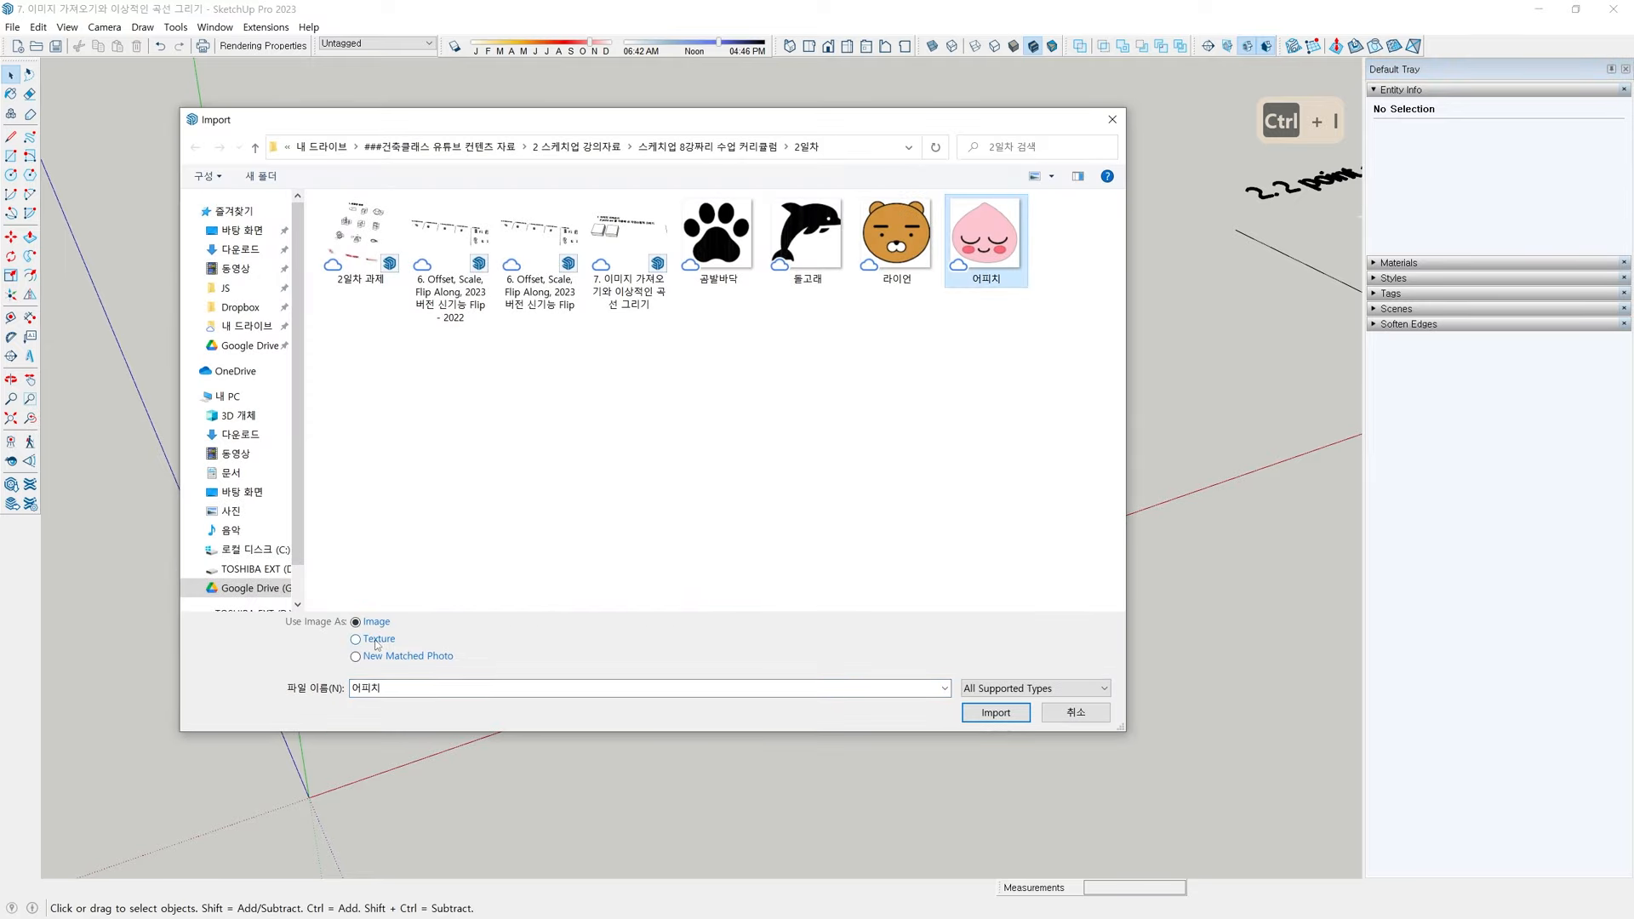
Abandon the pending image import and display the materials used in the model, checking each swatch for an imported picture
click(377, 639)
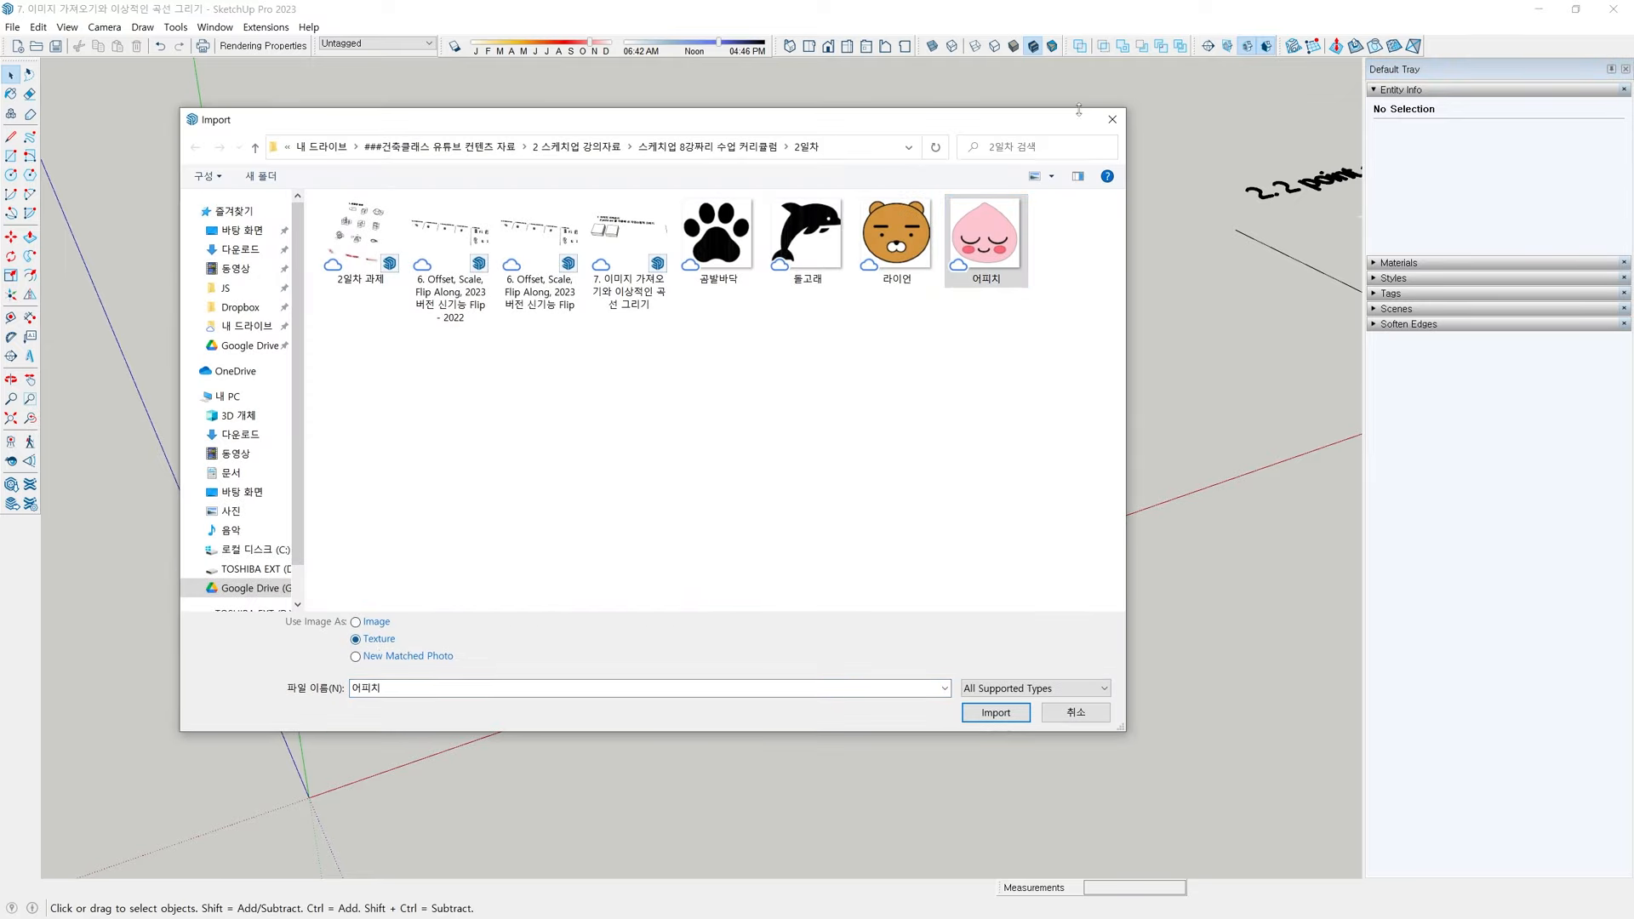
click(1113, 120)
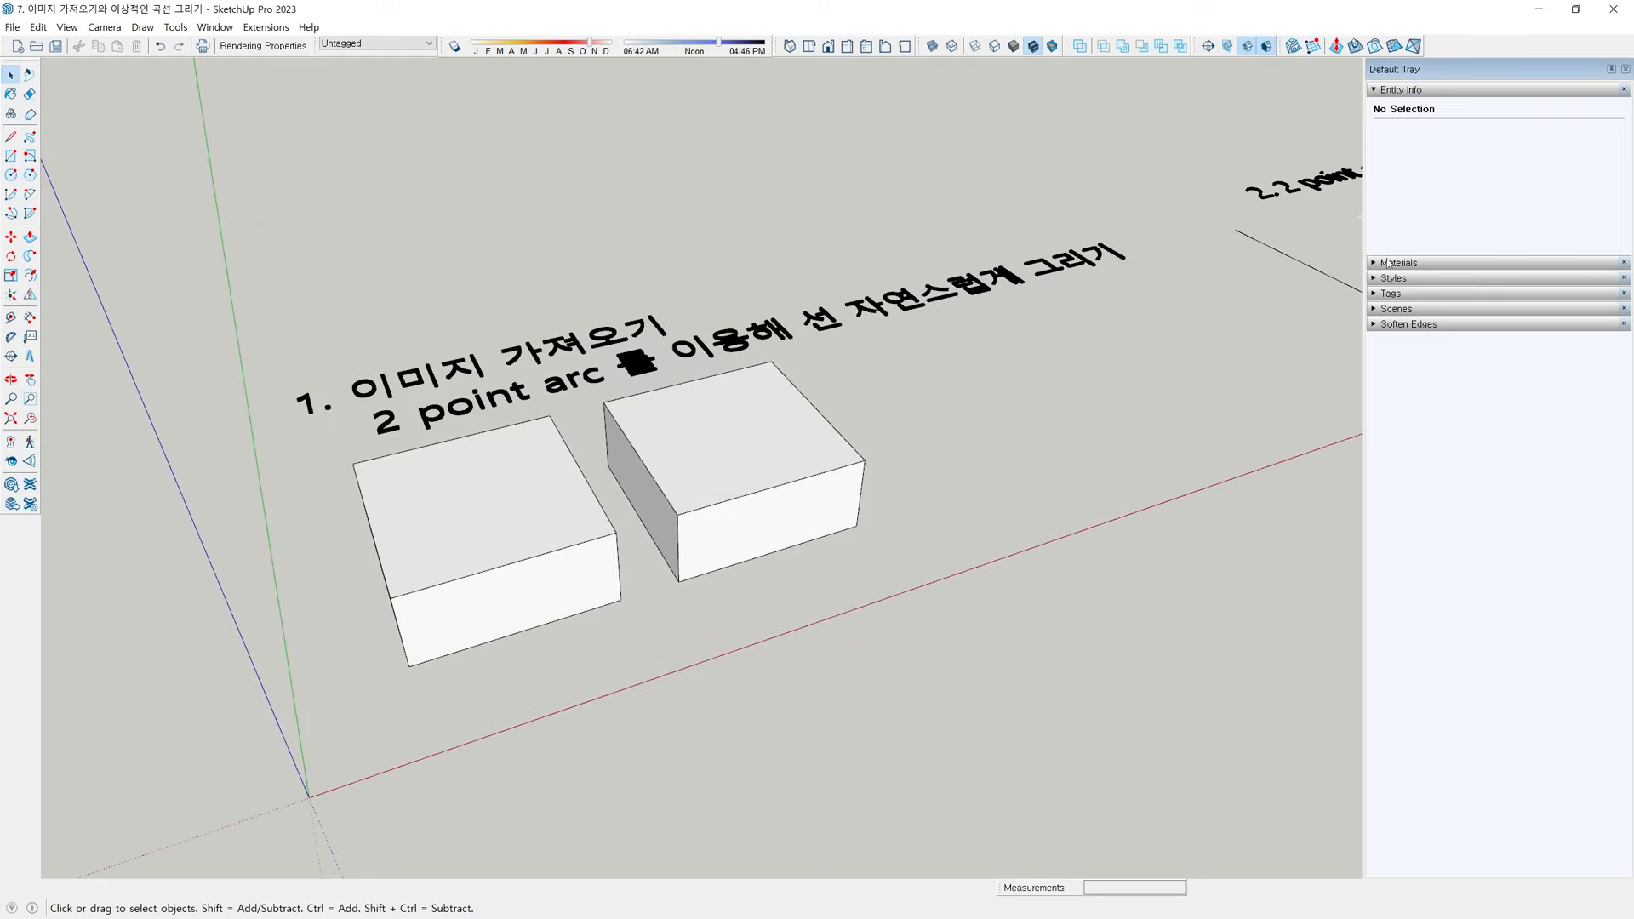
click(1420, 265)
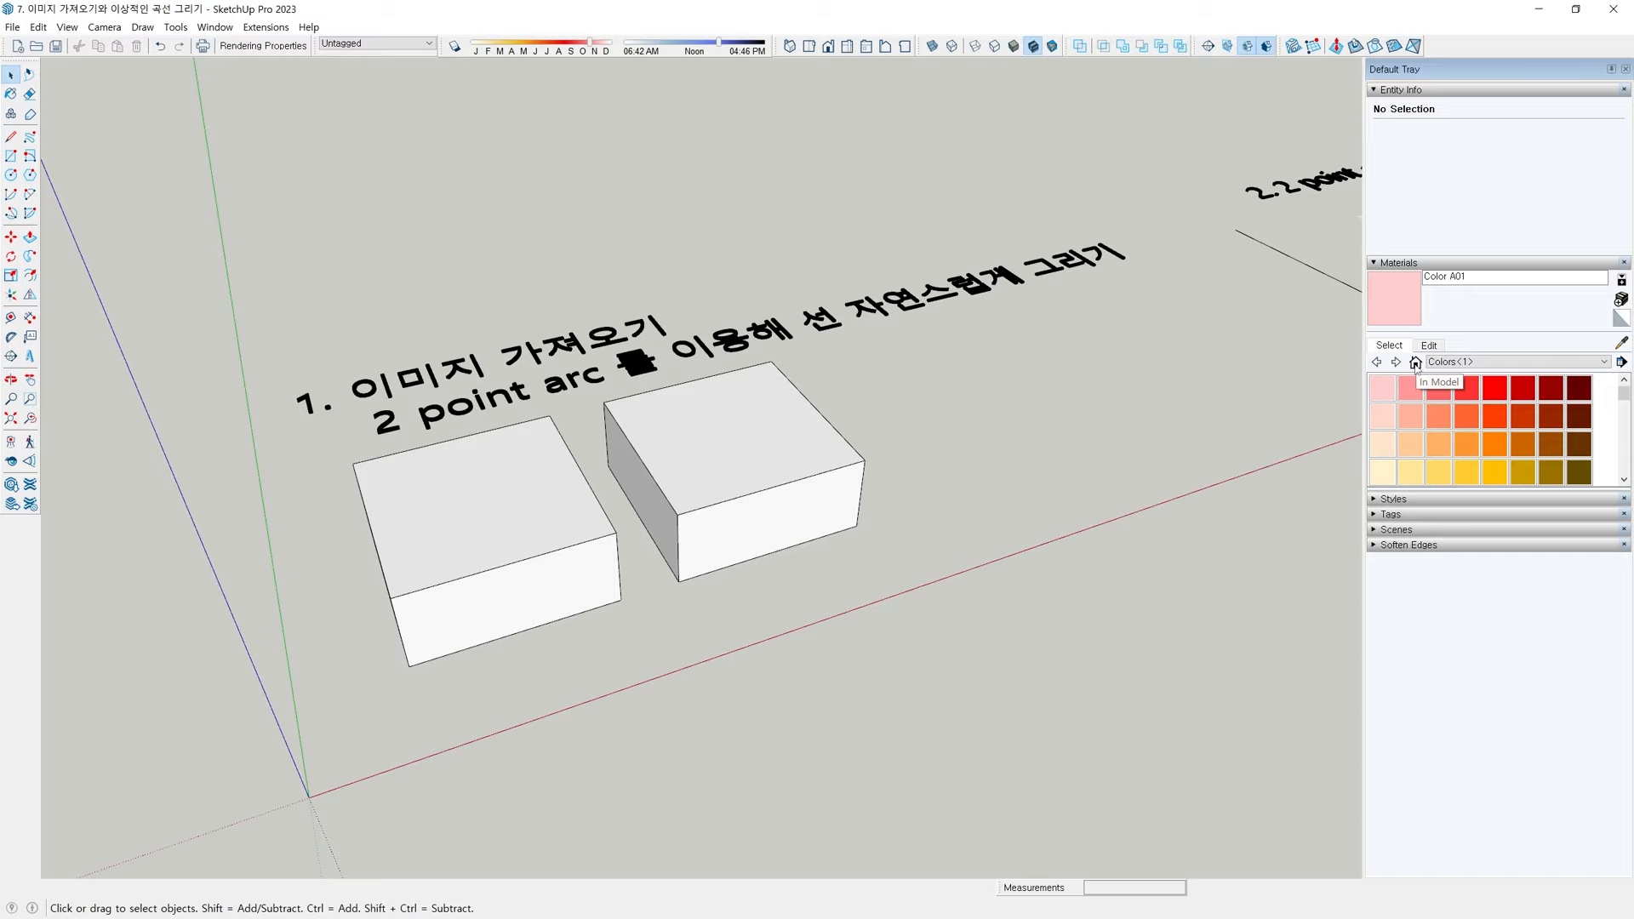
click(1416, 364)
click(1410, 388)
click(1438, 388)
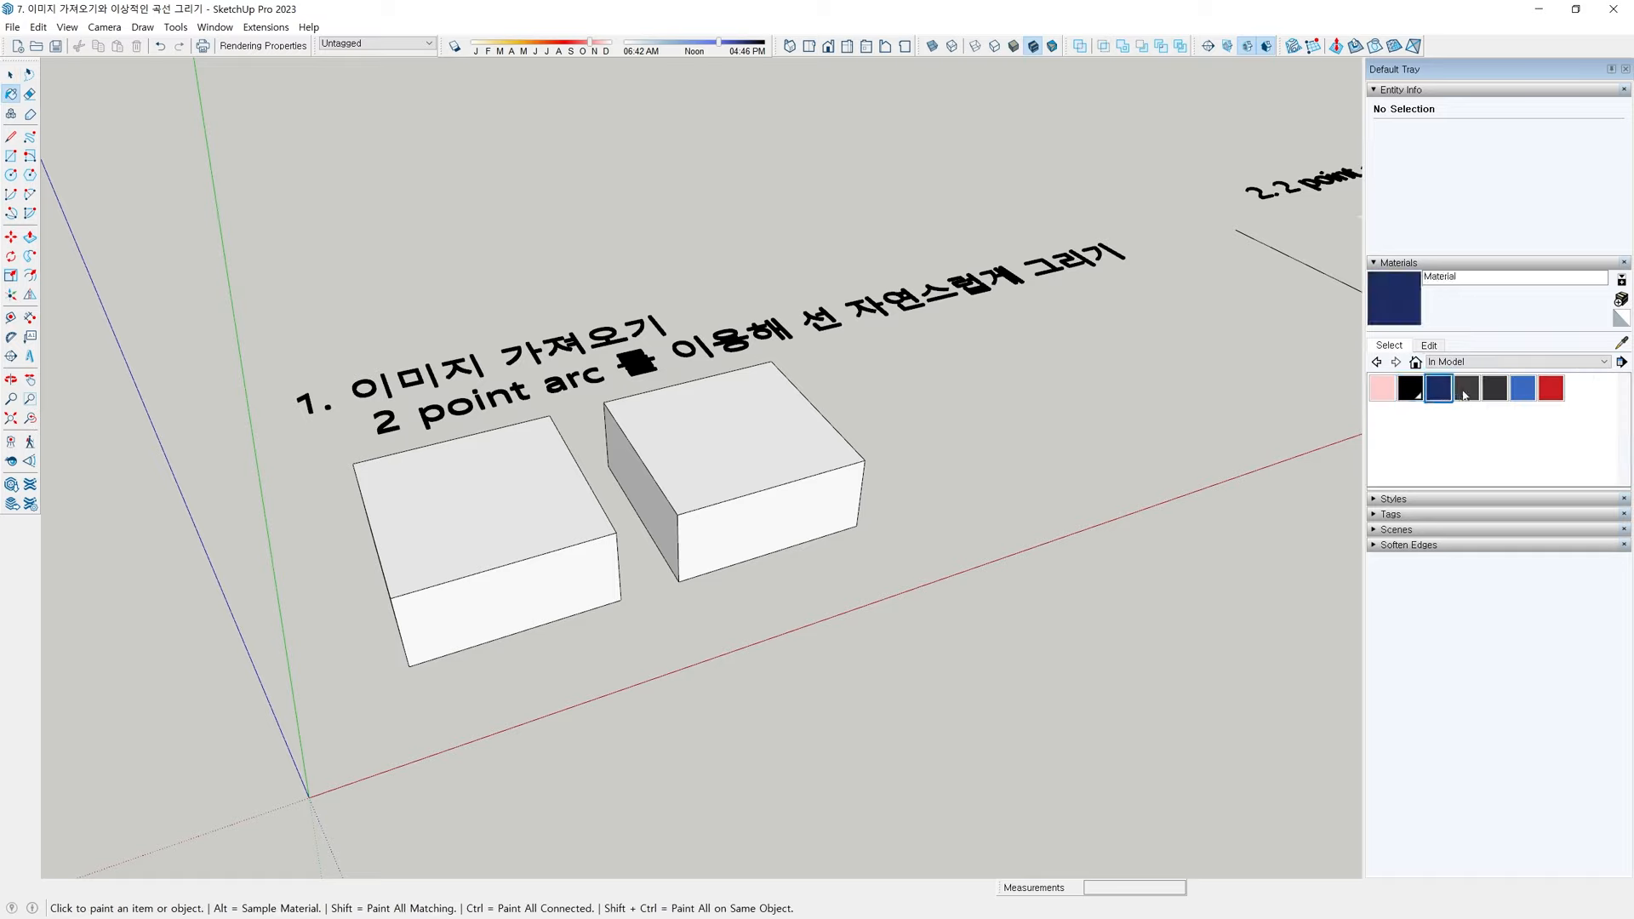
click(1466, 388)
click(1494, 388)
click(1526, 395)
click(1556, 396)
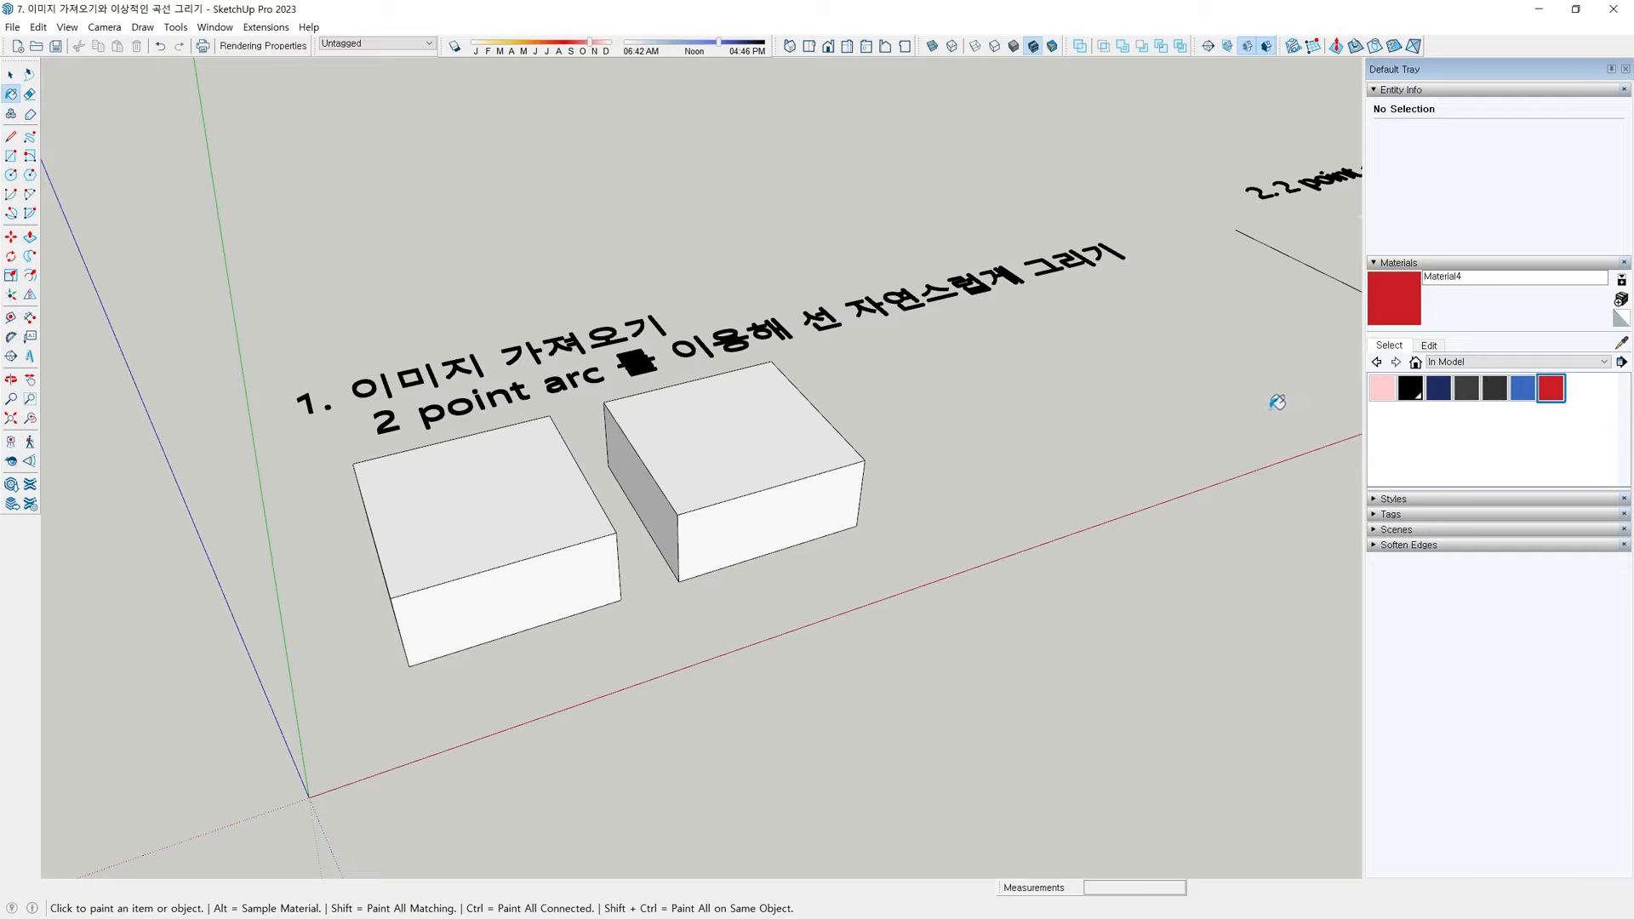
drag(1419, 468, 1408, 390)
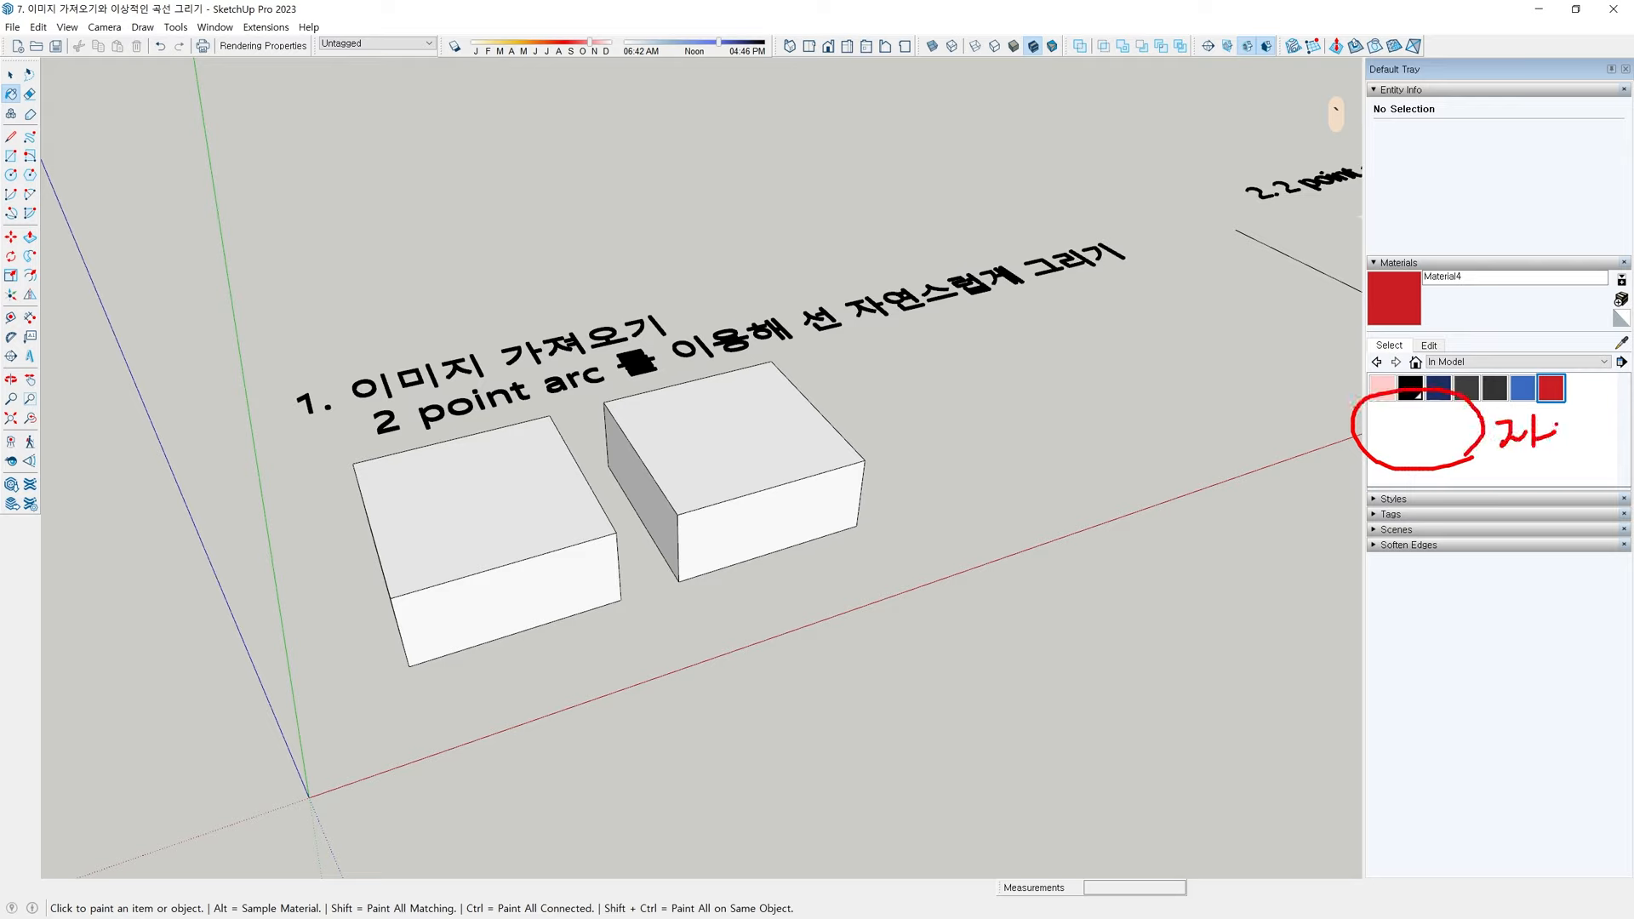
mouse_move(1600, 427)
mouse_down()
mouse_move(1548, 470)
mouse_move(1594, 468)
mouse_up()
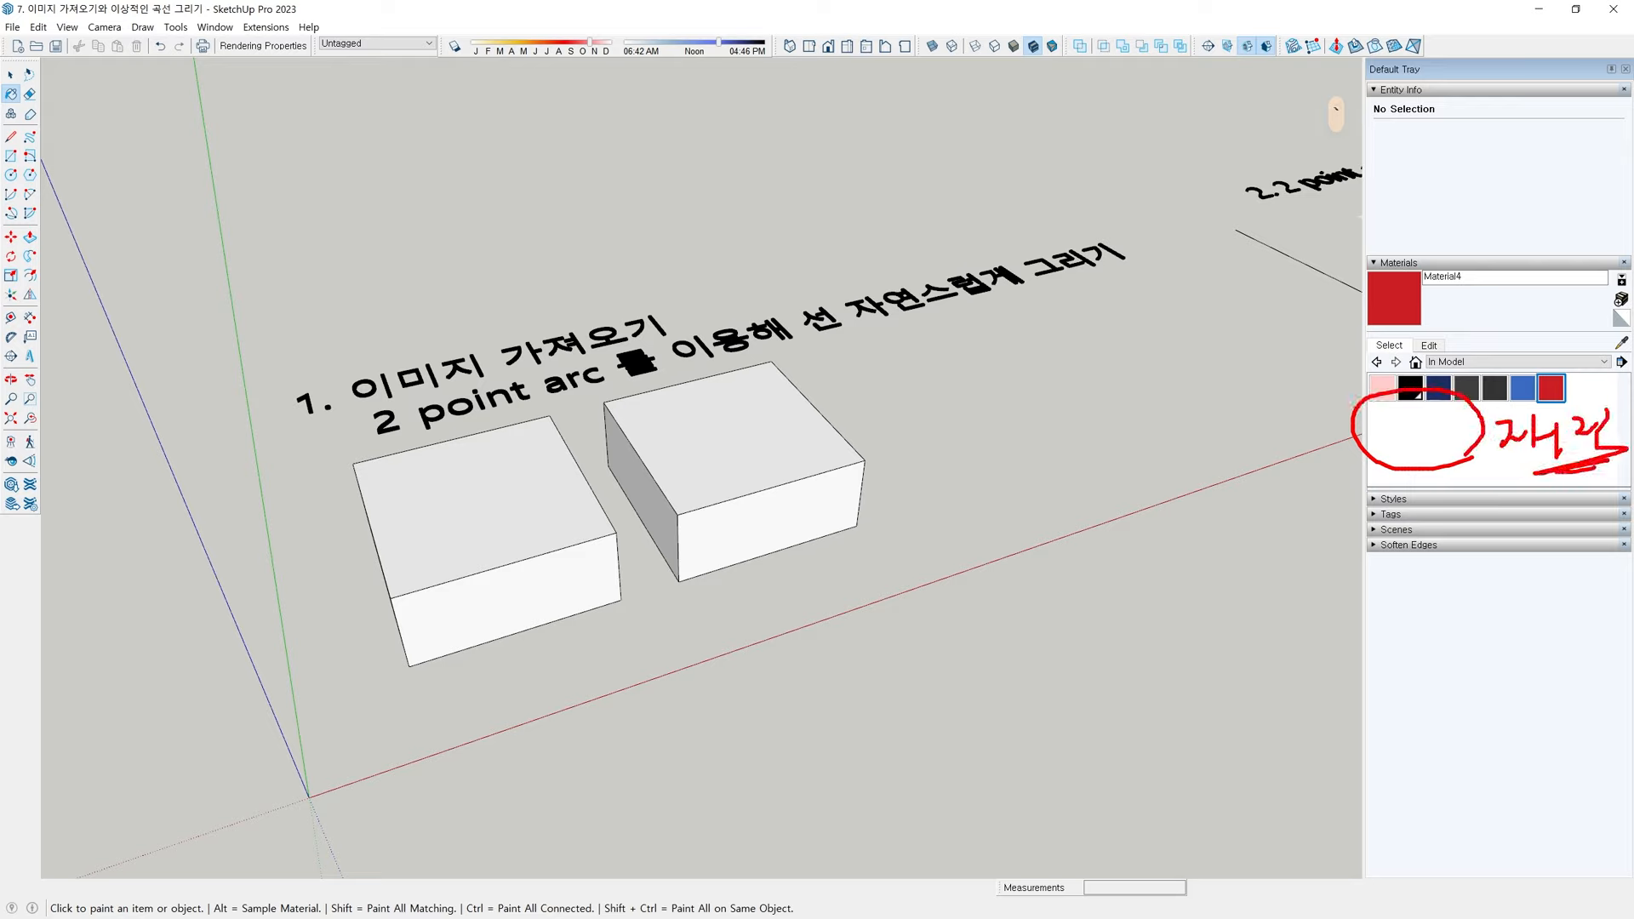
key(Escape)
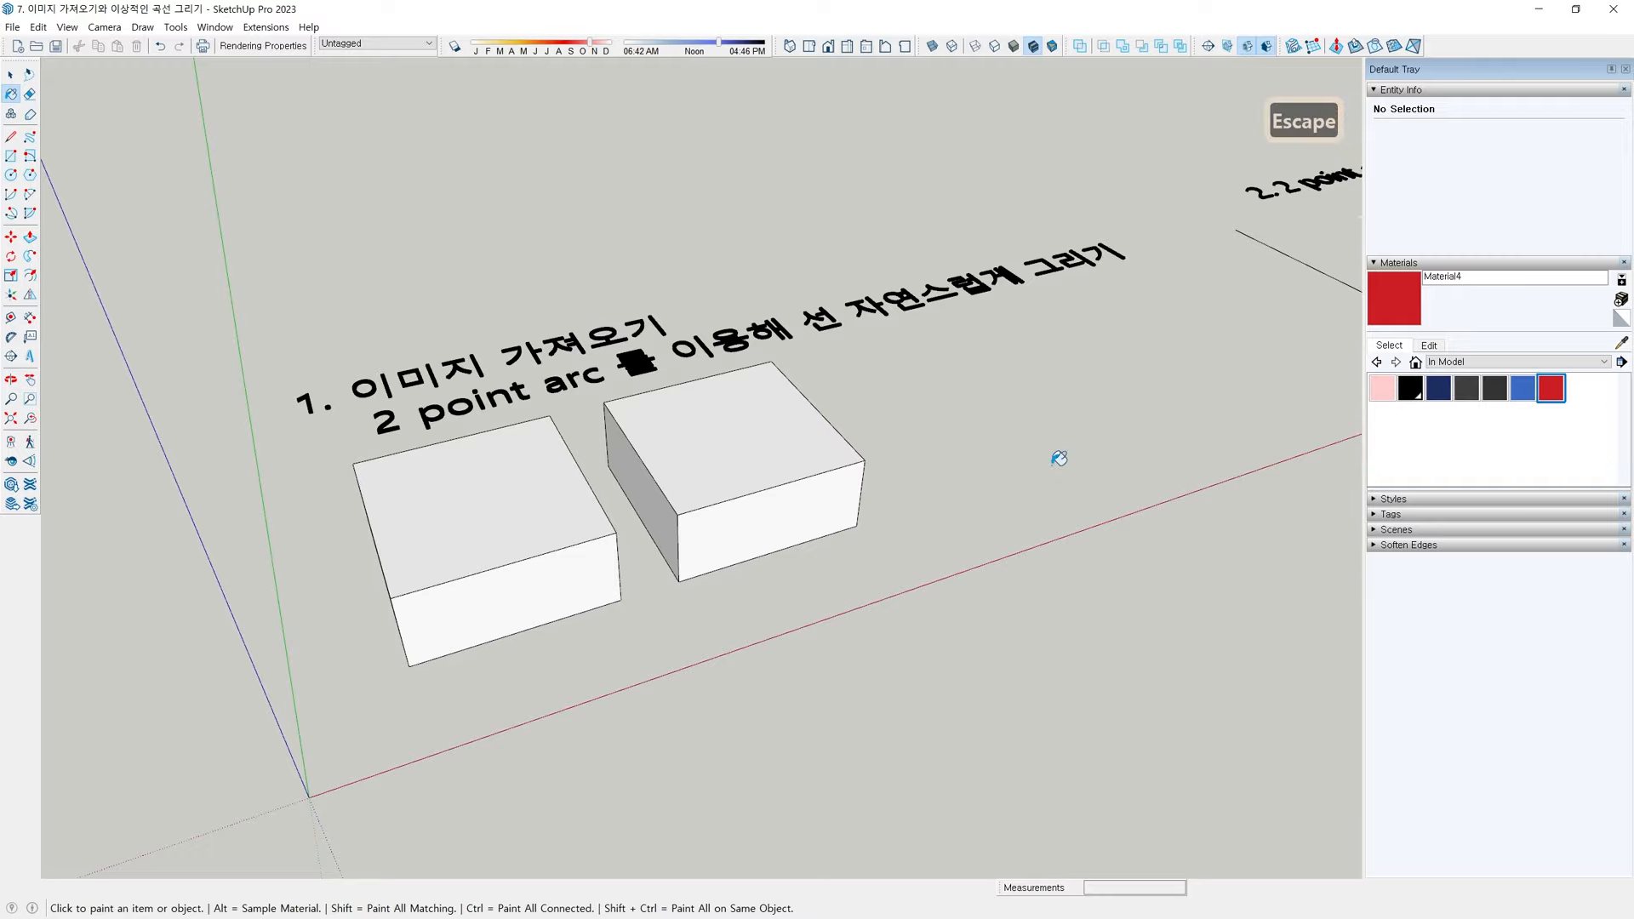
Import the 어피치 picture with its use set to Image
mouse_move(876, 422)
middle_down()
mouse_move(802, 409)
mouse_move(528, 420)
mouse_move(587, 459)
middle_up()
key(space)
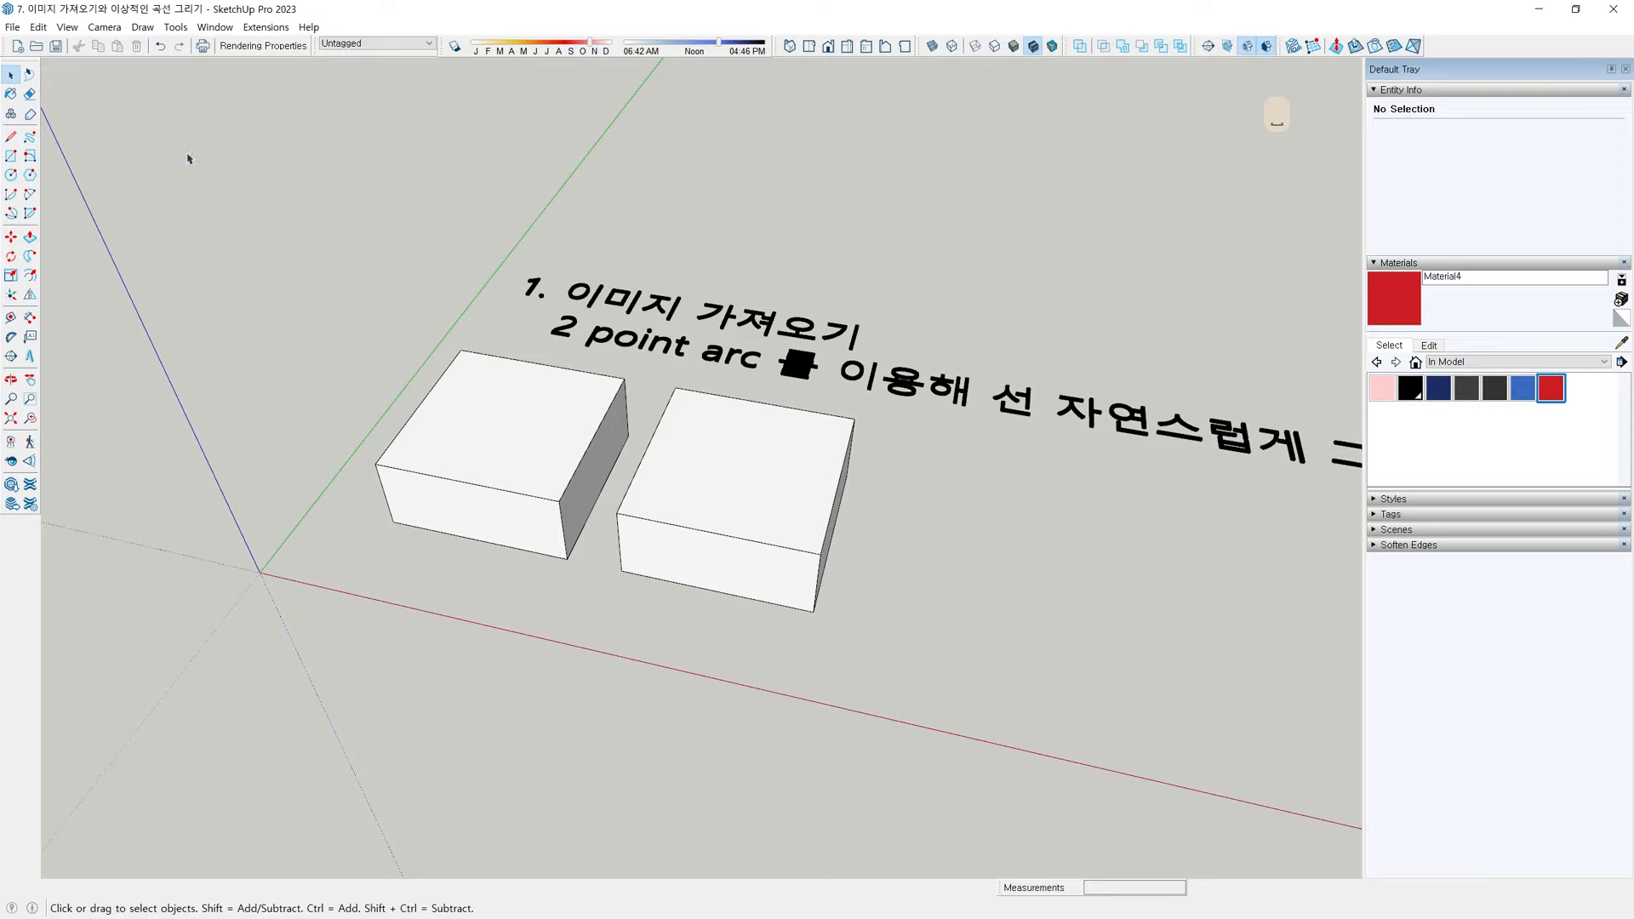
click(13, 30)
click(139, 250)
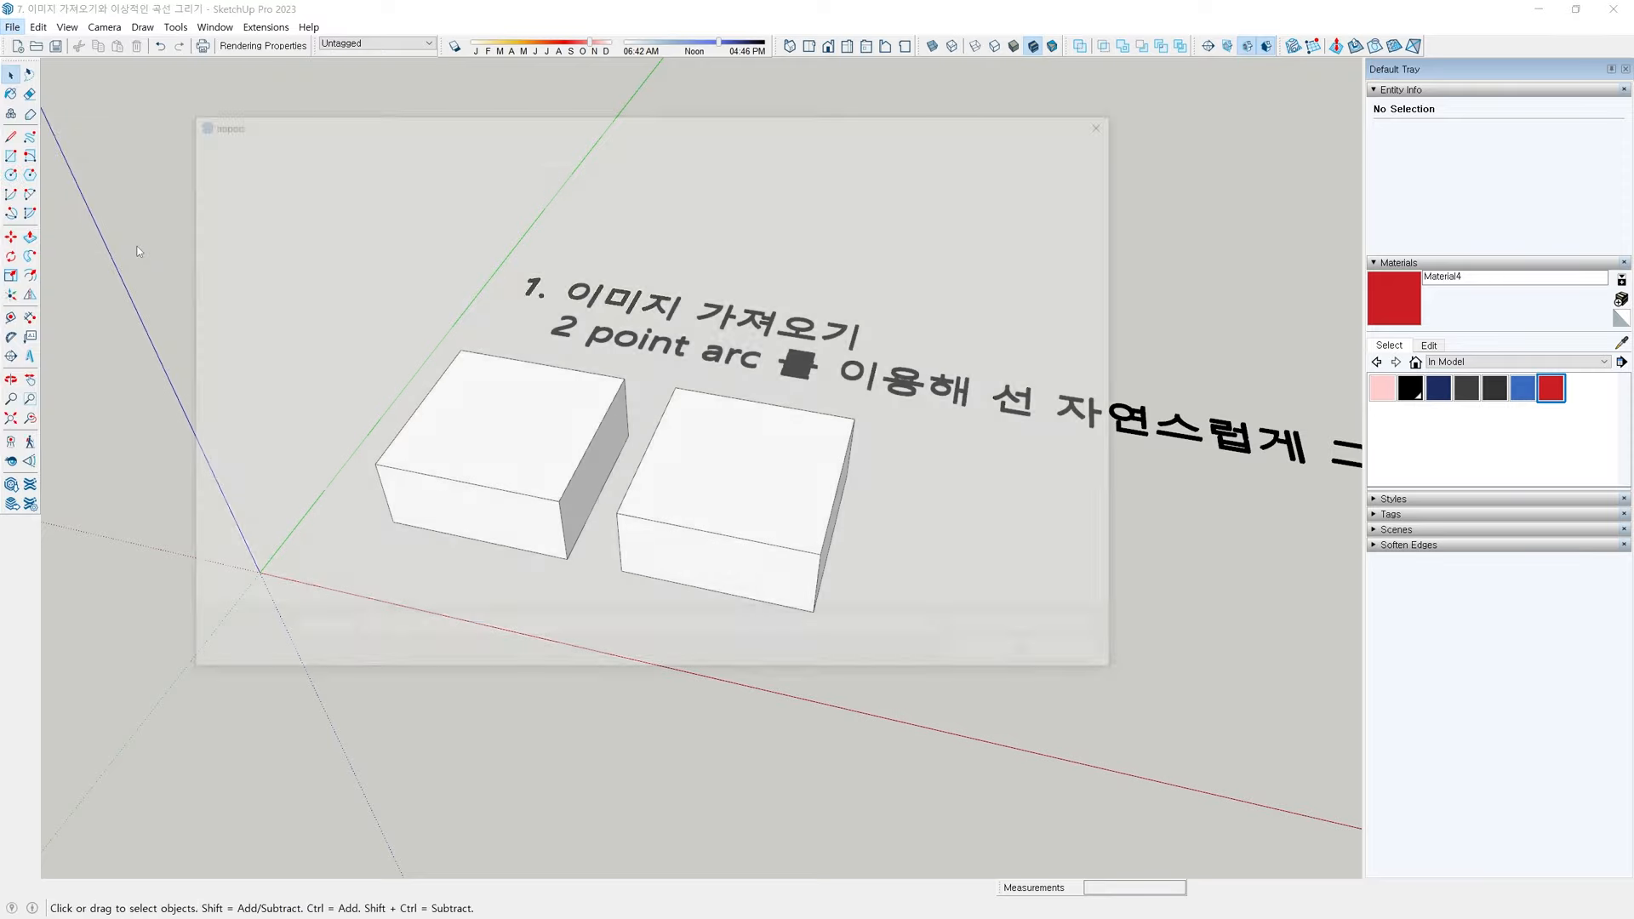
click(1000, 252)
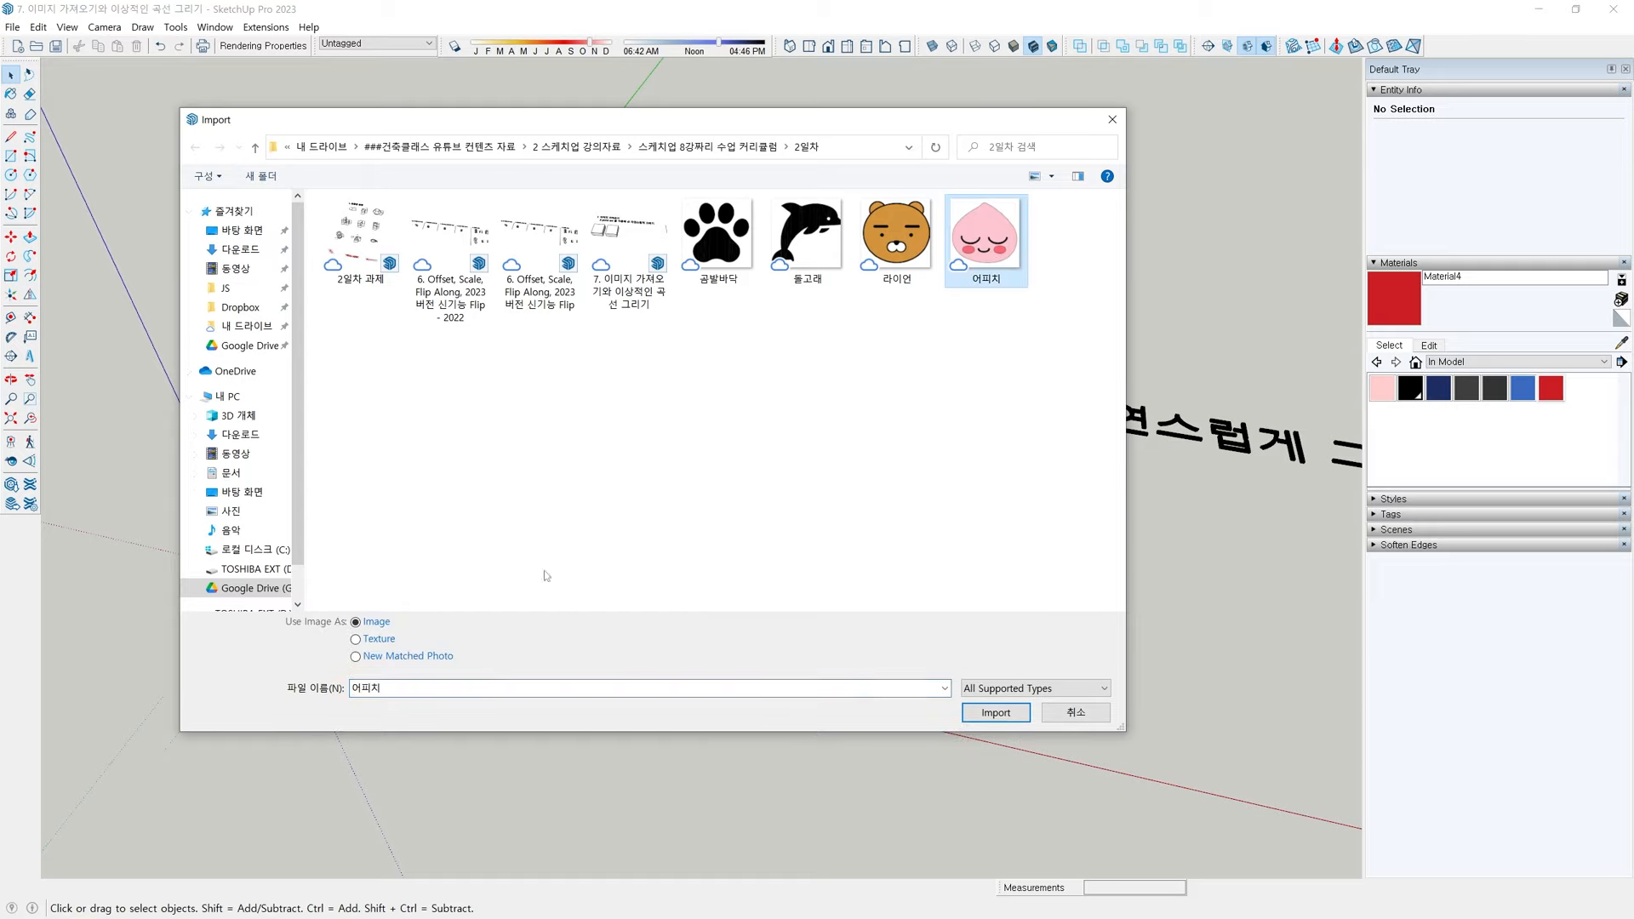
click(357, 625)
click(998, 715)
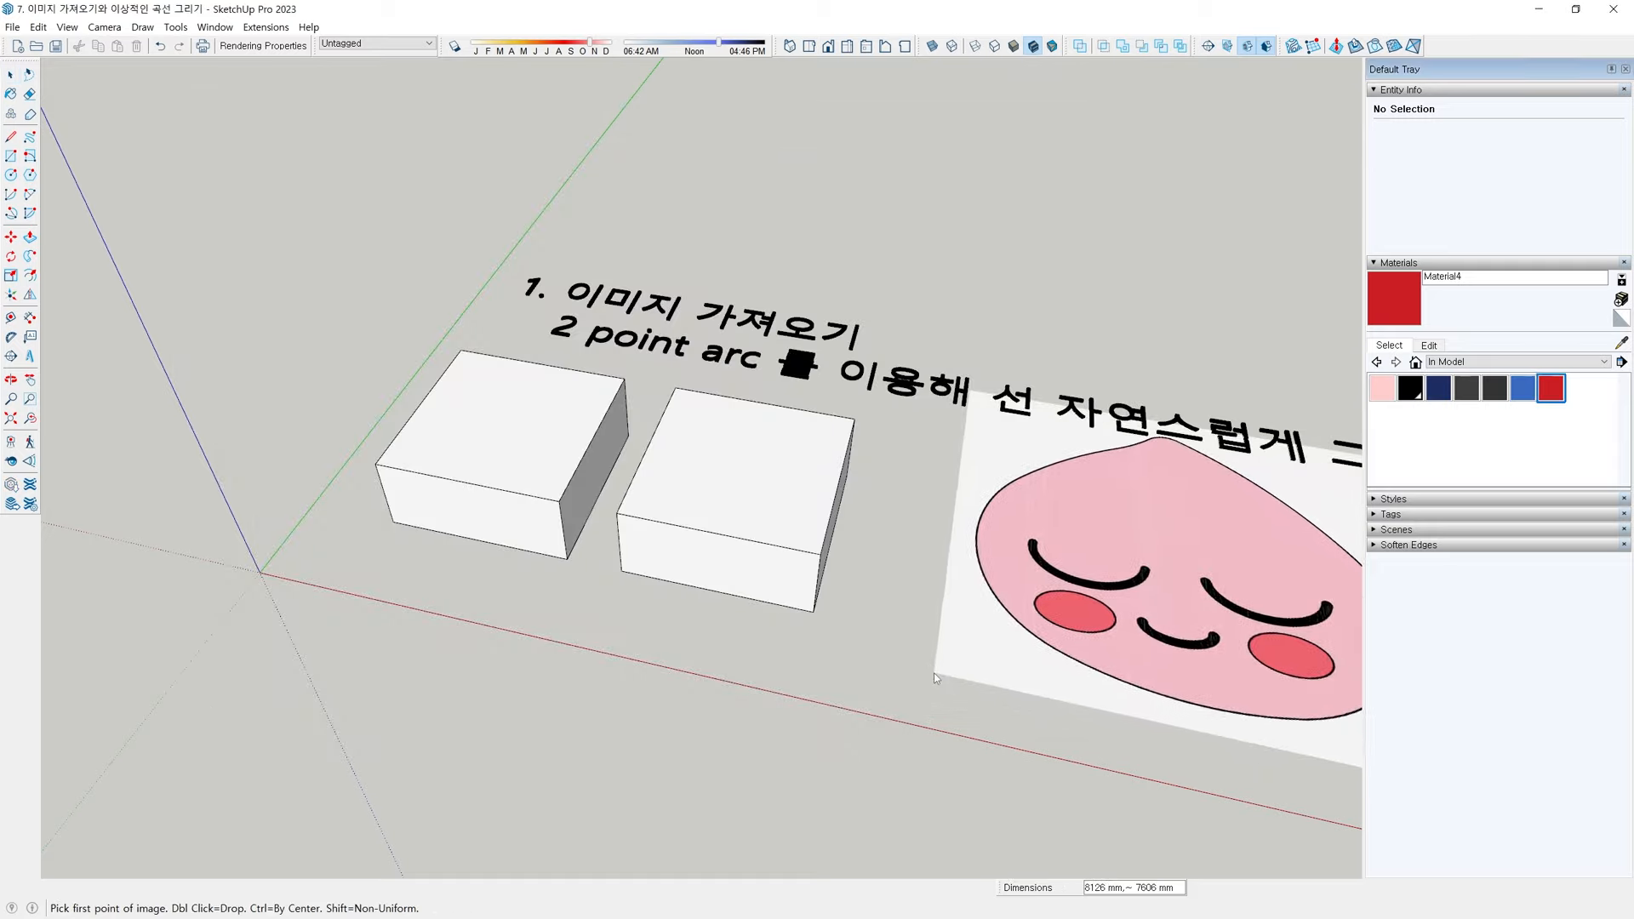
Place the picture on the second box's top face, from its front-left corner, sized to the face's 3500 mm depth
shift+middle_drag(868, 627, 725, 623)
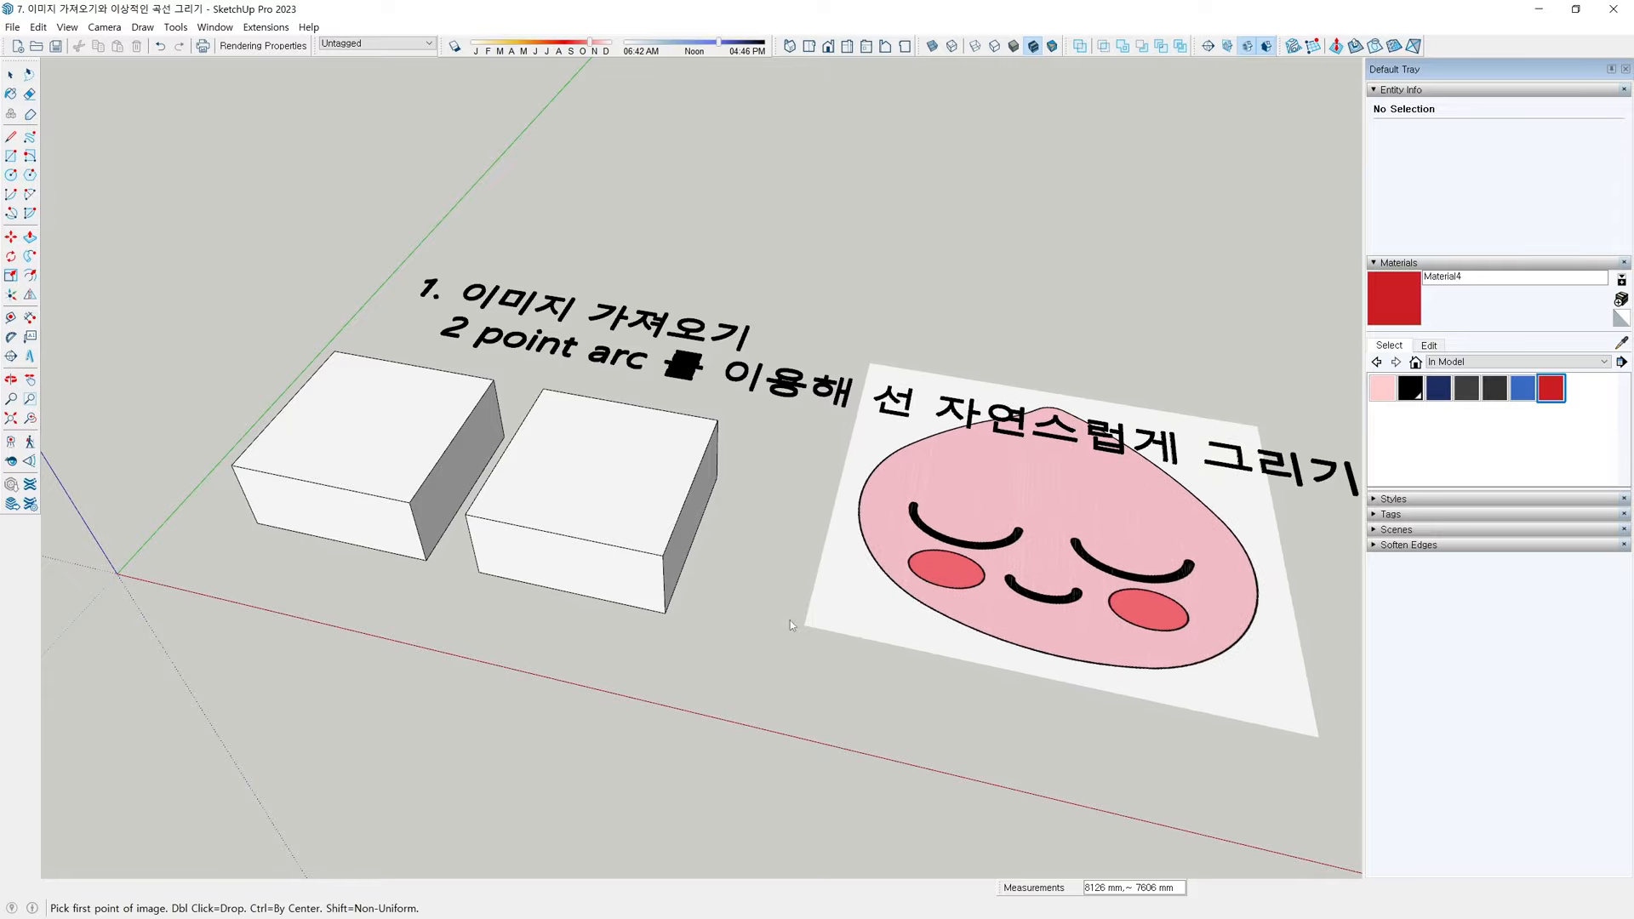
middle_drag(750, 619, 904, 592)
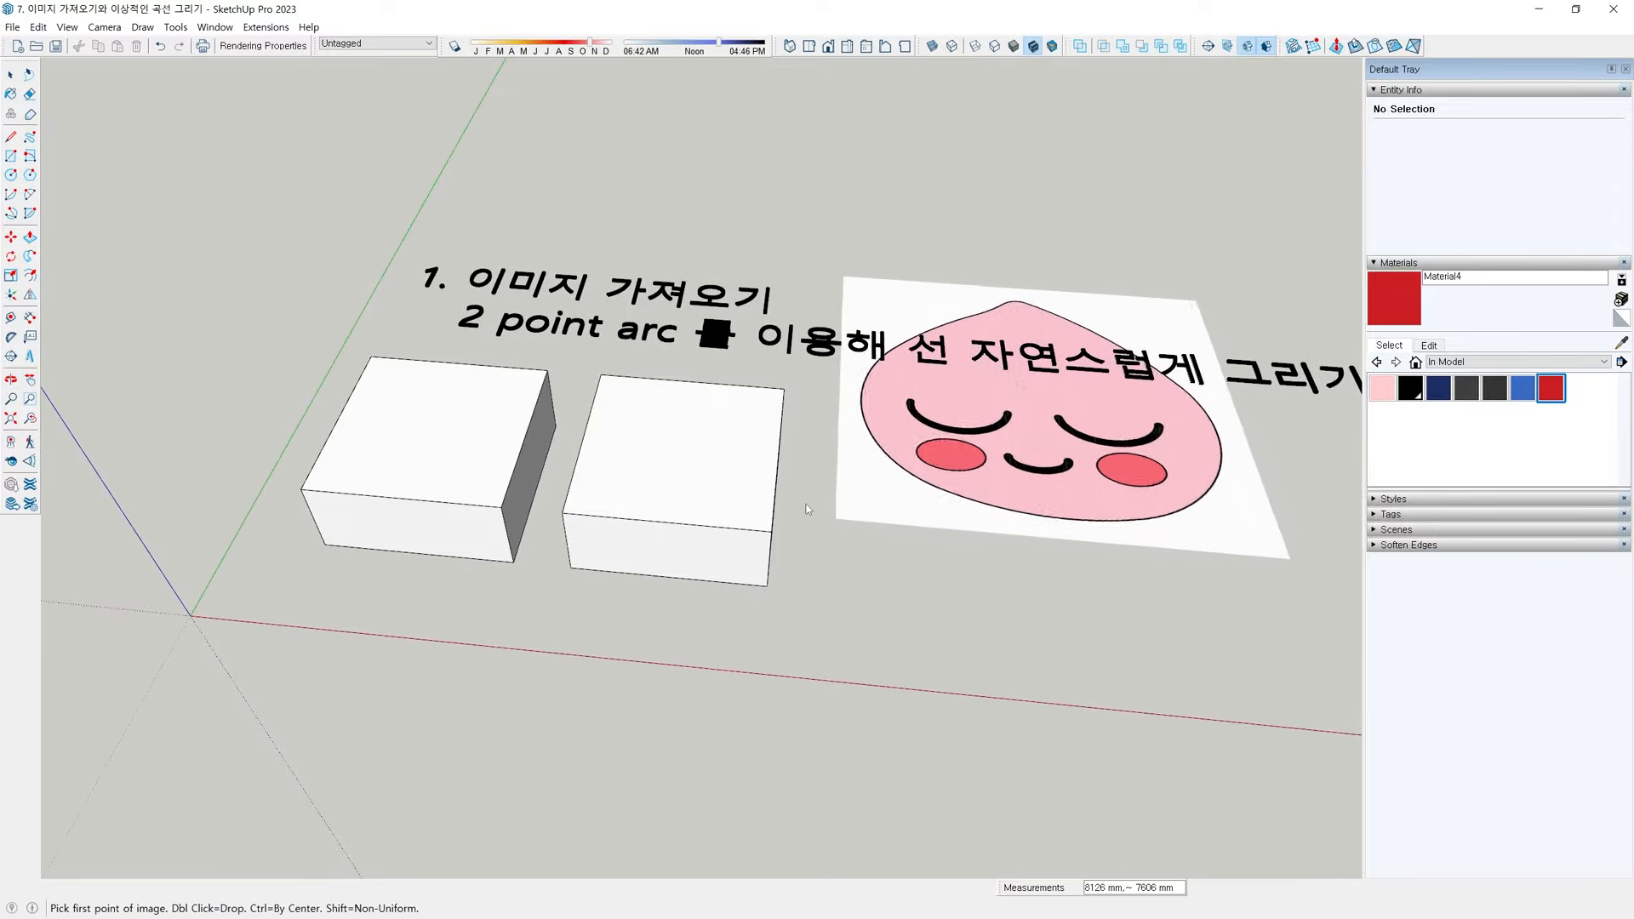
middle_drag(514, 478, 668, 514)
middle_drag(751, 558, 615, 545)
scroll(615, 547, up, 1)
scroll(613, 545, up, 1)
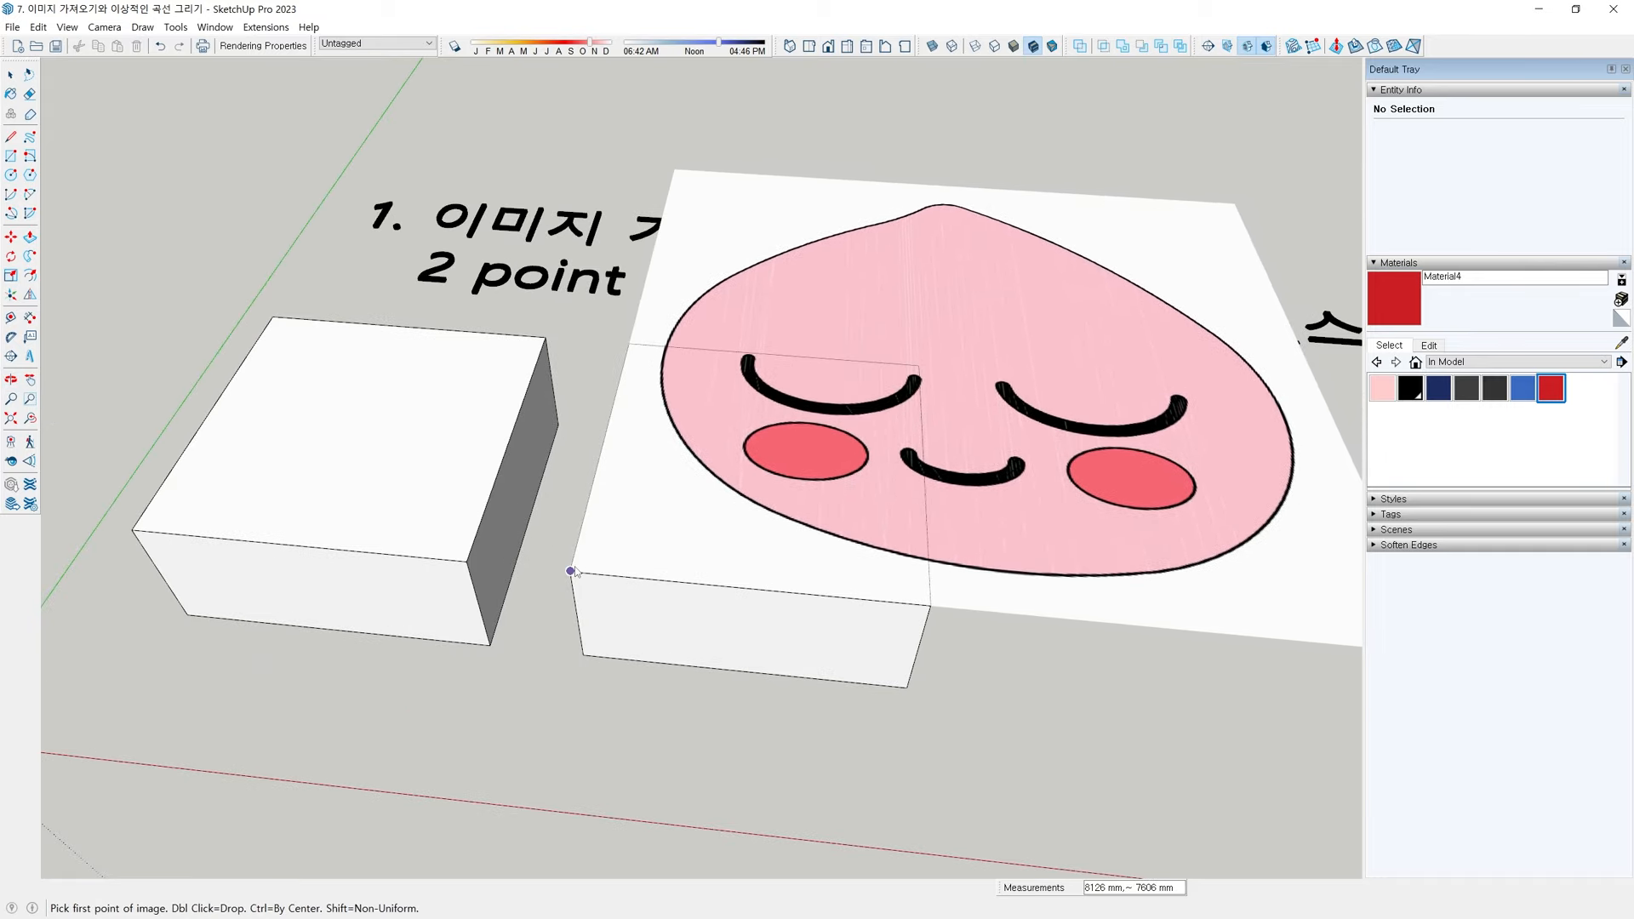
click(570, 570)
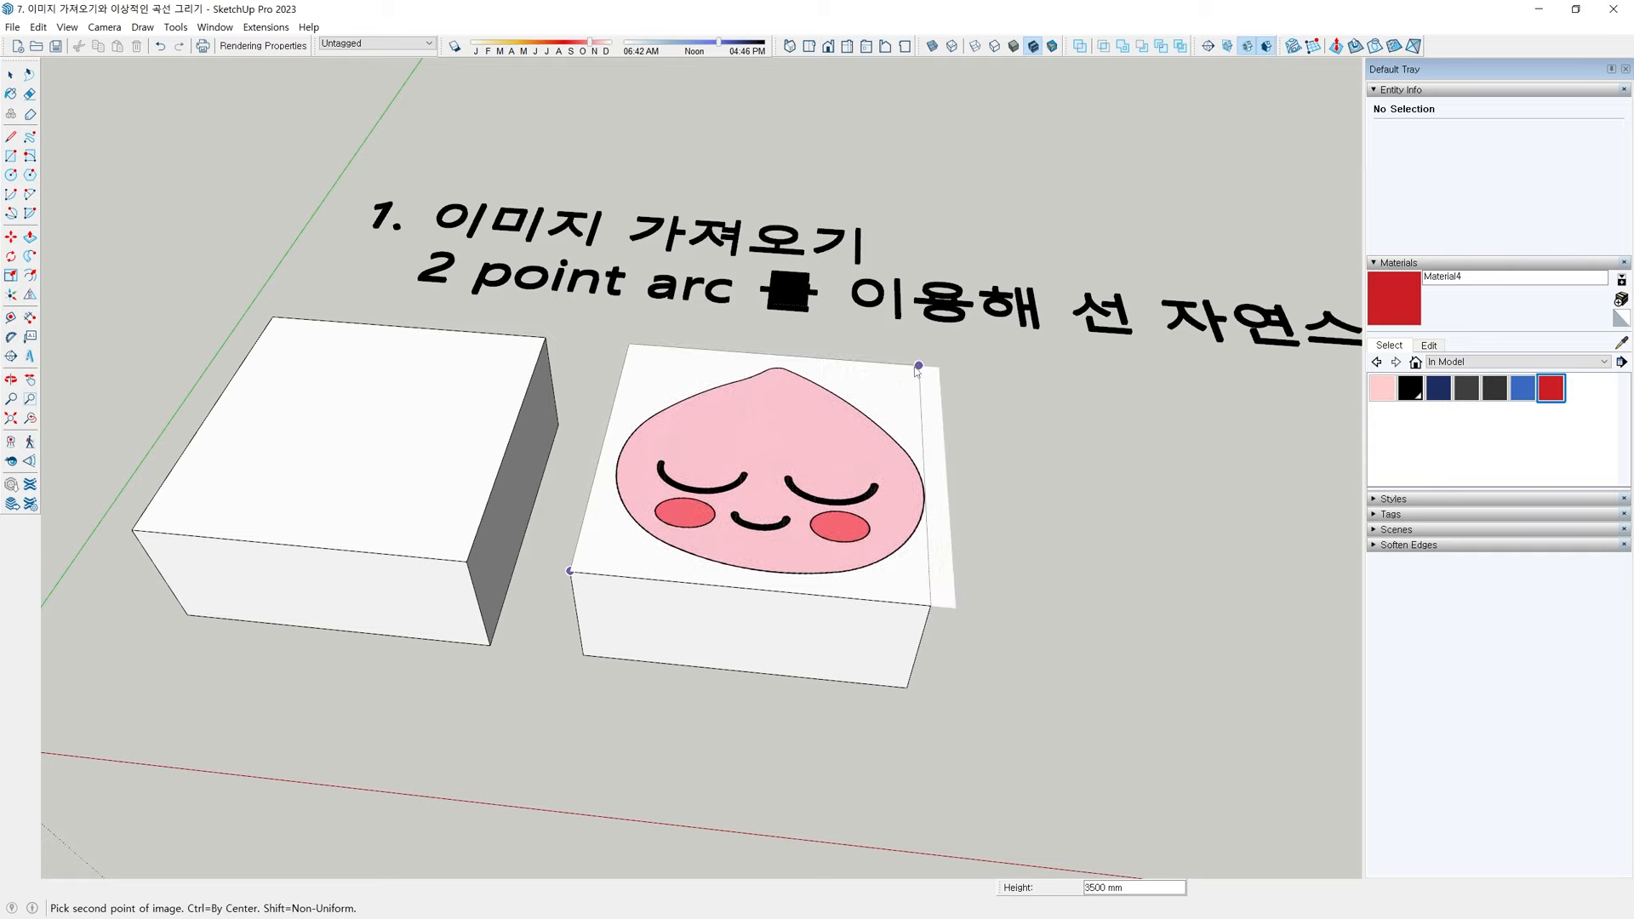
click(918, 367)
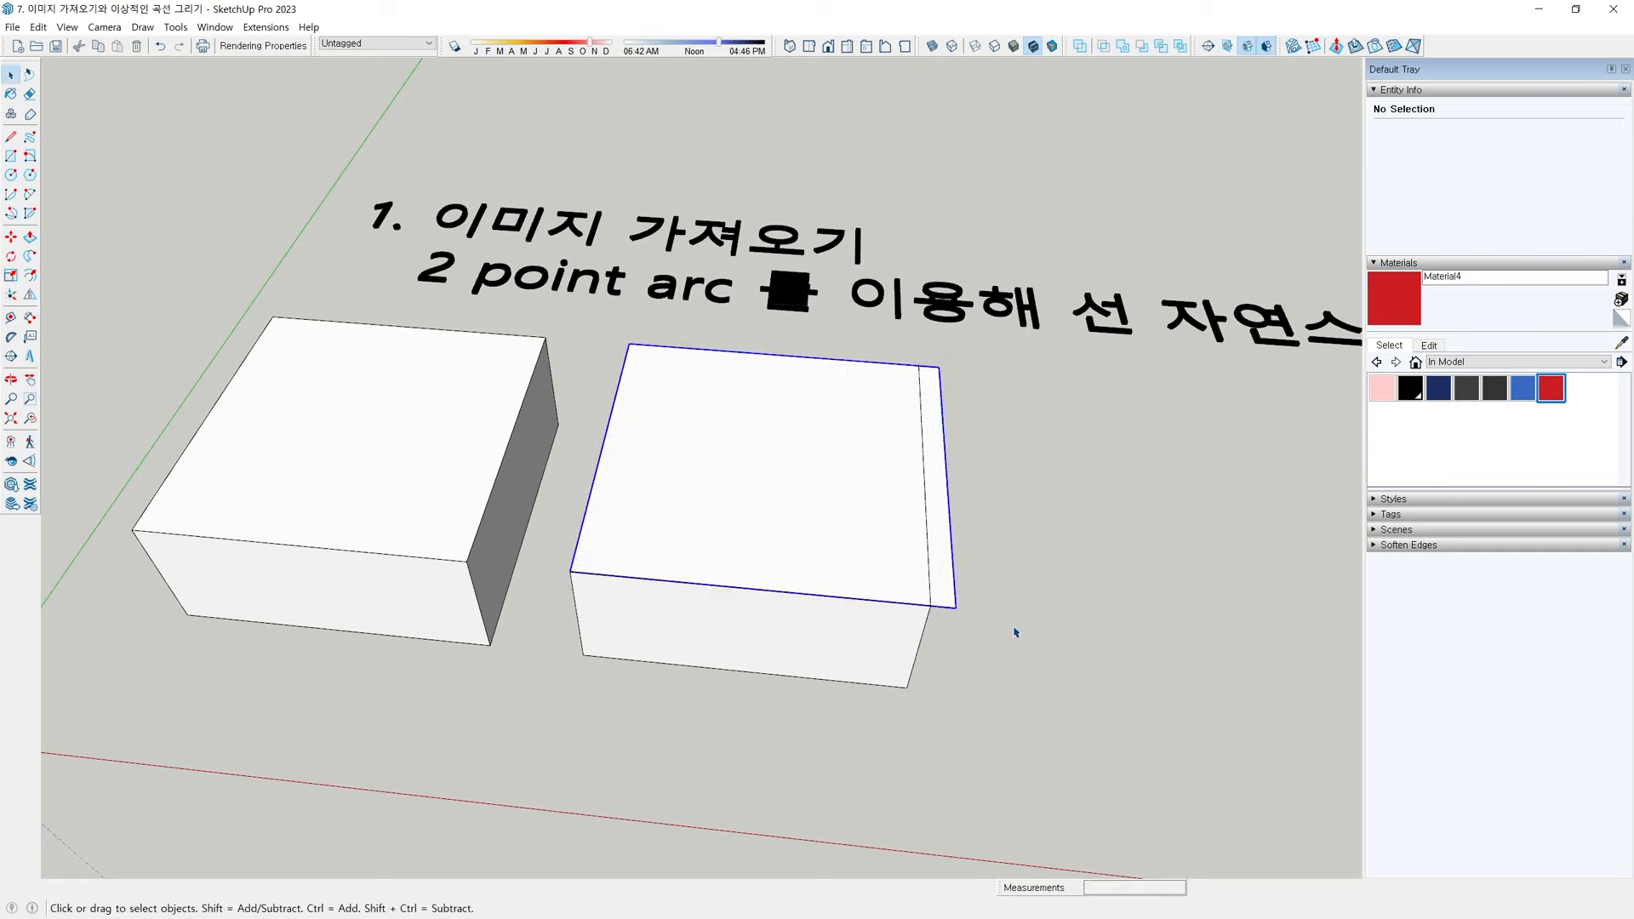
Move the placed picture about 255 mm straight up along the blue axis, clear of the box's top face
middle_drag(1017, 630, 966, 583)
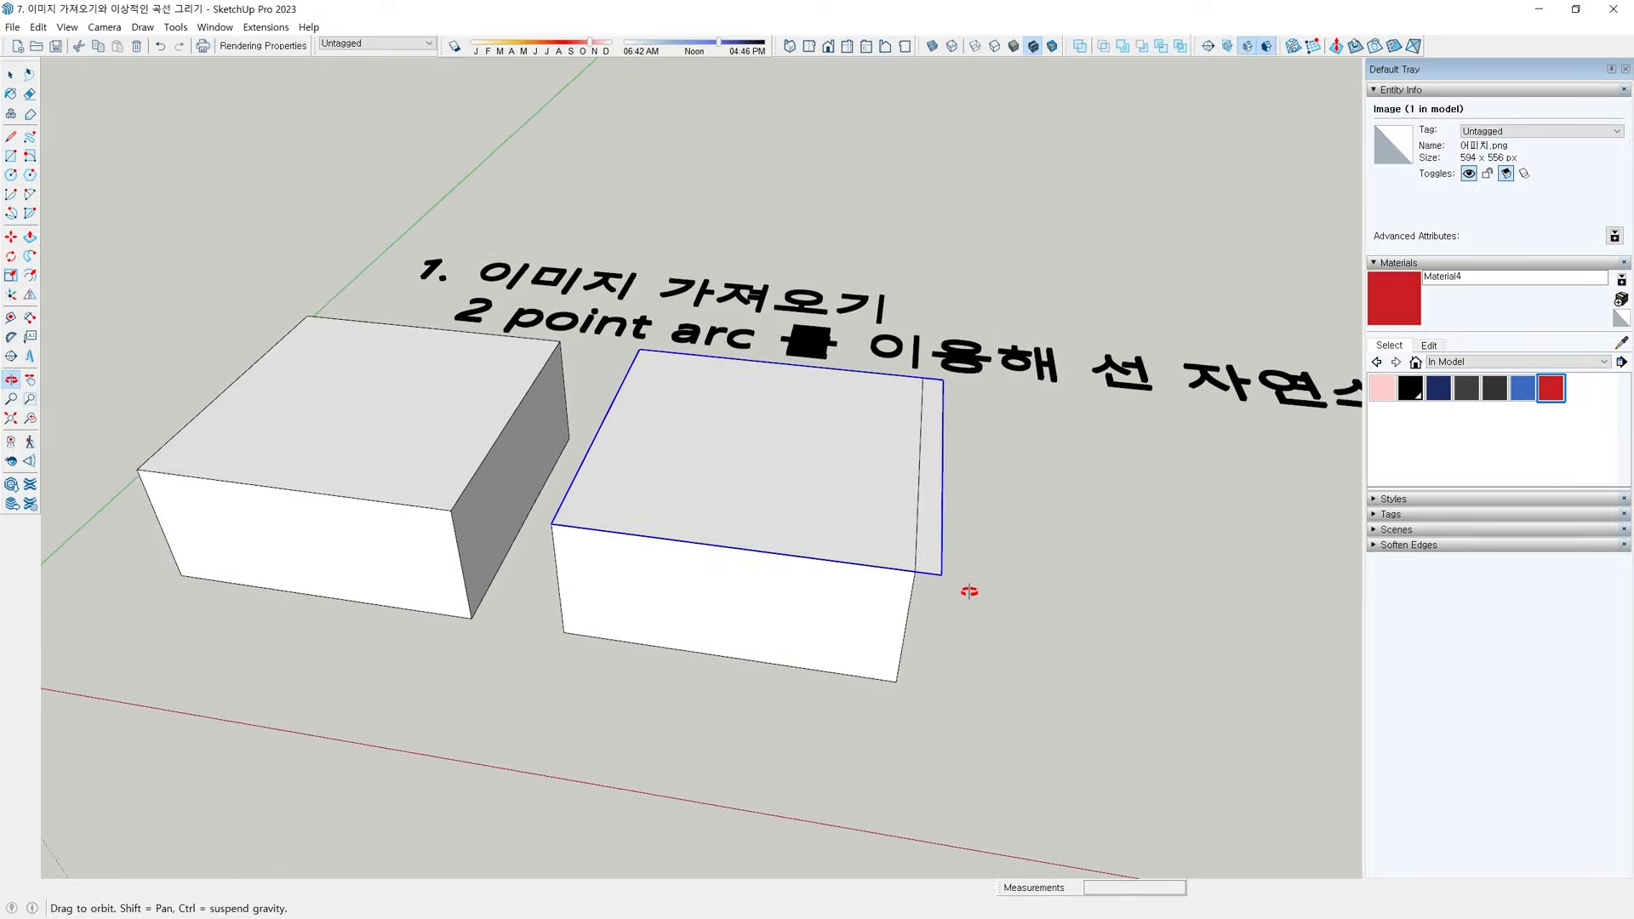
key(space)
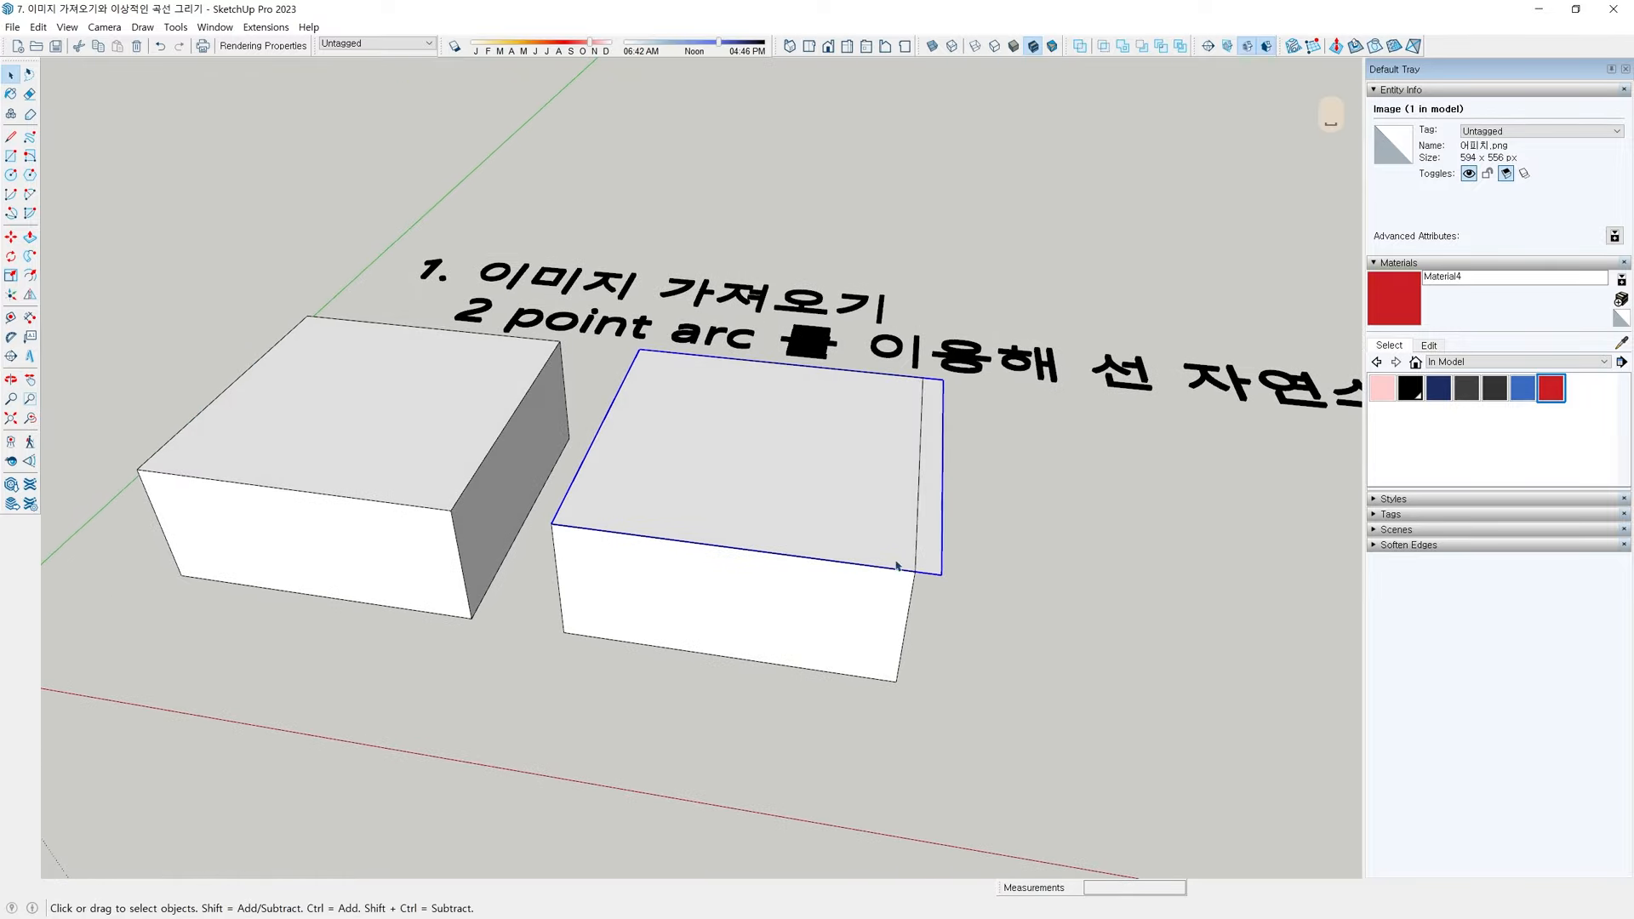
middle_drag(854, 511, 938, 554)
key(m)
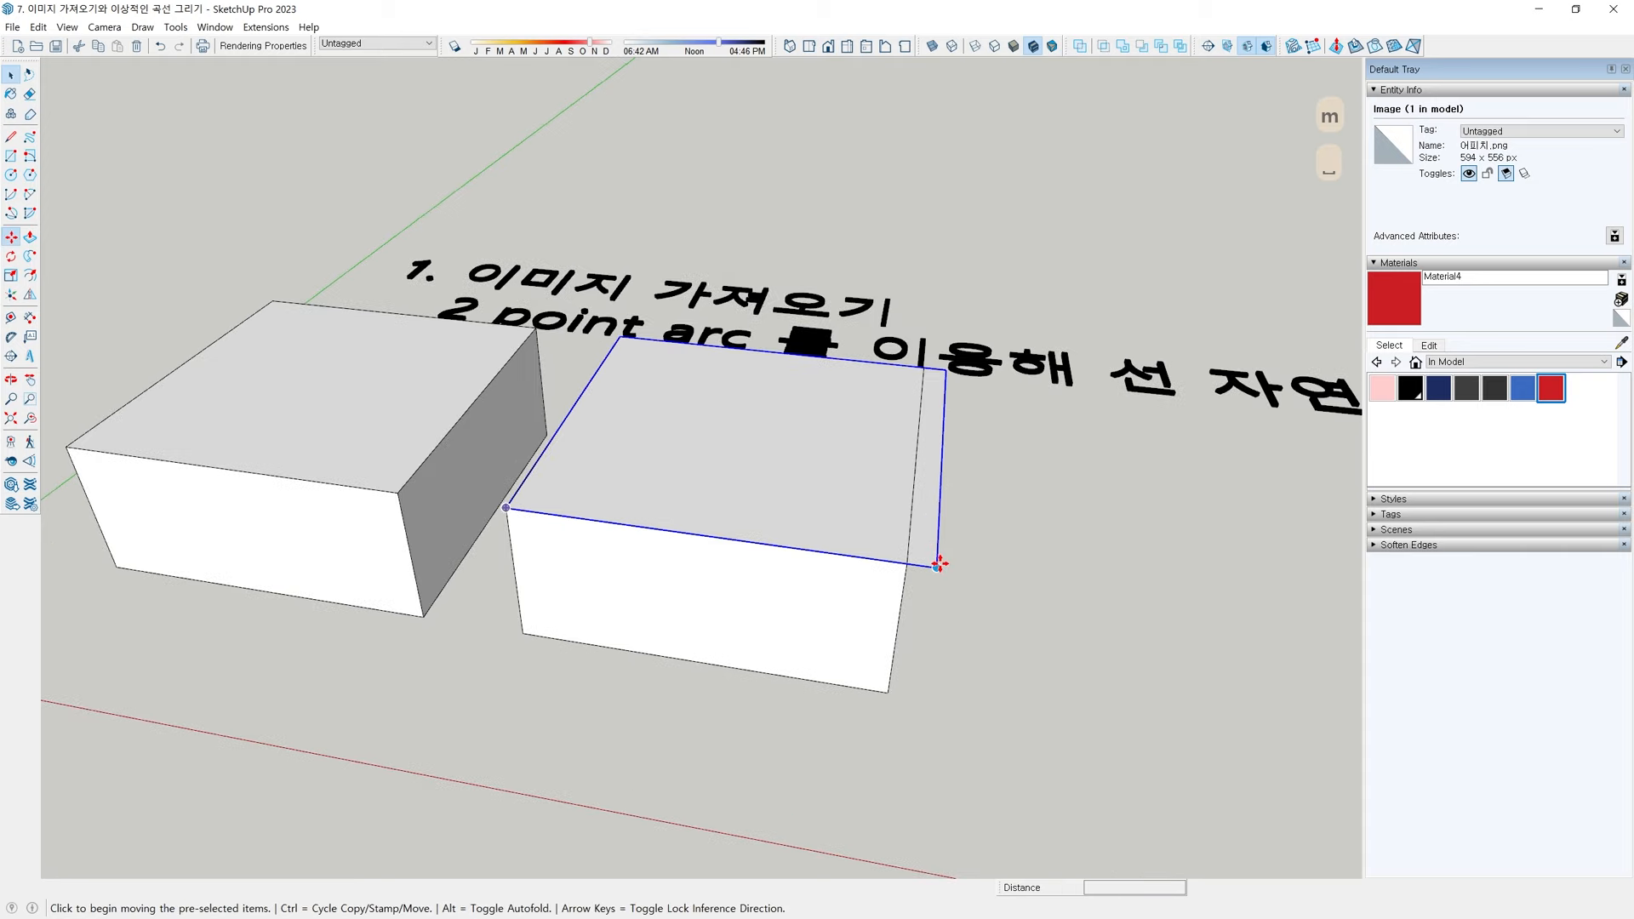
click(937, 567)
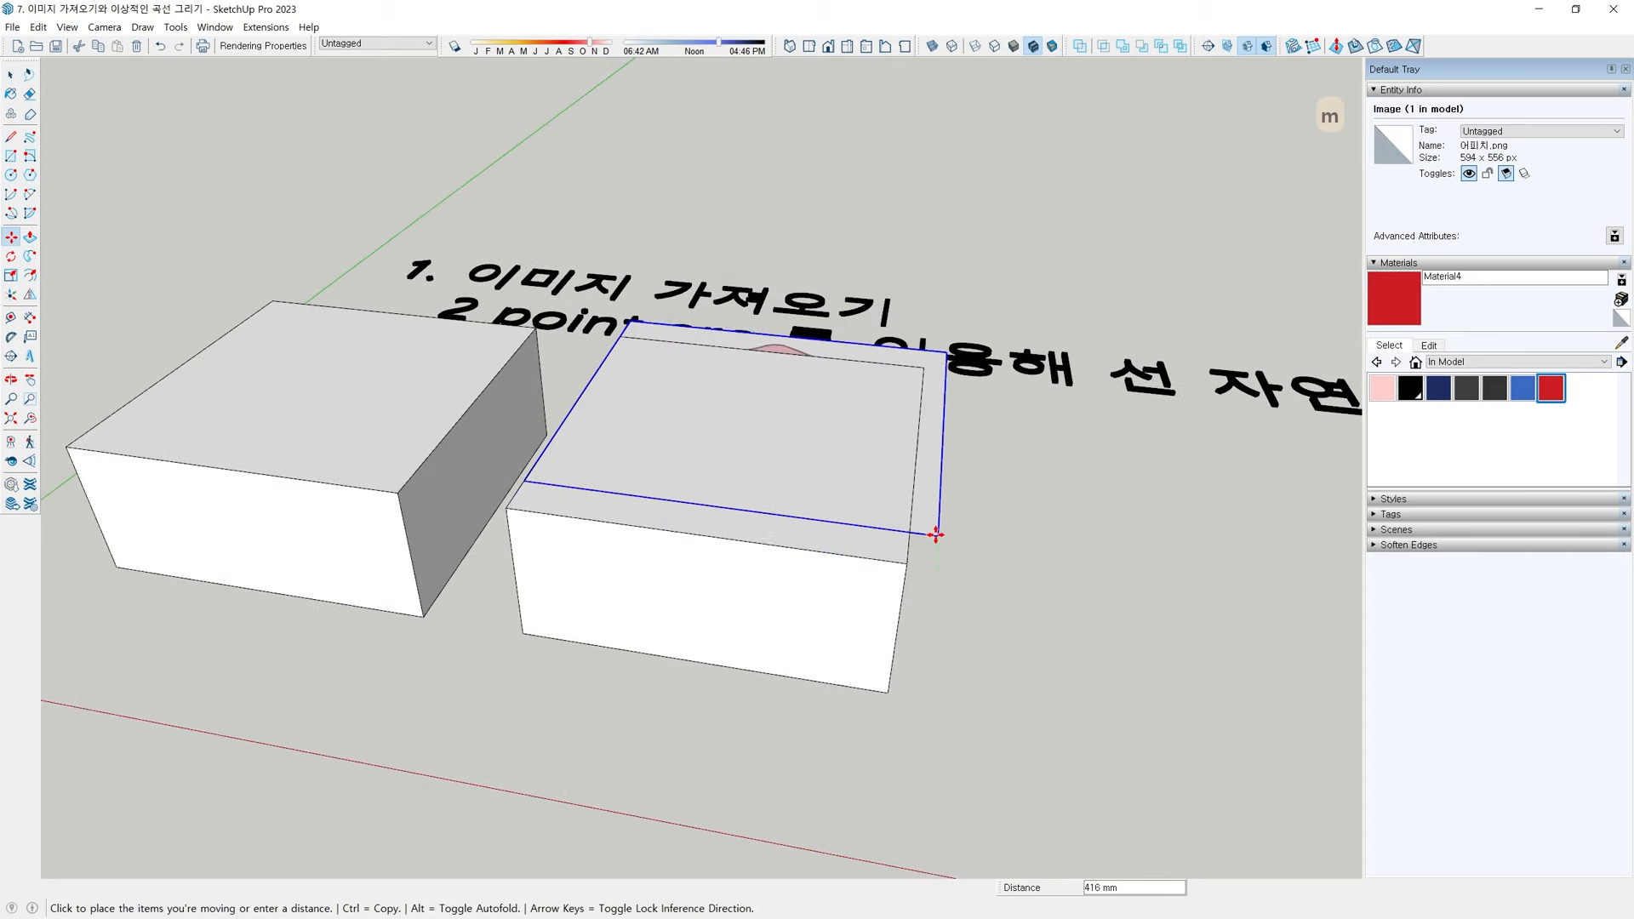
click(941, 542)
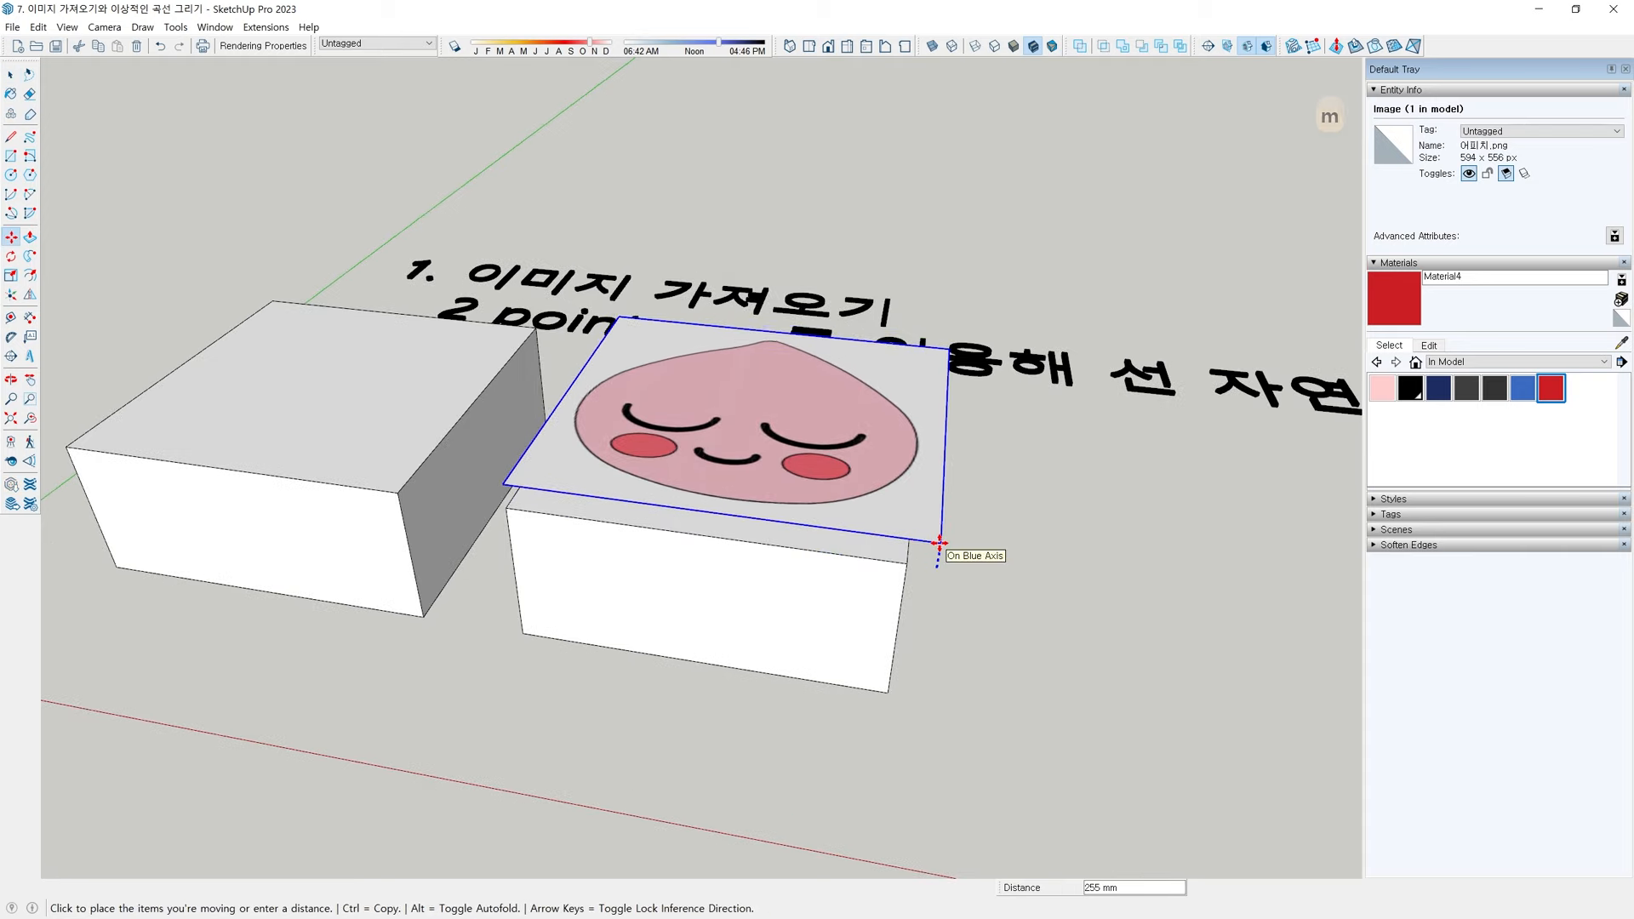
key(space)
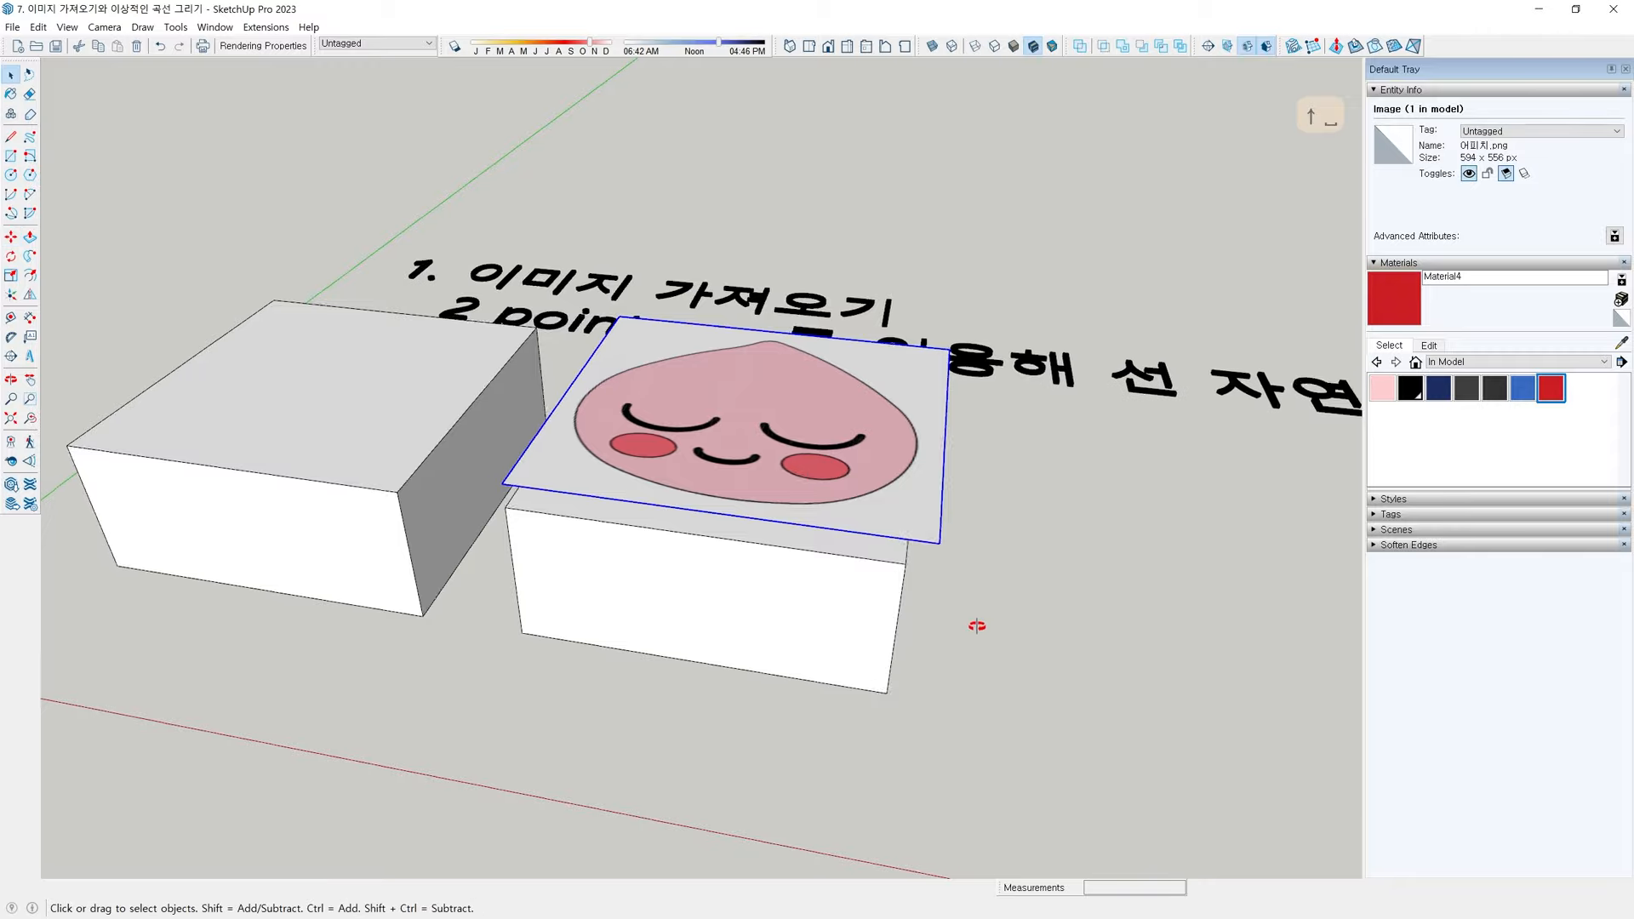
Examine the raised picture and its object type in Entity Info
middle_drag(978, 624, 817, 459)
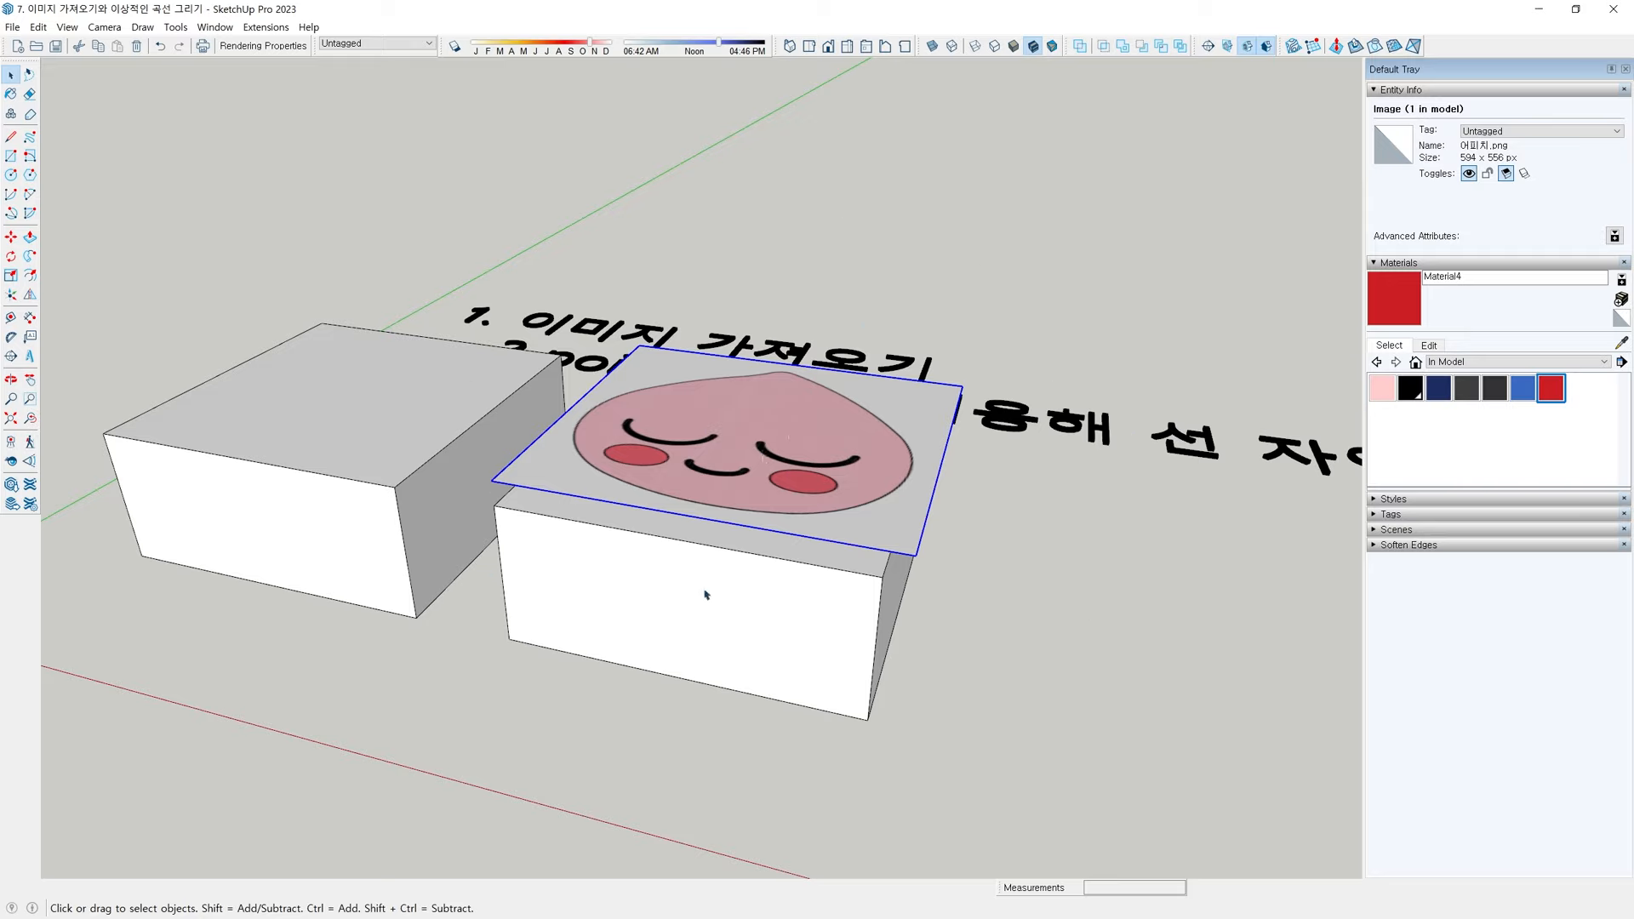
middle_drag(776, 490, 959, 544)
key(grave)
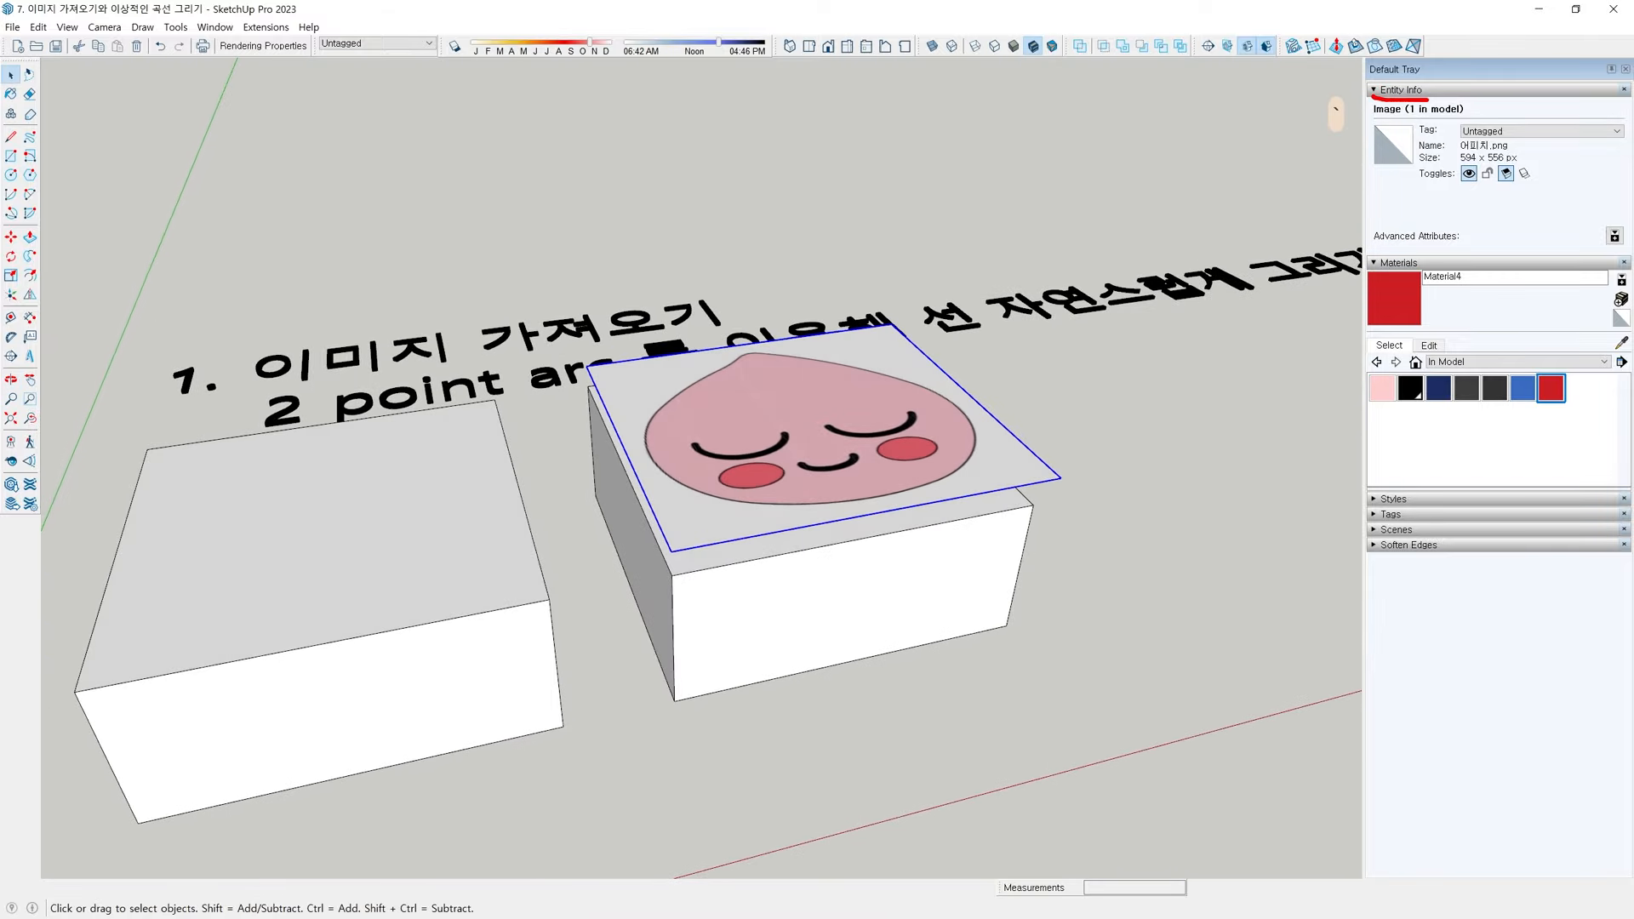
drag(1354, 96, 1473, 117)
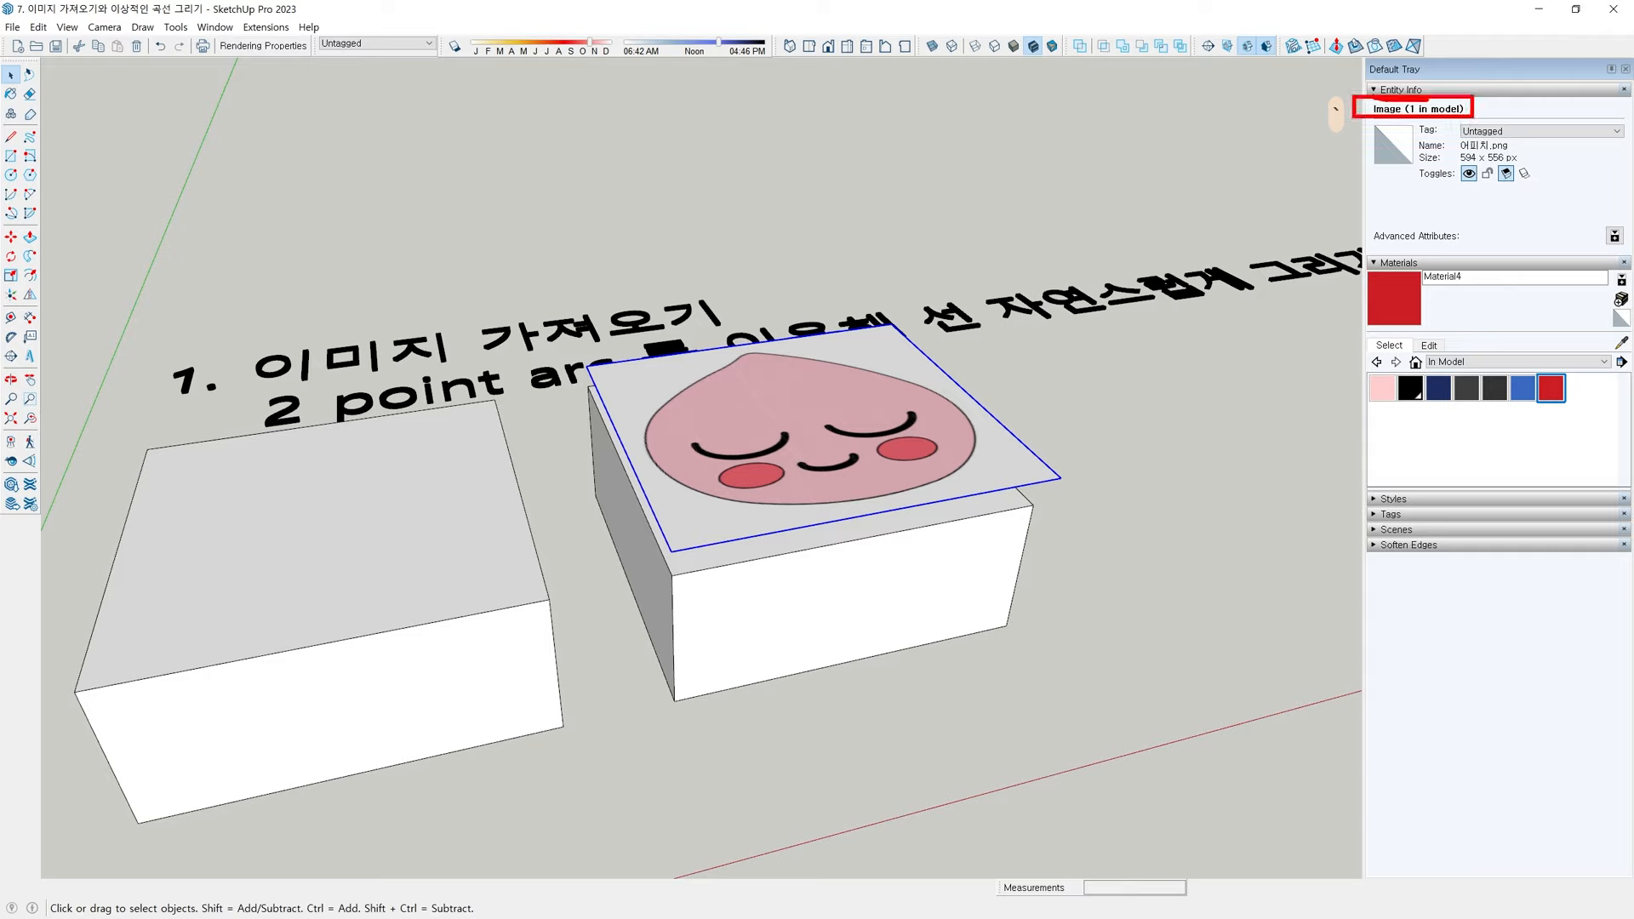
mouse_move(874, 397)
mouse_down()
mouse_move(1257, 122)
mouse_move(1344, 106)
mouse_up()
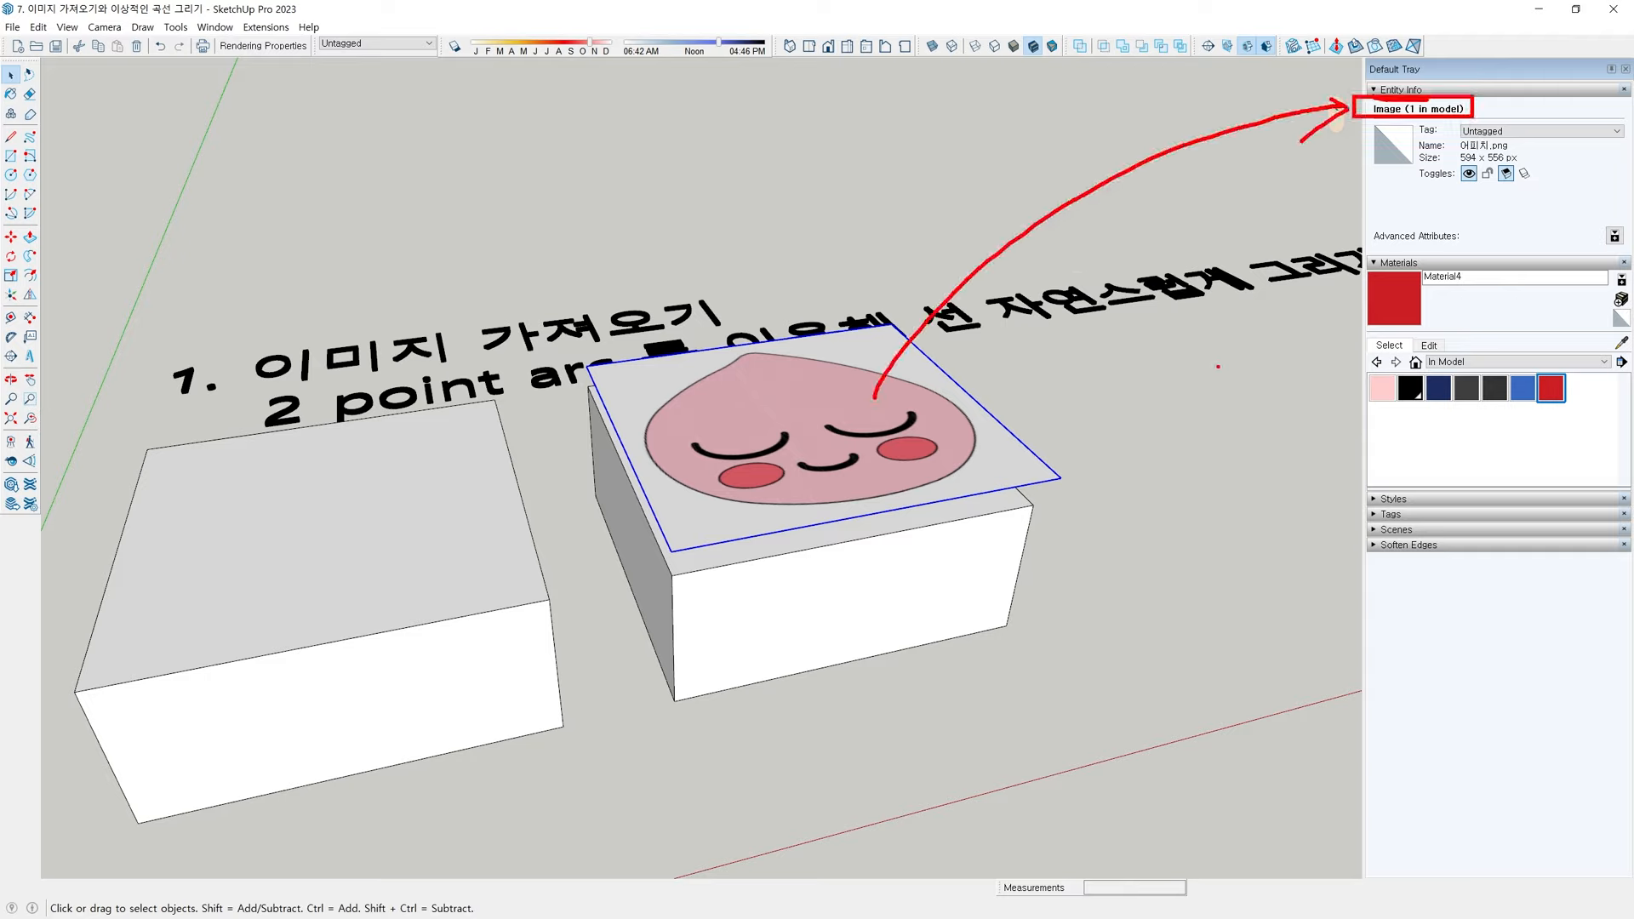
key(Escape)
Move the picture off the second box to the empty area beyond it along the red axis, and deselect it
middle_drag(1086, 423, 716, 470)
scroll(716, 470, down, 2)
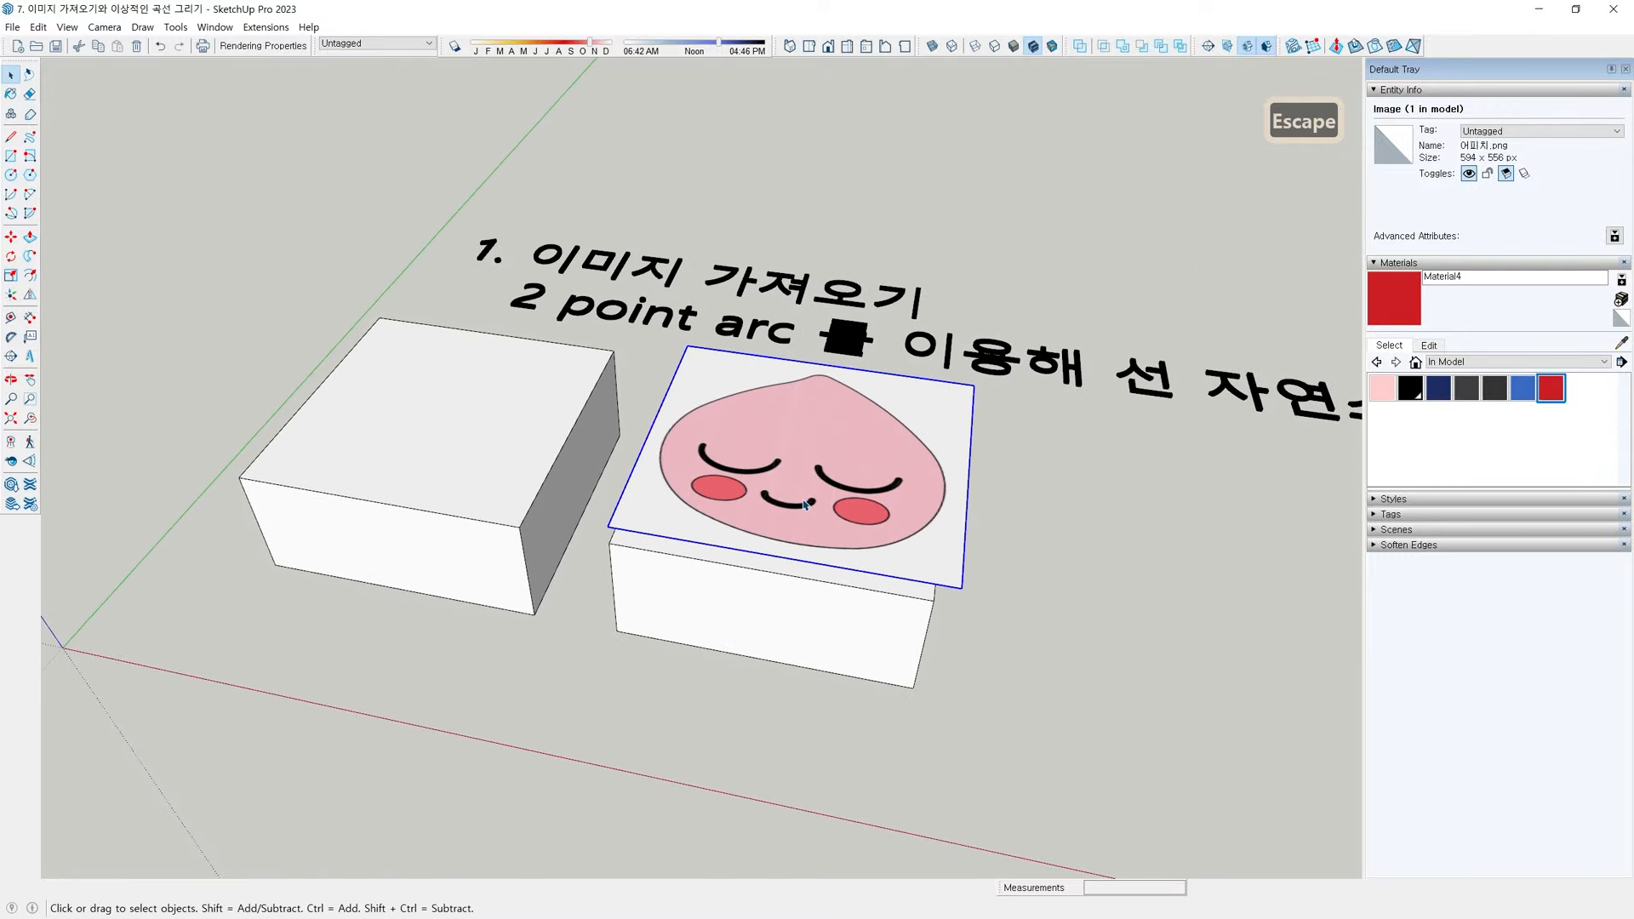
scroll(805, 503, down, 2)
key(m)
click(717, 480)
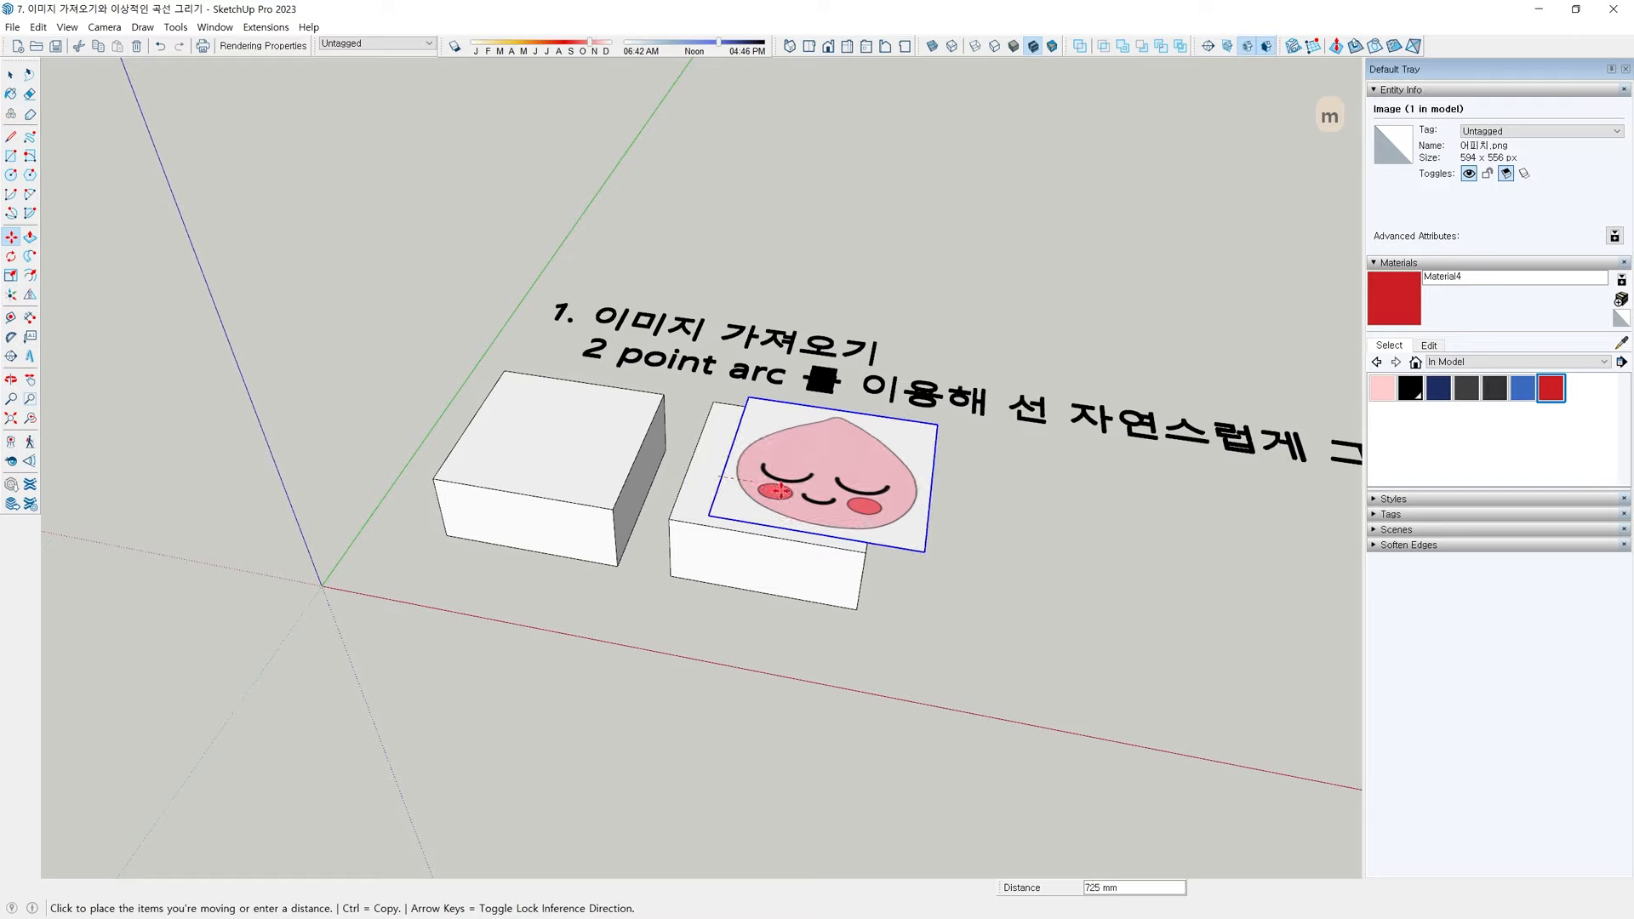
click(1076, 542)
key(space)
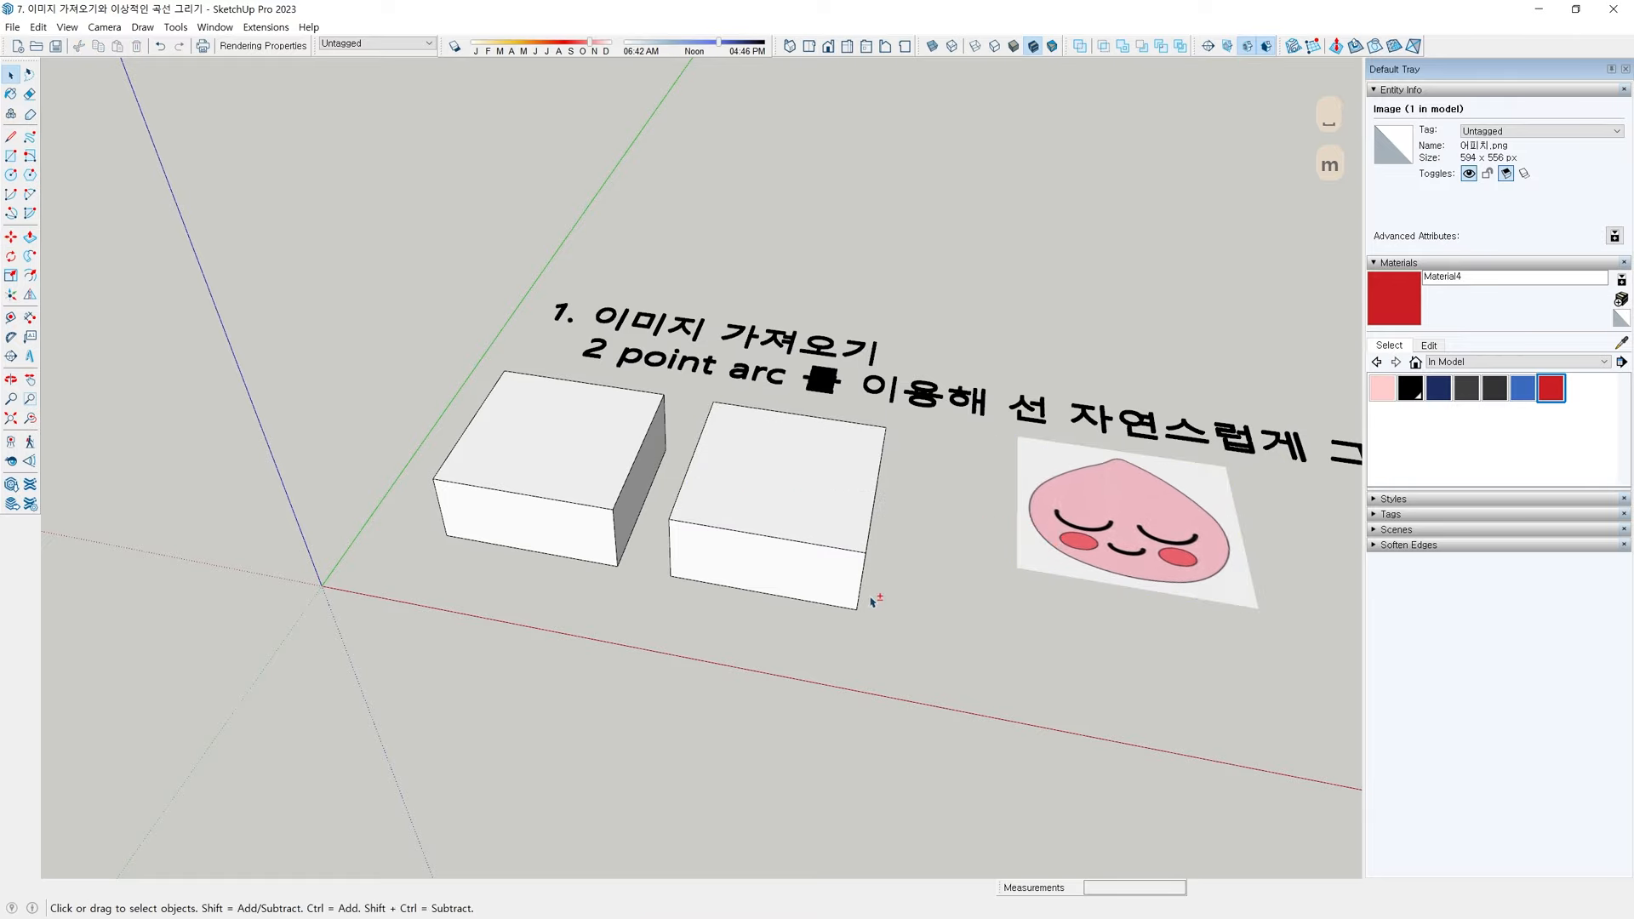
click(870, 602)
Import the 어피치 picture again with its use set to Texture
scroll(1097, 549, up, 3)
middle_drag(511, 451, 534, 510)
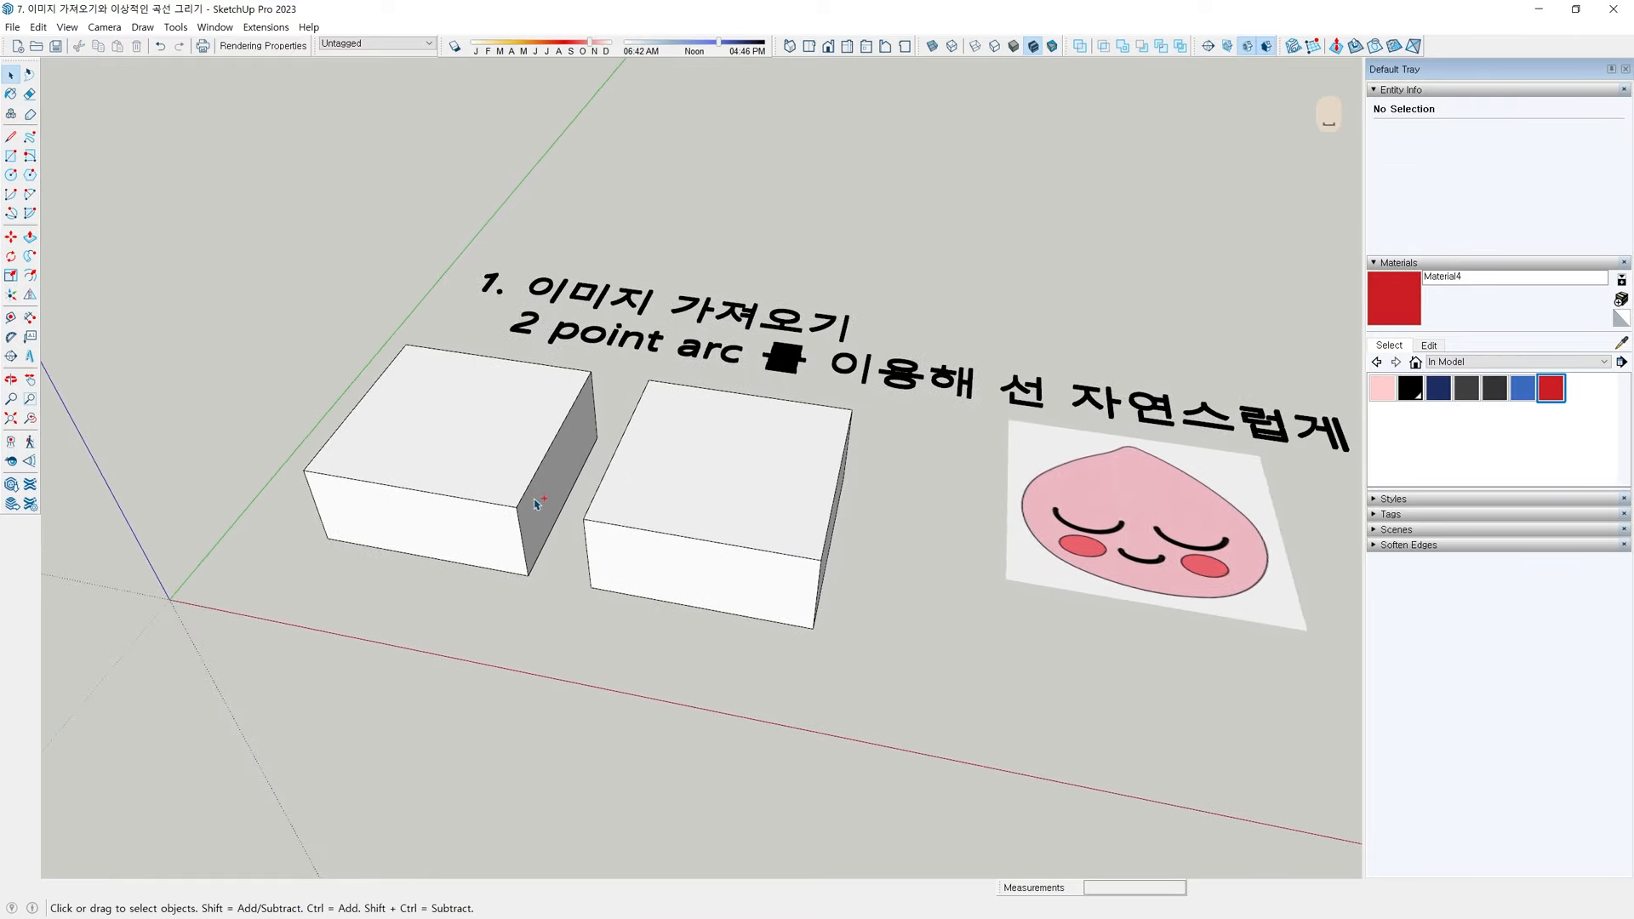
key(ctrl+i)
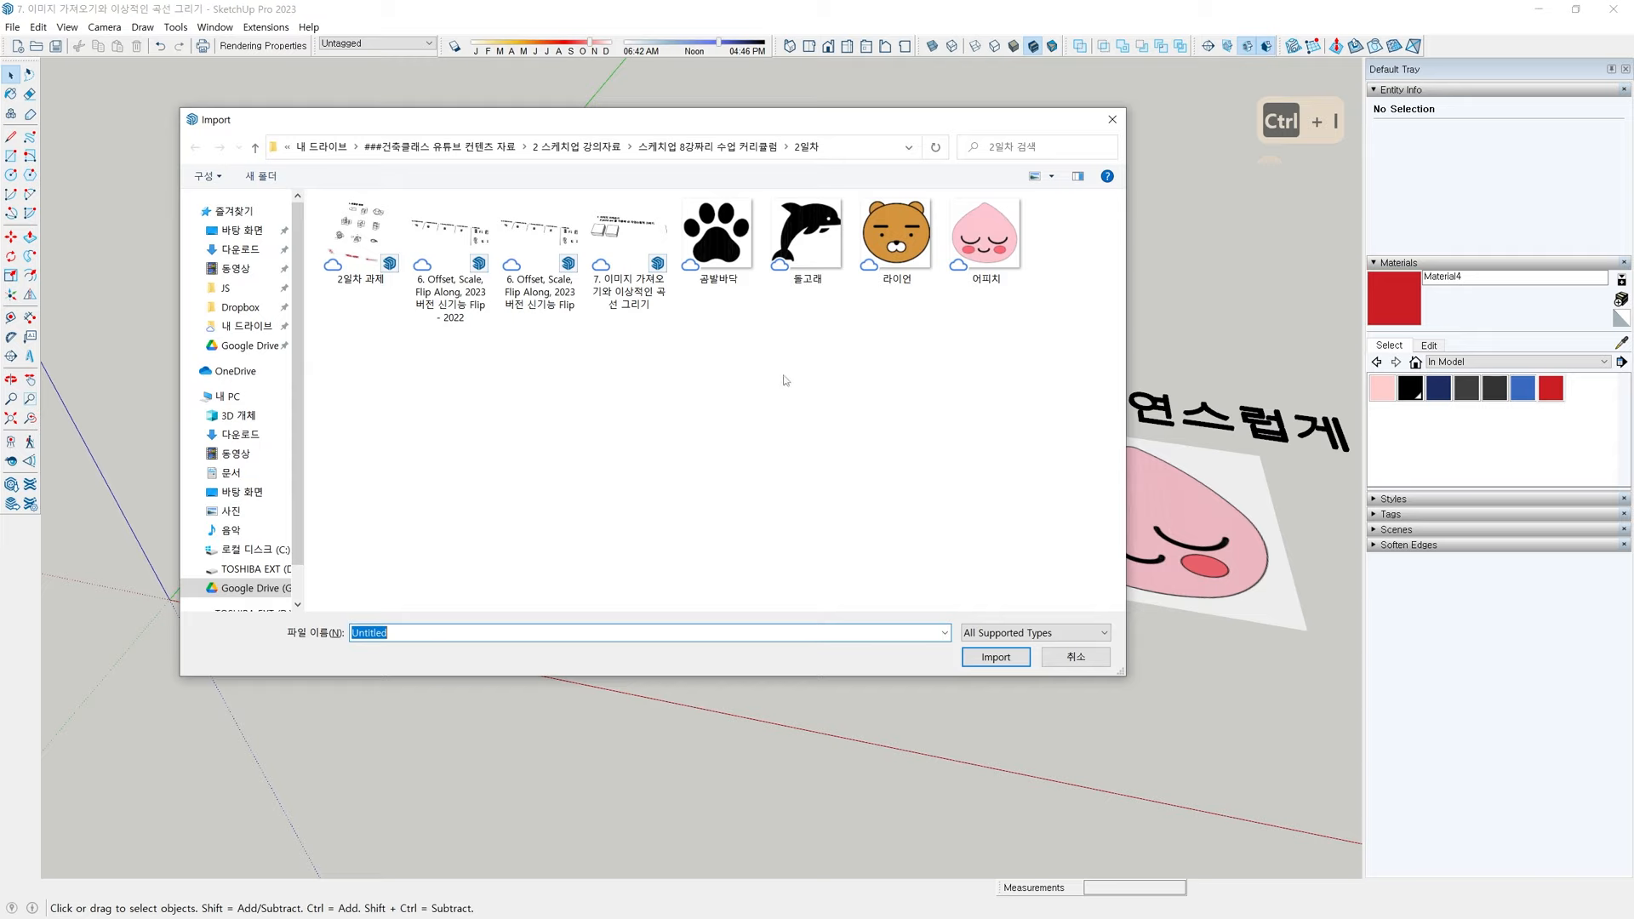
click(1001, 251)
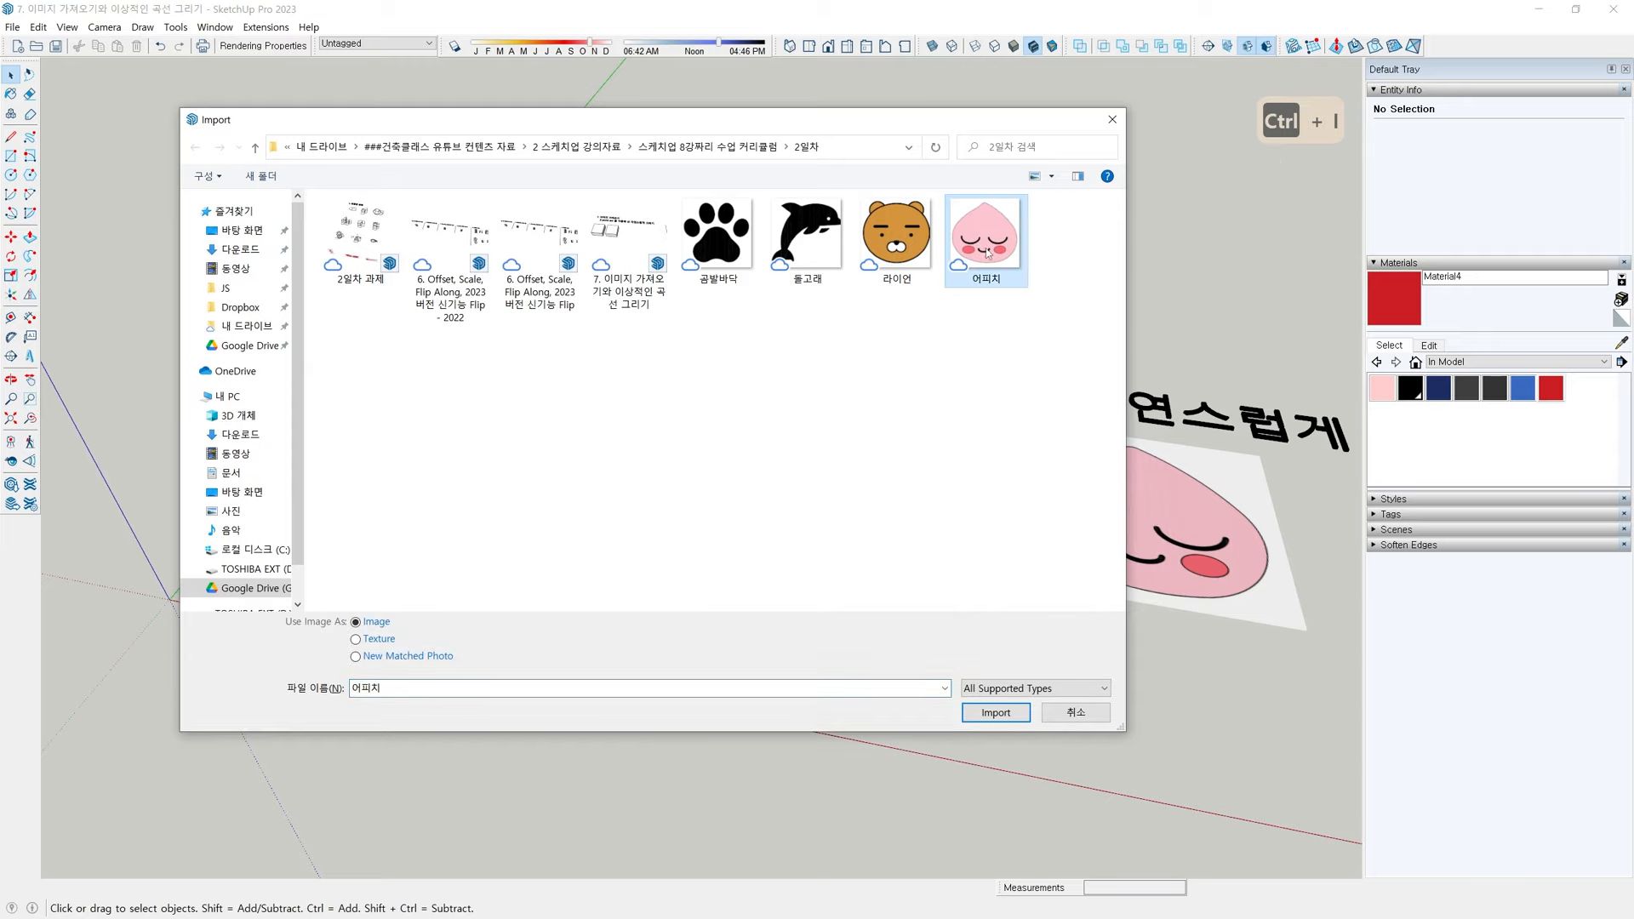
click(378, 640)
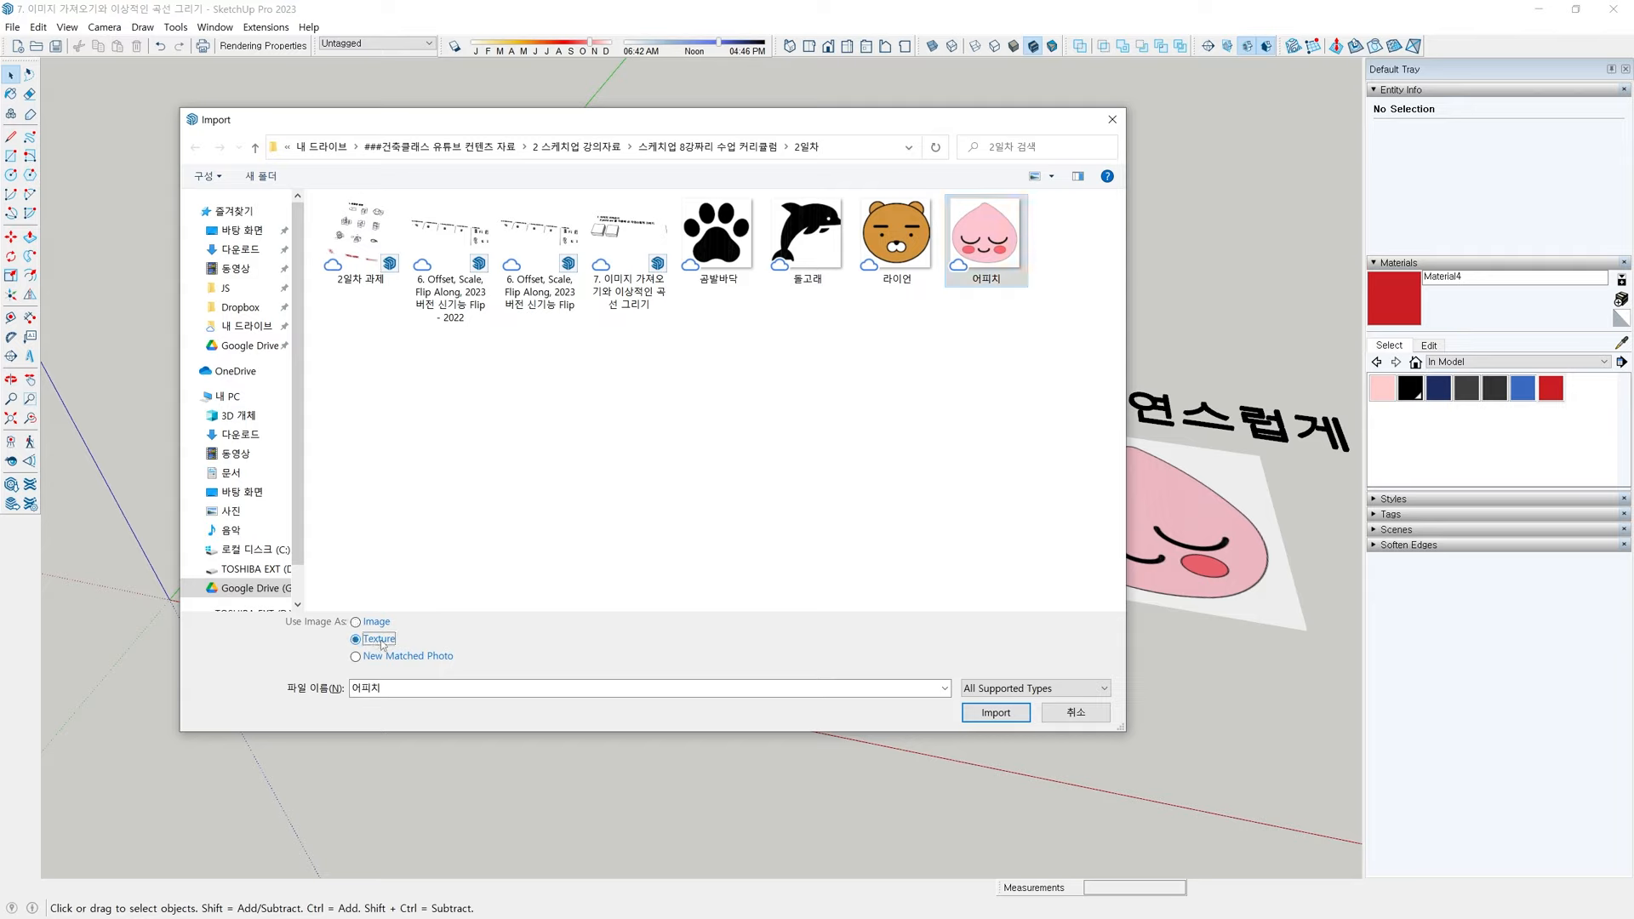
click(991, 713)
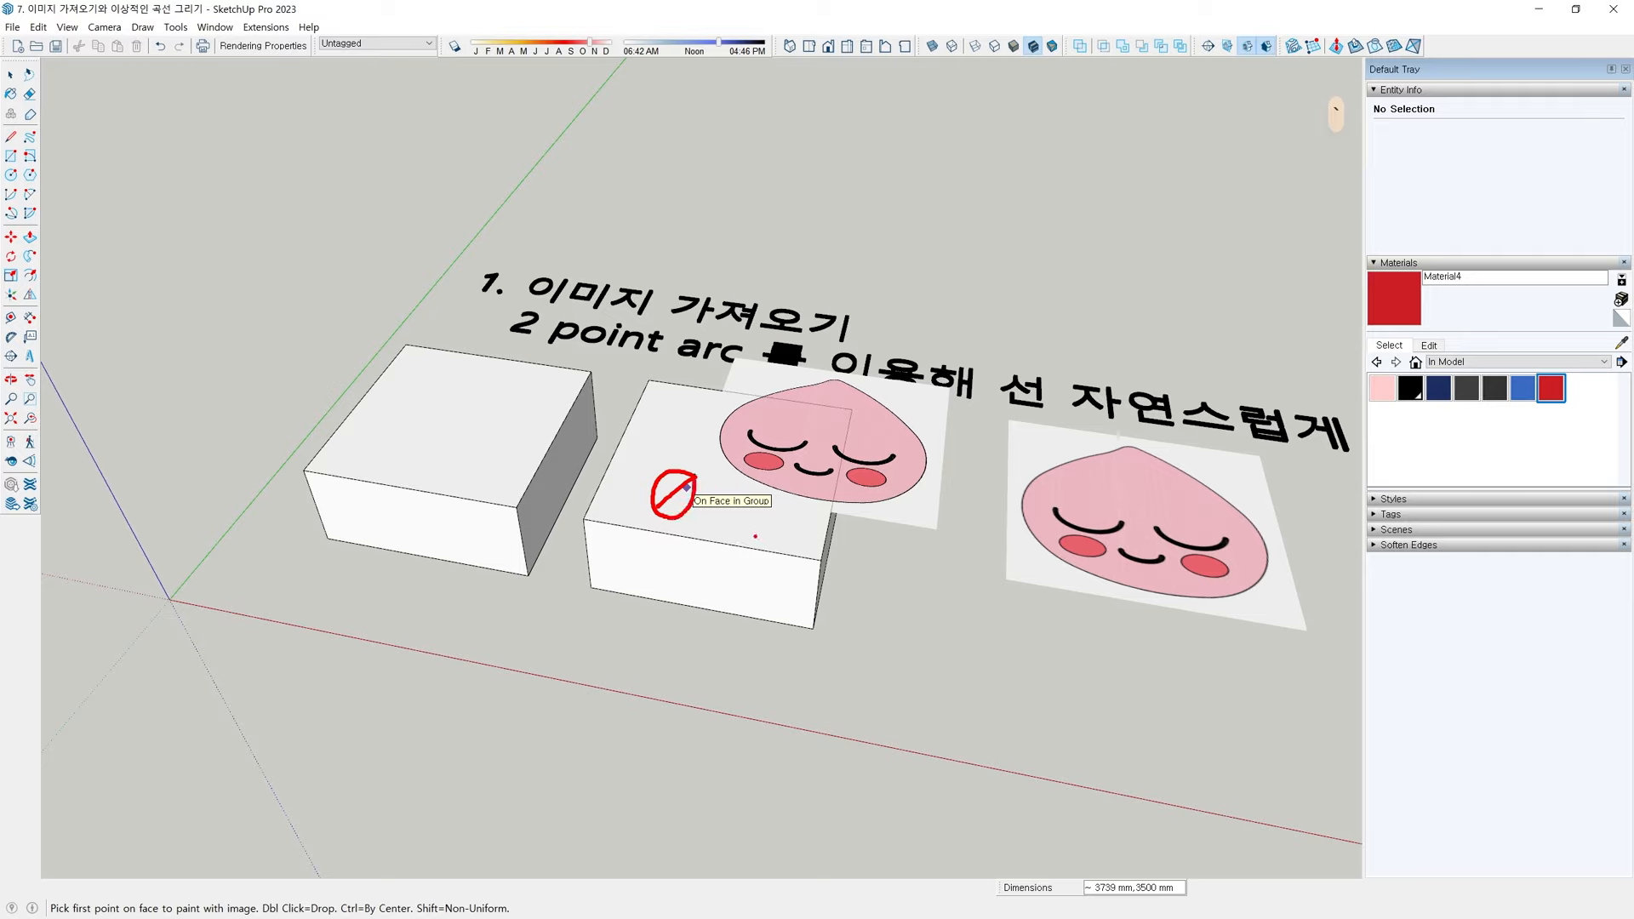
key(Escape)
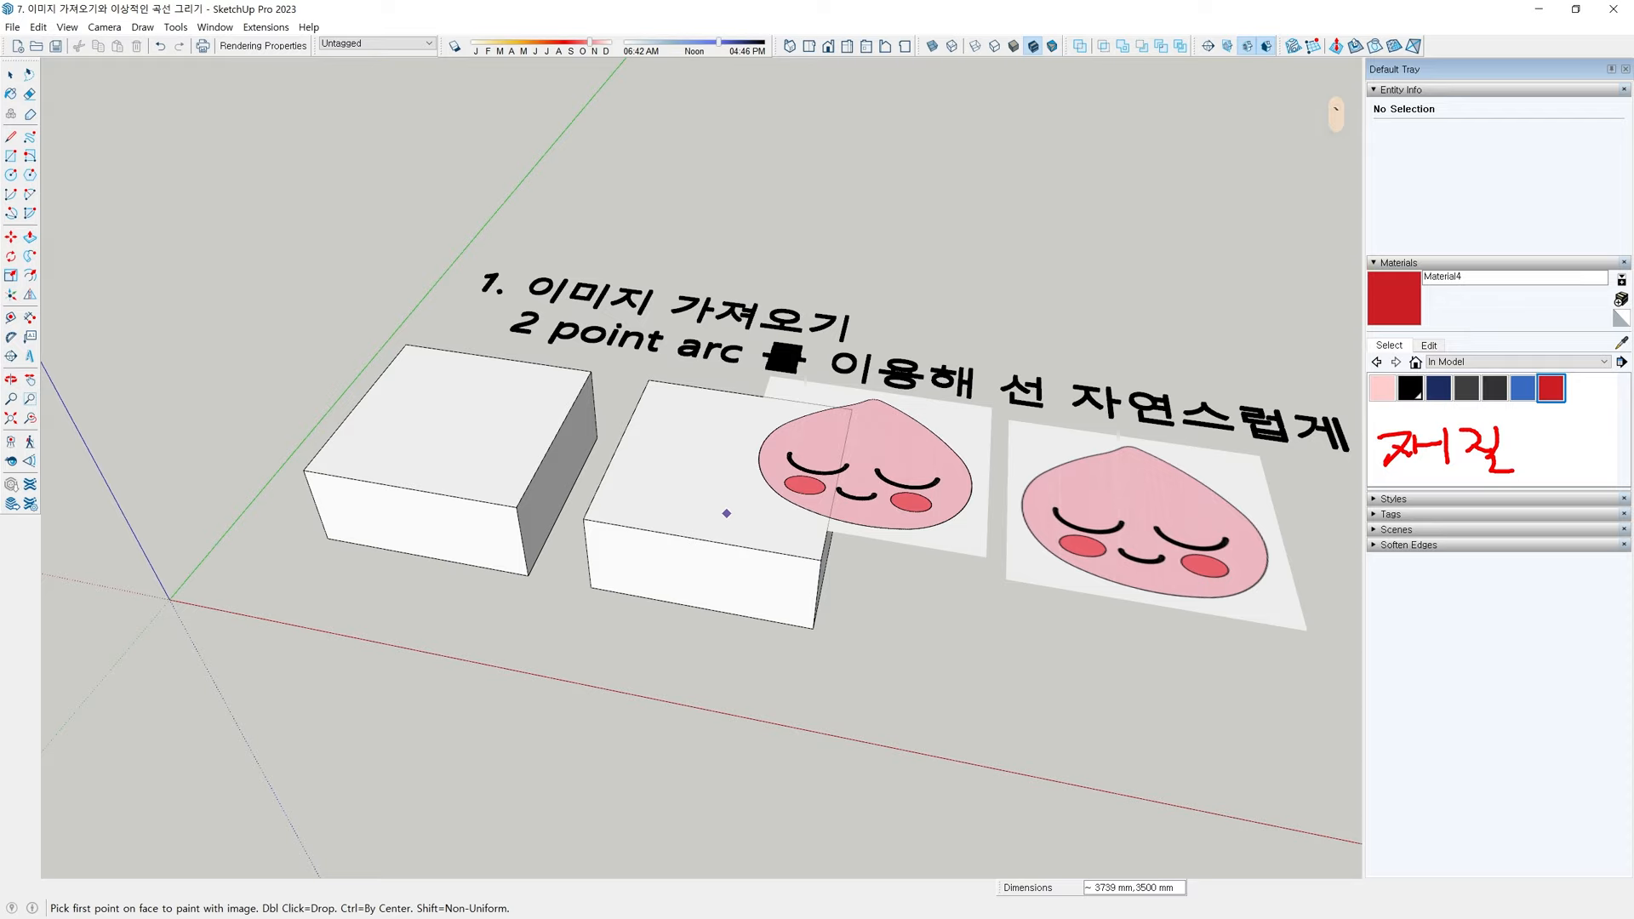
drag(832, 475, 851, 460)
mouse_move(975, 551)
mouse_down()
mouse_move(719, 640)
mouse_move(881, 259)
mouse_move(983, 559)
mouse_up()
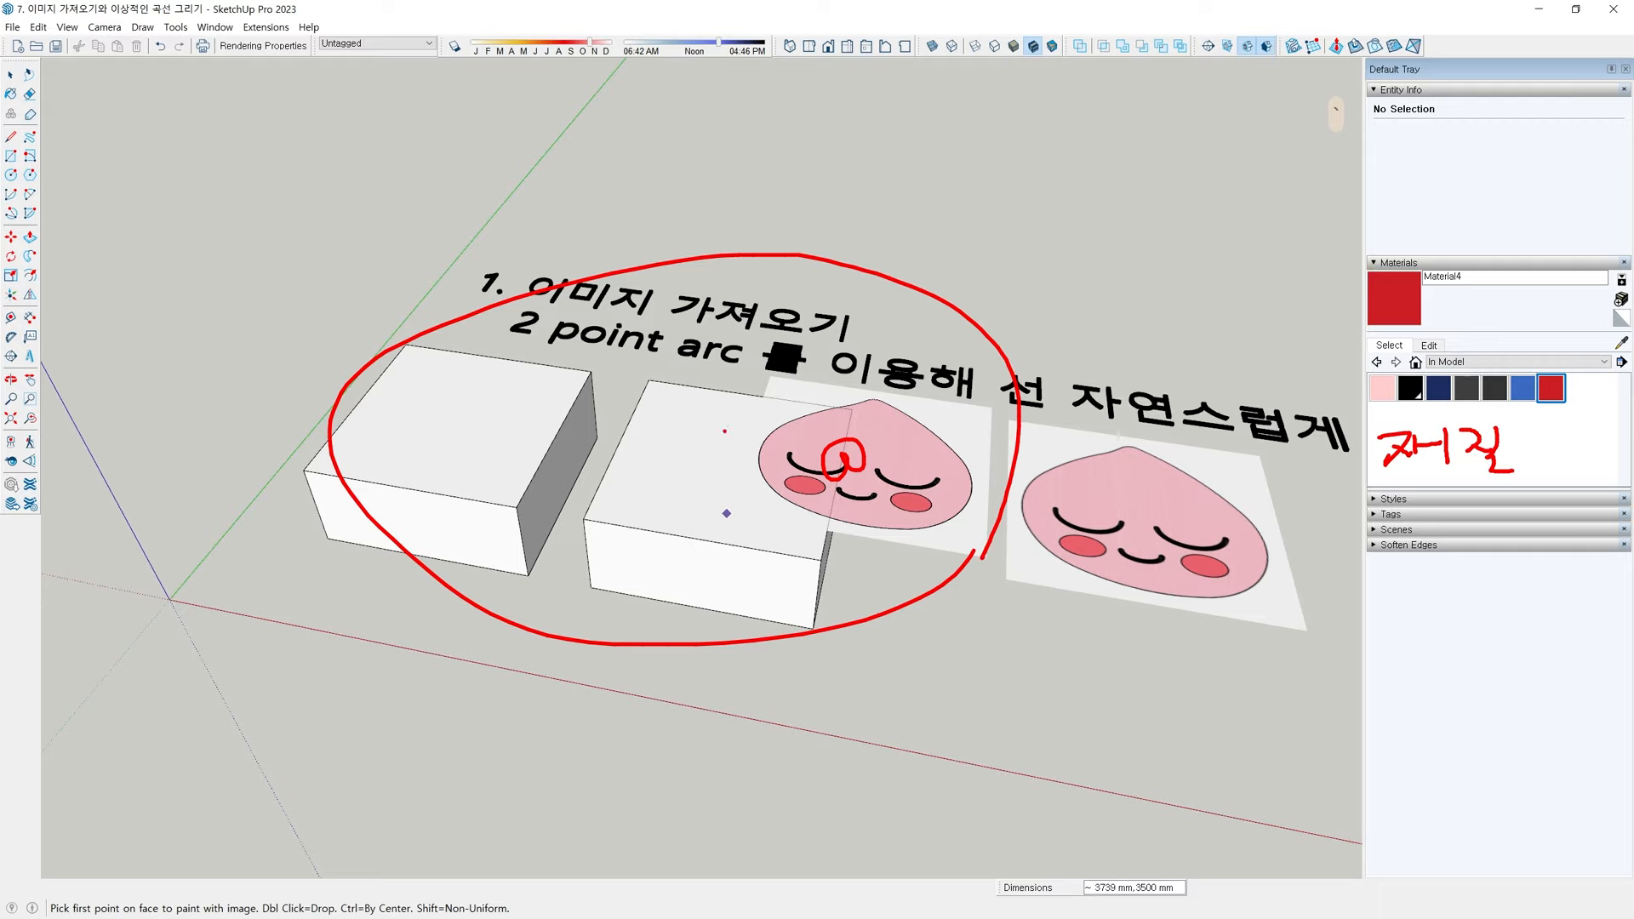
mouse_move(701, 415)
mouse_down()
mouse_move(680, 483)
mouse_move(785, 502)
mouse_move(734, 409)
mouse_move(851, 333)
mouse_move(1398, 202)
mouse_move(1542, 376)
mouse_up()
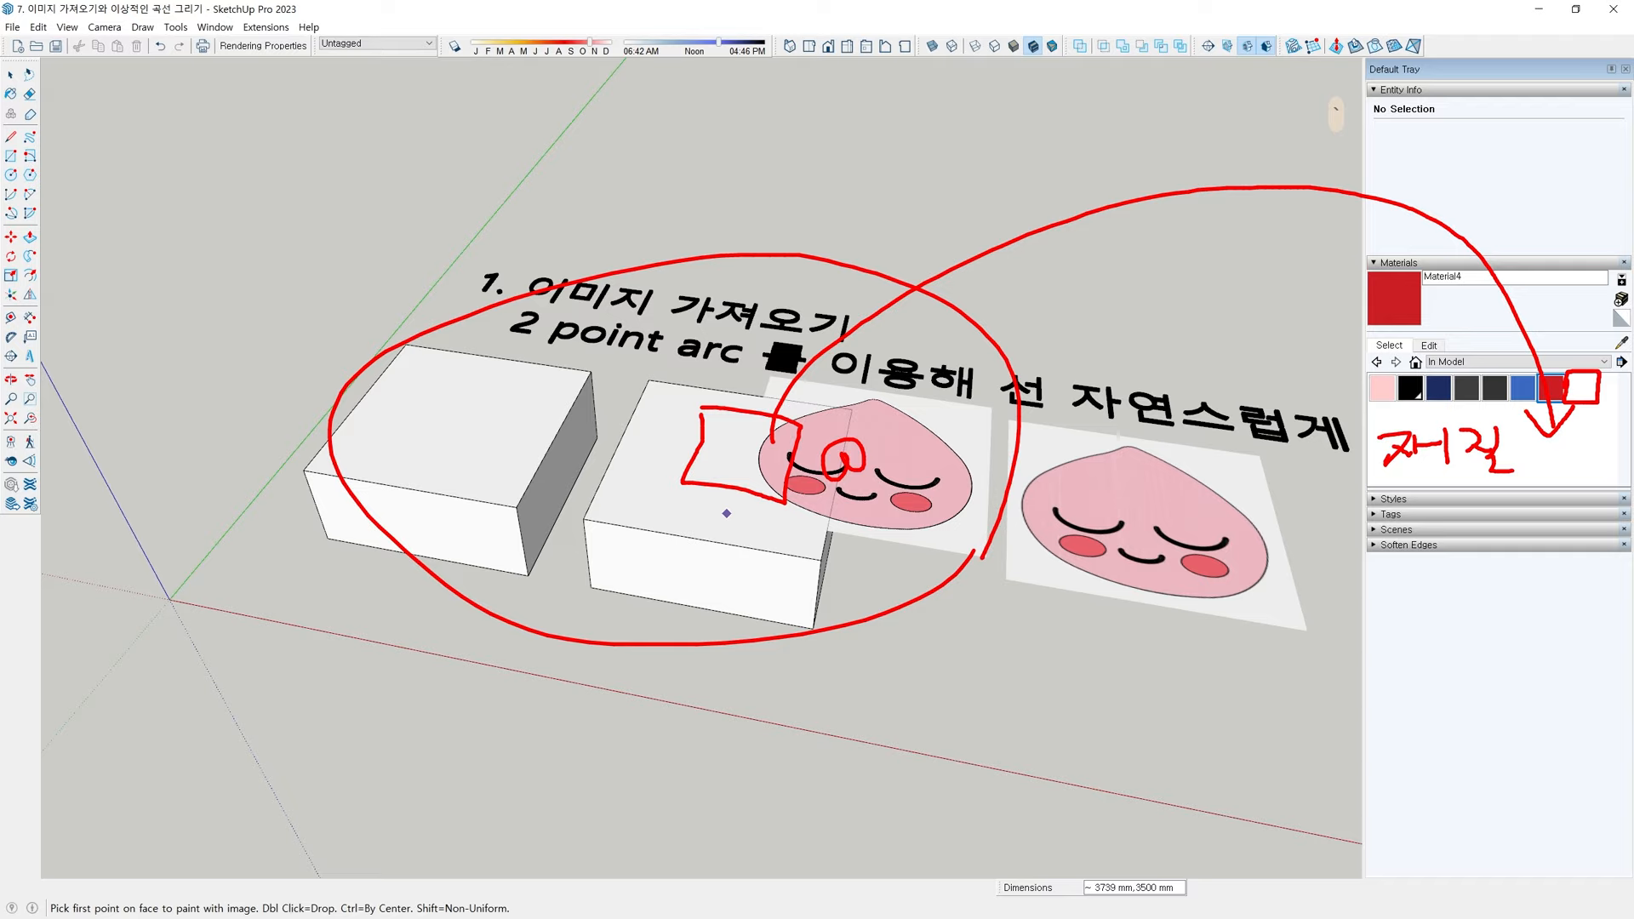
key(Escape)
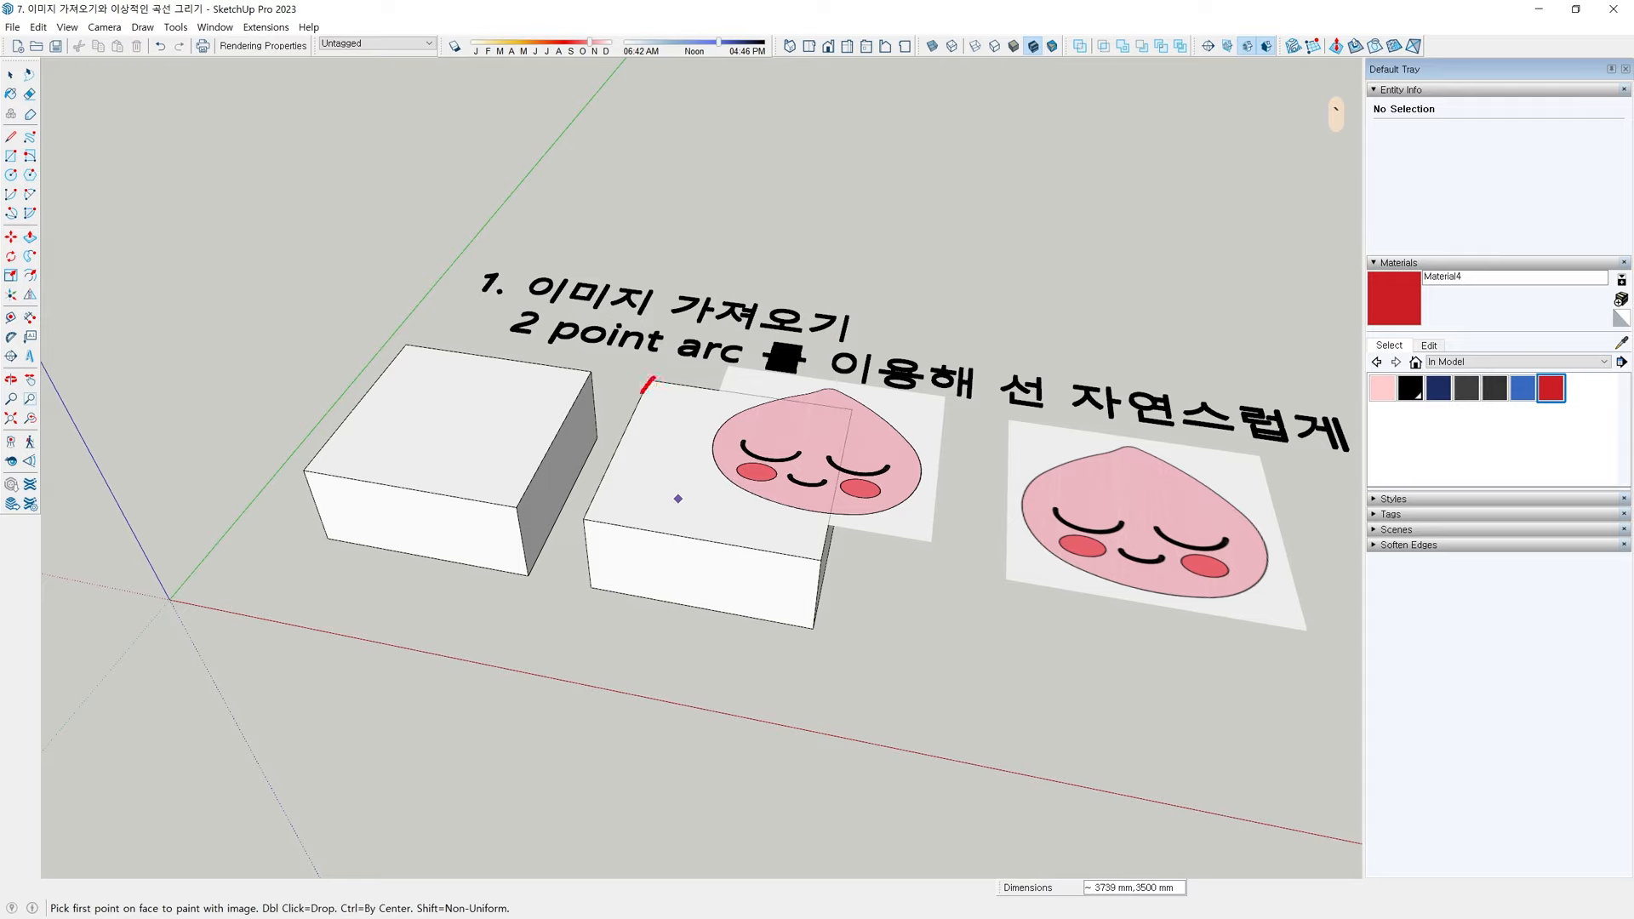
mouse_move(645, 389)
mouse_down()
mouse_move(583, 524)
mouse_move(801, 554)
mouse_move(853, 423)
mouse_move(696, 405)
mouse_up()
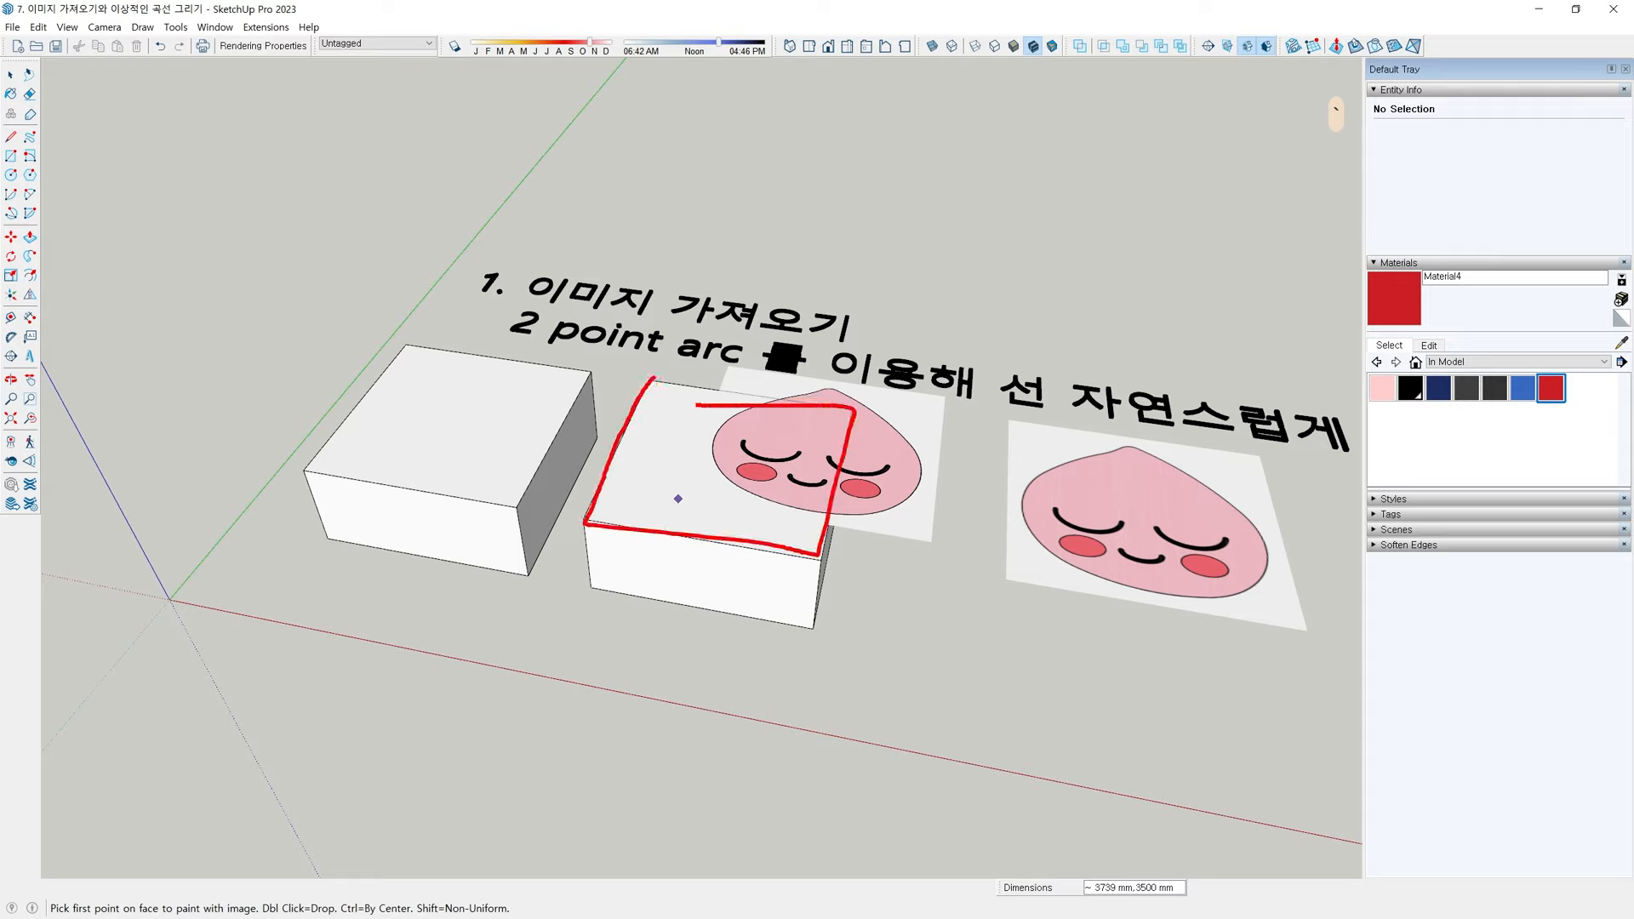
mouse_move(593, 522)
mouse_down()
mouse_move(732, 611)
mouse_move(819, 576)
mouse_up()
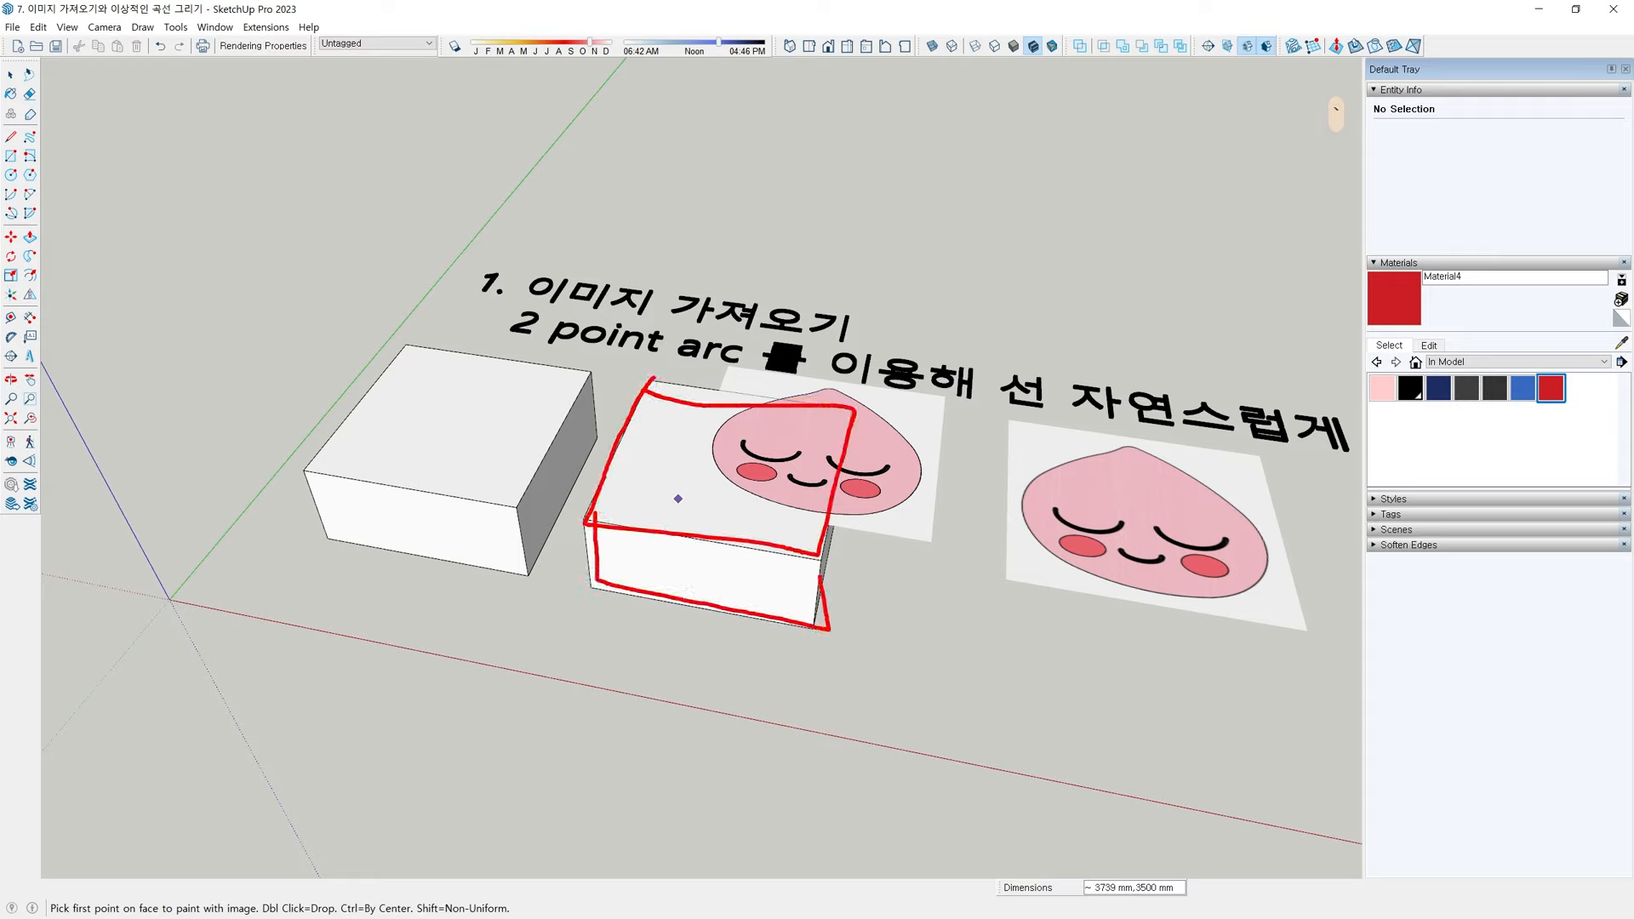
key(Escape)
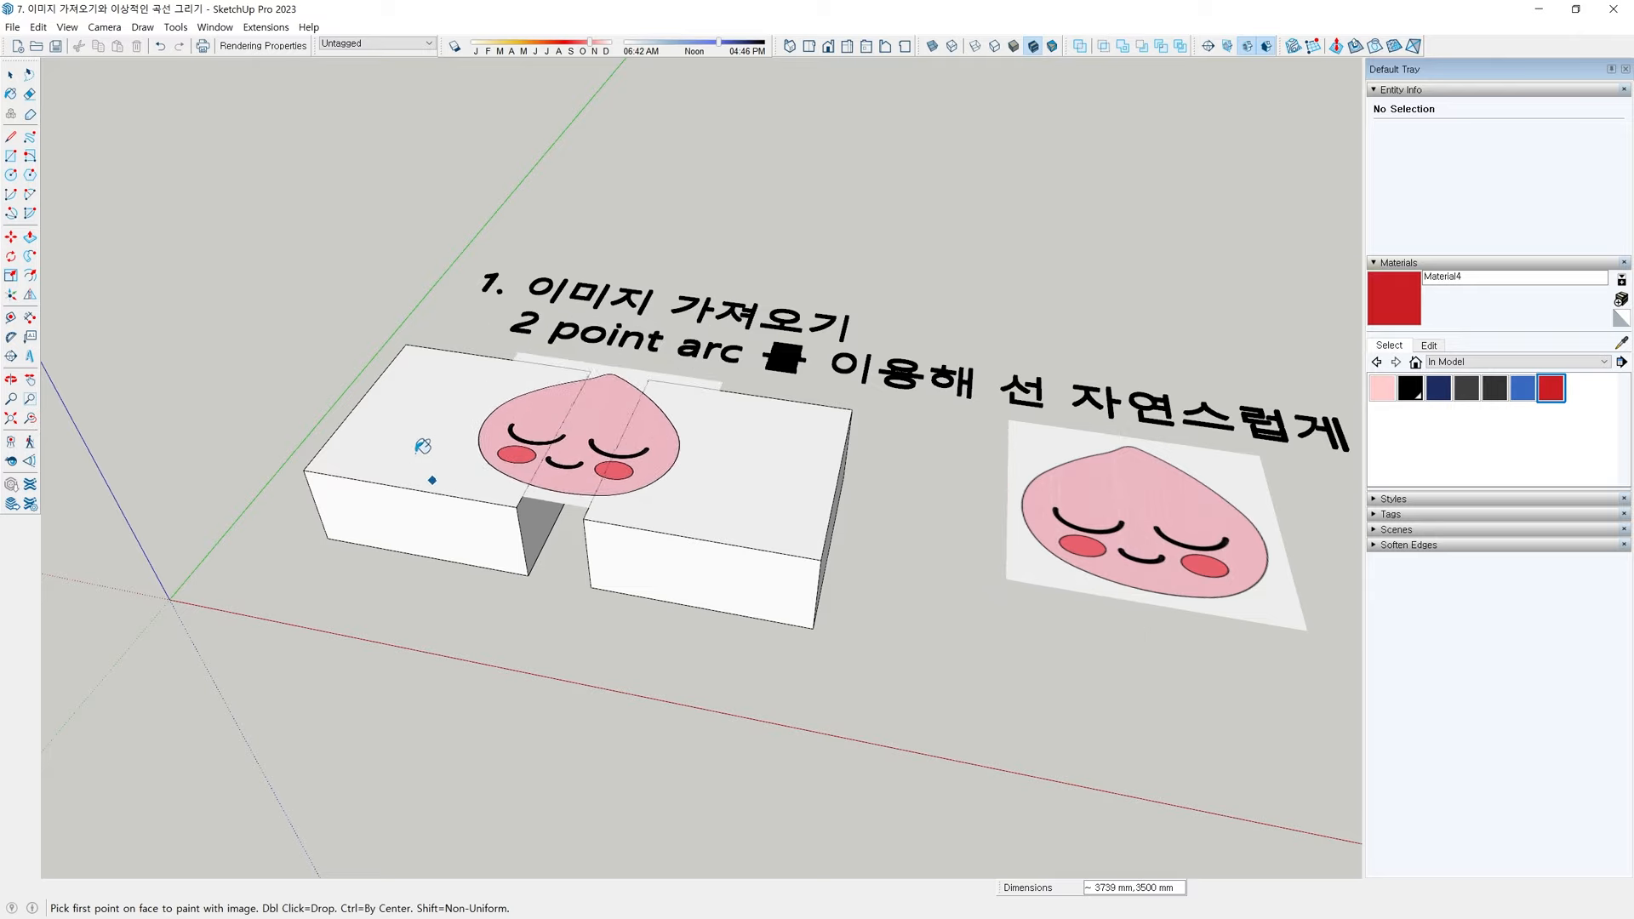
Apply the 어피치 texture to the first box's top face, from its front-left corner to the front edge's midpoint, 1750 mm wide
middle_drag(386, 452, 675, 451)
scroll(675, 451, up, 5)
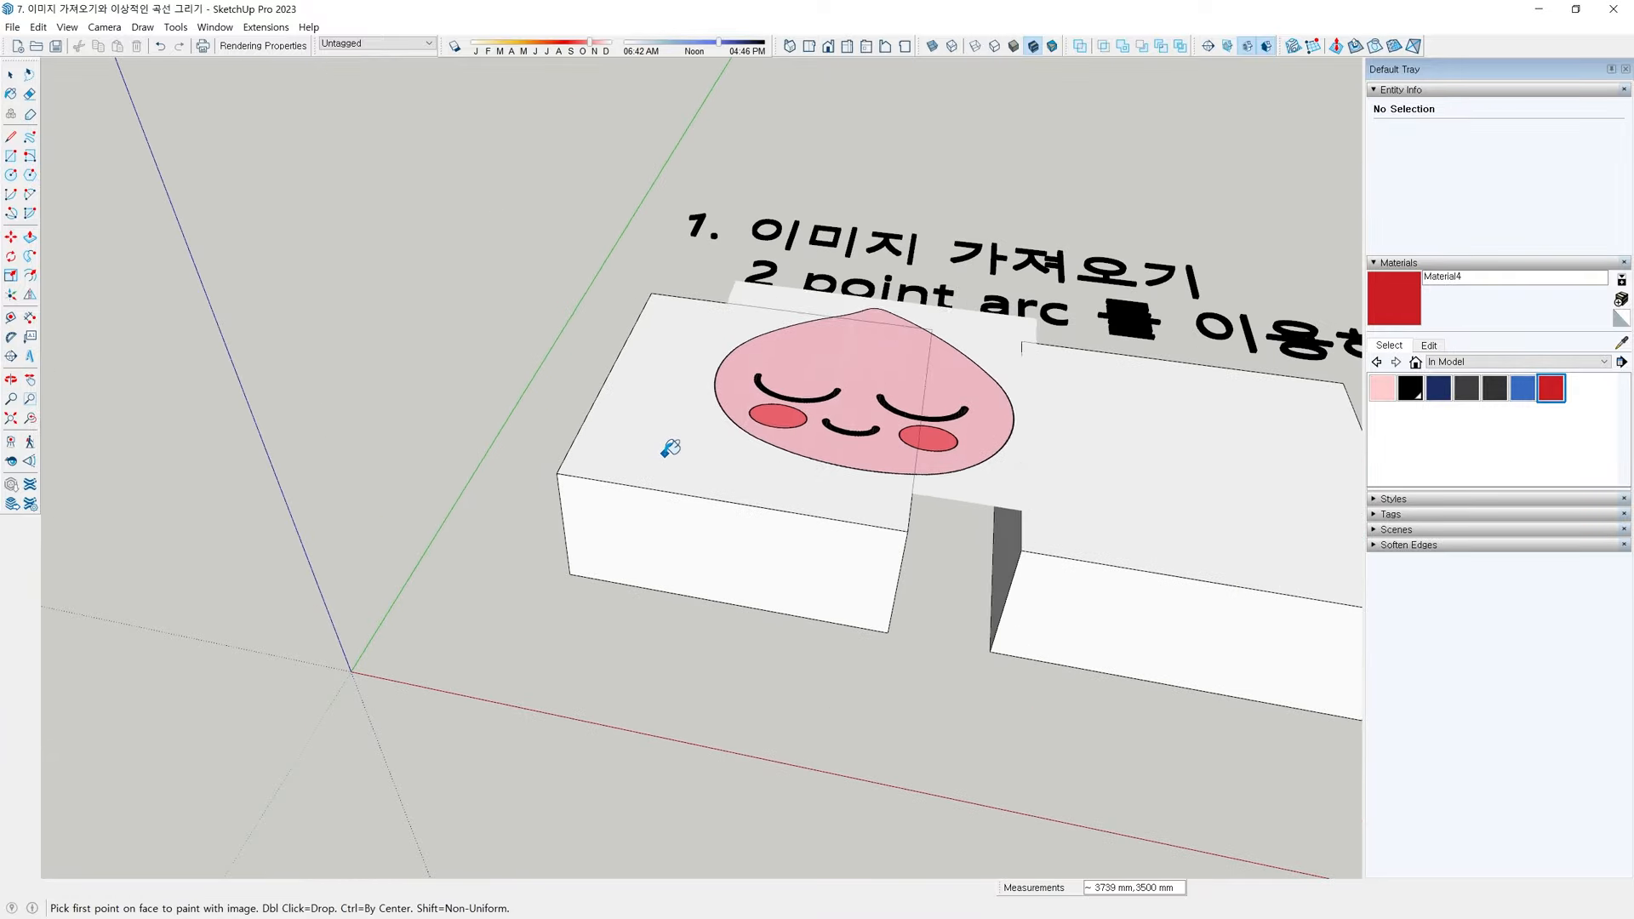
scroll(549, 506, down, 5)
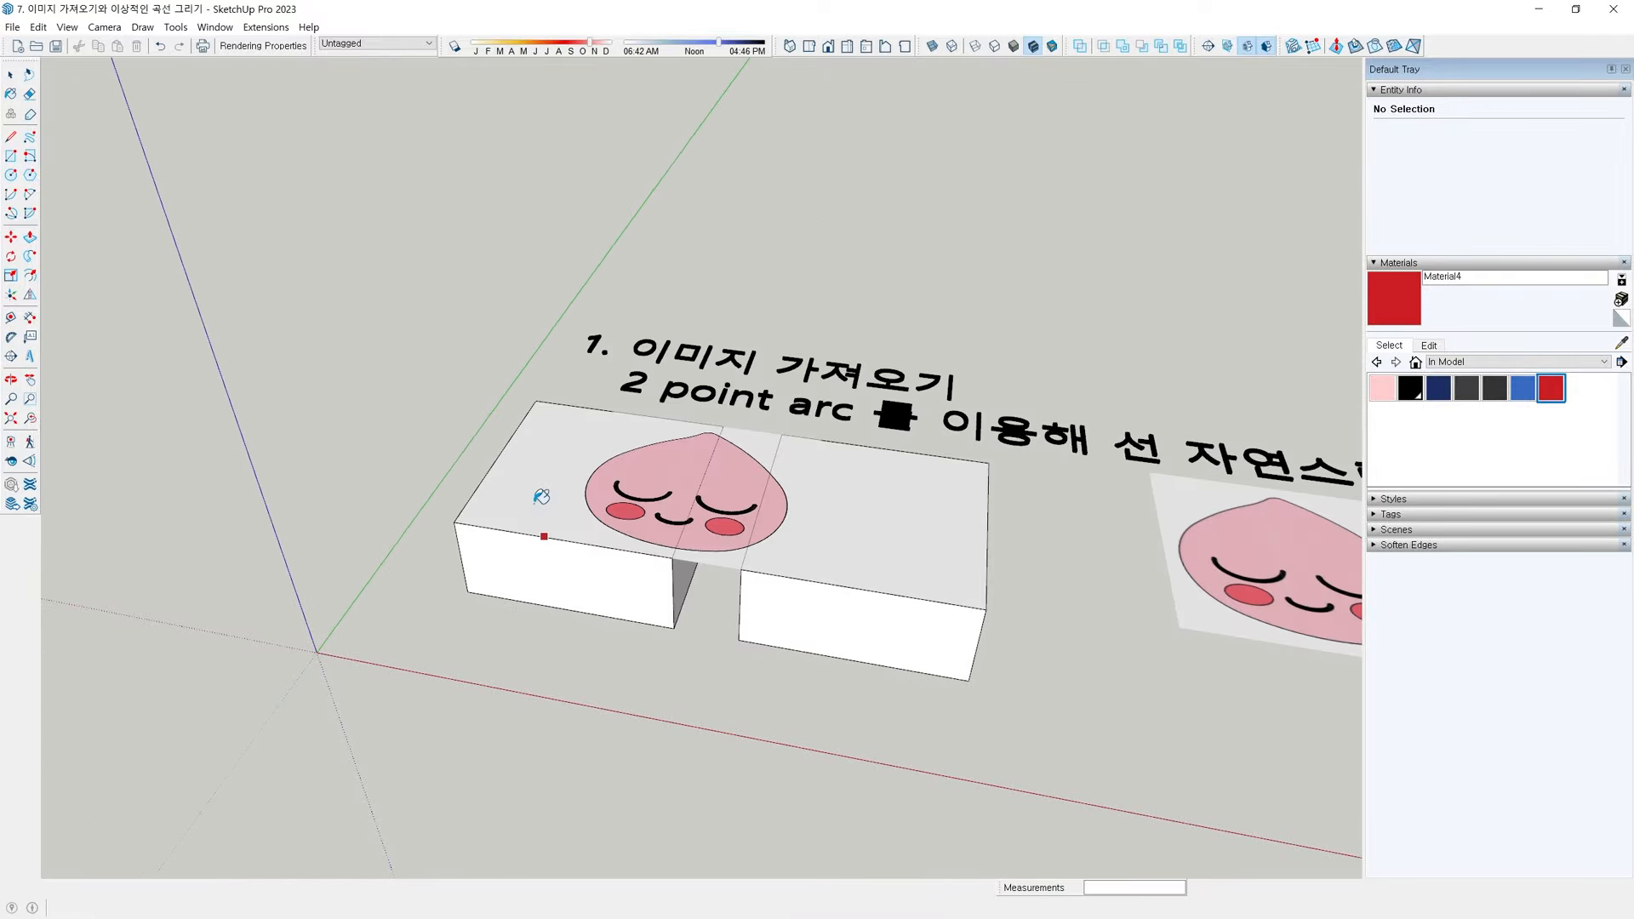
scroll(528, 489, up, 4)
scroll(545, 523, up, 2)
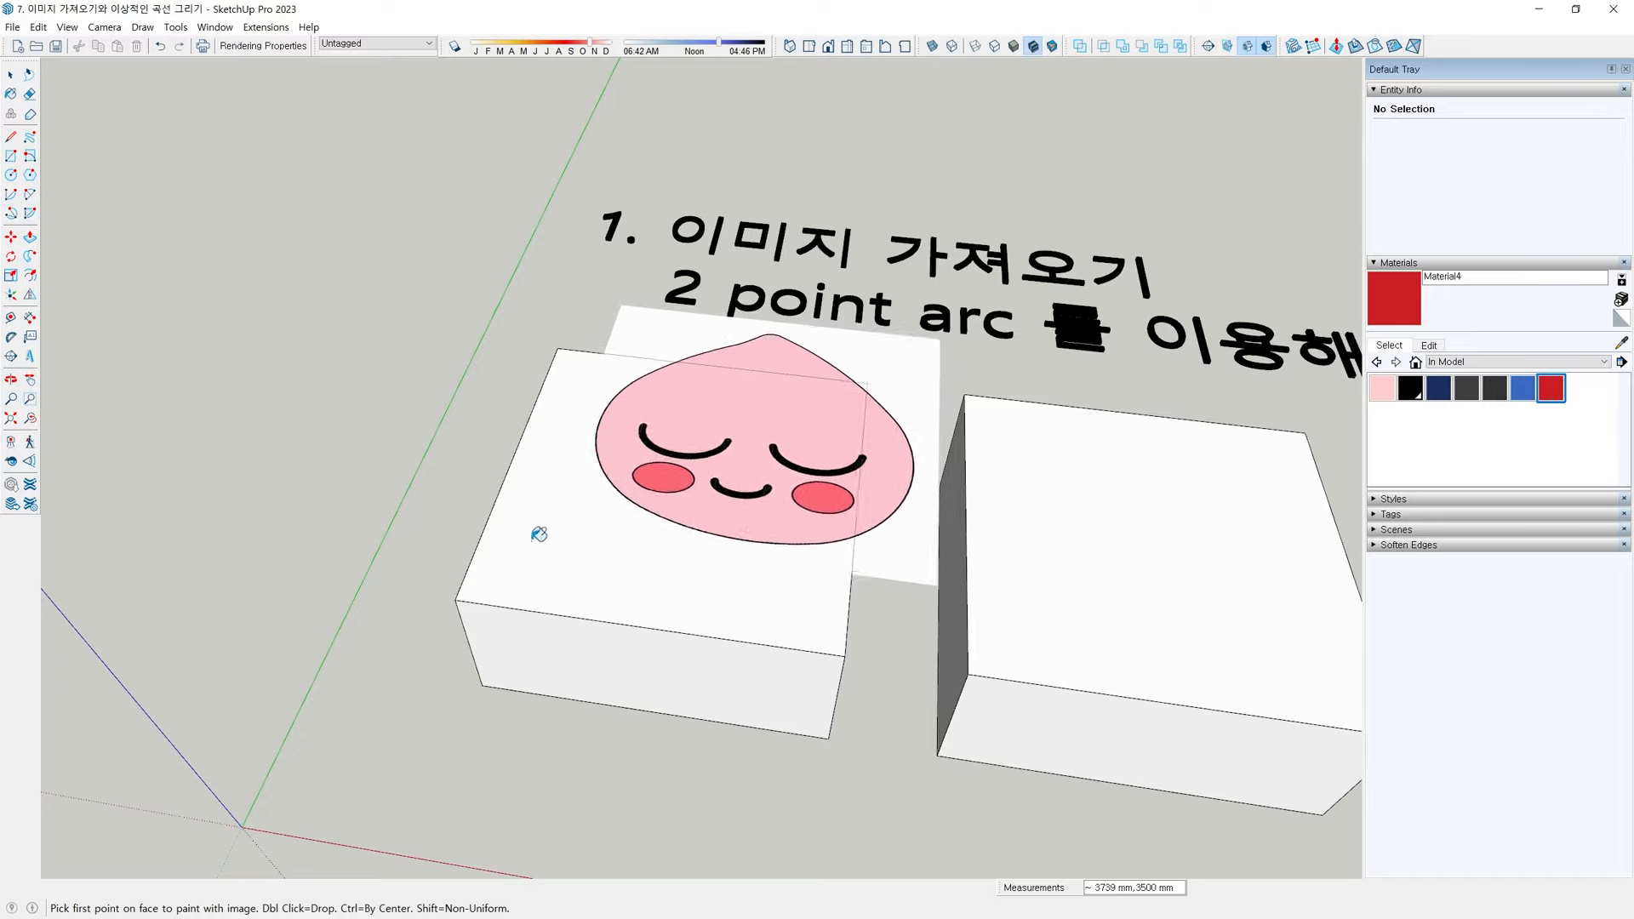
mouse_move(538, 533)
middle_down()
mouse_move(566, 612)
mouse_move(456, 649)
middle_up()
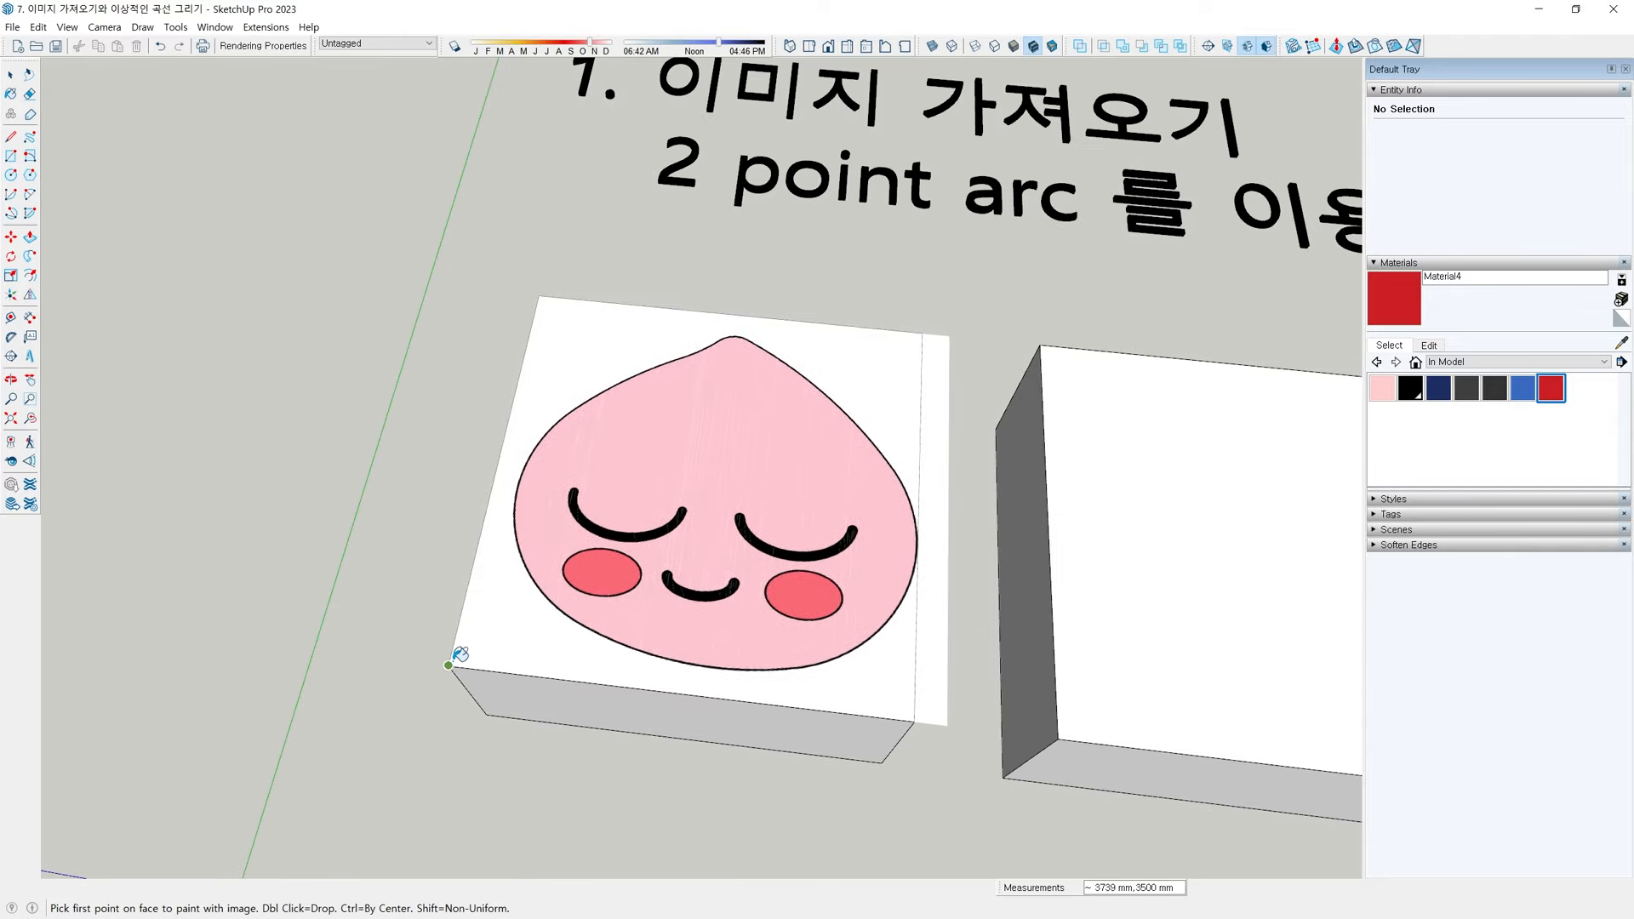
click(454, 660)
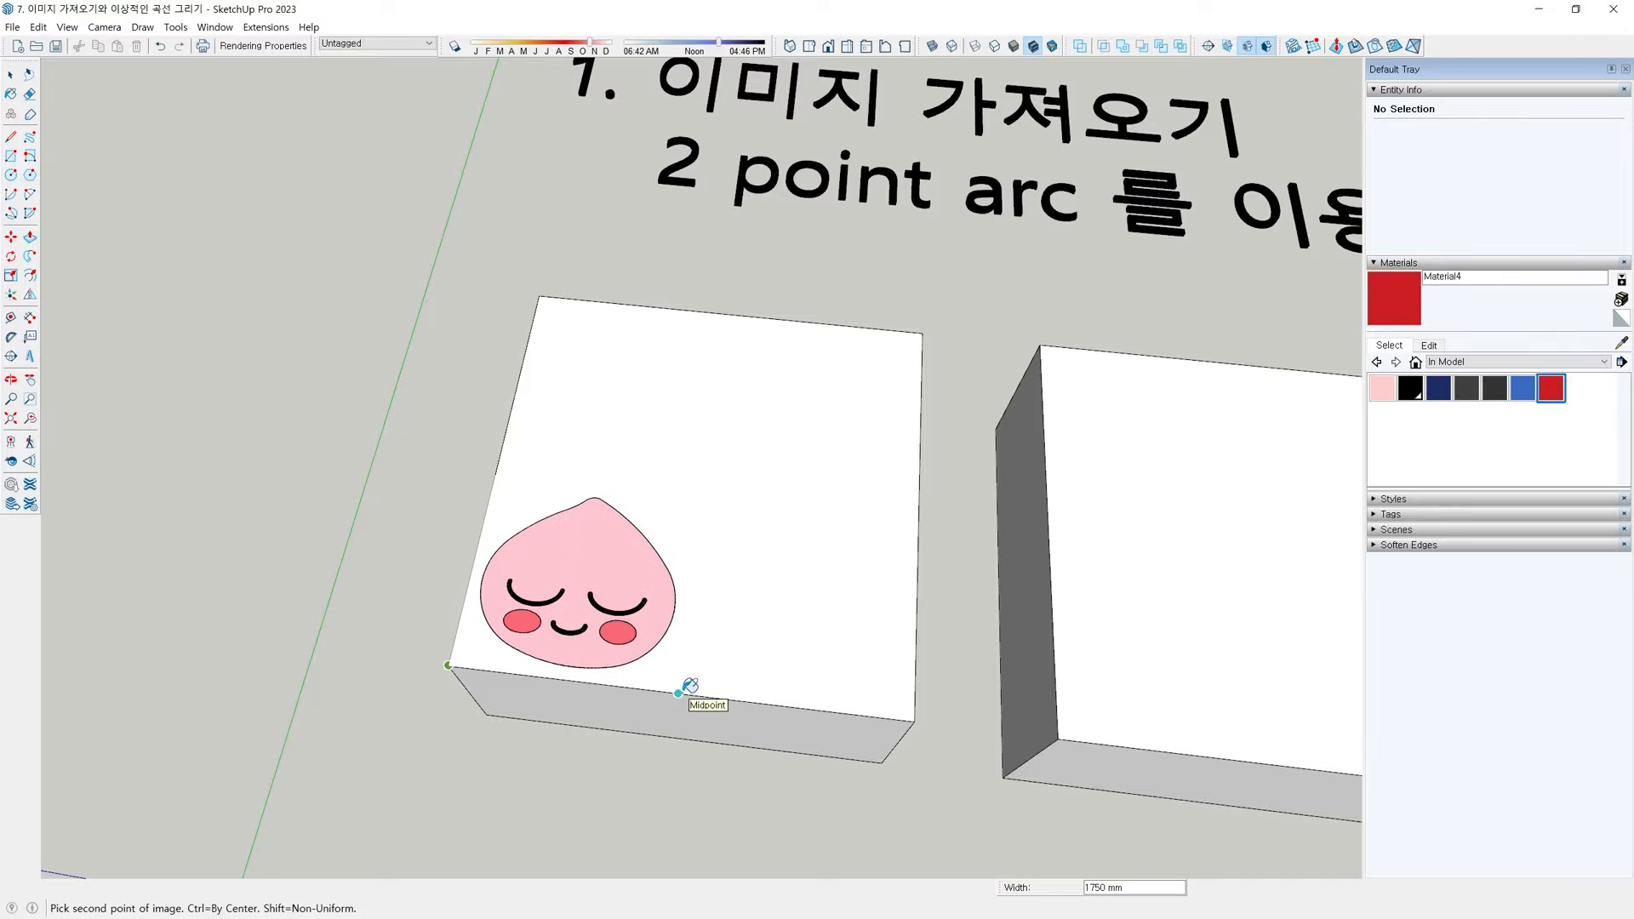
click(686, 683)
middle_drag(758, 575, 644, 494)
key(space)
key(grave)
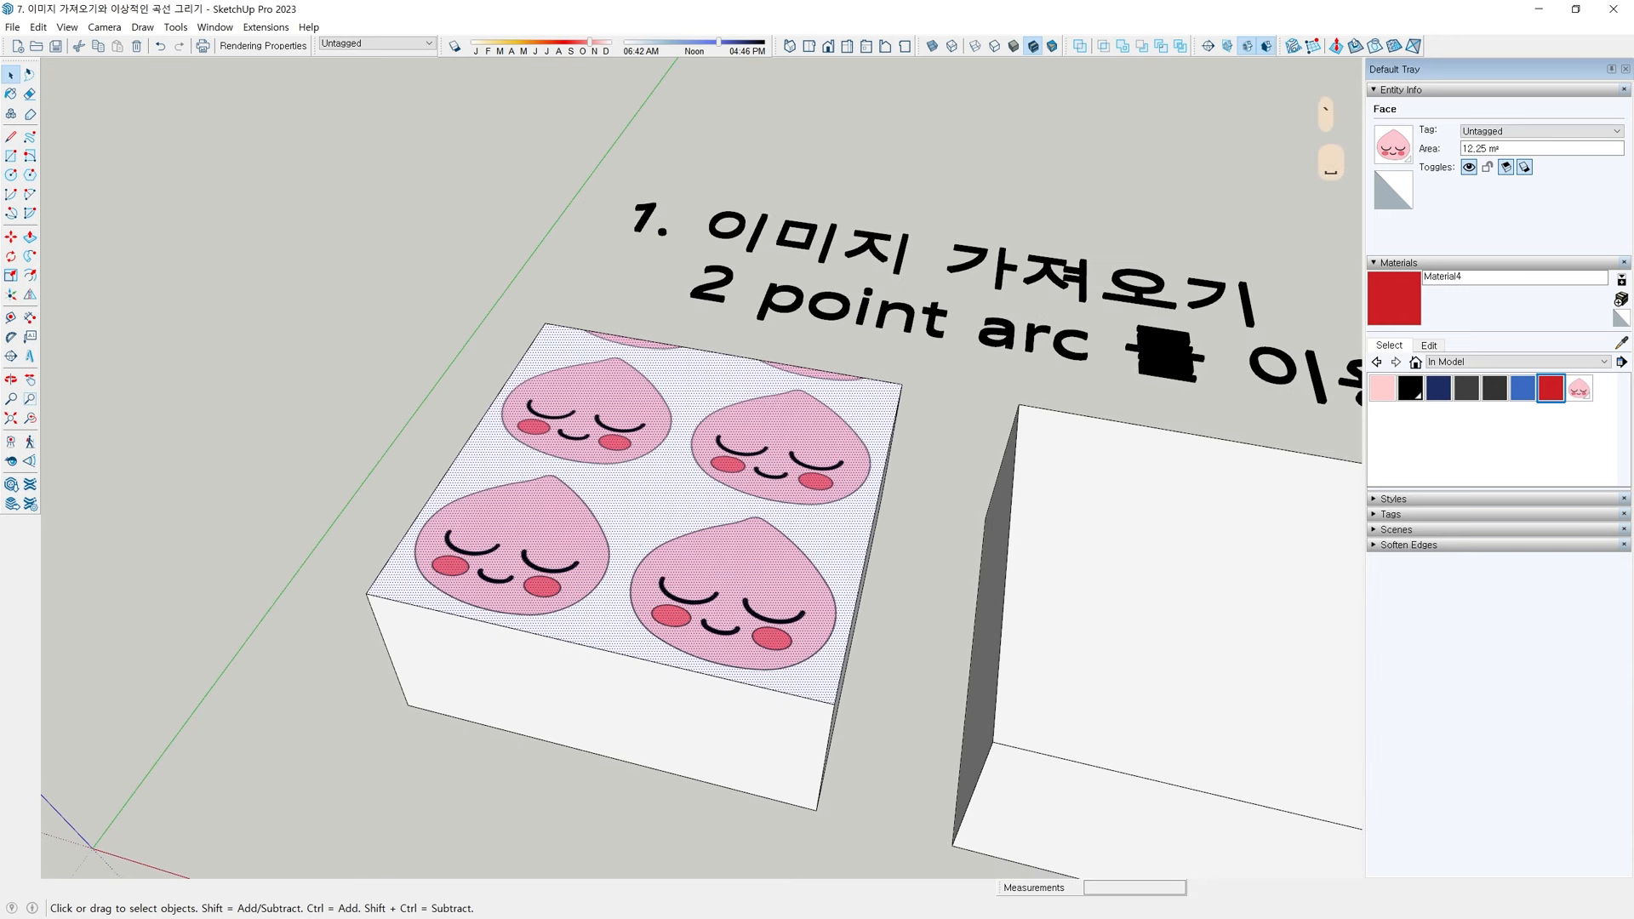
drag(367, 594, 369, 599)
drag(592, 652, 594, 647)
mouse_move(474, 439)
mouse_down()
mouse_move(649, 479)
mouse_move(596, 643)
mouse_up()
mouse_move(781, 512)
mouse_down()
mouse_move(725, 502)
mouse_move(758, 525)
mouse_up()
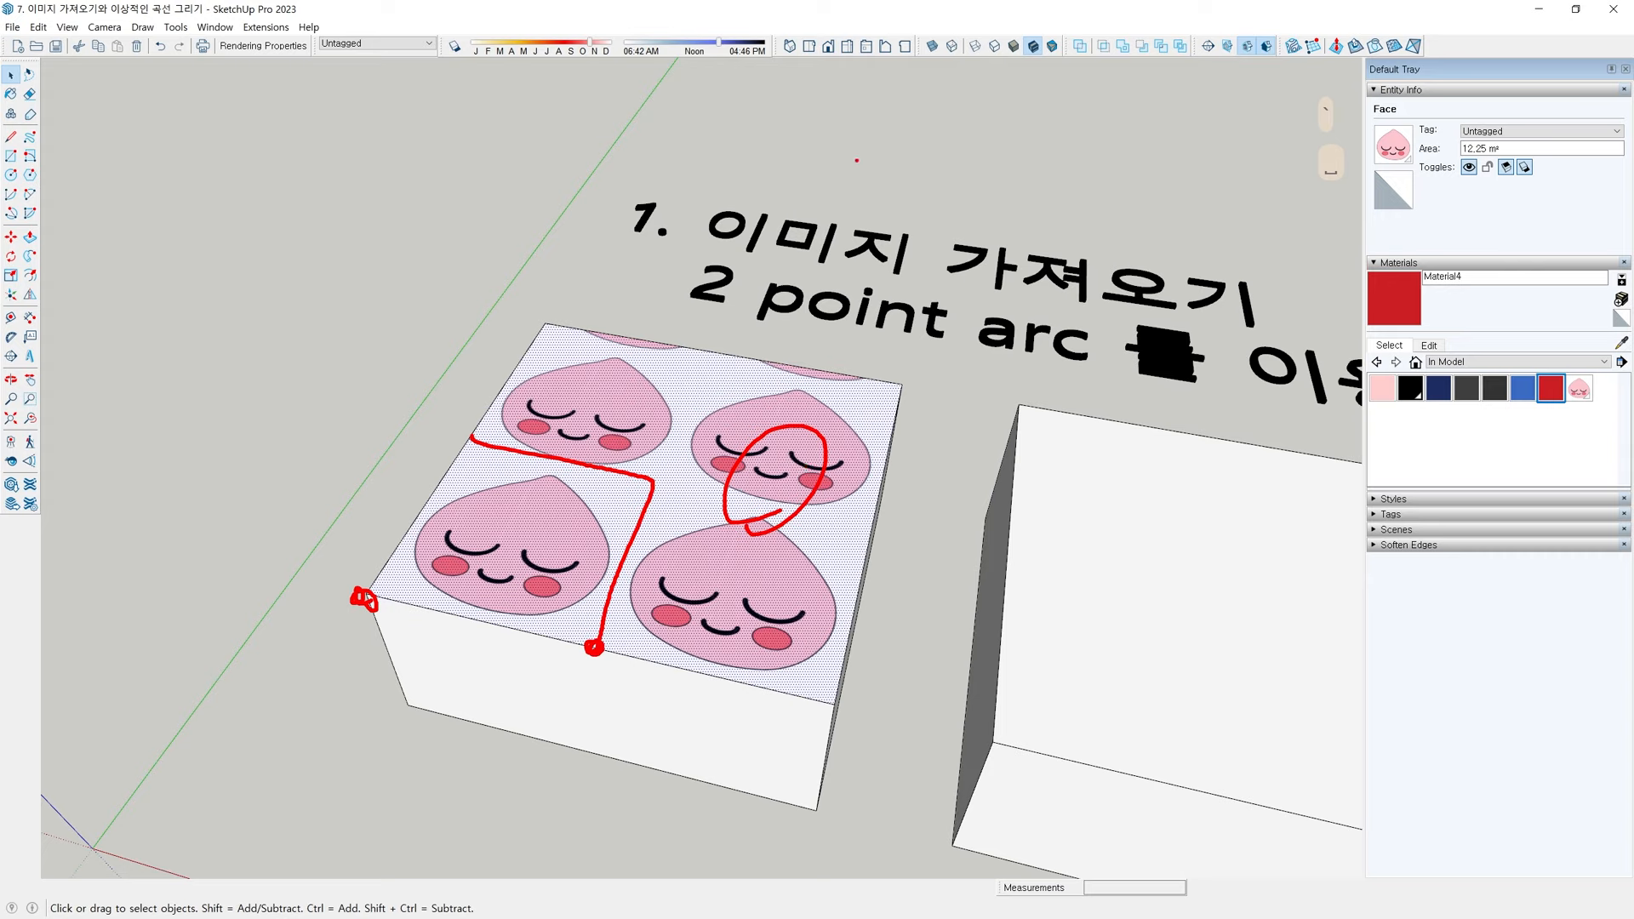
mouse_move(832, 152)
mouse_down()
mouse_move(818, 169)
mouse_move(829, 147)
mouse_up()
mouse_move(854, 132)
mouse_down()
mouse_move(855, 197)
mouse_move(887, 170)
mouse_up()
mouse_move(903, 142)
mouse_down()
mouse_move(906, 182)
mouse_move(946, 180)
mouse_move(963, 204)
mouse_move(788, 226)
mouse_up()
drag(988, 226, 902, 241)
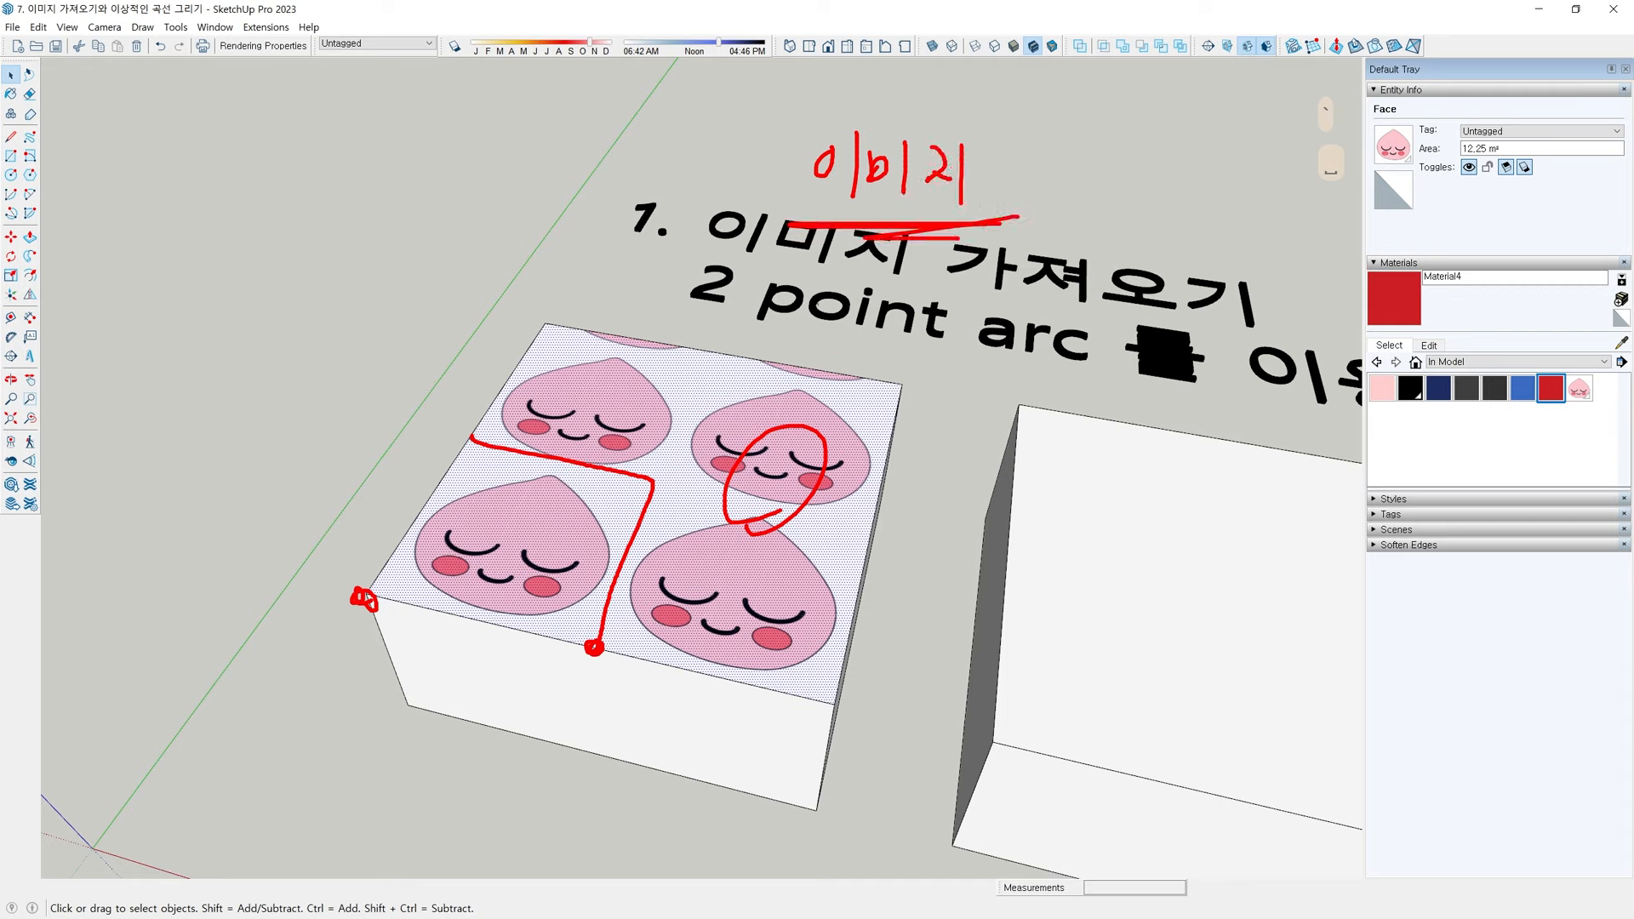
drag(803, 297, 831, 299)
drag(802, 301, 816, 342)
mouse_move(808, 325)
mouse_down()
mouse_move(837, 323)
mouse_move(866, 352)
mouse_up()
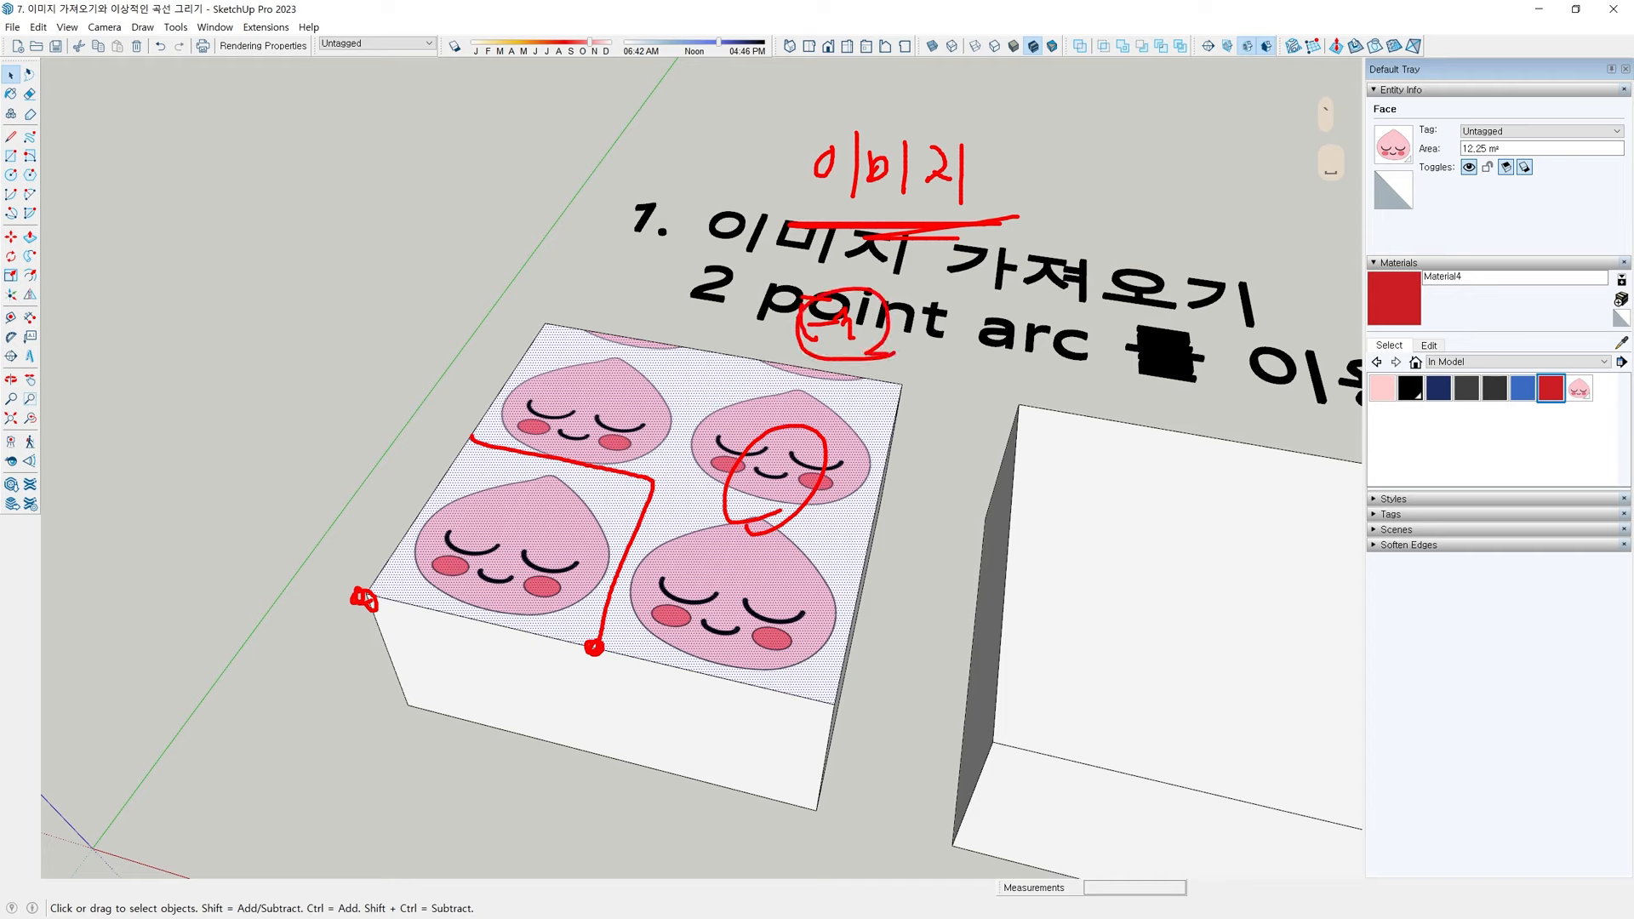
mouse_move(1596, 410)
mouse_down()
mouse_move(1567, 405)
mouse_move(1589, 362)
mouse_move(1609, 399)
mouse_move(1574, 416)
mouse_up()
key(Escape)
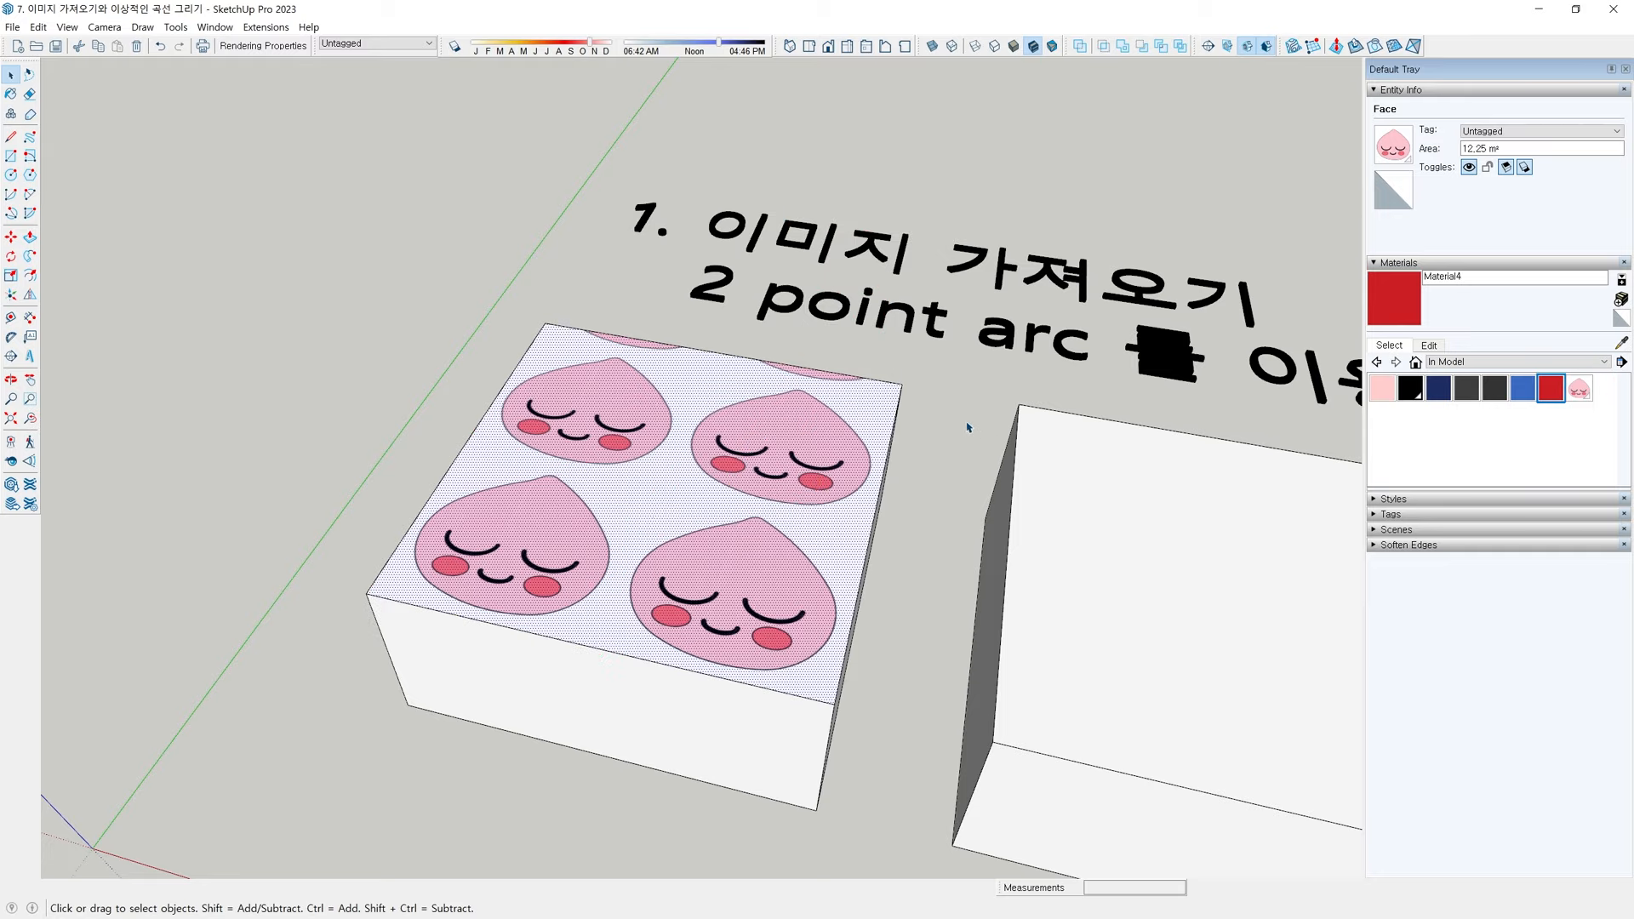
Select the imported picture lying beyond the boxes and examine its object type in Entity Info
middle_drag(970, 426, 644, 344)
scroll(730, 344, down, 5)
middle_drag(791, 365, 723, 371)
click(882, 394)
middle_drag(887, 390, 723, 442)
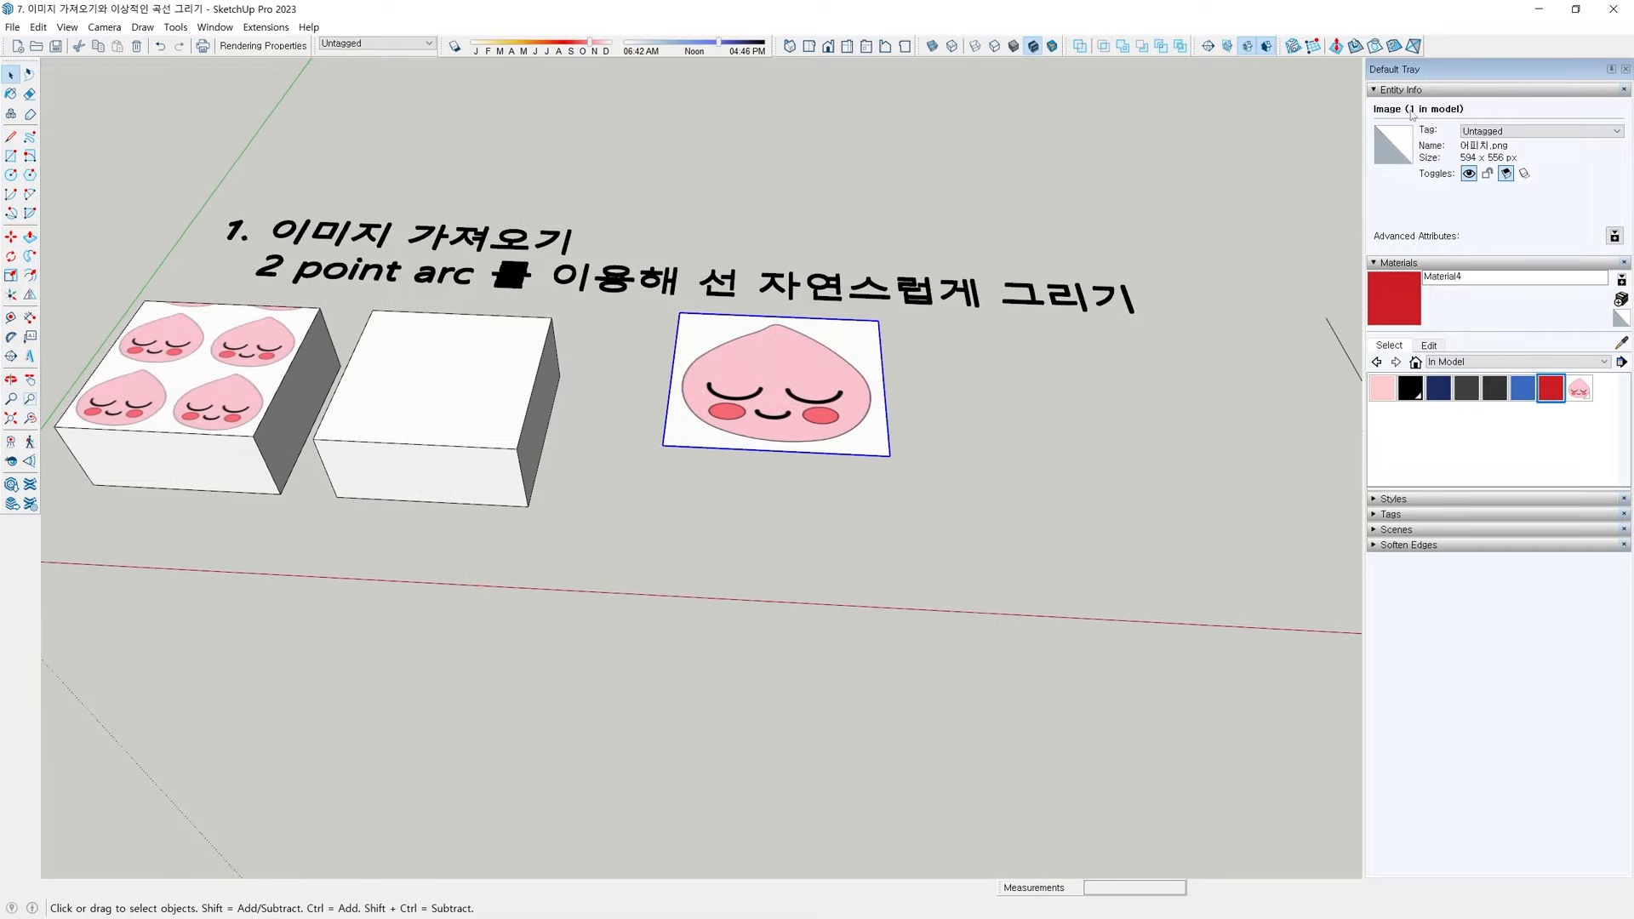
middle_drag(745, 331, 607, 482)
scroll(729, 575, up, 2)
scroll(729, 575, up, 2)
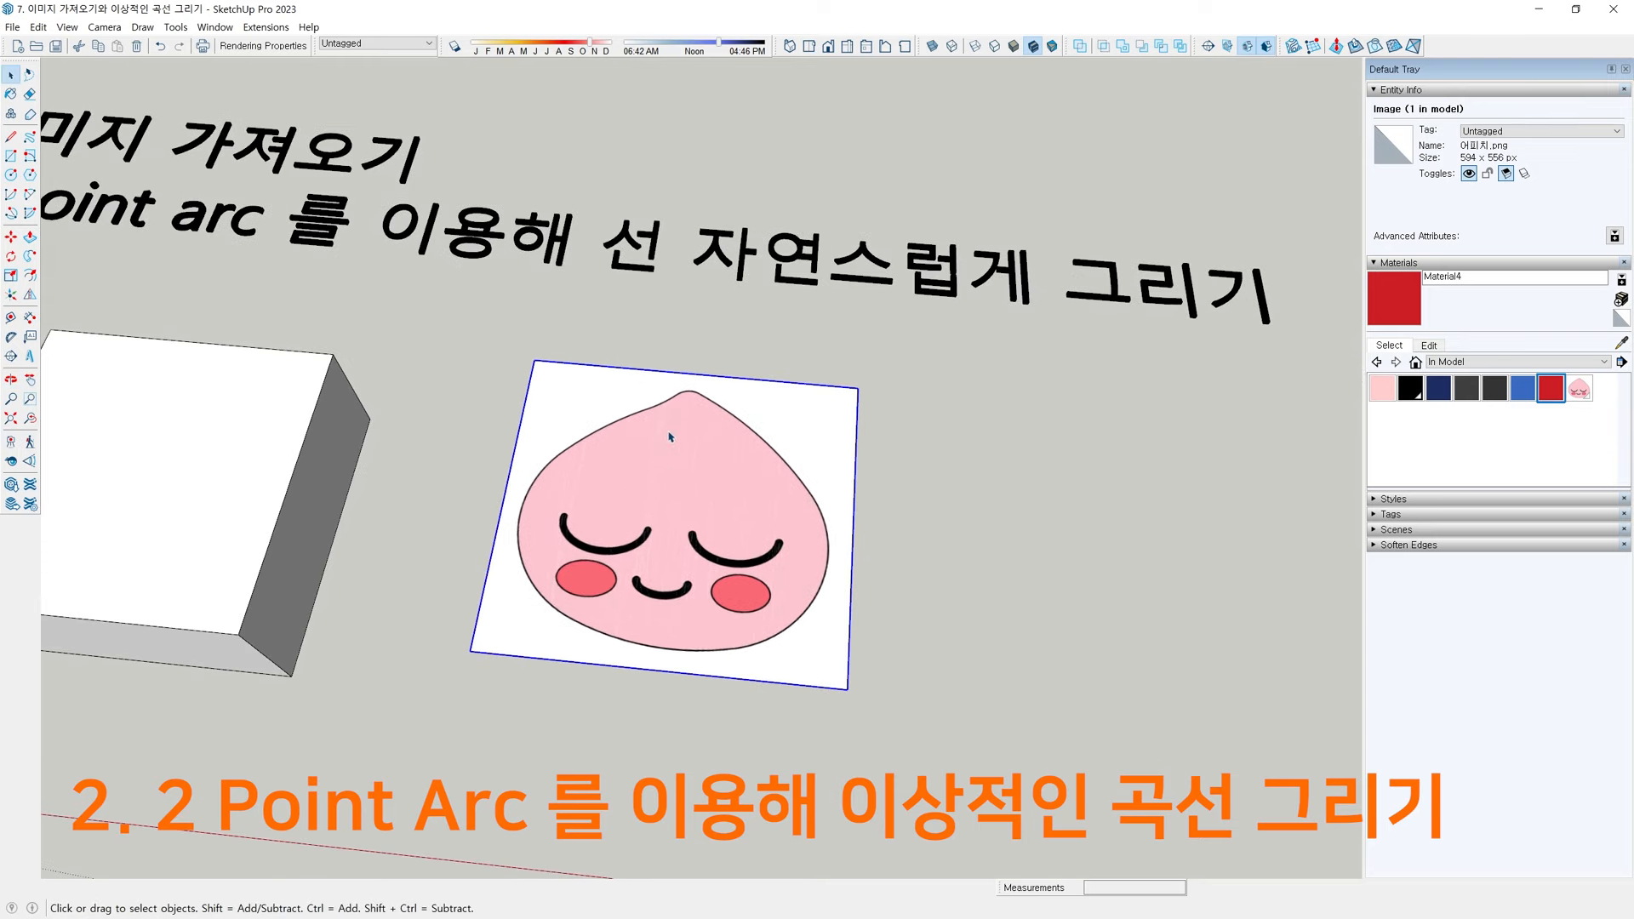
key(grave)
mouse_move(663, 399)
mouse_down()
mouse_move(558, 451)
mouse_move(513, 560)
mouse_move(616, 635)
mouse_move(744, 649)
mouse_move(825, 600)
mouse_move(818, 492)
mouse_move(700, 389)
mouse_up()
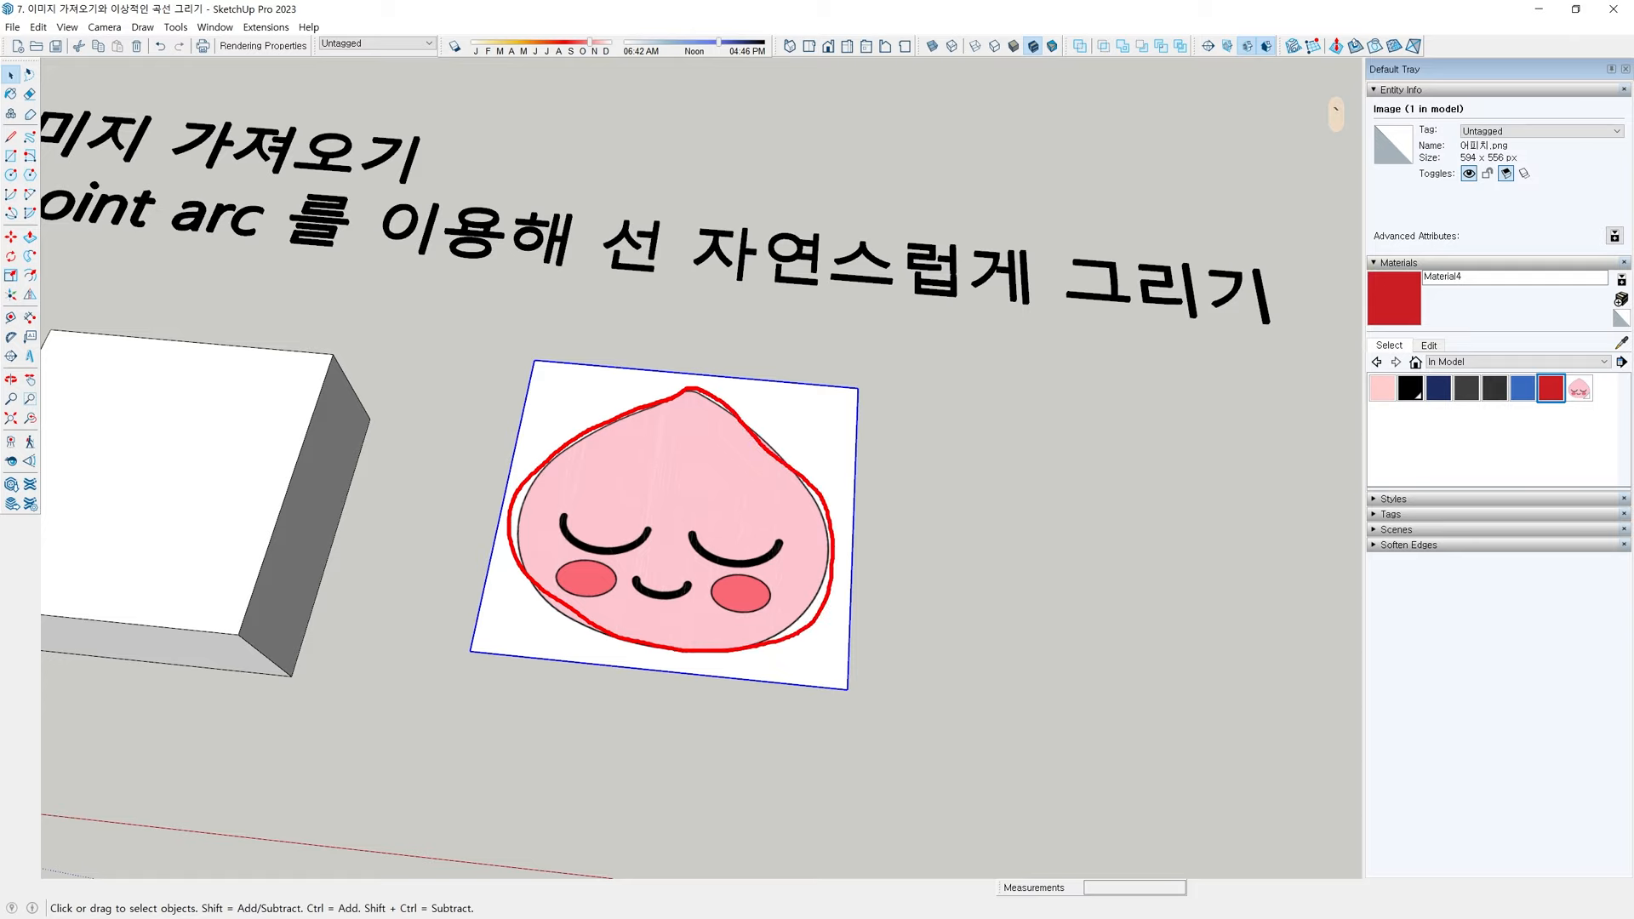
Draw a 2 Point Arc over the upper-left stretch of the peach's outline, starting just below the tip, with a bulge of about 32 mm
scroll(763, 508, down, 3)
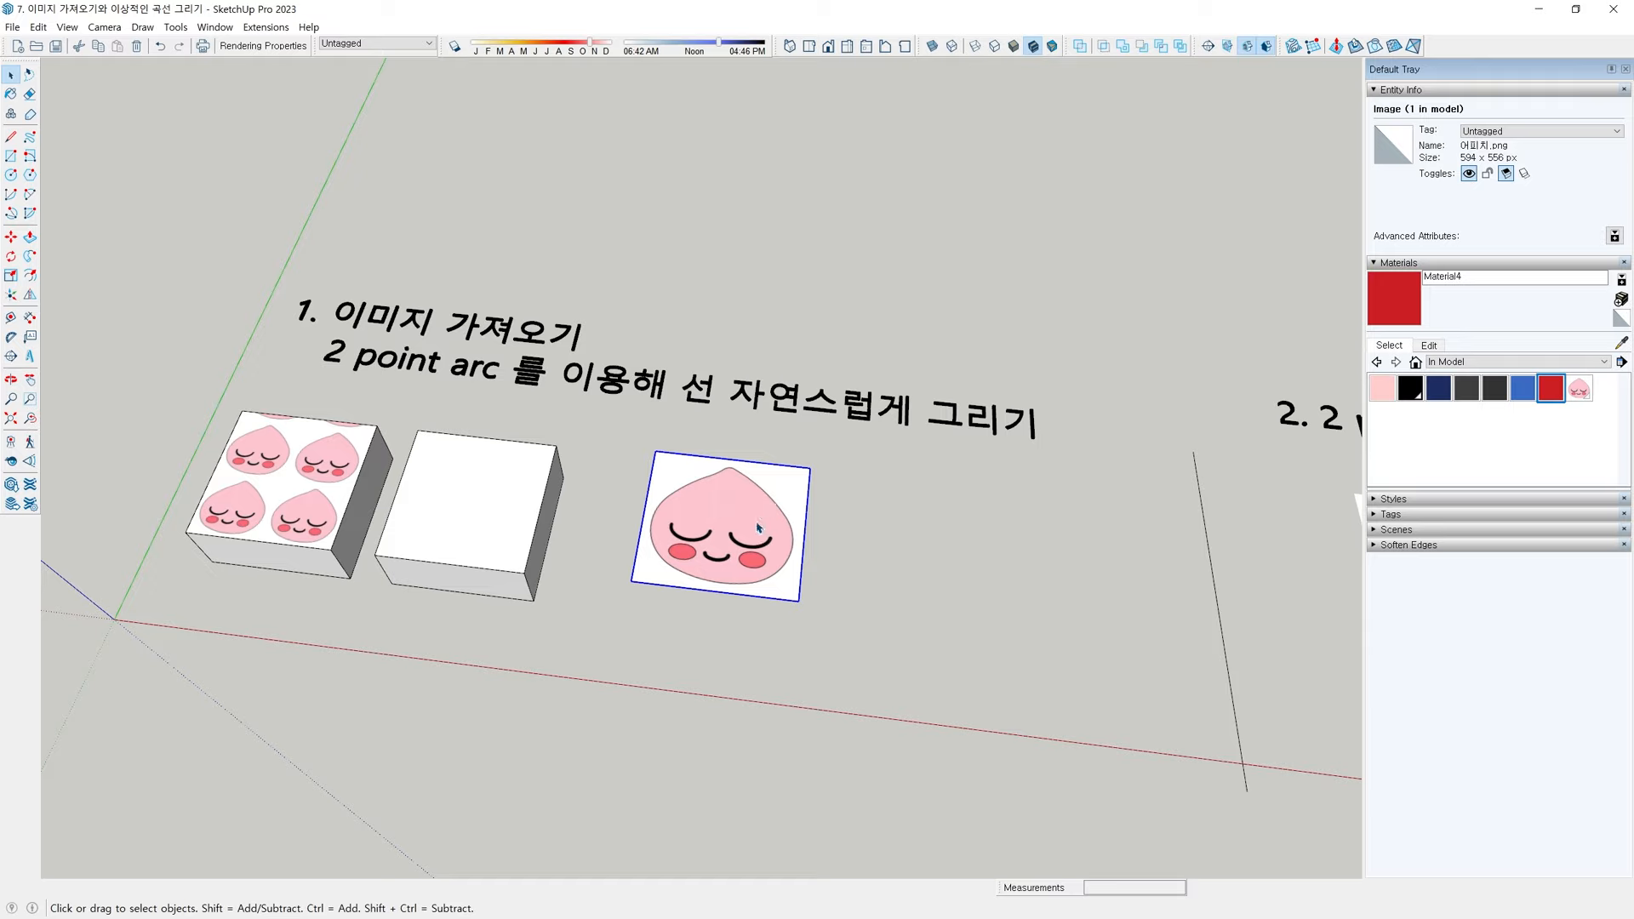
middle_drag(758, 528, 735, 536)
scroll(719, 513, up, 4)
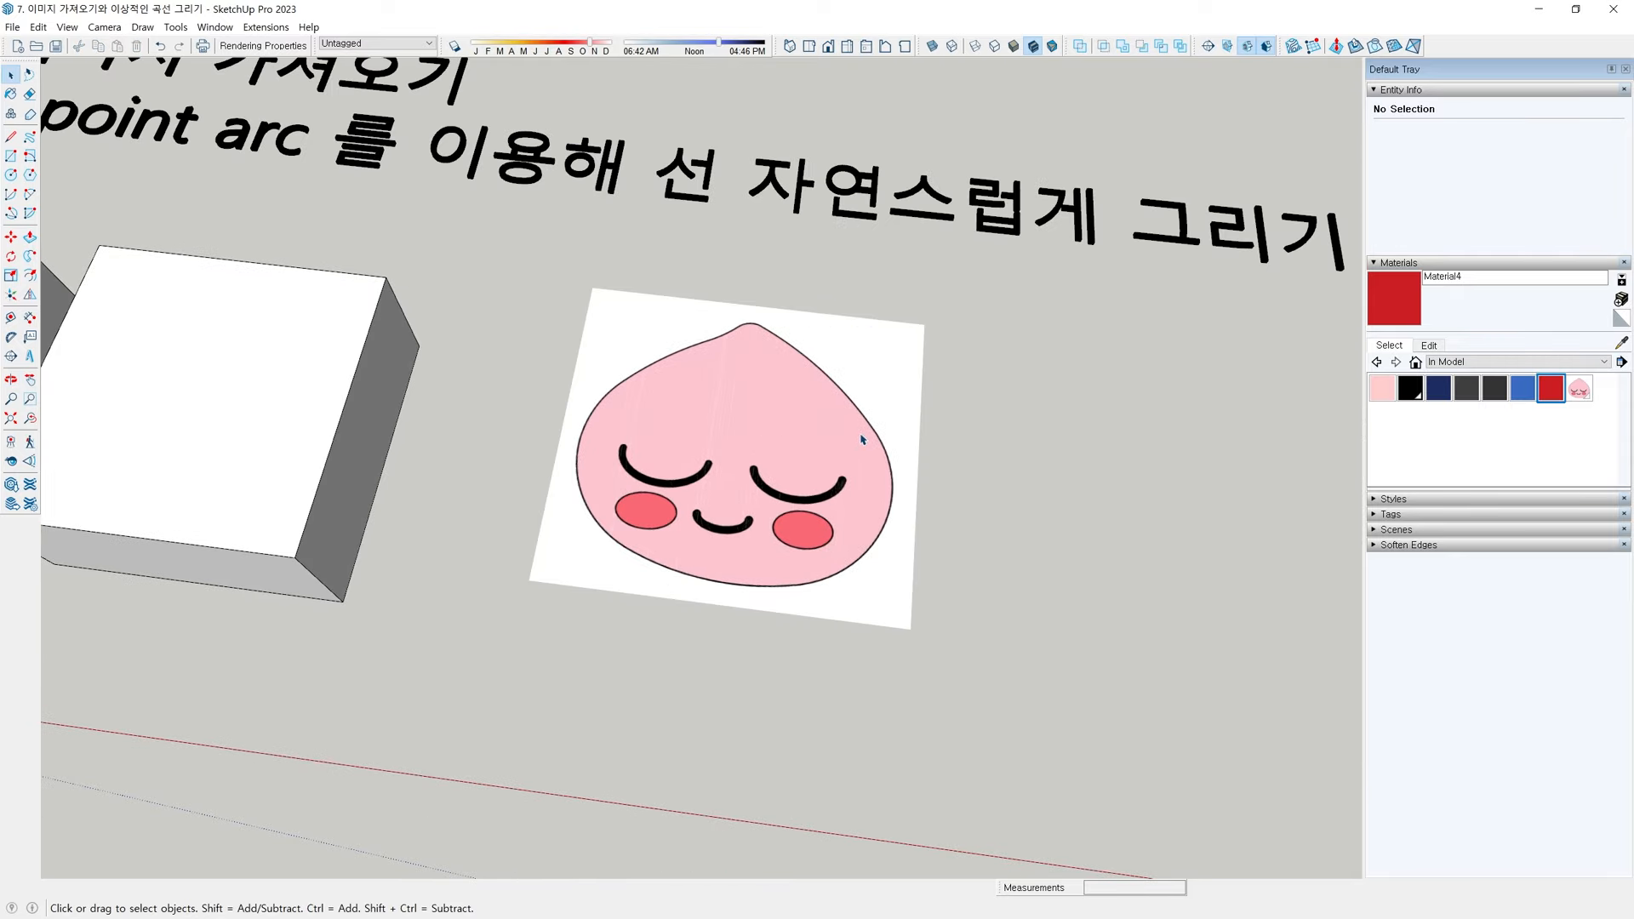
middle_drag(779, 433, 747, 409)
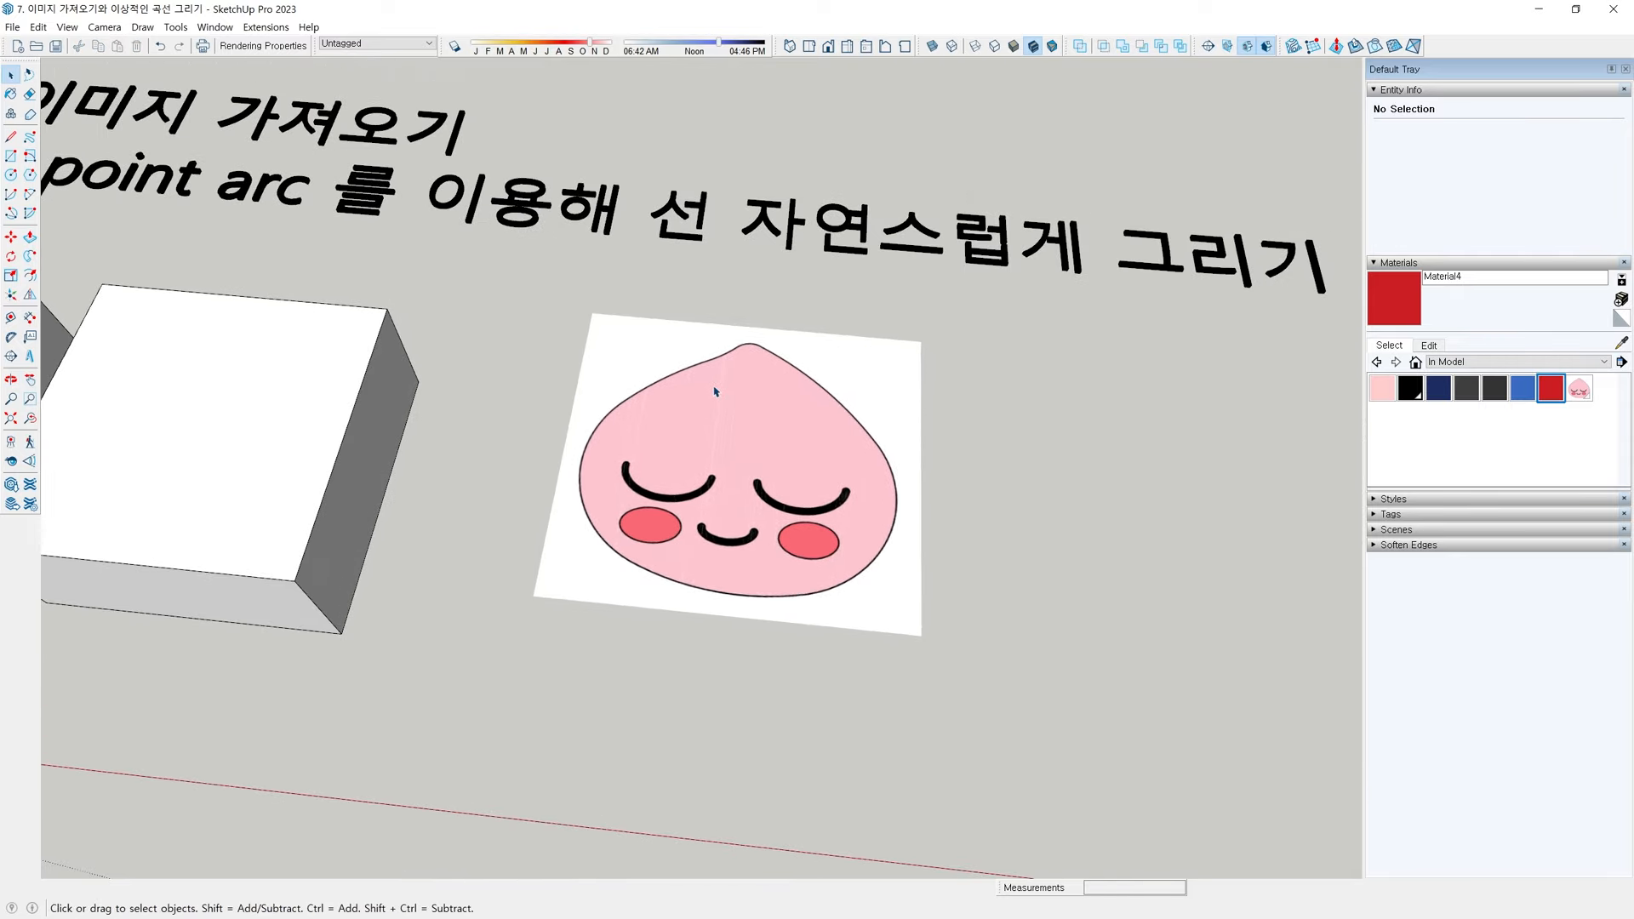
key(a)
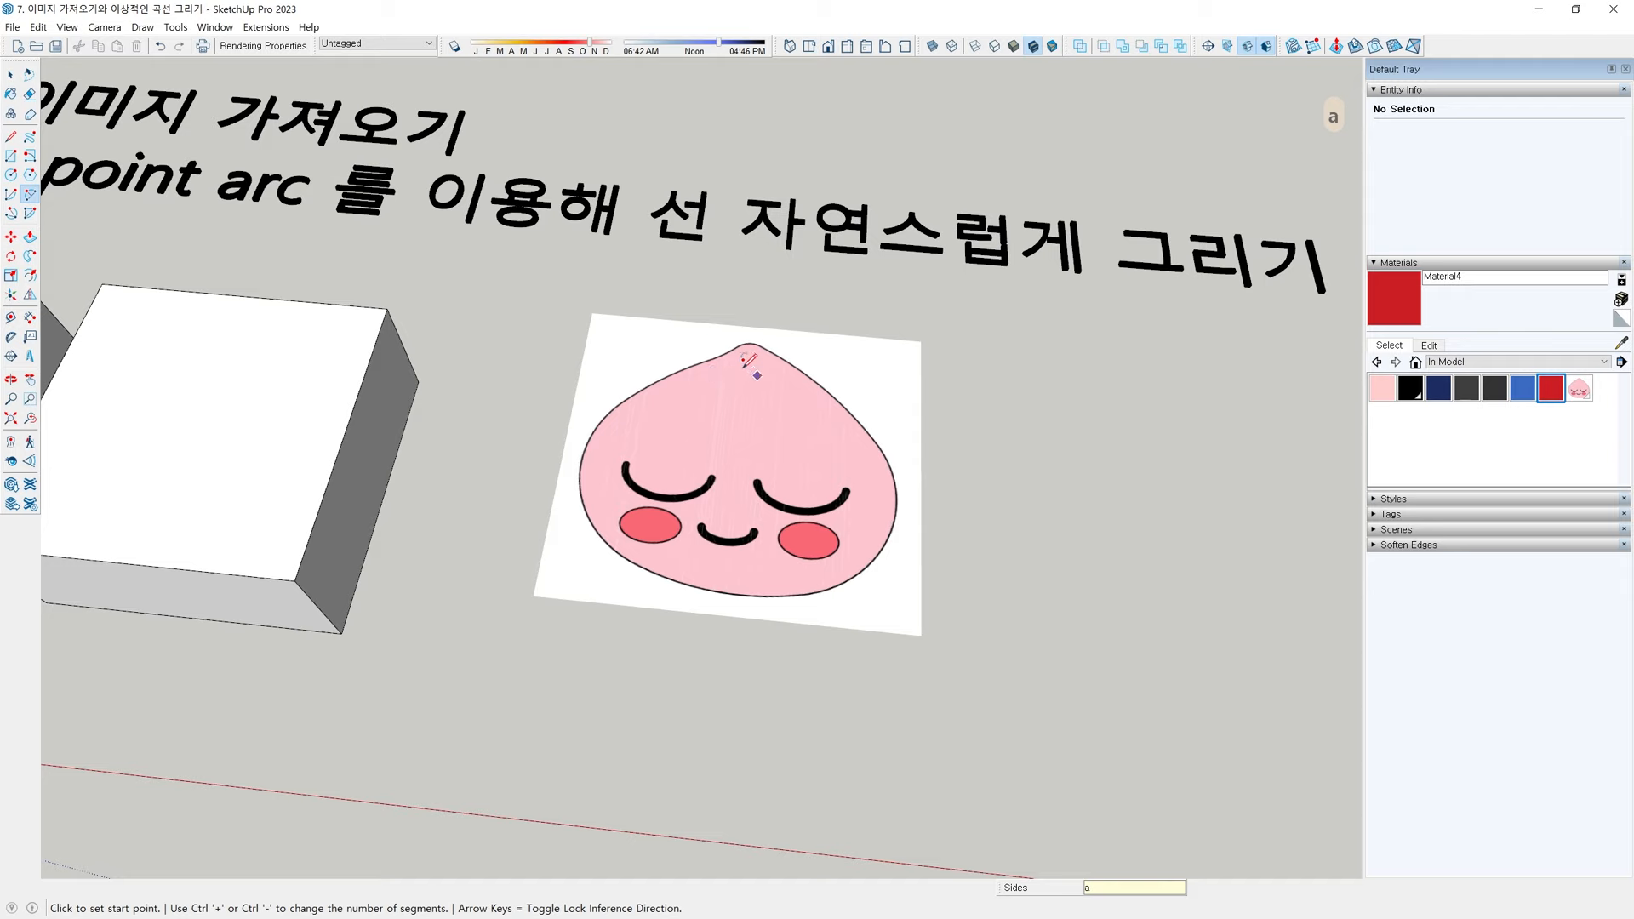
scroll(730, 372, up, 2)
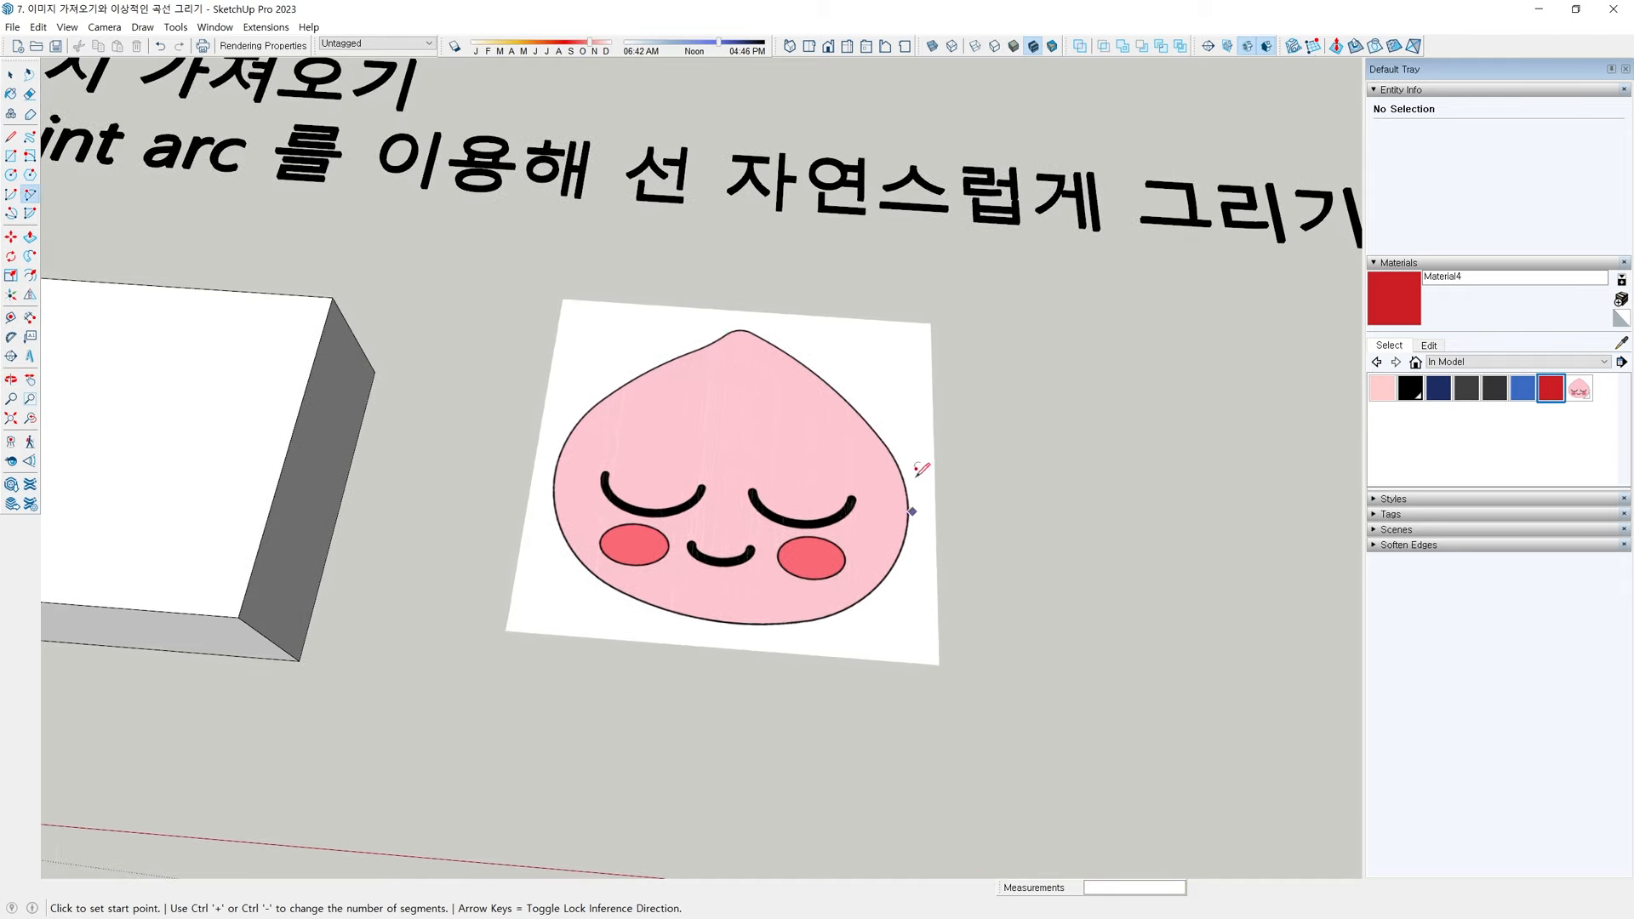
scroll(700, 353, up, 3)
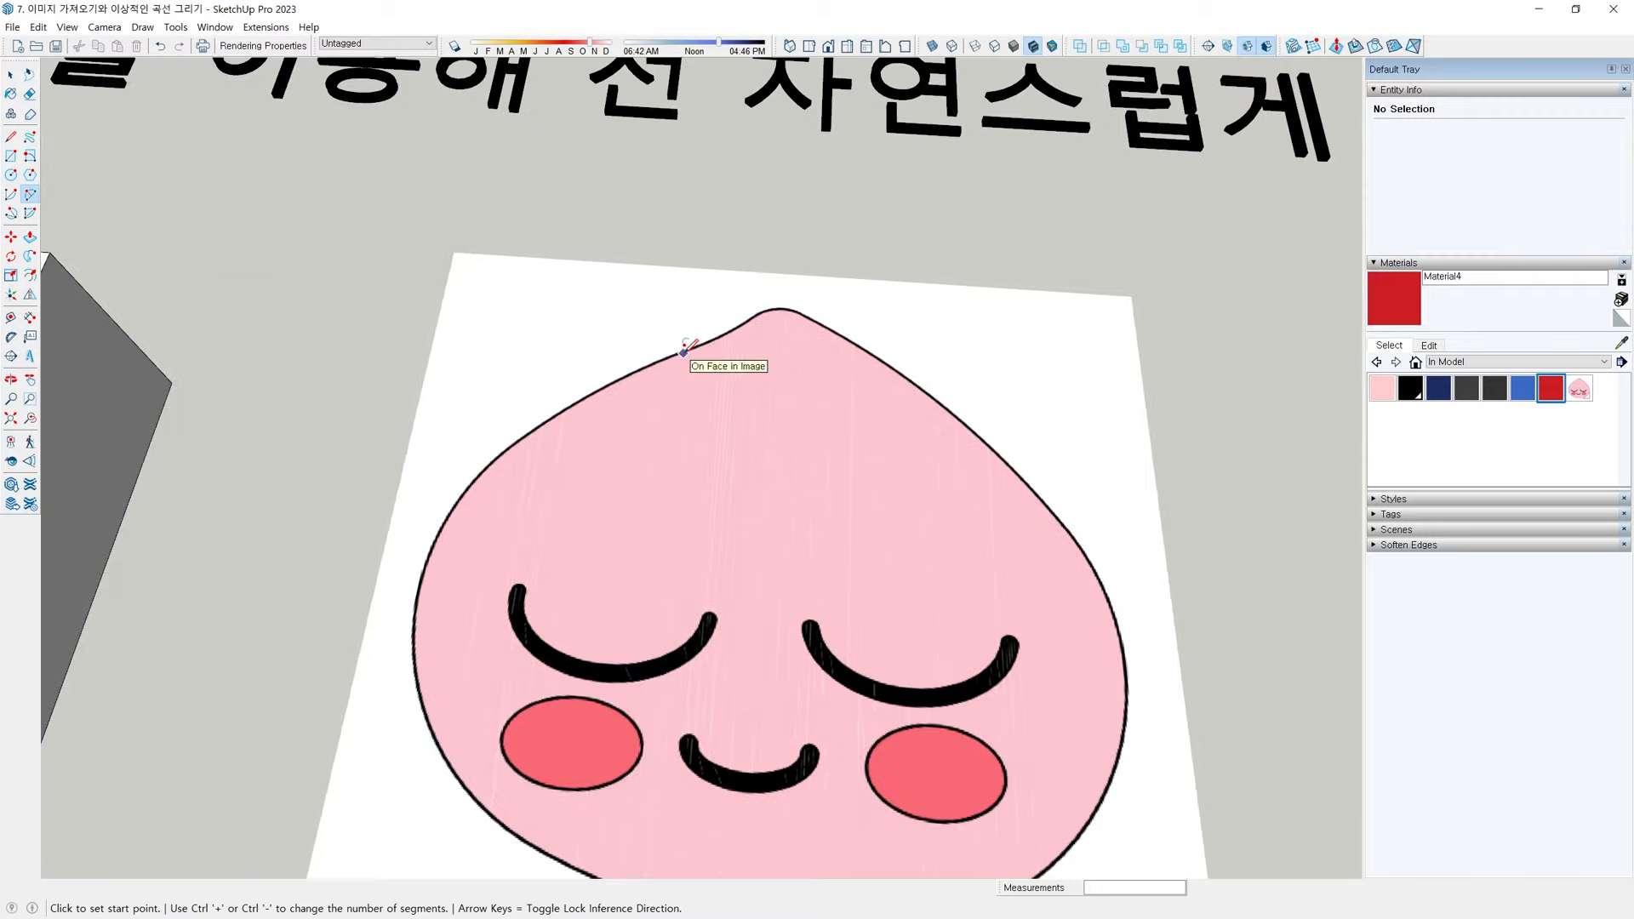
scroll(695, 340, up, 2)
scroll(693, 336, up, 2)
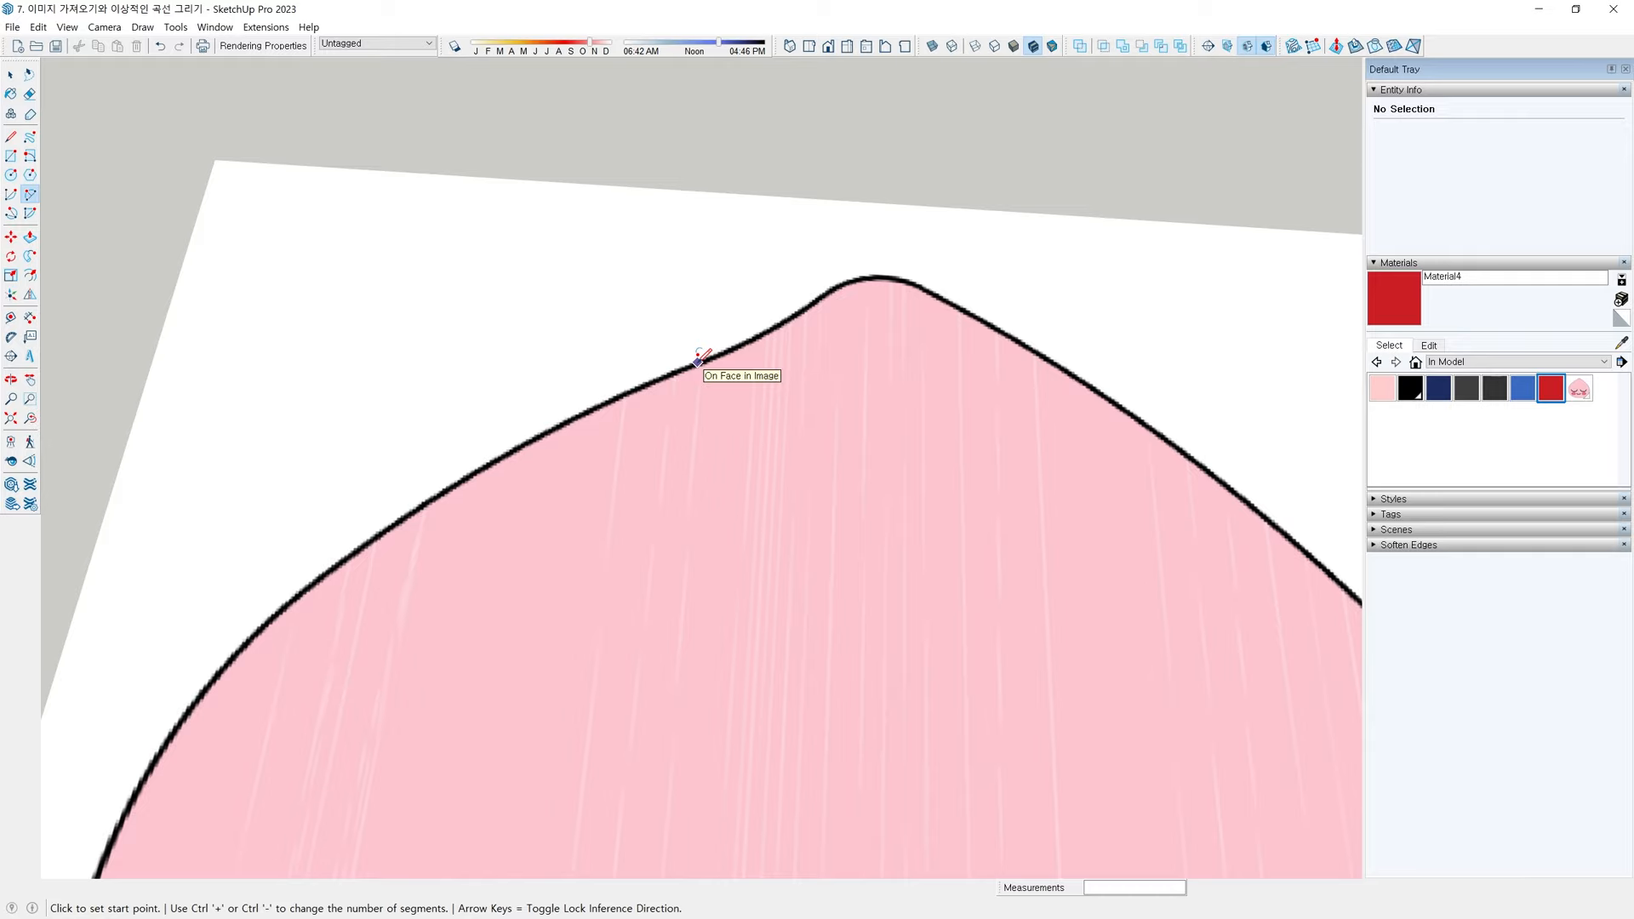
click(698, 361)
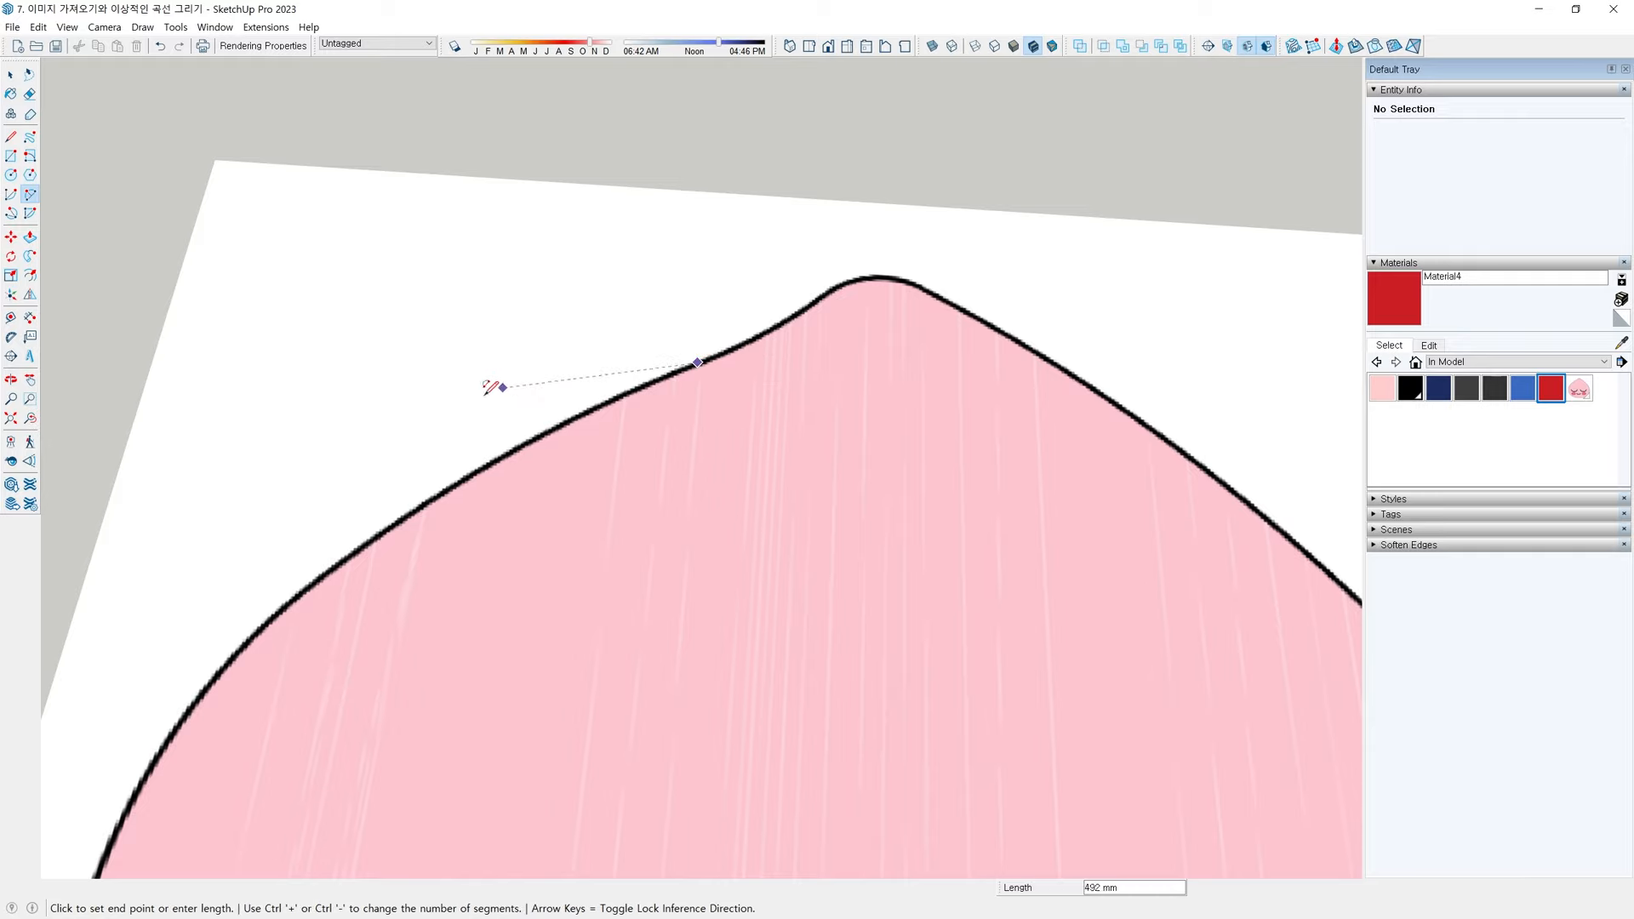
scroll(379, 529, up, 1)
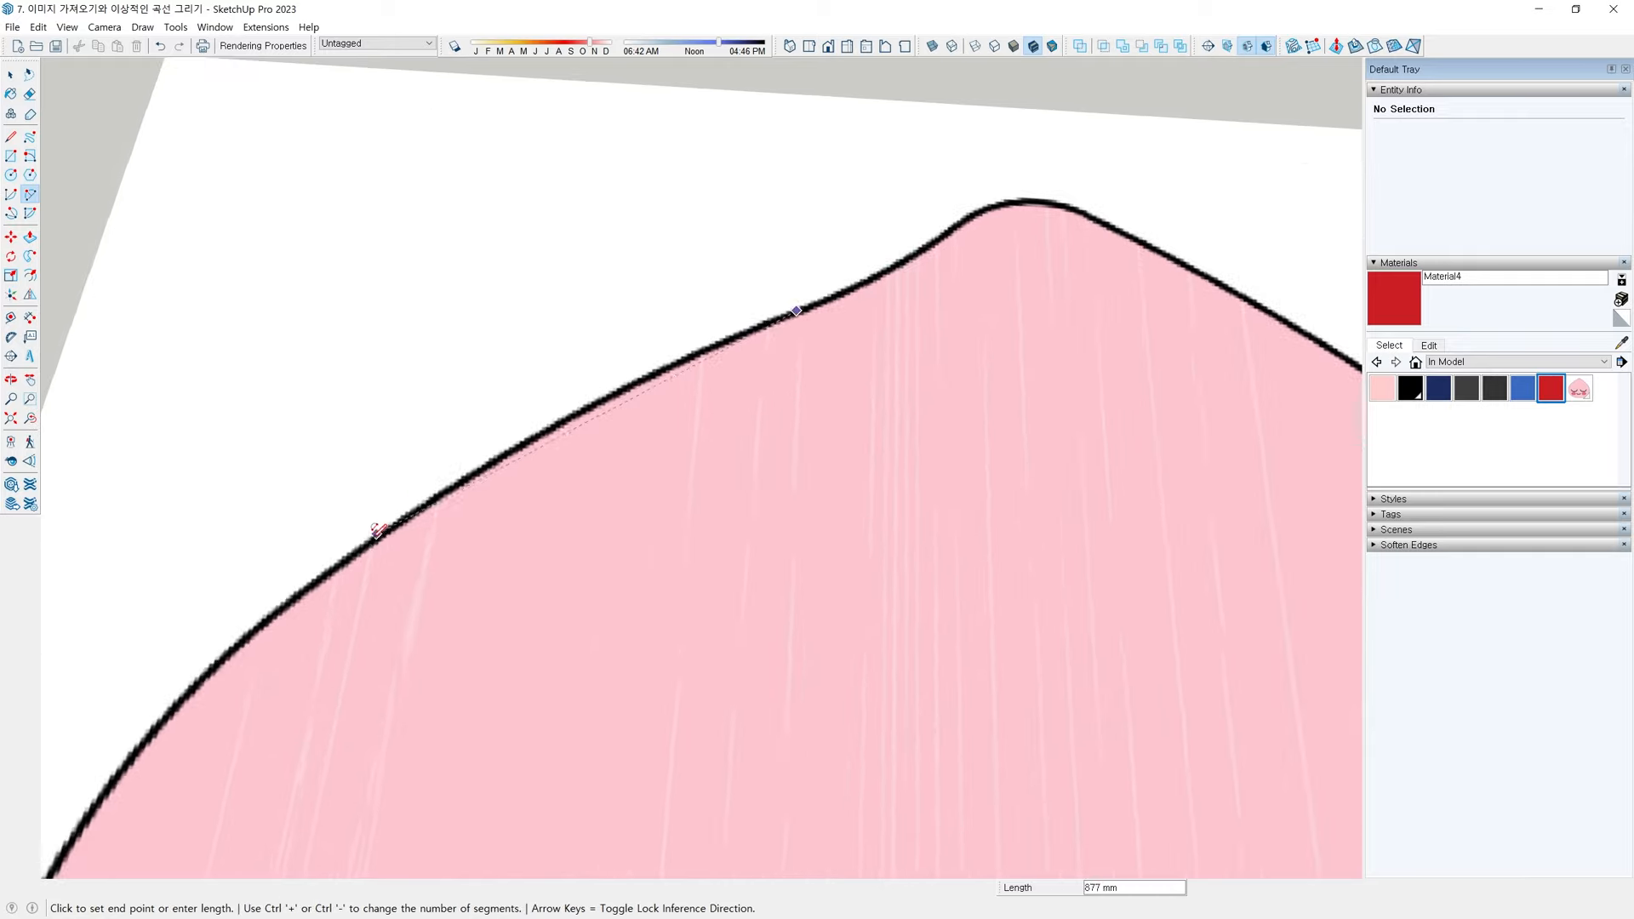
click(313, 583)
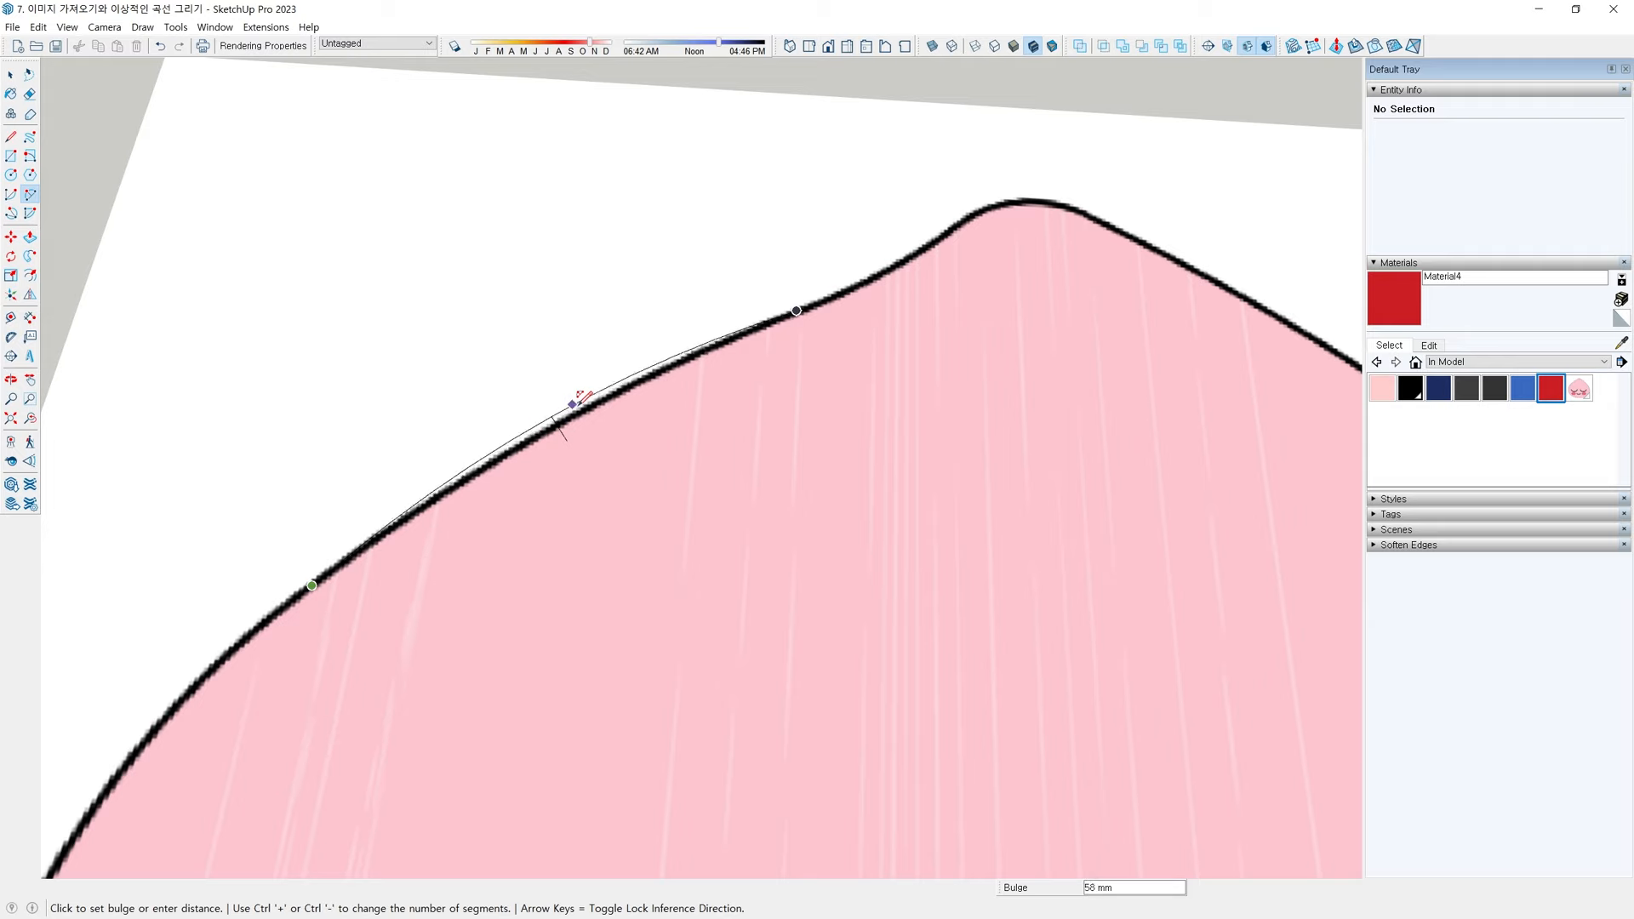
scroll(579, 400, up, 1)
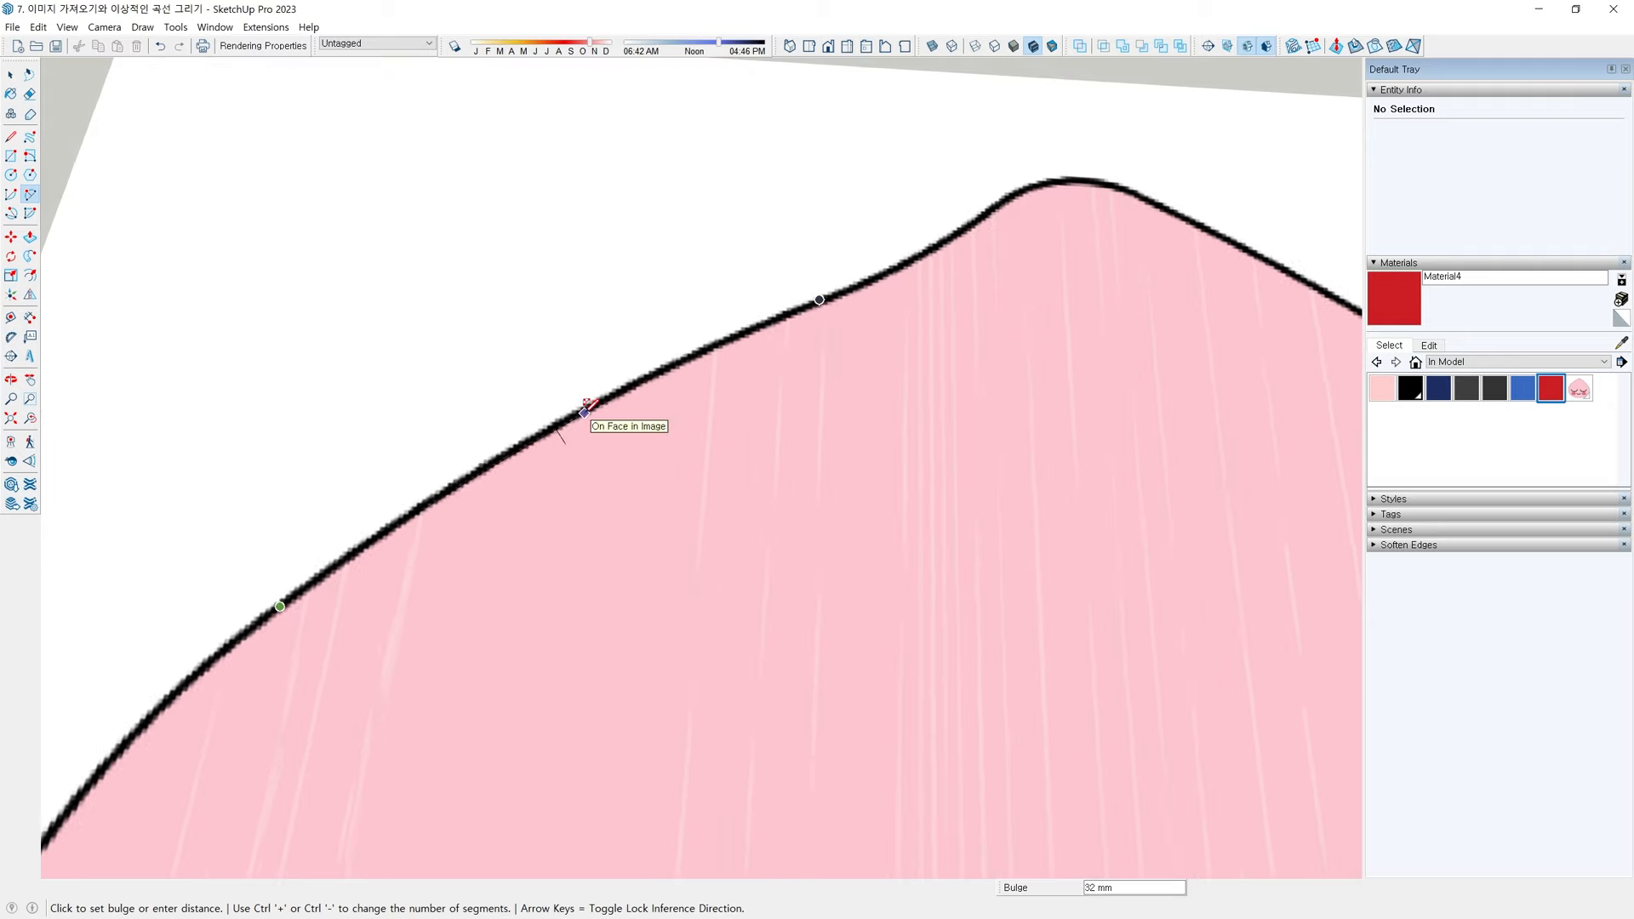
click(584, 413)
Turn on X-ray display and select the new arc to check it against the picture's outline
middle_drag(620, 503, 547, 328)
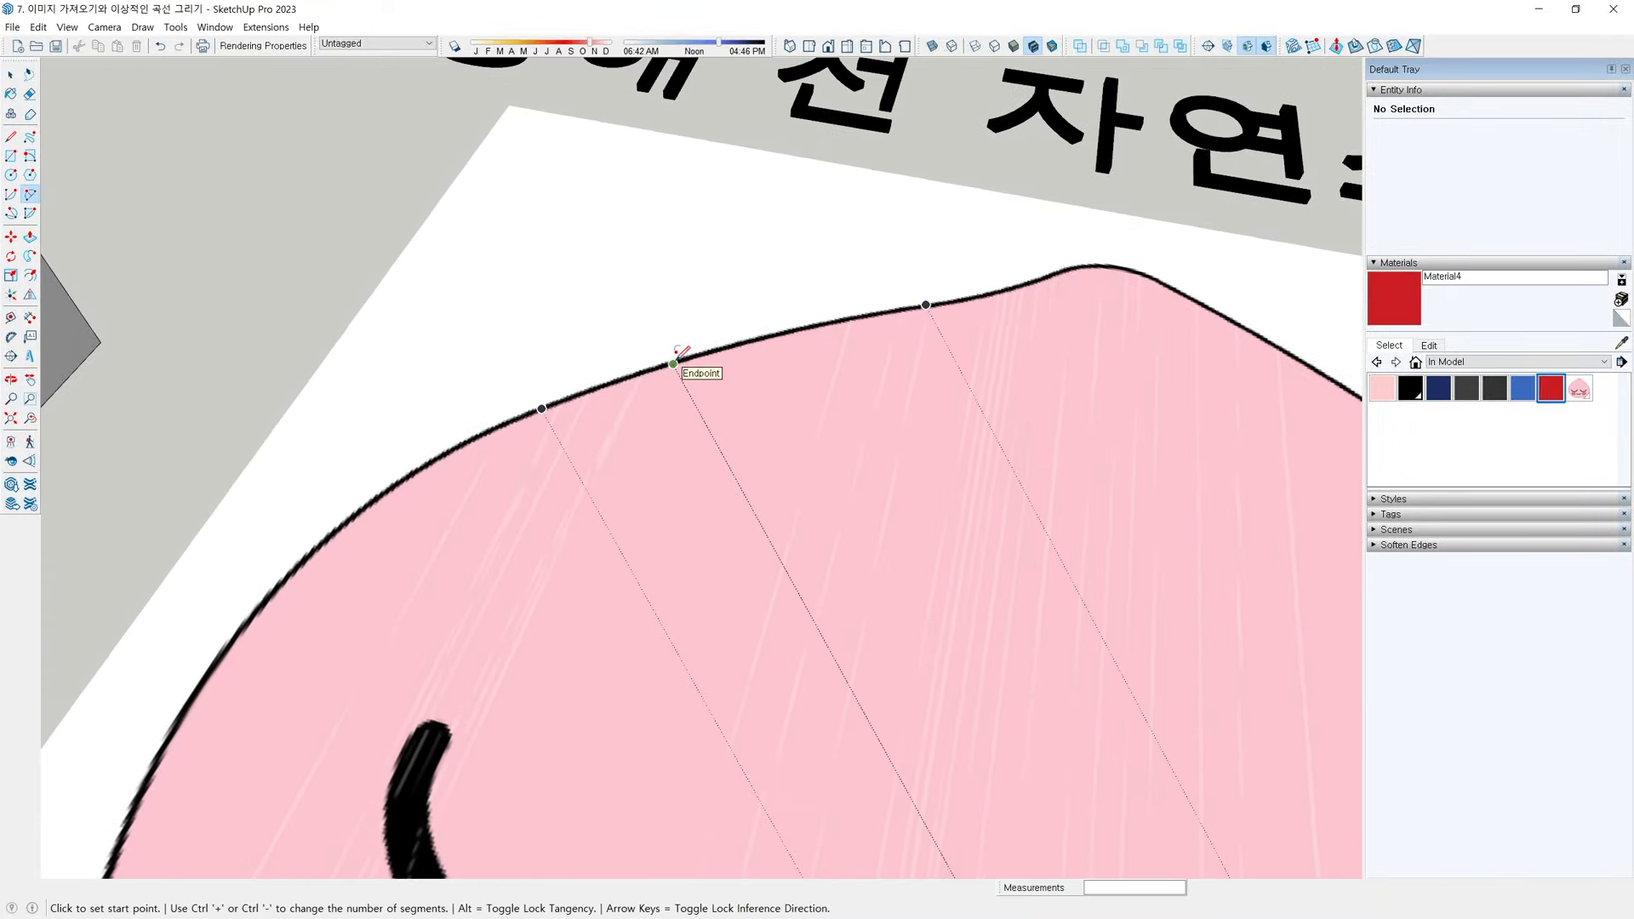
key(x)
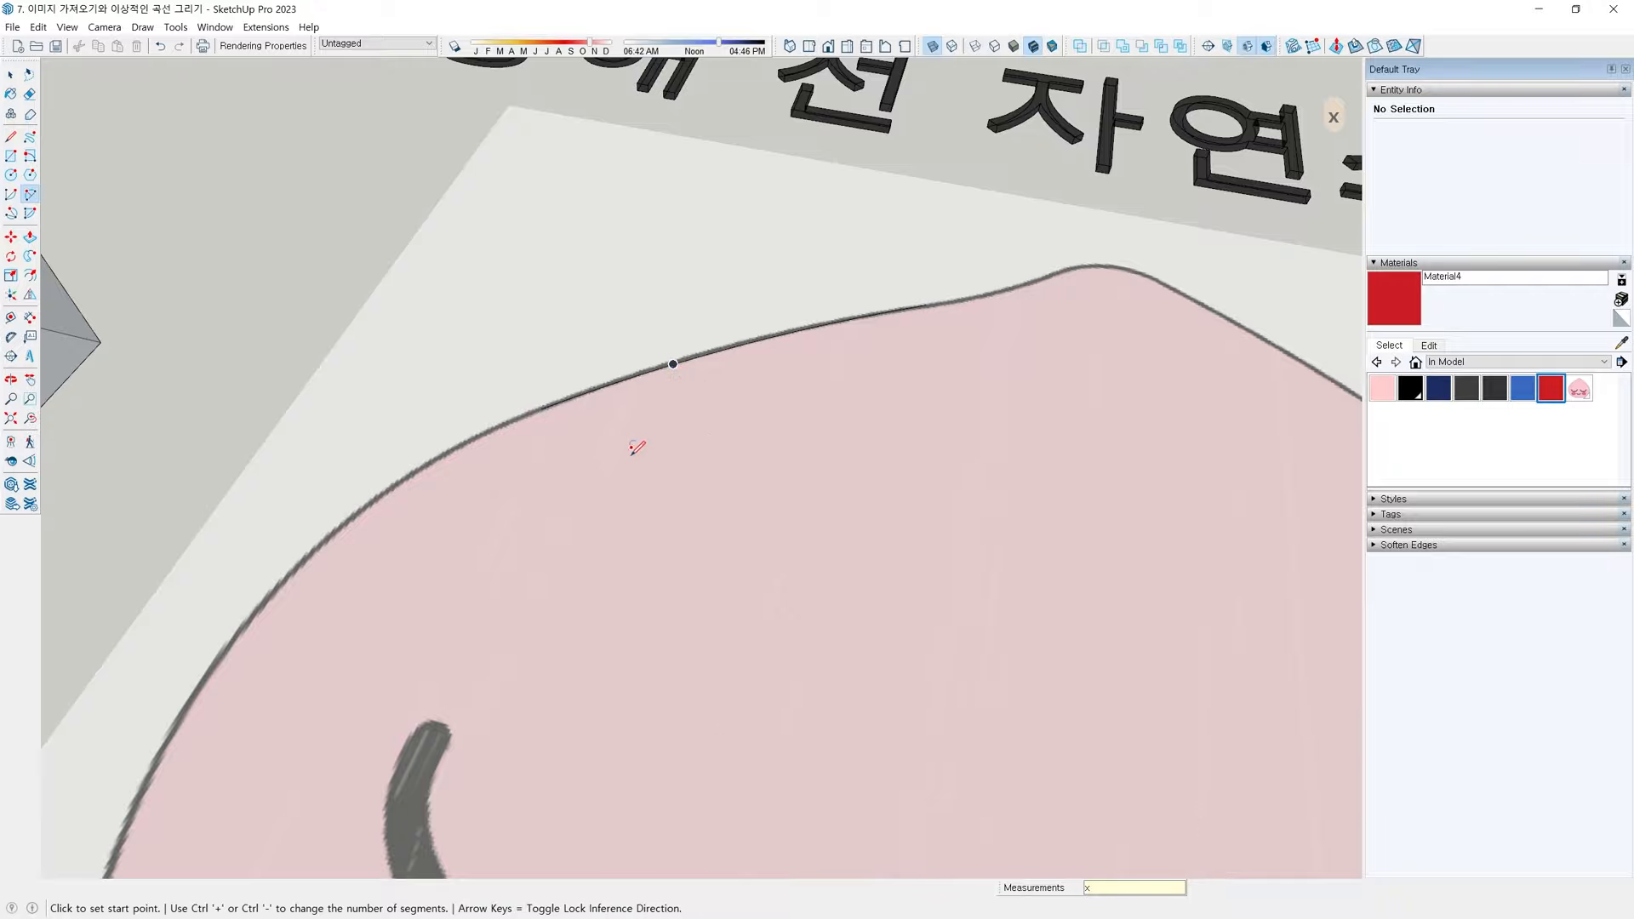
scroll(601, 428, up, 2)
mouse_move(617, 446)
middle_down()
mouse_move(766, 396)
mouse_move(608, 406)
mouse_move(573, 340)
mouse_move(493, 376)
mouse_move(484, 466)
mouse_move(573, 441)
mouse_move(616, 467)
mouse_move(576, 456)
mouse_move(611, 429)
middle_up()
key(space)
click(608, 409)
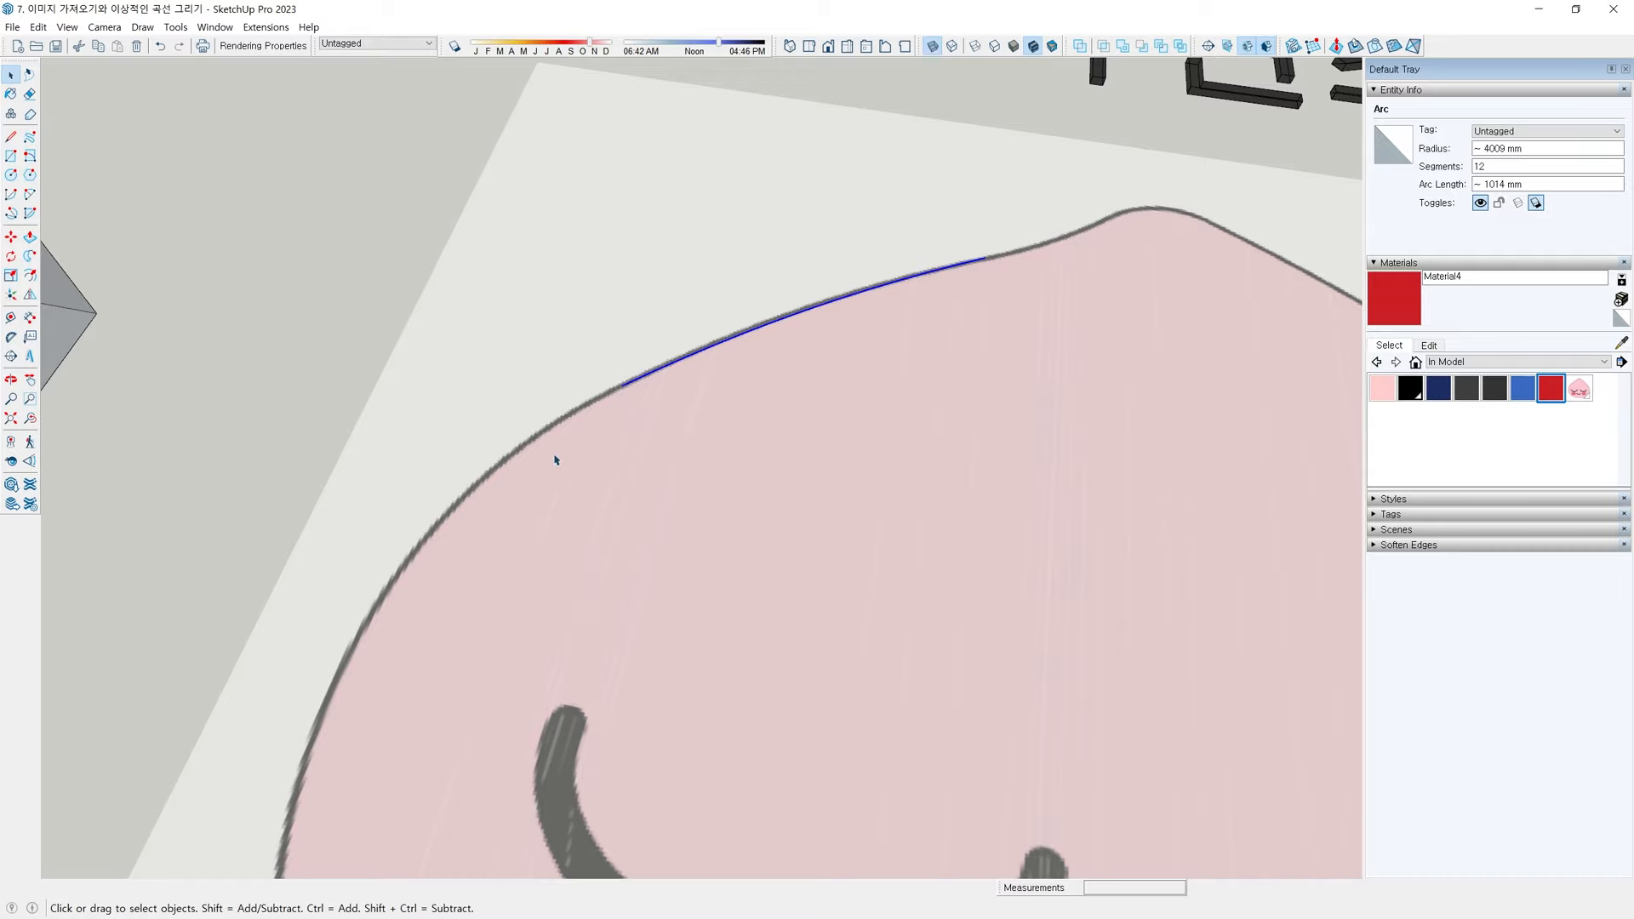
Start a 2 Point Arc at the lower-left end of the existing arc on the peach's outline
key(a)
middle_drag(647, 438, 762, 248)
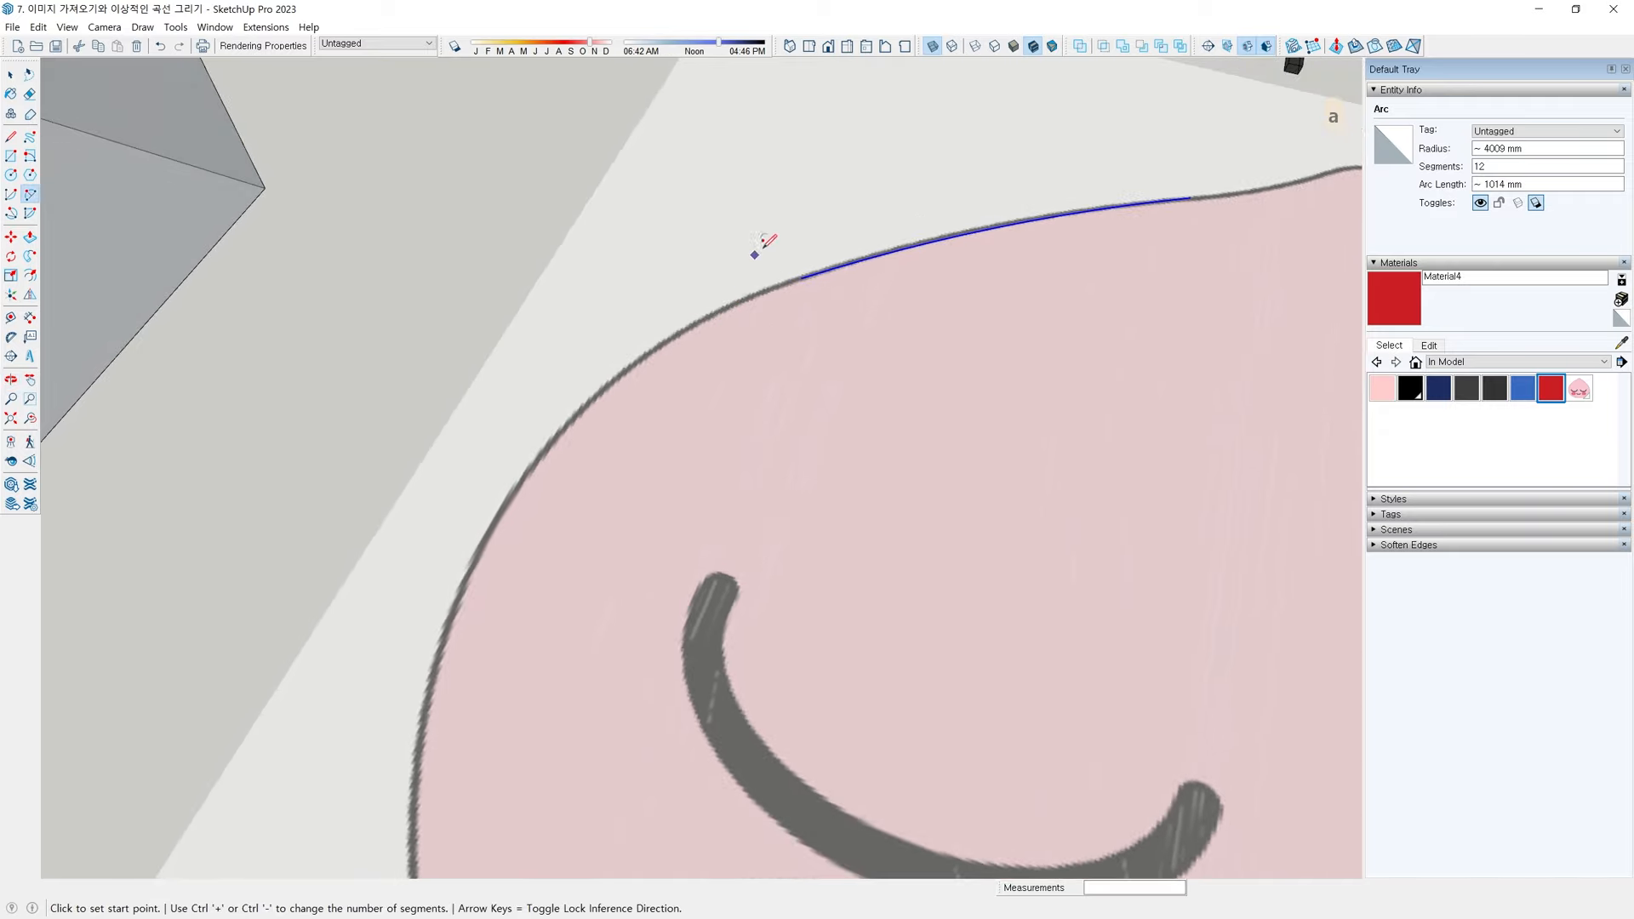
click(802, 277)
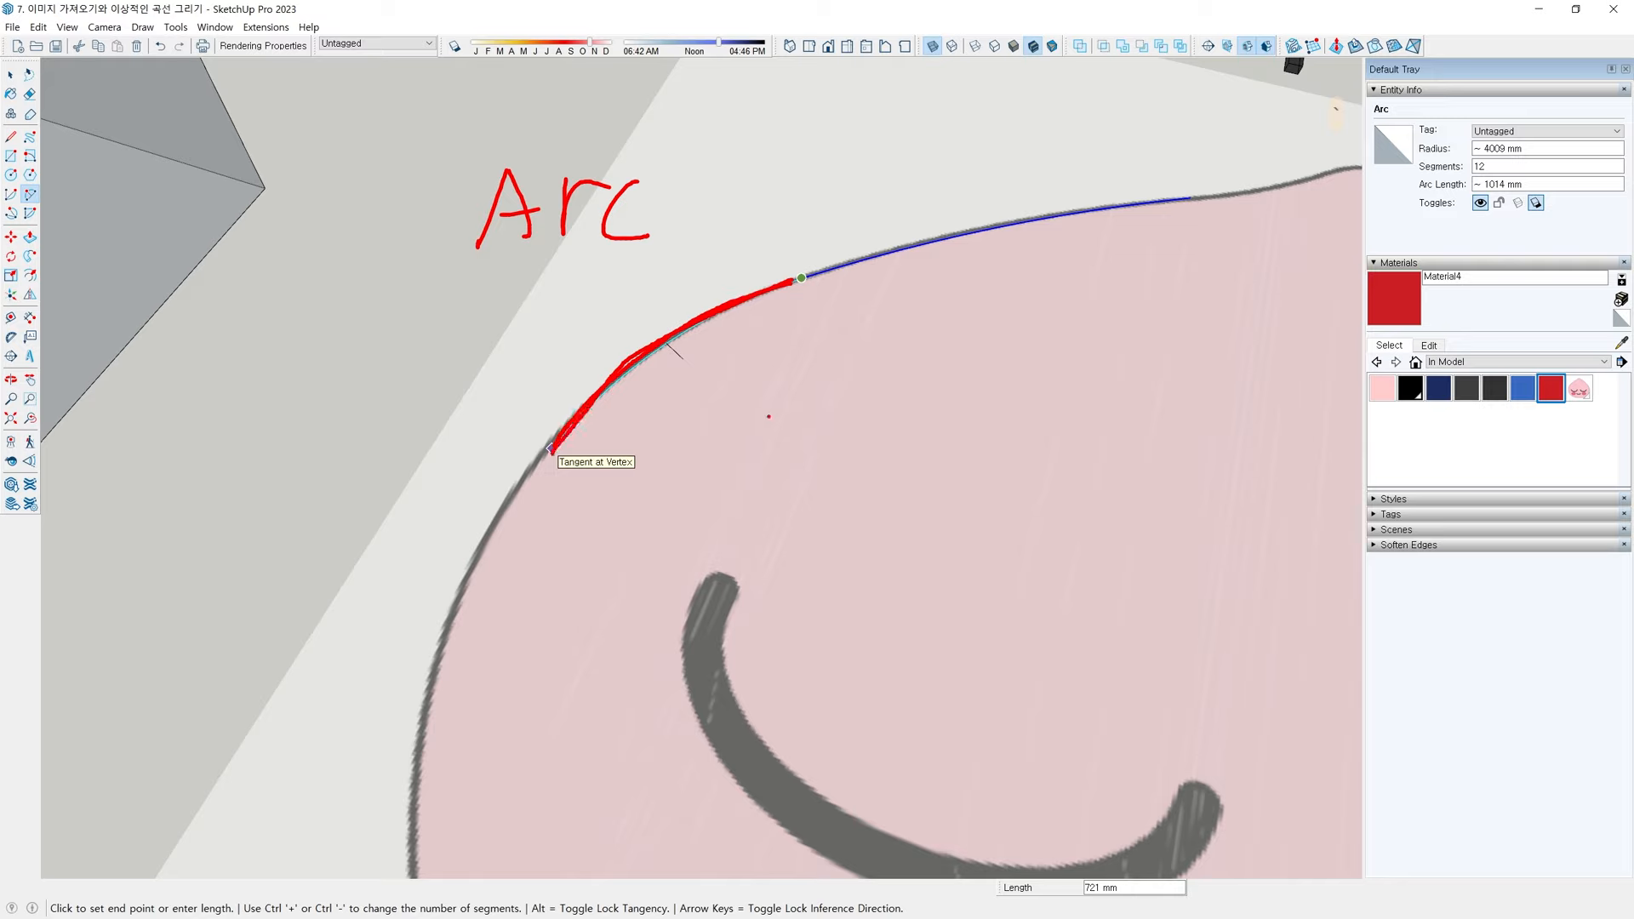
key(Escape)
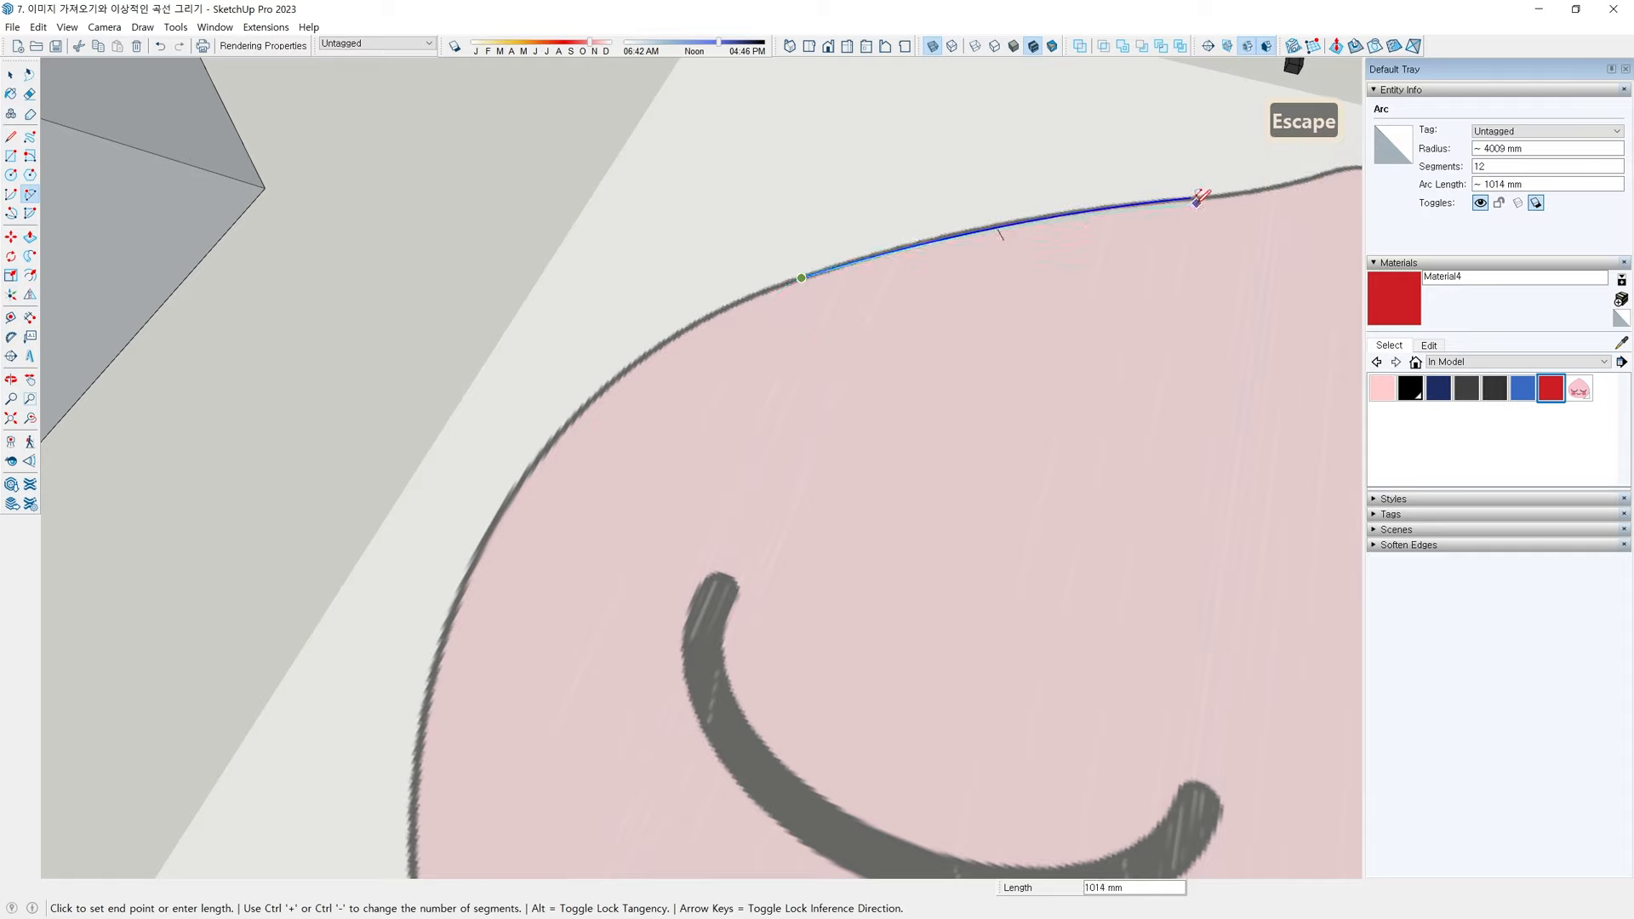
key(Escape)
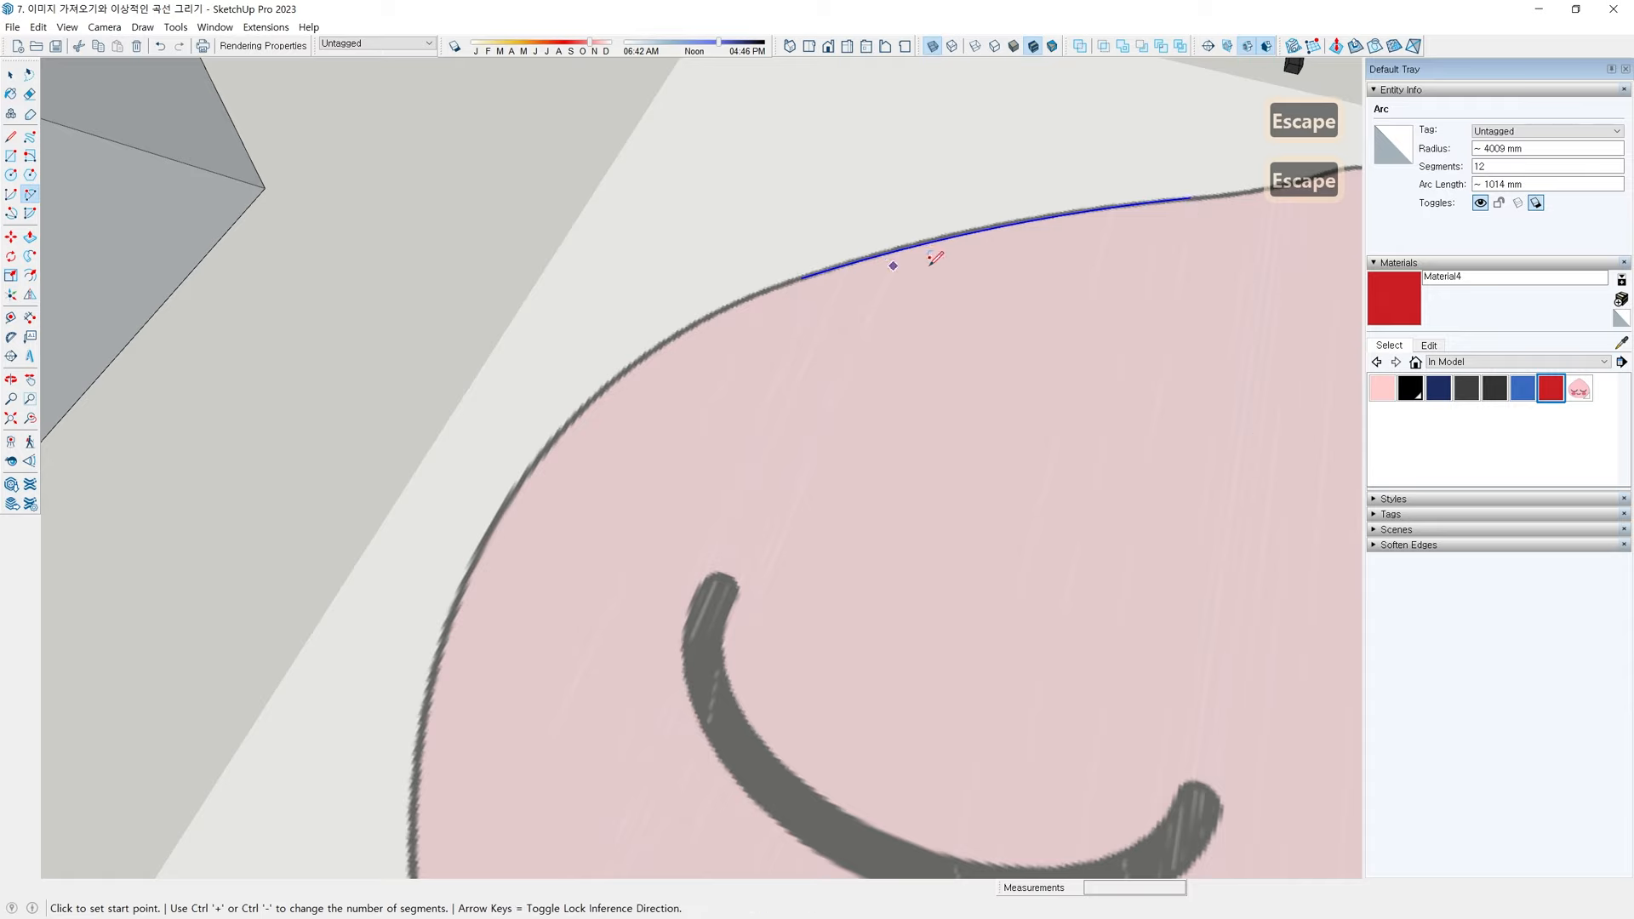
click(801, 277)
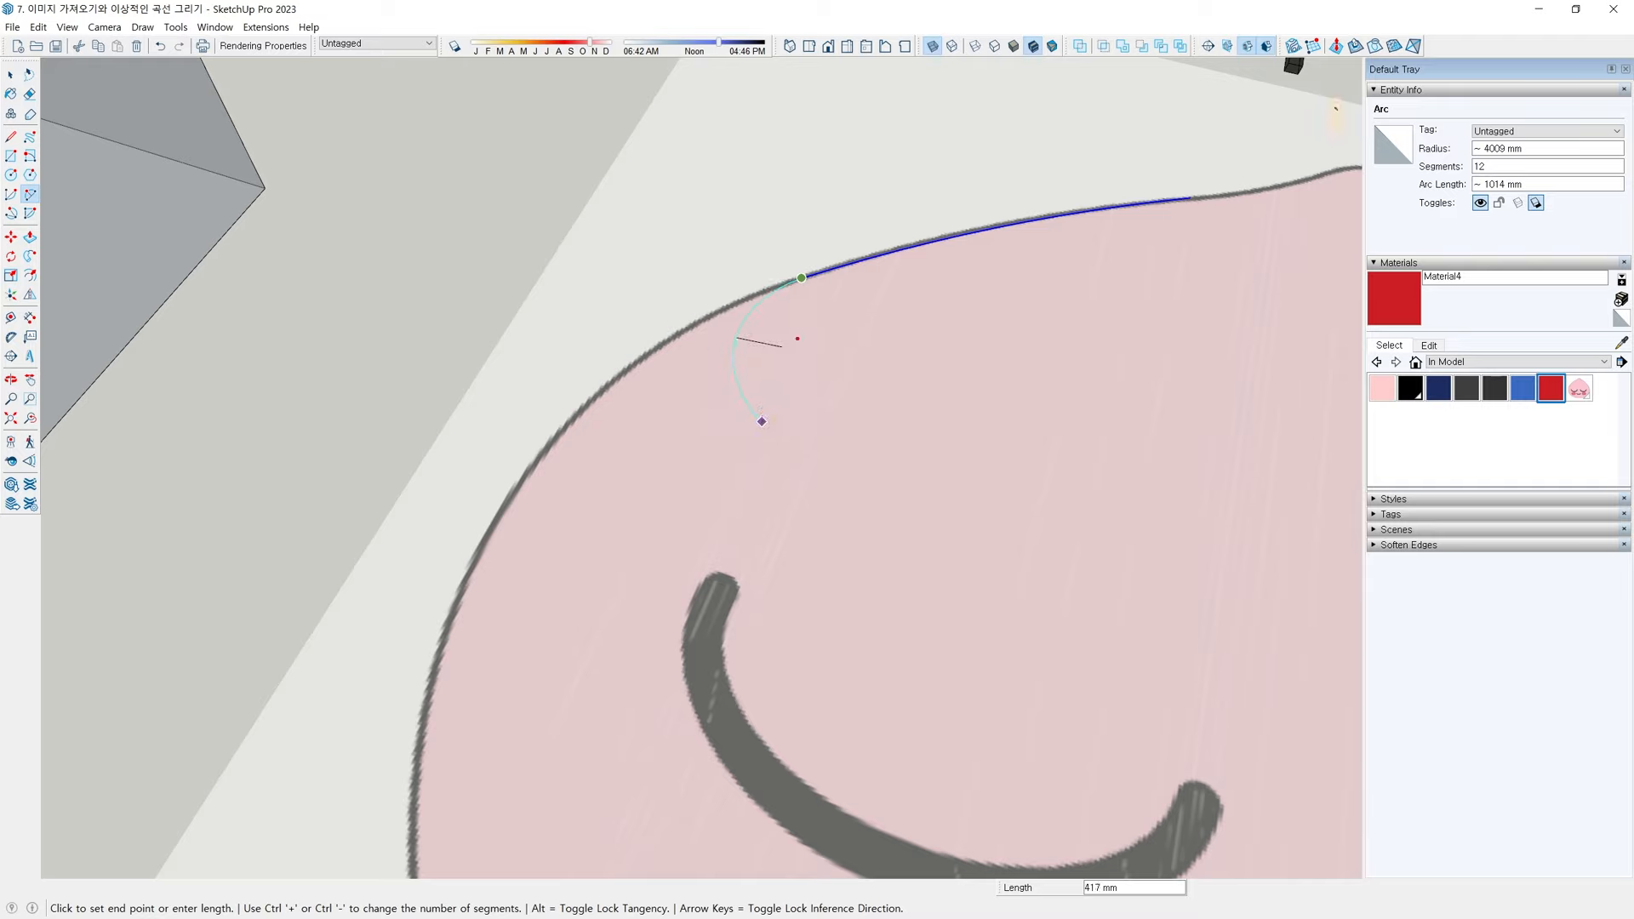
drag(731, 306, 960, 219)
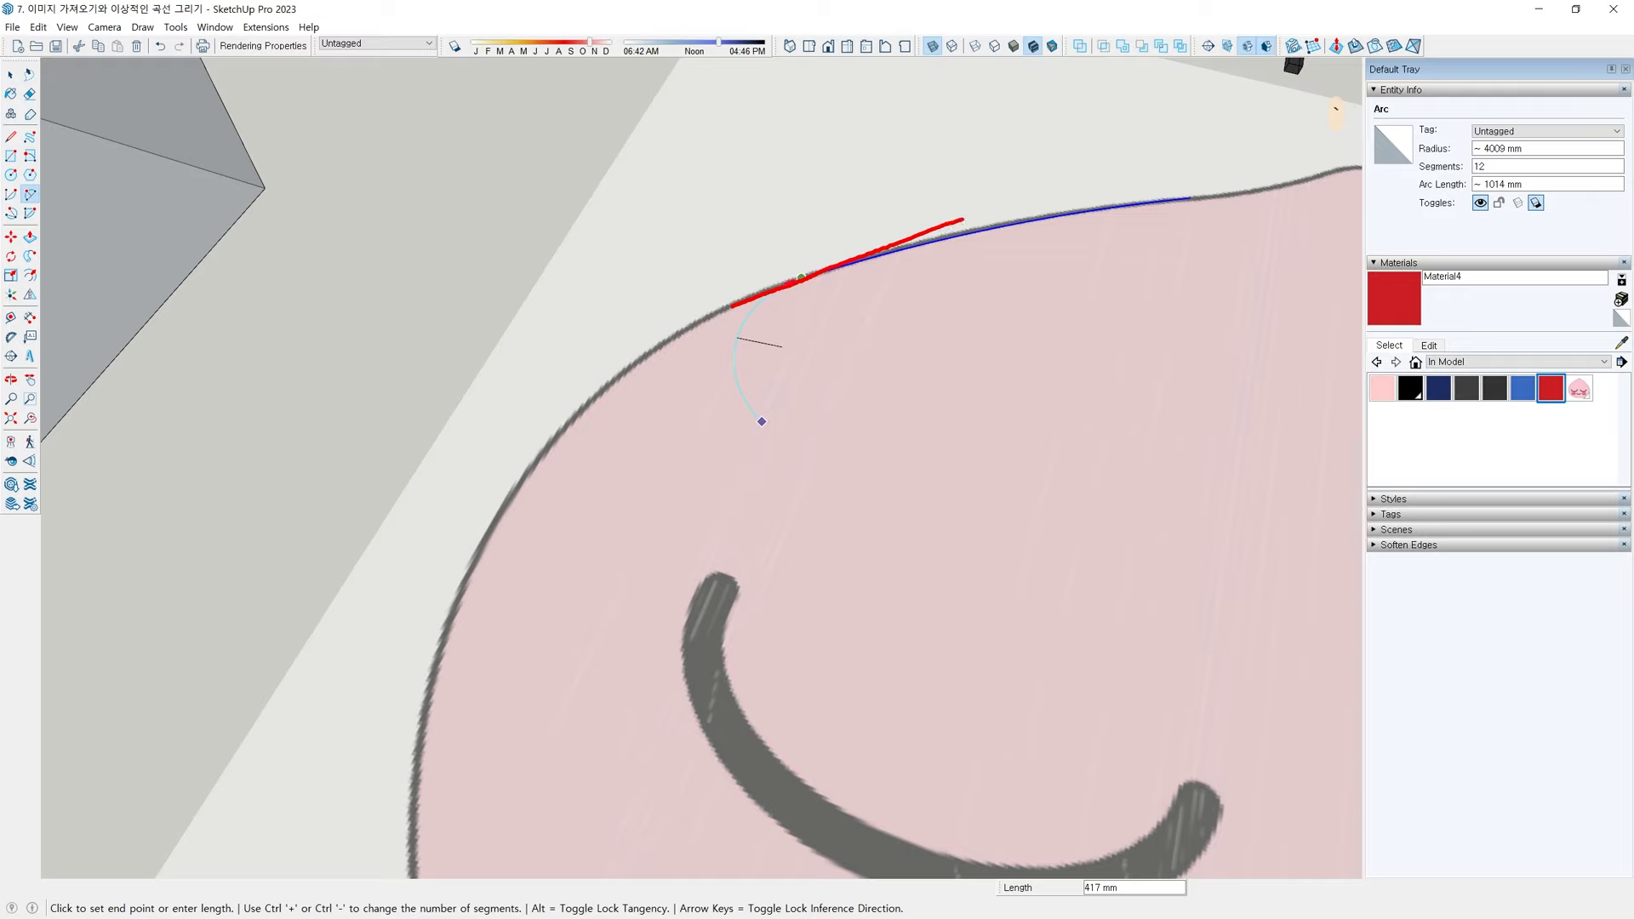
mouse_move(787, 287)
mouse_down()
mouse_move(744, 321)
mouse_move(730, 367)
mouse_move(746, 401)
mouse_up()
mouse_move(800, 288)
mouse_down()
mouse_move(792, 266)
mouse_move(804, 274)
mouse_up()
mouse_move(859, 168)
mouse_down()
mouse_move(746, 192)
mouse_move(737, 279)
mouse_up()
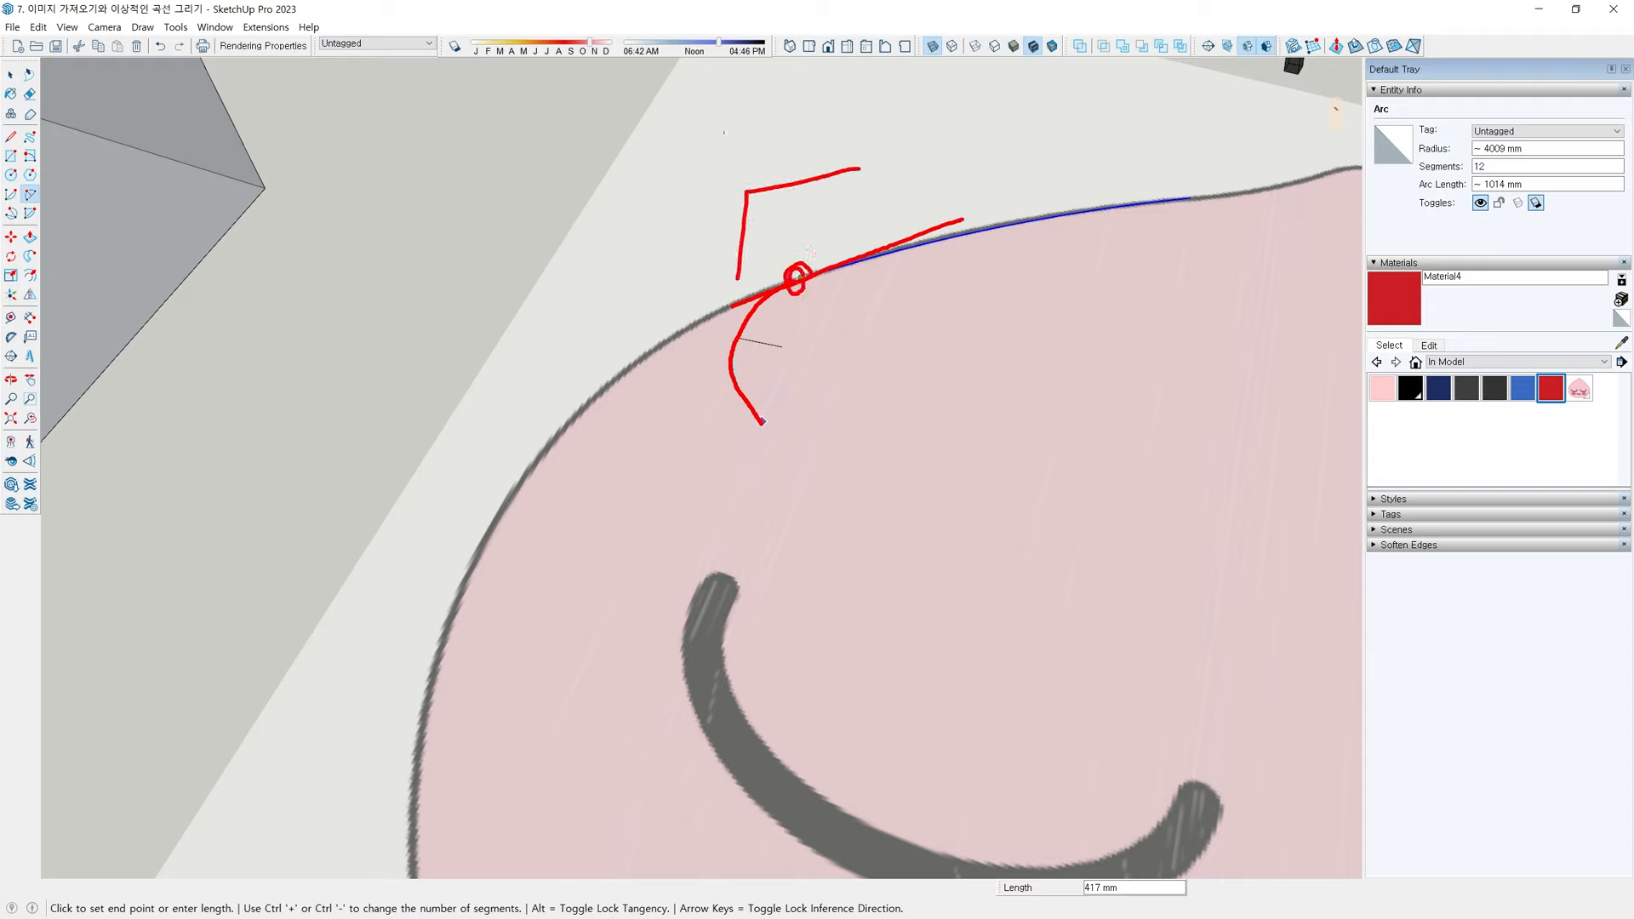
mouse_move(729, 130)
mouse_down()
mouse_move(578, 164)
mouse_move(439, 256)
mouse_move(332, 396)
mouse_move(266, 605)
mouse_up()
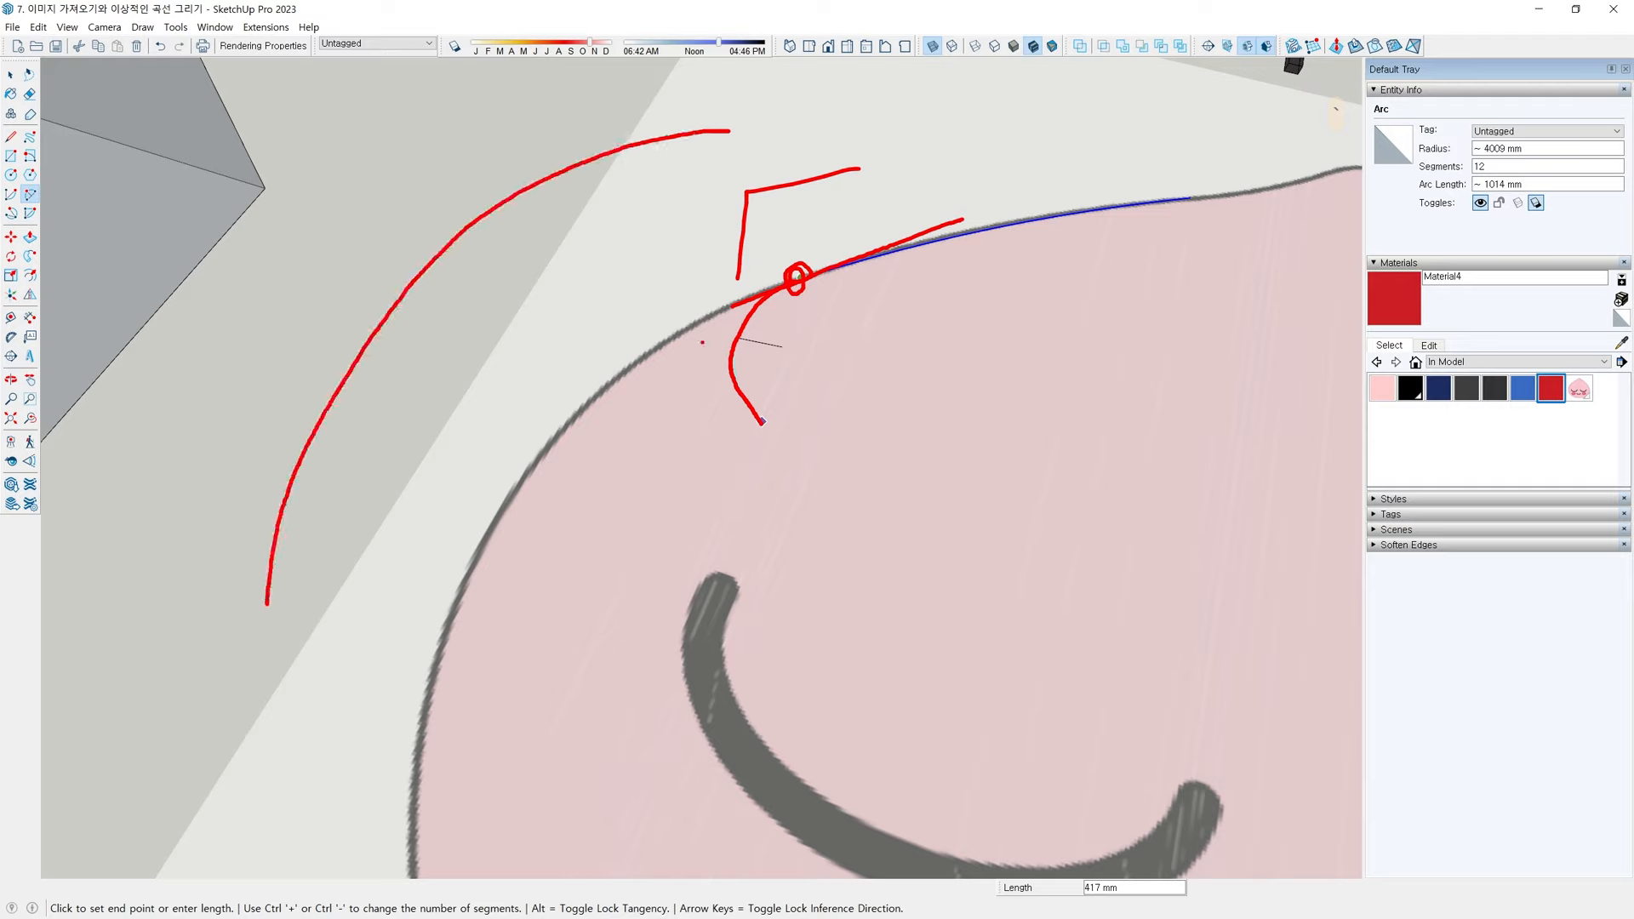
key(Escape)
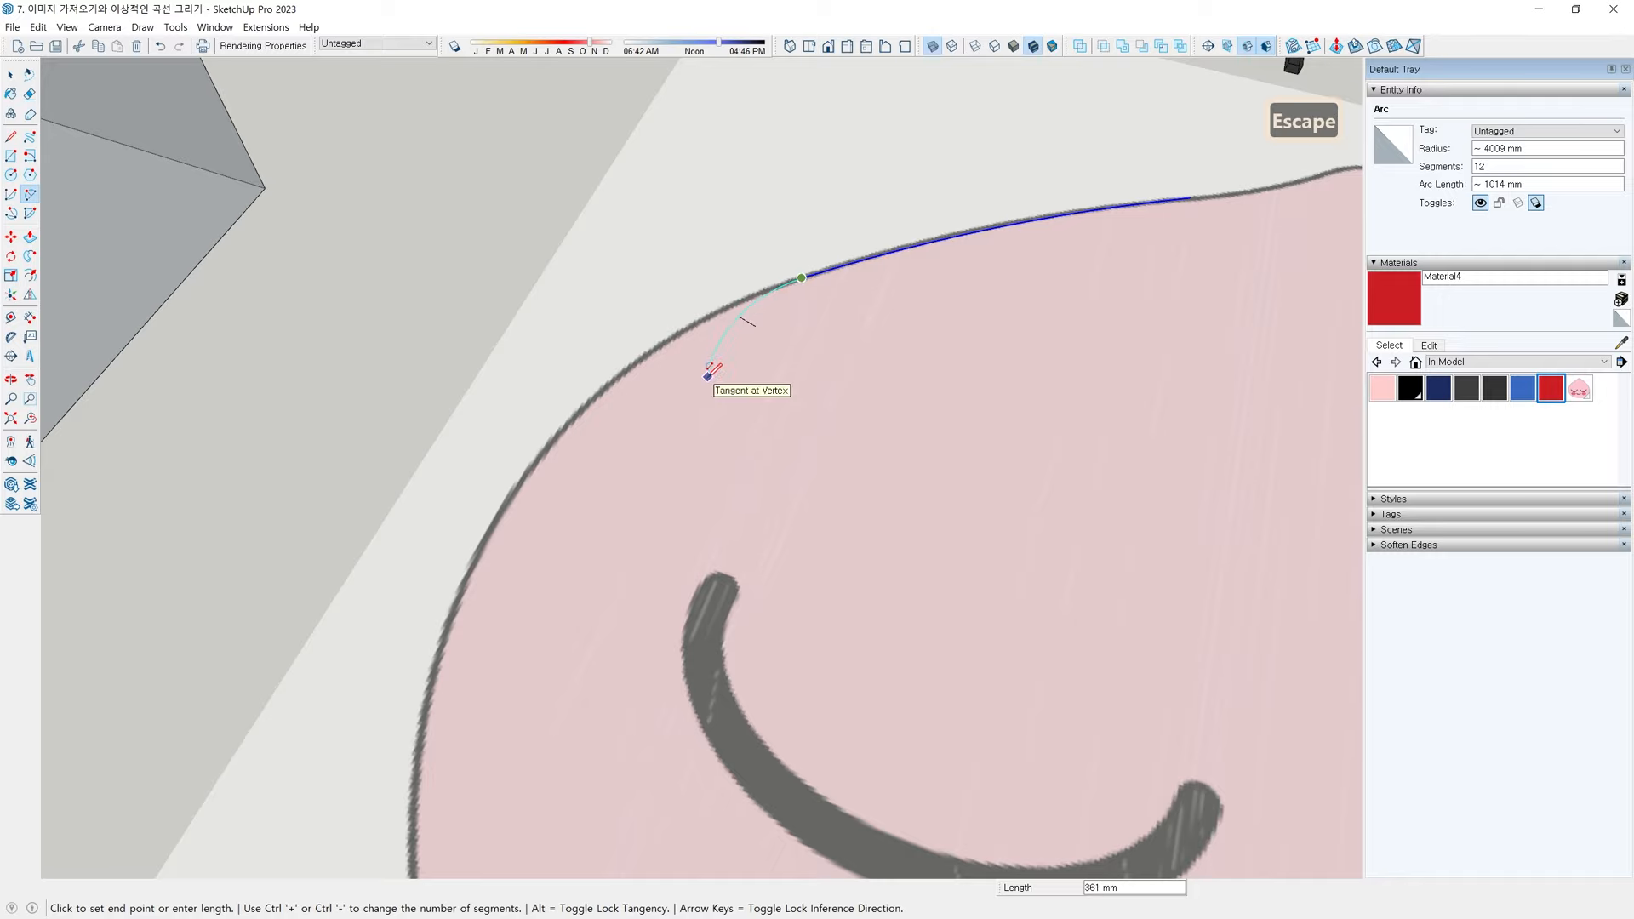
End the arc about 970 mm further down the peach's upper-left outline, tangent to the previous arc, and select it
scroll(663, 398, down, 3)
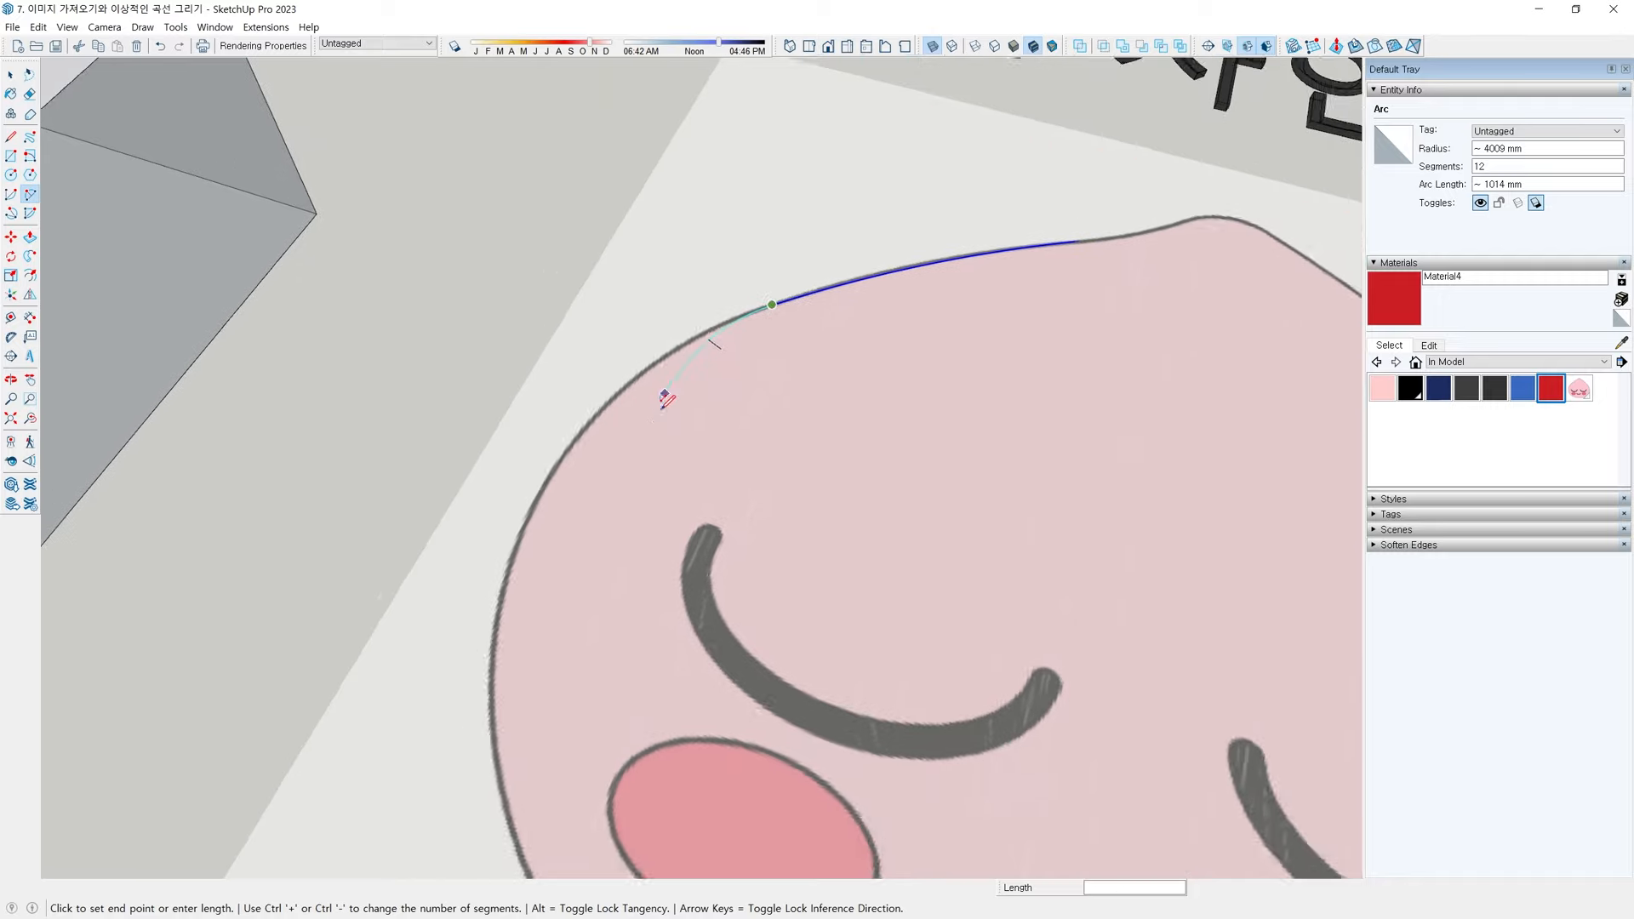
middle_drag(663, 397, 644, 426)
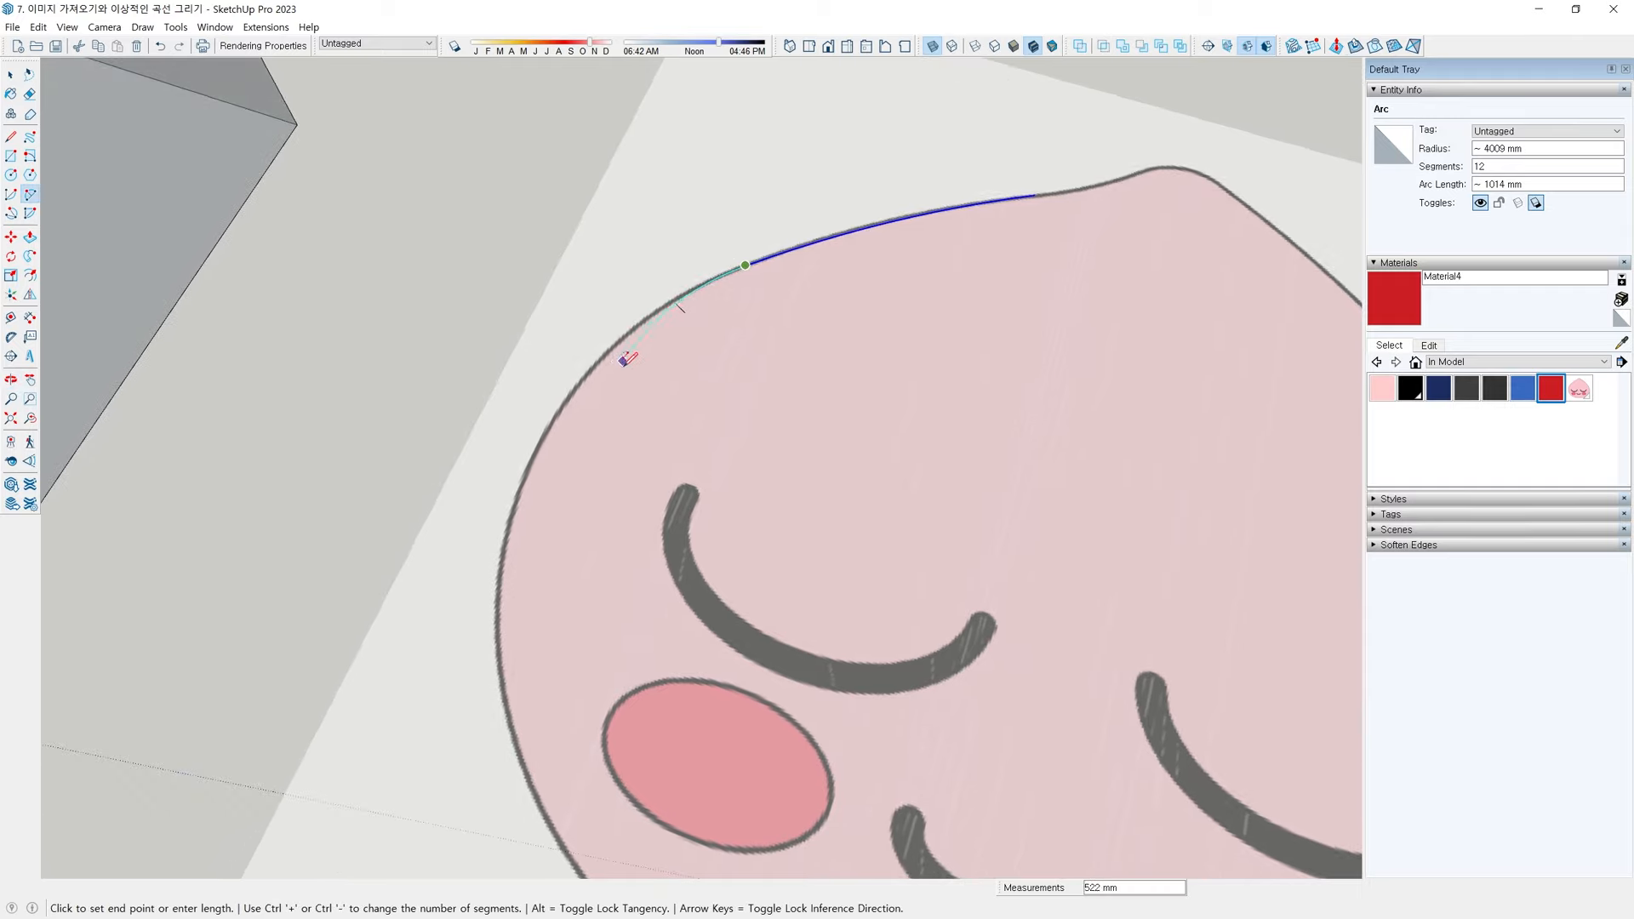
scroll(621, 358, up, 3)
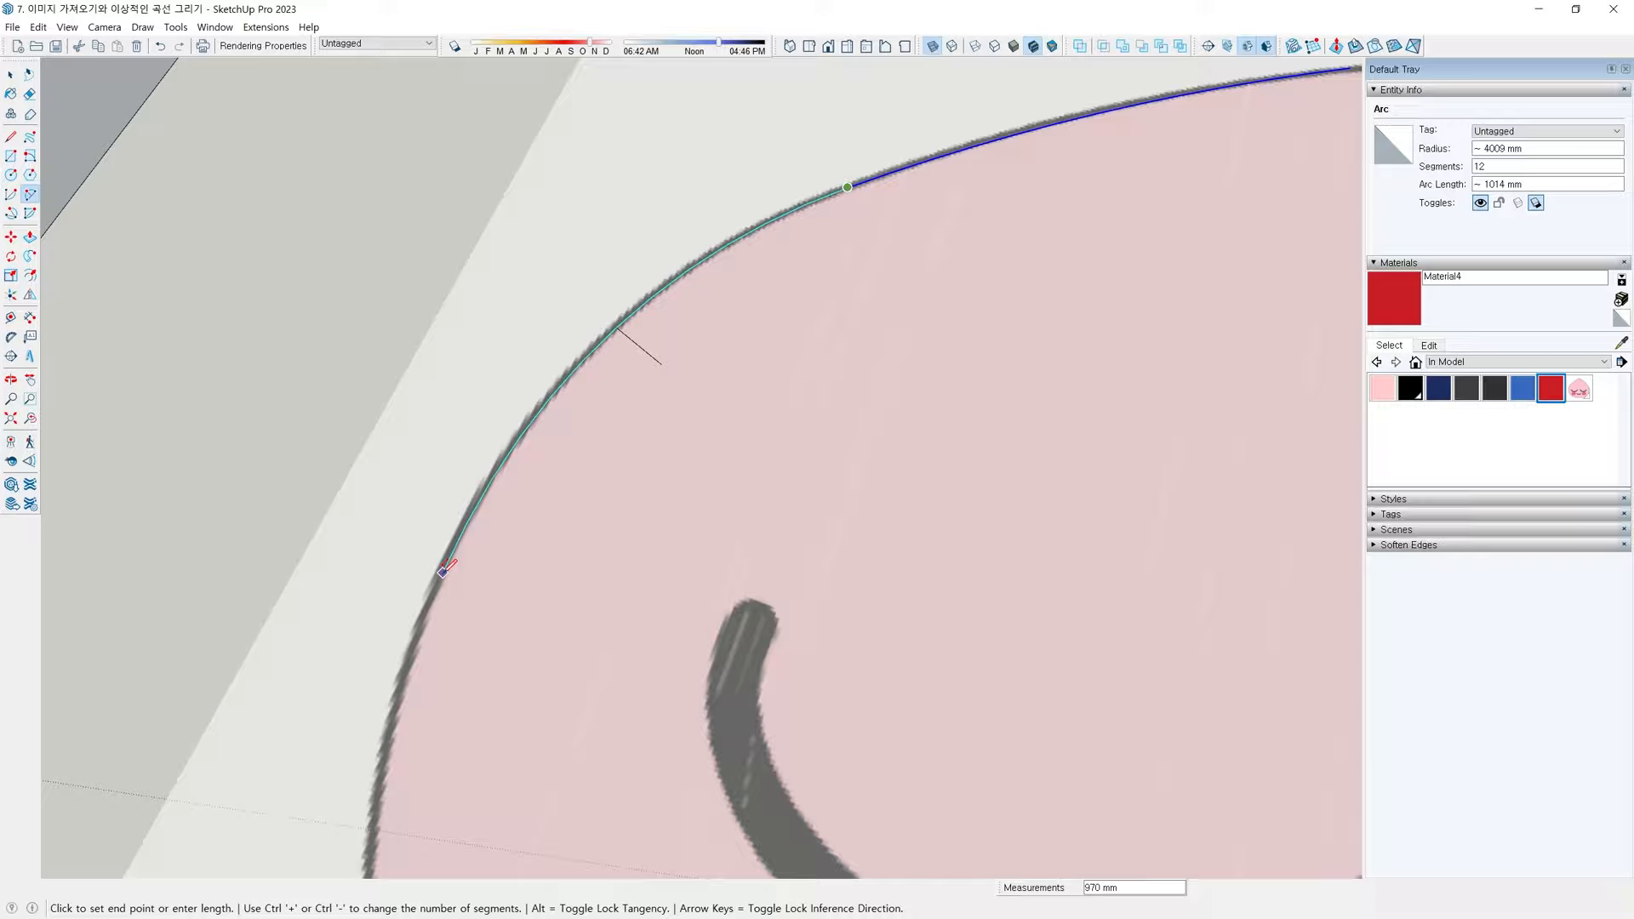
click(443, 572)
scroll(637, 596, down, 2)
key(space)
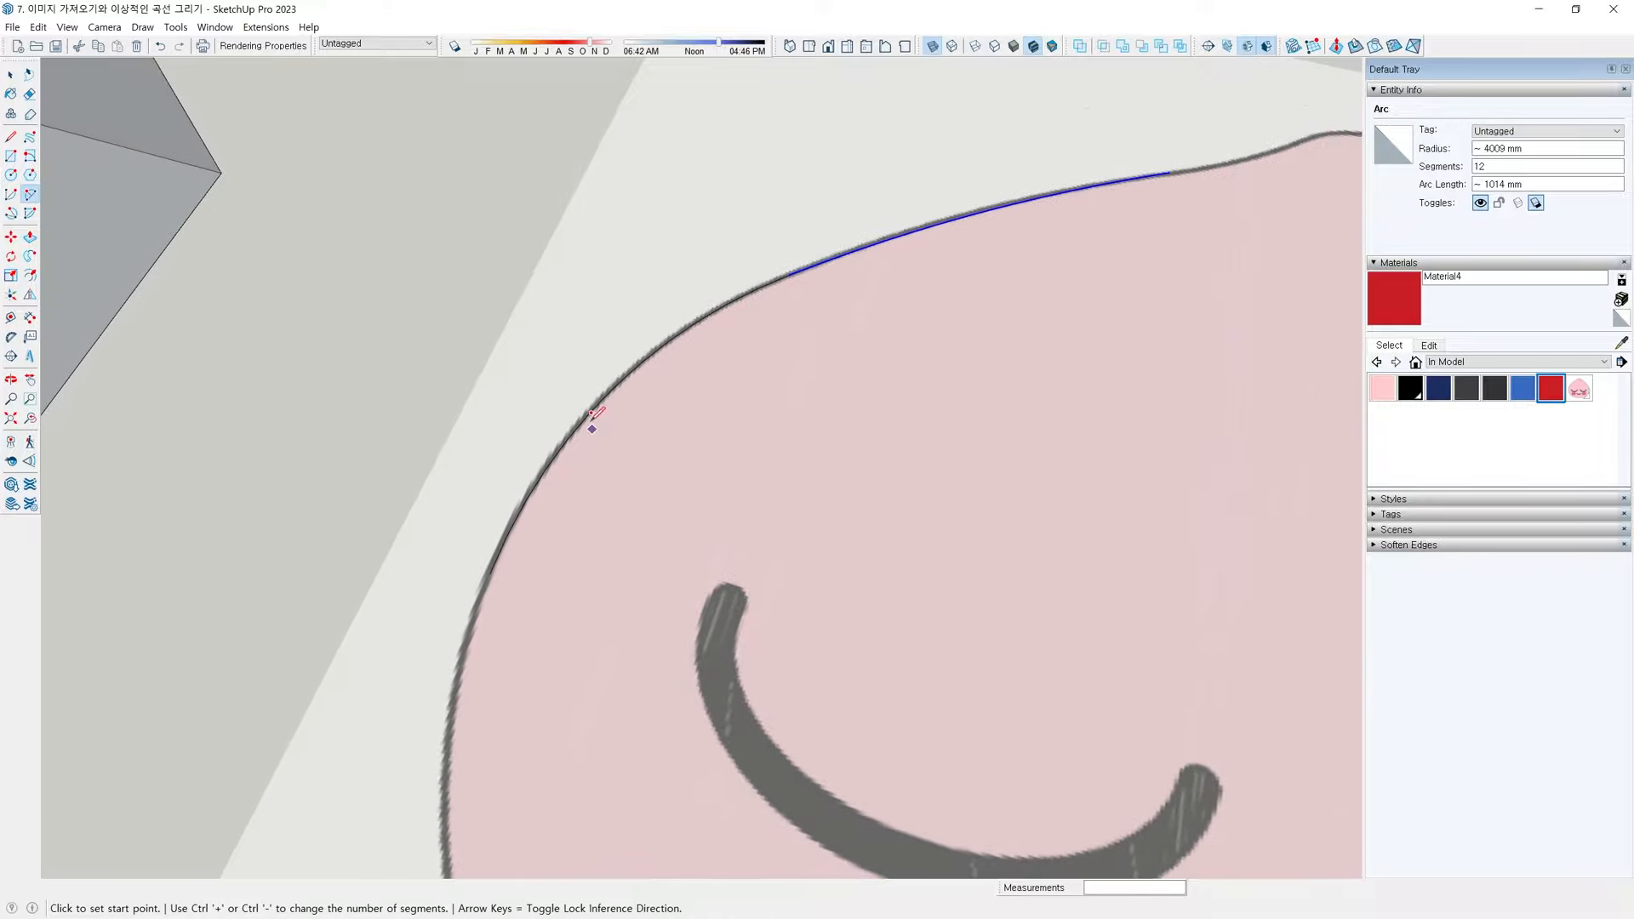
click(594, 415)
Continue with a tangent 2 Point Arc down the peach's left side to beside the cheek, with a bulge of about 92 mm
middle_drag(594, 417, 573, 321)
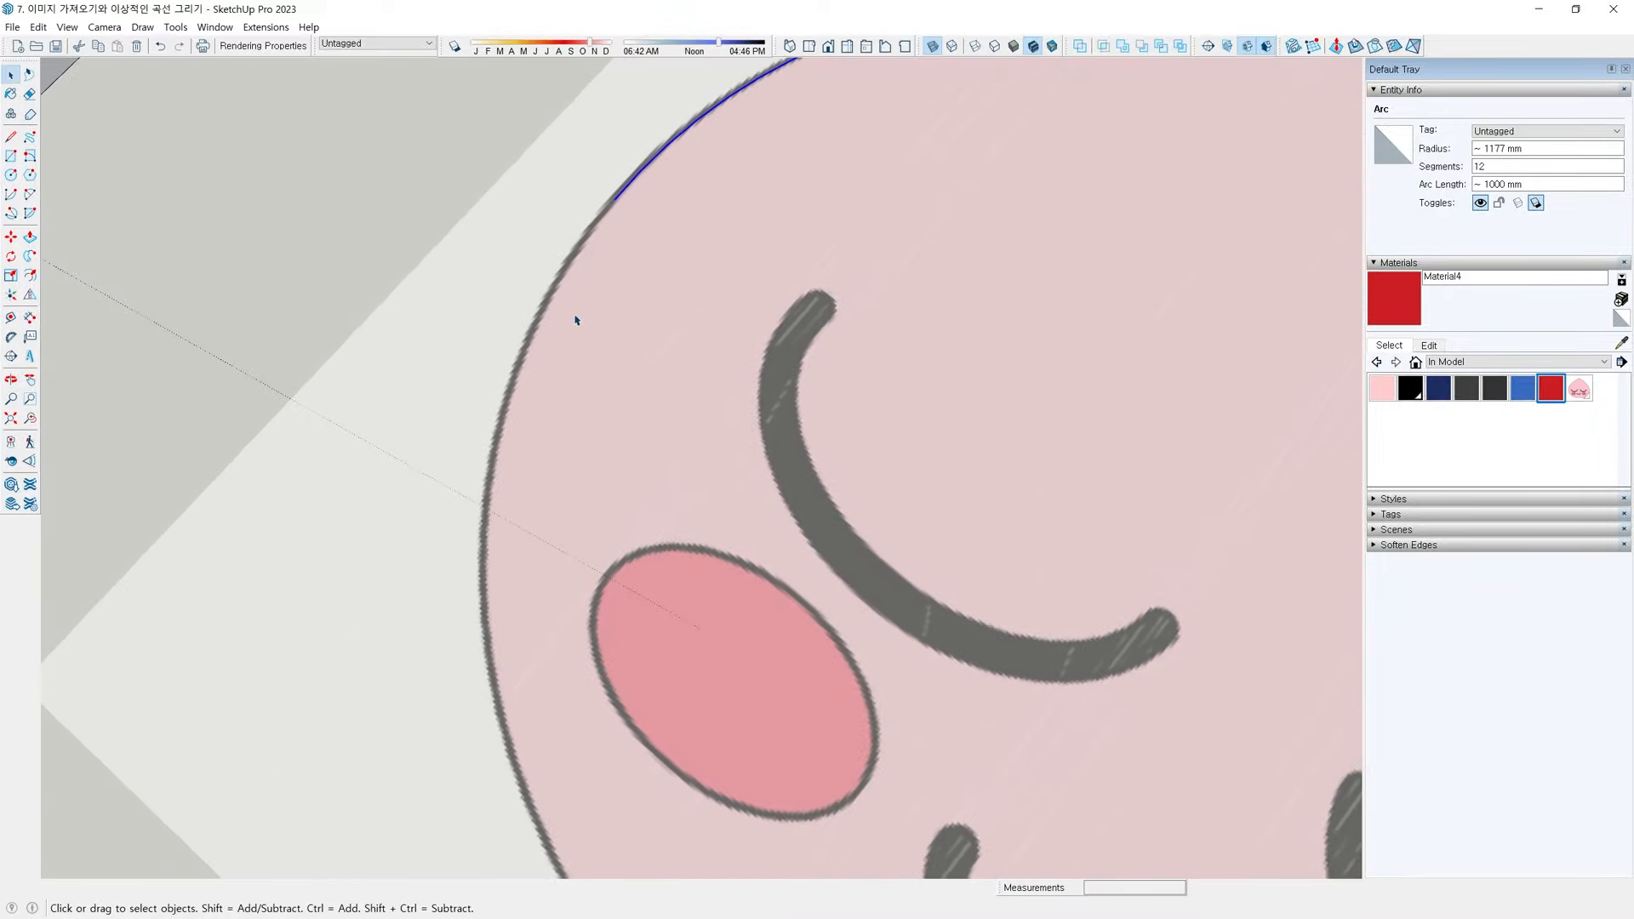
key(a)
click(614, 199)
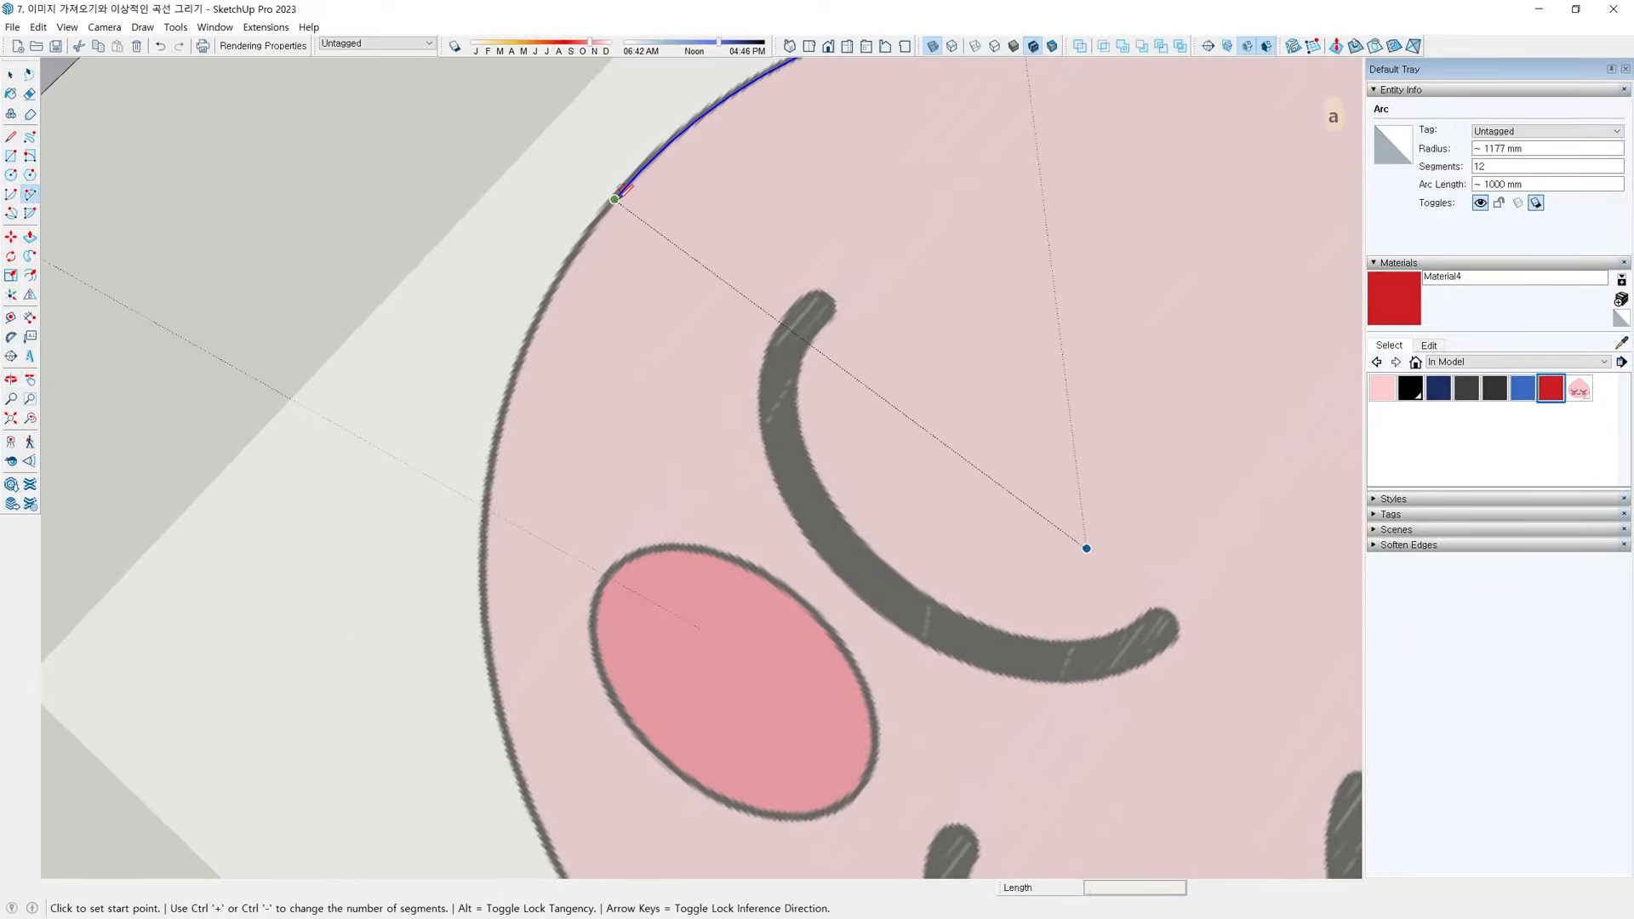
click(486, 630)
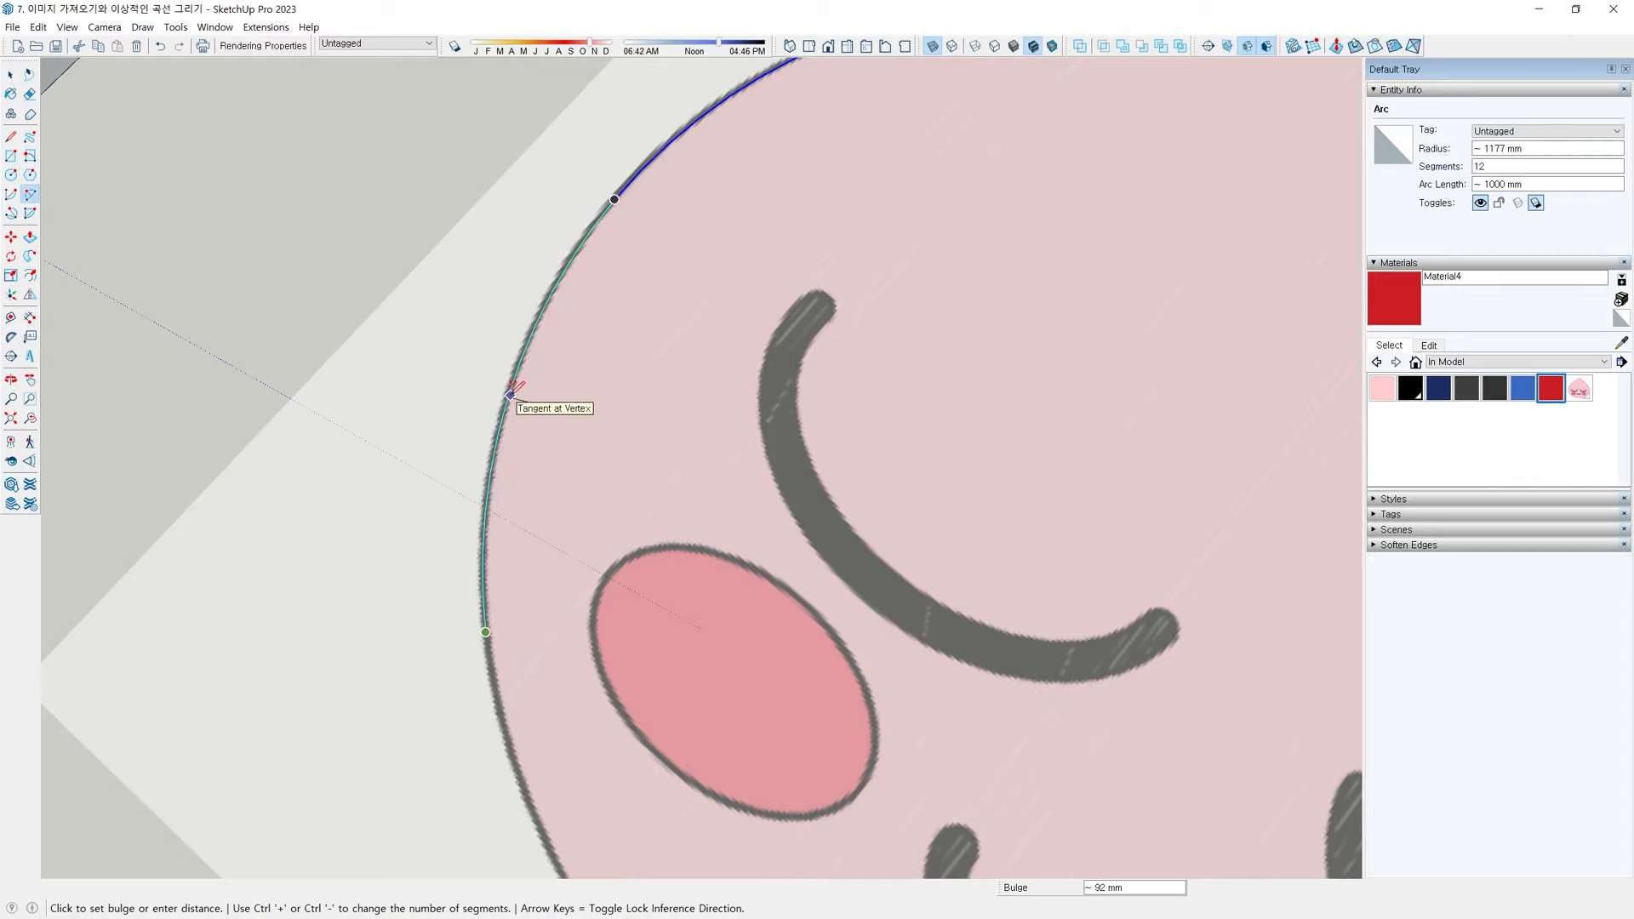
click(512, 397)
Add a tangent 2 Point Arc about 794 mm long around the outline below the left cheek, and select it
scroll(612, 606, down, 3)
shift+middle_drag(587, 663, 538, 369)
scroll(493, 342, up, 3)
click(482, 327)
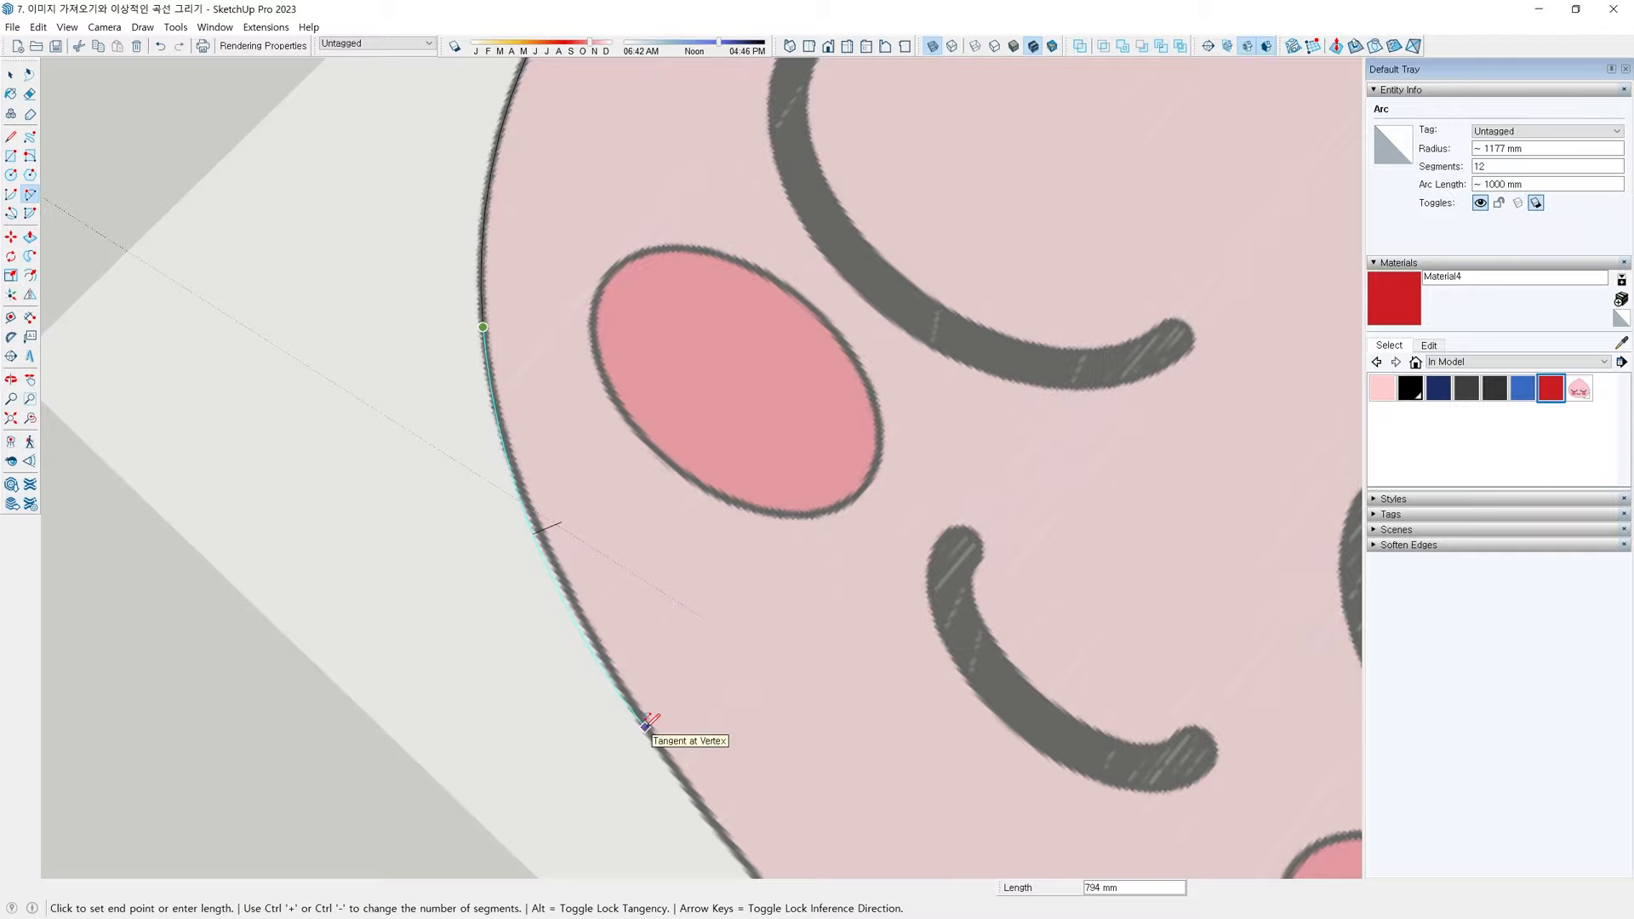
double_click(646, 726)
middle_drag(679, 672, 579, 384)
key(space)
click(528, 525)
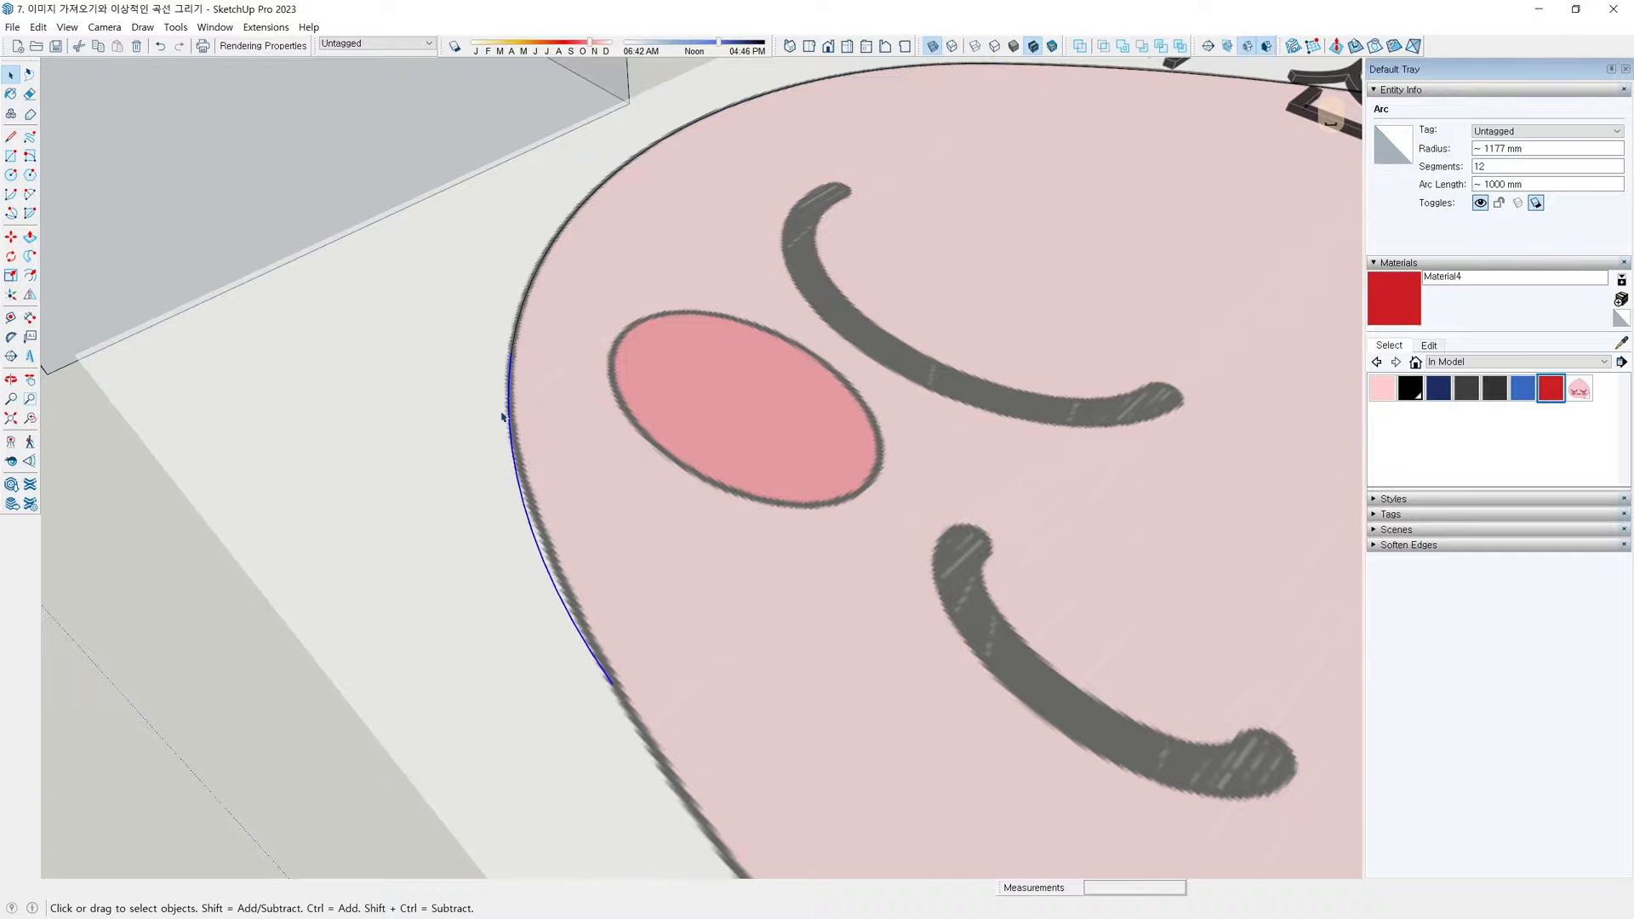
Draw a tangent 2 Point Arc about 1127 mm long along the peach's bottom edge, starting at the selected arc's end
mouse_move(629, 696)
middle_down()
mouse_move(593, 548)
mouse_move(966, 671)
mouse_move(710, 526)
mouse_move(826, 574)
middle_up()
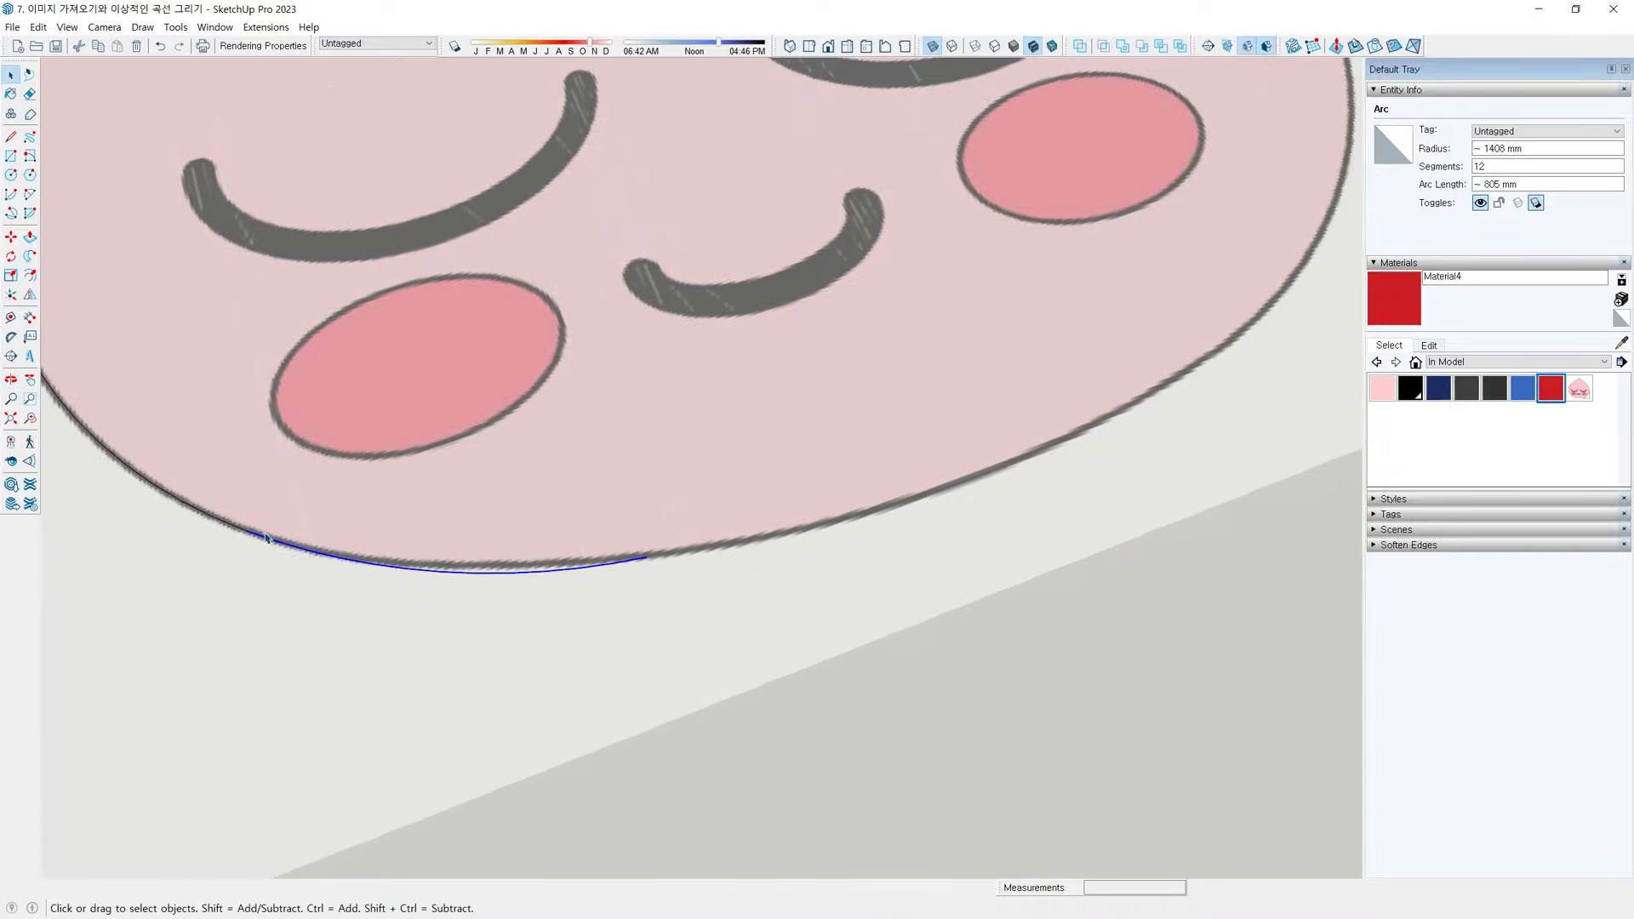
mouse_move(678, 581)
middle_down()
mouse_move(605, 602)
mouse_move(556, 574)
middle_up()
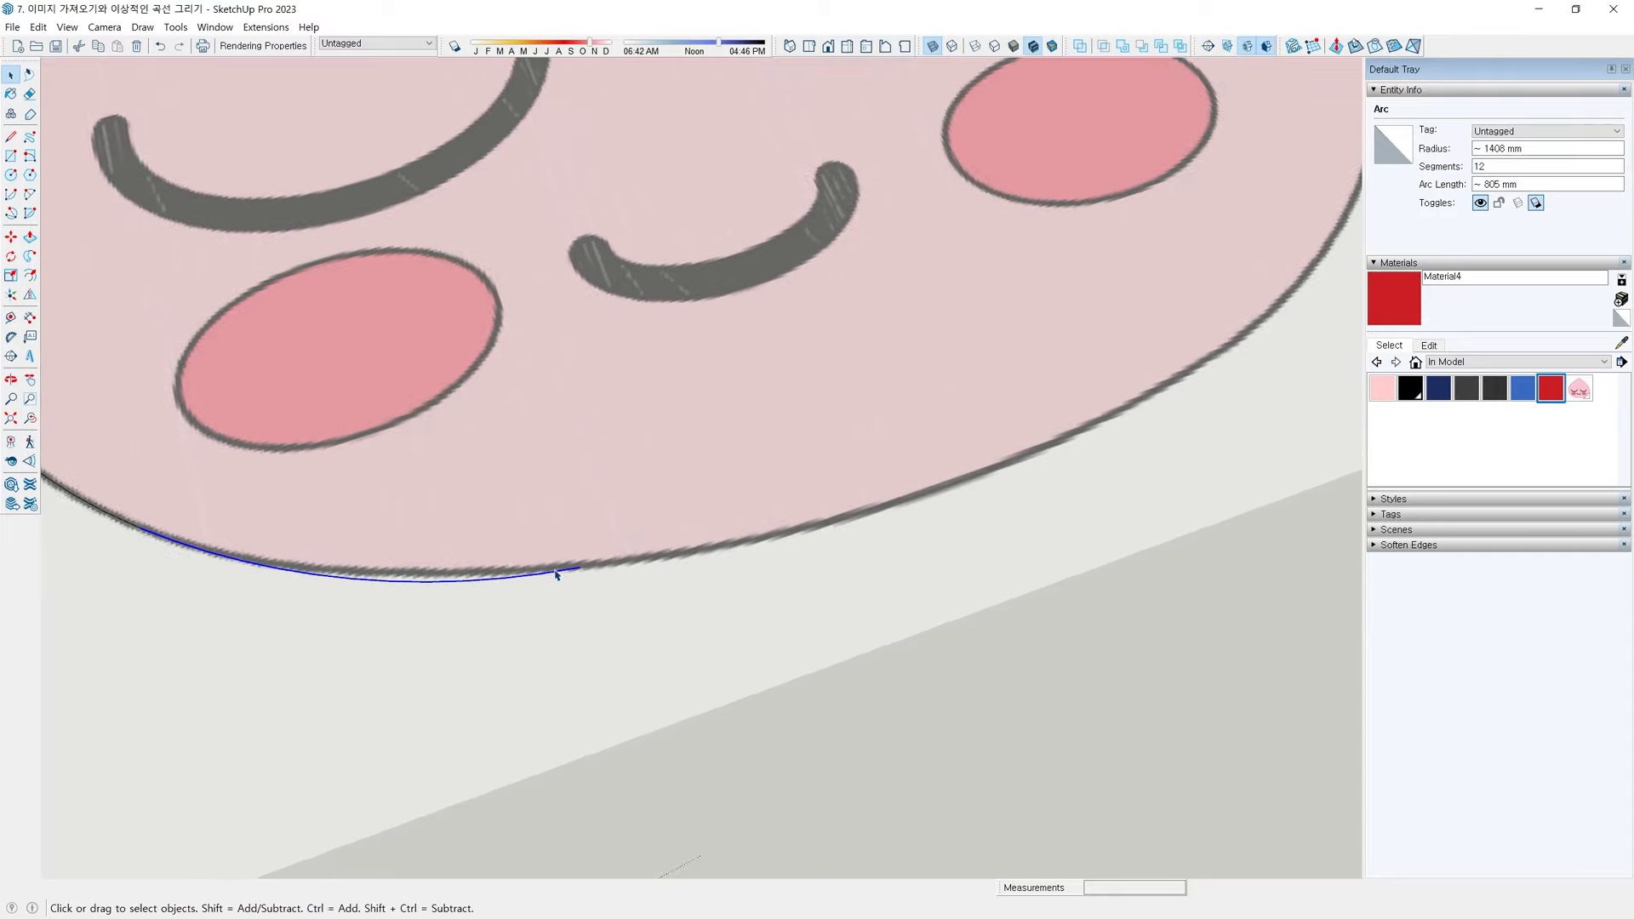
key(a)
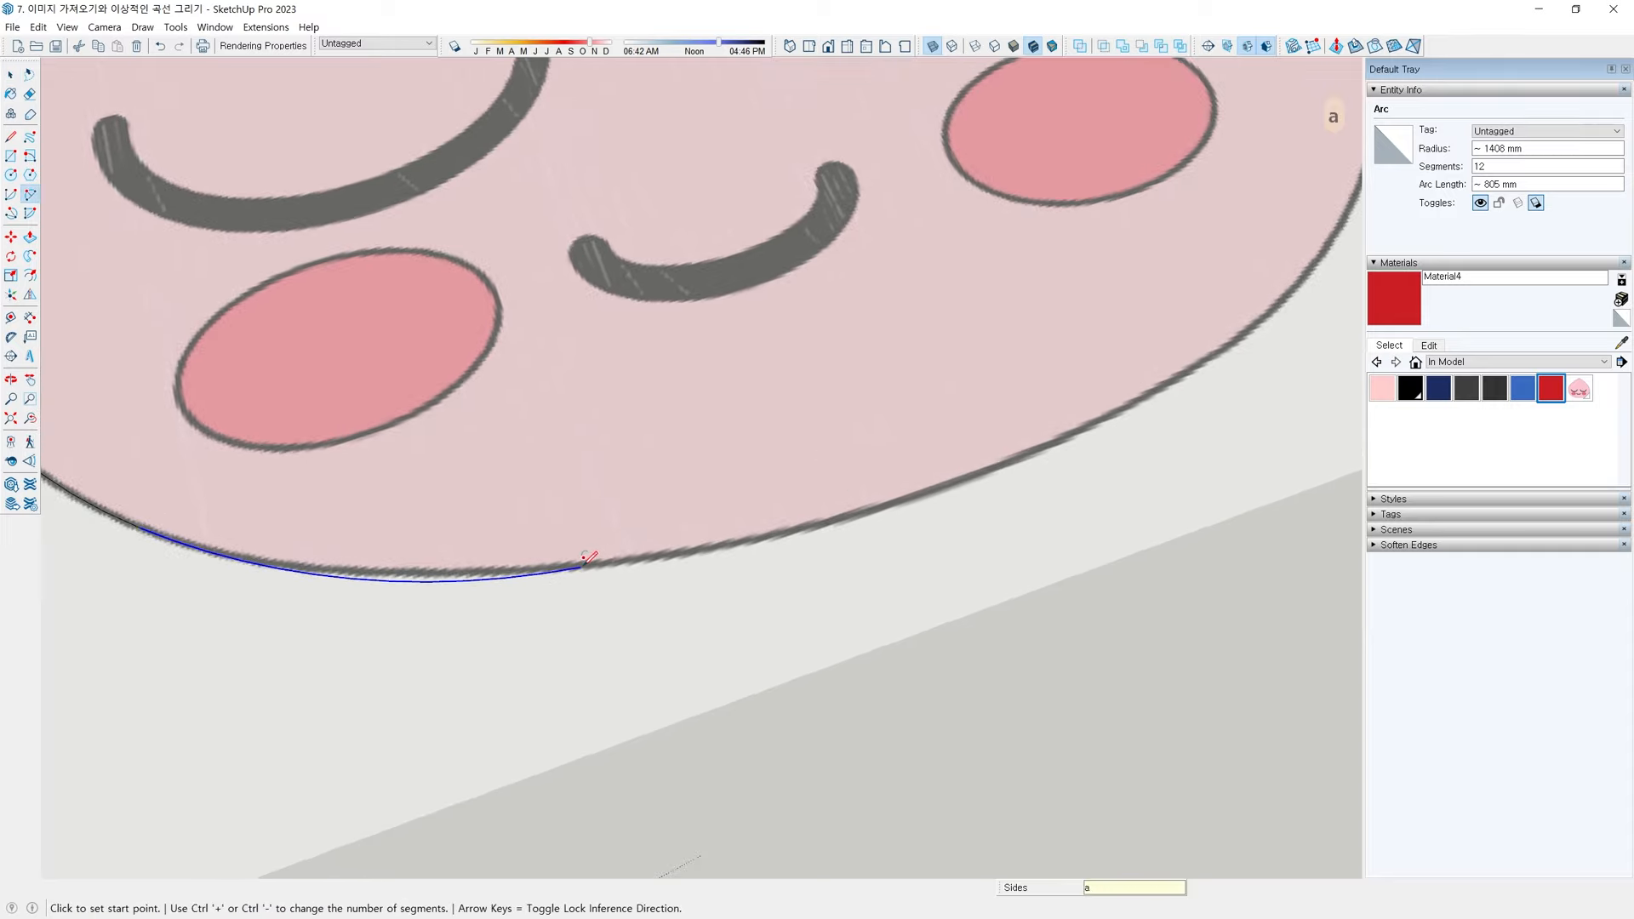
scroll(581, 562, up, 2)
click(577, 560)
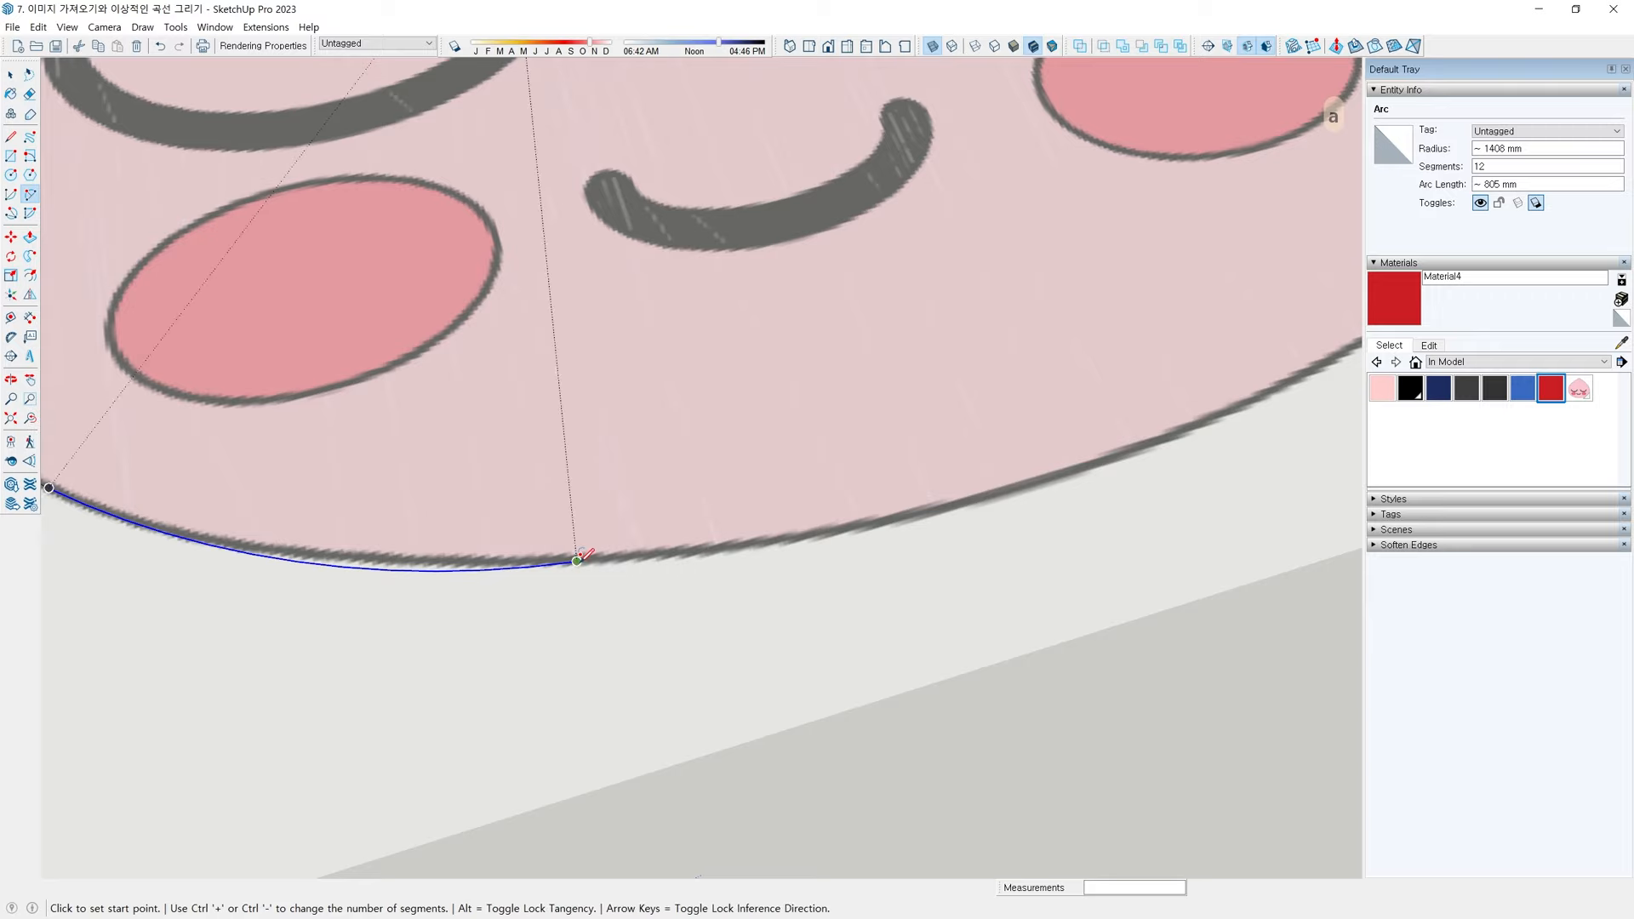
scroll(672, 561, down, 1)
mouse_move(1037, 477)
shift+middle_down()
mouse_move(913, 517)
mouse_move(1008, 487)
shift+middle_up()
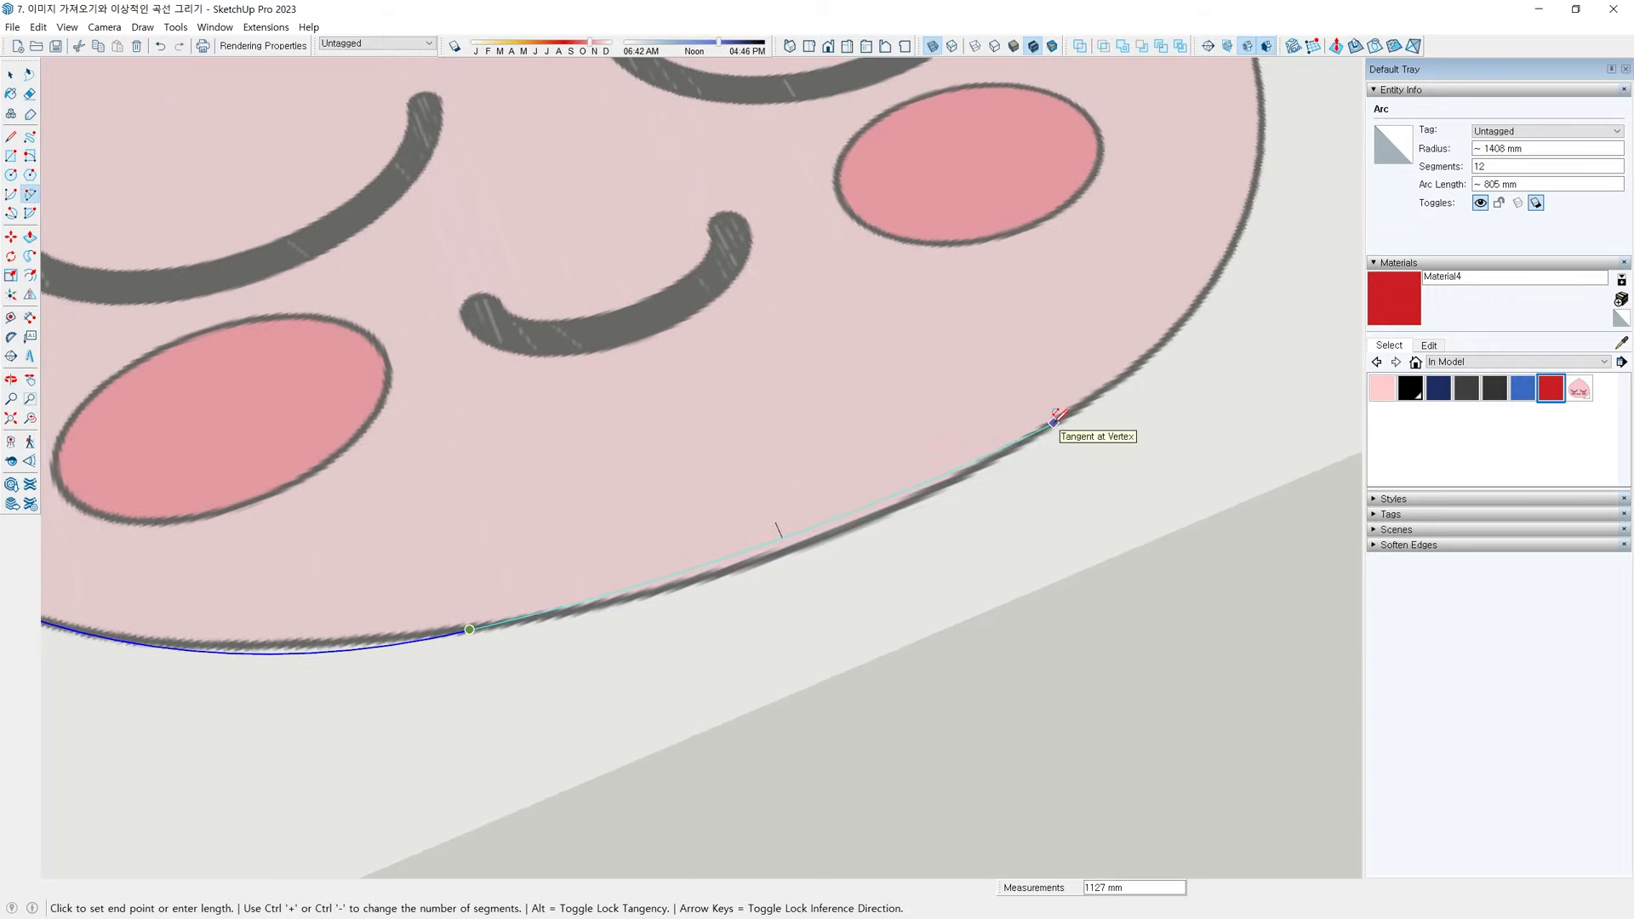
double_click(1053, 422)
Trace the peach's lower-right curve and its right side with two successive 2 Point Arcs, each tangent to the one before
scroll(1054, 424, down, 2)
shift+middle_drag(1062, 481, 985, 570)
middle_drag(986, 570, 941, 568)
scroll(945, 569, up, 2)
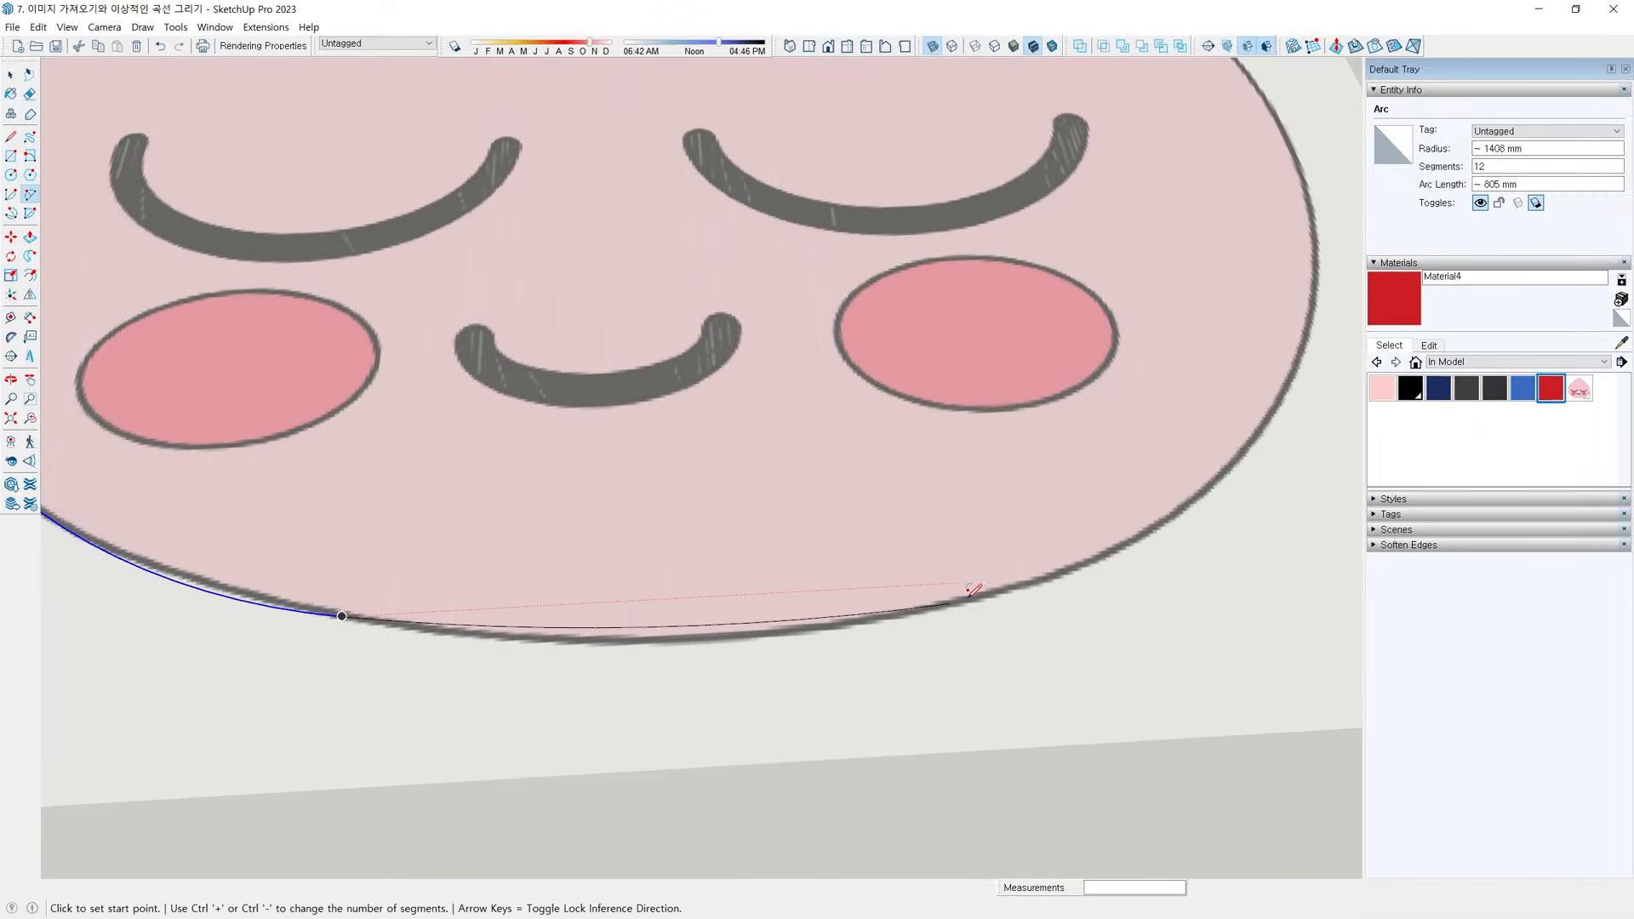
click(968, 595)
scroll(970, 595, down, 2)
middle_drag(1101, 536, 937, 609)
click(1071, 502)
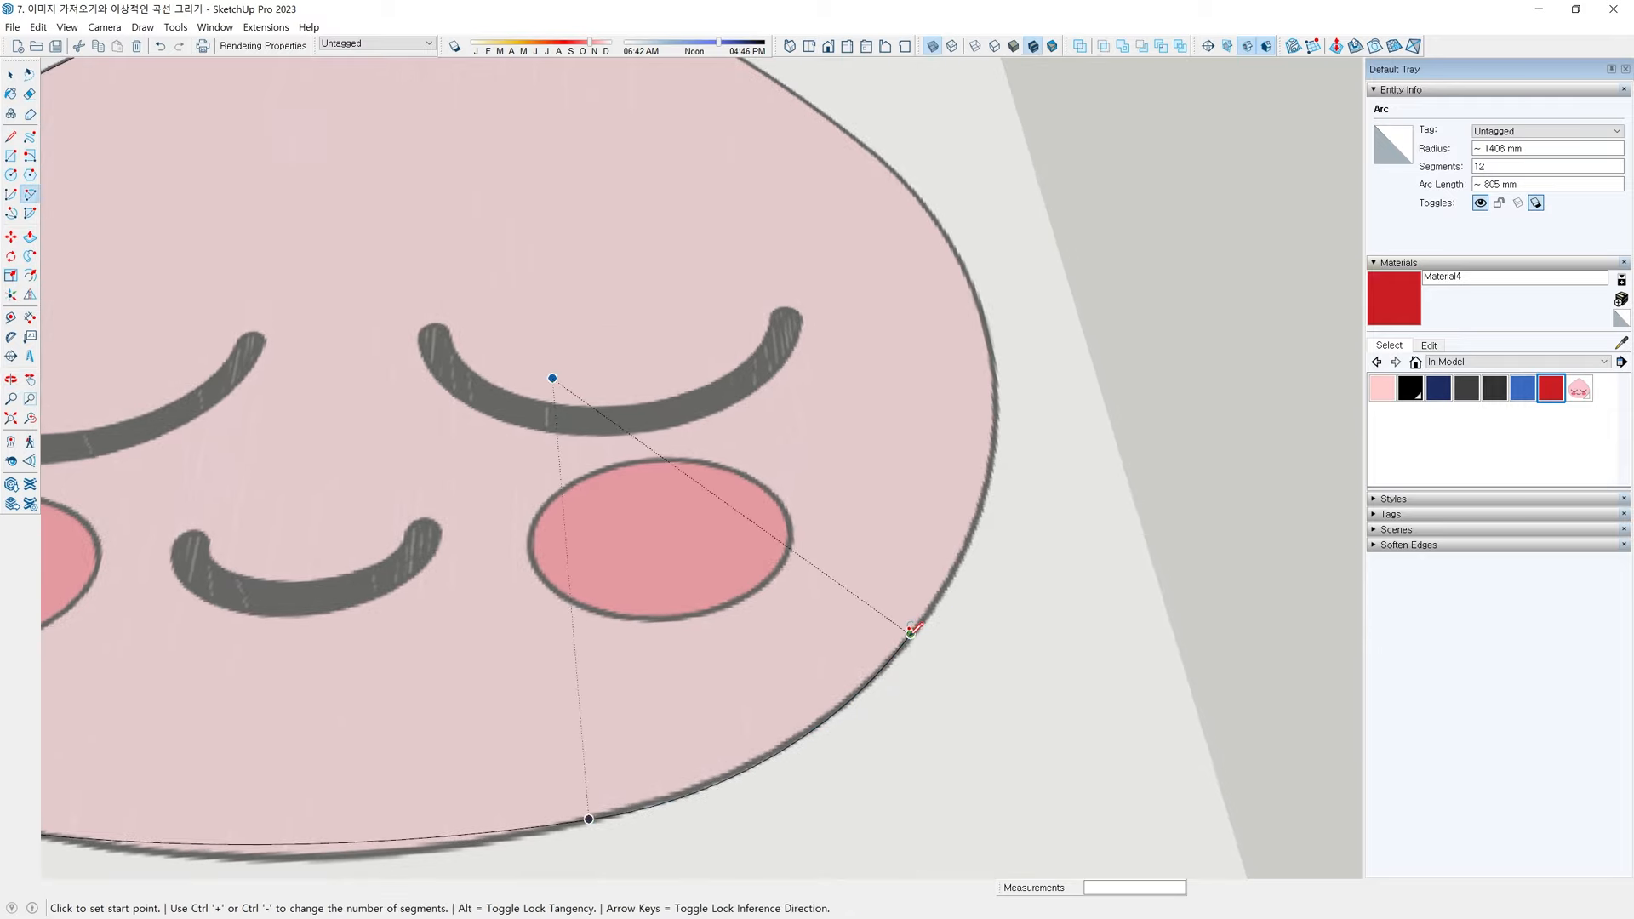
click(910, 633)
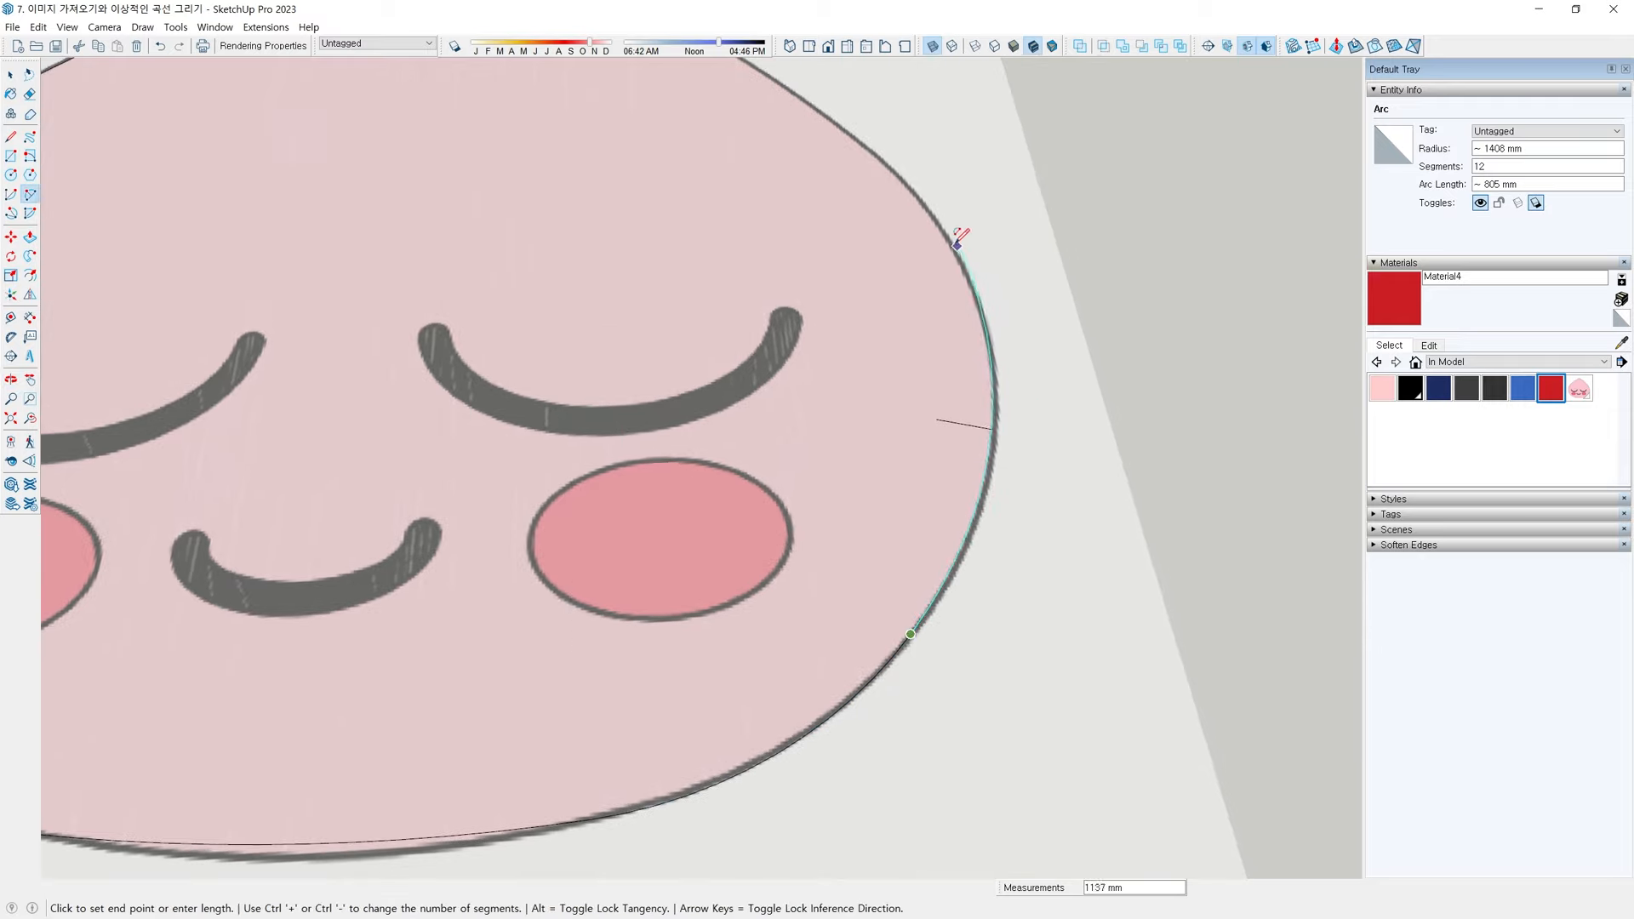
click(929, 194)
Trace the upper-right outline with two tangent 2 Point Arcs, the first about 380 mm long and the second ending just before the tip
middle_drag(929, 194, 912, 553)
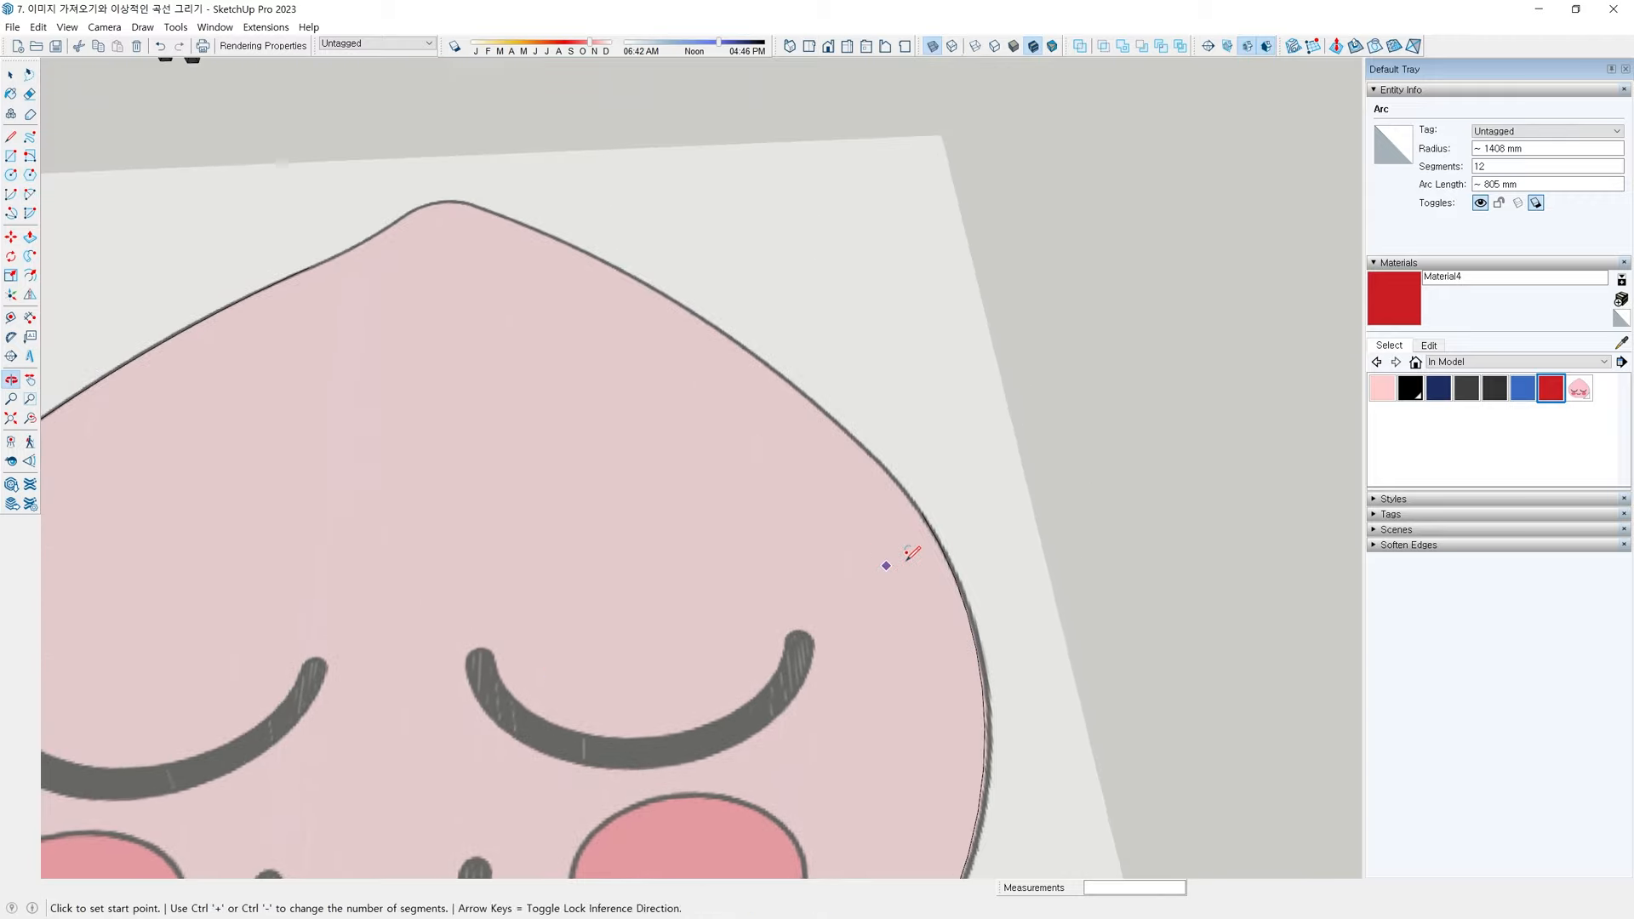
click(923, 513)
middle_drag(689, 308, 722, 363)
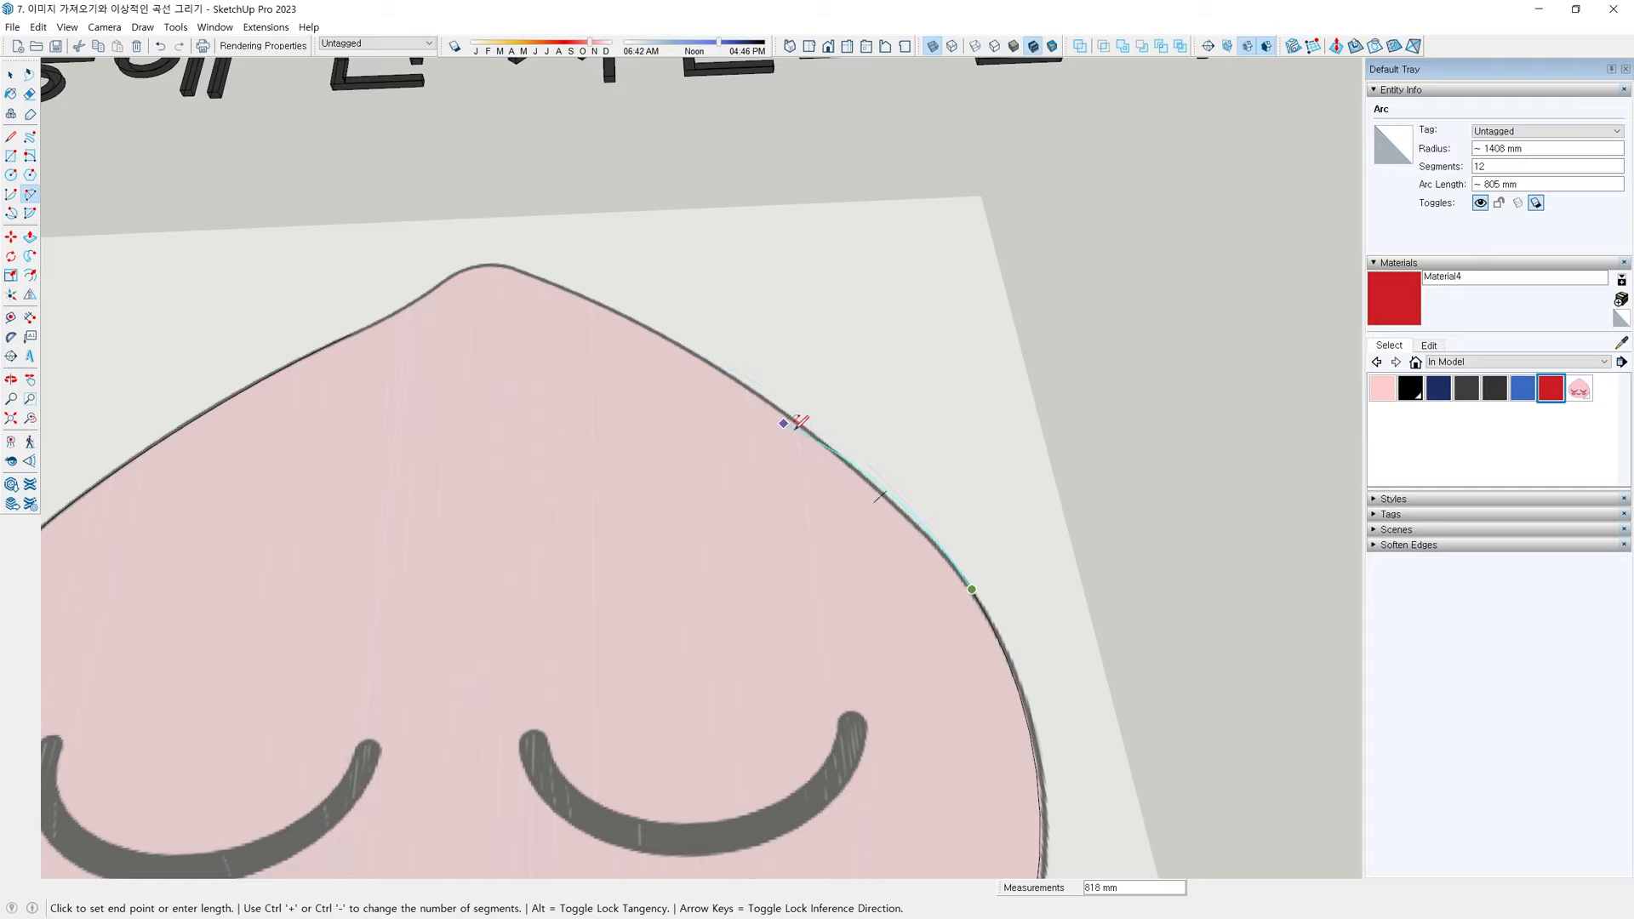
scroll(894, 494, up, 2)
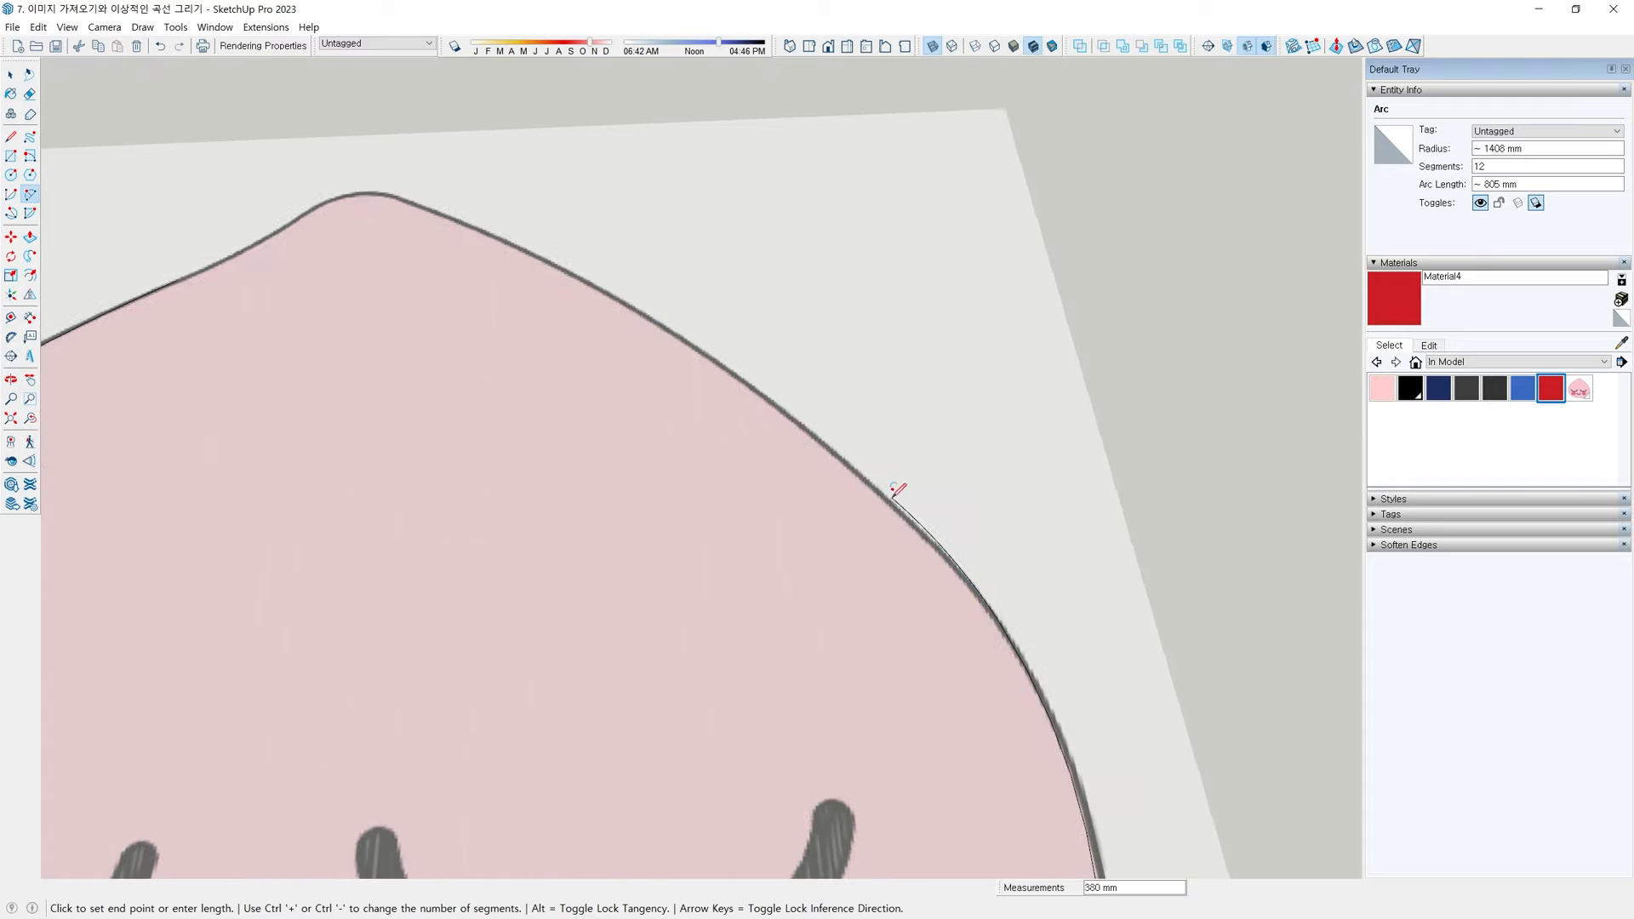
double_click(892, 498)
click(891, 497)
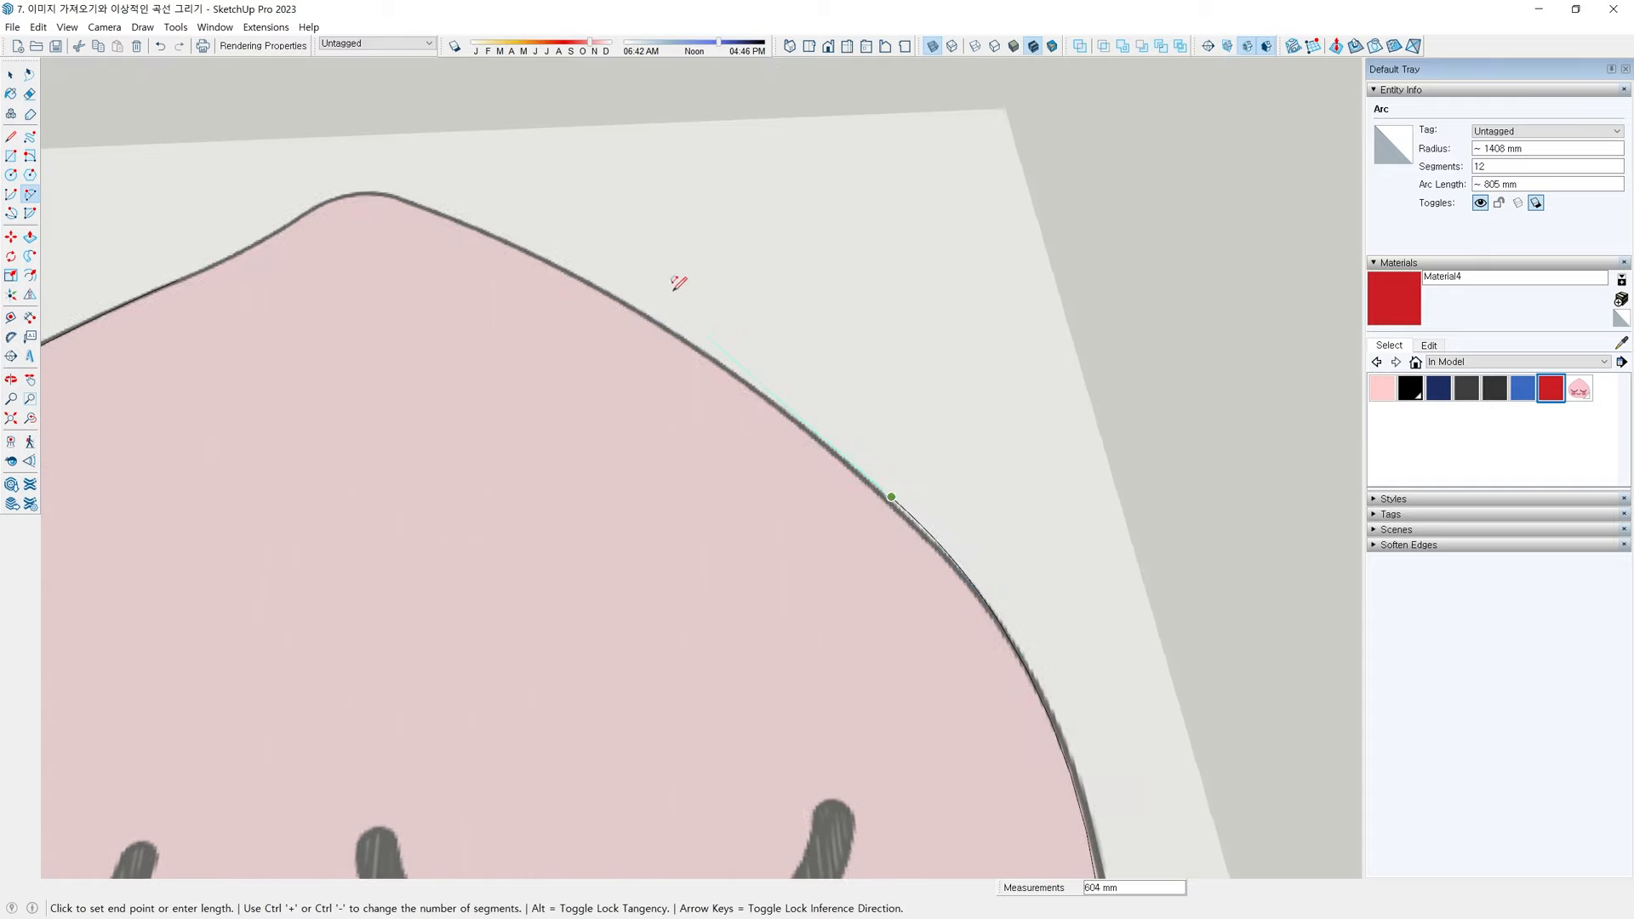
double_click(416, 203)
Draw a tangent 2 Point Arc about 307 mm long over the peach's rounded tip
scroll(443, 229, down, 1)
shift+middle_drag(496, 292, 740, 357)
scroll(666, 274, up, 5)
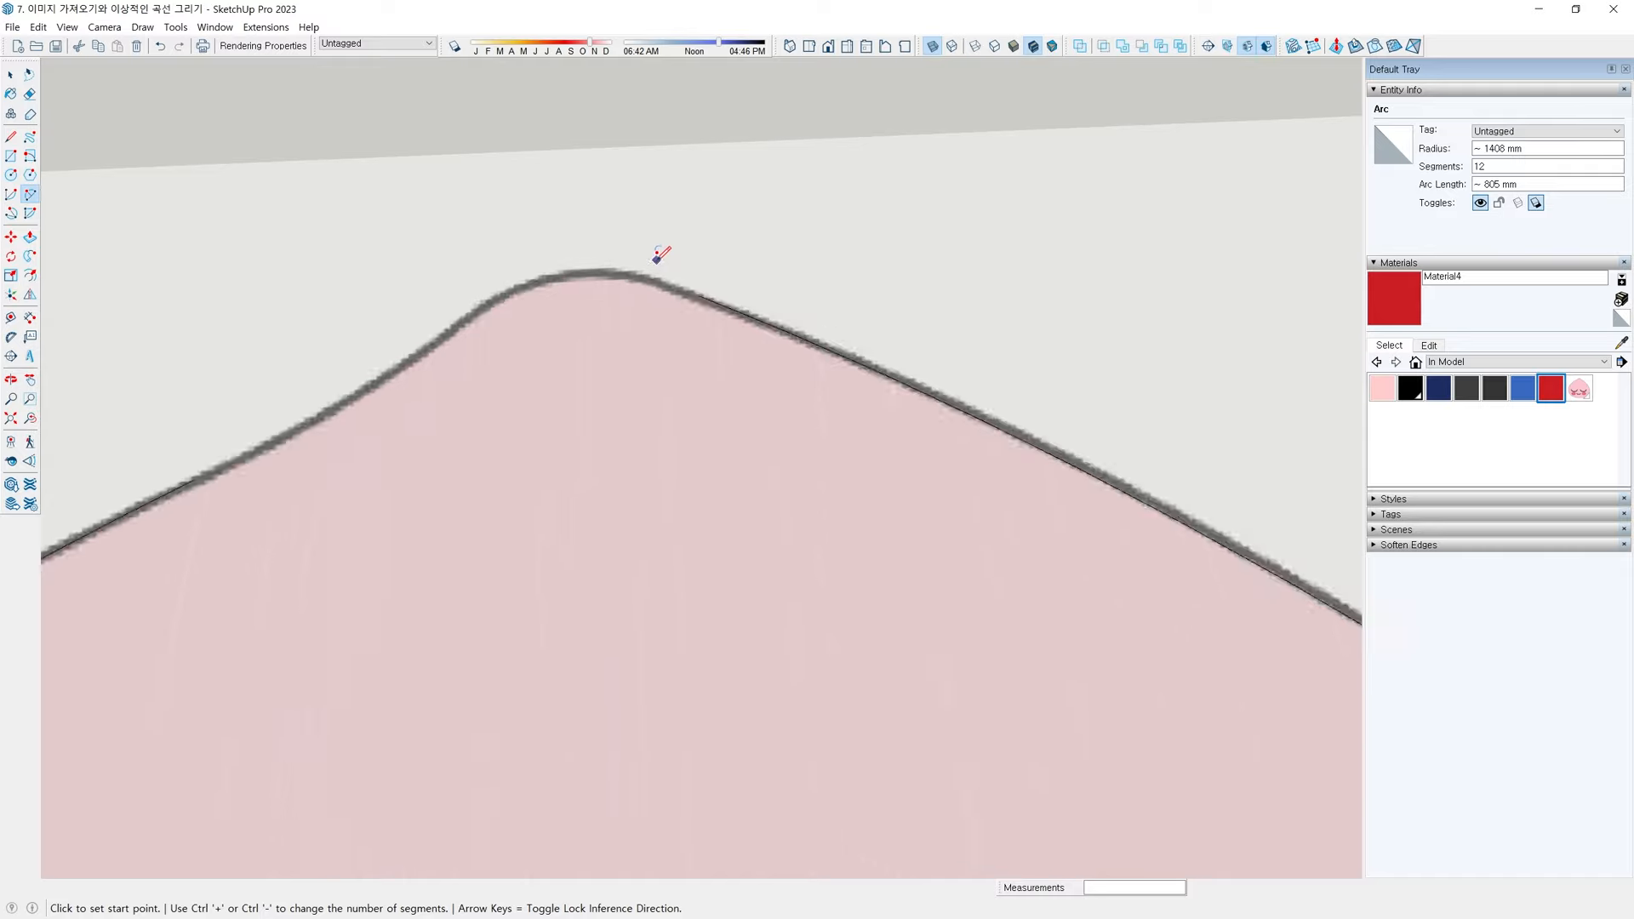
scroll(657, 261, up, 2)
click(716, 309)
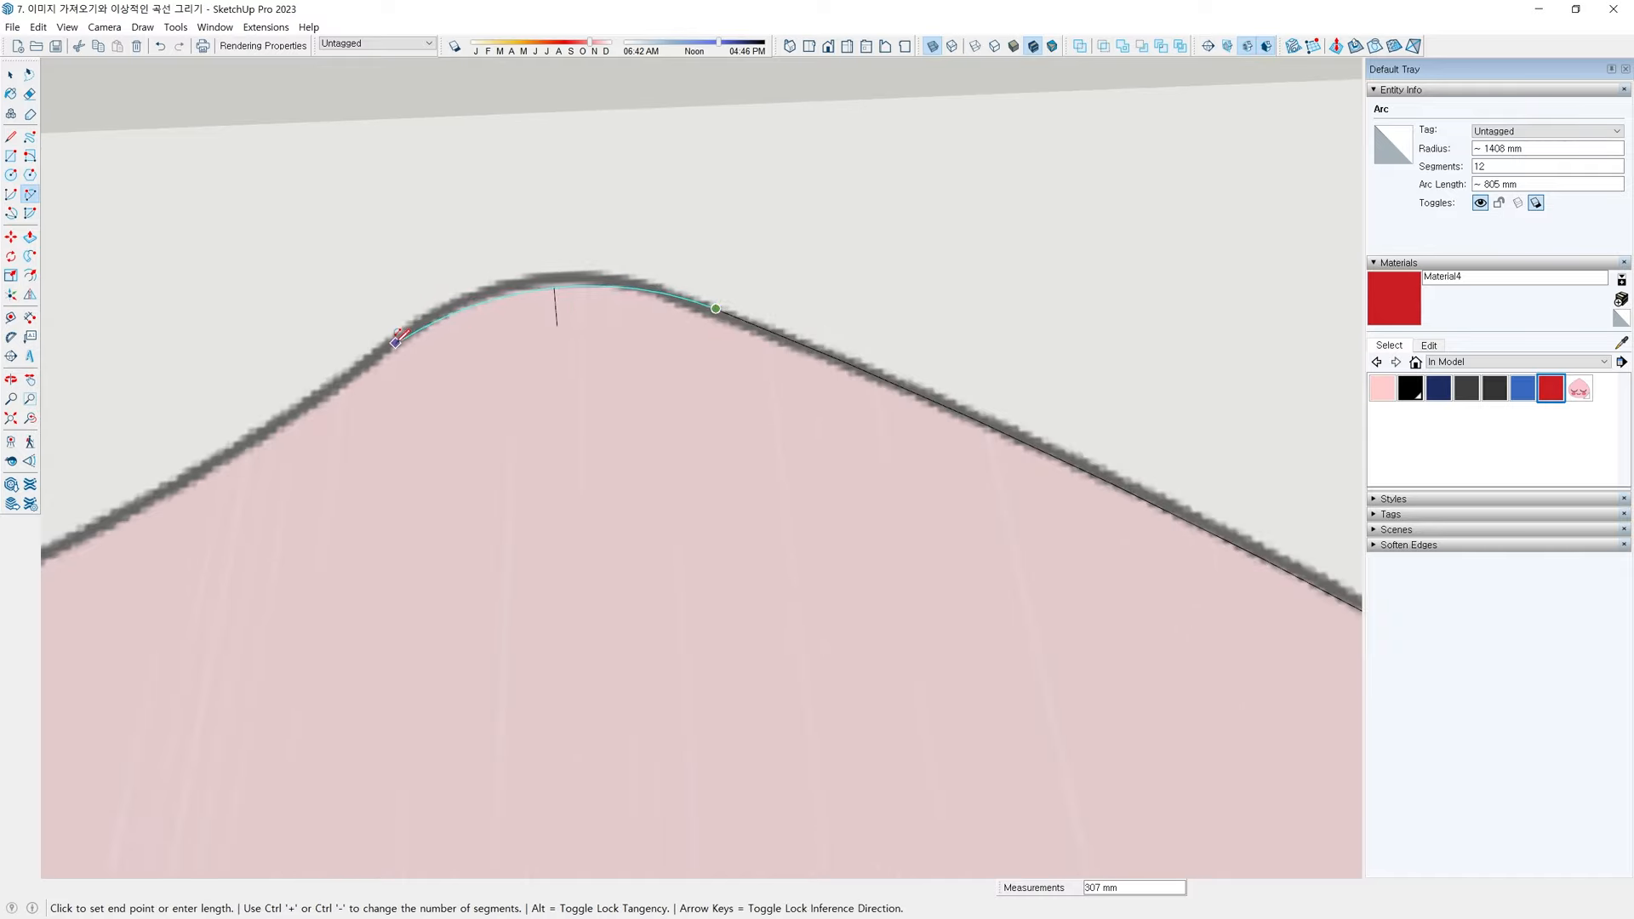
double_click(394, 347)
Close the outline with a 2 Point Arc from the tip arc's left end to the upper end of the first arc
scroll(374, 400, down, 2)
shift+middle_drag(364, 430, 682, 314)
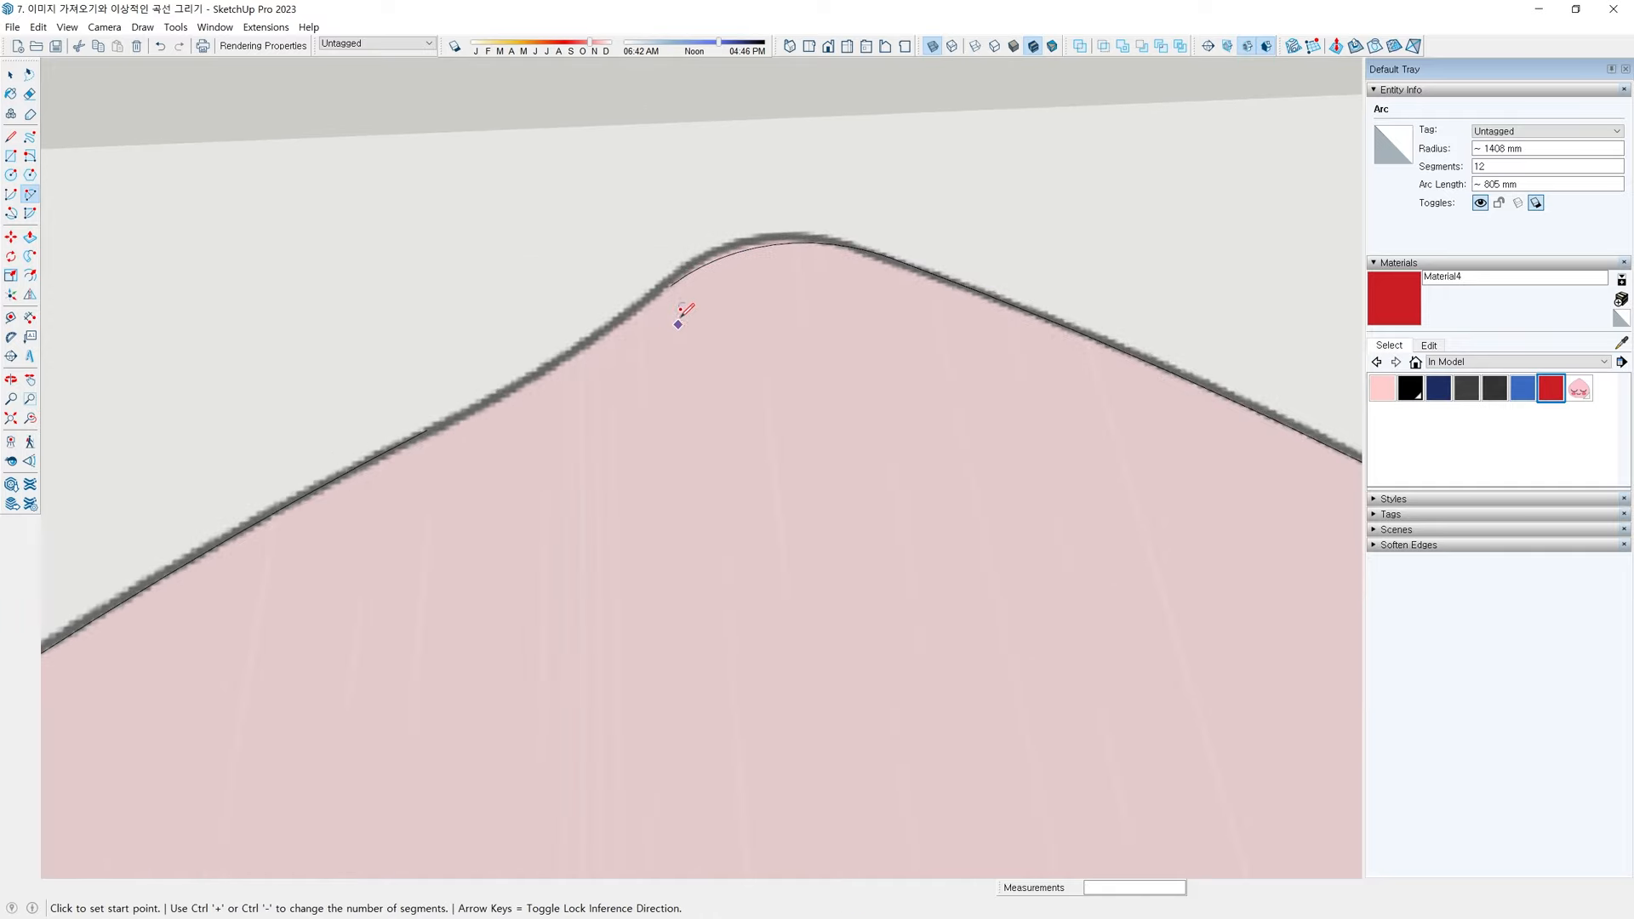
click(671, 285)
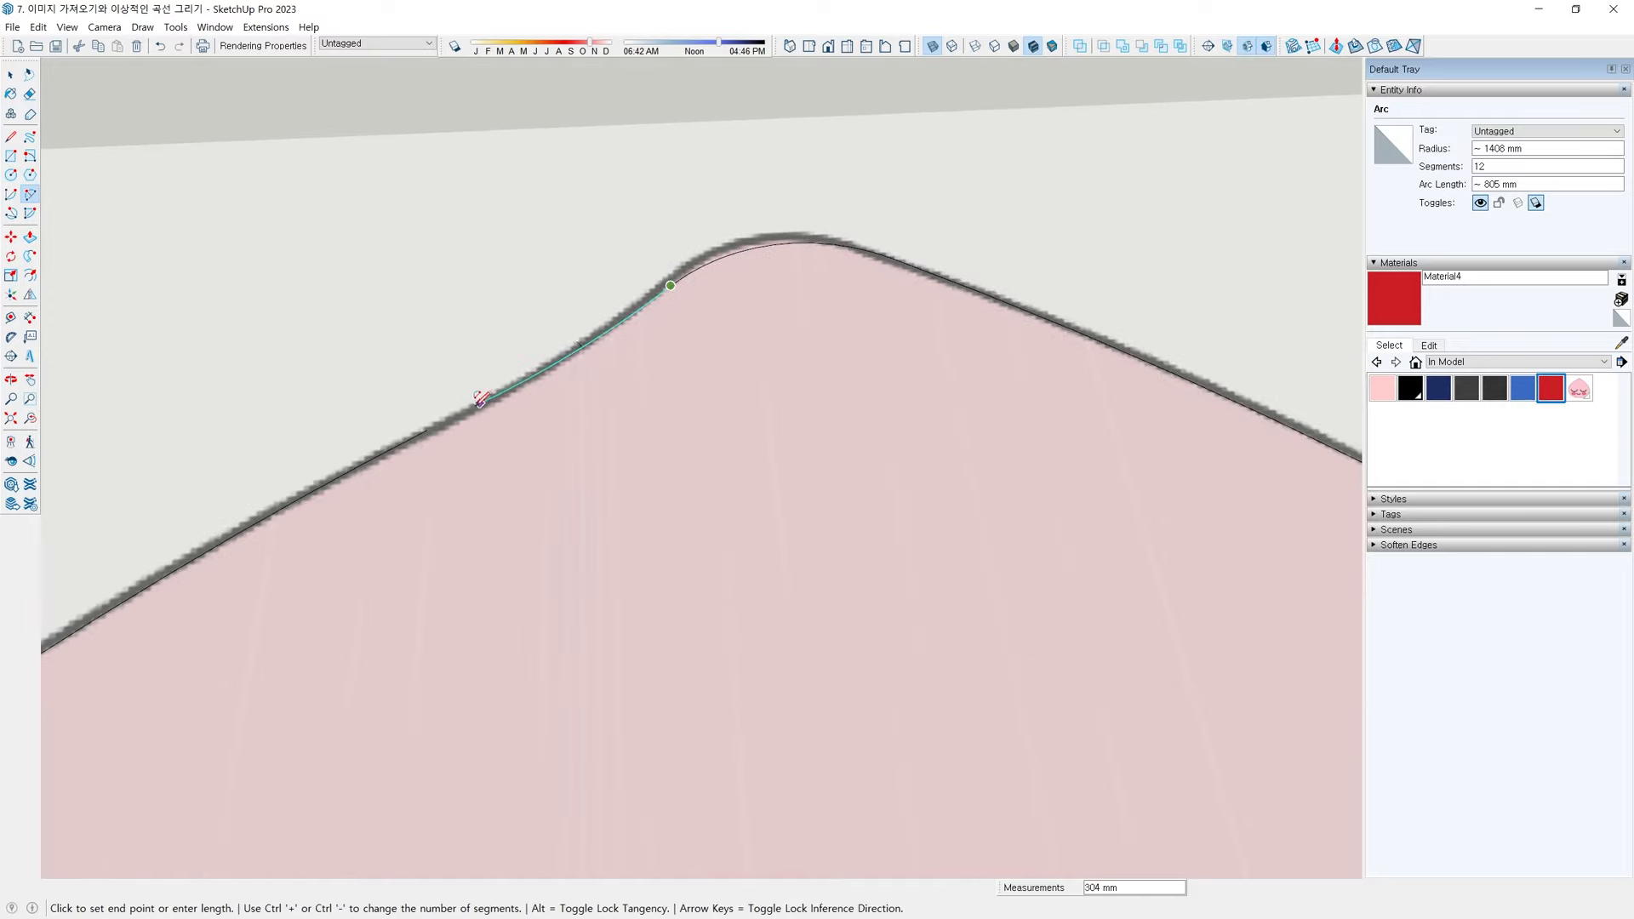
click(427, 430)
scroll(578, 458, down, 6)
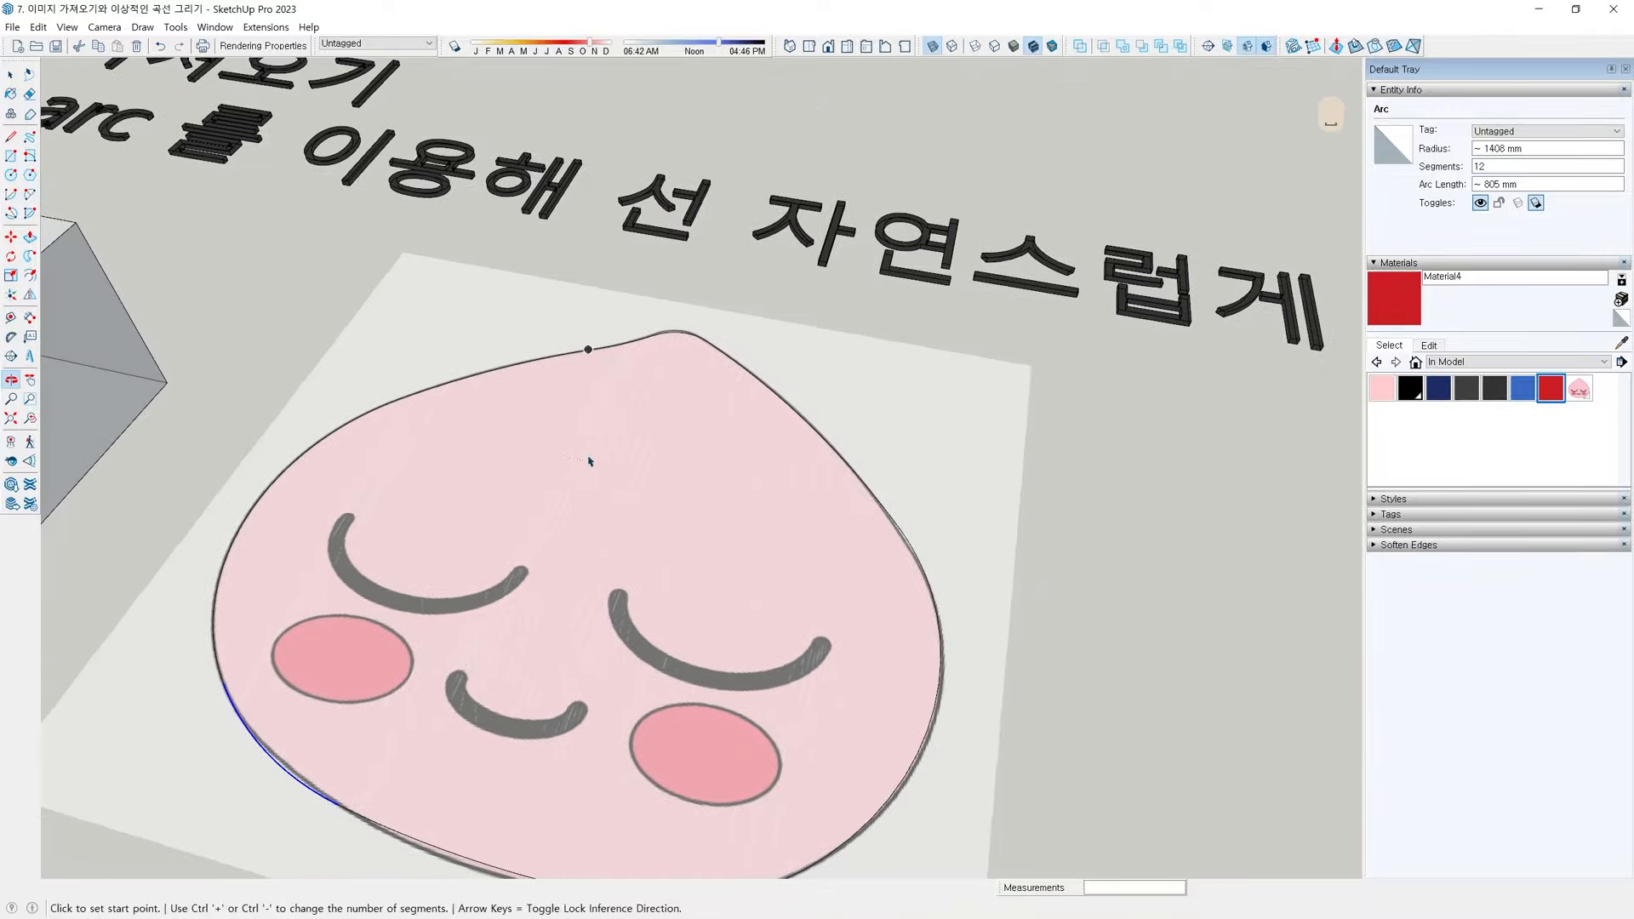
Select the face enclosed by the traced peach outline and turn off X-ray display
middle_drag(589, 460, 638, 471)
click(652, 474)
key(x)
mouse_move(678, 558)
middle_down()
mouse_move(620, 345)
mouse_move(671, 569)
middle_up()
middle_drag(288, 622, 308, 585)
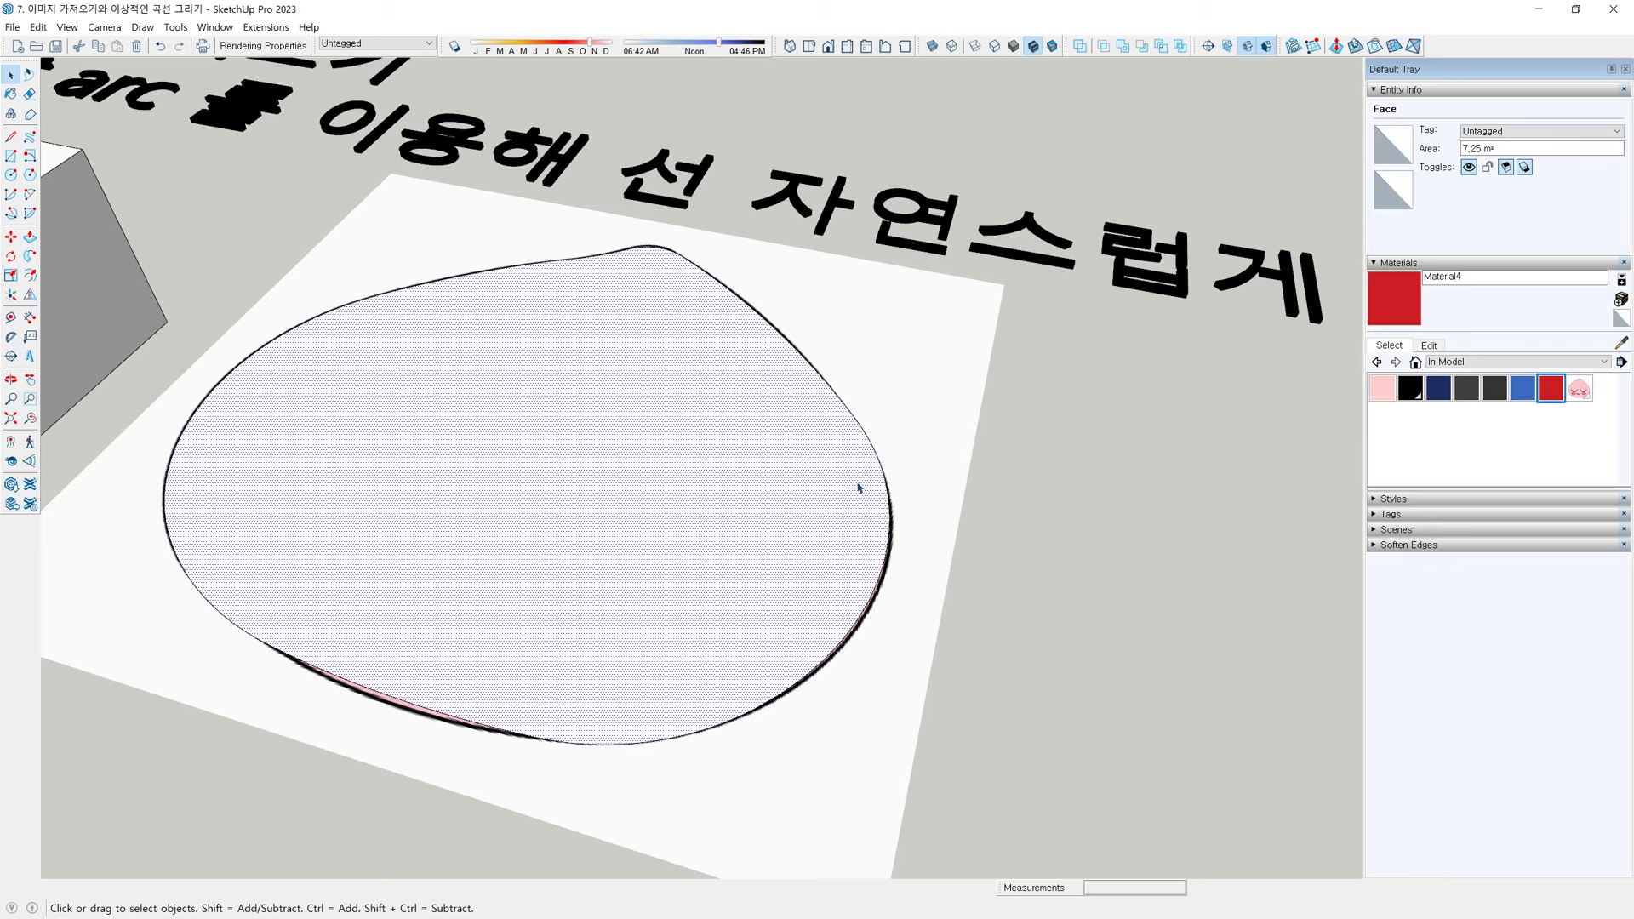
middle_drag(296, 628, 719, 601)
scroll(655, 684, down, 2)
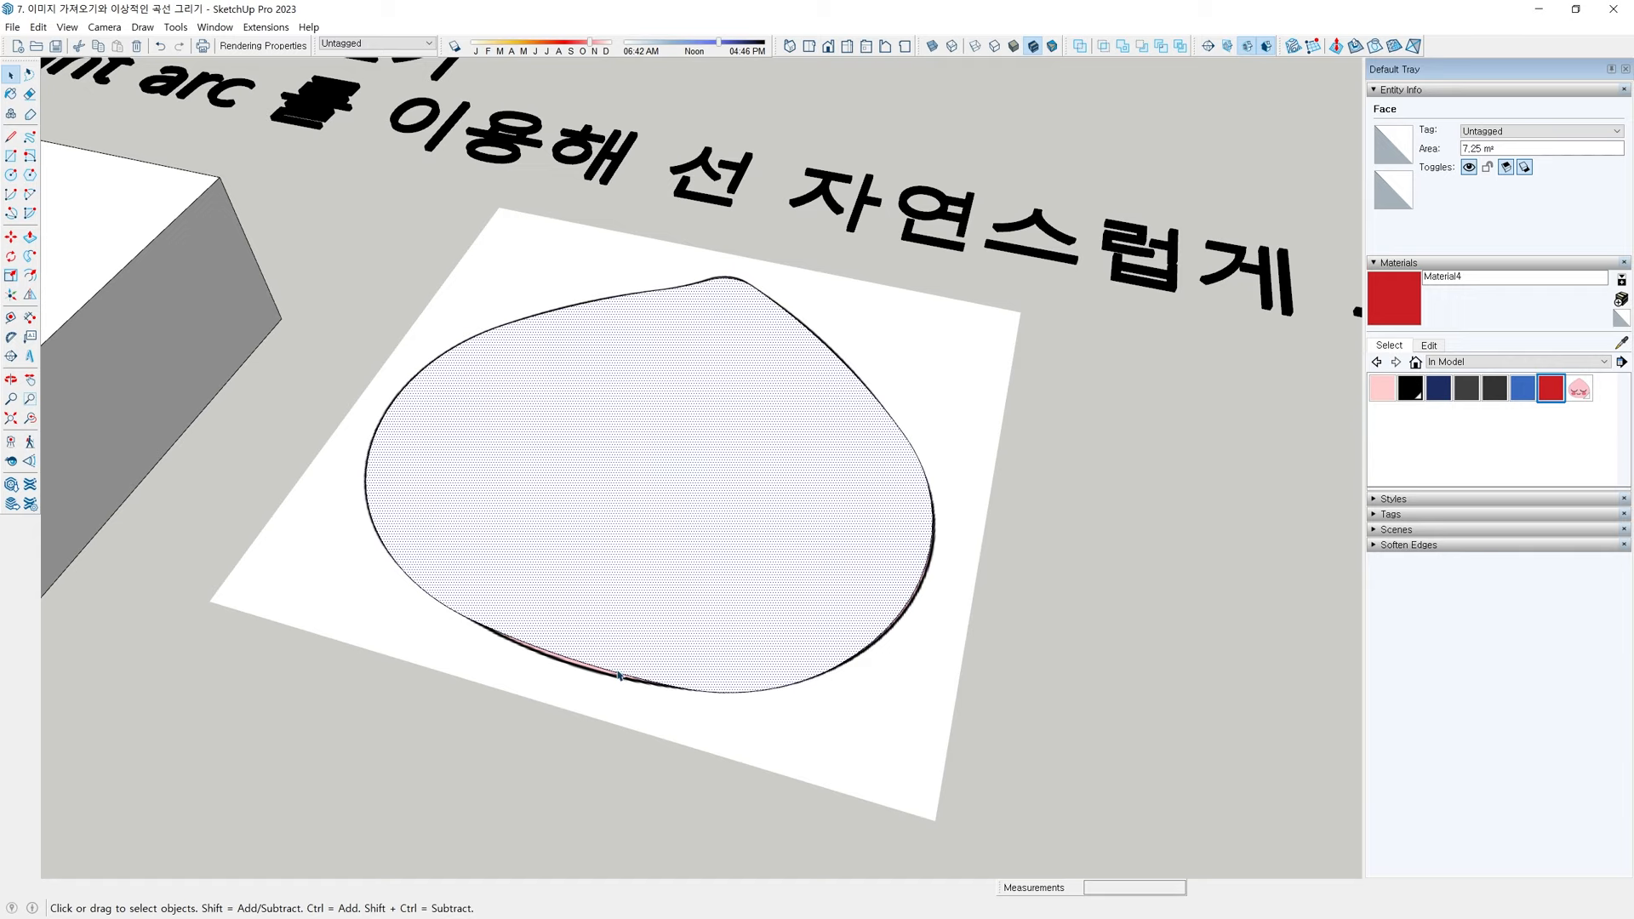
middle_drag(663, 638, 684, 455)
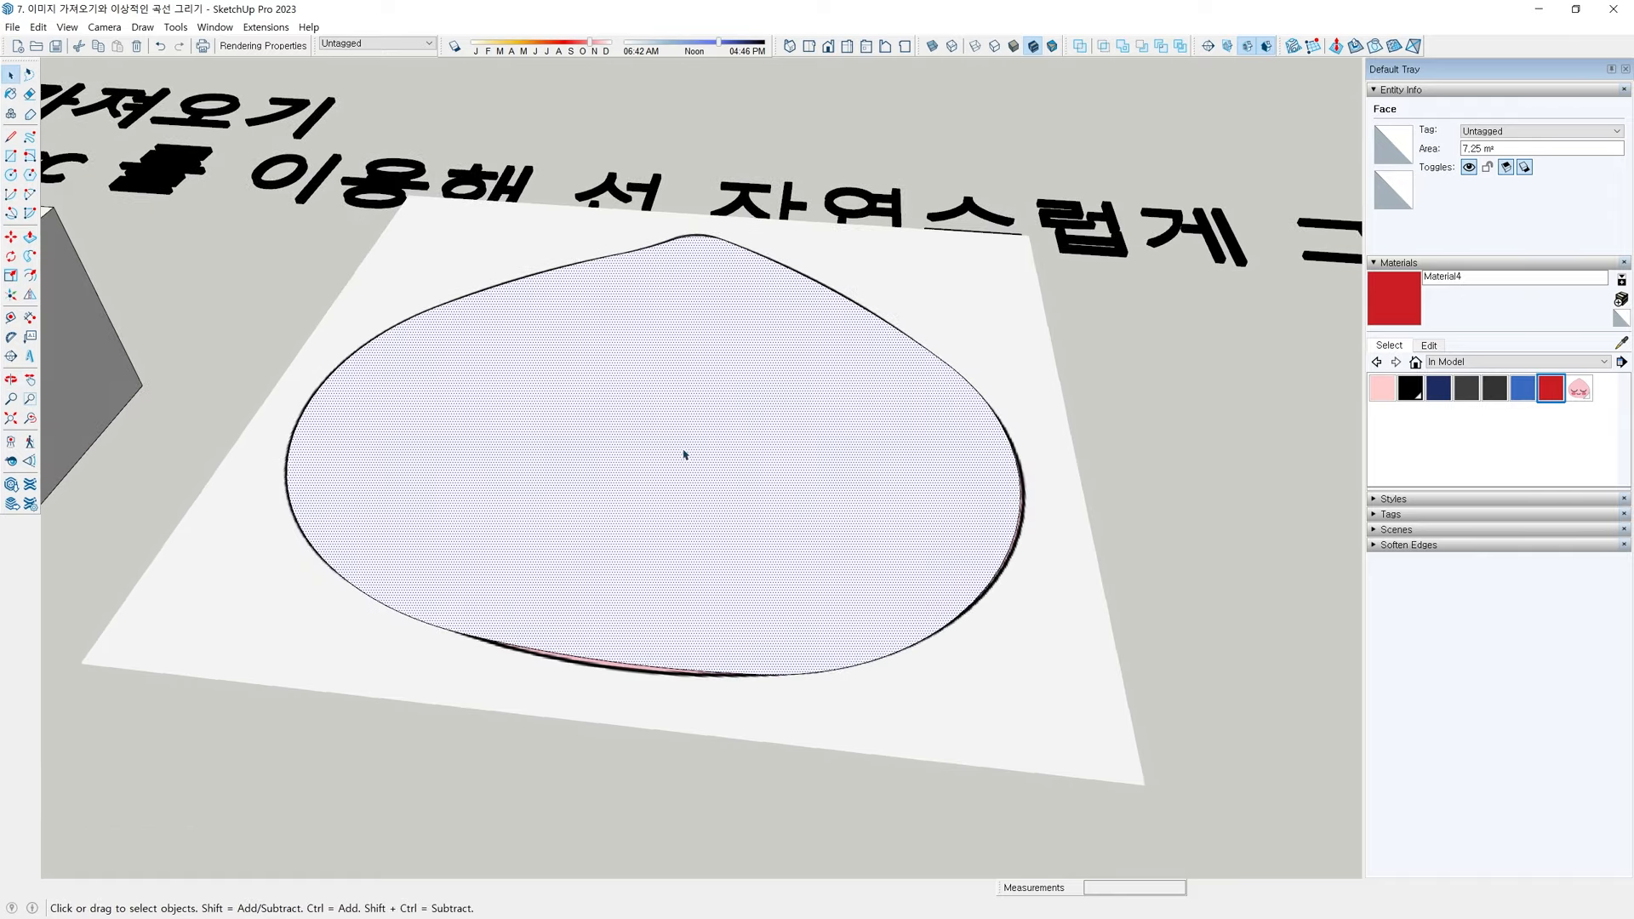
Extrude the peach face downward with Push/Pull to give it thickness
key(p)
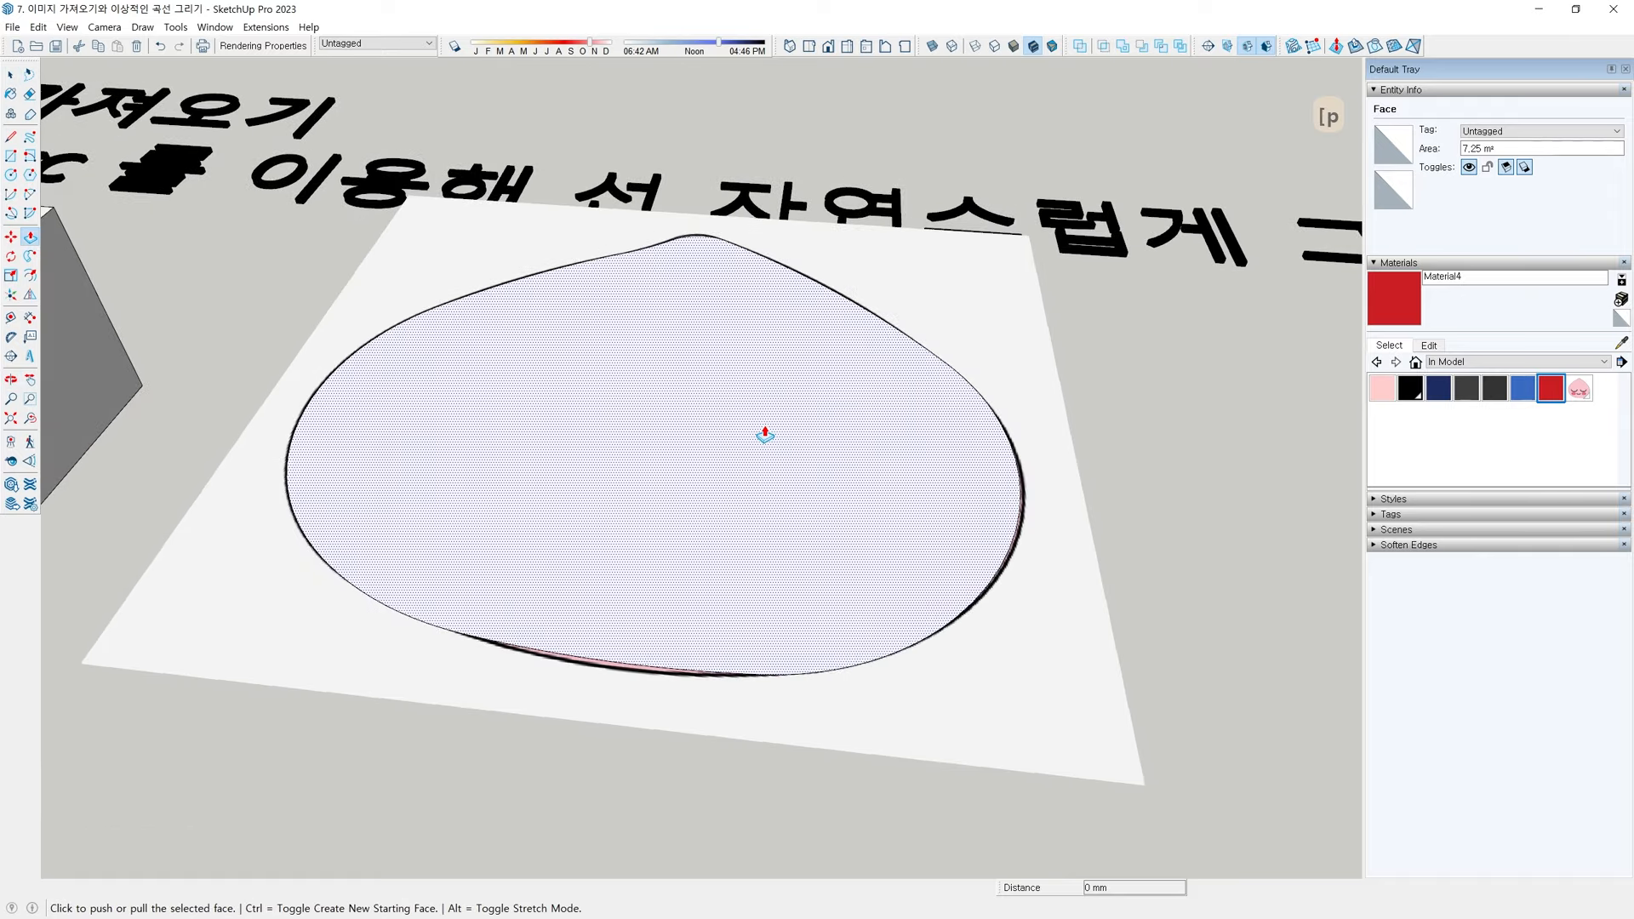
click(765, 435)
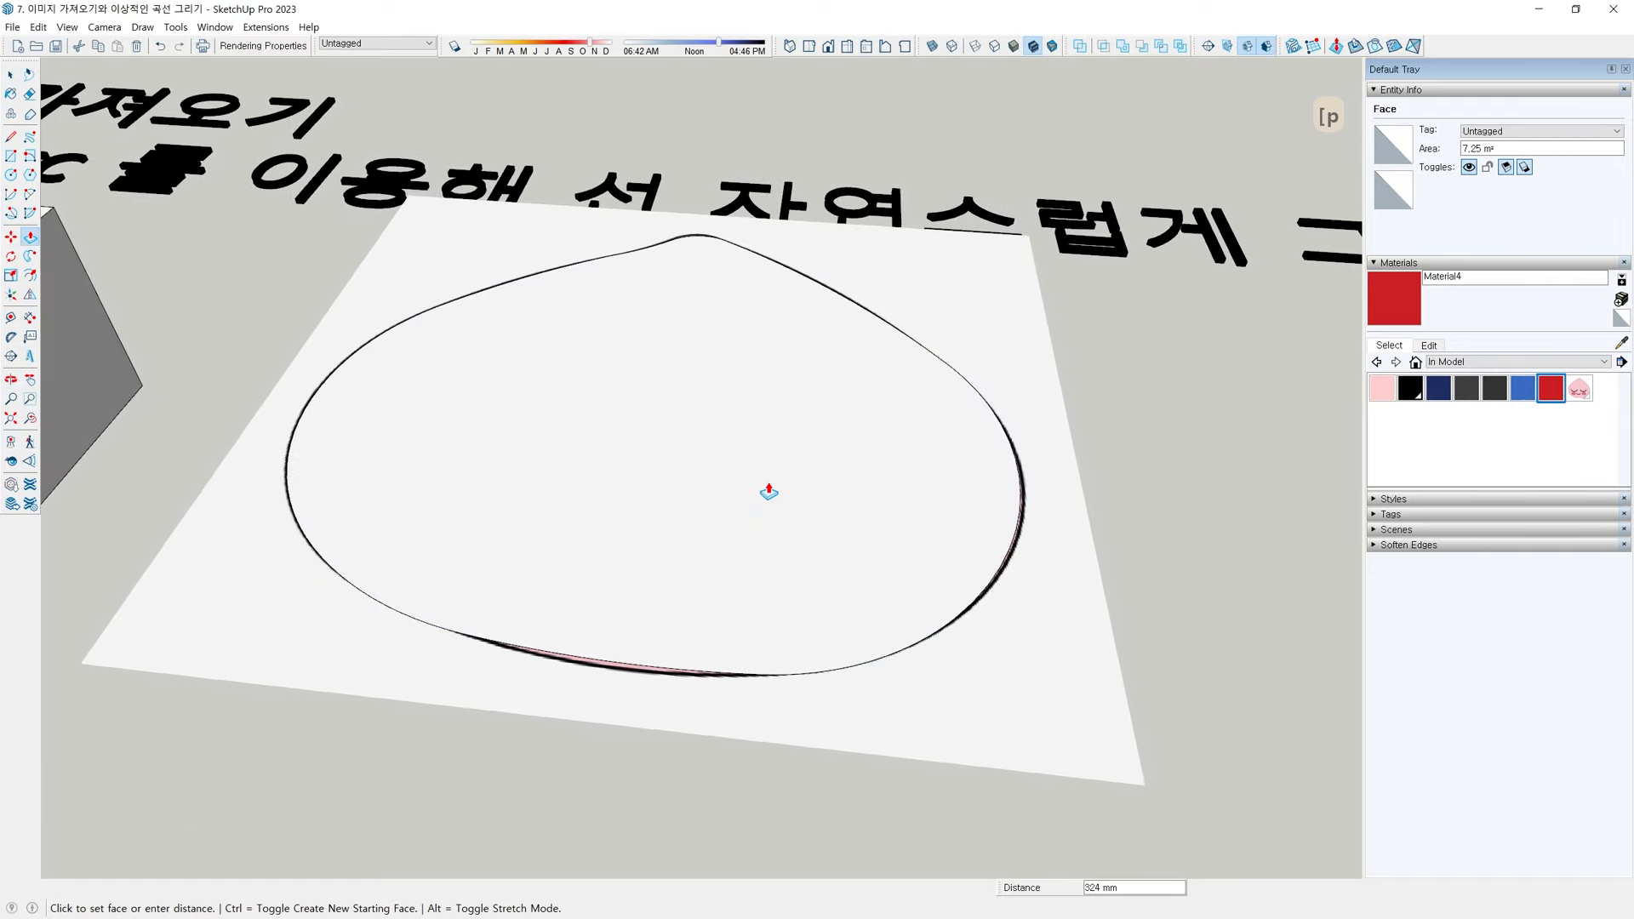
middle_drag(769, 492, 810, 238)
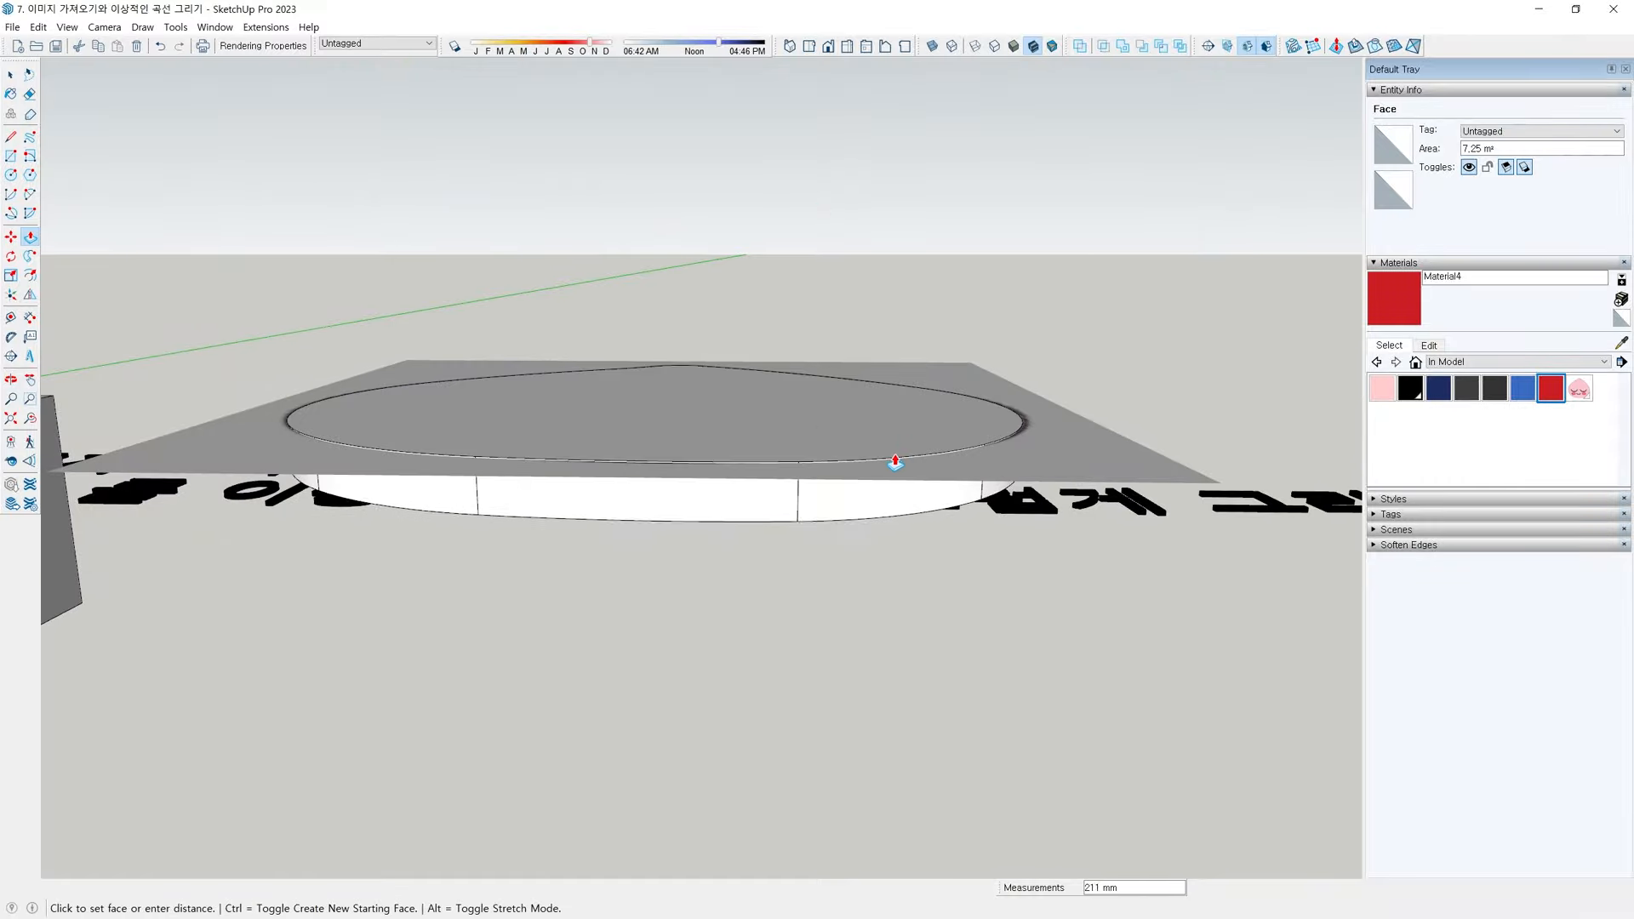
middle_drag(887, 445, 877, 530)
Select the whole extruded peach and paint it with the pink Color A01 material
key(space)
double_click(791, 522)
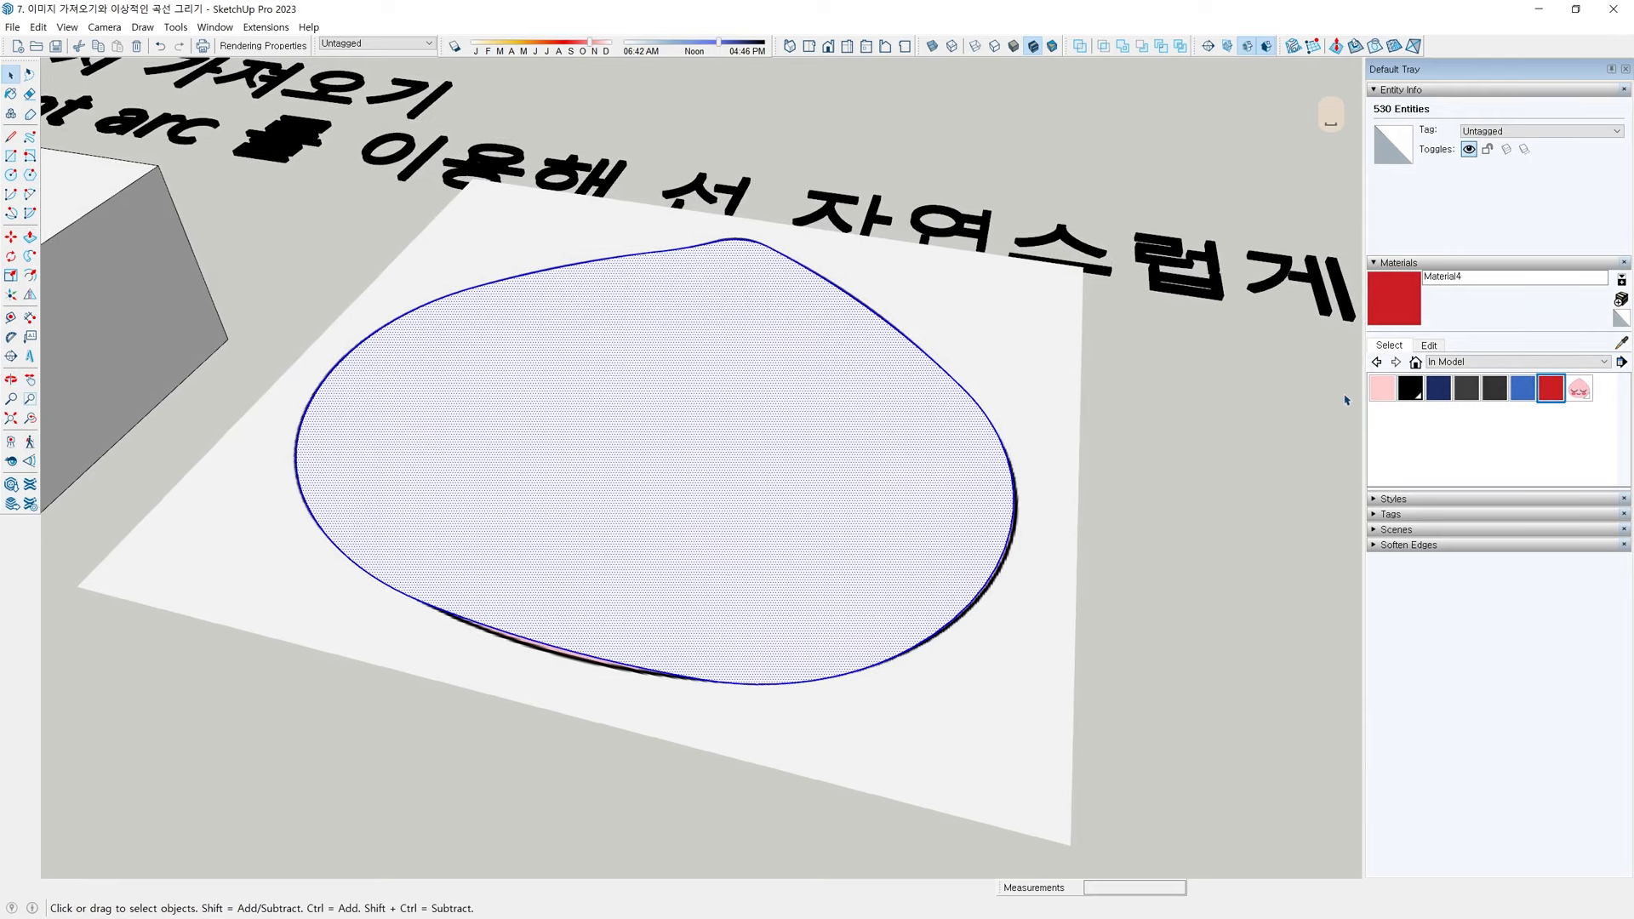
click(1380, 390)
click(776, 435)
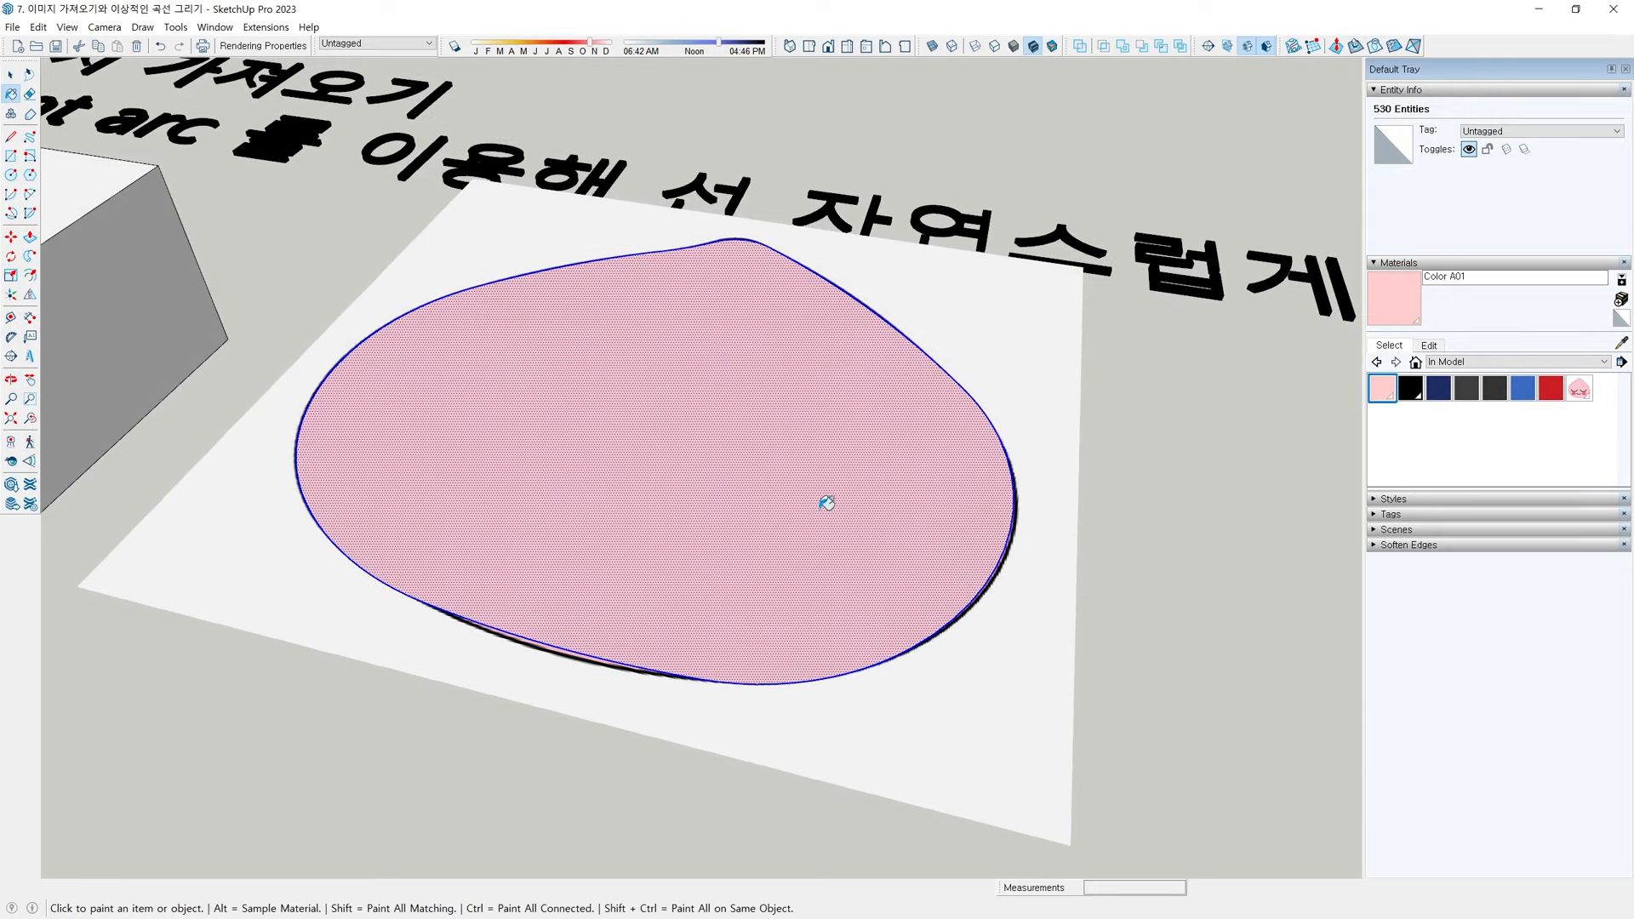
mouse_move(832, 503)
middle_down()
mouse_move(719, 306)
mouse_move(528, 477)
mouse_move(948, 736)
middle_up()
key(space)
scroll(1064, 538, down, 3)
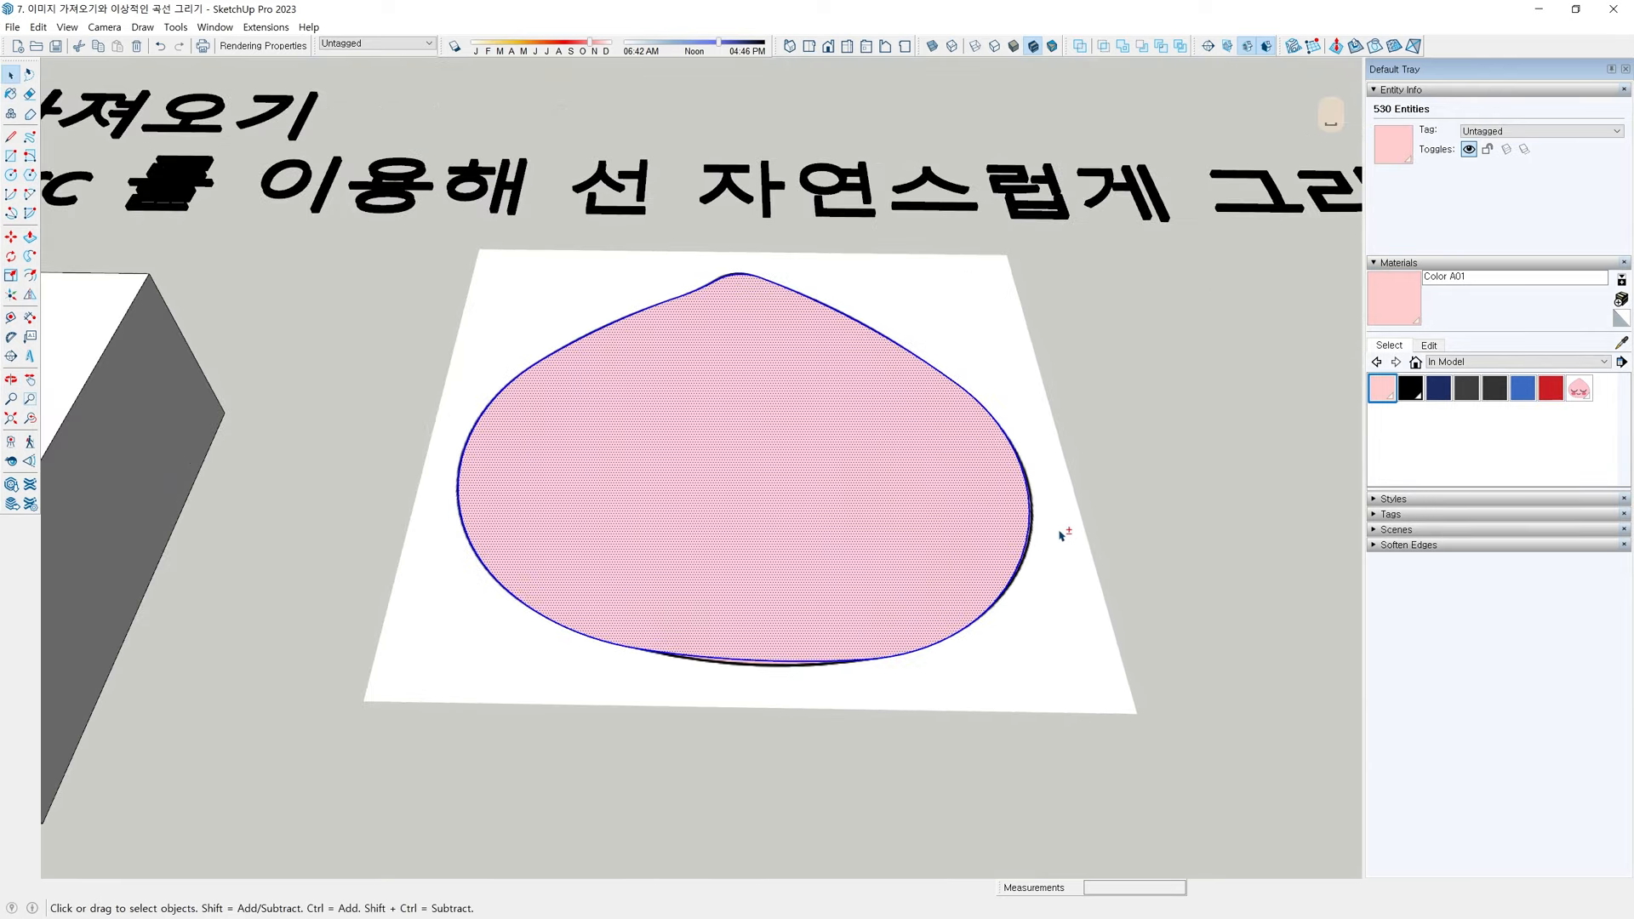
Turn X-ray display on to reveal the facial features of the picture, and make the extruded peach a group
middle_drag(1064, 537, 1031, 587)
click(1046, 569)
key(h)
key(shift+h)
key(x)
middle_drag(737, 368, 698, 413)
scroll(552, 462, up, 2)
scroll(483, 438, up, 2)
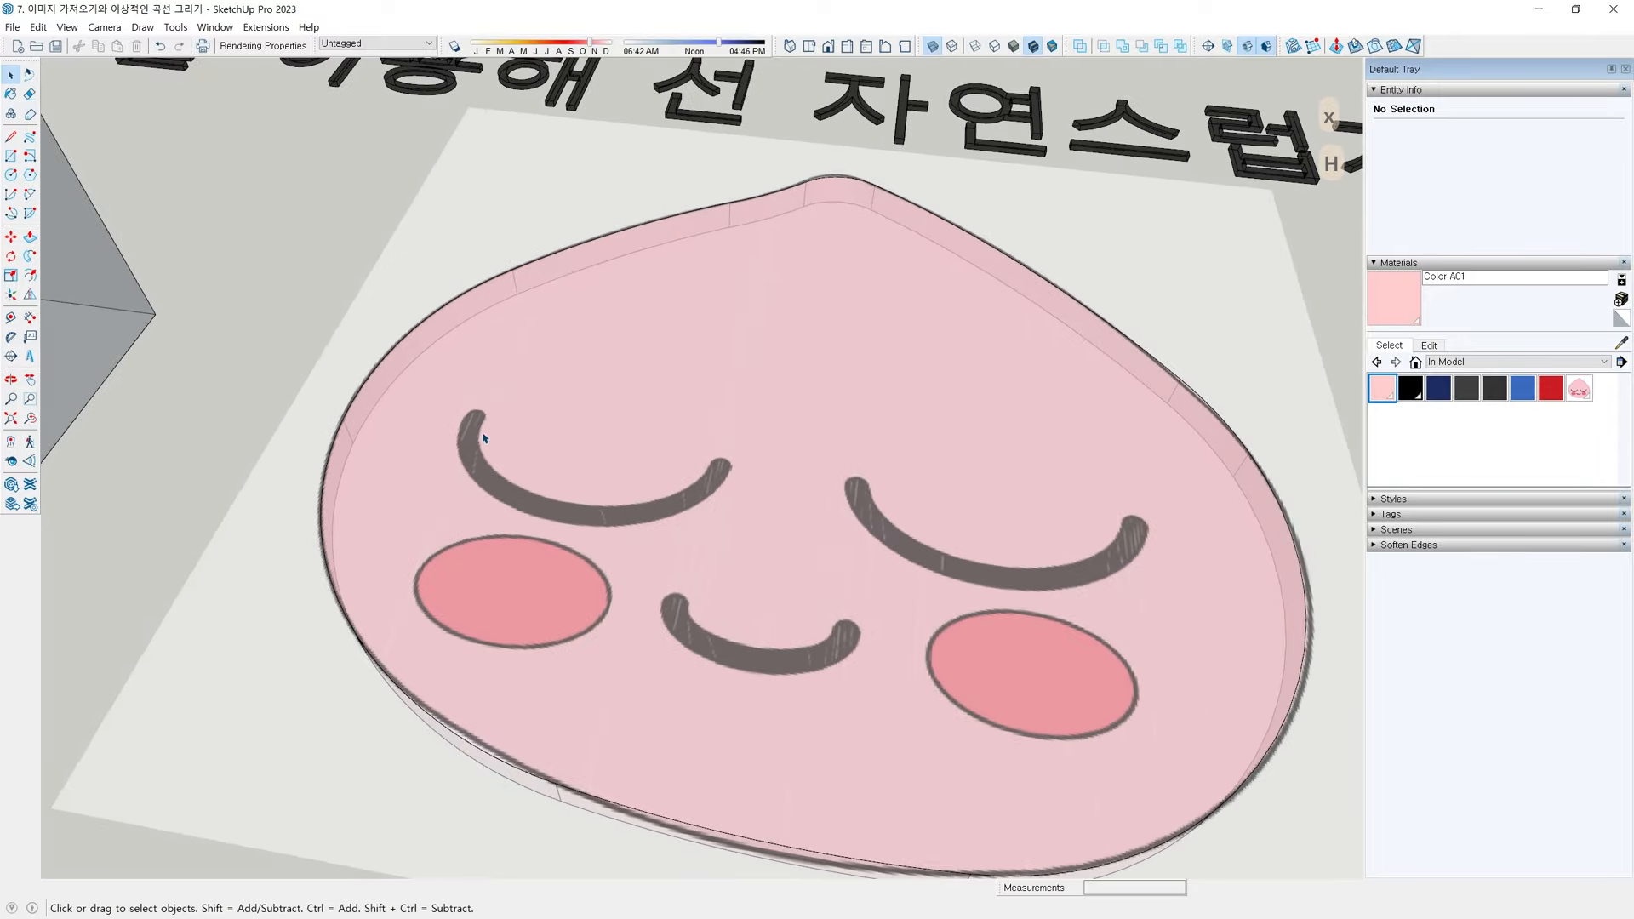
middle_drag(543, 630, 514, 509)
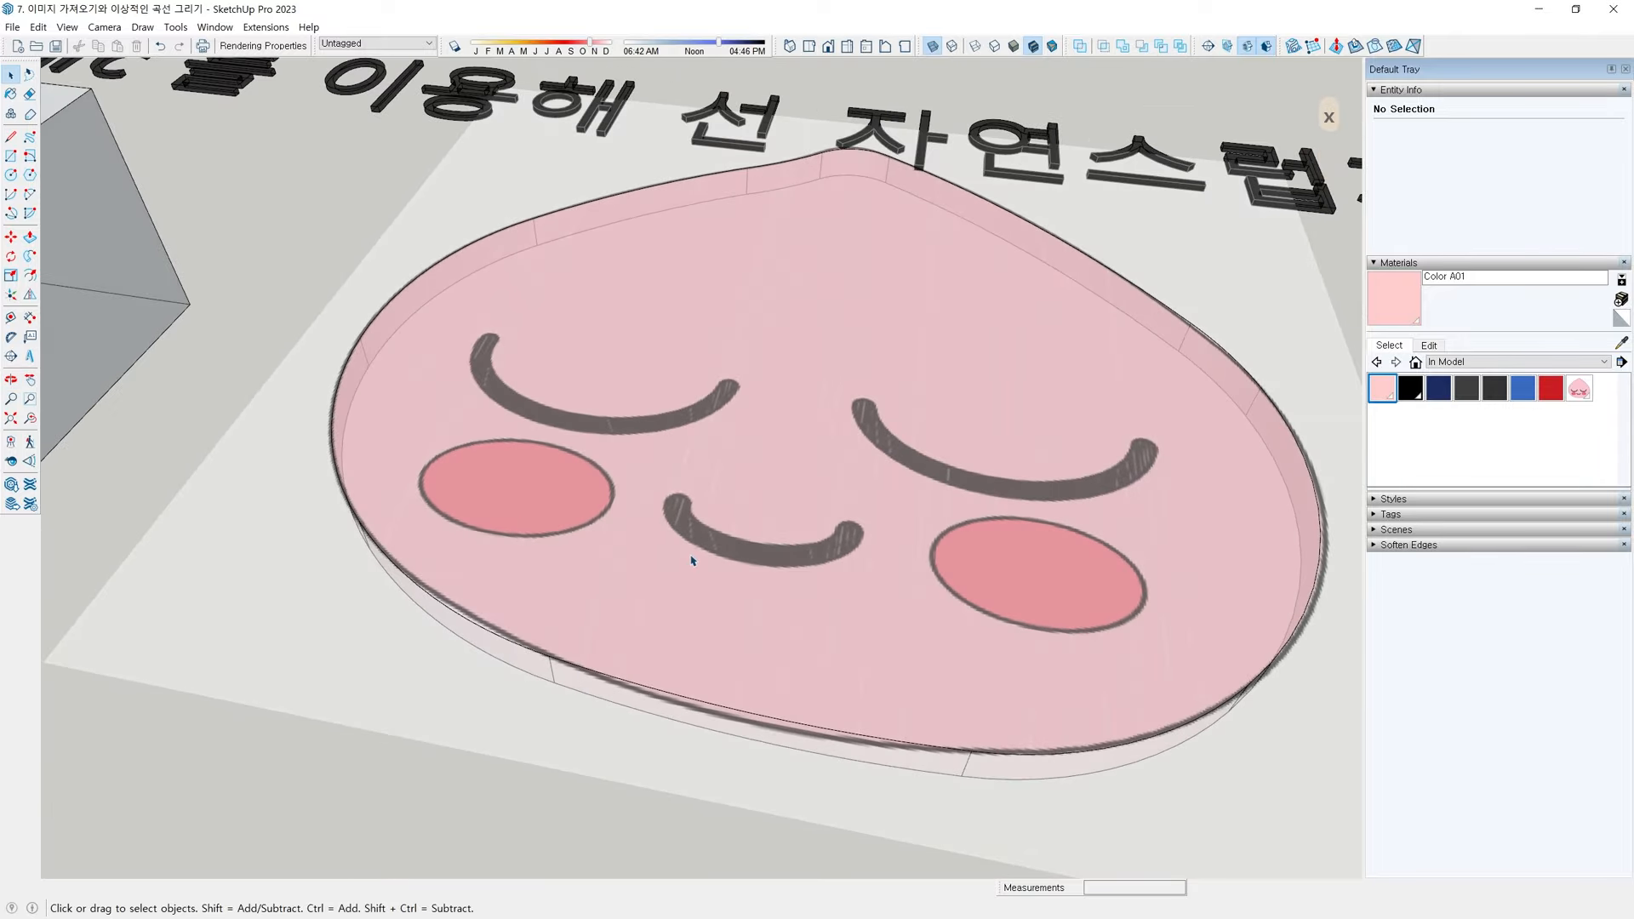
scroll(947, 576, down, 4)
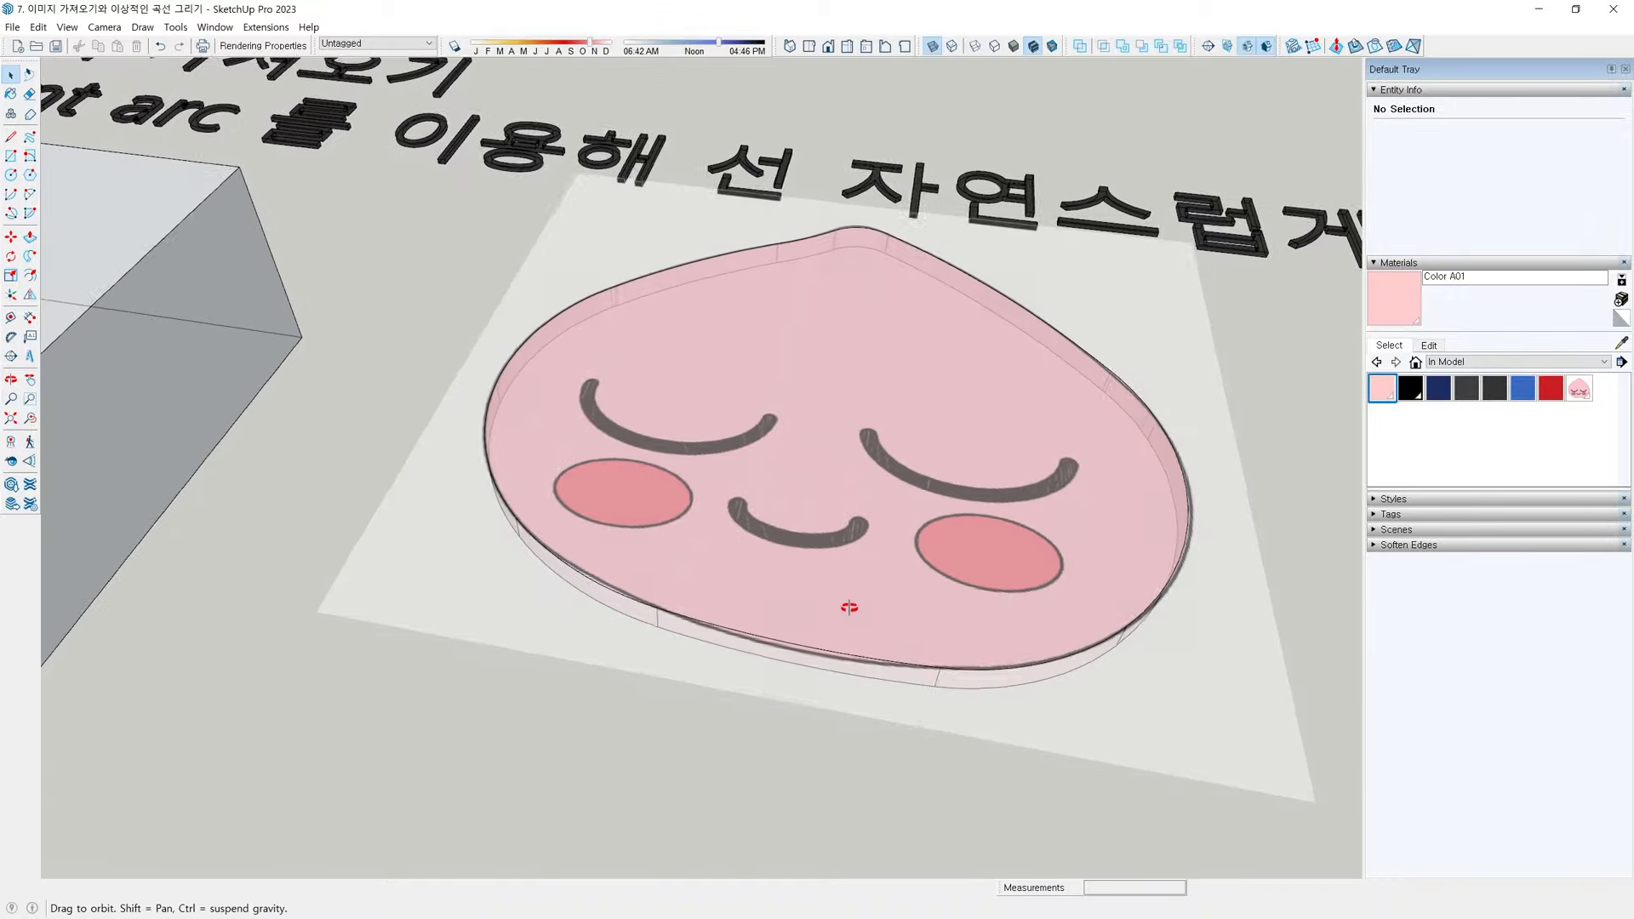
middle_drag(846, 605, 770, 354)
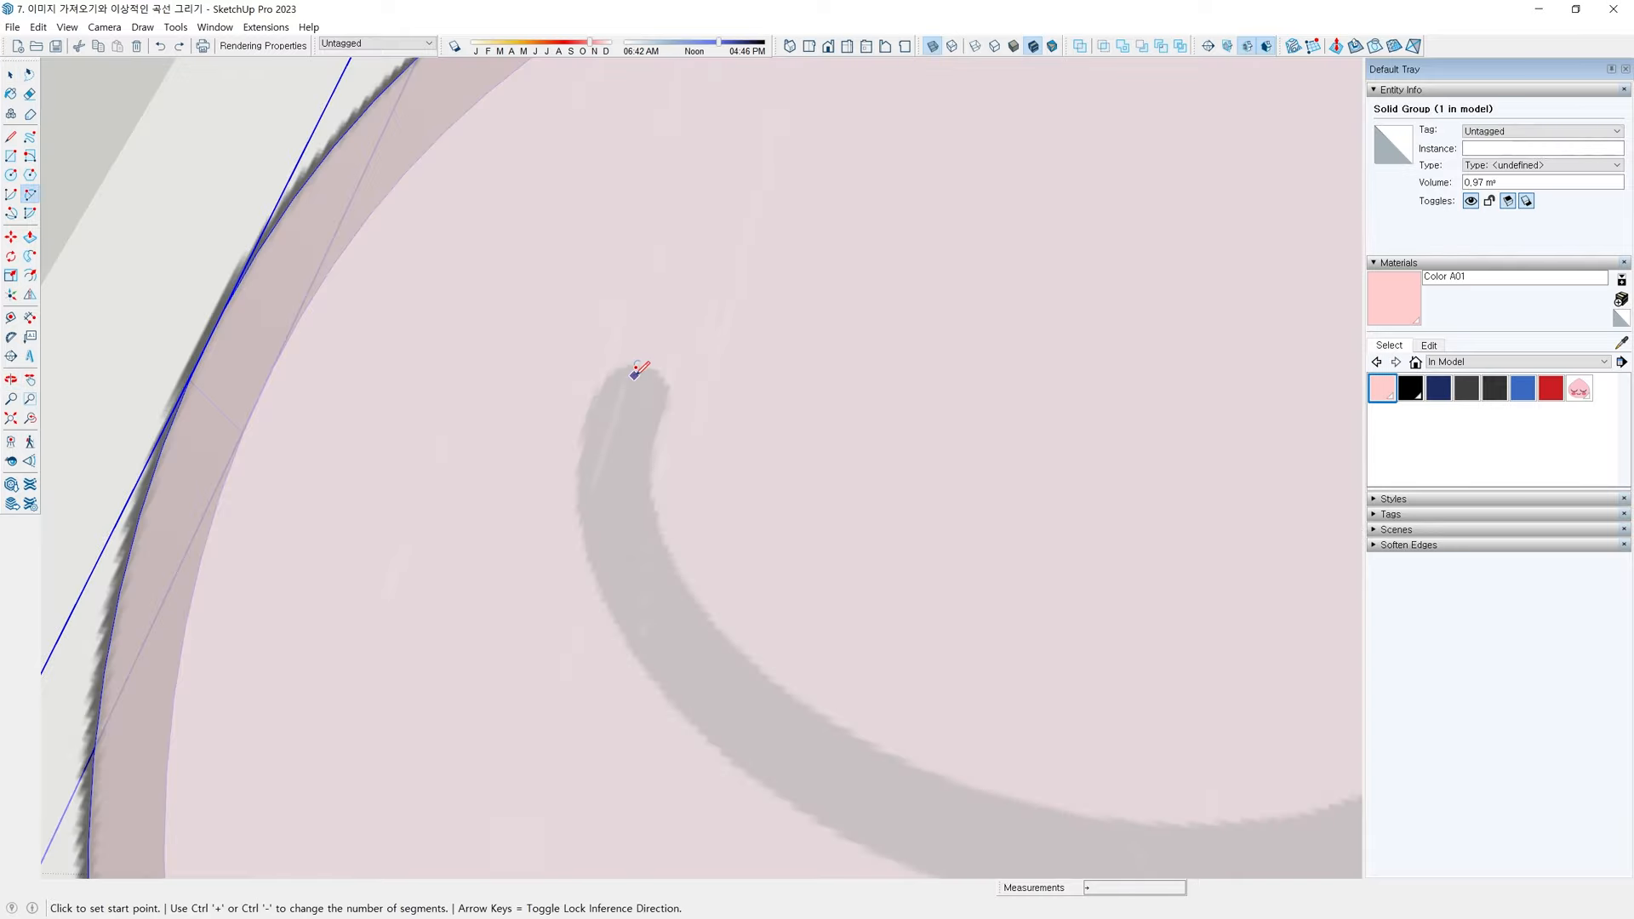
Draw a 2 Point Arc with a bulge of about 32 mm over the left eye's rounded upper-left end
scroll(634, 374, up, 3)
scroll(576, 330, down, 1)
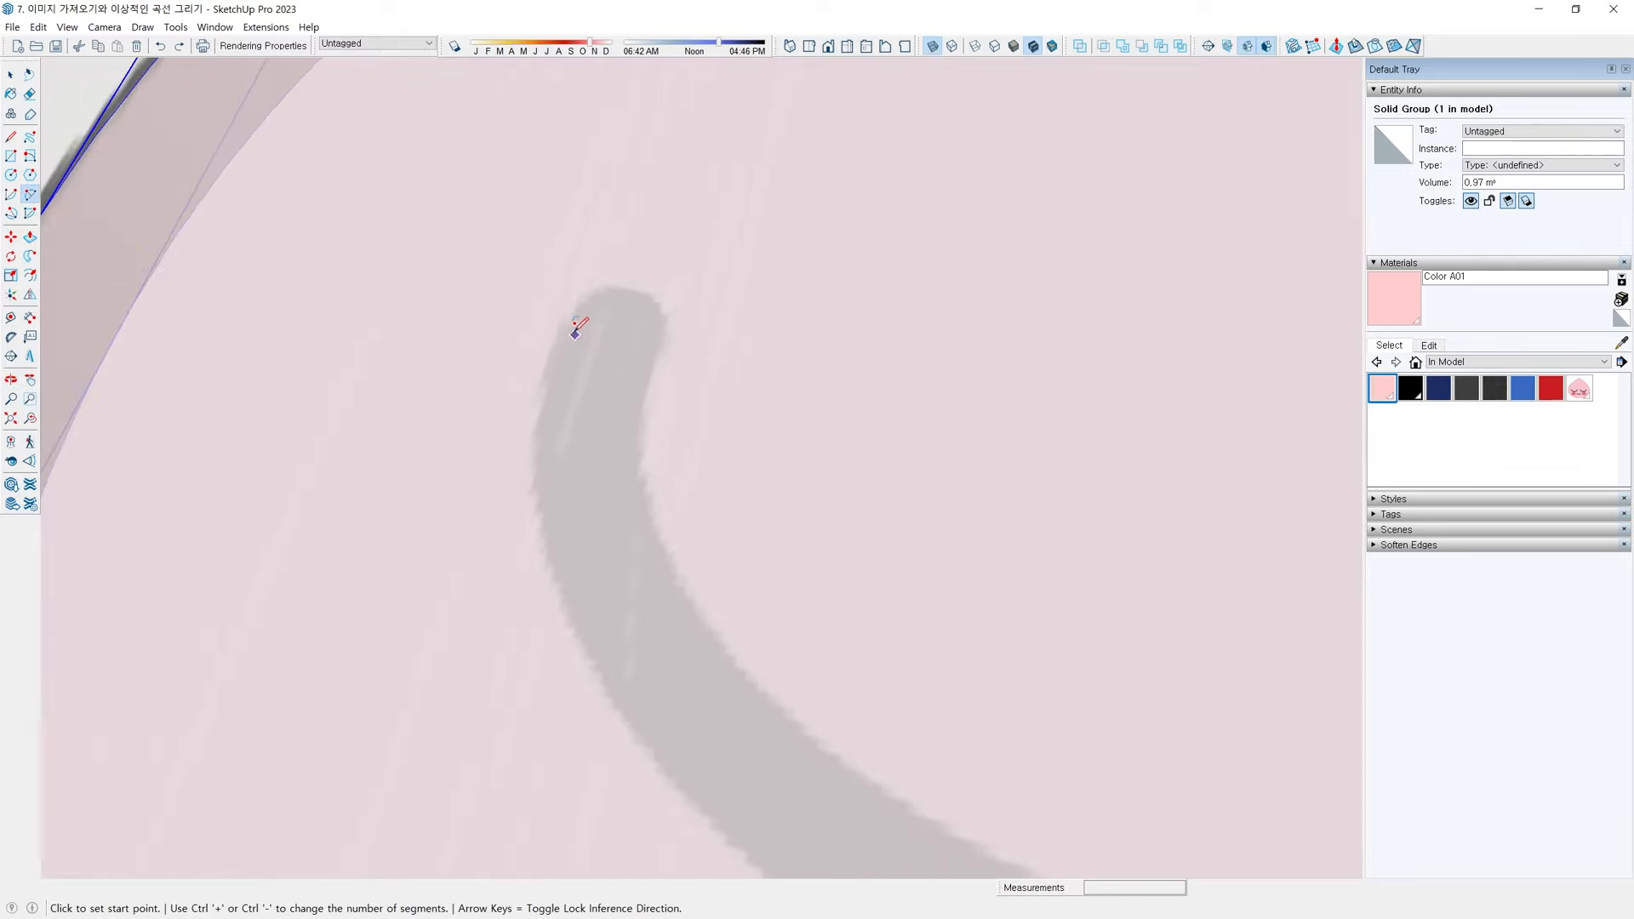
scroll(626, 316, up, 2)
click(673, 350)
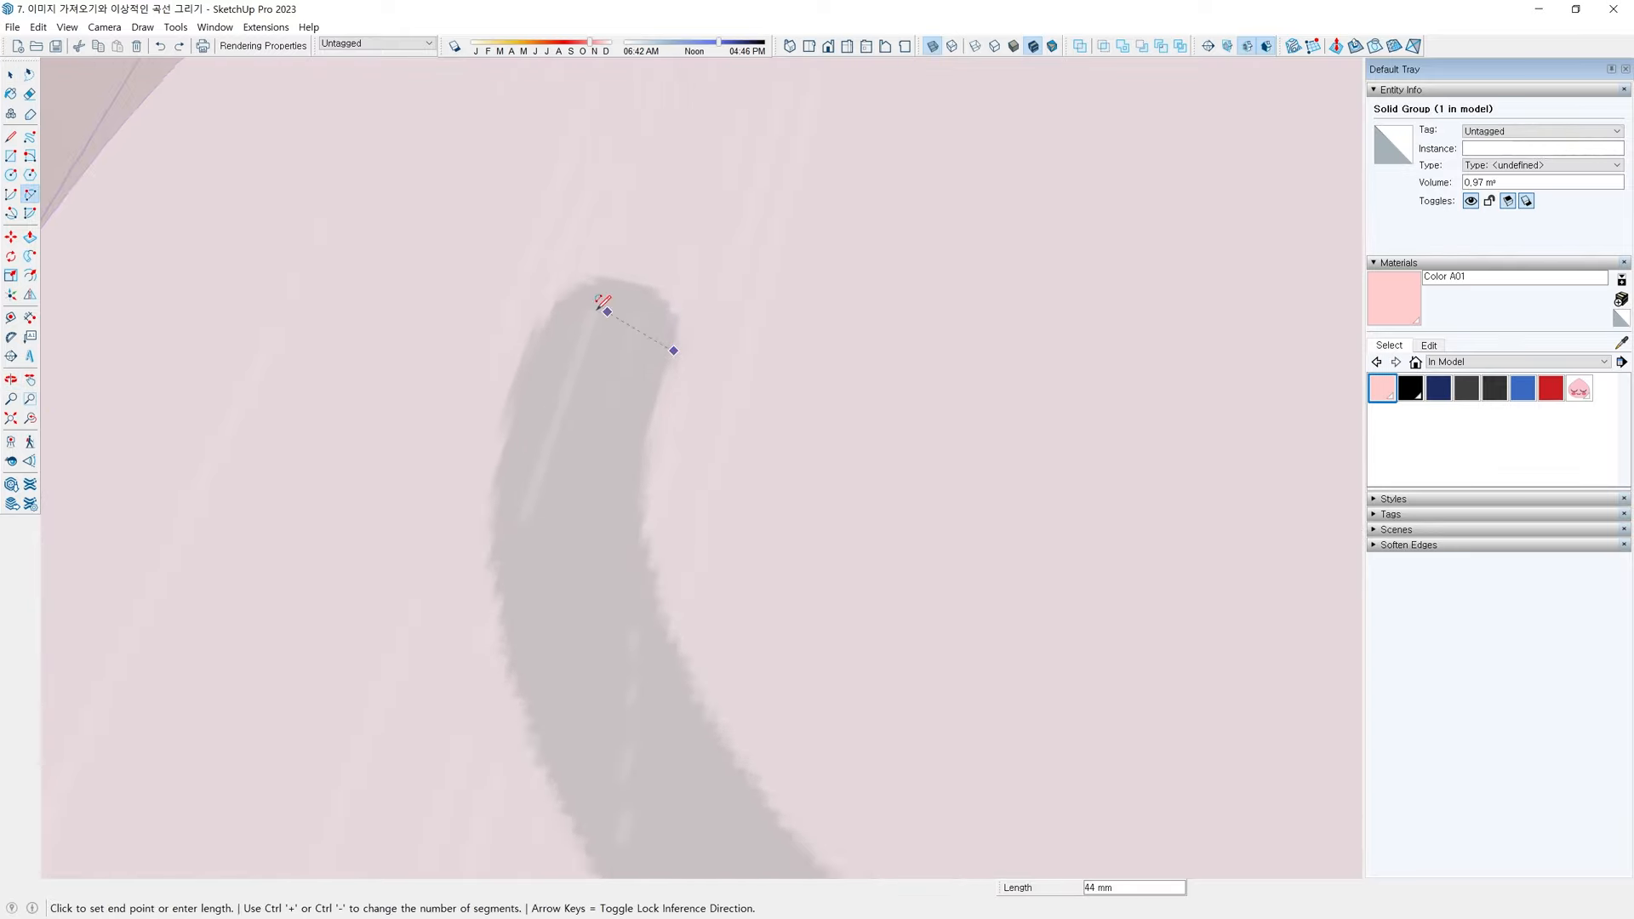
click(539, 321)
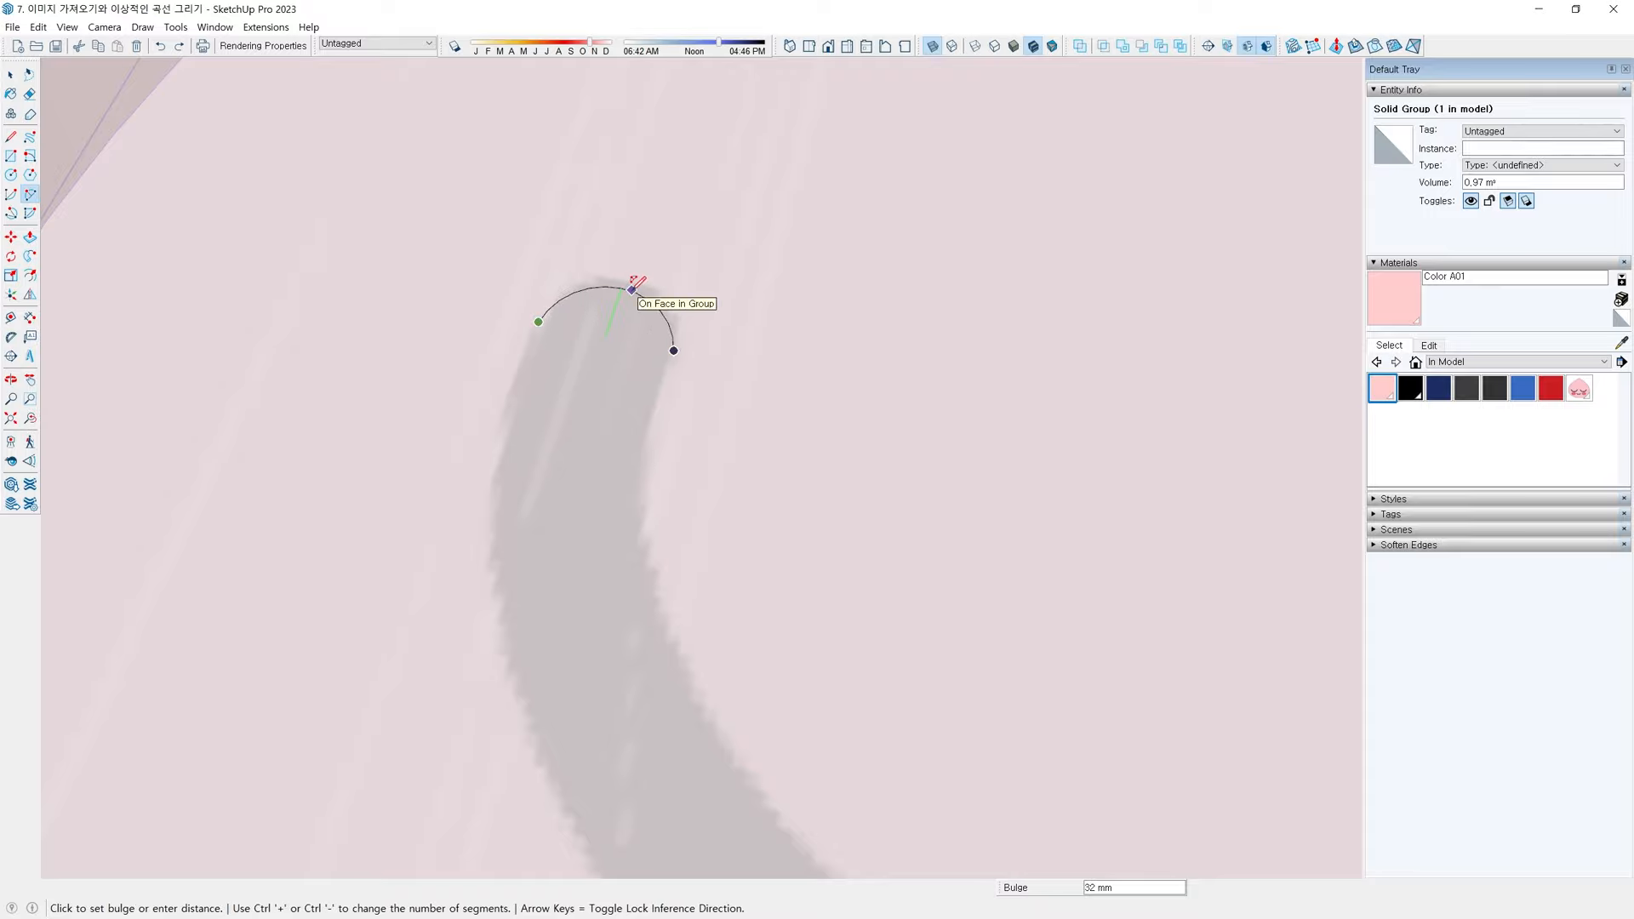
click(632, 290)
mouse_move(620, 329)
middle_down()
mouse_move(595, 292)
mouse_move(606, 310)
middle_up()
Draw a short straight line from the arc's left end down along the left eye's outer edge
key(l)
scroll(558, 266, up, 1)
click(540, 246)
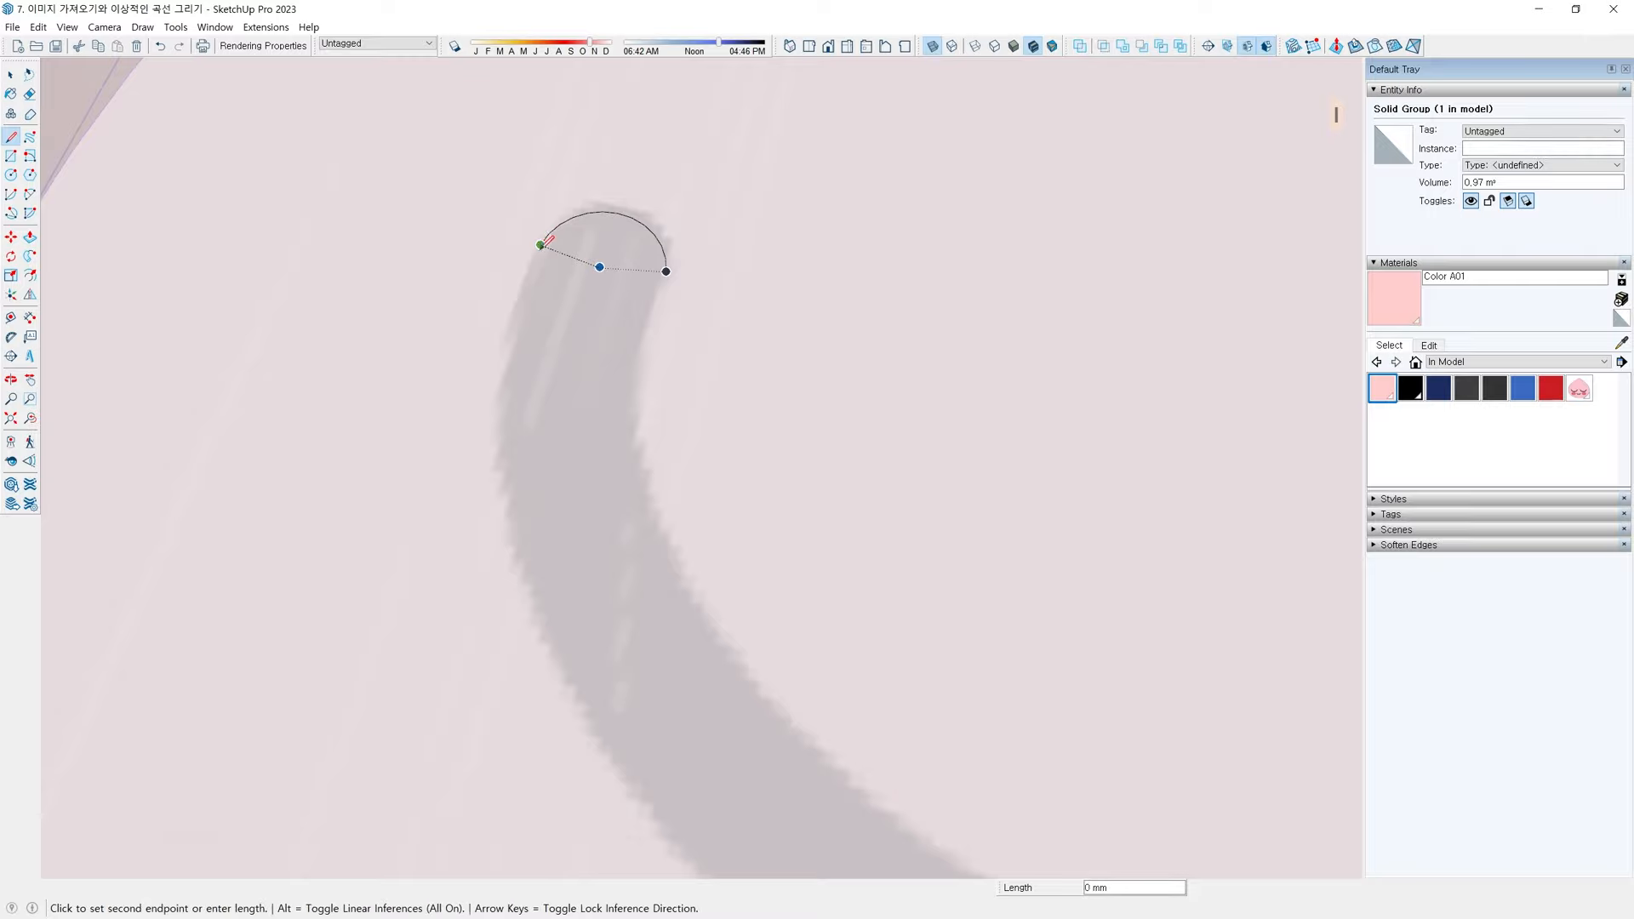
click(511, 327)
middle_drag(512, 329, 578, 348)
Continue the eye's outer edge from the line's end with a tangent 2 Point Arc about 193 mm long
key(a)
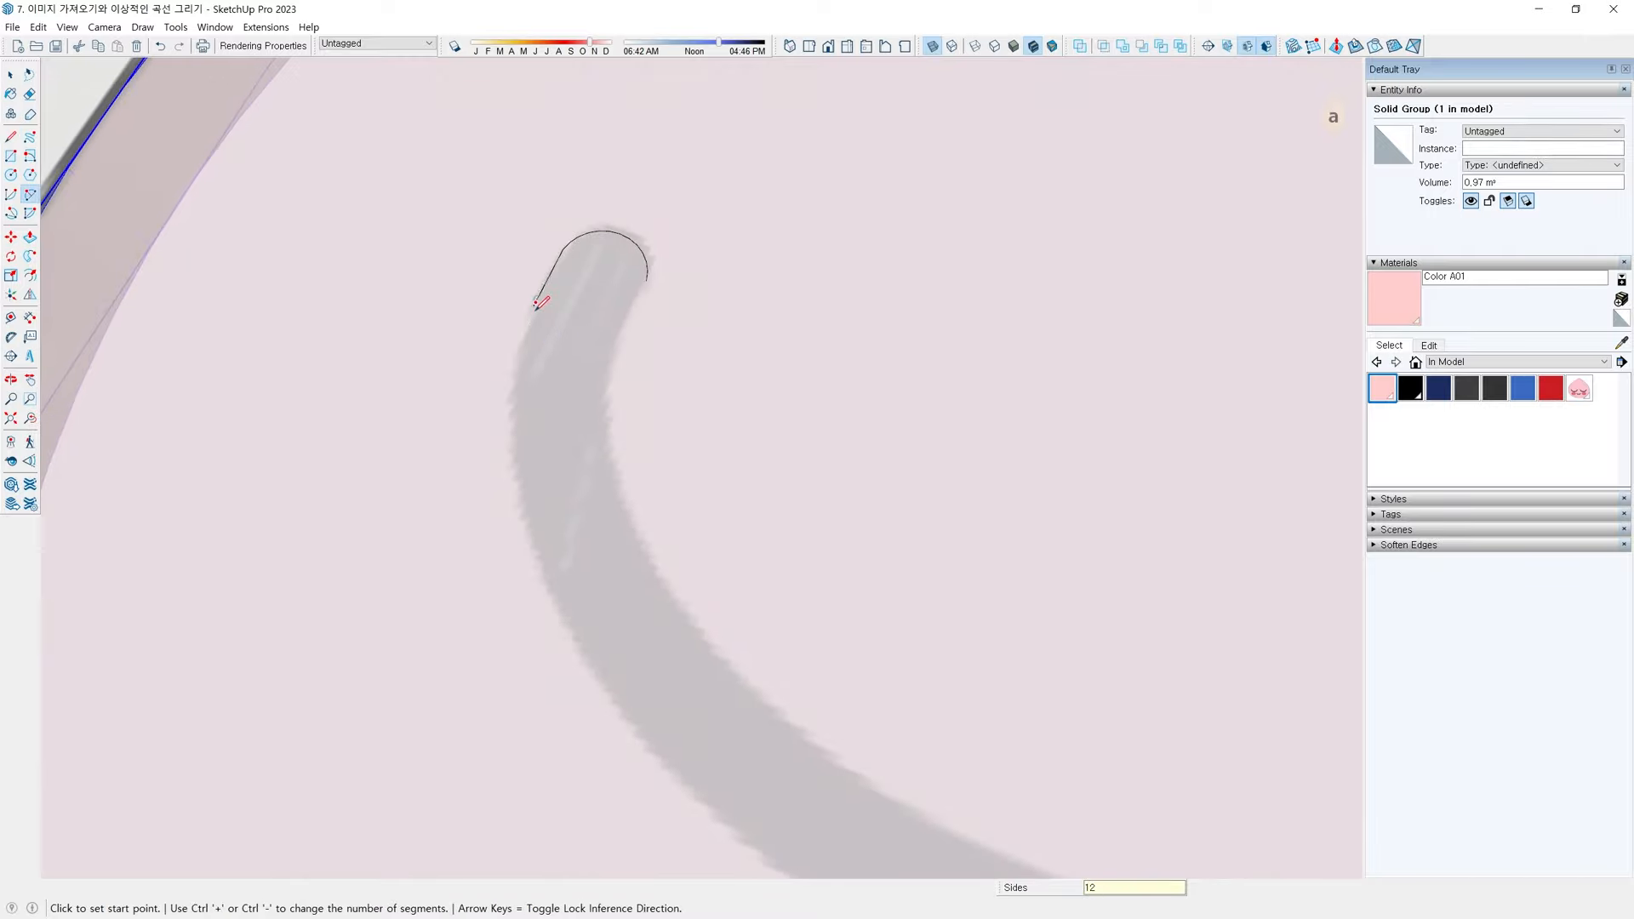
middle_click(534, 310)
scroll(536, 303, up, 1)
click(536, 300)
scroll(529, 451, down, 2)
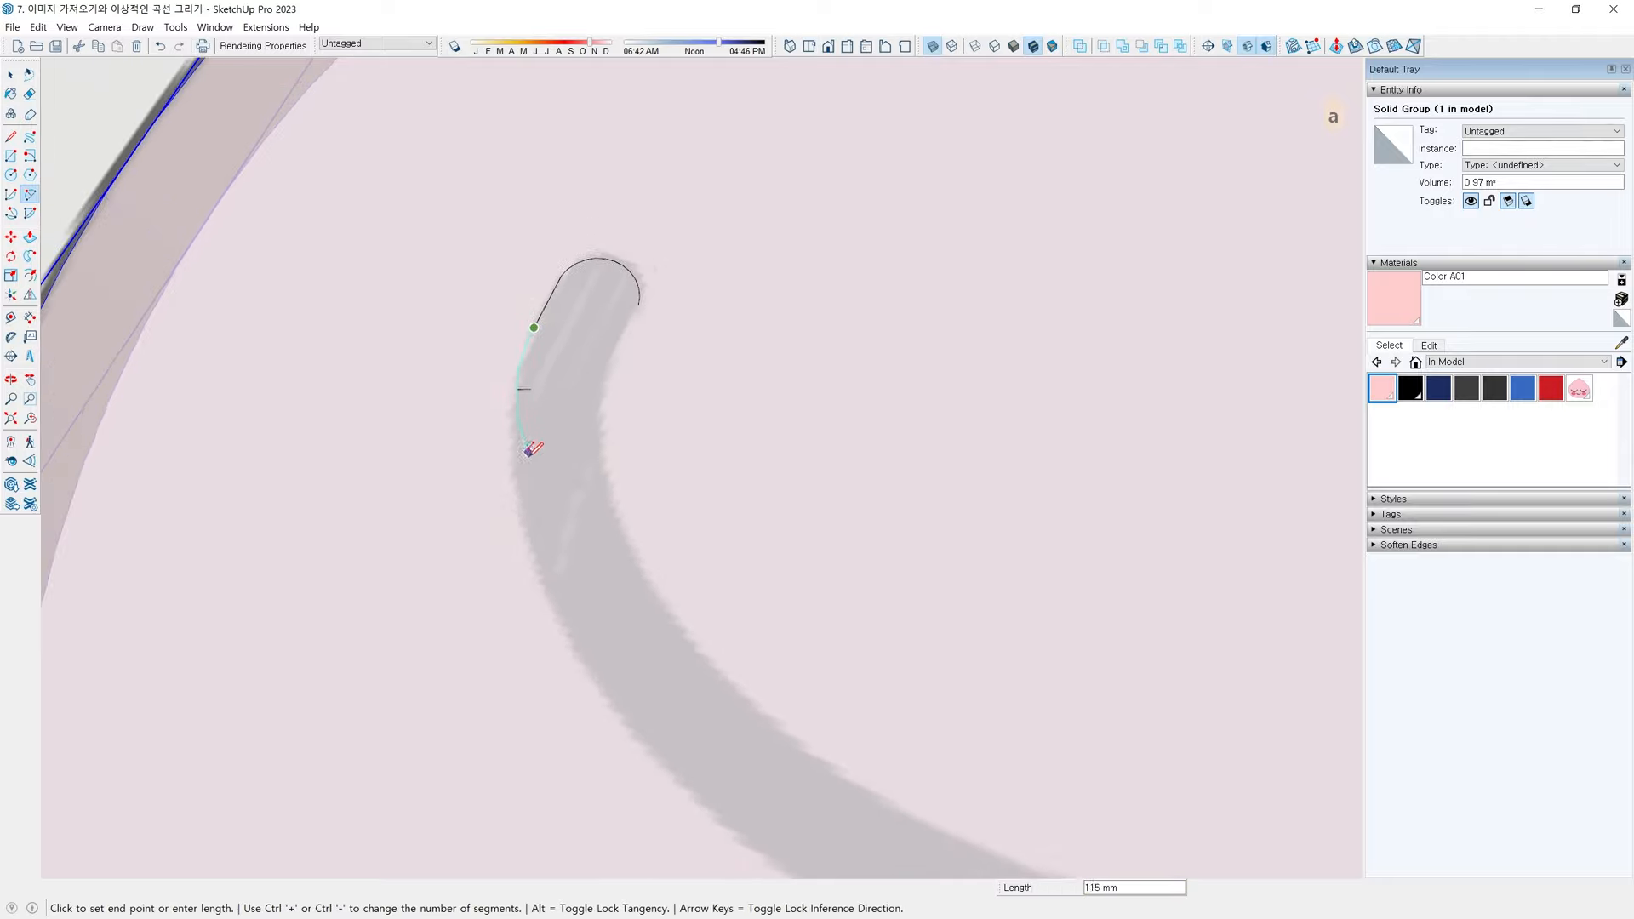
scroll(646, 711, down, 2)
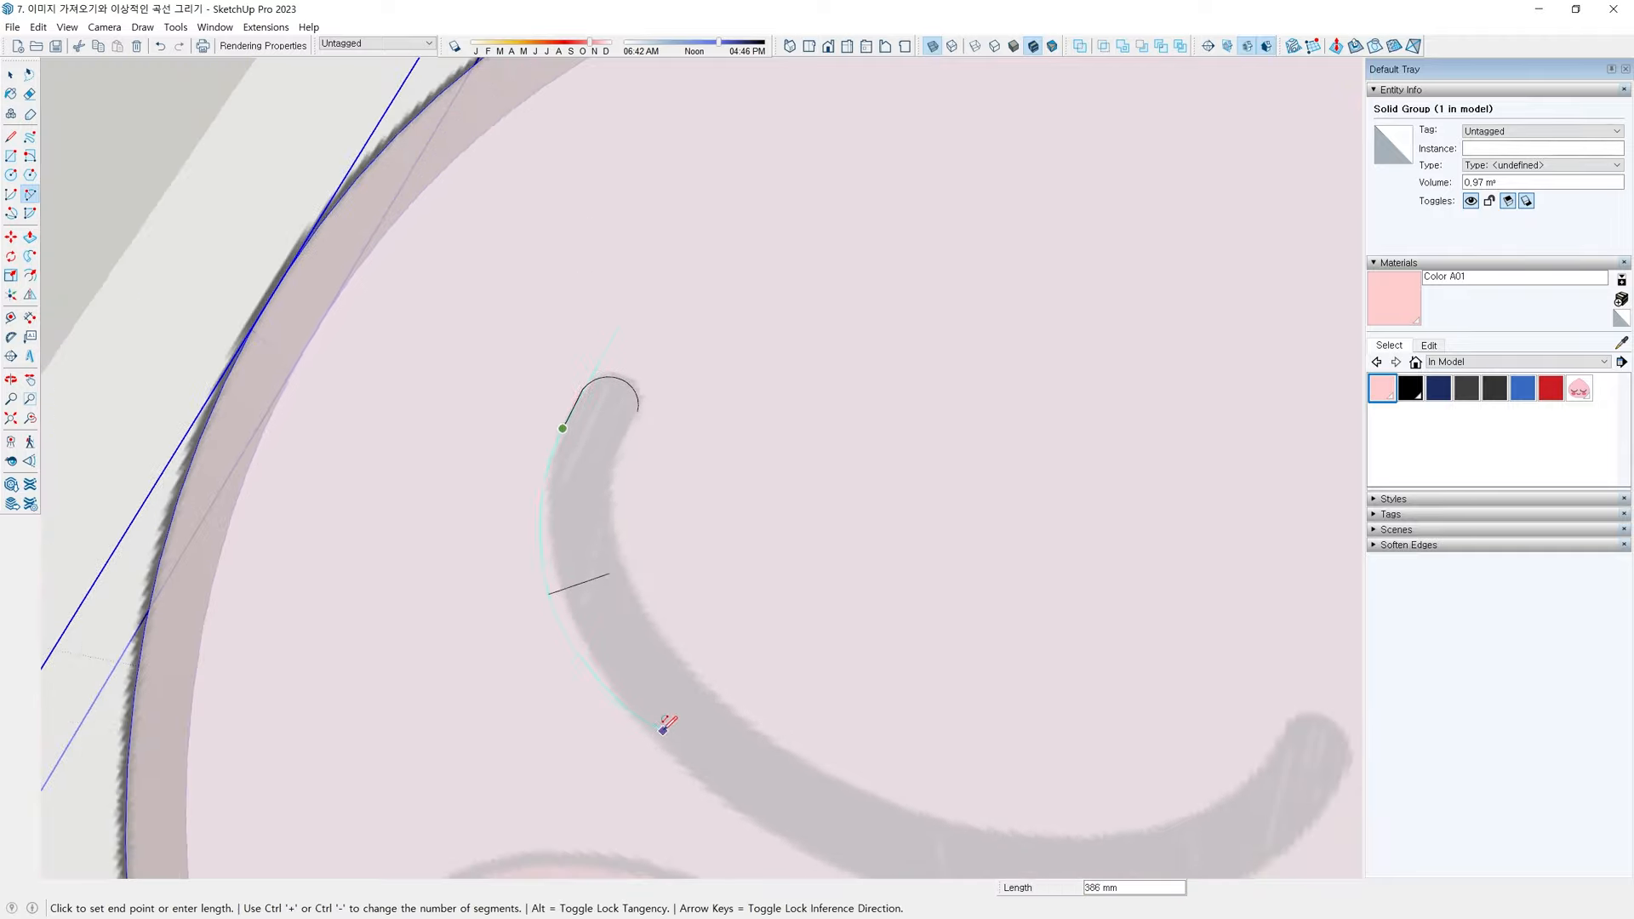
middle_drag(664, 721, 569, 584)
scroll(489, 409, up, 1)
scroll(482, 431, up, 1)
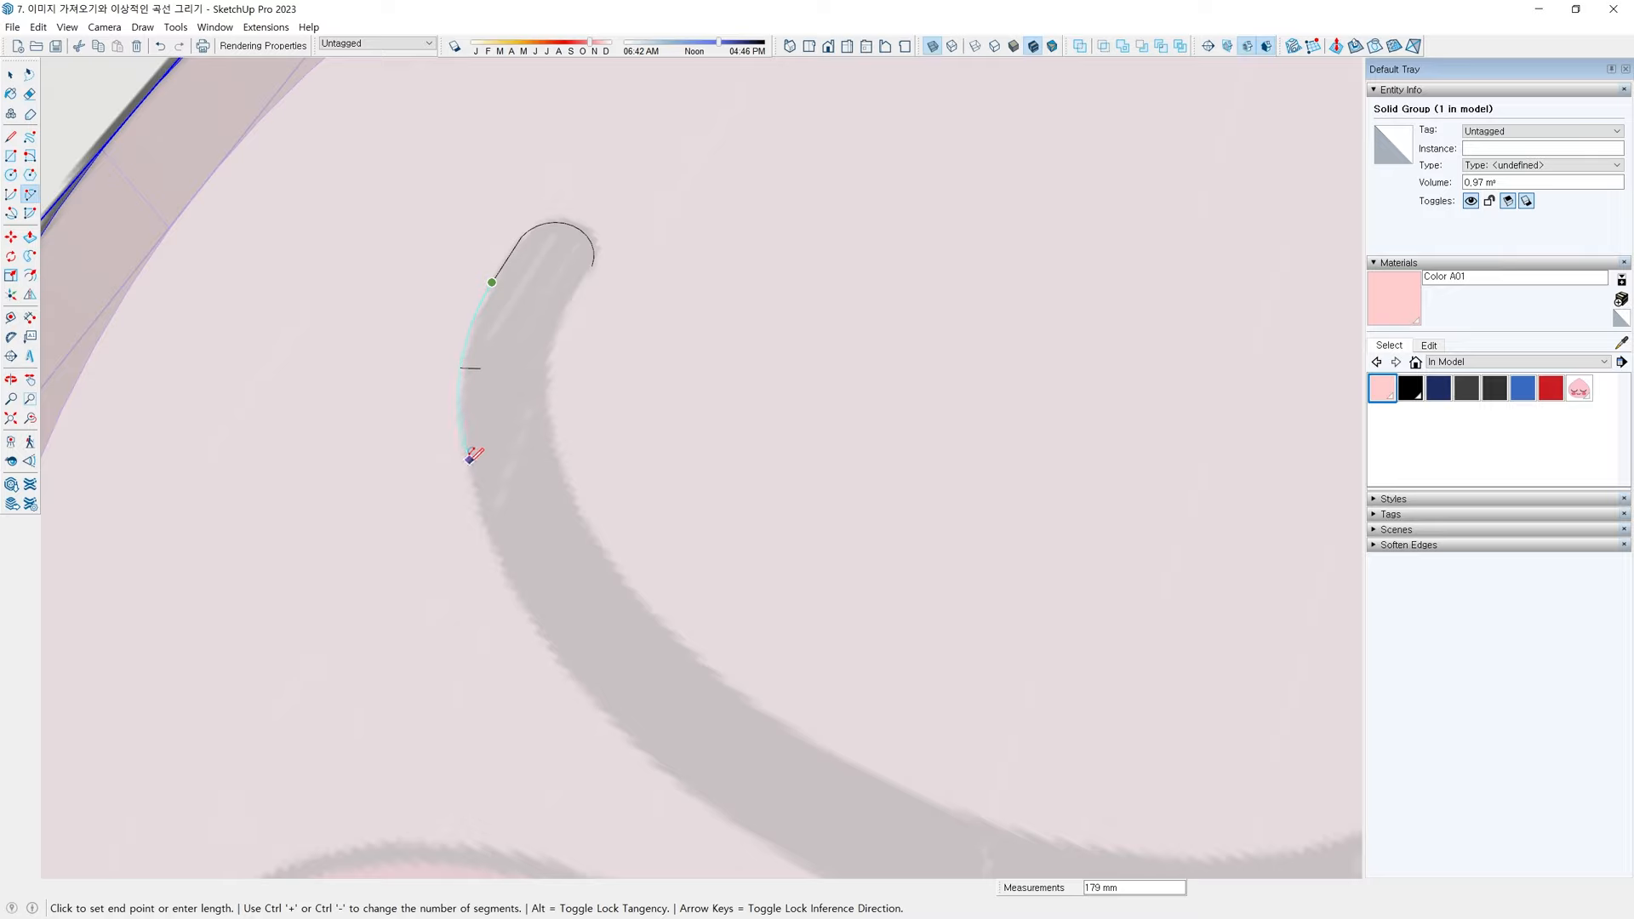
click(467, 473)
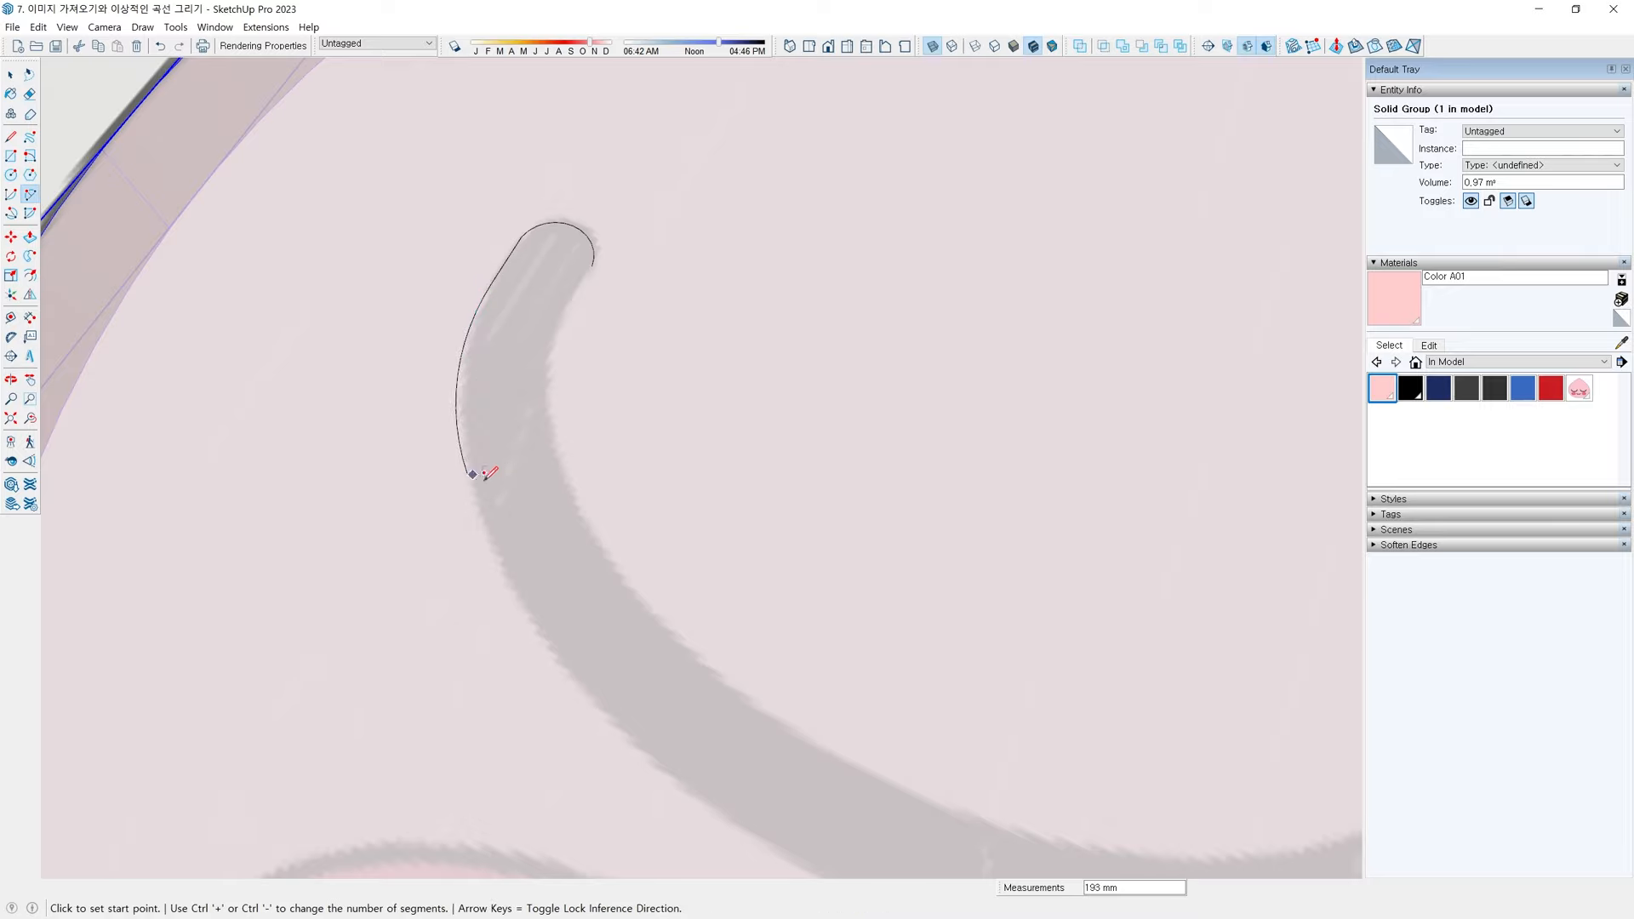
Add a tangent 2 Point Arc about 395 mm long down the left eye's lower-left edge
shift+middle_drag(483, 467, 474, 412)
click(443, 384)
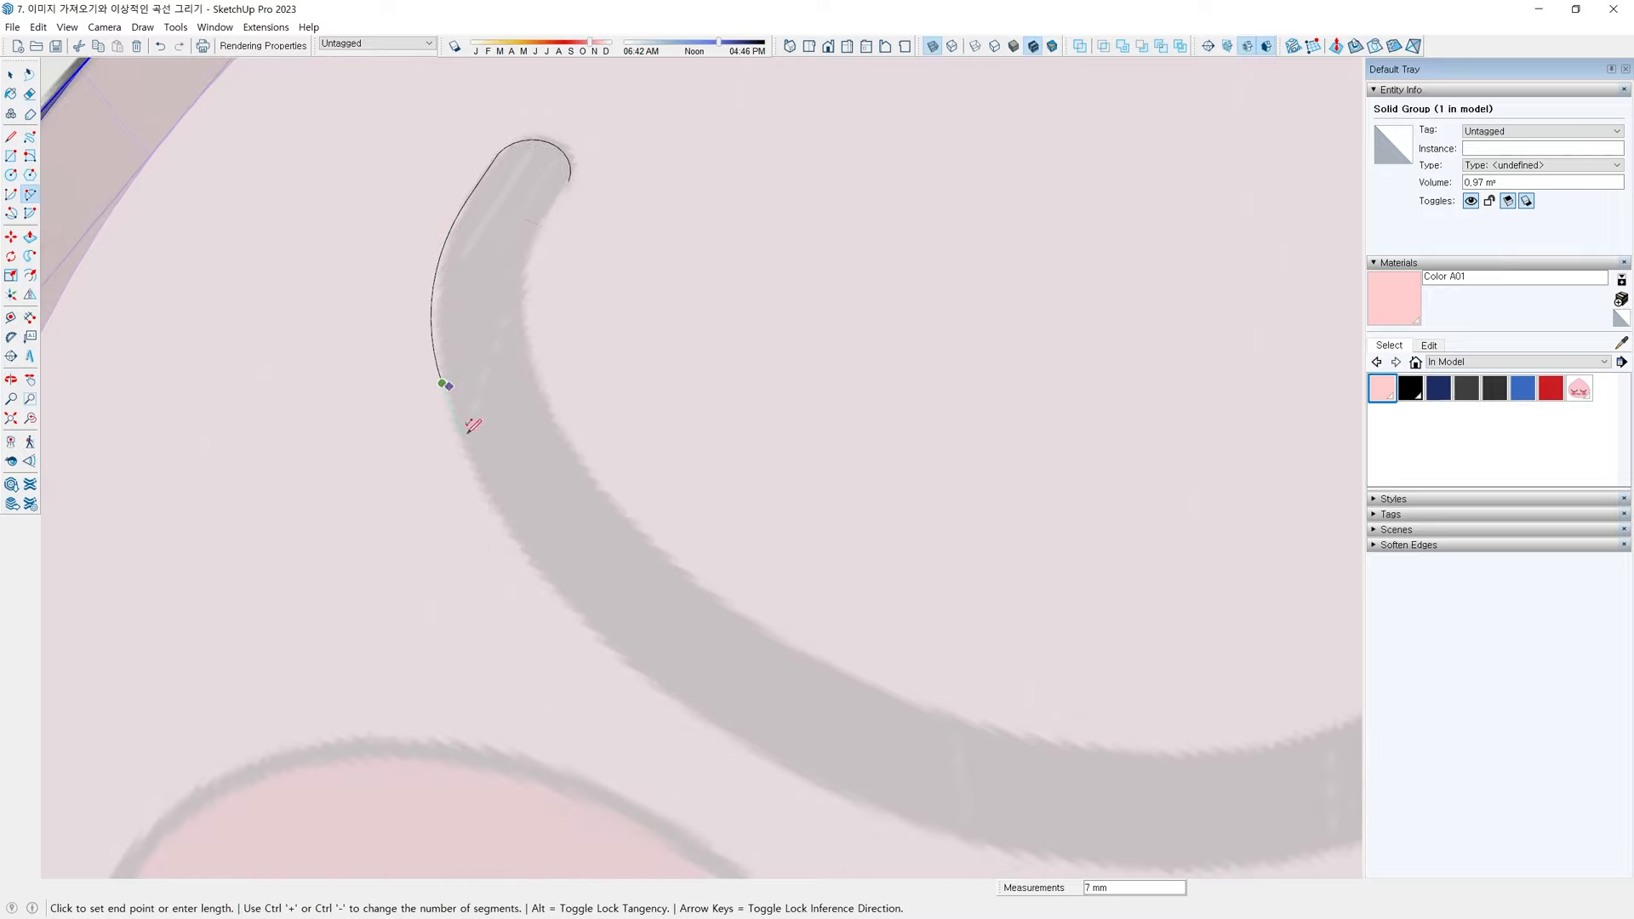
scroll(572, 597, down, 1)
middle_drag(603, 635, 552, 609)
scroll(551, 609, up, 1)
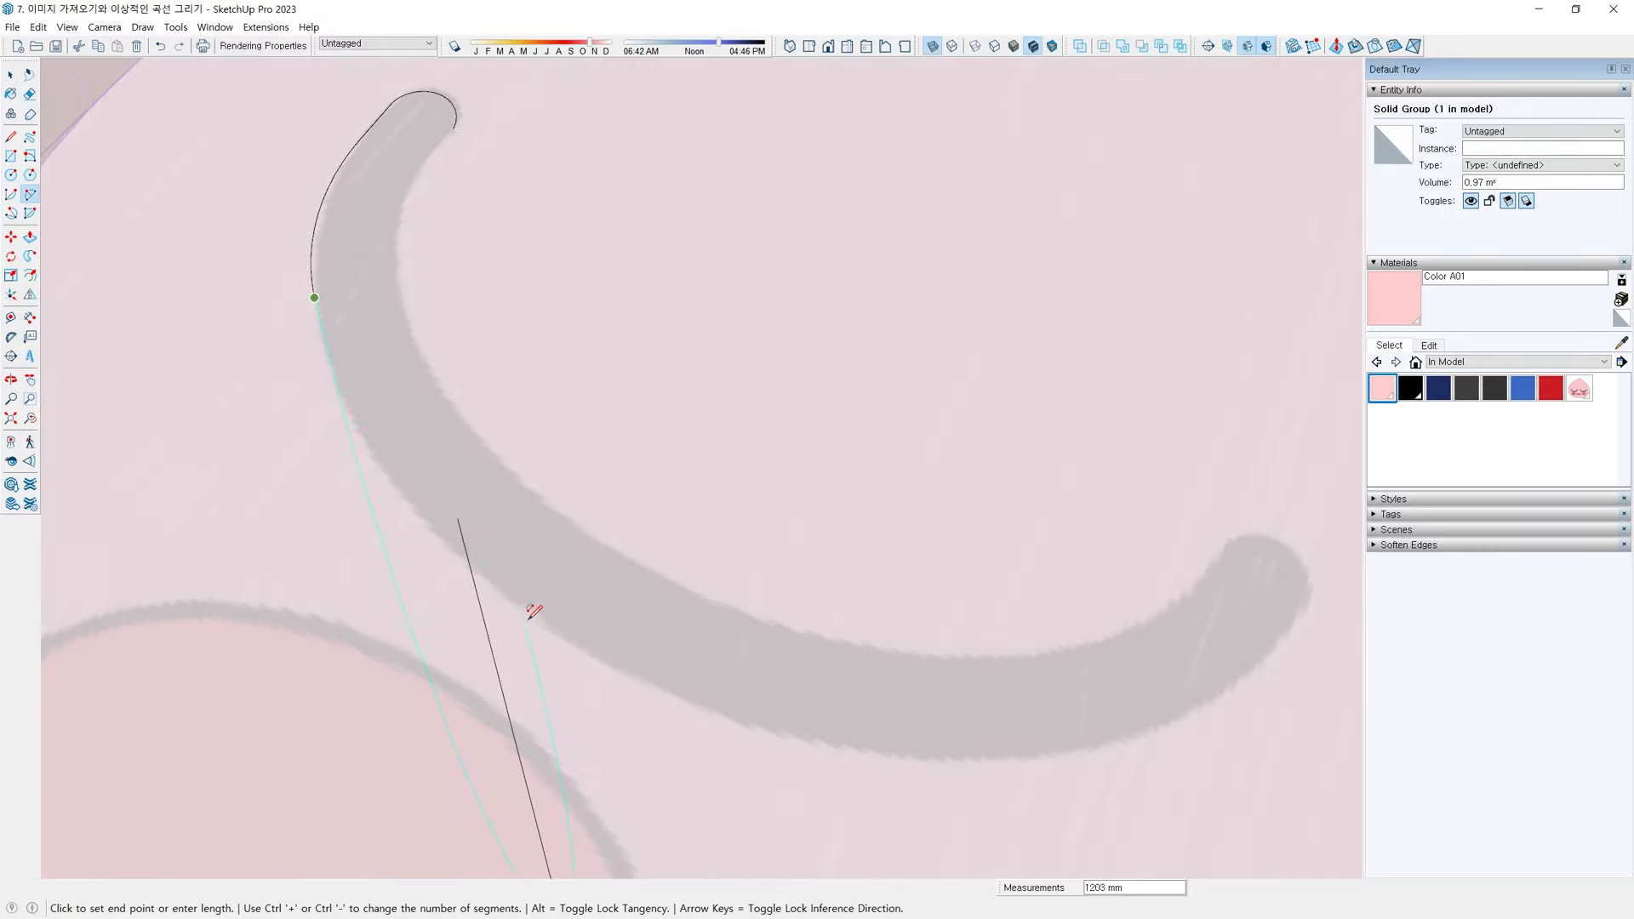
double_click(542, 624)
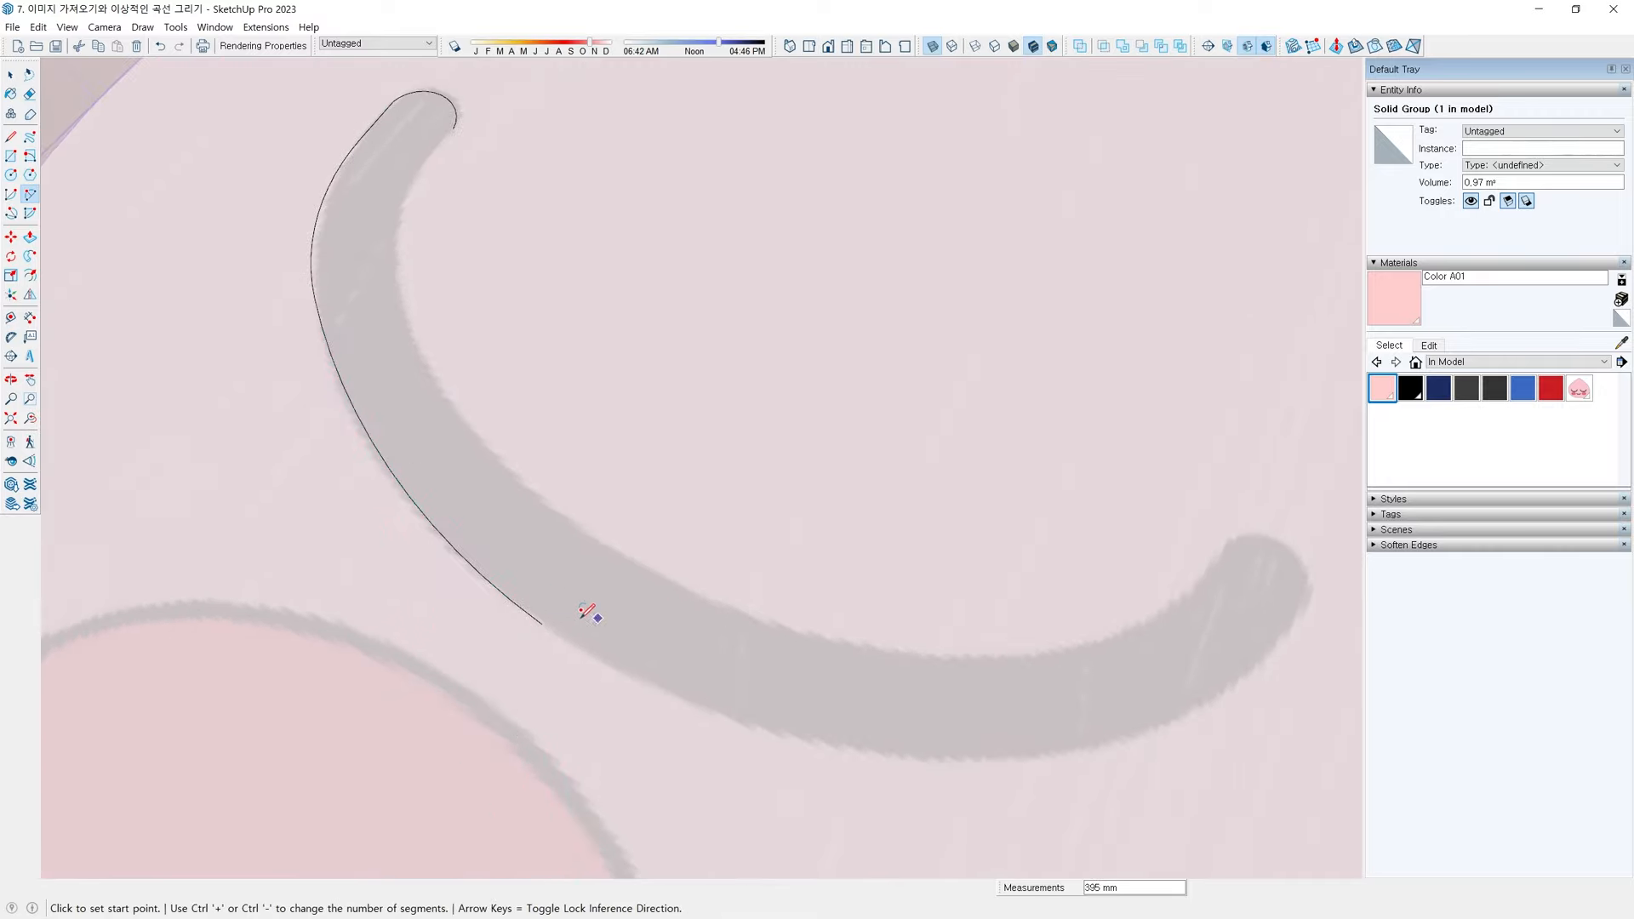
Trace the rest of the left eye's lower edge with two tangent 2 Point Arcs, about 430 mm and 227 mm long
click(544, 623)
scroll(943, 705, down, 2)
middle_drag(1005, 720, 971, 707)
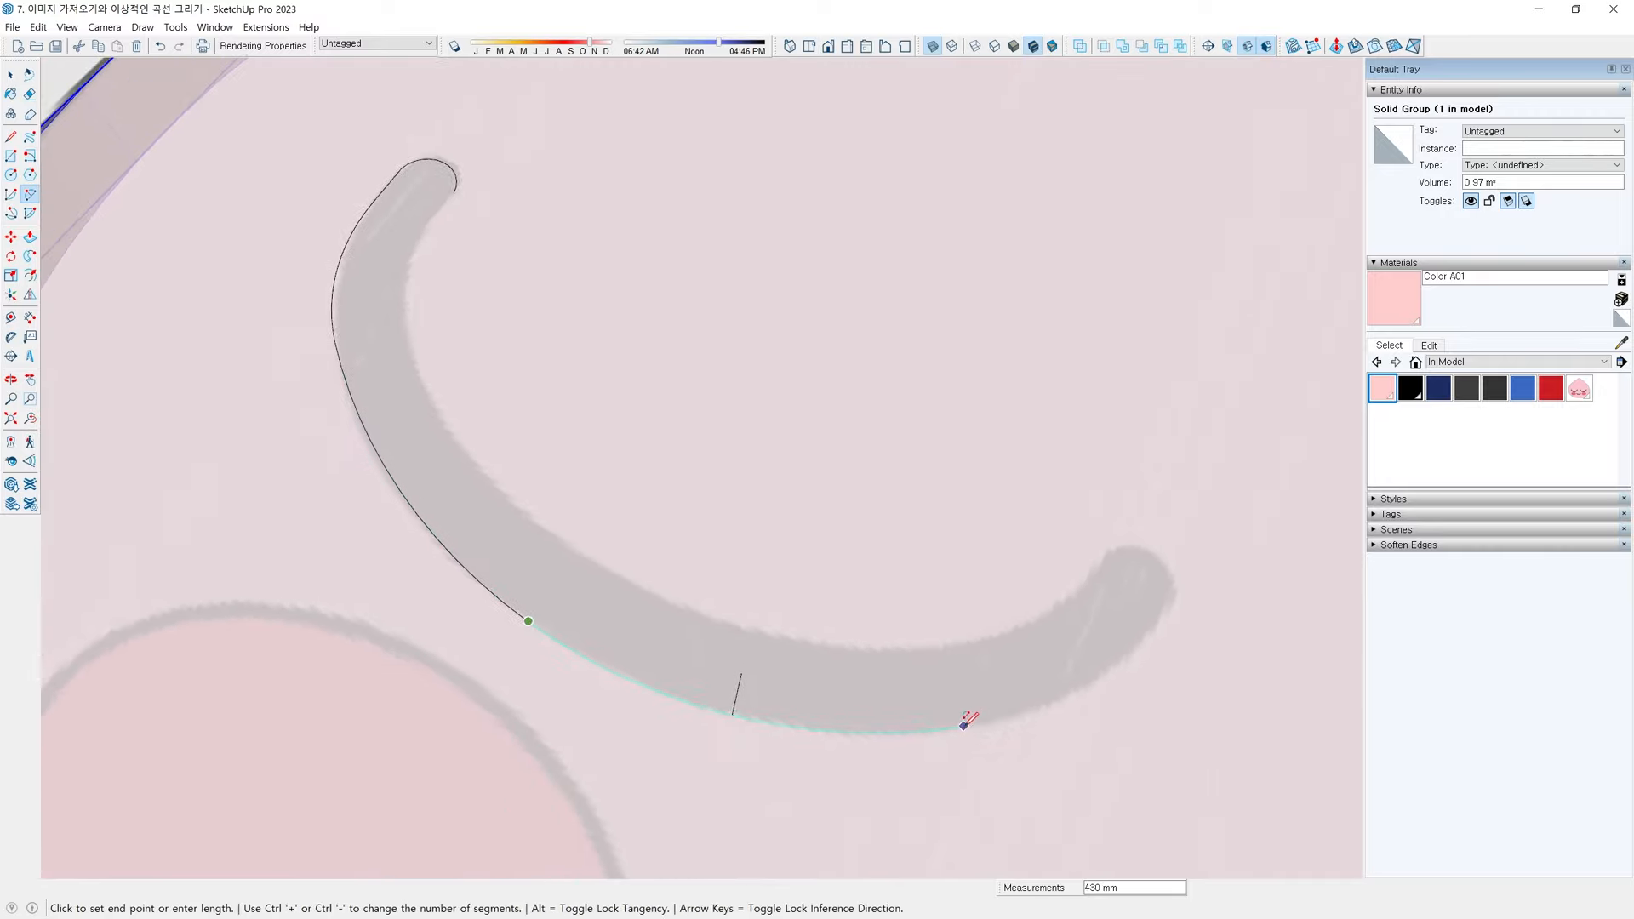
click(964, 725)
click(970, 725)
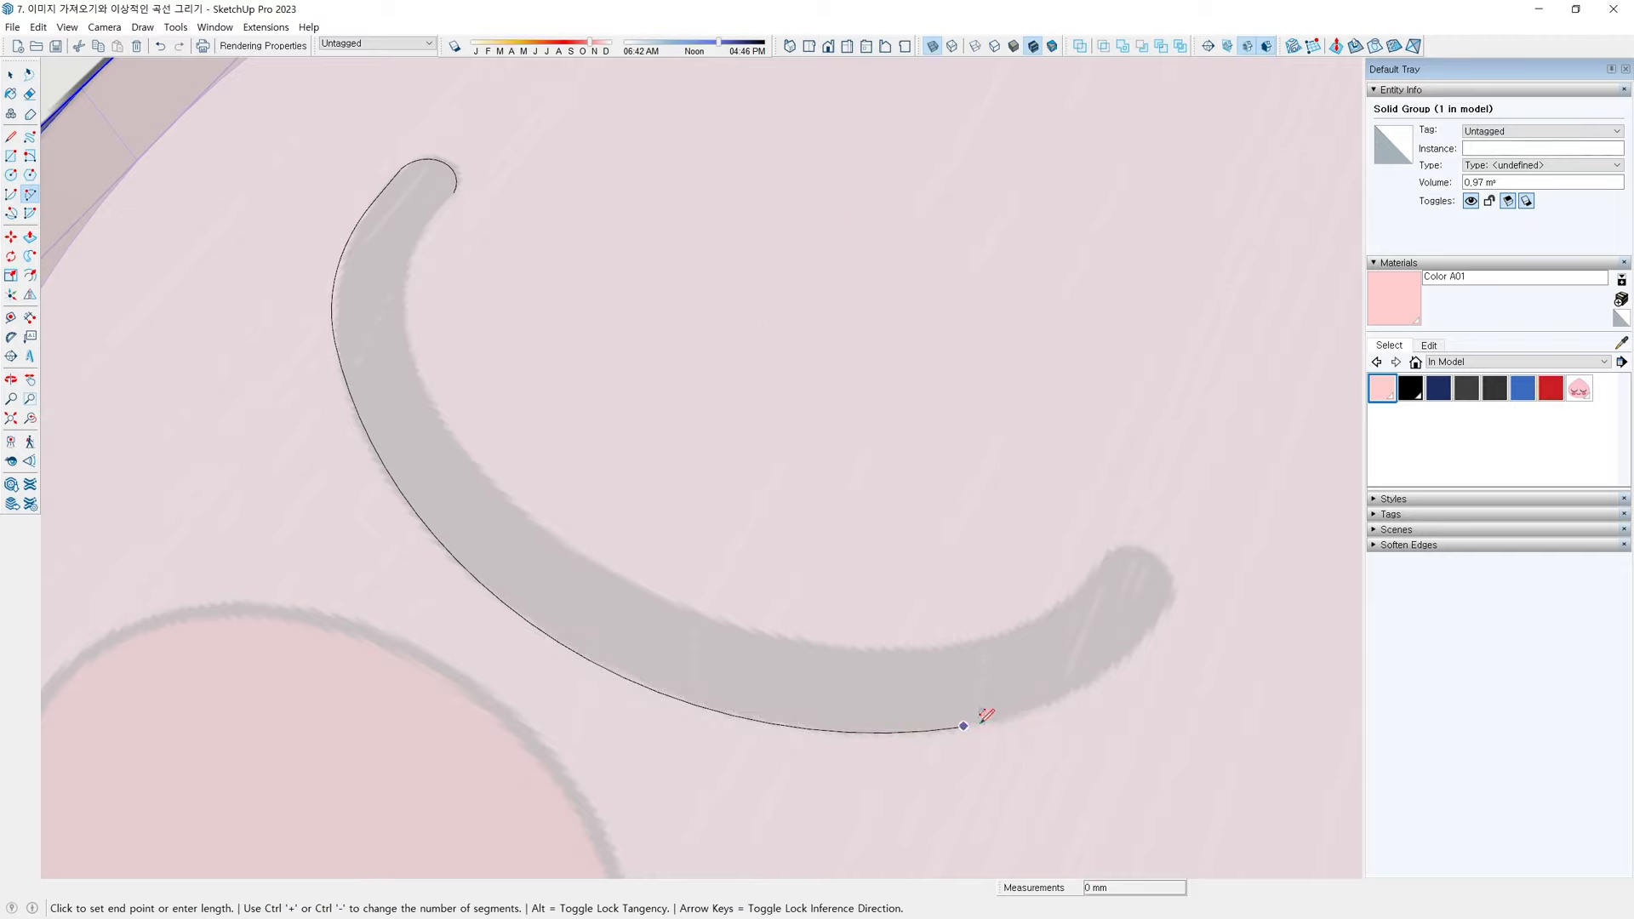
scroll(1058, 646, up, 3)
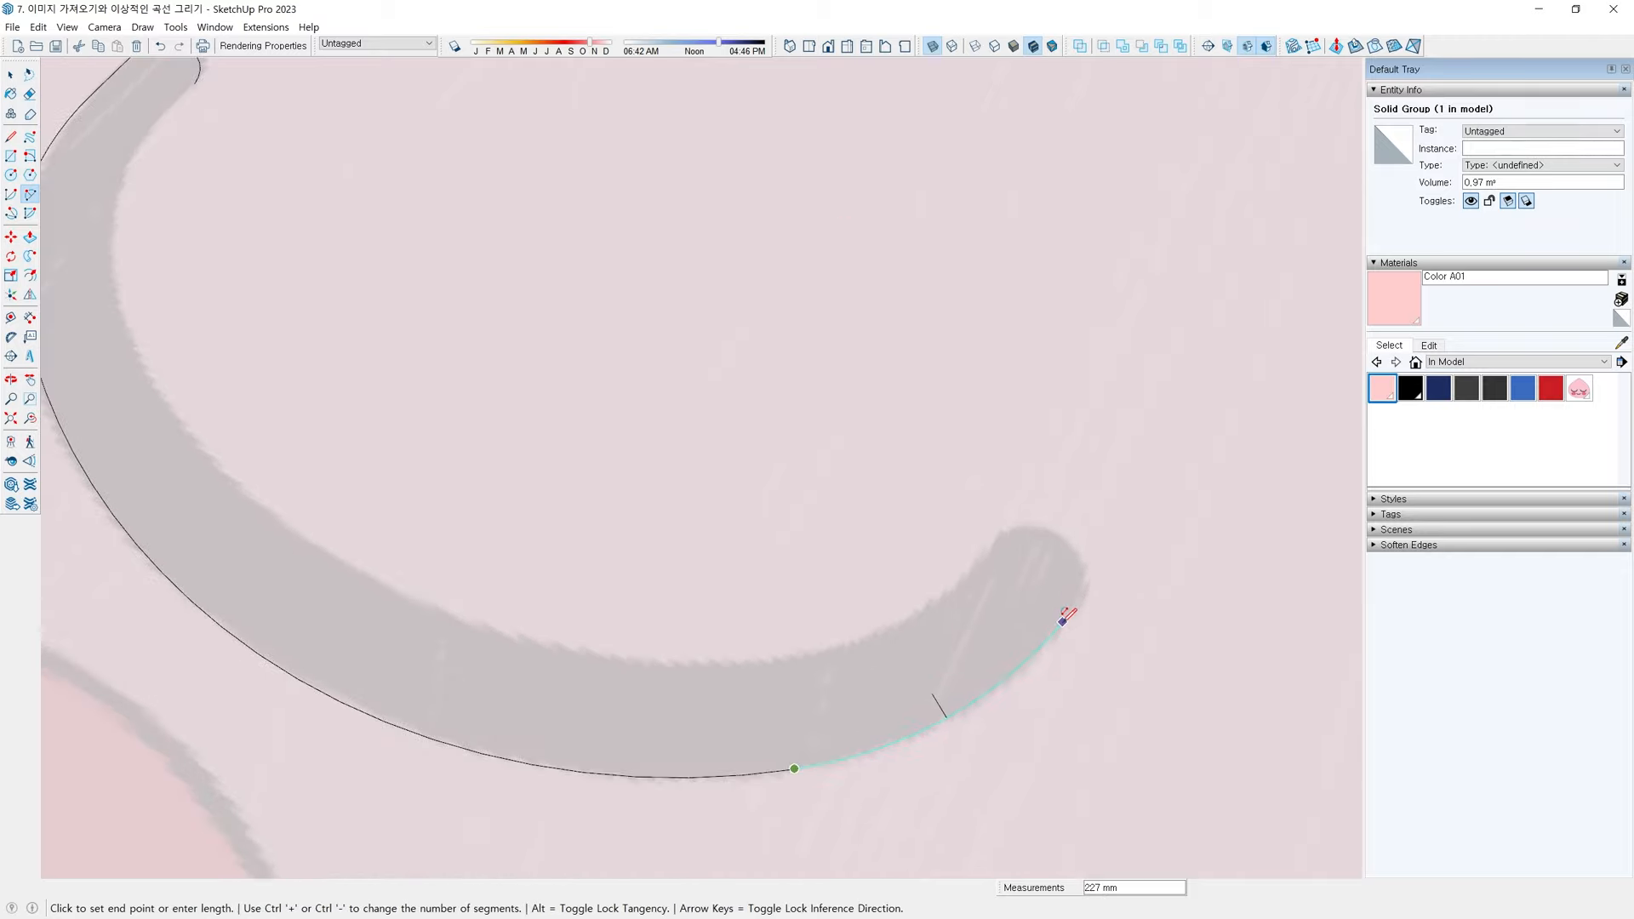
click(1062, 618)
Draw a short straight line from the last arc's end up towards the left eye's rounded right end
scroll(1071, 609, up, 2)
key(l)
scroll(1054, 621, up, 1)
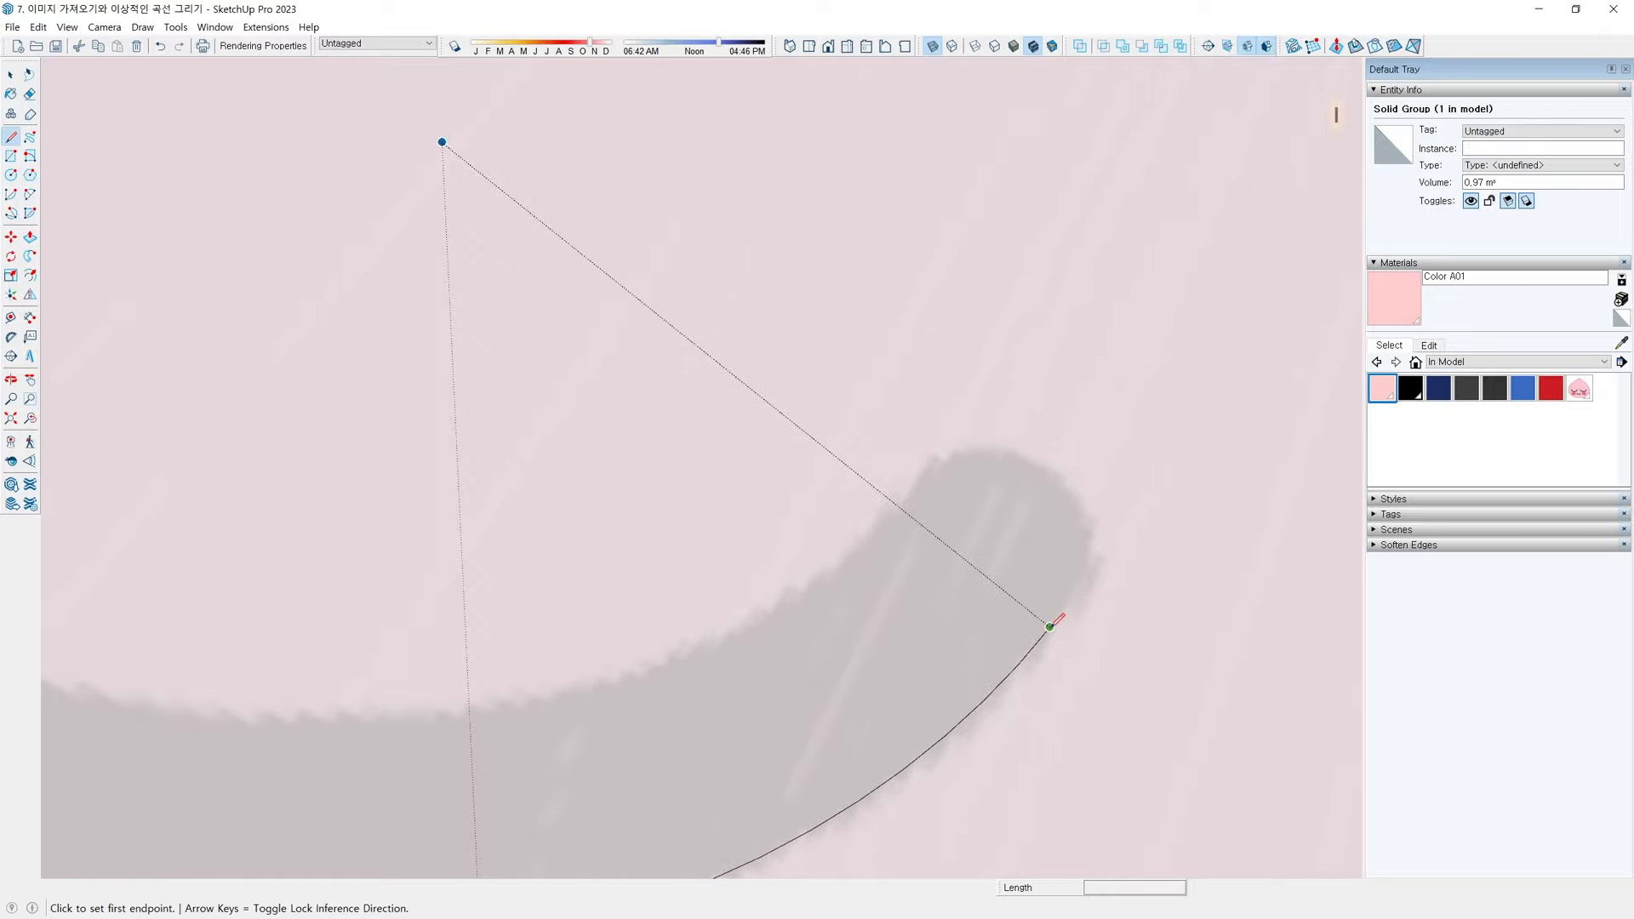
click(1050, 626)
click(1070, 581)
Cap the left eye's right end with a 2 Point Arc with a bulge of about 30 mm
key(a)
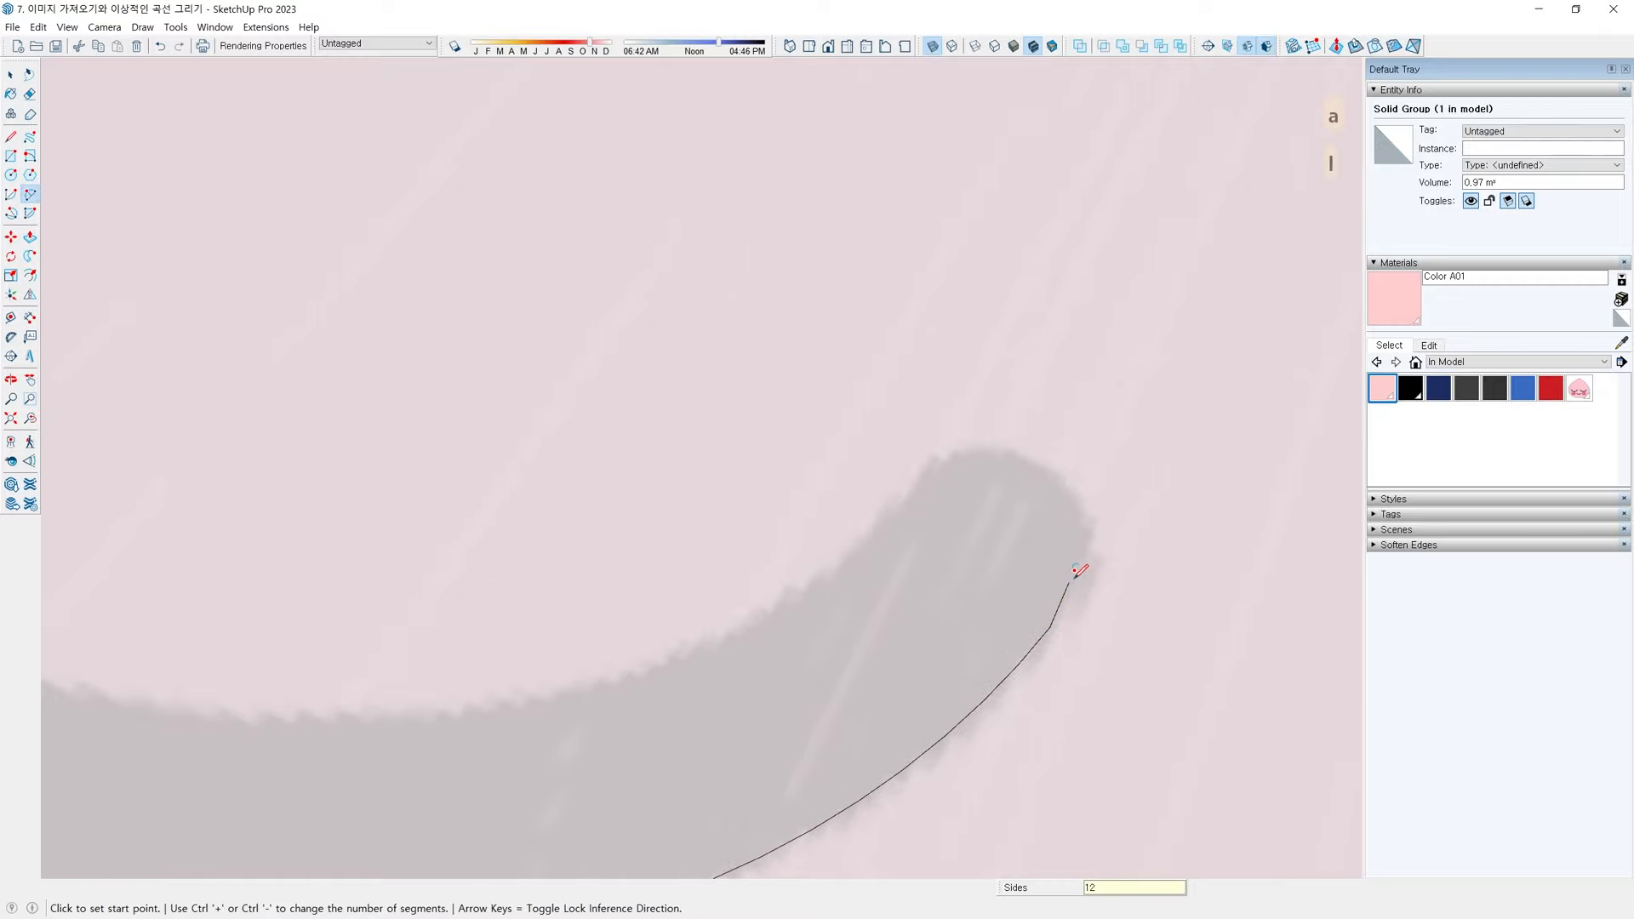
click(1069, 582)
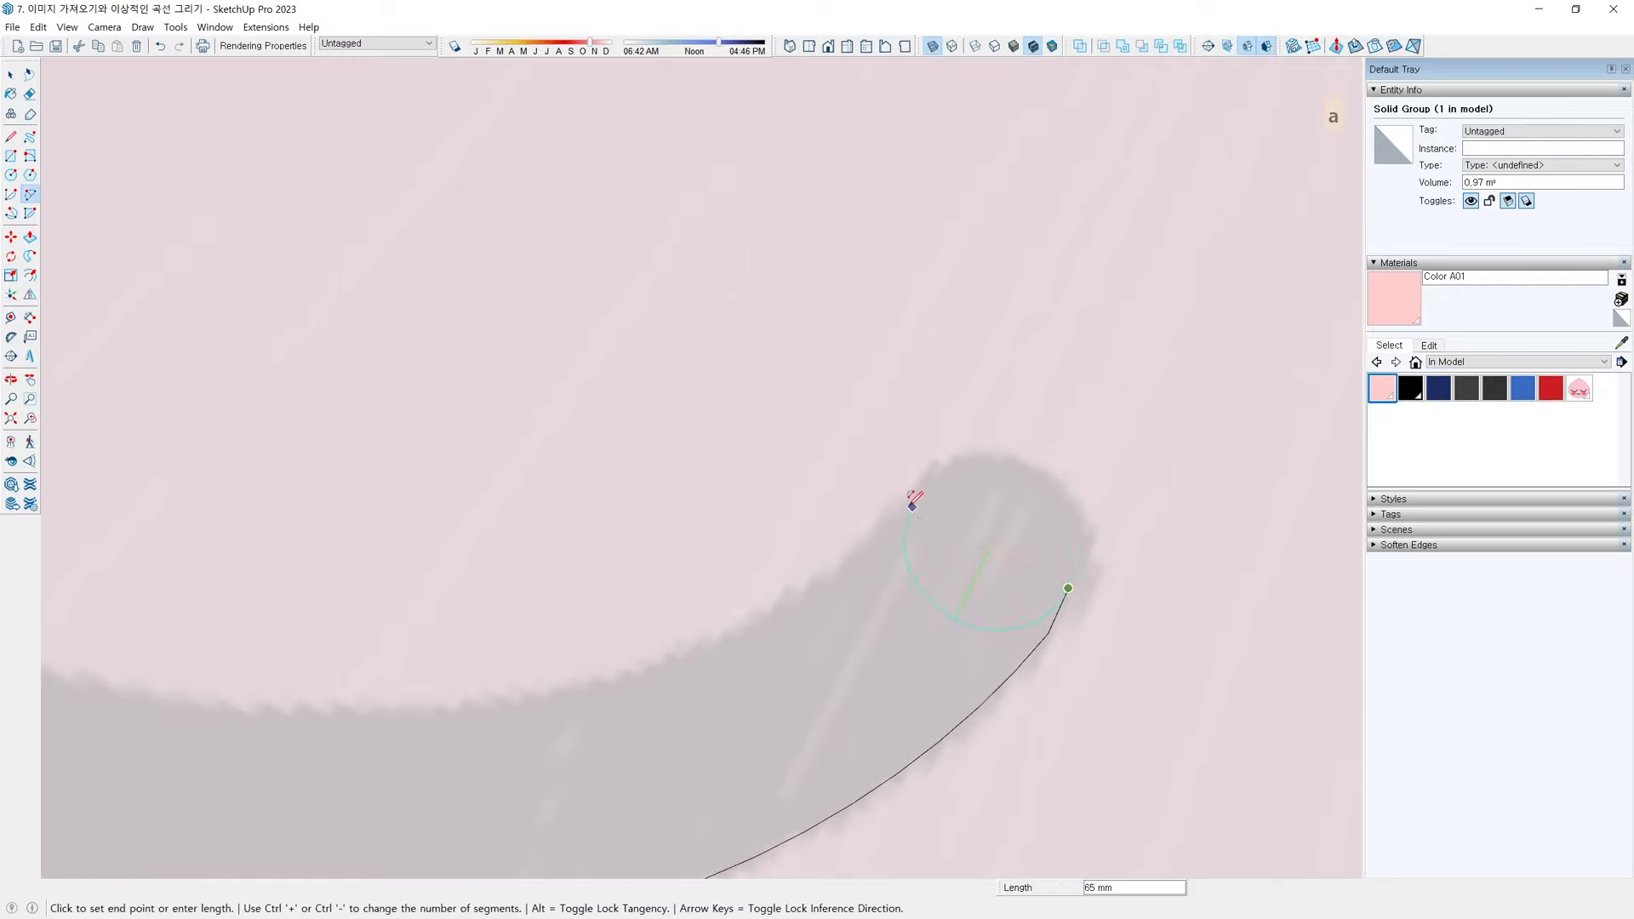
click(901, 501)
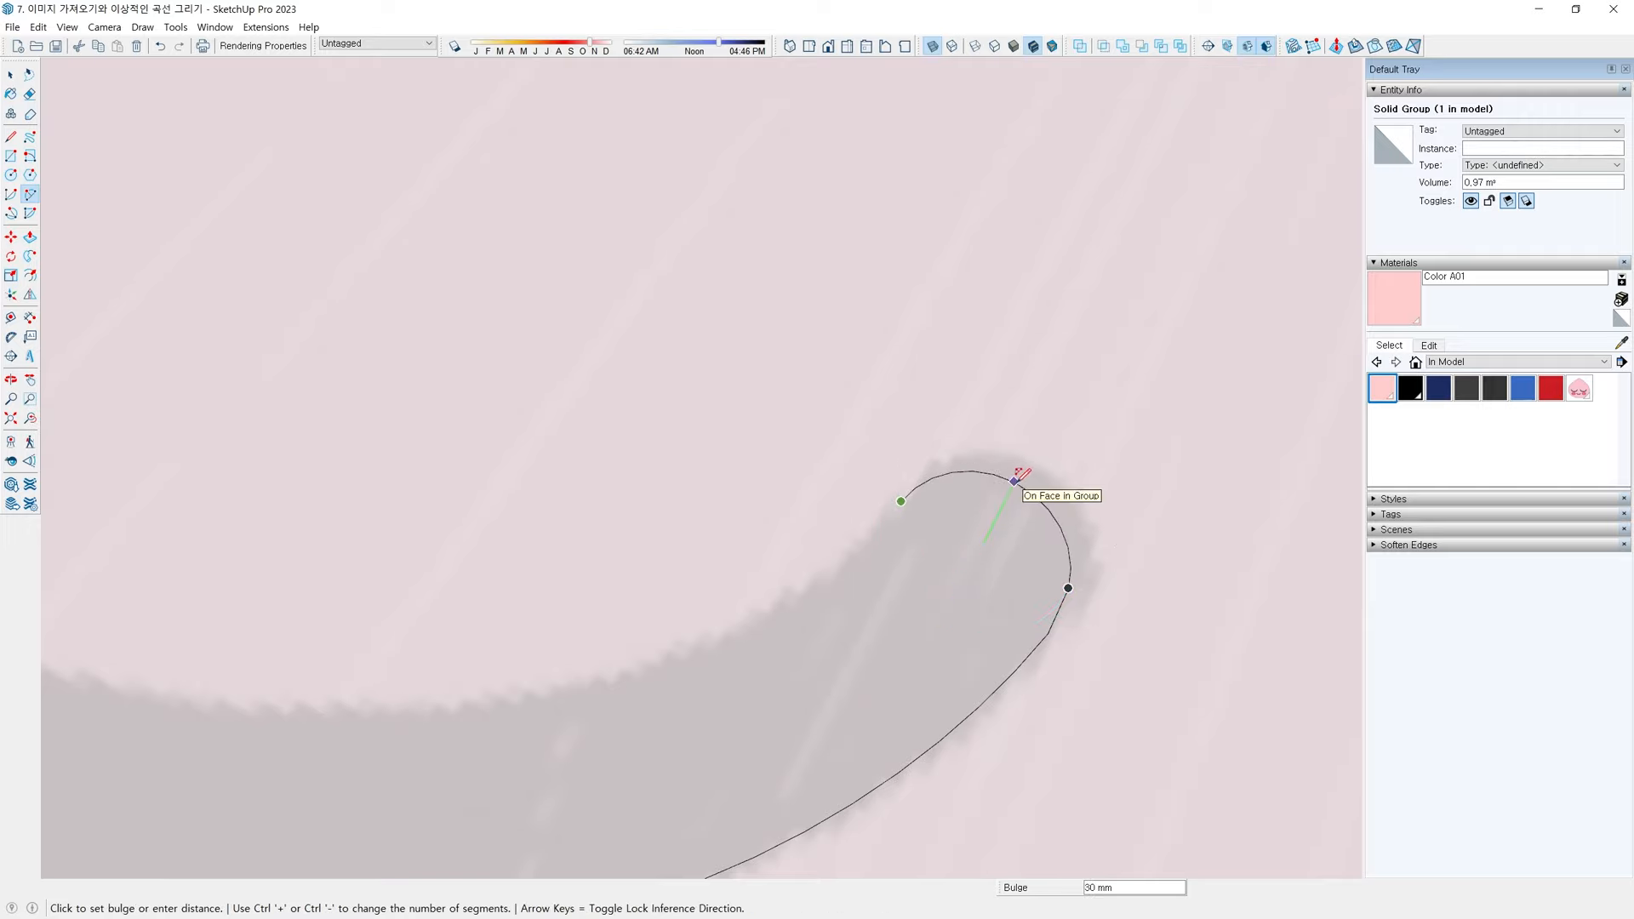
click(1017, 477)
Start the left eye's inner edge with a tangent 2 Point Arc about 153 mm long from the right cap's end
middle_drag(1014, 474, 1019, 352)
scroll(980, 322, up, 2)
click(966, 318)
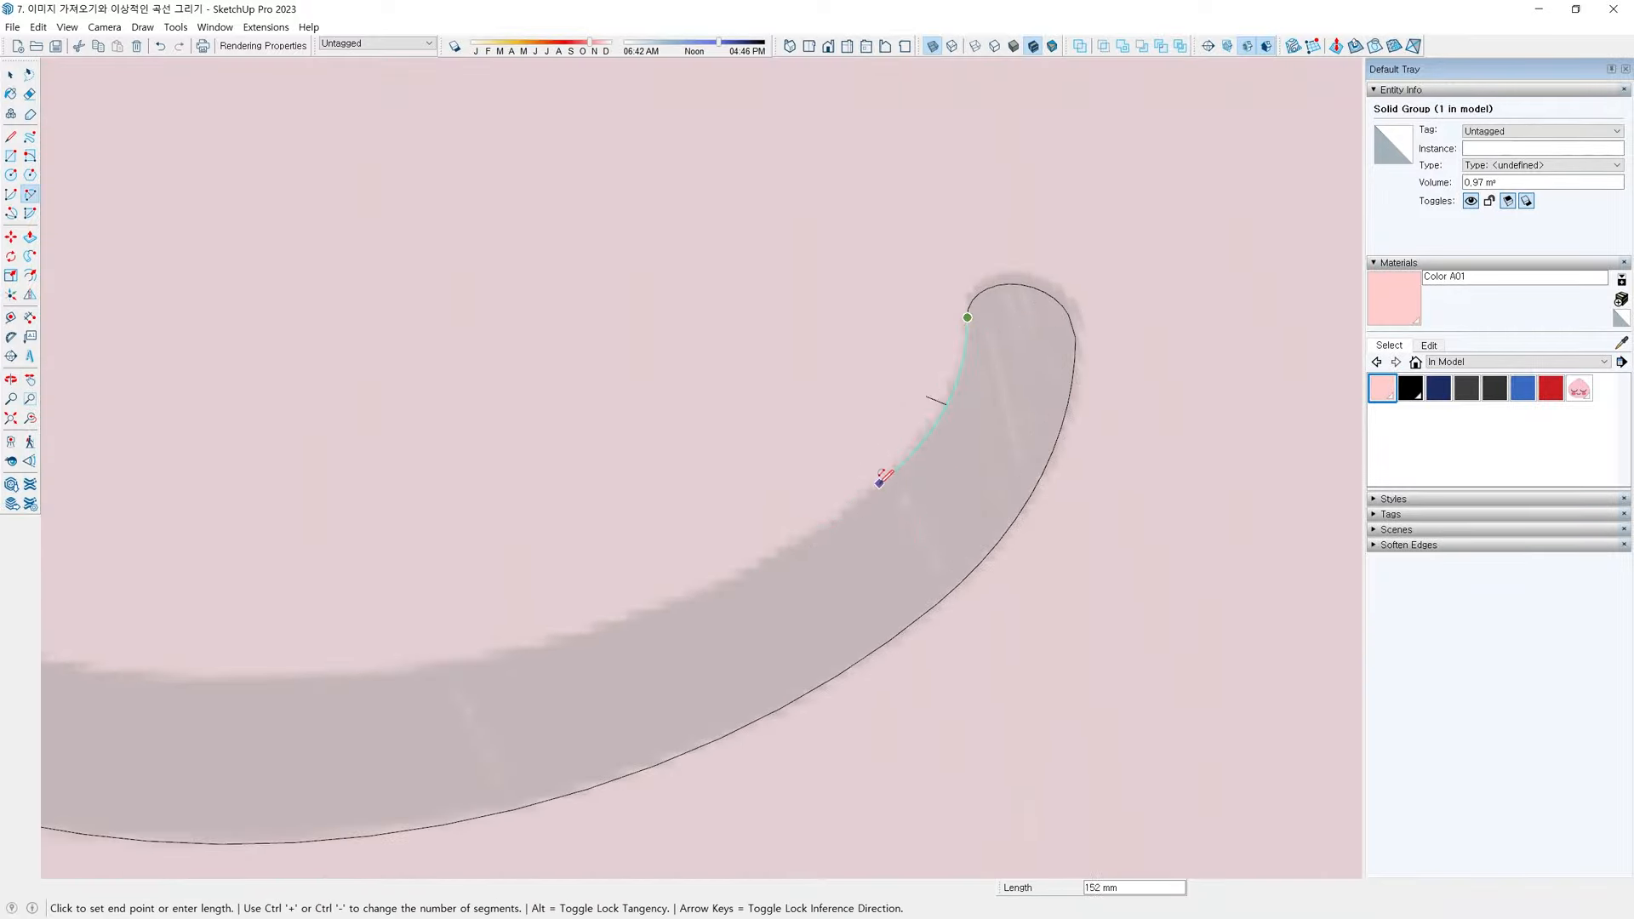
scroll(882, 479, up, 1)
click(878, 480)
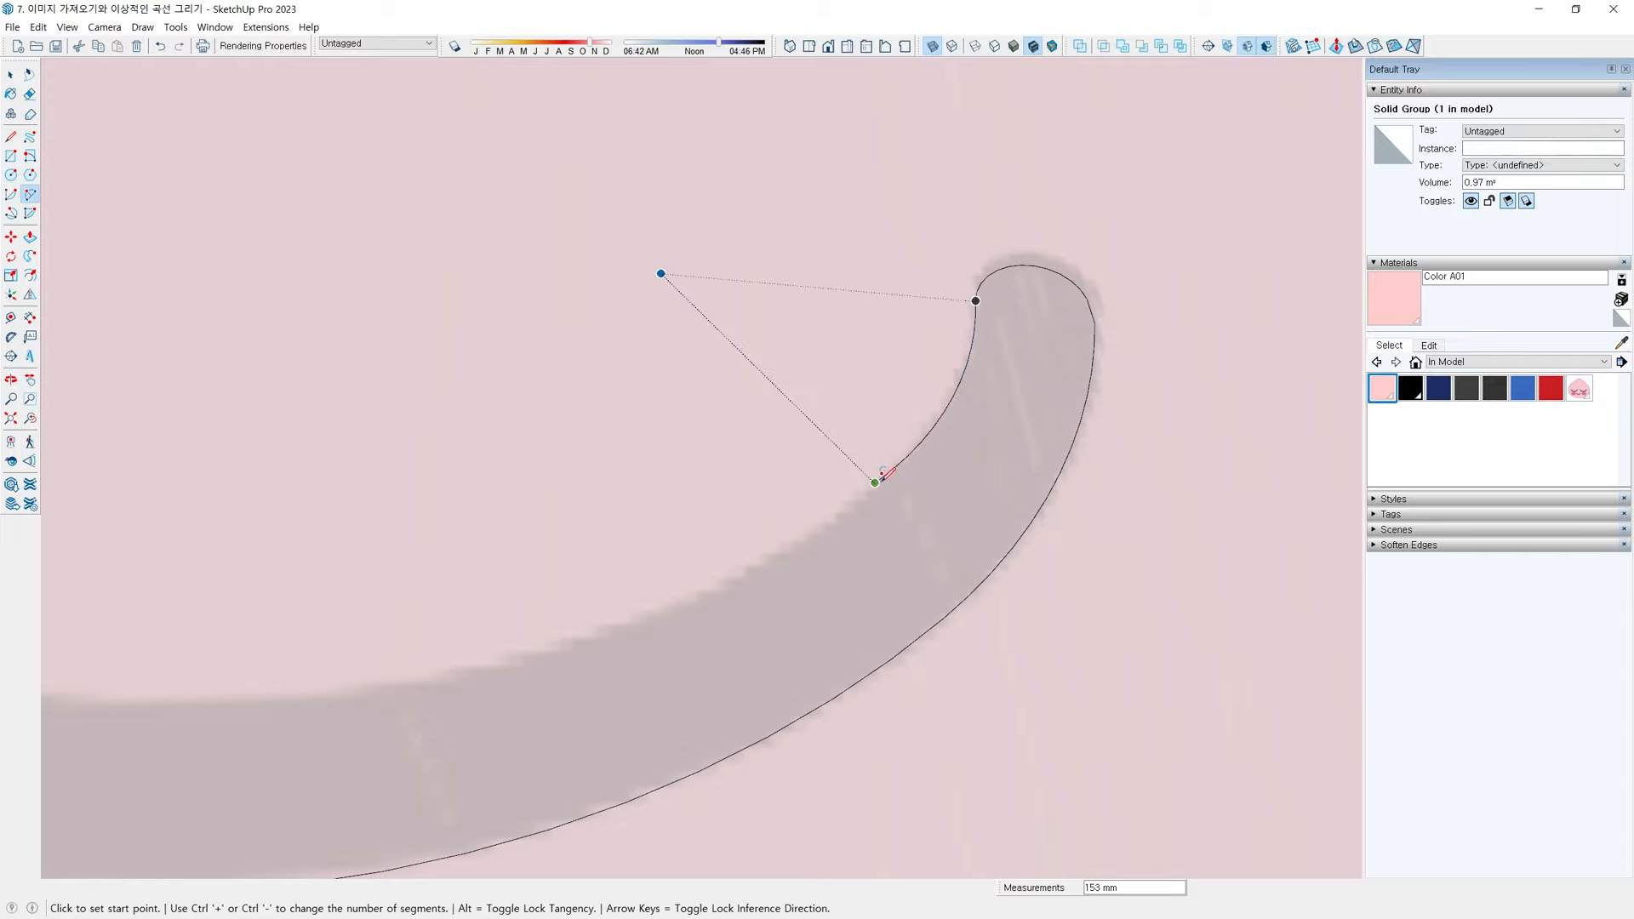
Continue the left eye's inner edge with two tangent 2 Point Arcs, the first about 316 mm long, through its lowest point towards the left end
click(876, 482)
scroll(596, 601, down, 2)
shift+middle_drag(592, 603, 772, 554)
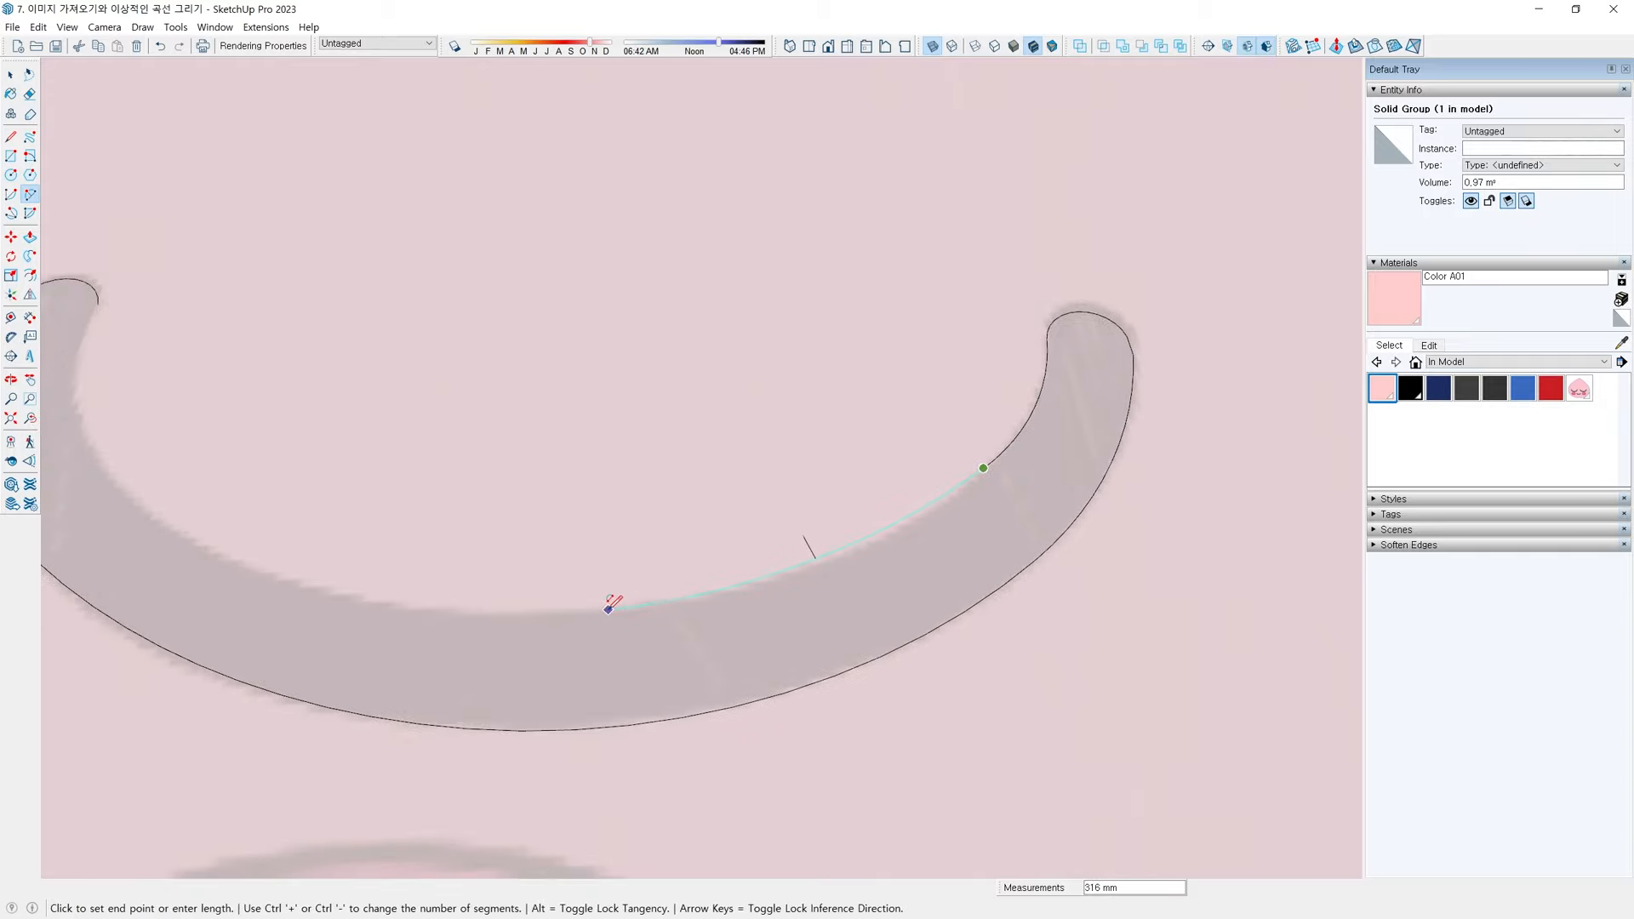
double_click(601, 606)
scroll(602, 606, down, 1)
shift+middle_drag(609, 606, 752, 605)
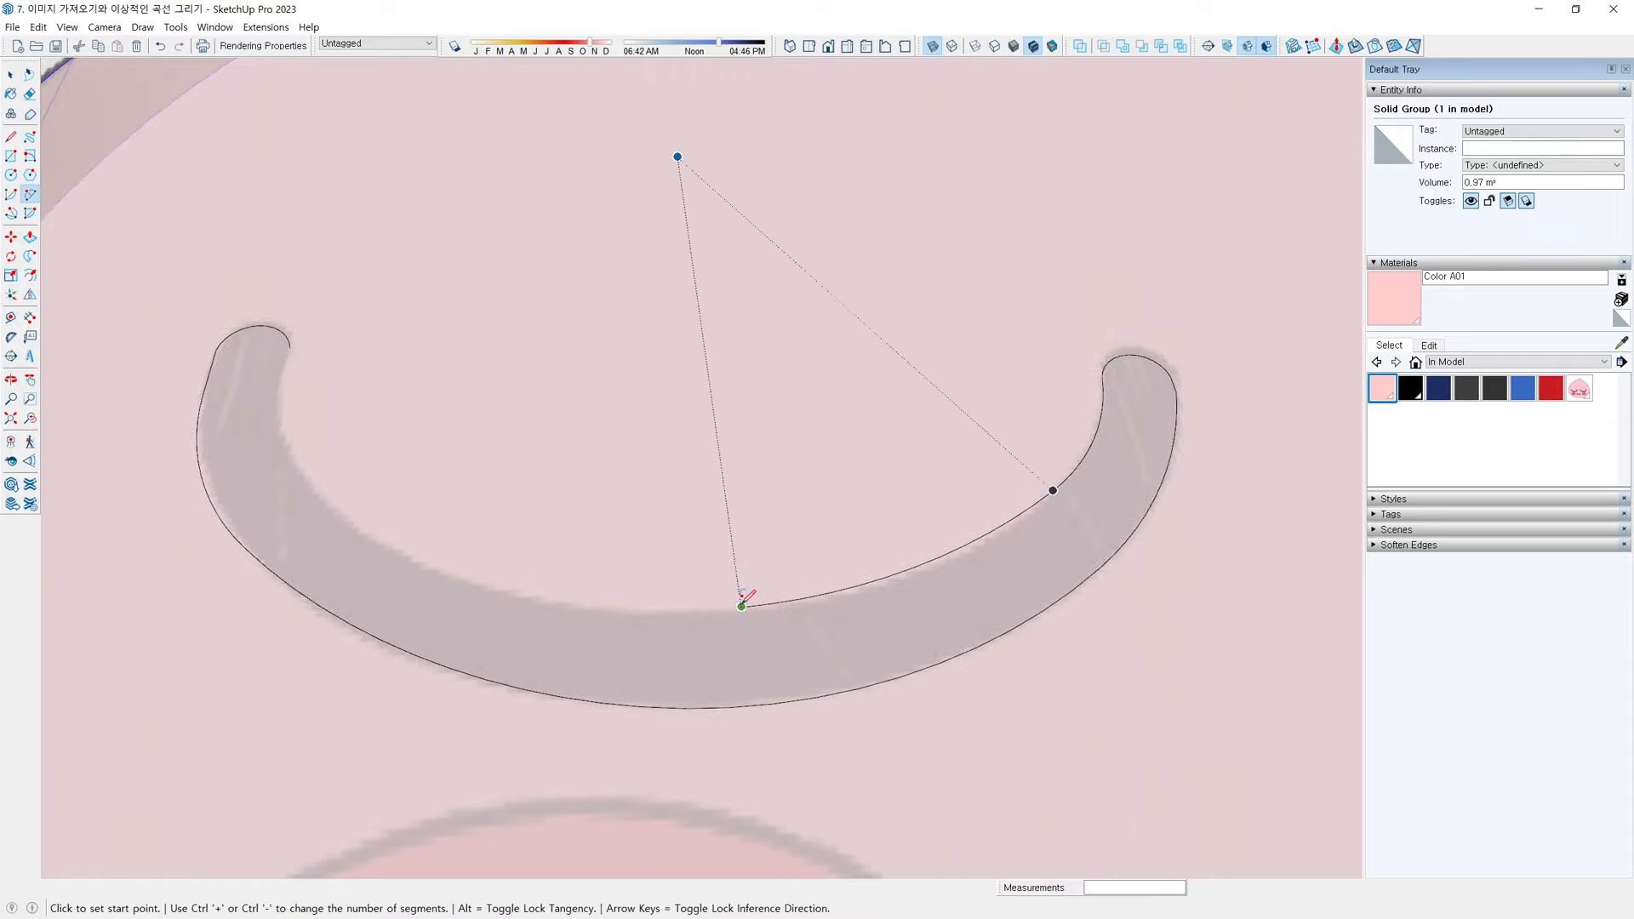
click(741, 607)
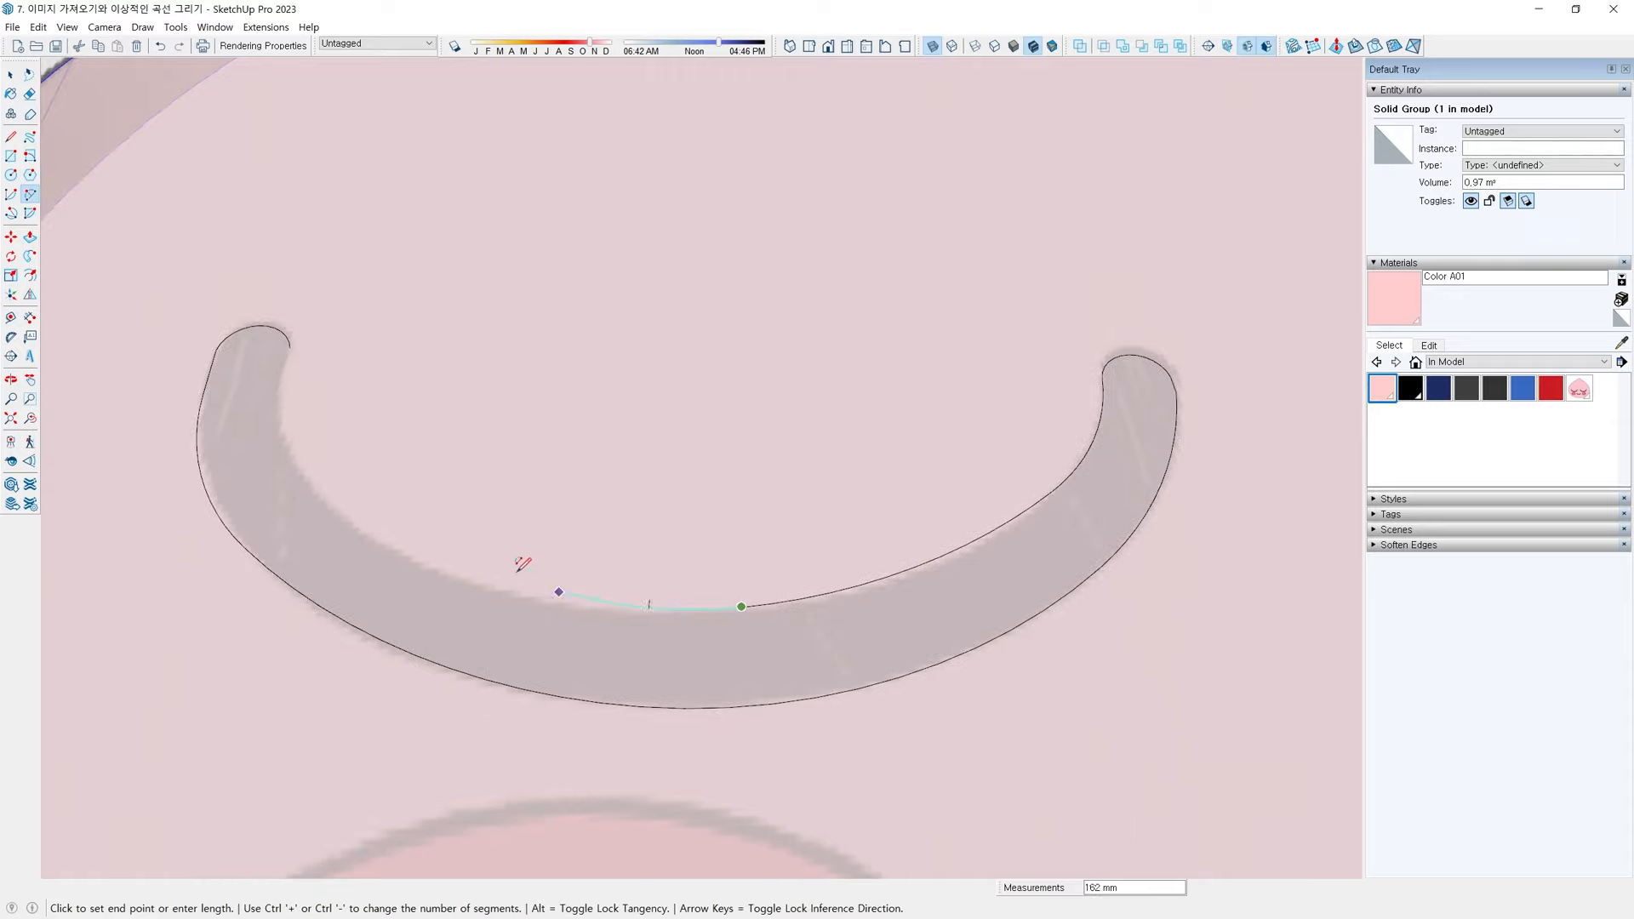
double_click(340, 513)
middle_drag(341, 509, 452, 547)
scroll(503, 573, up, 2)
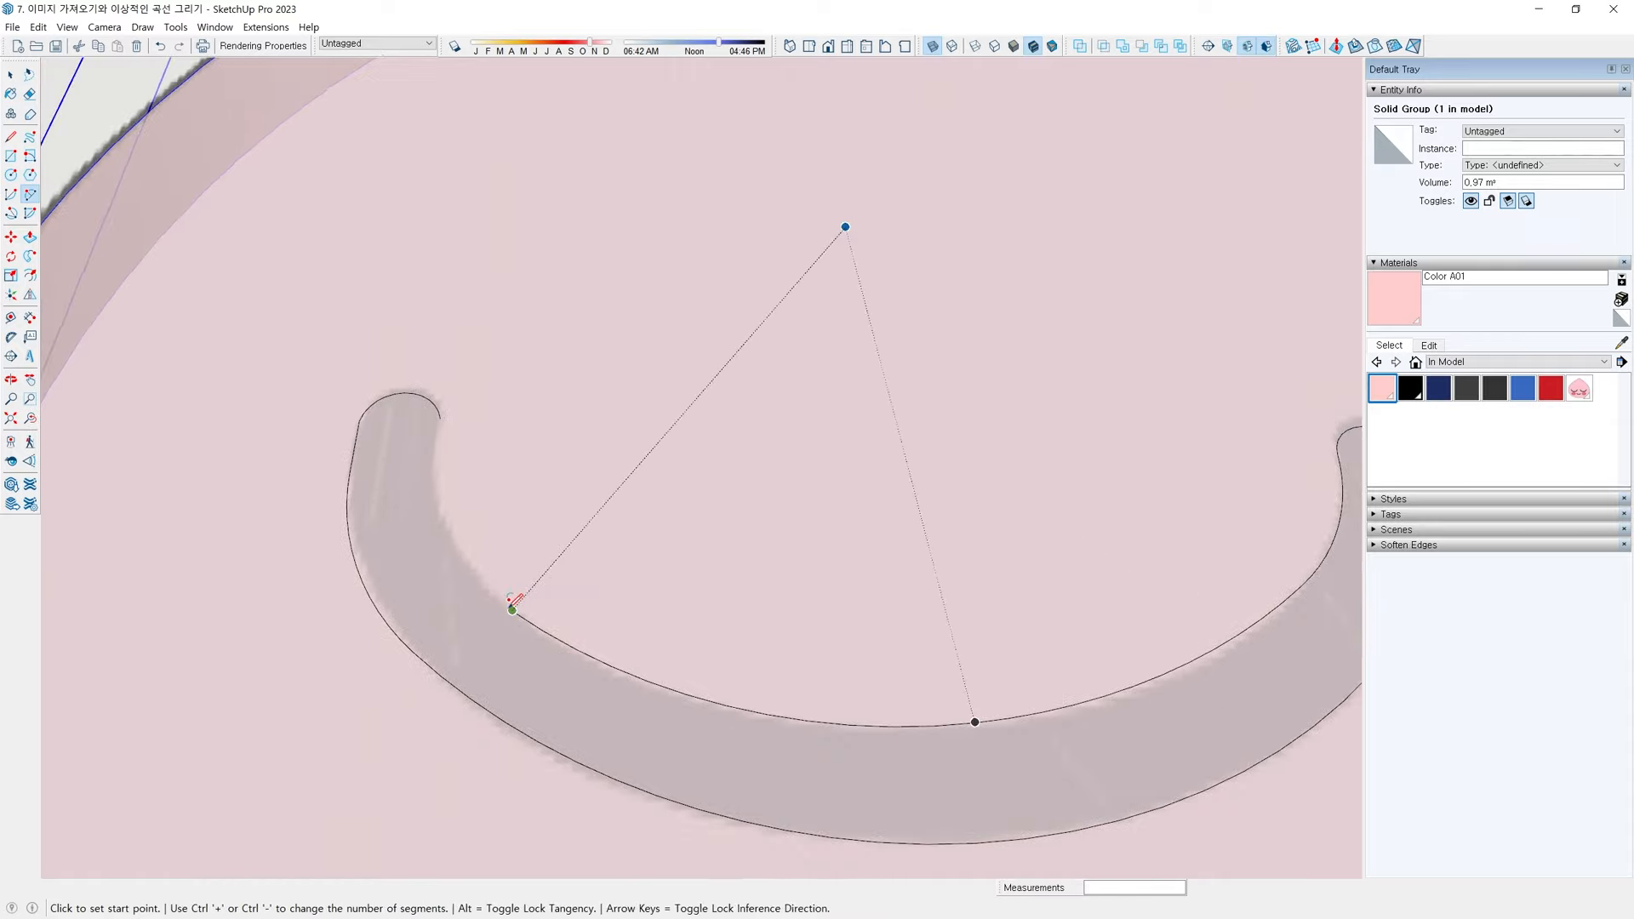
Trace the inner edge upwards near the left eye's left end with another tangent 2 Point Arc
click(512, 607)
scroll(449, 545, up, 2)
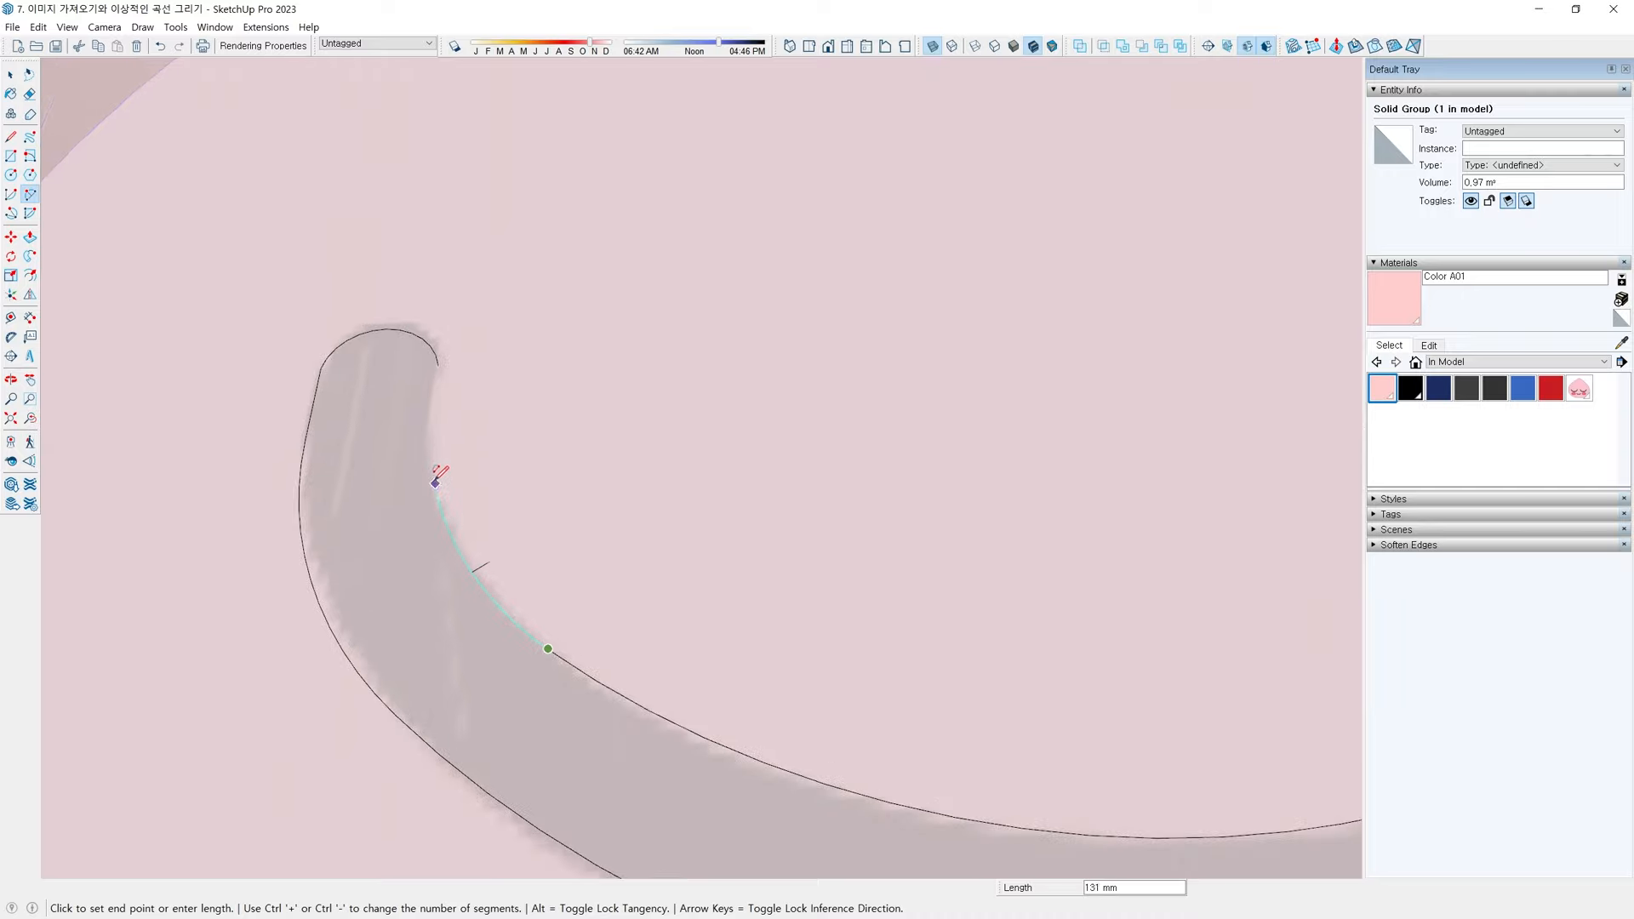
scroll(430, 423, up, 1)
double_click(427, 430)
scroll(427, 430, down, 2)
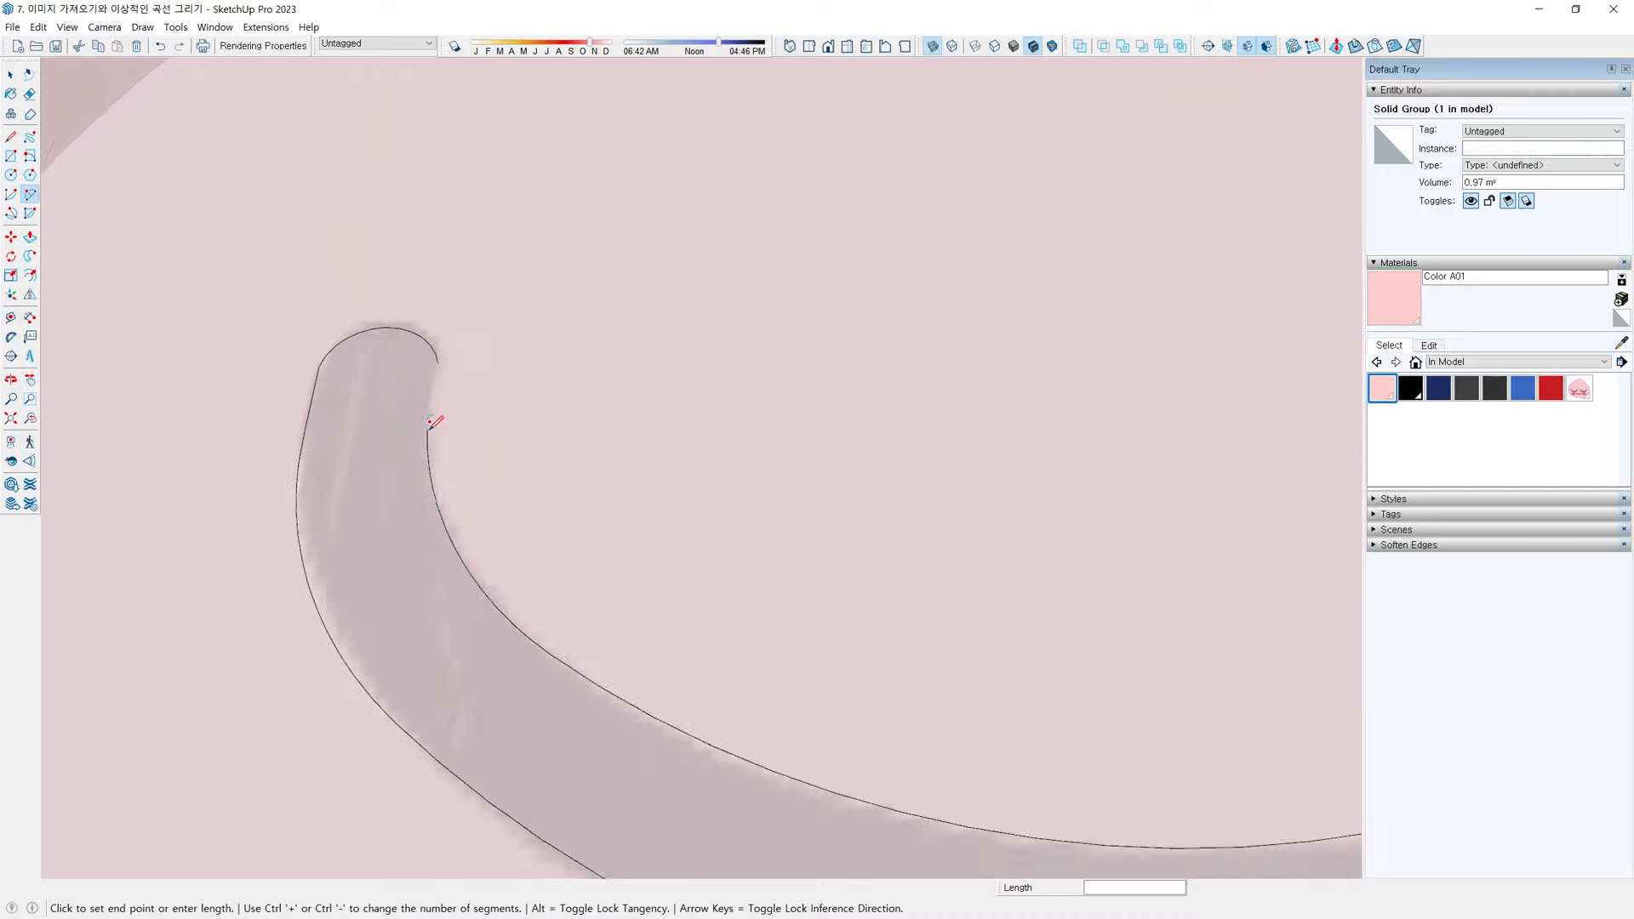
Close the left eye's outline with a short straight line from the inner edge's end to the left cap
middle_drag(427, 430, 552, 521)
scroll(608, 436, up, 1)
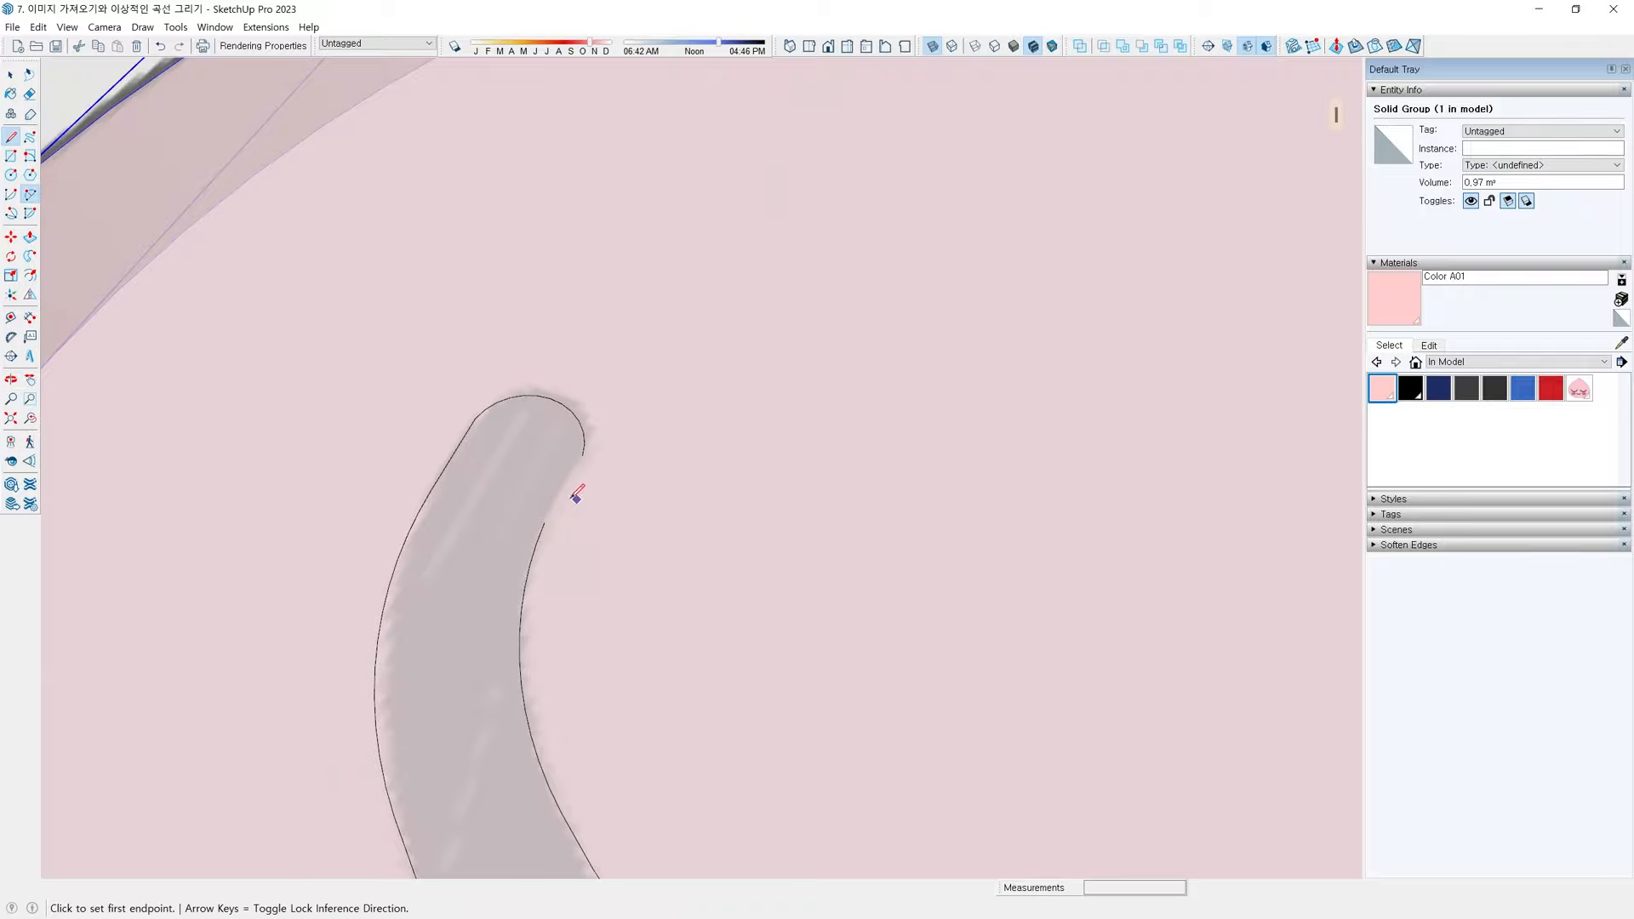
scroll(549, 511, up, 1)
click(537, 530)
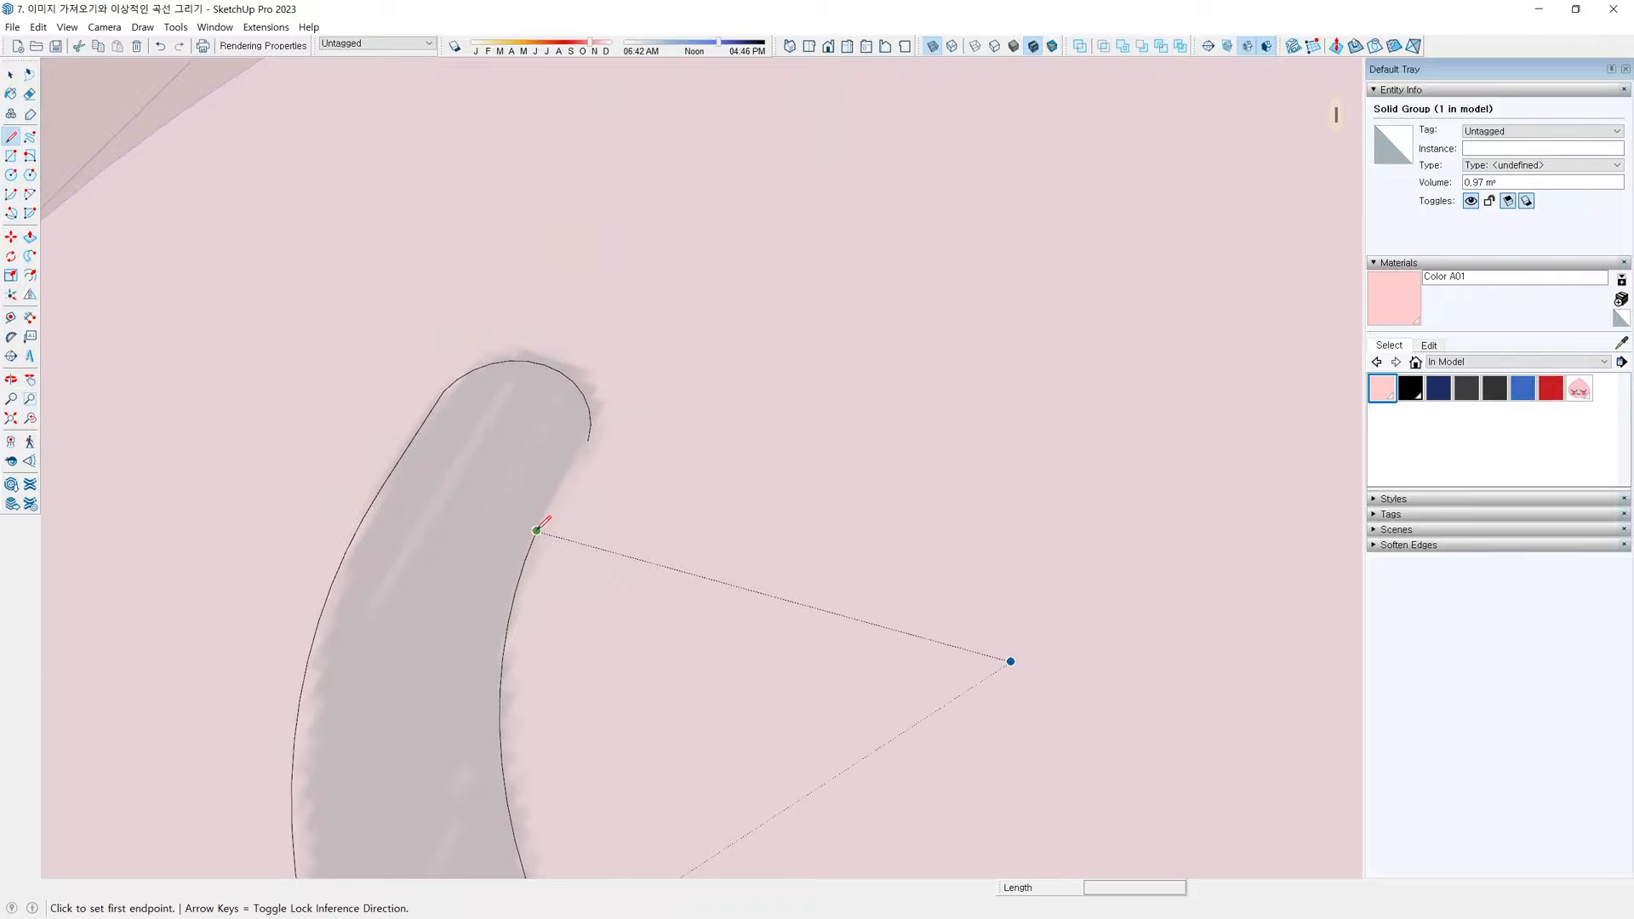
click(588, 440)
key(space)
scroll(547, 547, down, 5)
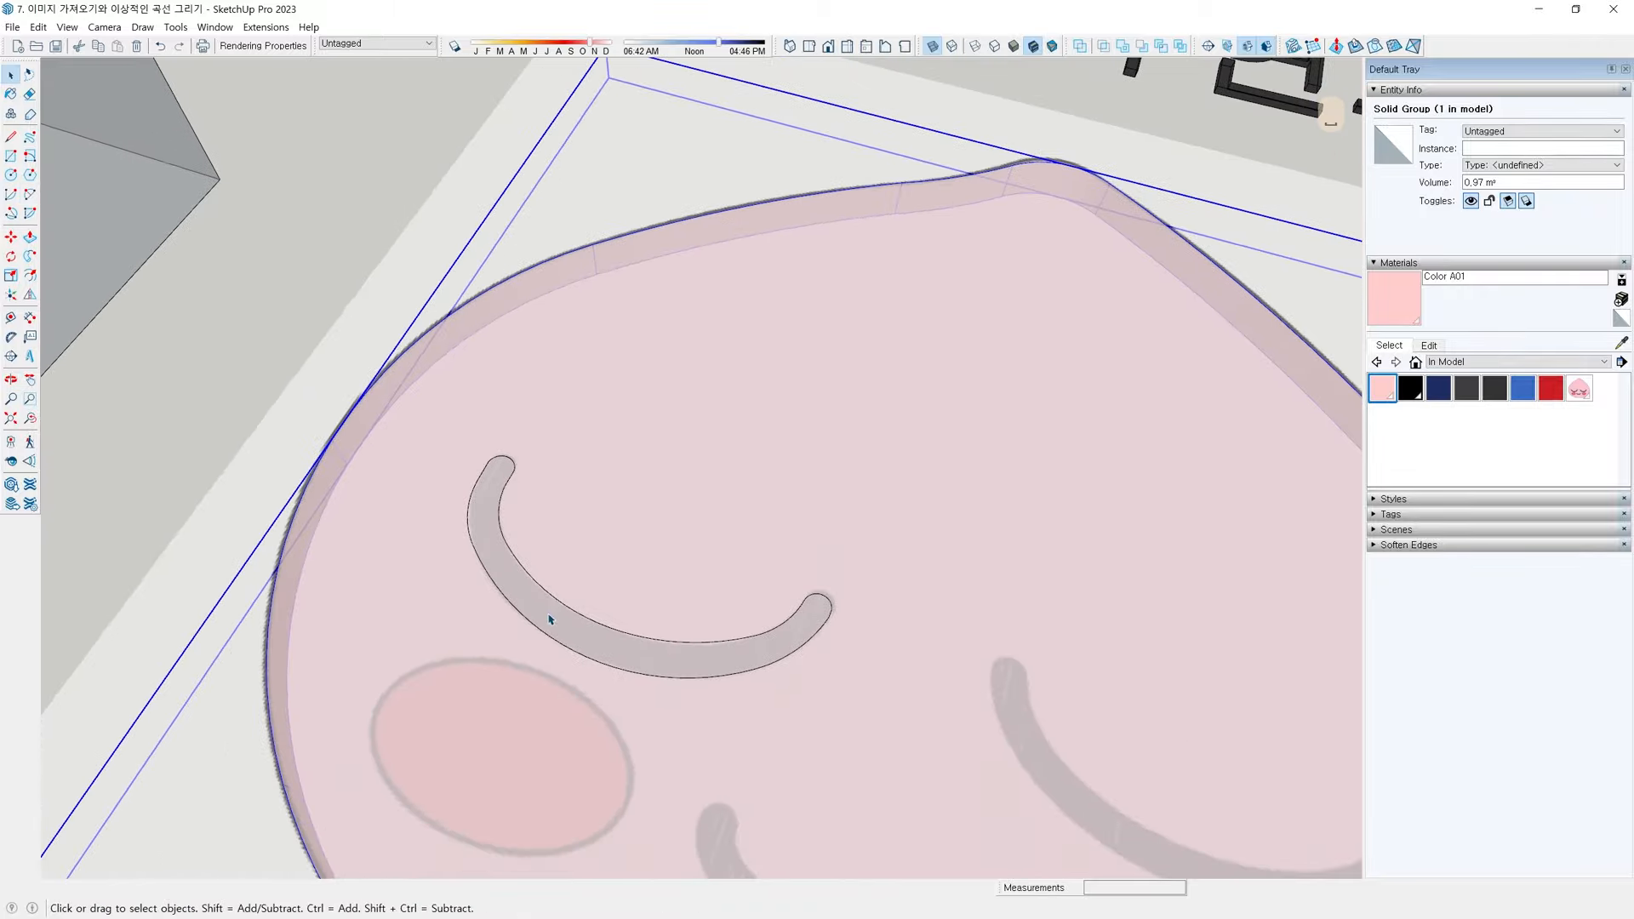
Extrude the left eye's face 20 mm with Push/Pull
click(549, 619)
scroll(613, 569, down, 3)
middle_drag(613, 569, 548, 571)
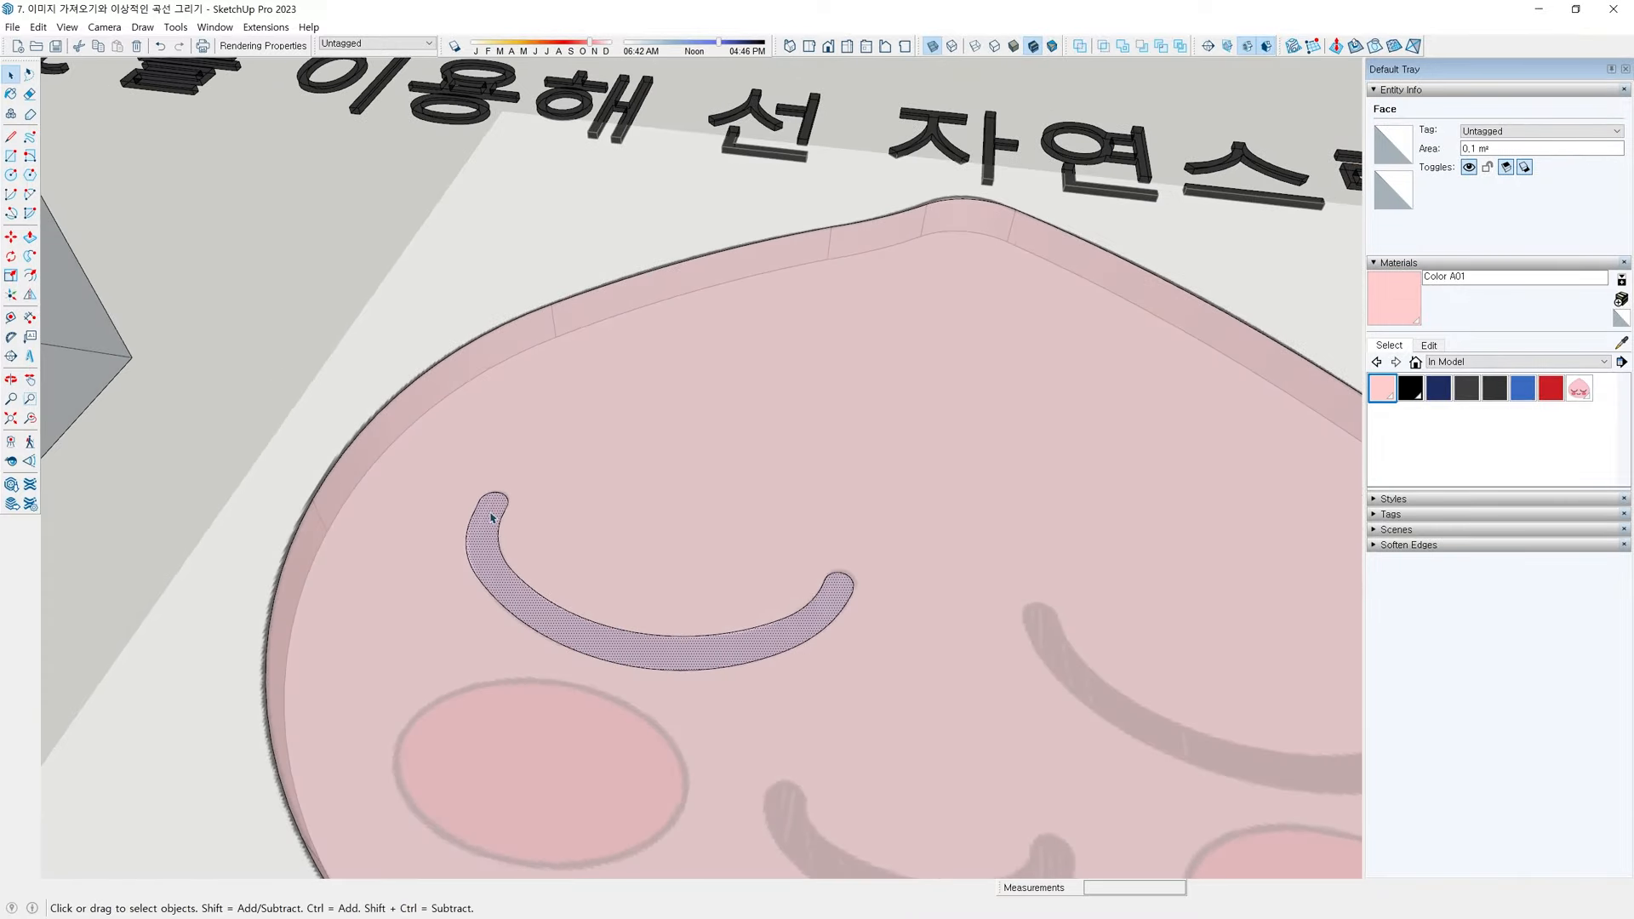
middle_drag(909, 600, 487, 395)
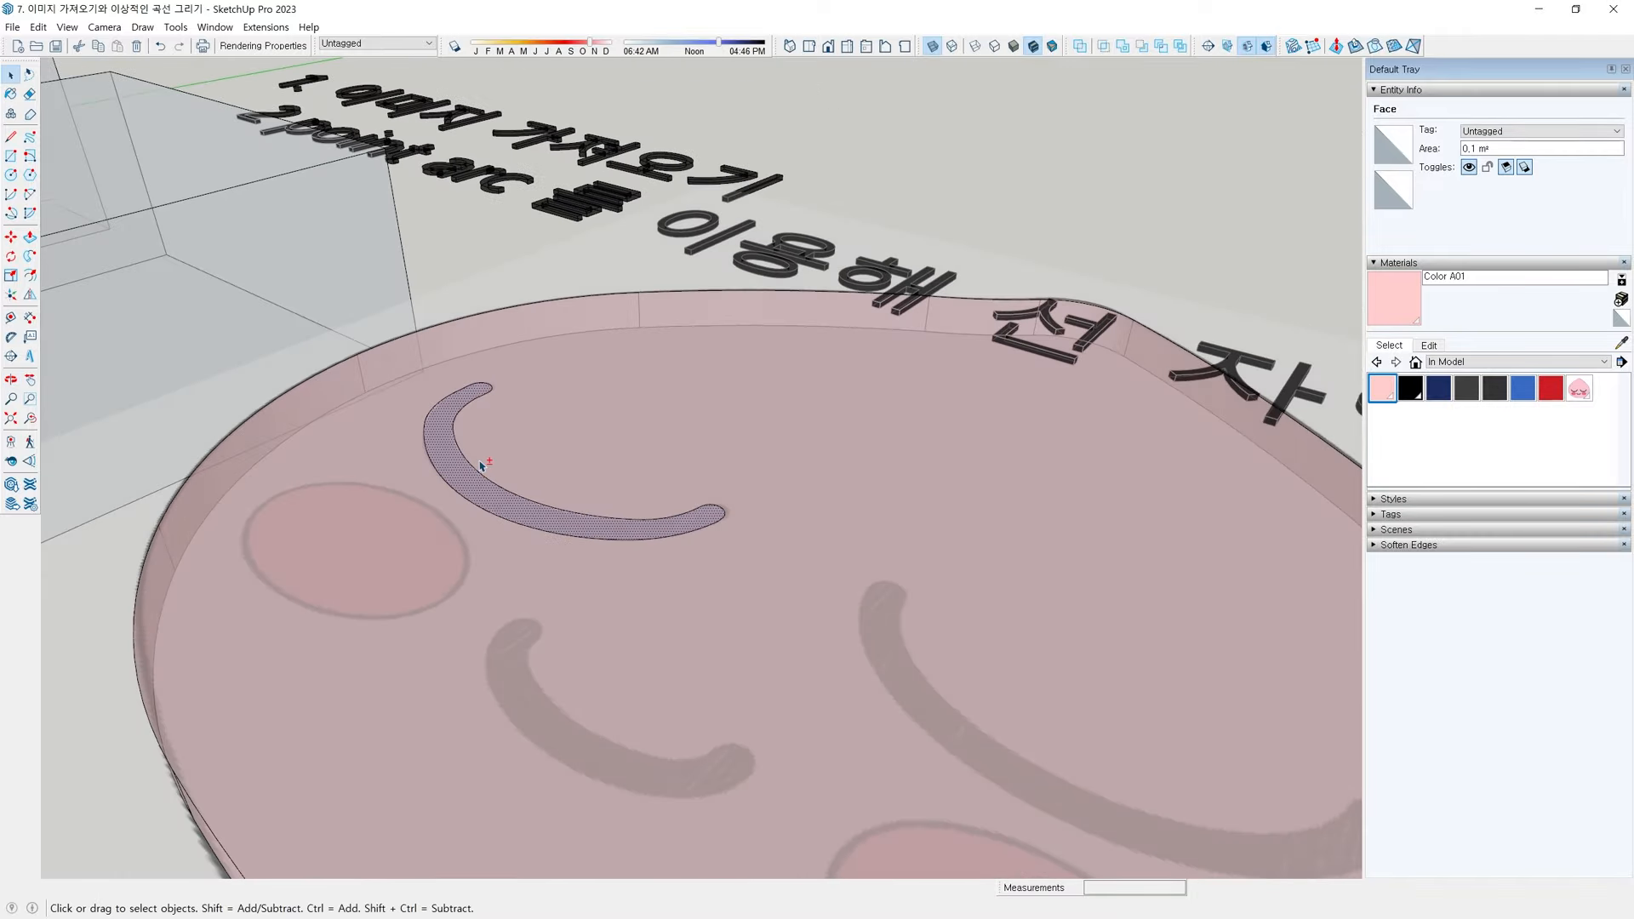
shift+middle_drag(480, 465, 544, 500)
scroll(531, 504, up, 3)
key(p)
click(502, 514)
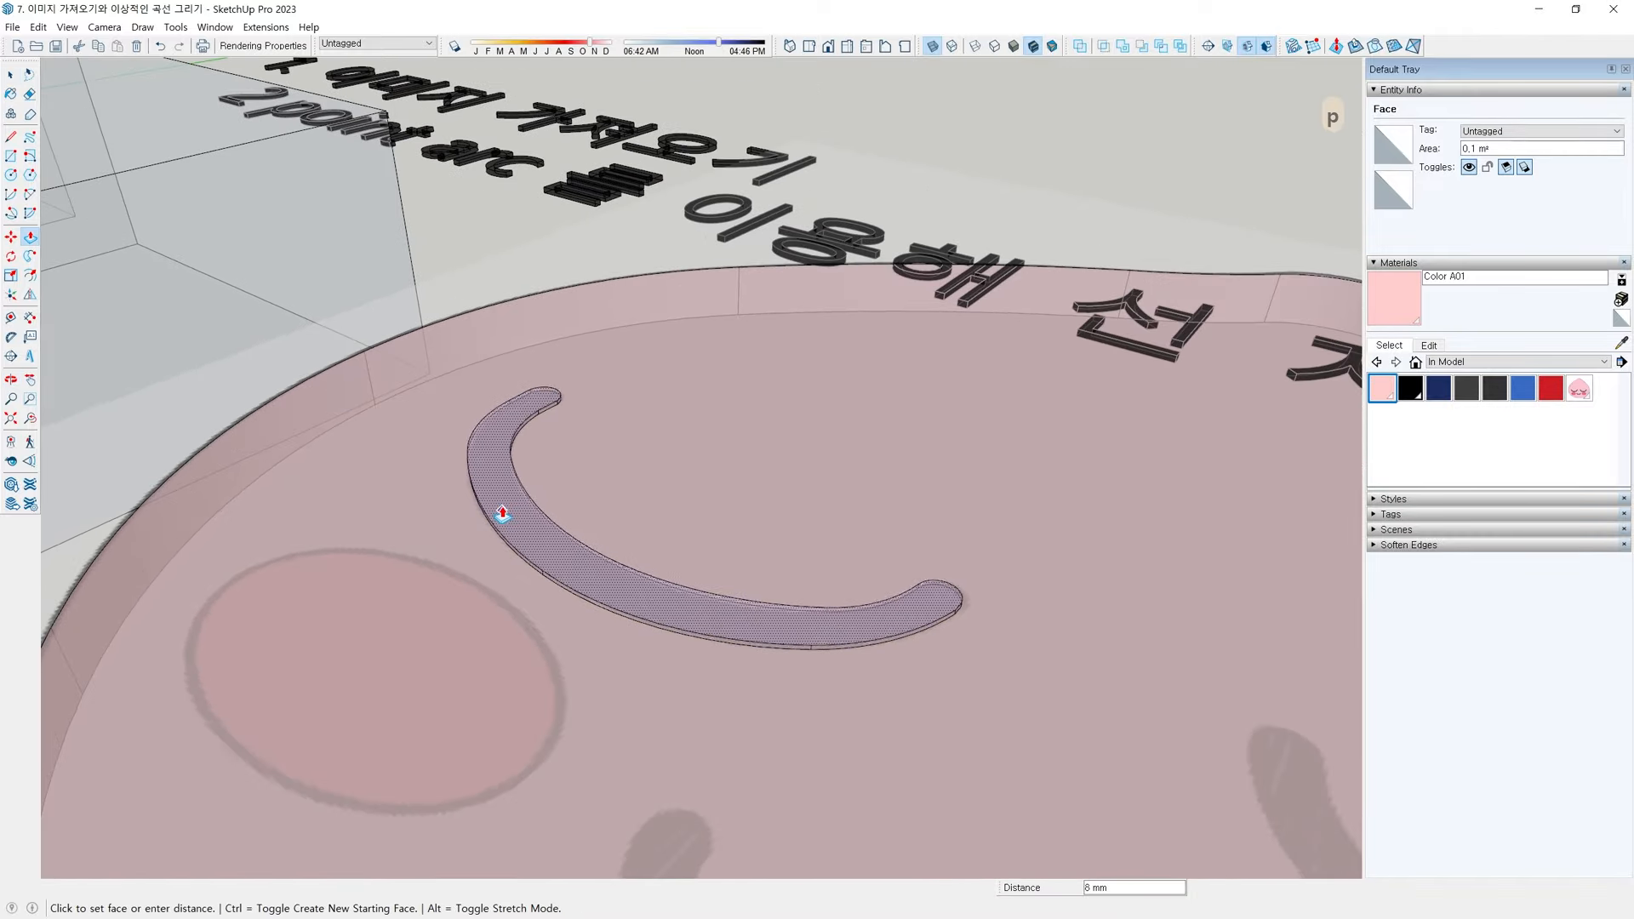
text(2)
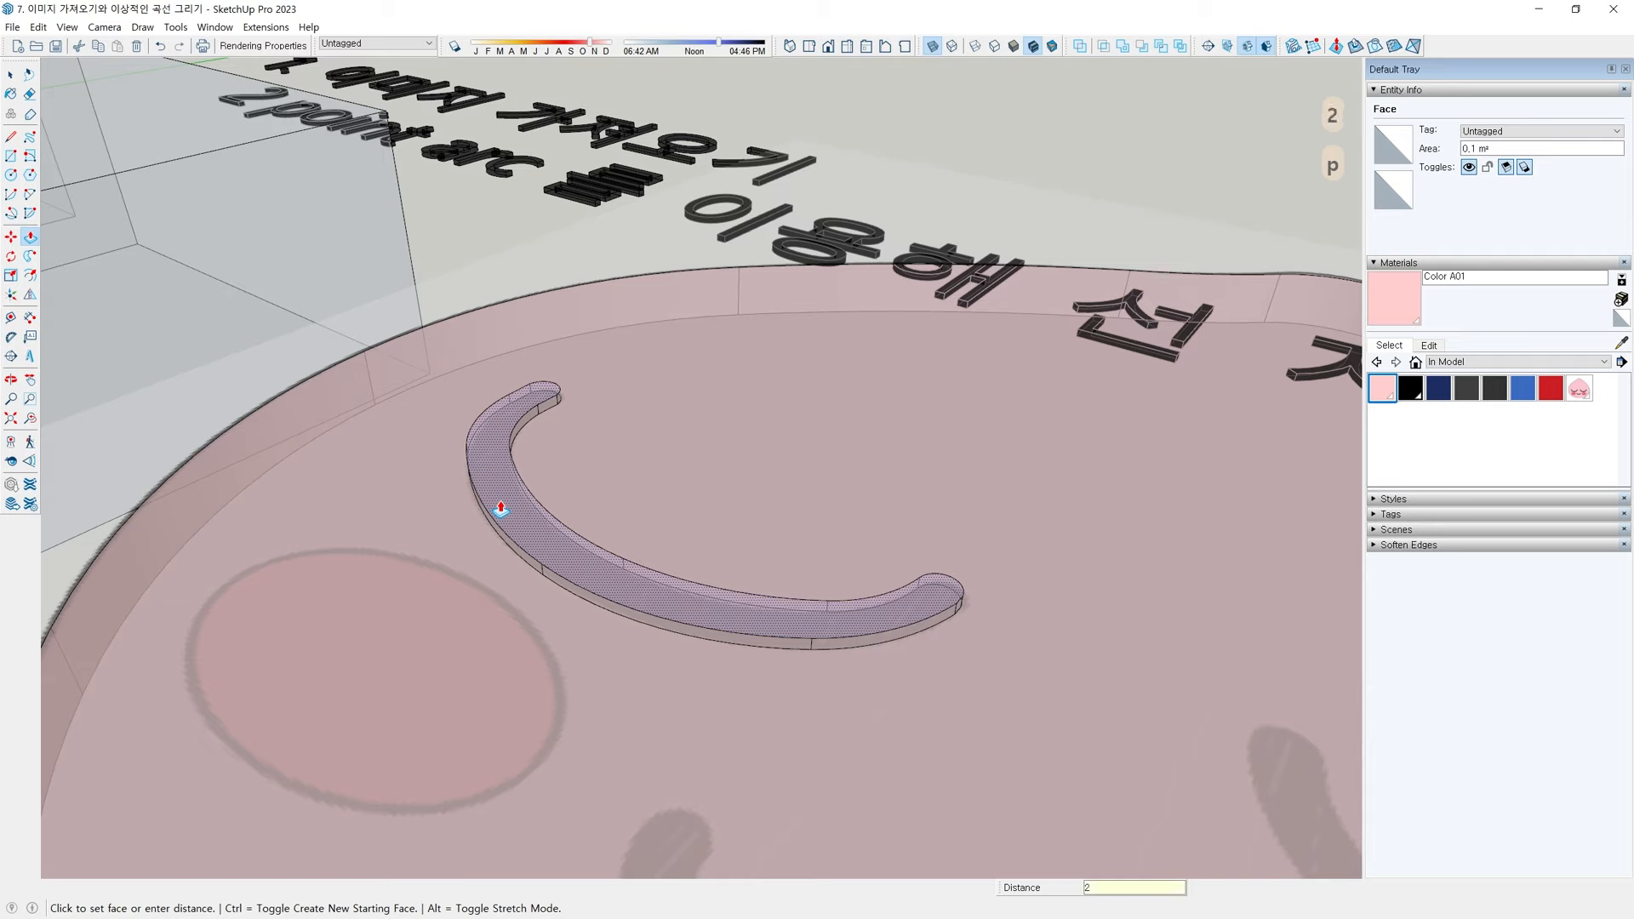
text(0)
key(Return)
key(space)
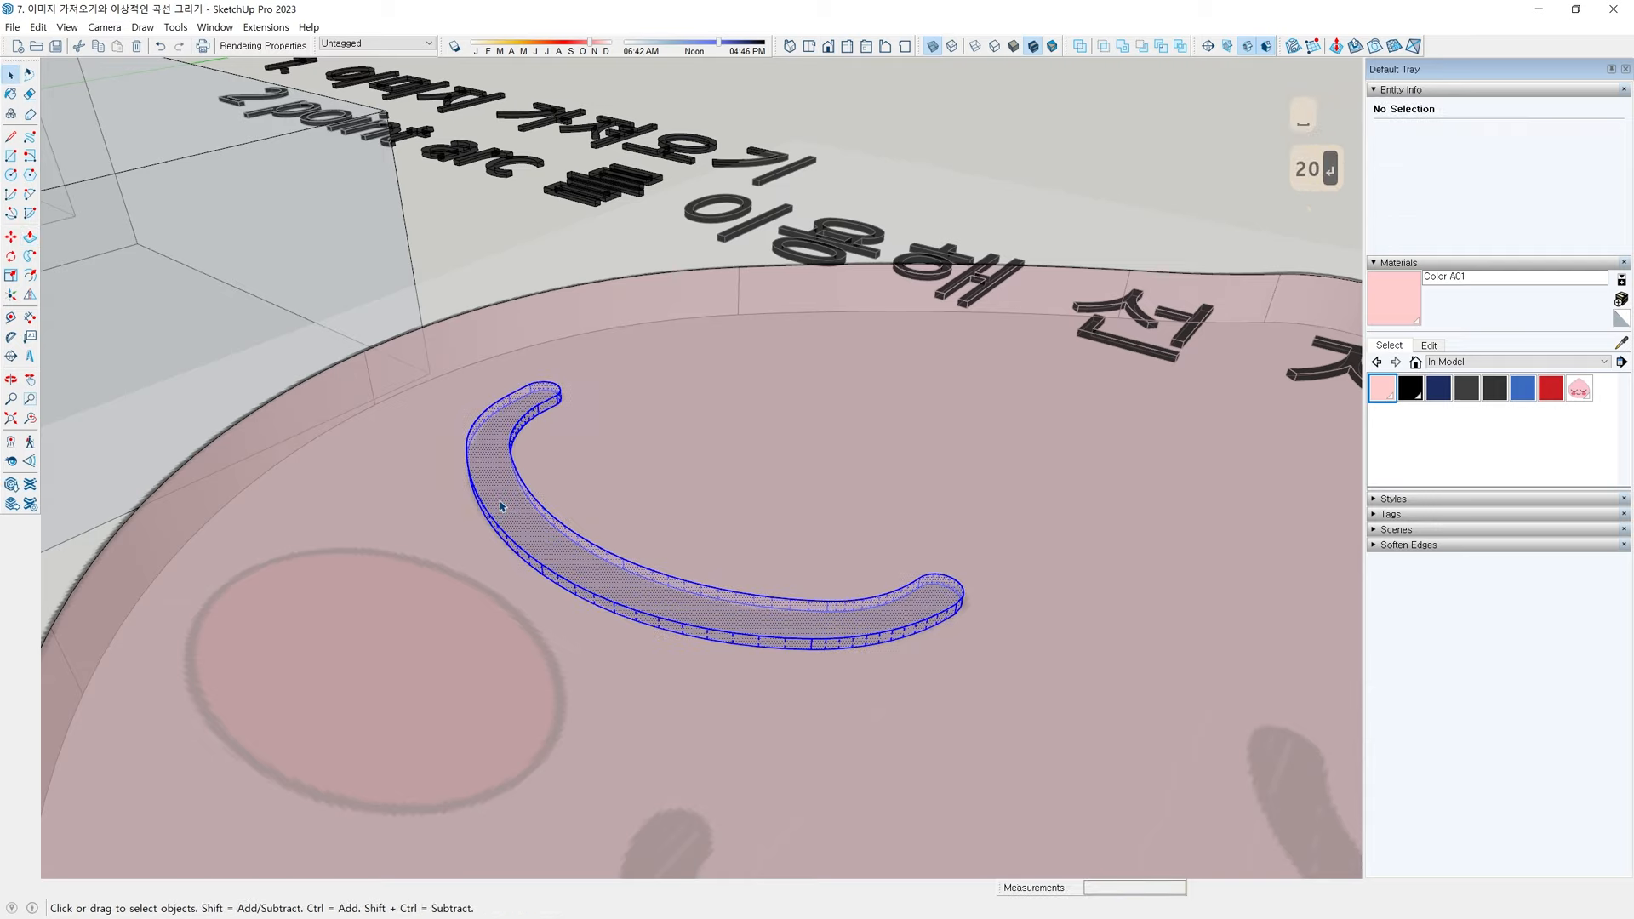
Make the whole extruded left eye a group
triple_click(501, 506)
key(ctrl+g)
middle_drag(610, 534, 721, 579)
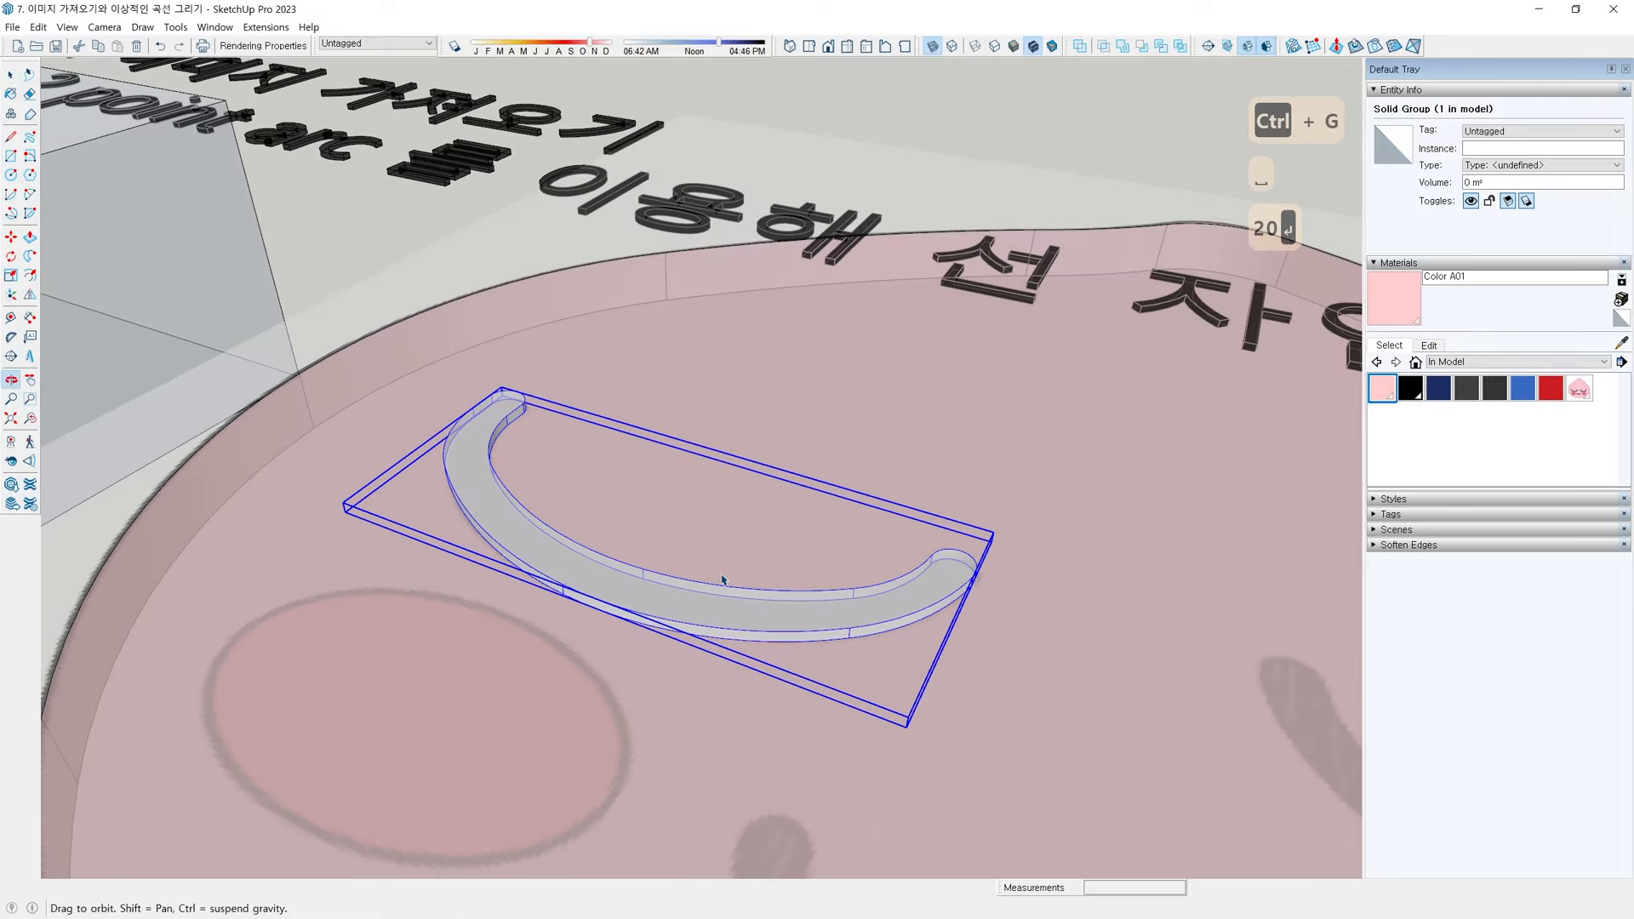
Paint all geometry inside the left eye's group black with Color M09 and close the group
click(764, 644)
key(Escape)
key(Escape)
triple_click(662, 605)
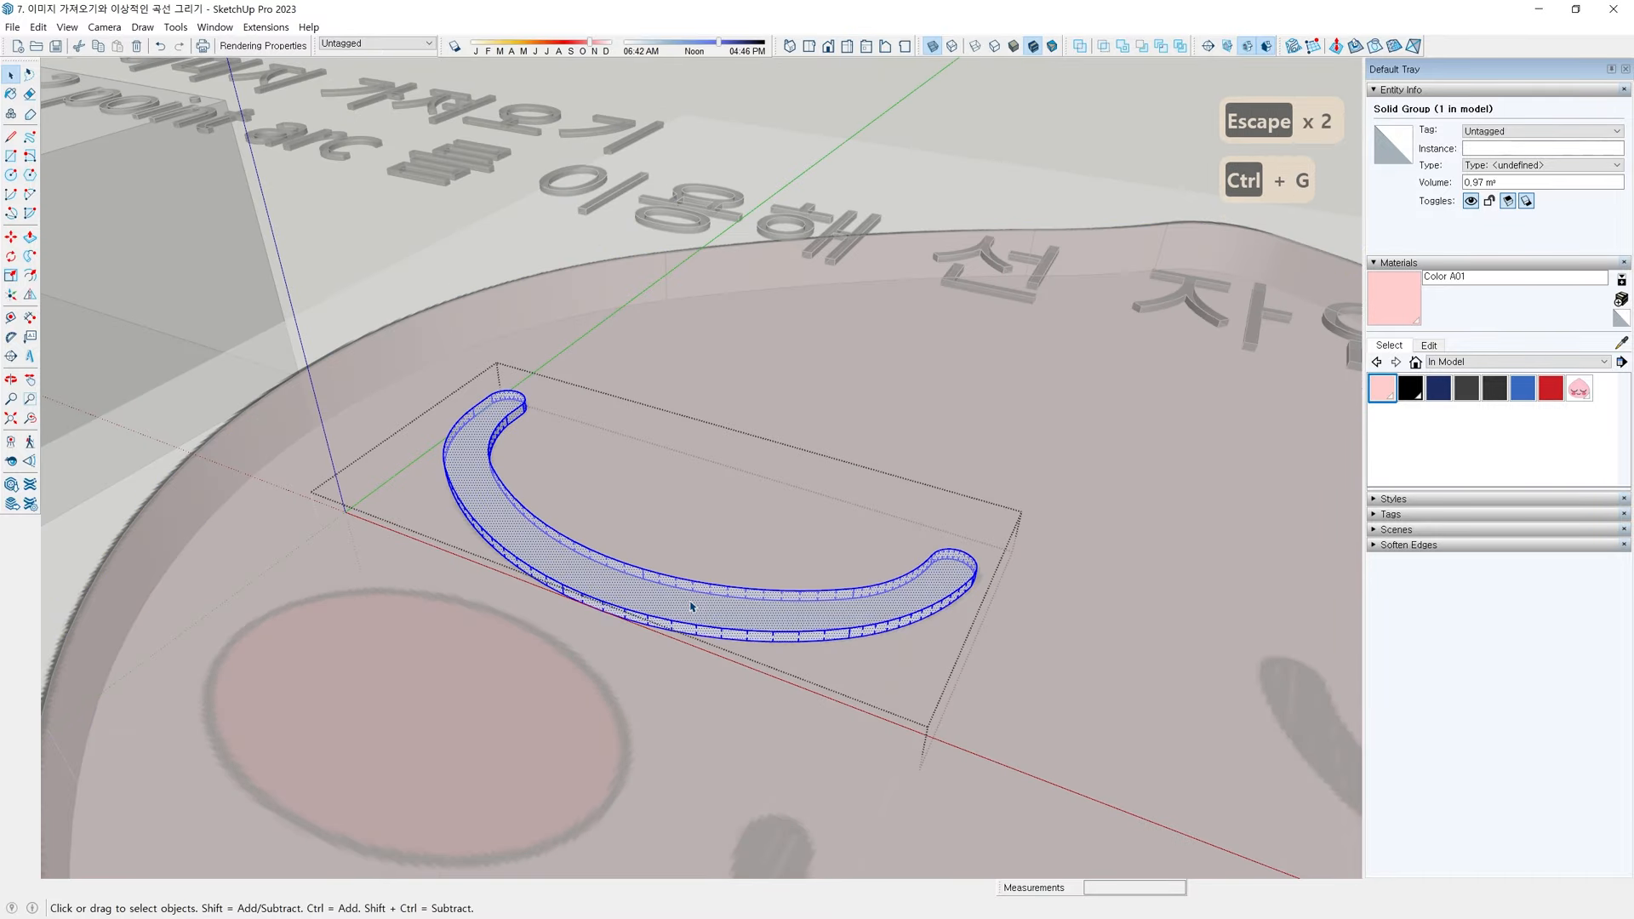
click(1419, 388)
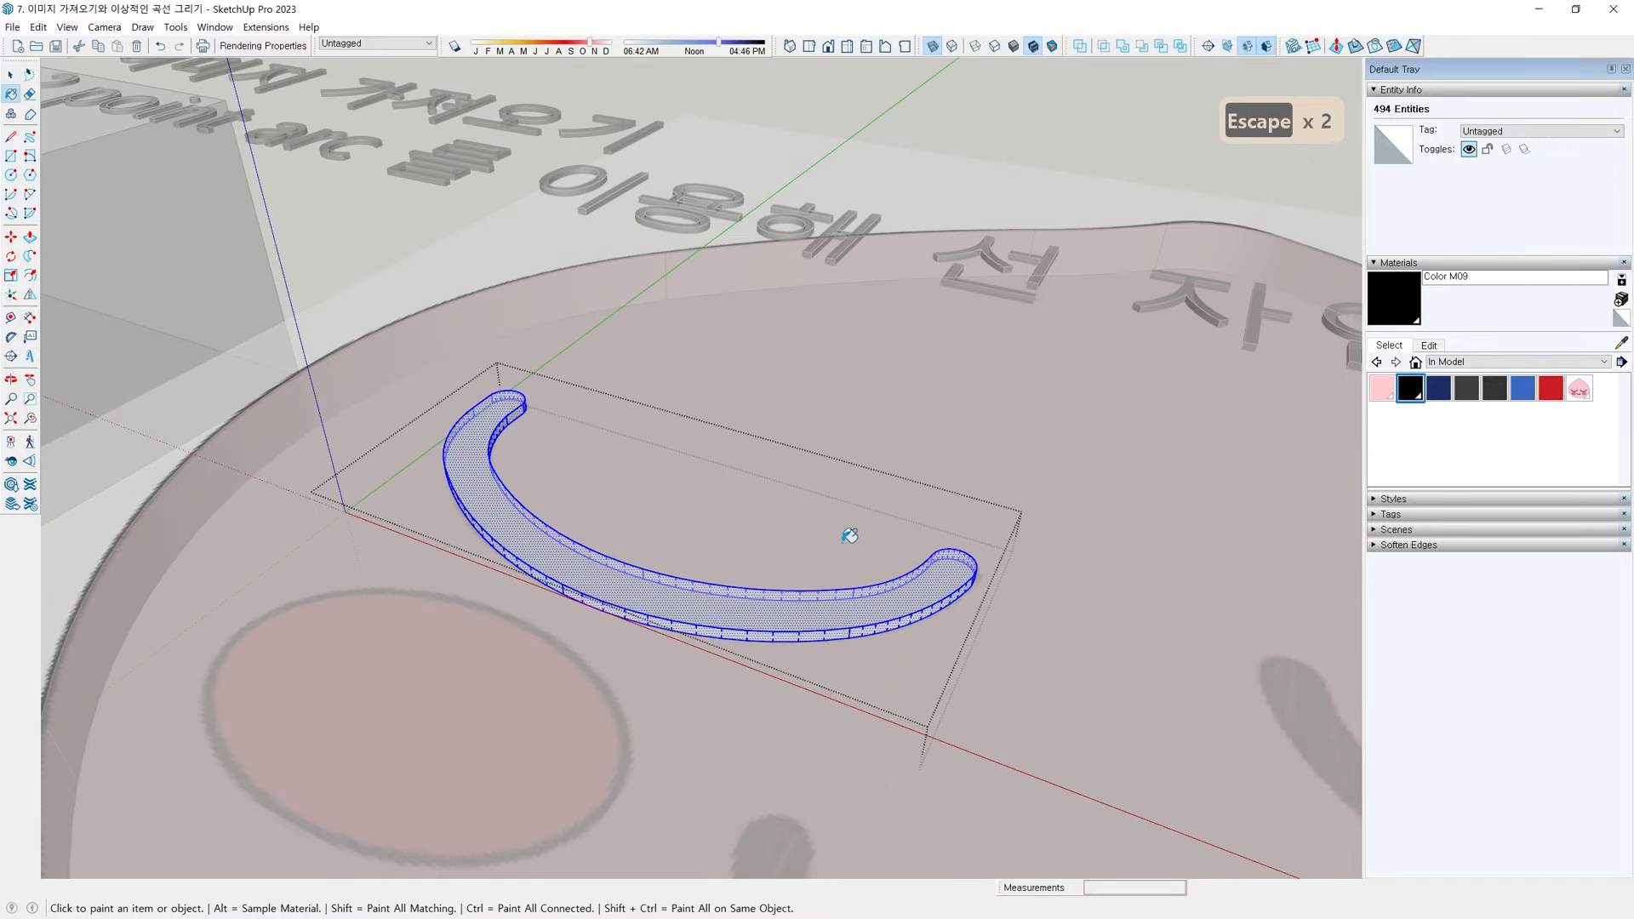
click(730, 603)
key(space)
click(799, 290)
Examine the painted left eye on the peach body with the X-ray display toggled, and restore the display
key(x)
mouse_move(802, 297)
middle_down()
mouse_move(905, 616)
mouse_move(936, 620)
middle_up()
scroll(945, 619, down, 3)
scroll(1070, 636, down, 5)
middle_drag(843, 554, 584, 437)
key(x)
Cap the right eye's upper-left end with a 2 Point Arc about 82 mm wide with a bulge of about 32 mm
scroll(693, 437, up, 6)
scroll(523, 375, up, 8)
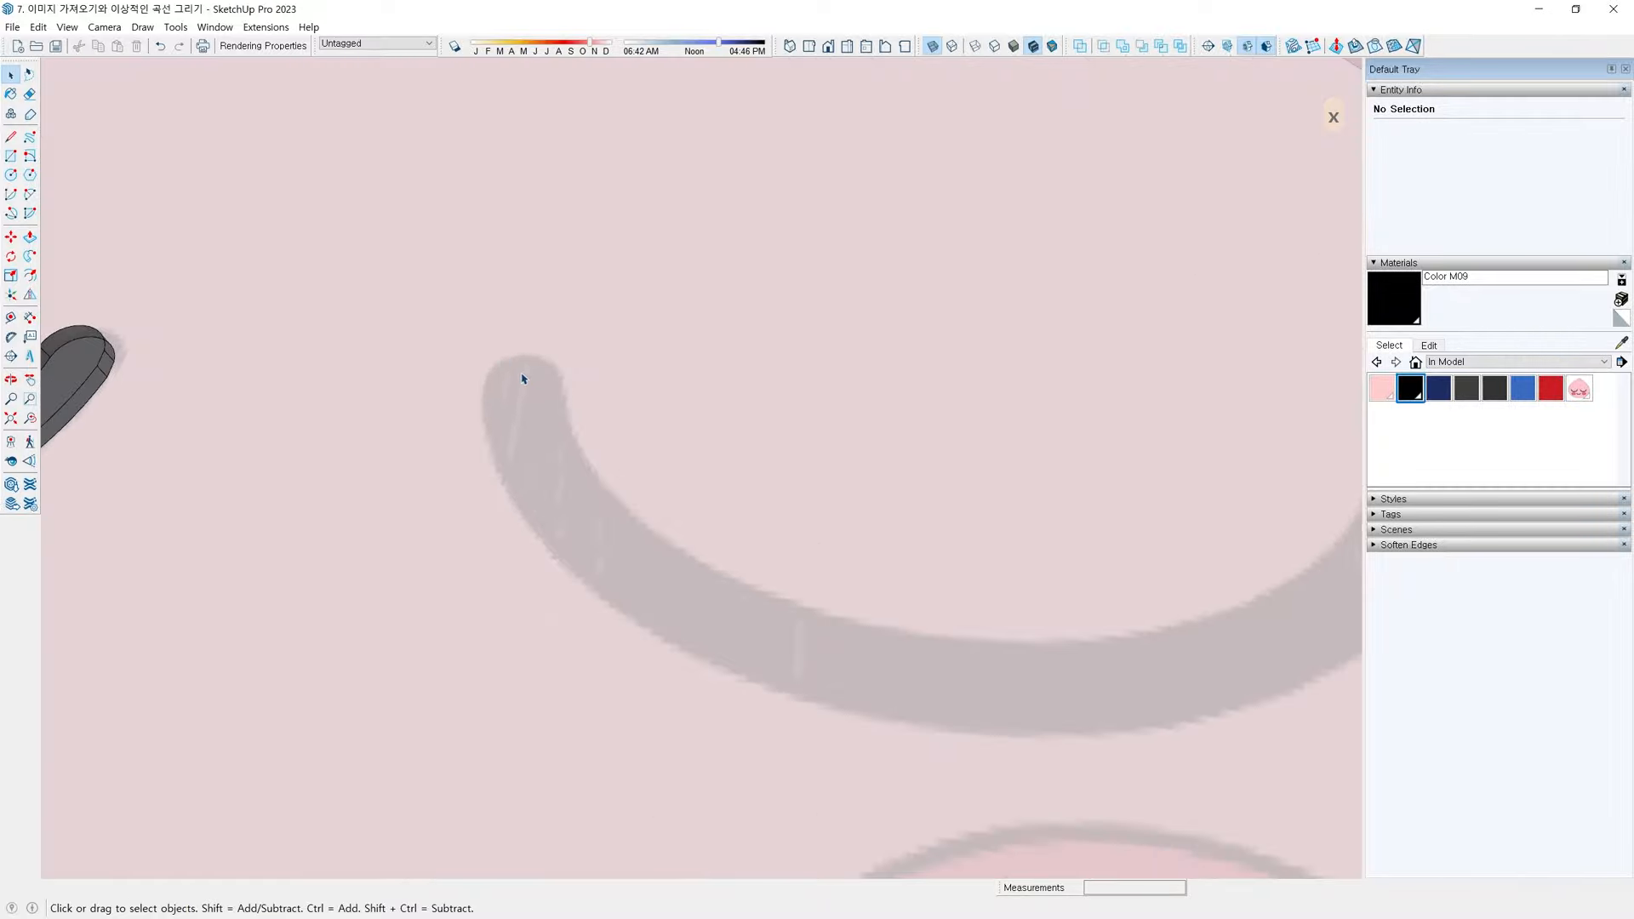
scroll(517, 357, up, 2)
key(a)
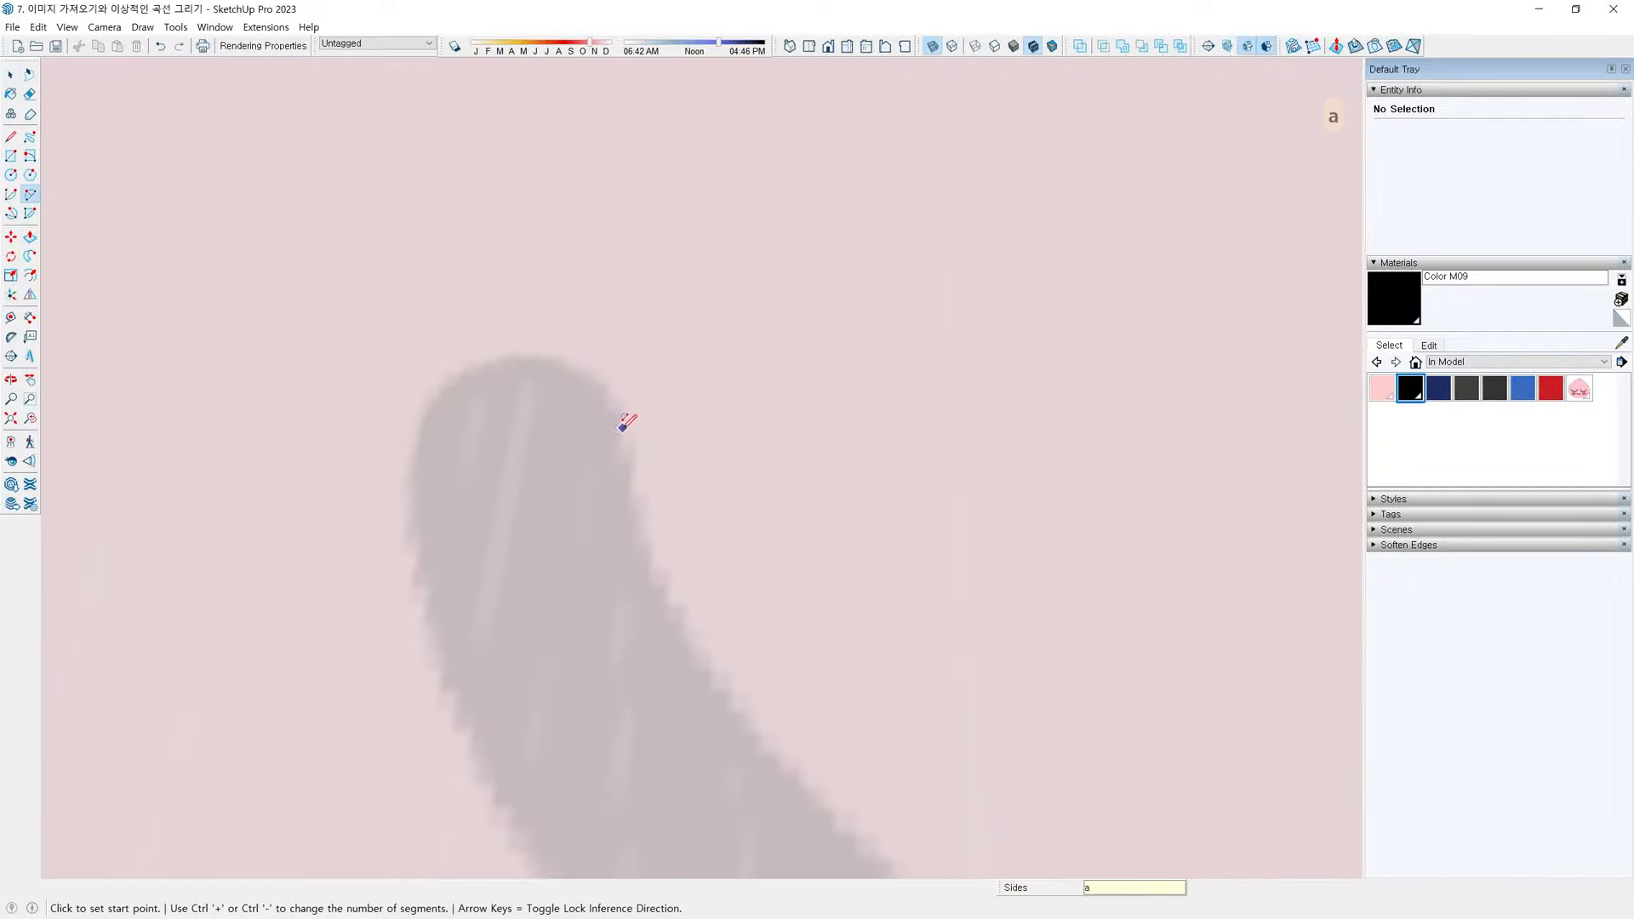
click(622, 427)
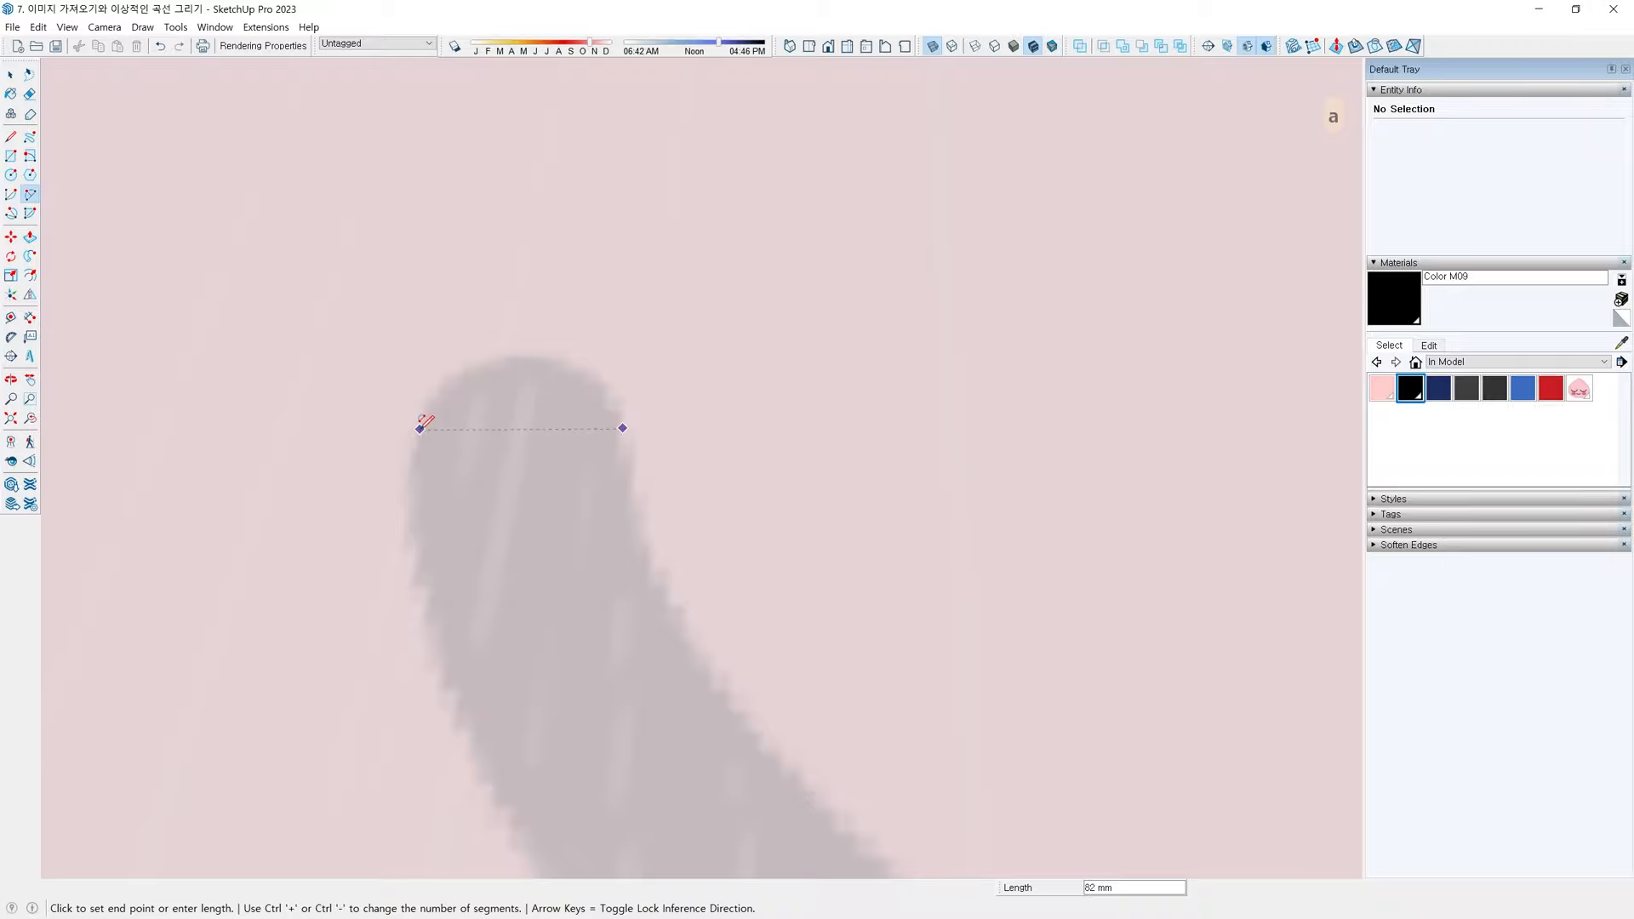
click(420, 416)
click(533, 357)
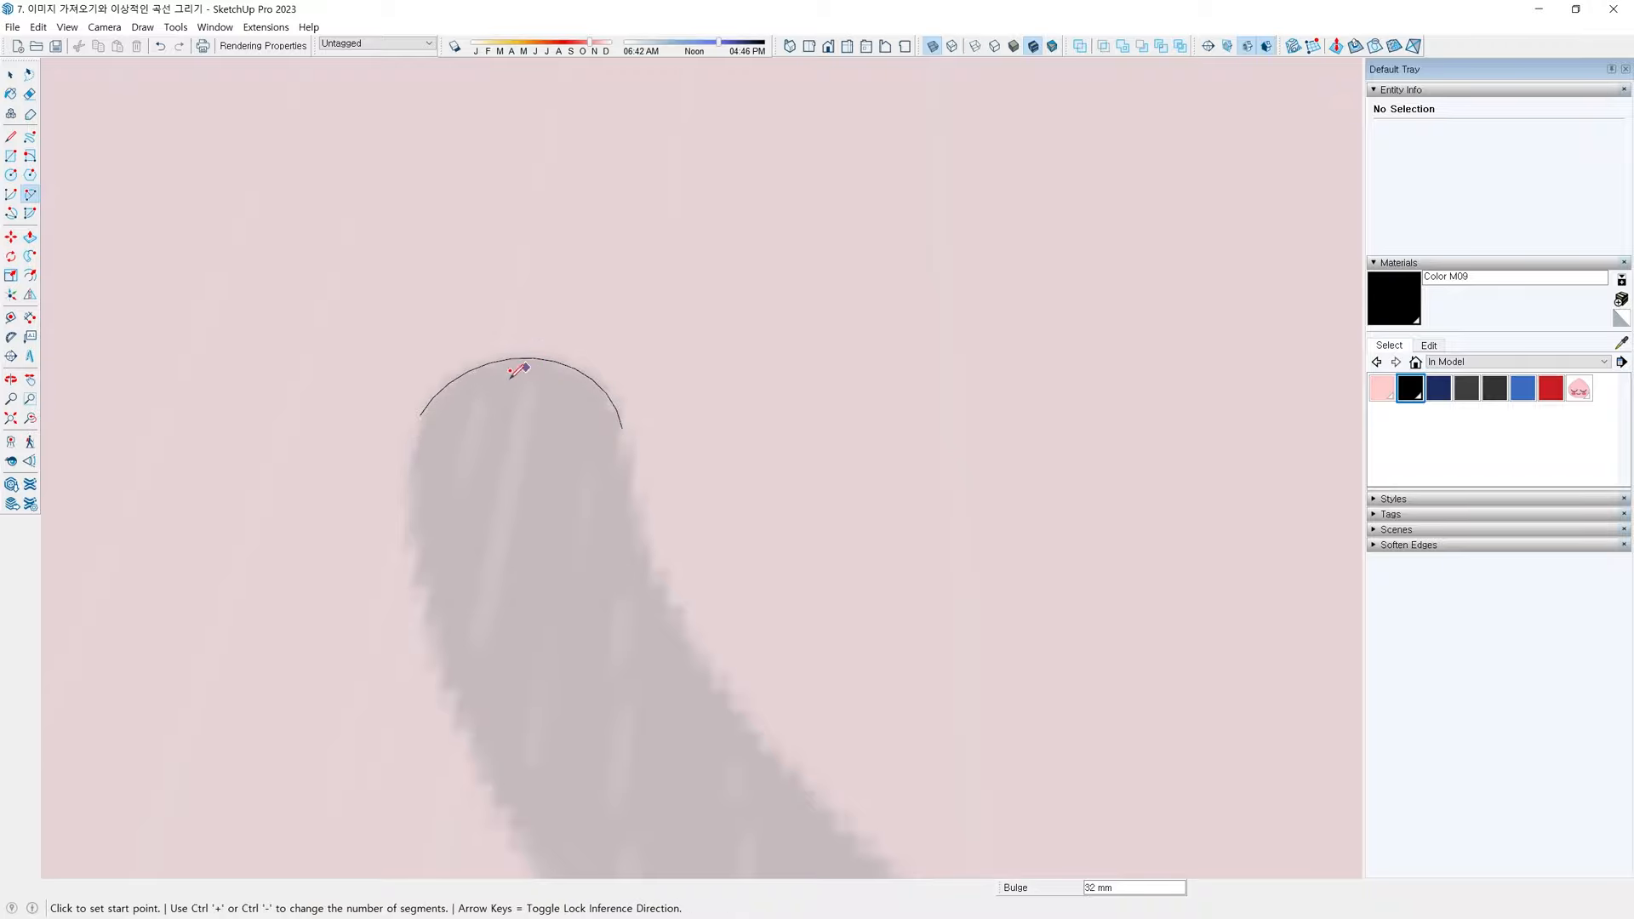
scroll(484, 396, down, 1)
Try to extend the right eye's left cap downwards with a short straight line followed by a tangent 2 Point Arc
click(431, 412)
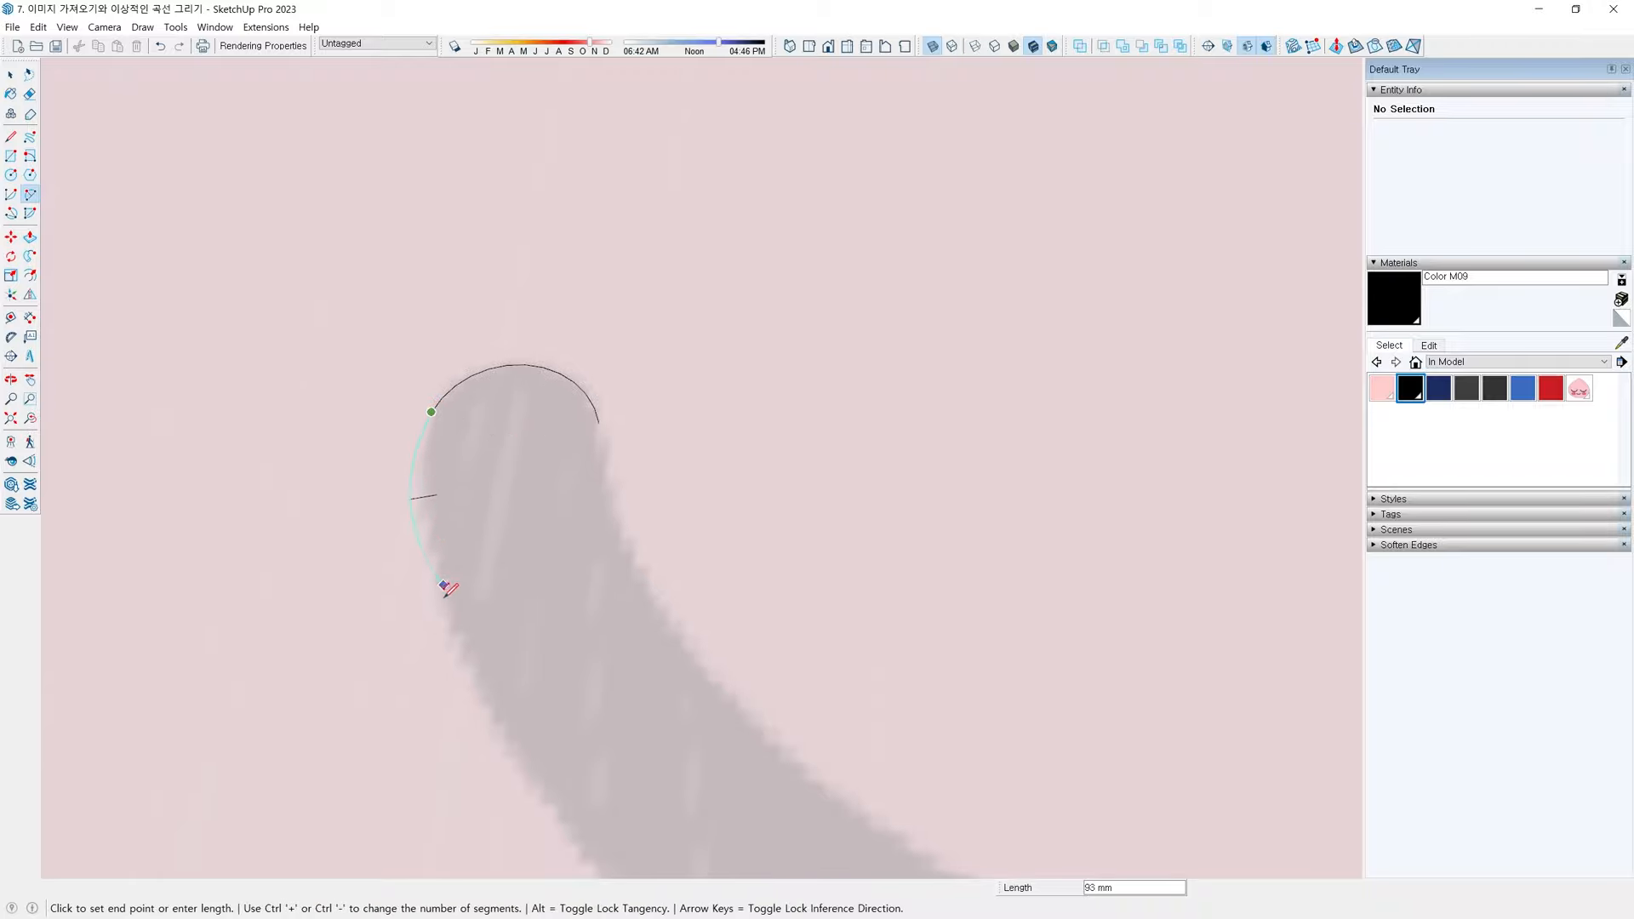
key(l)
click(432, 412)
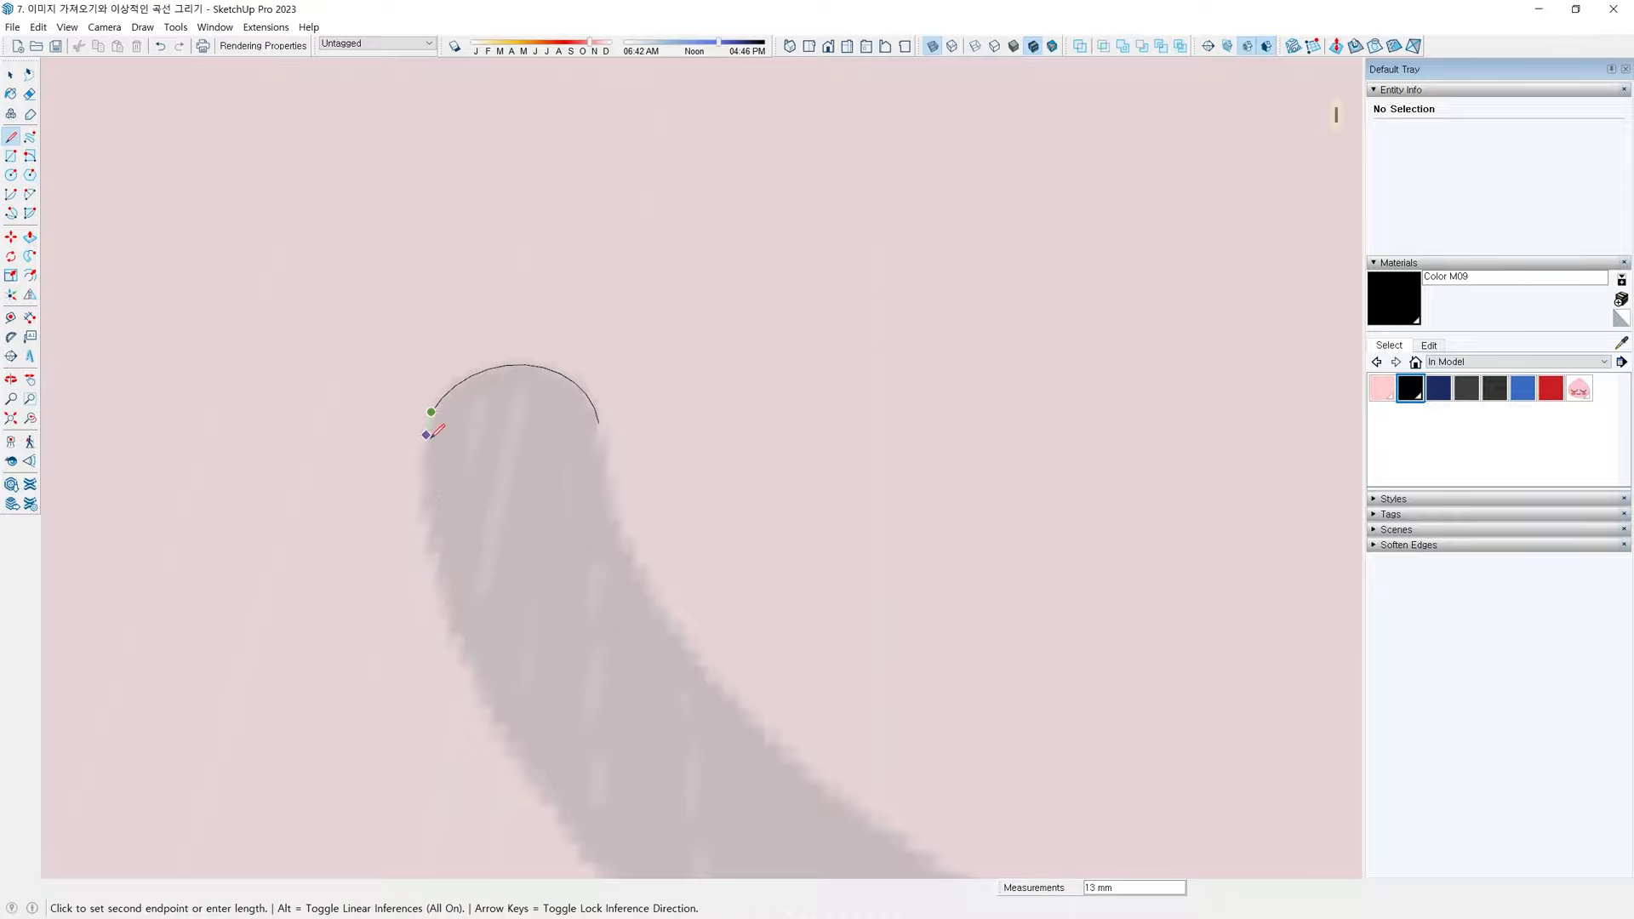
scroll(424, 447, up, 2)
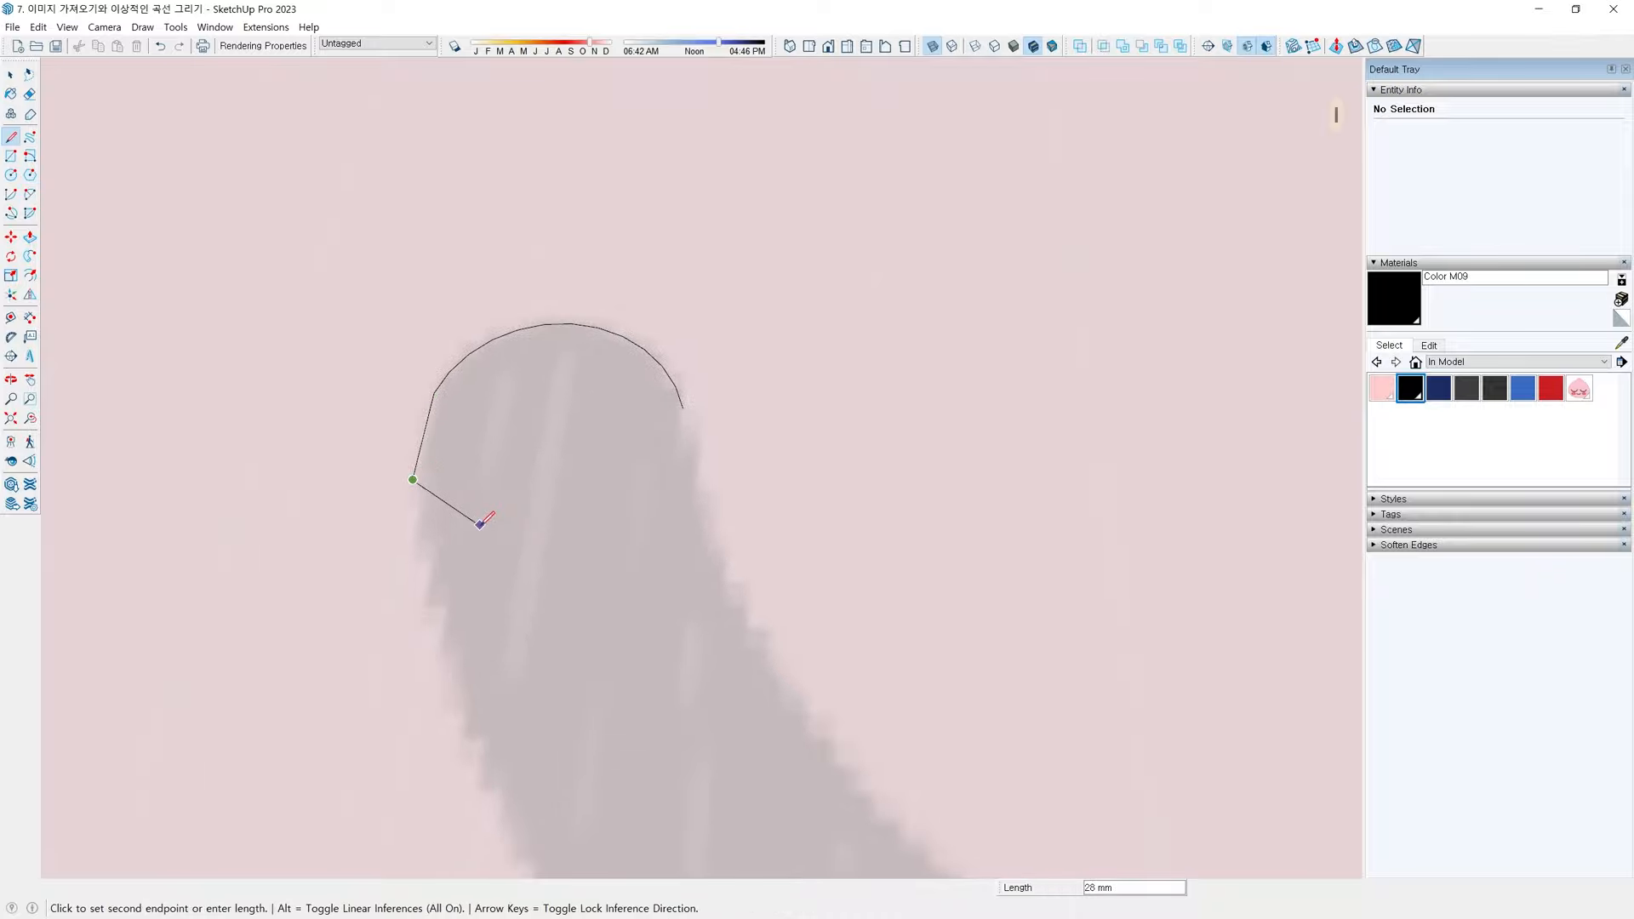
scroll(478, 518, down, 1)
key(a)
scroll(471, 554, down, 1)
key(Escape)
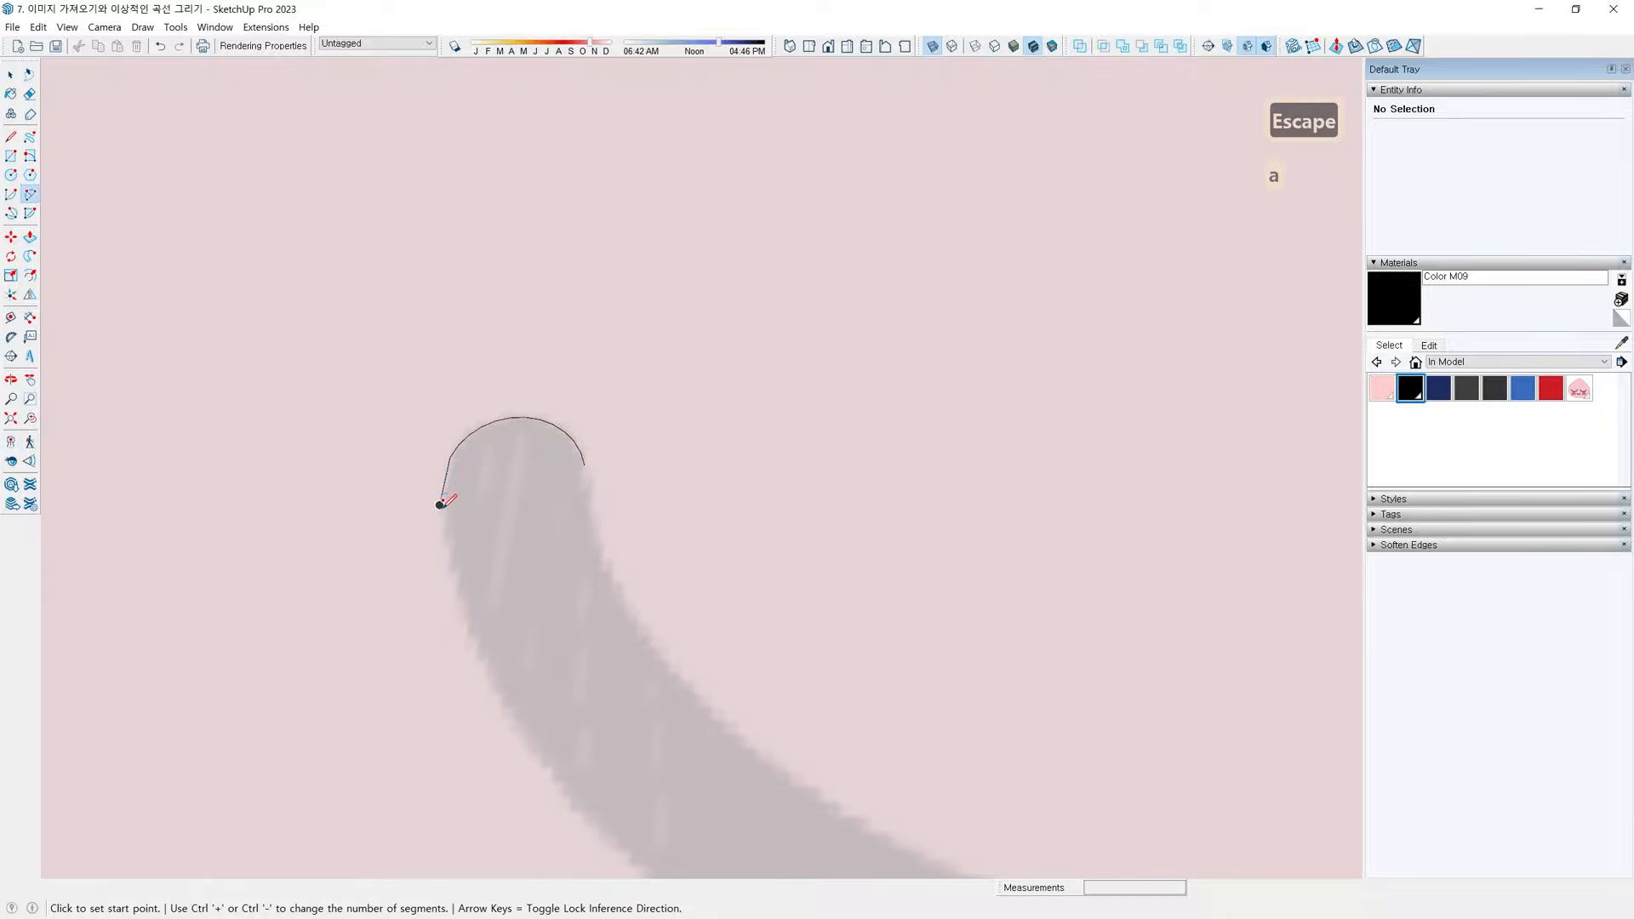
click(439, 503)
middle_drag(463, 522, 411, 587)
scroll(411, 587, up, 1)
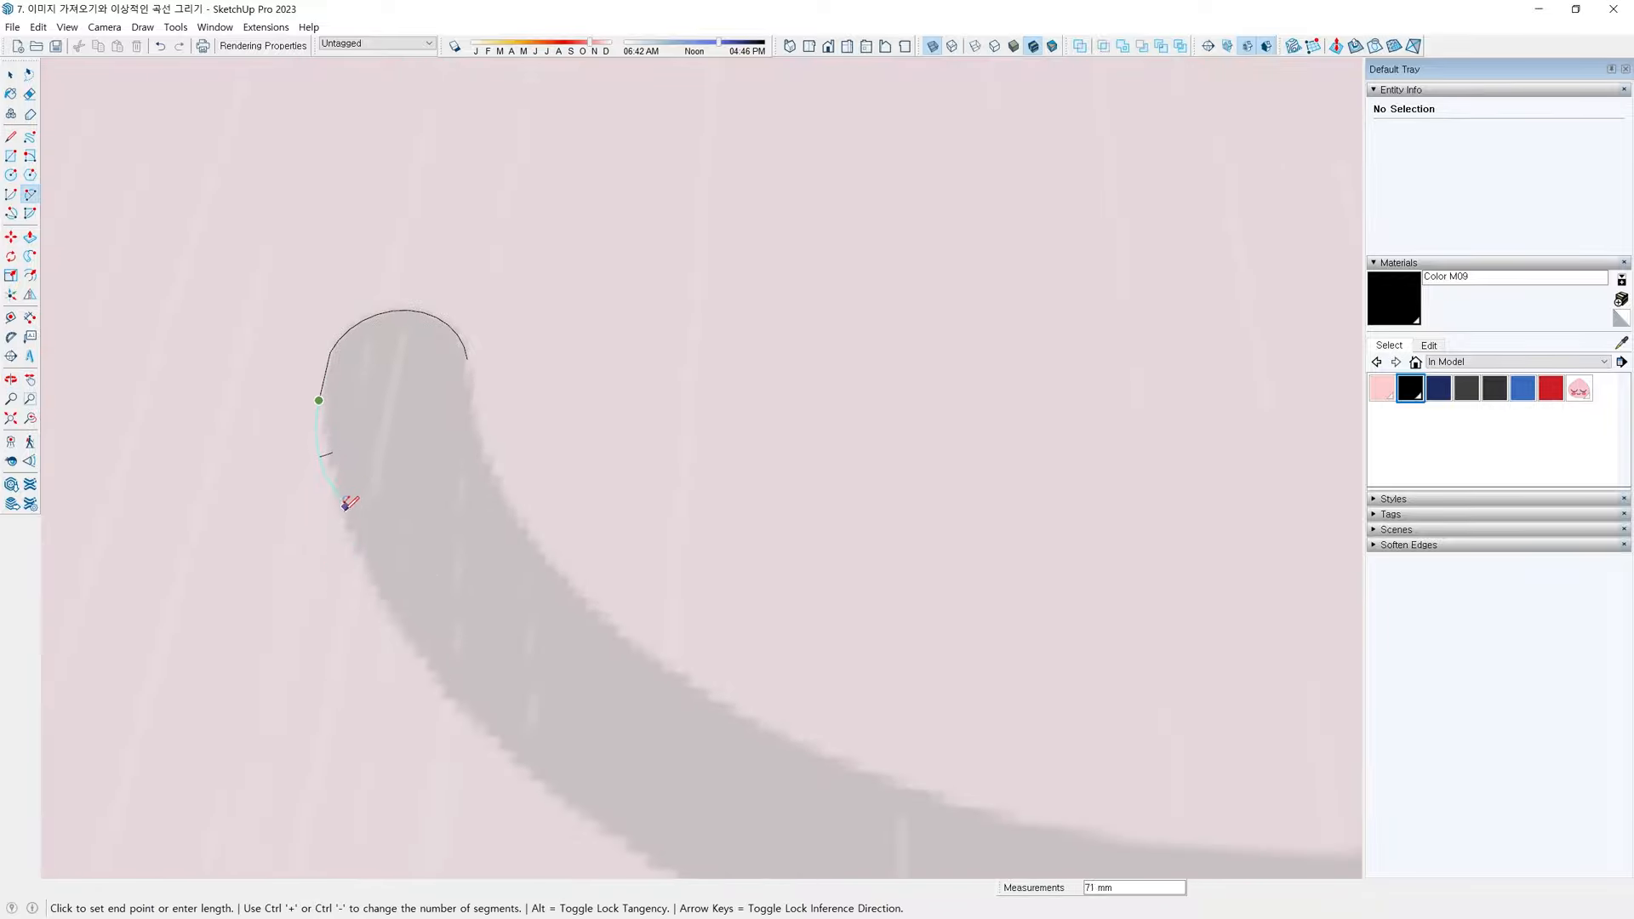
key(Escape)
key(ctrl+z)
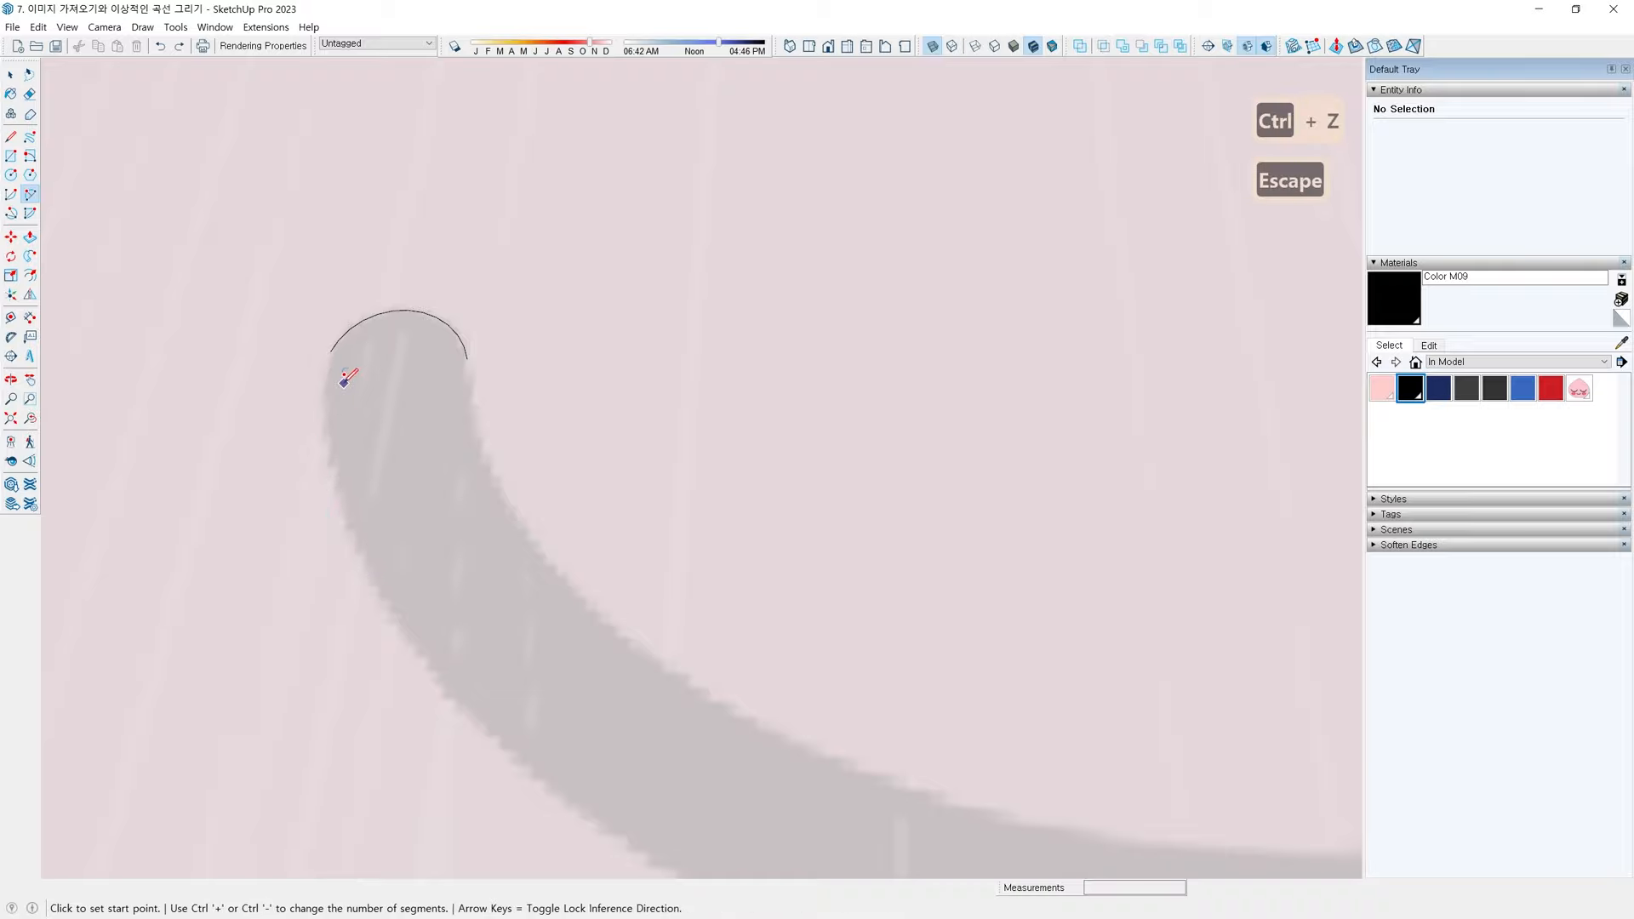
Draw a straight line about 30 mm long down the right eye's outer edge from the left cap's outer end
key(l)
scroll(330, 357, up, 1)
scroll(332, 361, up, 2)
click(334, 348)
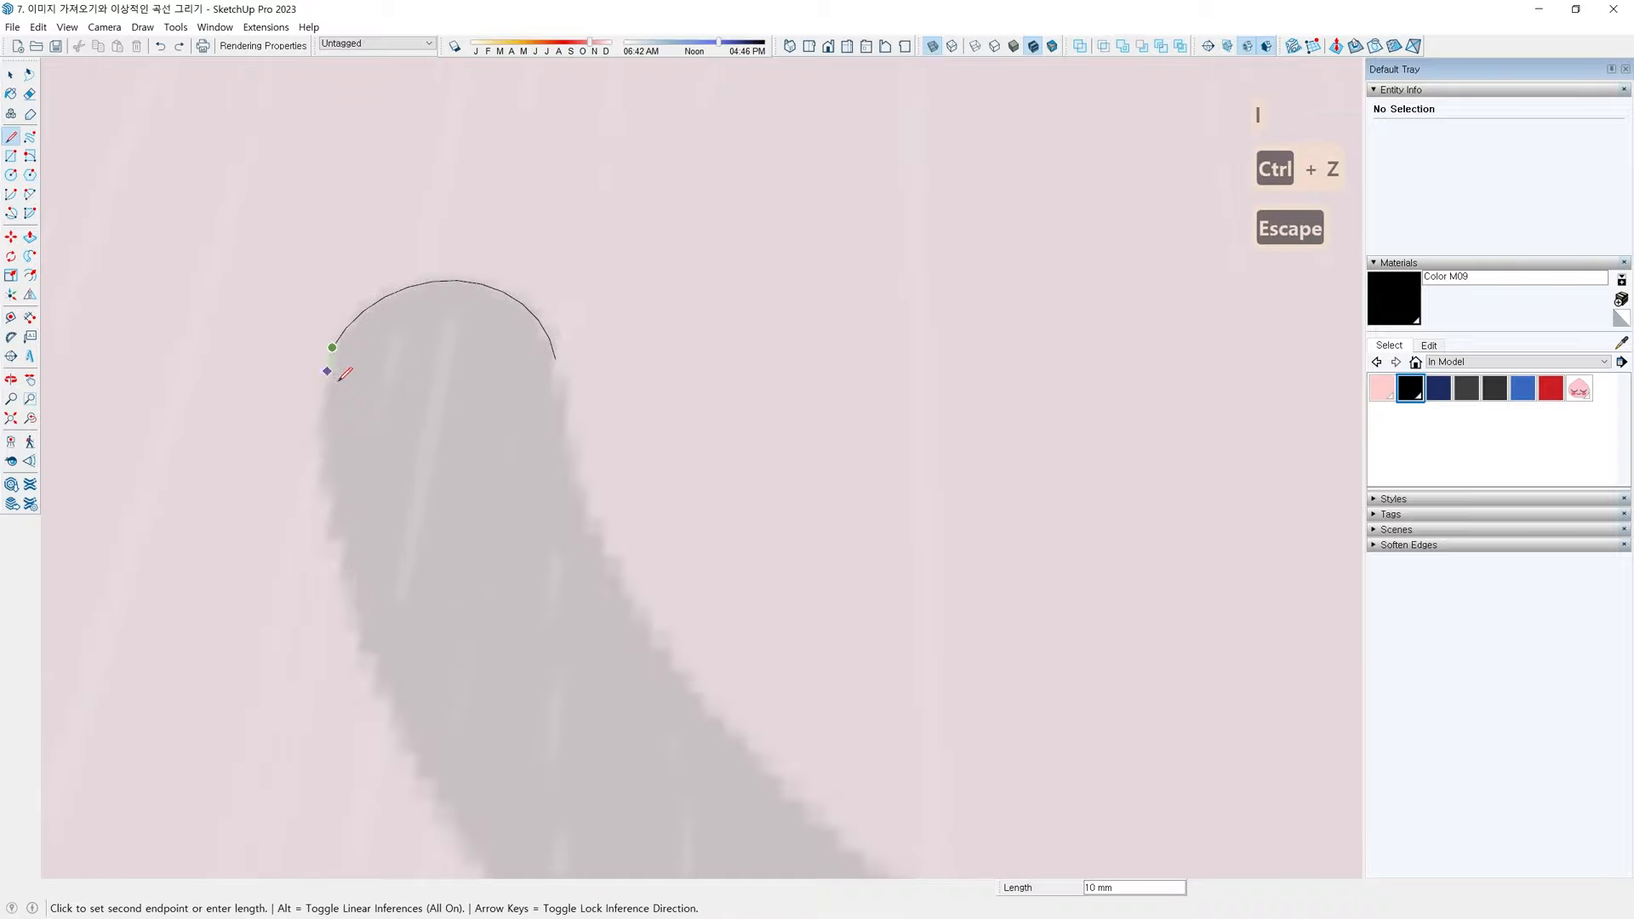
scroll(332, 374, up, 2)
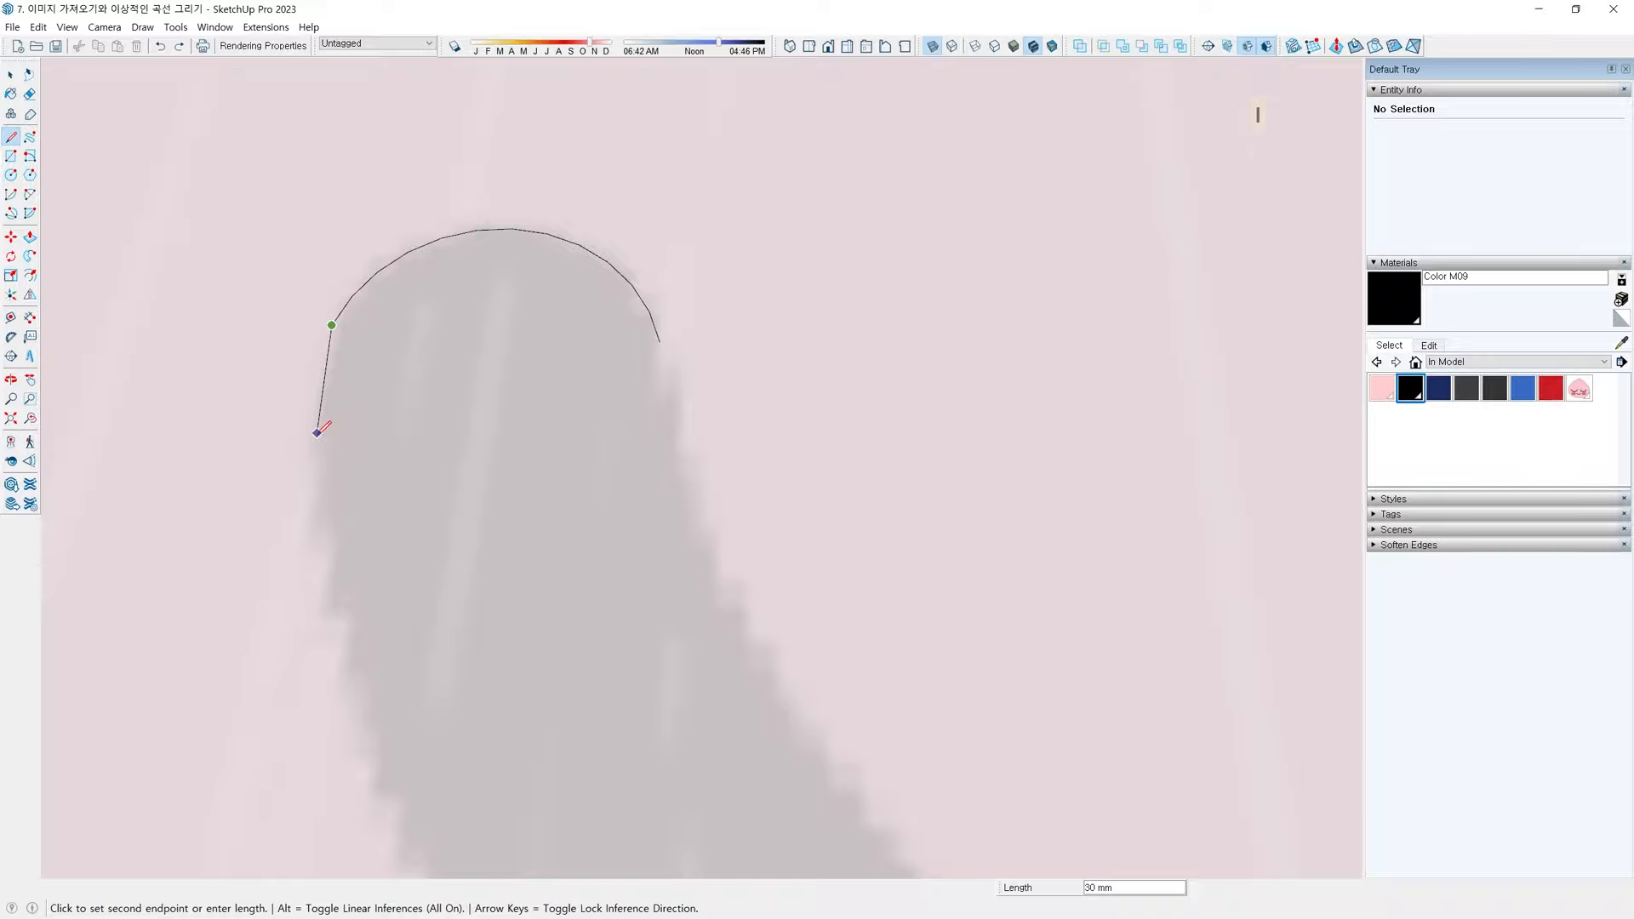
scroll(320, 434, down, 3)
Trace the upper part of the right eye's outer left edge with a 2 Point Arc about 133 mm long, tangent to the short line
key(a)
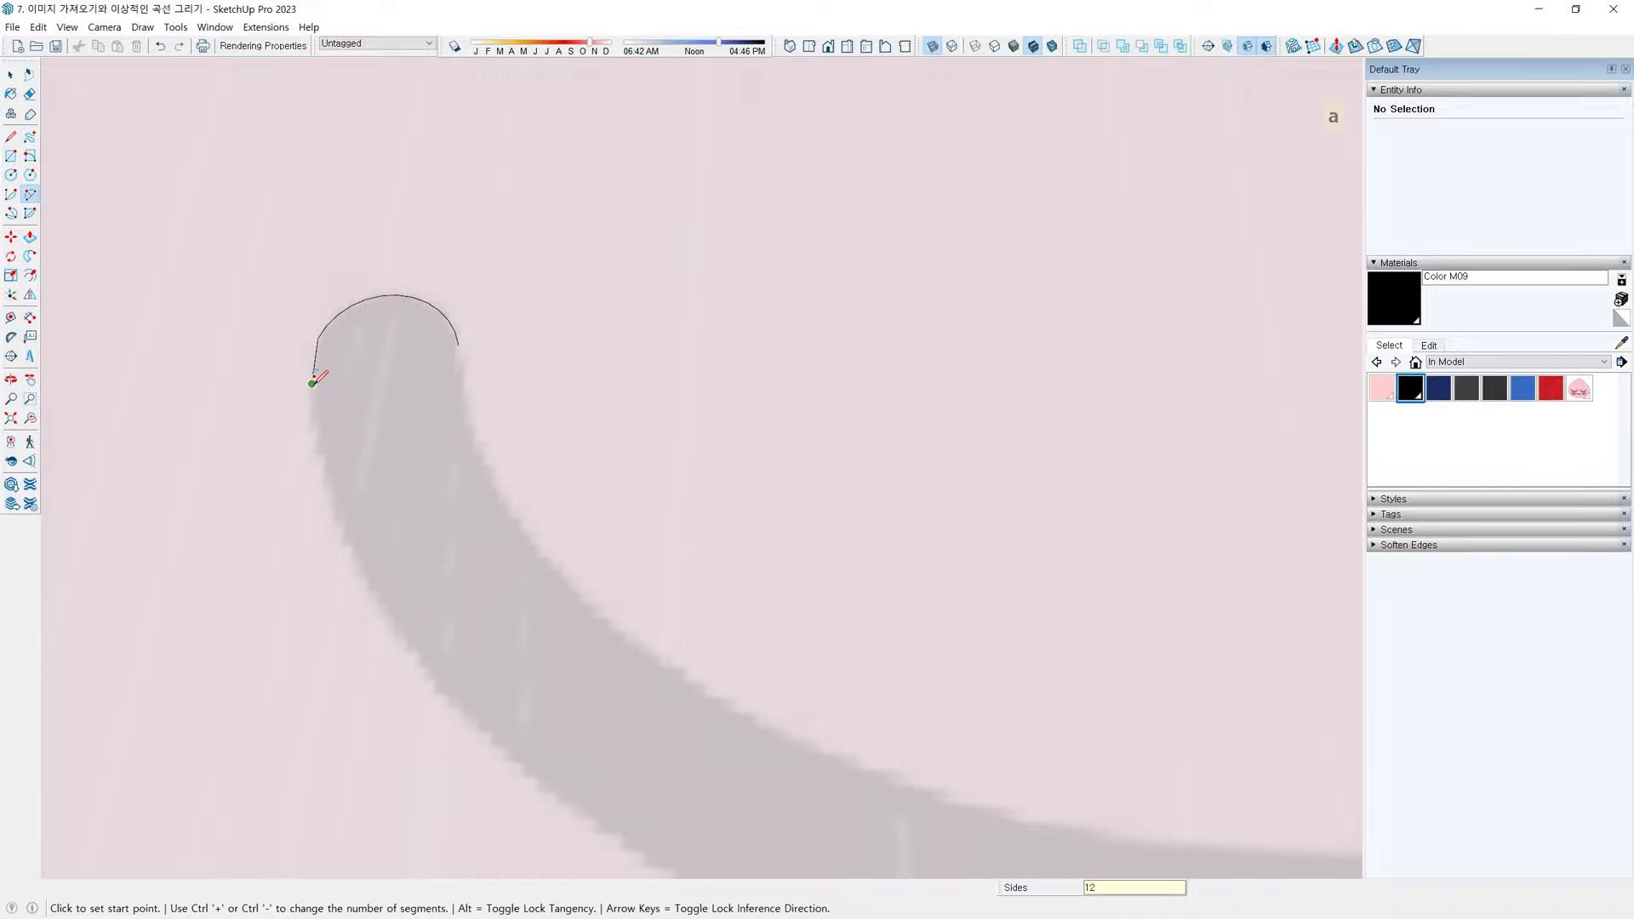
click(313, 383)
double_click(372, 591)
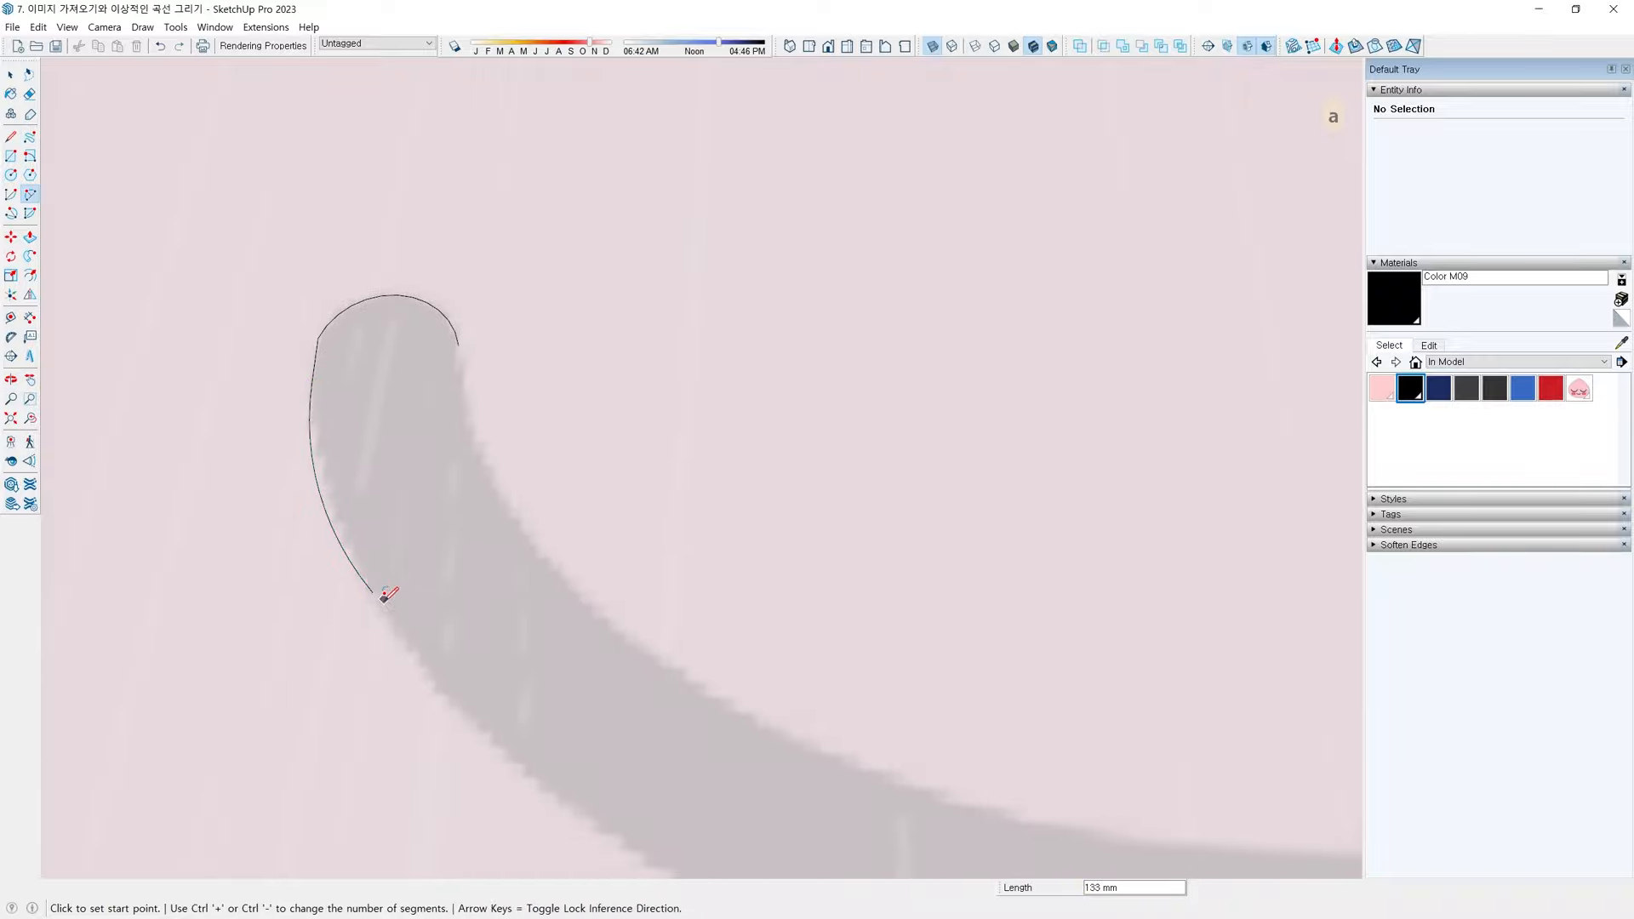
Trace the right eye's lower edge with two tangent 2 Point Arcs meeting at its lowest point and rising towards the right end
click(372, 590)
scroll(555, 679, down, 3)
shift+middle_drag(555, 679, 376, 524)
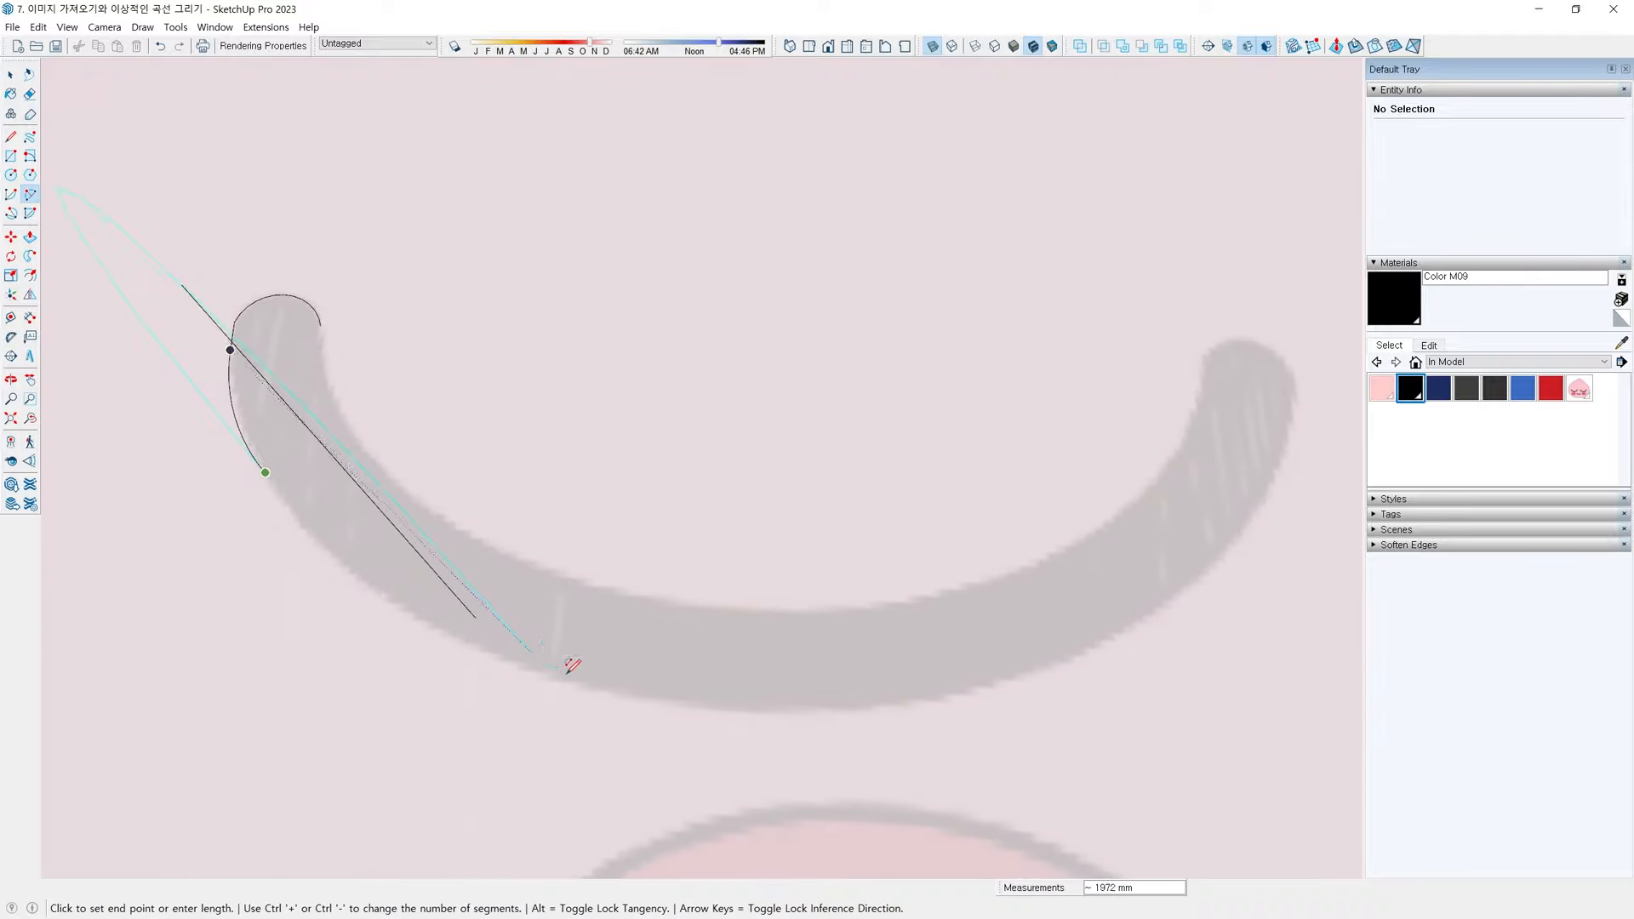
double_click(743, 708)
click(744, 707)
shift+middle_drag(1243, 563, 1133, 592)
click(1153, 545)
Extend the right eye's outer edge up to its rounded right end with a tangent 2 Point Arc about 154 mm long
scroll(1010, 613, up, 5)
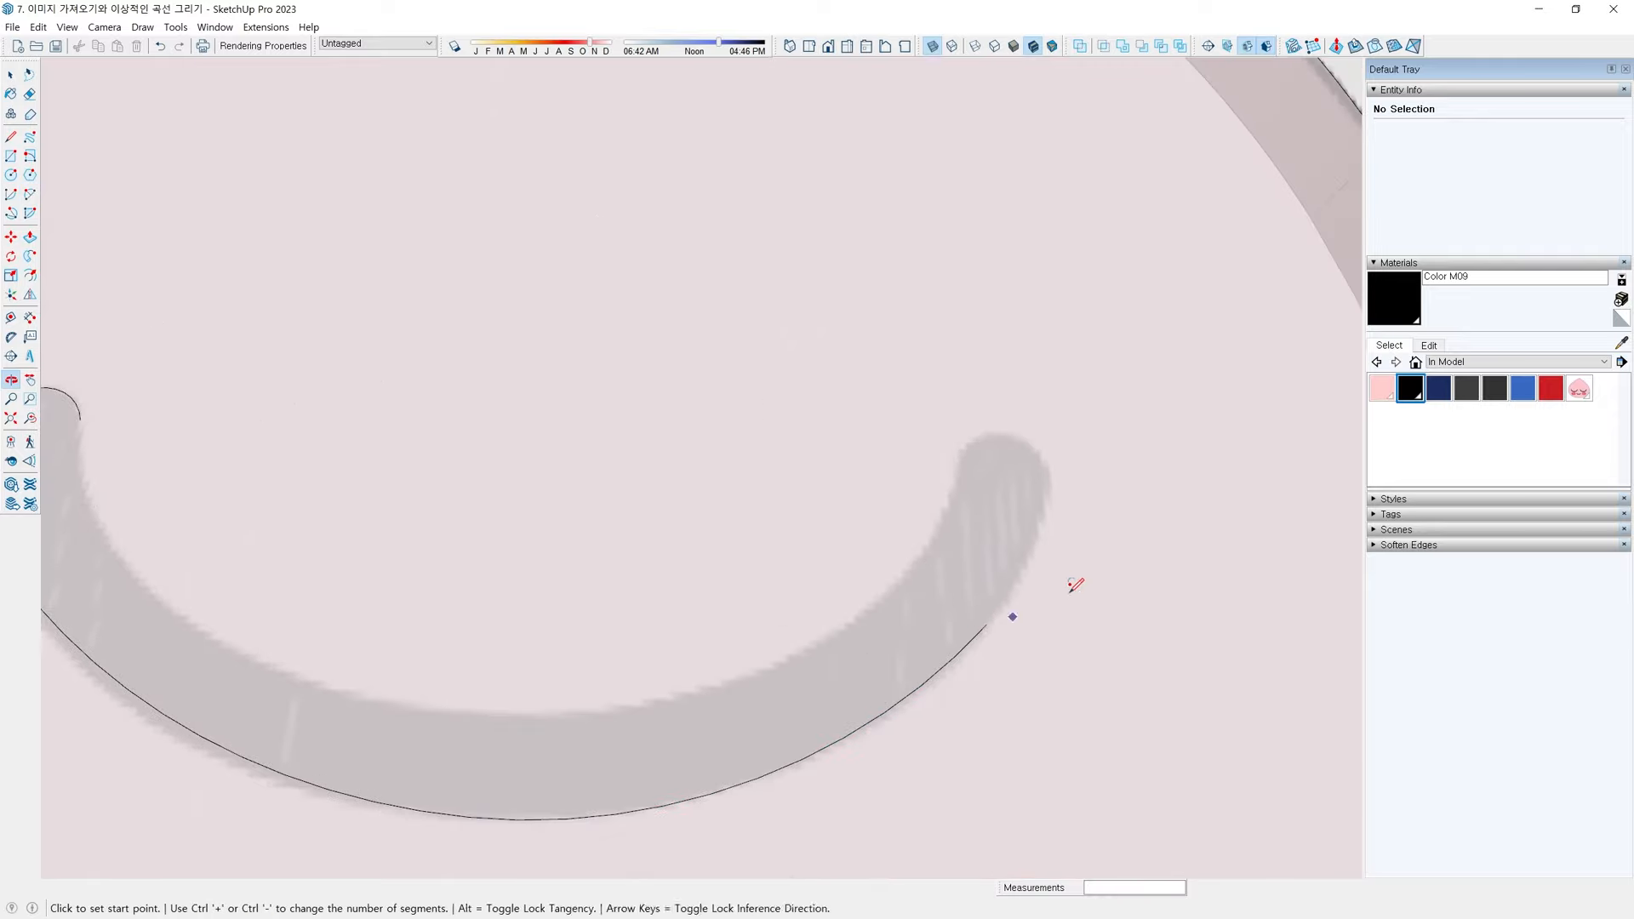
click(971, 631)
scroll(1059, 474, up, 3)
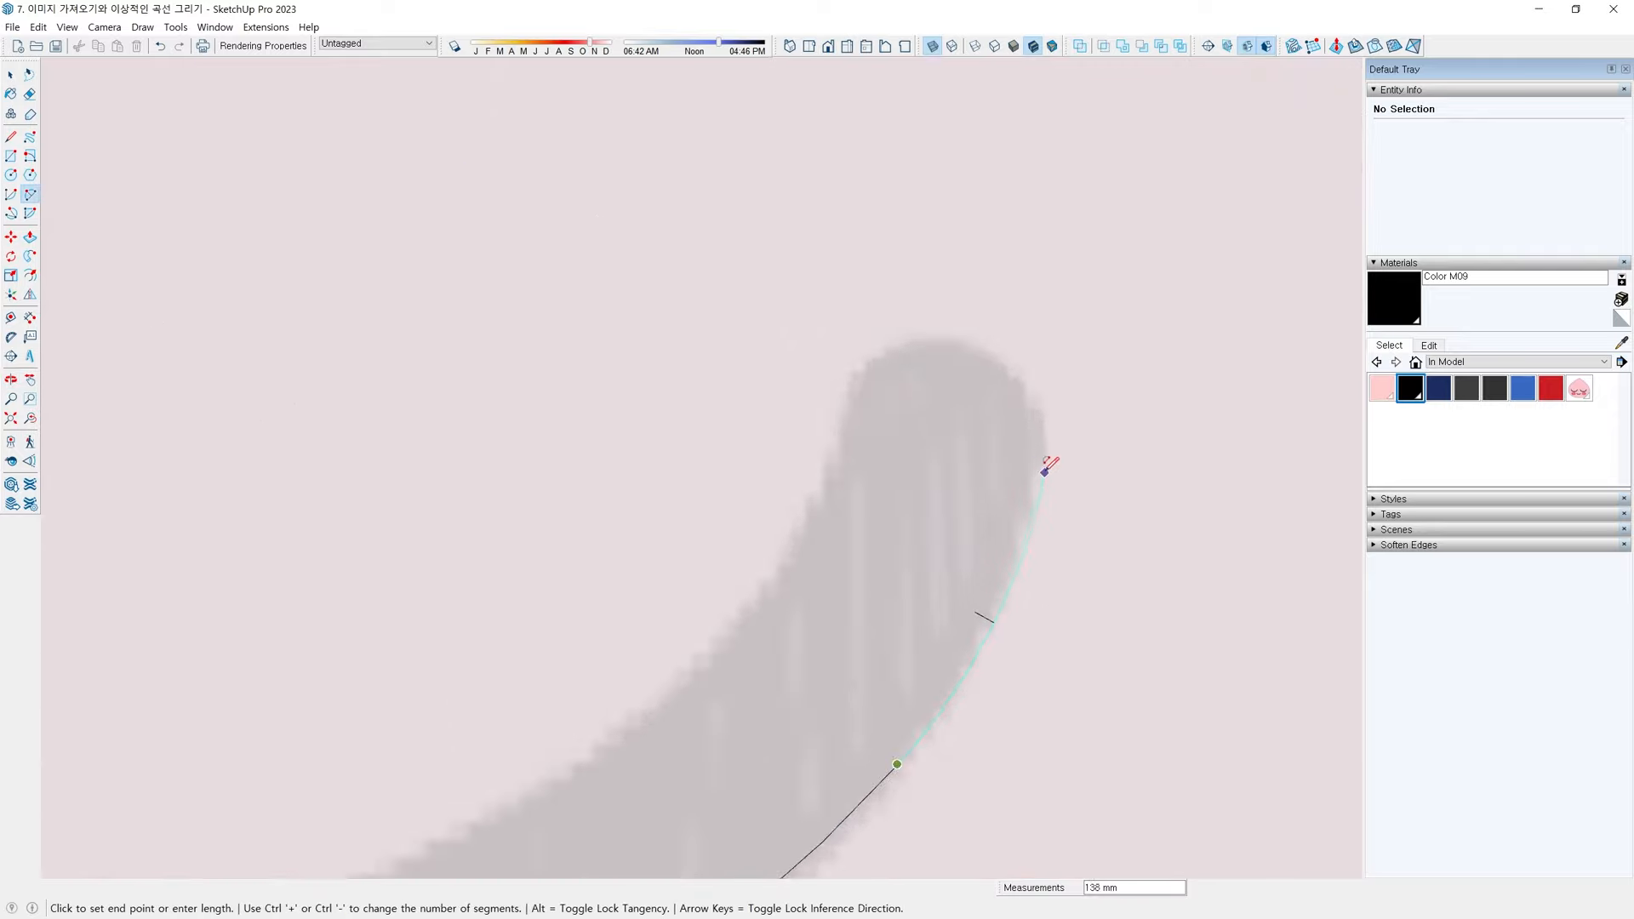
click(1035, 431)
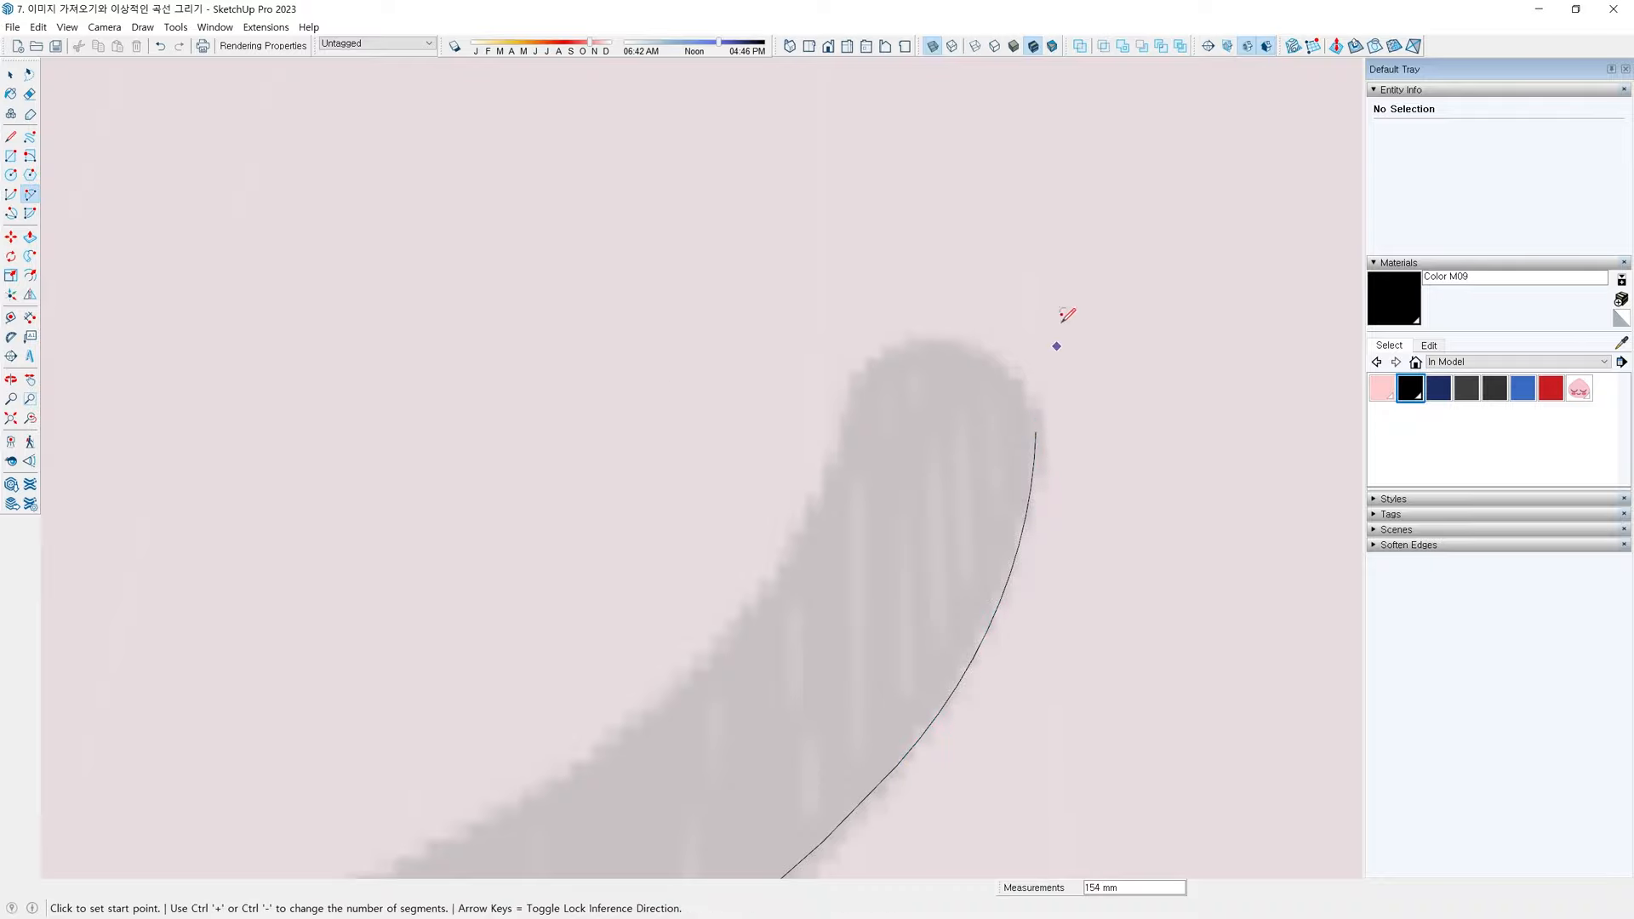
Round off the right eye's right end with a tangent 2 Point Arc bulging about 39 mm
scroll(1025, 427, up, 2)
middle_drag(1028, 446, 1039, 459)
scroll(1043, 460, up, 1)
click(1039, 467)
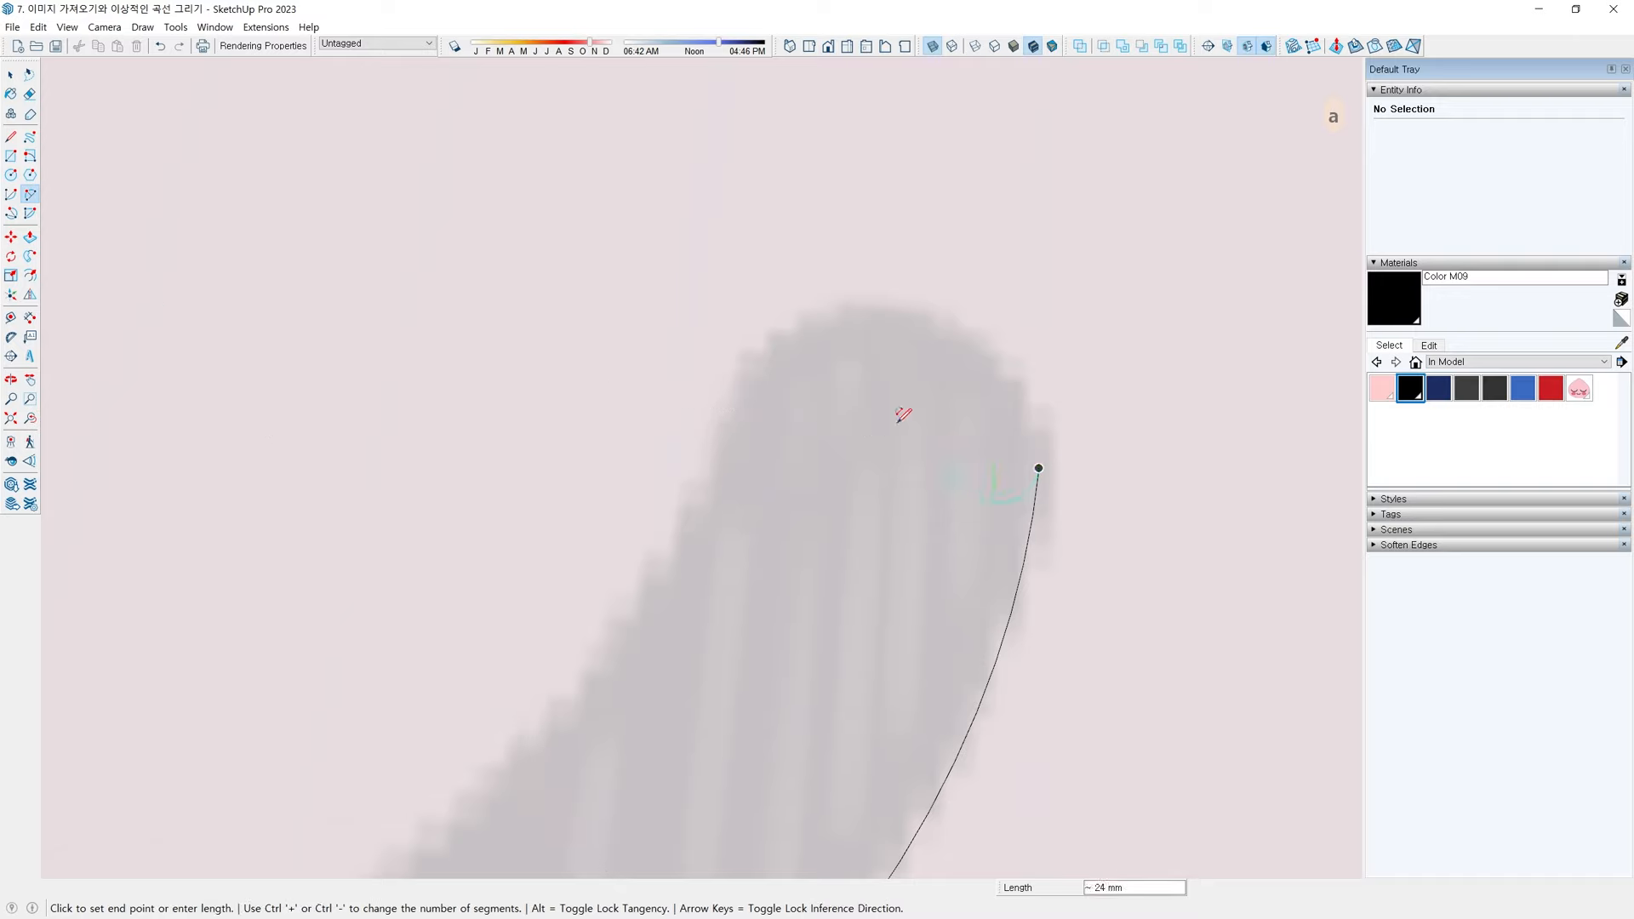
click(734, 400)
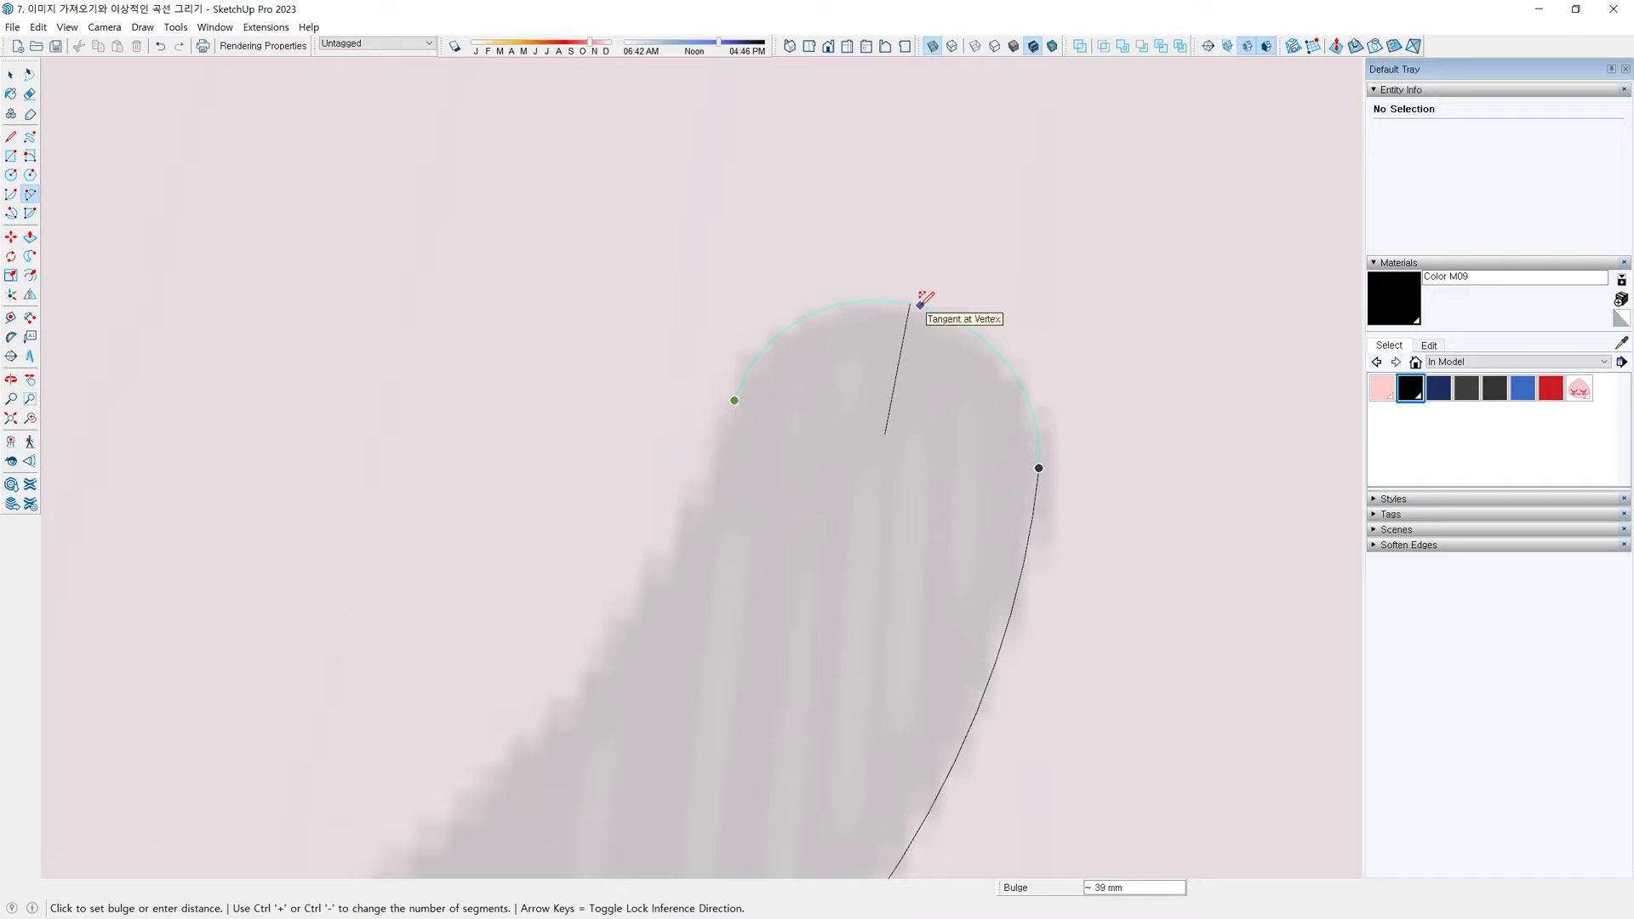
click(919, 299)
Trace the first stretch of the right eye's inner edge down from the right cap with a tangent 2 Point Arc about 219 mm long
key(a)
click(735, 400)
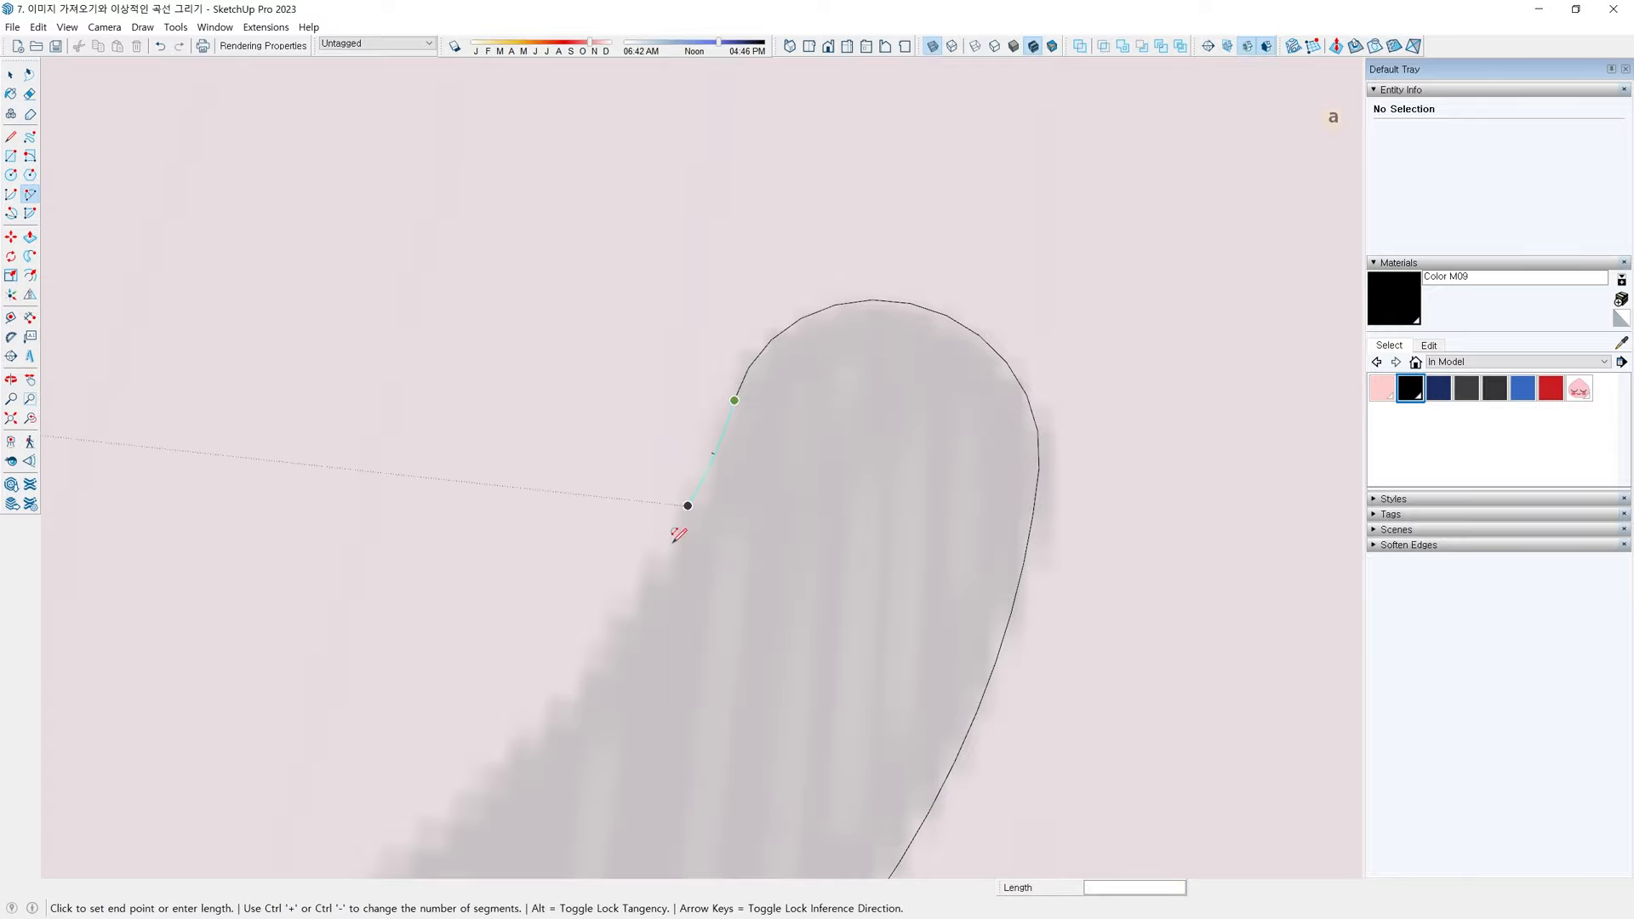
scroll(669, 543, down, 3)
shift+middle_drag(485, 693, 639, 545)
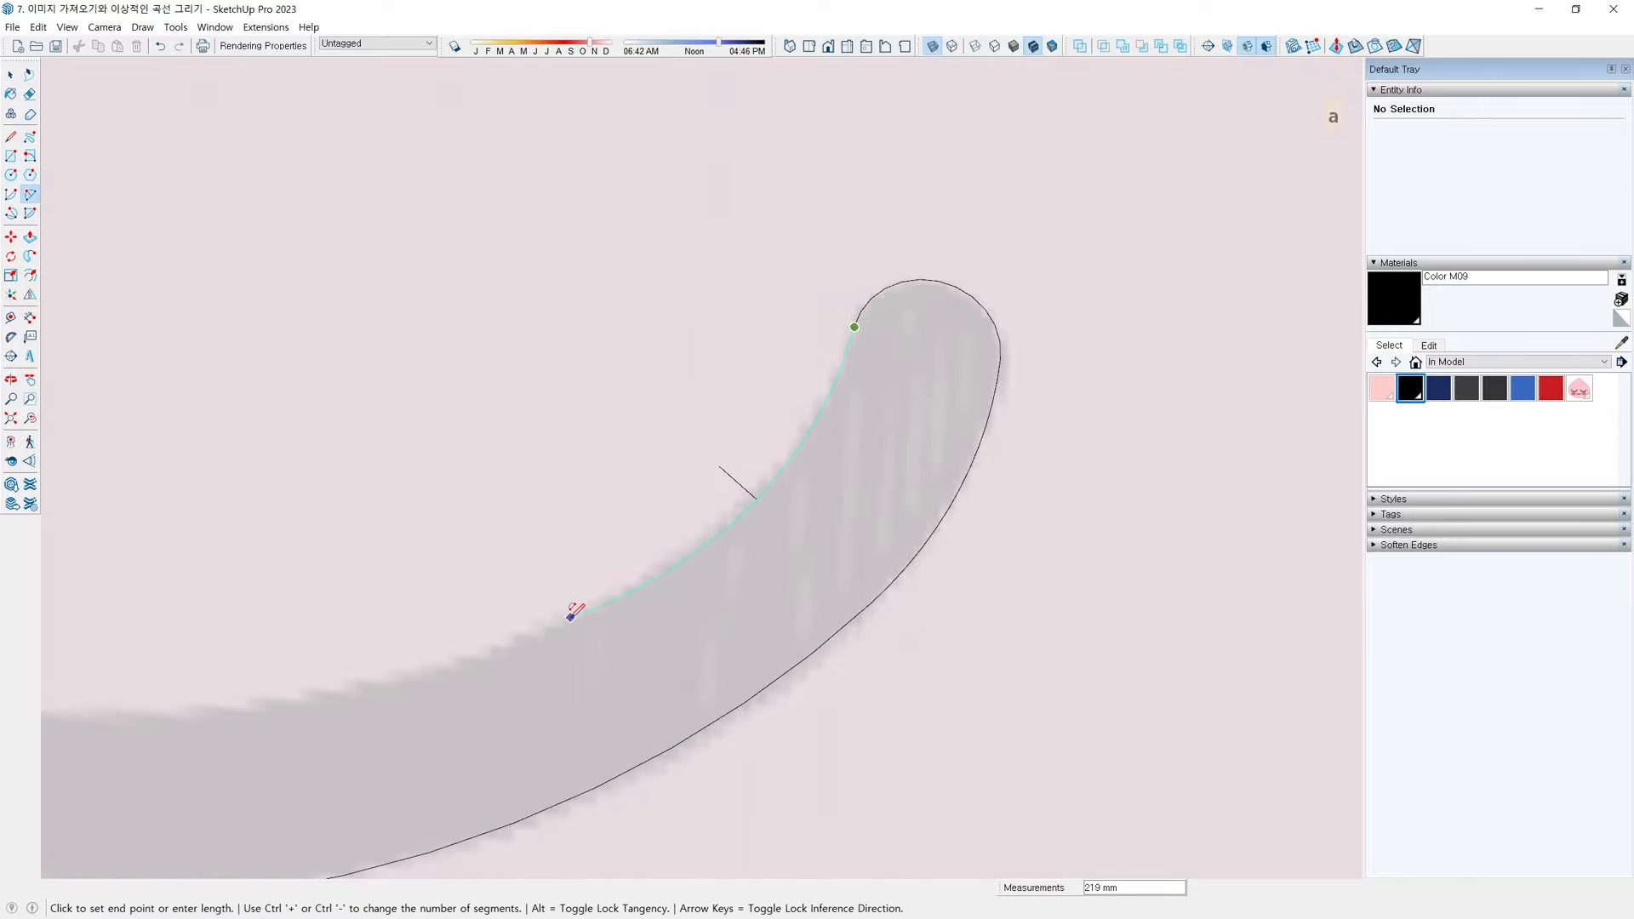
double_click(570, 617)
Continue the right eye's inner edge leftward with two tangent 2 Point Arcs, the second about 300 mm long
click(568, 617)
shift+middle_drag(289, 698, 809, 583)
scroll(809, 584, down, 3)
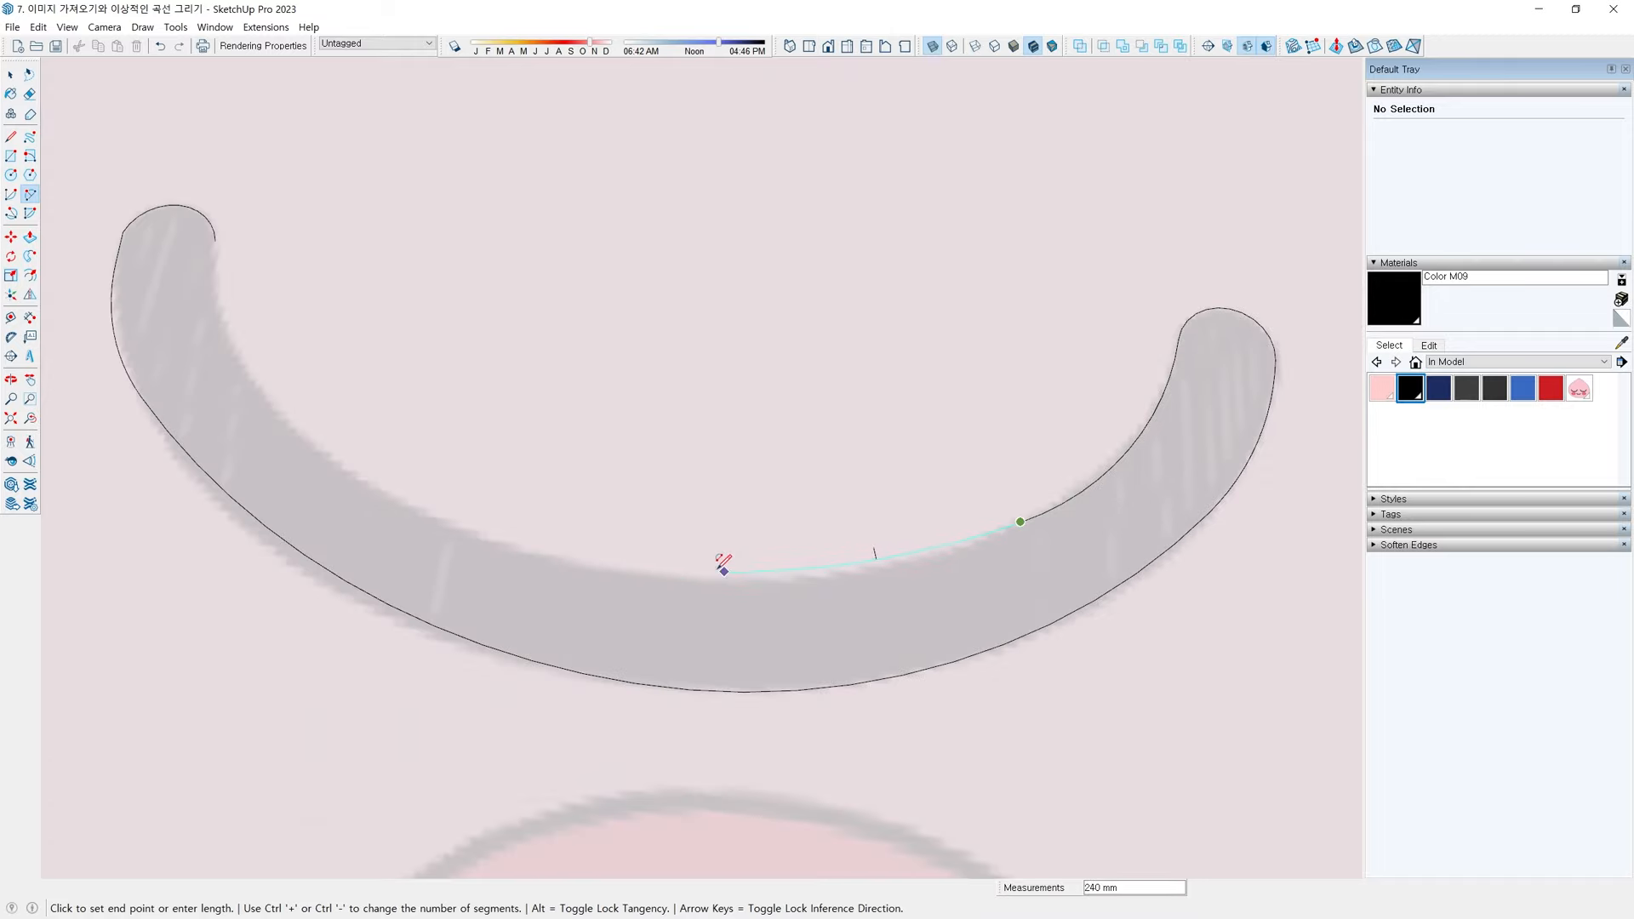
double_click(621, 562)
click(620, 564)
shift+middle_drag(386, 453, 601, 623)
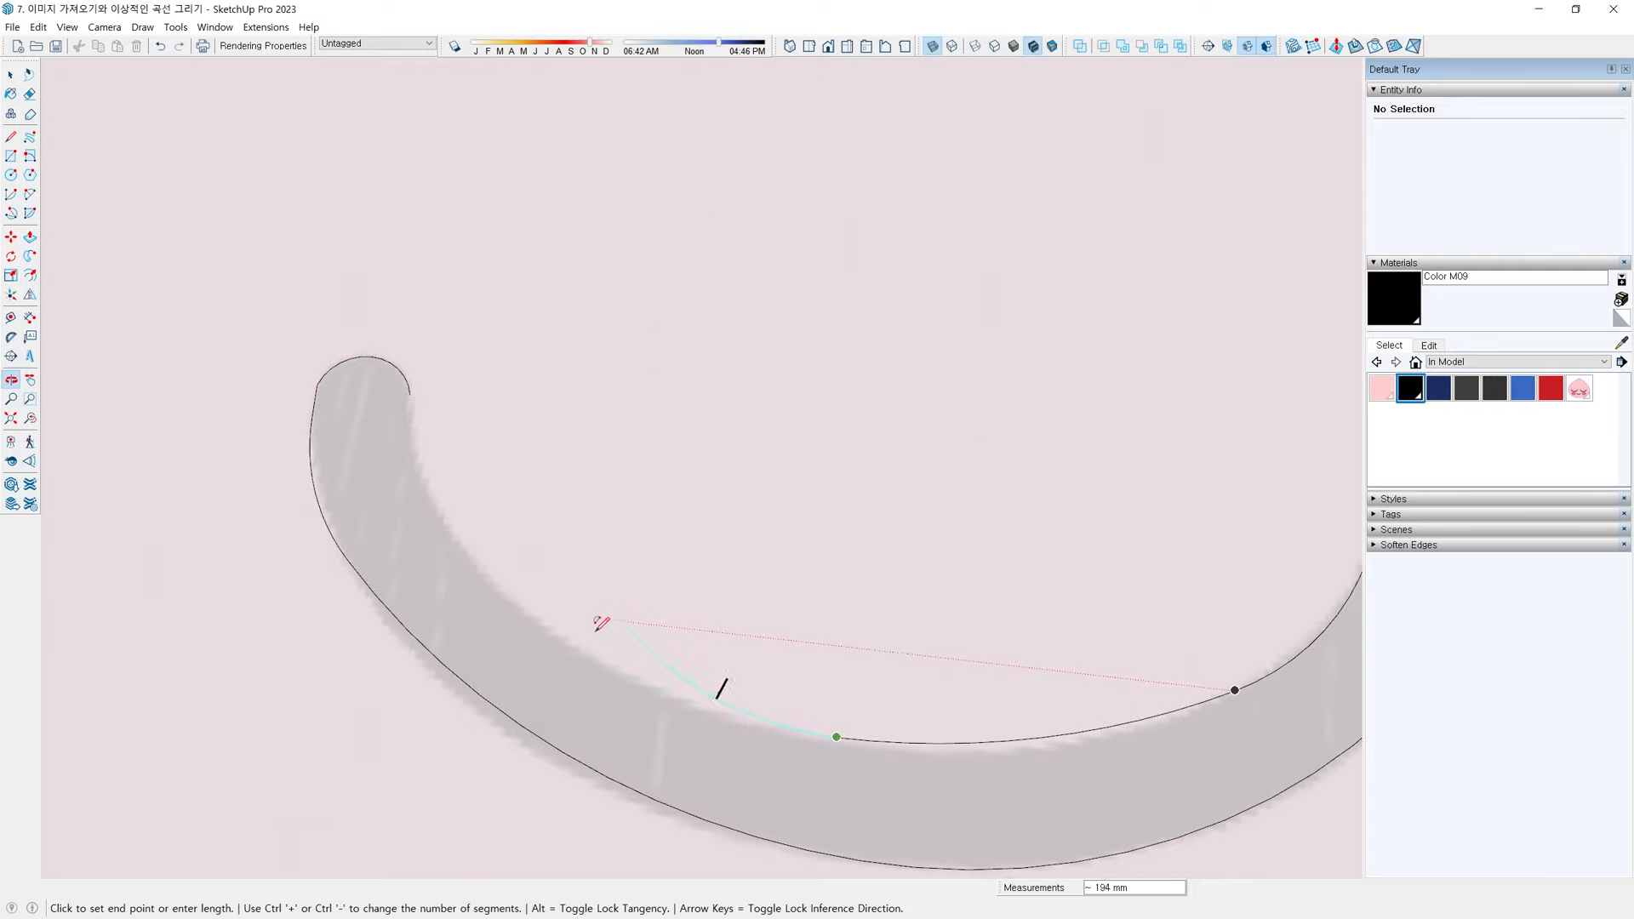
scroll(528, 596, up, 2)
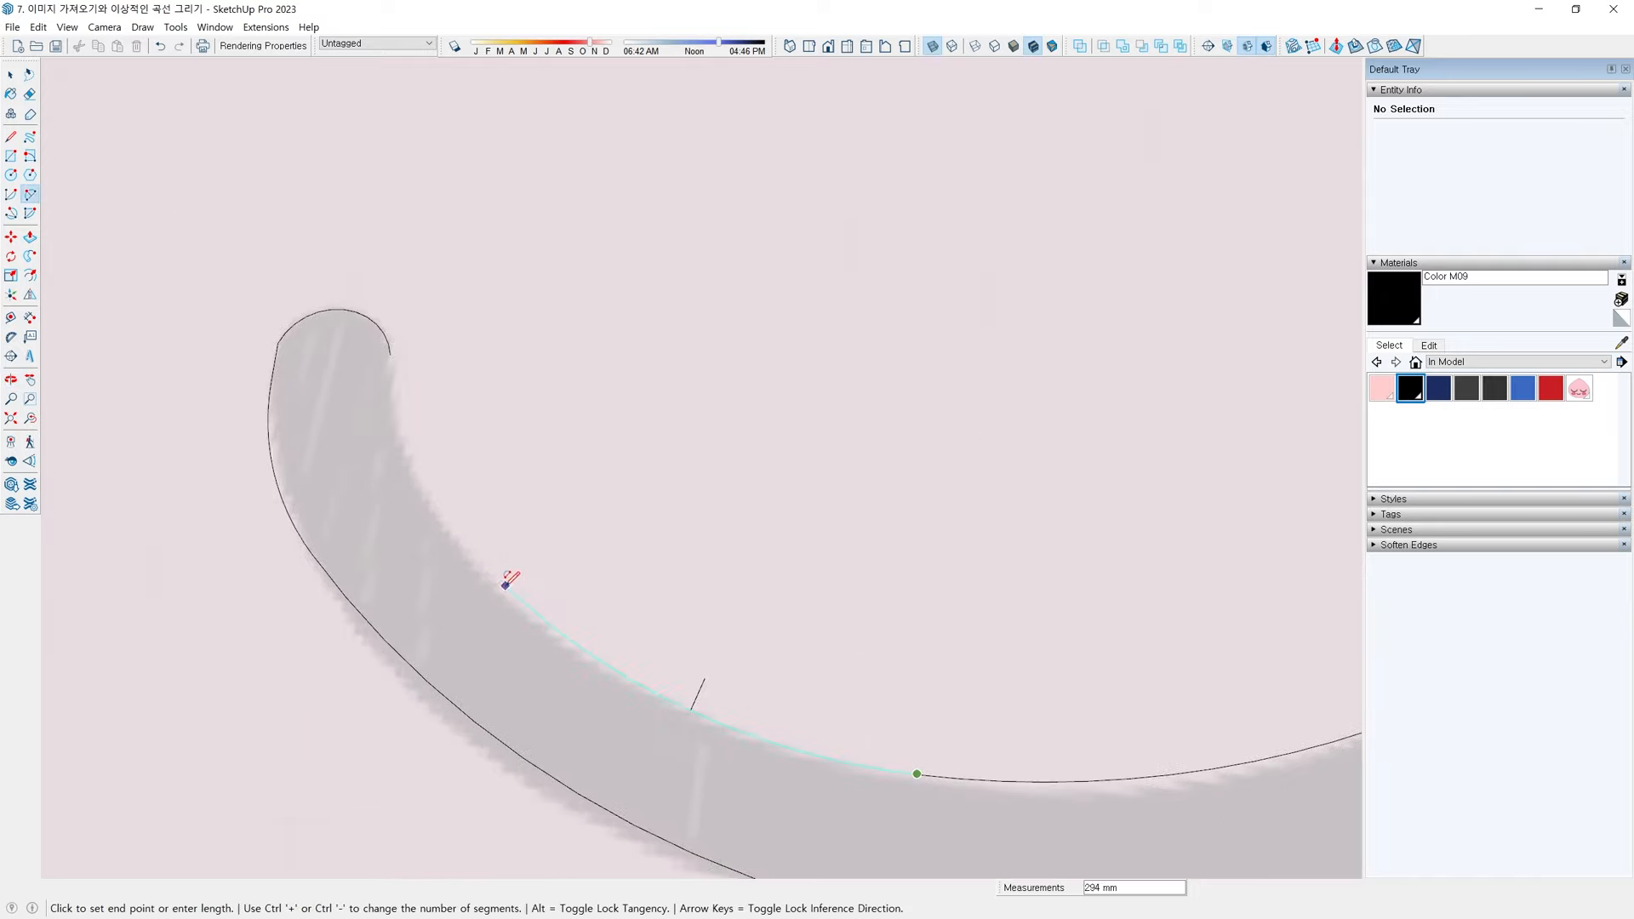
double_click(496, 581)
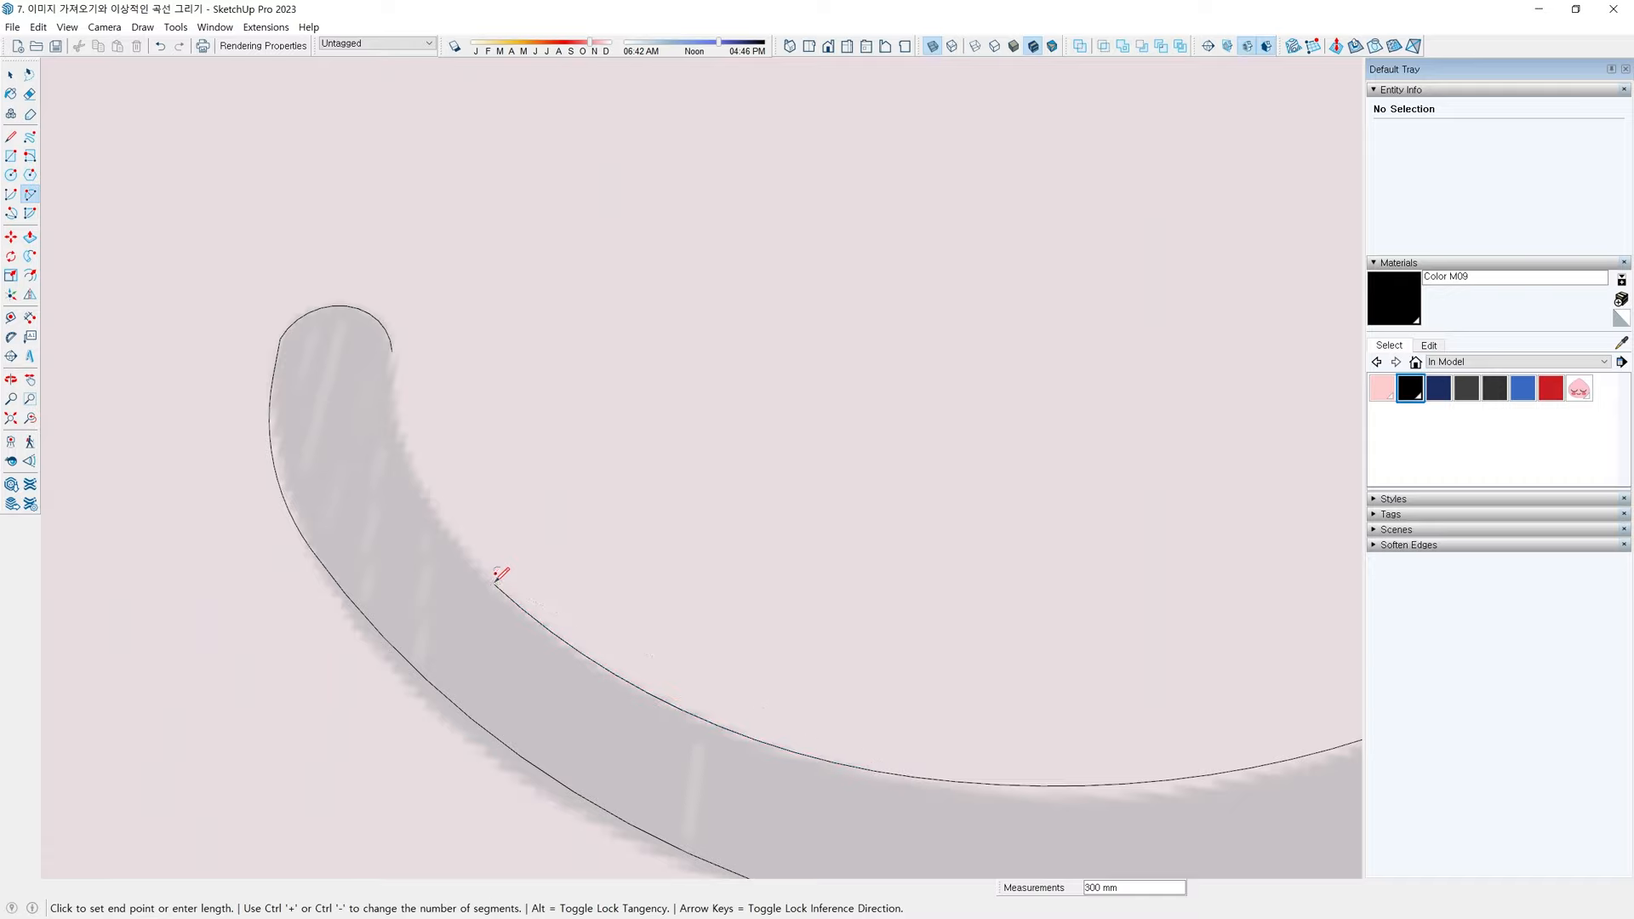
Close the right eye's outline with a tangent 2 Point Arc about 184 mm long ending at the left cap's inner end
click(497, 582)
scroll(411, 385, up, 1)
scroll(389, 356, up, 2)
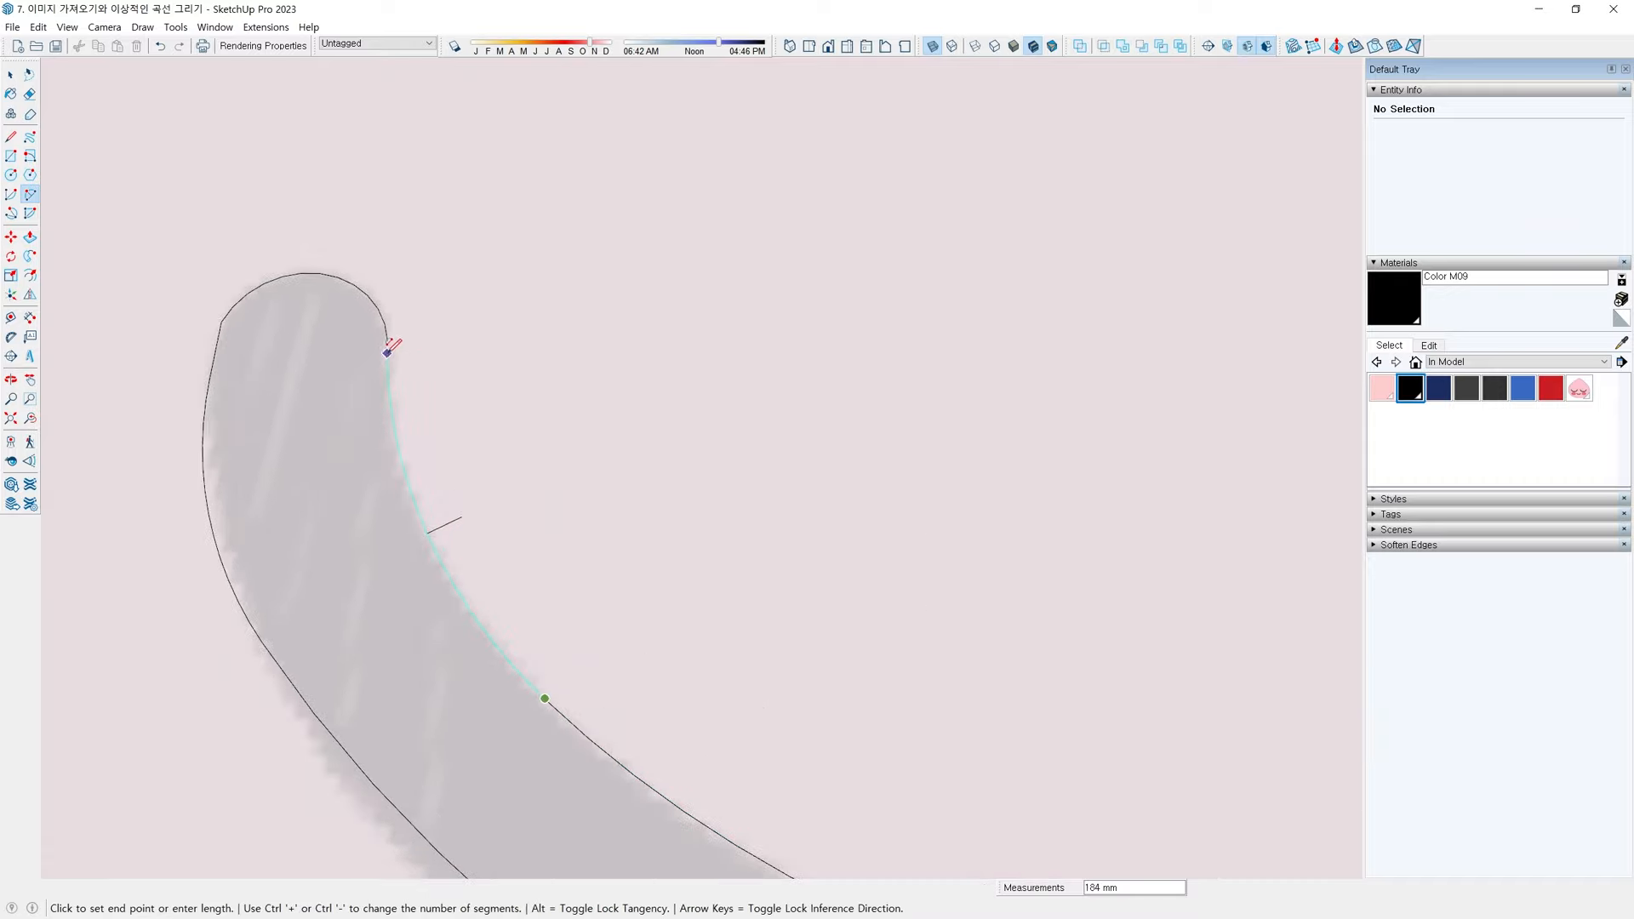
click(388, 340)
Extrude the right eye's face by 20 mm with Push/Pull
scroll(448, 488, down, 3)
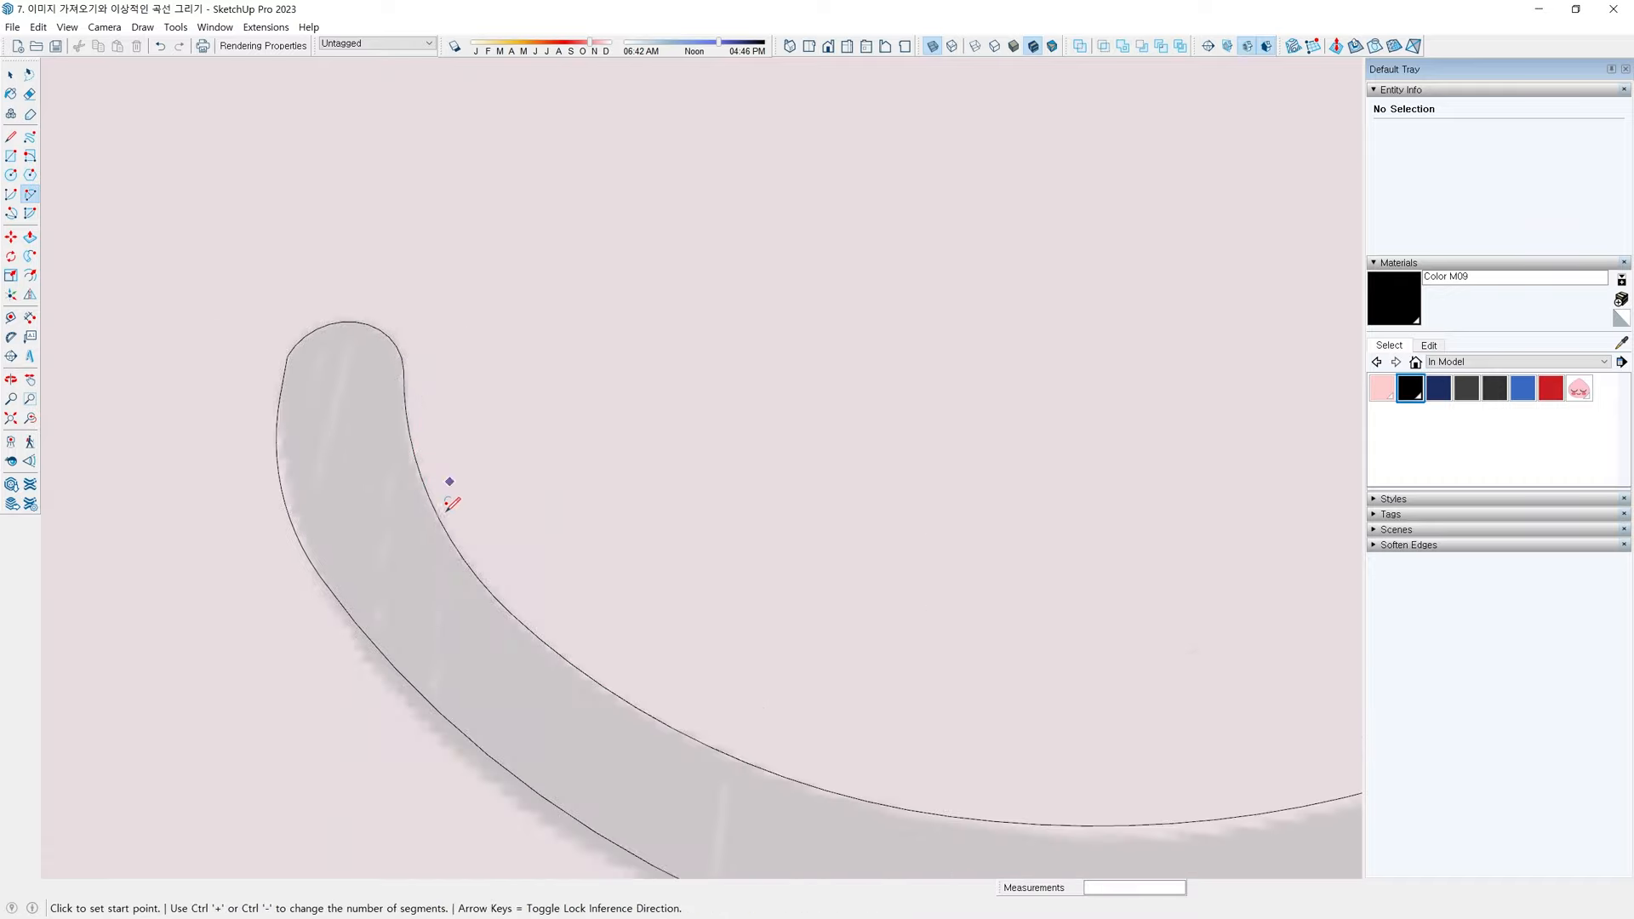
scroll(652, 624, down, 3)
middle_drag(653, 624, 354, 459)
key(p)
click(354, 444)
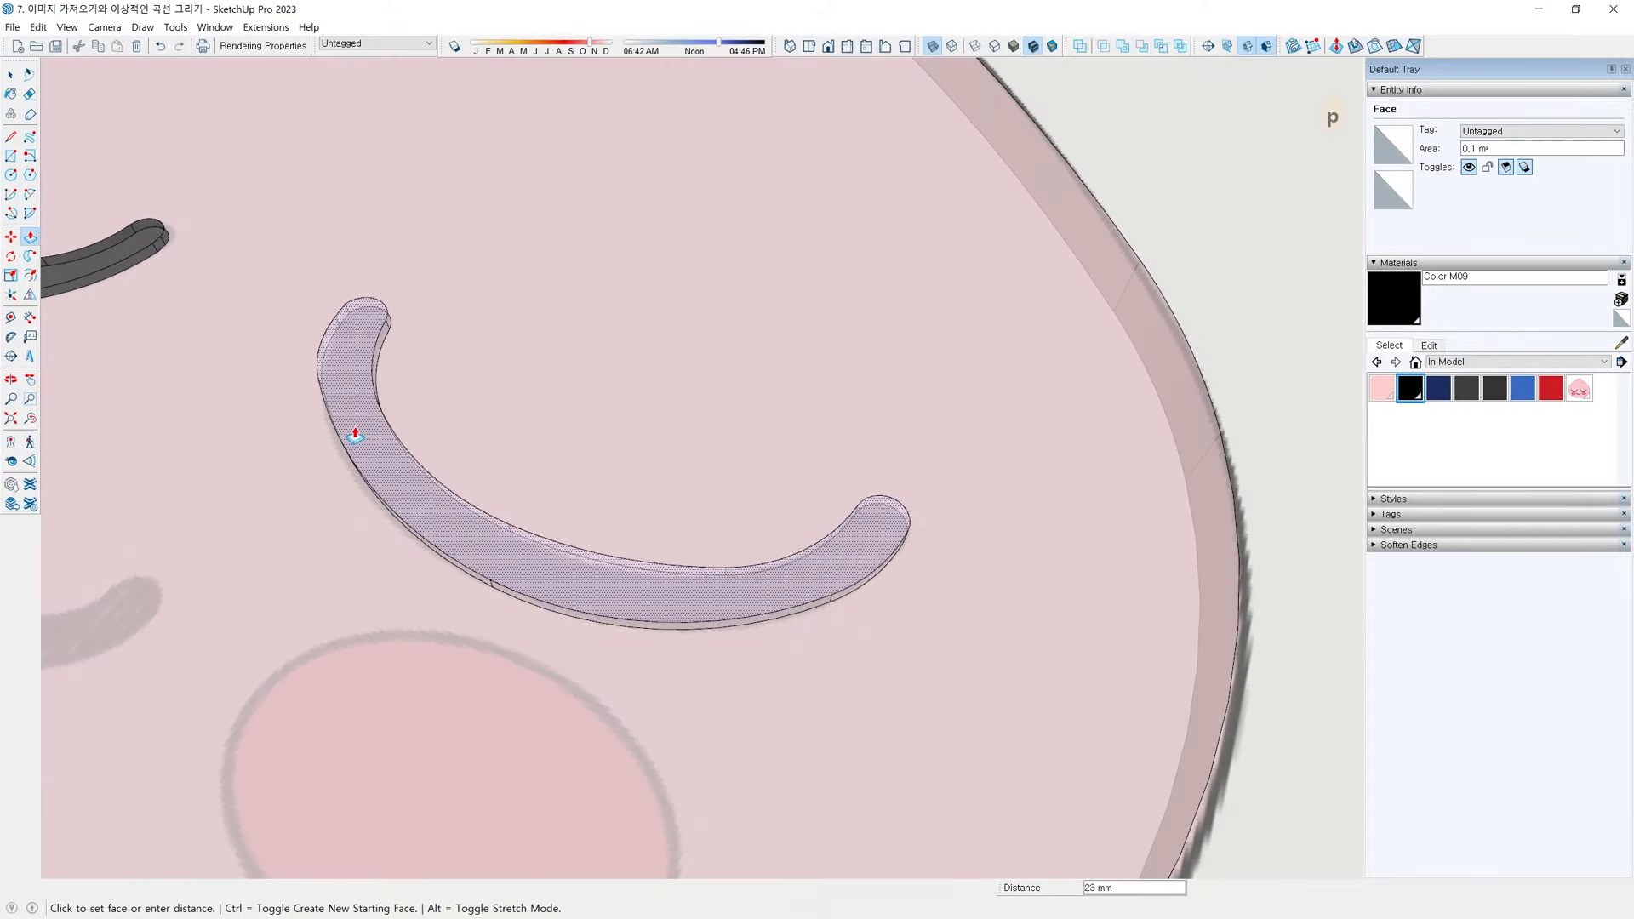
text(20)
key(Return)
Paint the whole extruded right eye black with Color M09 and make it a group
key(space)
triple_click(355, 429)
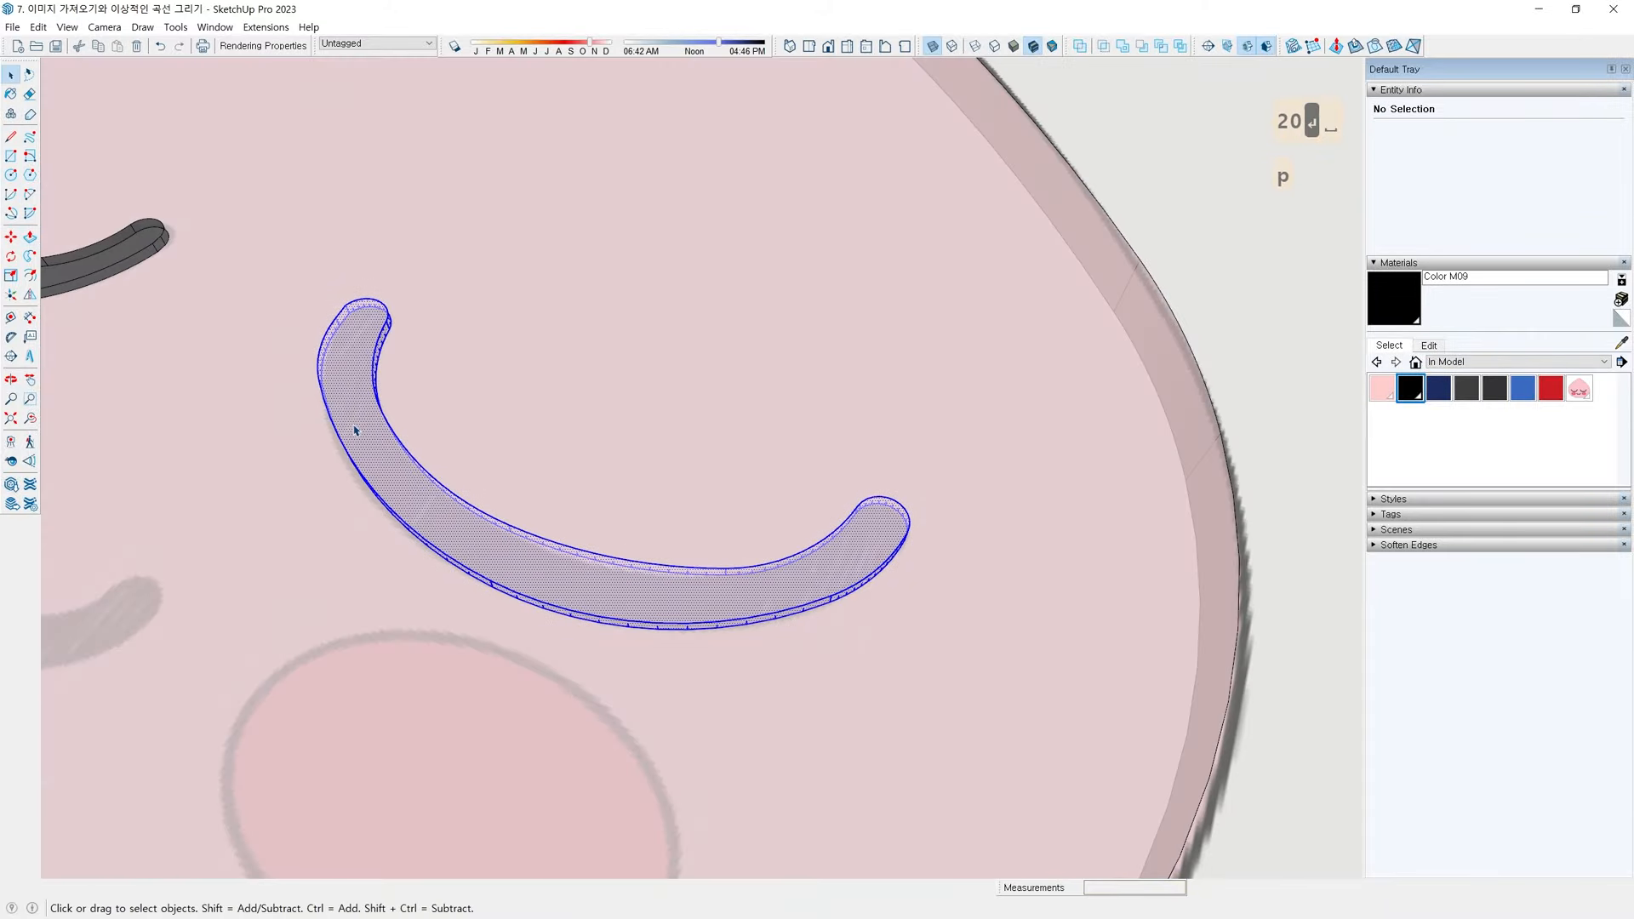
key(b)
click(457, 551)
key(space)
scroll(493, 541, down, 3)
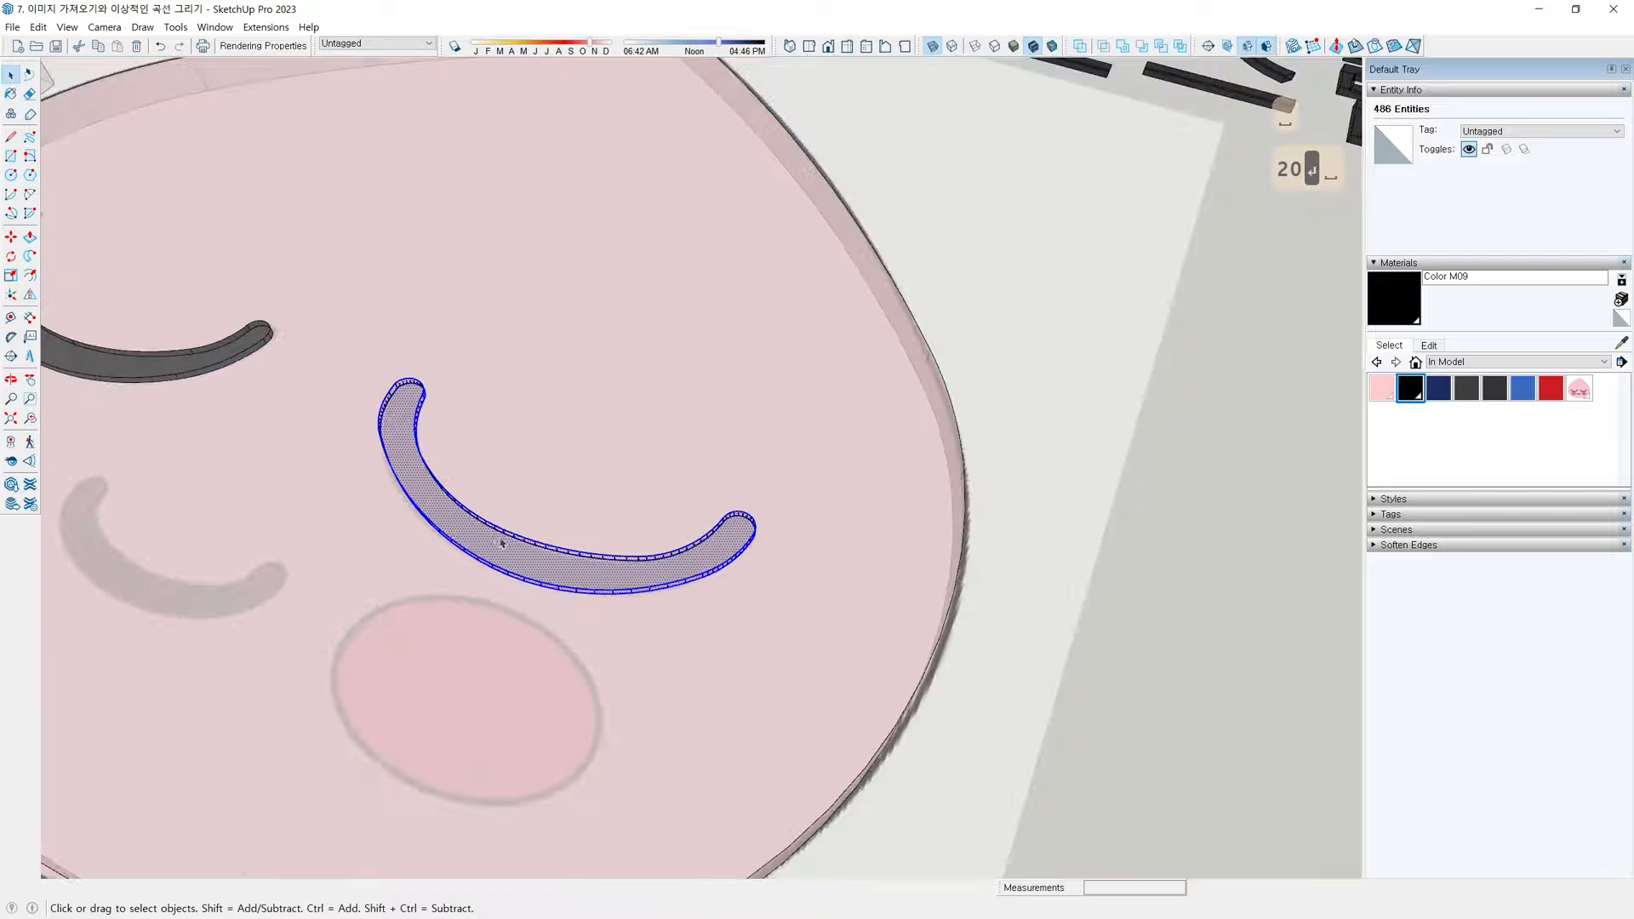
mouse_move(503, 543)
middle_down()
mouse_move(522, 477)
mouse_move(616, 507)
middle_up()
key(ctrl+g)
click(522, 478)
Trace the rounded cap of the mouth's left end with a 2 Point Arc bulging about 29 mm
scroll(566, 494, up, 3)
scroll(519, 434, up, 6)
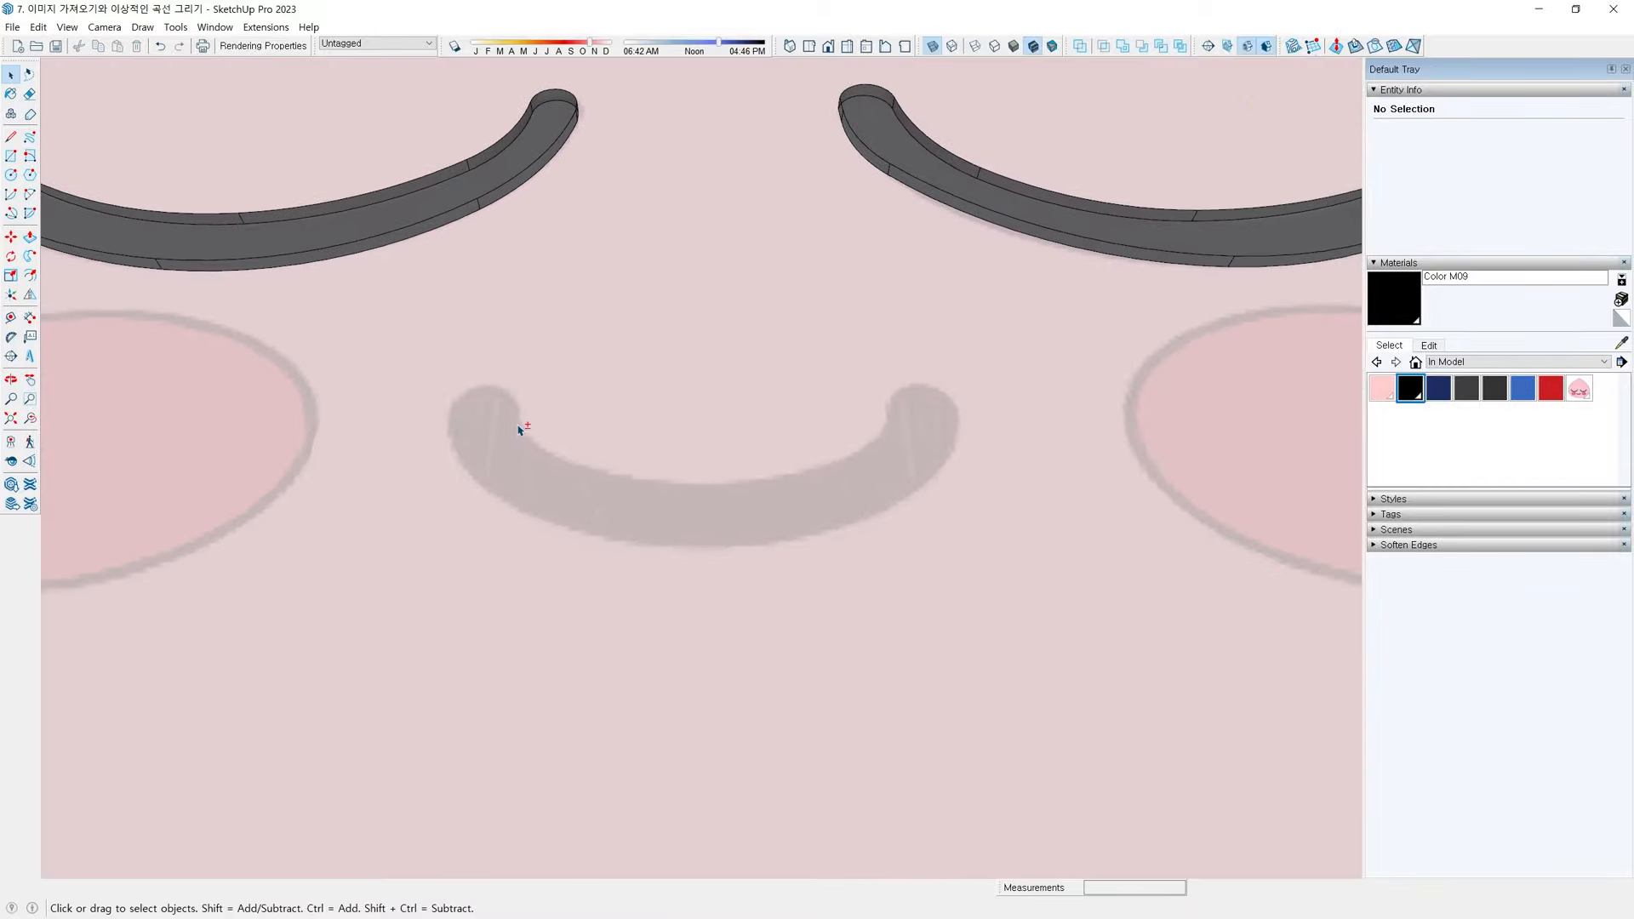
key(a)
click(528, 431)
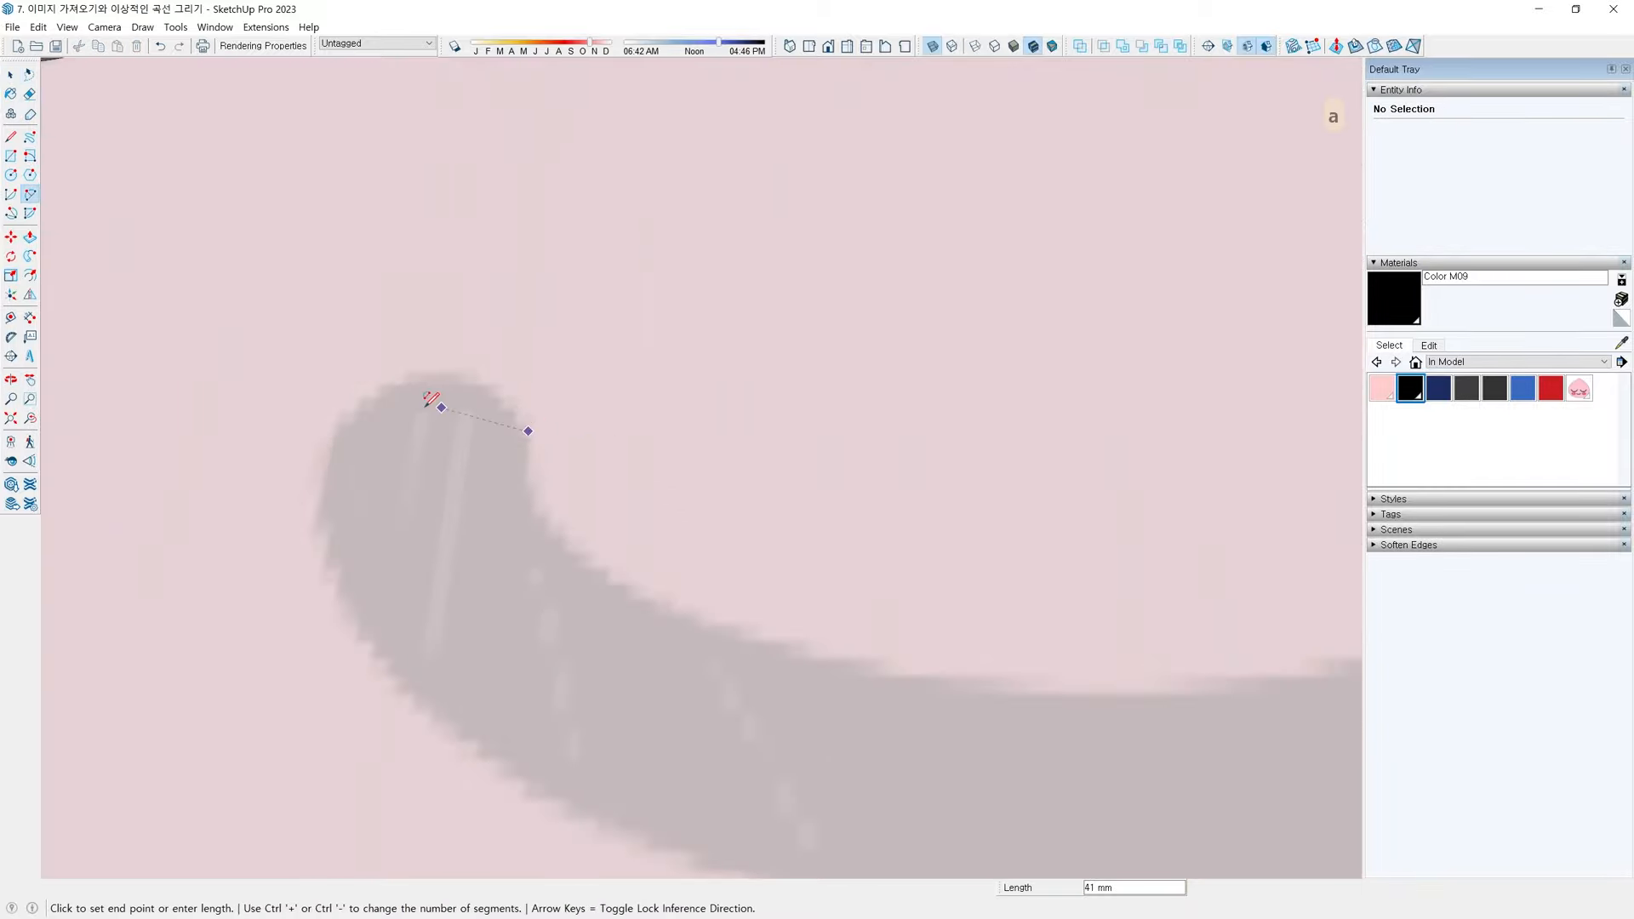
scroll(339, 432, up, 1)
click(332, 435)
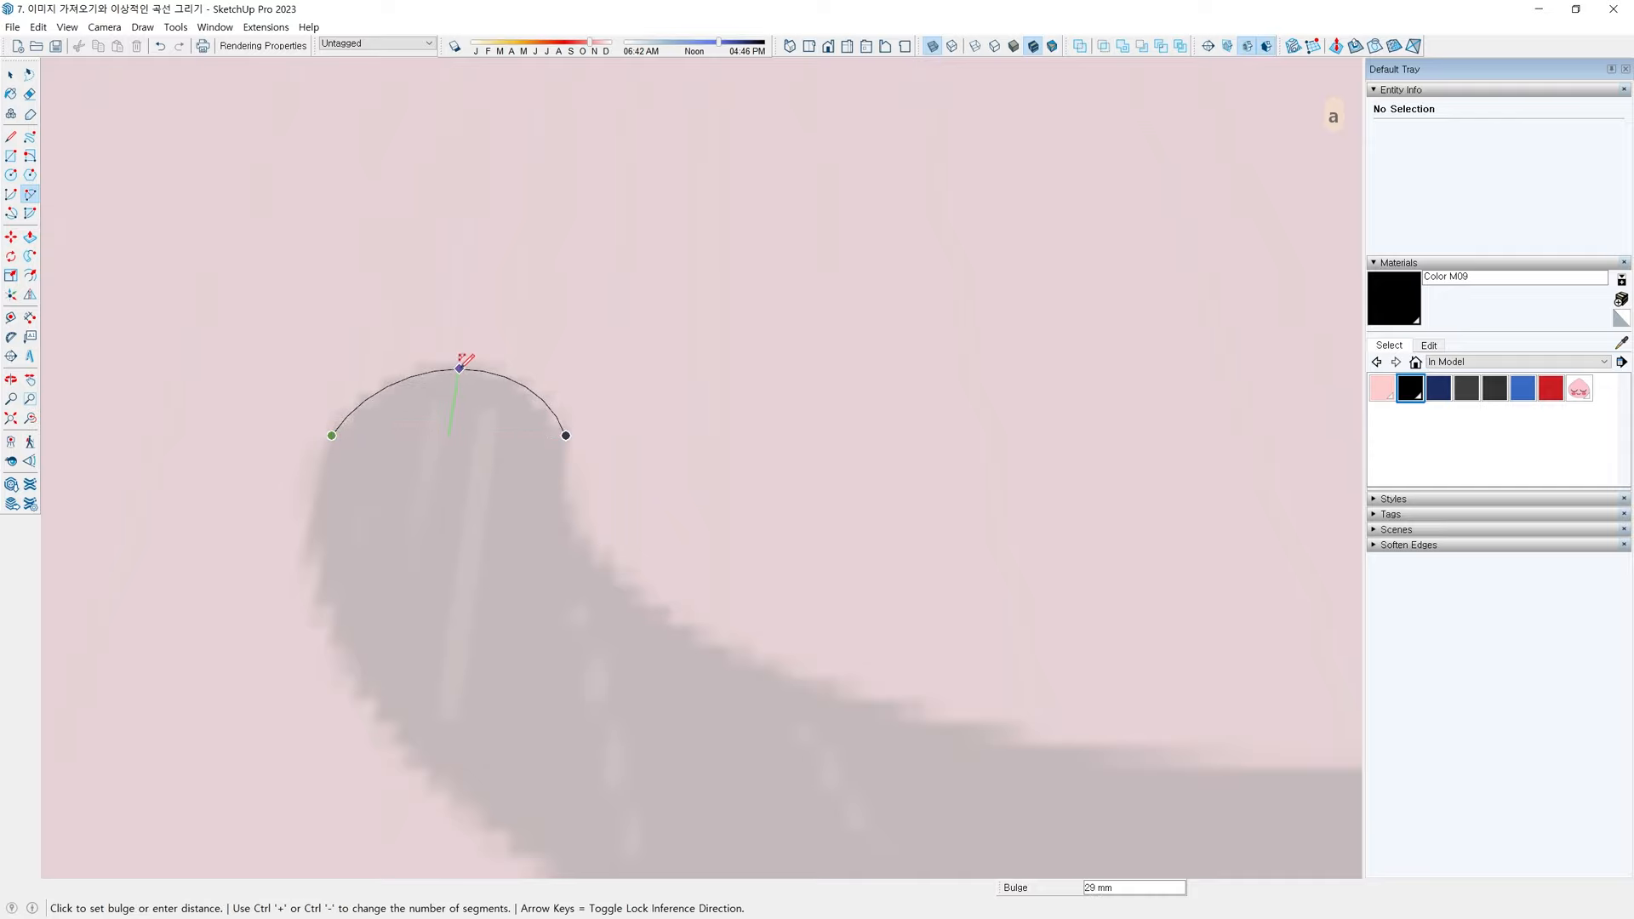
click(460, 364)
Draw short straight lines down the mouth's edges from both ends of its left cap, the outer one about 22 mm long
key(l)
scroll(554, 447, up, 2)
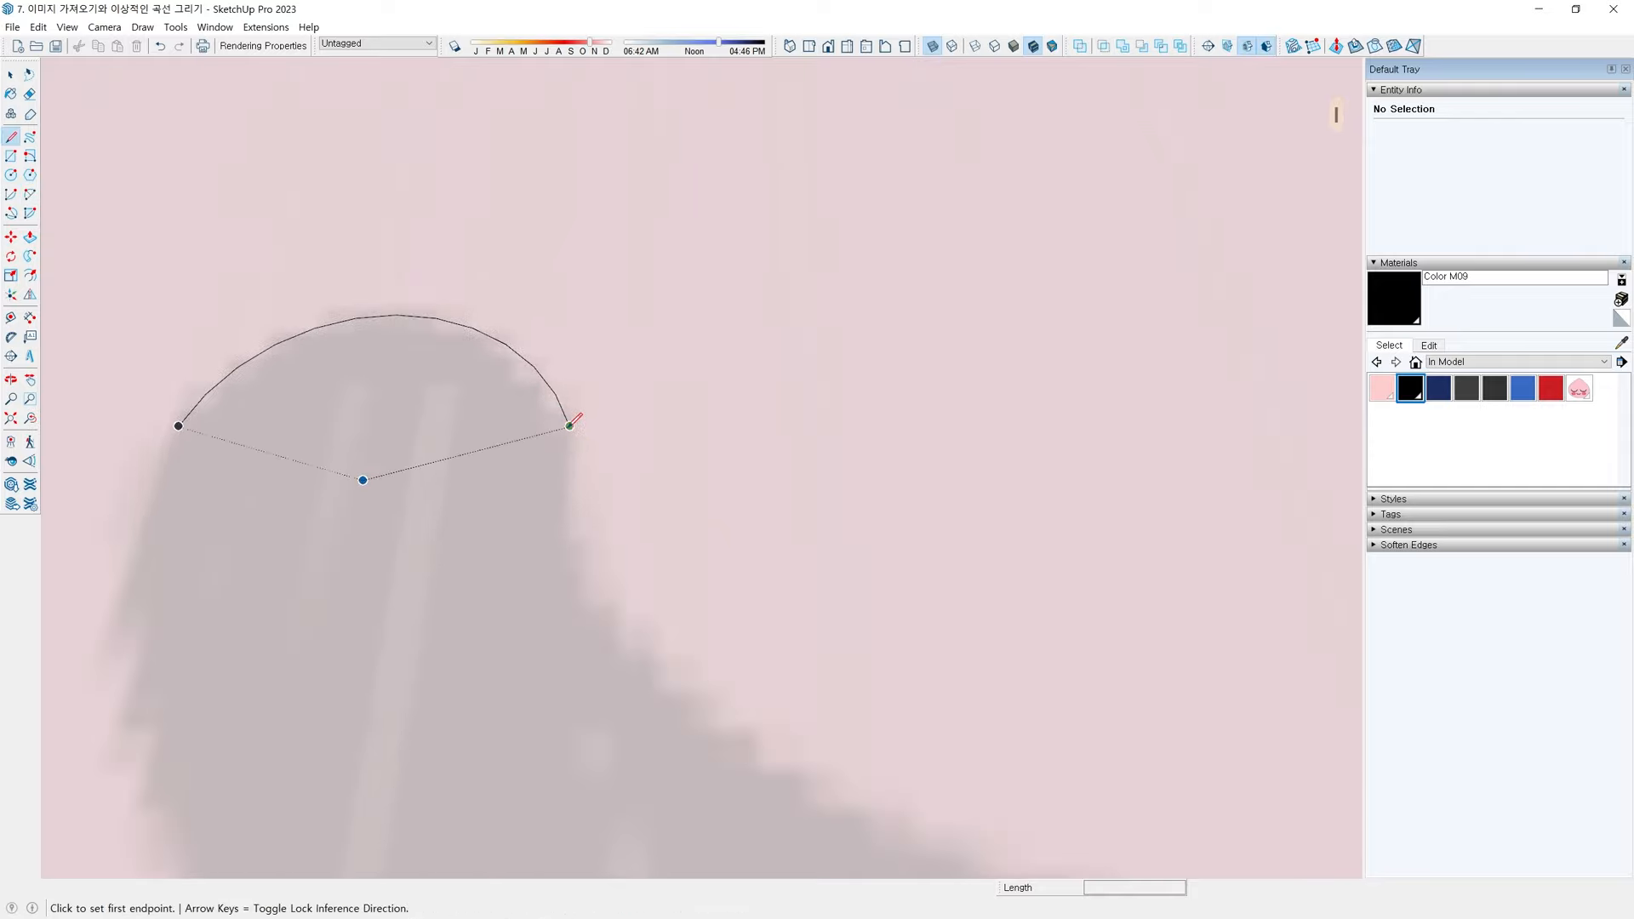
click(570, 425)
click(543, 482)
key(Escape)
click(179, 425)
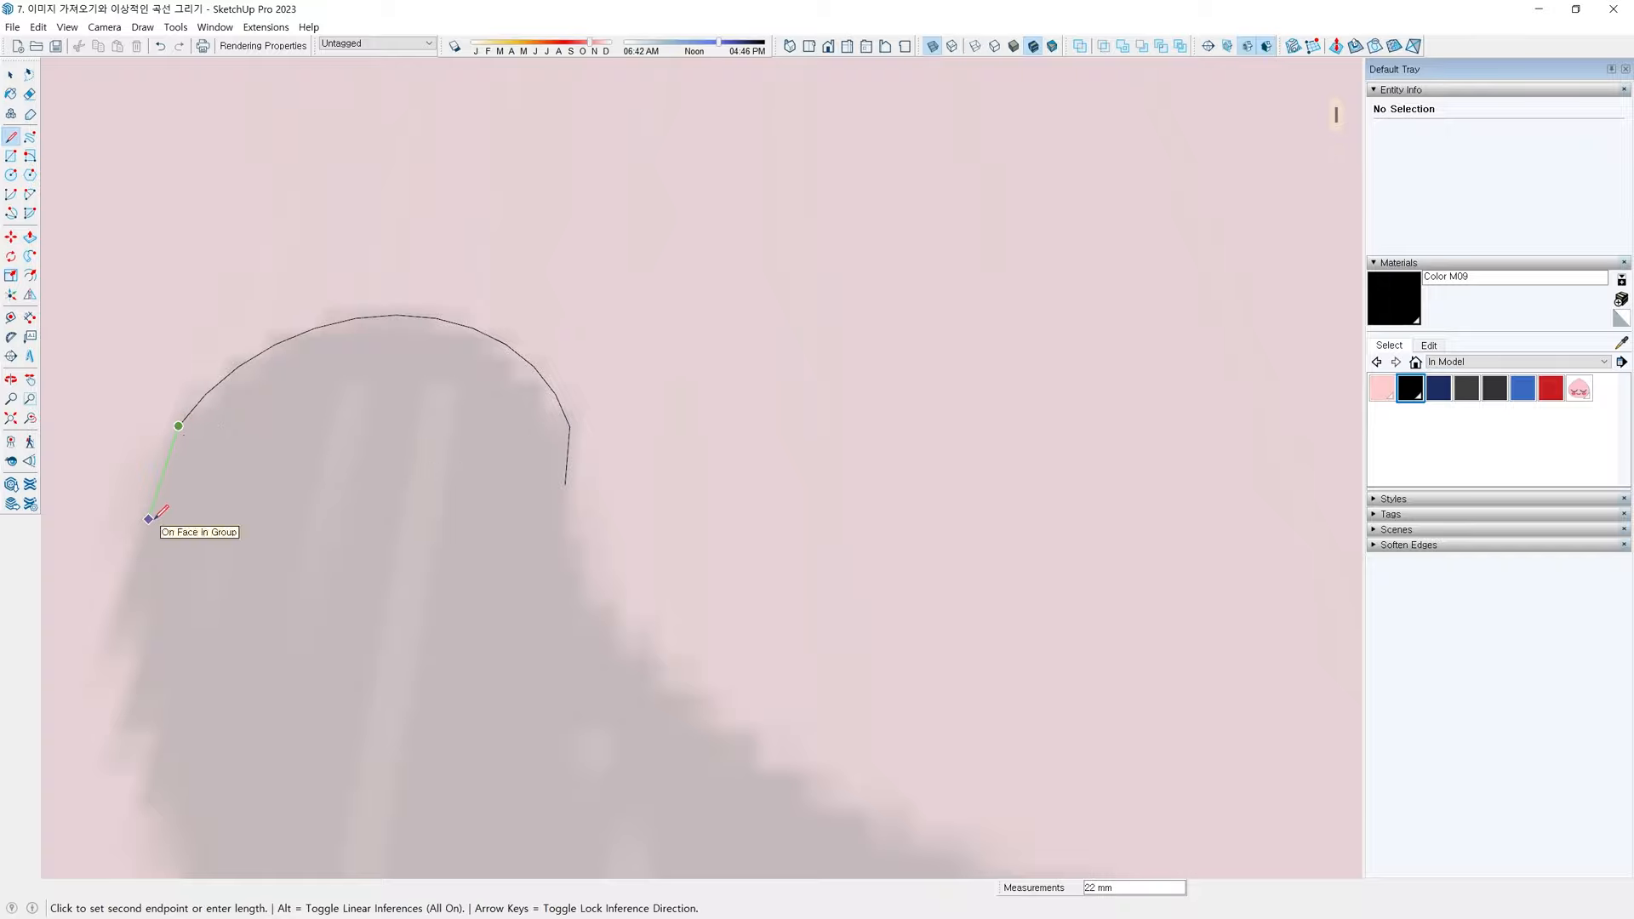
click(149, 519)
key(space)
Trace the mouth's outer left edge to its lowest point with two tangent 2 Point Arcs, the second about 294 mm long
scroll(189, 561, down, 2)
key(a)
scroll(173, 525, up, 2)
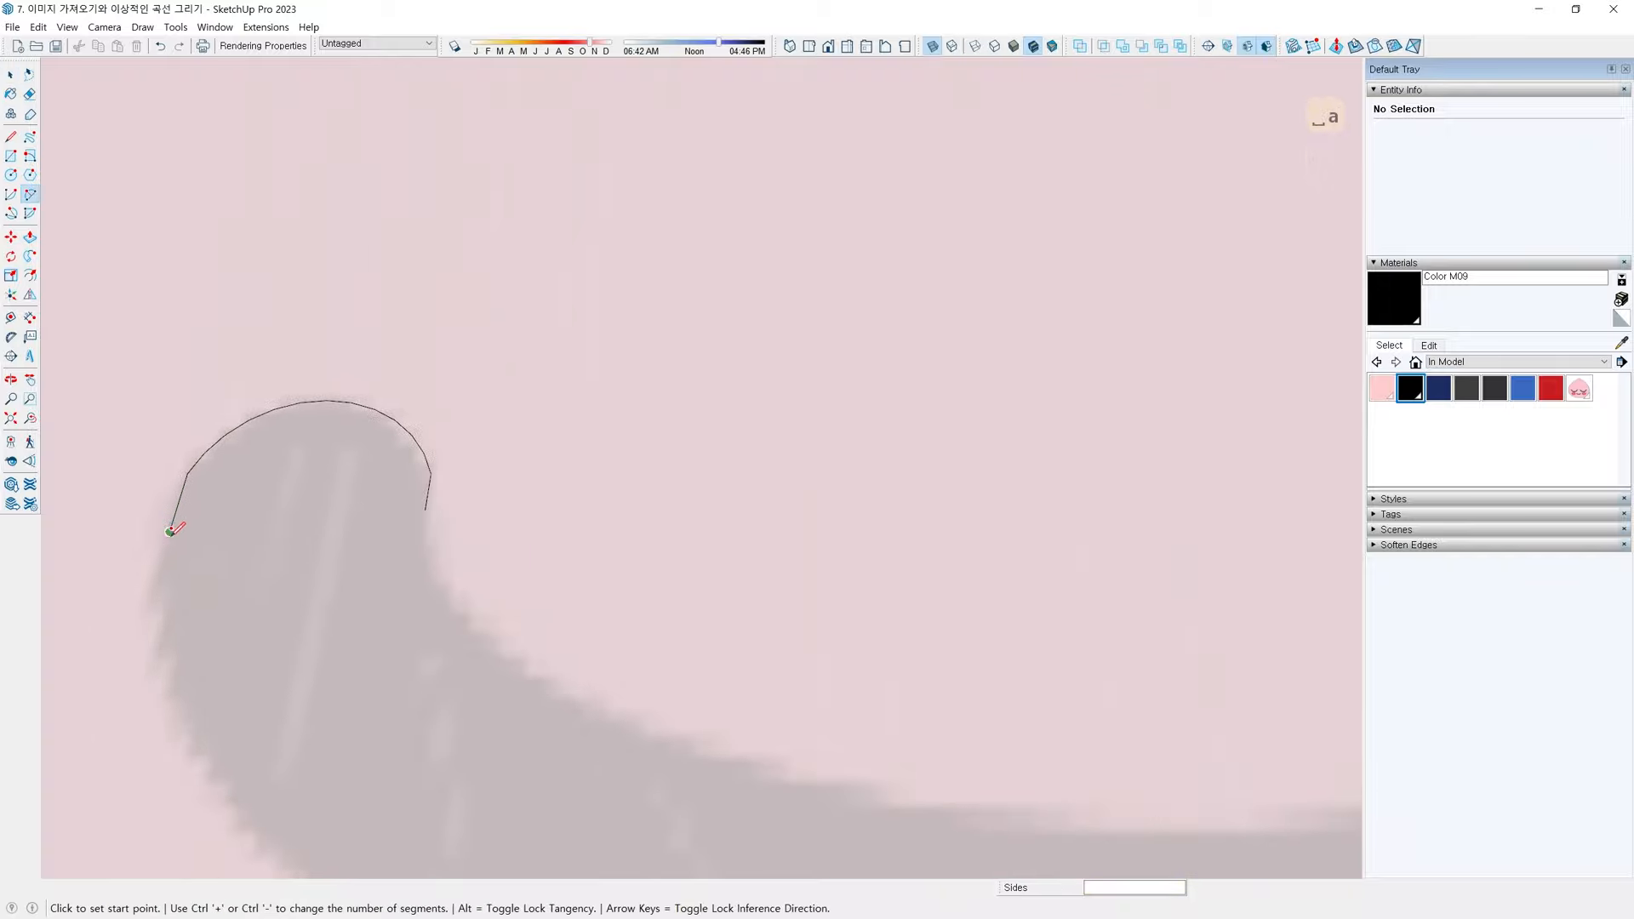
click(172, 524)
scroll(191, 572, down, 3)
shift+middle_drag(286, 770, 219, 677)
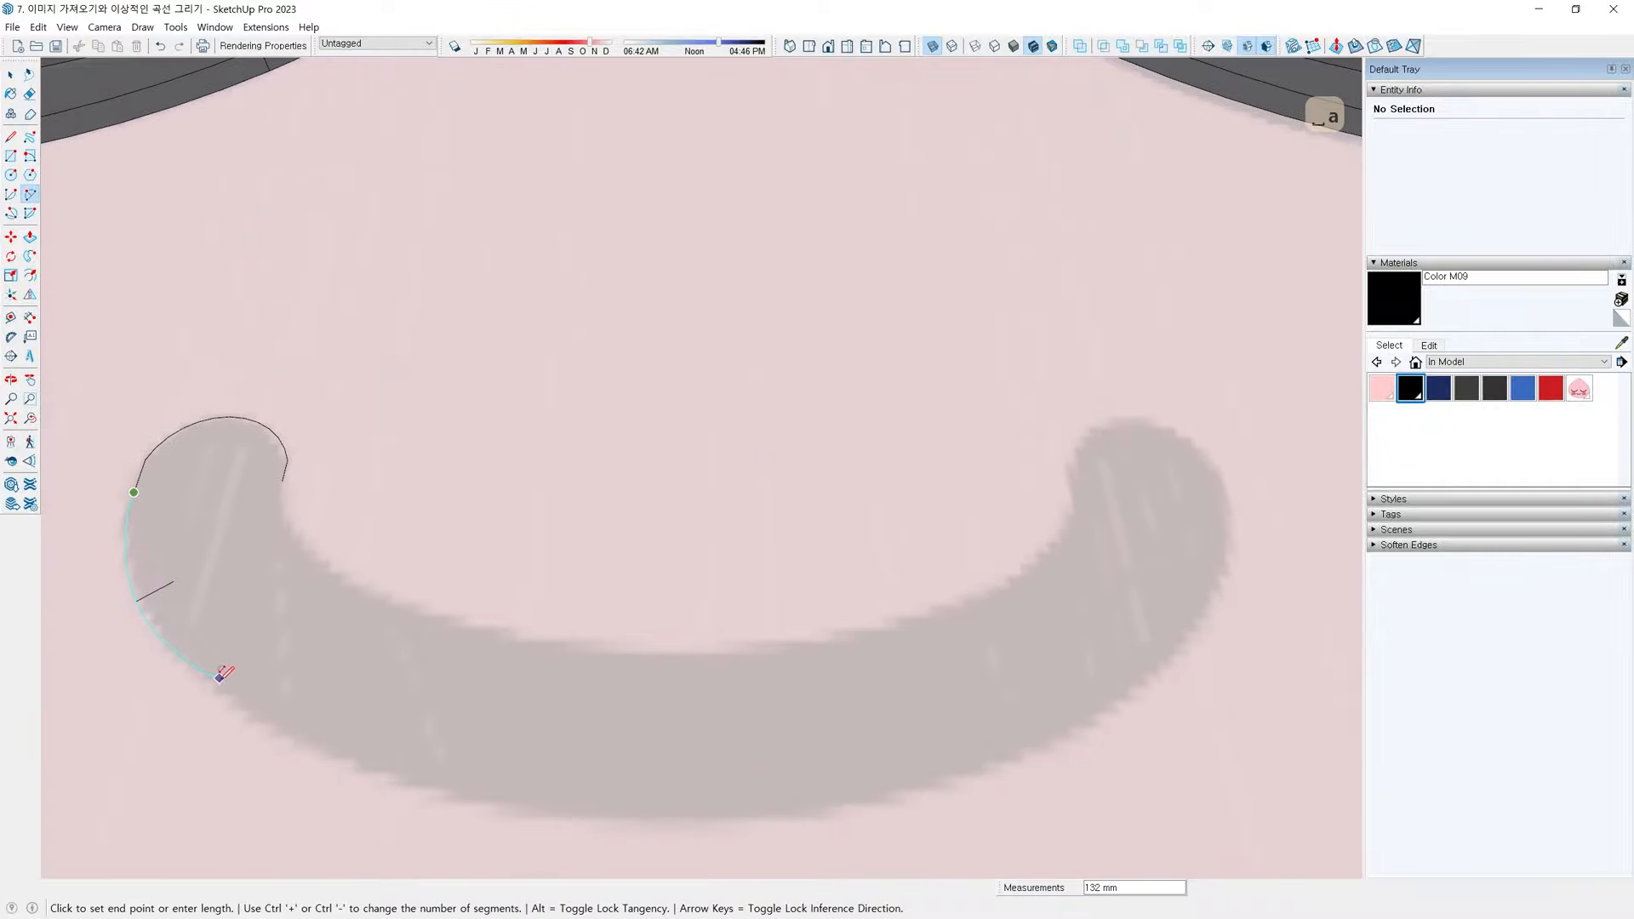
click(160, 626)
click(158, 625)
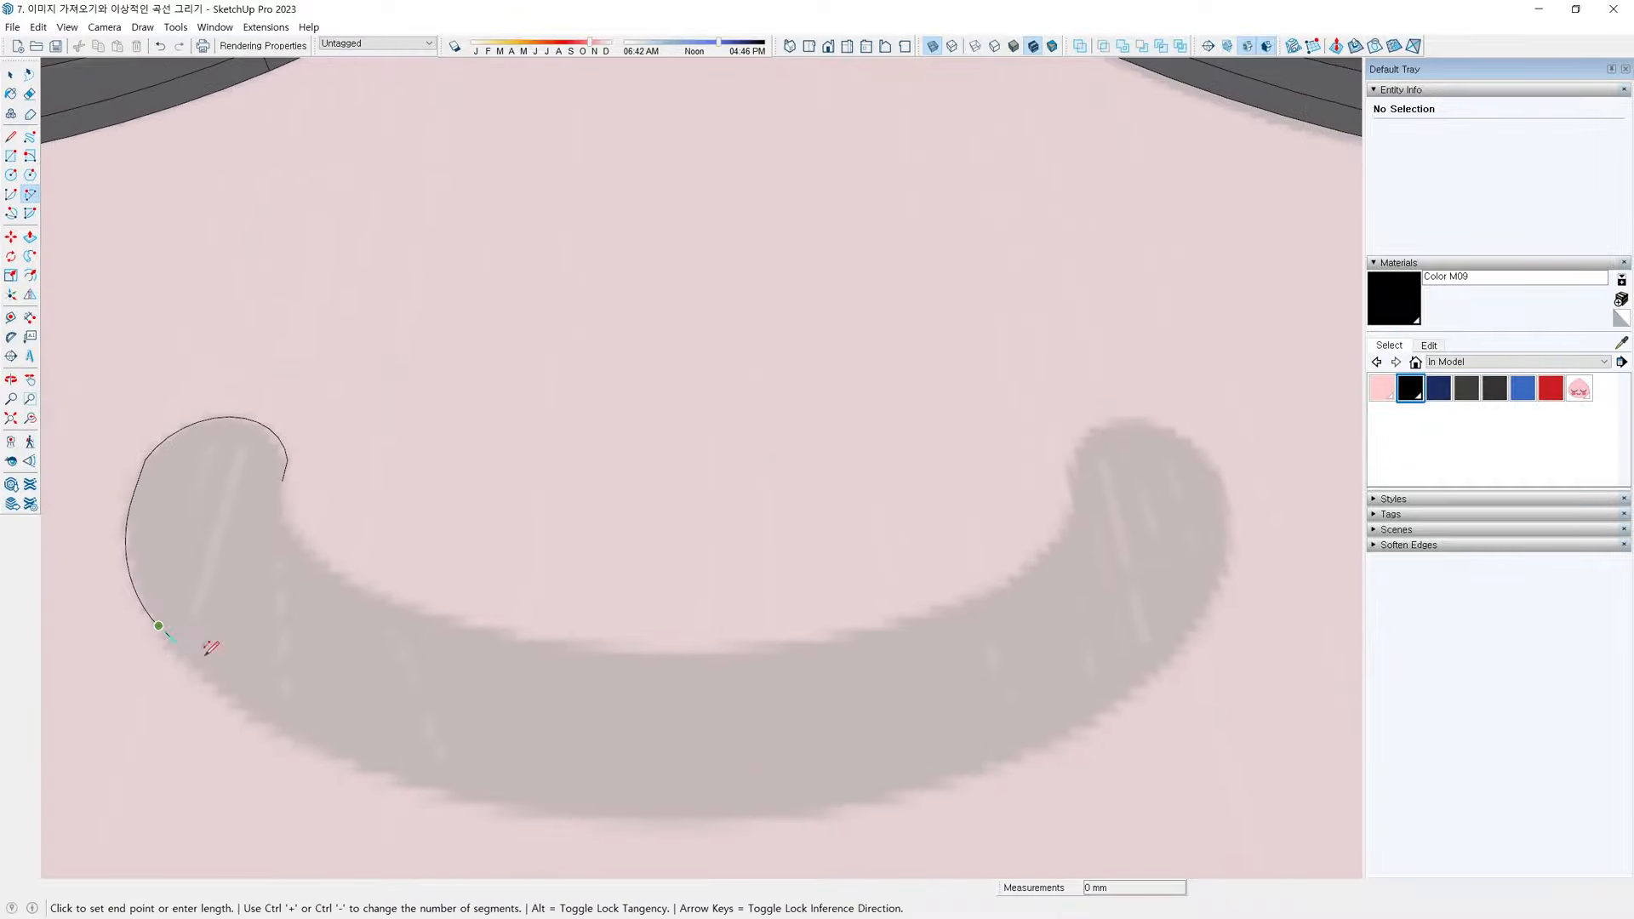
click(689, 815)
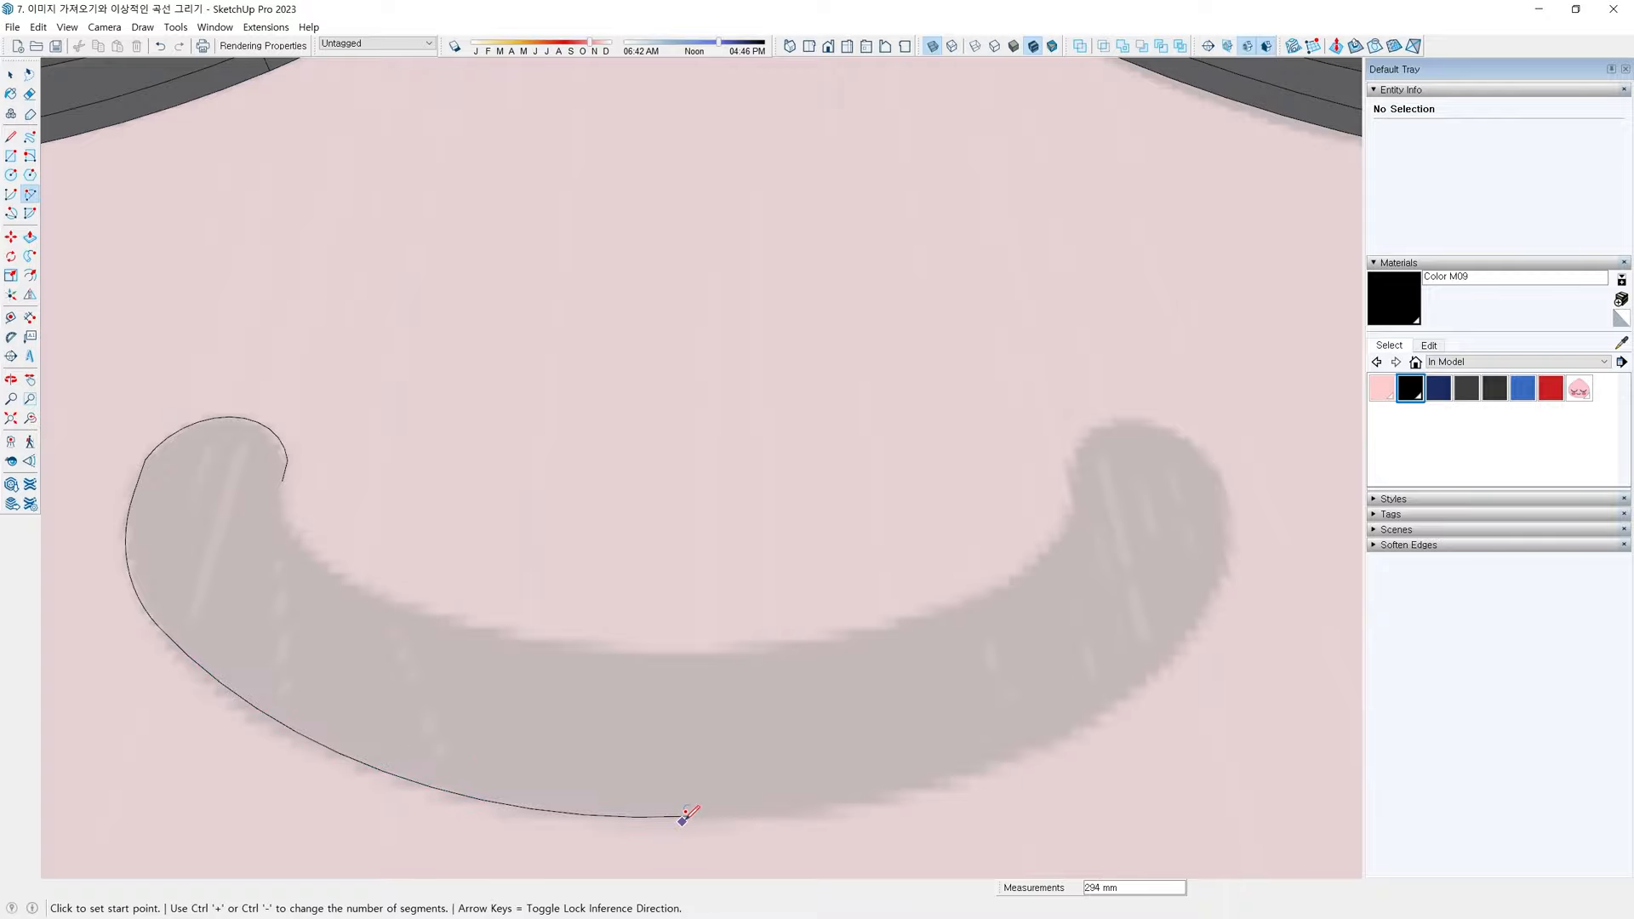
Continue the mouth's lower edge up to its right end with two tangent 2 Point Arcs, about 190 mm and 193 mm long
click(691, 813)
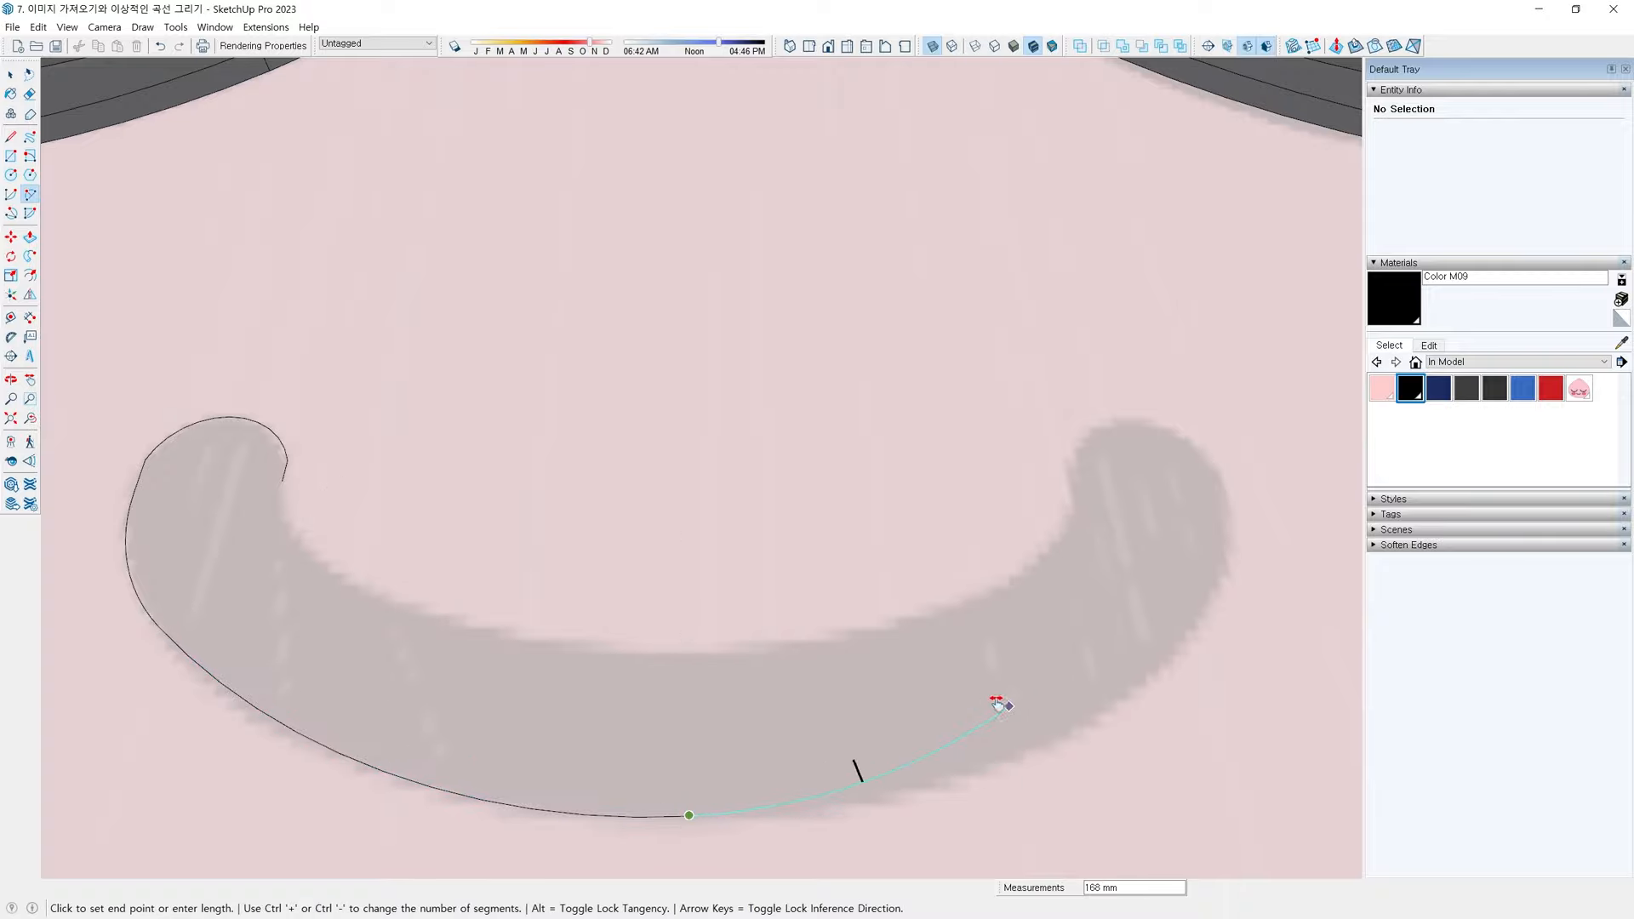
shift+middle_drag(997, 704, 742, 677)
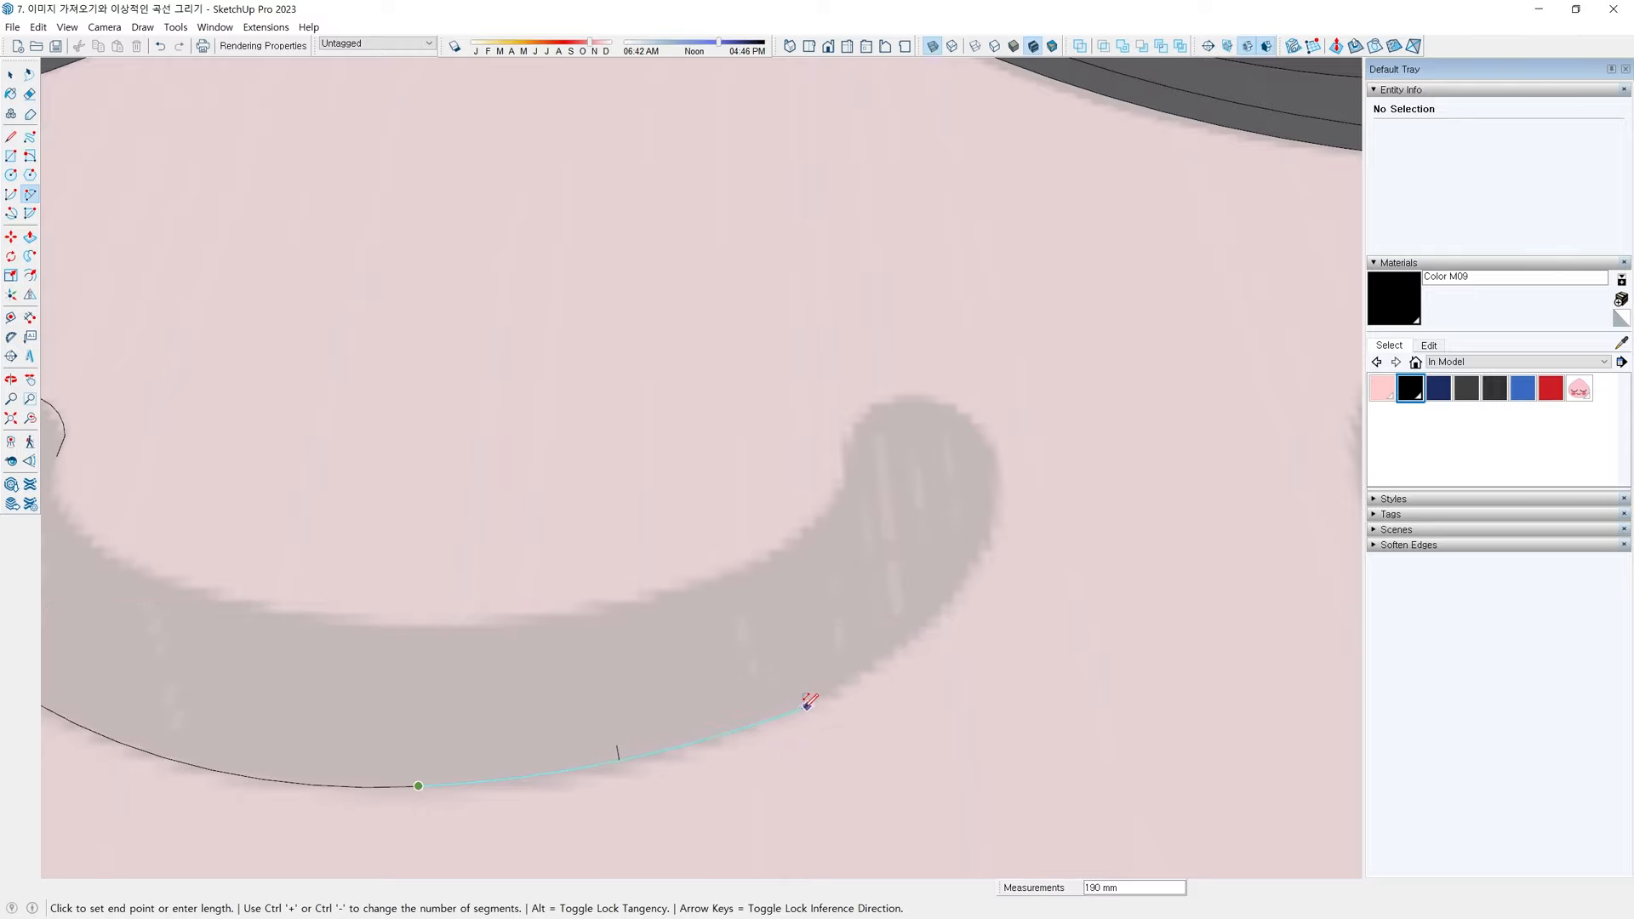
click(807, 706)
click(803, 707)
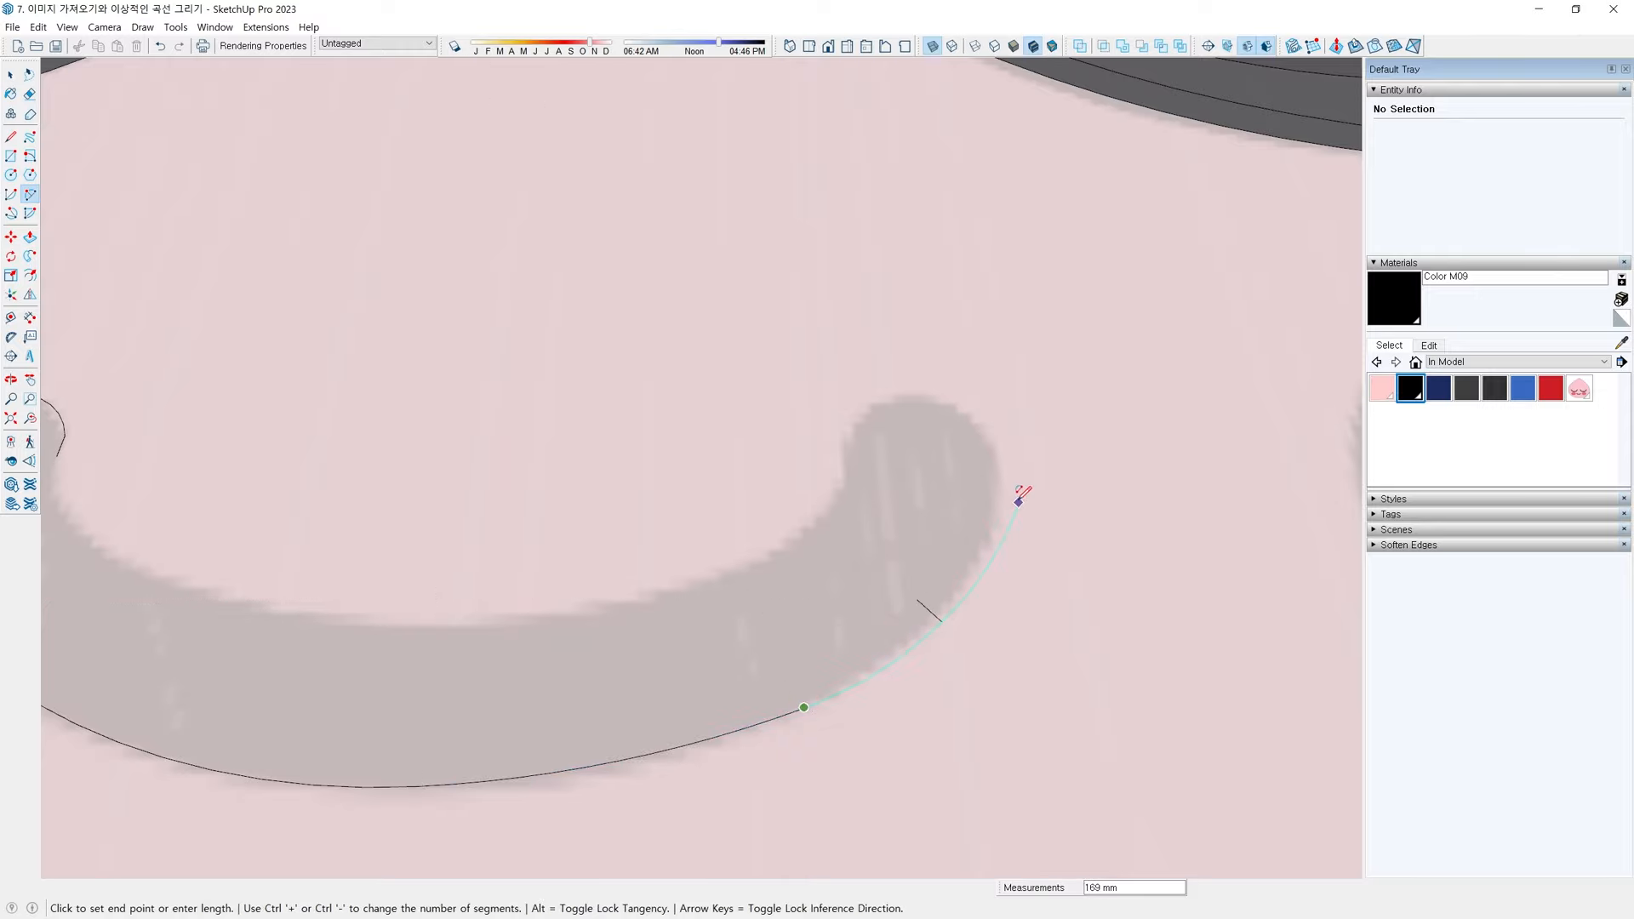
click(993, 443)
Round off the mouth's right end with a tangent 2 Point Arc about 83 mm long
click(992, 442)
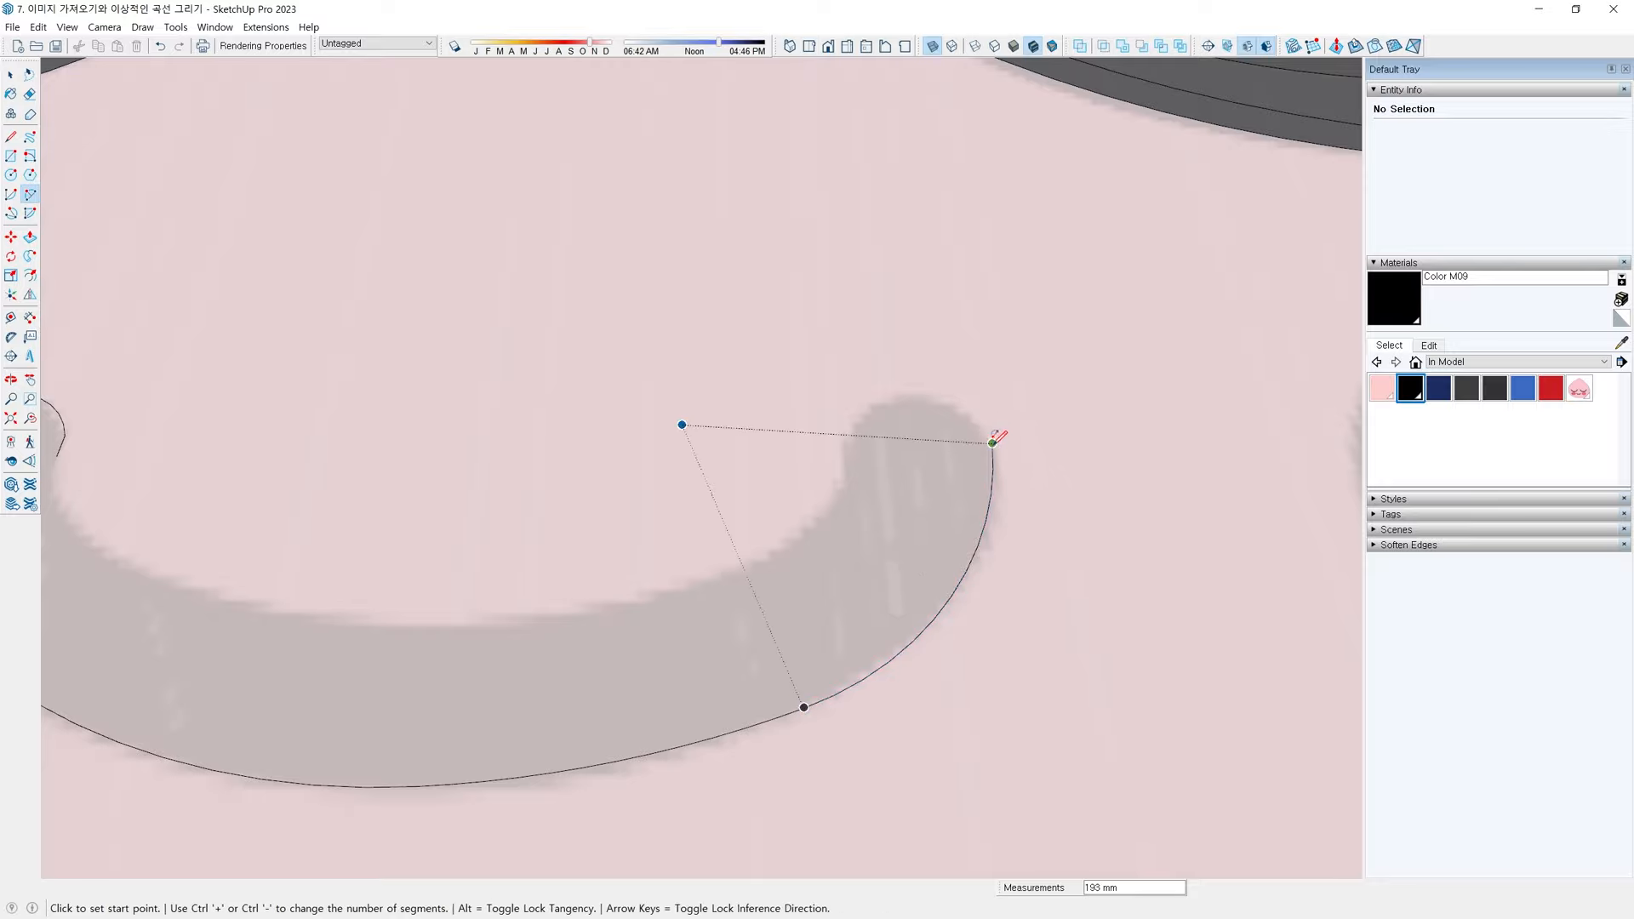
scroll(842, 441, up, 1)
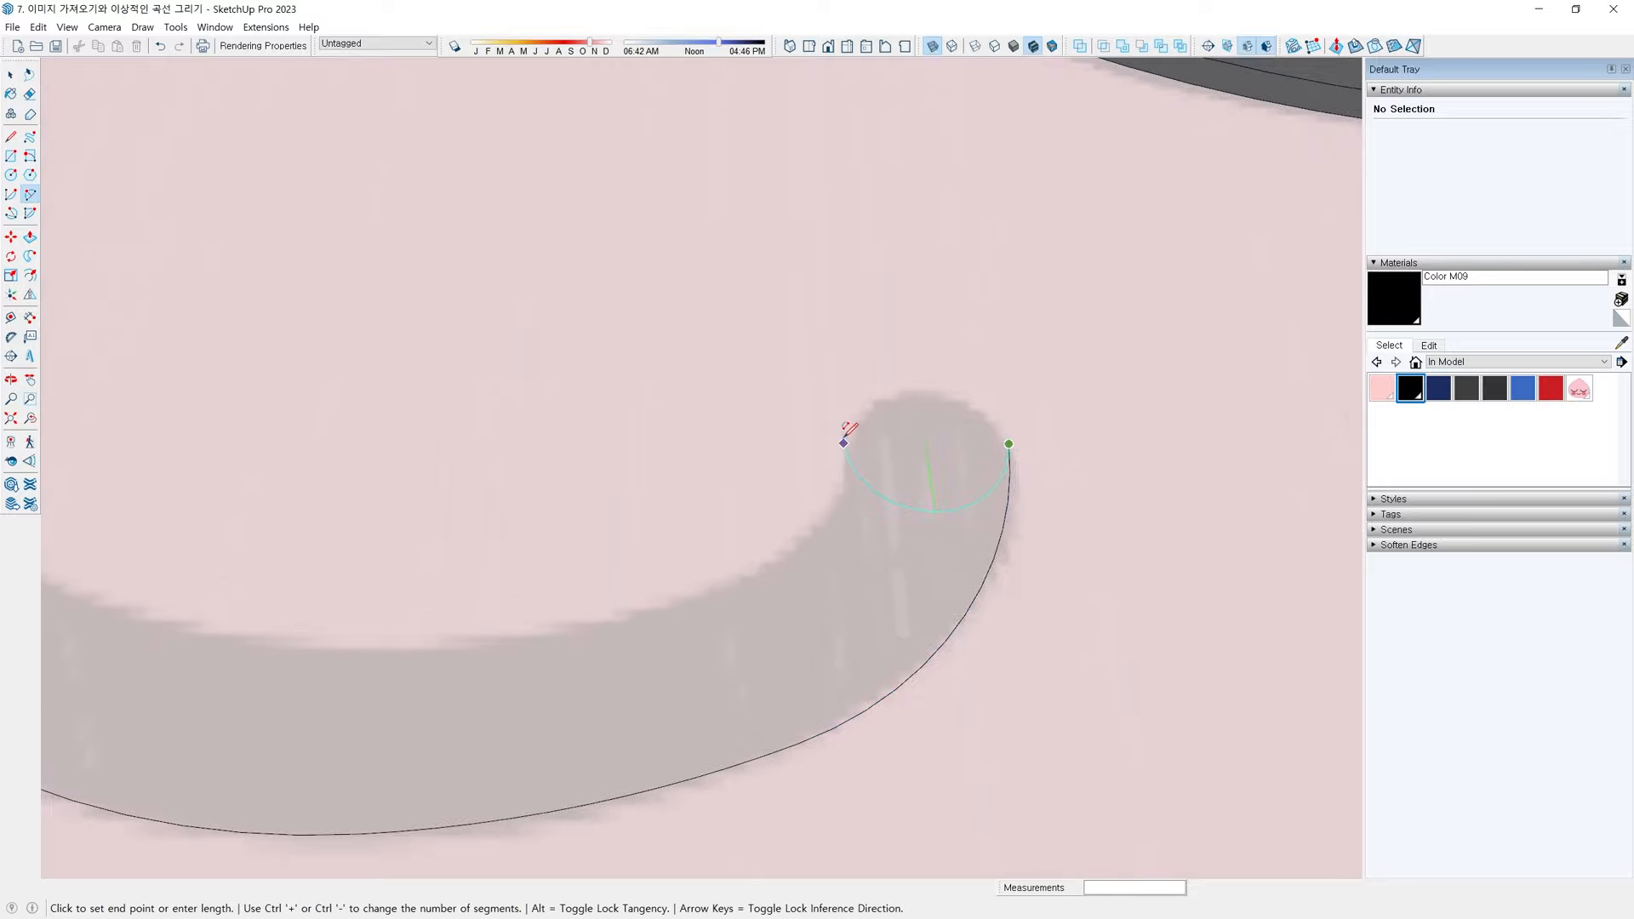
double_click(847, 431)
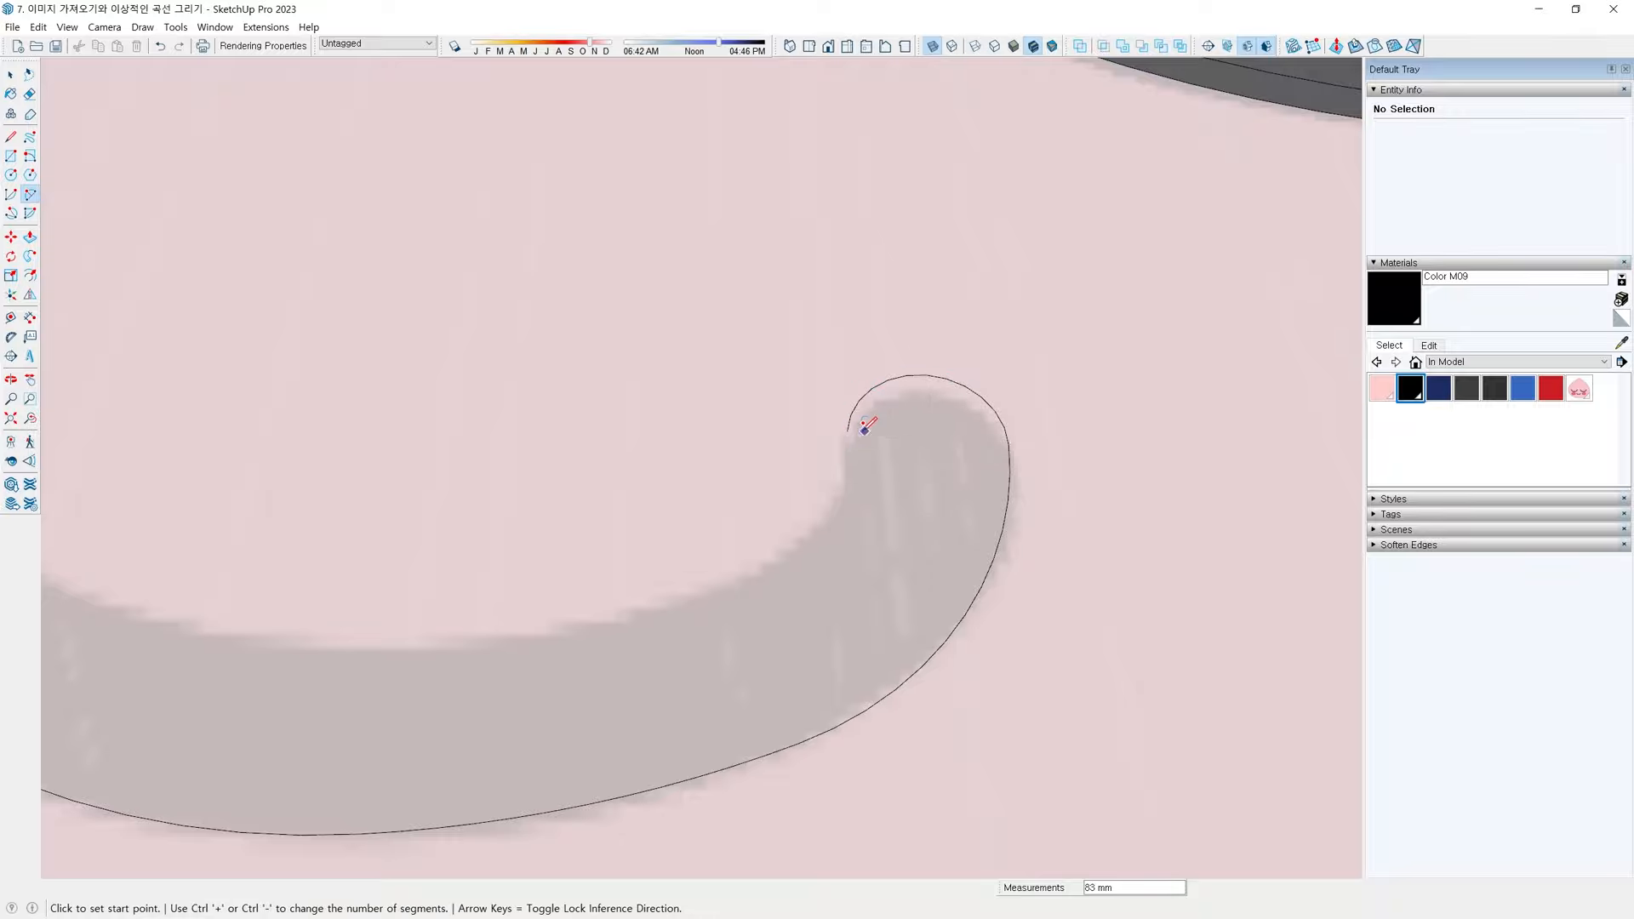
Draw a straight line about 12 mm long down the mouth's inner edge from the right cap's inner end
key(l)
scroll(848, 431, up, 6)
click(842, 430)
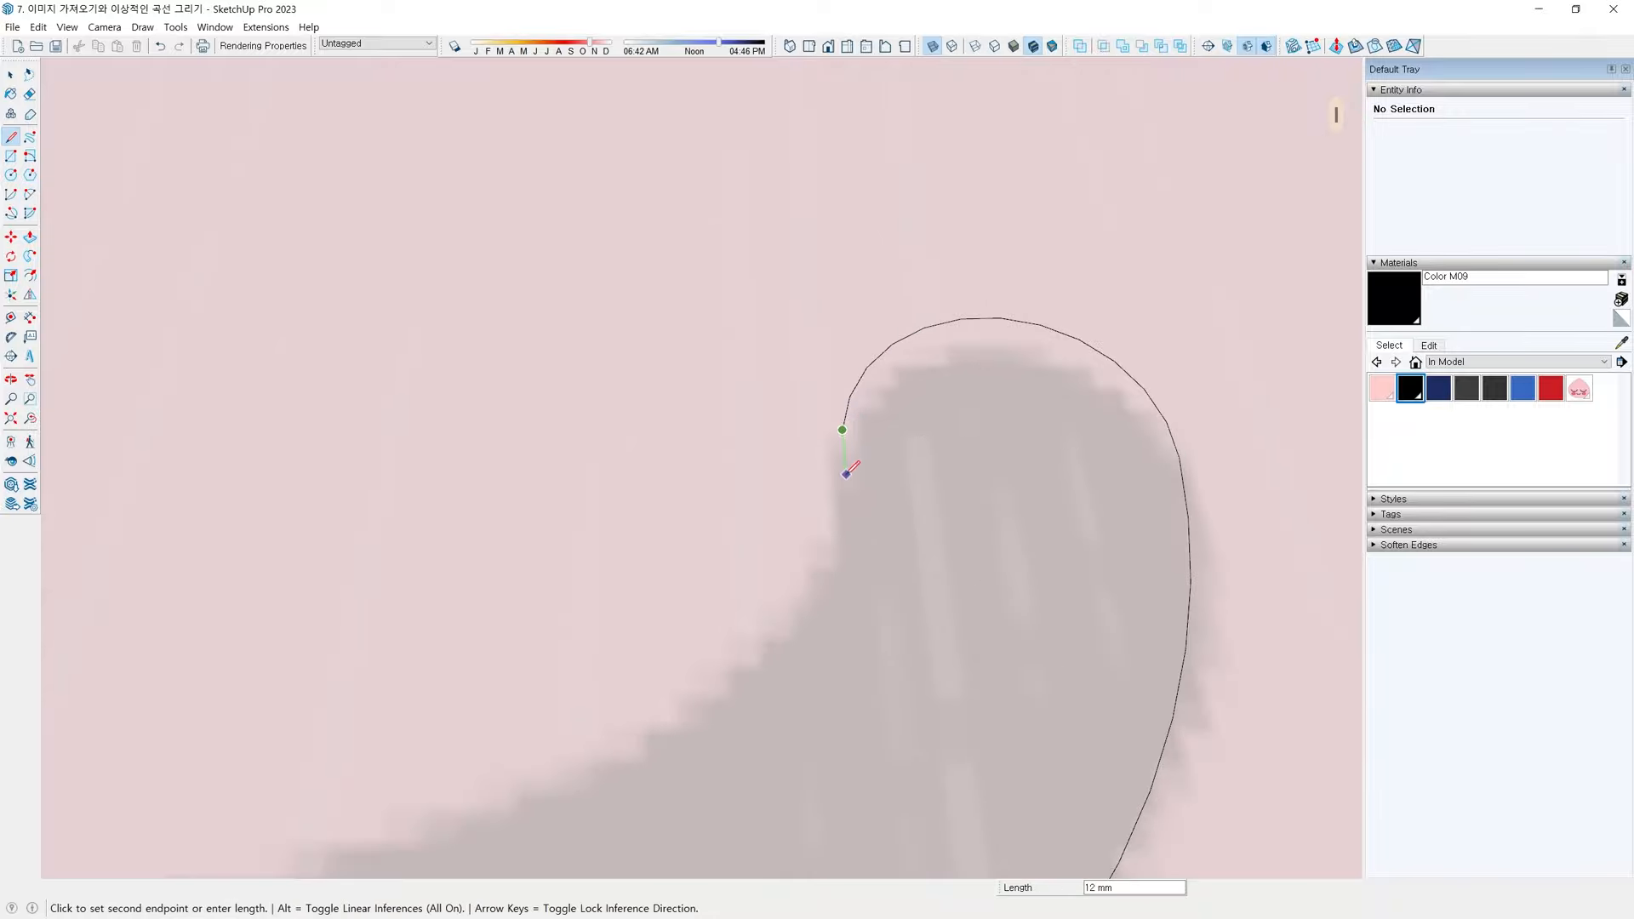
key(a)
click(846, 479)
key(Escape)
Trace the mouth's inner right curve with a 2 Point Arc about 70 mm long, tangent to the short line
scroll(857, 483, up, 1)
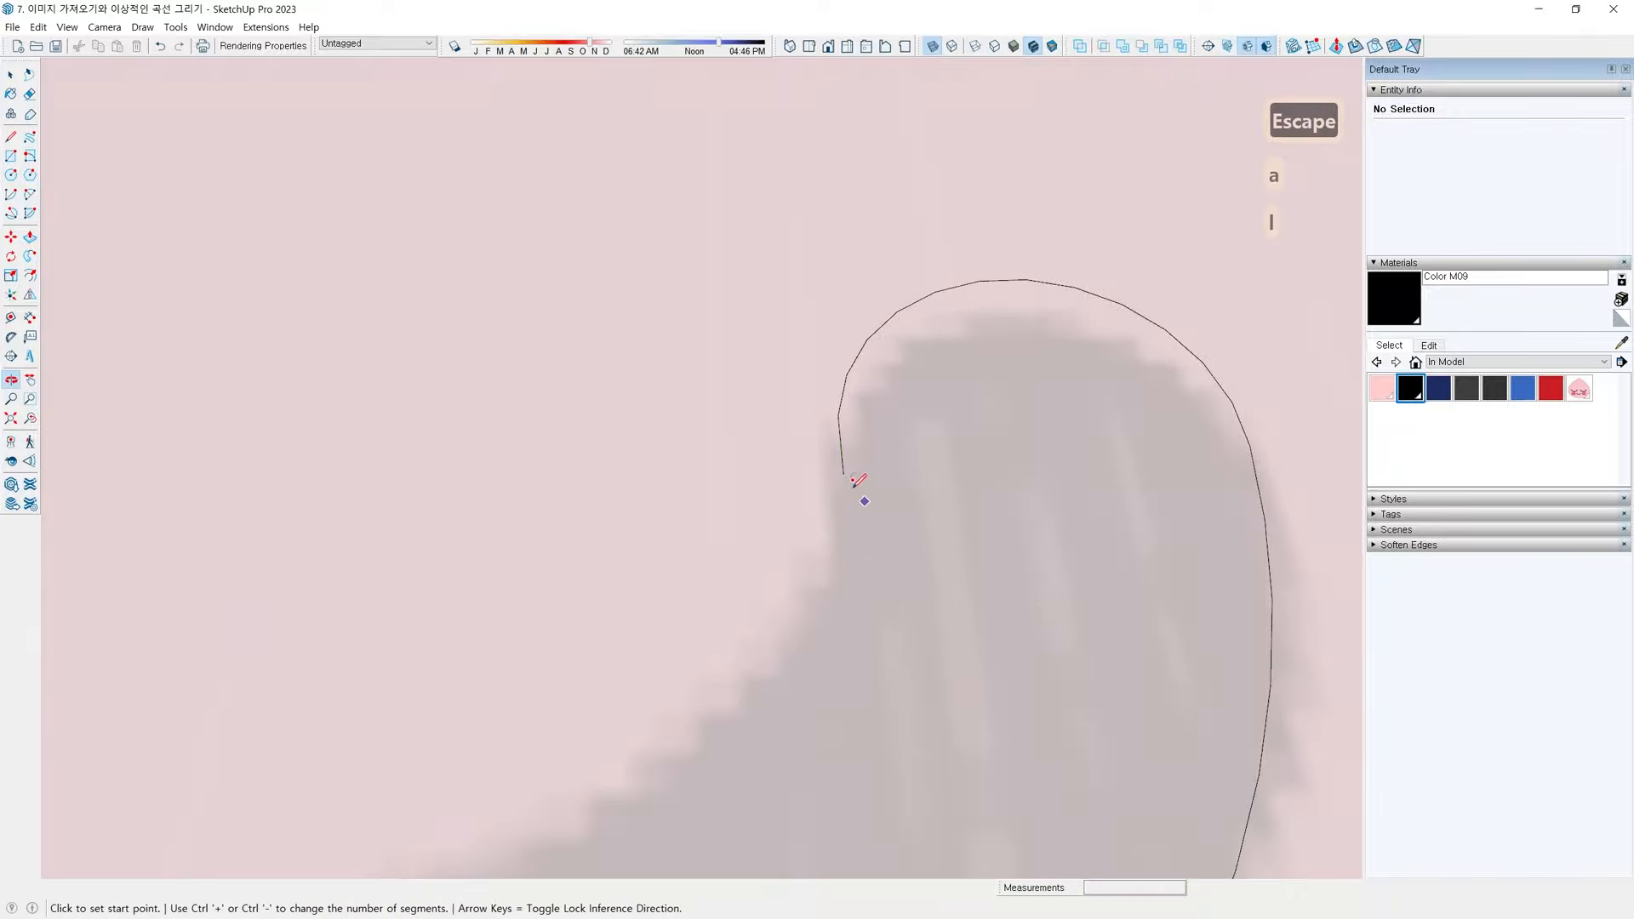
click(844, 474)
scroll(723, 644, down, 4)
middle_drag(570, 736, 751, 553)
scroll(873, 598, up, 1)
scroll(865, 592, up, 3)
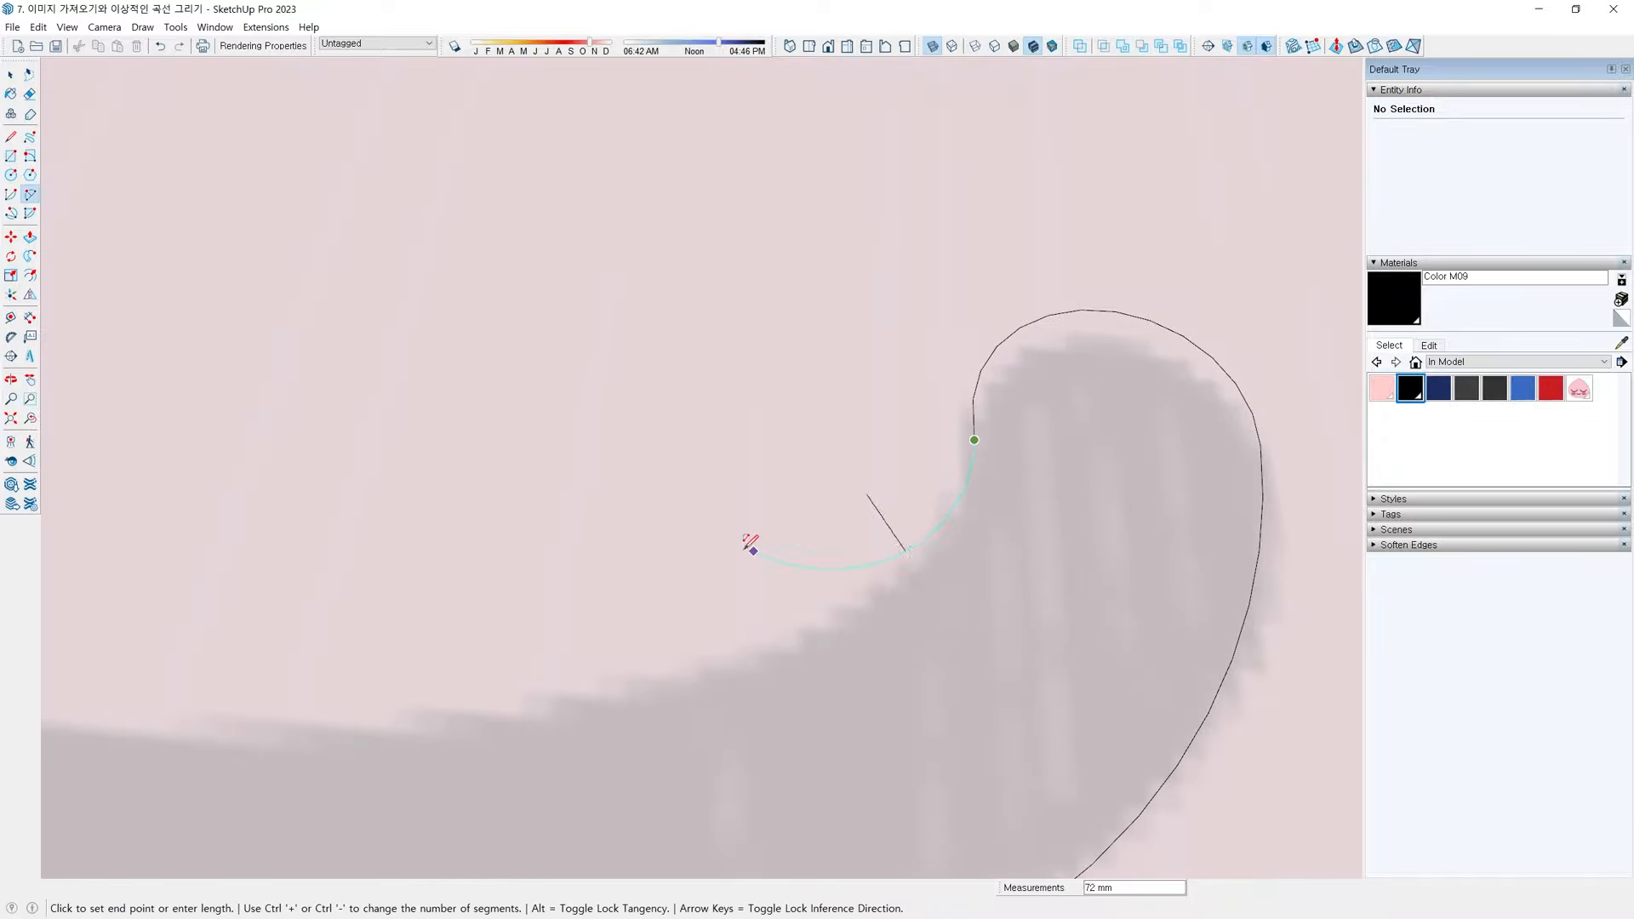
scroll(850, 555, up, 2)
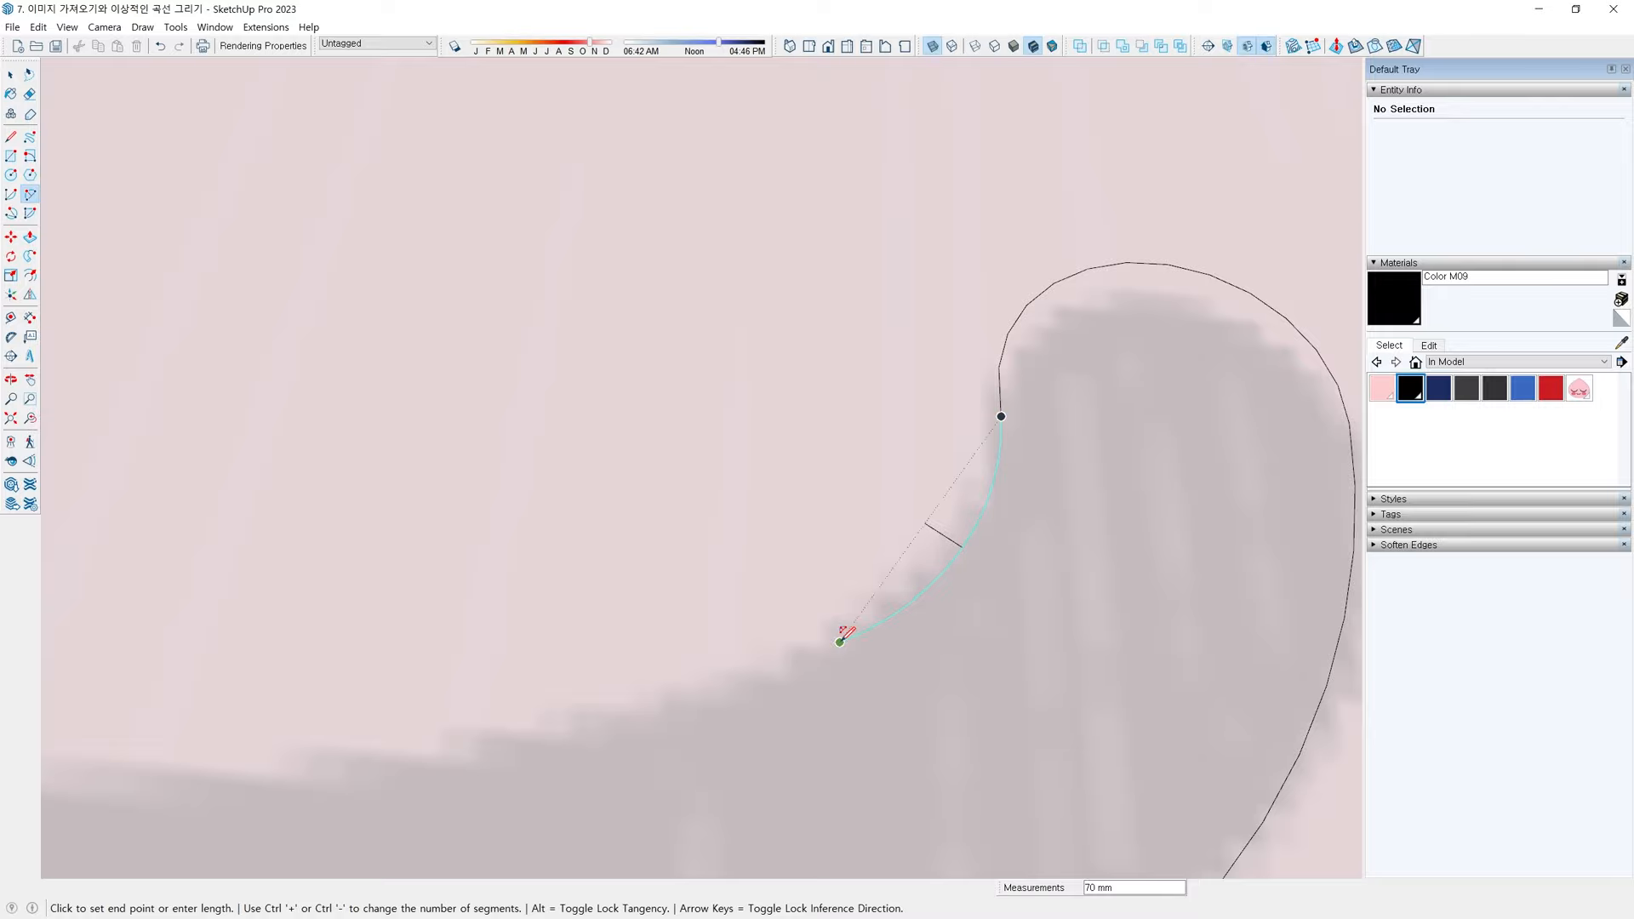
double_click(839, 641)
Extend the mouth's upper edge across its middle with a tangent 2 Point Arc about 220 mm long
click(839, 641)
scroll(682, 710, down, 5)
middle_drag(491, 728, 553, 653)
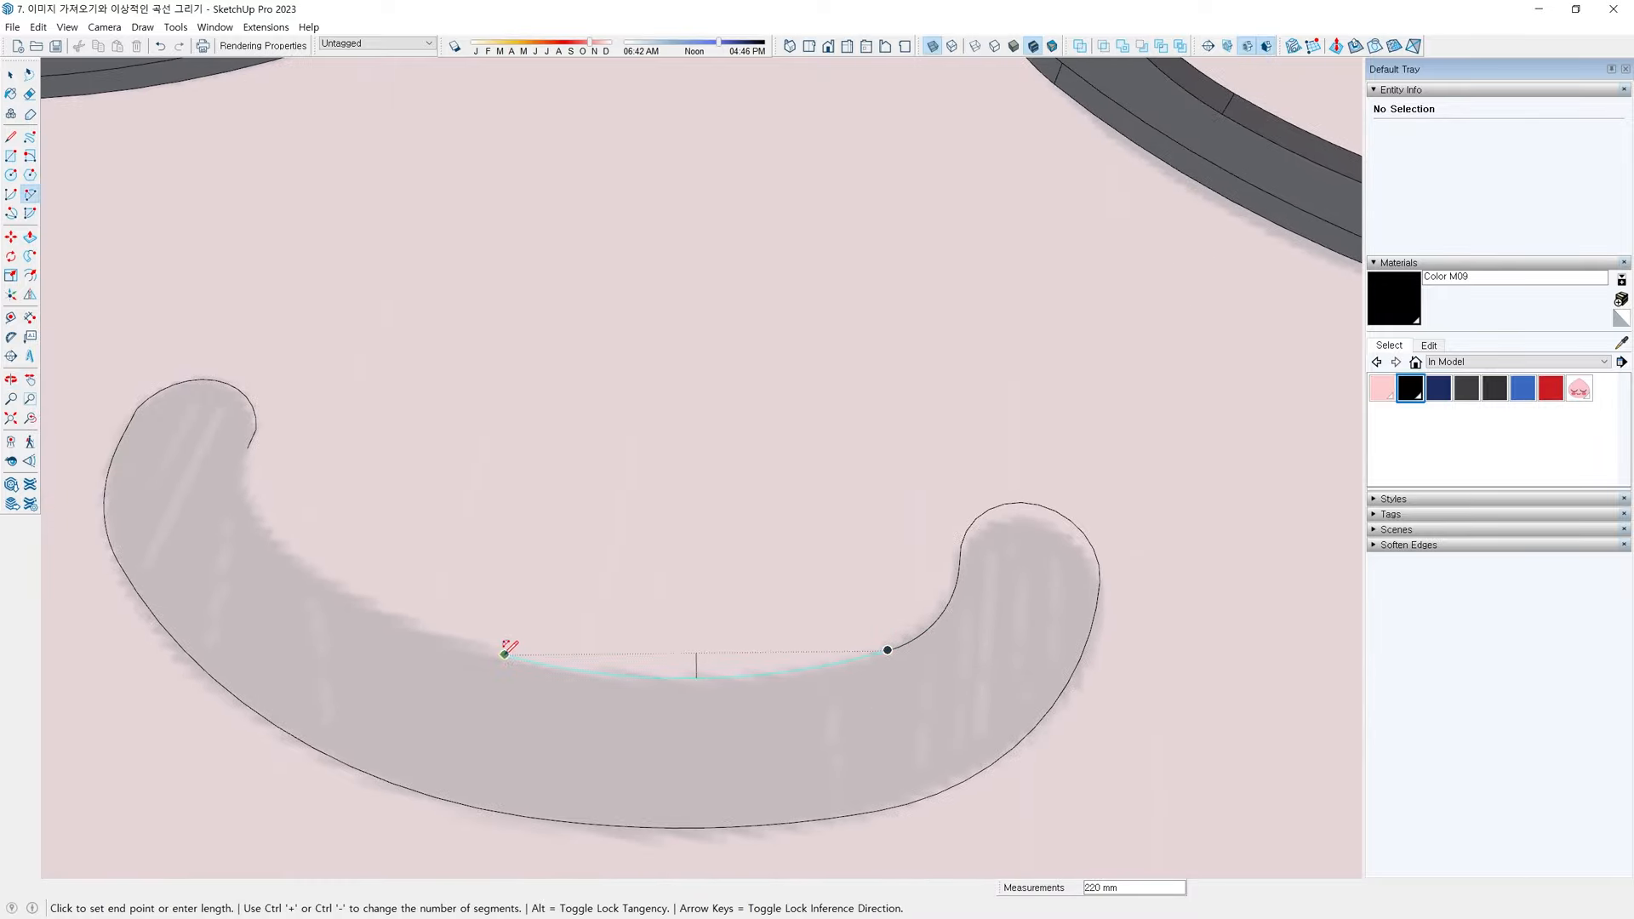
double_click(504, 654)
Close the mouth outline along its inner left edge with tangent 2 Point Arcs, the last about 60 mm long, meeting the left cap
click(505, 651)
middle_drag(259, 518, 225, 478)
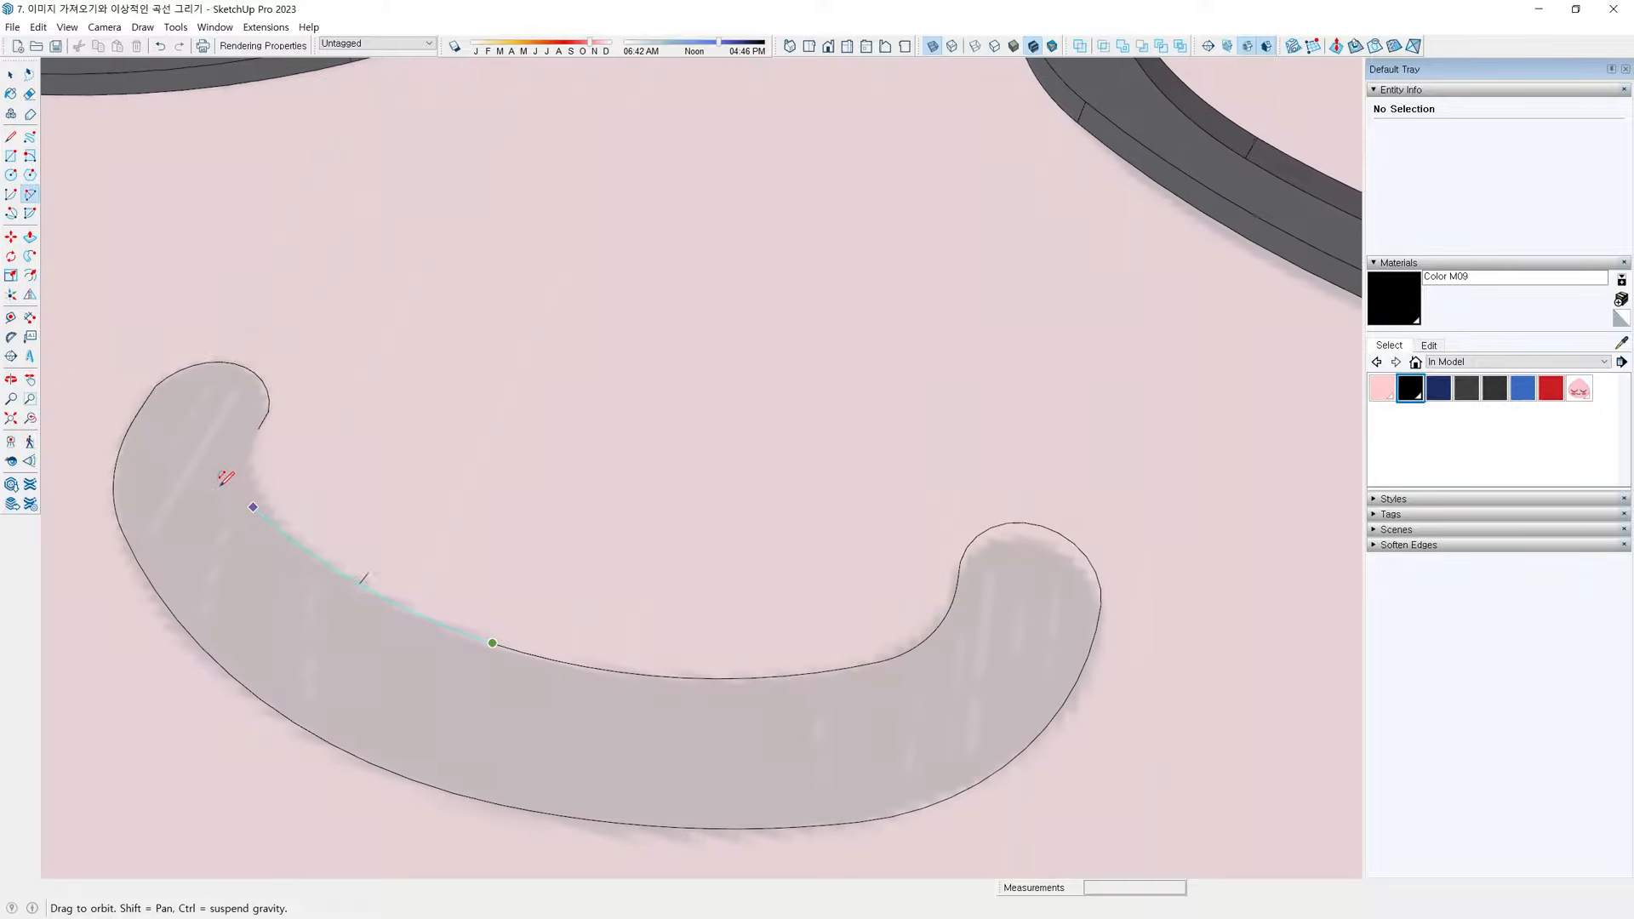
scroll(247, 459, up, 4)
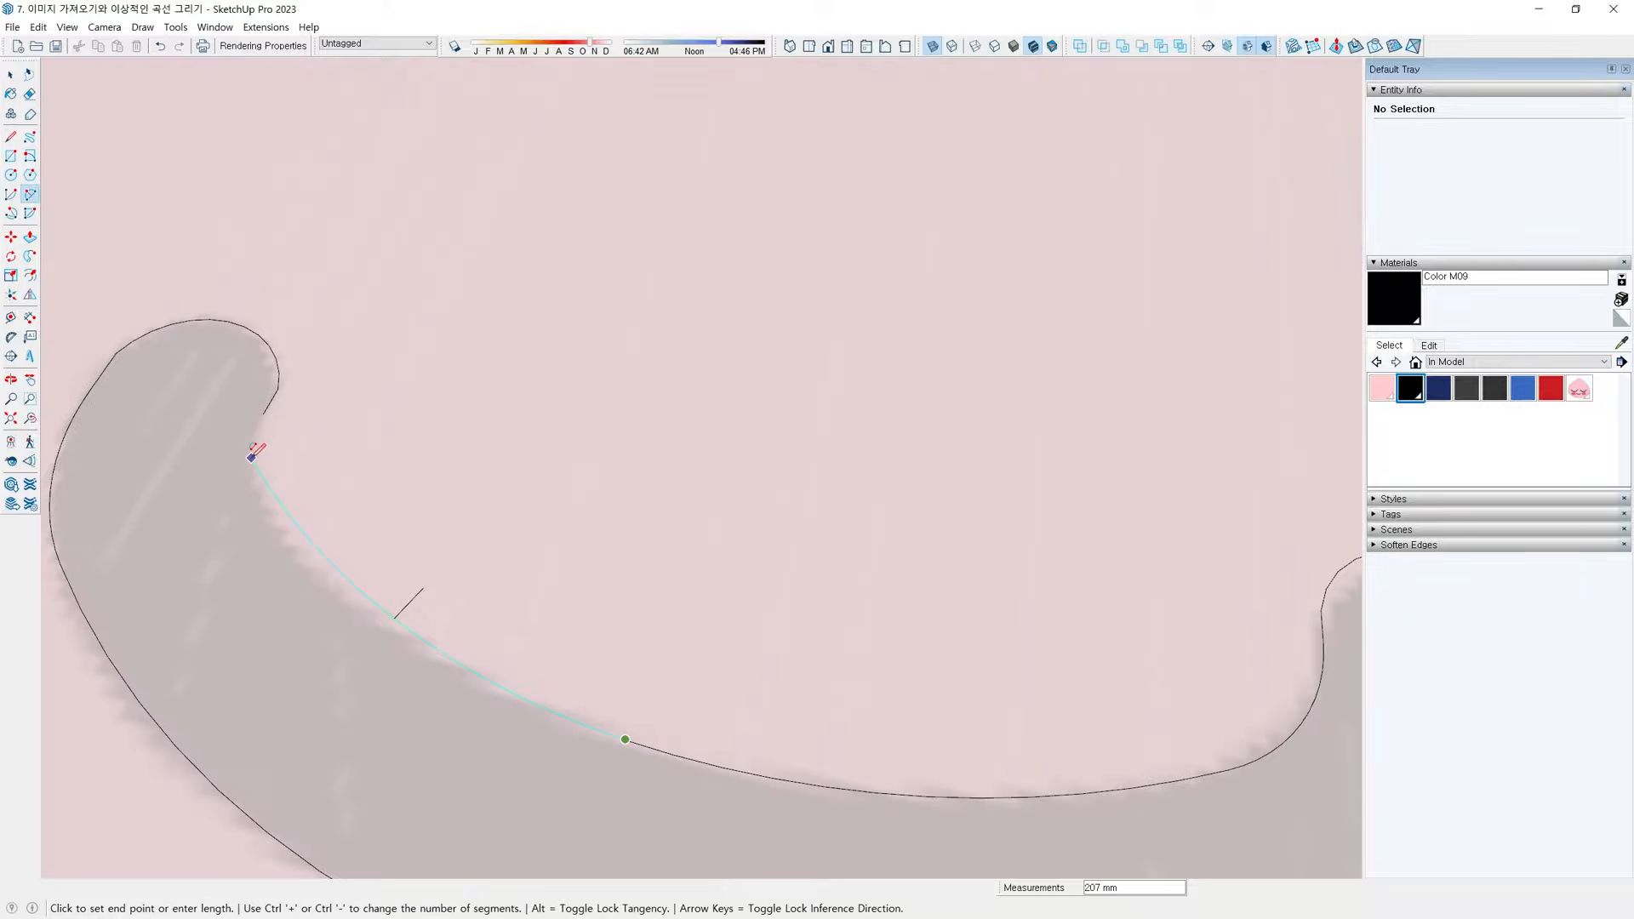
click(296, 553)
double_click(294, 553)
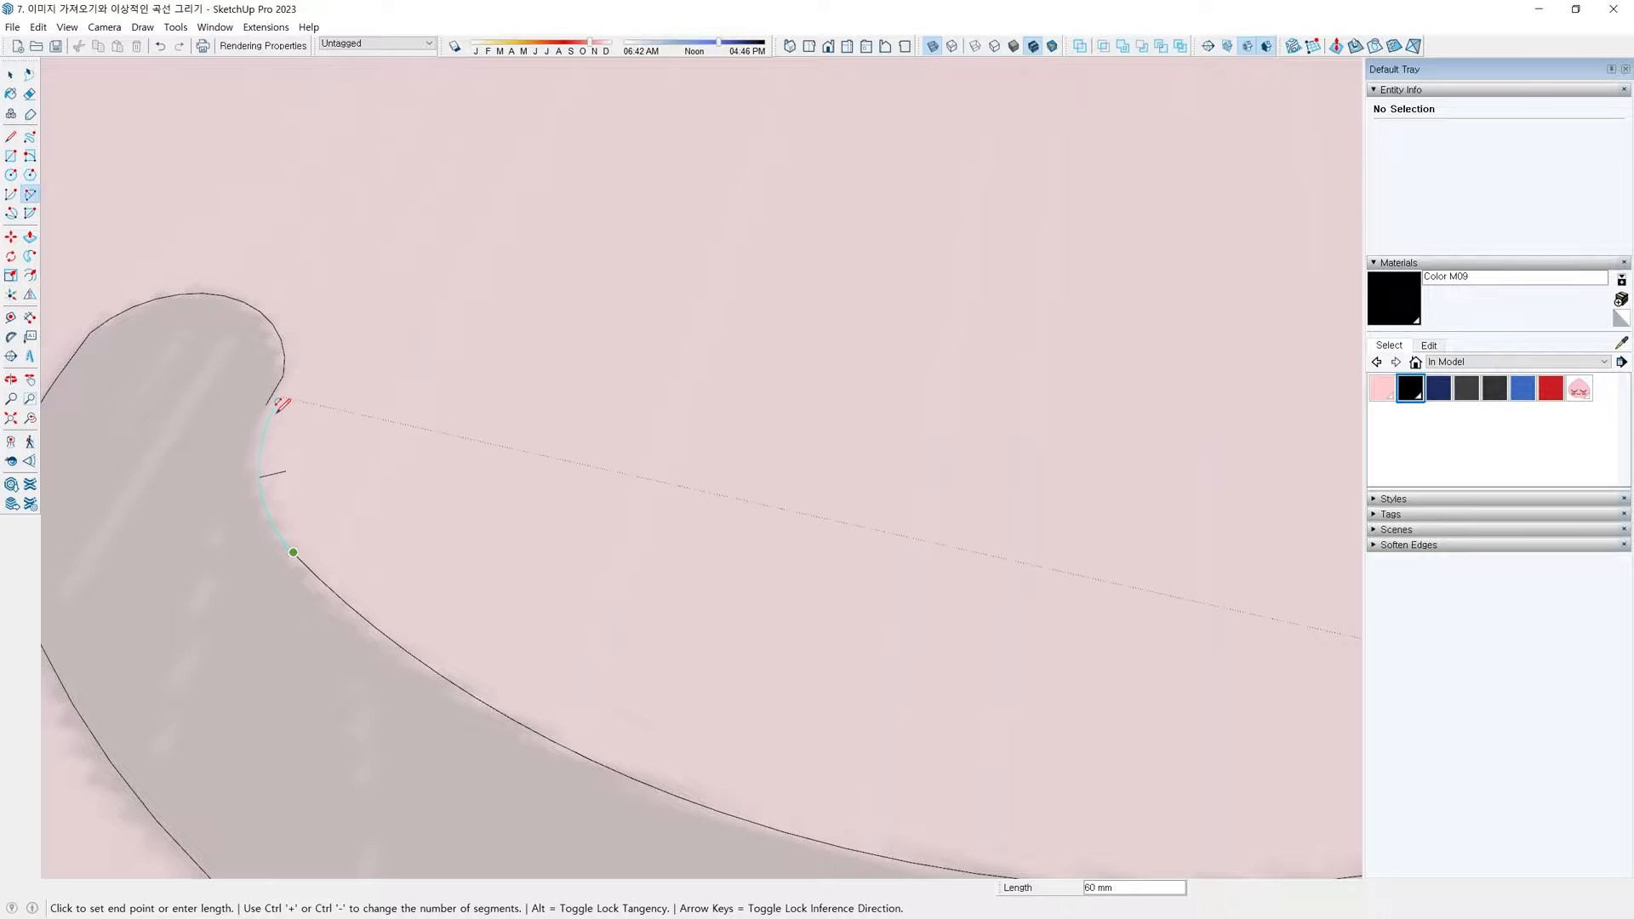
double_click(274, 396)
scroll(274, 396, down, 8)
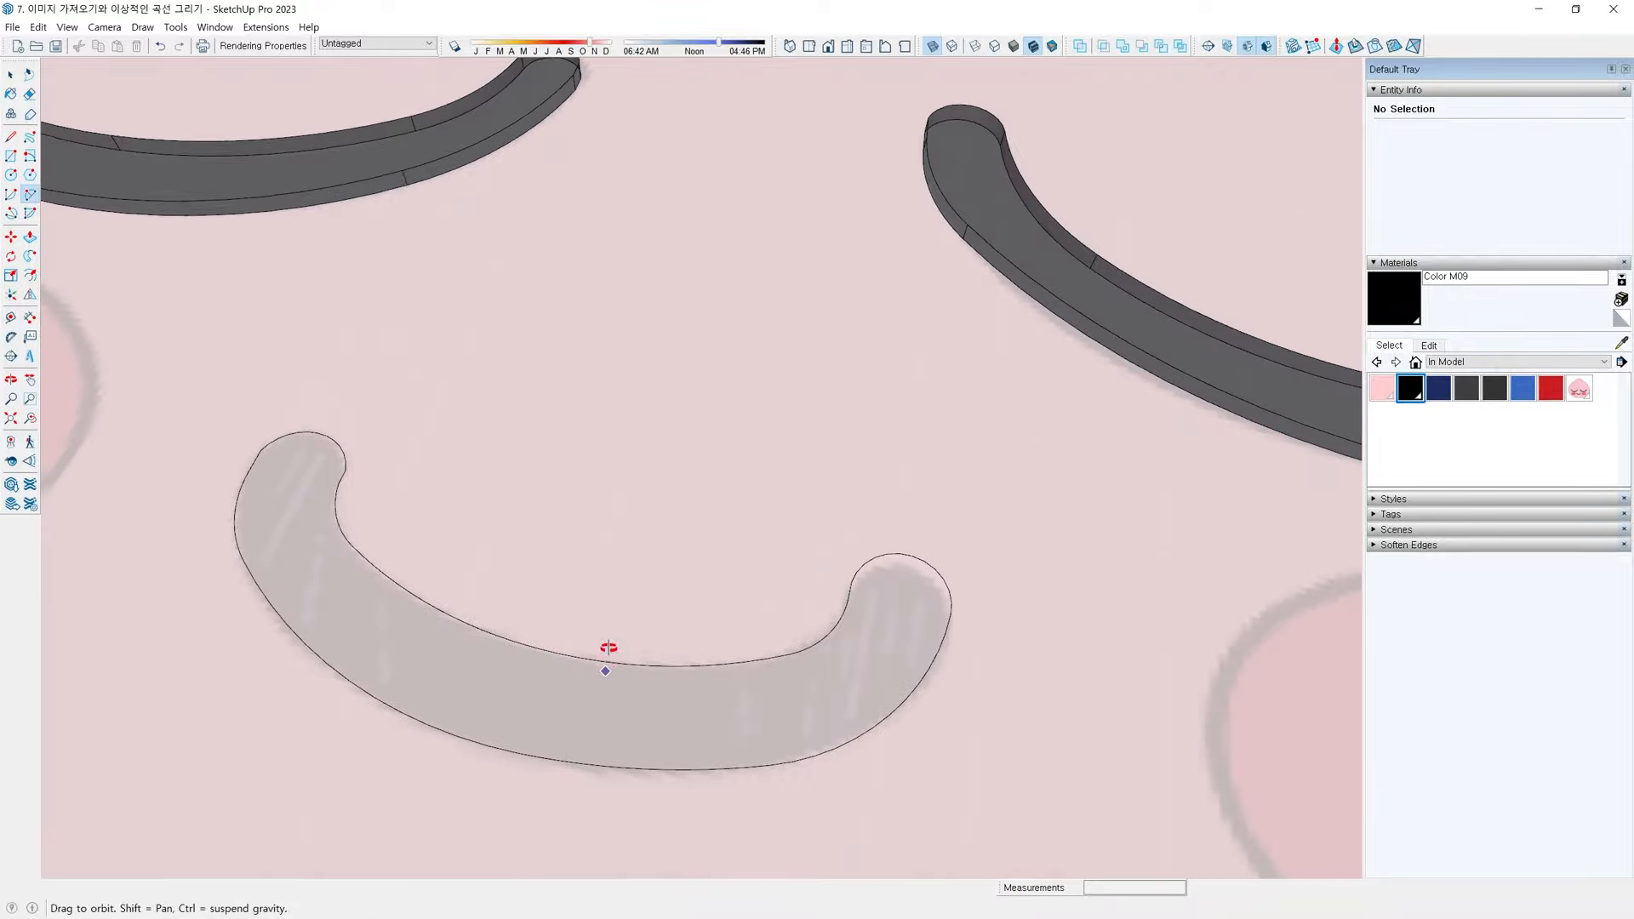
Extrude the mouth face upward by 20 mm
middle_drag(662, 601, 507, 482)
scroll(477, 468, down, 4)
key(space)
scroll(507, 487, up, 2)
key(p)
click(496, 488)
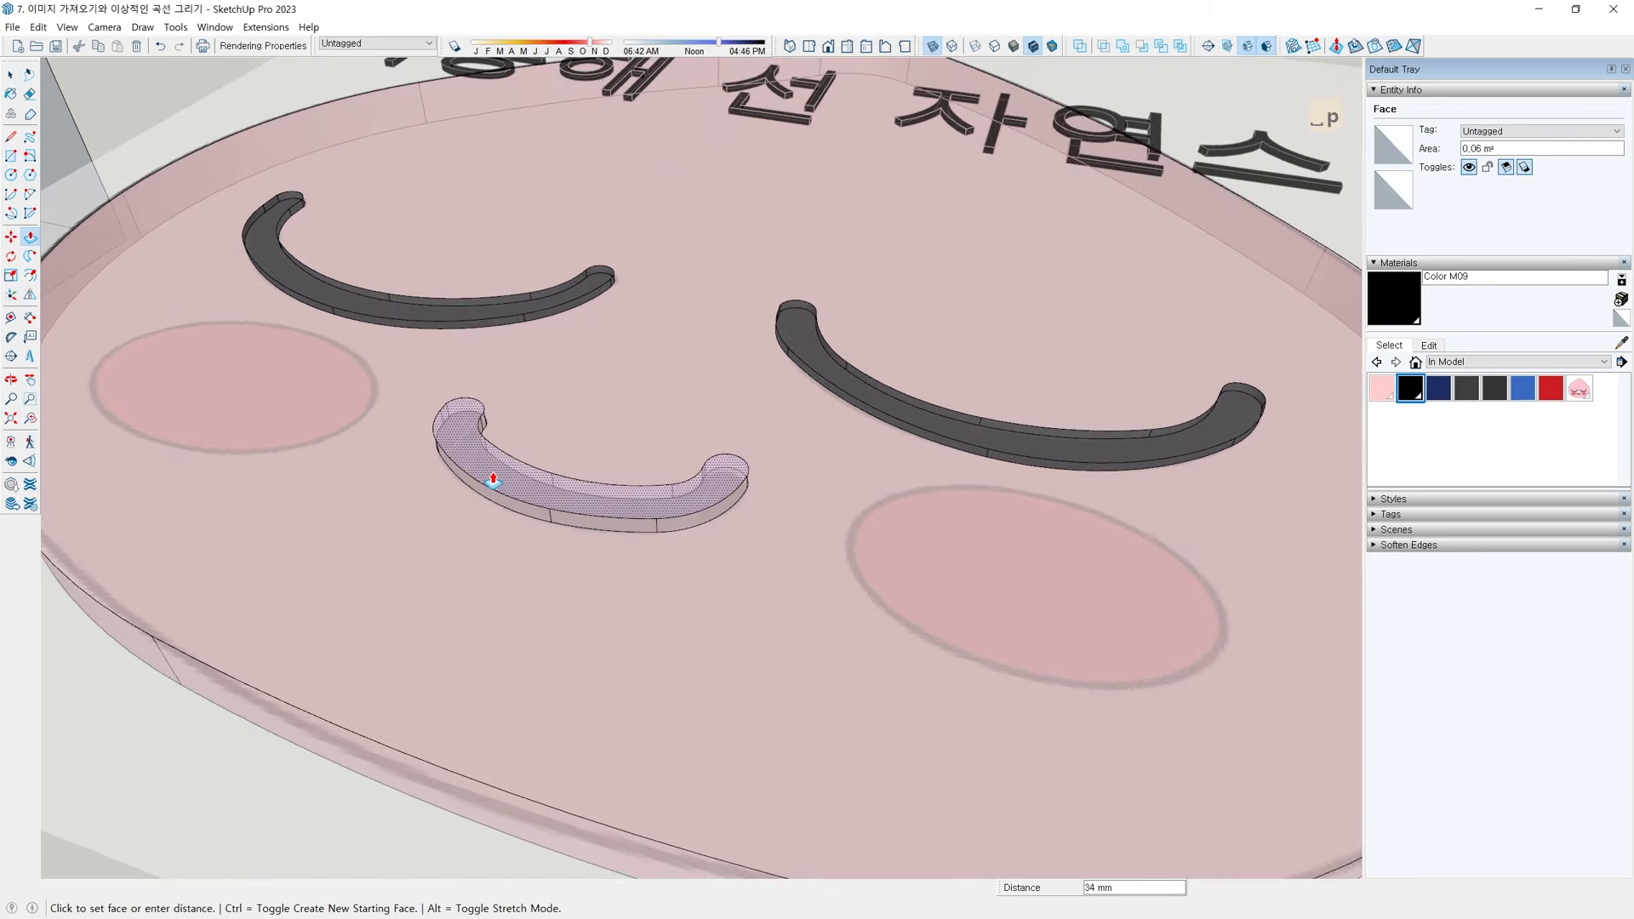
key(Return)
Paint the entire extruded mouth black with Color M09 and make it a group
key(space)
triple_click(514, 477)
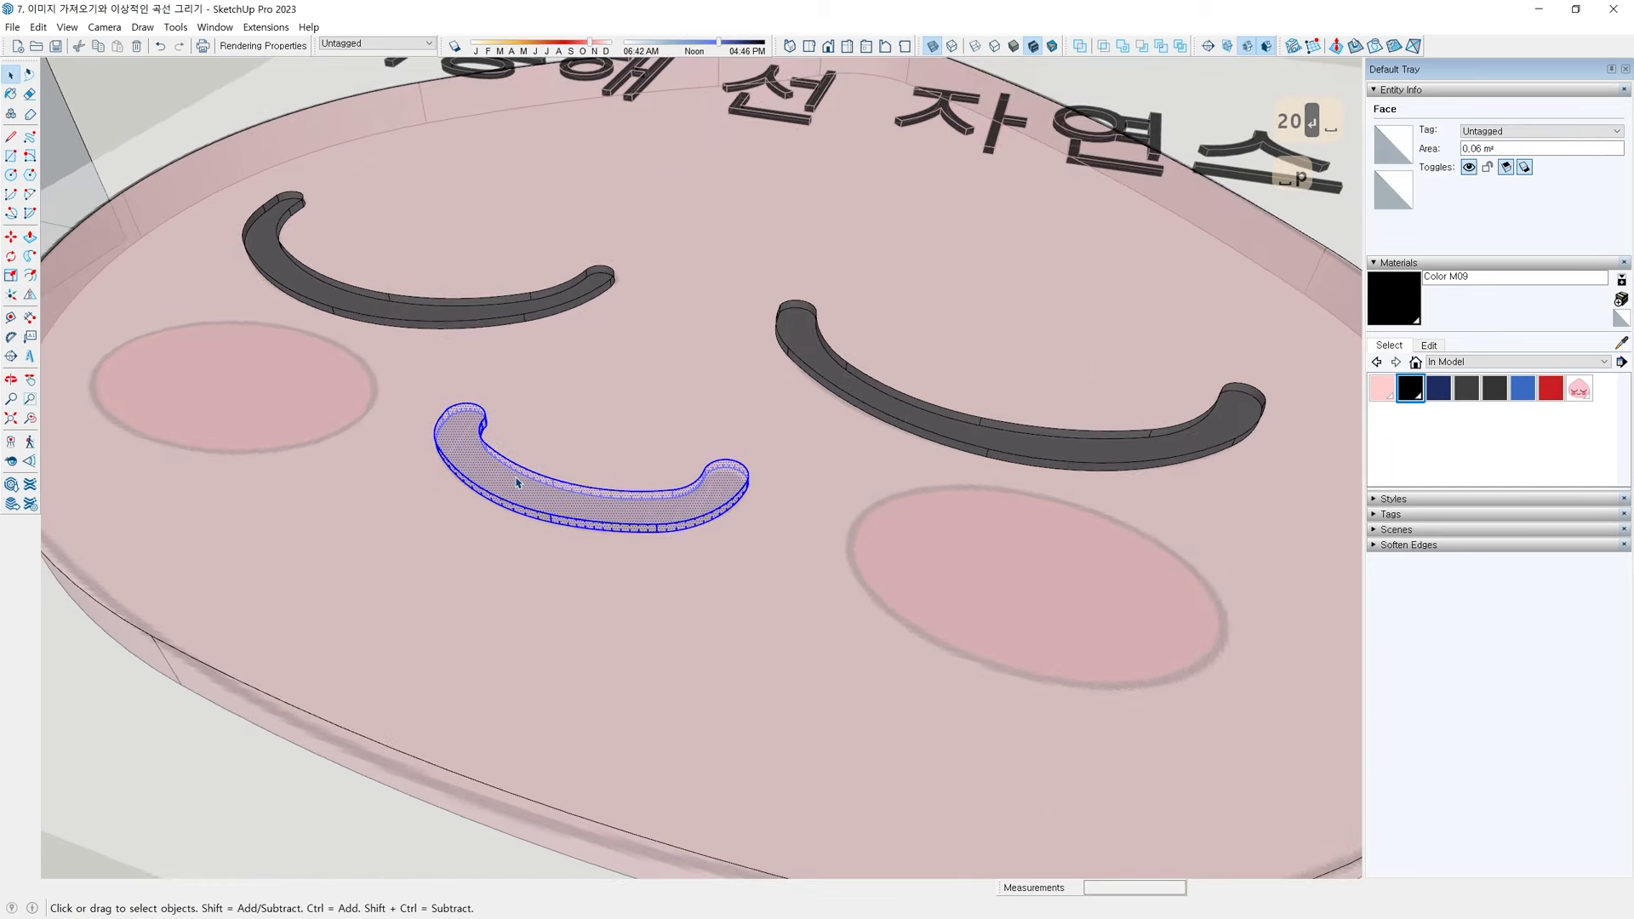
key(b)
click(689, 507)
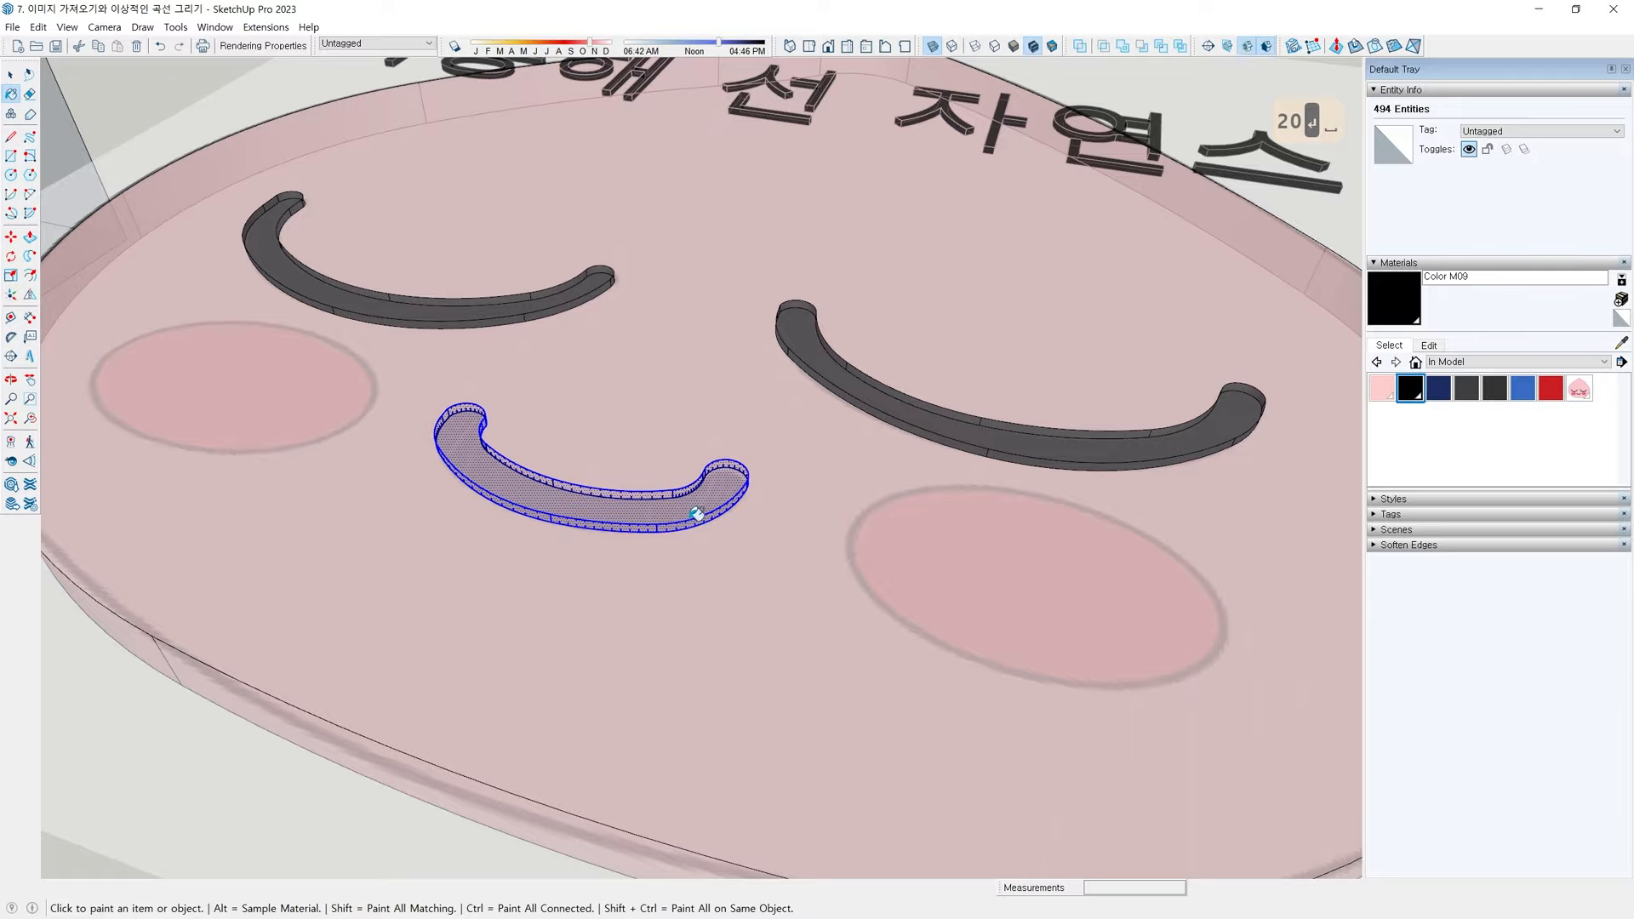
mouse_move(693, 510)
middle_down()
mouse_move(615, 497)
mouse_move(805, 633)
mouse_move(921, 642)
mouse_move(835, 584)
mouse_move(827, 545)
middle_up()
key(space)
key(ctrl+g)
Examine the finished eyes and mouth on the peach with the X-ray style temporarily off
scroll(820, 634, down, 4)
key(x)
click(1146, 525)
middle_drag(1106, 529, 811, 590)
key(x)
middle_drag(595, 511, 694, 494)
scroll(557, 474, up, 3)
shift+middle_drag(631, 553, 609, 542)
scroll(505, 473, up, 4)
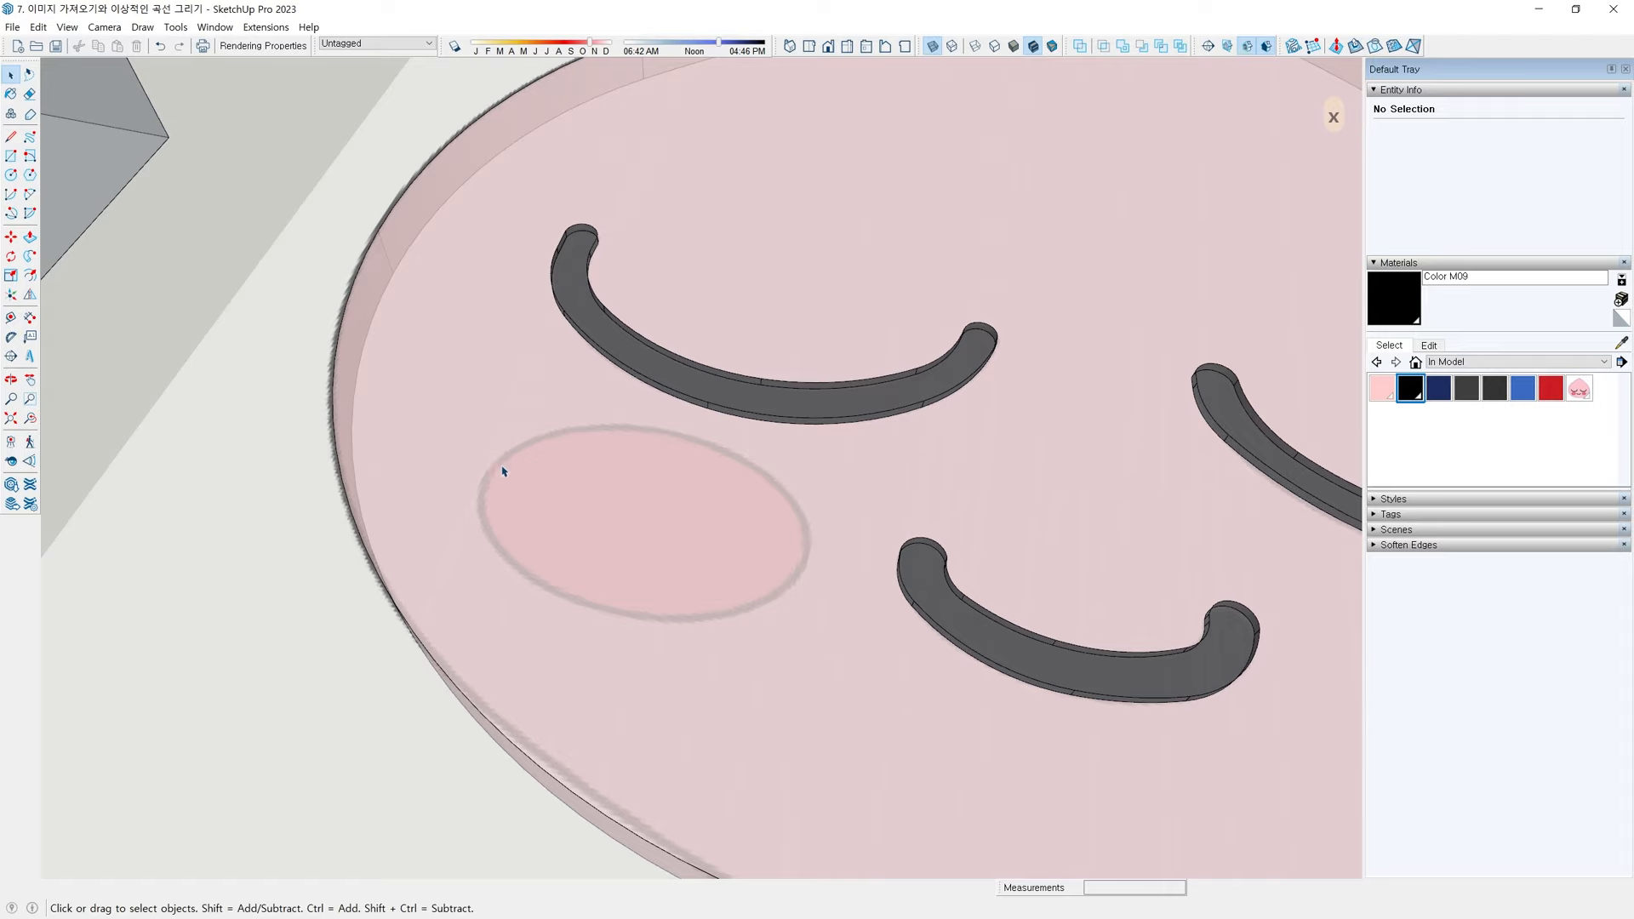
mouse_move(504, 471)
shift+middle_down()
mouse_move(456, 448)
mouse_move(507, 479)
shift+middle_up()
key(a)
scroll(522, 437, up, 2)
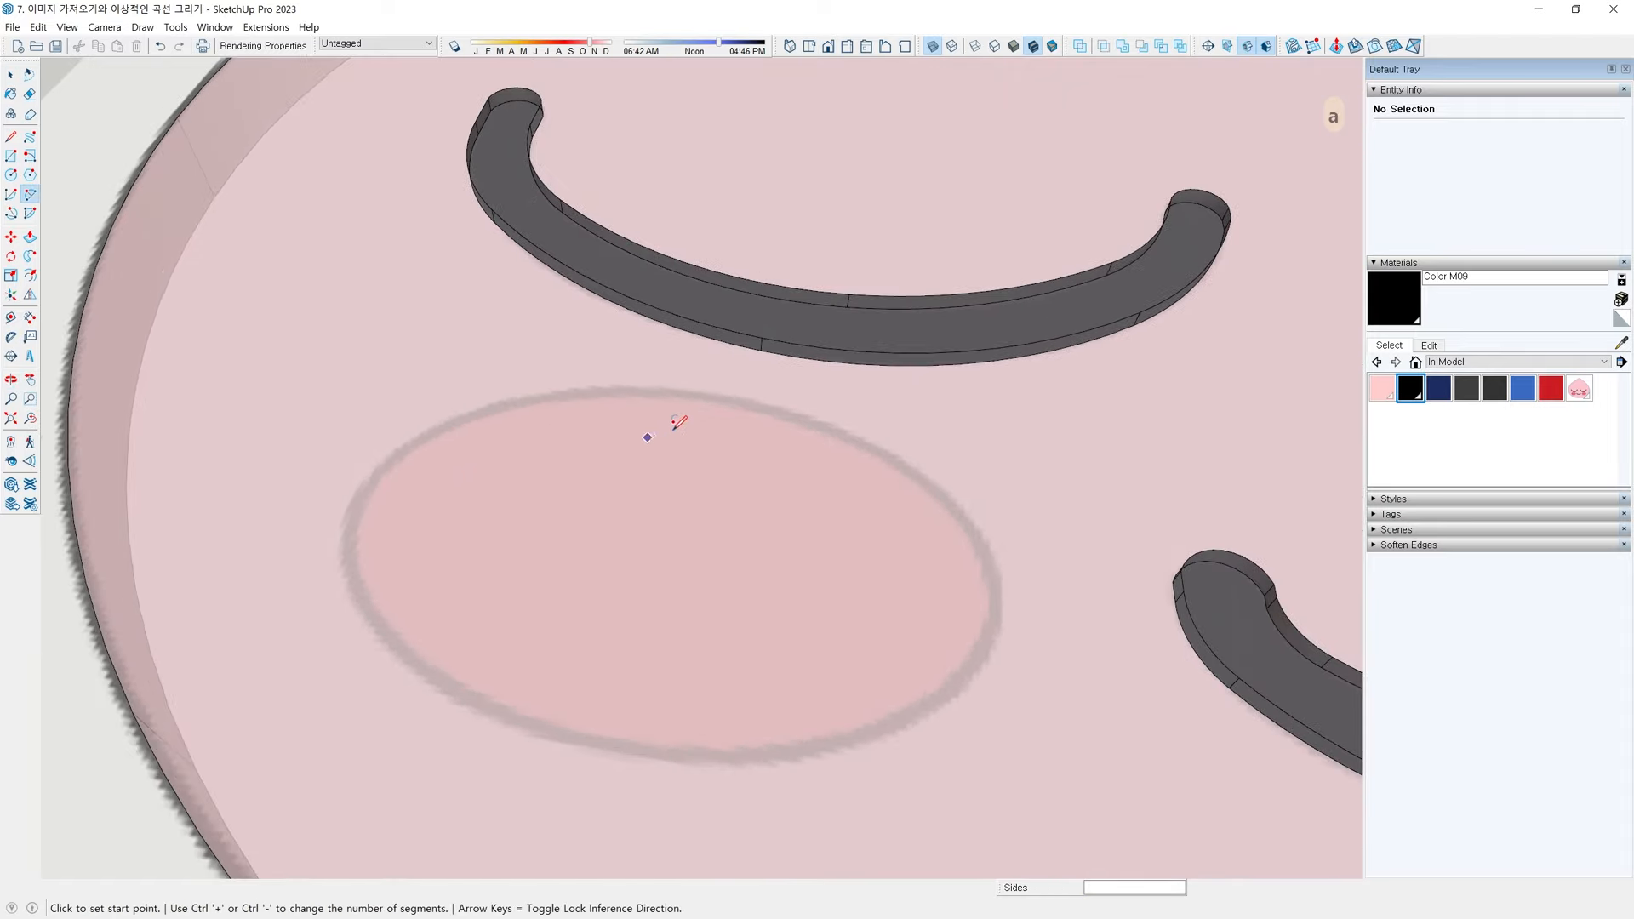
click(358, 495)
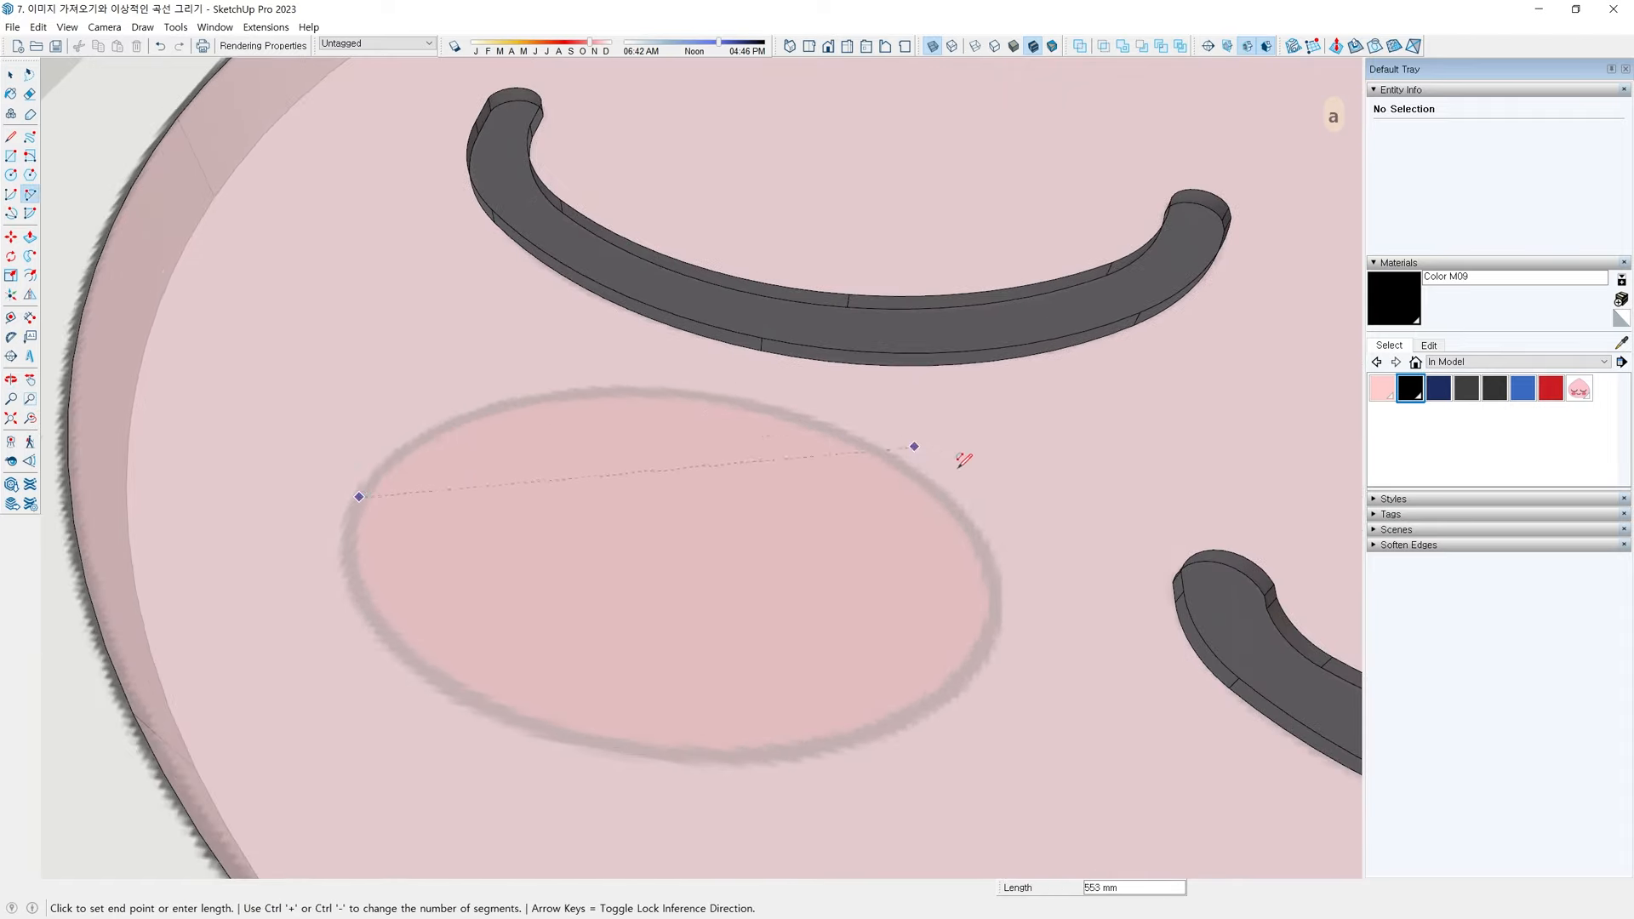
click(997, 593)
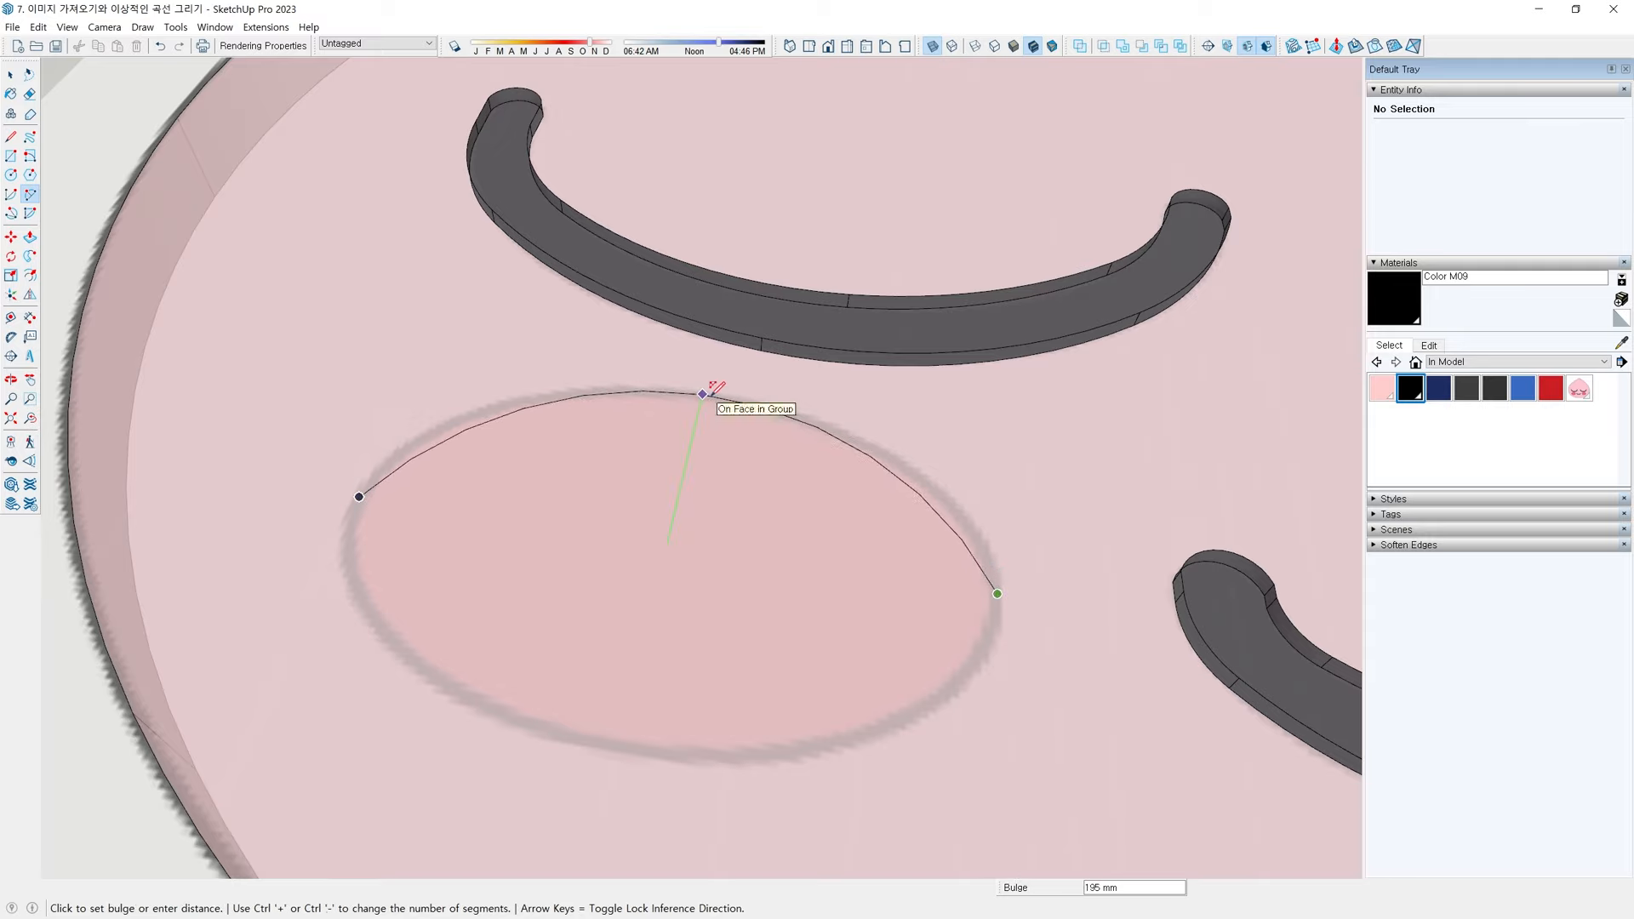
key(Escape)
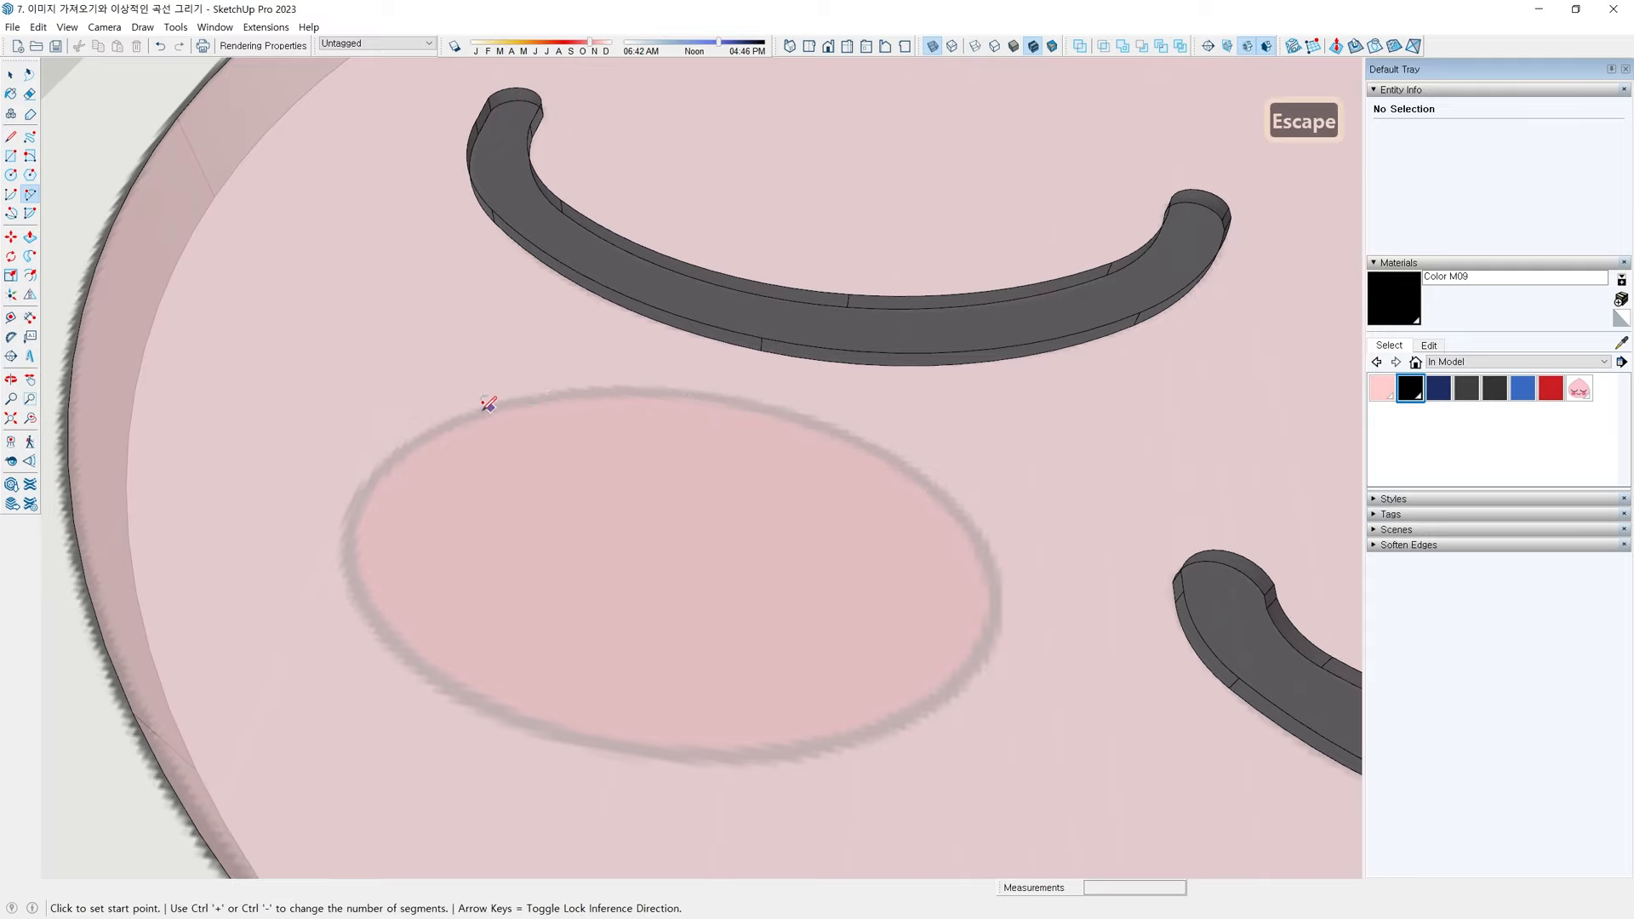
Trace the left cheek's left end with a 2 Point Arc that has a bulge of about 72 mm
click(469, 414)
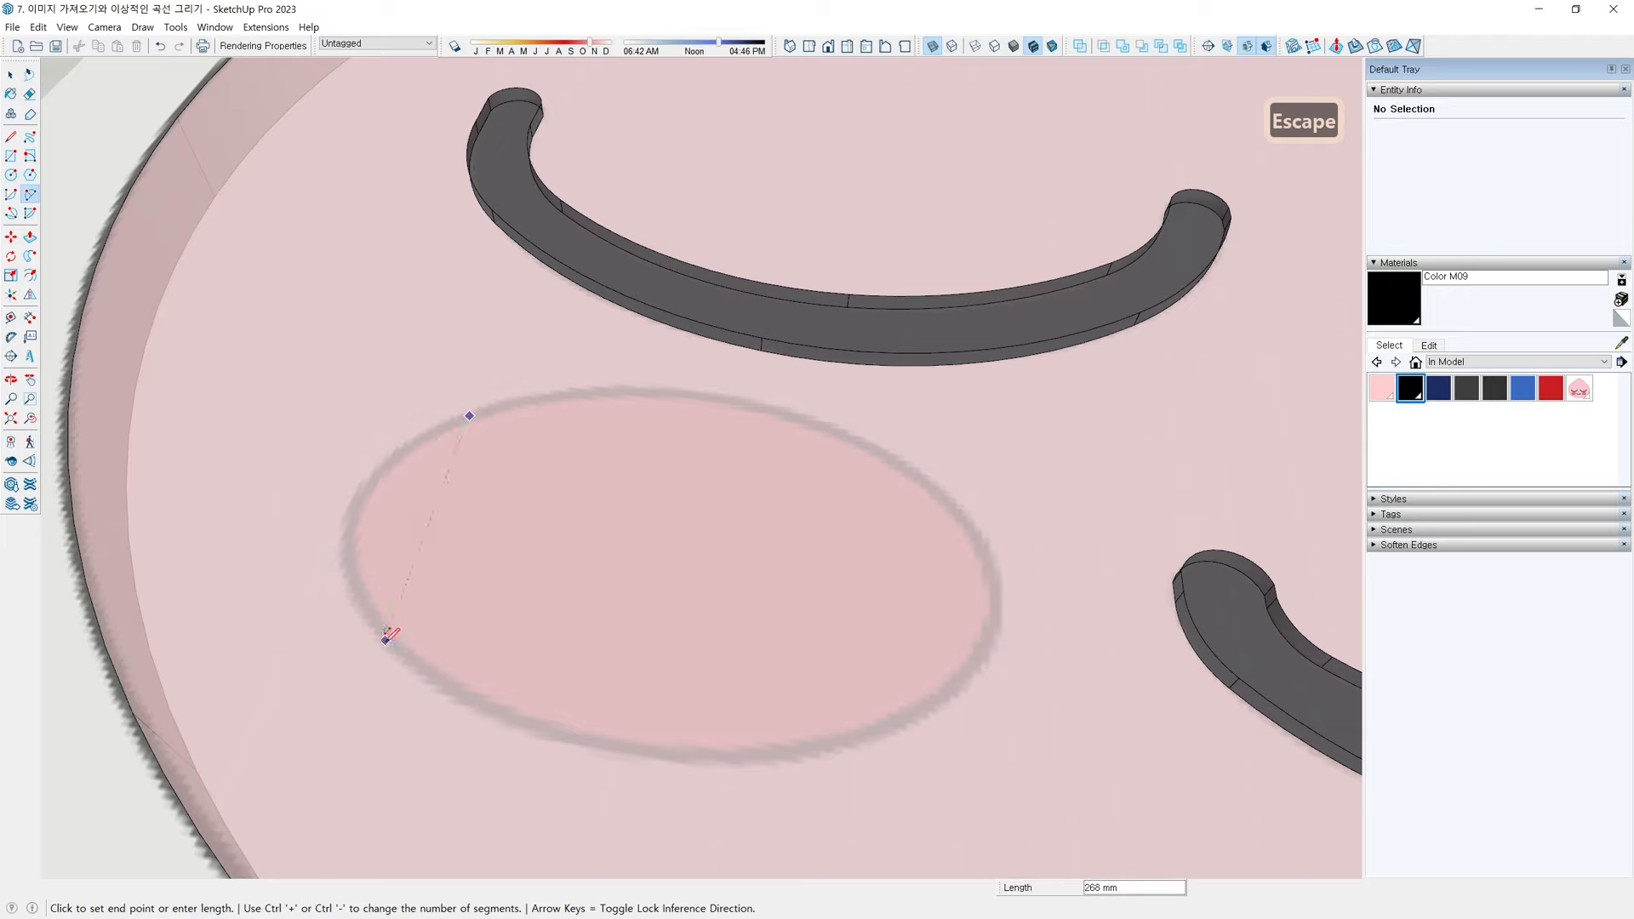
click(379, 629)
click(359, 502)
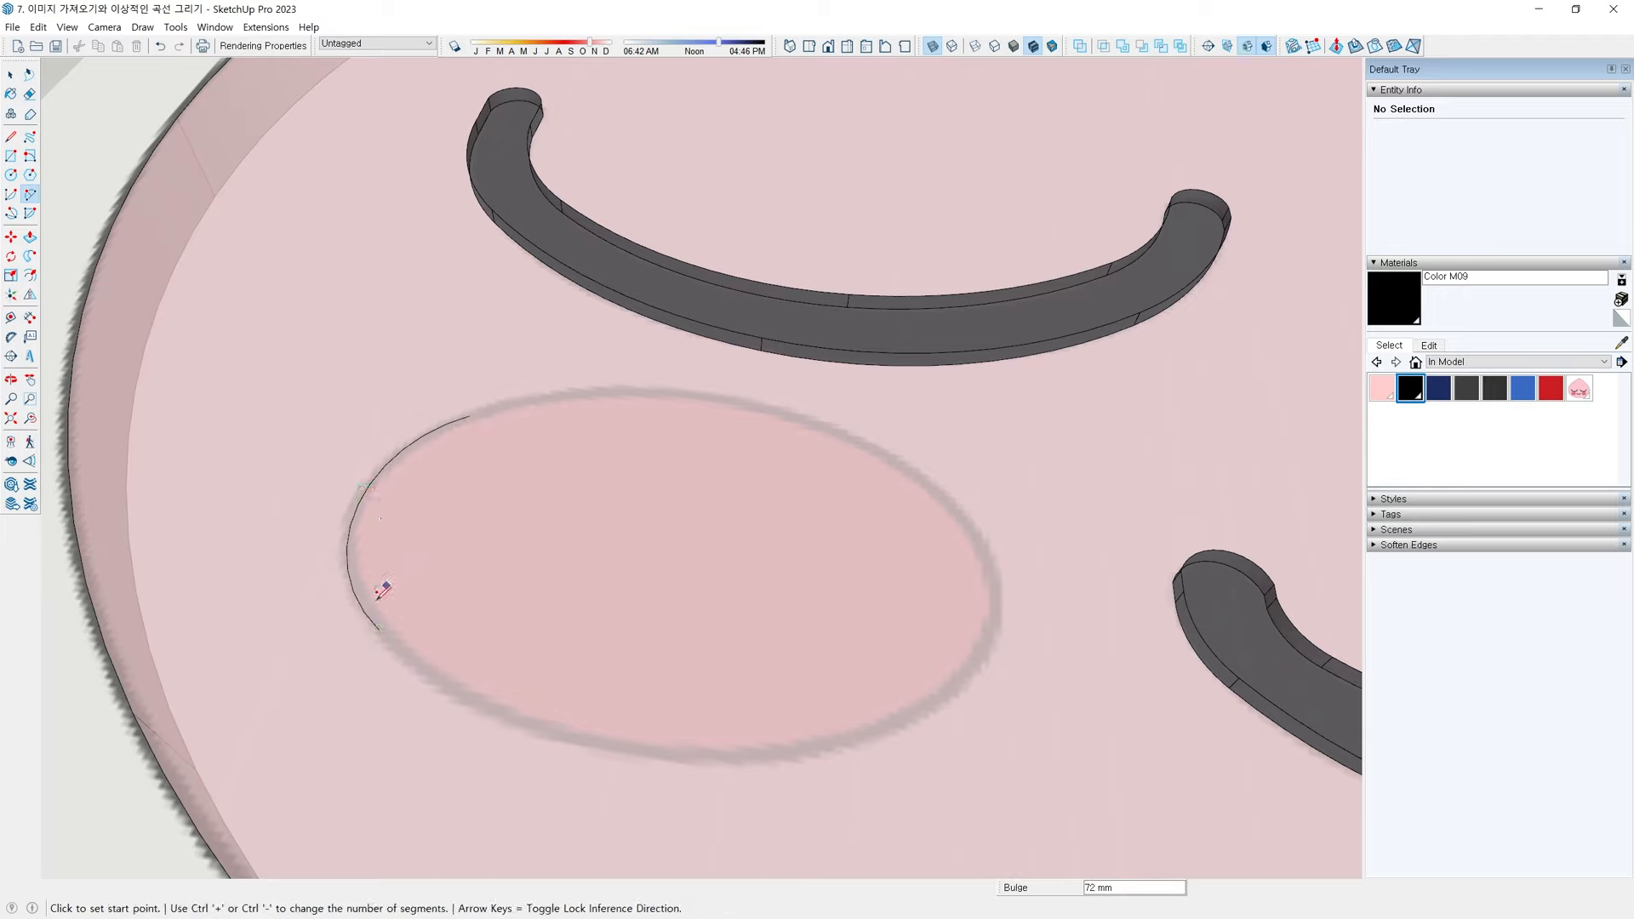
Close the left cheek with tangent 2 Point Arcs along its lower edge, right end (about 212 mm) and upper edge (about 499 mm)
click(379, 629)
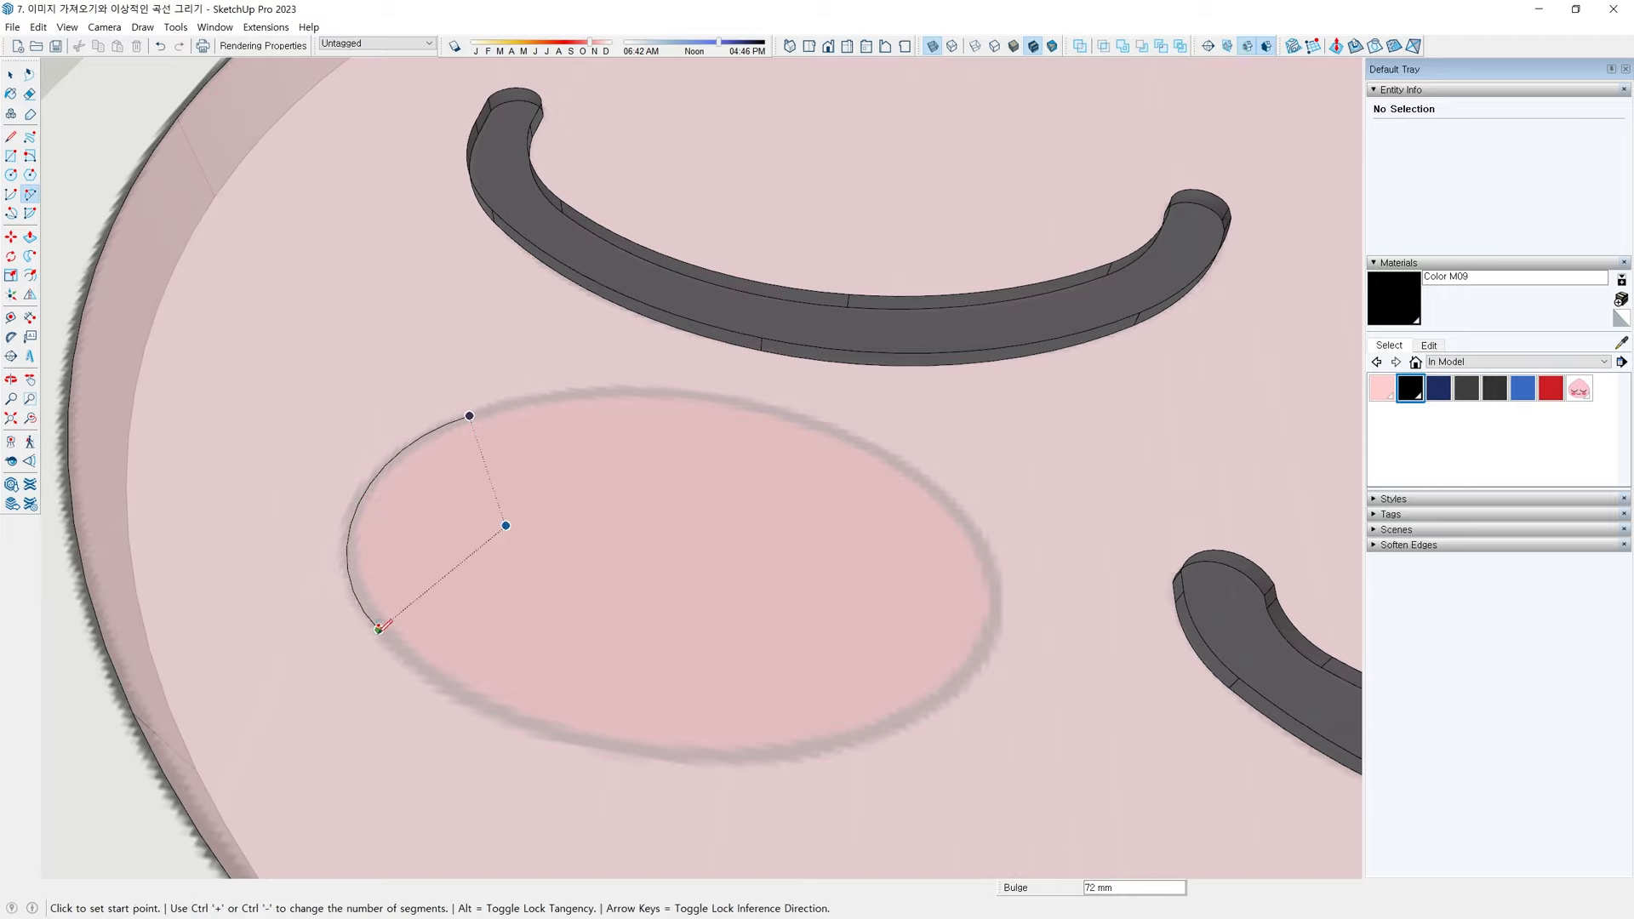
click(935, 691)
click(936, 692)
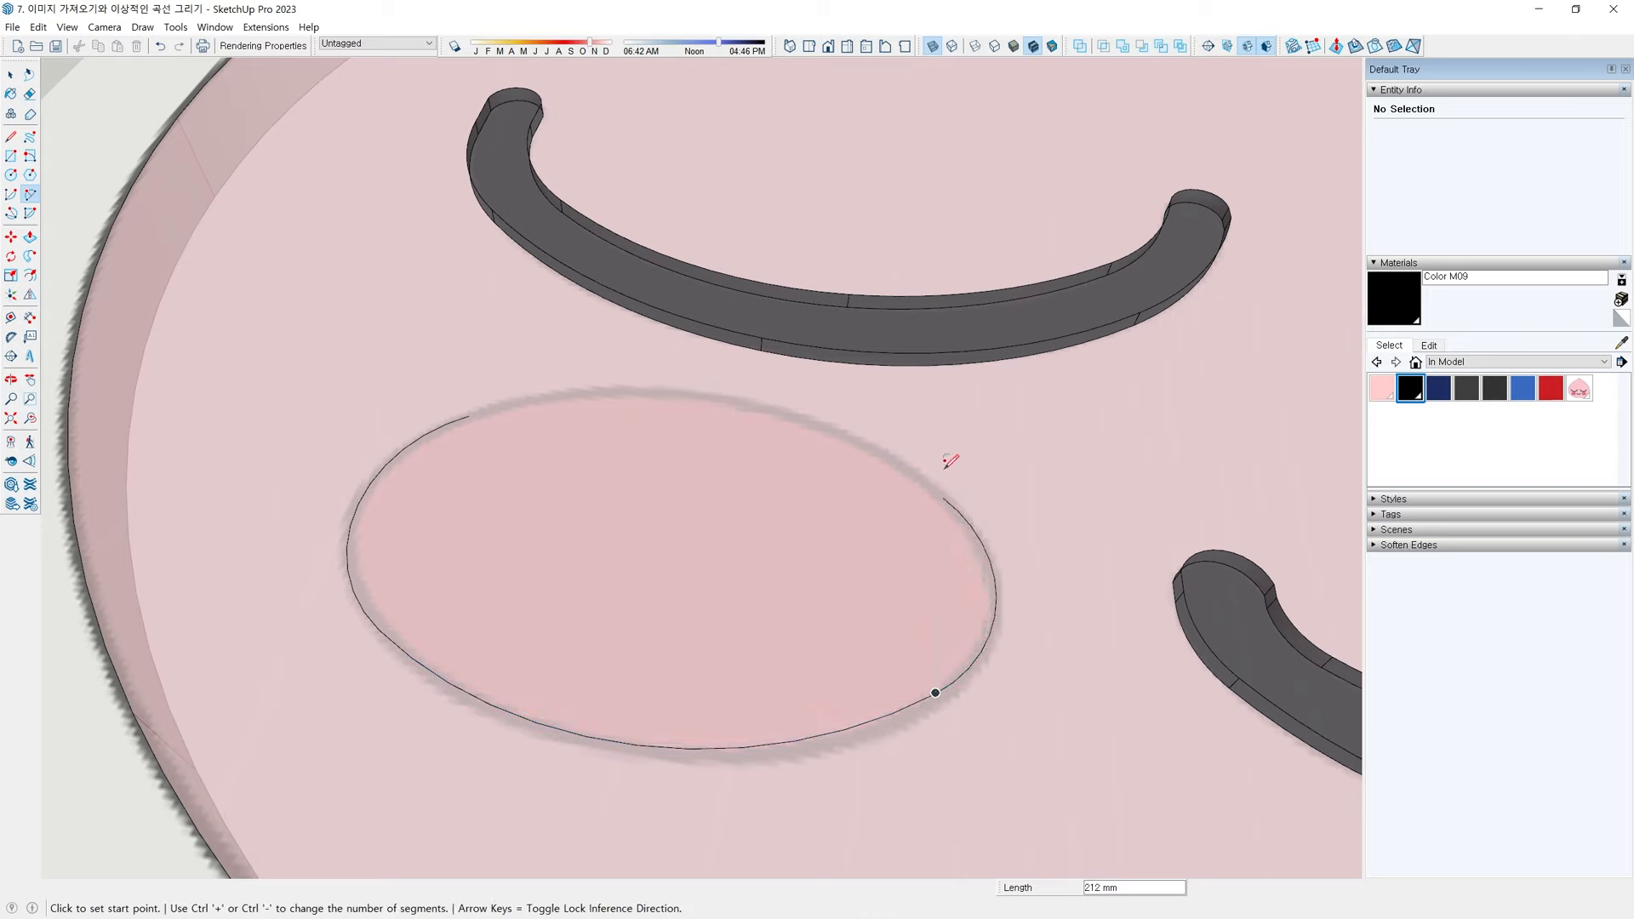
click(942, 497)
click(943, 498)
click(493, 407)
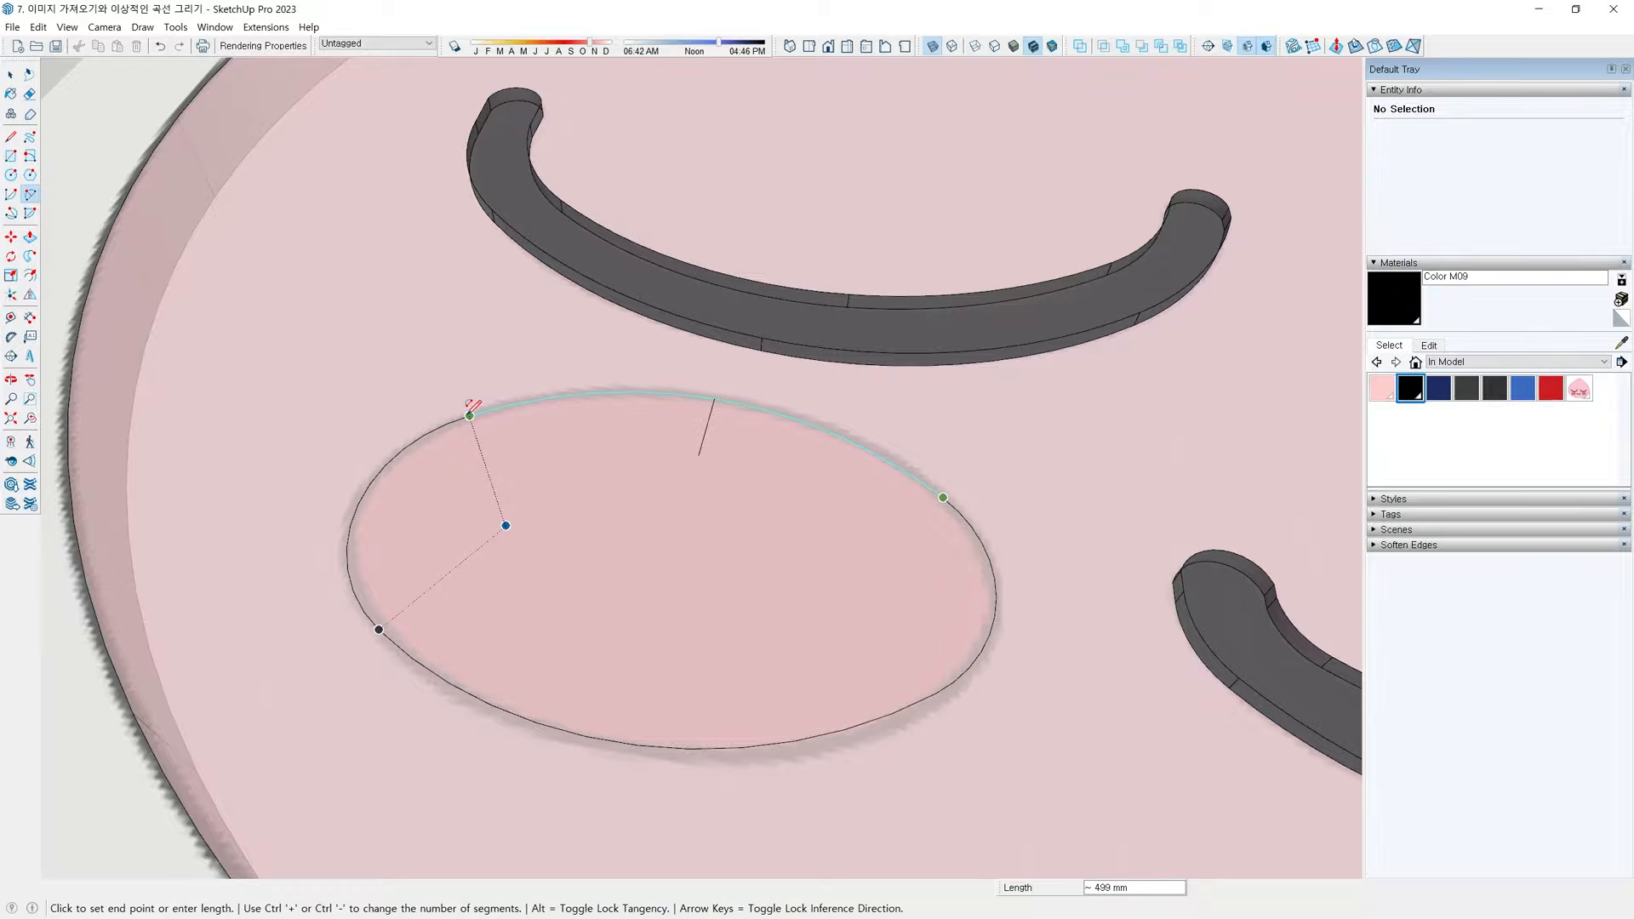
Extrude the left cheek face upward by 20 mm
middle_drag(474, 405, 656, 514)
key(p)
click(628, 525)
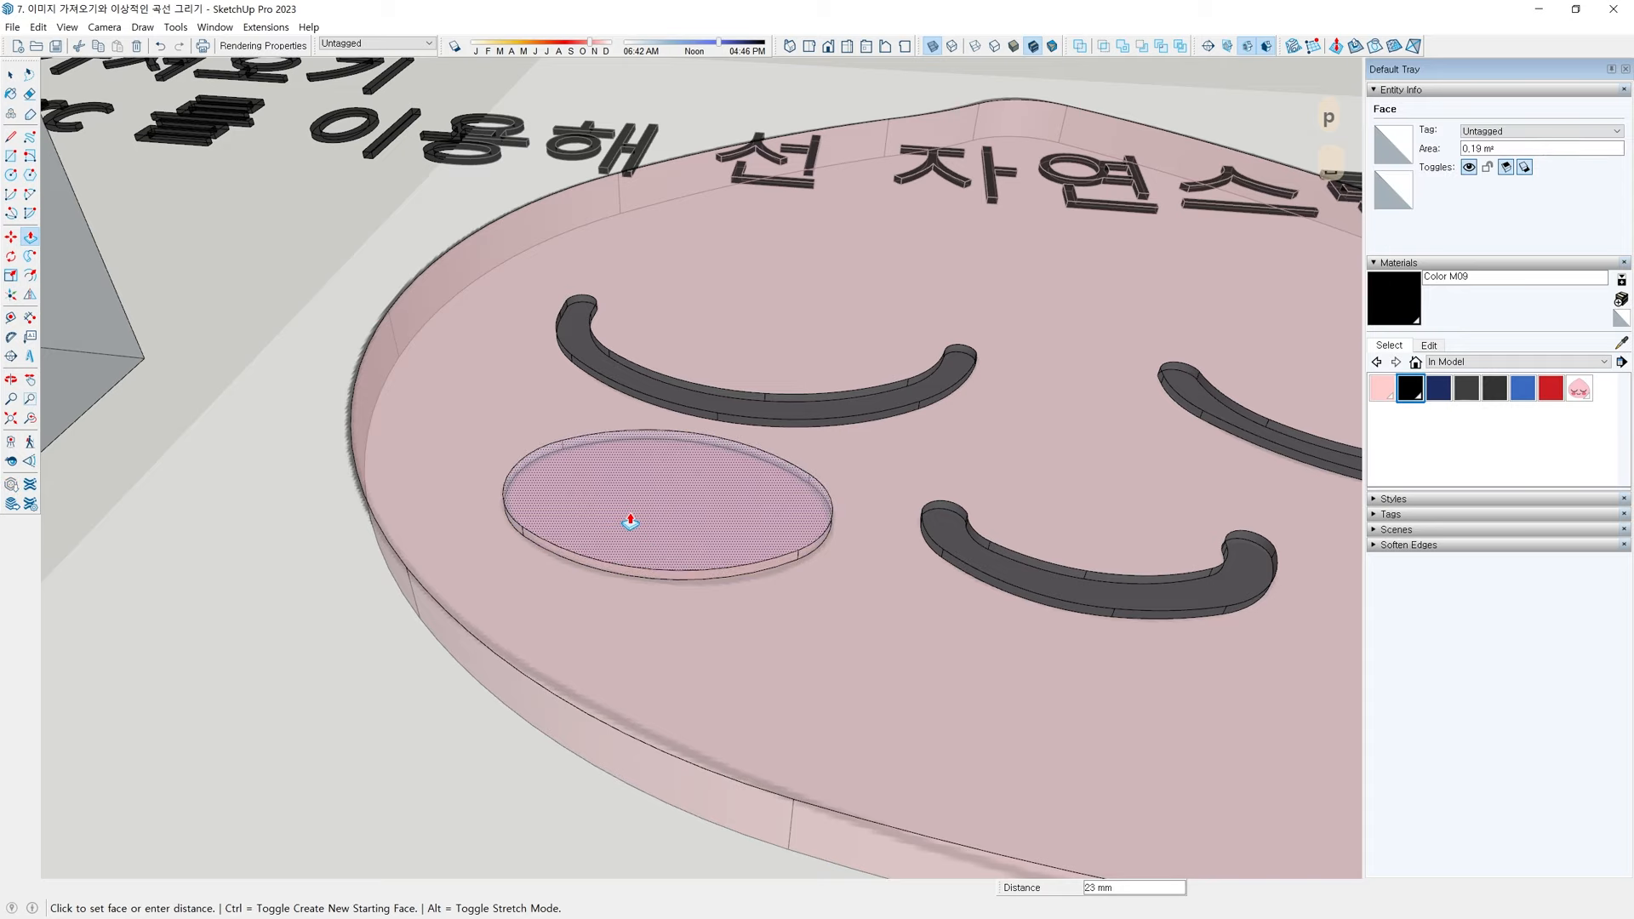
text(203)
key(BackSpace)
key(Return)
Paint the entire left cheek red with Material4 and make it a group
key(space)
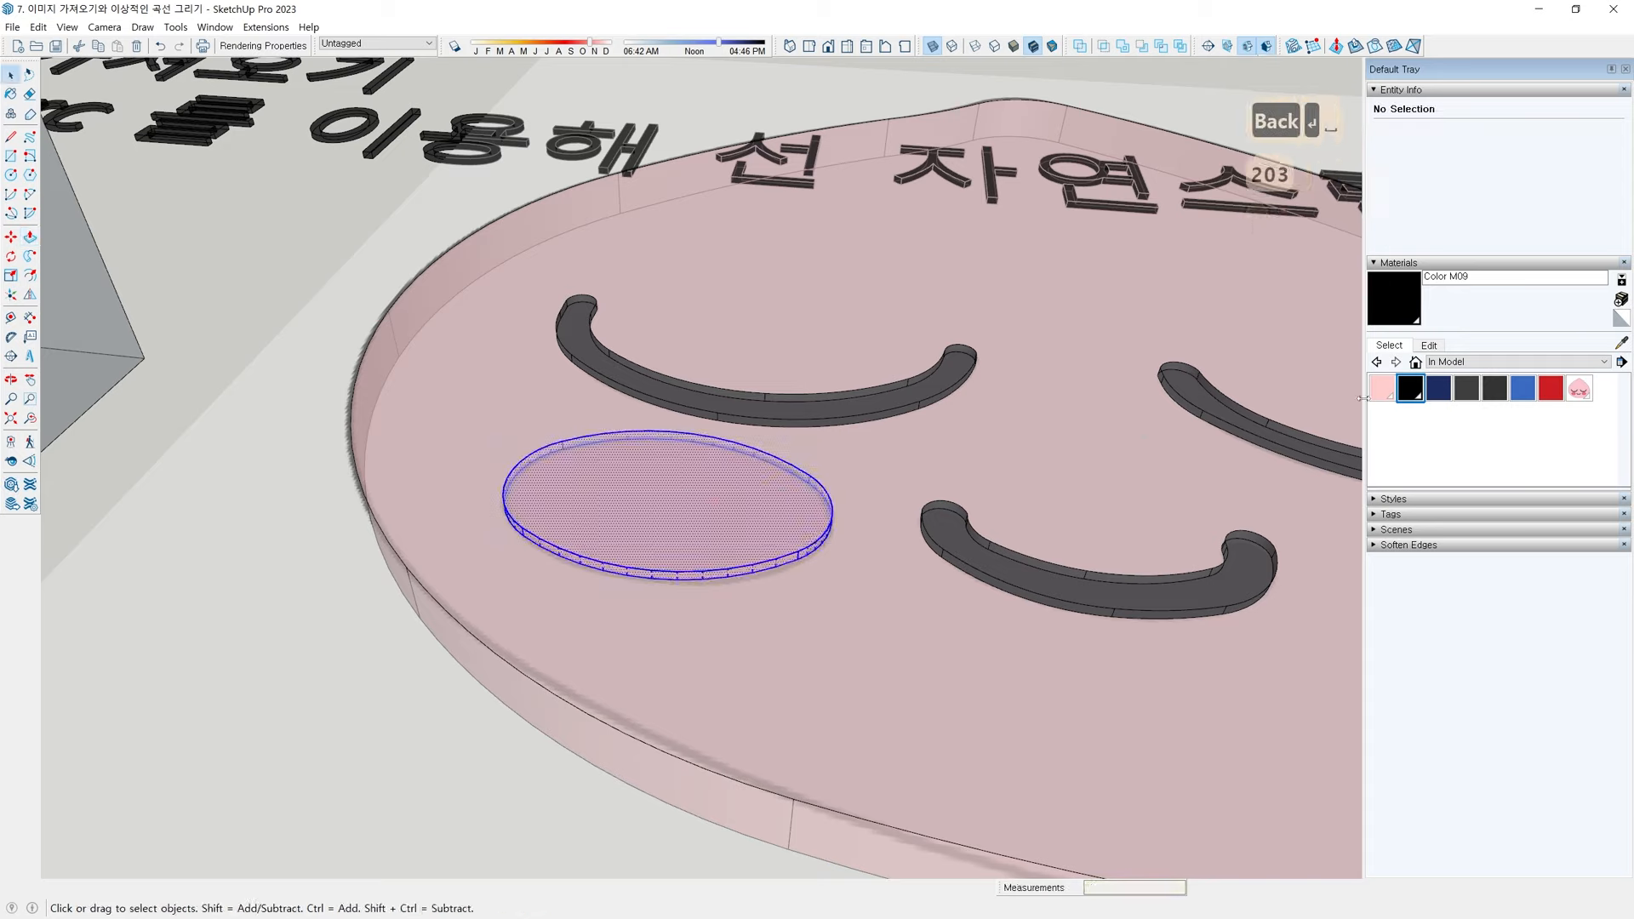
click(1550, 388)
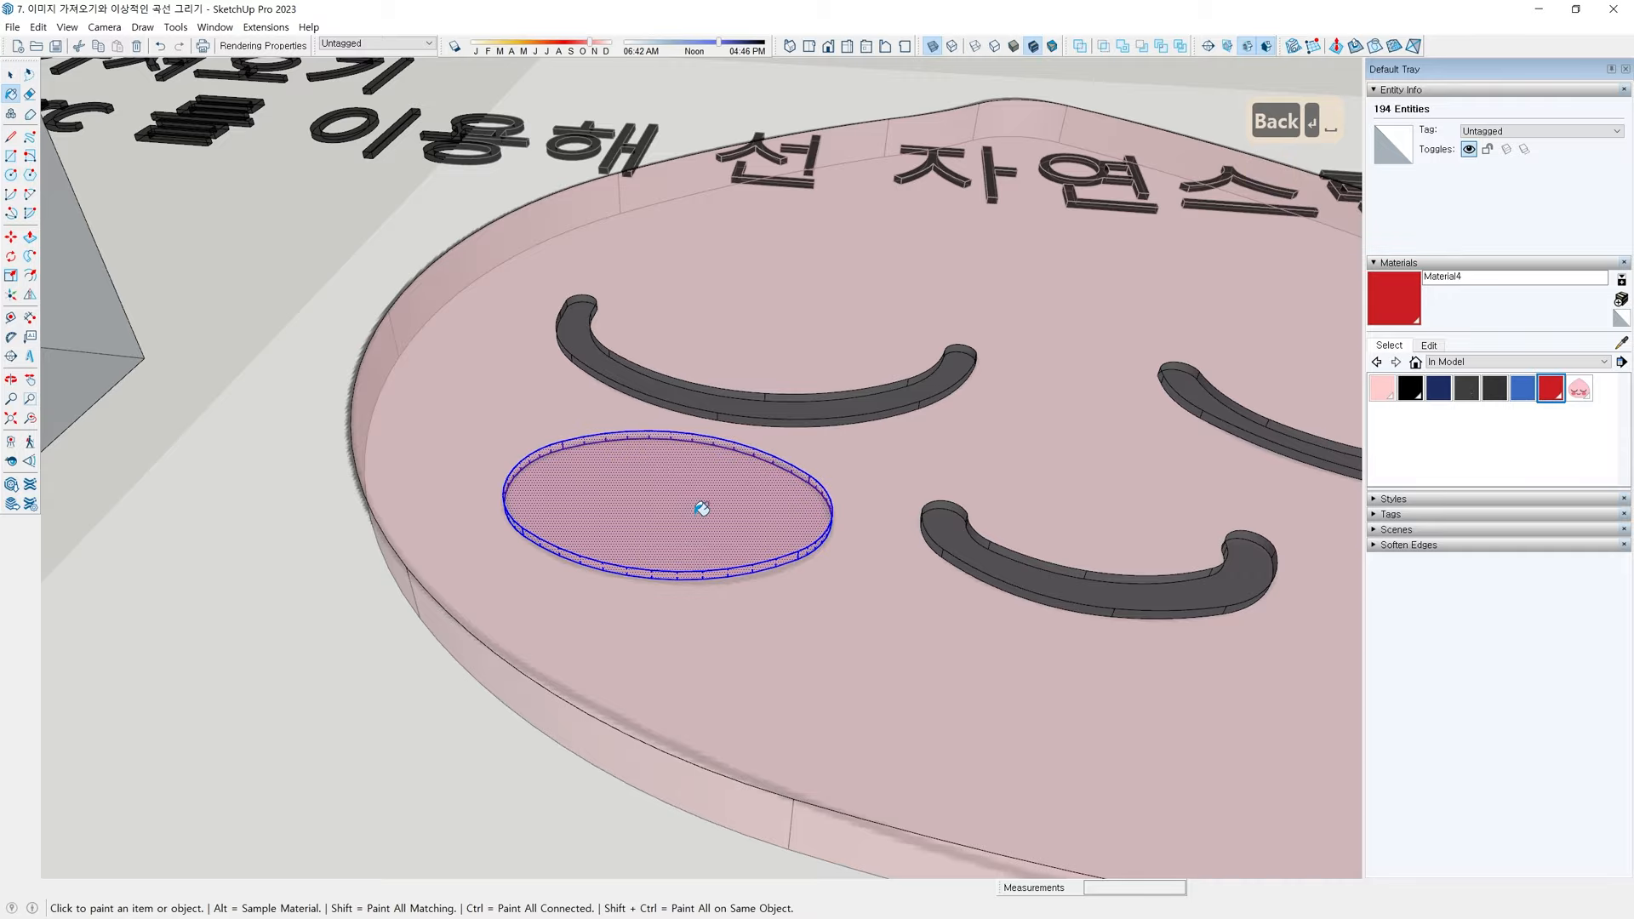
click(698, 512)
mouse_move(842, 533)
middle_down()
mouse_move(784, 539)
mouse_move(527, 435)
mouse_move(740, 399)
middle_up()
key(space)
key(ctrl+g)
Trace the right cheek's left end with a 2 Point Arc that has a bulge of about 83 mm
scroll(755, 533, down, 3)
scroll(748, 402, up, 8)
key(a)
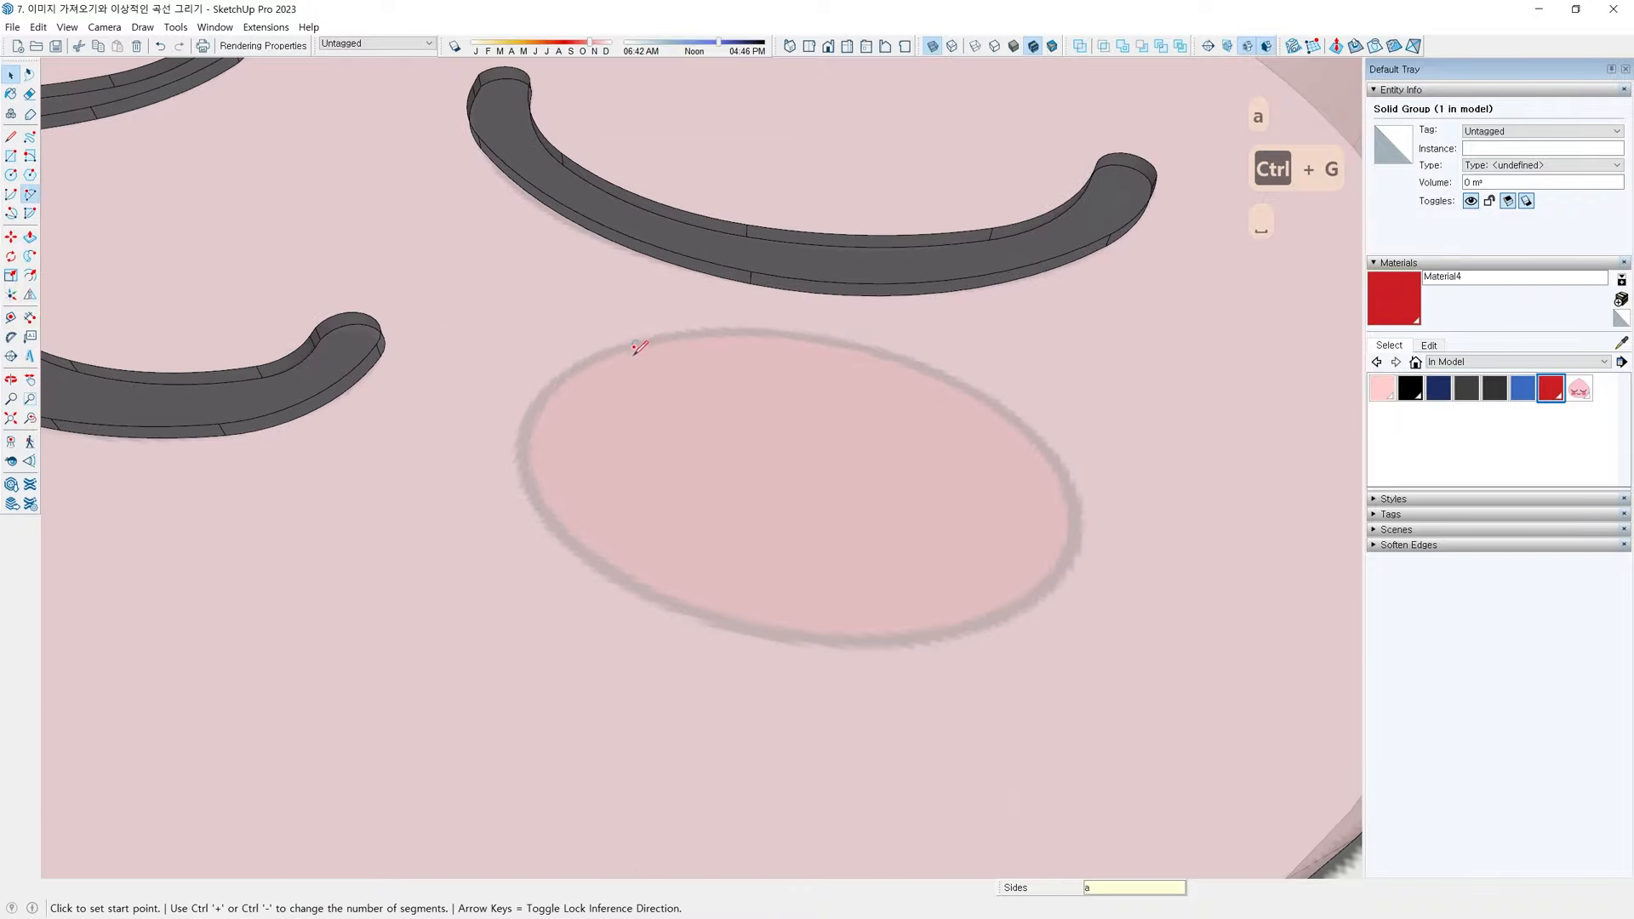
click(637, 336)
middle_drag(638, 340, 587, 525)
scroll(571, 536, up, 2)
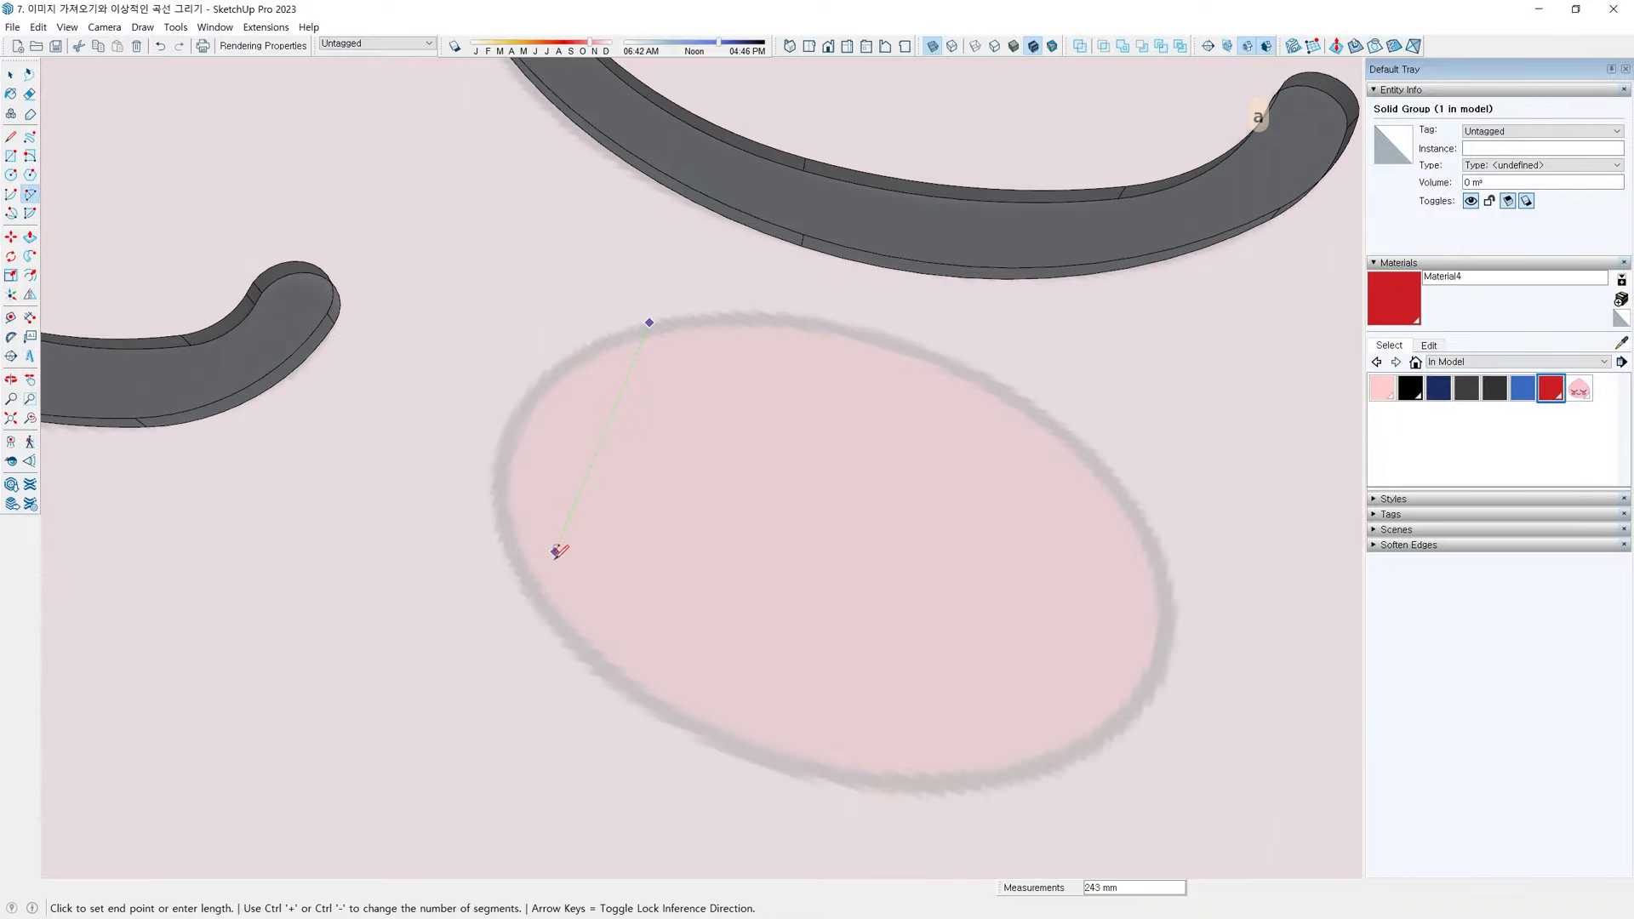
click(538, 594)
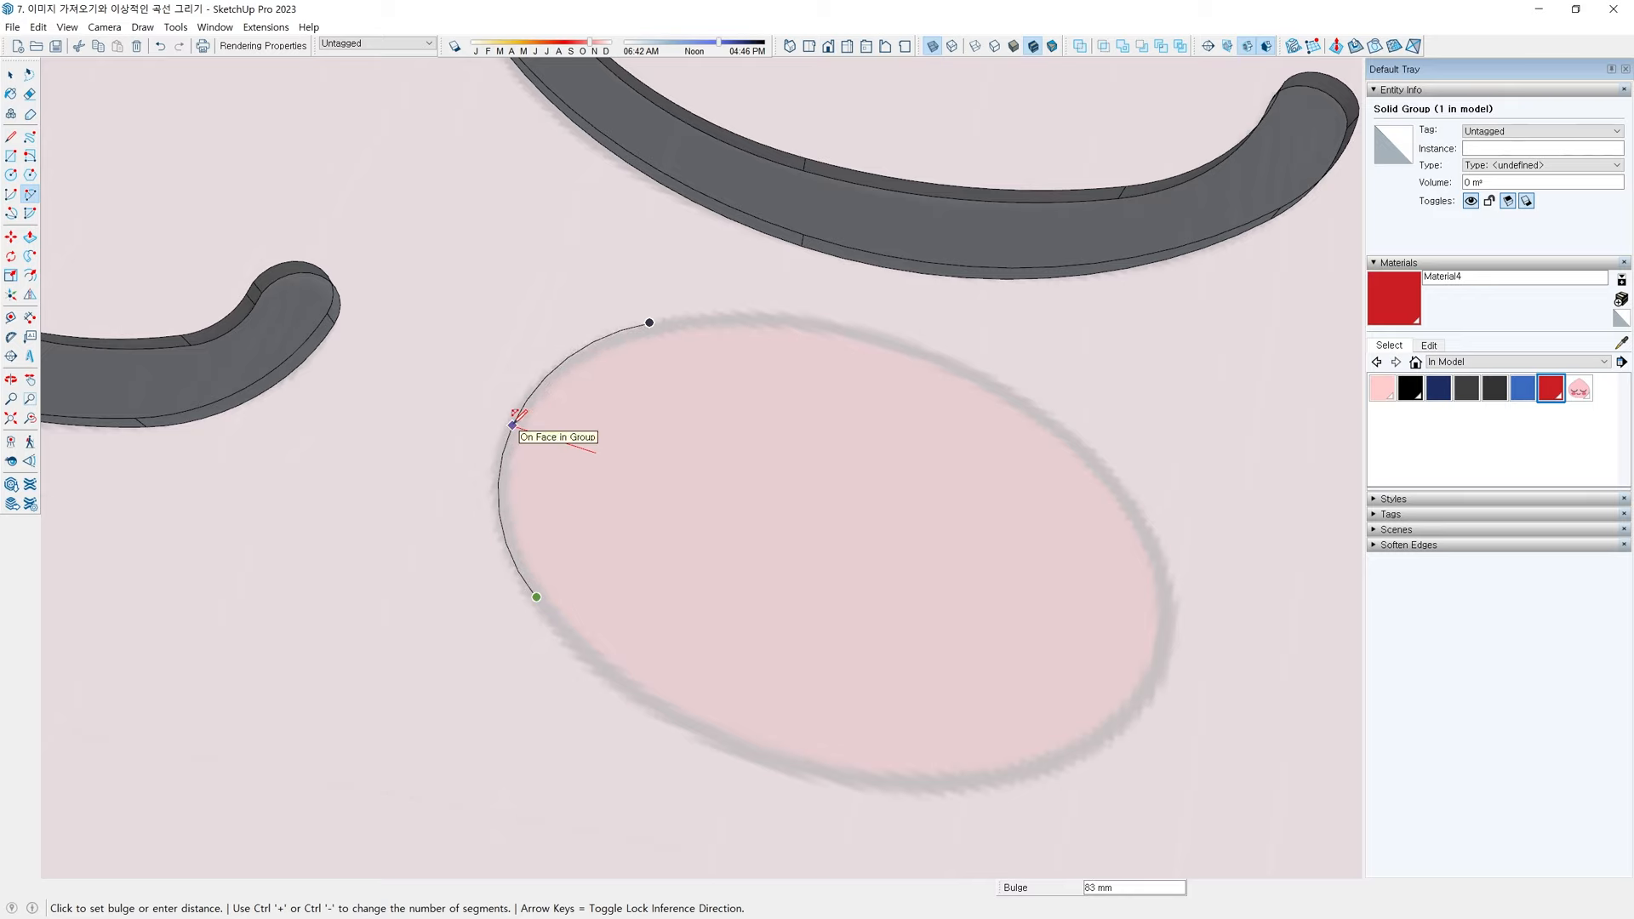
click(512, 424)
Close the right cheek with tangent 2 Point Arcs along its lower edge (about 460 mm), right end (about 235 mm) and upper edge
scroll(492, 500, down, 2)
click(452, 477)
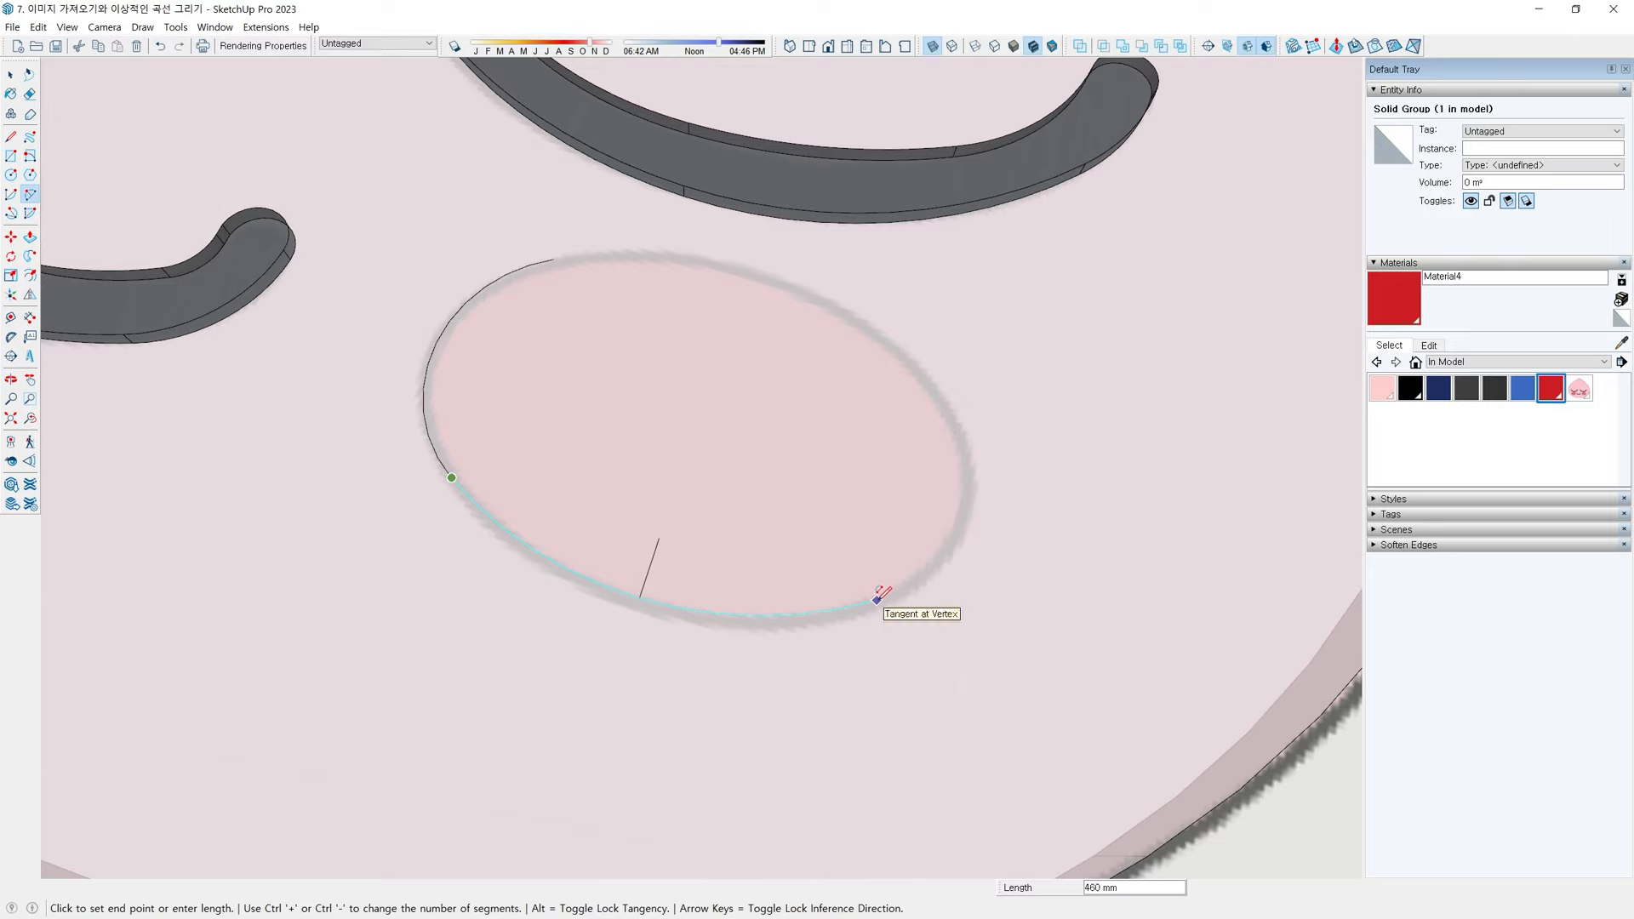
double_click(879, 599)
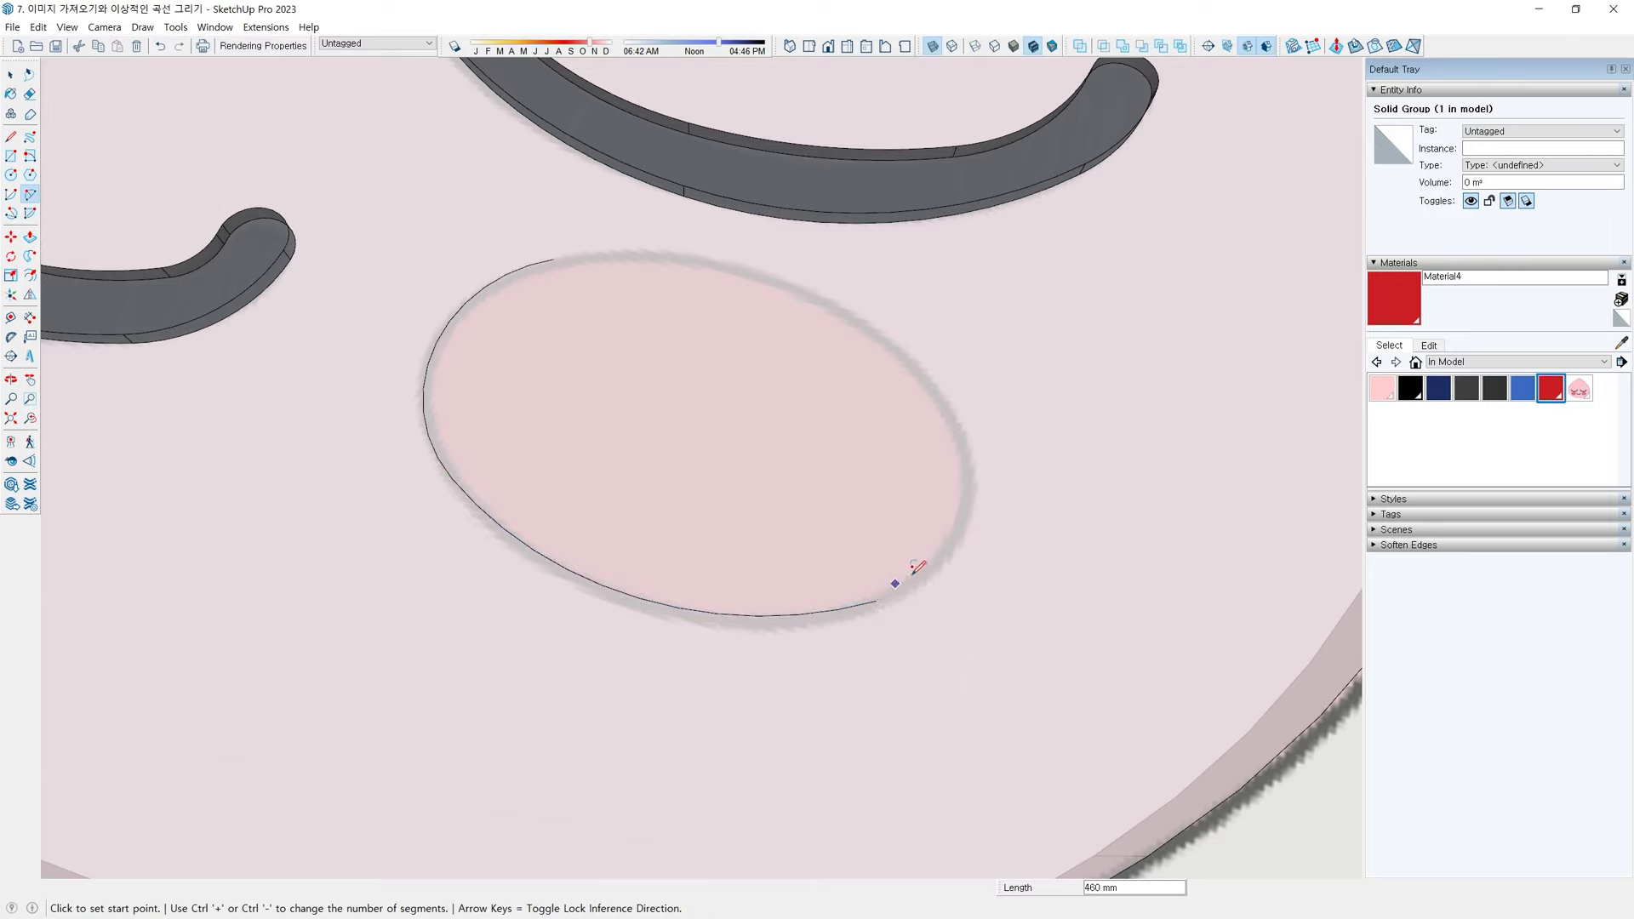
double_click(943, 401)
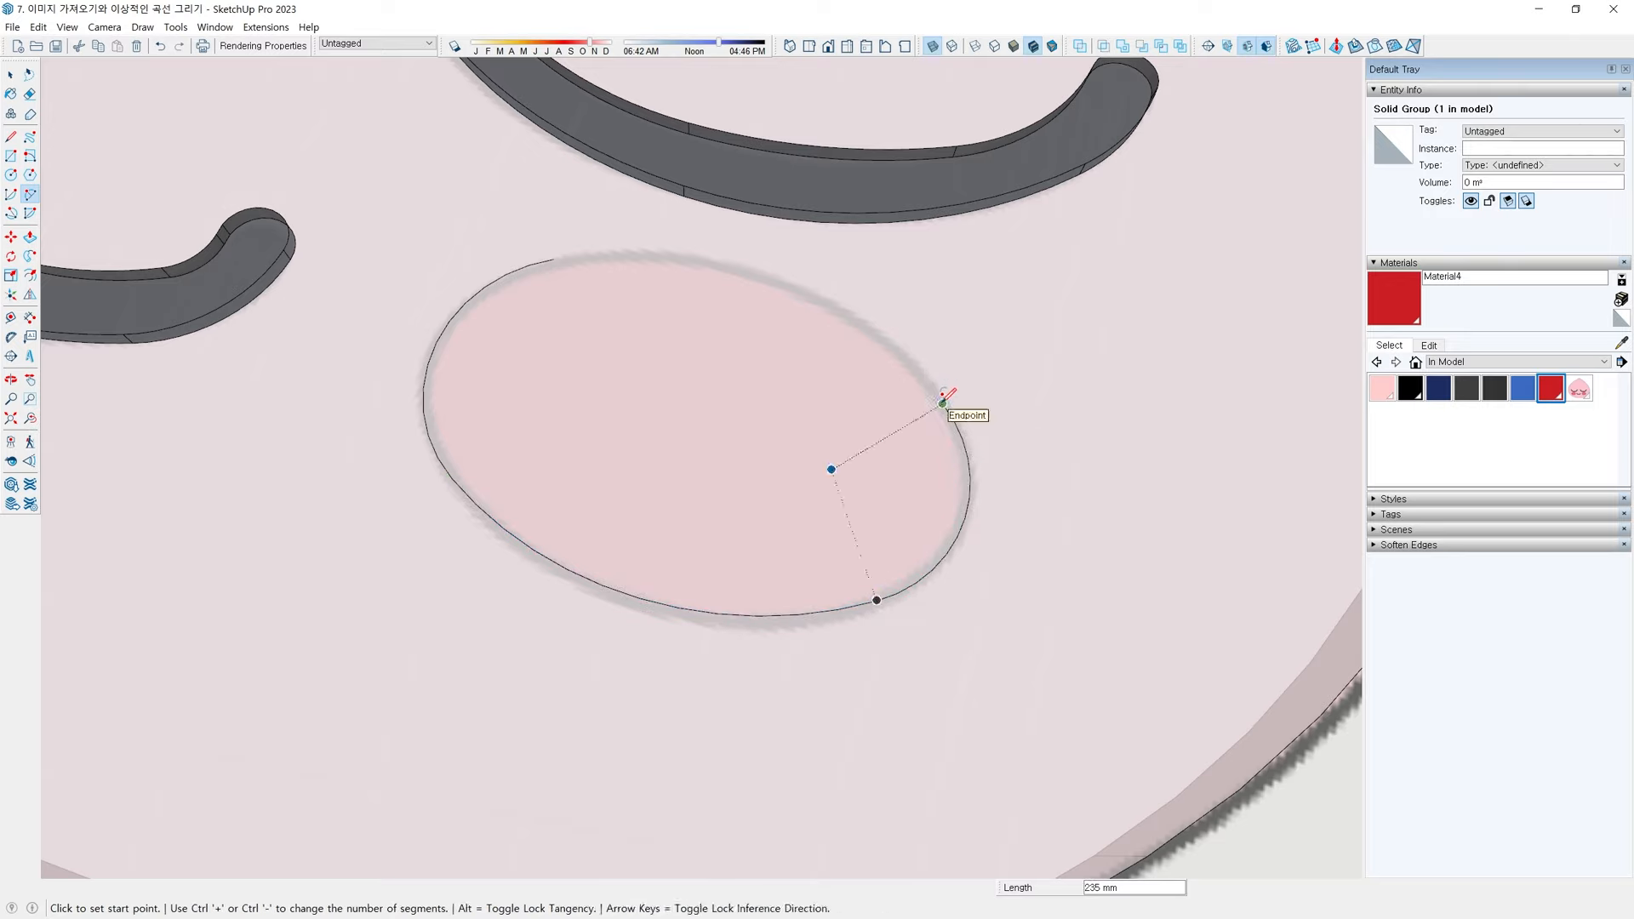
double_click(555, 258)
Extrude the right cheek face upward by 20 mm
middle_drag(684, 413, 806, 306)
key(space)
middle_drag(765, 404, 609, 397)
key(p)
click(676, 435)
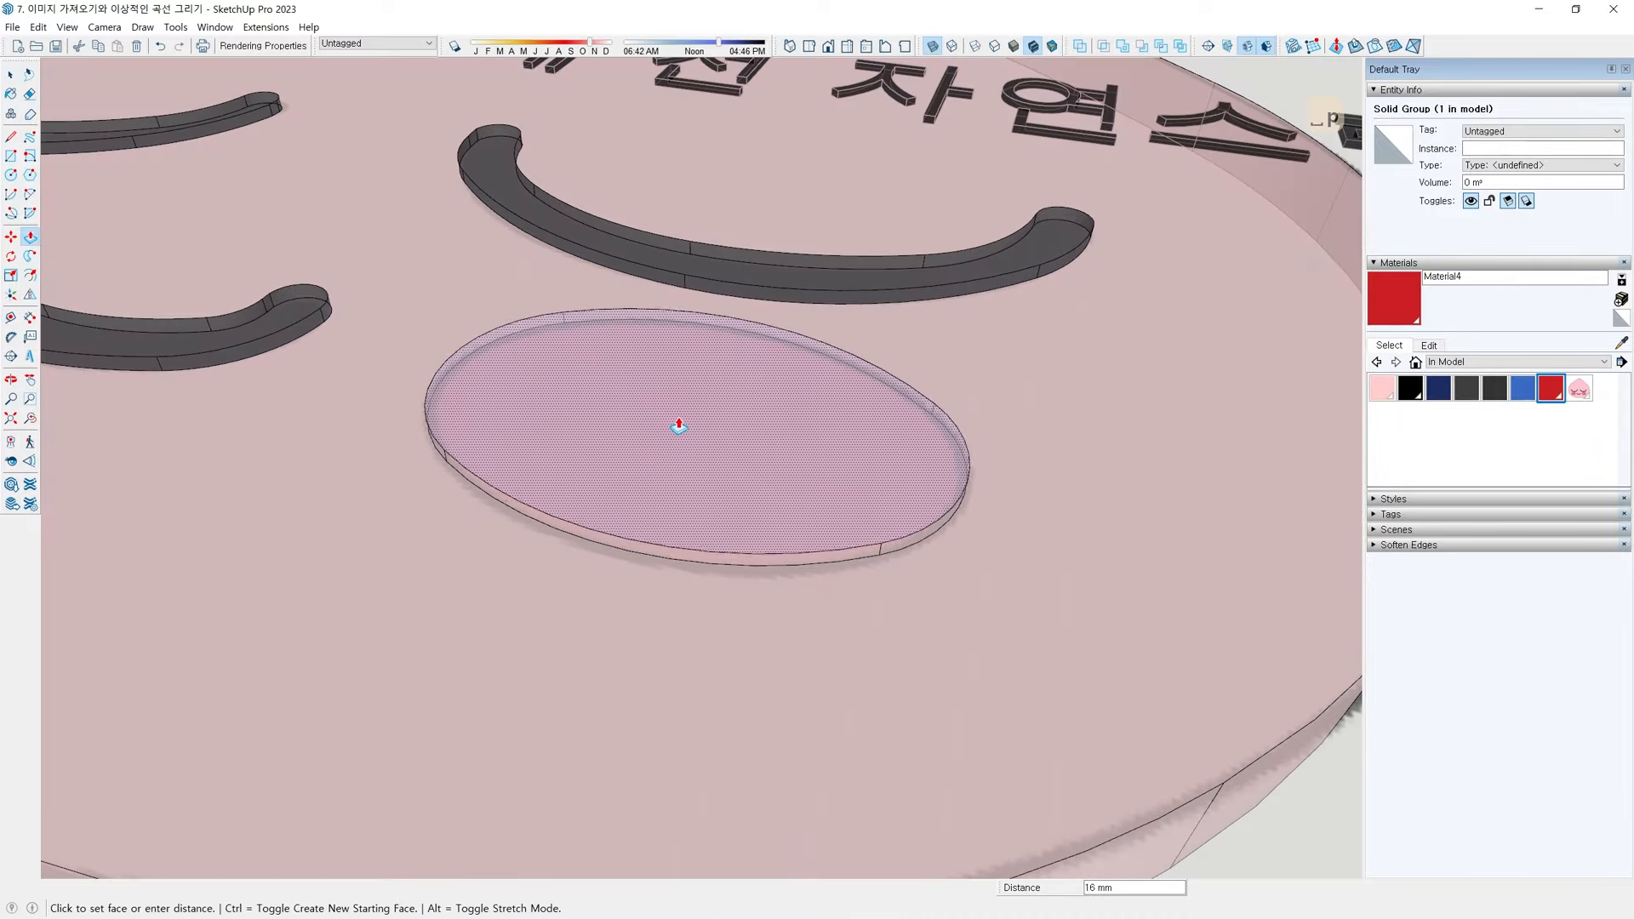
text(20)
key(Return)
Paint the entire right cheek red with Material4 and make it a group
key(space)
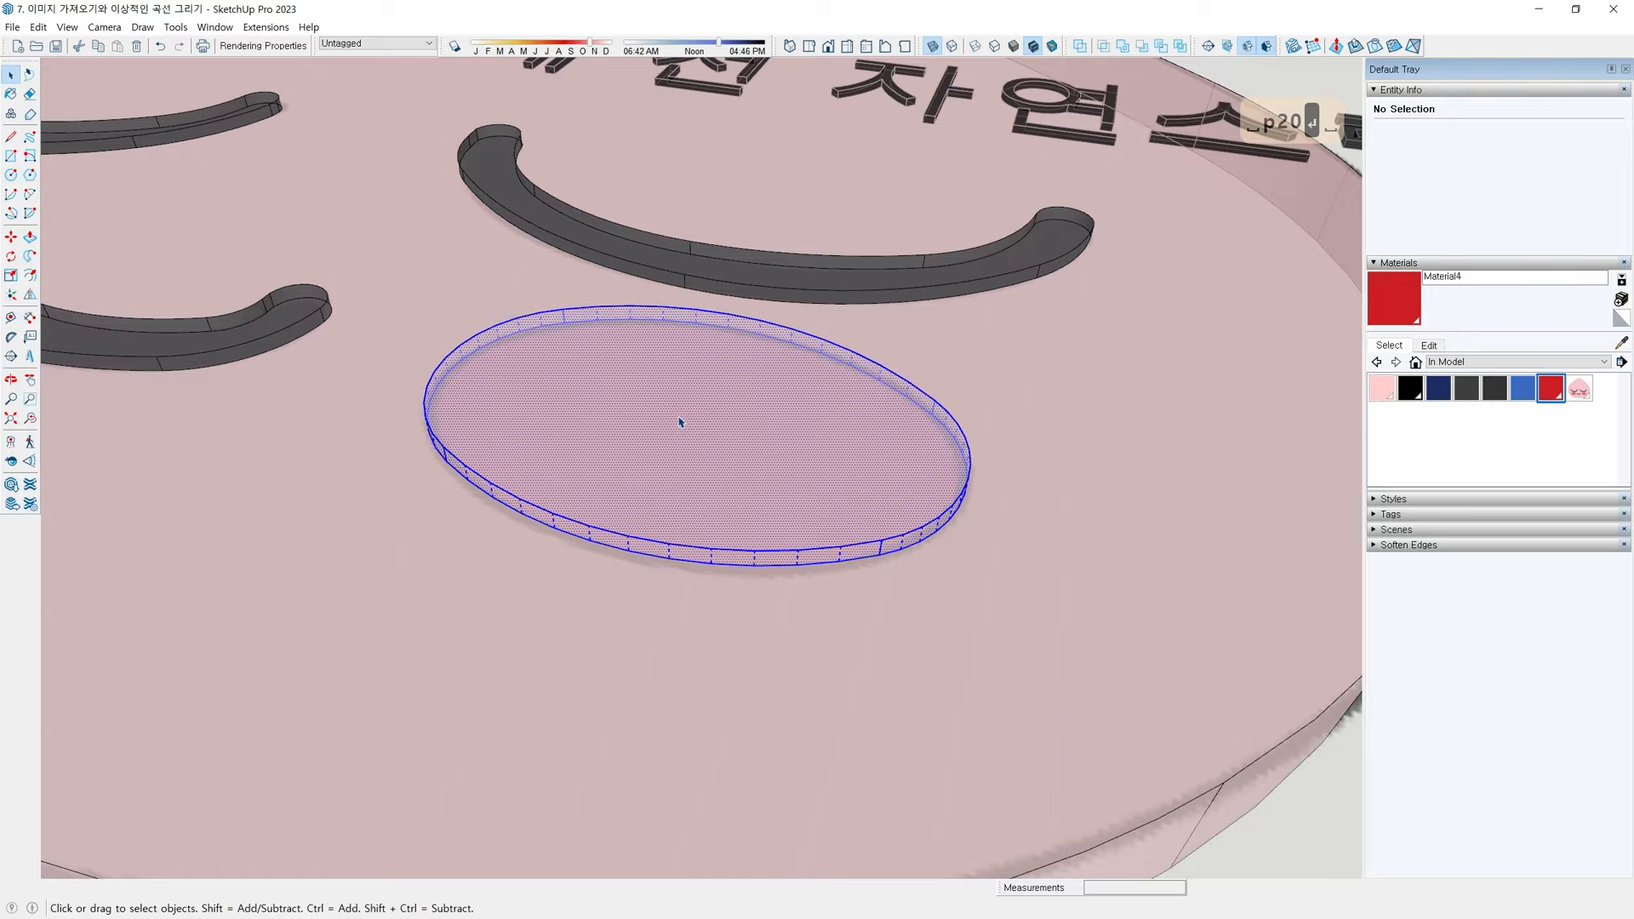
triple_click(681, 423)
click(1388, 313)
click(783, 460)
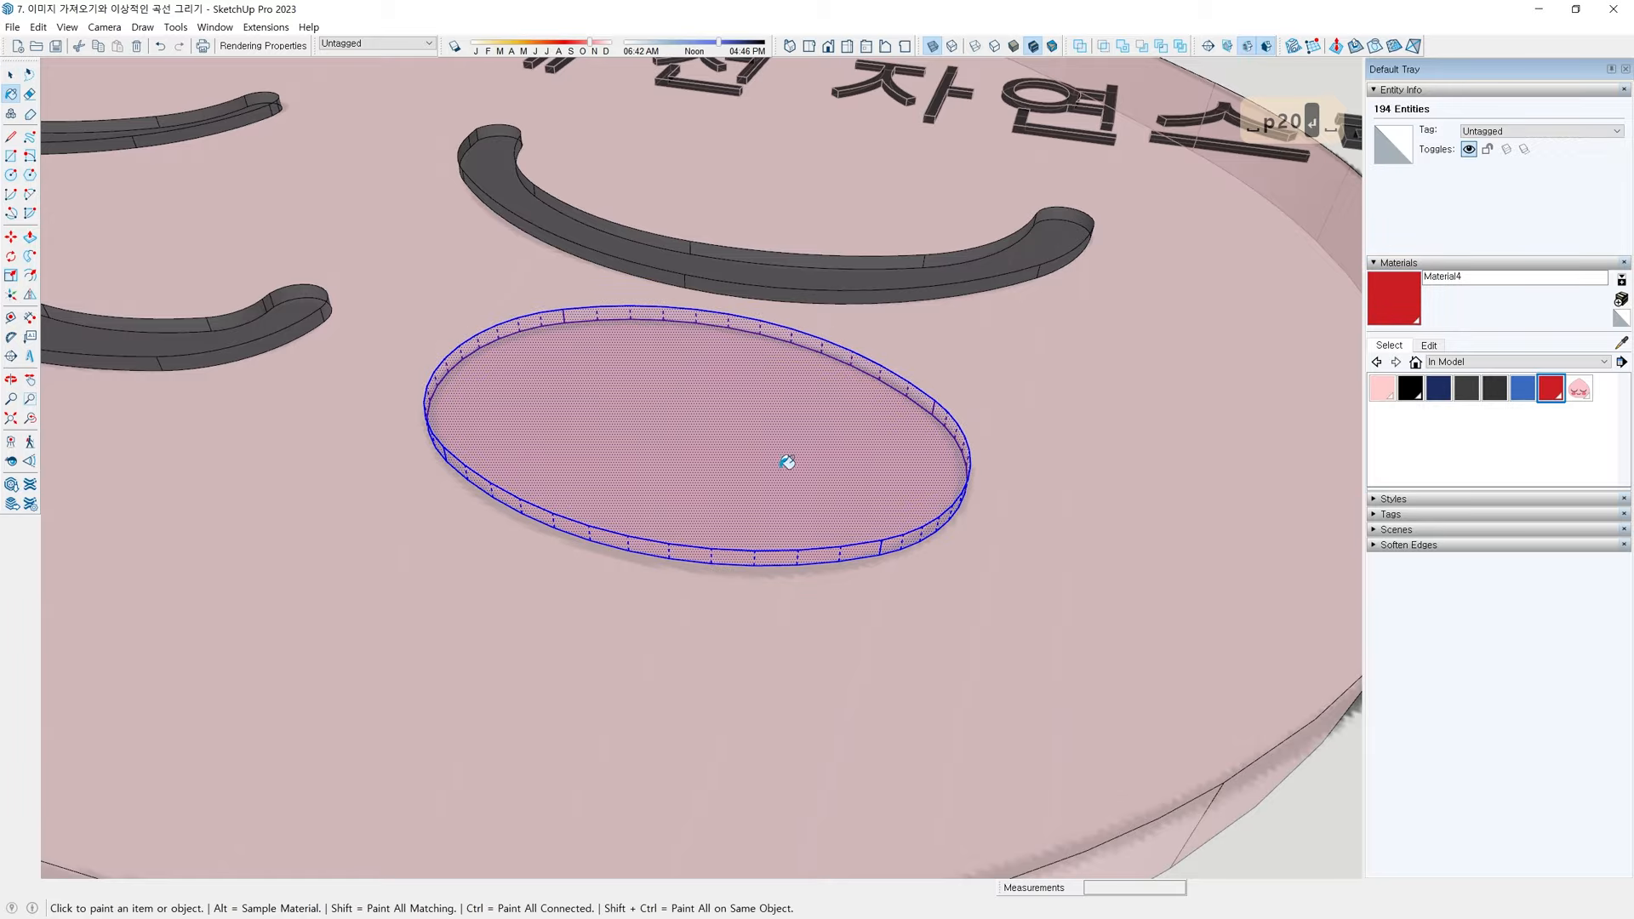
middle_drag(784, 460, 705, 467)
key(ctrl+g)
Turn off the X-ray style and delete the imported reference picture around the peach
scroll(709, 470, down, 3)
scroll(709, 470, down, 3)
key(space)
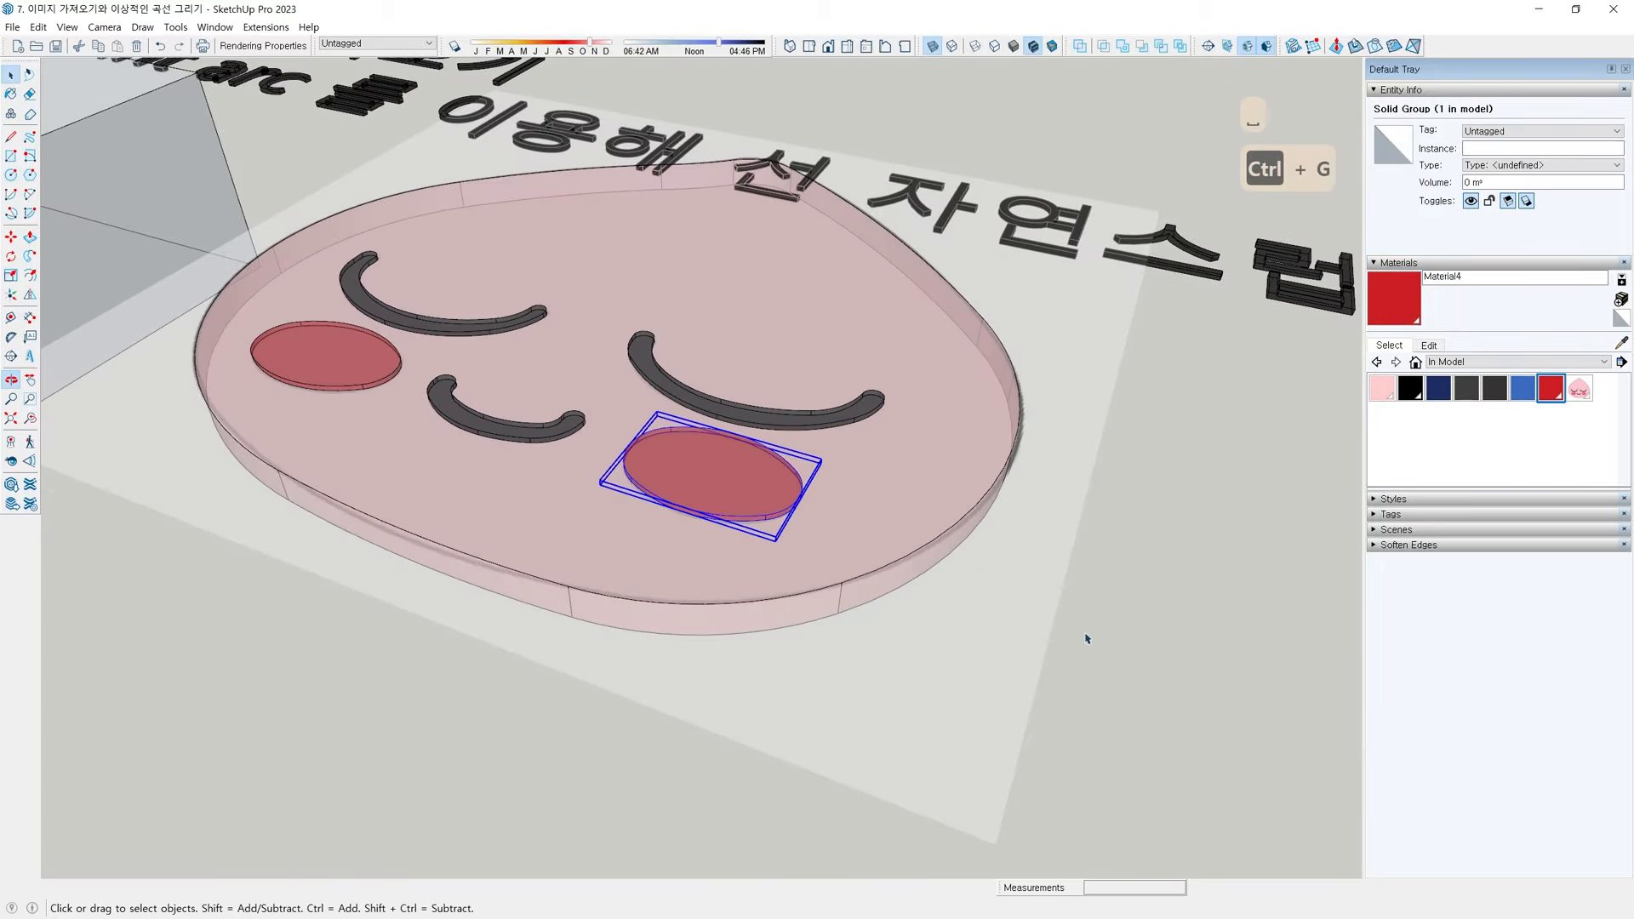
click(1083, 638)
scroll(1063, 651, down, 3)
key(x)
middle_drag(1037, 665, 1048, 684)
click(1048, 684)
middle_drag(864, 726, 451, 494)
scroll(960, 729, down, 3)
key(Delete)
Review the finished peach face from several angles and bring the 2 point arc practice pictures into view
shift+middle_drag(451, 494, 1034, 693)
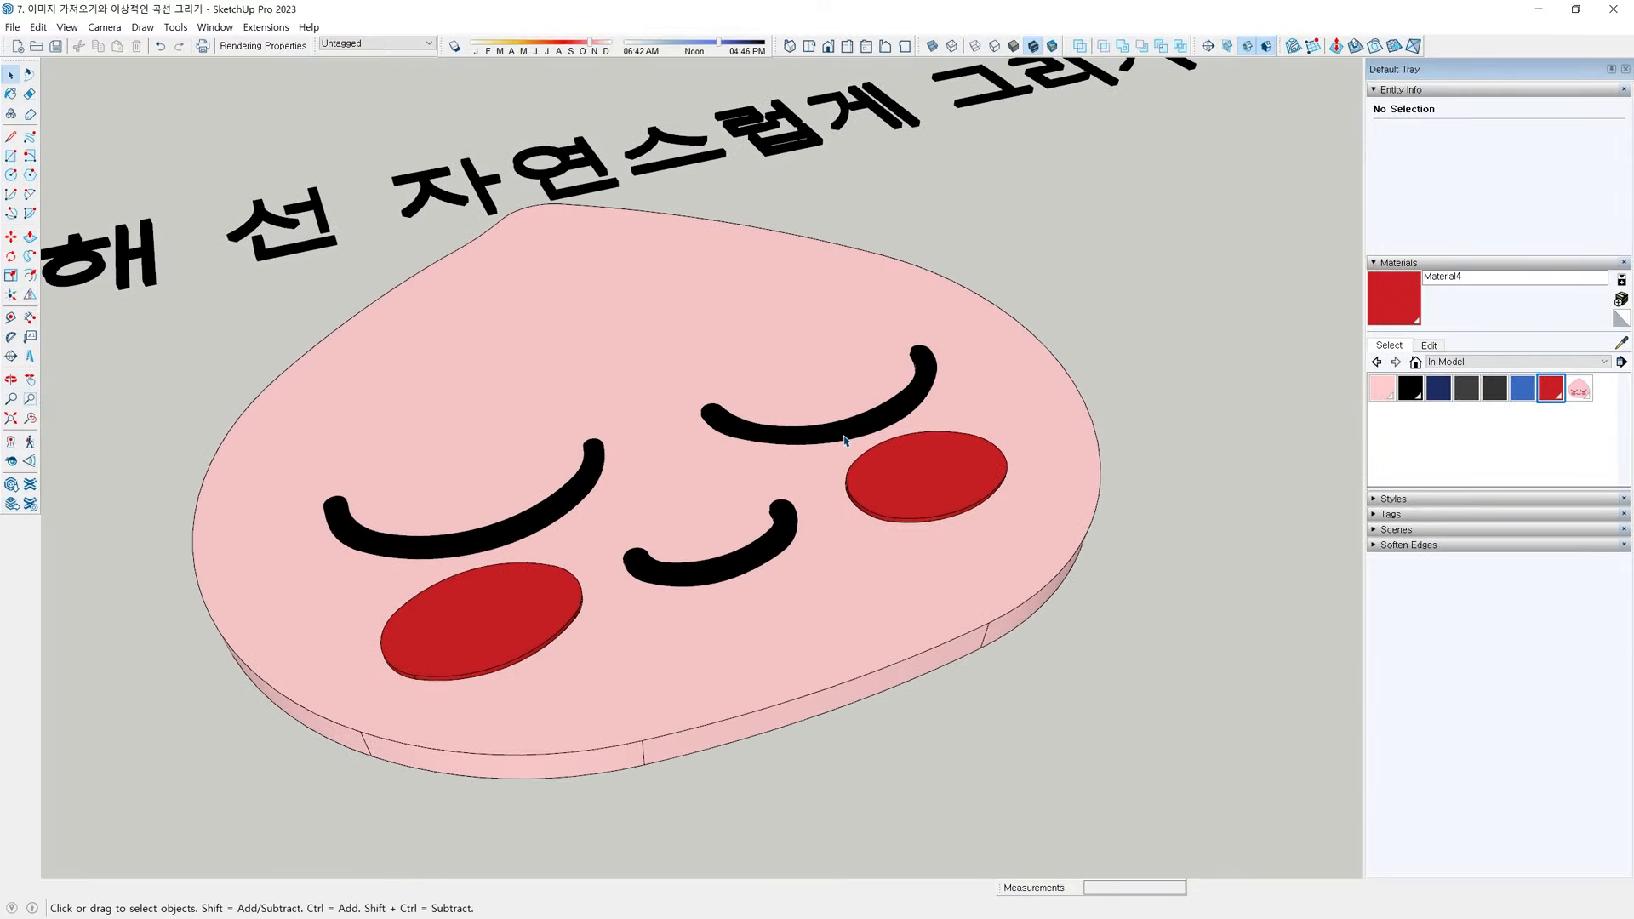
middle_drag(845, 440, 729, 462)
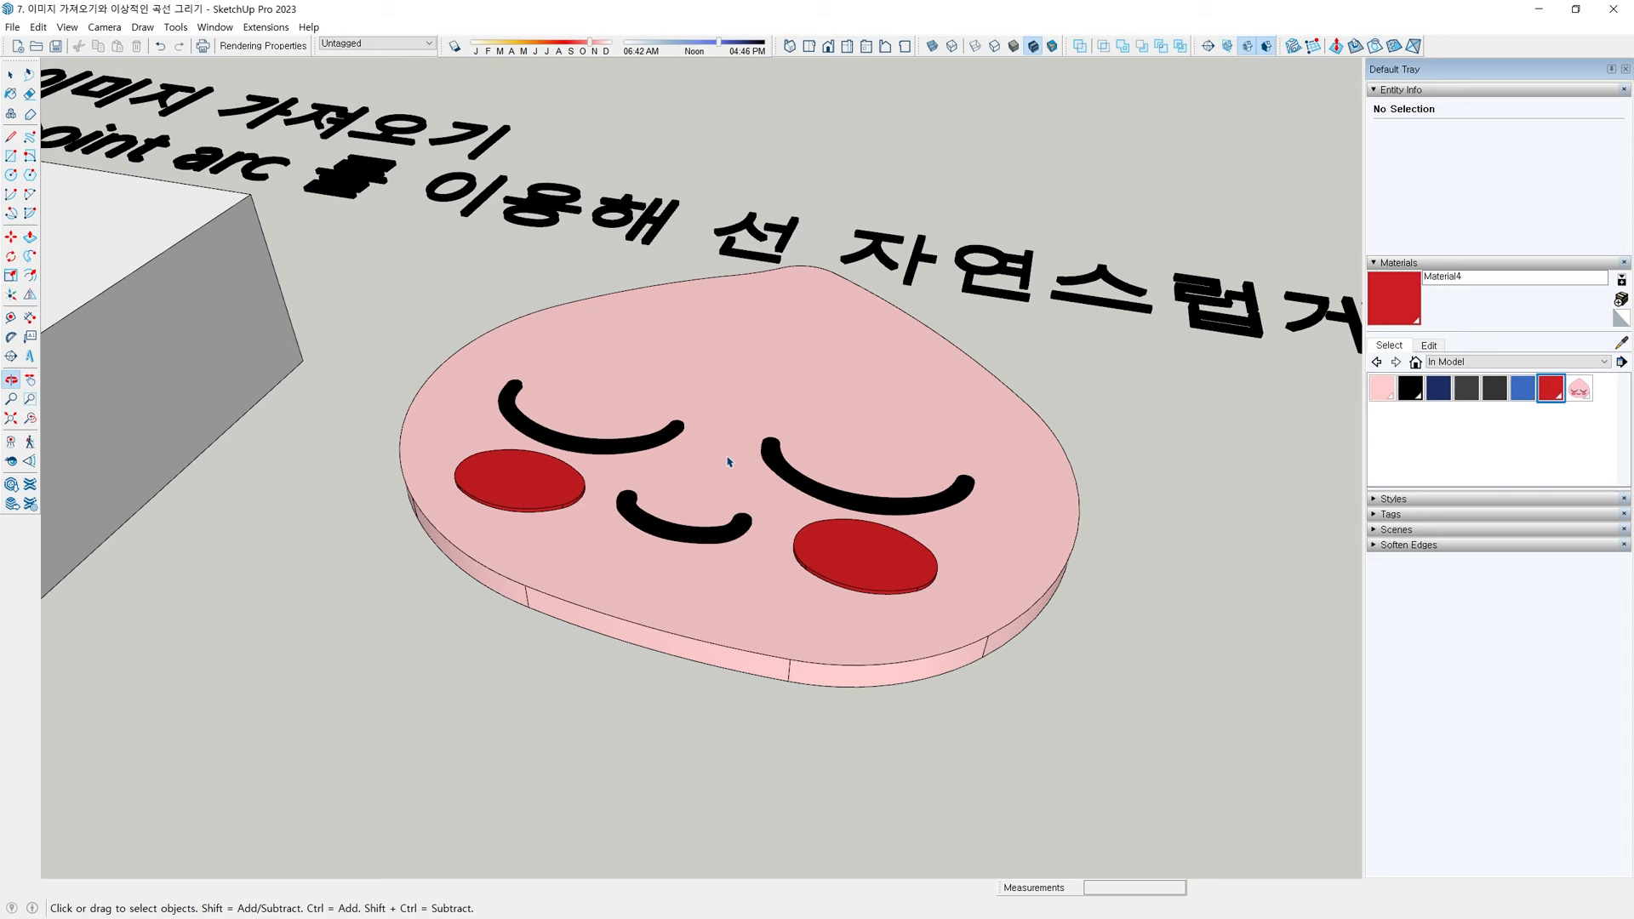
scroll(729, 462, up, 2)
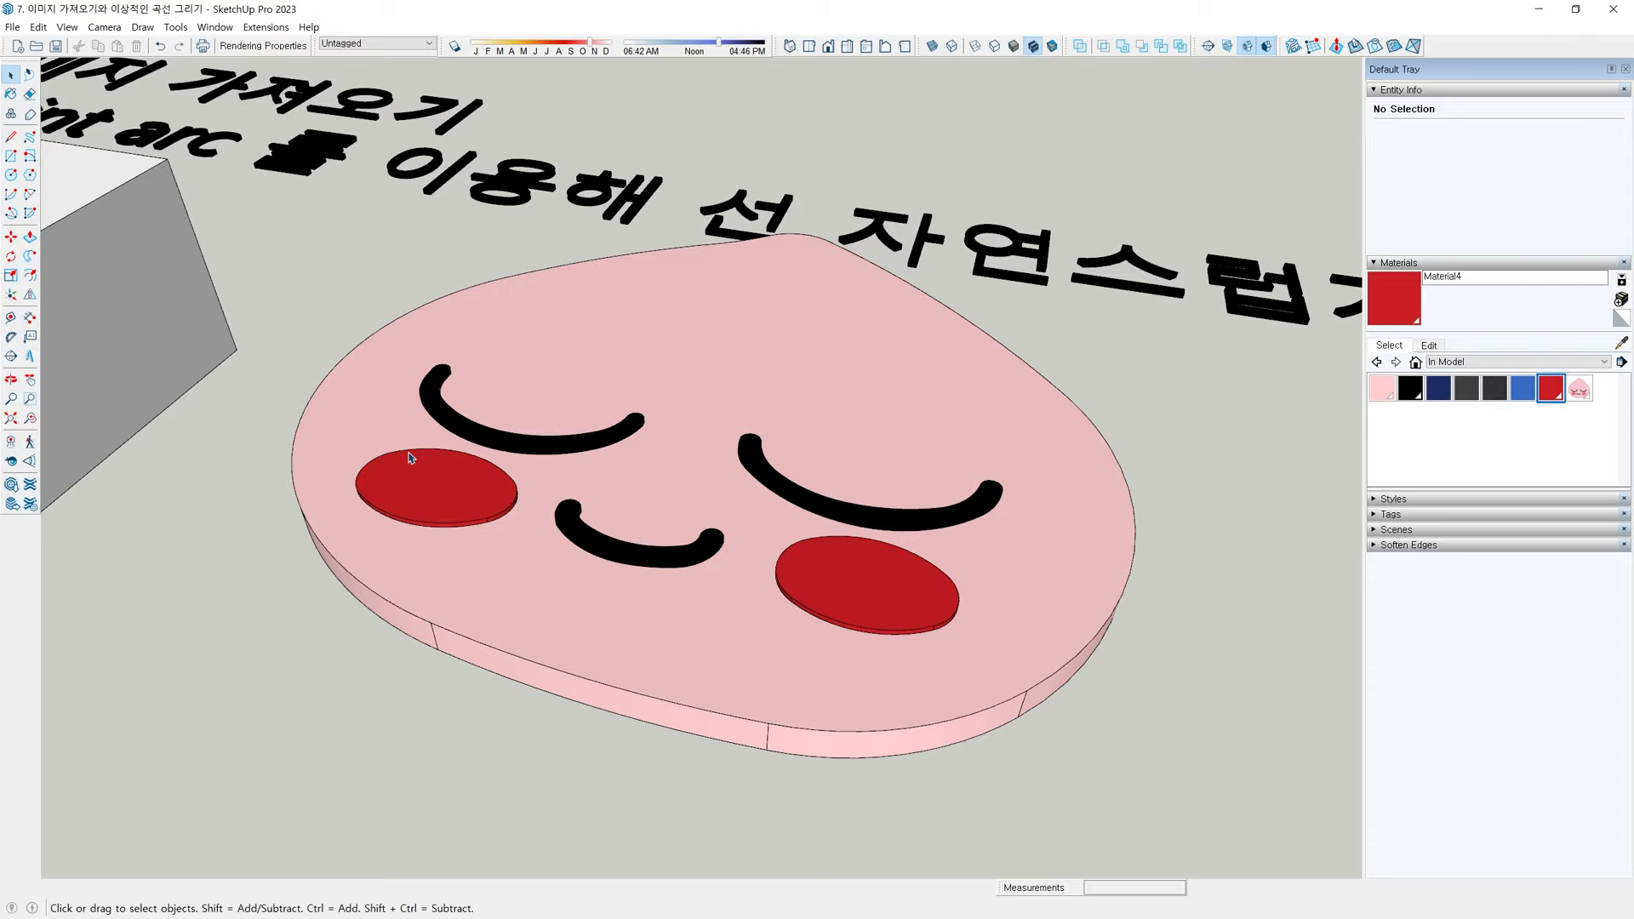
middle_drag(663, 484, 402, 347)
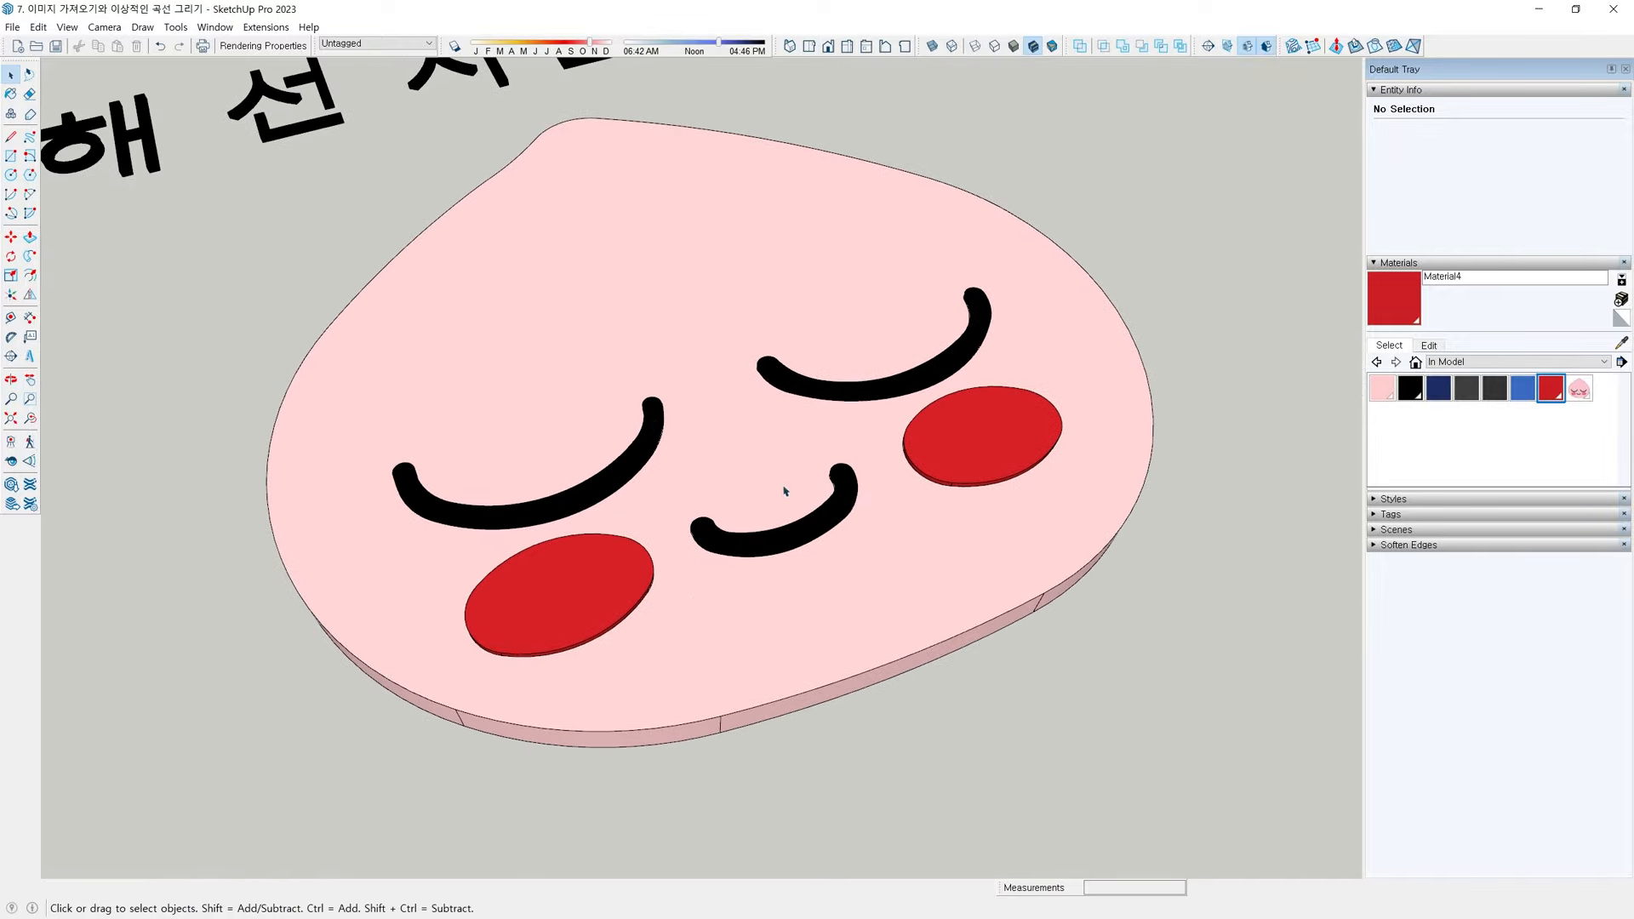
middle_drag(882, 397, 795, 539)
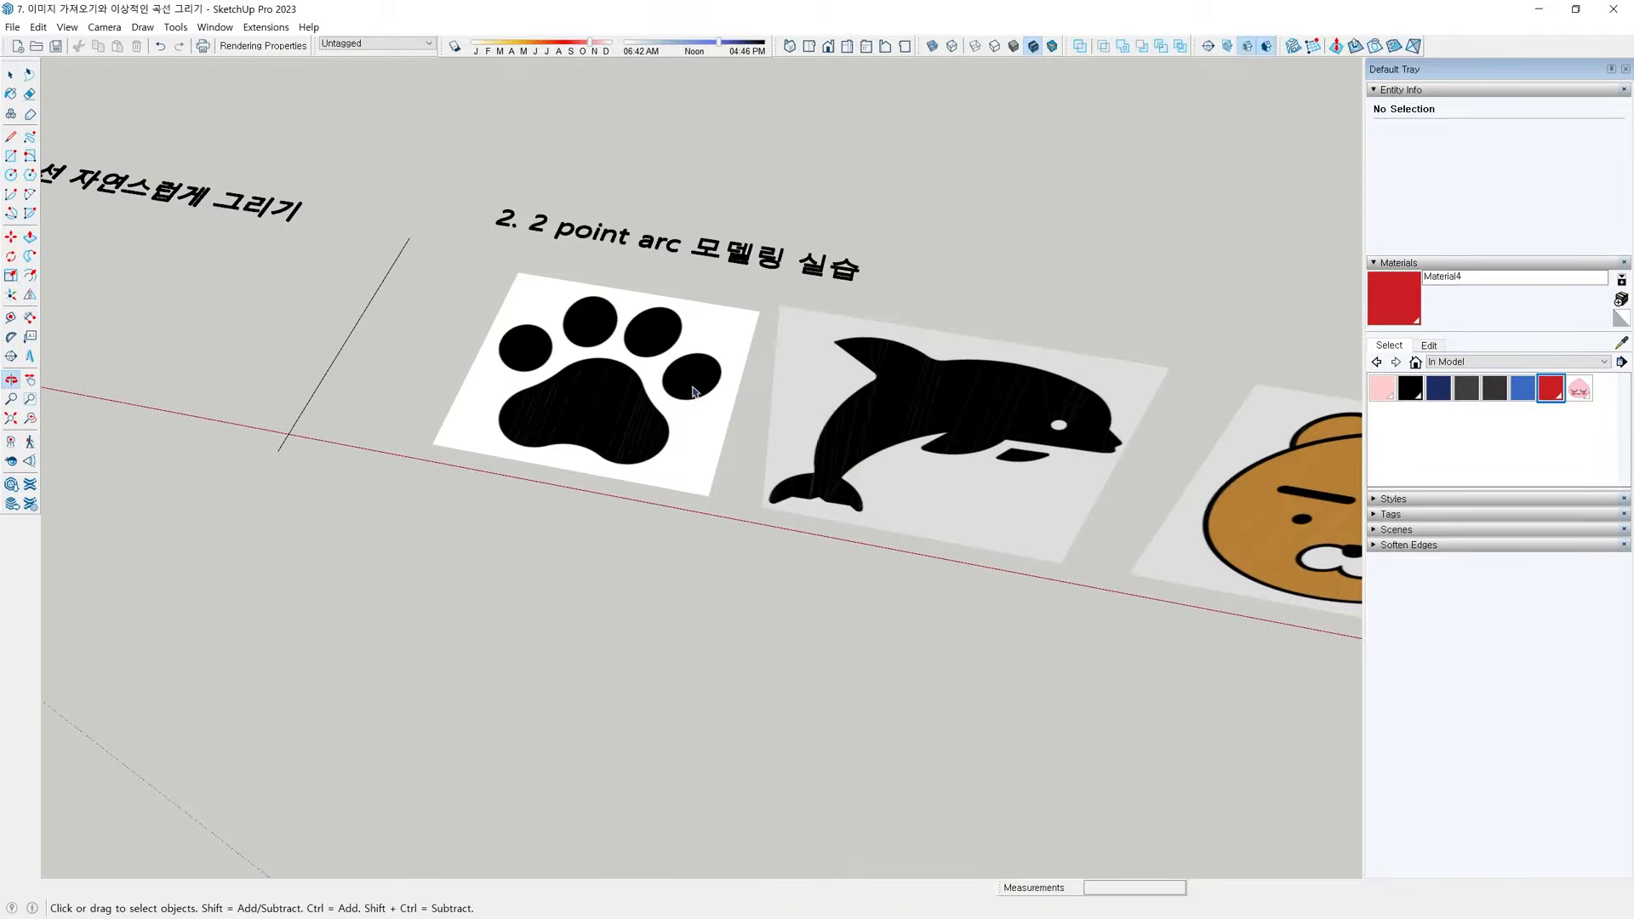
Examine the paw, dolphin and bear pictures supplied for the 2 point arc modeling practice
middle_drag(851, 365, 627, 368)
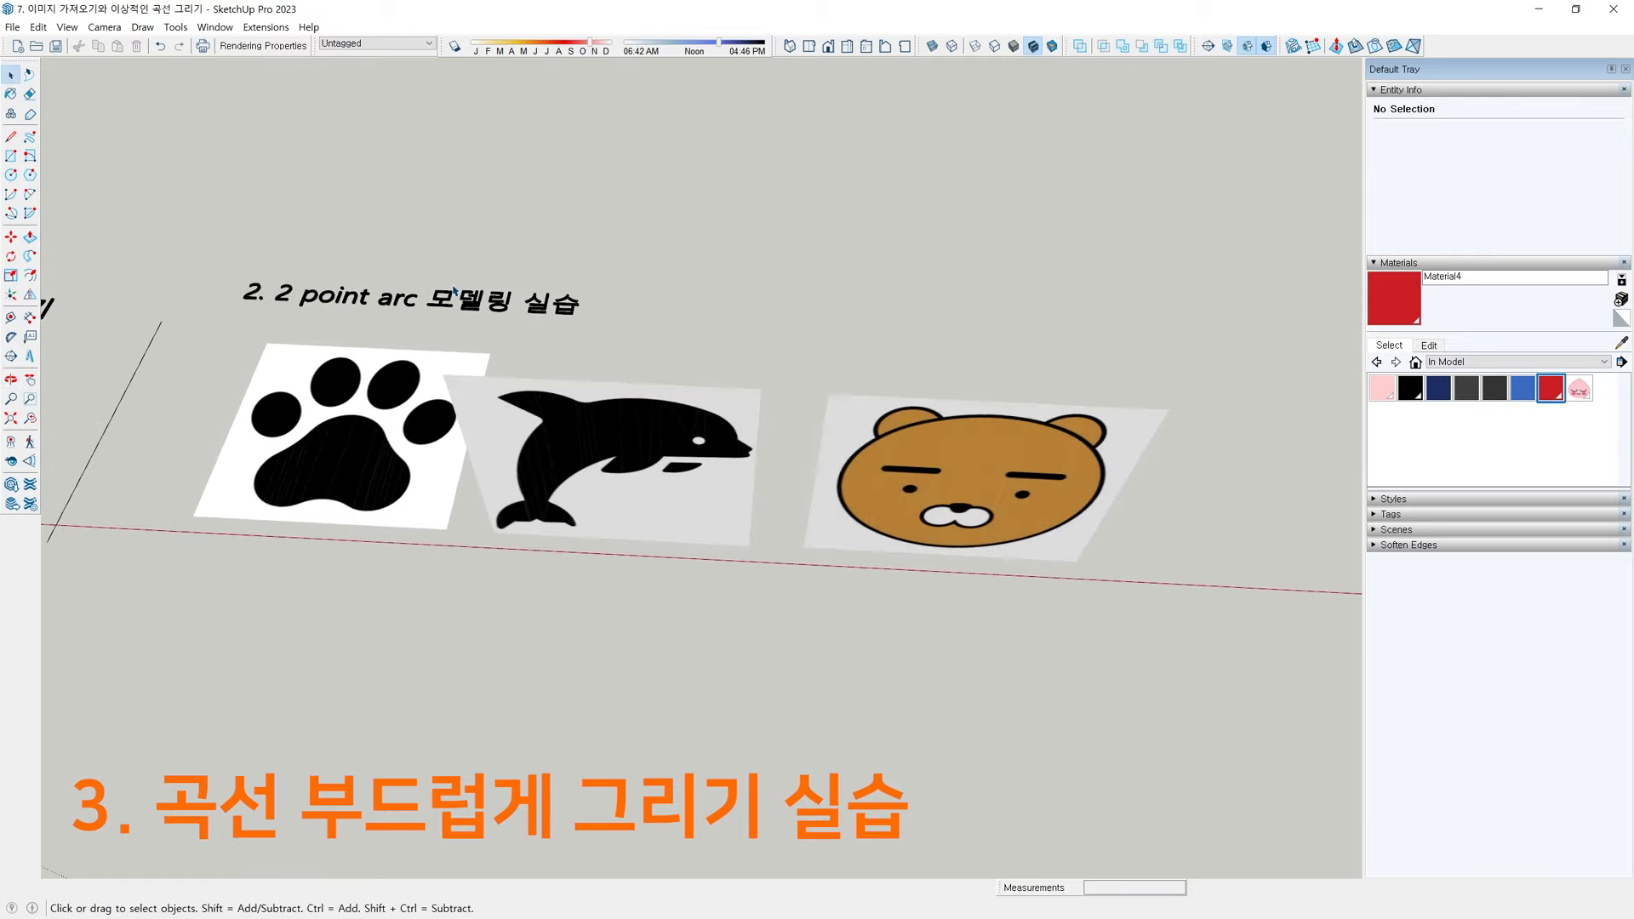
click(326, 449)
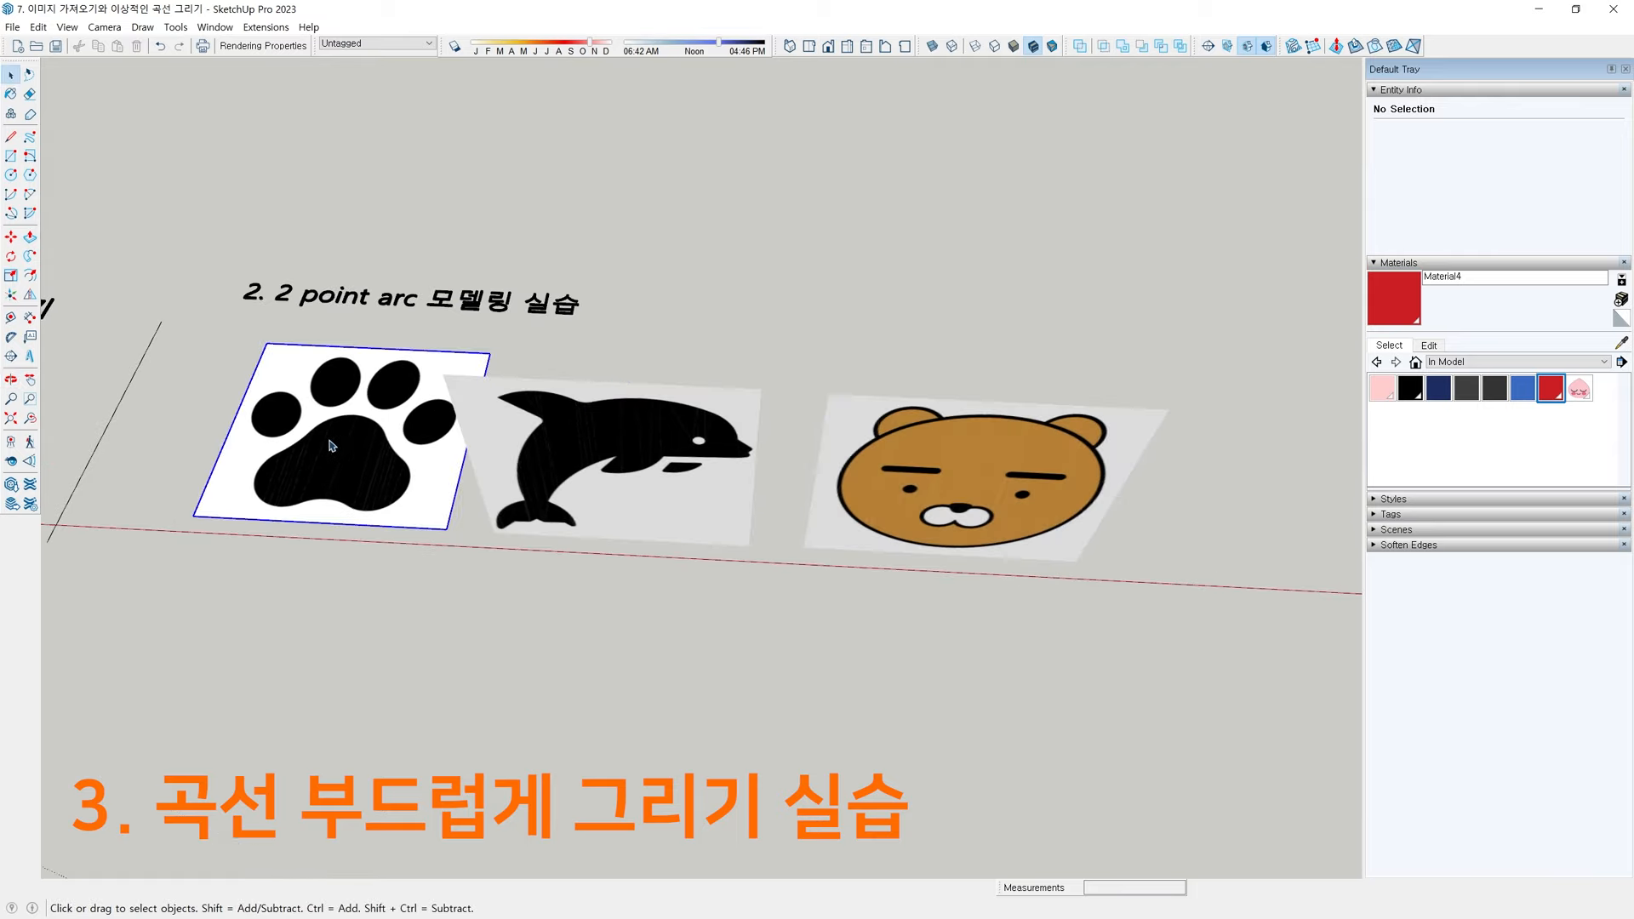
click(596, 448)
click(896, 474)
click(644, 452)
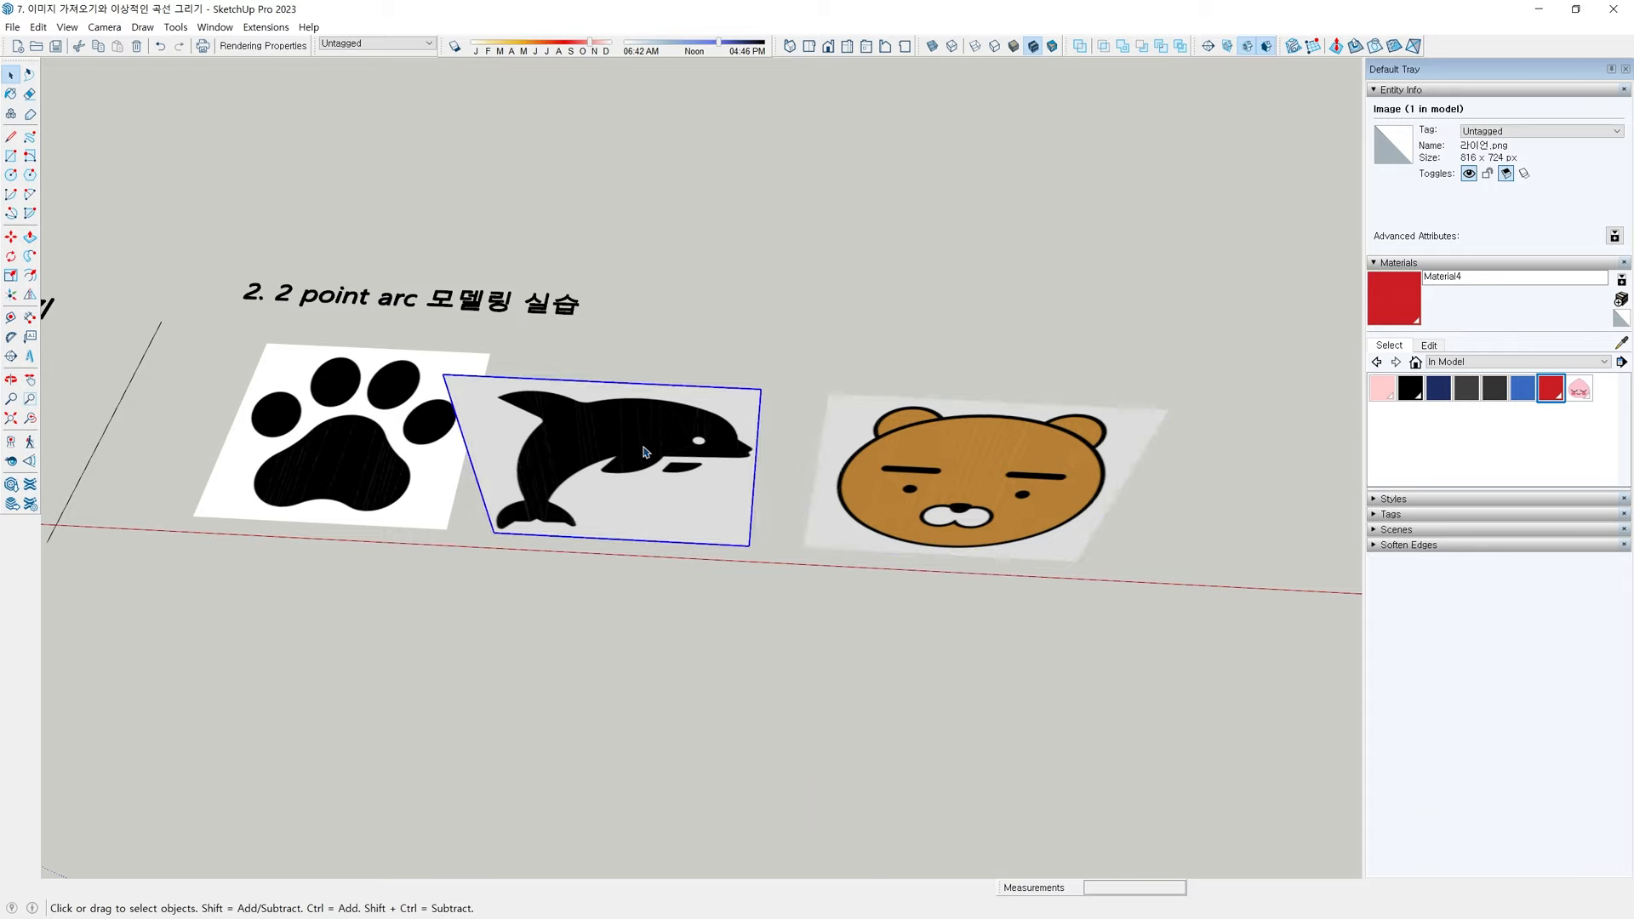
click(404, 467)
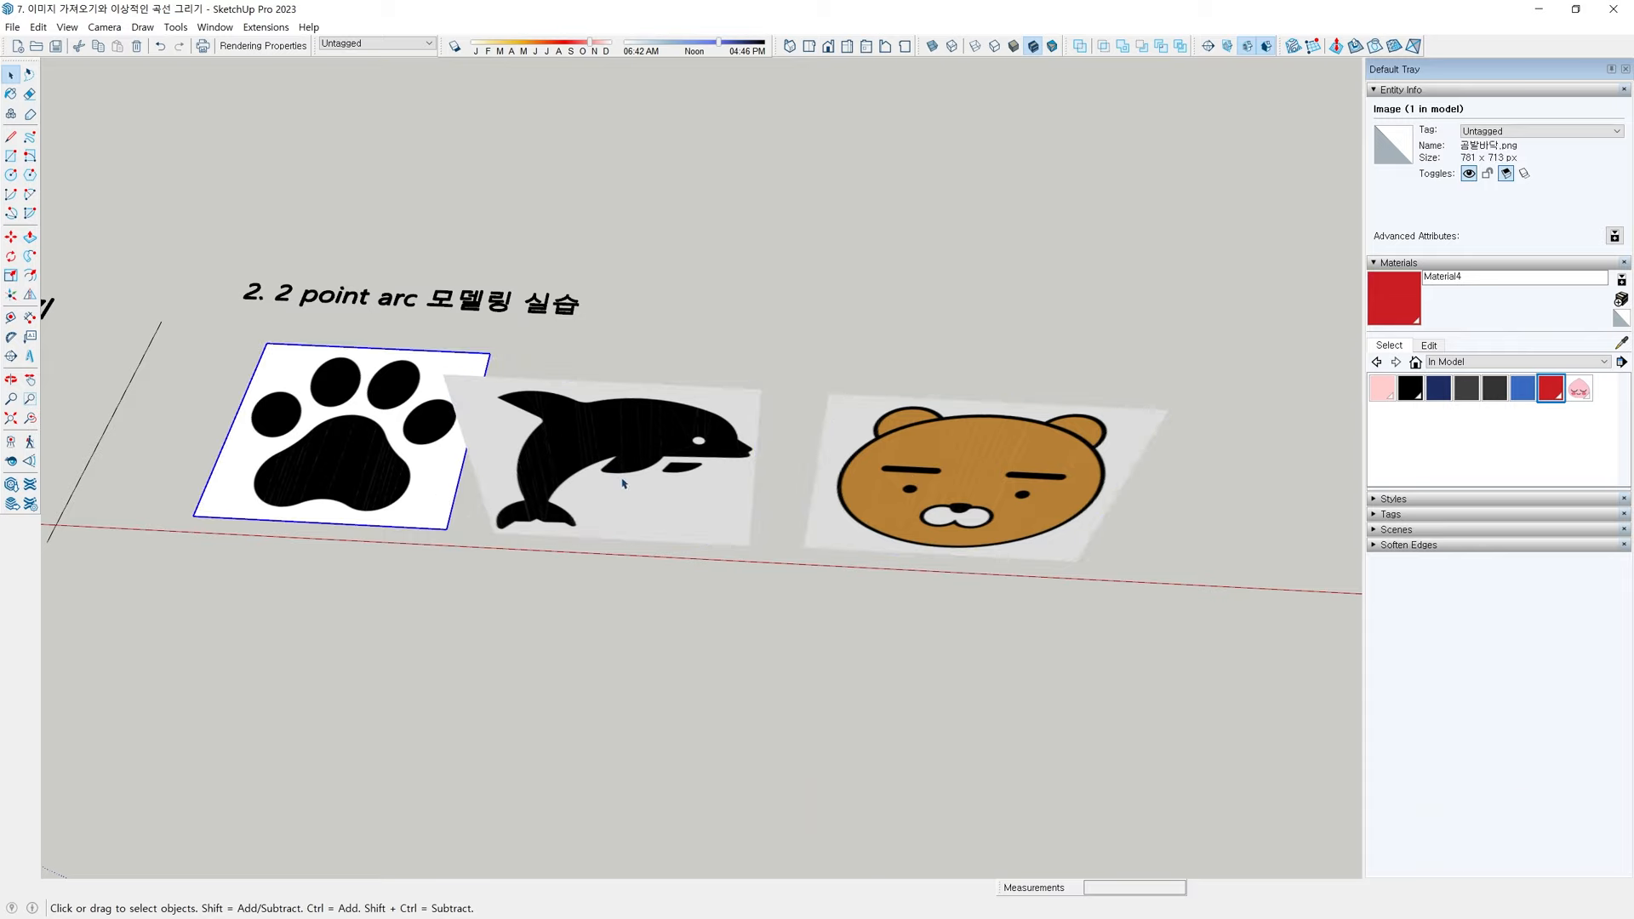
middle_drag(622, 482, 581, 495)
click(650, 486)
click(859, 509)
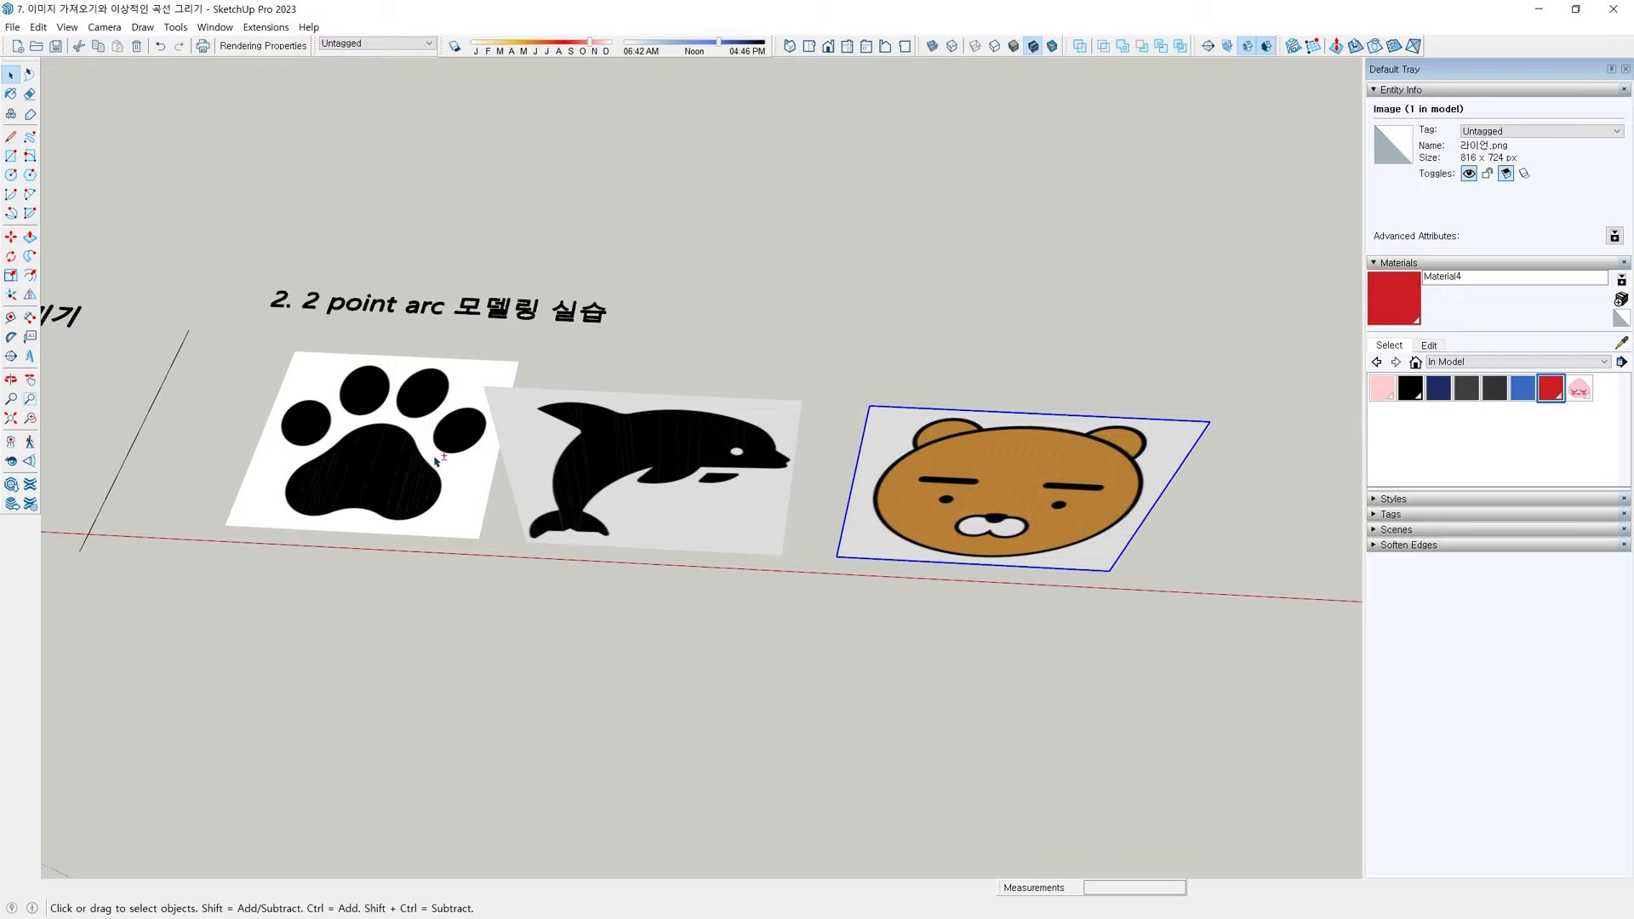
shift+middle_drag(434, 457, 420, 460)
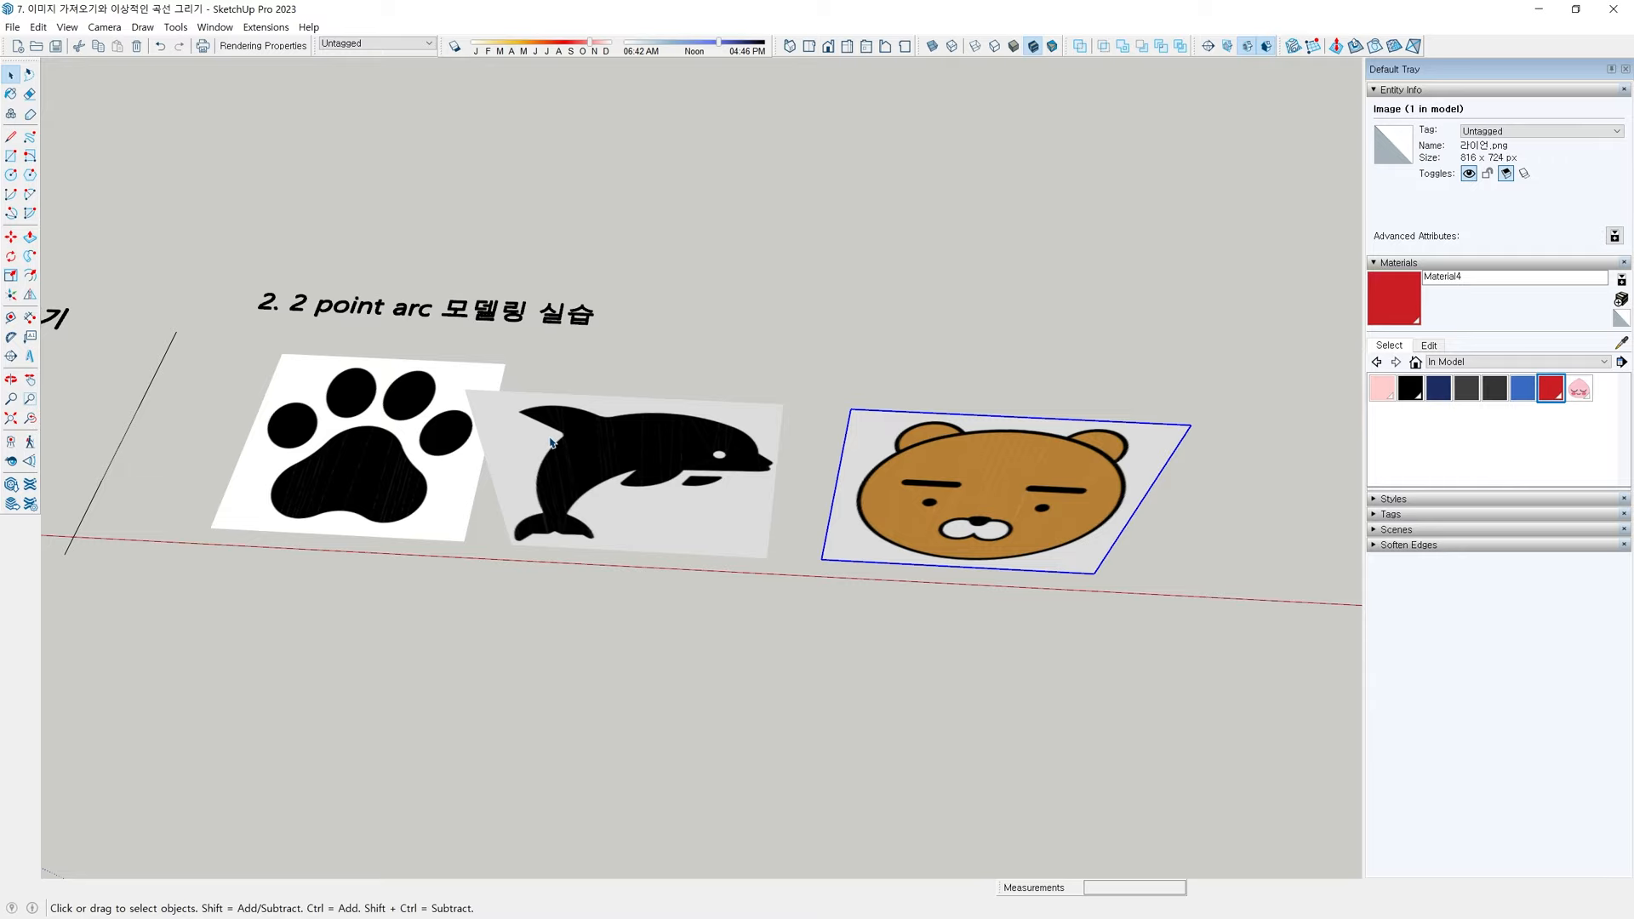
click(776, 336)
middle_drag(776, 336, 572, 505)
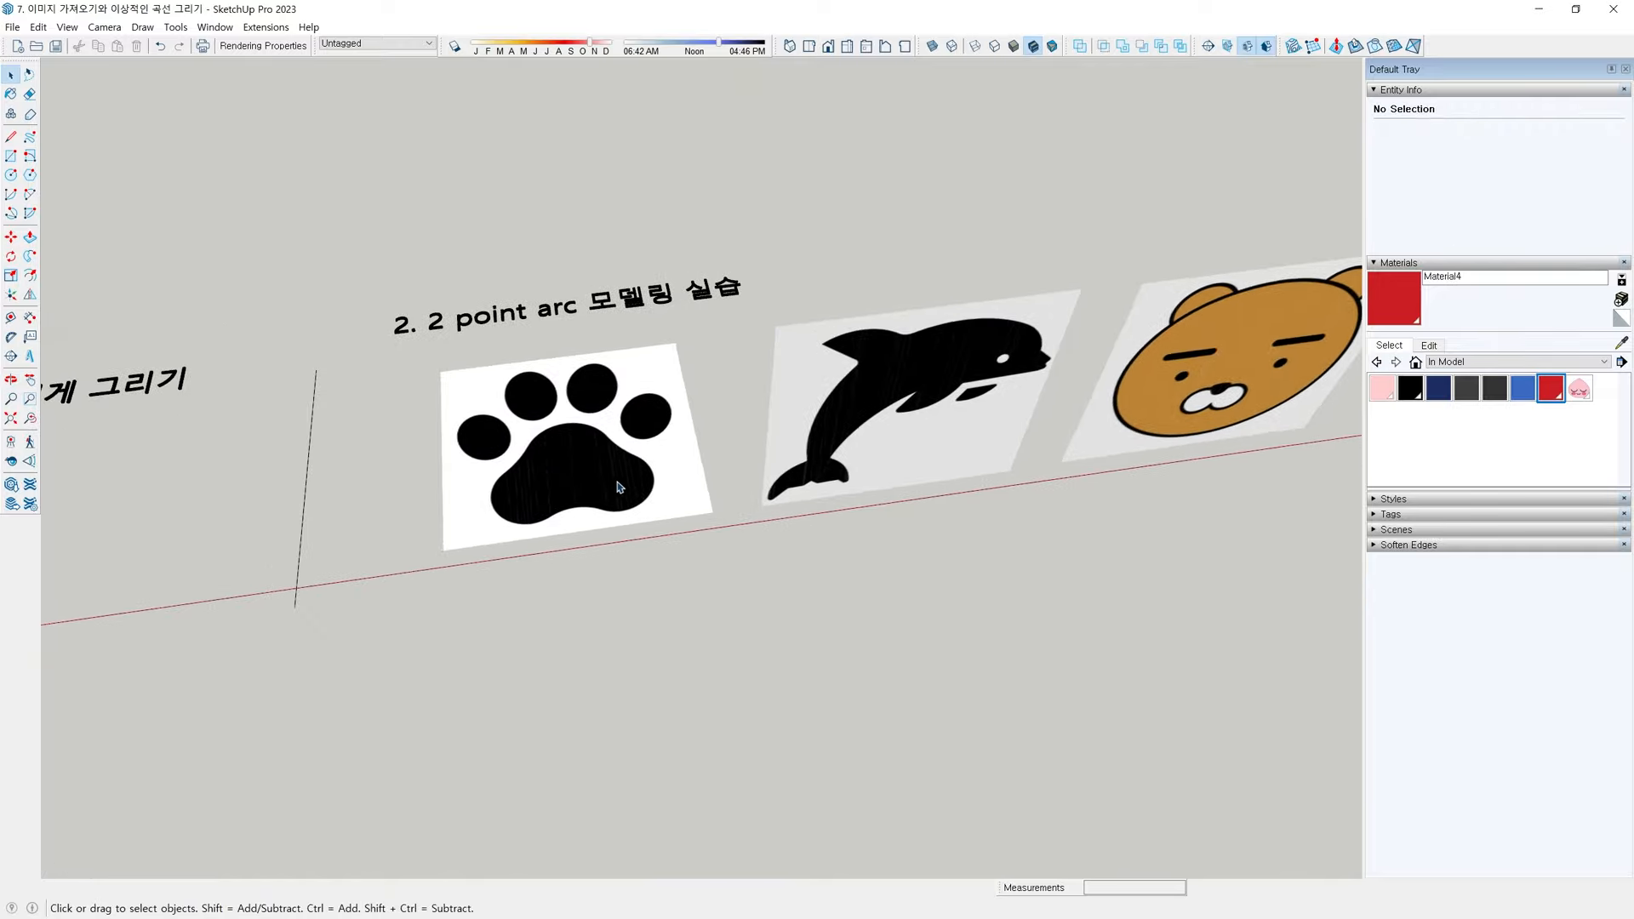
middle_drag(710, 519, 536, 620)
Try a 2 Point Arc on the paw's leftmost toe and turn on the X-ray style
scroll(493, 365, up, 6)
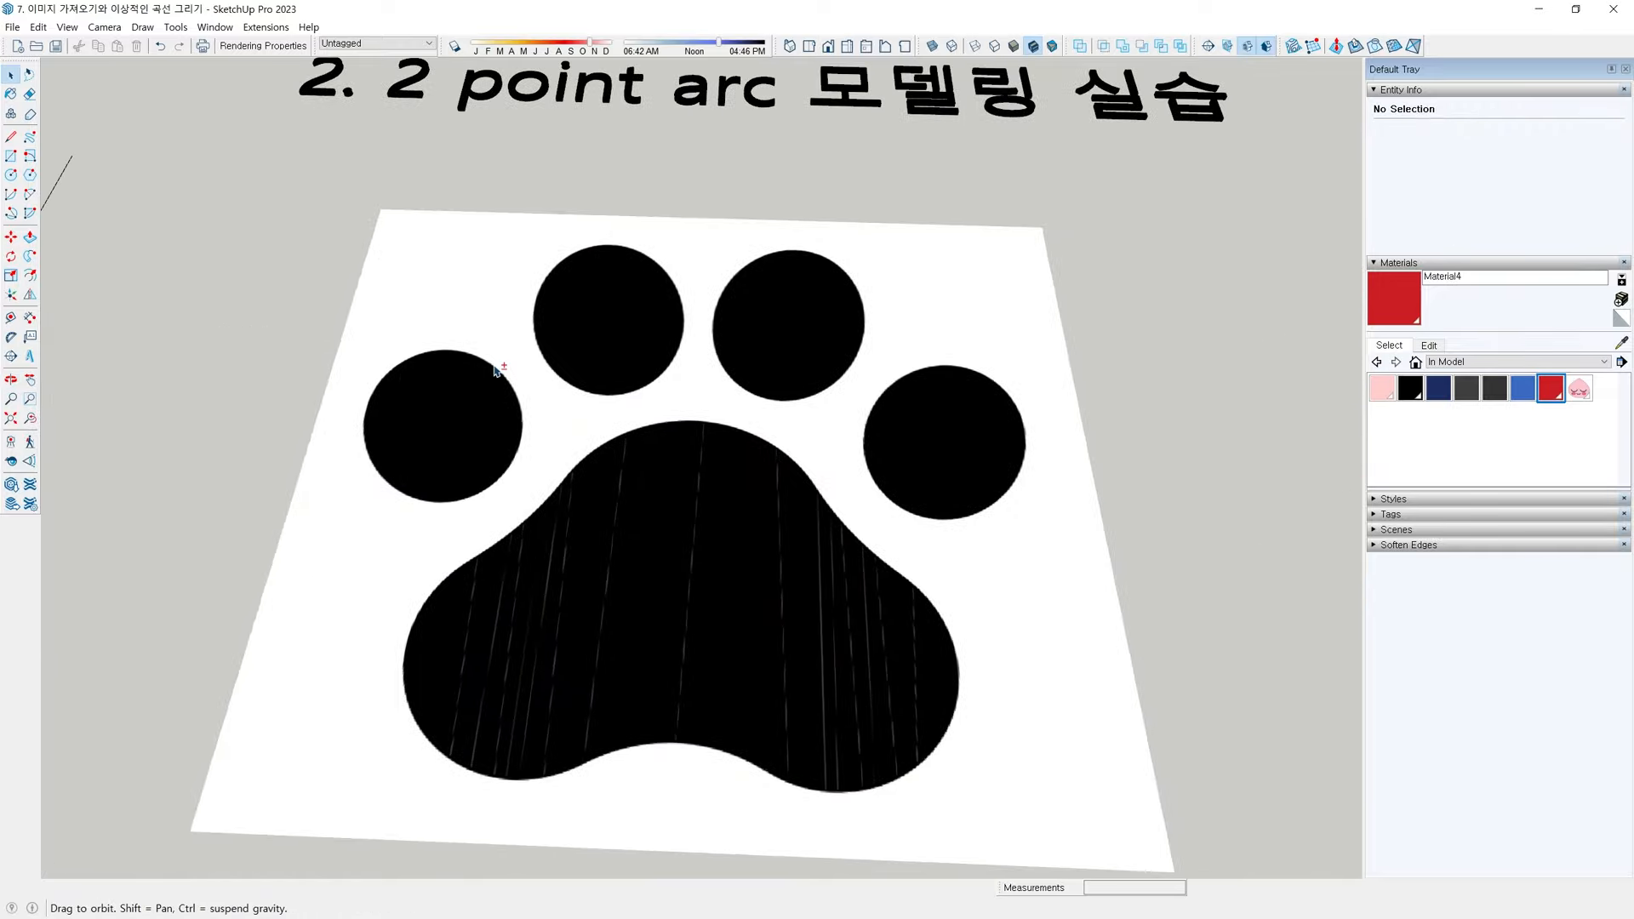
scroll(451, 398, up, 4)
key(a)
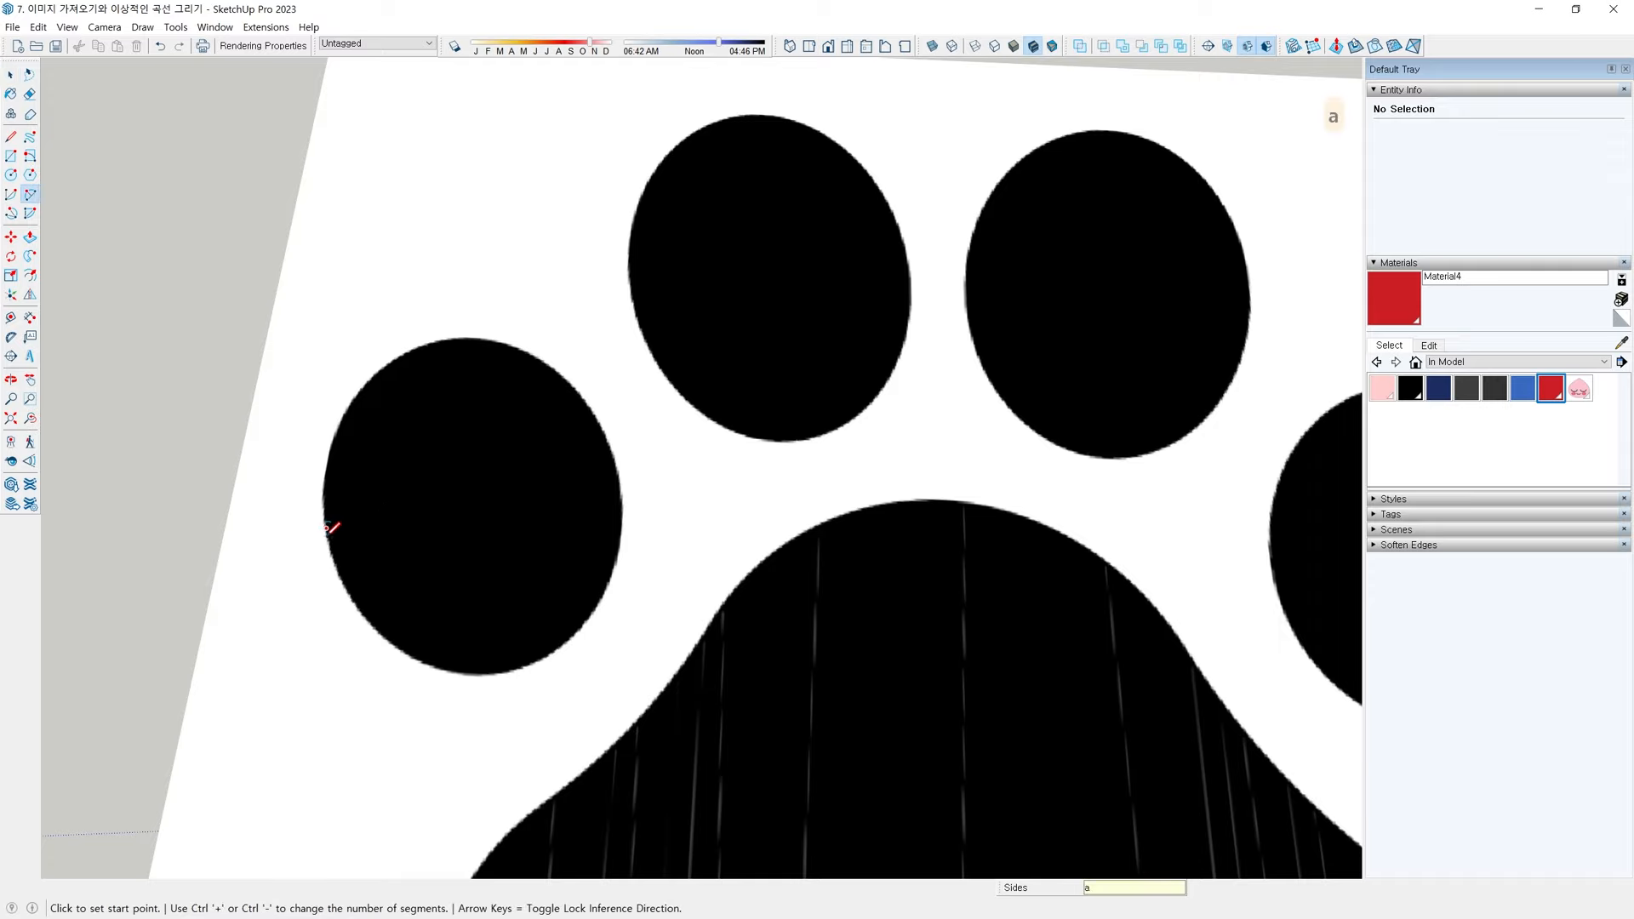
click(328, 539)
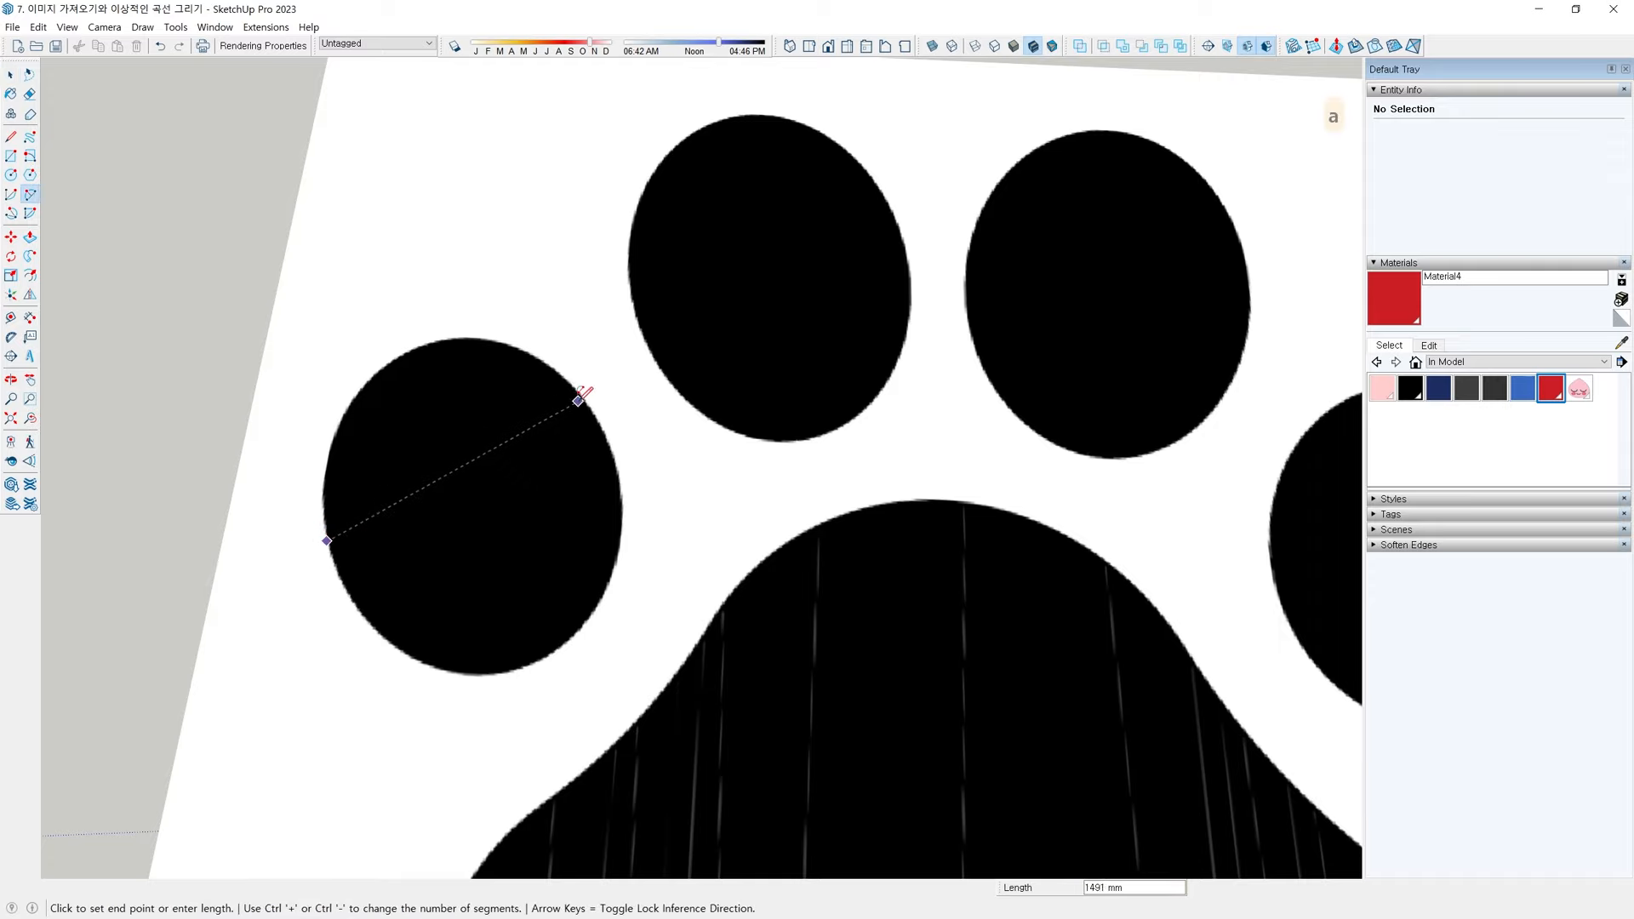
click(586, 404)
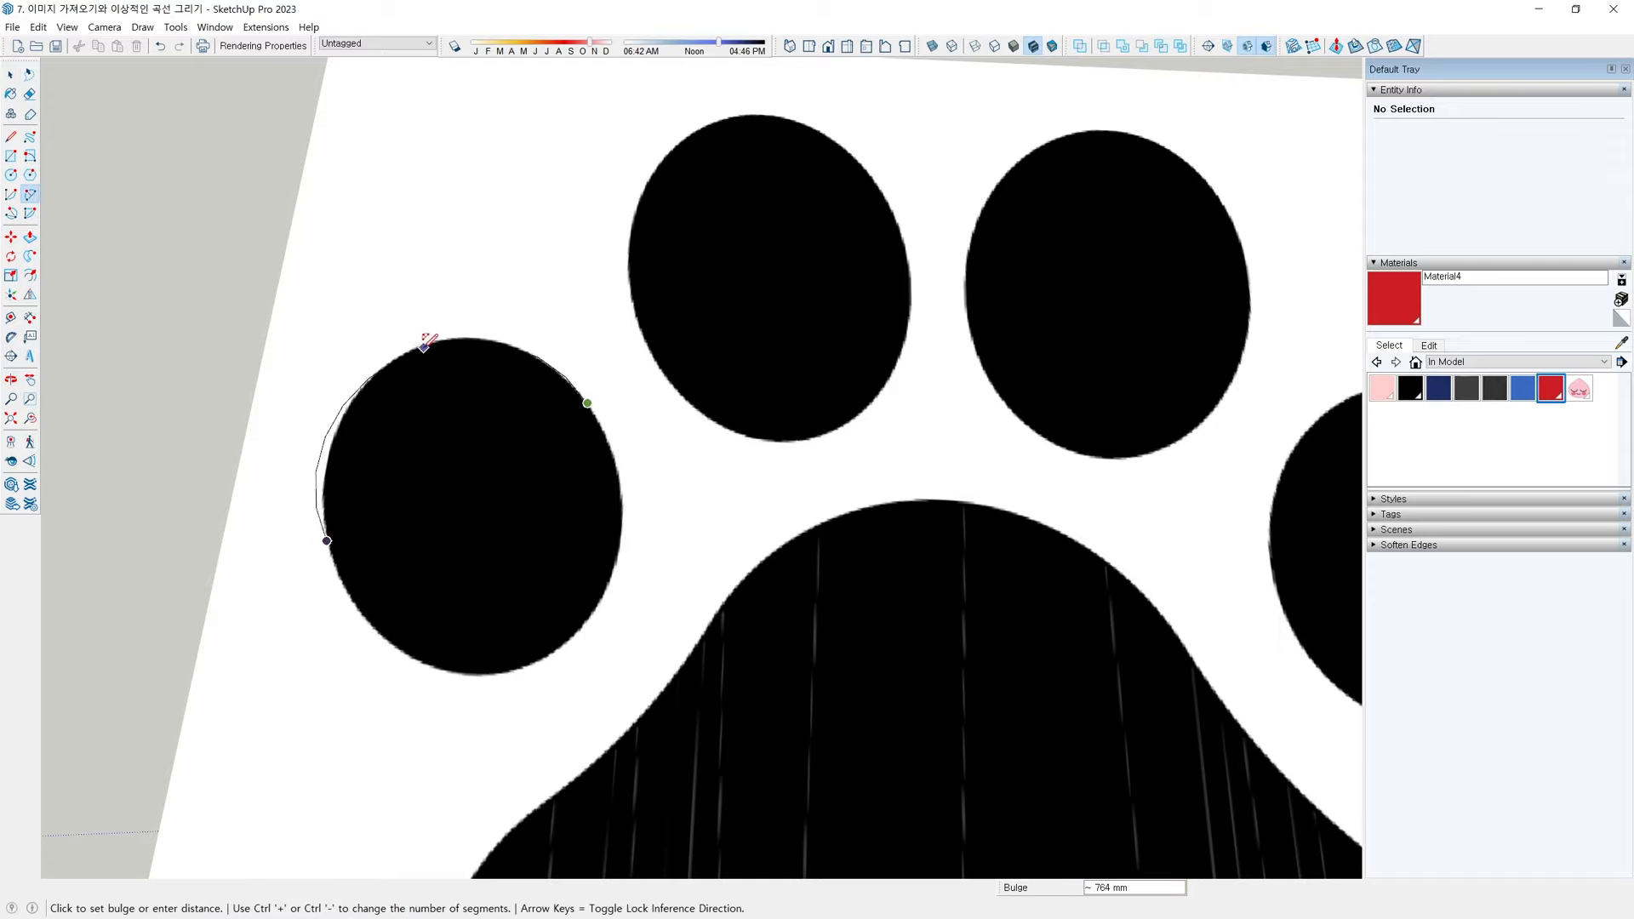
key(x)
scroll(417, 333, up, 1)
scroll(416, 333, up, 1)
key(Escape)
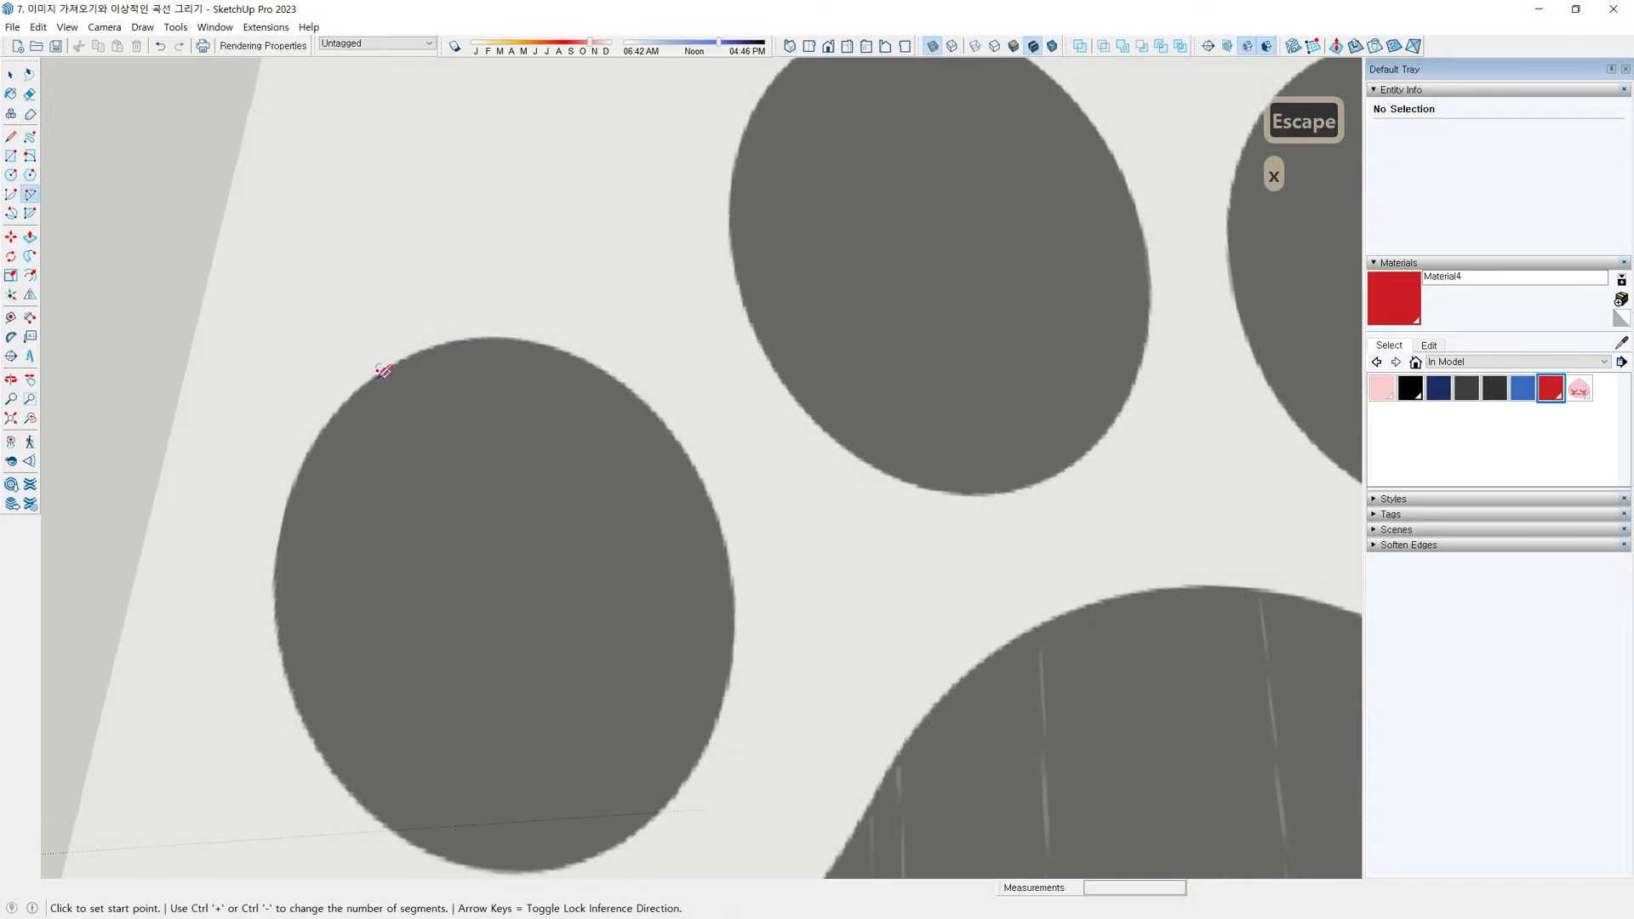
Trace the full outline of the paw's leftmost toe with a 2 Point Arc followed by three tangent arcs that close the shape
click(325, 422)
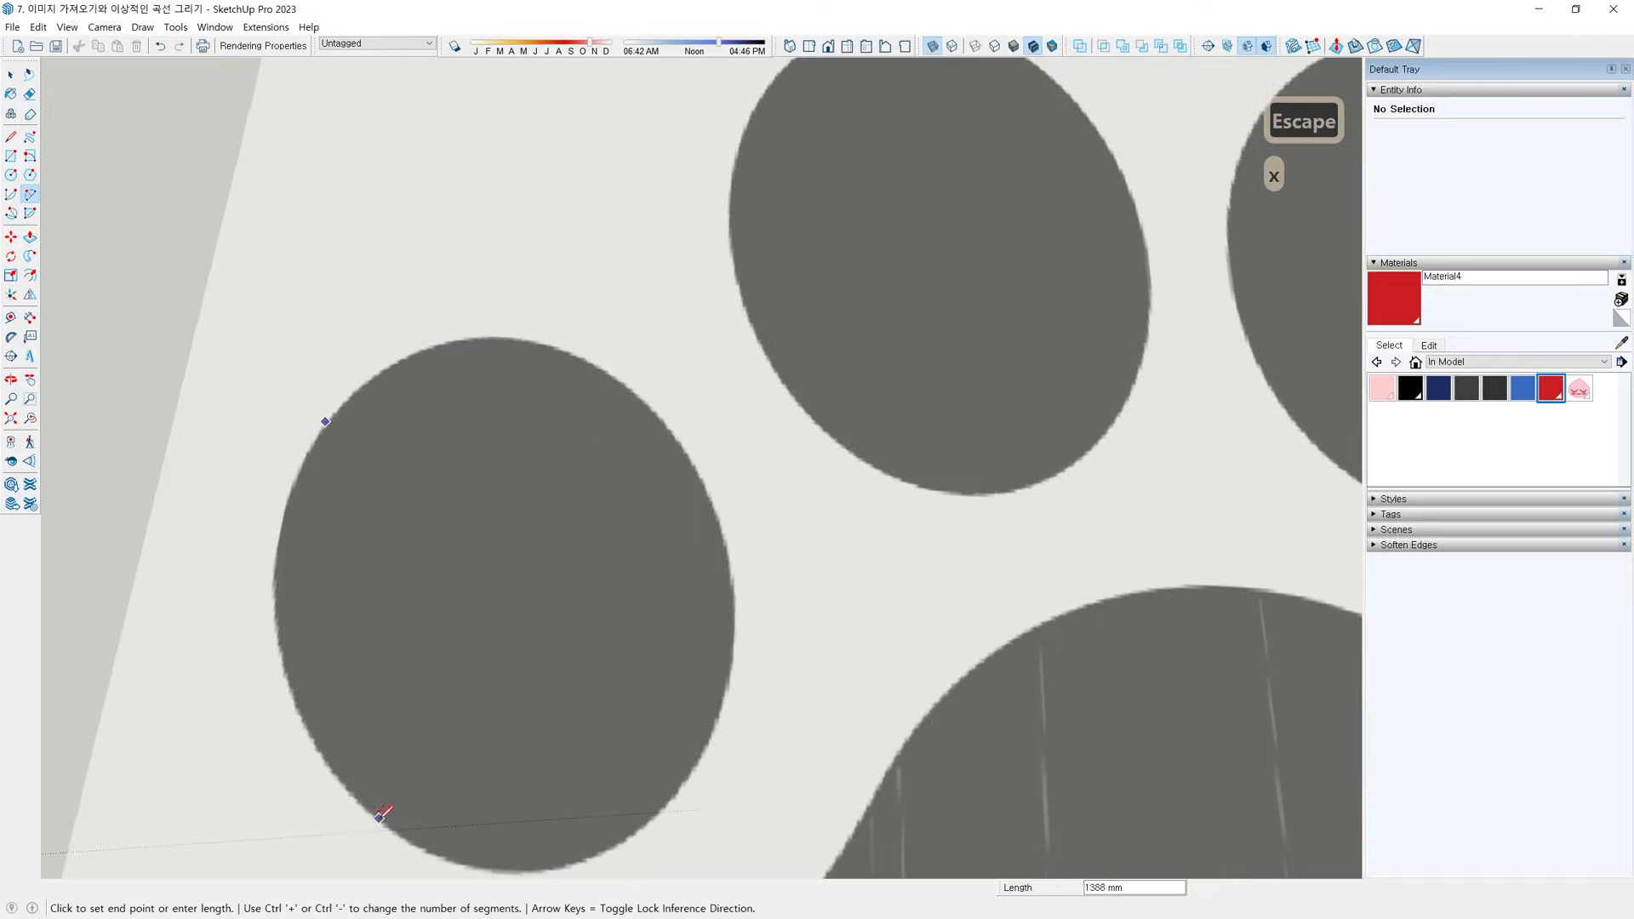
click(380, 822)
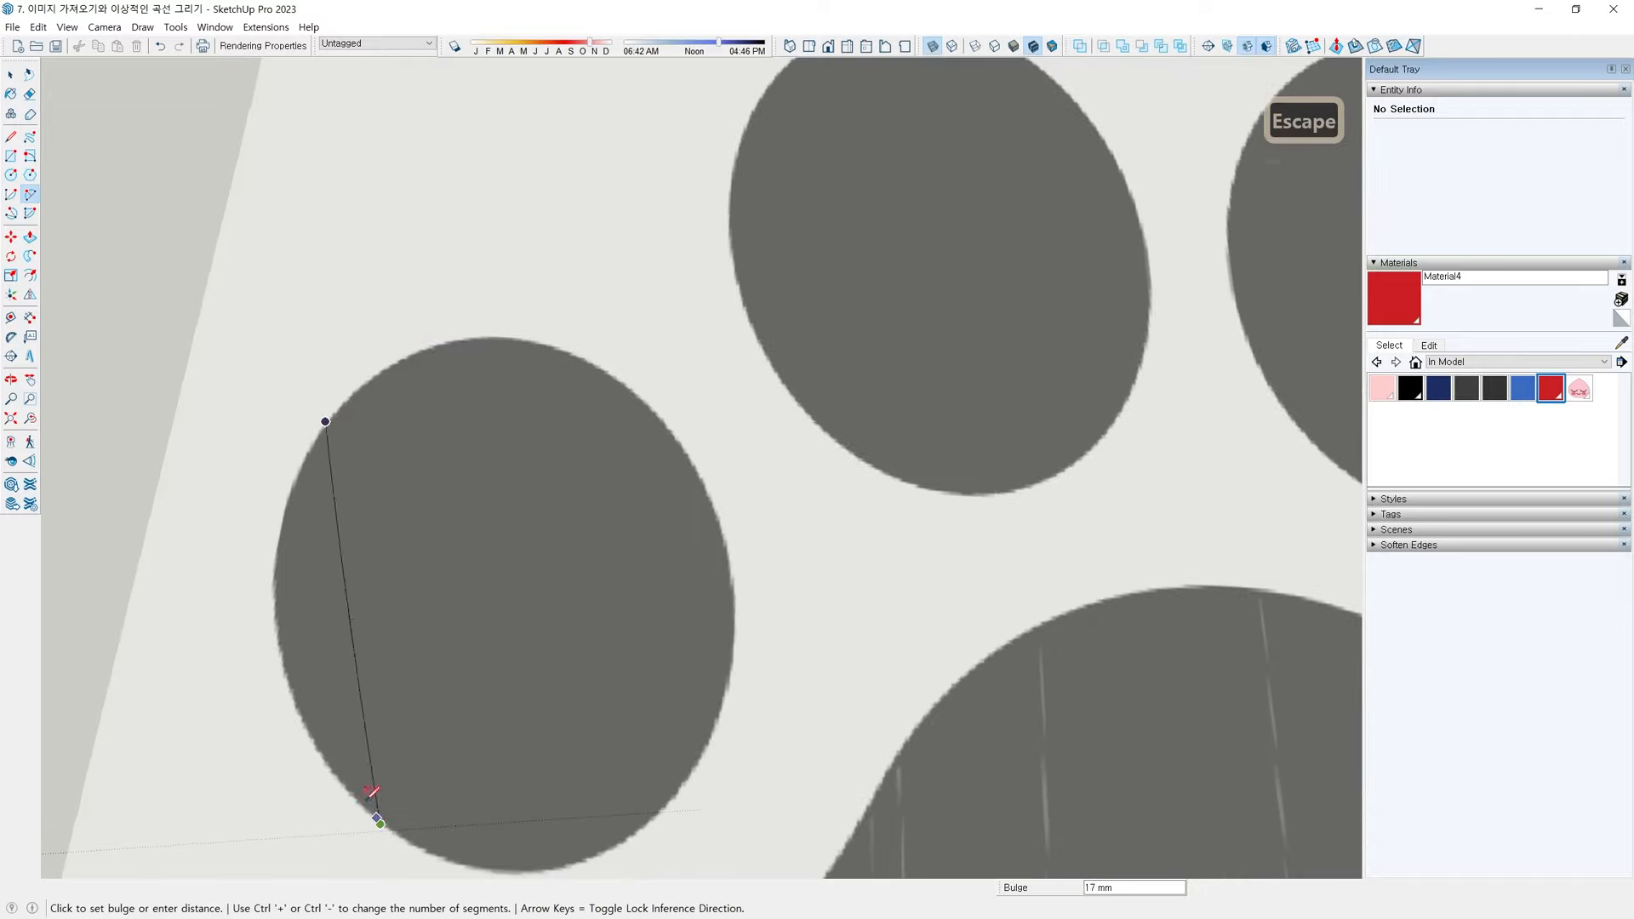
click(277, 621)
shift+middle_drag(419, 737, 391, 664)
click(365, 658)
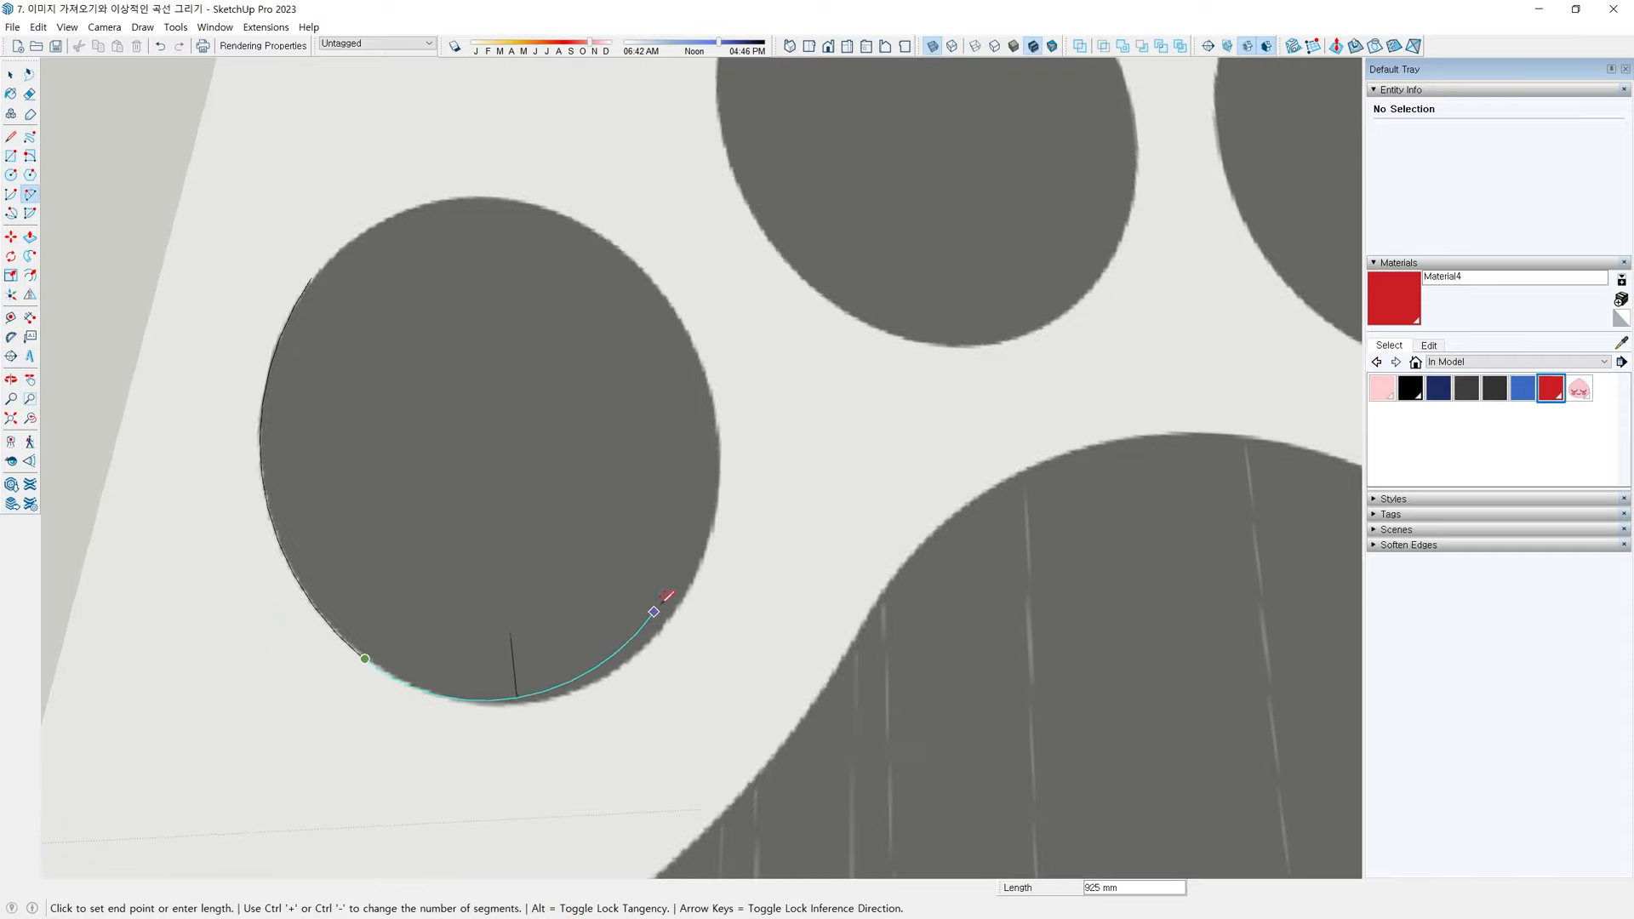
double_click(696, 580)
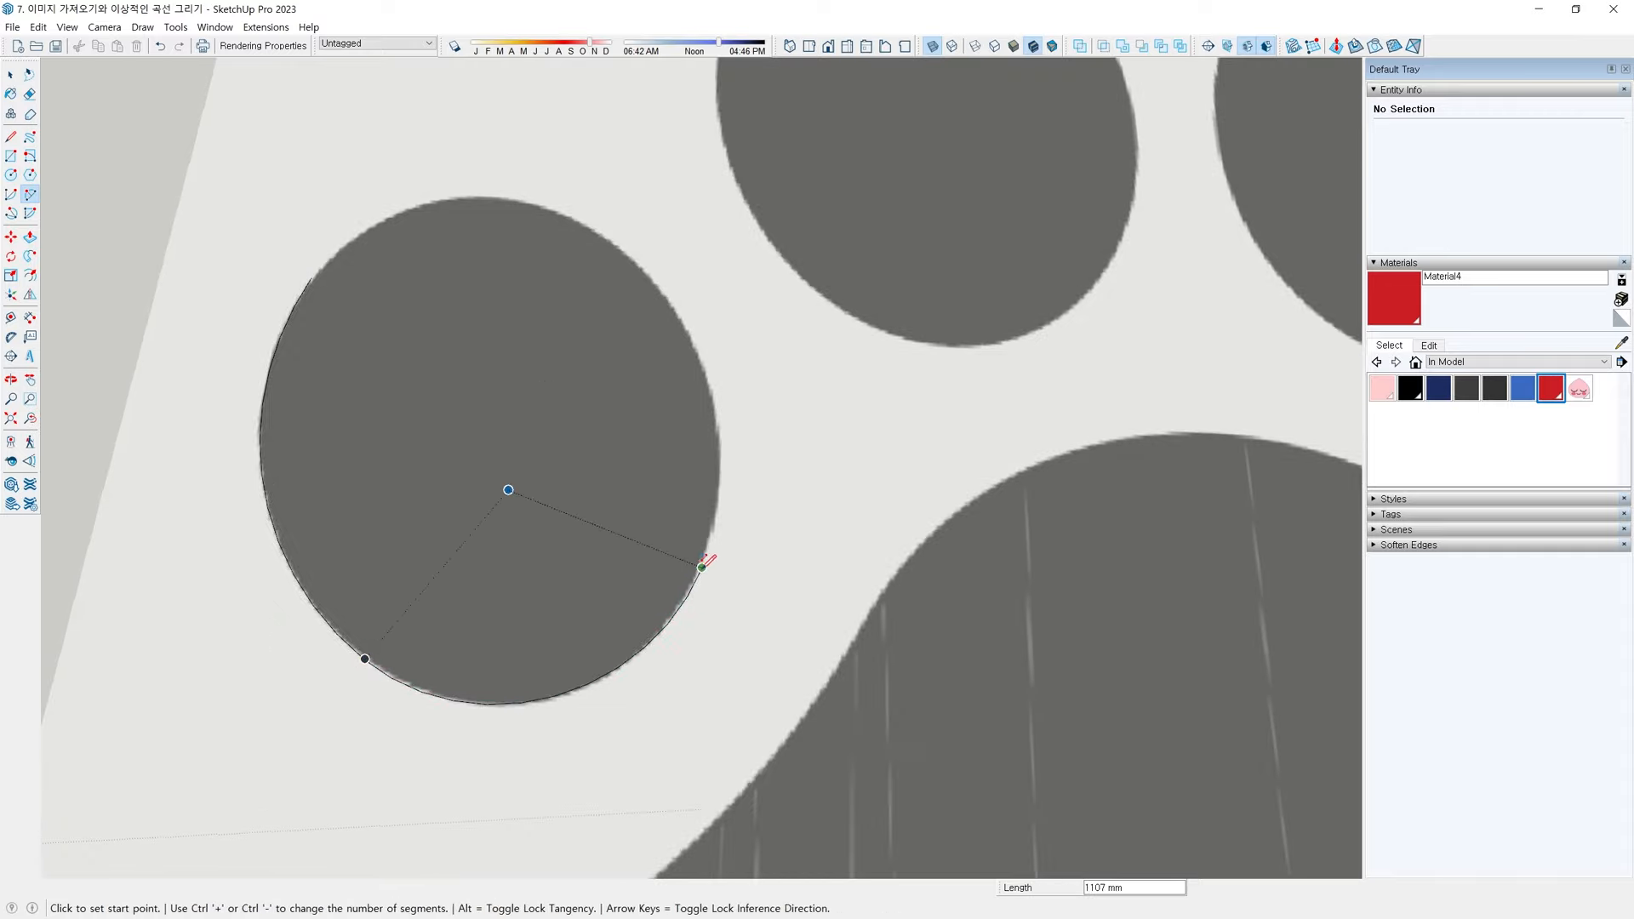
click(702, 566)
double_click(557, 210)
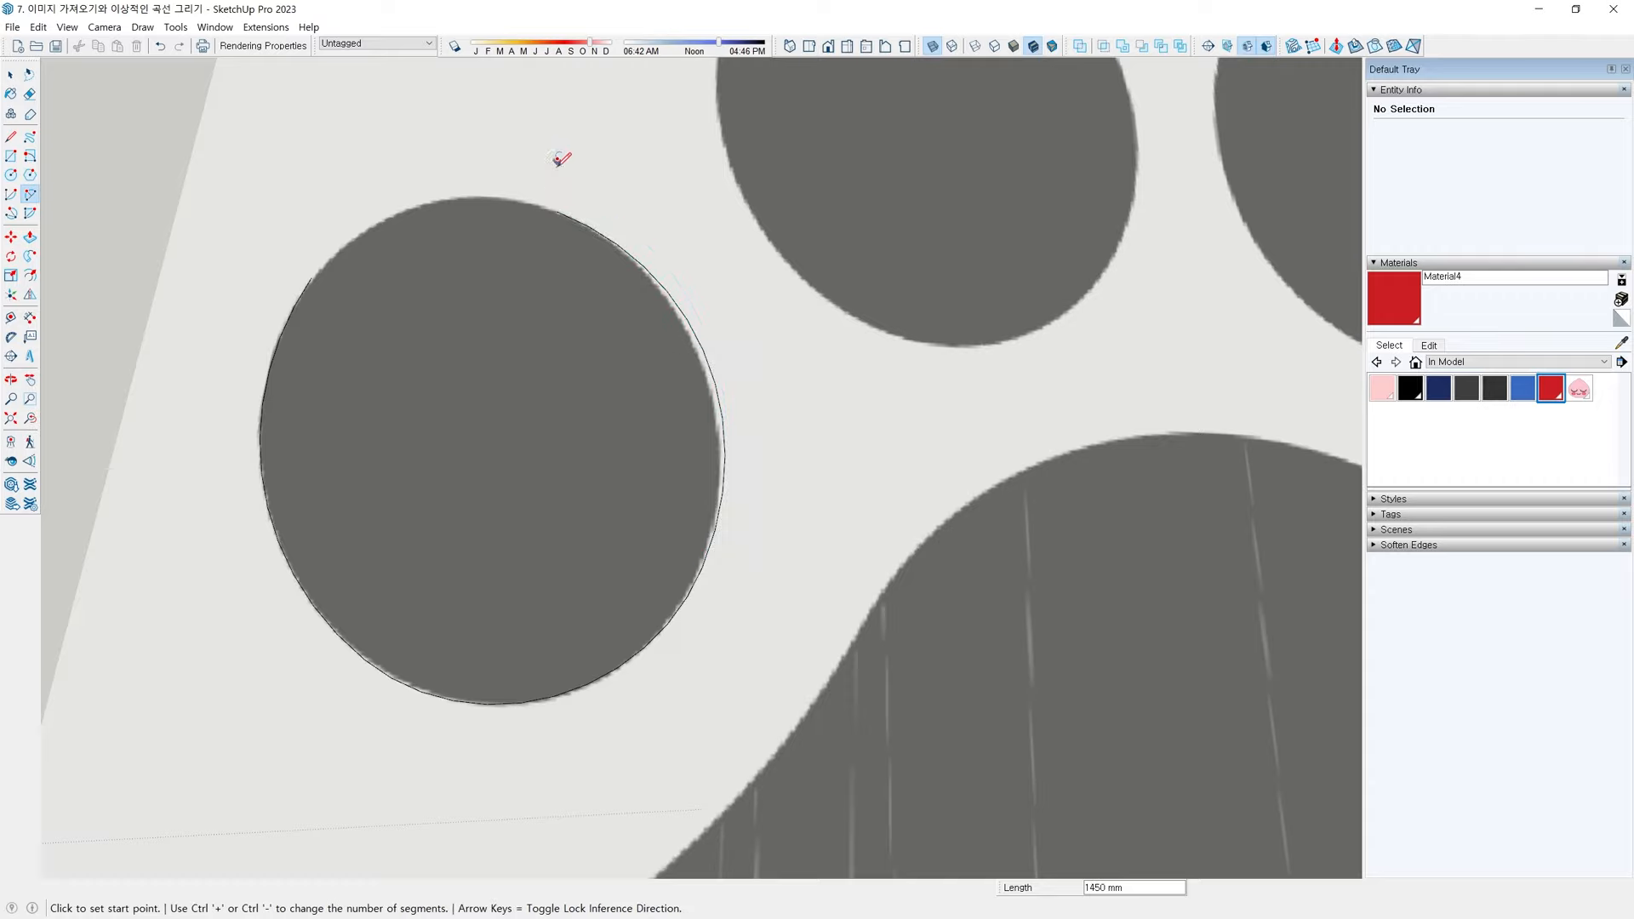
click(557, 210)
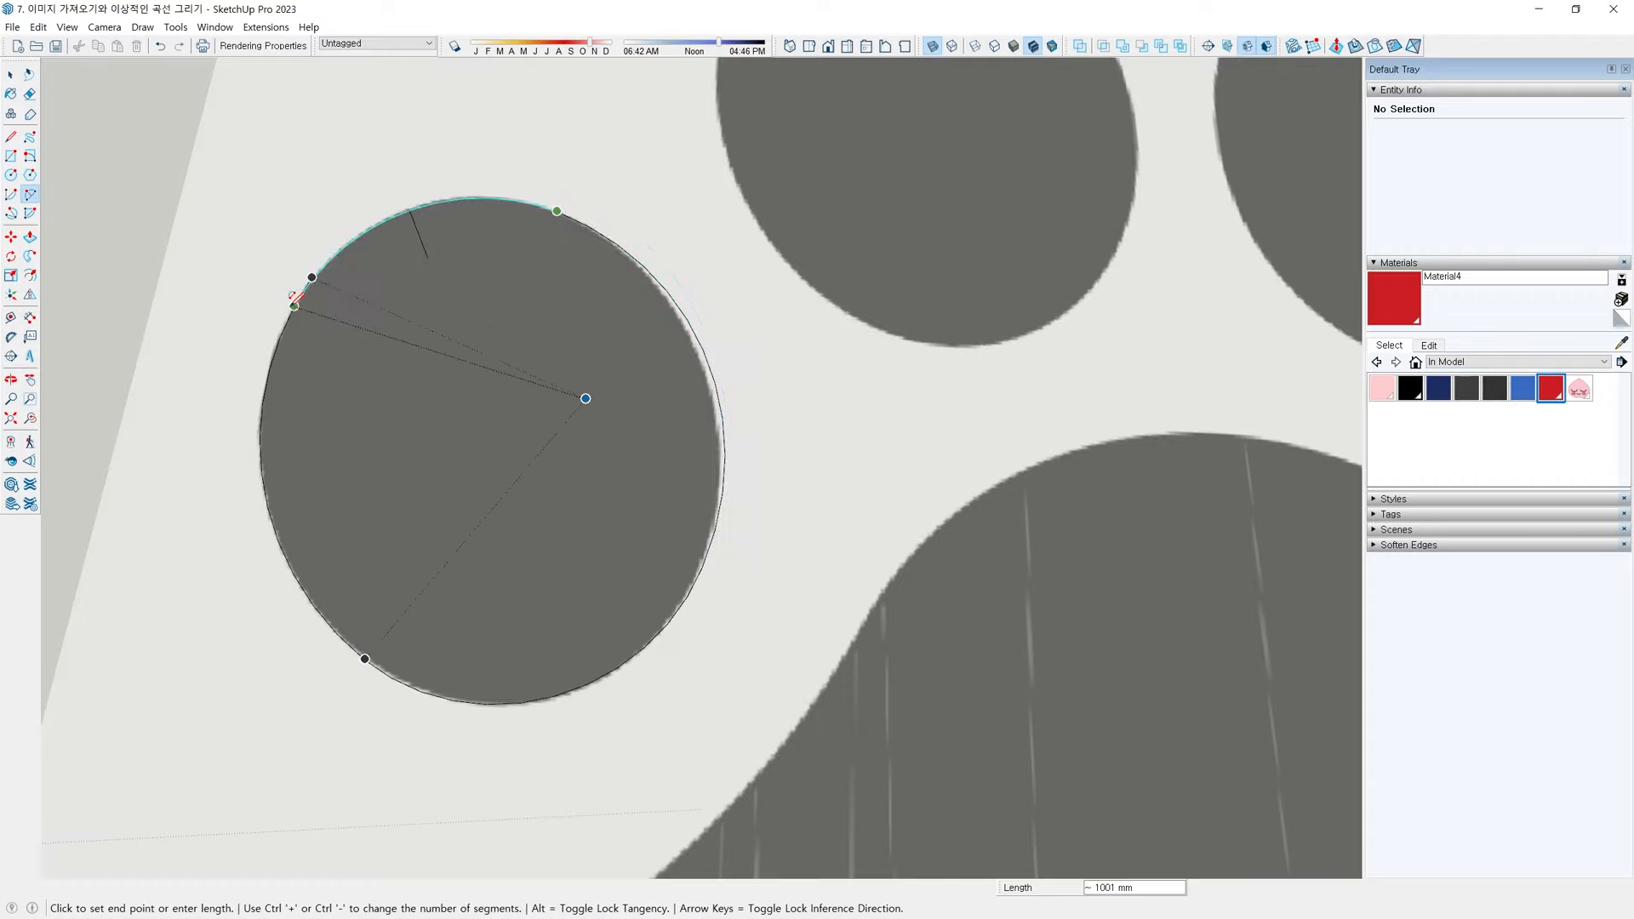
double_click(293, 302)
Extrude the leftmost toe face upward by 20 mm
scroll(378, 314, down, 2)
key(space)
mouse_move(443, 409)
middle_down()
mouse_move(398, 382)
mouse_move(548, 292)
mouse_move(437, 412)
middle_up()
key(p)
click(437, 412)
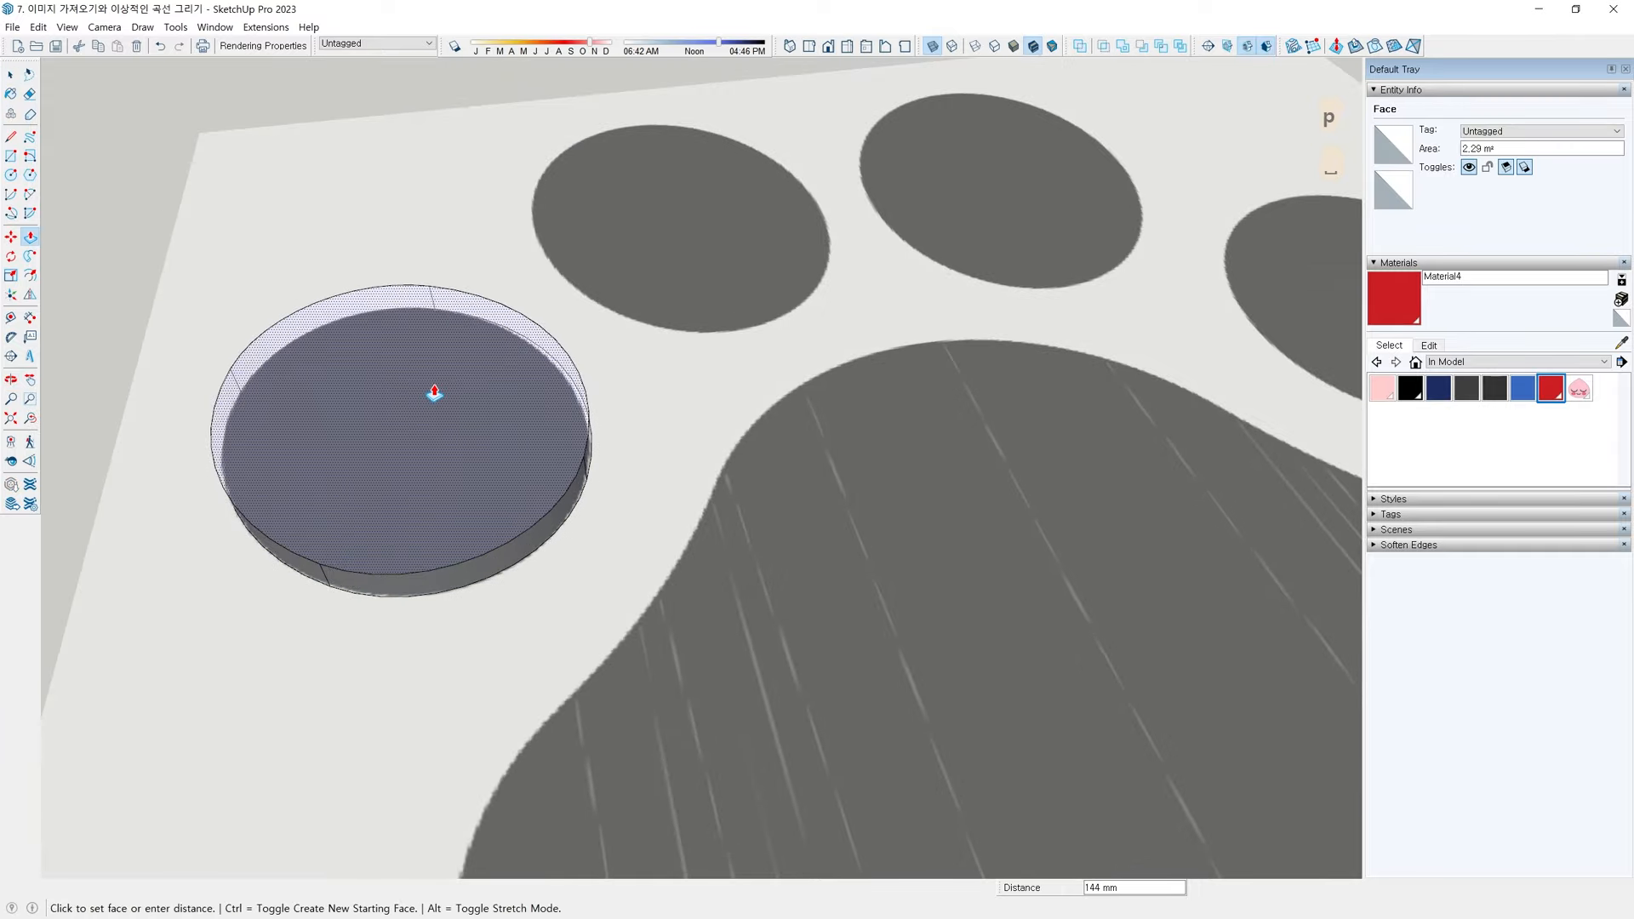
text(20)
key(Return)
key(space)
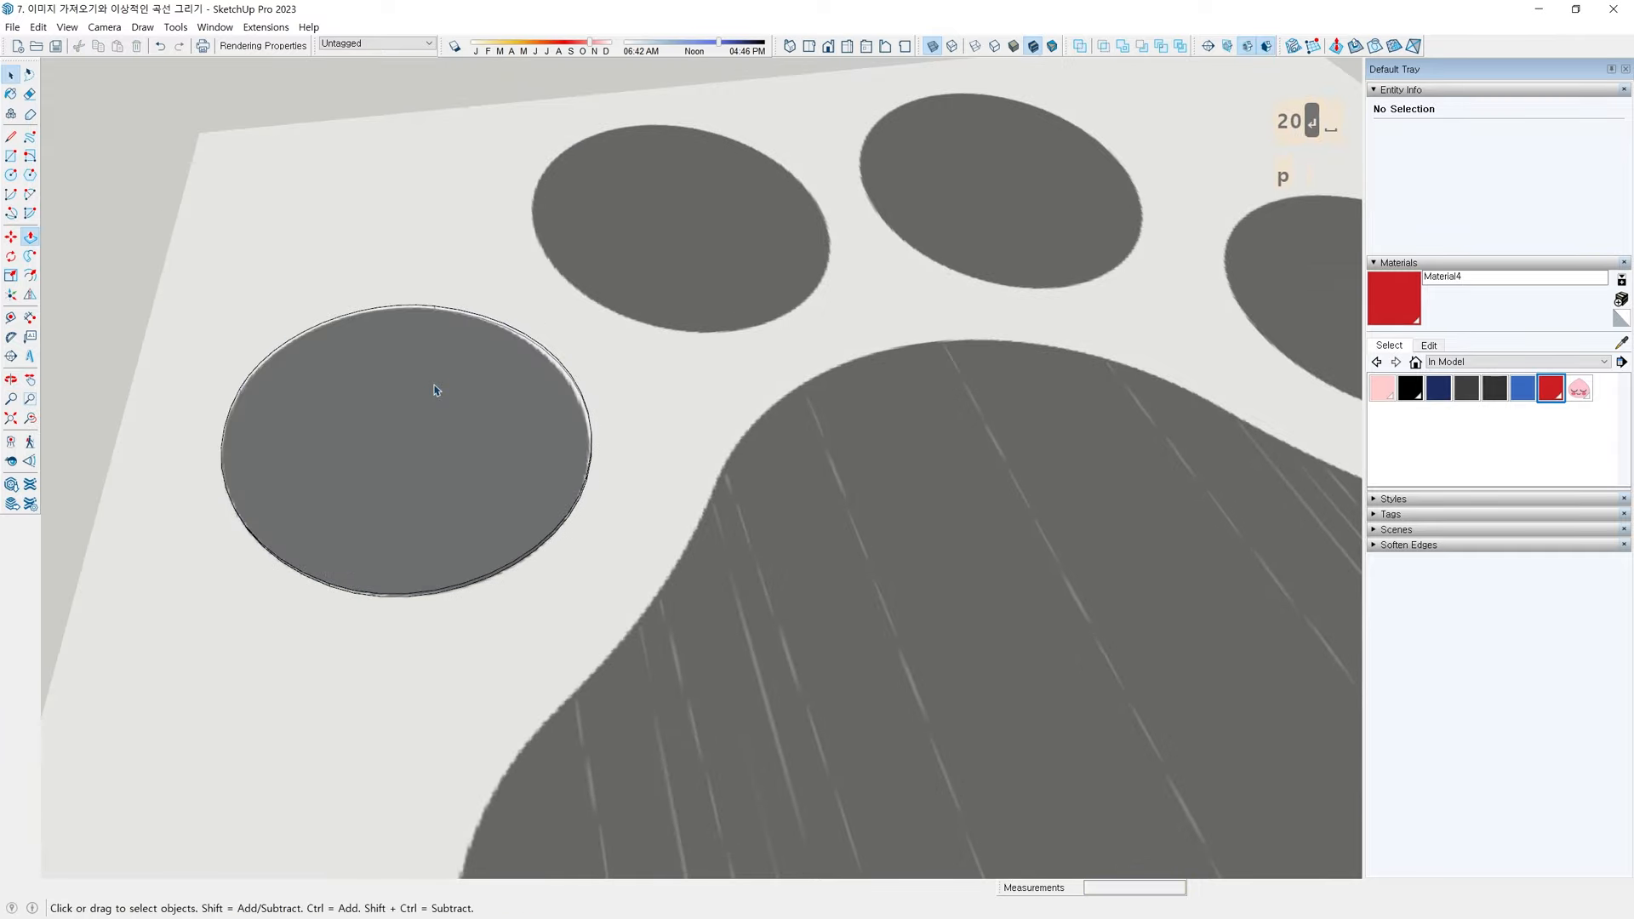
Make the extruded leftmost toe a group and paint all of its geometry inside black with Color M09
triple_click(435, 389)
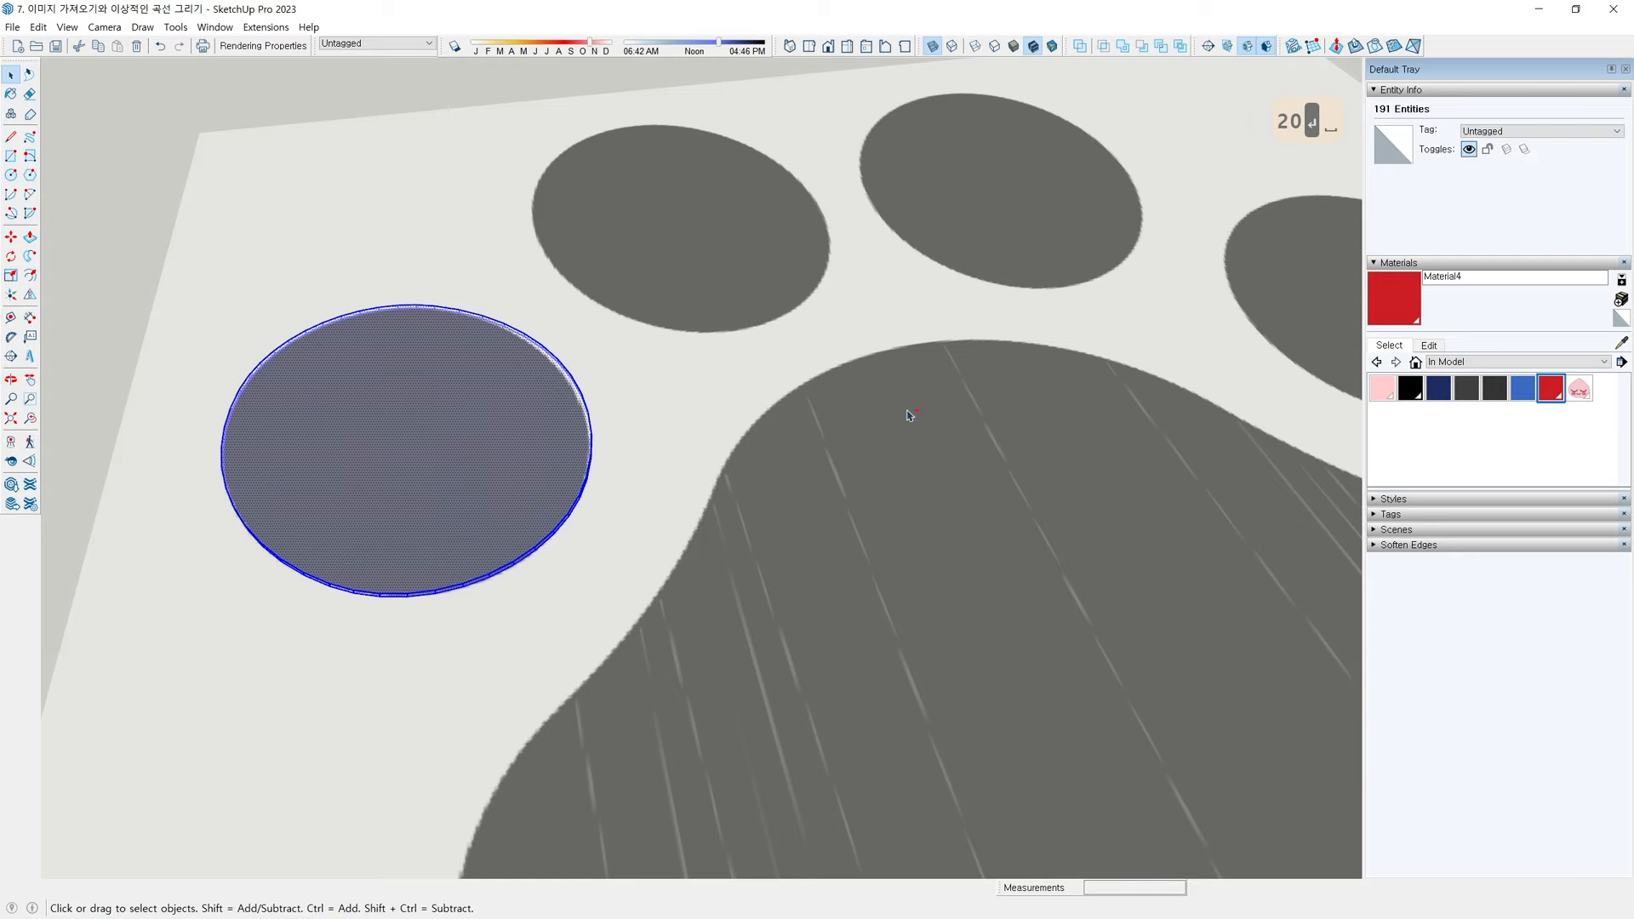
key(ctrl+g)
double_click(370, 460)
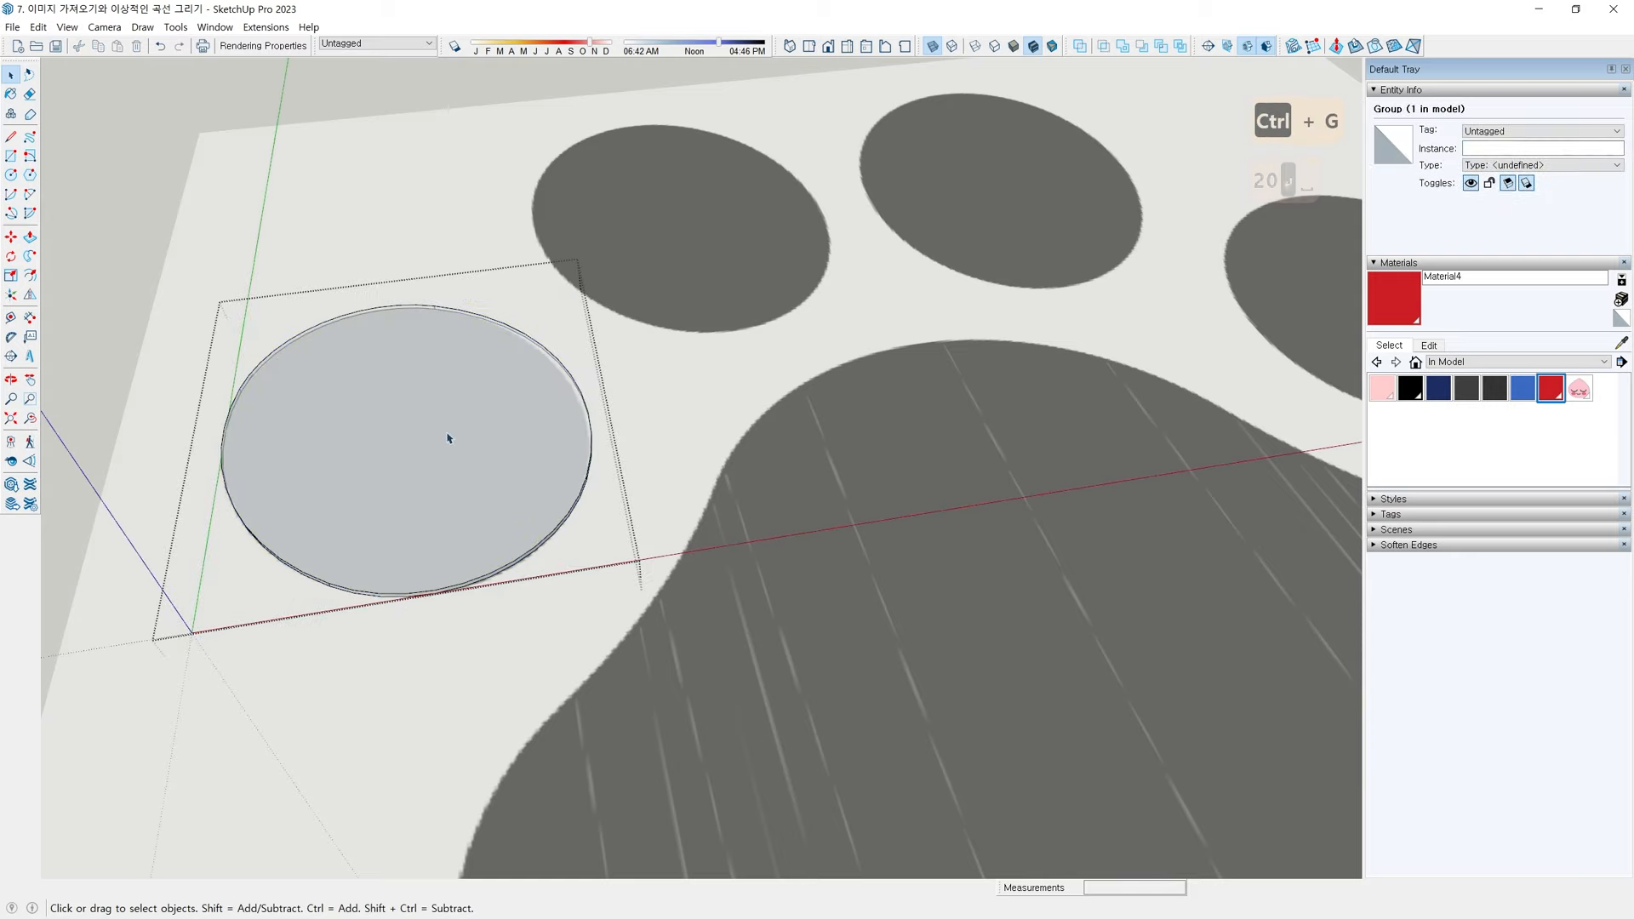
triple_click(448, 437)
click(1412, 391)
click(397, 436)
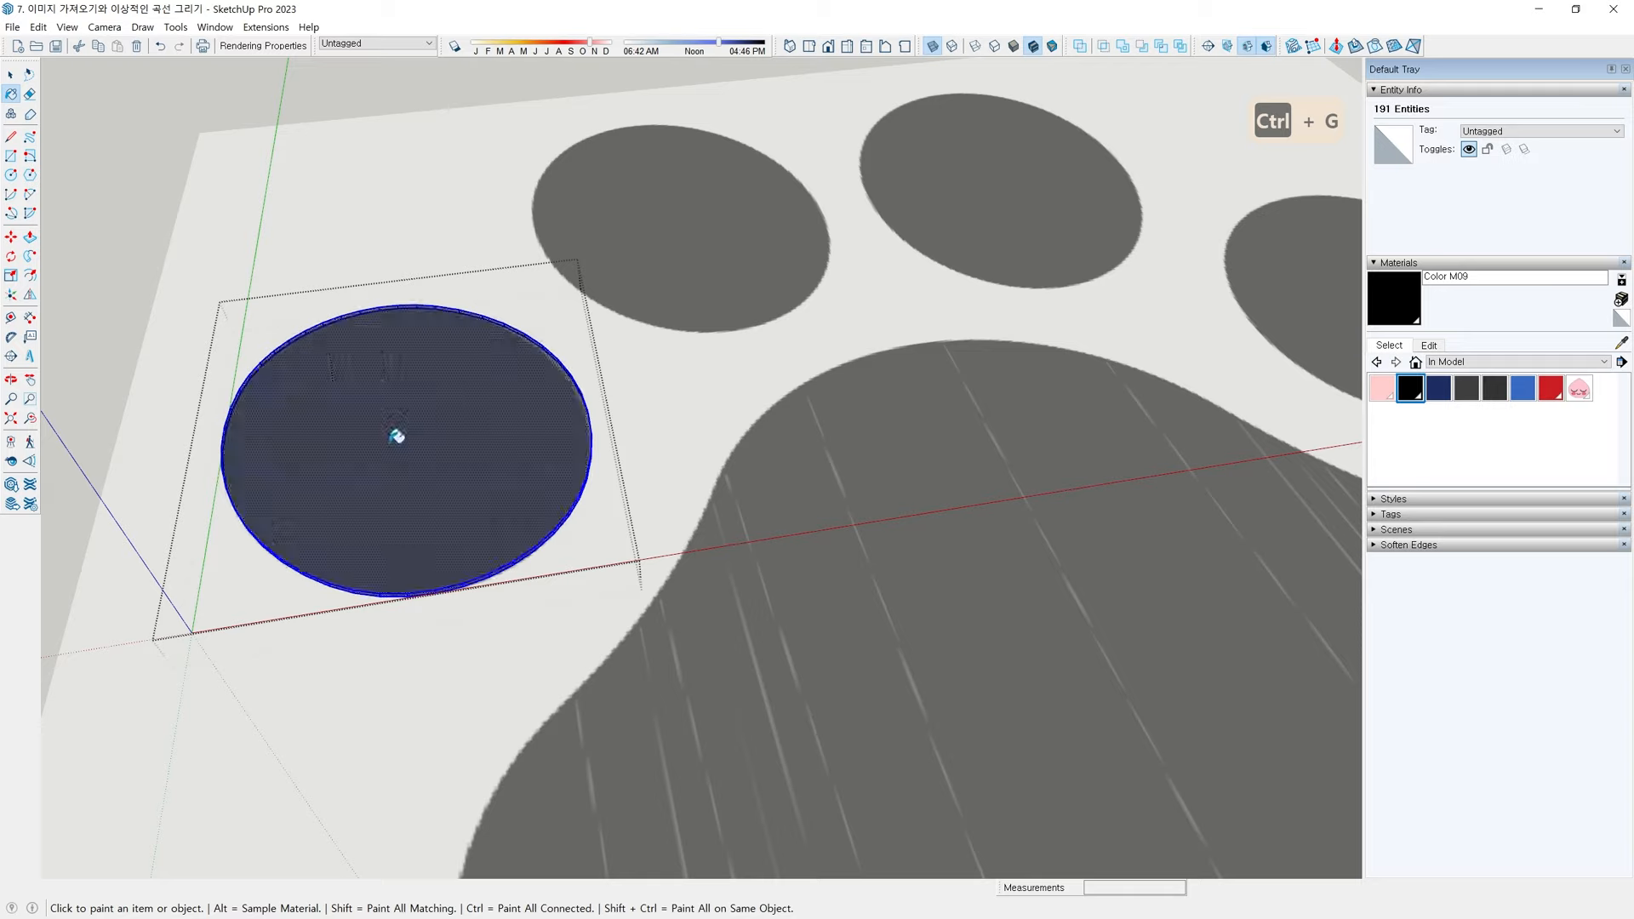
key(space)
click(446, 201)
Draw a 2 Point Arc about 1609 mm long with a bulge of about 268 mm along the second toe's left edge
mouse_move(723, 256)
middle_down()
mouse_move(697, 380)
mouse_move(529, 292)
middle_up()
scroll(538, 230, up, 2)
key(a)
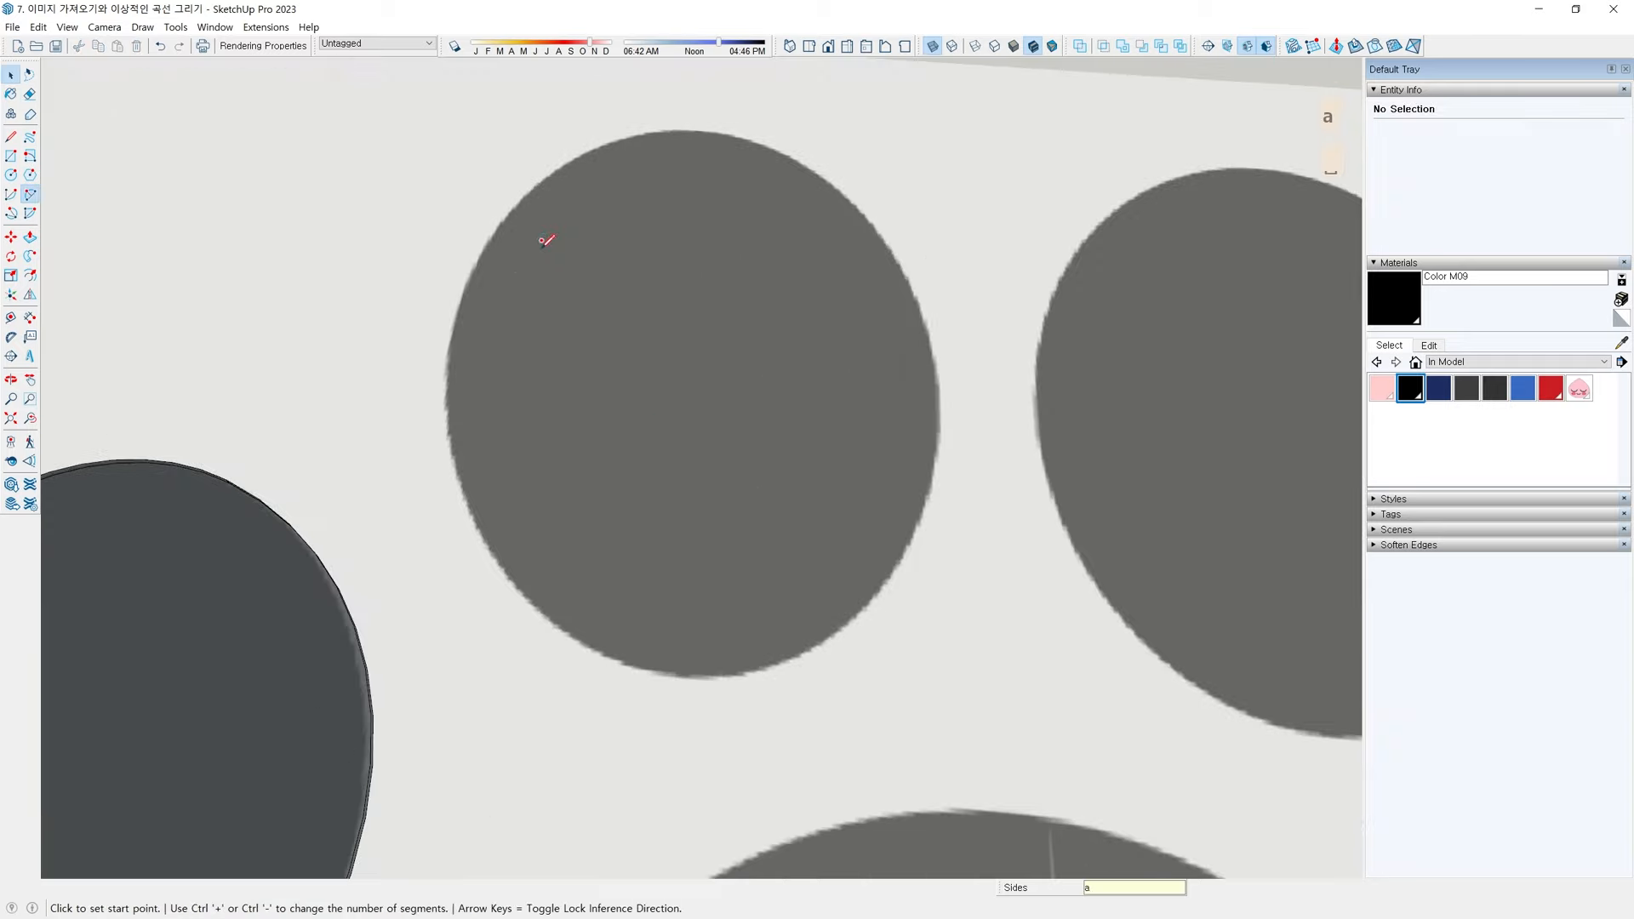
click(528, 192)
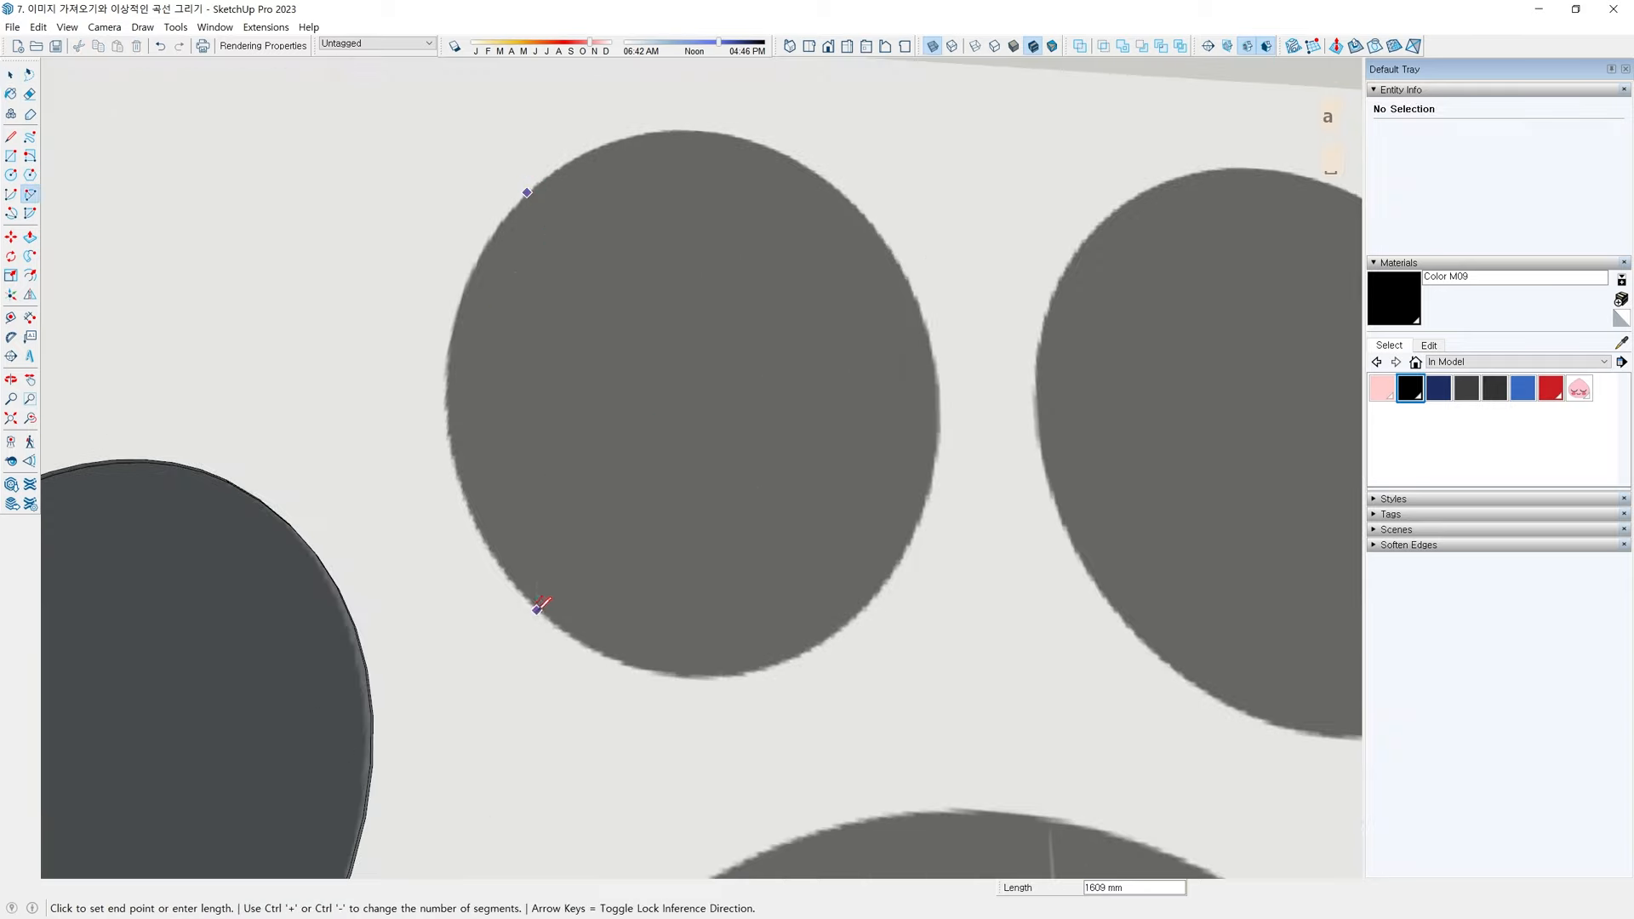
click(537, 609)
click(449, 369)
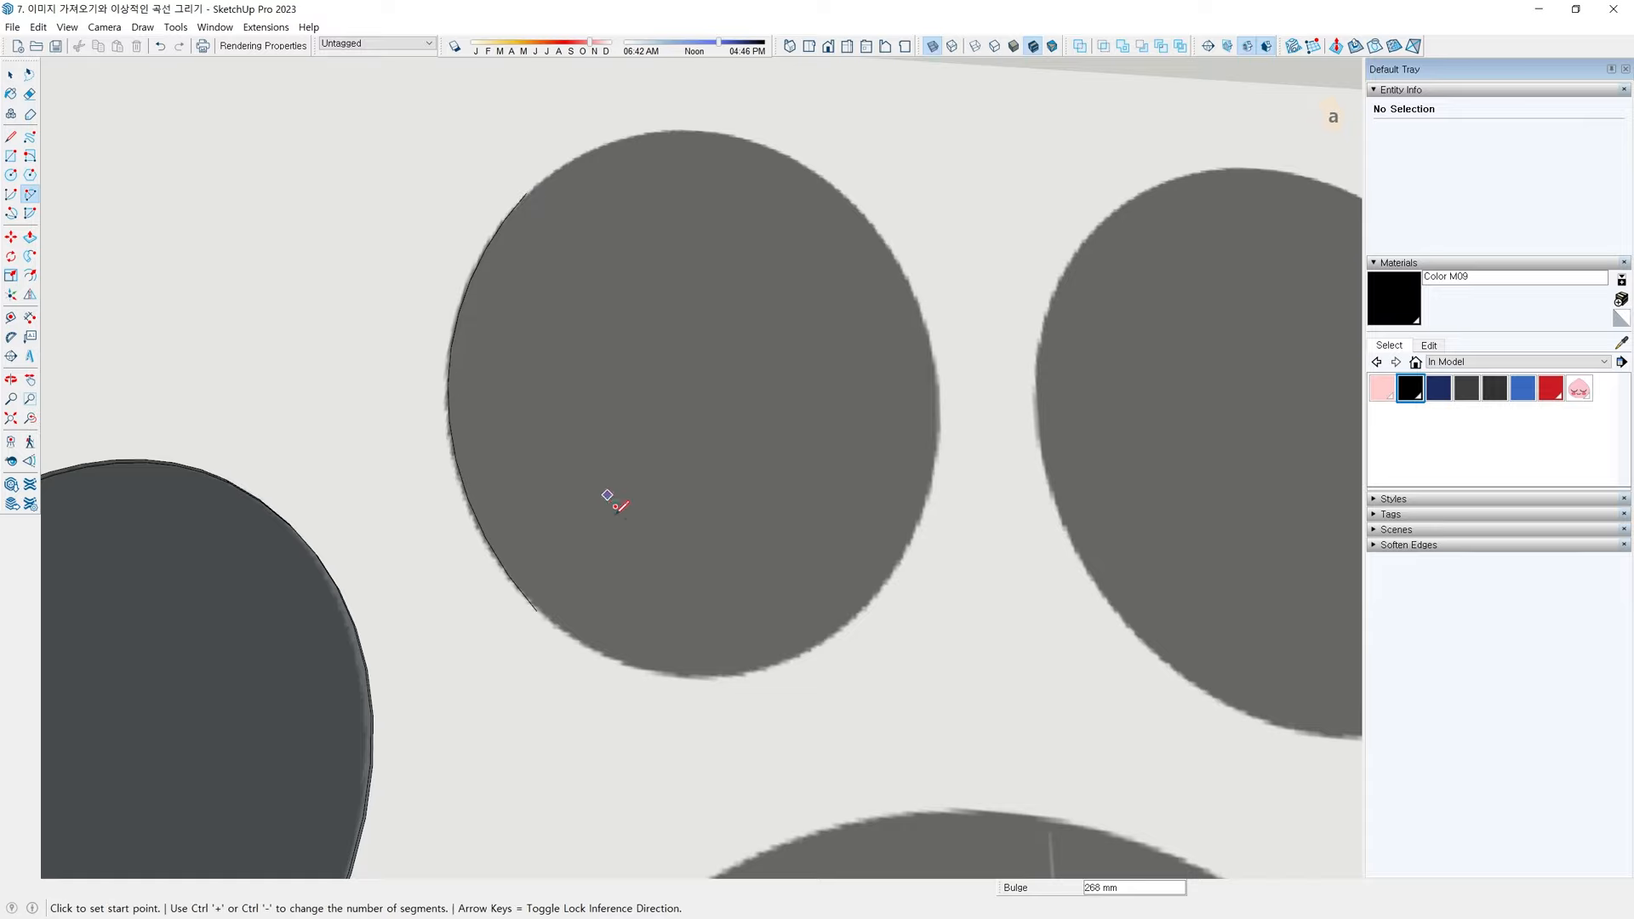
Close the second toe's outline with three tangent arcs along its lower, right and upper edges
click(537, 610)
click(896, 568)
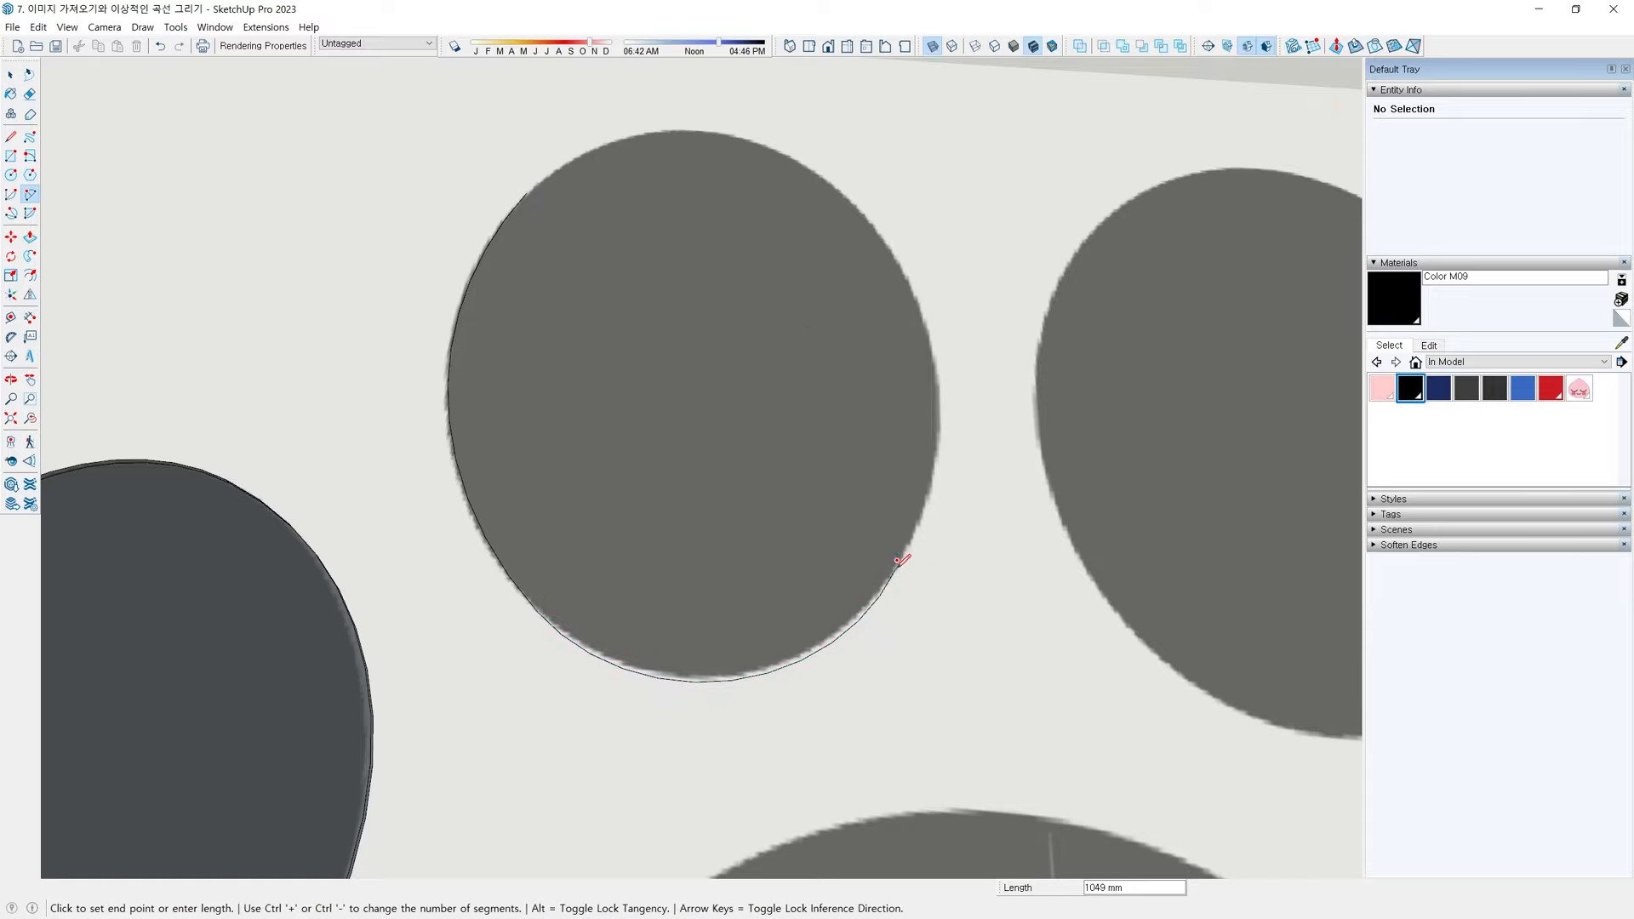
click(895, 567)
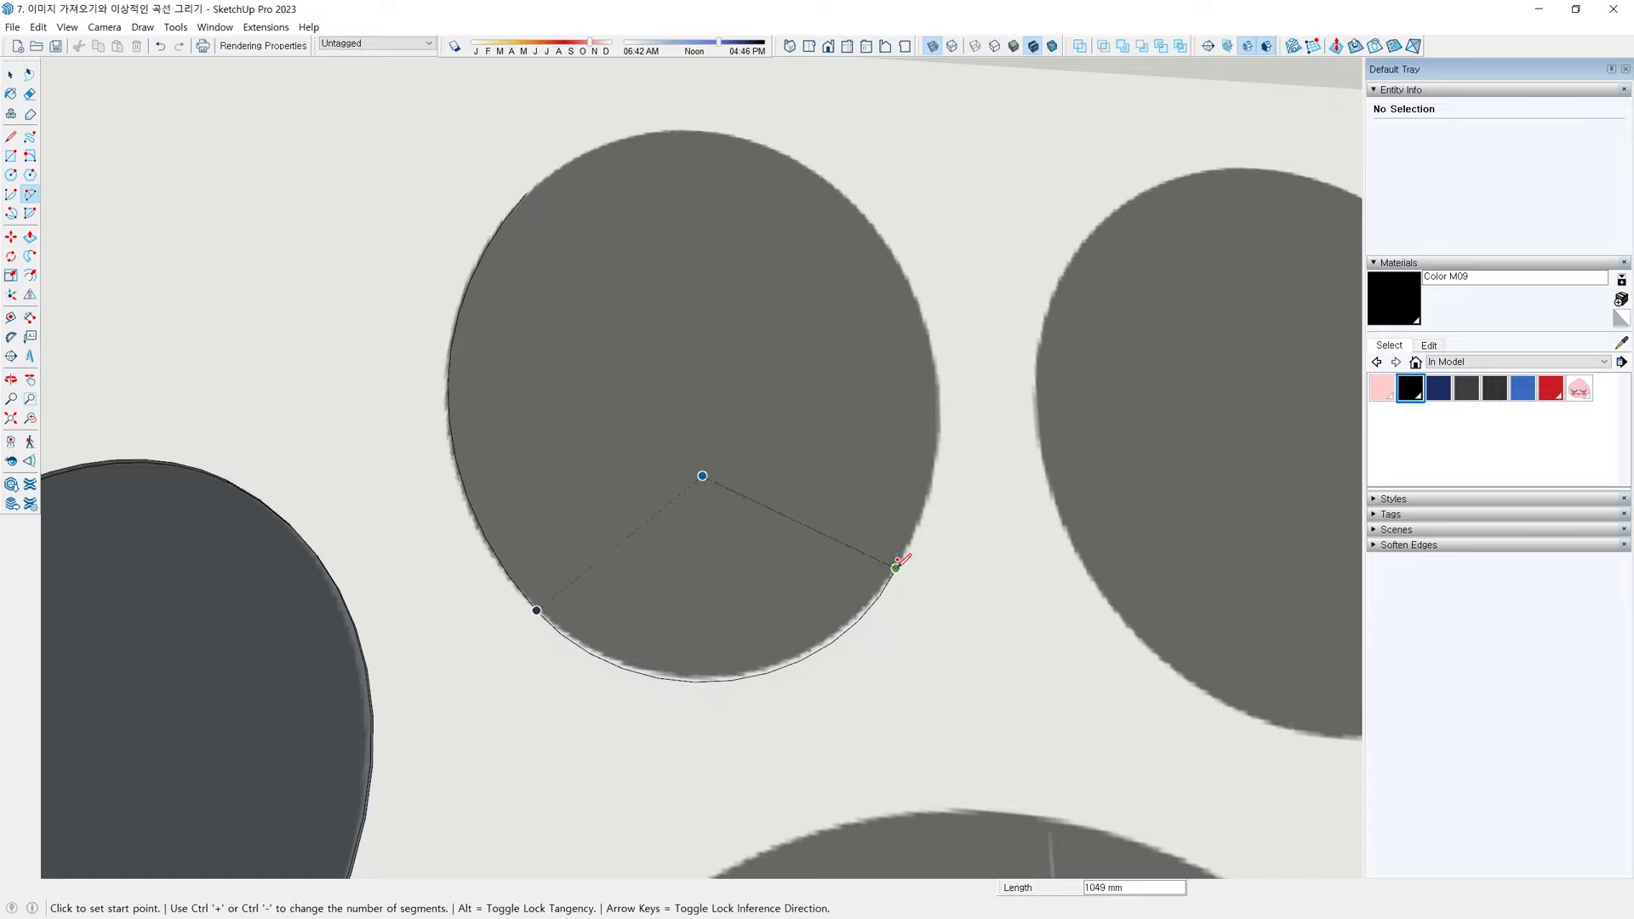
click(855, 203)
click(855, 203)
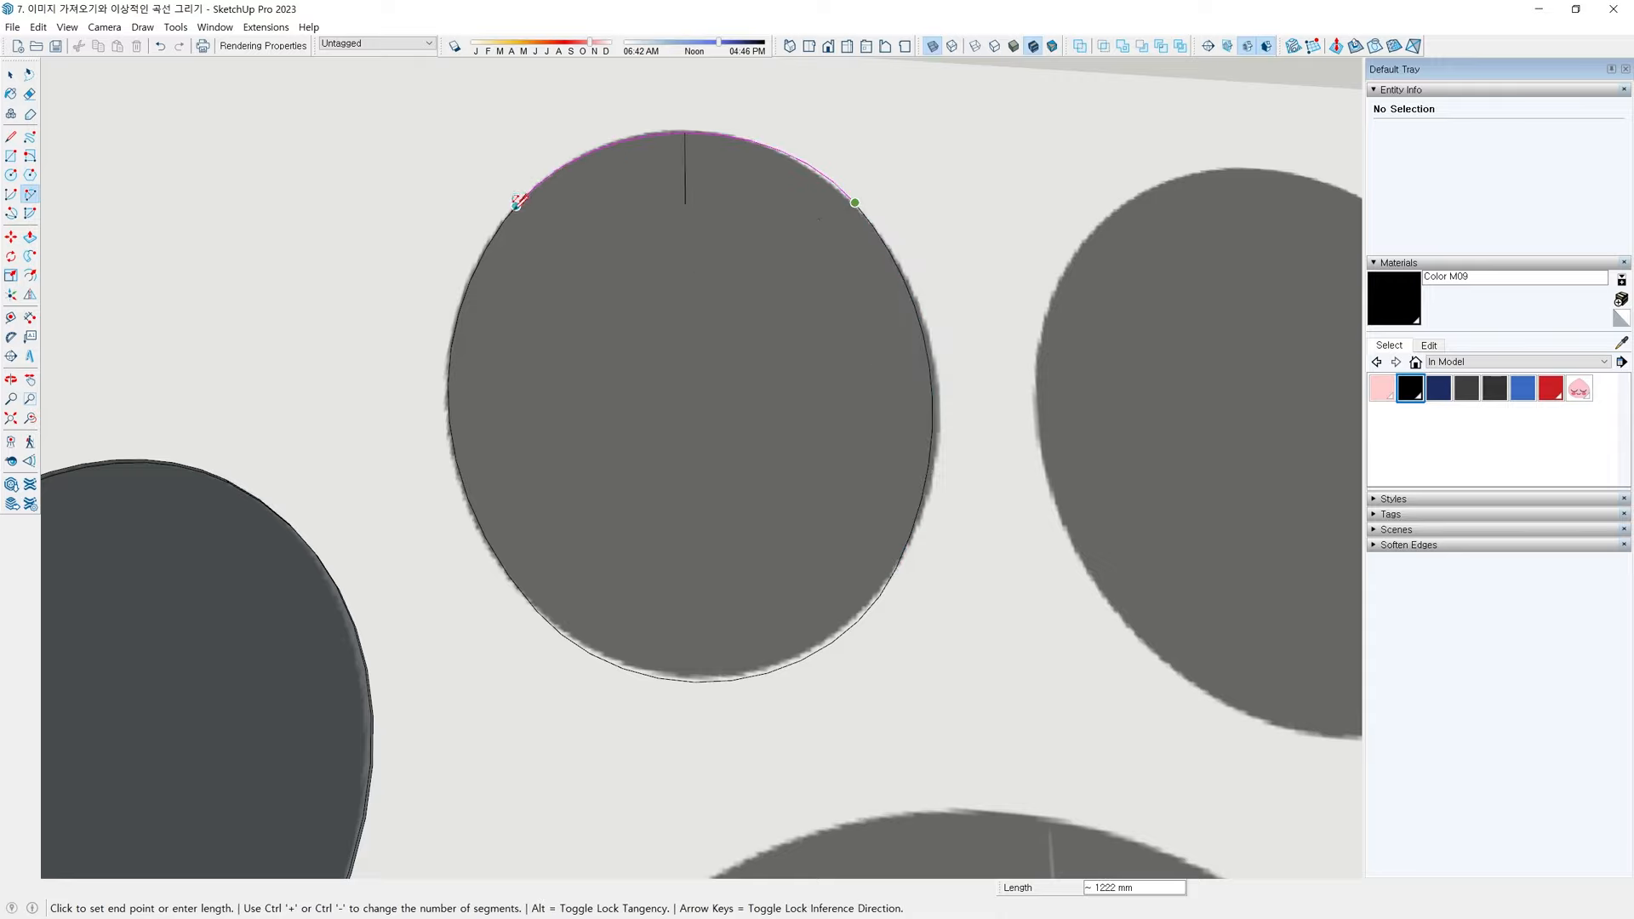
click(516, 205)
click(517, 205)
scroll(521, 207, up, 5)
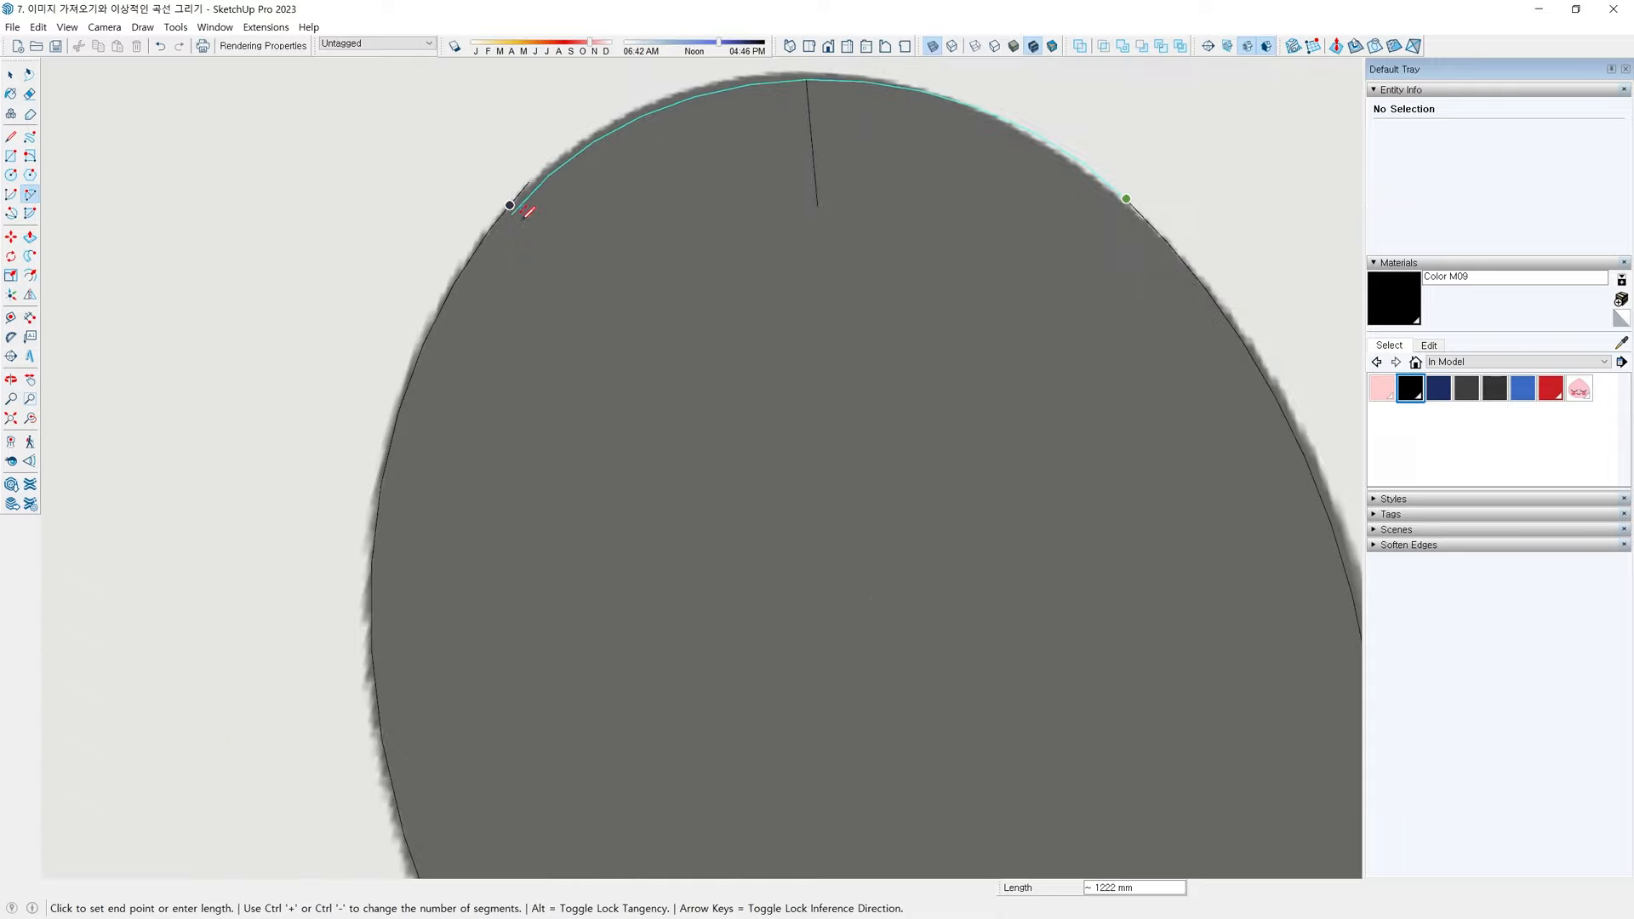
double_click(592, 177)
scroll(659, 262, down, 6)
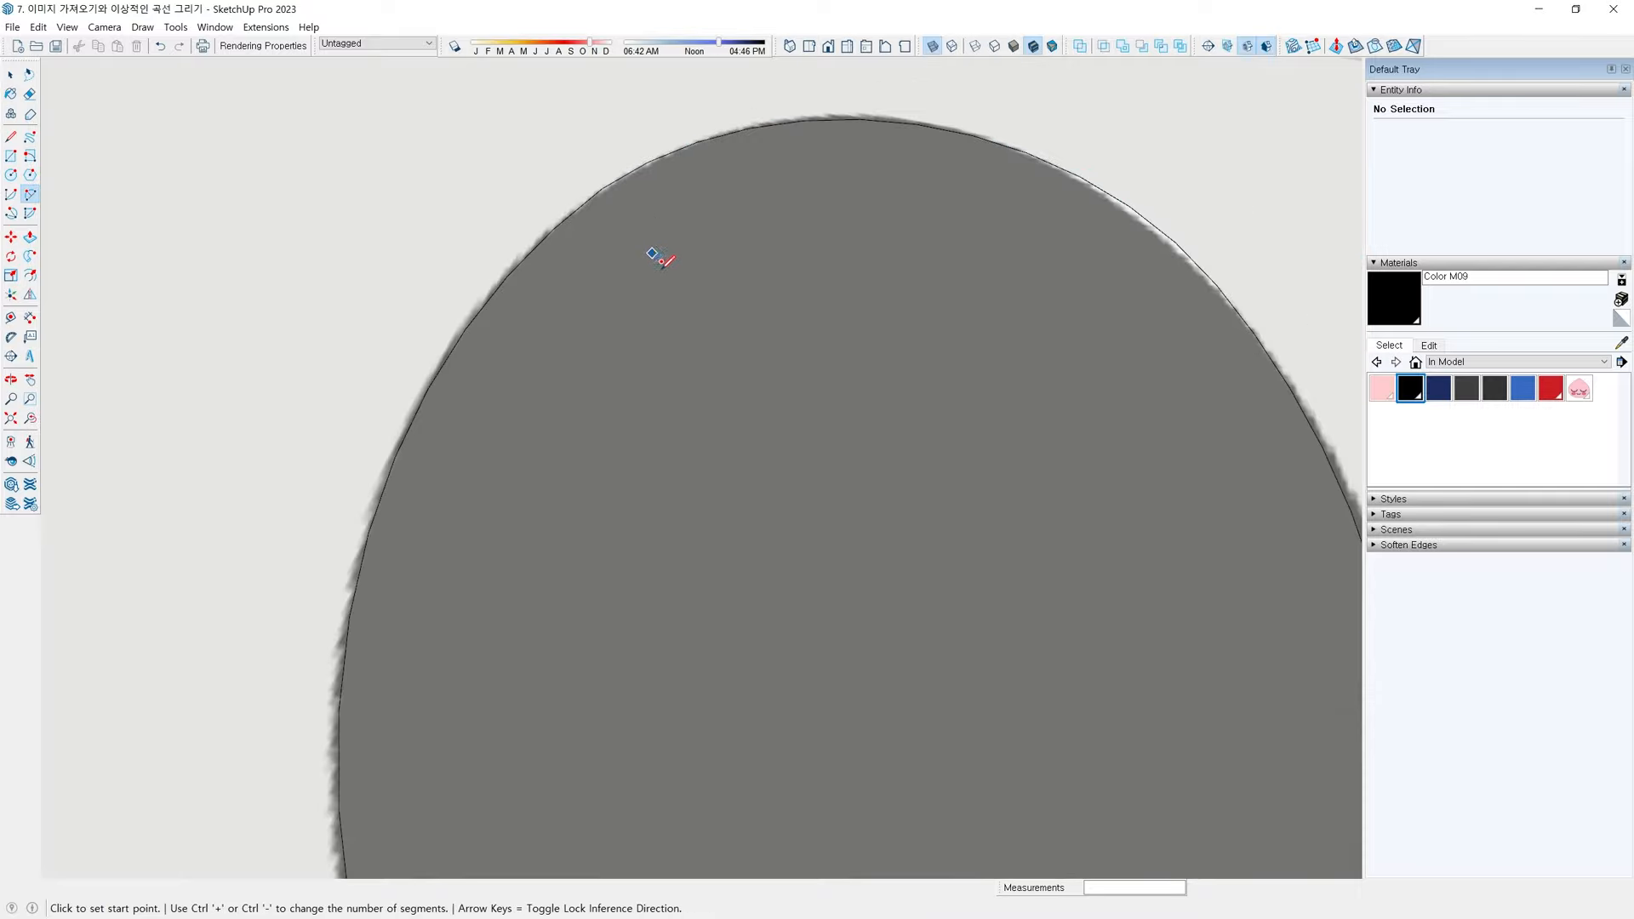
Extrude the second toe face upward by 20 mm, matching the height of the first toe
middle_drag(715, 390, 675, 328)
key(space)
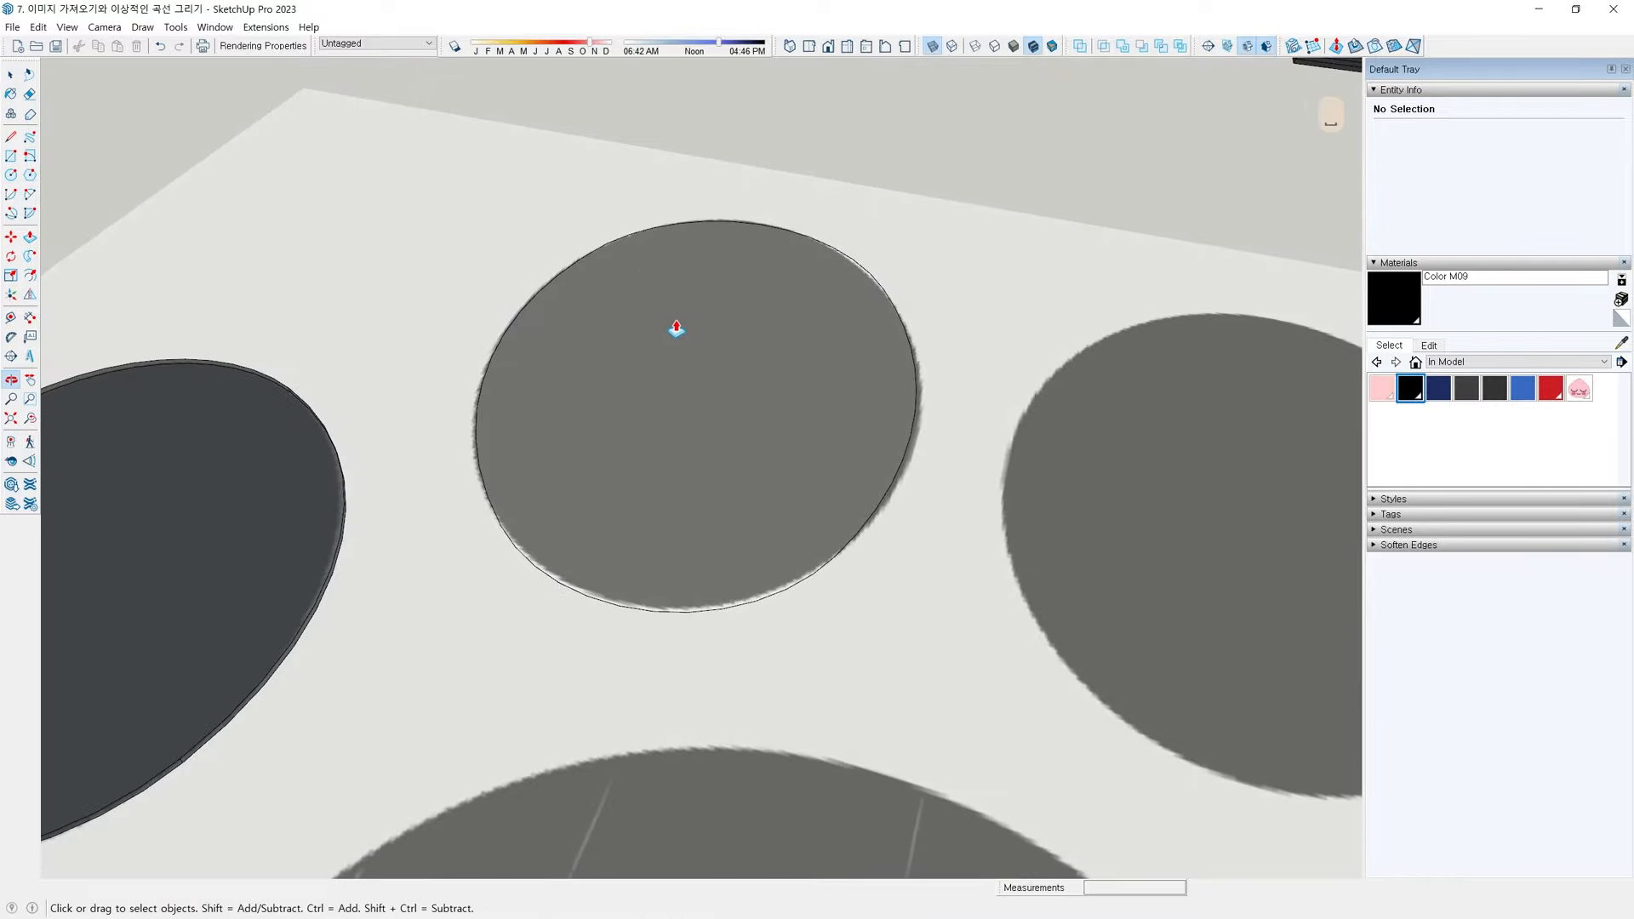
key(p)
click(667, 350)
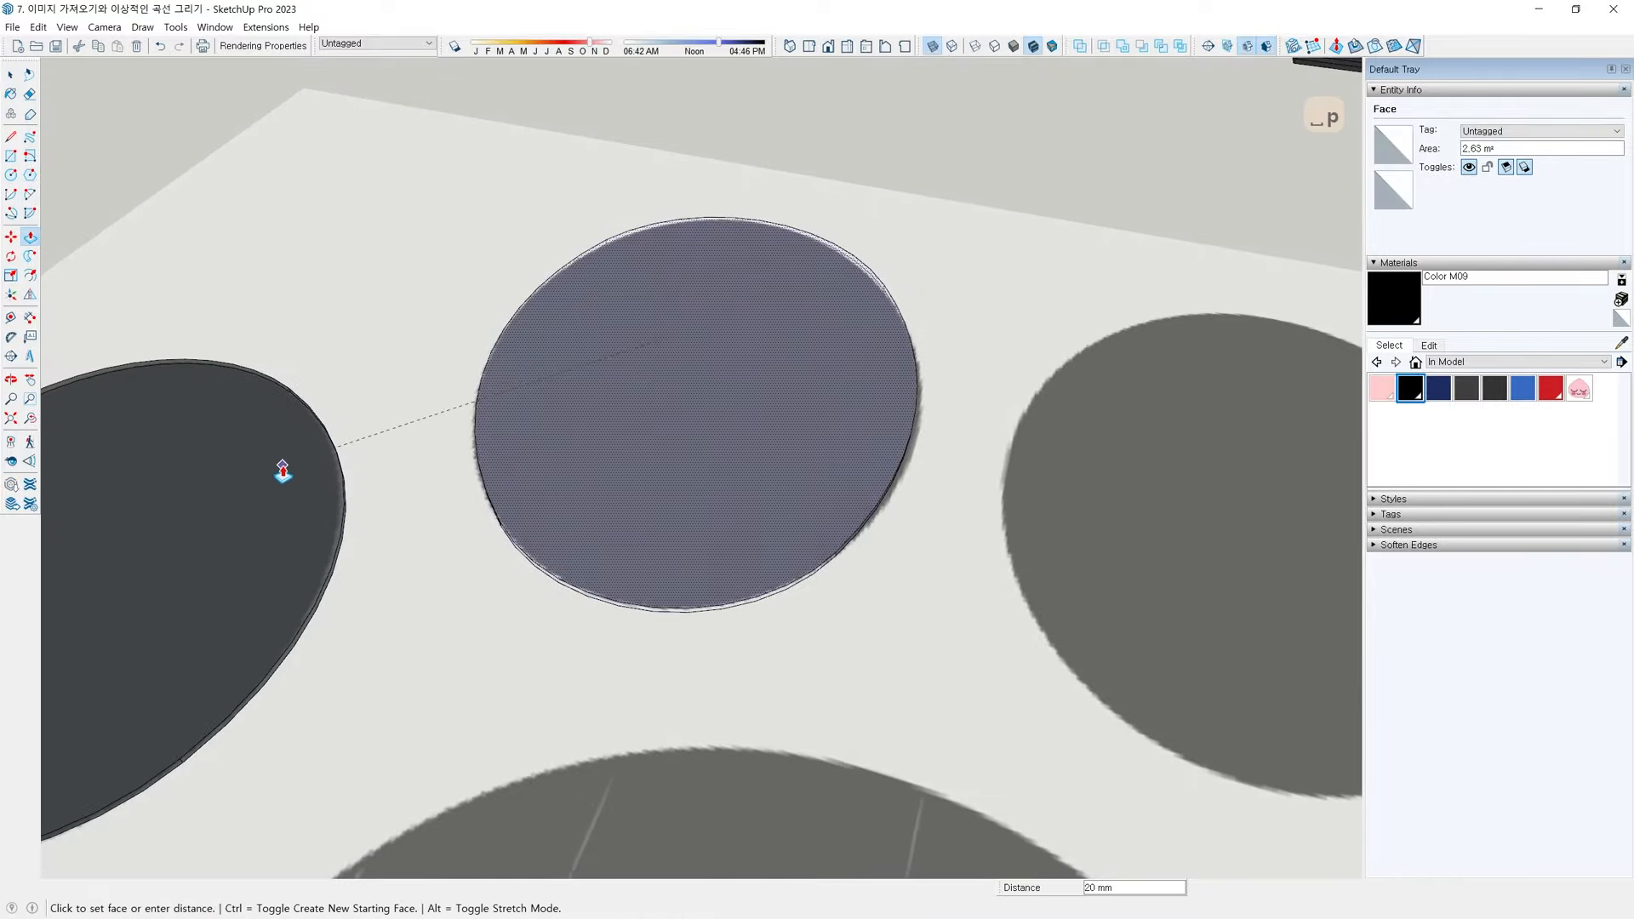
click(289, 471)
middle_drag(325, 482, 780, 372)
key(space)
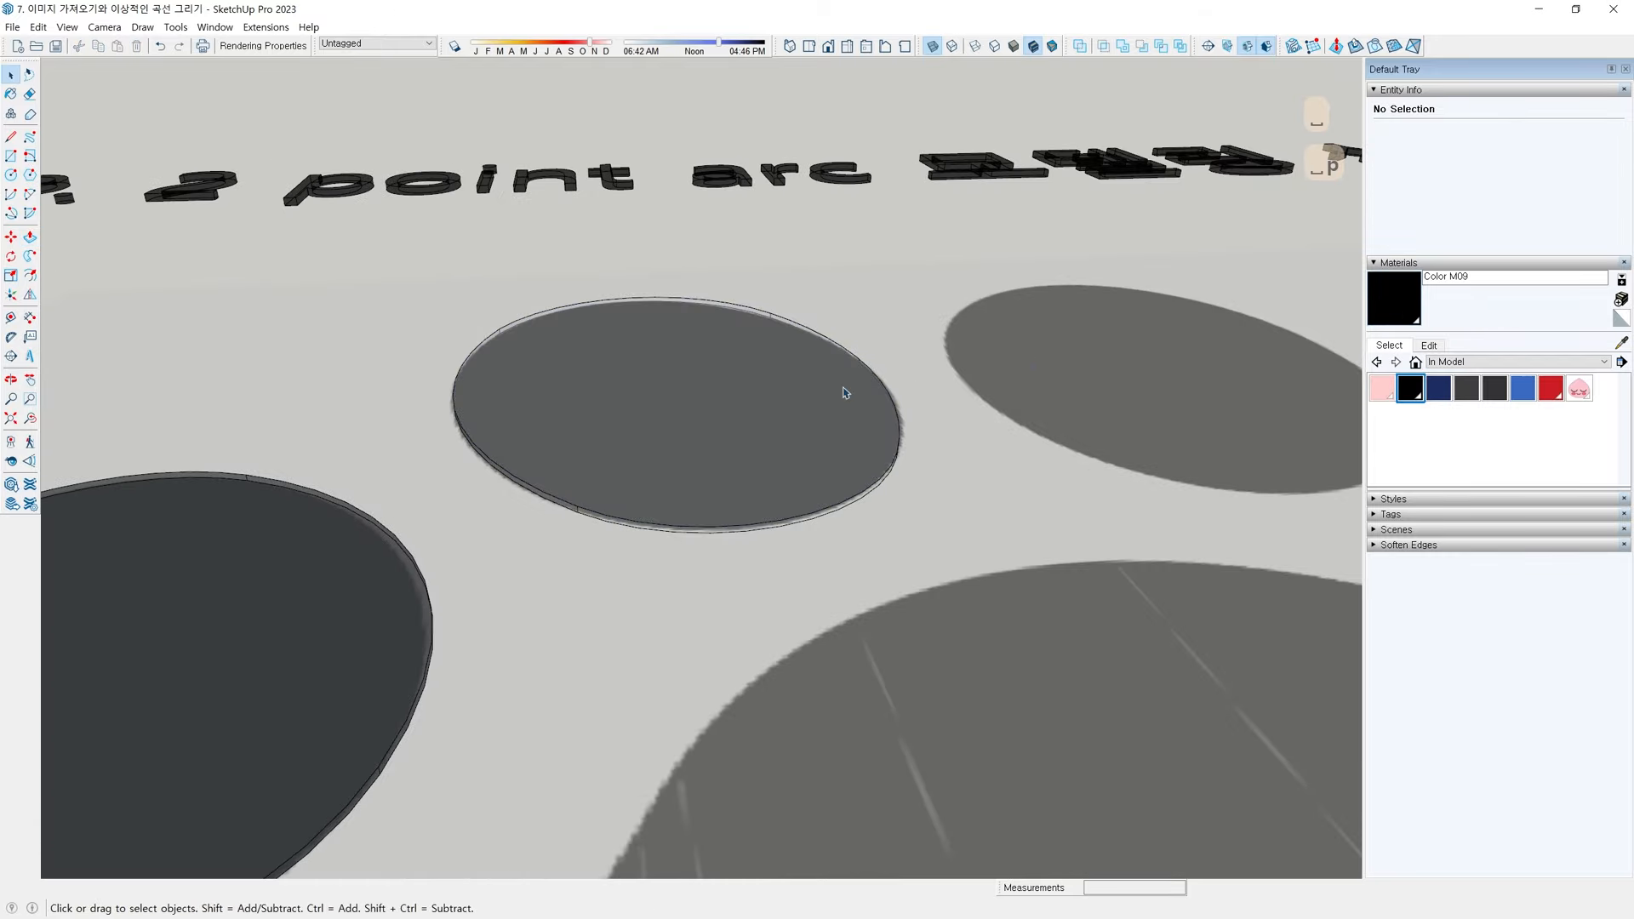
Paint the entire second toe black with Color M09 and make it a group
triple_click(788, 394)
key(b)
click(647, 455)
mouse_move(646, 454)
middle_down()
mouse_move(766, 401)
mouse_move(883, 163)
middle_up()
key(space)
key(ctrl+g)
middle_drag(861, 504, 682, 478)
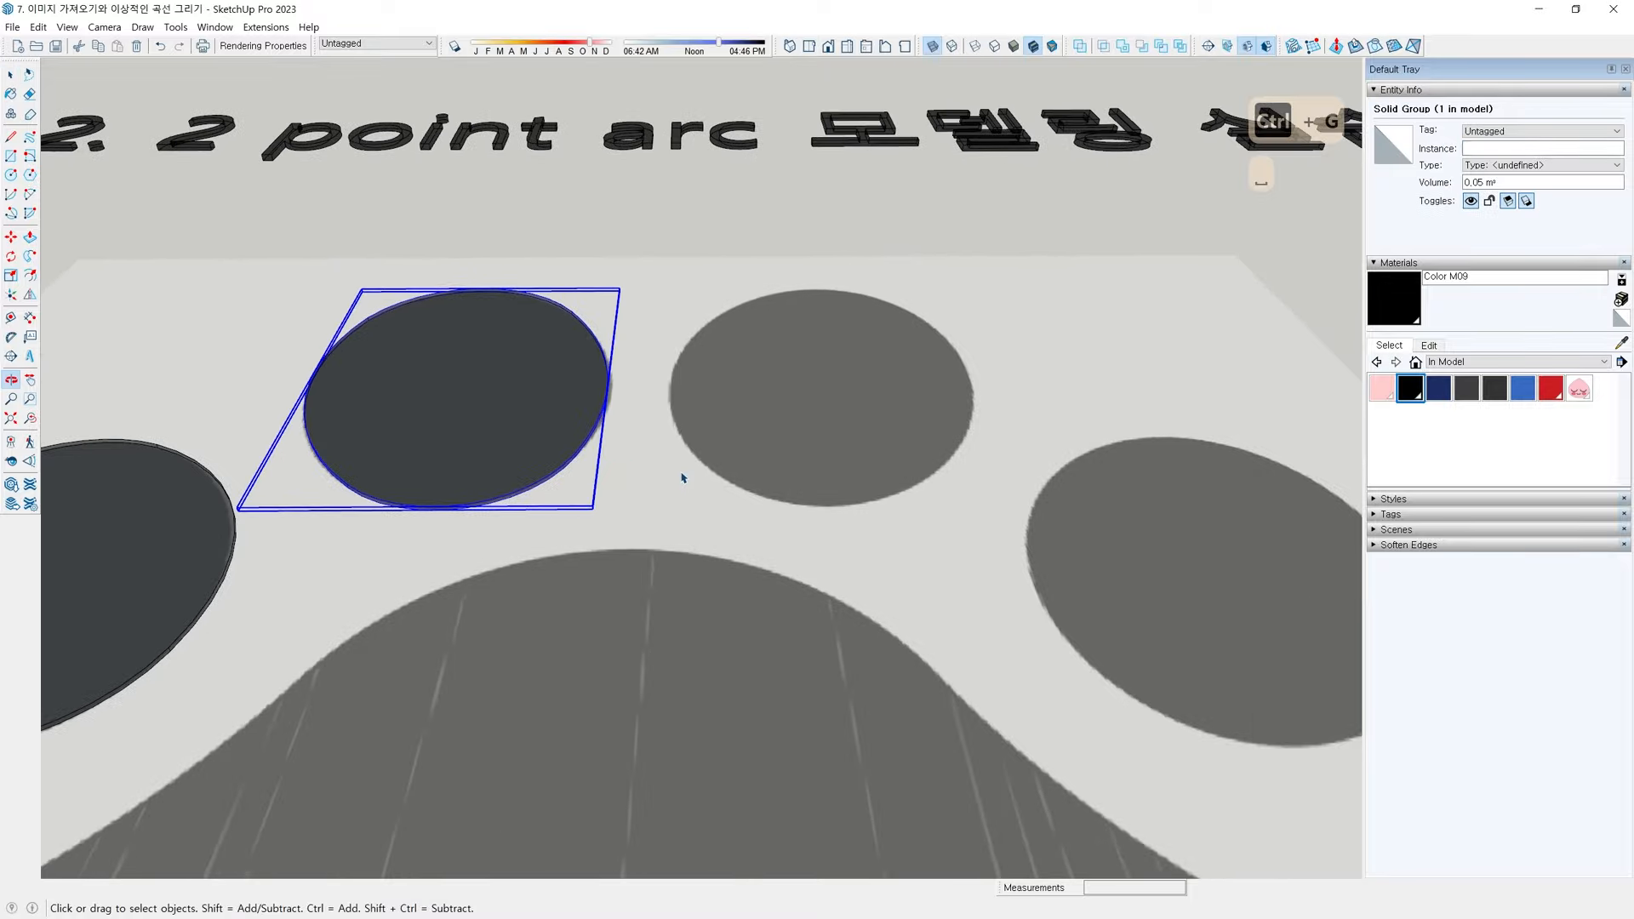
Draw a 2 Point Arc with a bulge of about 322 mm along the third toe's left edge
middle_drag(749, 420, 654, 505)
scroll(743, 442, up, 2)
key(a)
scroll(650, 312, up, 2)
click(660, 274)
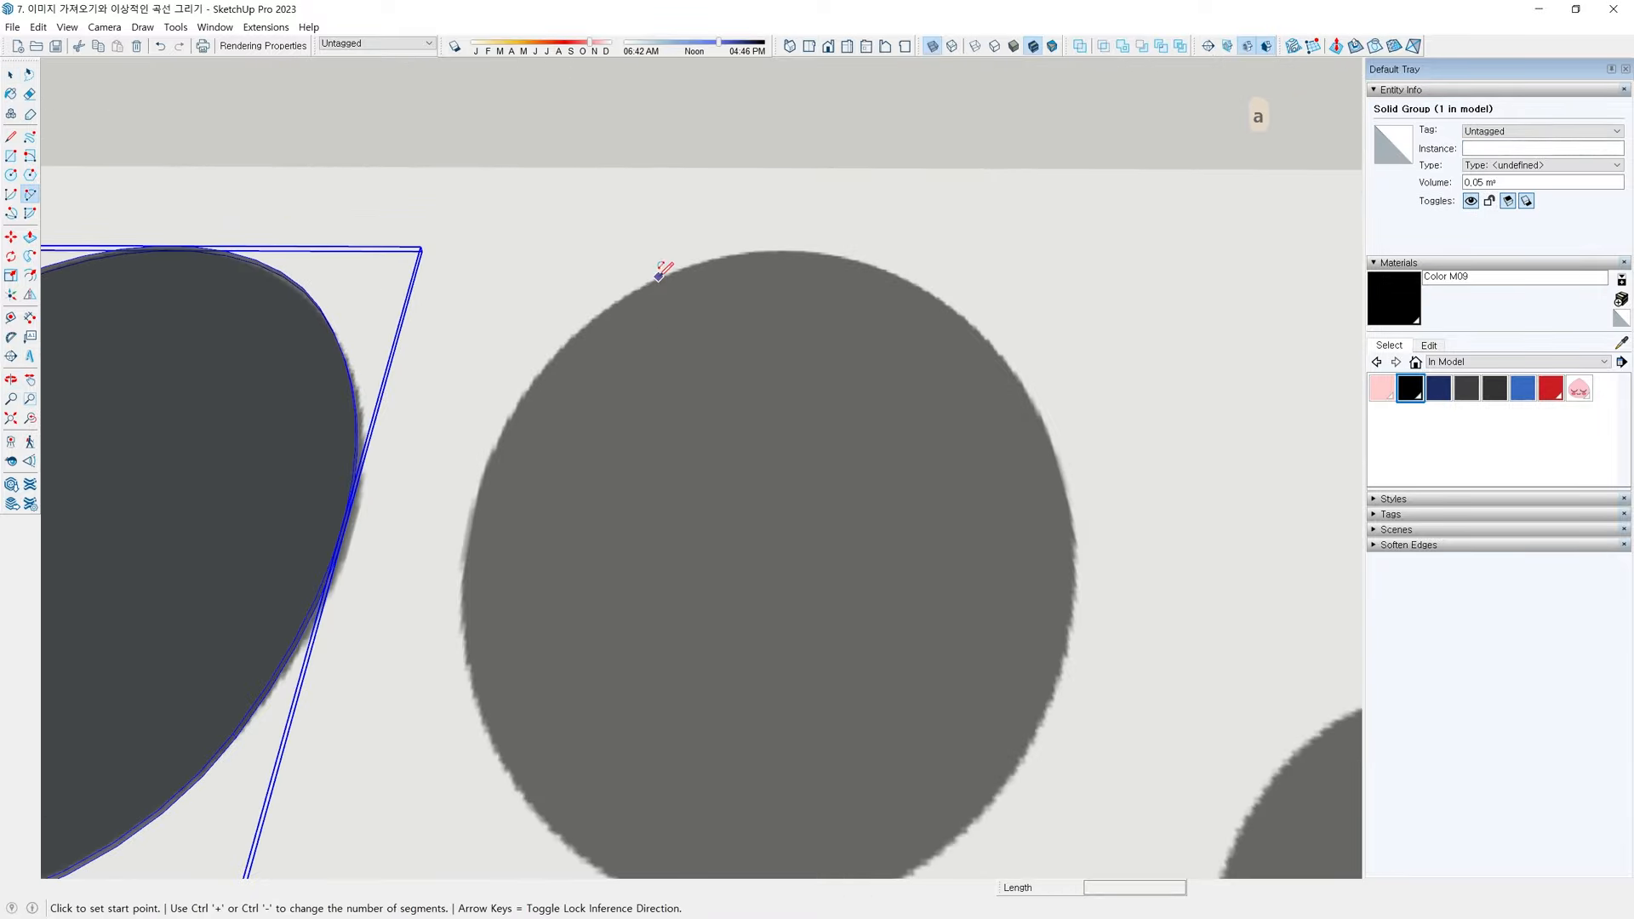
middle_drag(595, 605, 536, 490)
click(464, 634)
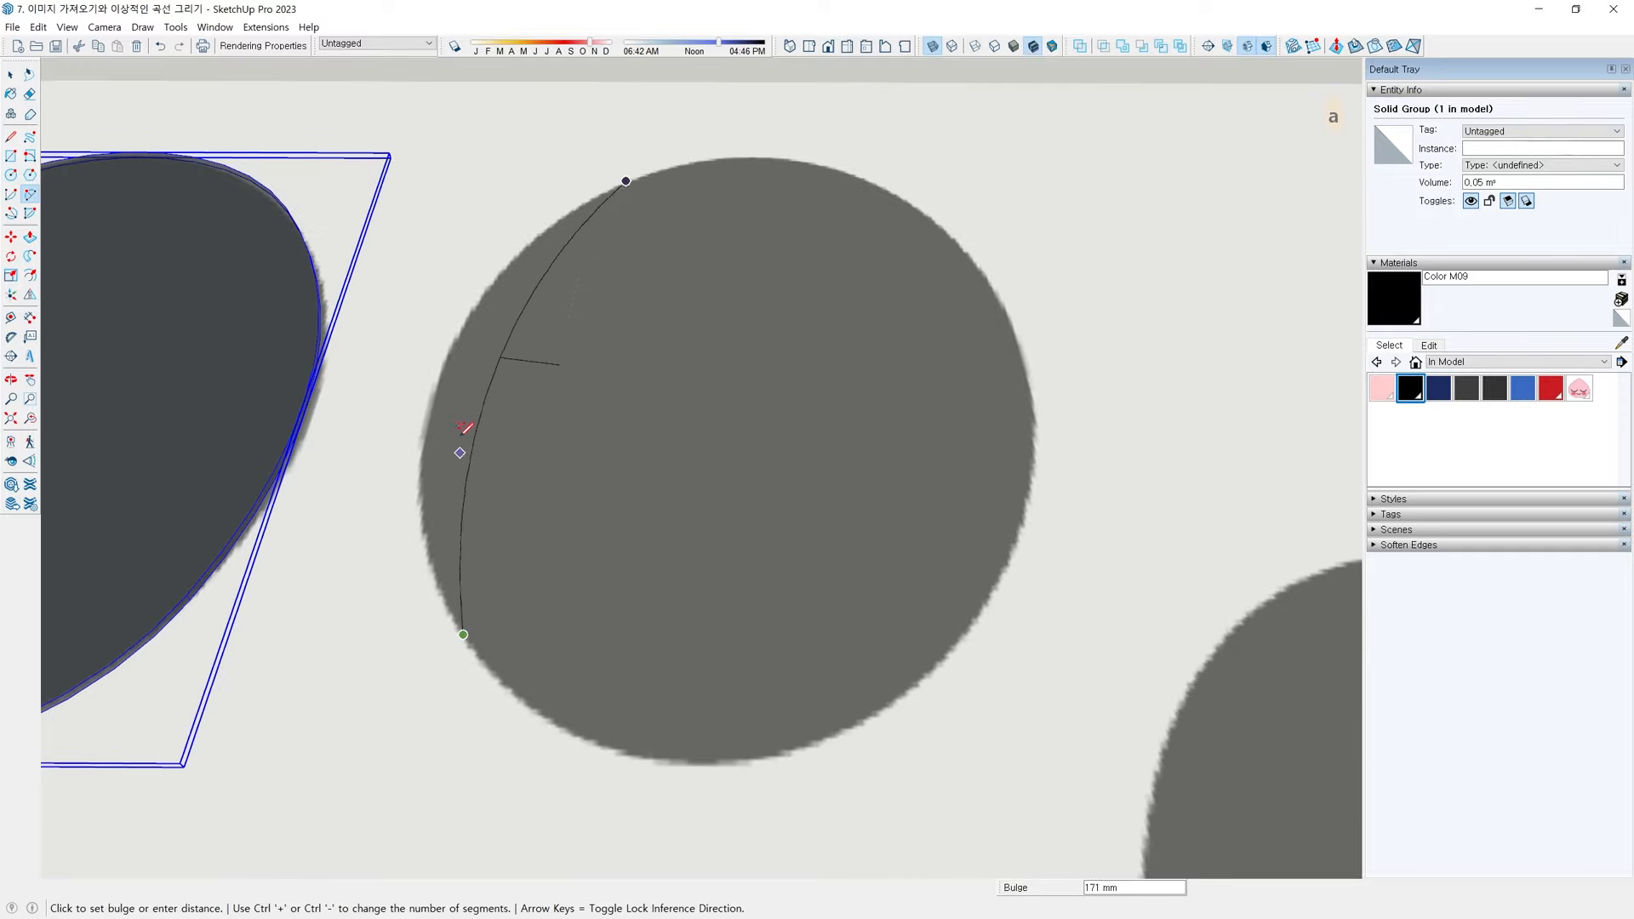
click(435, 385)
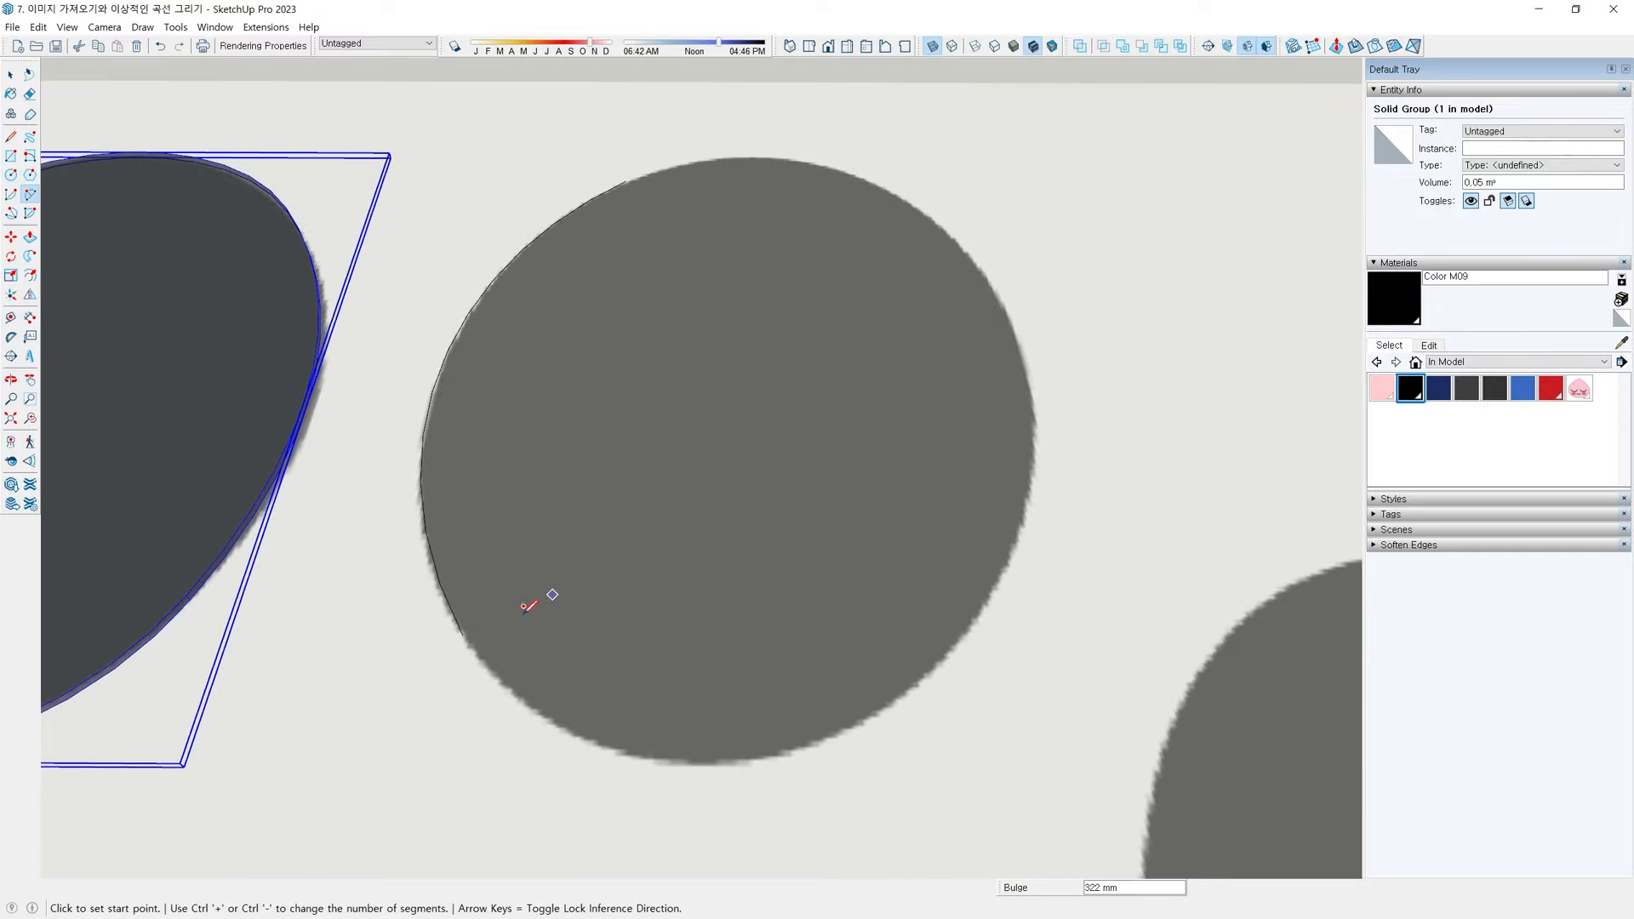
Close the third toe's outline with tangent arcs along its lower, right and upper edges, starting with a lower arc about 1024 mm long
click(463, 634)
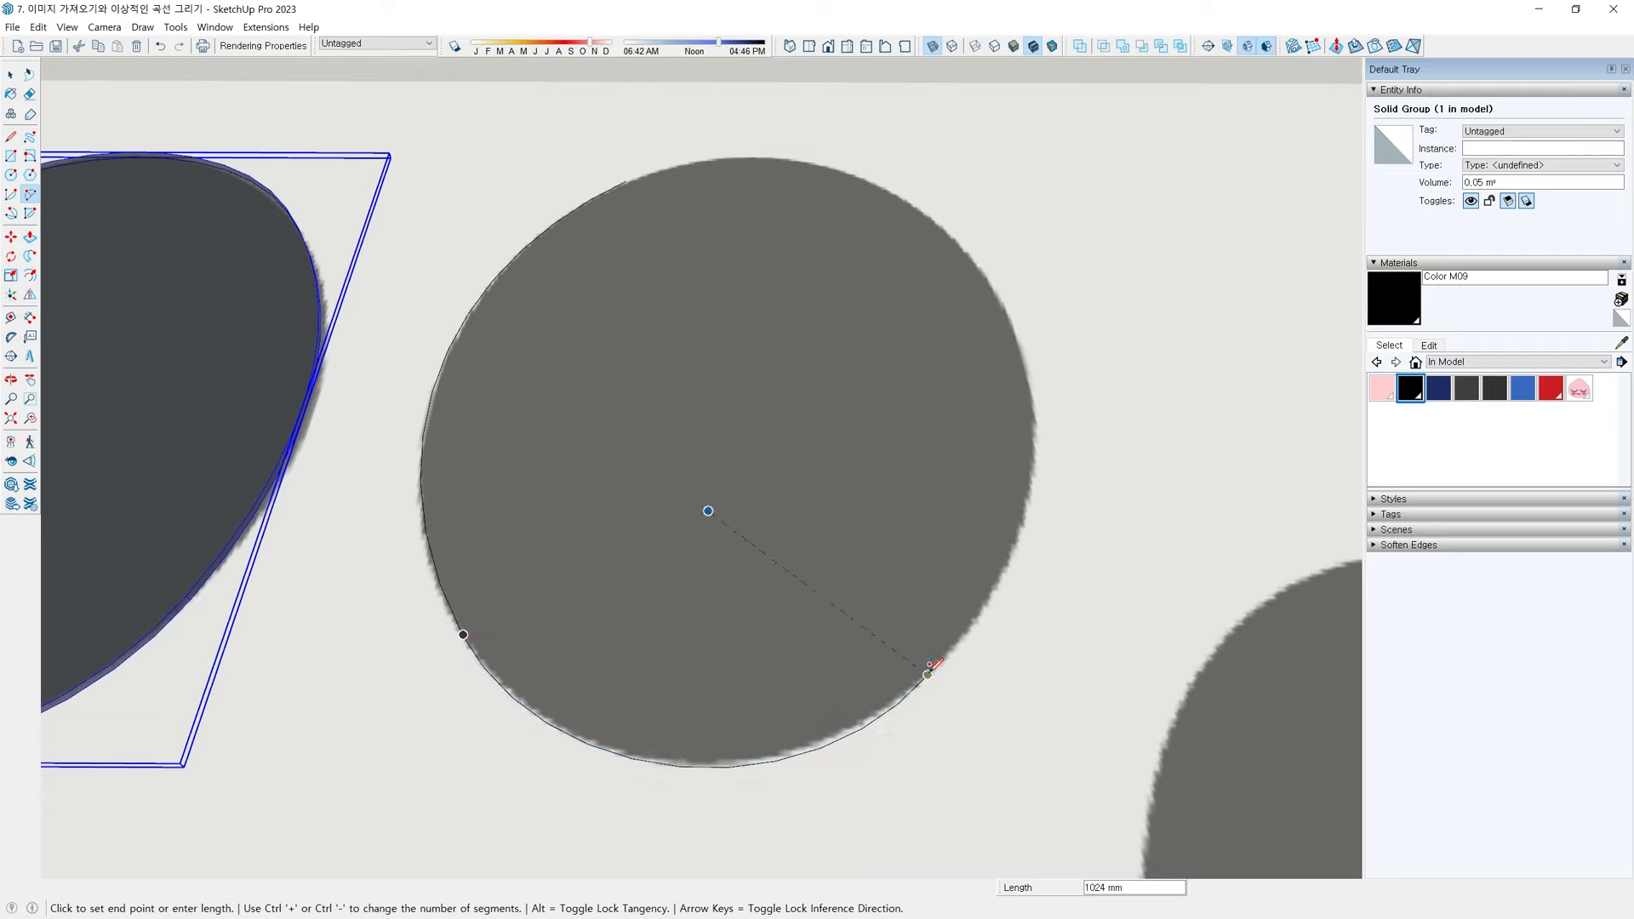
click(927, 675)
click(972, 258)
click(626, 182)
Draw a 2 Point Arc with a bulge of about 280 mm along the fourth toe's upper-left edge
scroll(757, 375, down, 3)
middle_drag(770, 416, 755, 335)
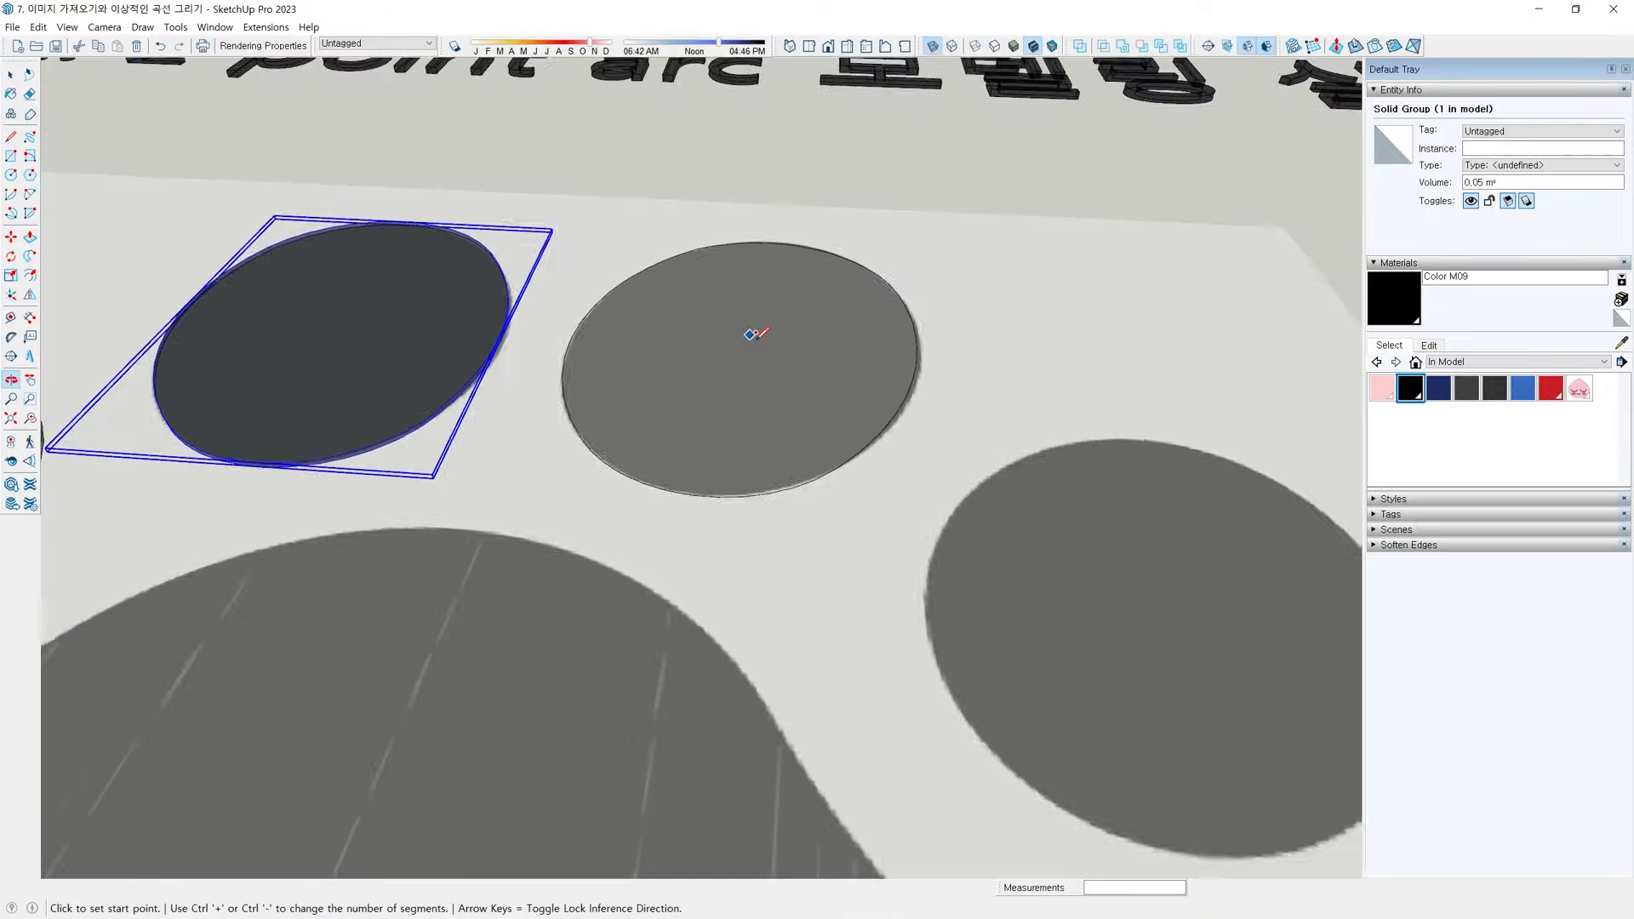
shift+middle_drag(1021, 562, 755, 421)
scroll(730, 406, up, 2)
key(a)
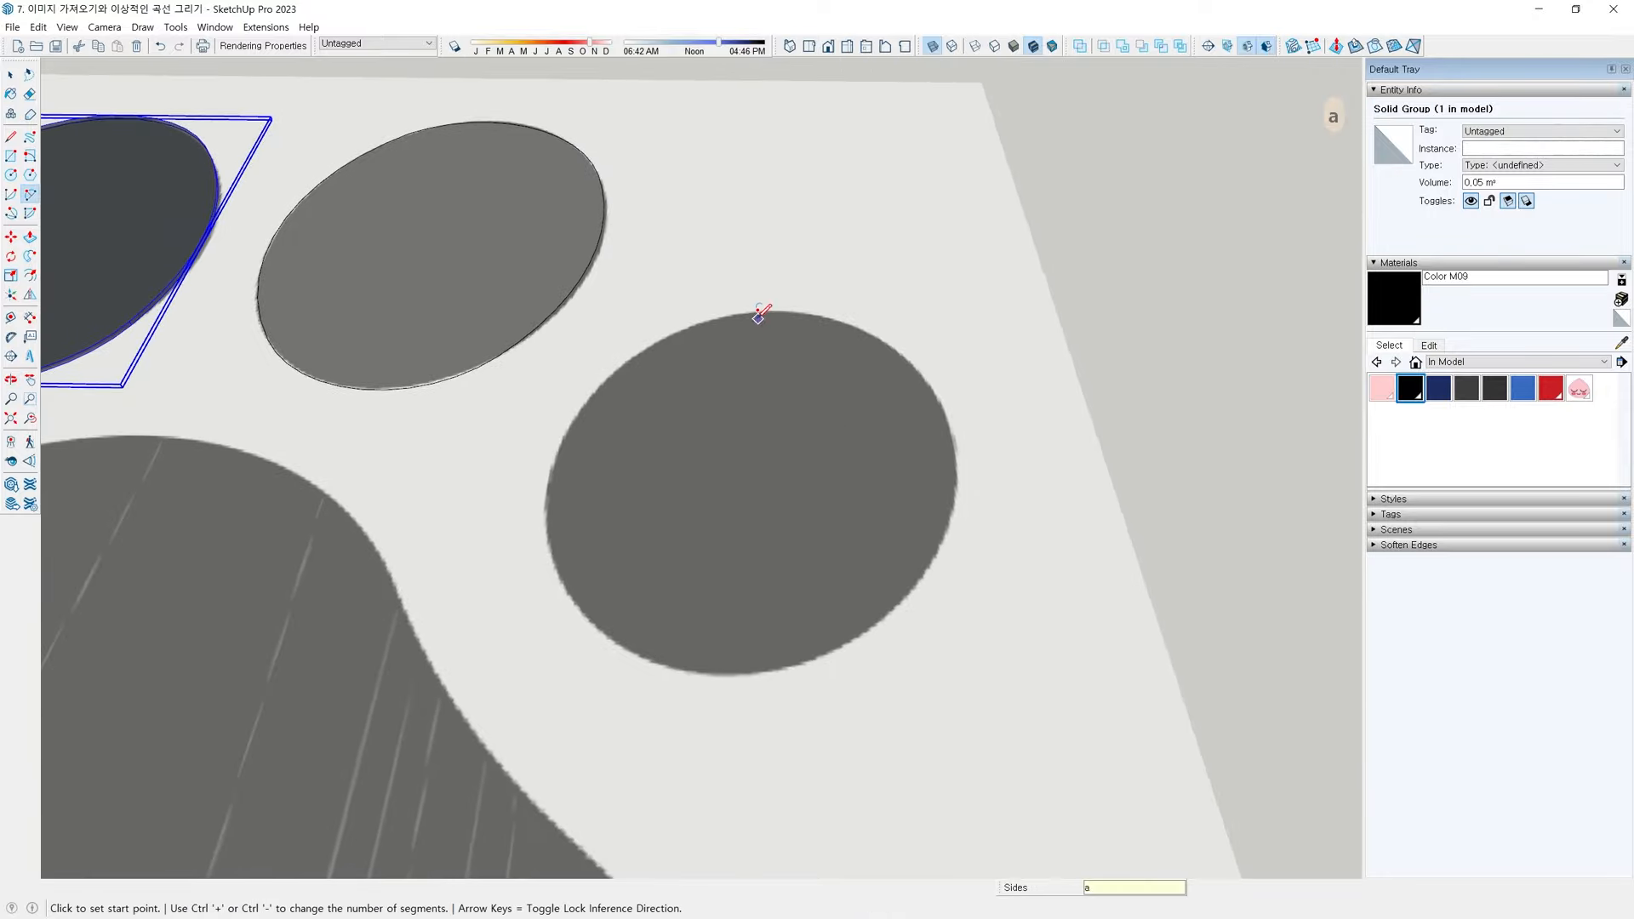
scroll(759, 313, up, 1)
click(756, 310)
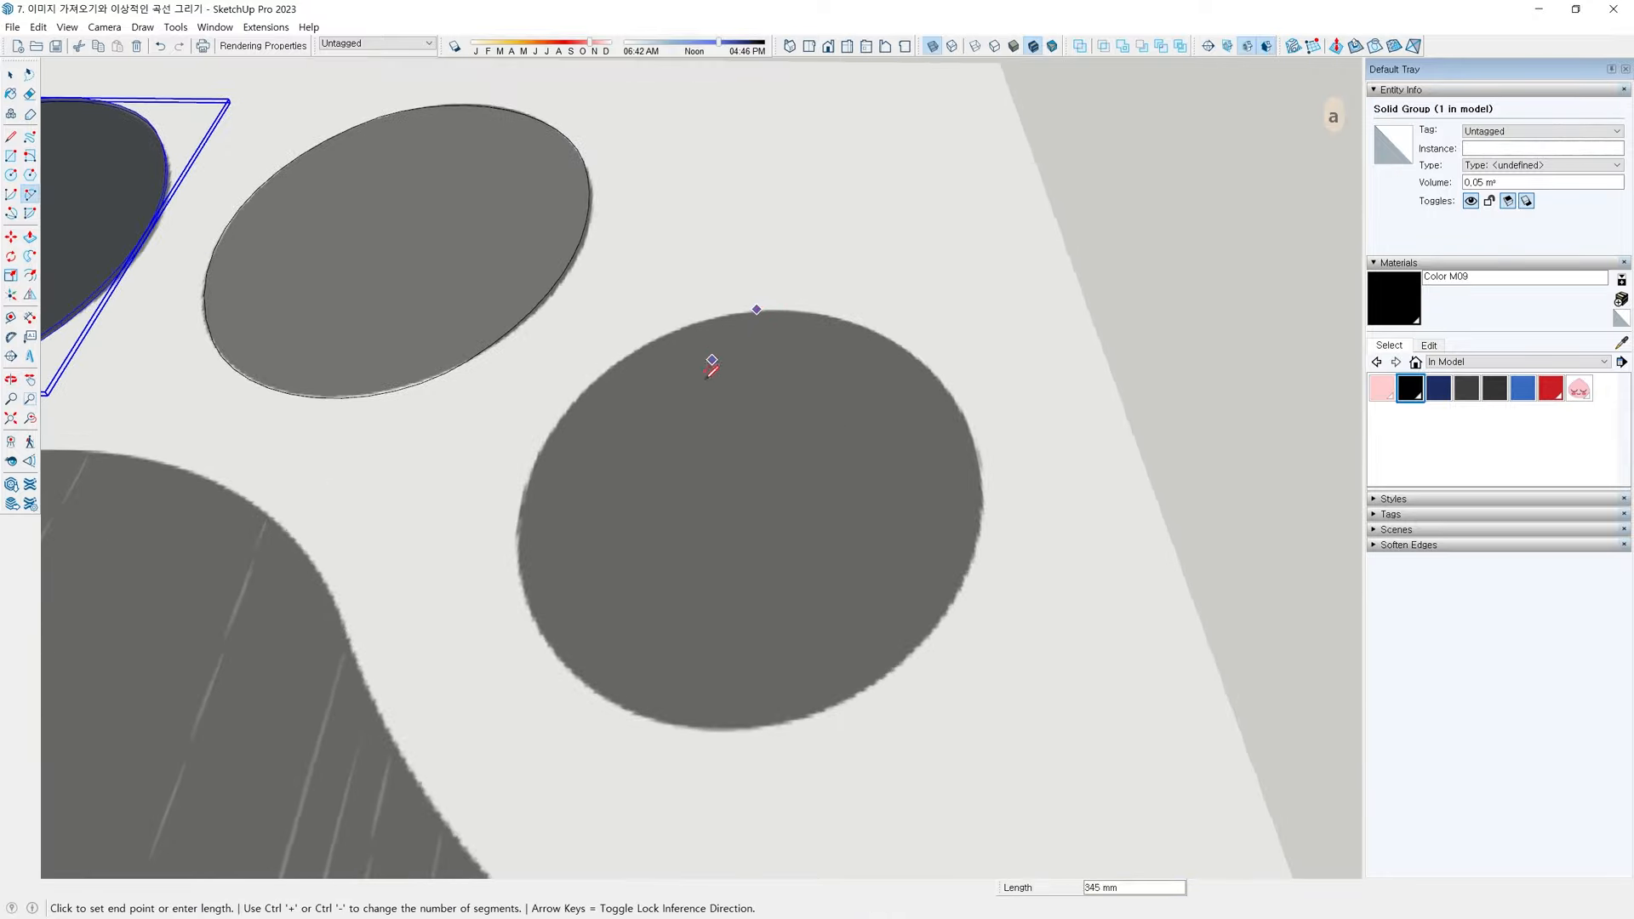
click(517, 542)
click(613, 354)
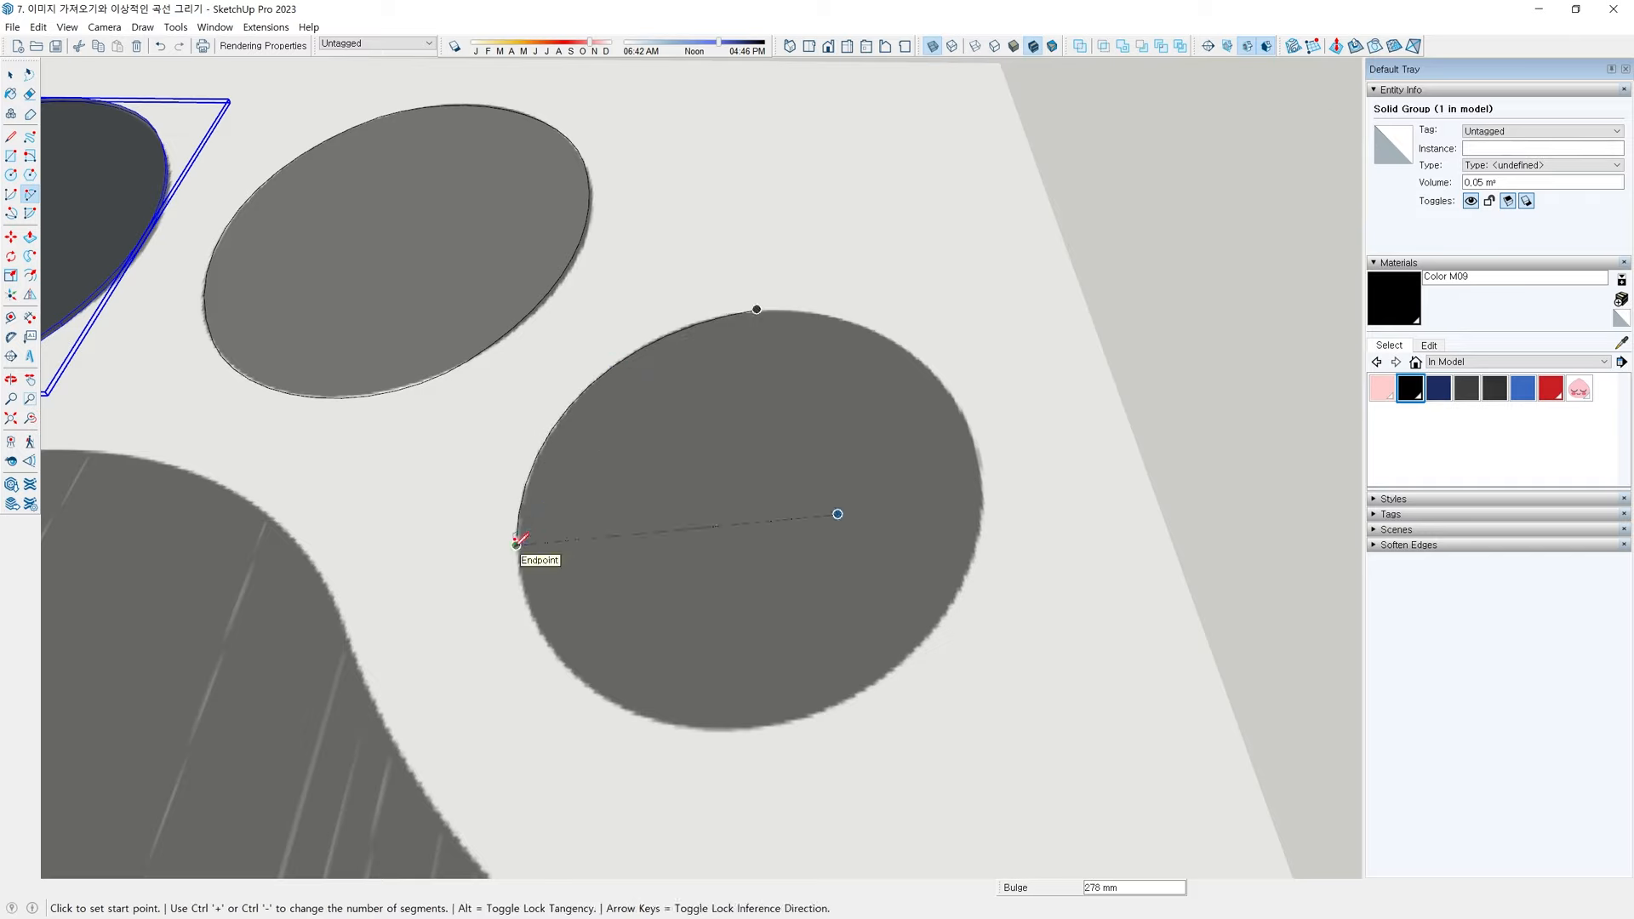
Close the fourth toe's outline with tangent arcs along its lower-left, lower-right, right and upper edges
click(517, 544)
click(762, 724)
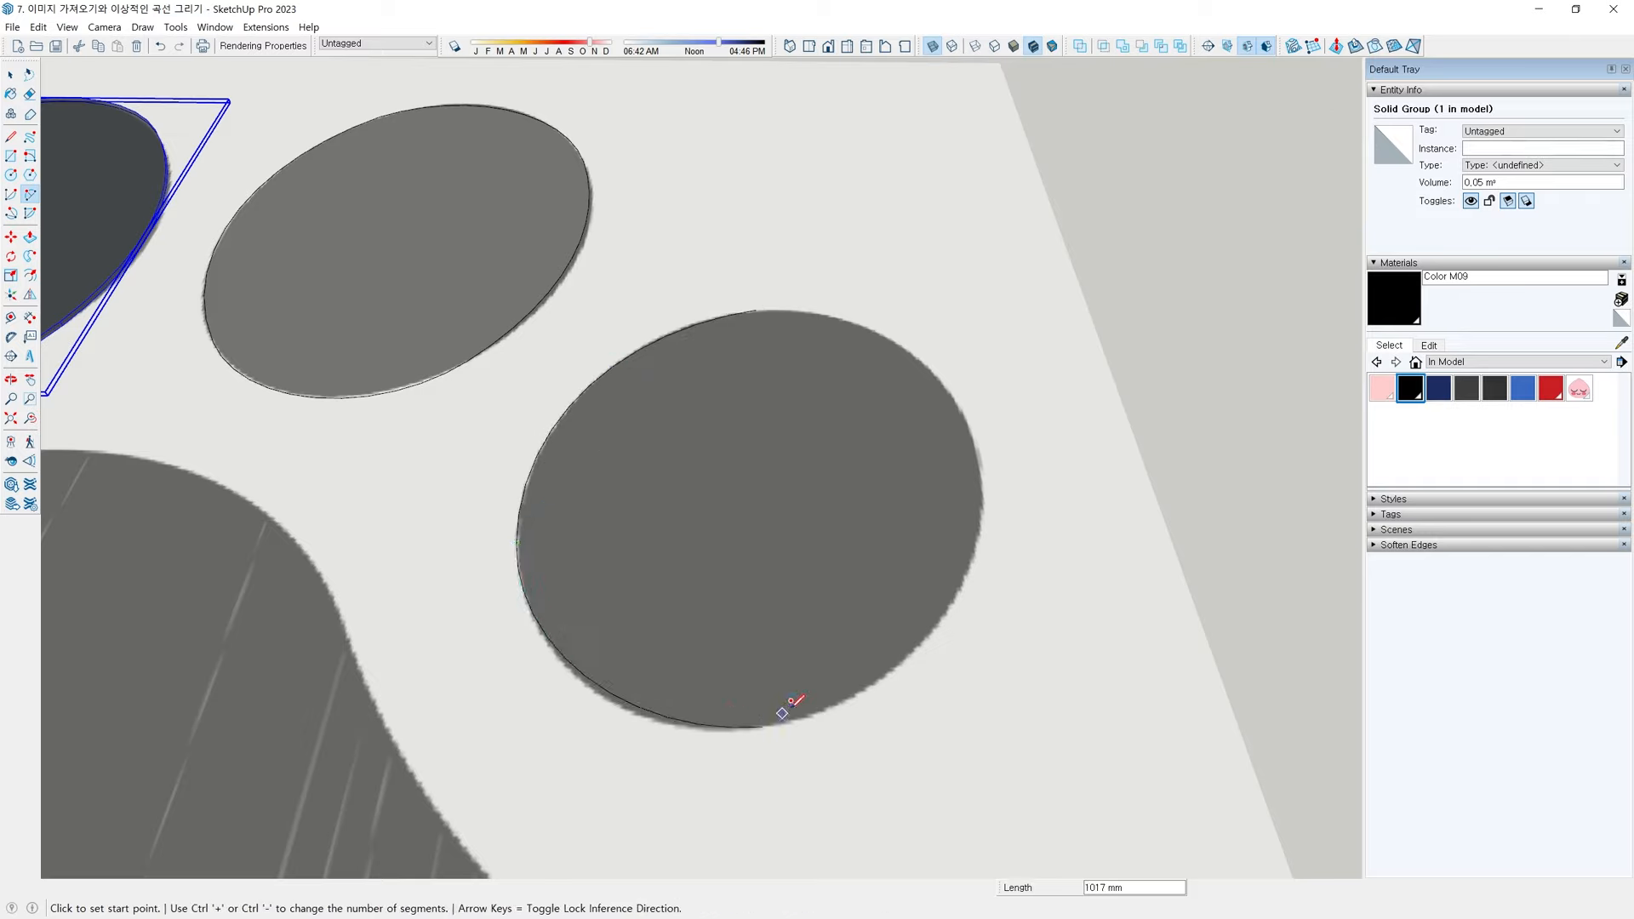
click(763, 725)
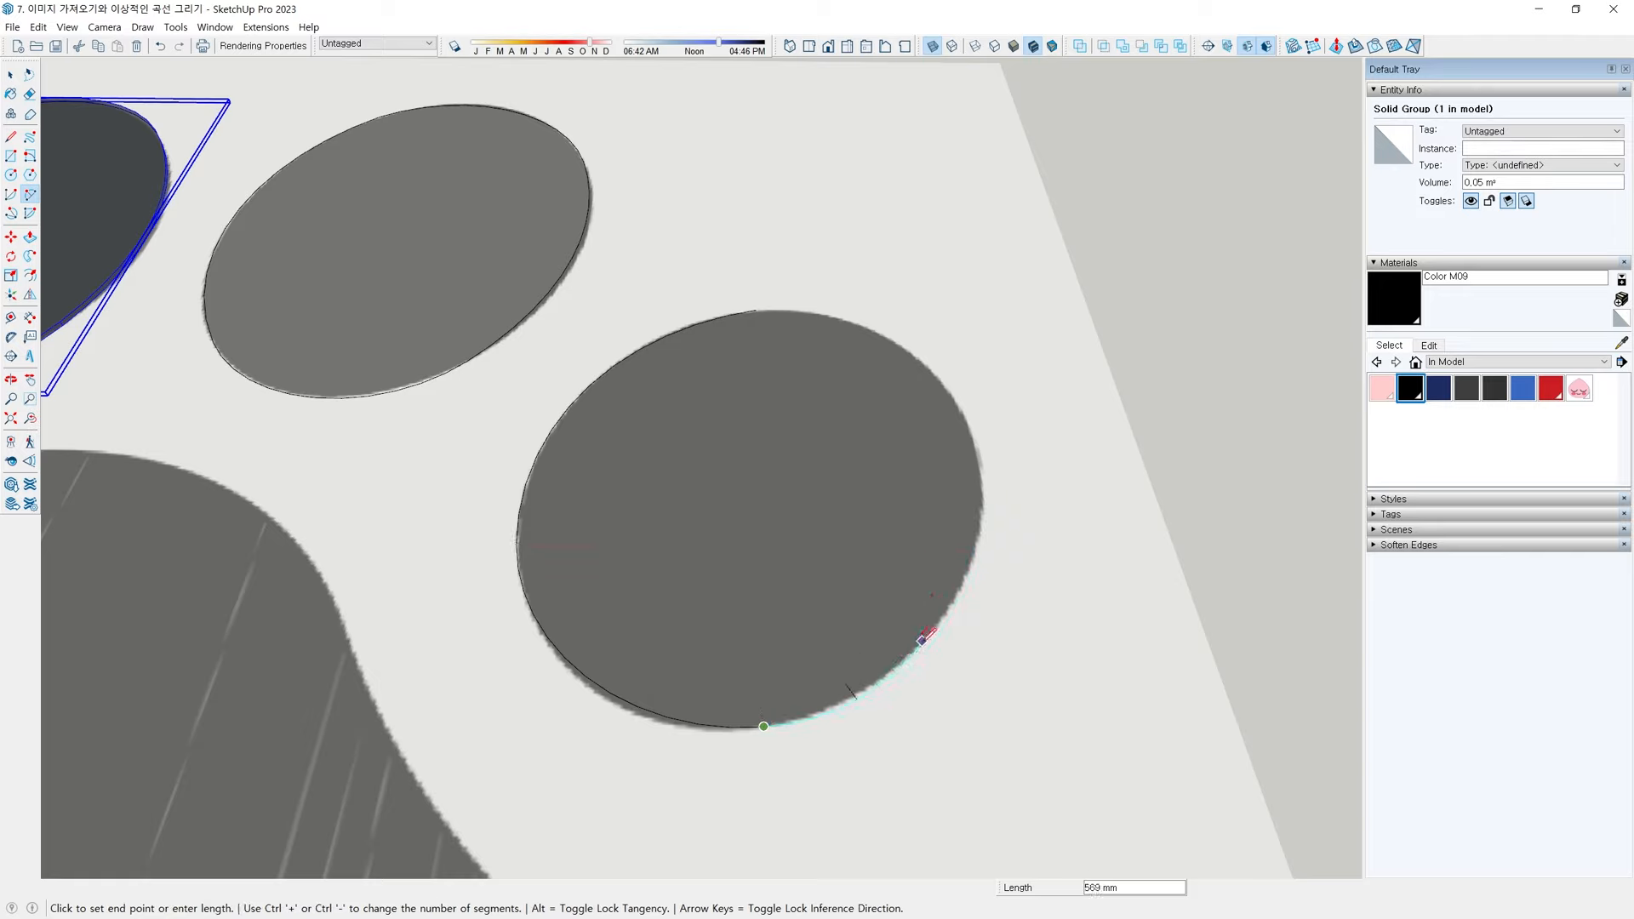
click(927, 643)
click(925, 644)
click(933, 368)
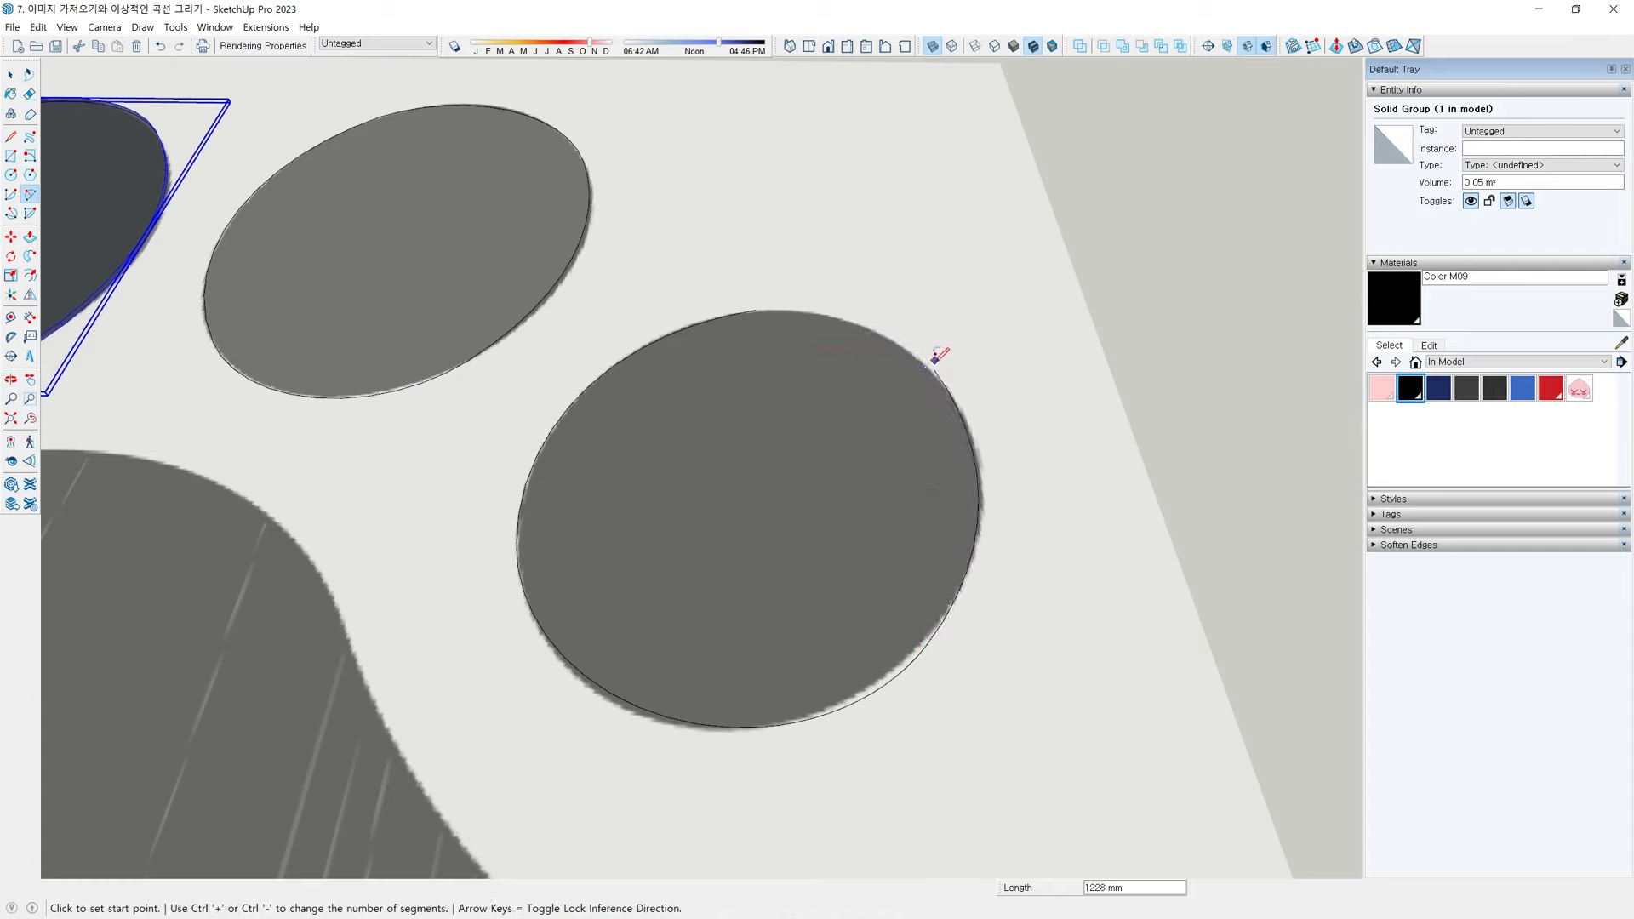
click(756, 308)
Extrude the third and fourth toe faces by repeating the previous 20 mm Push/Pull on each
scroll(783, 455, down, 4)
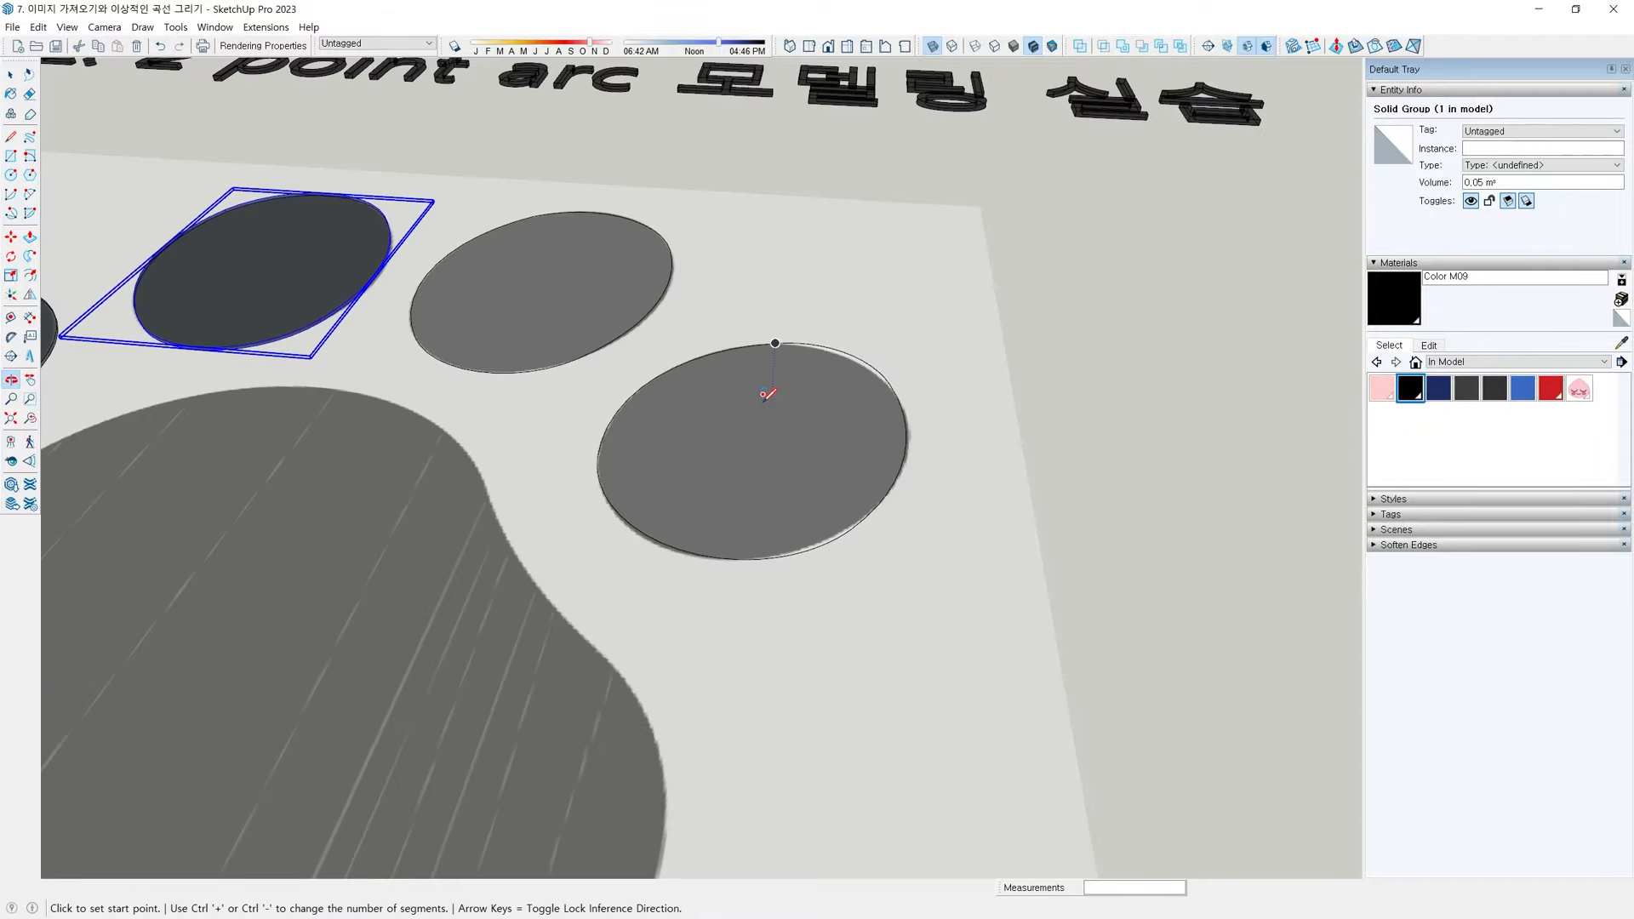
key(p)
double_click(488, 298)
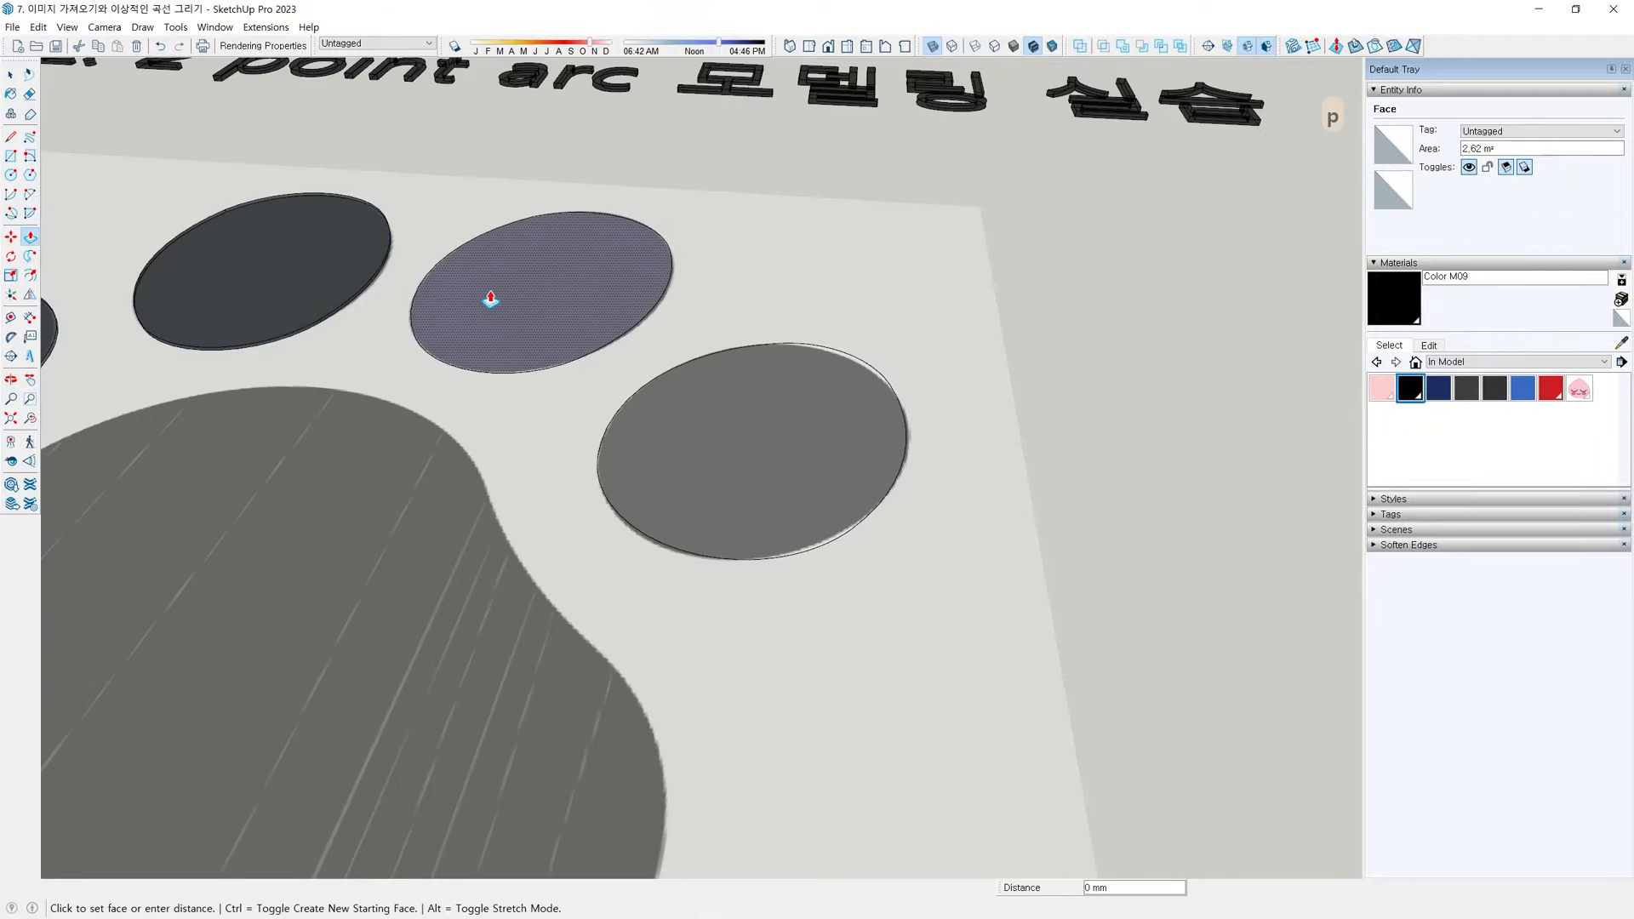
double_click(775, 435)
Paint the whole third and fourth toes black with Color M09 and clear the selection
middle_drag(770, 441, 535, 334)
key(space)
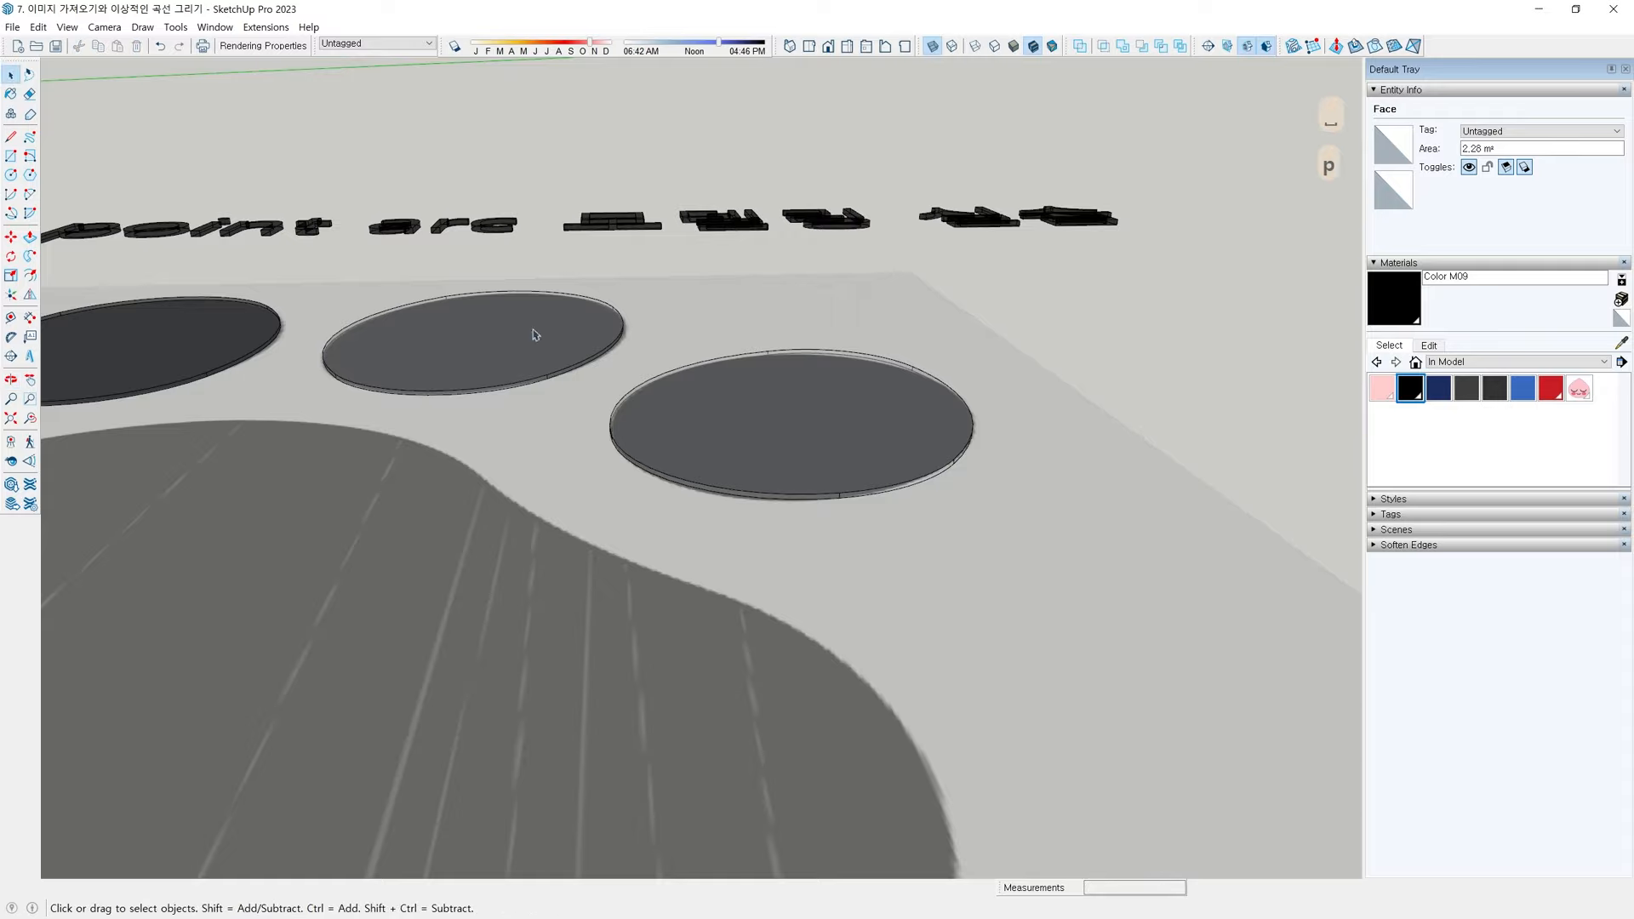
double_click(536, 334)
ctrl+double_click(656, 384)
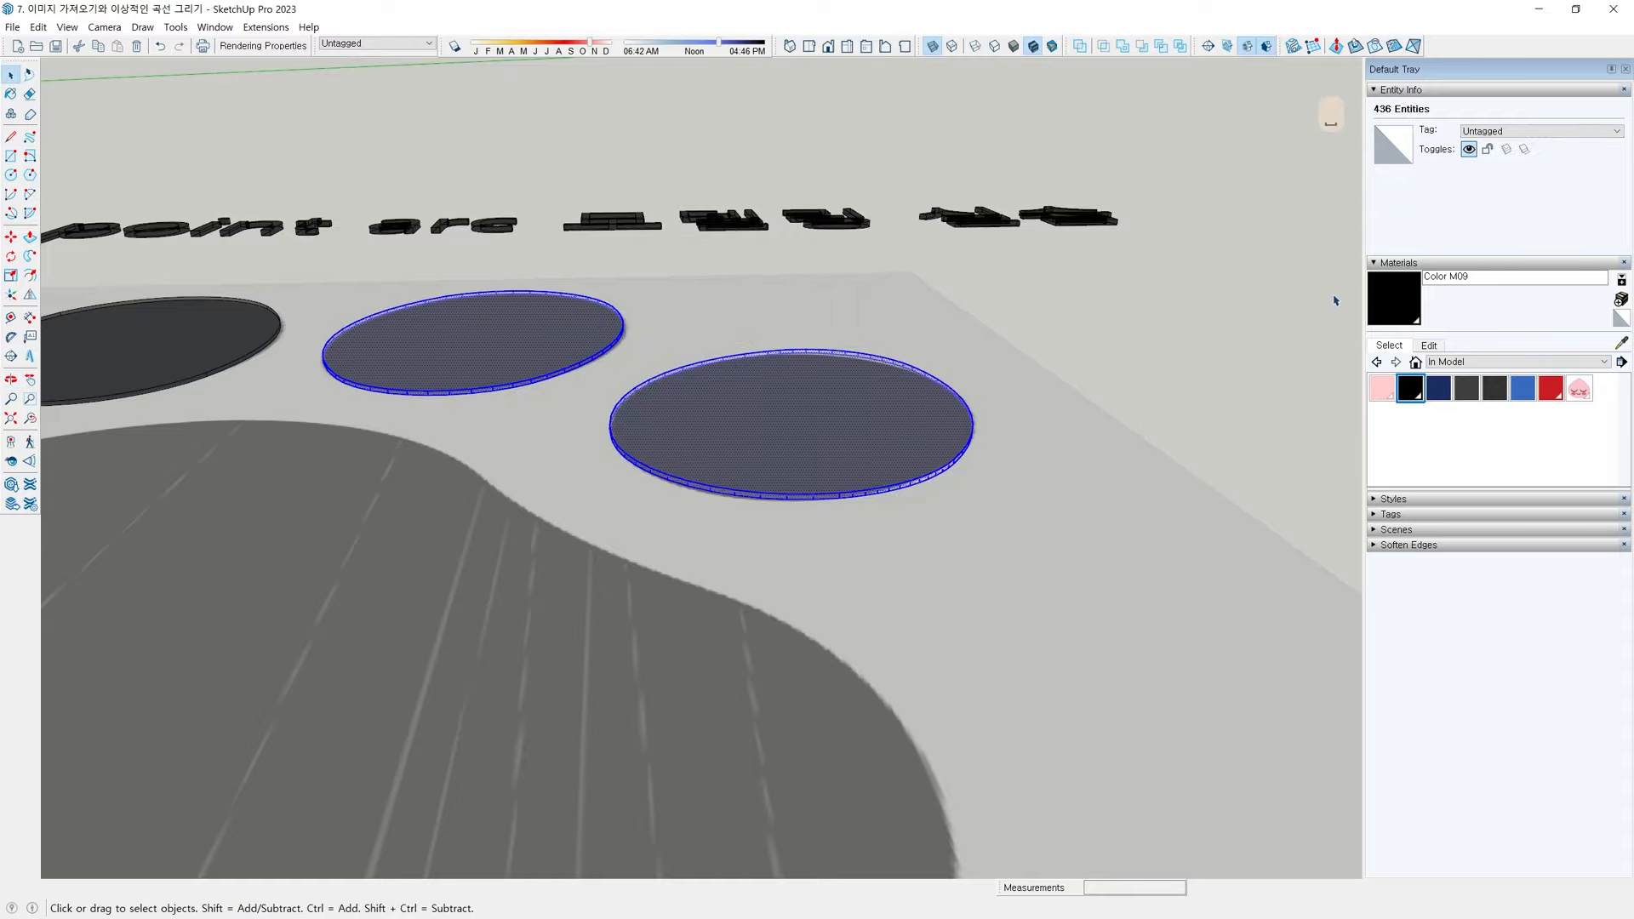
click(1393, 298)
click(912, 426)
scroll(913, 424, down, 2)
key(space)
mouse_move(919, 391)
middle_down()
mouse_move(926, 464)
mouse_move(788, 467)
mouse_move(828, 506)
middle_up()
click(1123, 346)
Draw a 2 Point Arc with a bulge of about 36 mm along the concave upper-left edge of the main pad
scroll(1122, 348, down, 4)
middle_drag(504, 563, 493, 565)
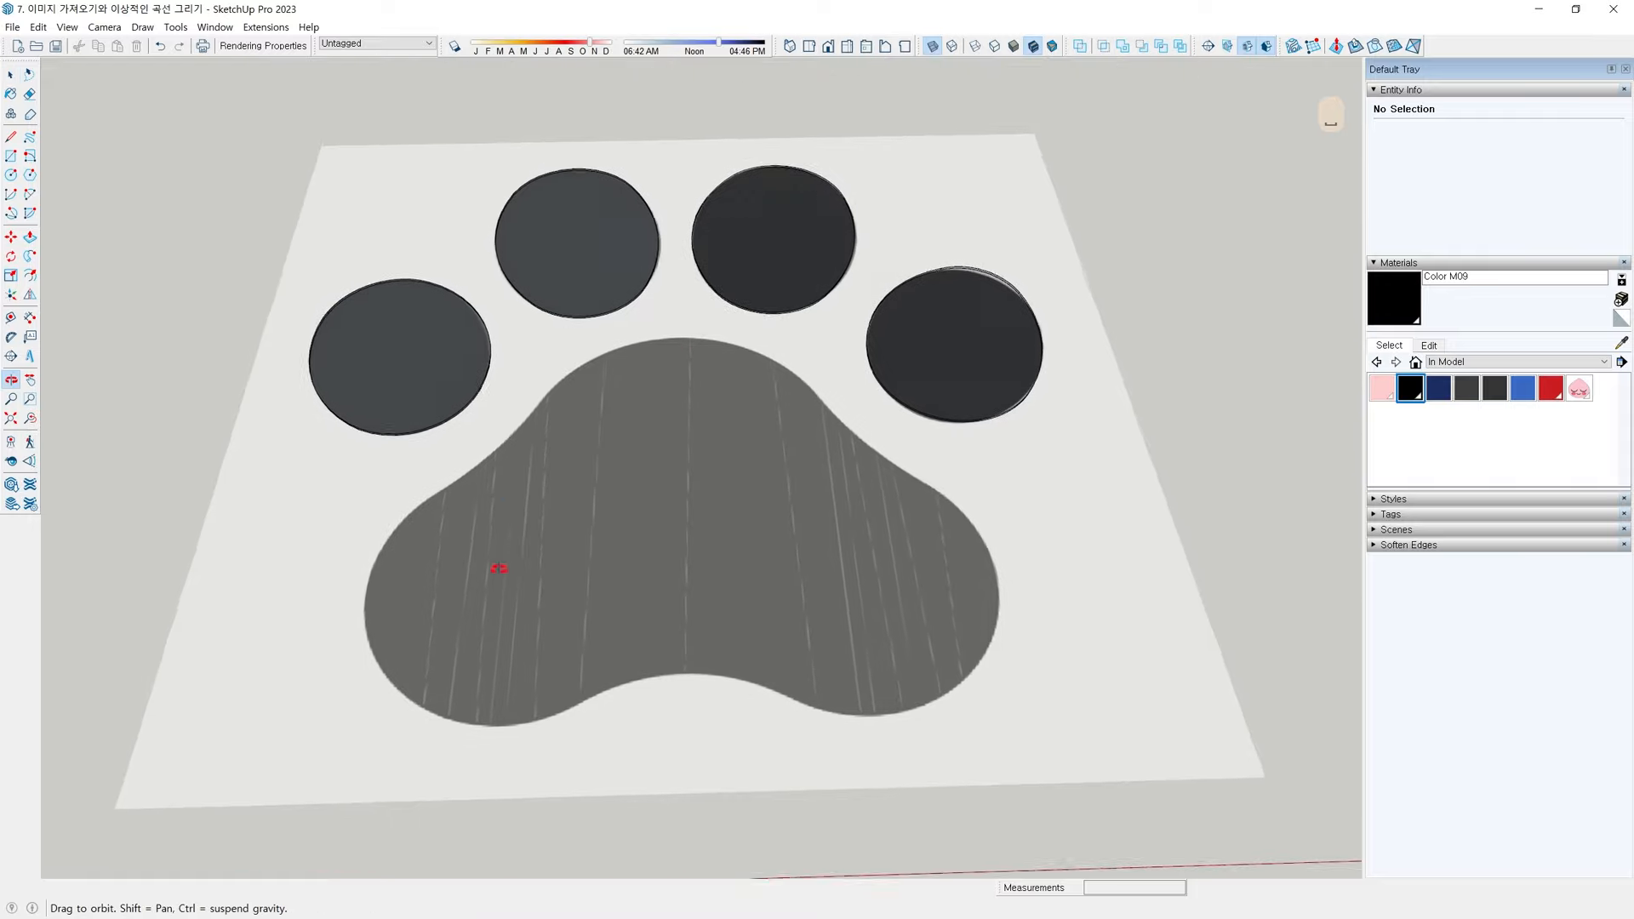
scroll(498, 545, down, 5)
key(l)
key(a)
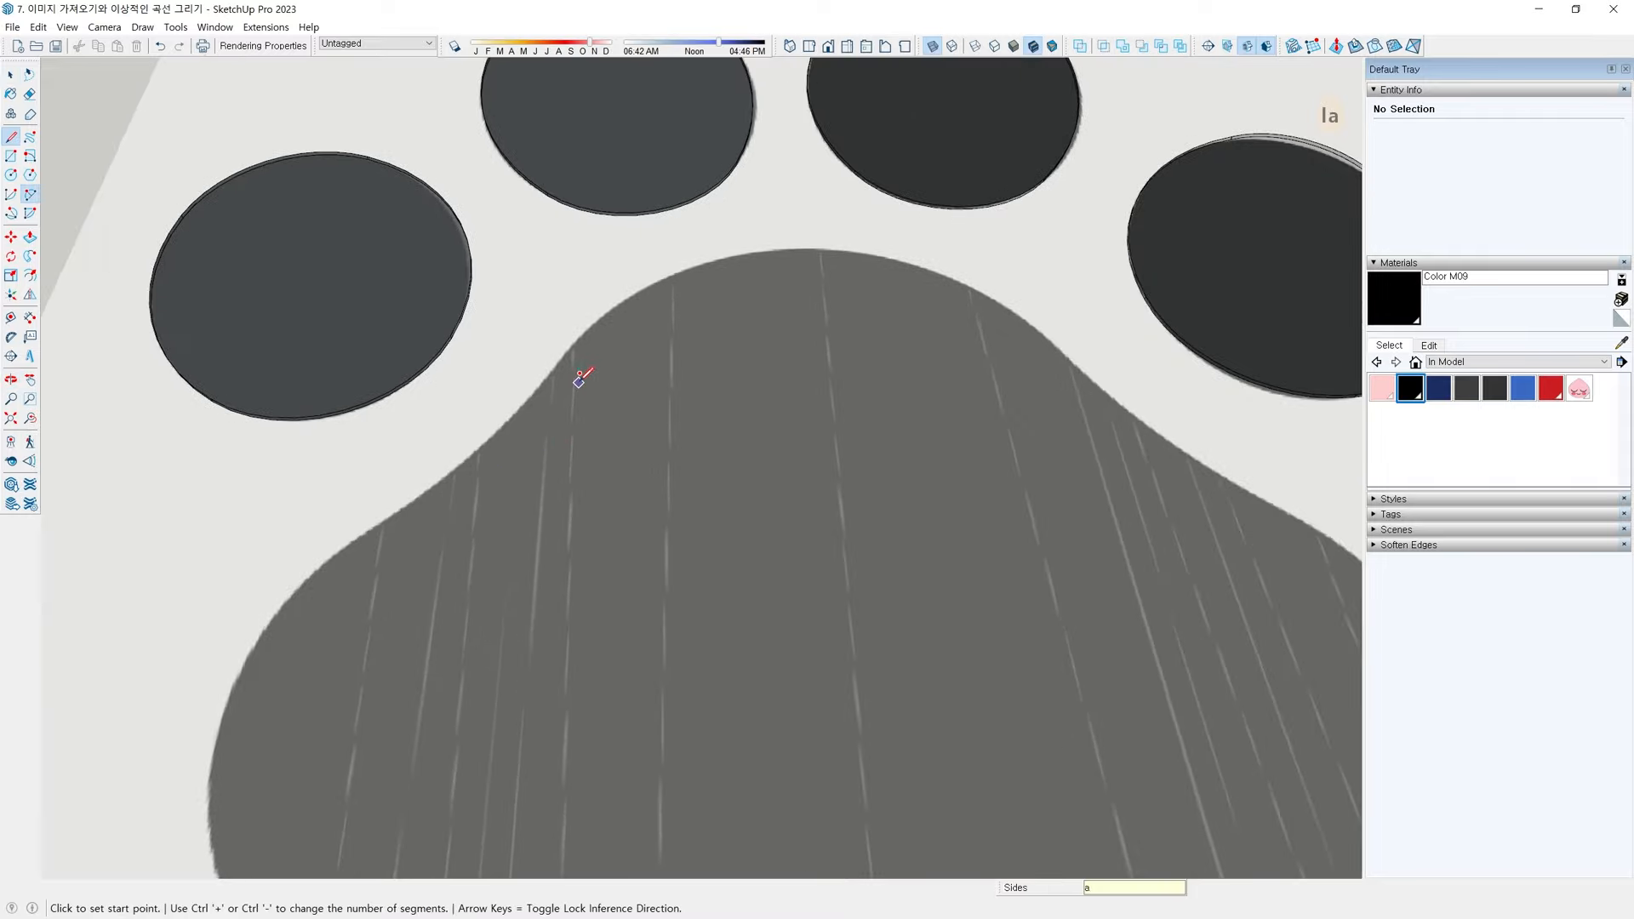
scroll(574, 362, up, 2)
click(567, 338)
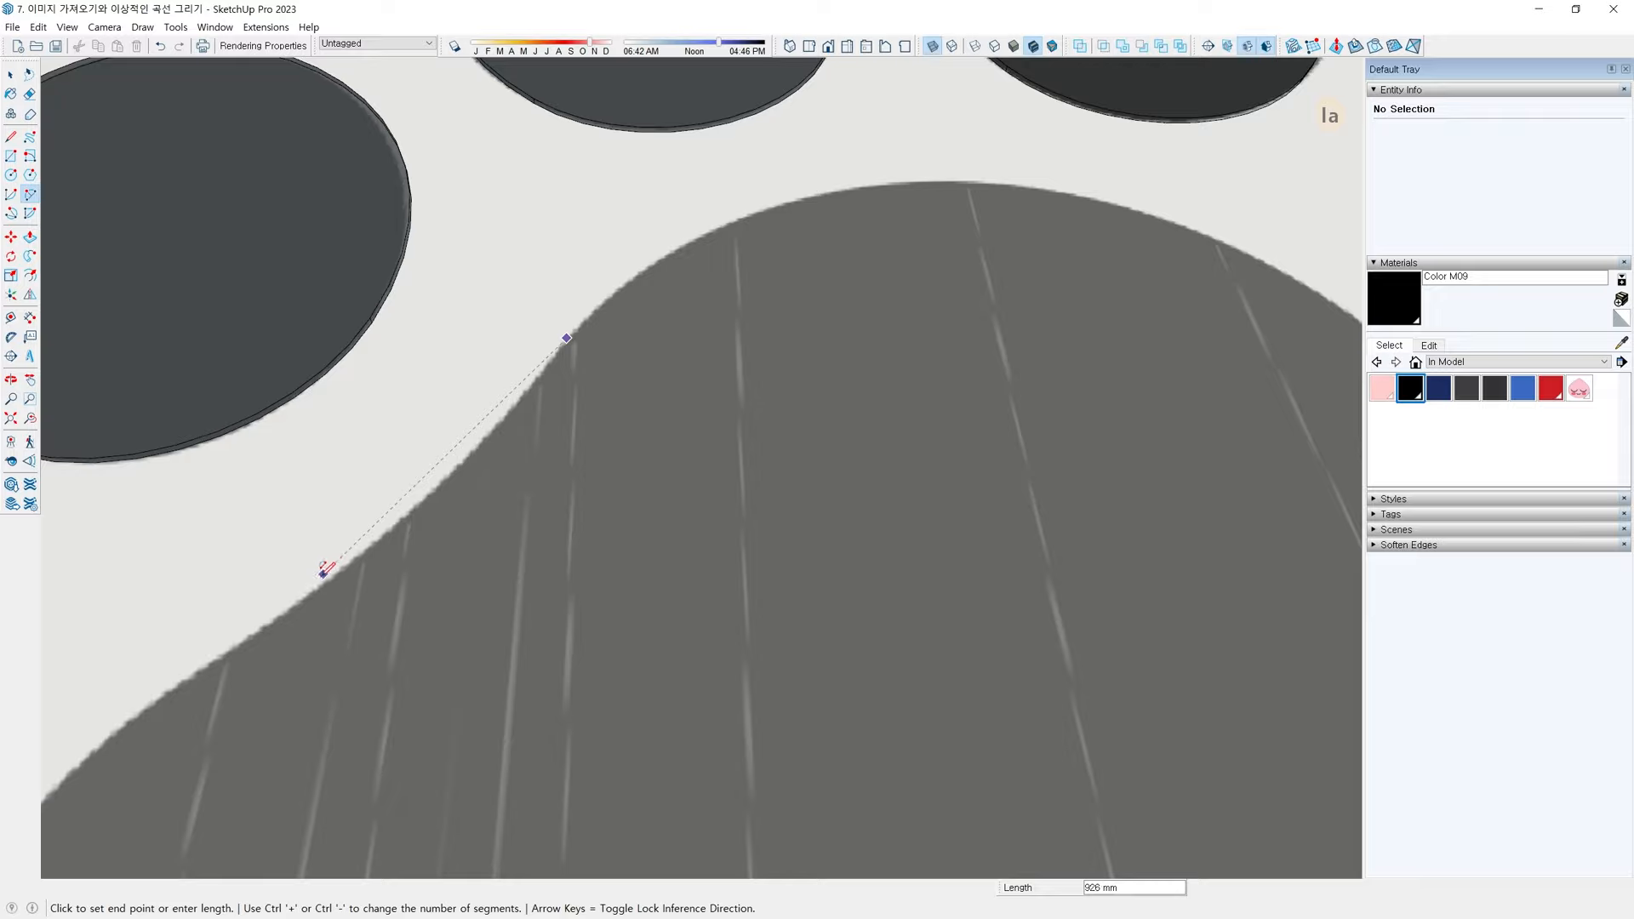
click(297, 601)
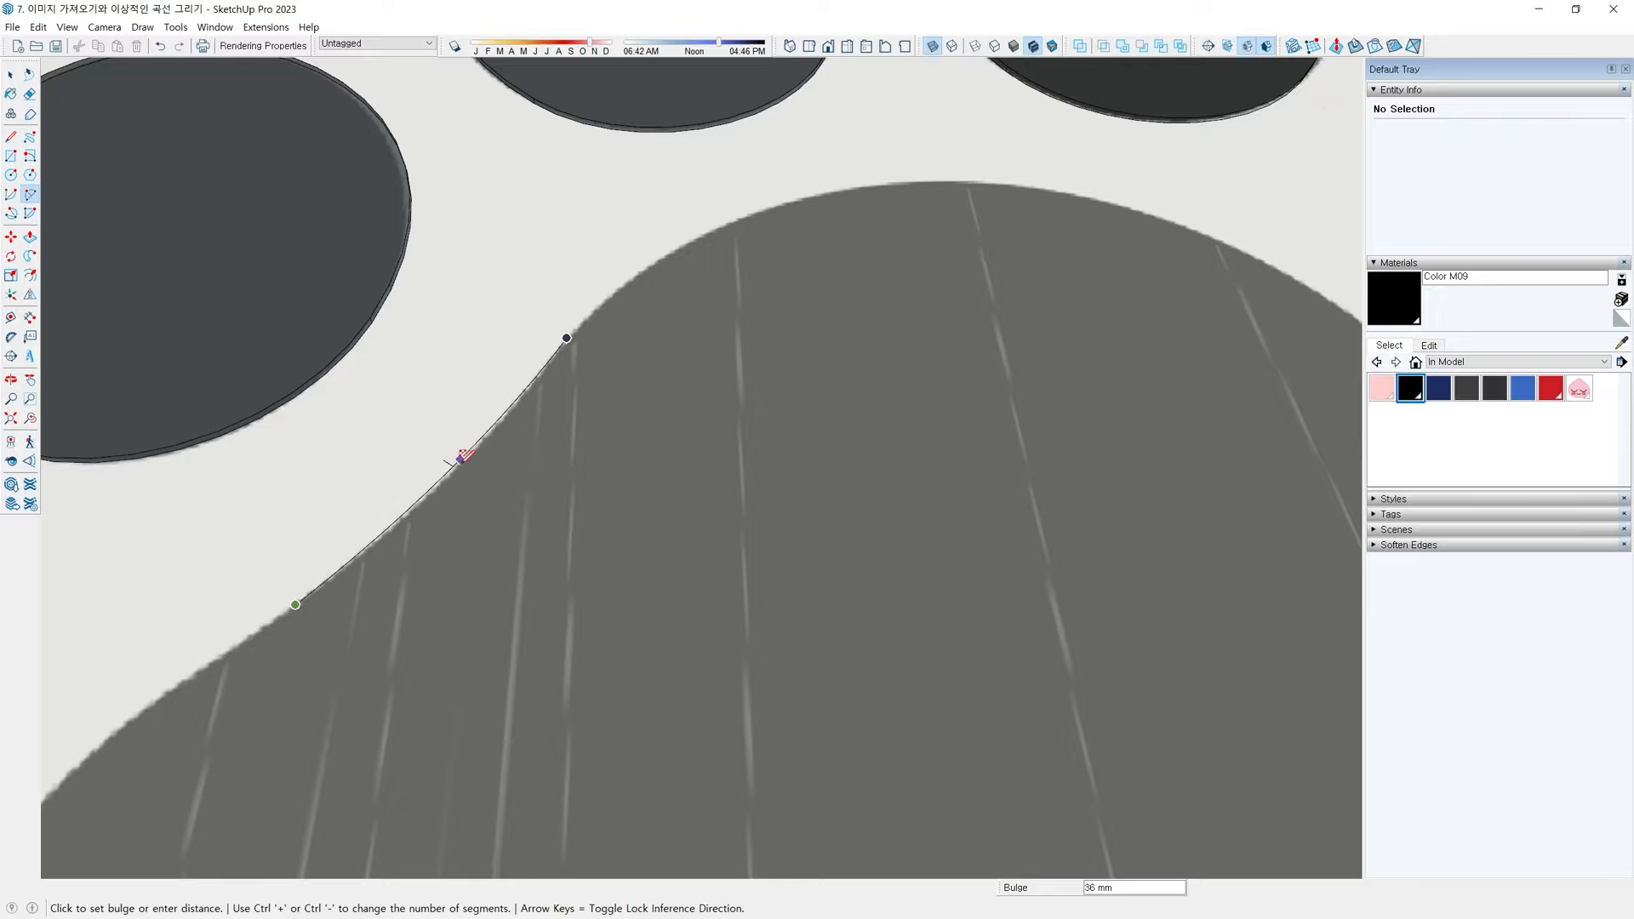
click(464, 460)
Try a tangent arc from the concave arc's lower end around the main pad's left shoulder and undo it
scroll(565, 507, down, 3)
scroll(641, 364, up, 3)
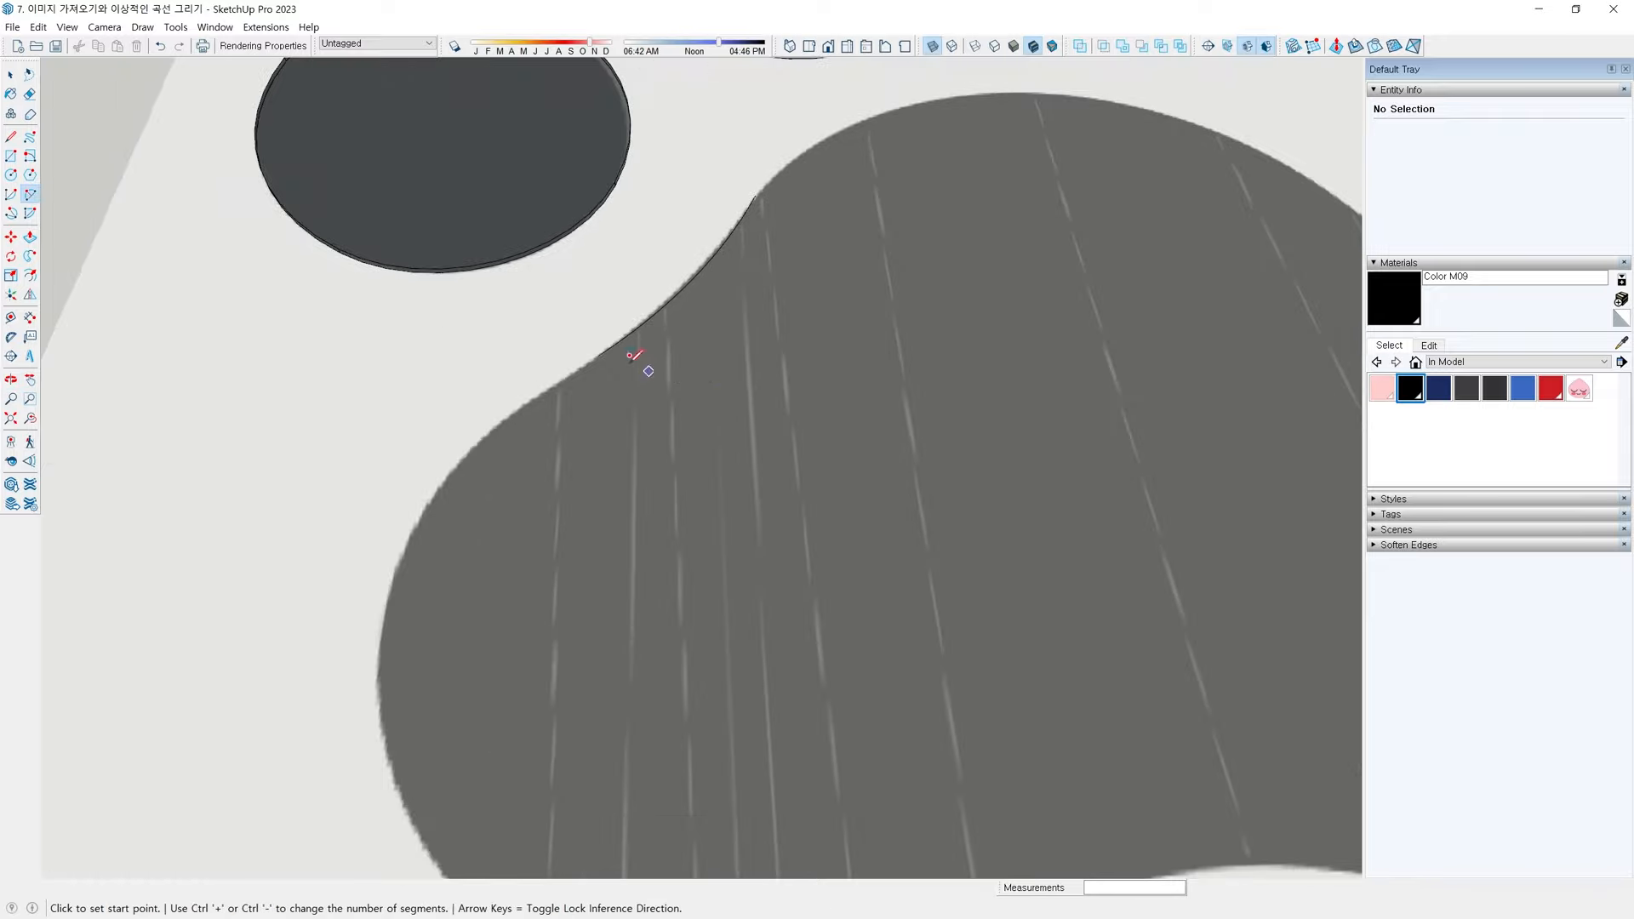
click(598, 354)
scroll(598, 354, down, 2)
scroll(459, 509, up, 1)
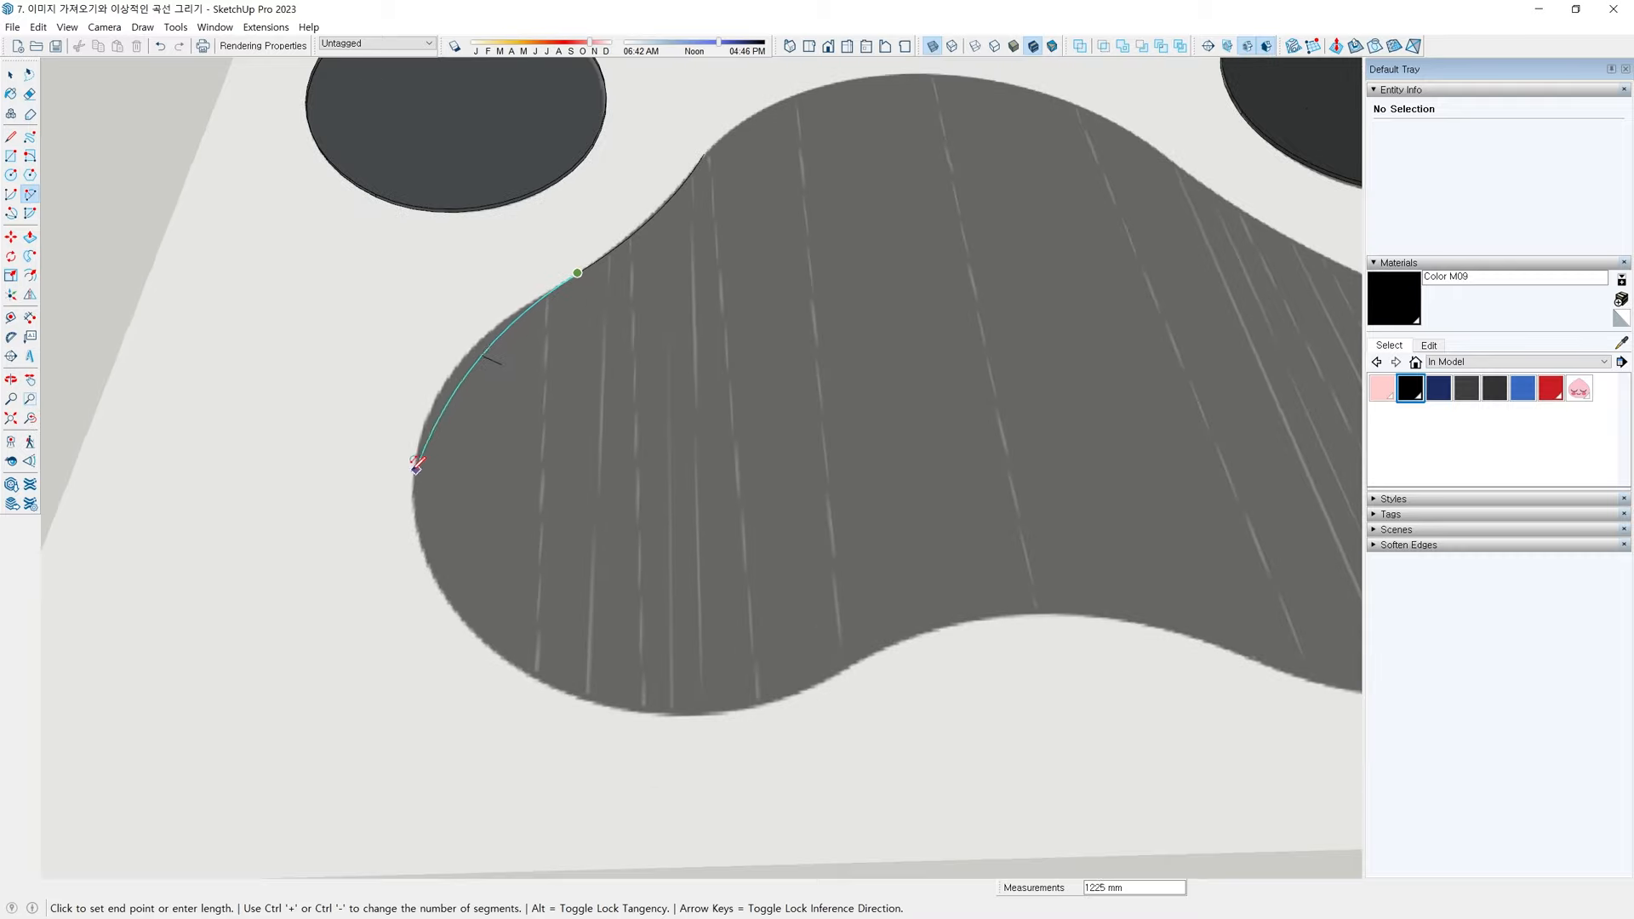
scroll(466, 353, up, 3)
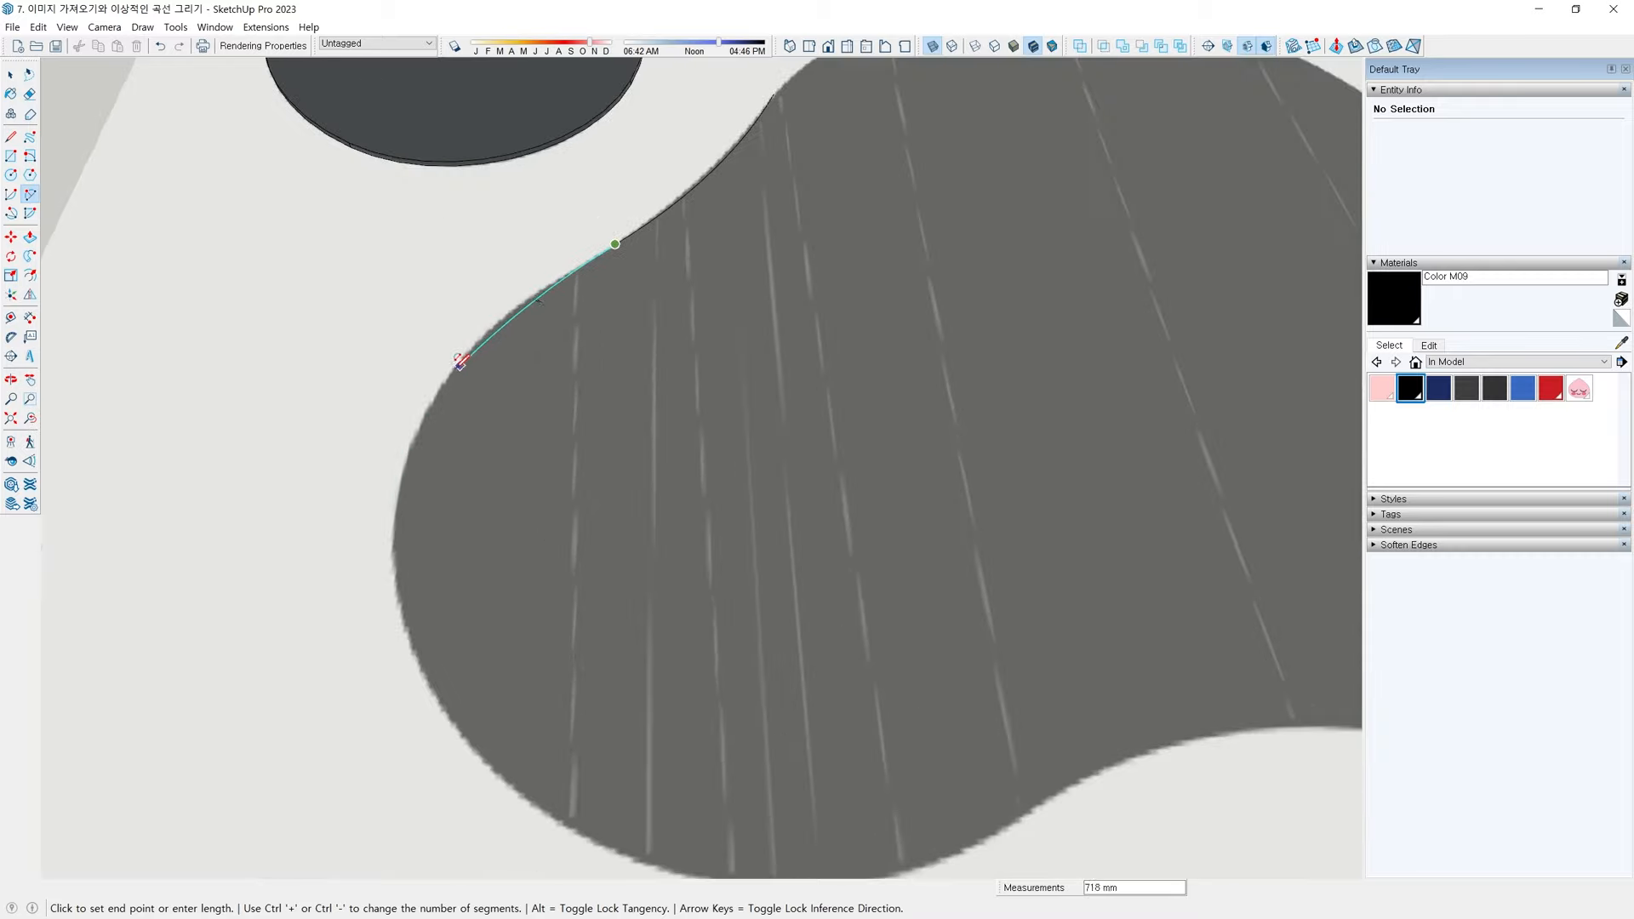
double_click(452, 369)
click(451, 369)
scroll(485, 711, down, 1)
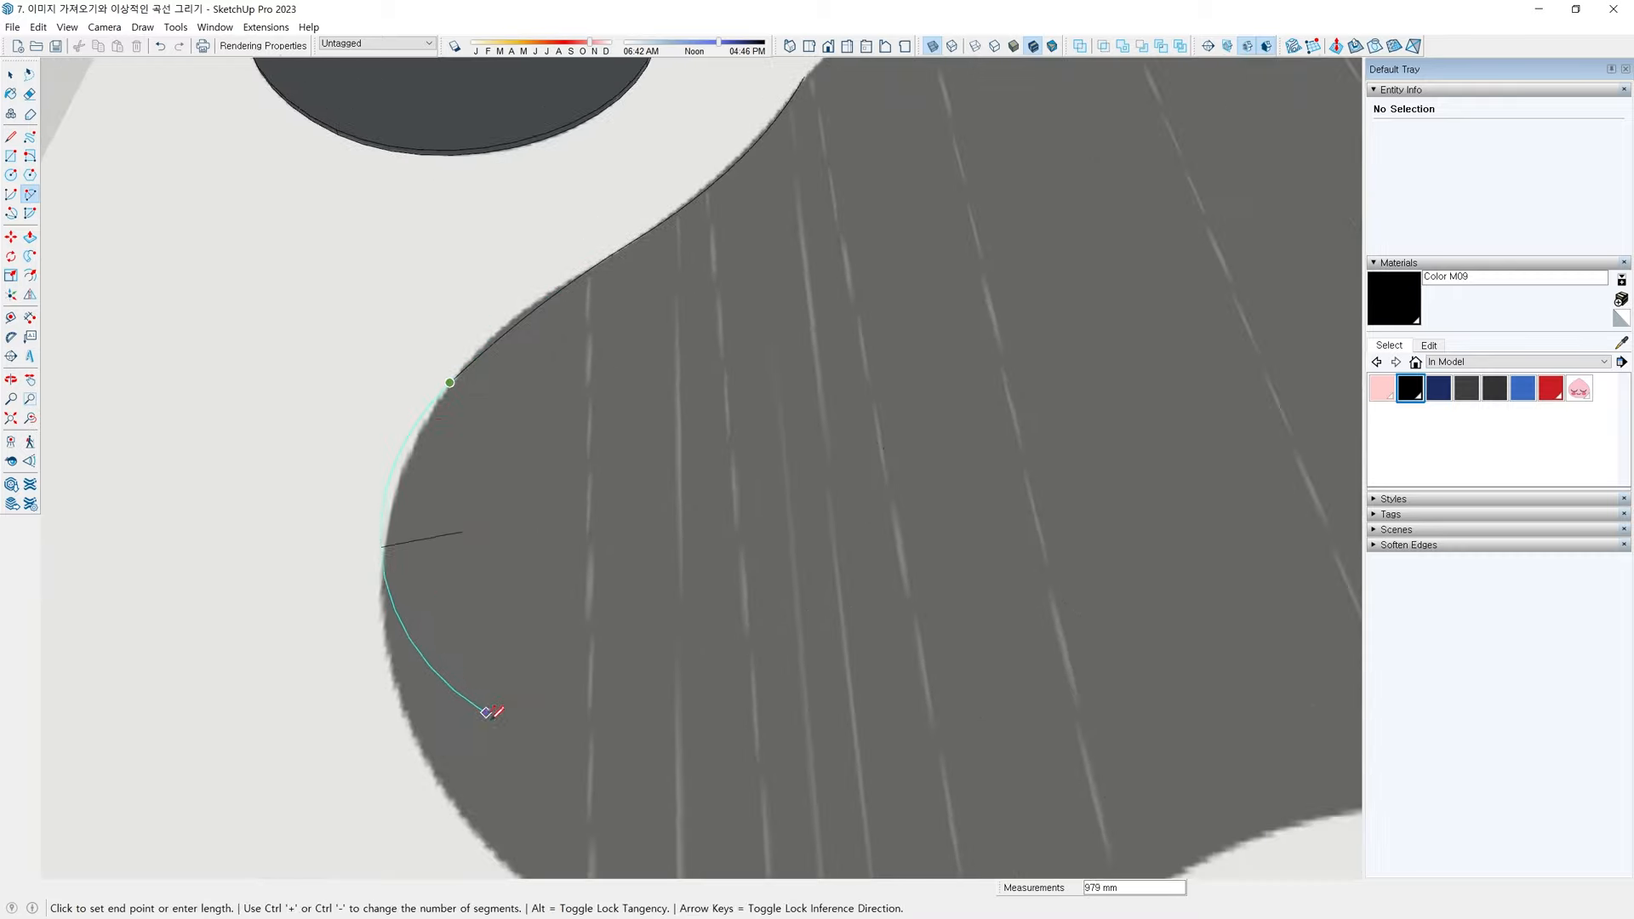
shift+middle_drag(485, 712, 385, 580)
key(Escape)
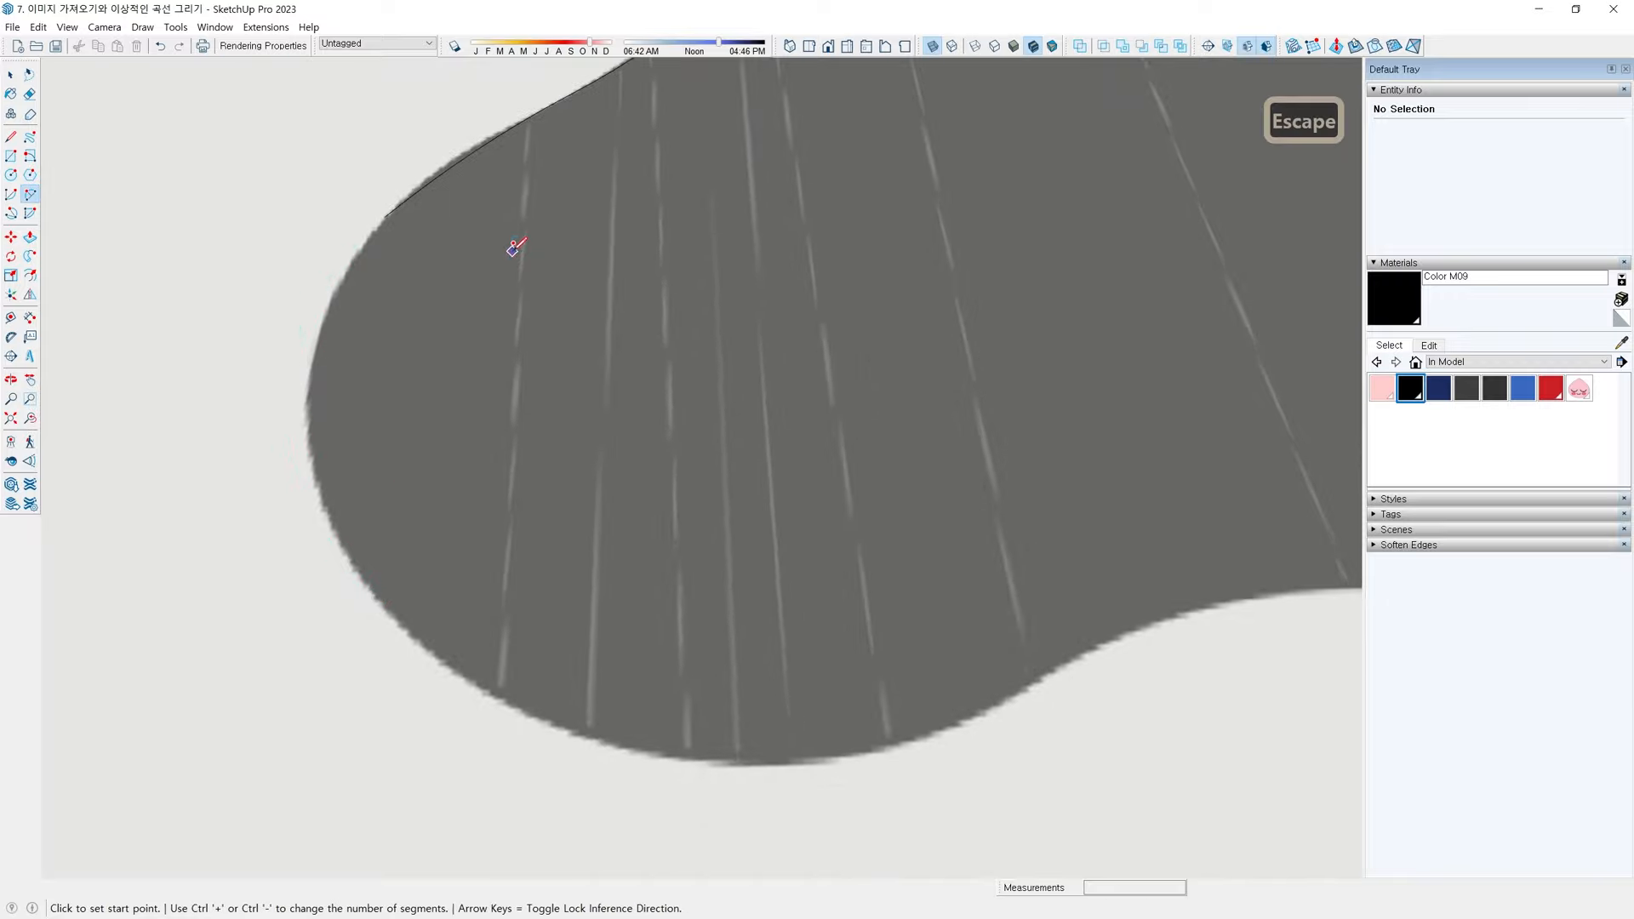
key(ctrl+z)
Draw a shorter tangent arc, about 500 mm long, from the concave arc's lower end onto the main pad's left shoulder
shift+middle_drag(521, 220, 543, 451)
scroll(655, 260, up, 1)
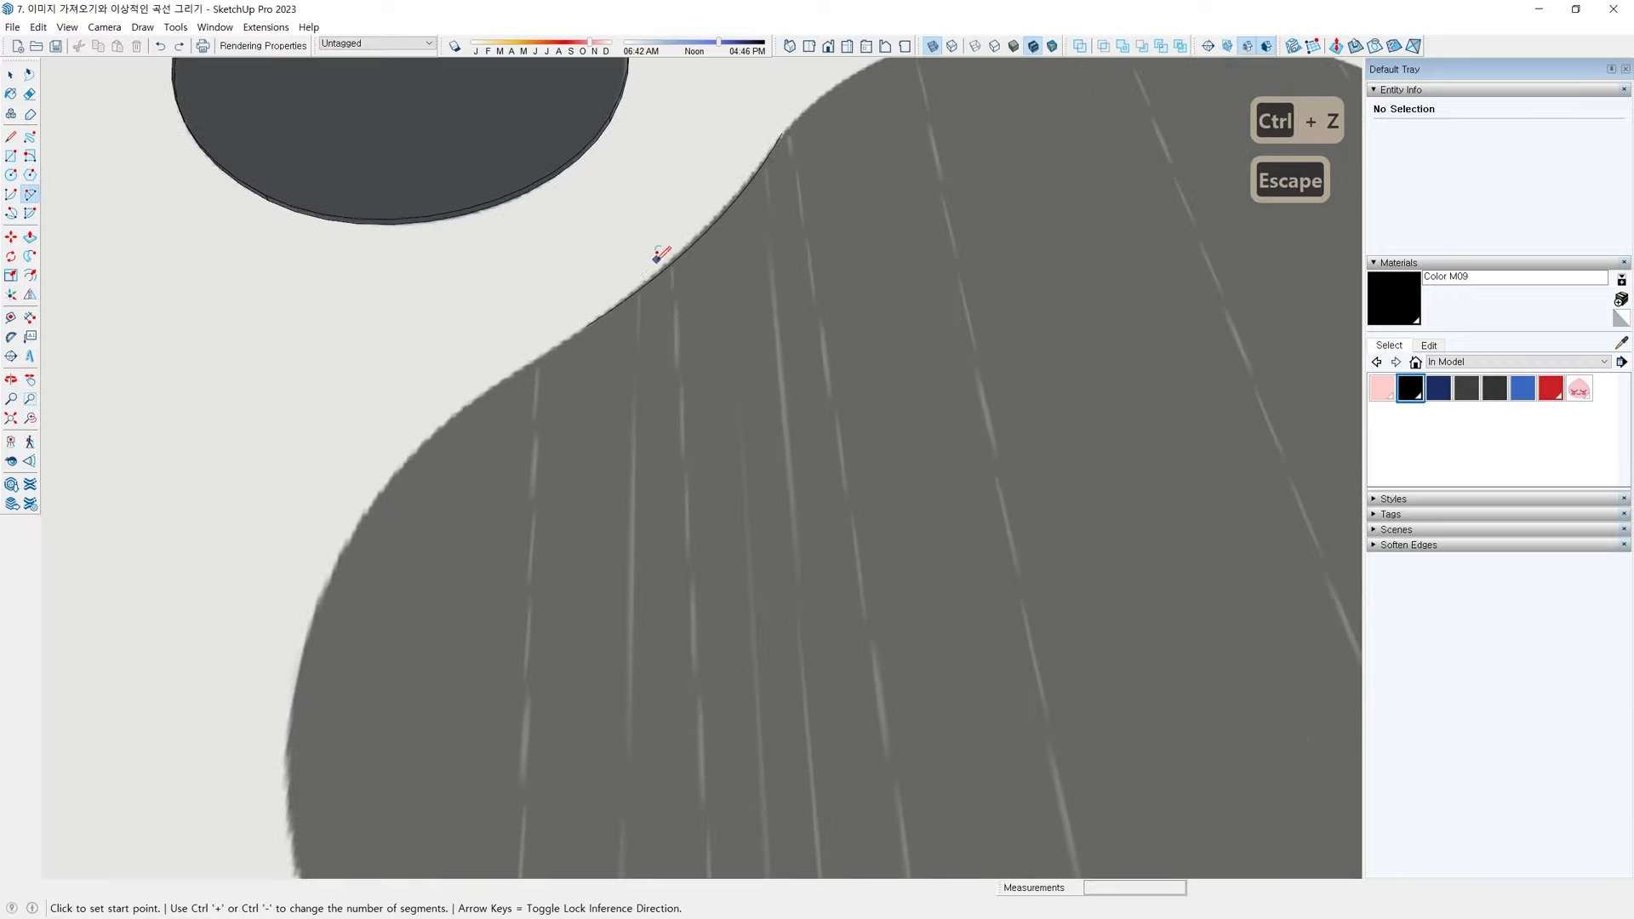
click(587, 325)
double_click(441, 423)
scroll(443, 421, up, 3)
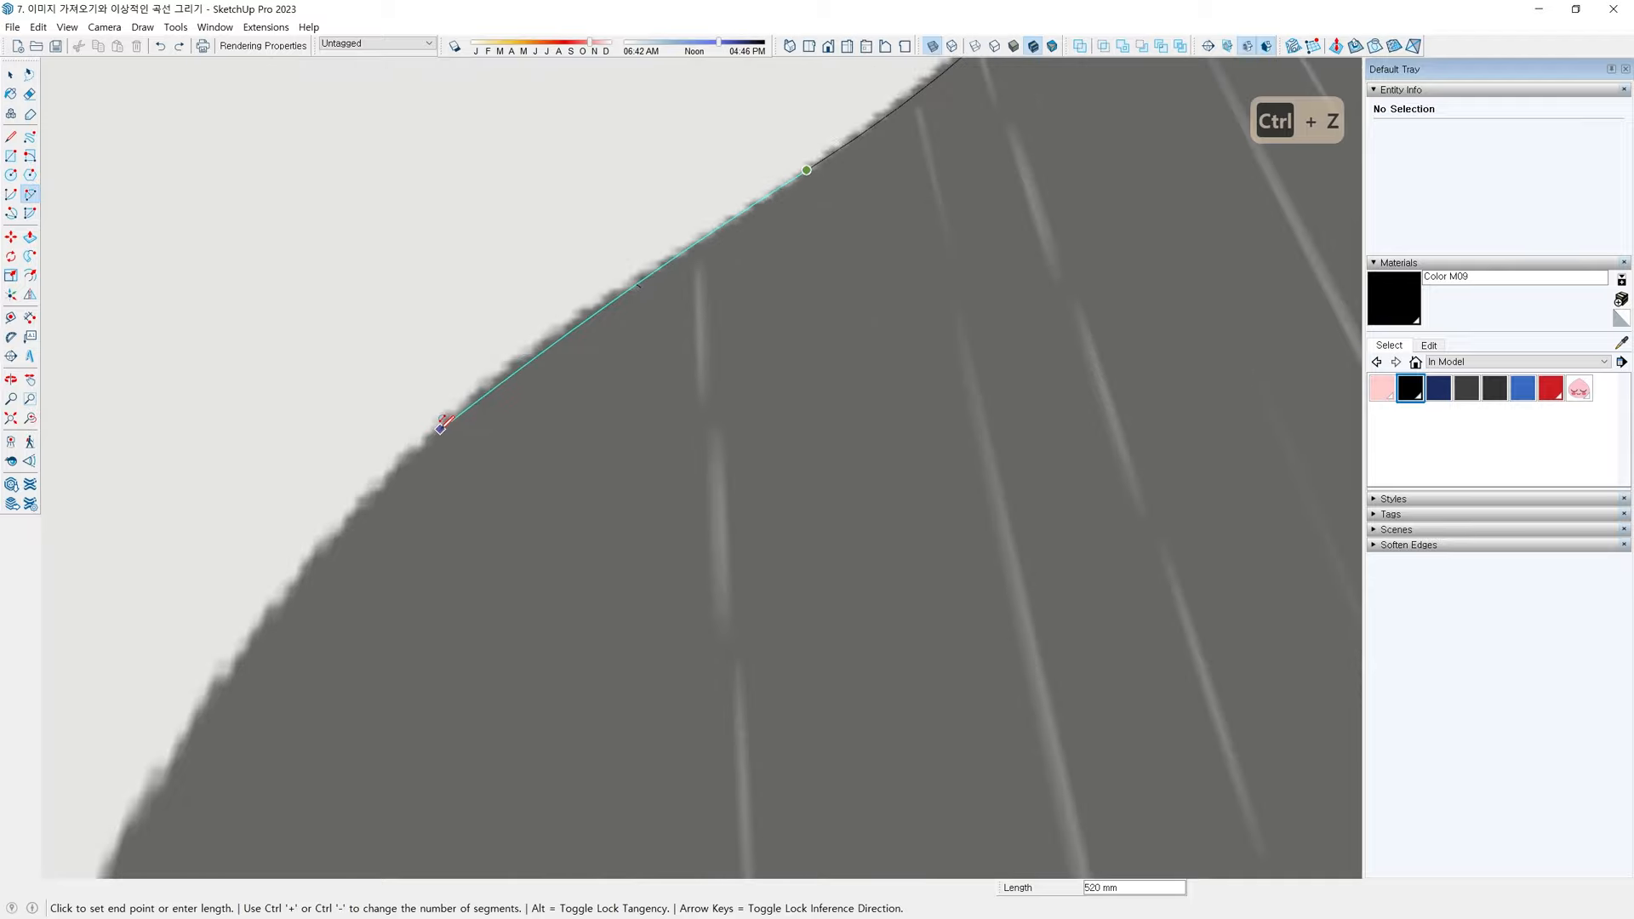
click(456, 413)
Continue with tangent arcs around the main pad's left lobe and an arc about 1413 mm long across its concave bottom edge
scroll(394, 463, down, 3)
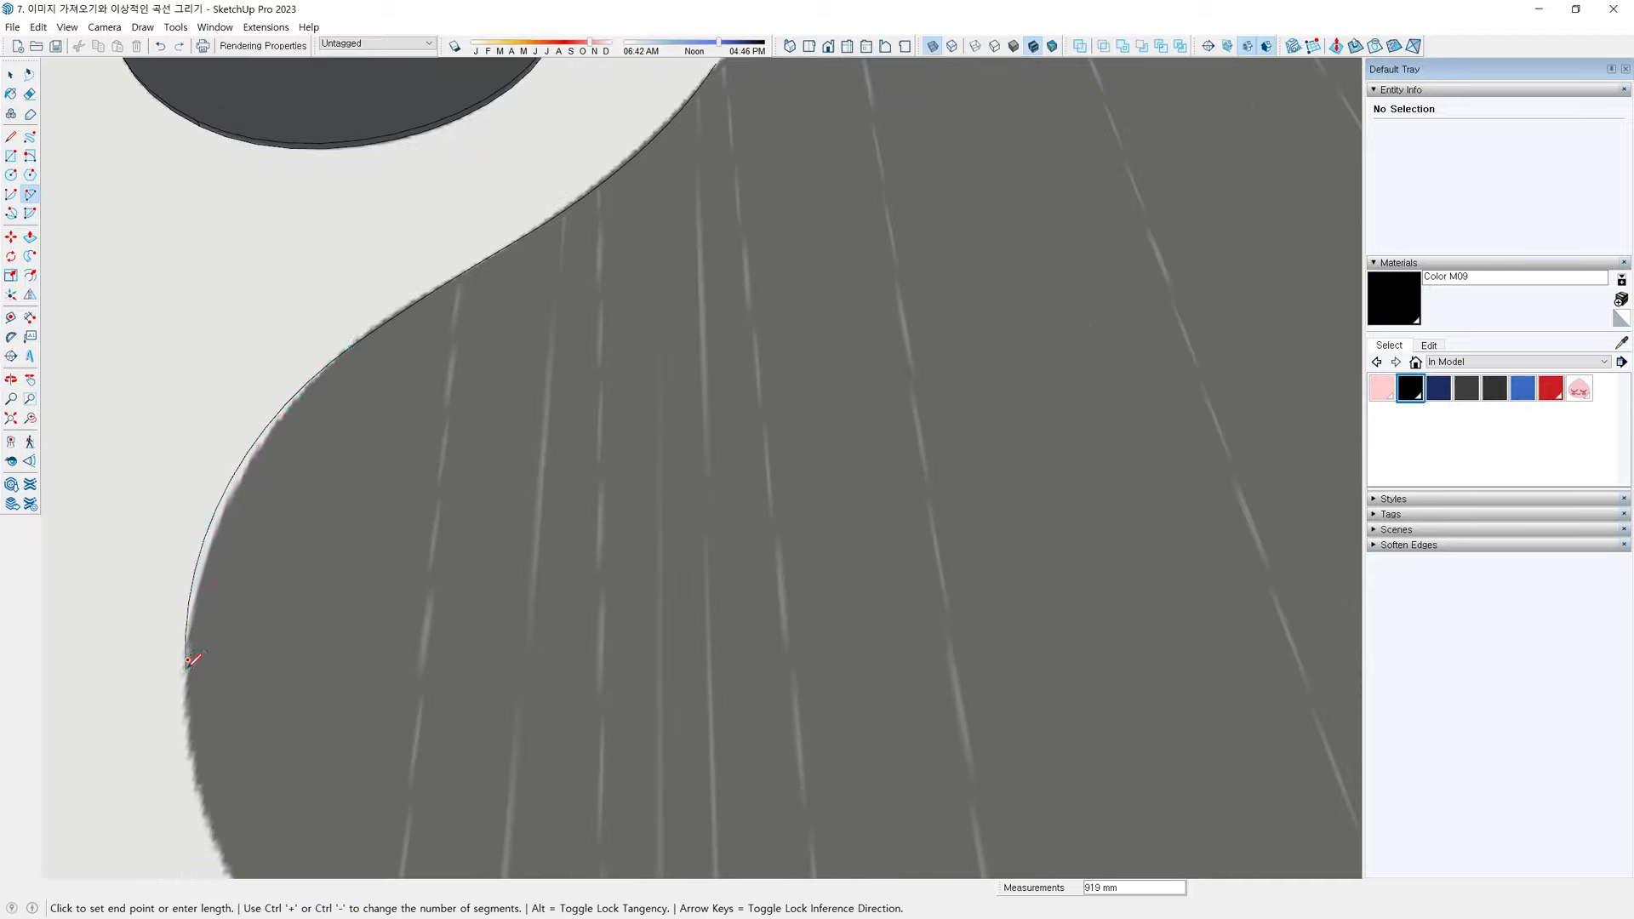
scroll(262, 729, down, 5)
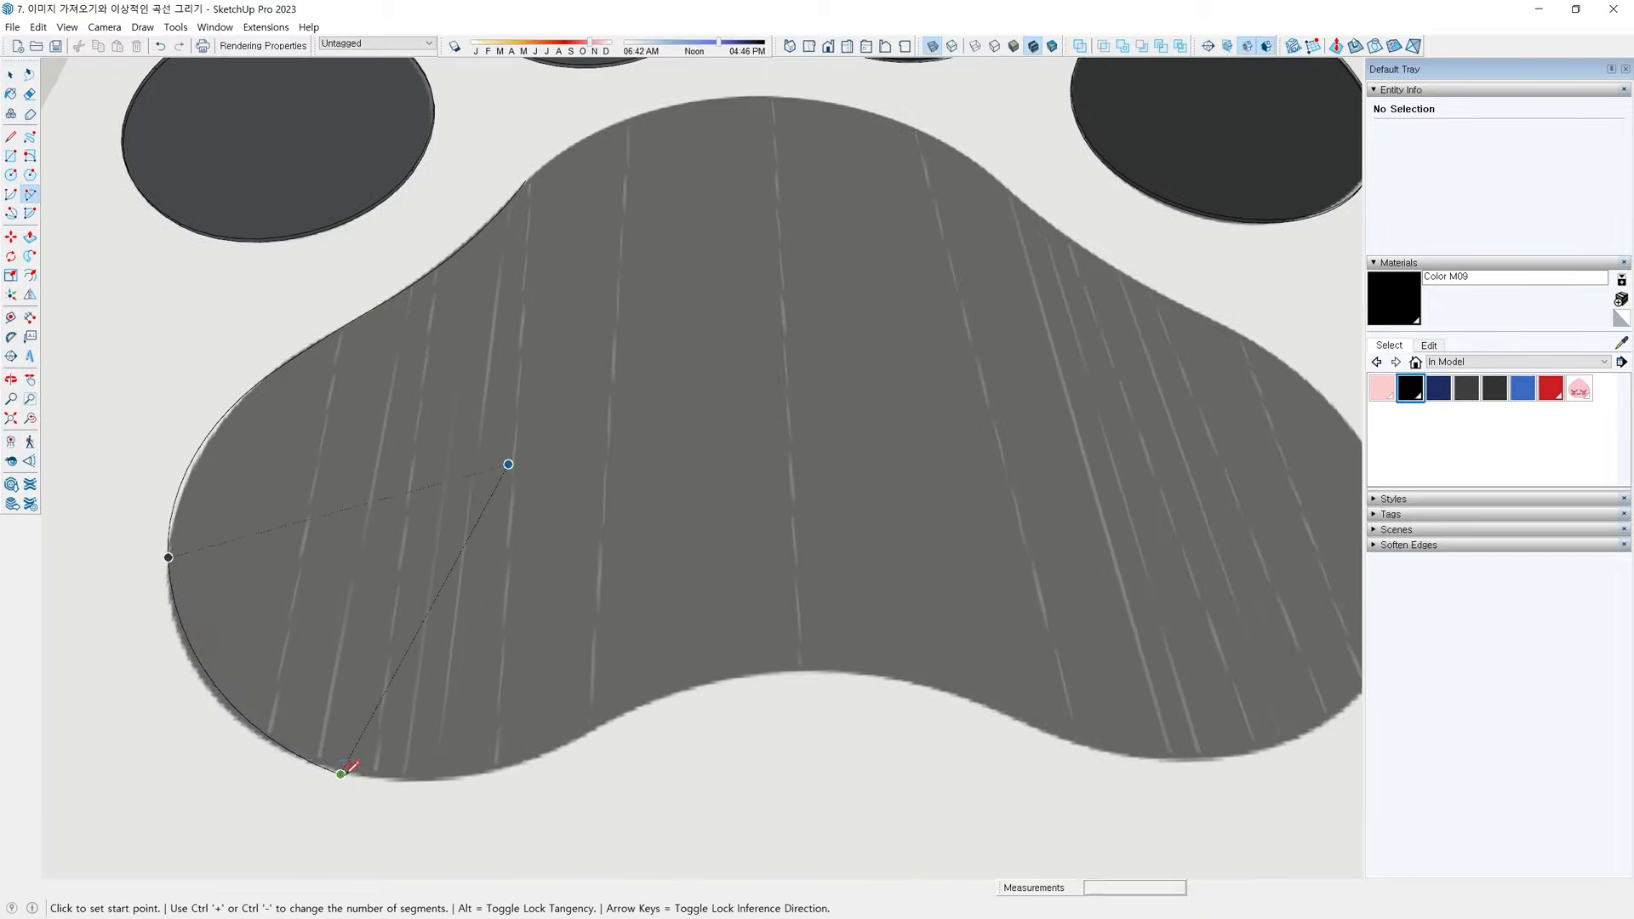
scroll(589, 717, up, 1)
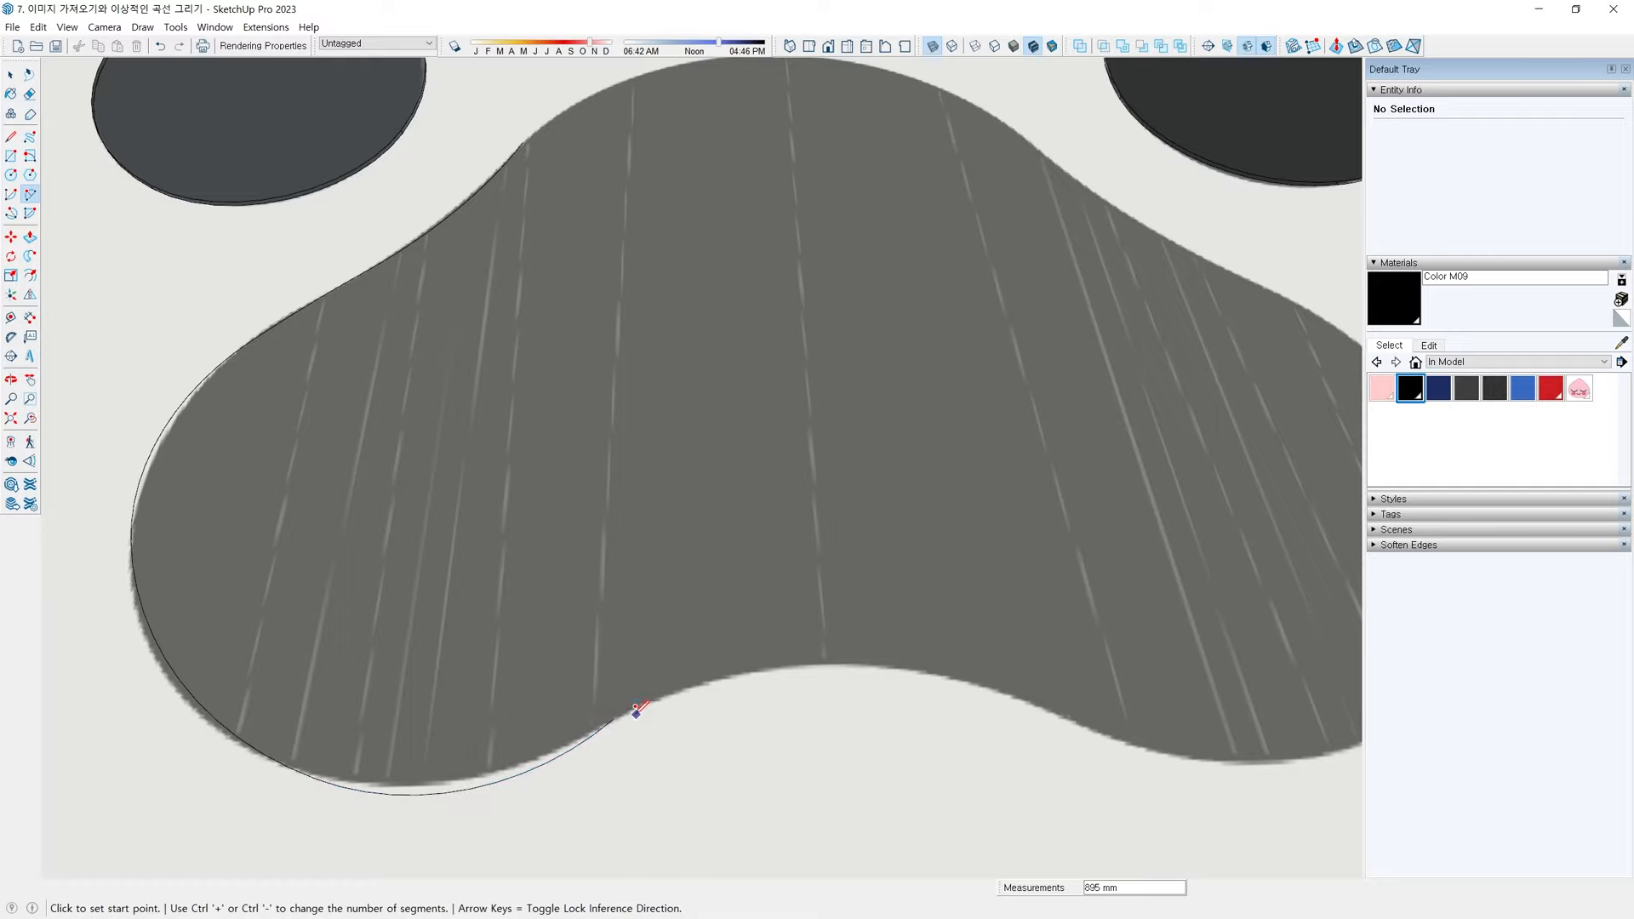
click(613, 718)
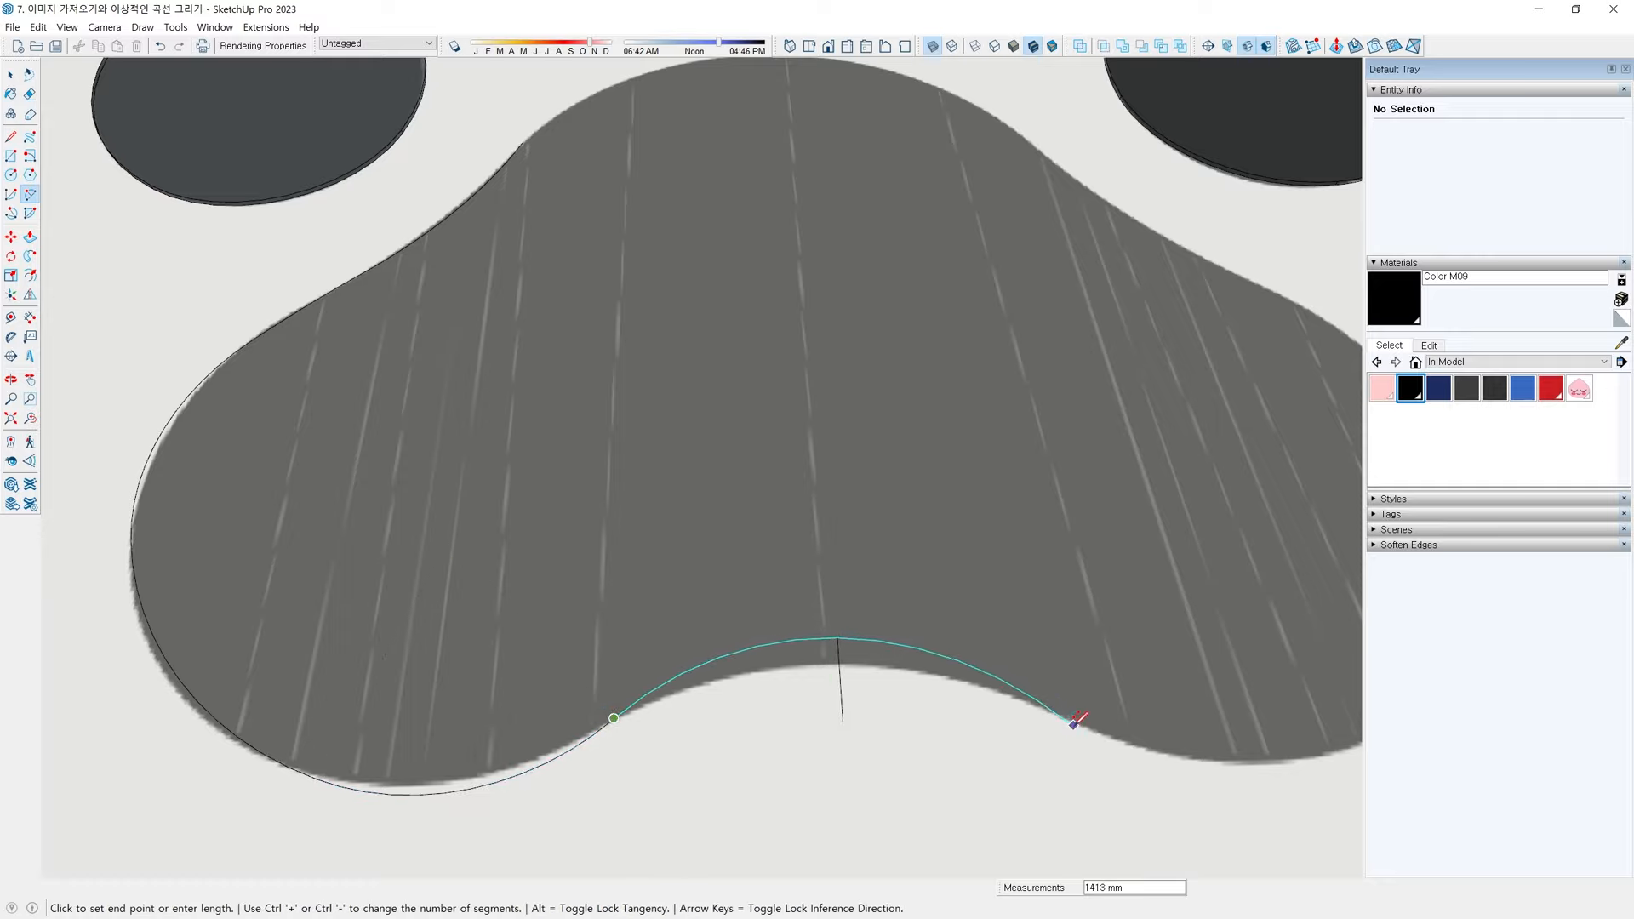
click(1074, 721)
Draw a tangent arc about 506 mm long from the right end of the concave bottom arc to the underside of the main pad's right lobe
middle_drag(1074, 722, 566, 557)
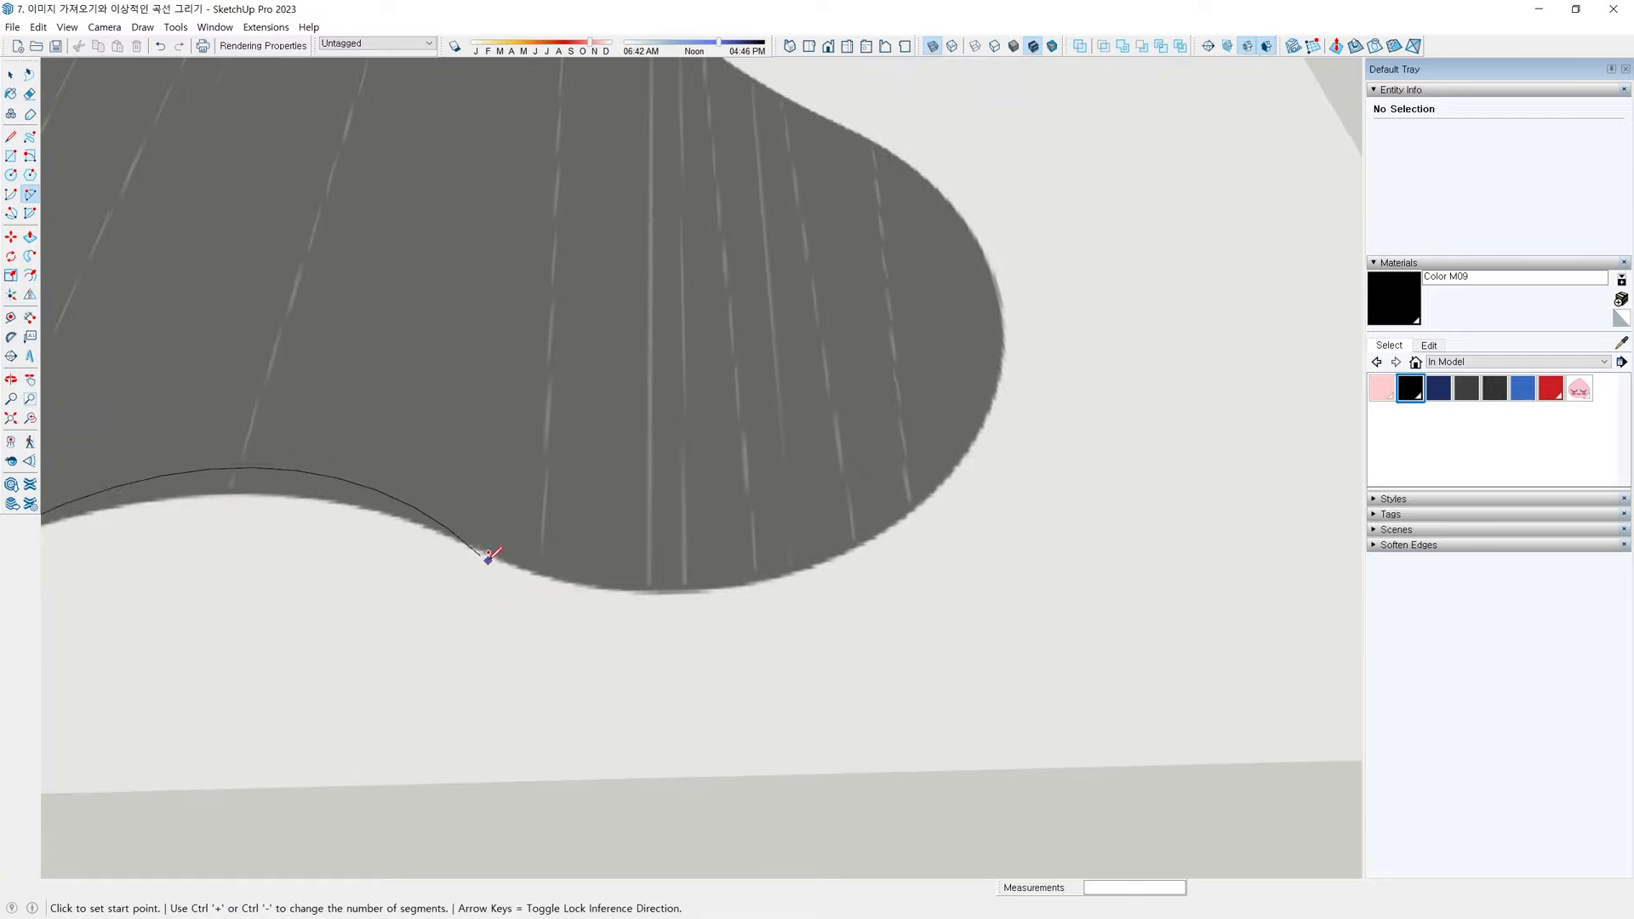
click(482, 555)
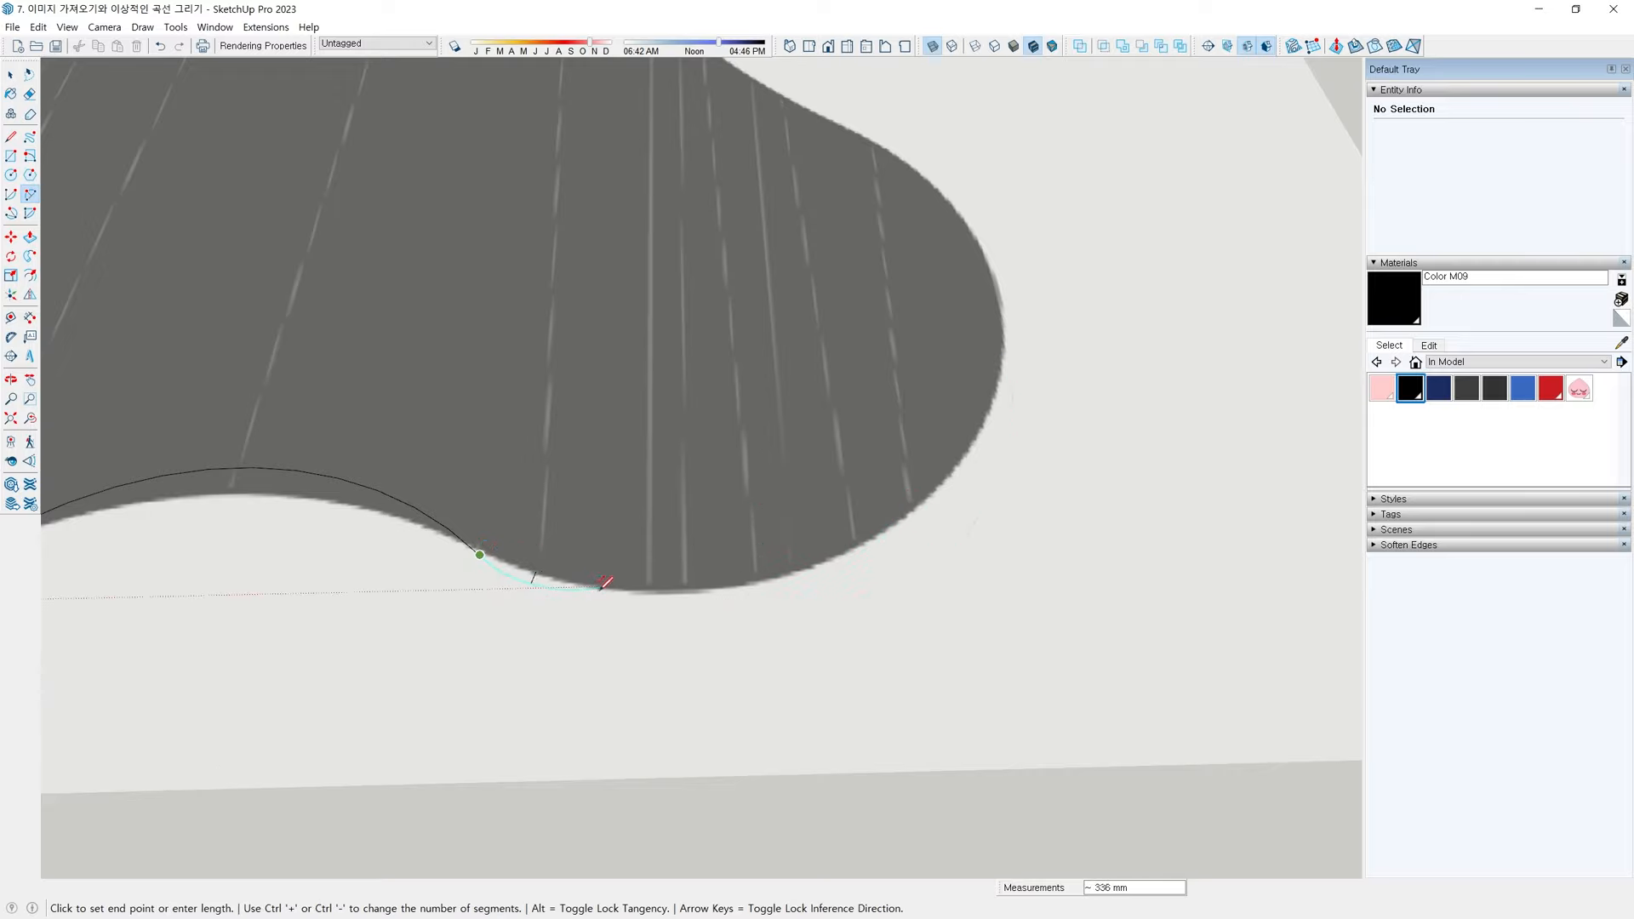
scroll(604, 583, up, 3)
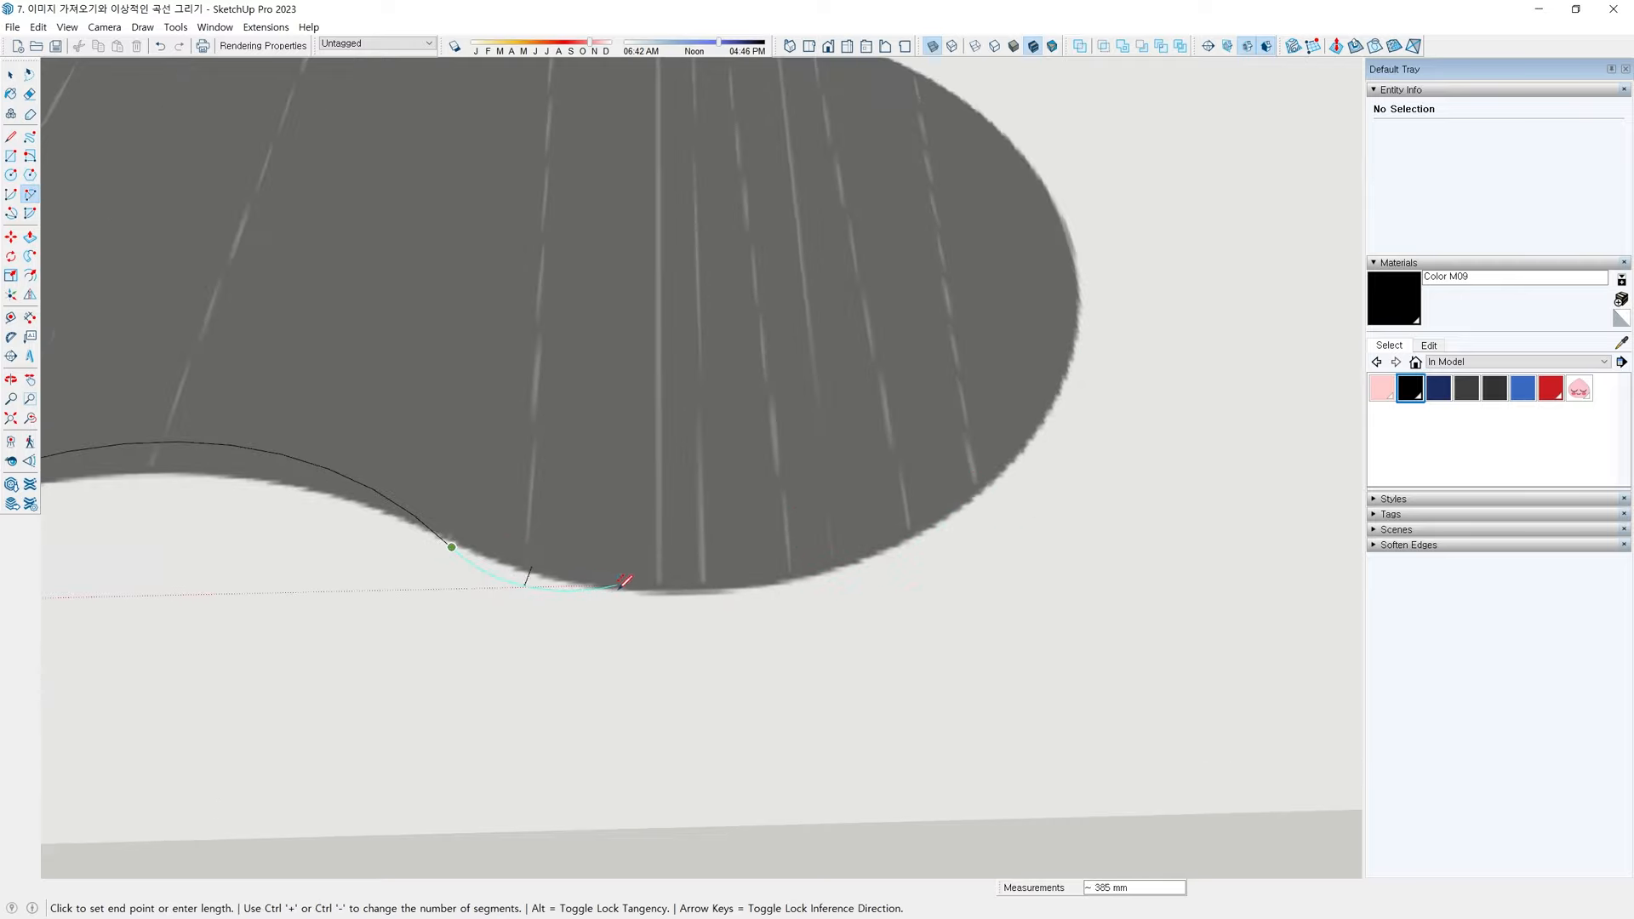
click(667, 606)
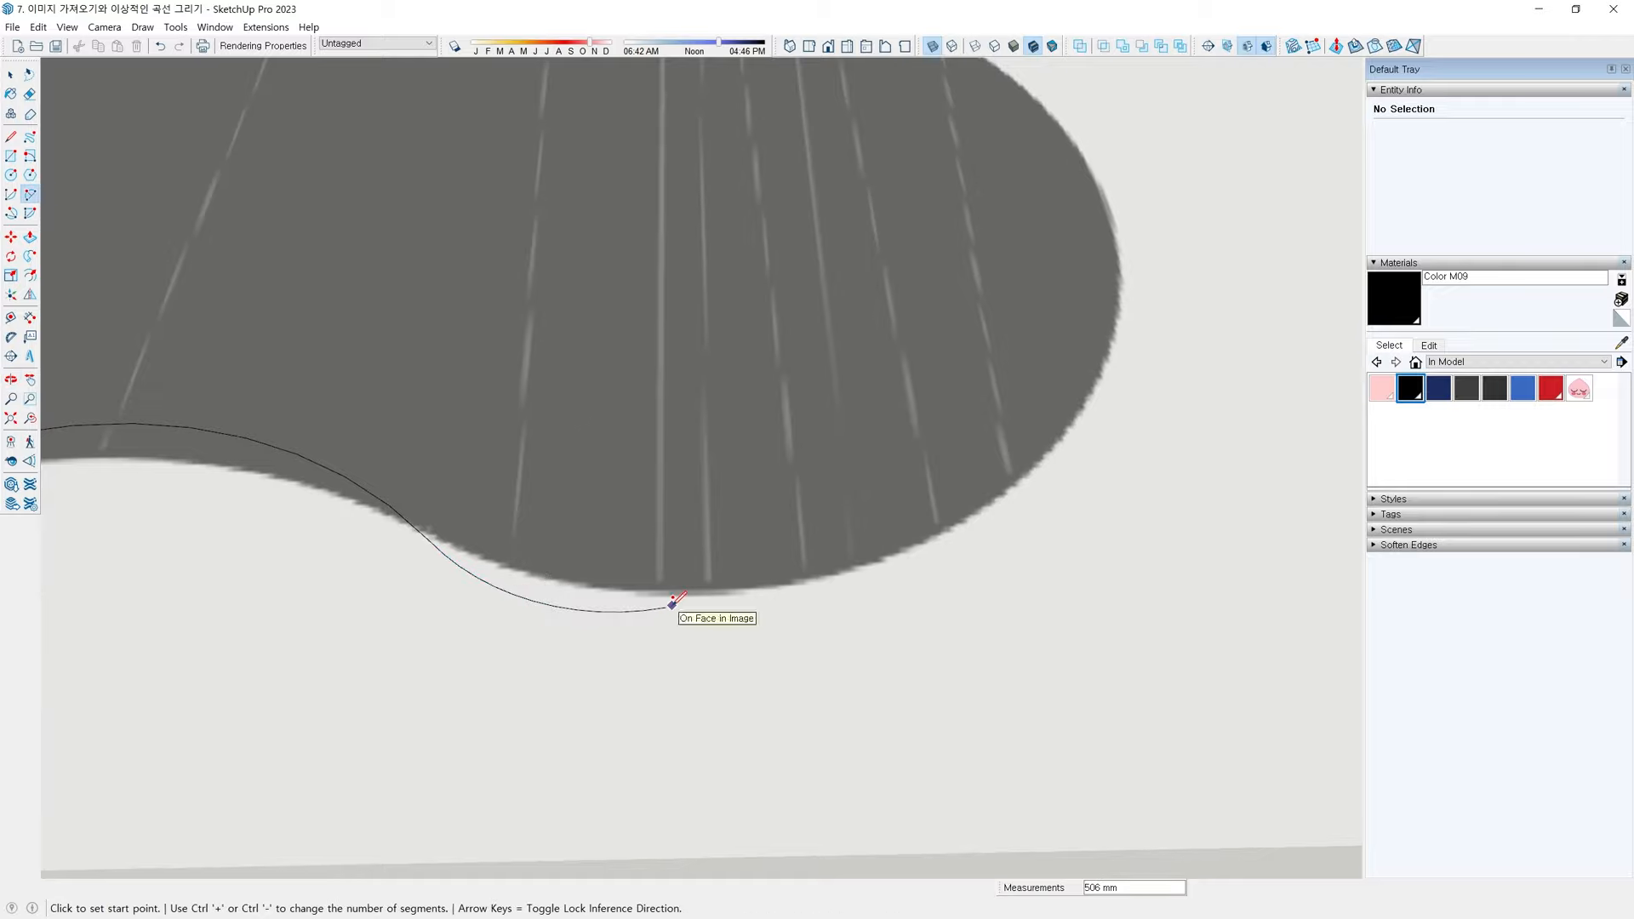
Trace the main pad's right lobe with two tangent arcs, the first about 1104 mm long, ending at the start of the concave upper-right edge
click(669, 606)
scroll(1025, 519, down, 1)
shift+middle_drag(1074, 362, 1041, 445)
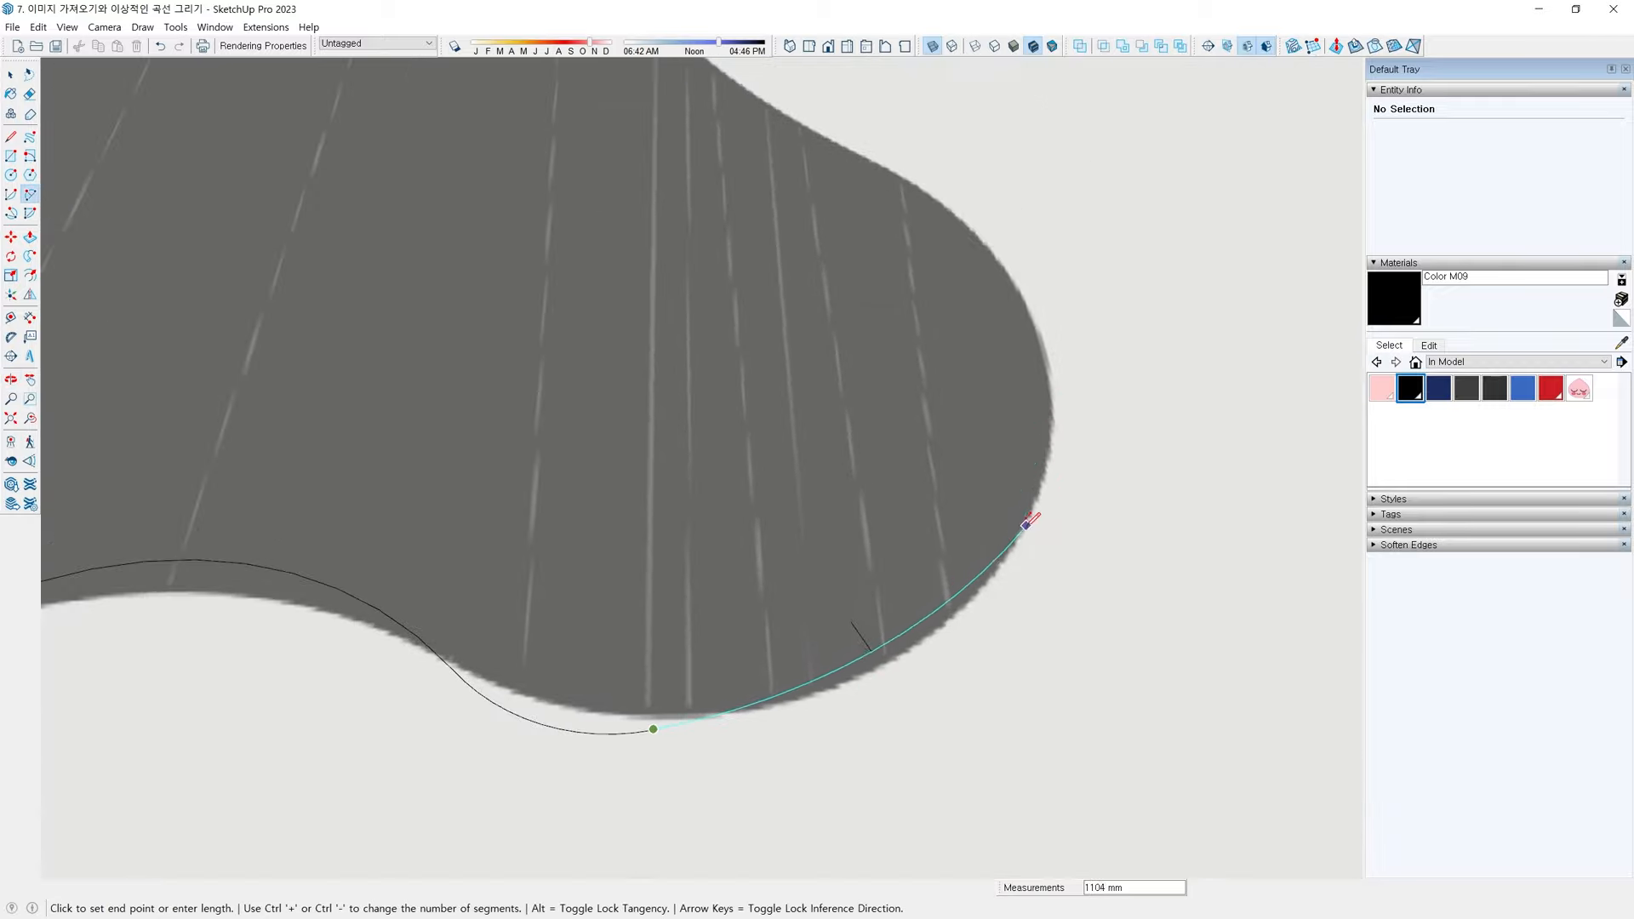
double_click(1025, 526)
click(1026, 526)
scroll(1021, 502, down, 1)
middle_drag(951, 319, 948, 460)
double_click(911, 369)
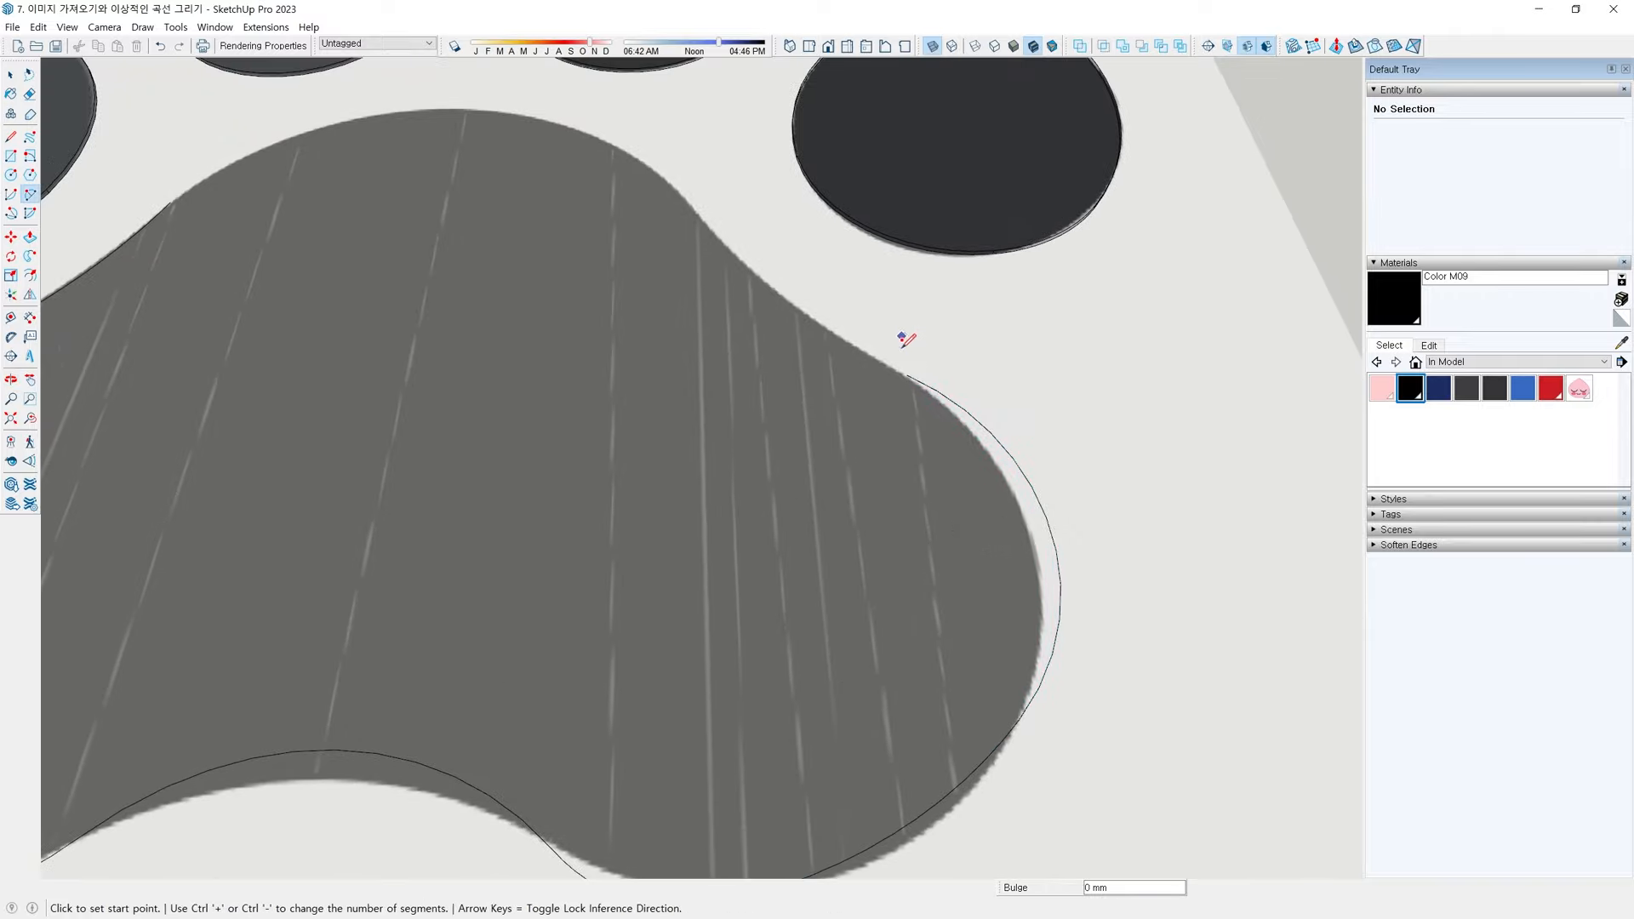
Draw a tangent arc about 1073 mm long along the main pad's concave upper-right edge
click(908, 365)
middle_drag(777, 212, 798, 428)
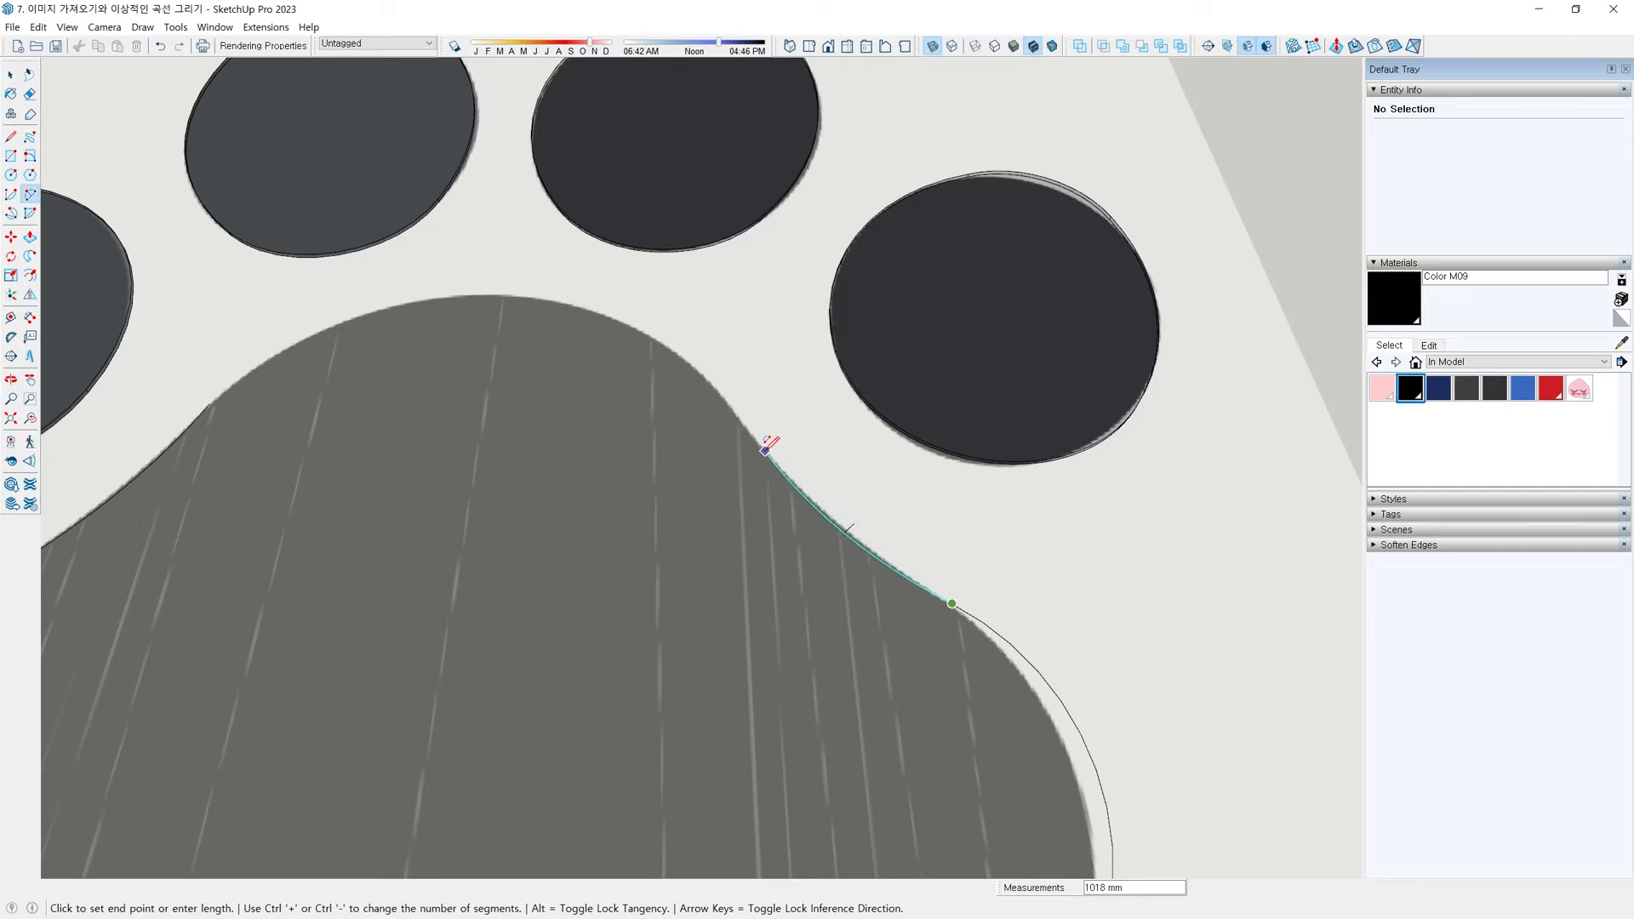
double_click(759, 438)
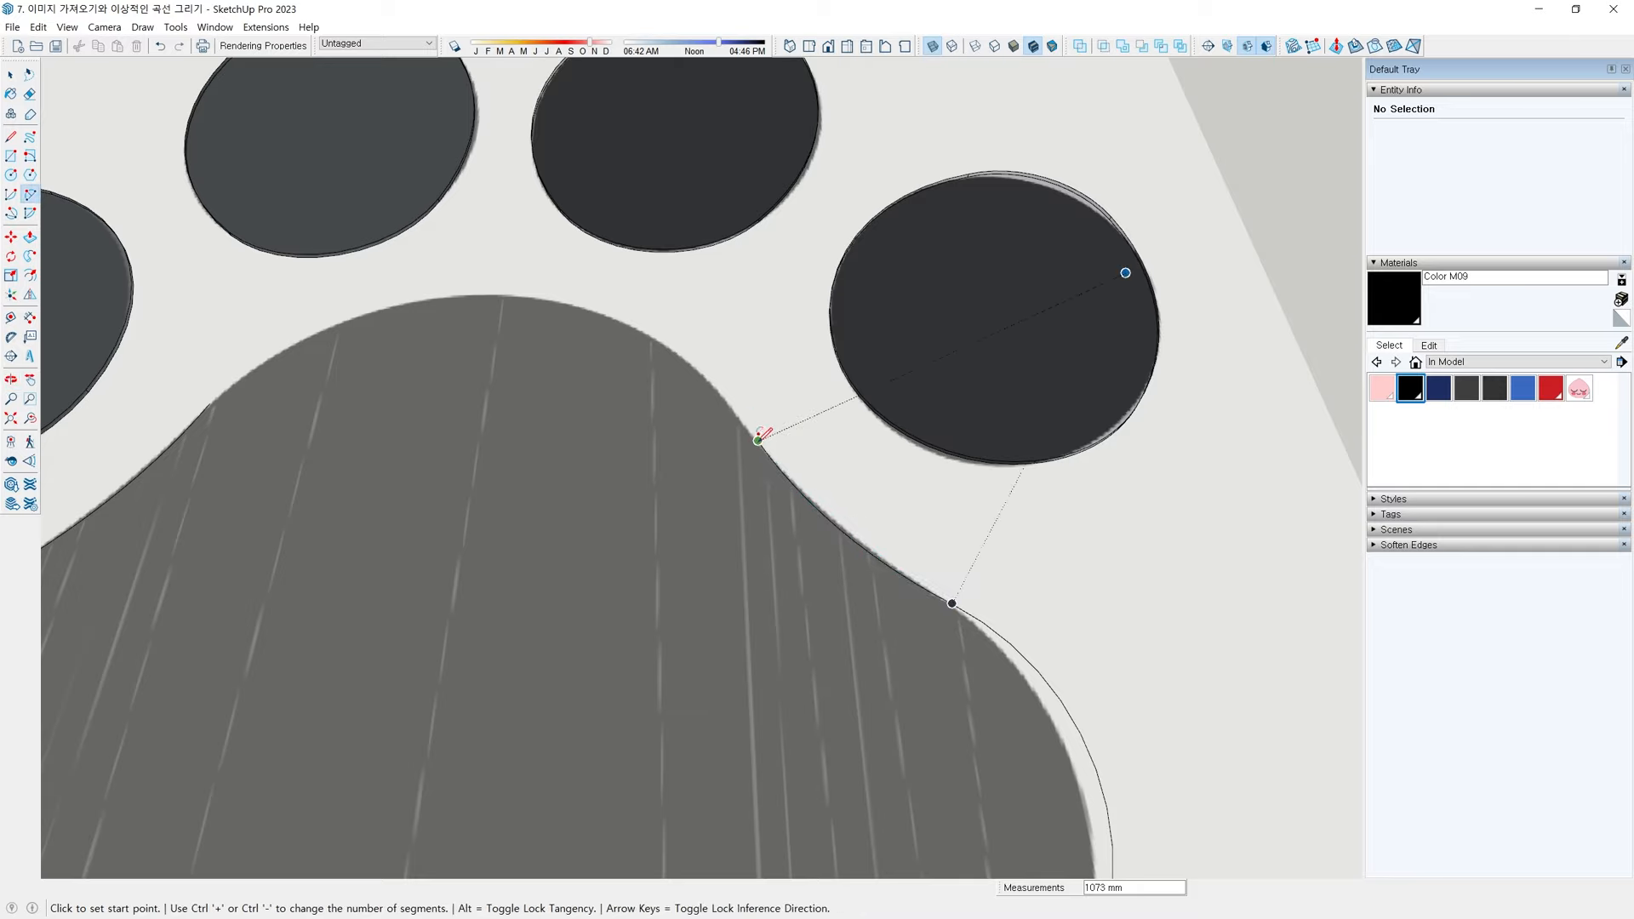
Trace the main pad's rounded top with arcs about 1463 mm and 1425 mm long, meeting the upper end of the concave left arc
click(757, 441)
middle_drag(520, 331, 614, 371)
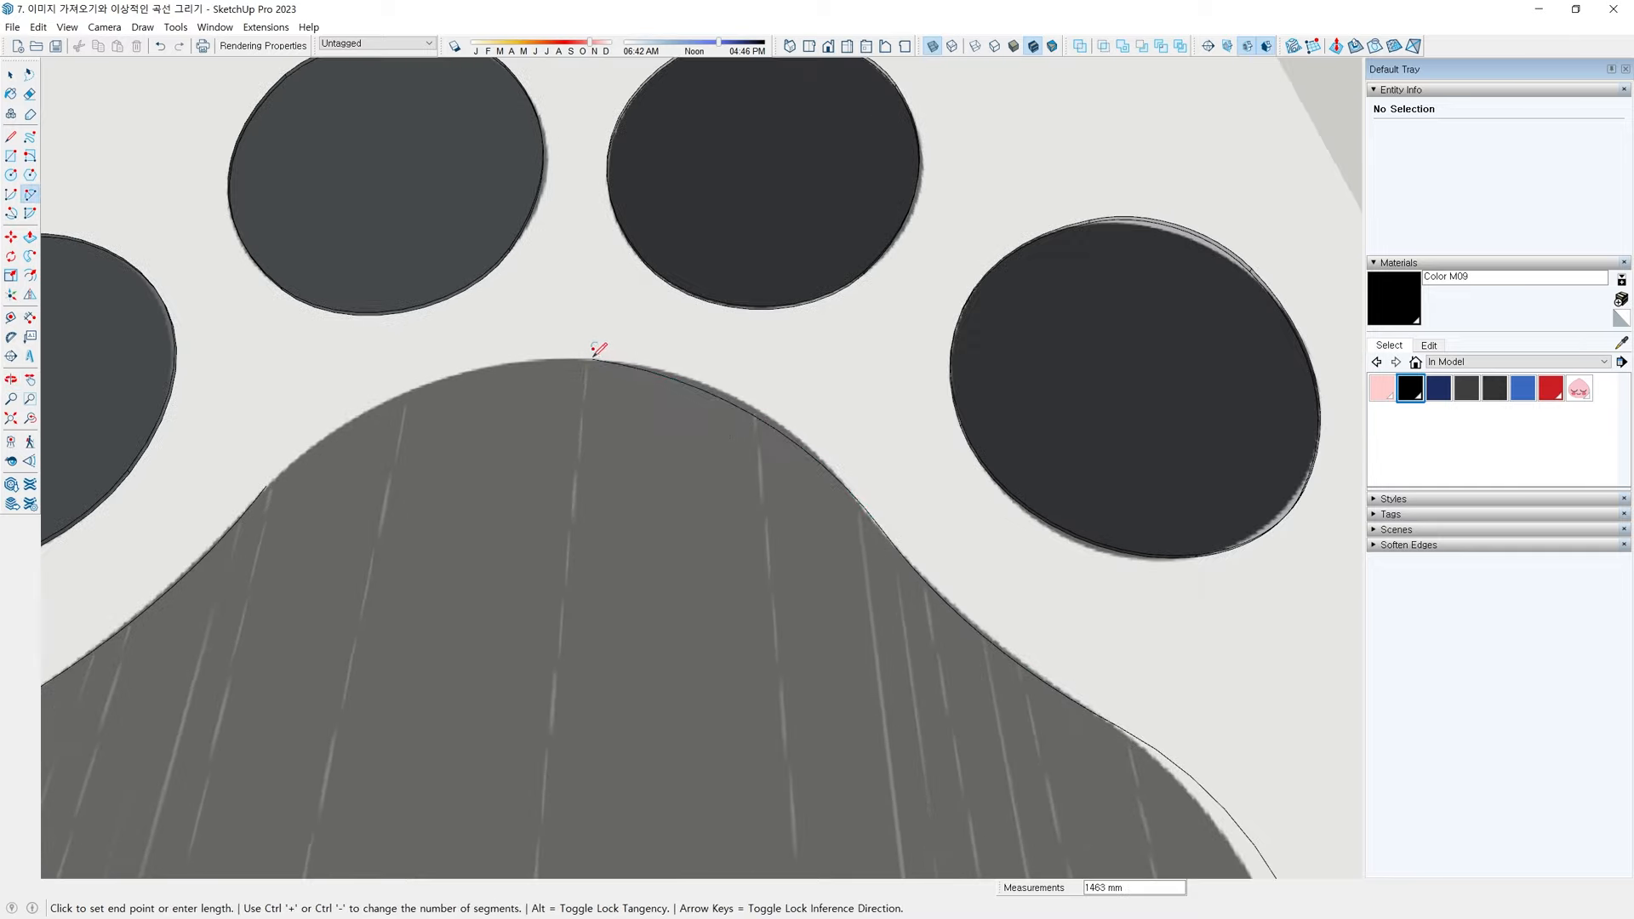
middle_drag(357, 463, 361, 434)
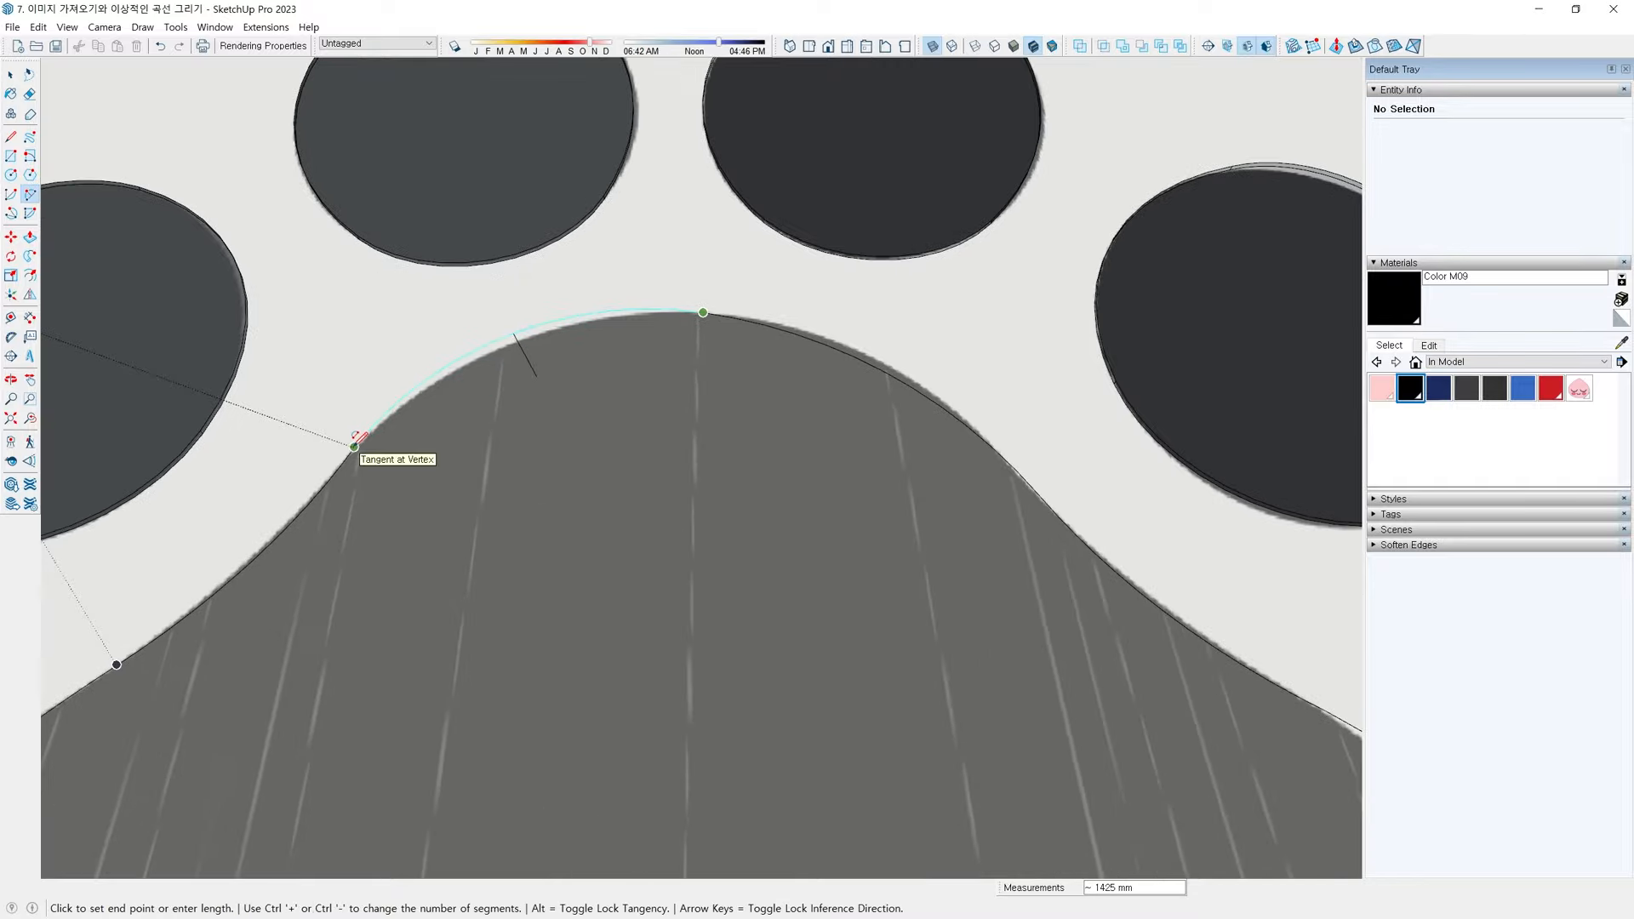
click(354, 446)
scroll(406, 459, down, 2)
scroll(396, 450, up, 1)
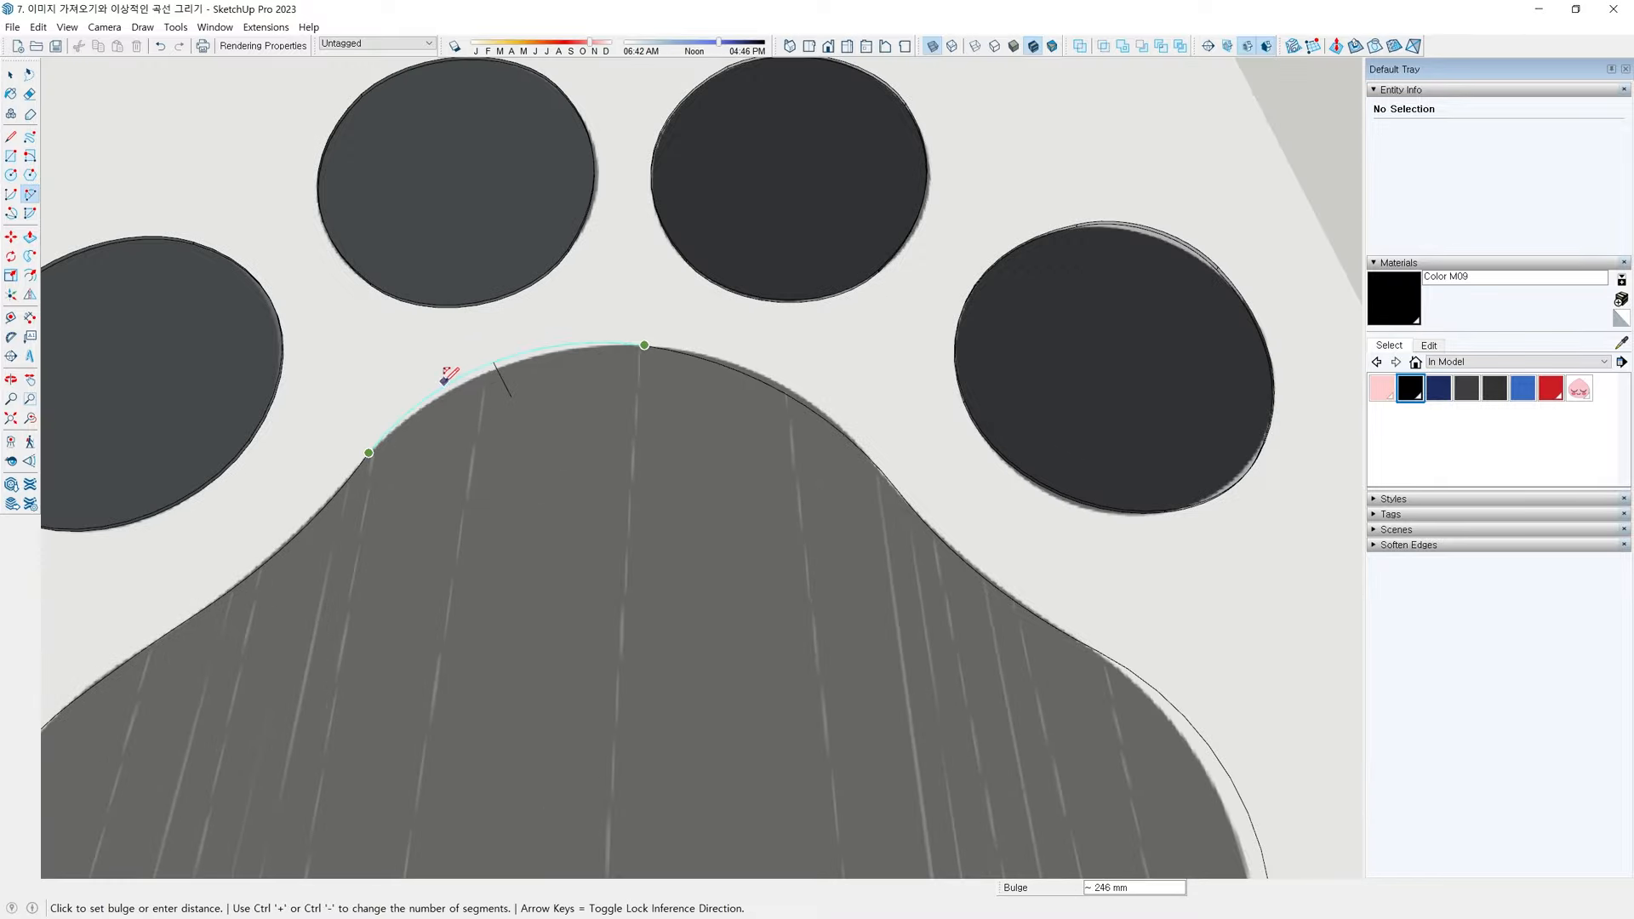
Finish the arc on the main paw pad's upper edge with a bulge of about 246 mm and extrude the pad to the toe pads' height
click(447, 378)
scroll(489, 408, down, 4)
middle_drag(731, 579, 601, 489)
key(space)
key(p)
click(584, 544)
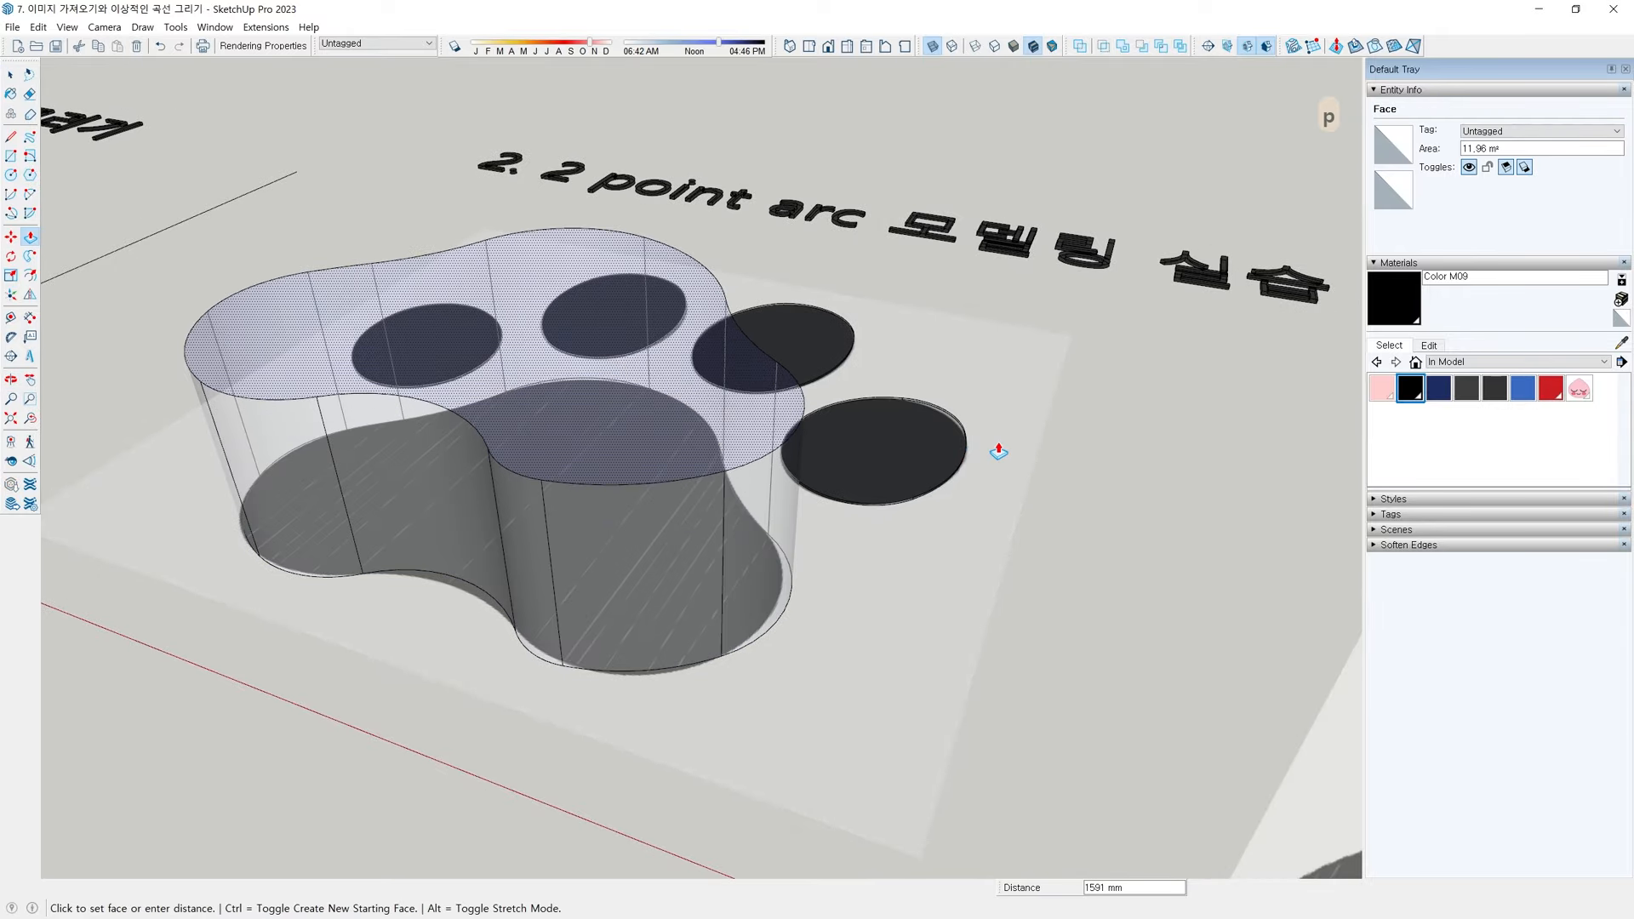
click(962, 434)
middle_drag(718, 649, 678, 562)
key(space)
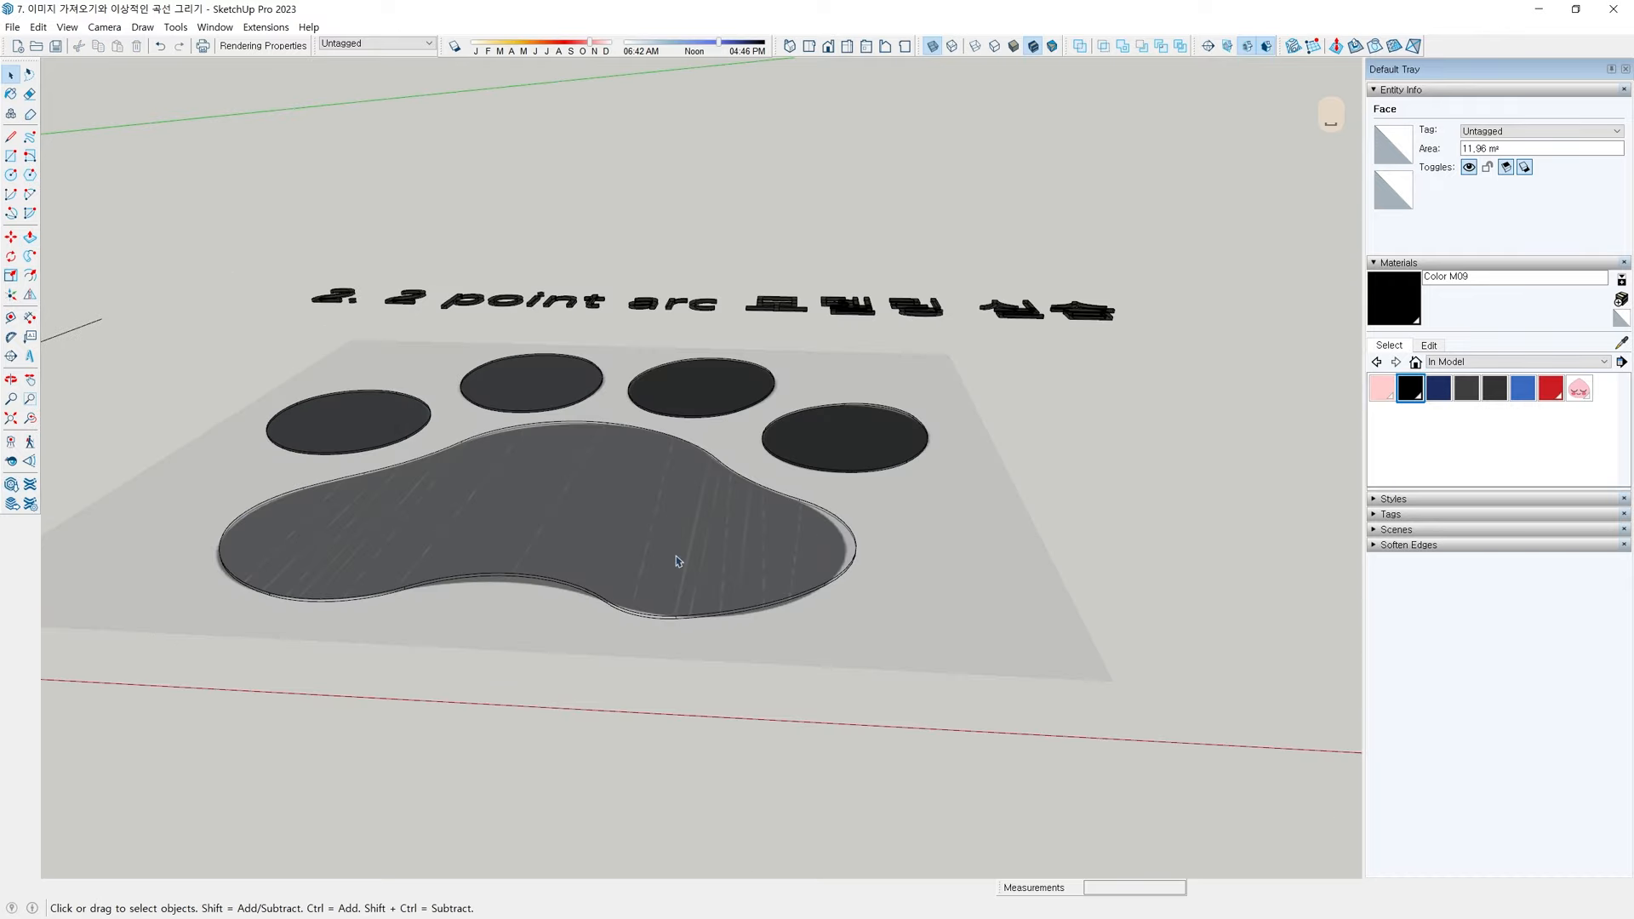
Paint the whole extruded main pad with the black Color M09 material and make it a group
triple_click(678, 562)
click(1397, 297)
click(744, 513)
middle_drag(724, 504, 695, 562)
key(space)
key(ctrl+g)
scroll(879, 551, down, 2)
middle_drag(926, 576, 908, 625)
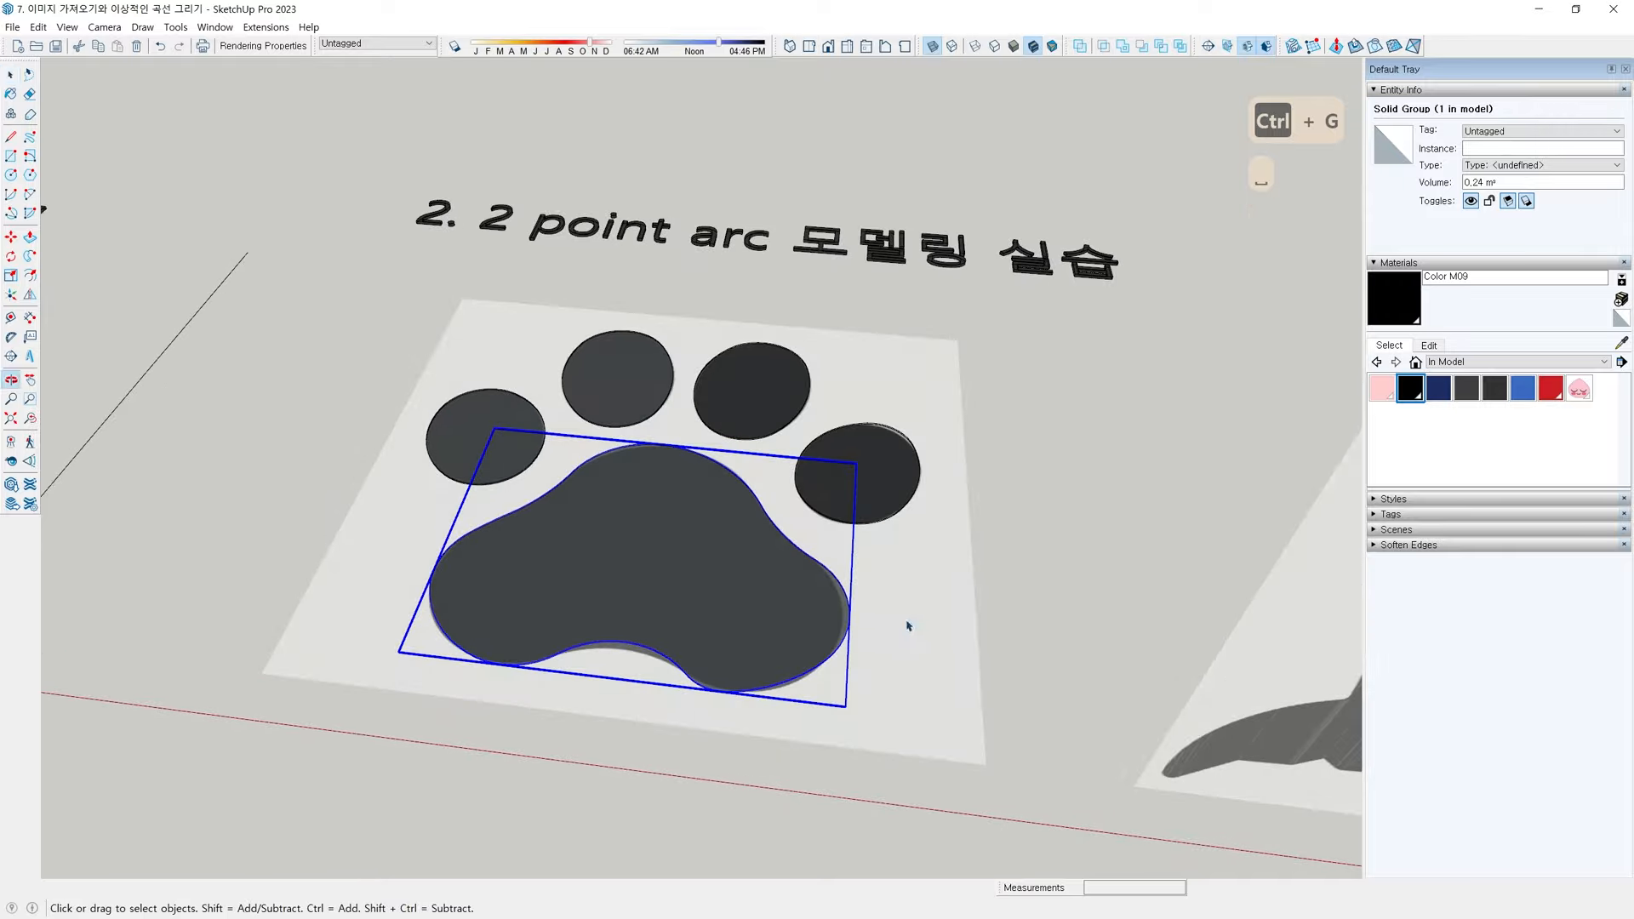
Turn off the X-ray display and delete the paw reference image, leaving only the modelled pads
key(x)
click(1057, 586)
key(Delete)
click(901, 561)
key(Delete)
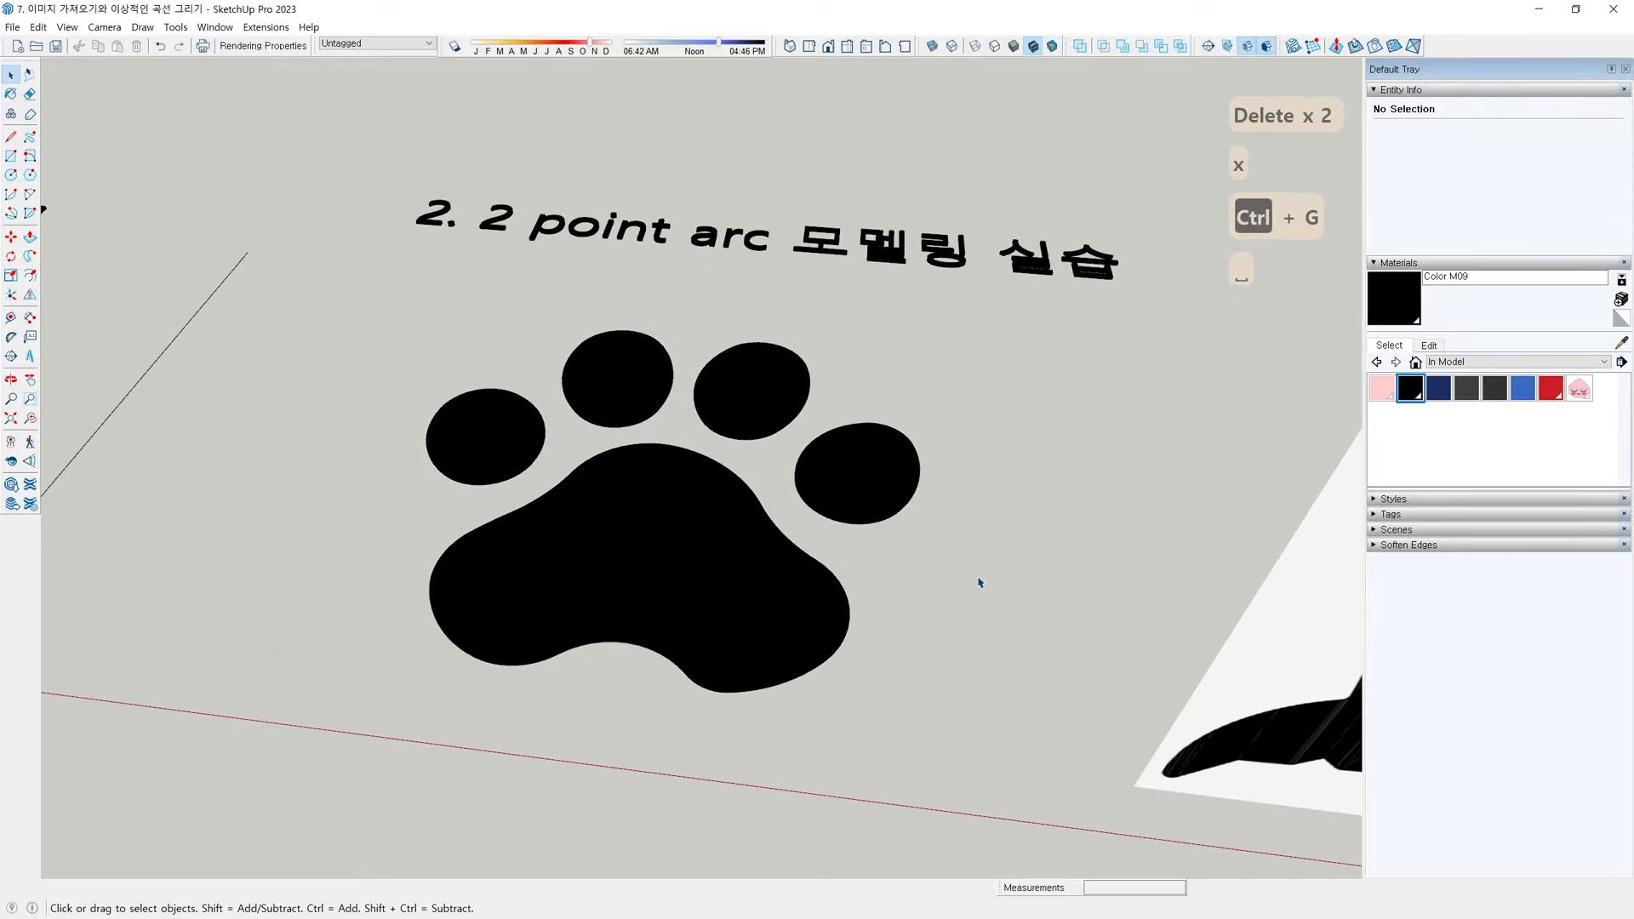
Group each of the toe pads separately, check the selection of all five paw groups, and deselect them
middle_drag(978, 584, 613, 503)
scroll(536, 613, up, 4)
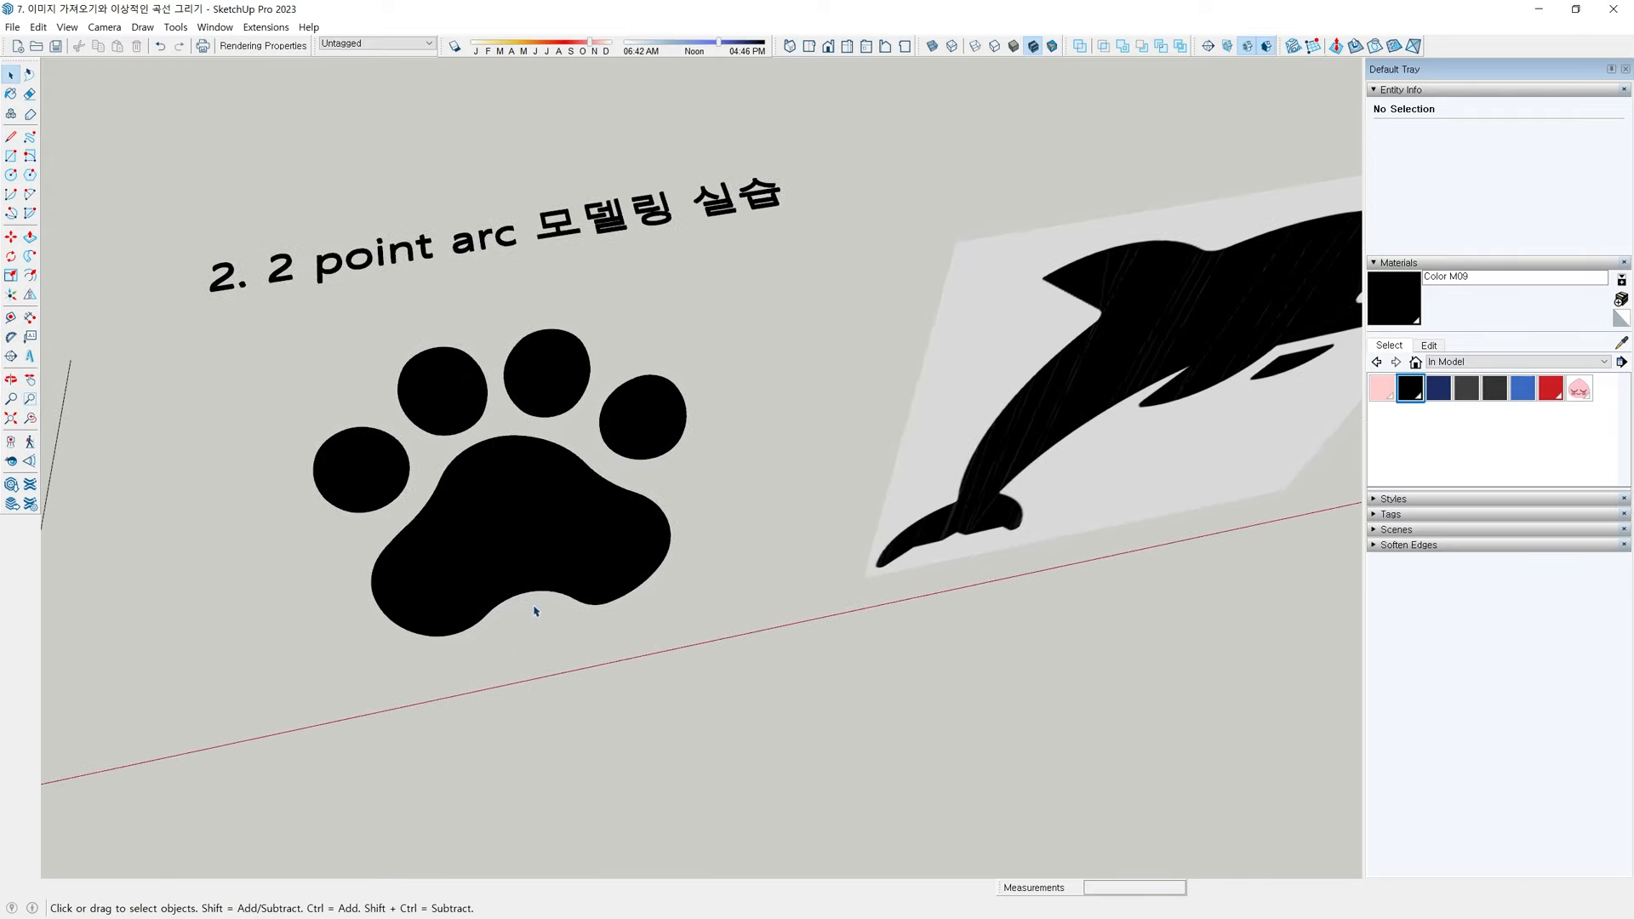
scroll(639, 540, down, 3)
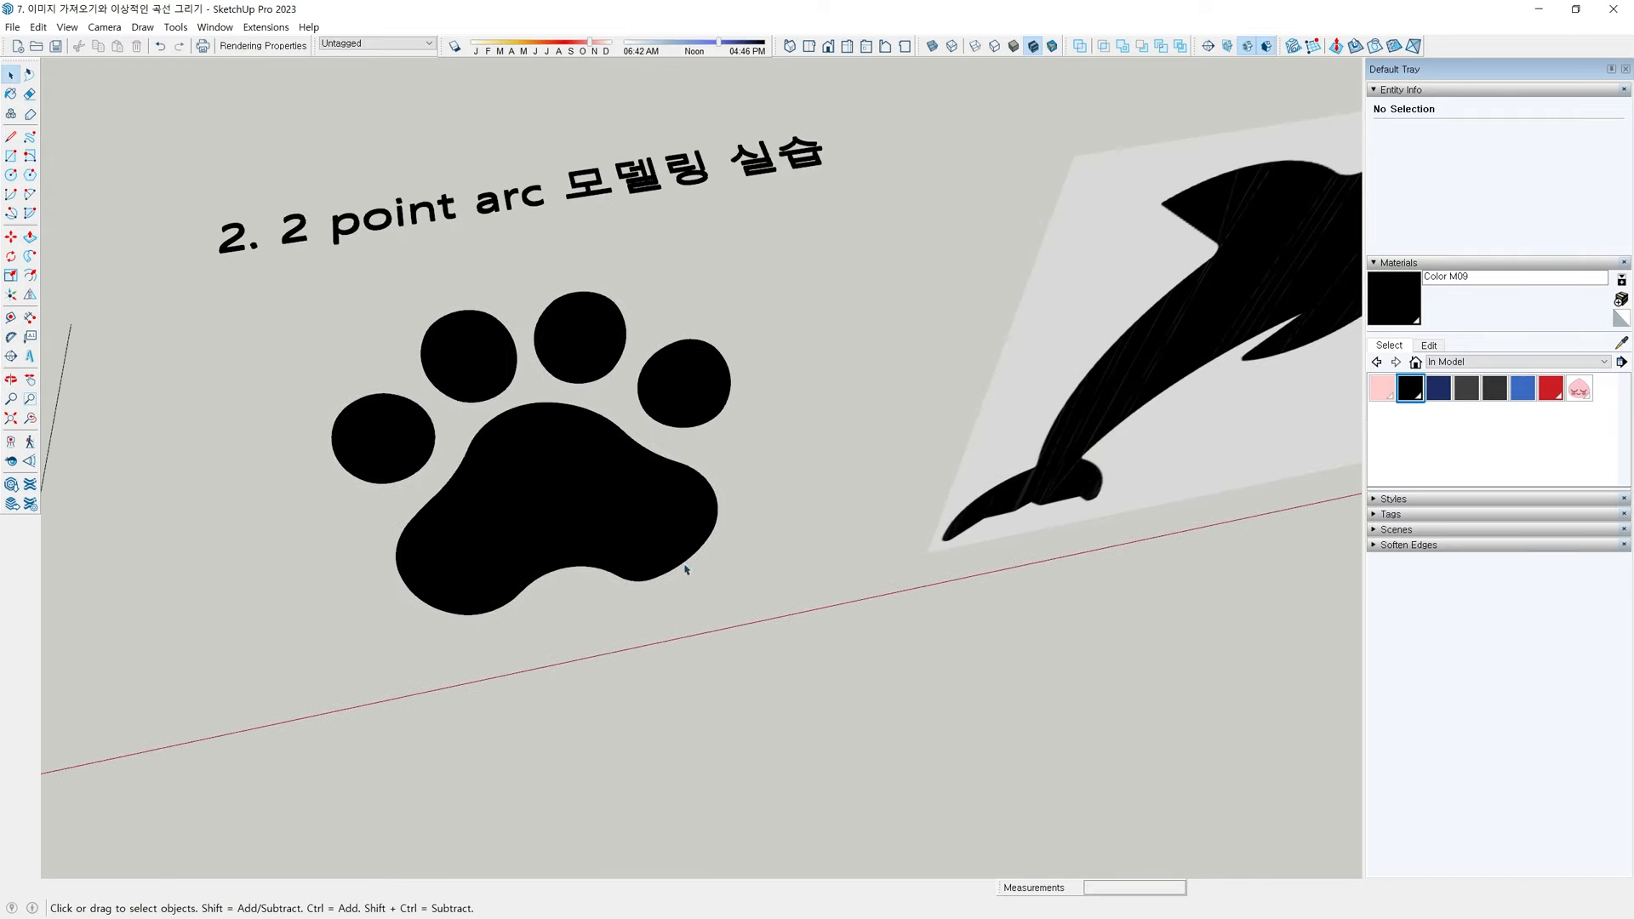
click(636, 538)
drag(308, 381, 307, 385)
middle_drag(417, 481, 738, 492)
click(747, 488)
double_click(637, 342)
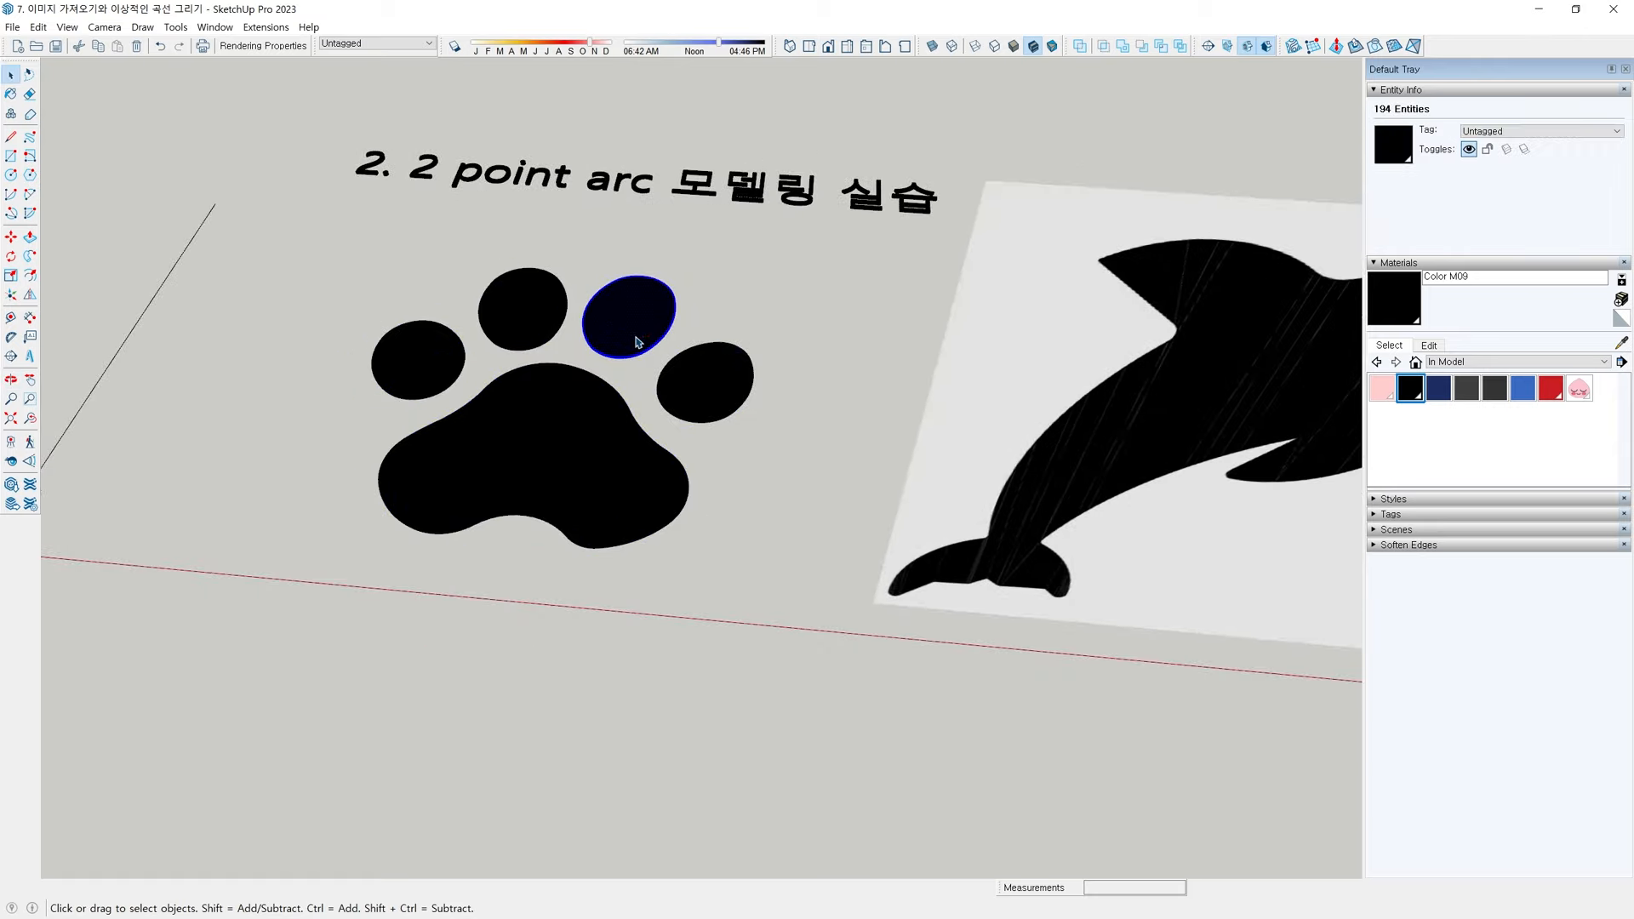
key(ctrl+g)
key(ctrl+g)
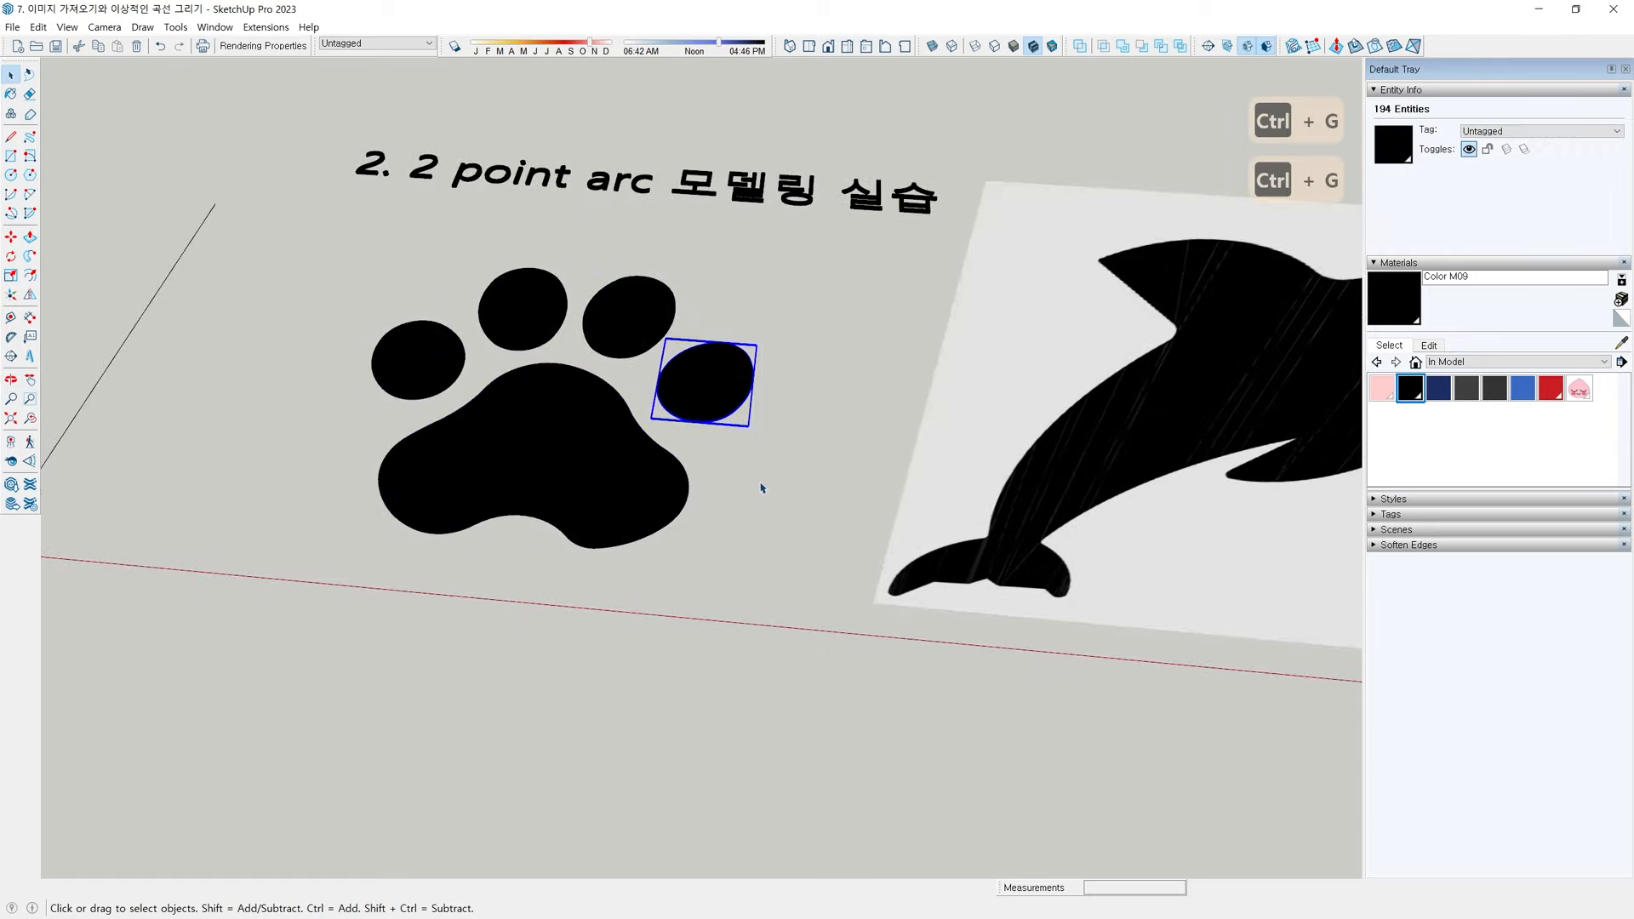
drag(603, 468, 423, 353)
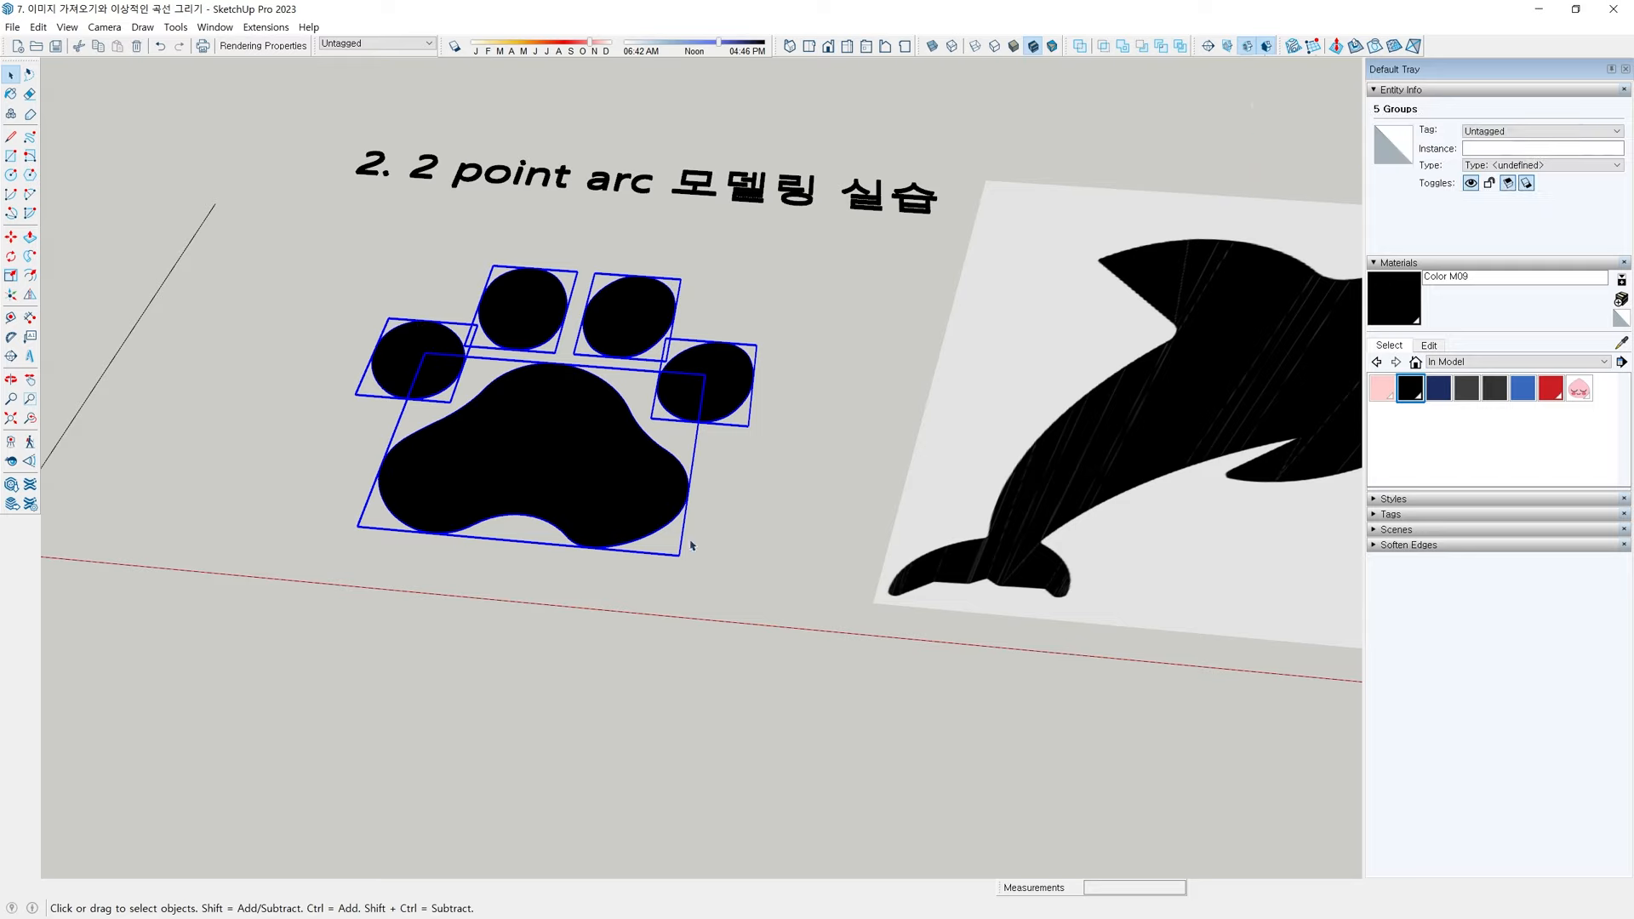
scroll(527, 423, down, 3)
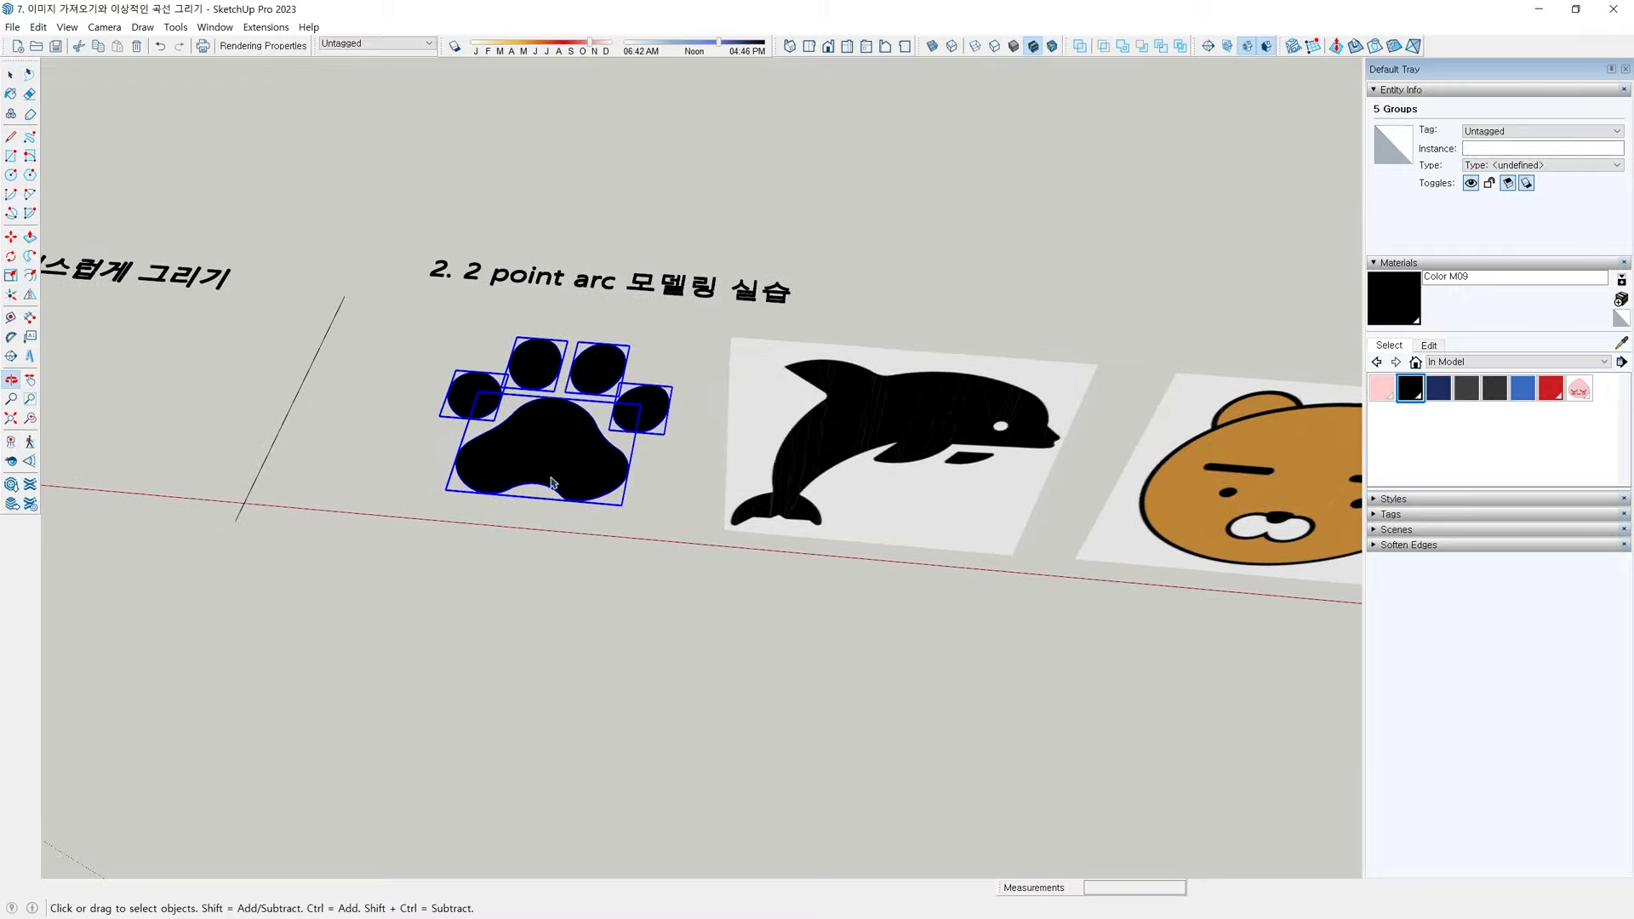
click(612, 616)
Draw a straight line about 1182 mm long along the dolphin's dorsal fin edge, from the fin tip to the rounded notch
middle_drag(553, 503, 628, 308)
key(space)
scroll(703, 402, up, 5)
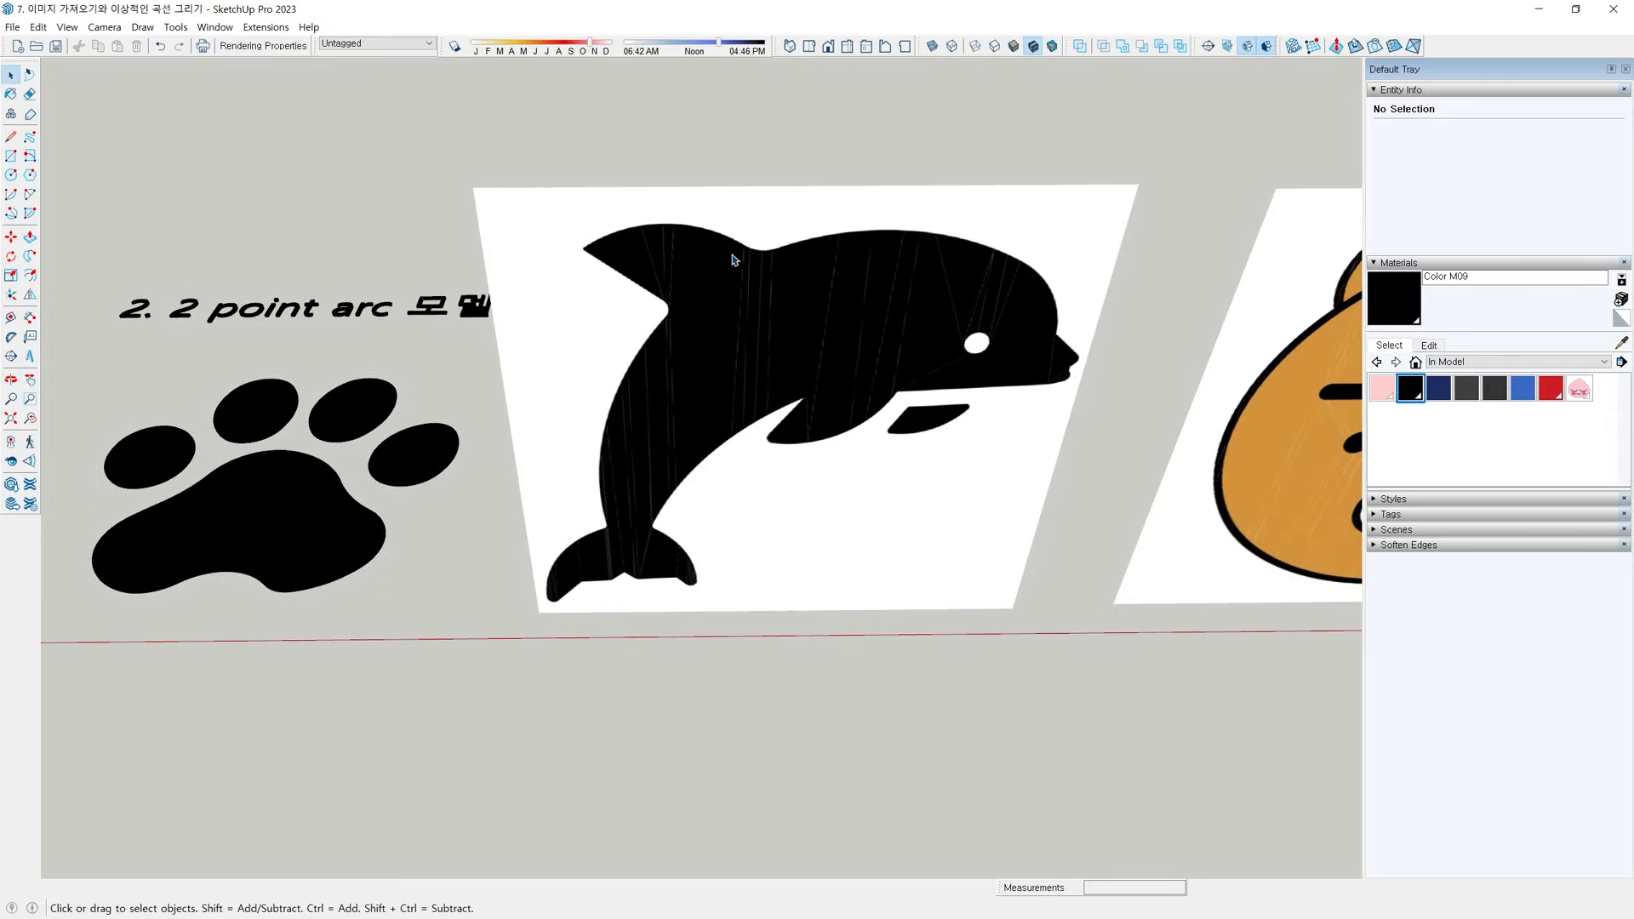
shift+middle_drag(732, 260, 718, 323)
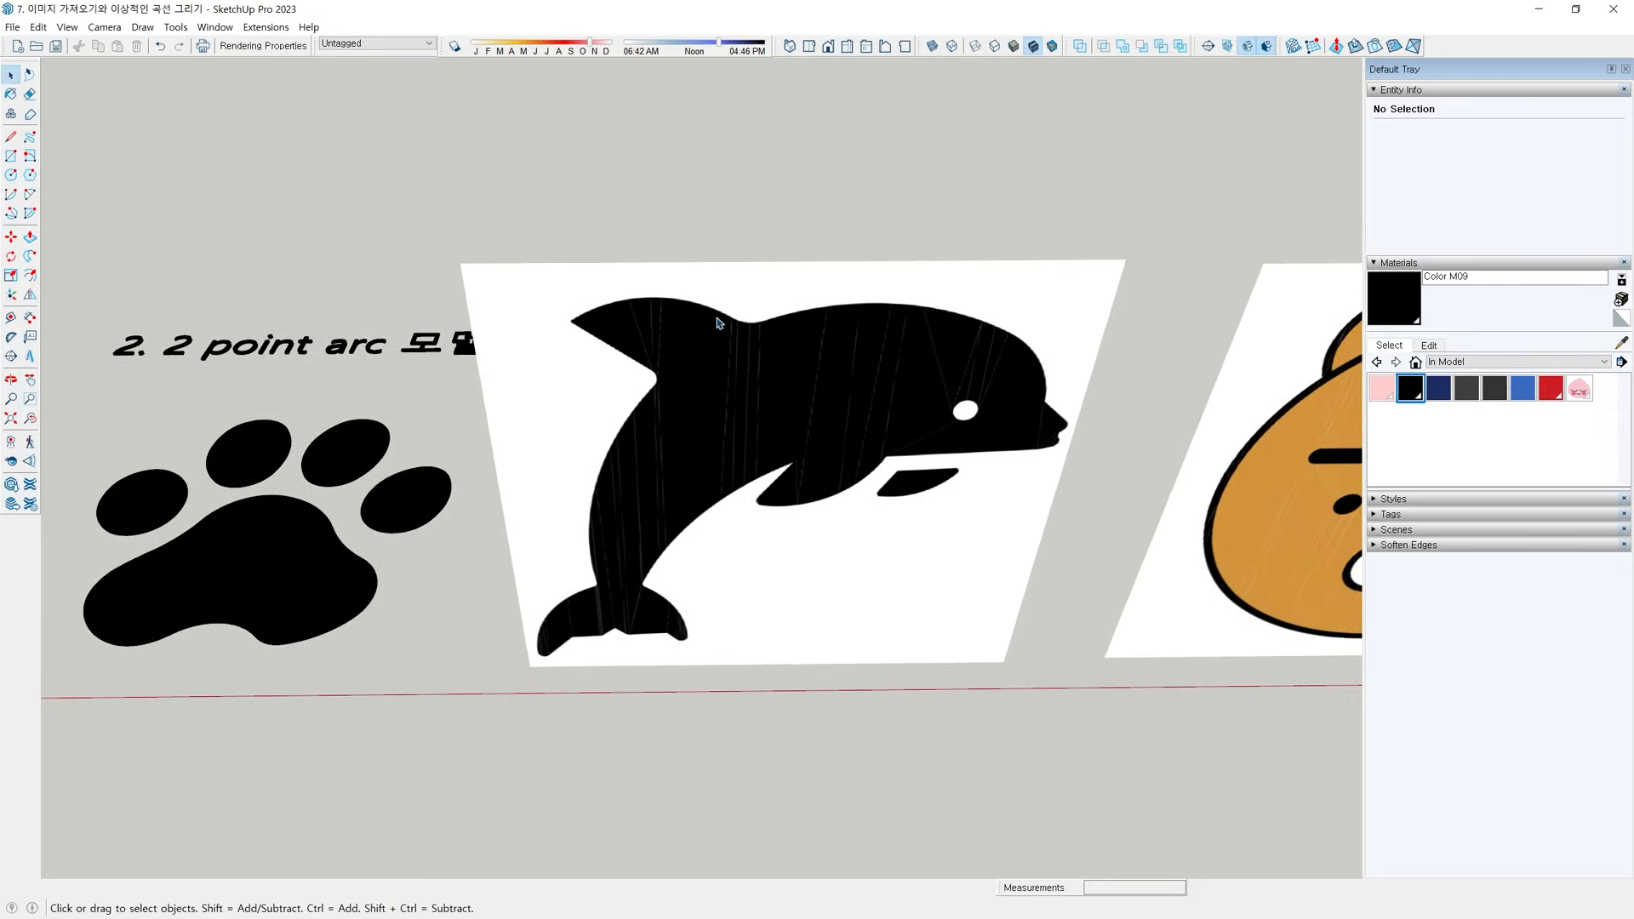
scroll(672, 374, up, 6)
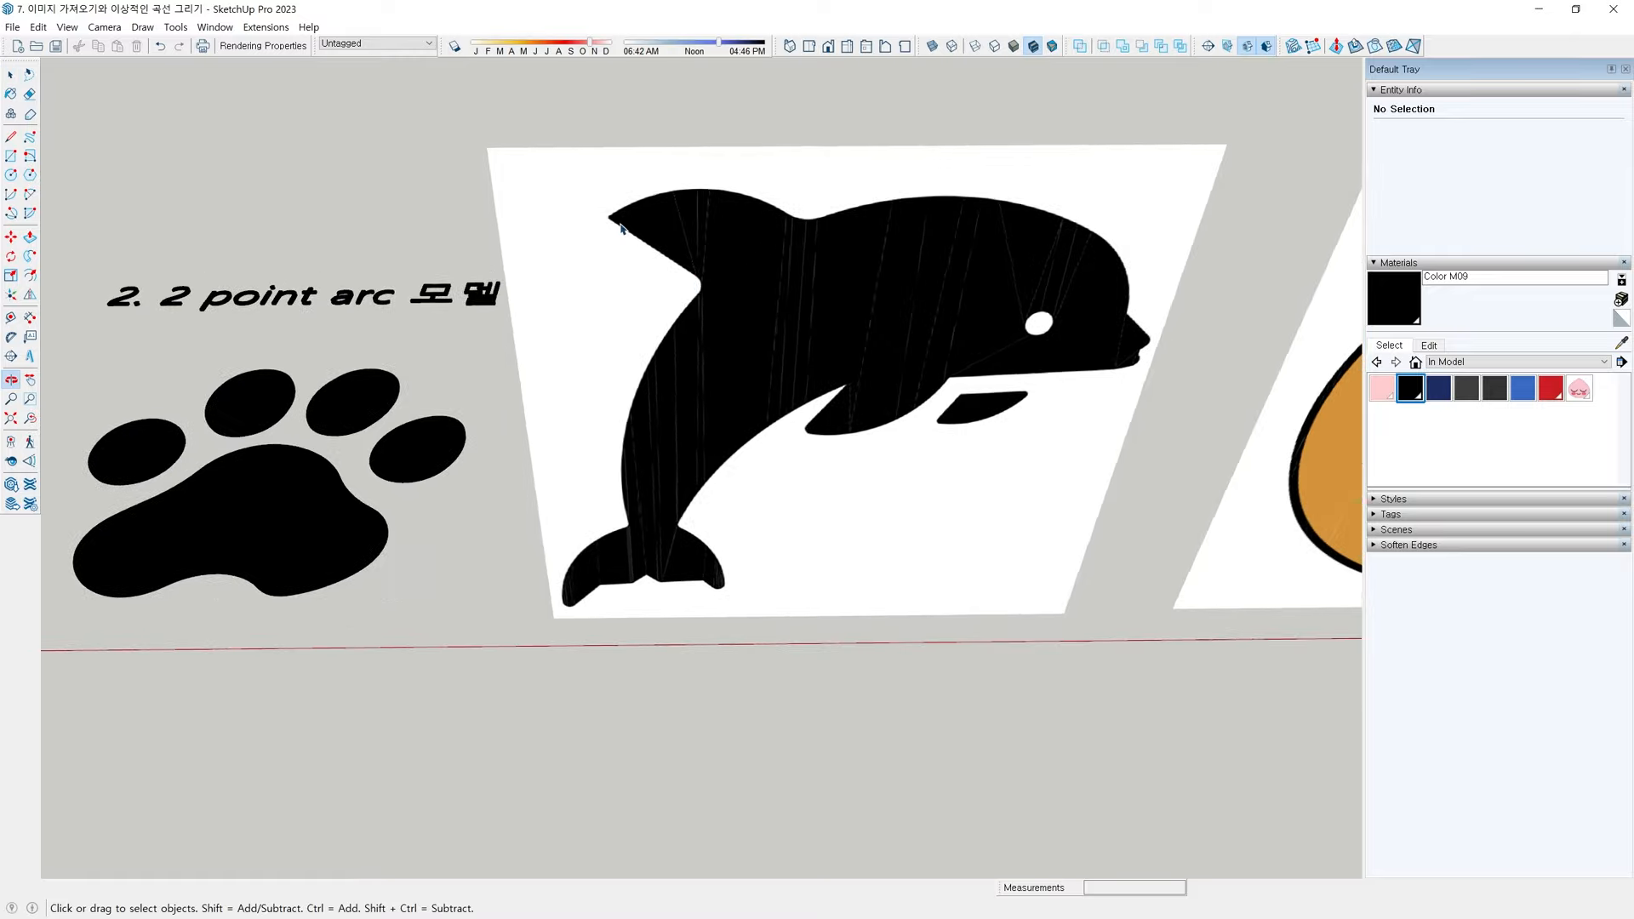
scroll(587, 243, up, 2)
key(l)
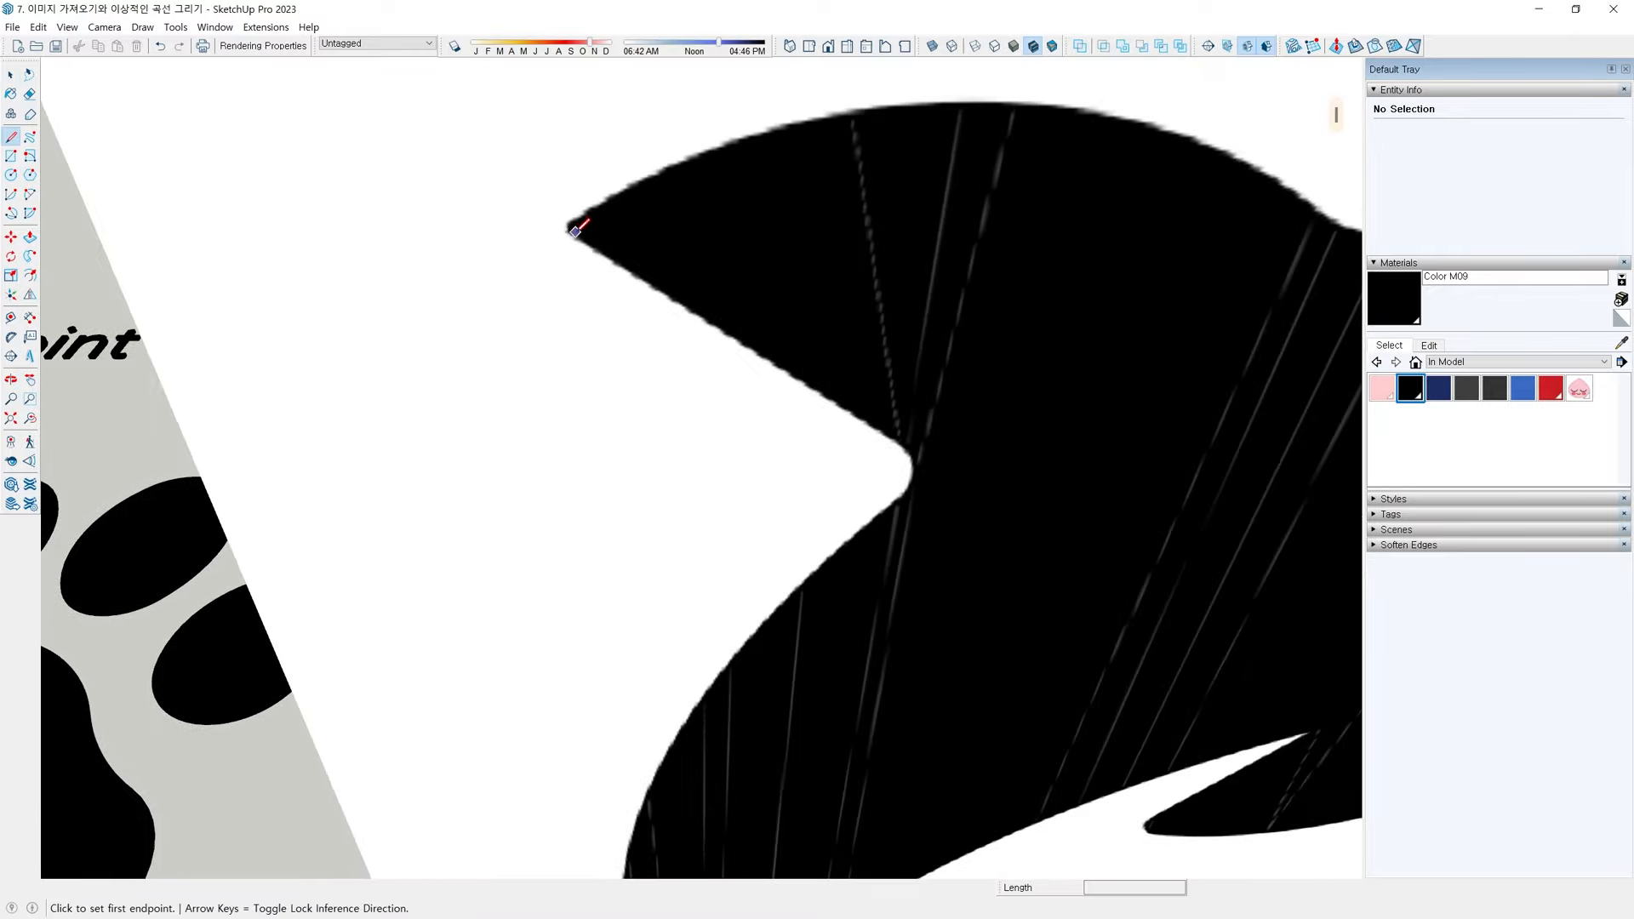
click(560, 227)
scroll(906, 451, up, 3)
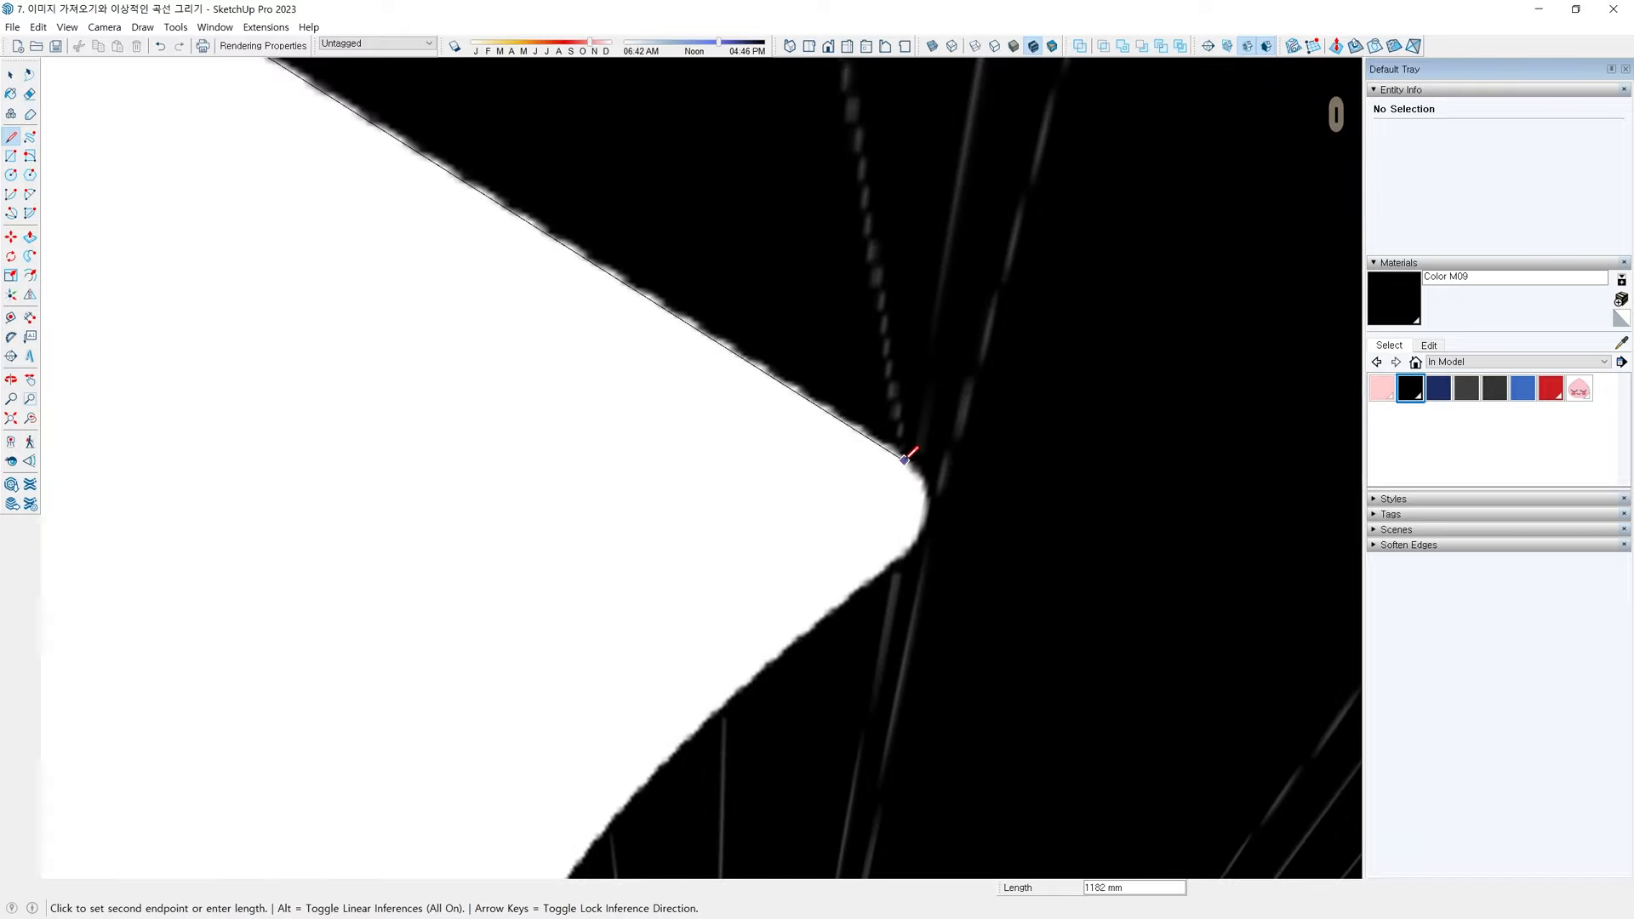
Turn on the X-ray display and trace the rounded notch below the dorsal fin with a tangent arc about 202 mm long
key(x)
key(a)
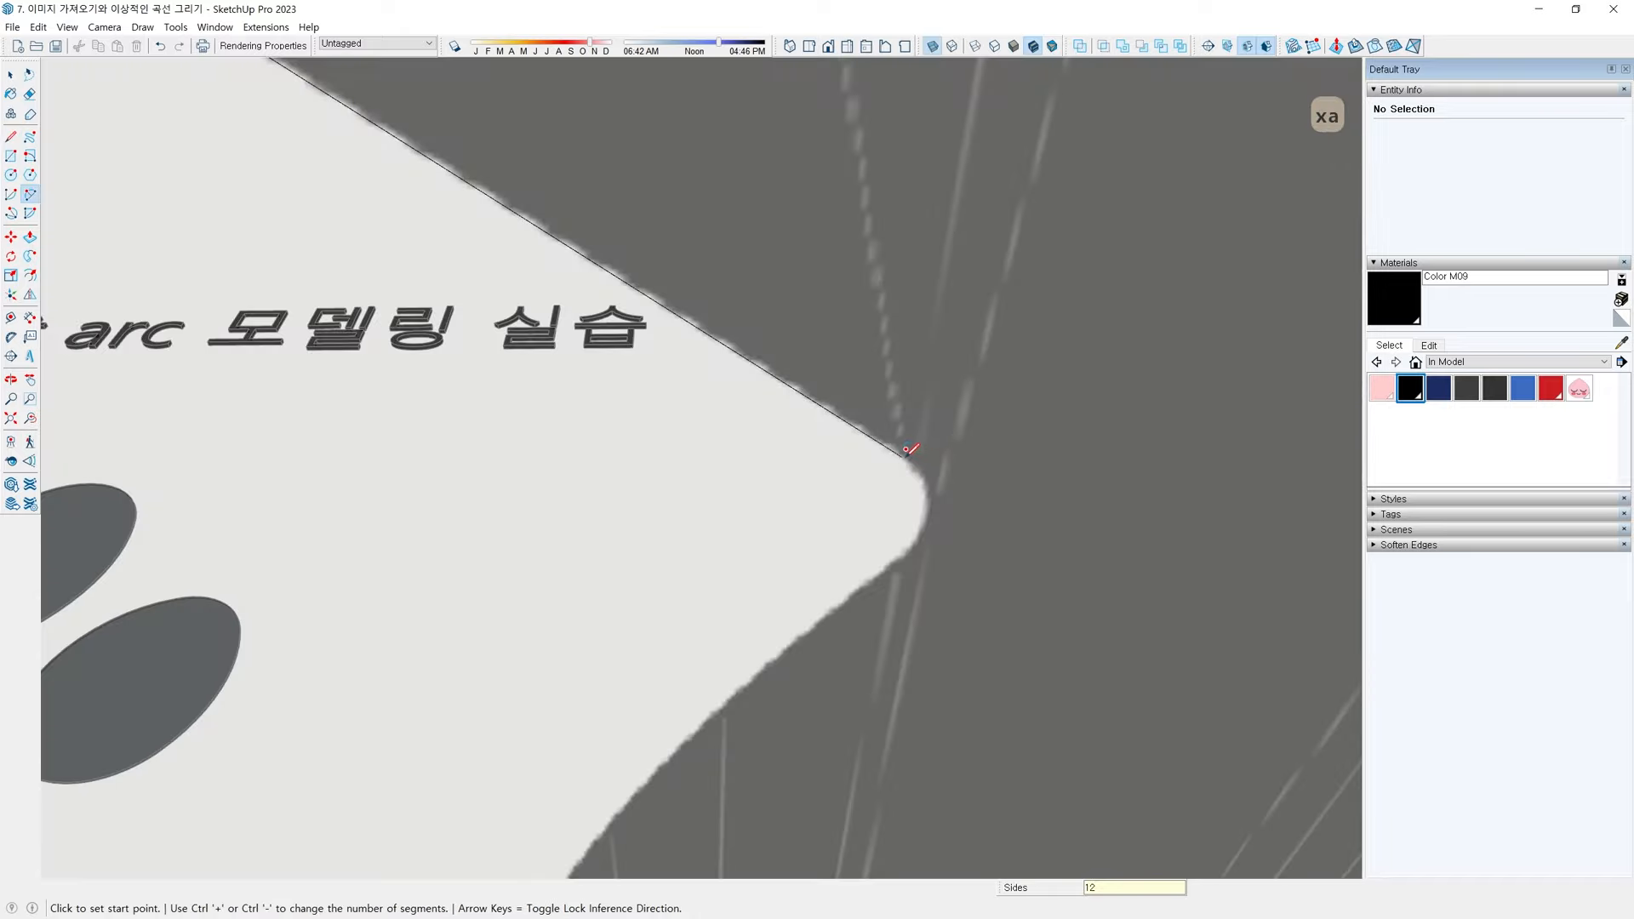
scroll(904, 451, up, 1)
click(902, 455)
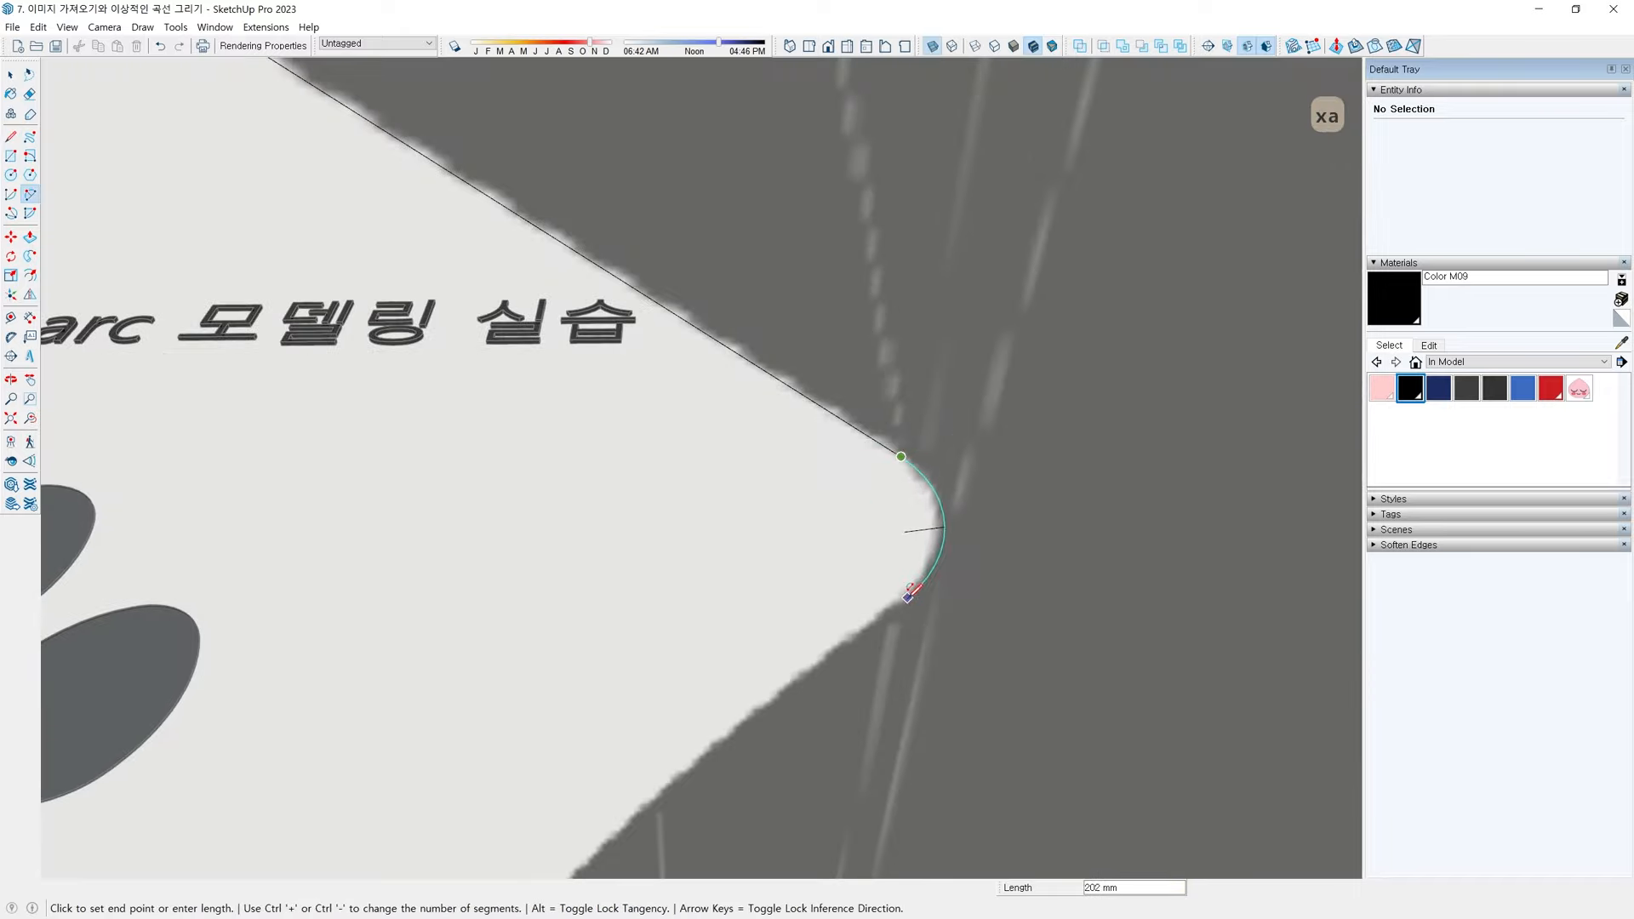
double_click(898, 602)
key(l)
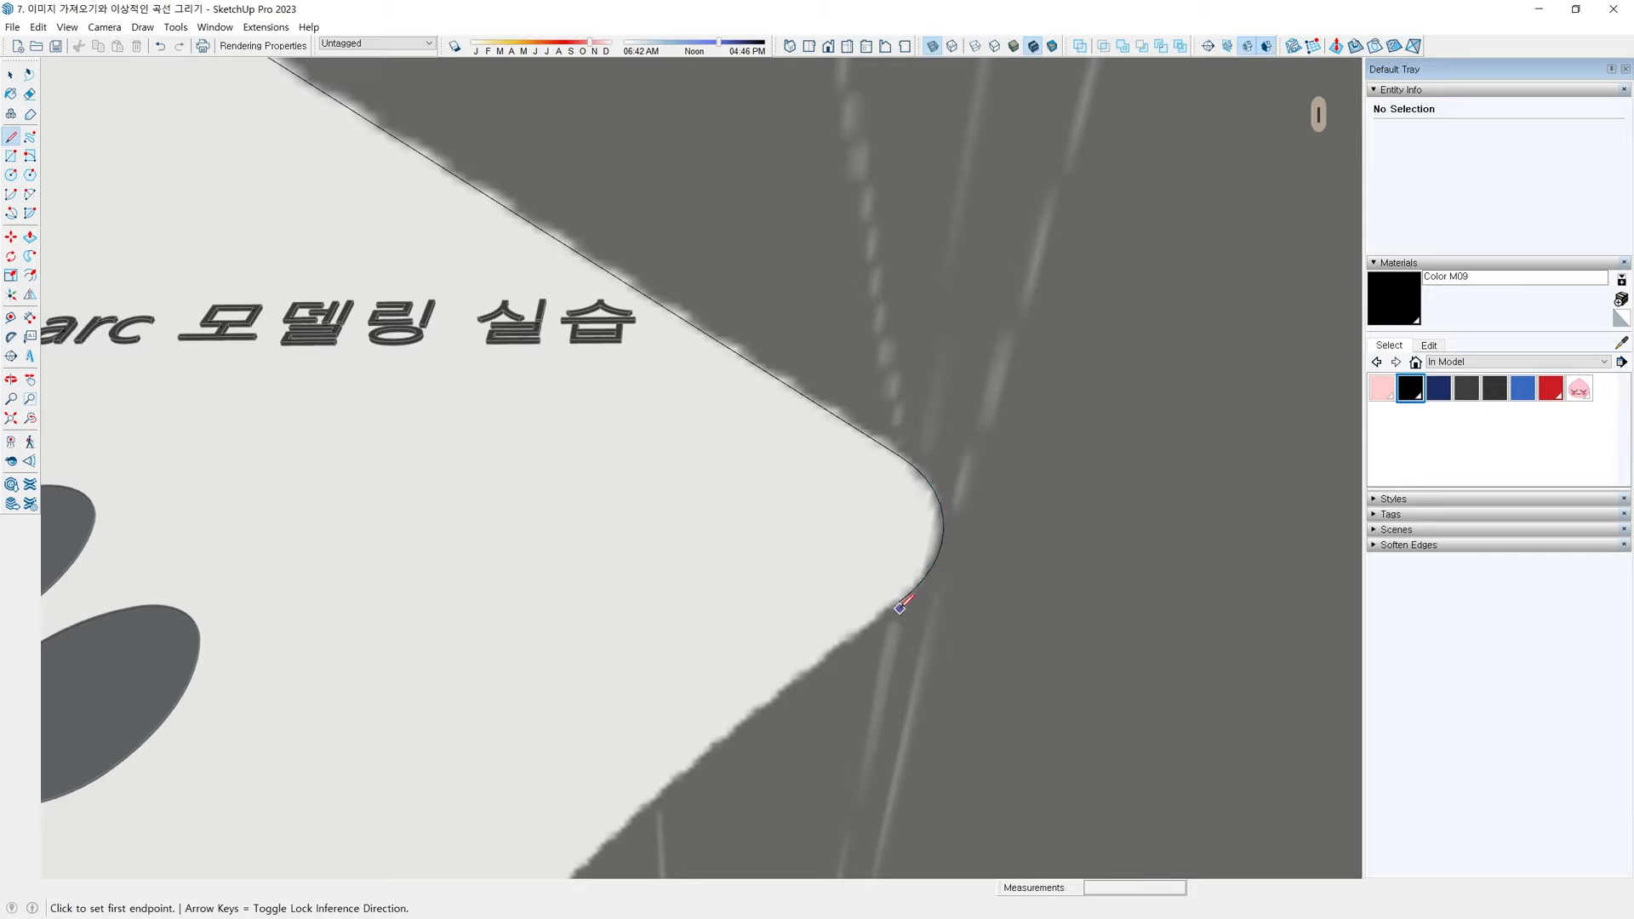
key(a)
click(899, 601)
key(Escape)
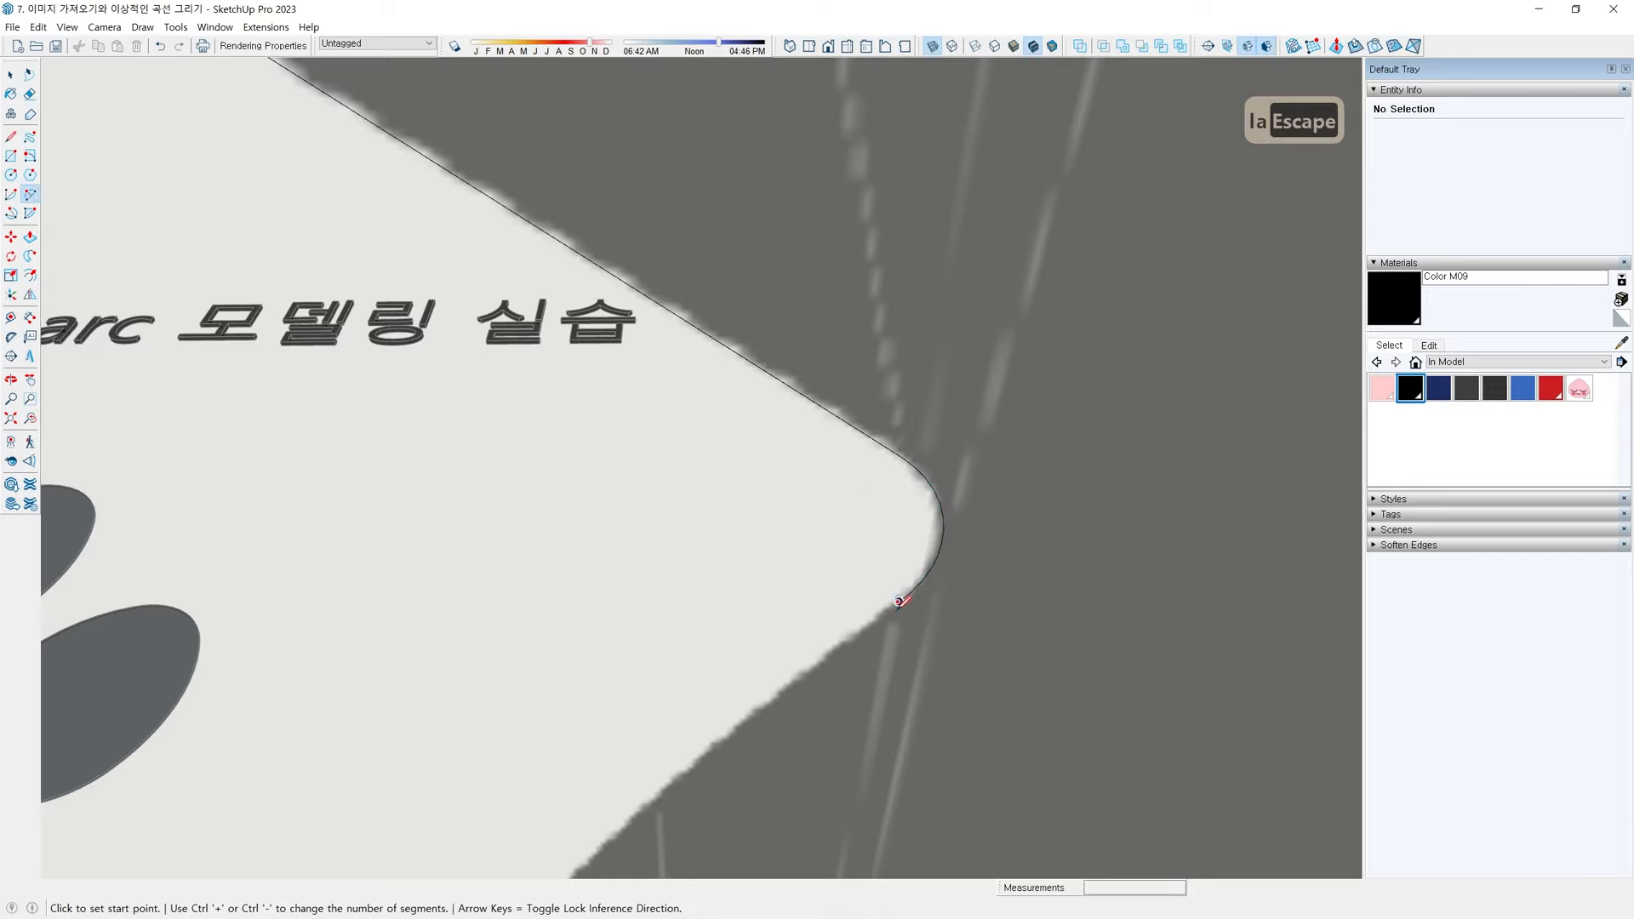
Trace the dolphin's back with tangent 2 Point Arcs from the notch down to the joint with the tail fluke
key(a)
click(898, 601)
middle_drag(899, 602, 719, 255)
scroll(681, 400, down, 3)
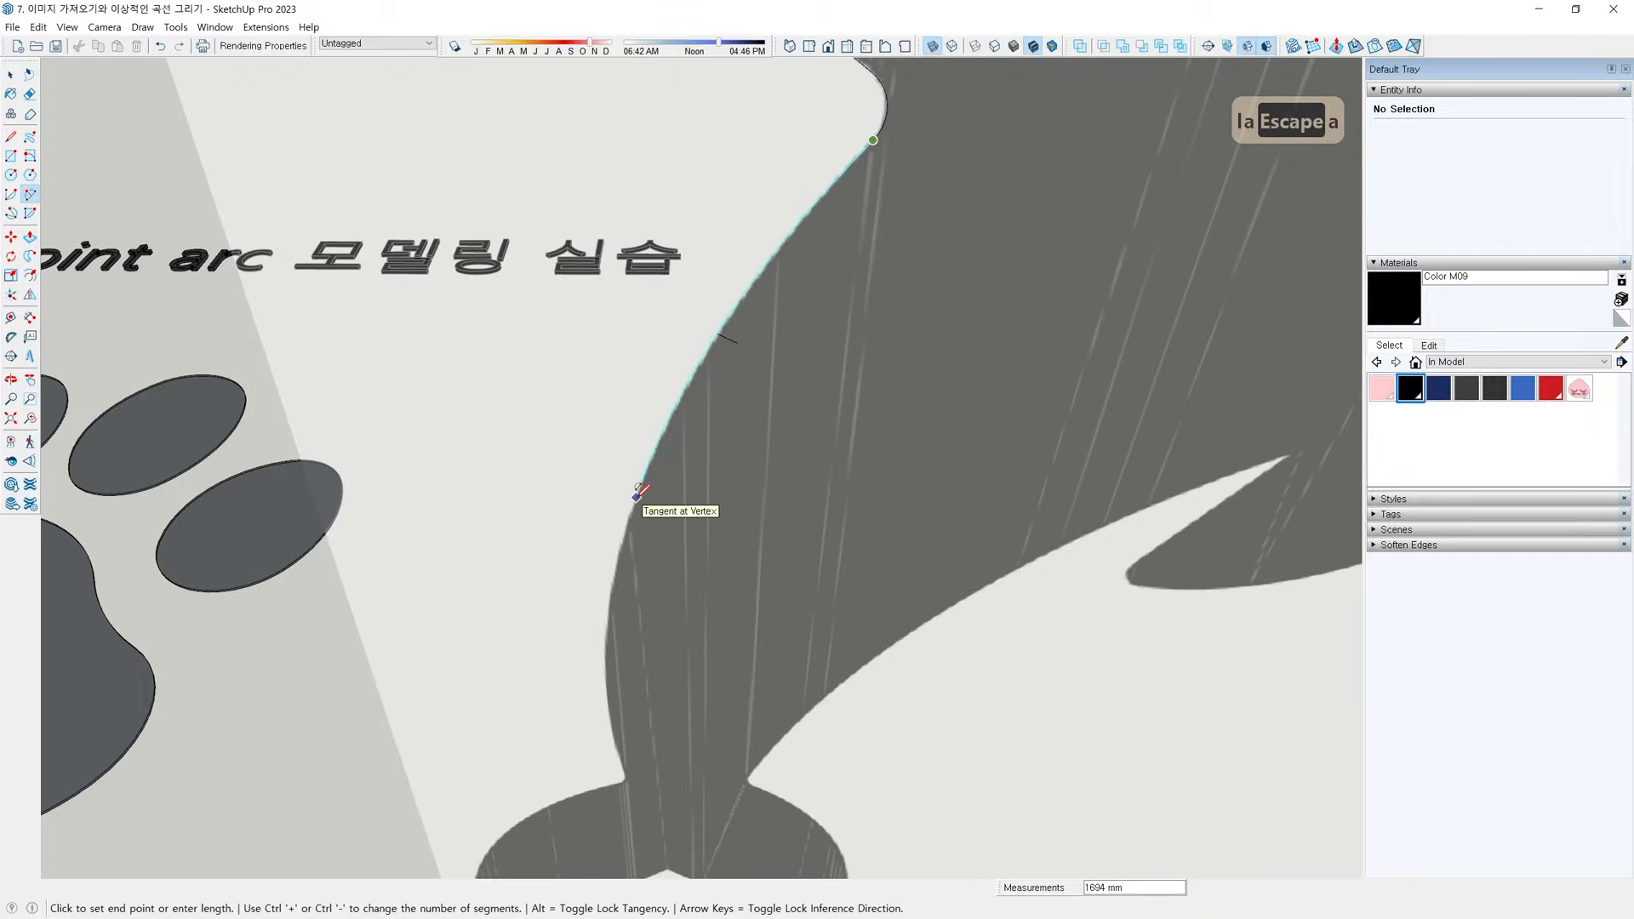
middle_drag(641, 488, 518, 200)
scroll(527, 426, up, 2)
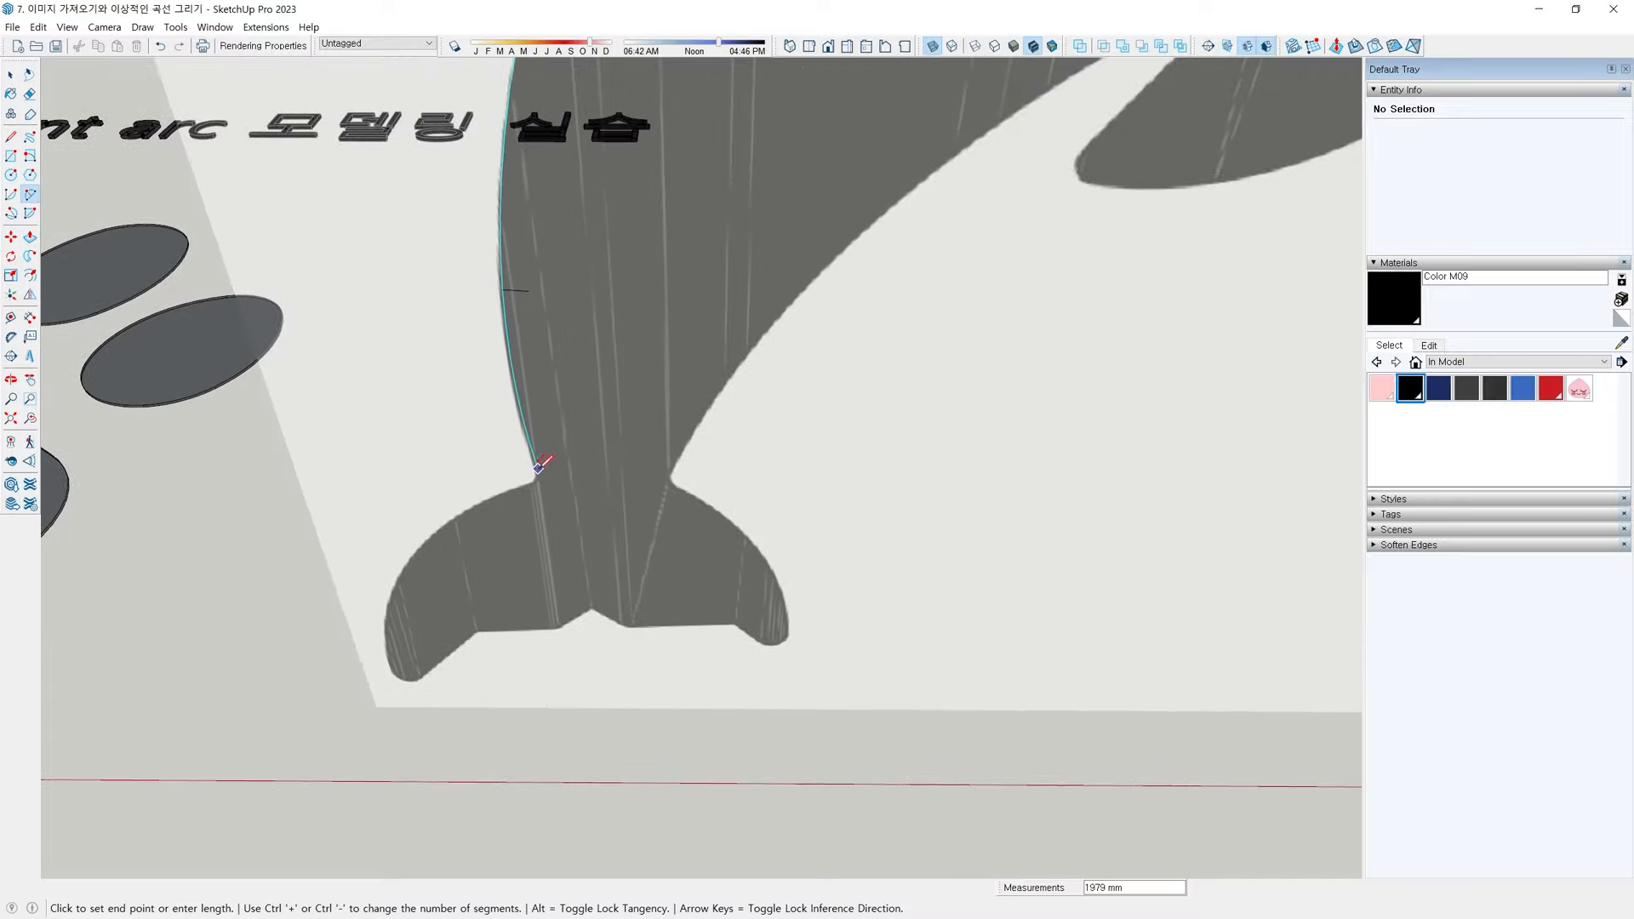
click(537, 467)
Round the corner between the back and the left tail fluke with a tangent arc about 93 mm long
scroll(540, 464, up, 5)
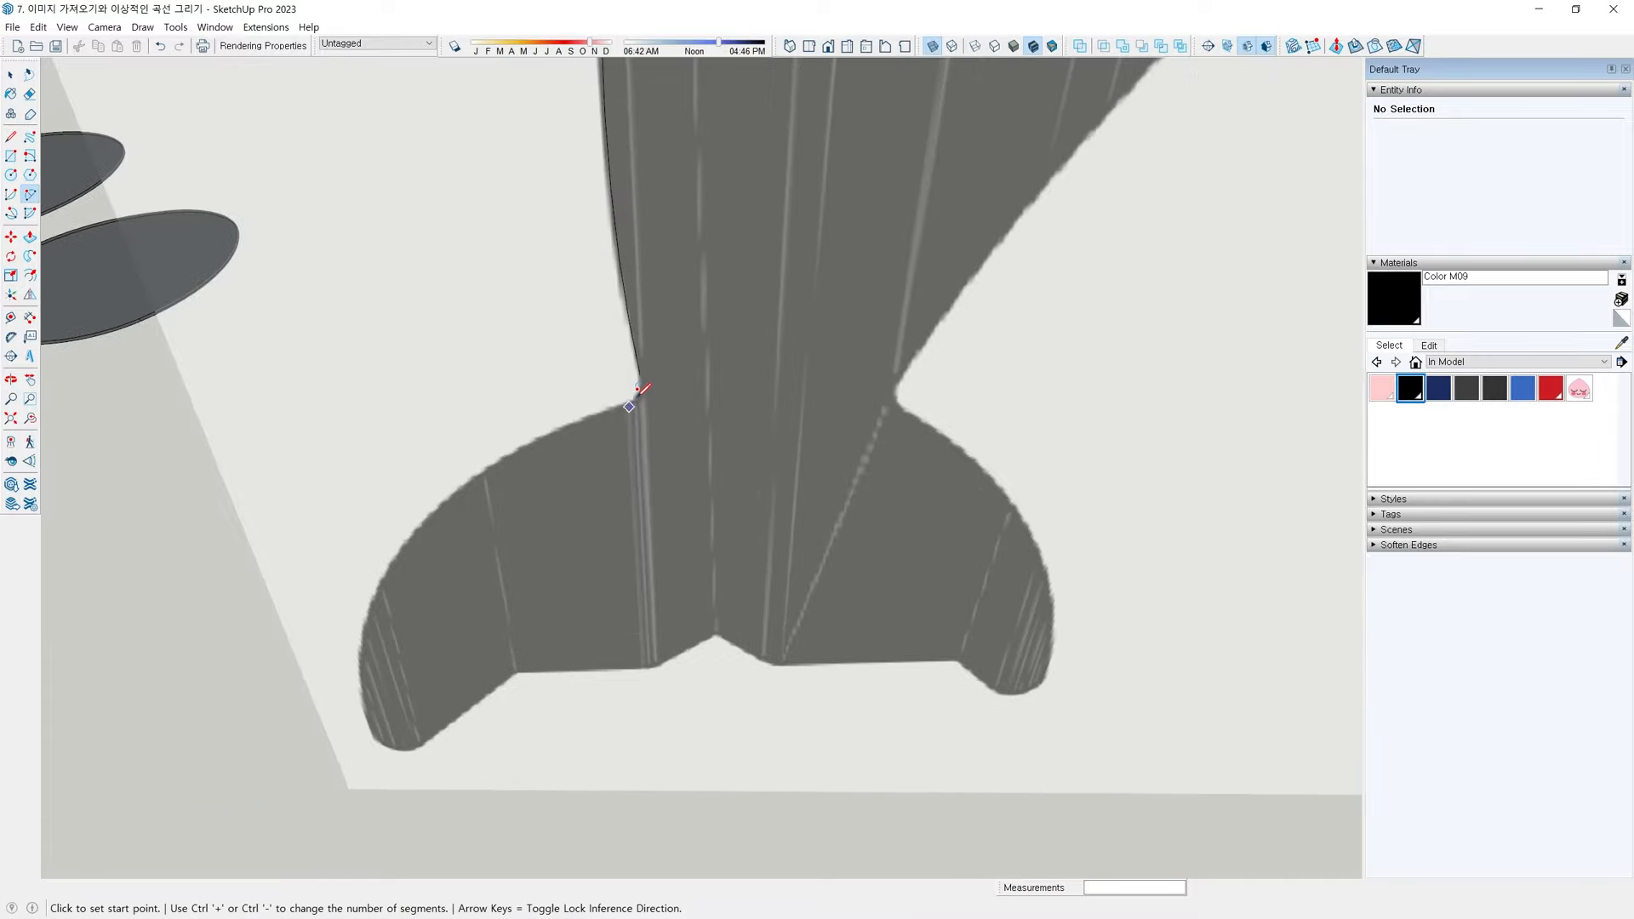
click(641, 364)
scroll(637, 387, up, 2)
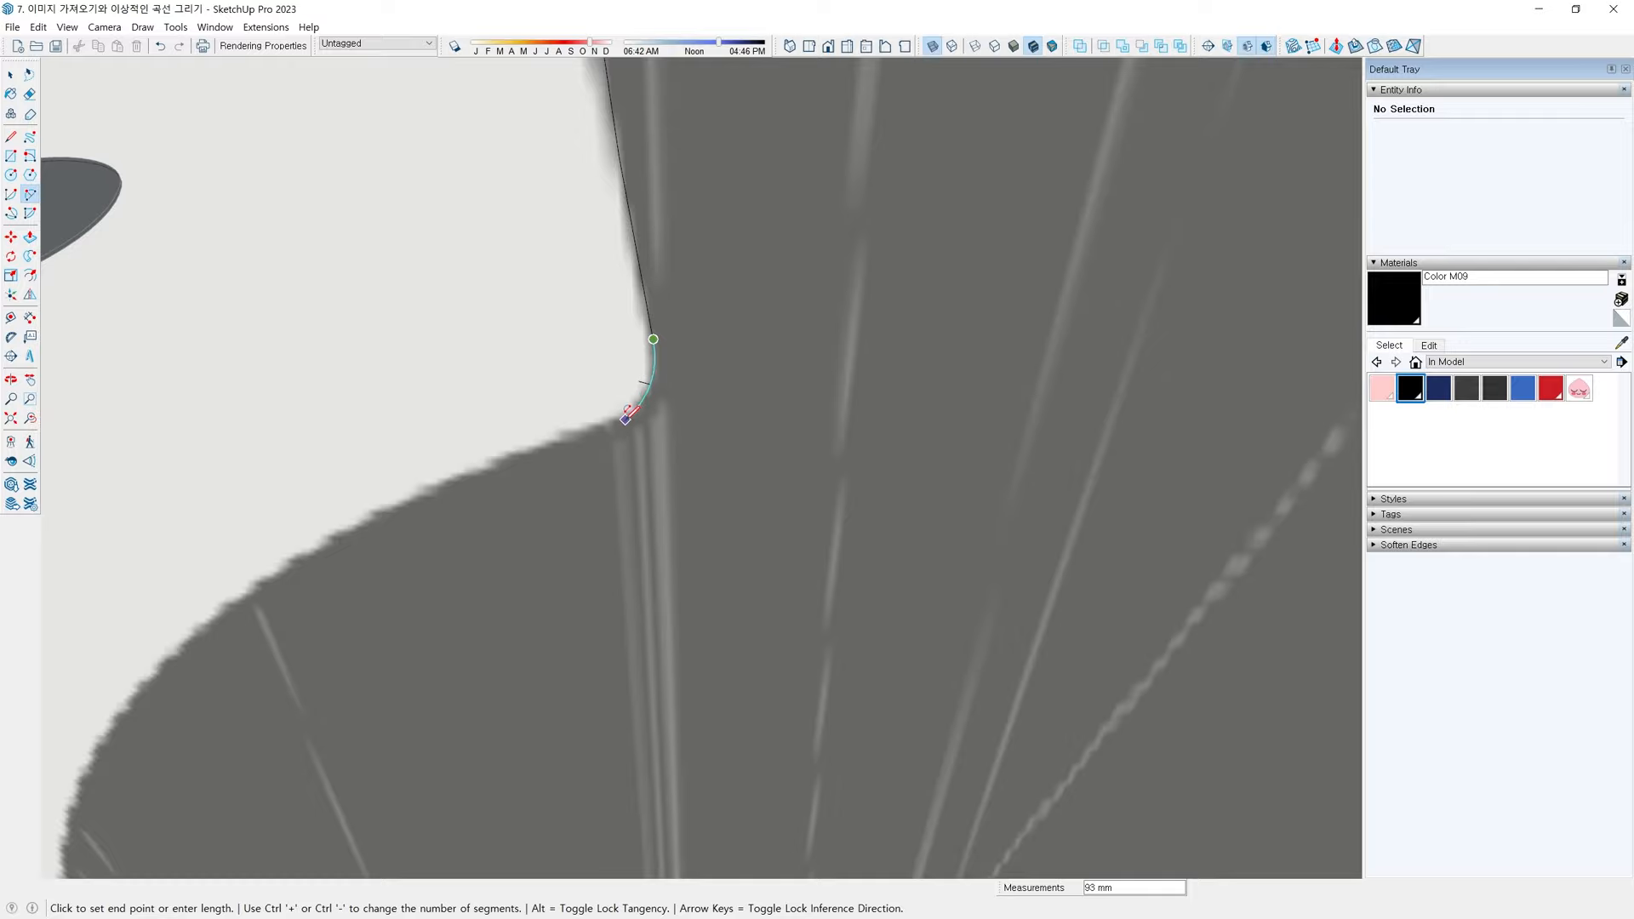
double_click(624, 418)
click(623, 418)
scroll(476, 499, down, 3)
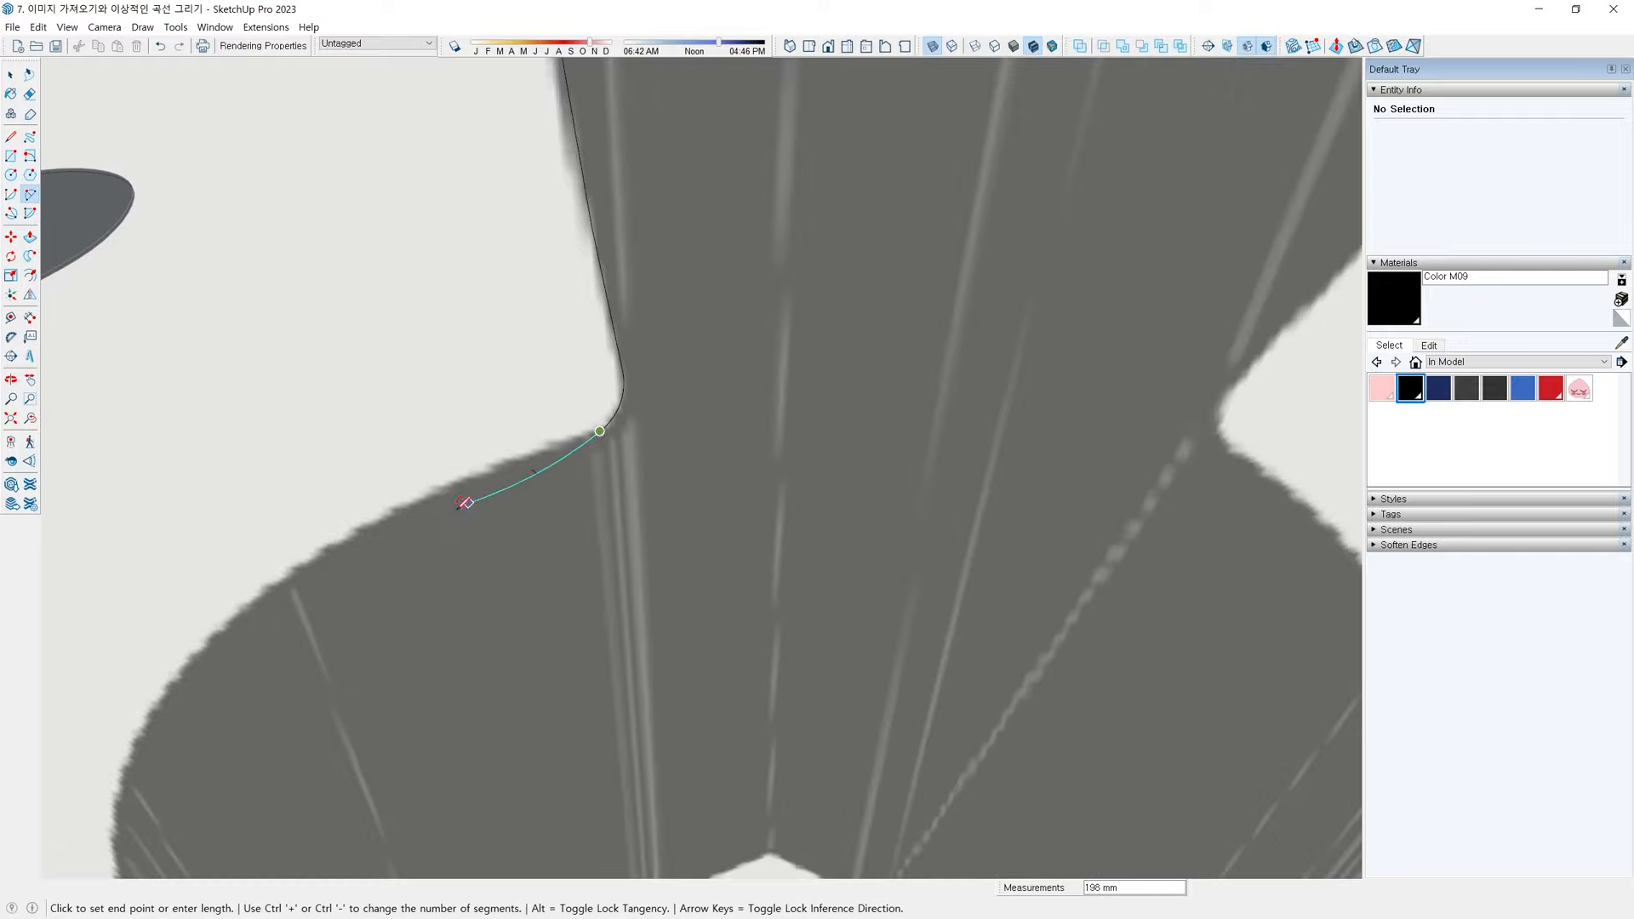
middle_drag(408, 579, 474, 330)
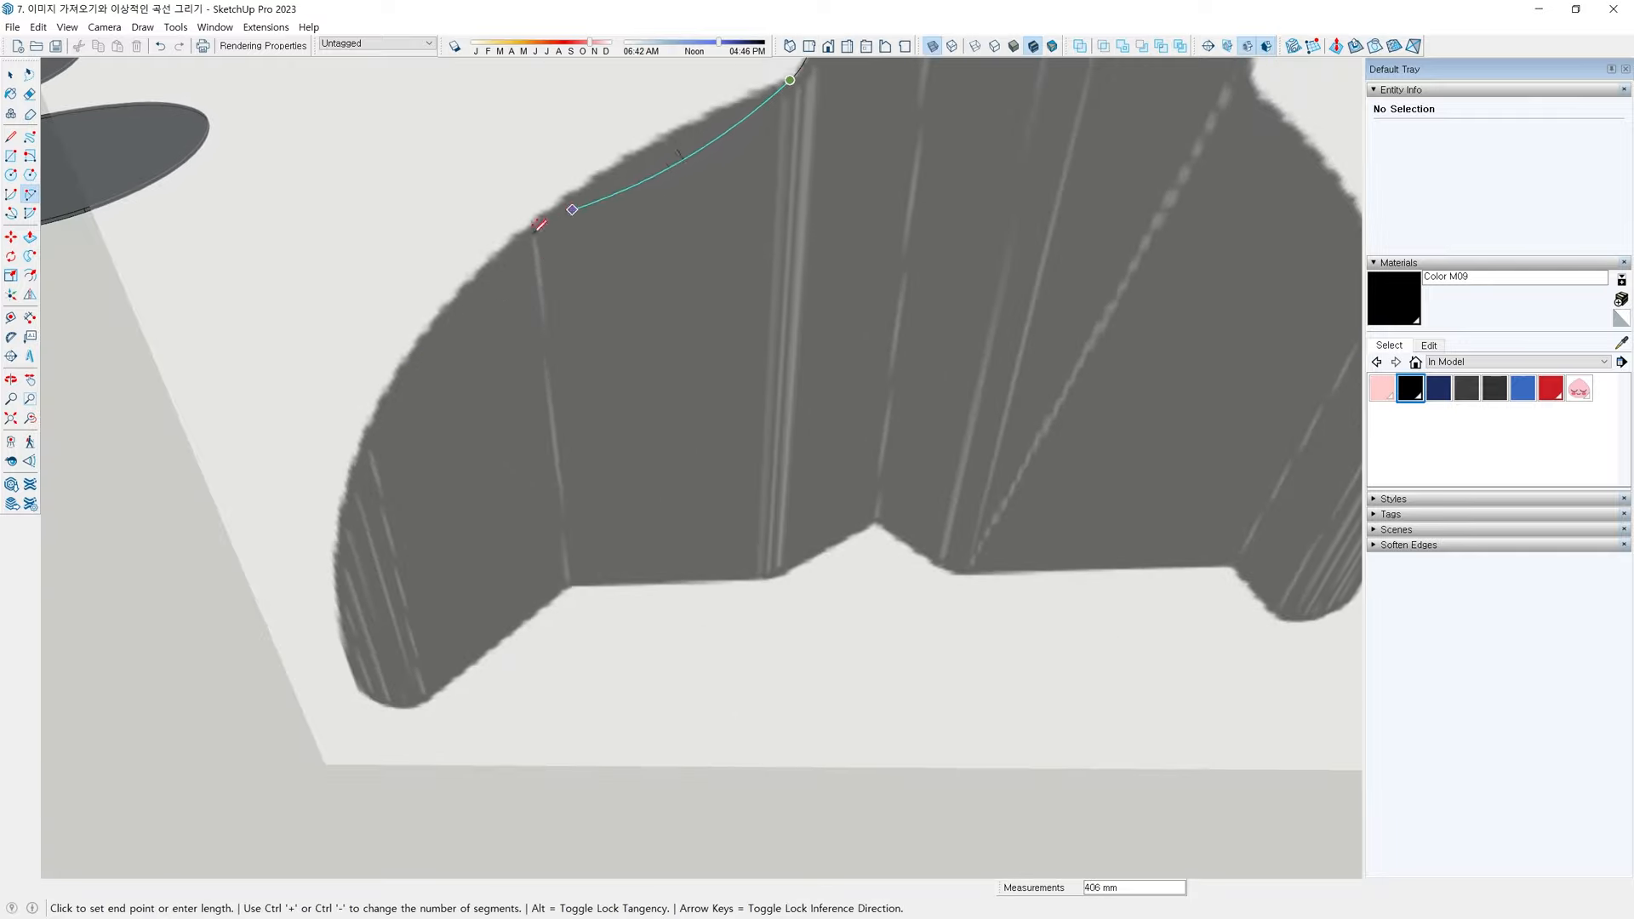
shift+middle_drag(657, 190, 538, 334)
key(Escape)
Trace the left fluke's upper edge from the corner arc's end with an arc bulging about 58 mm
scroll(681, 211, up, 2)
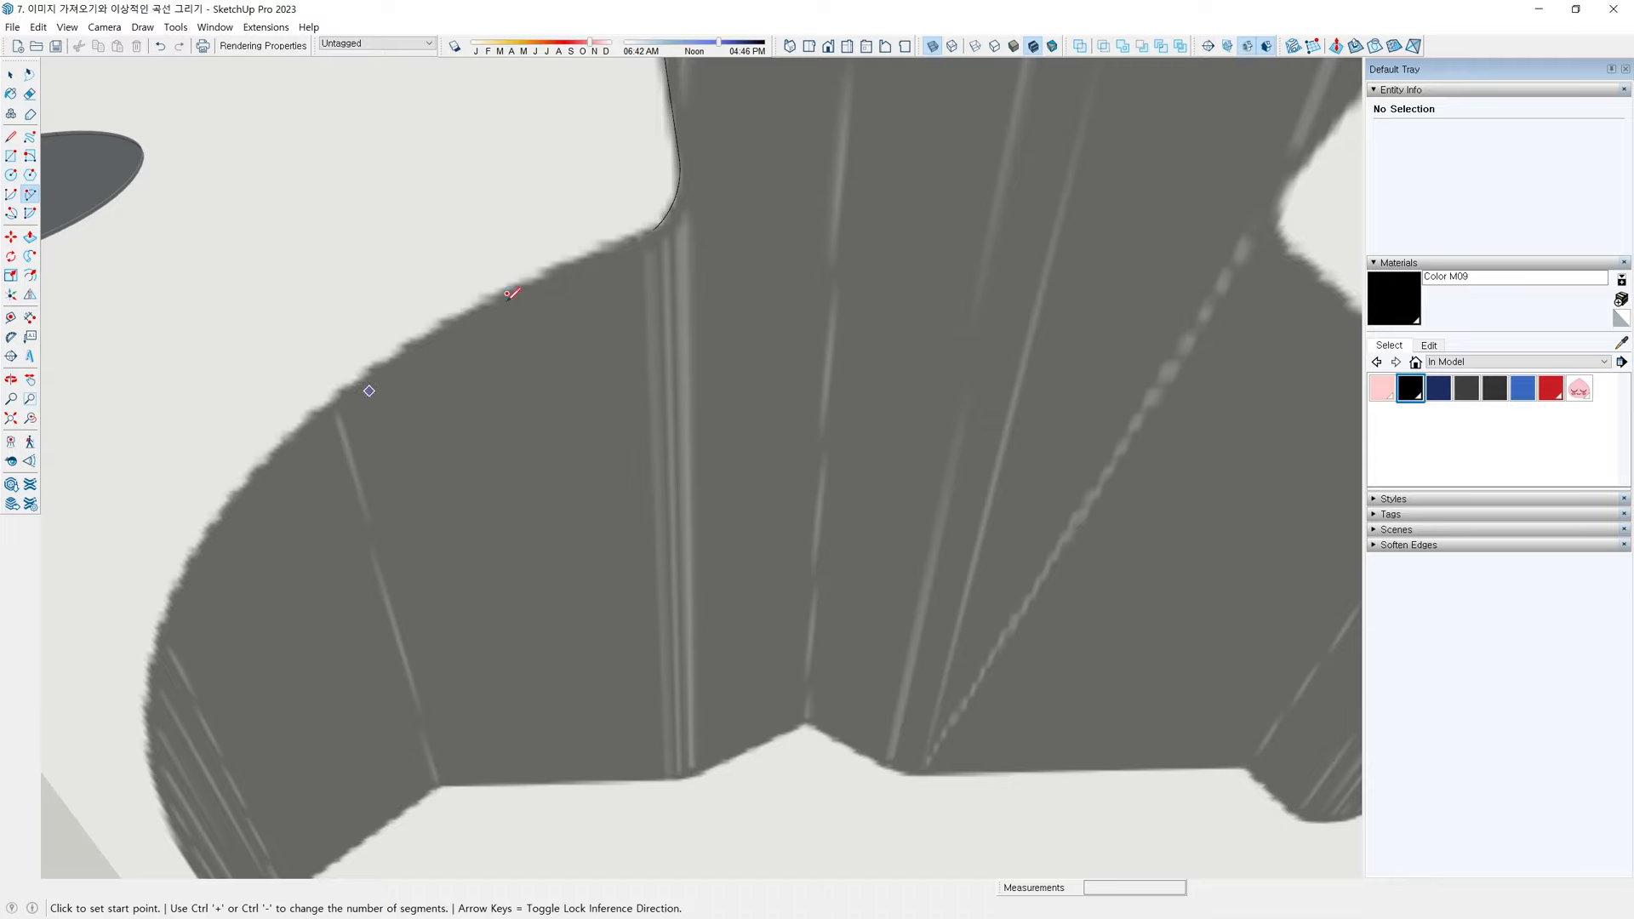
click(653, 230)
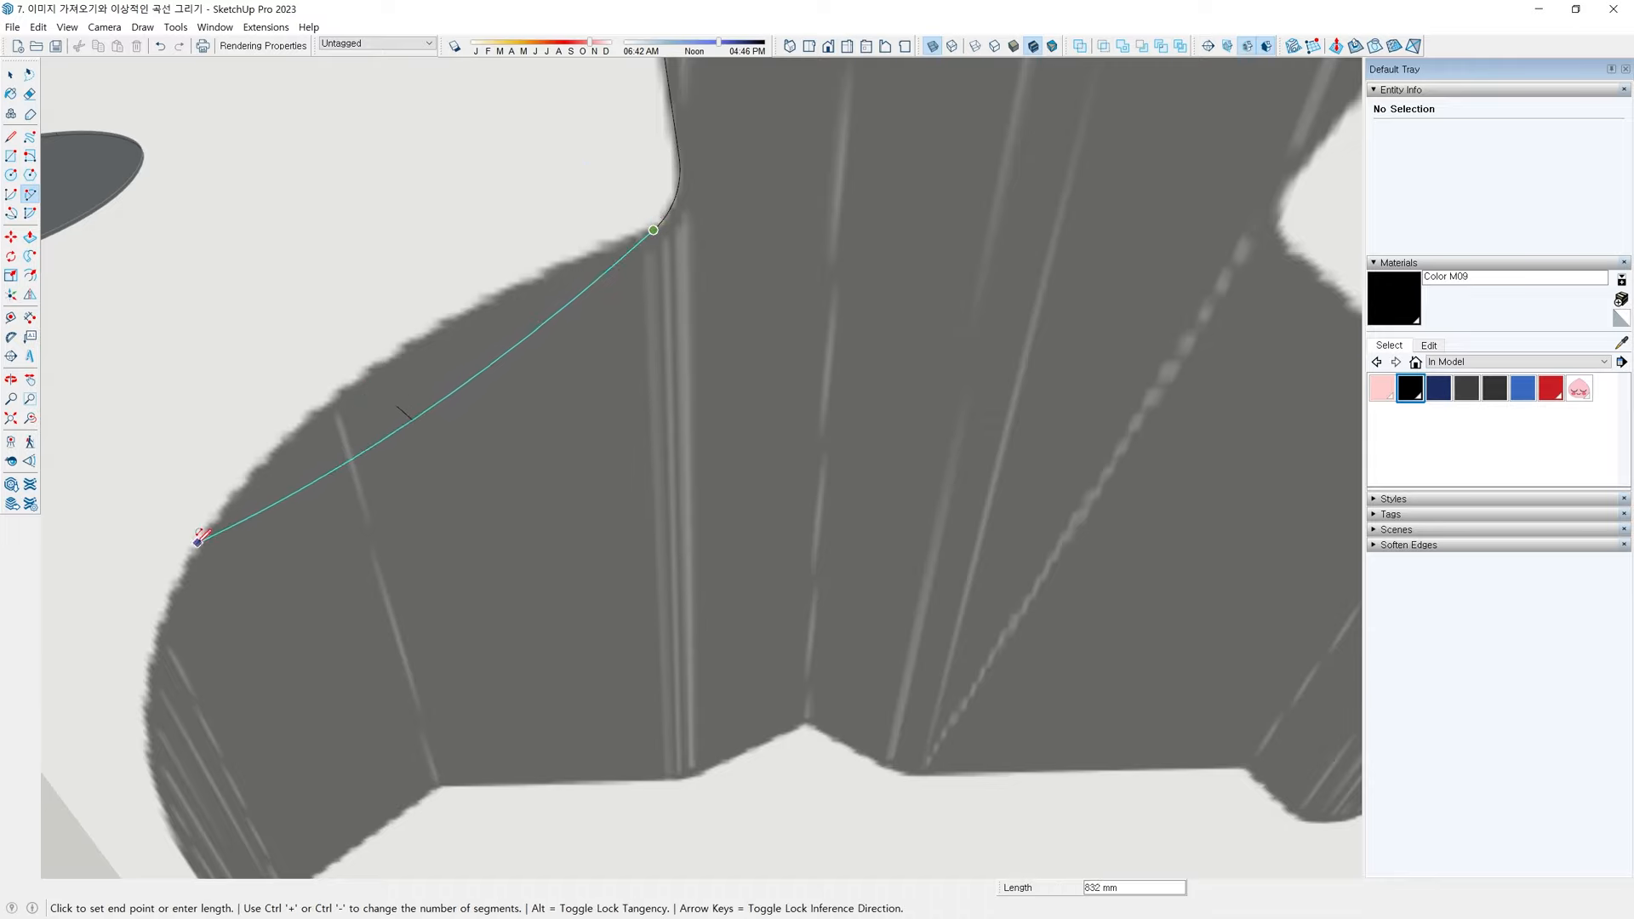
click(198, 541)
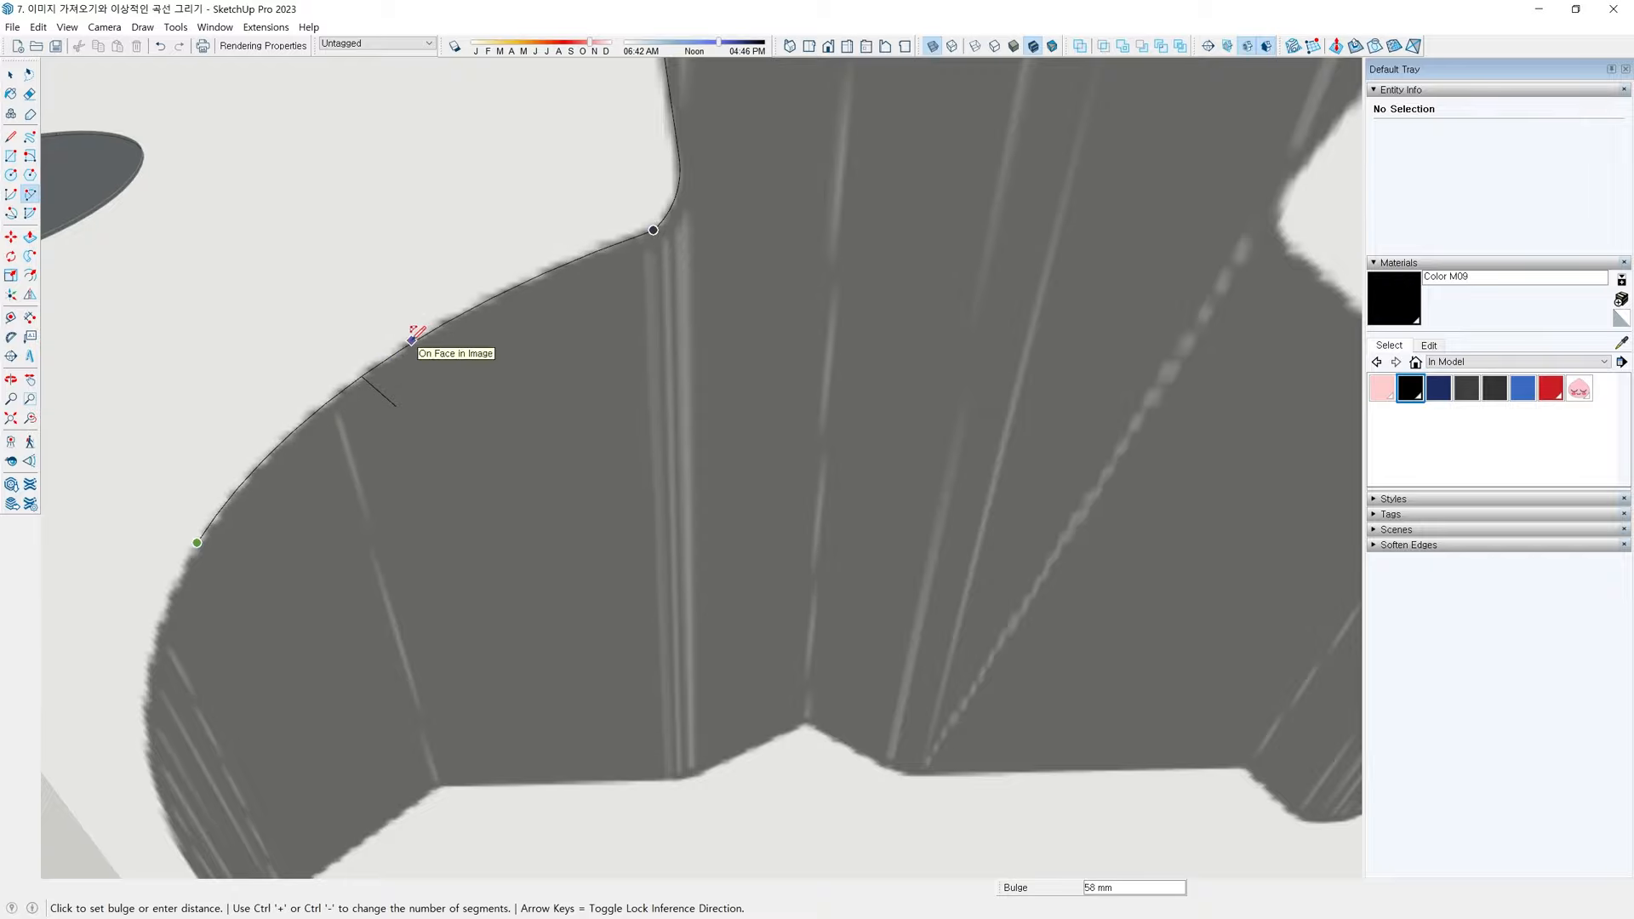
click(411, 340)
Smooth the kink between the corner arc and the fluke arc with a tangent arc about 20 mm long
scroll(554, 361, down, 3)
middle_drag(553, 361, 670, 266)
scroll(764, 205, up, 3)
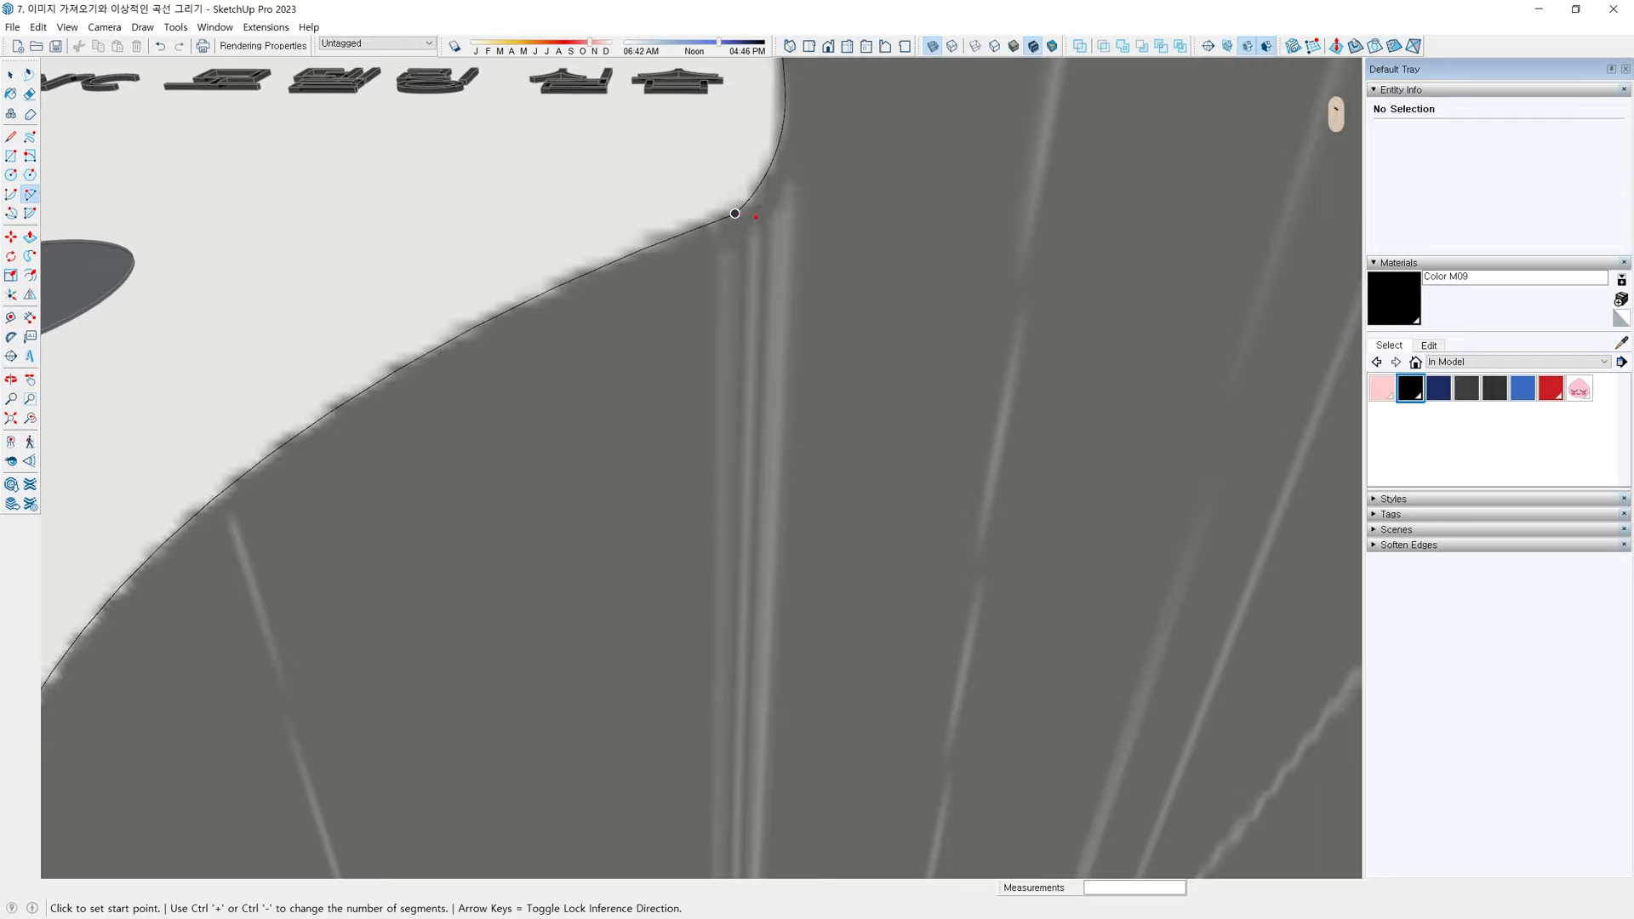
key(Escape)
key(Escape)
key(Escape)
key(Escape)
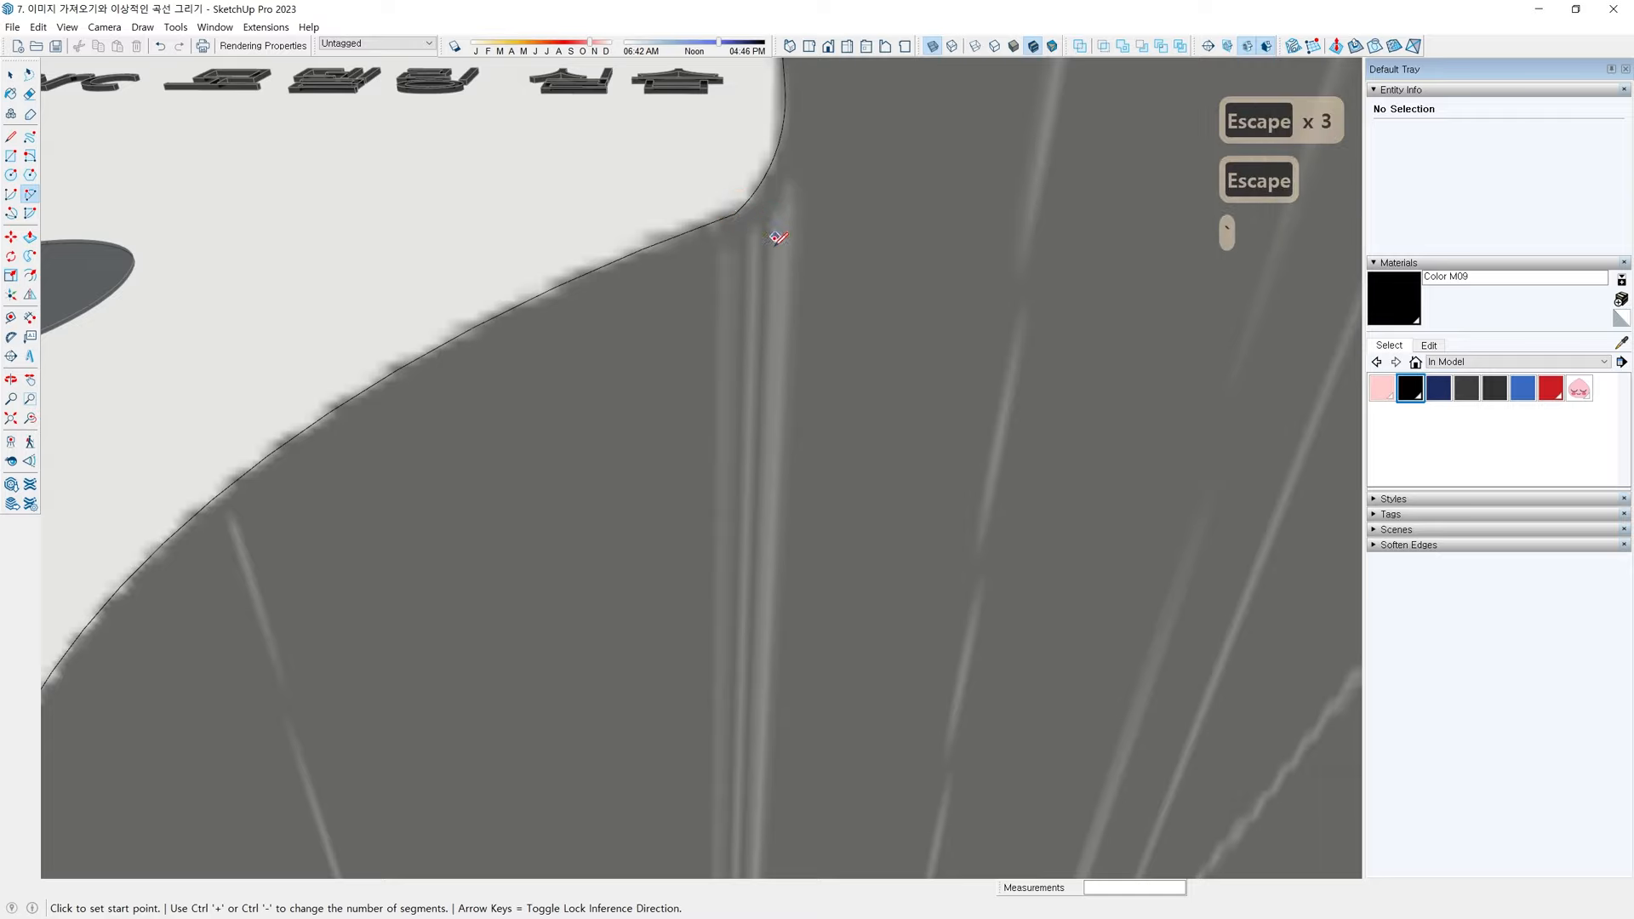
key(space)
mouse_move(777, 237)
middle_down()
mouse_move(766, 189)
mouse_move(795, 177)
middle_up()
scroll(748, 217, up, 2)
key(a)
click(784, 185)
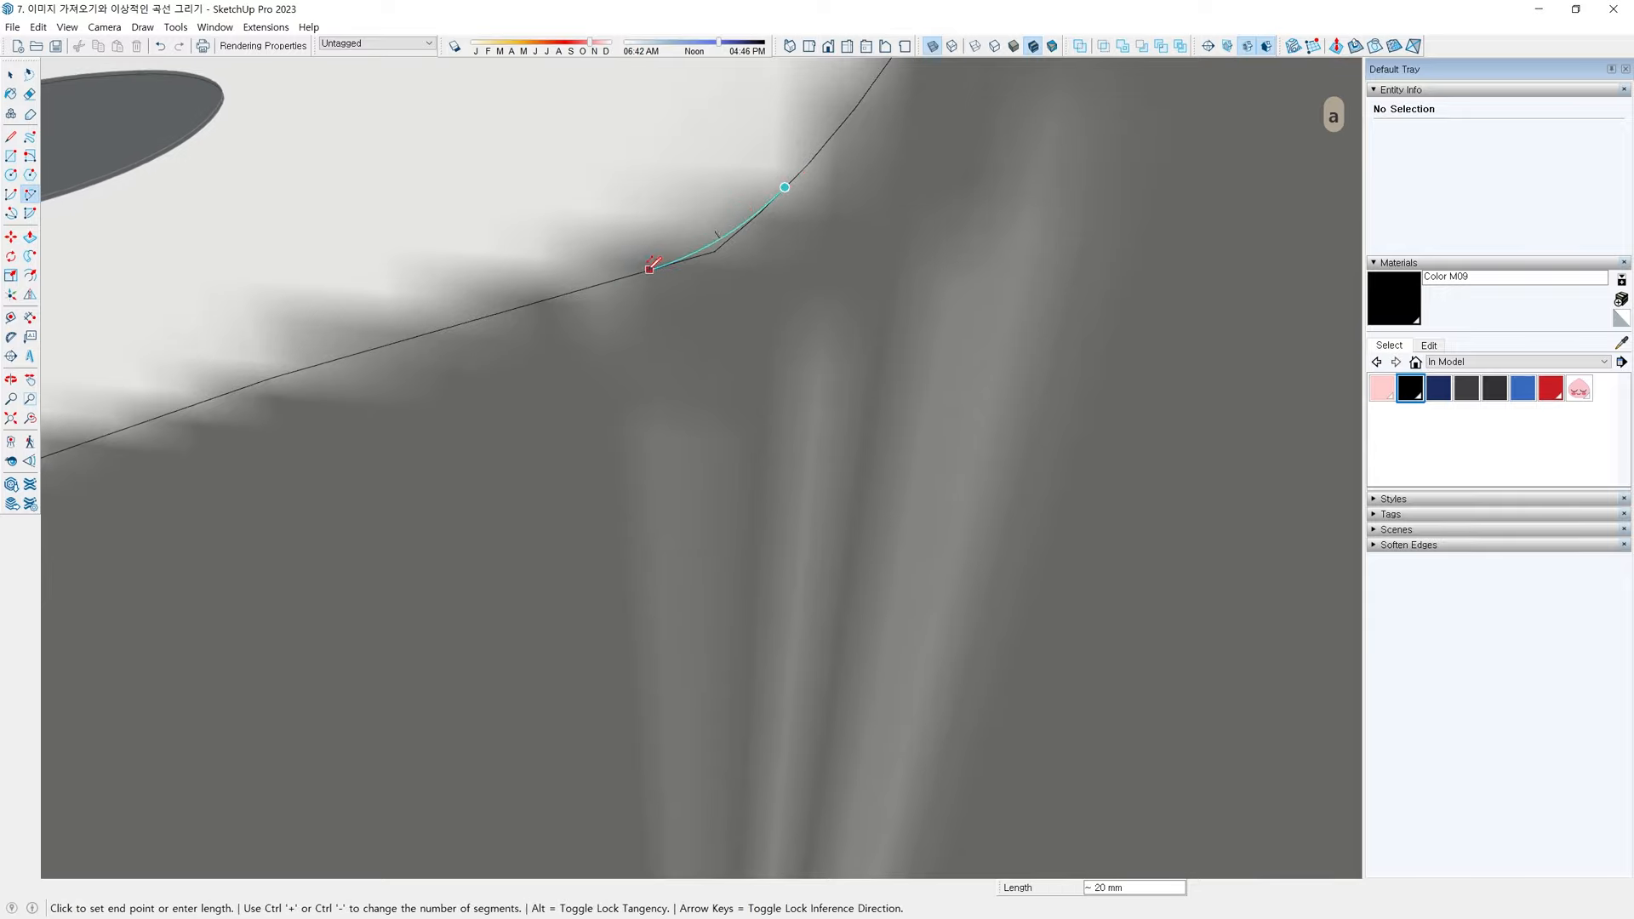
click(649, 264)
Erase the leftover sharp corner edges beside the new smoothing arc at the fluke joint
middle_drag(765, 252, 730, 234)
key(e)
click(666, 272)
middle_drag(704, 328, 894, 171)
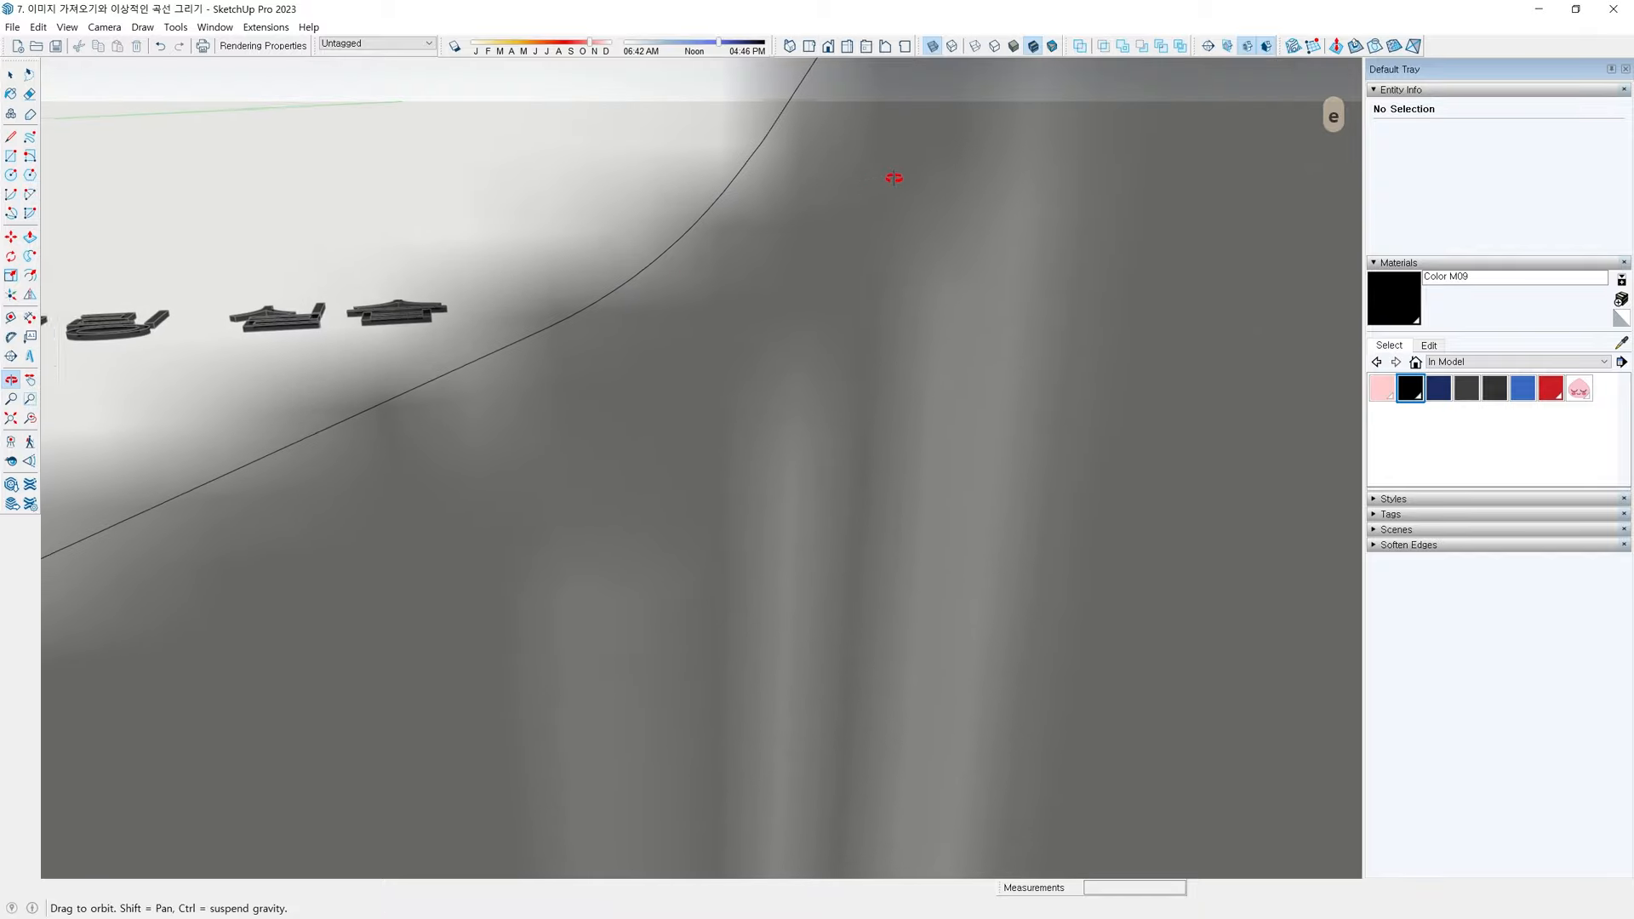
key(space)
scroll(634, 274, down, 10)
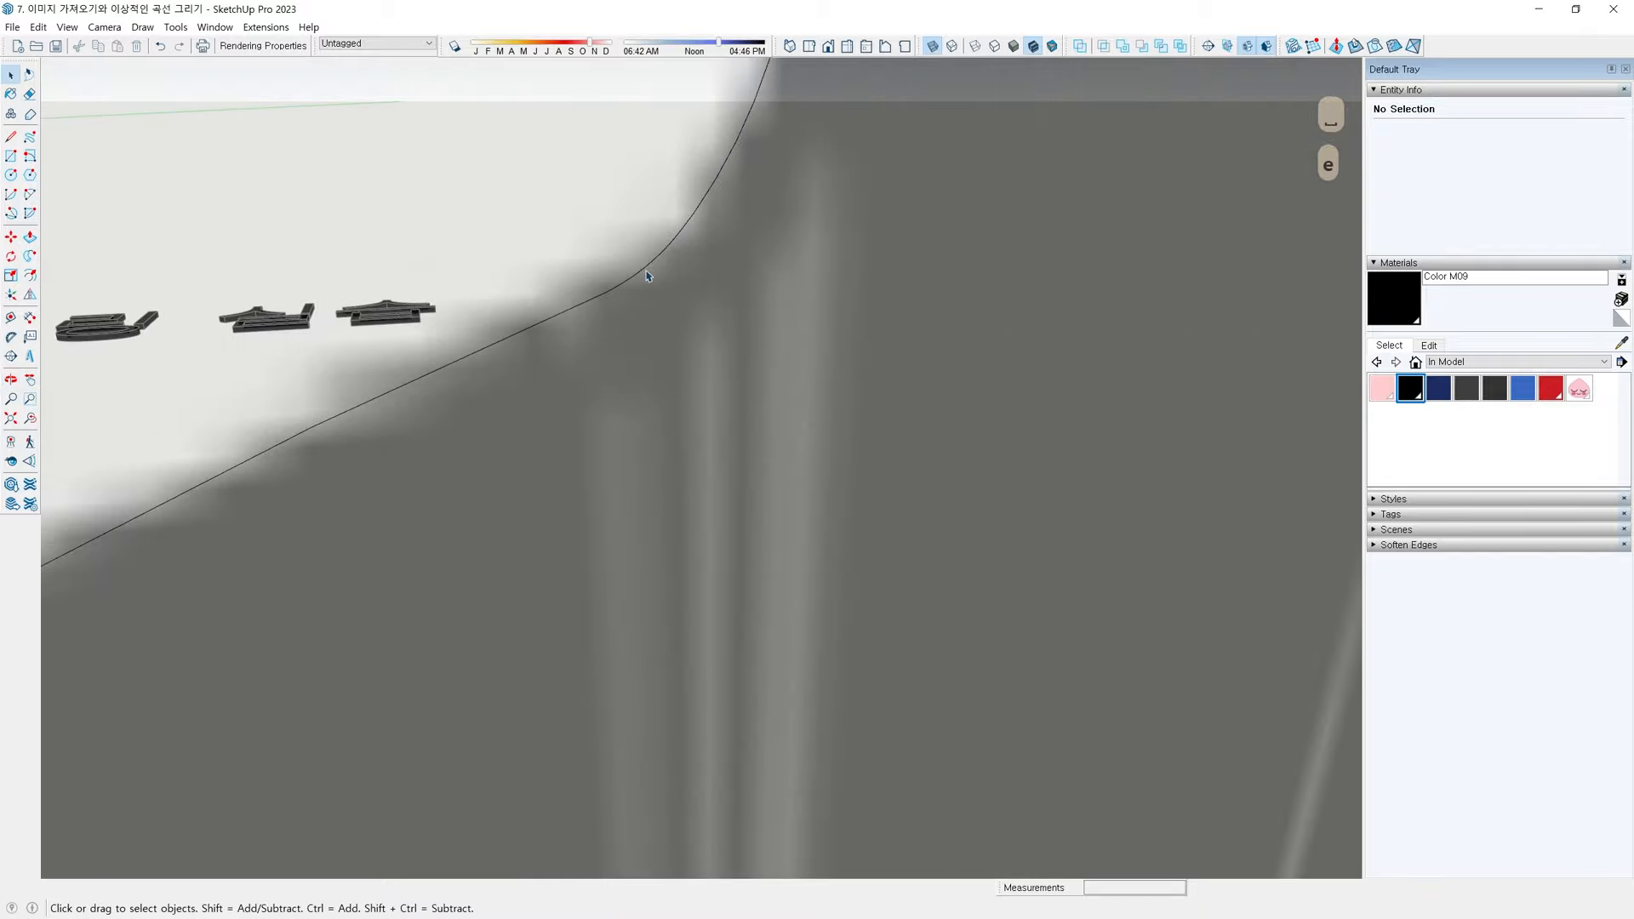
Continue the left fluke's outer edge with an arc about 1035 mm long down to the start of its rounded tip
scroll(651, 271, down, 2)
middle_drag(531, 417, 584, 314)
key(a)
click(553, 237)
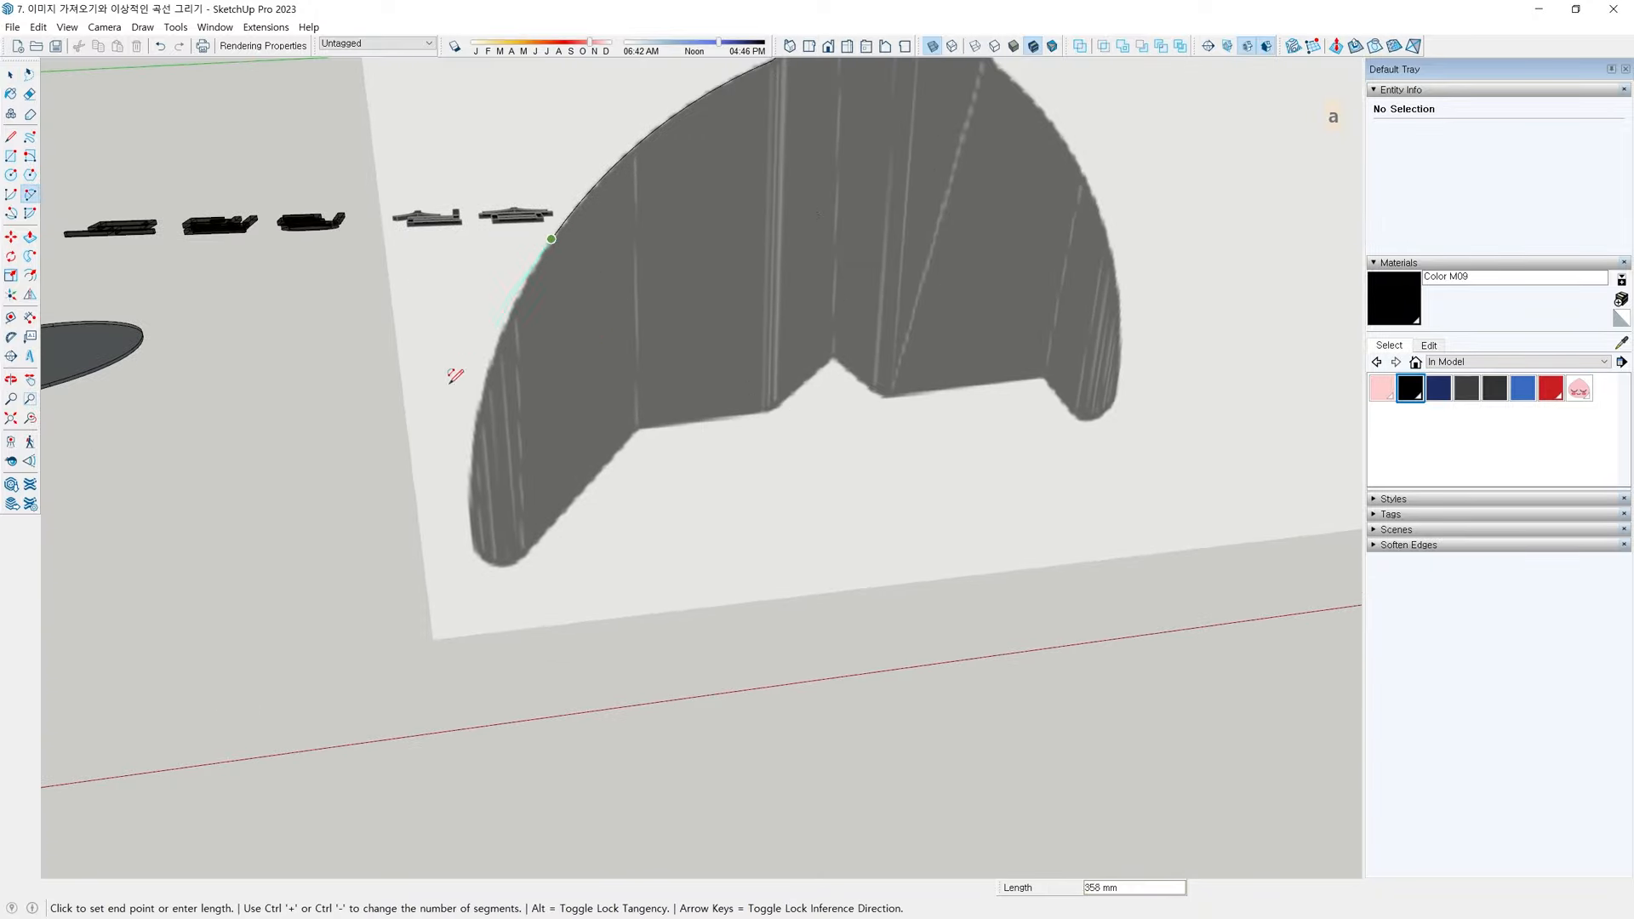
scroll(466, 505, up, 1)
click(480, 554)
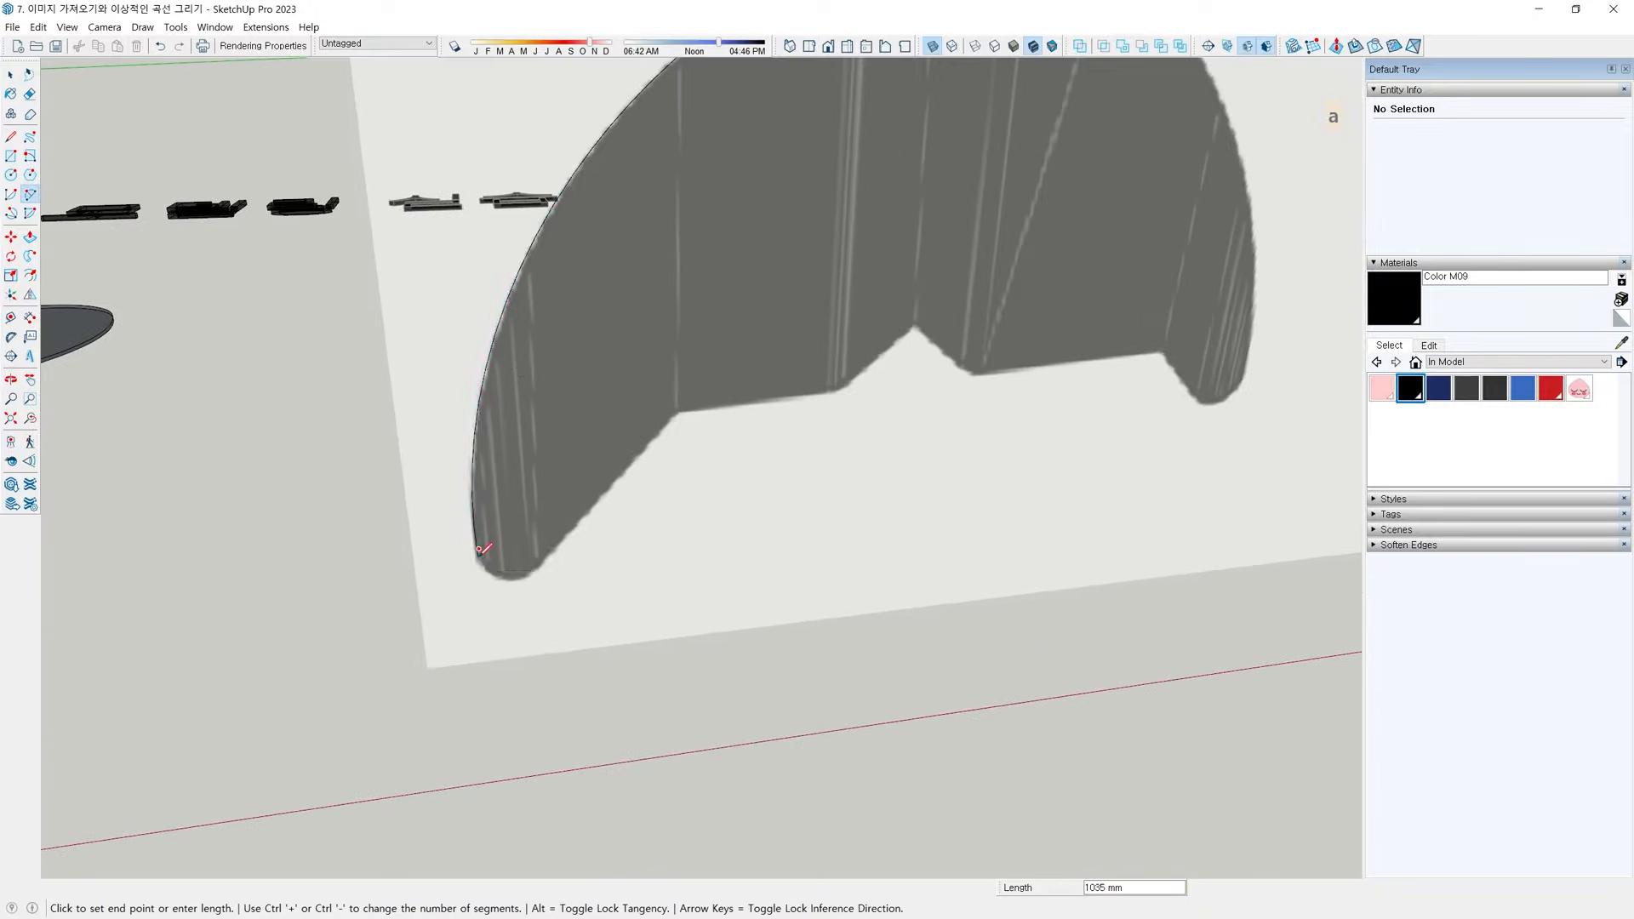
Round the left fluke's tip with an arc about 163 mm long and trace its inner edge with a line about 576 mm long
scroll(524, 572, up, 2)
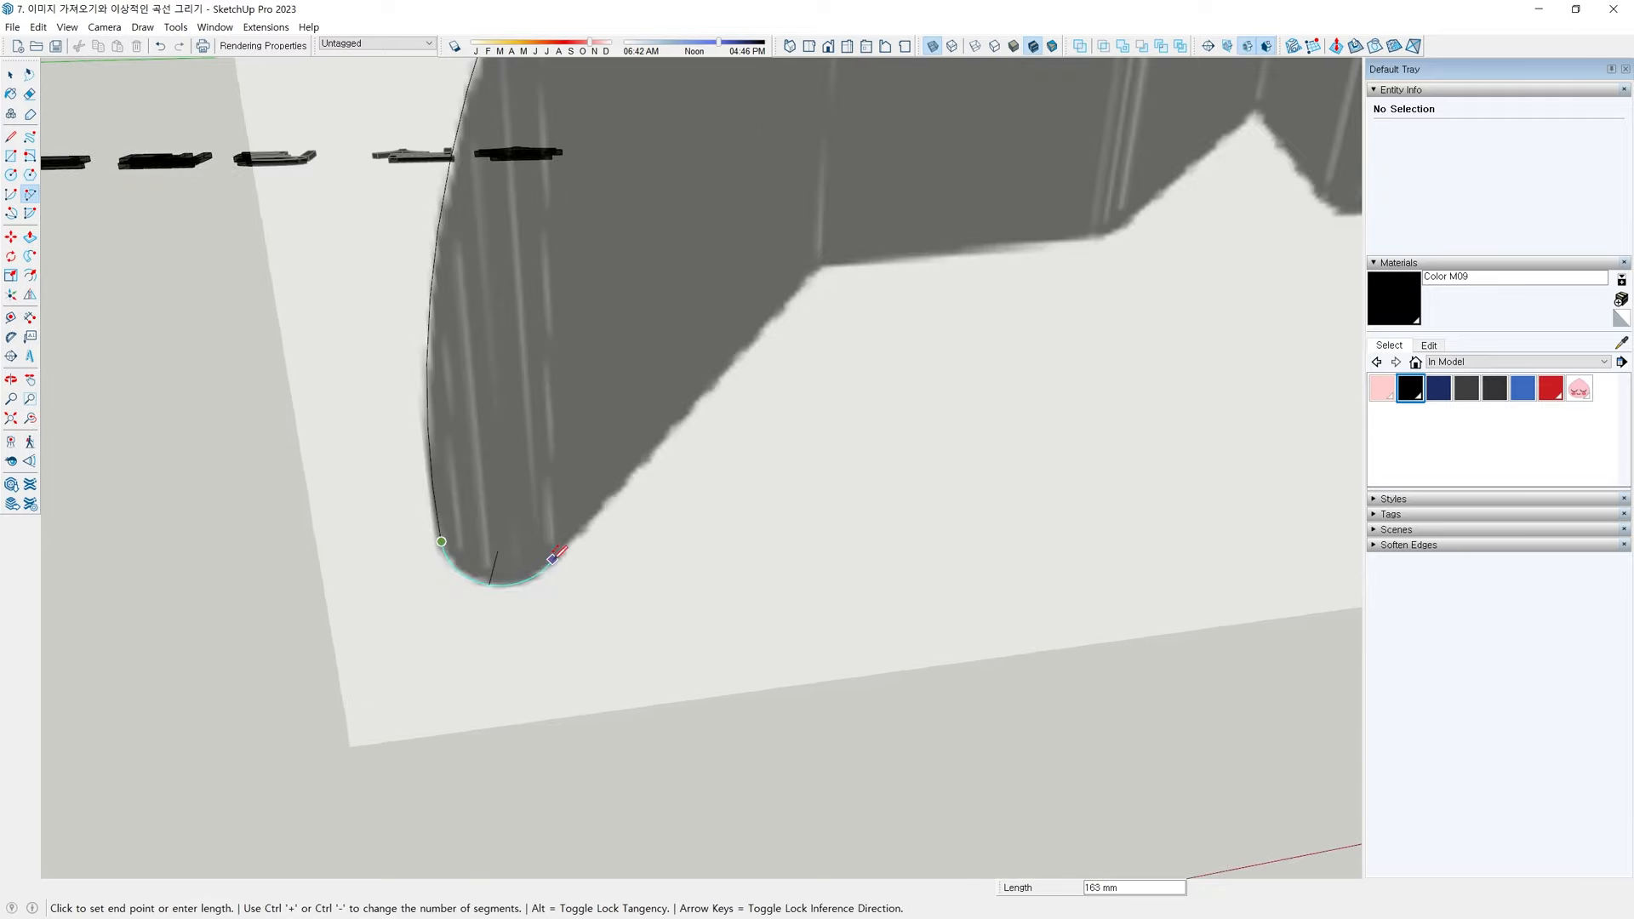
click(553, 559)
key(l)
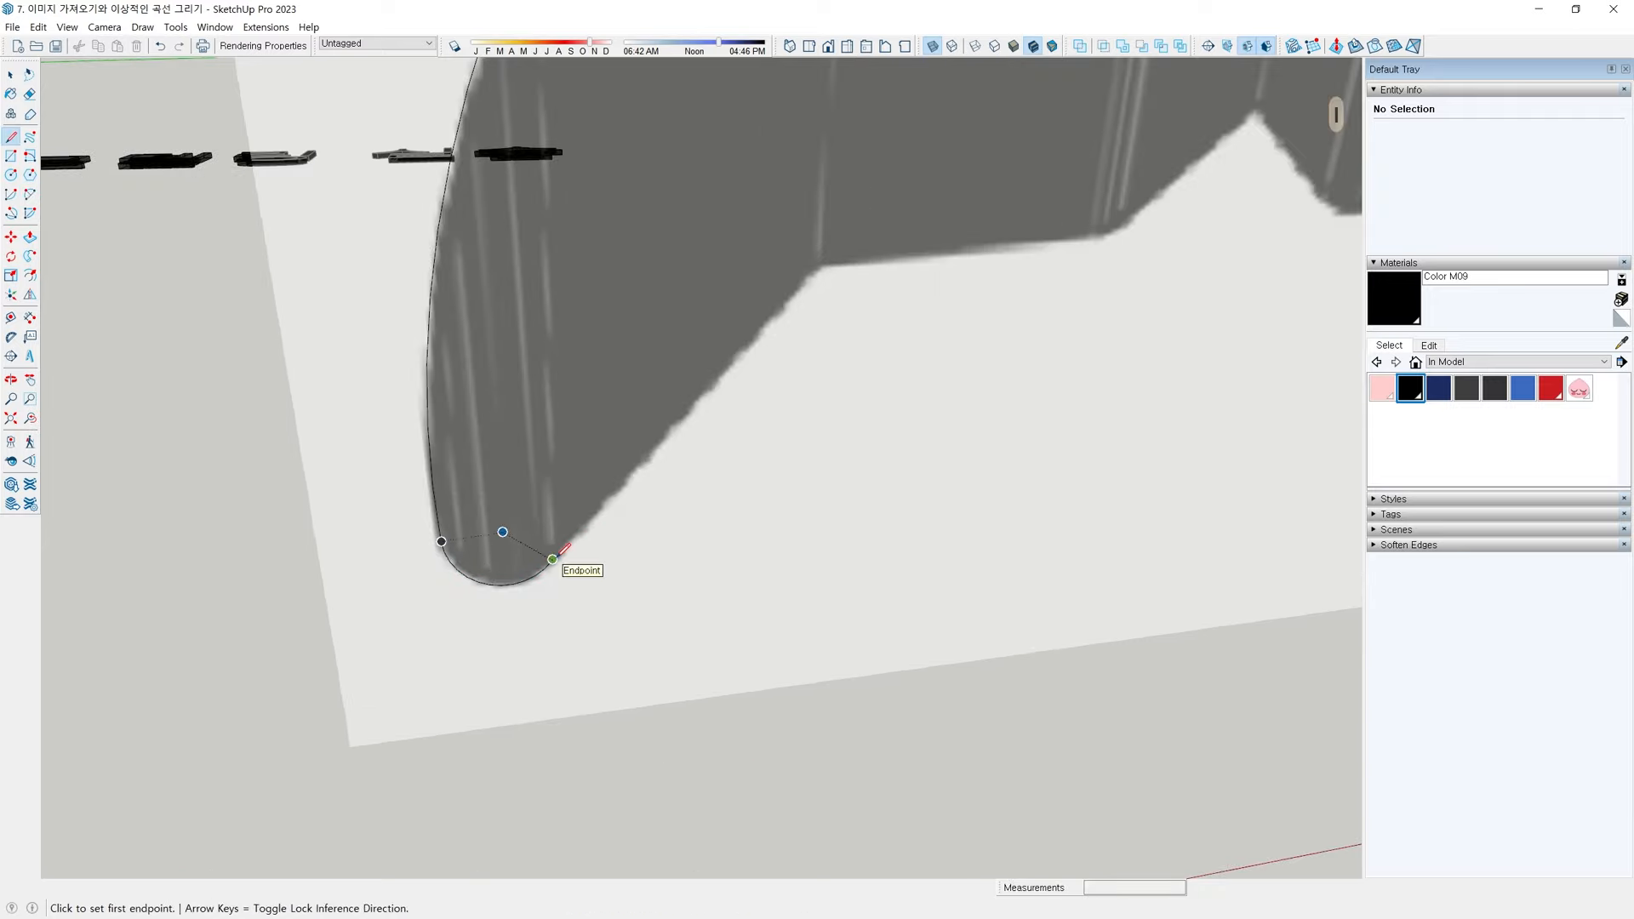
click(559, 554)
scroll(843, 242, up, 1)
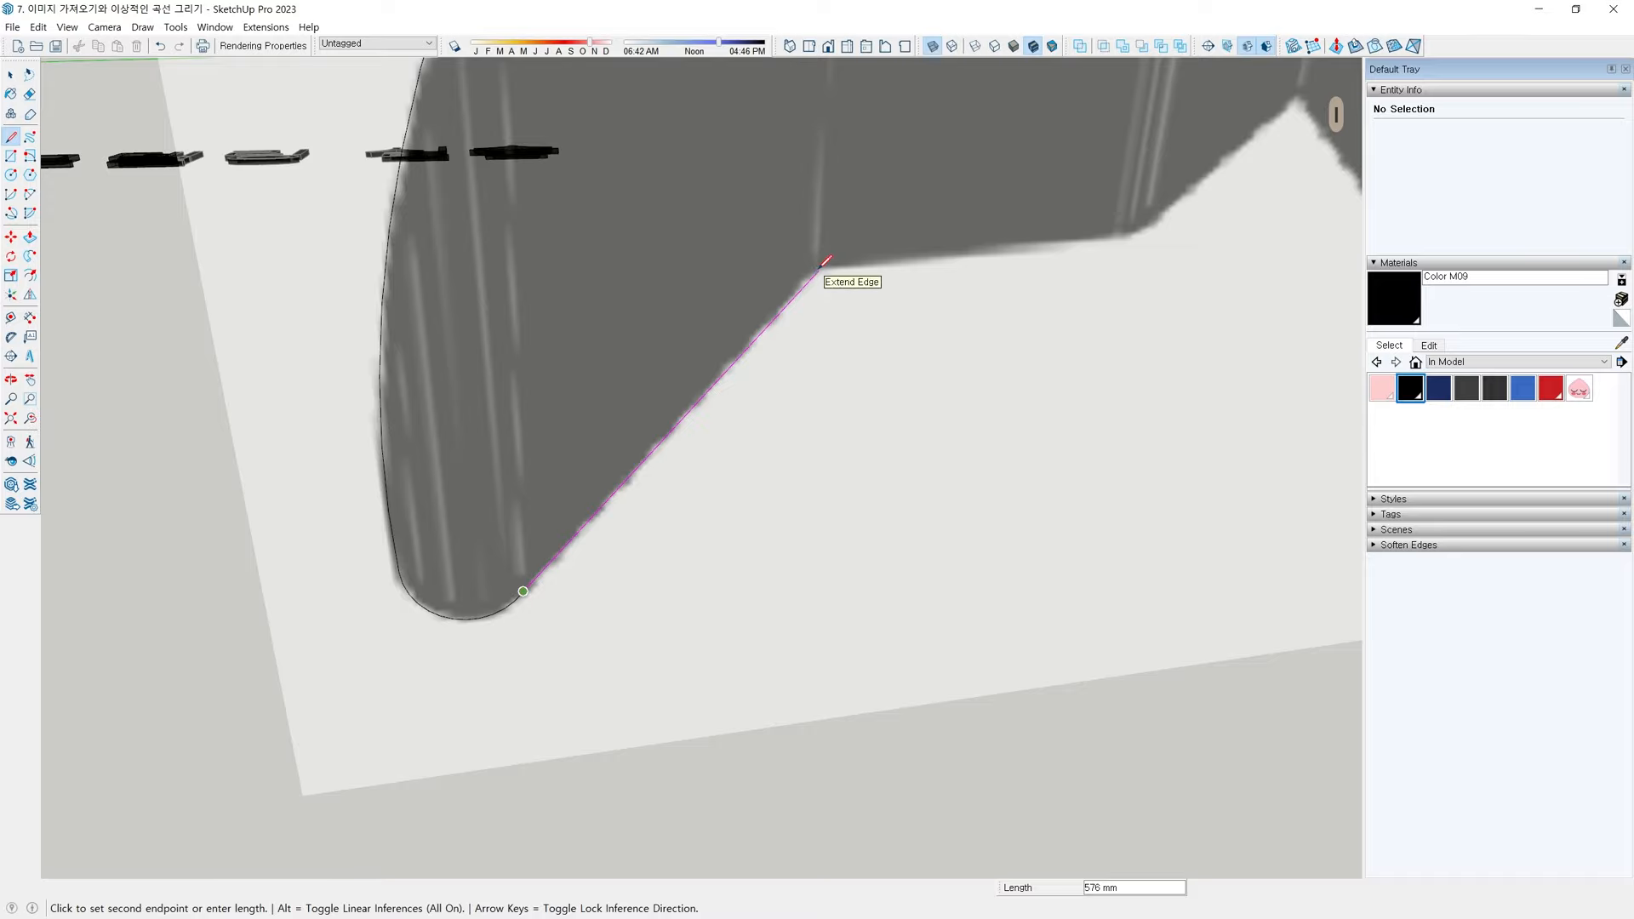
click(826, 260)
Trace the flukes' trailing edge with connected lines across the central notch, ending with a segment about 610 mm long at the right fluke's inner corner
click(1130, 224)
middle_drag(1128, 225, 720, 414)
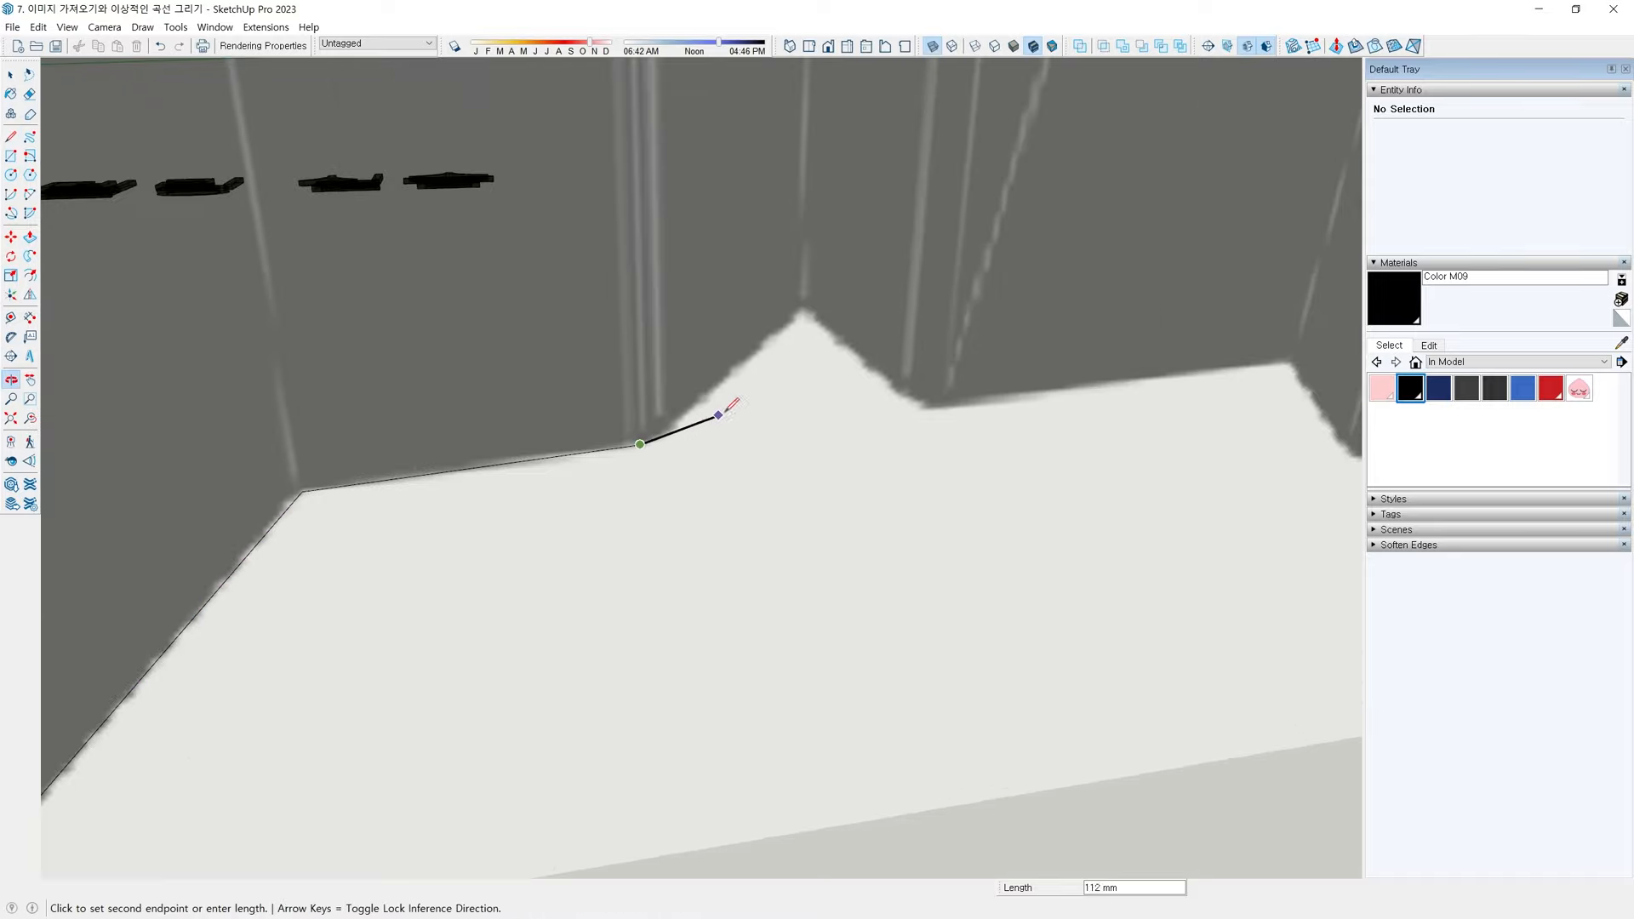
scroll(770, 367, up, 2)
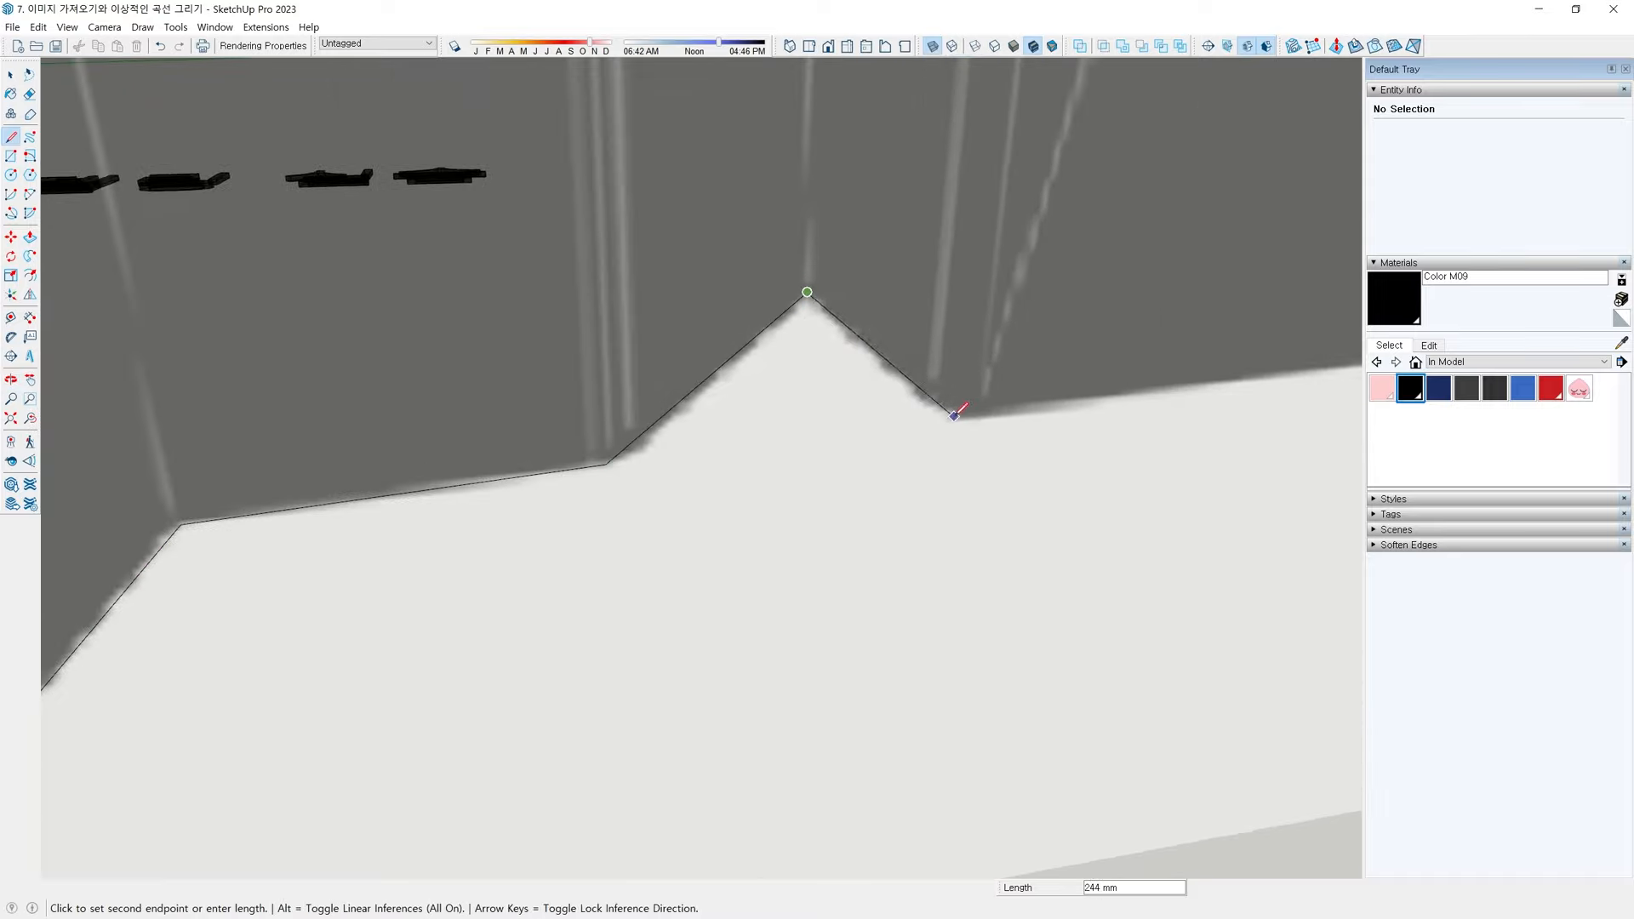
click(953, 416)
scroll(1012, 422, down, 3)
shift+middle_drag(1251, 423, 621, 396)
scroll(731, 366, up, 3)
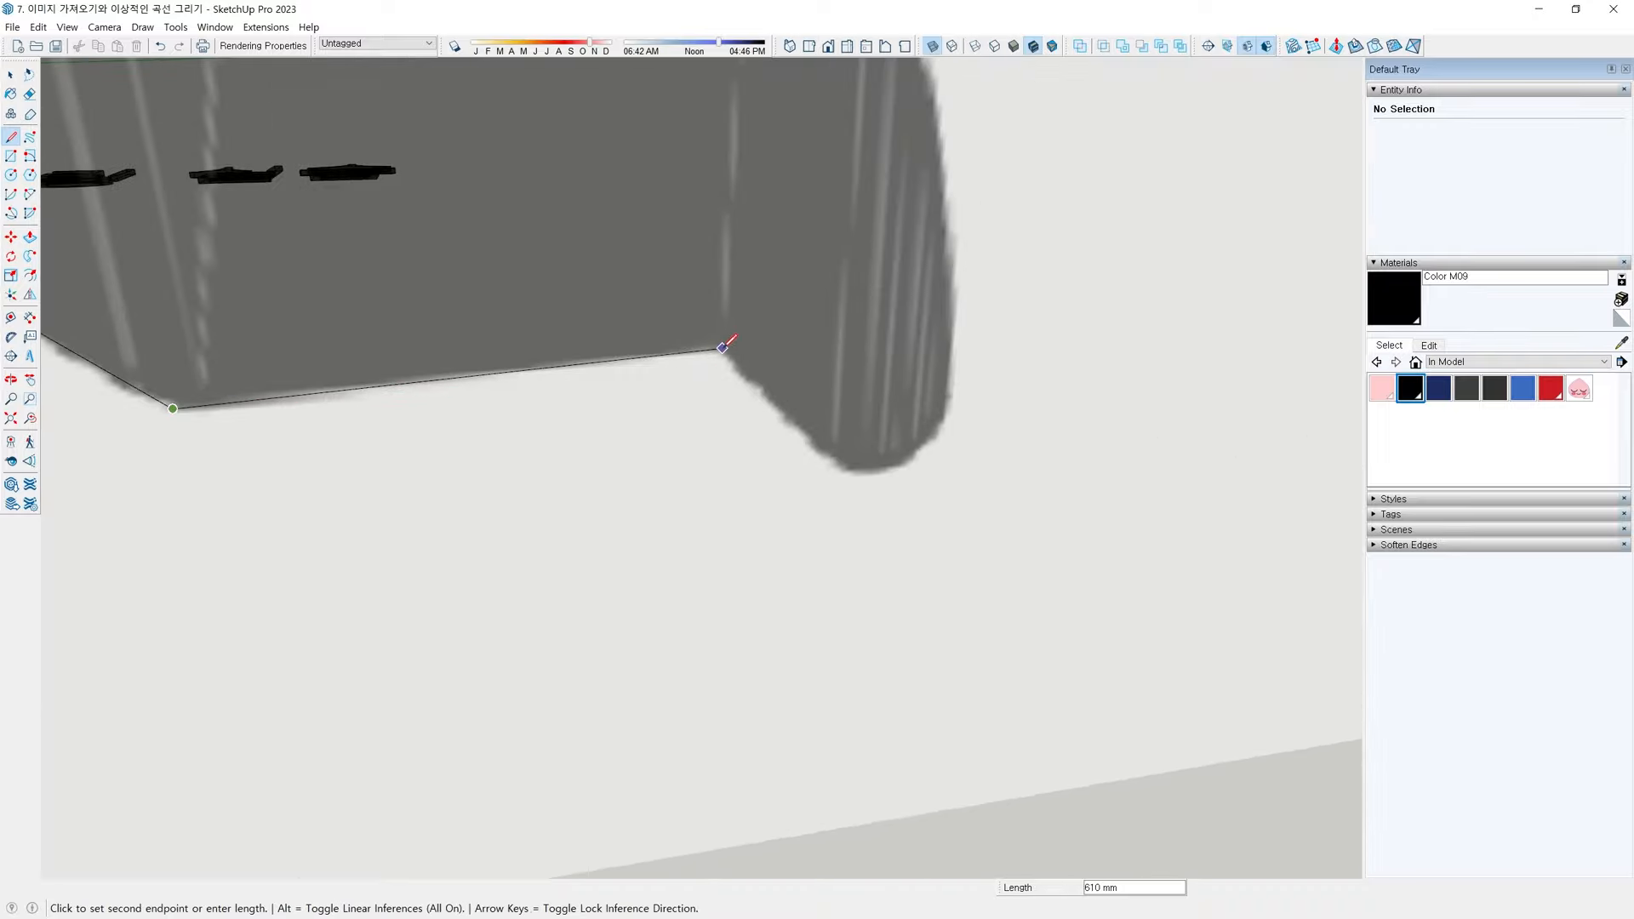
click(722, 347)
Draw a line down to the right fluke's tip and round the tip with an arc about 155 mm long
scroll(843, 457, up, 4)
click(824, 455)
key(a)
click(823, 454)
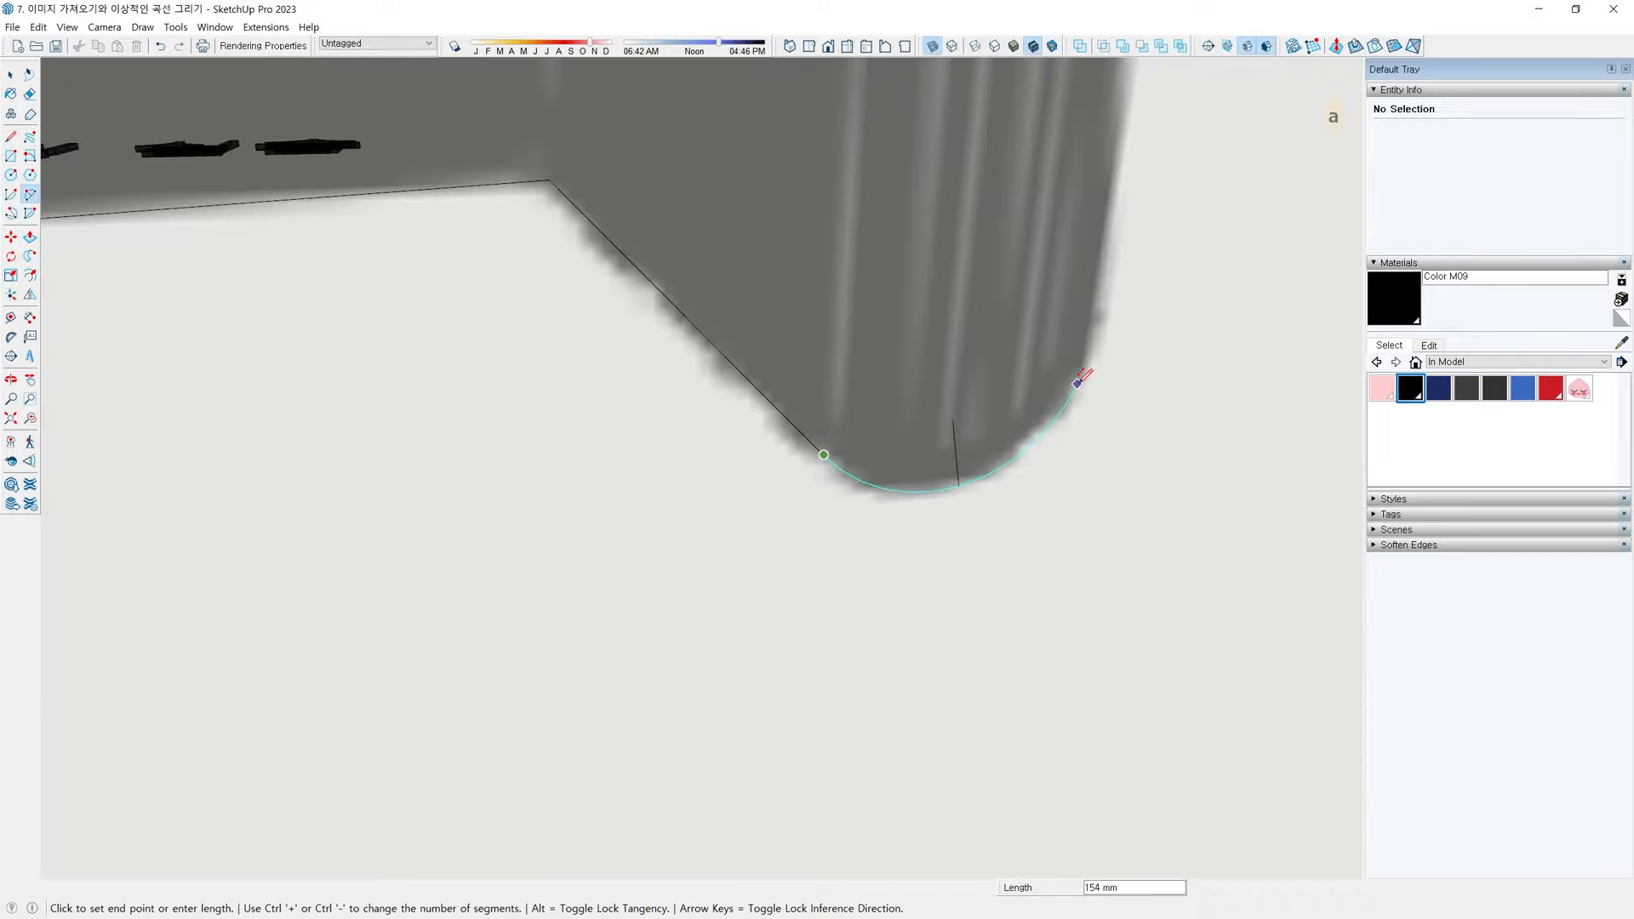
click(1085, 370)
scroll(1085, 371, down, 3)
click(1085, 370)
Trace the right fluke's outer edge upward from the rounded tip with an arc about 1129 mm long
scroll(1085, 370, down, 2)
middle_drag(1085, 371, 807, 506)
click(783, 542)
scroll(762, 365, up, 4)
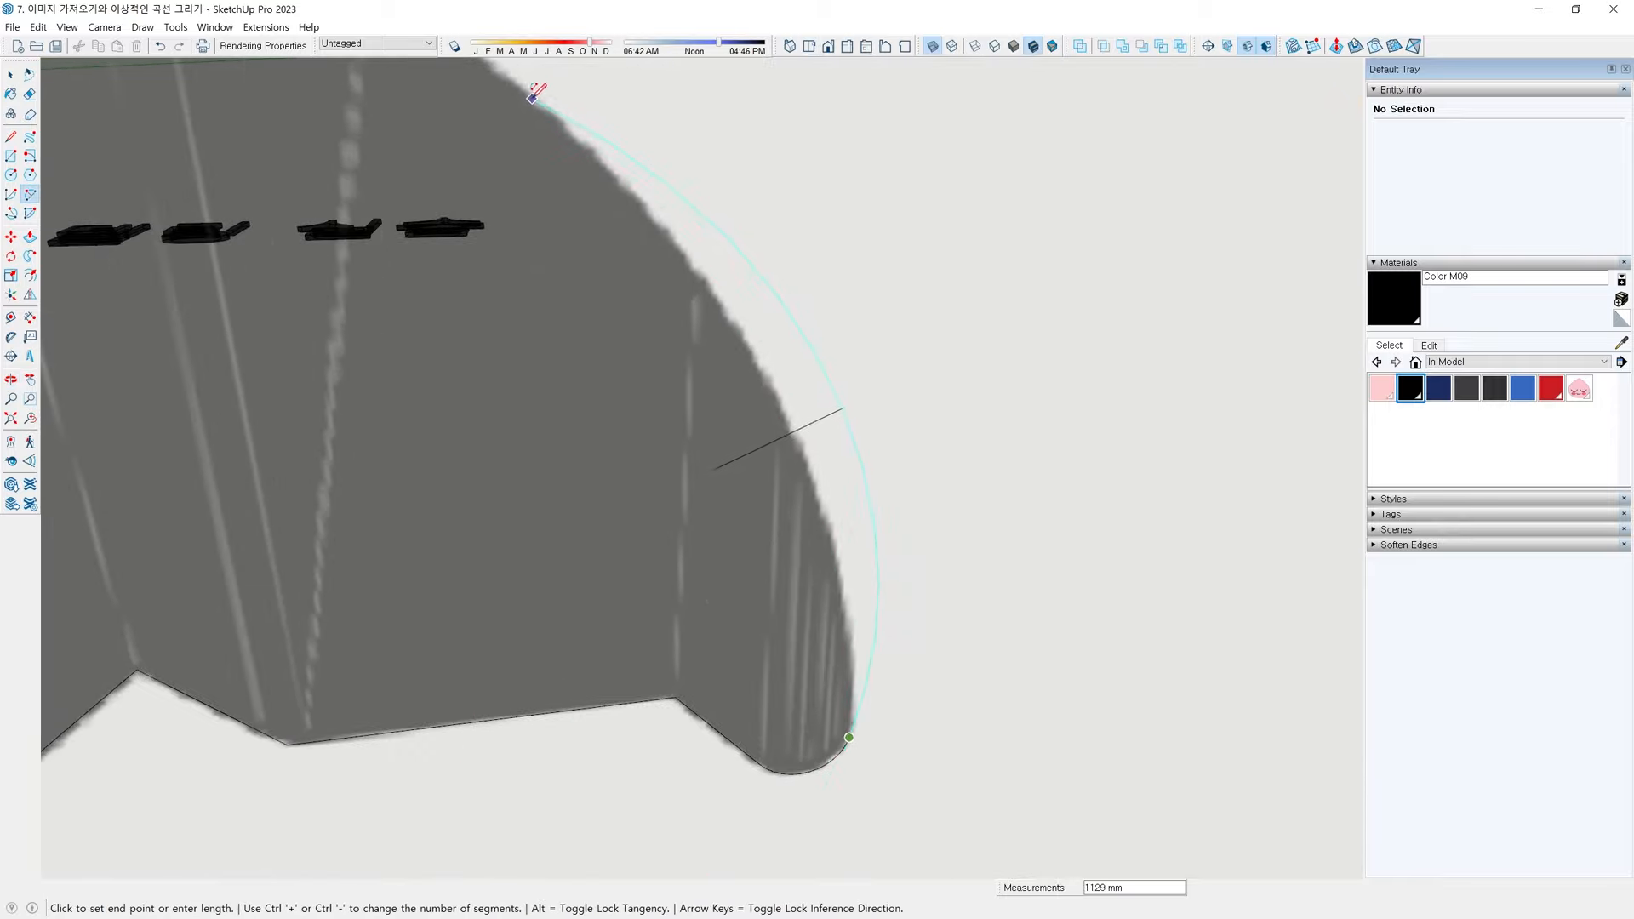
click(532, 96)
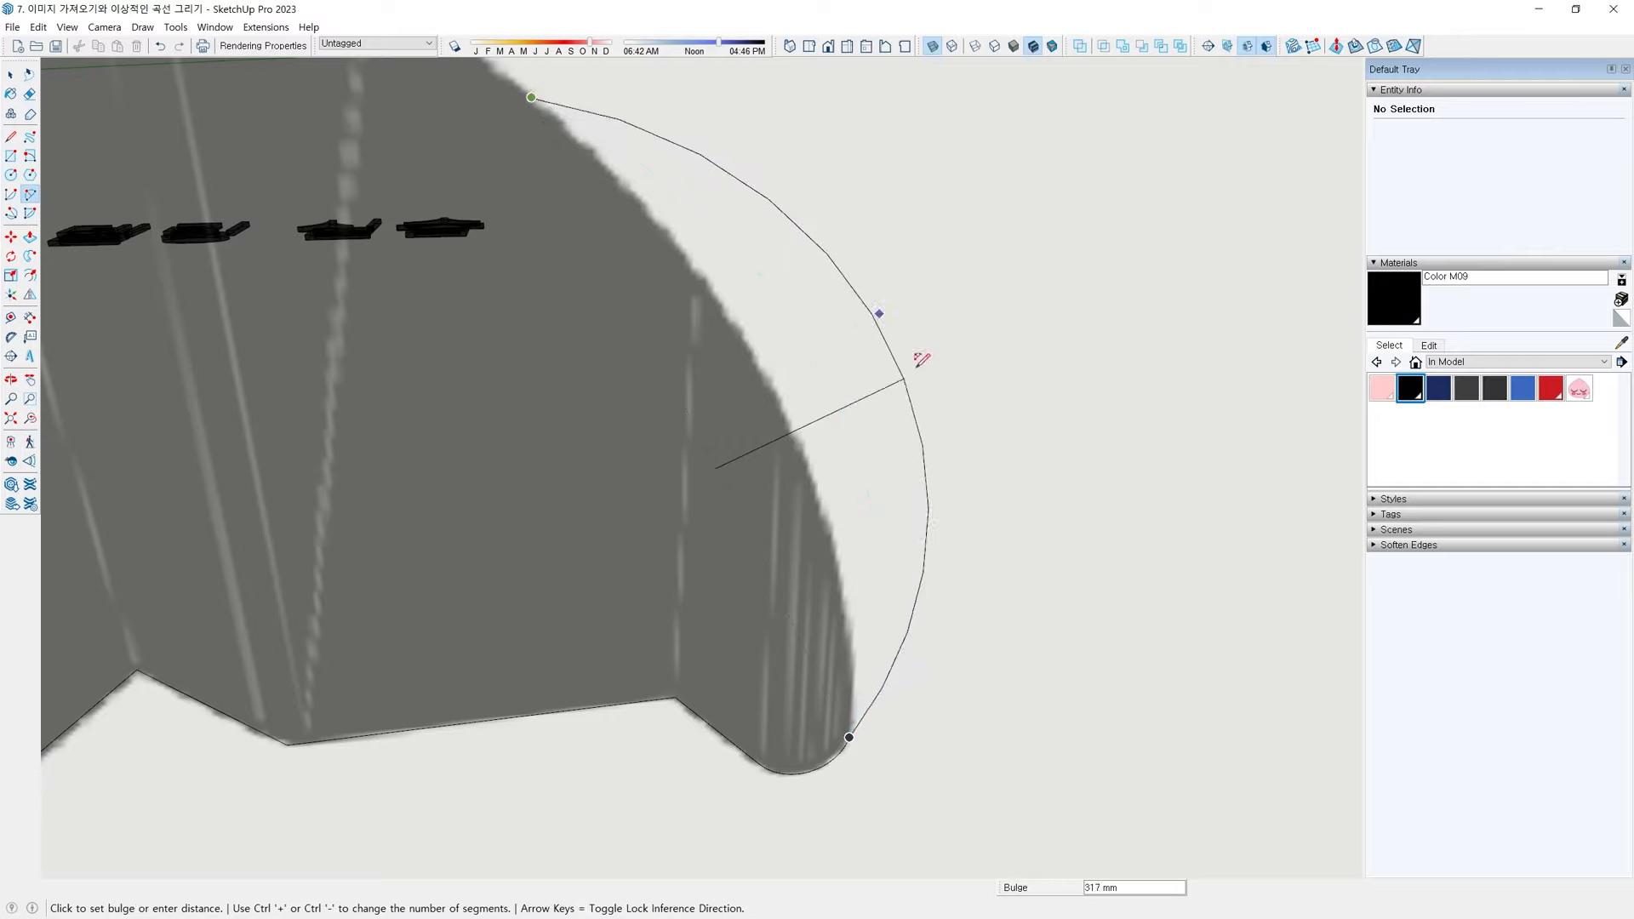
click(794, 436)
scroll(829, 543, down, 2)
shift+middle_drag(698, 295, 717, 305)
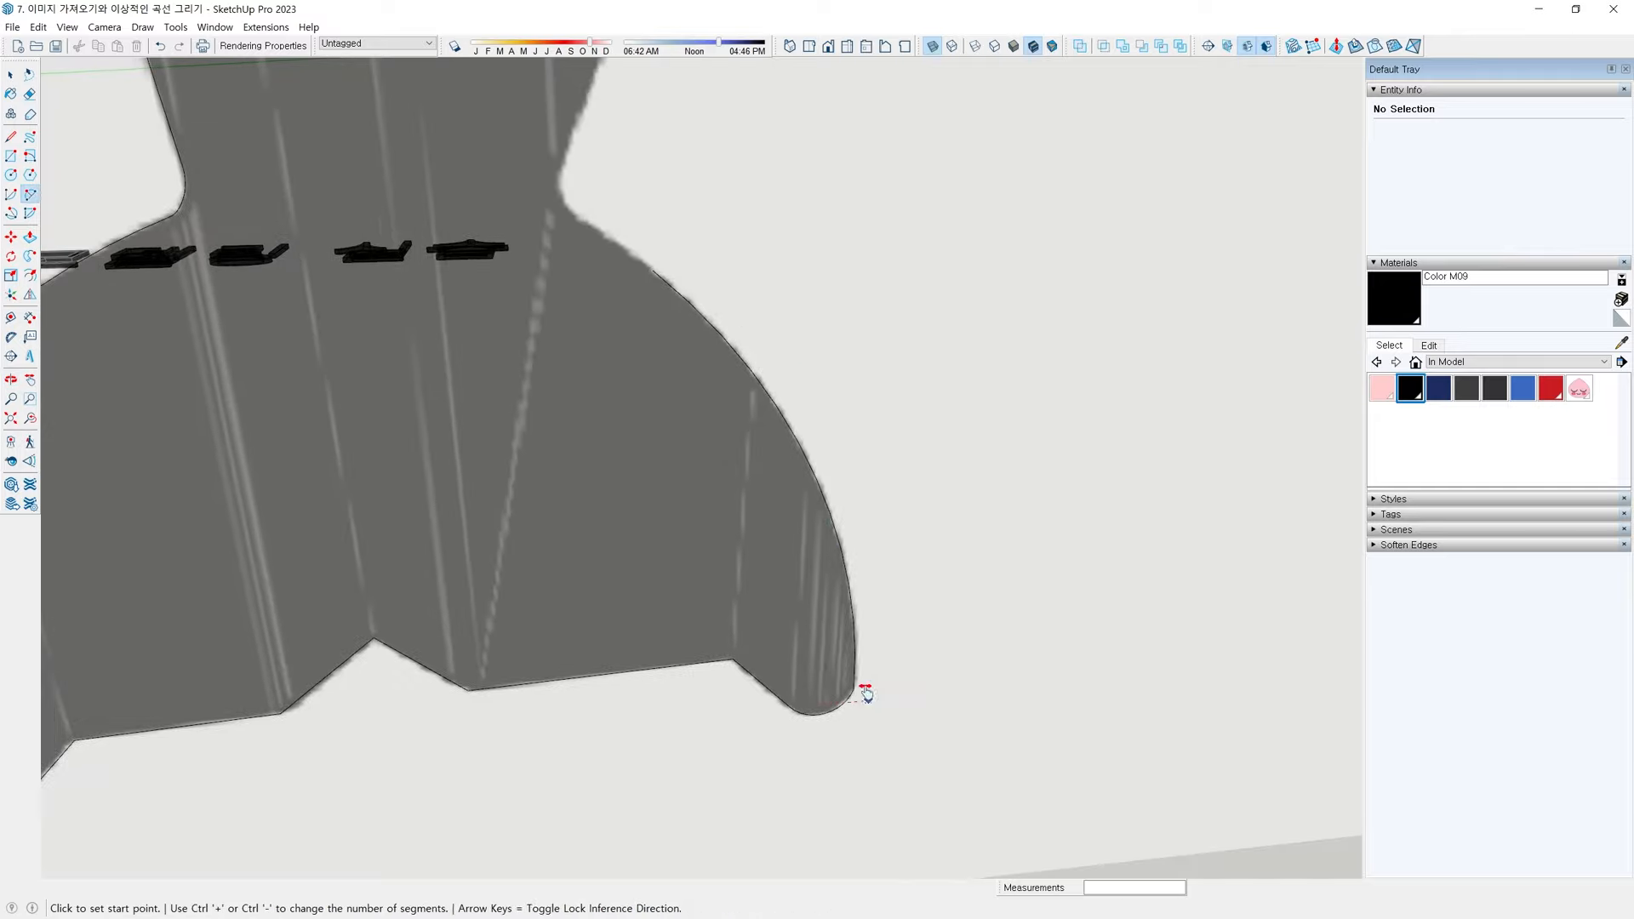
Smooth the kink between the right fluke's tip arc and outer arc with a tangent arc about 32 mm long
shift+middle_drag(861, 700, 821, 551)
scroll(821, 551, up, 2)
scroll(827, 544, up, 5)
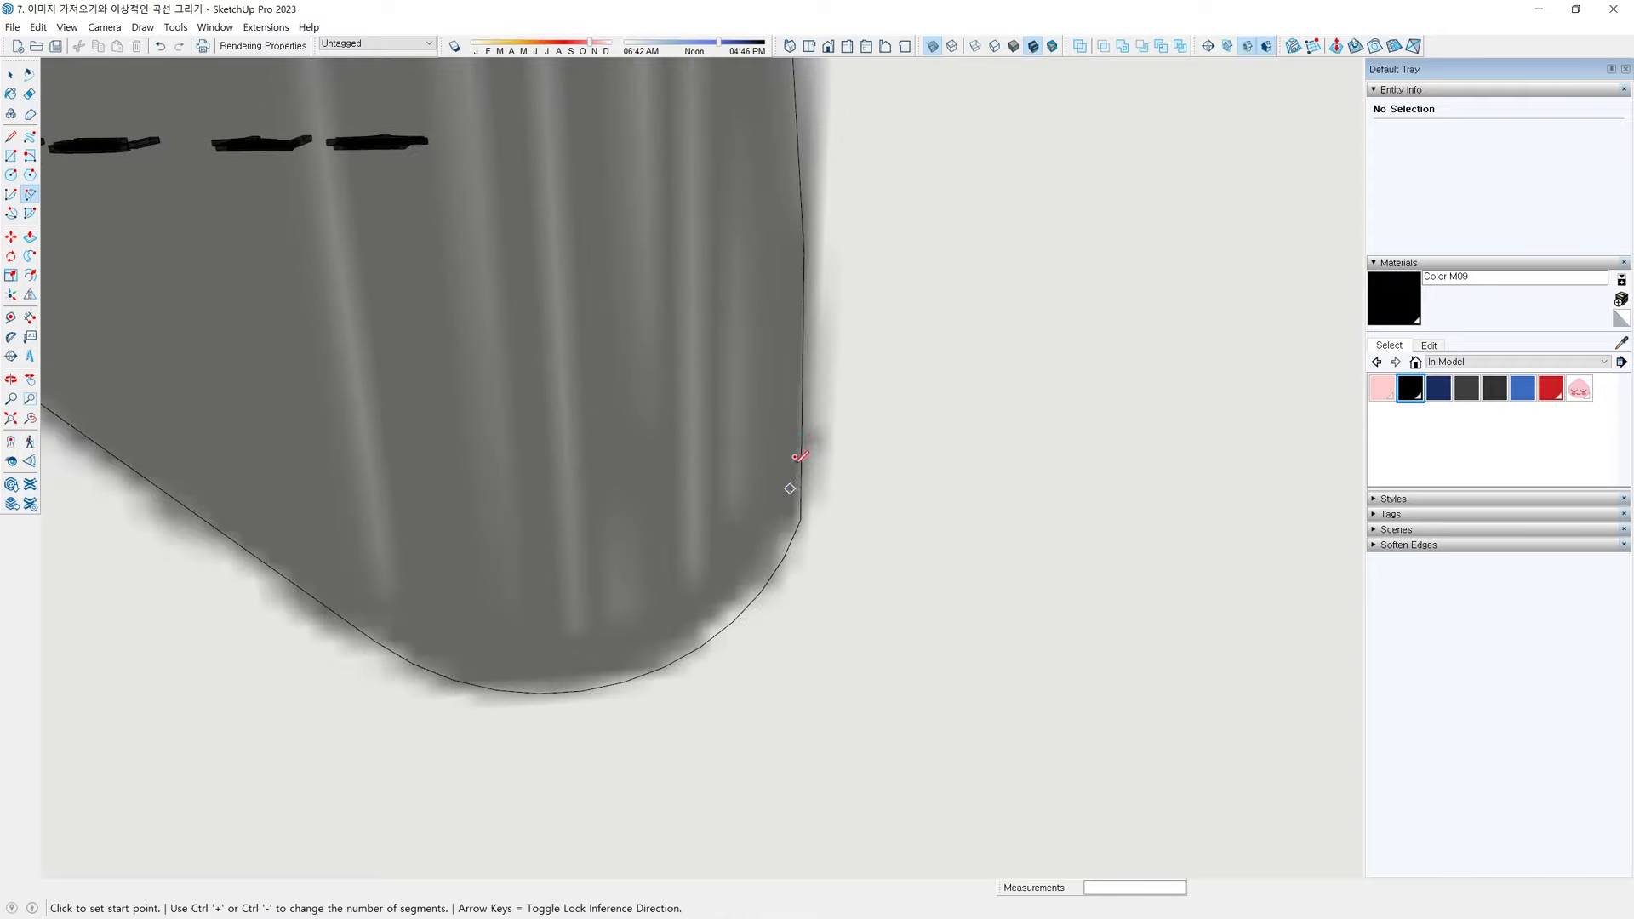
click(782, 579)
scroll(801, 496, up, 1)
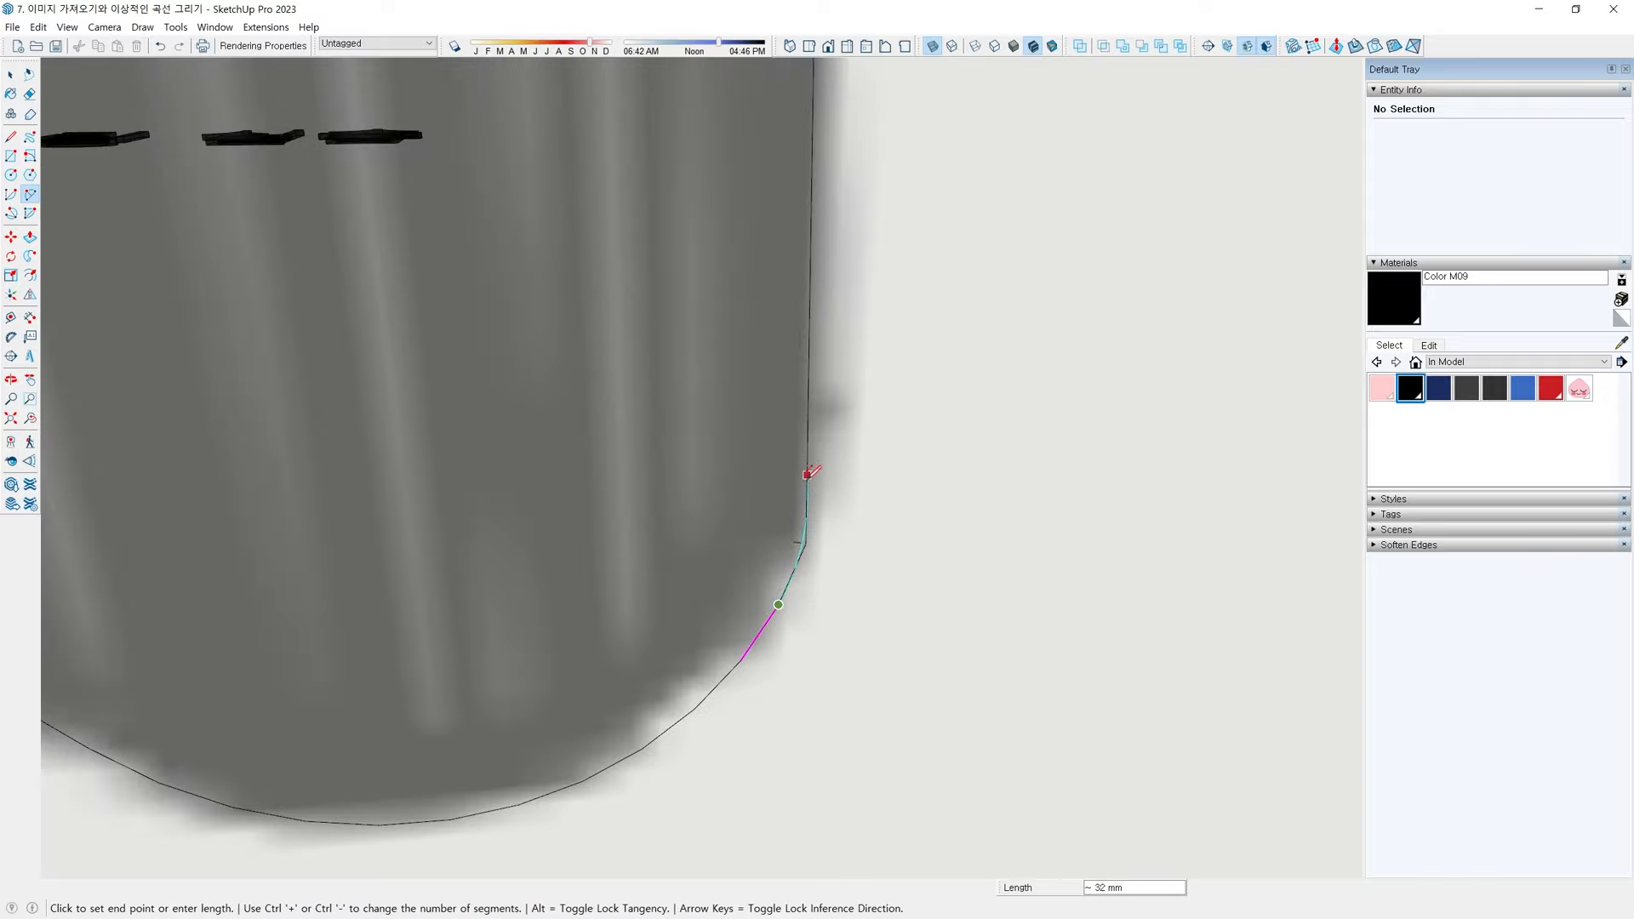
key(Escape)
scroll(817, 536, up, 1)
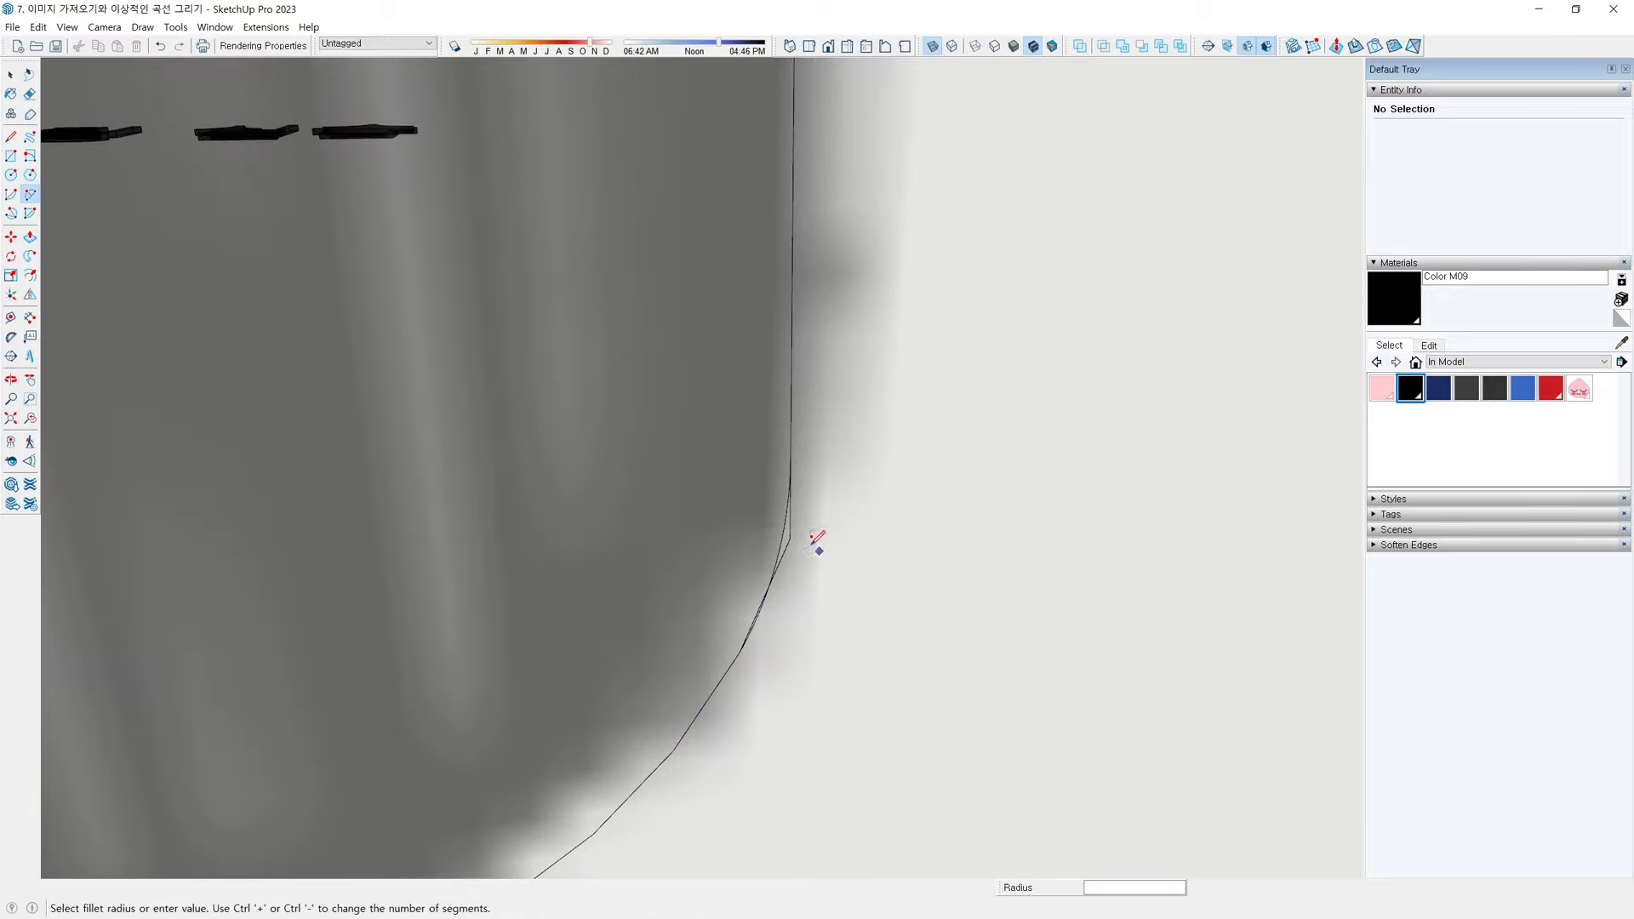
Erase the leftover sharp corner edges beside the smoothing arc at the right fluke's tip
key(e)
scroll(790, 571, down, 2)
scroll(783, 599, up, 5)
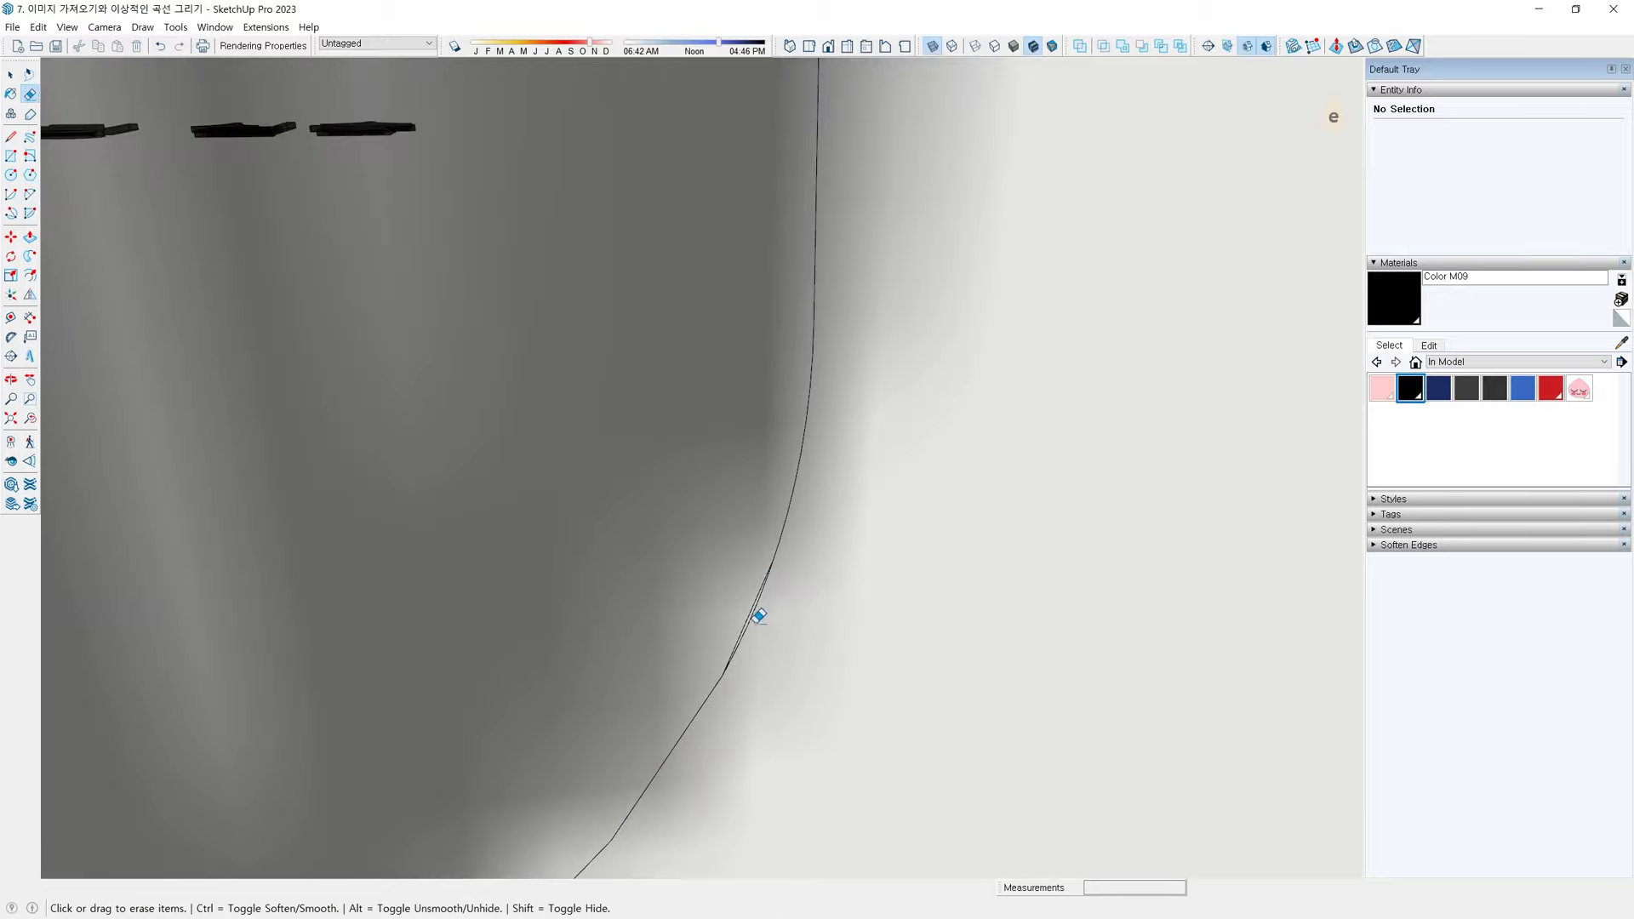
scroll(752, 607, down, 6)
key(space)
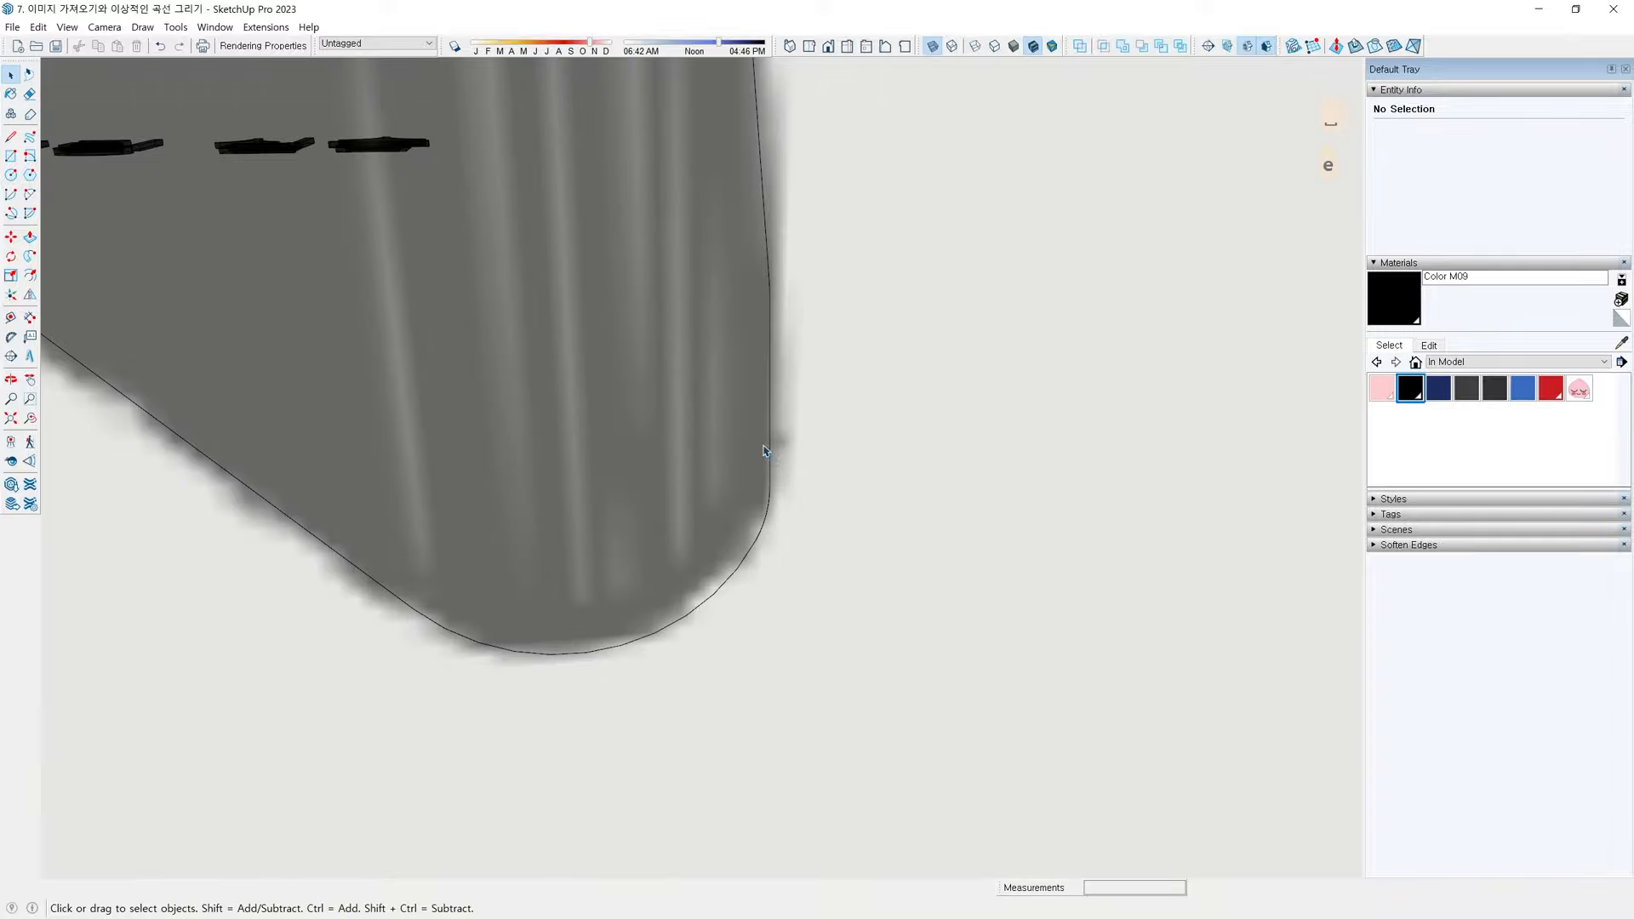
Extend the right fluke's upper edge with an arc about 190 mm long and round its joint to the tail with a tangent arc
scroll(749, 391, up, 8)
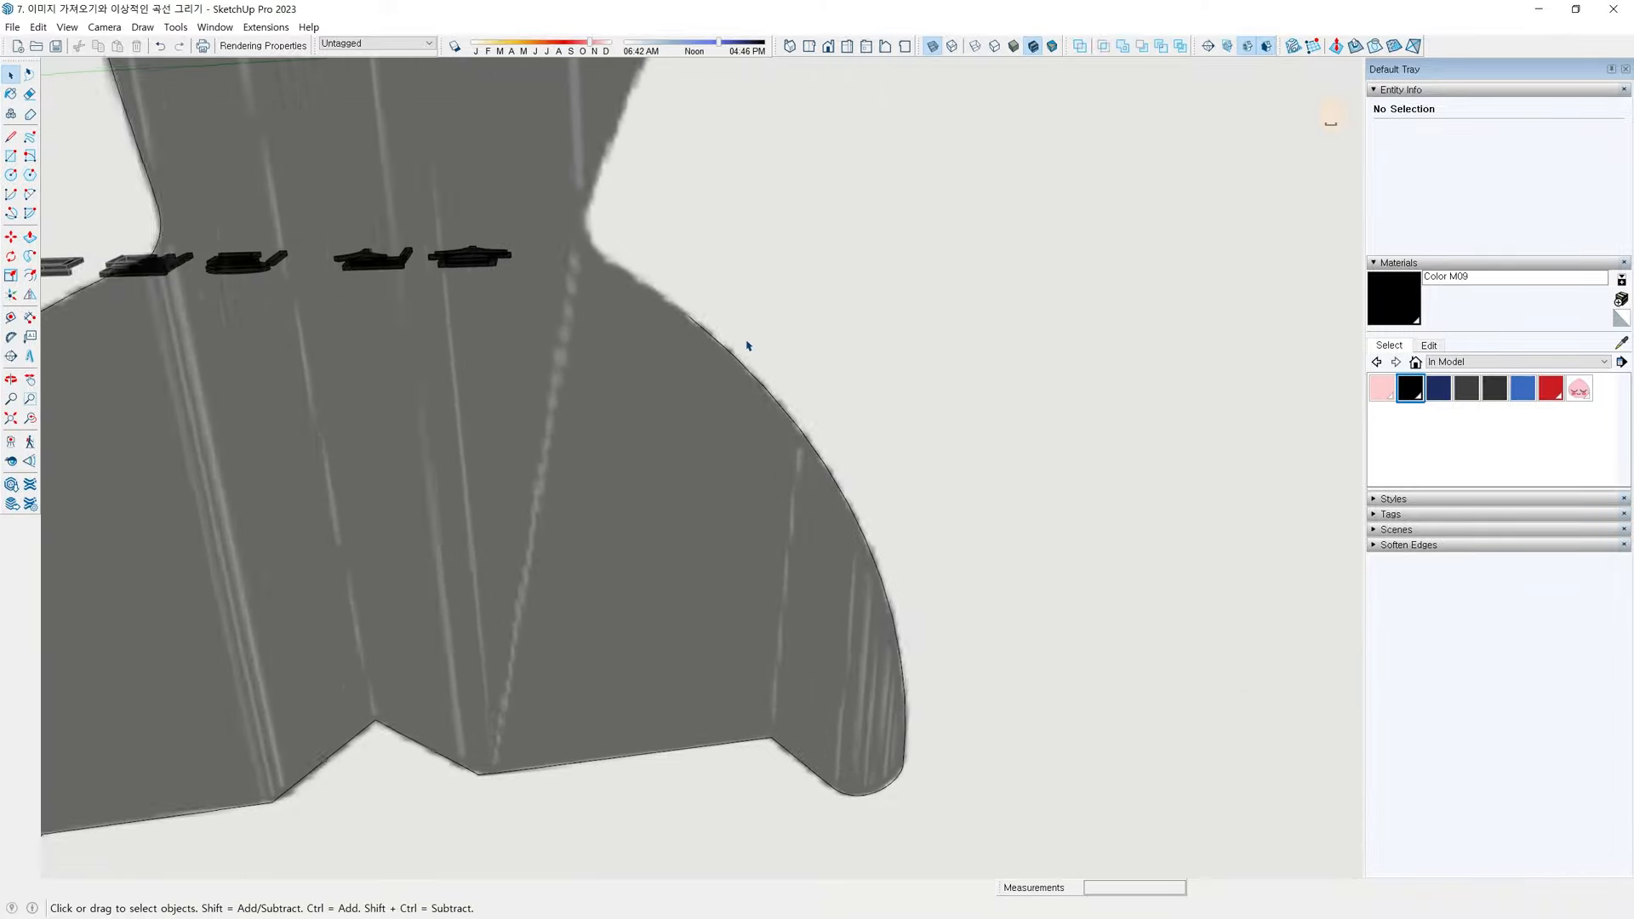
key(a)
scroll(662, 323, up, 1)
click(670, 323)
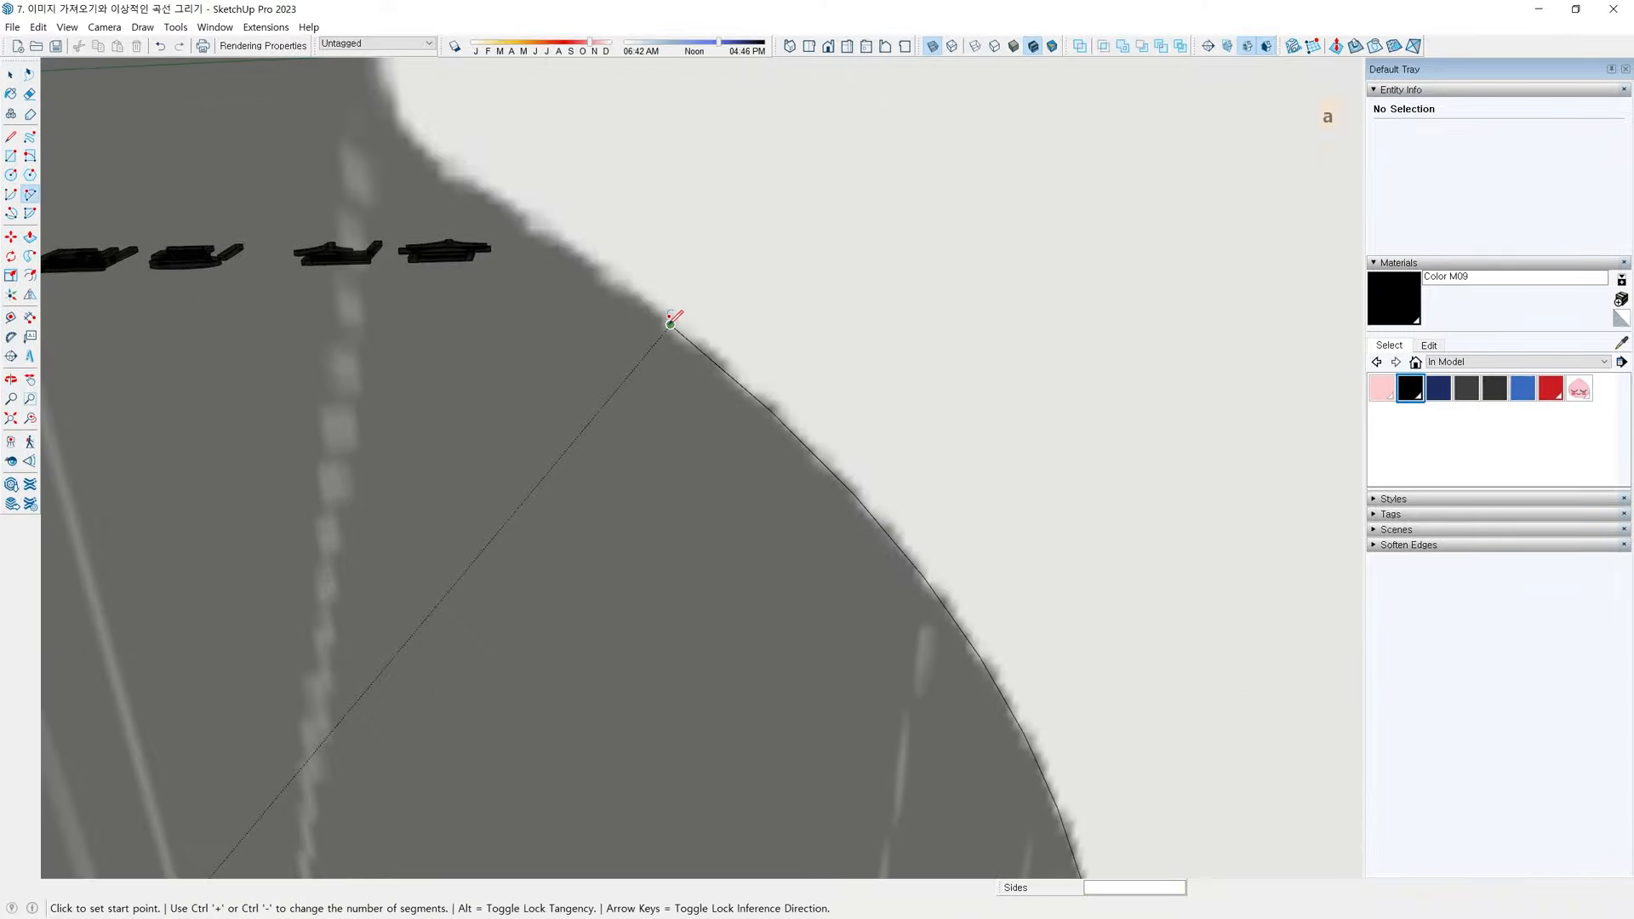
shift+middle_drag(521, 253, 823, 417)
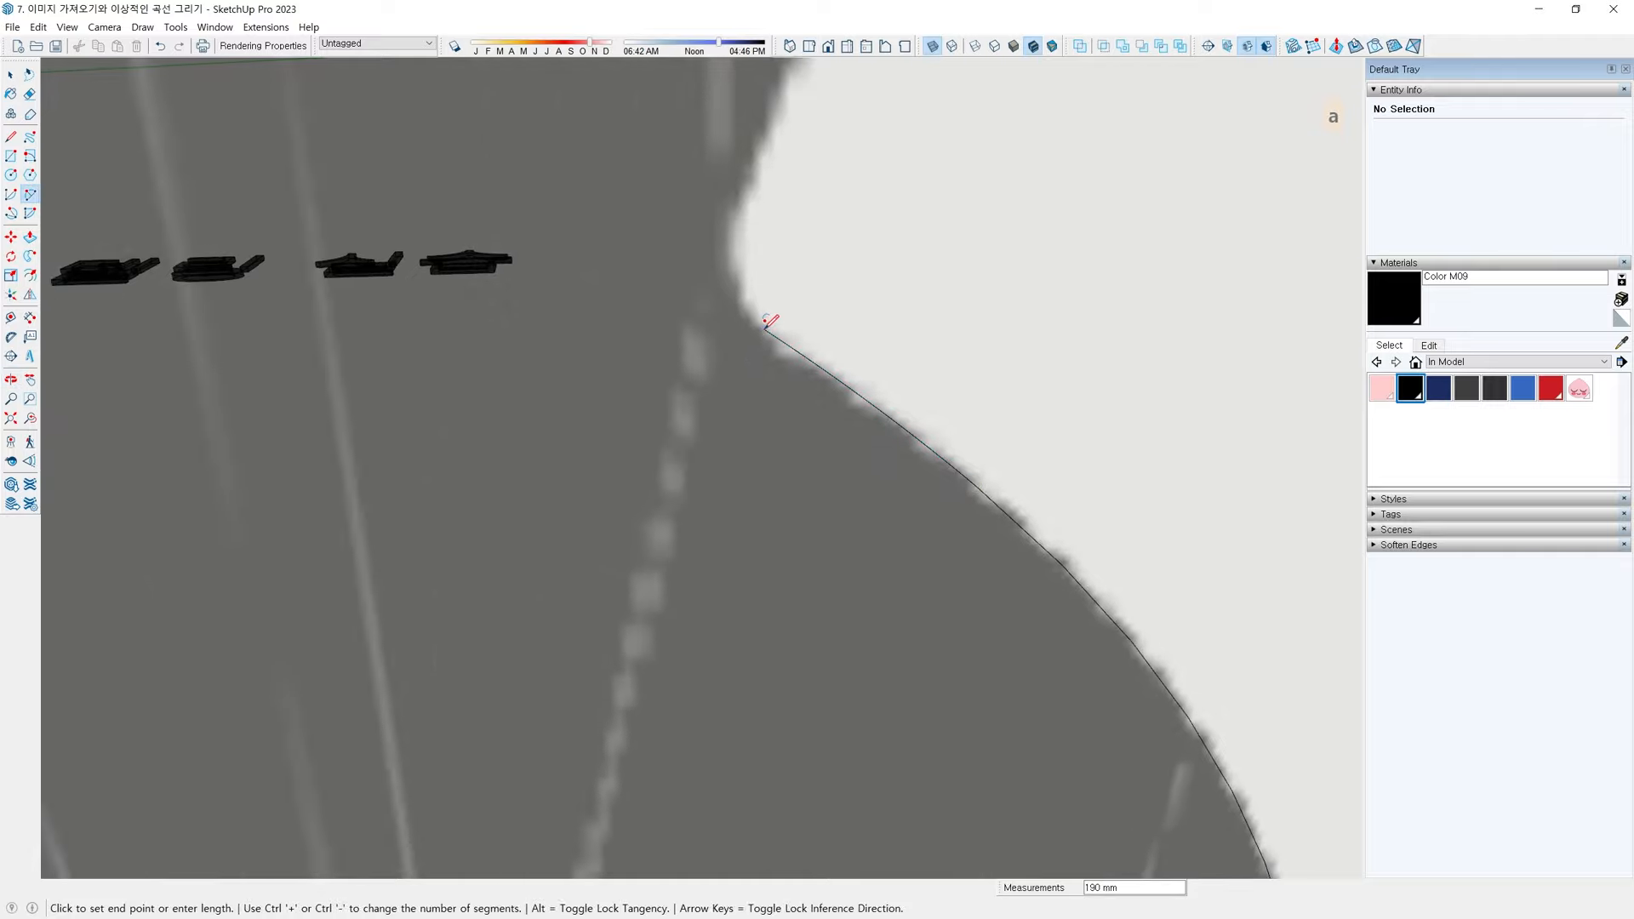
key(a)
click(765, 328)
double_click(739, 193)
Trace the tail's right edge upward from the rounded joint with an arc bulging about 26 mm
key(a)
click(741, 194)
scroll(792, 155, down, 3)
shift+middle_drag(791, 153, 752, 610)
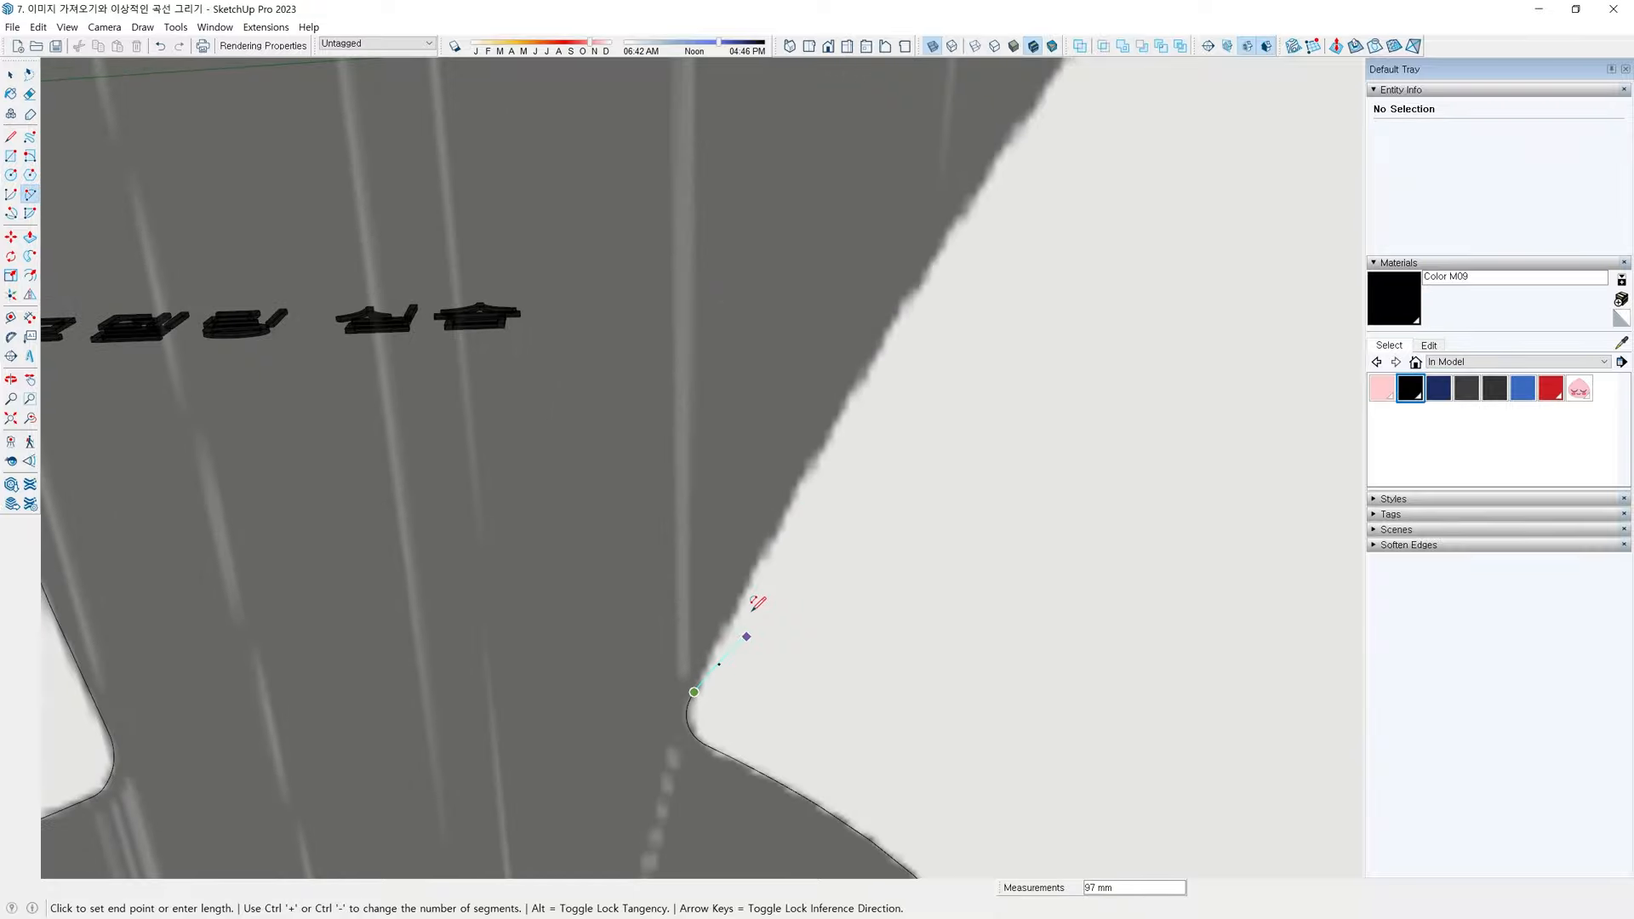
scroll(754, 606, down, 2)
scroll(860, 446, down, 2)
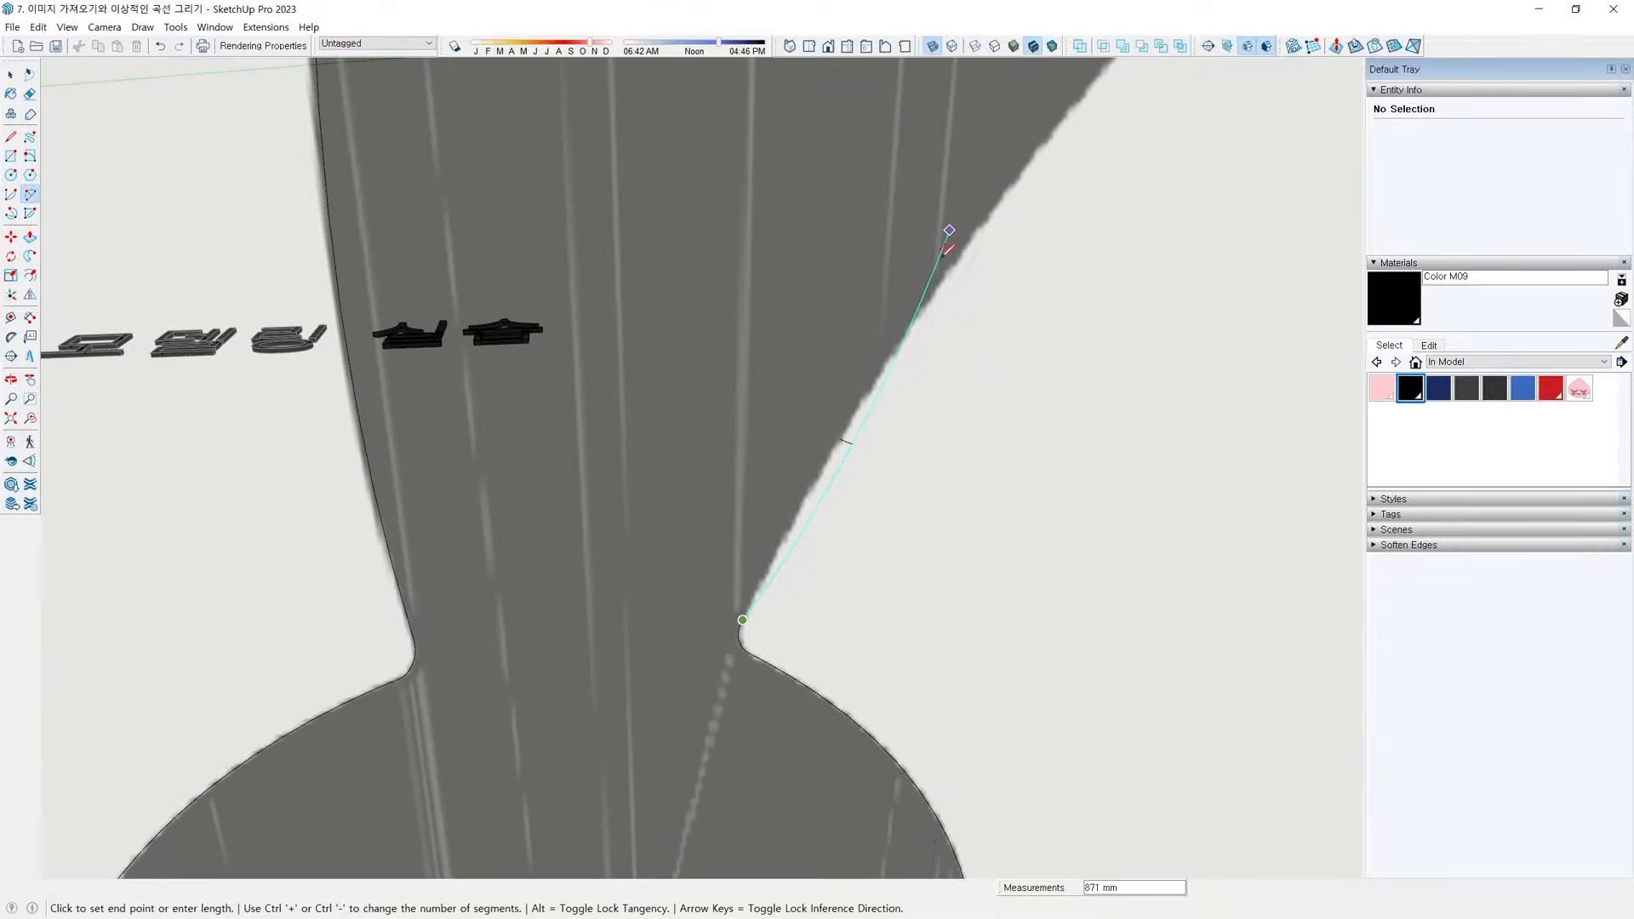
click(921, 307)
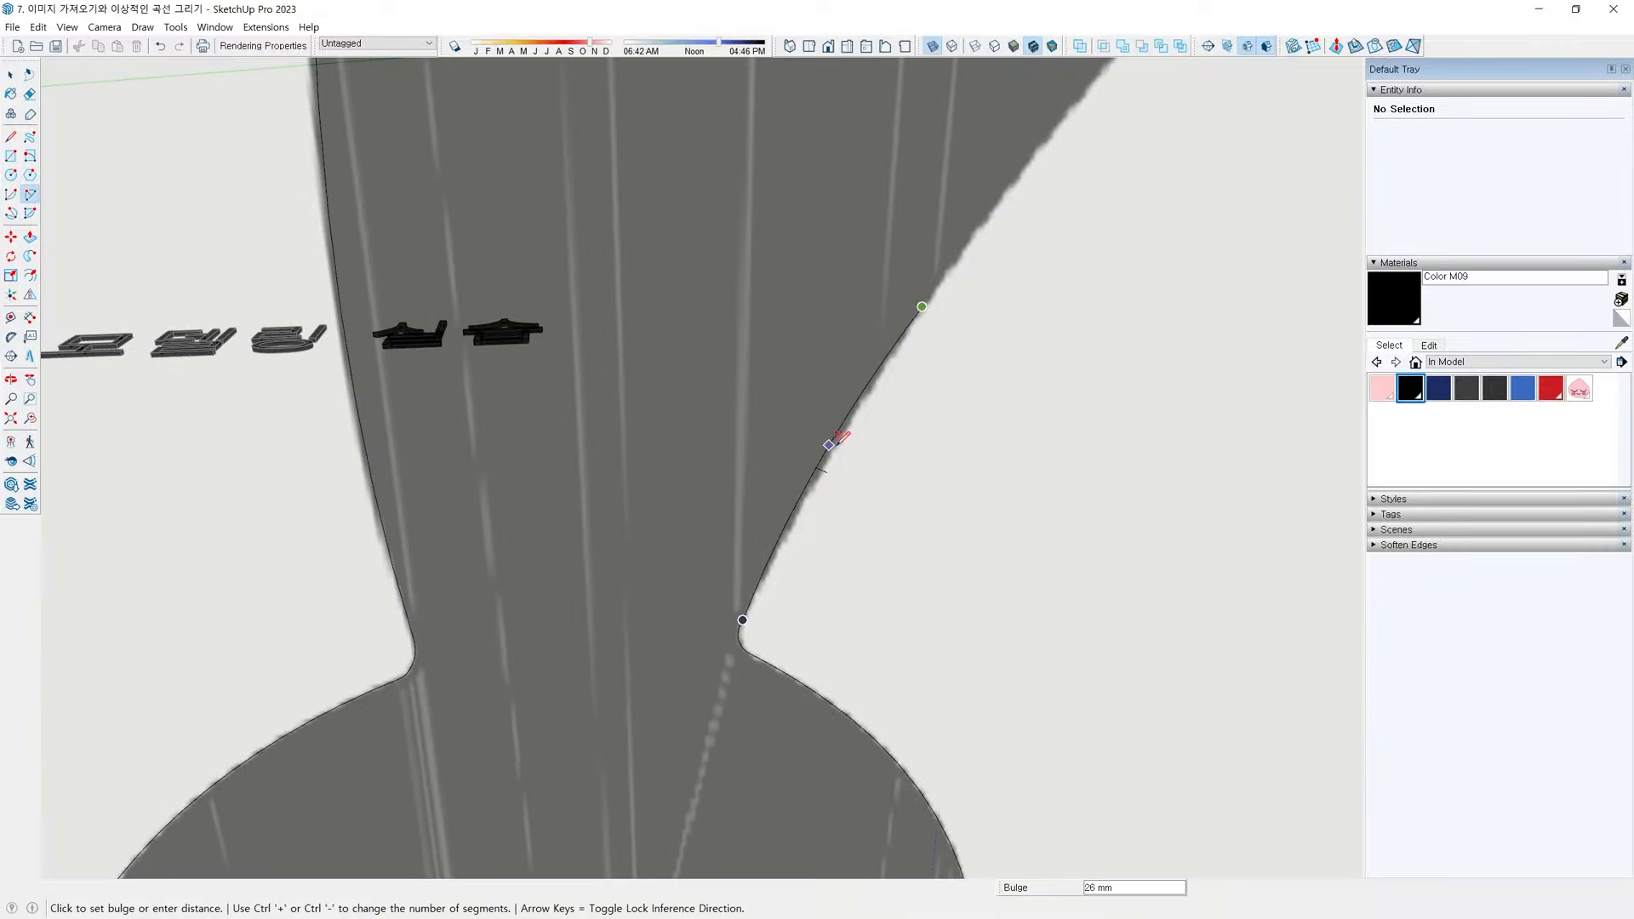
scroll(832, 439, up, 2)
click(831, 445)
scroll(1035, 216, down, 2)
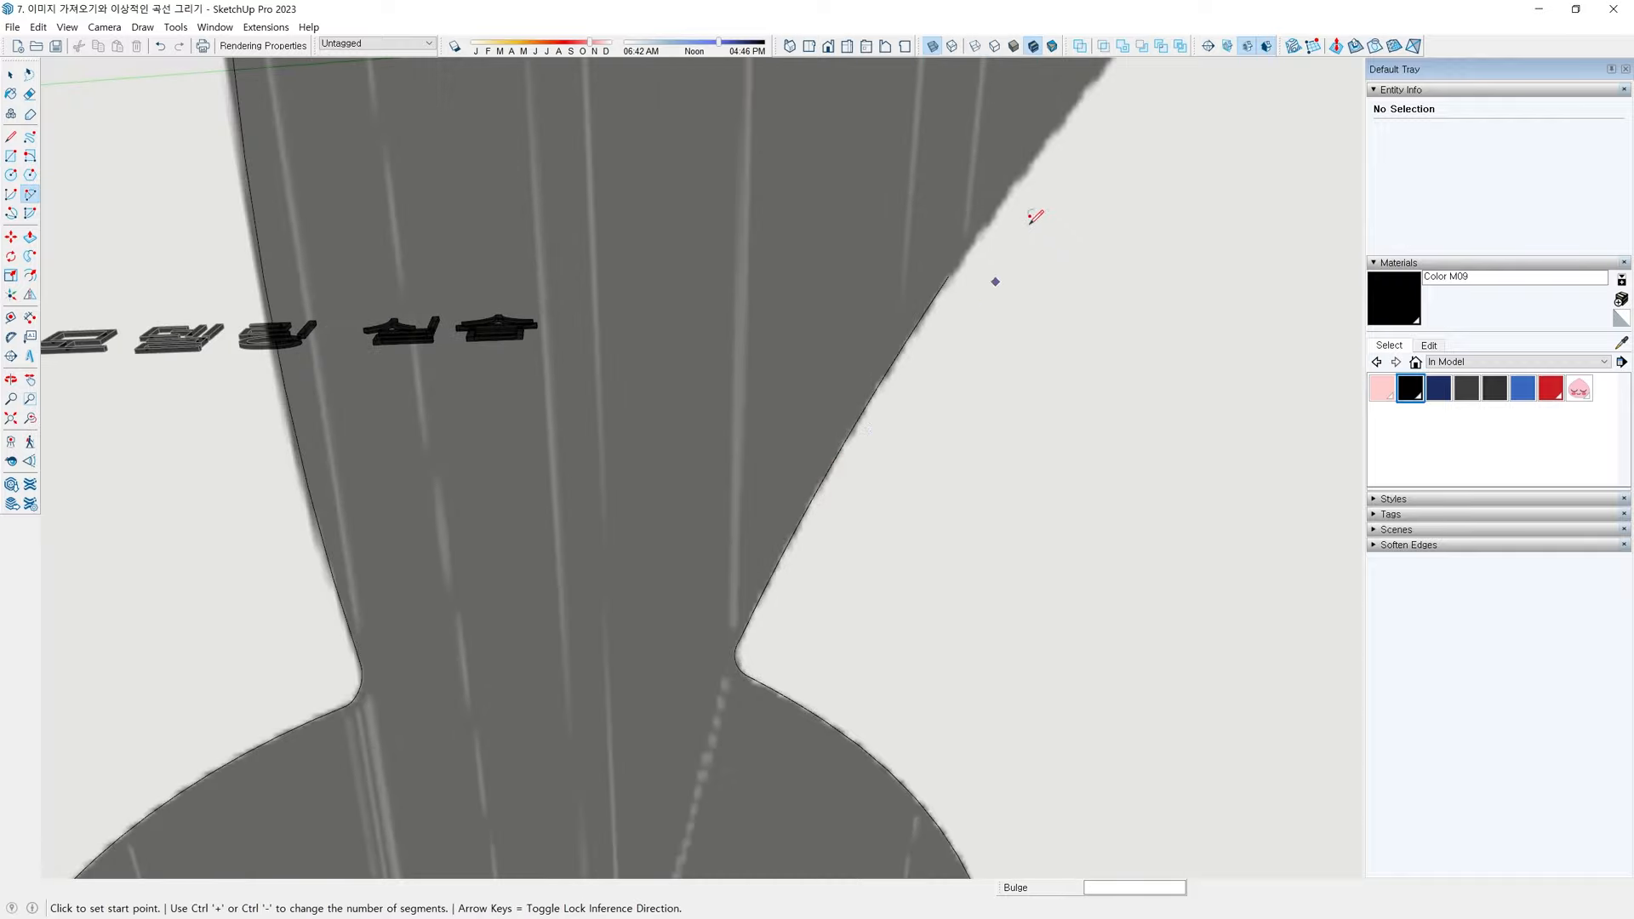
Continue the body's right edge toward the pectoral fin with a tangent arc about 1862 mm long
shift+middle_drag(1030, 223, 808, 464)
click(754, 498)
scroll(859, 379, down, 3)
shift+middle_drag(1030, 145, 798, 406)
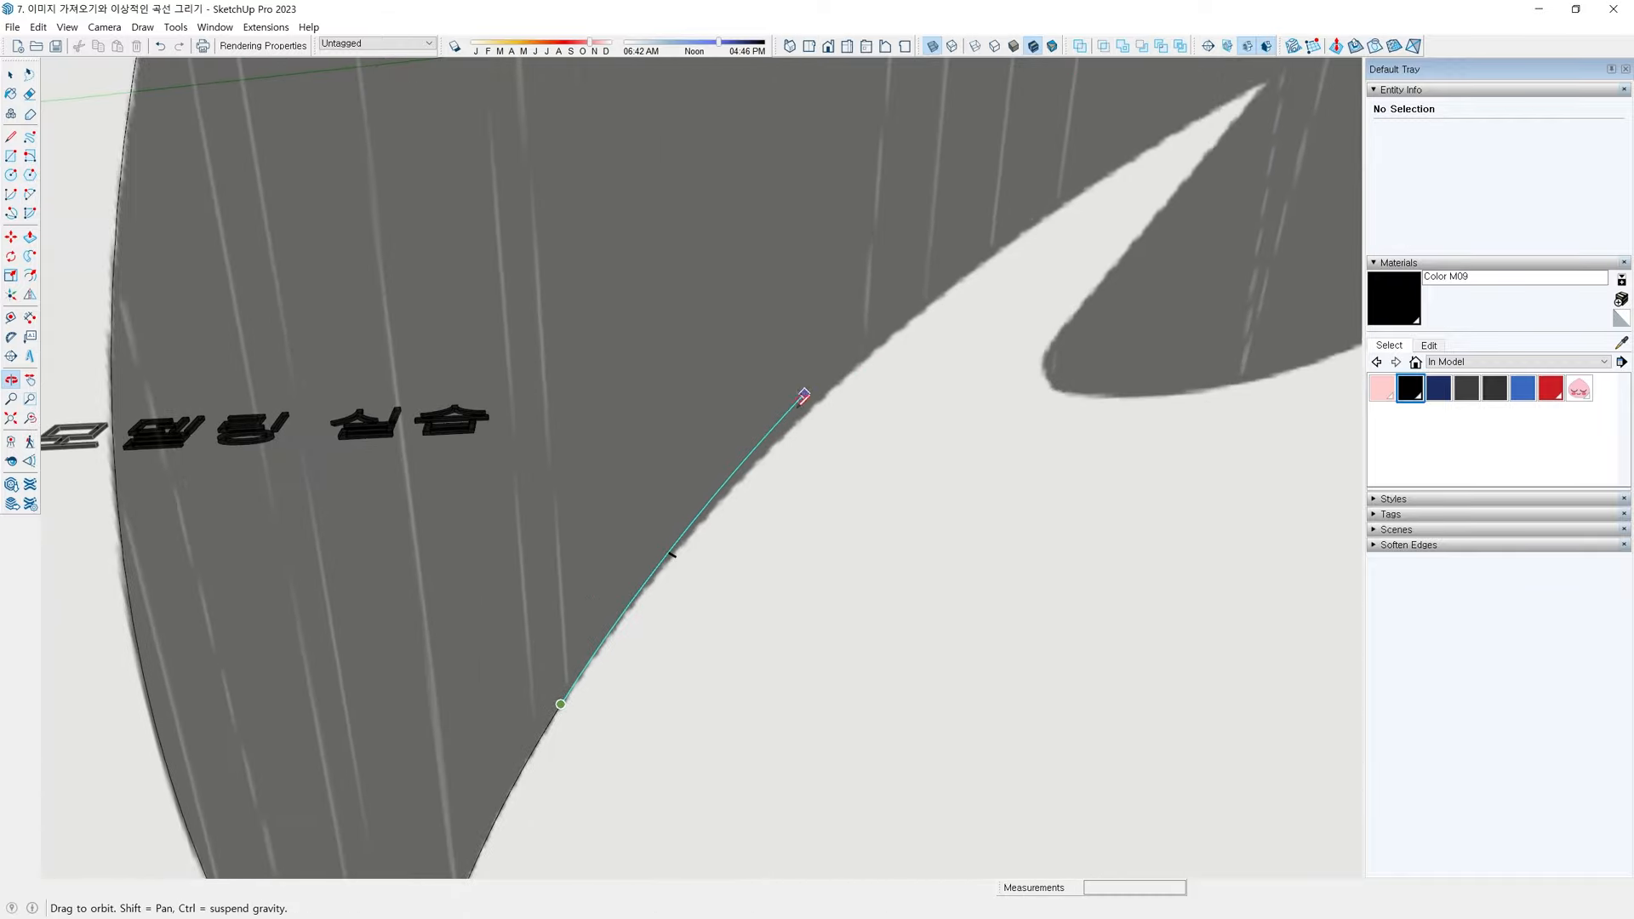
scroll(898, 334, up, 1)
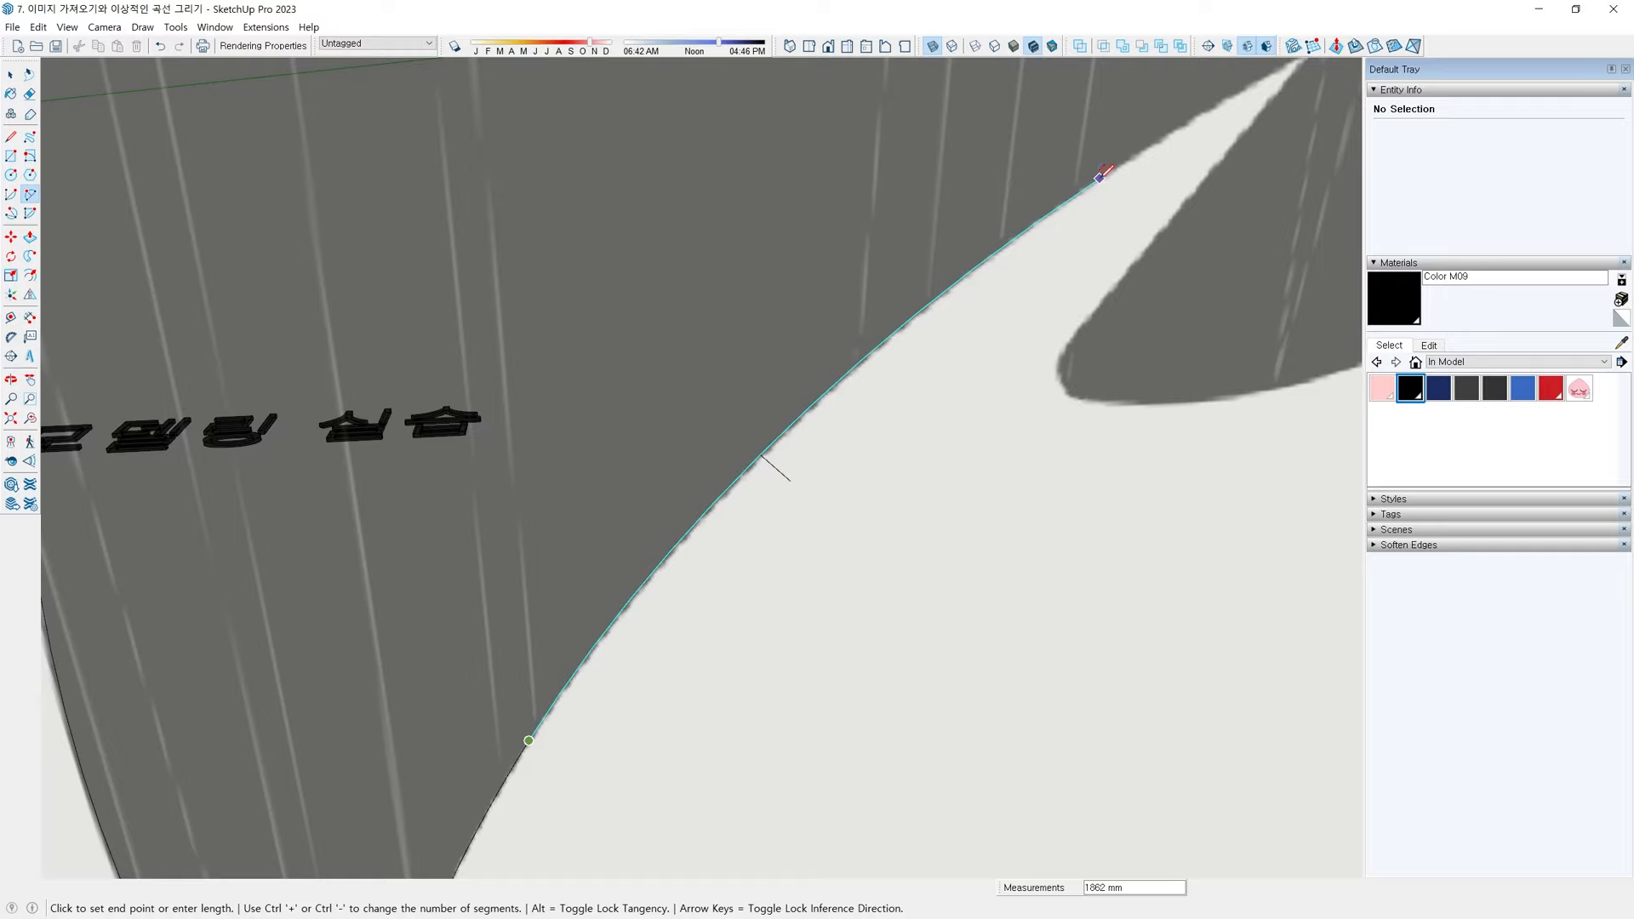
double_click(1099, 178)
Extend the body edge to the sharp notch behind the pectoral fin with a tangent arc about 497 mm long
scroll(1140, 175, down, 2)
shift+middle_drag(1175, 172, 671, 386)
scroll(638, 397, up, 2)
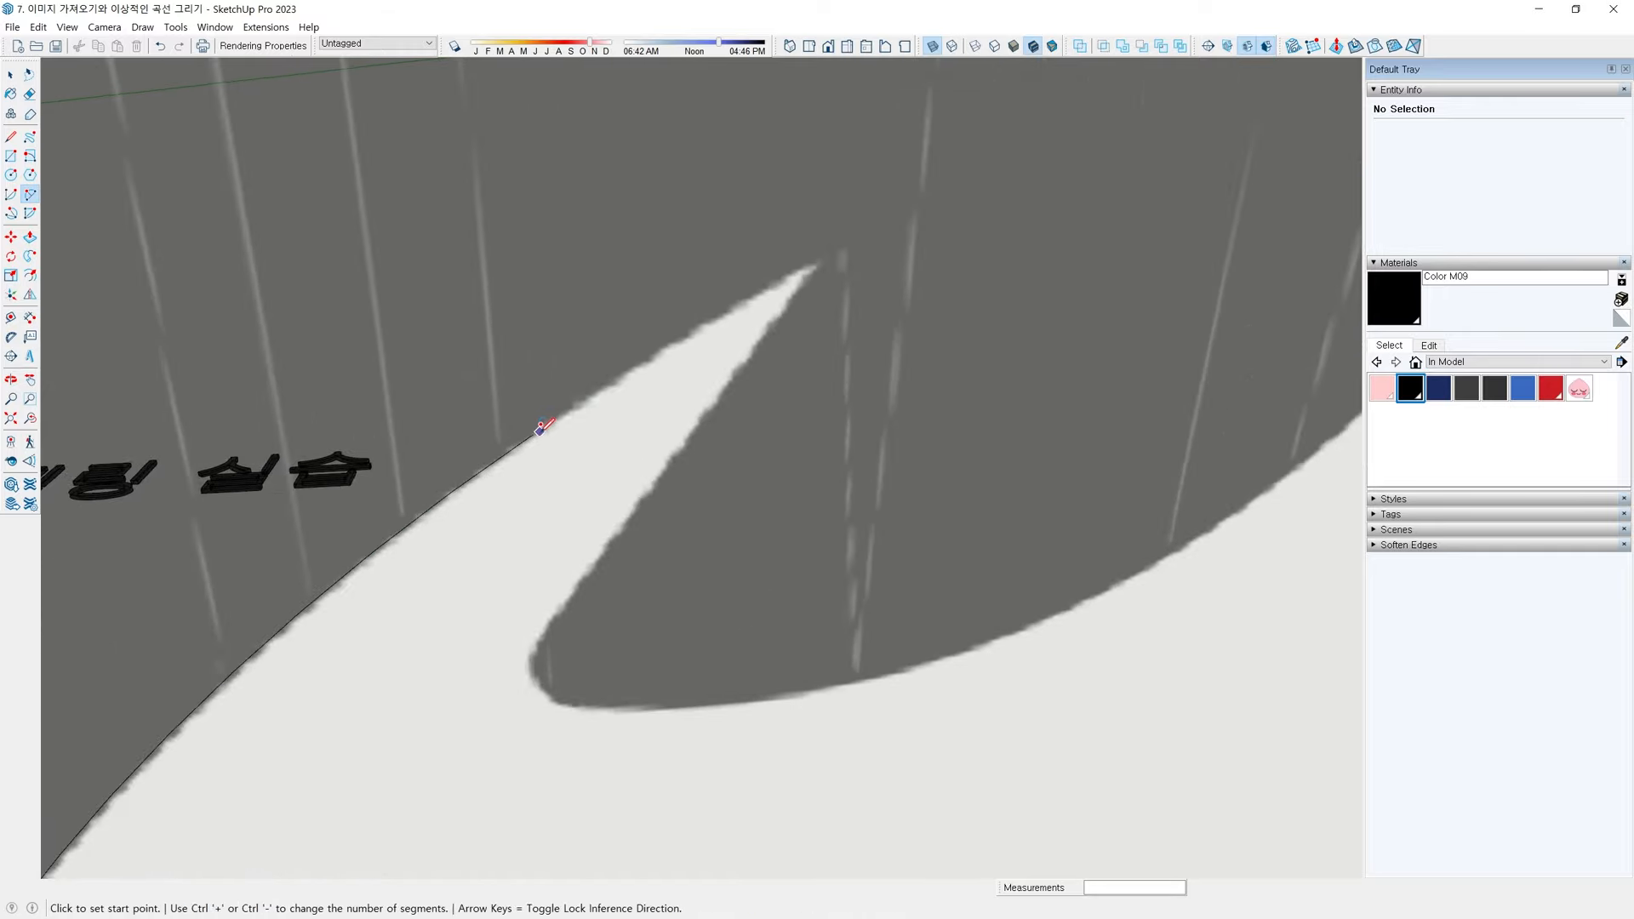
click(536, 432)
scroll(783, 285, up, 2)
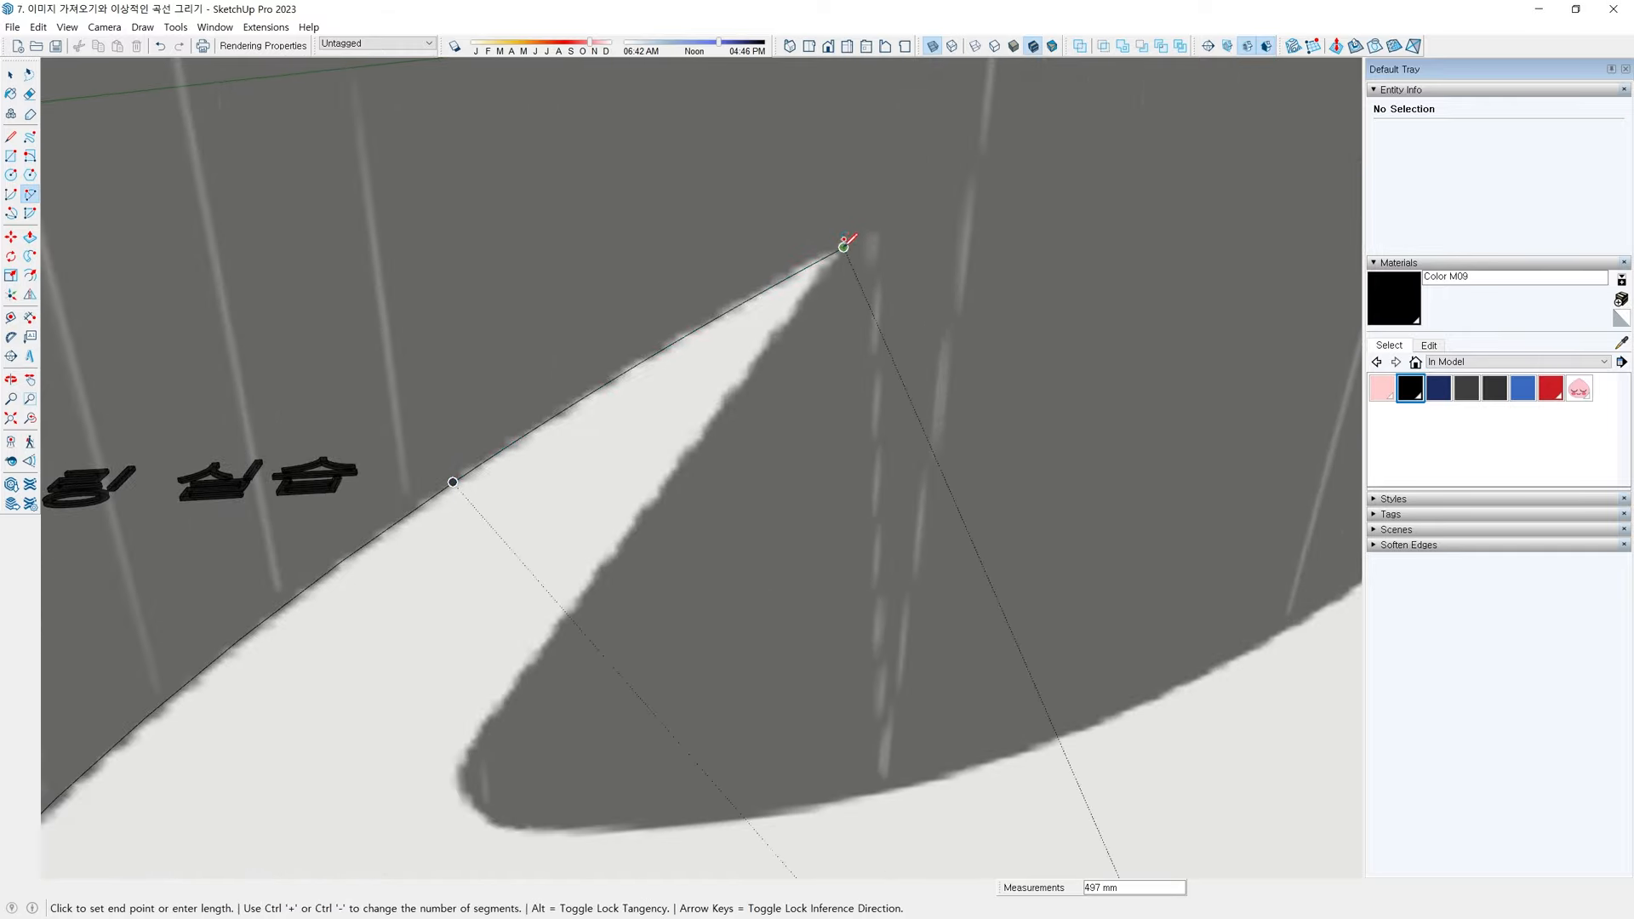
double_click(843, 247)
Trace the pectoral fin's inner edge from the notch to its rounded tip with a line about 721 mm long
key(l)
click(843, 247)
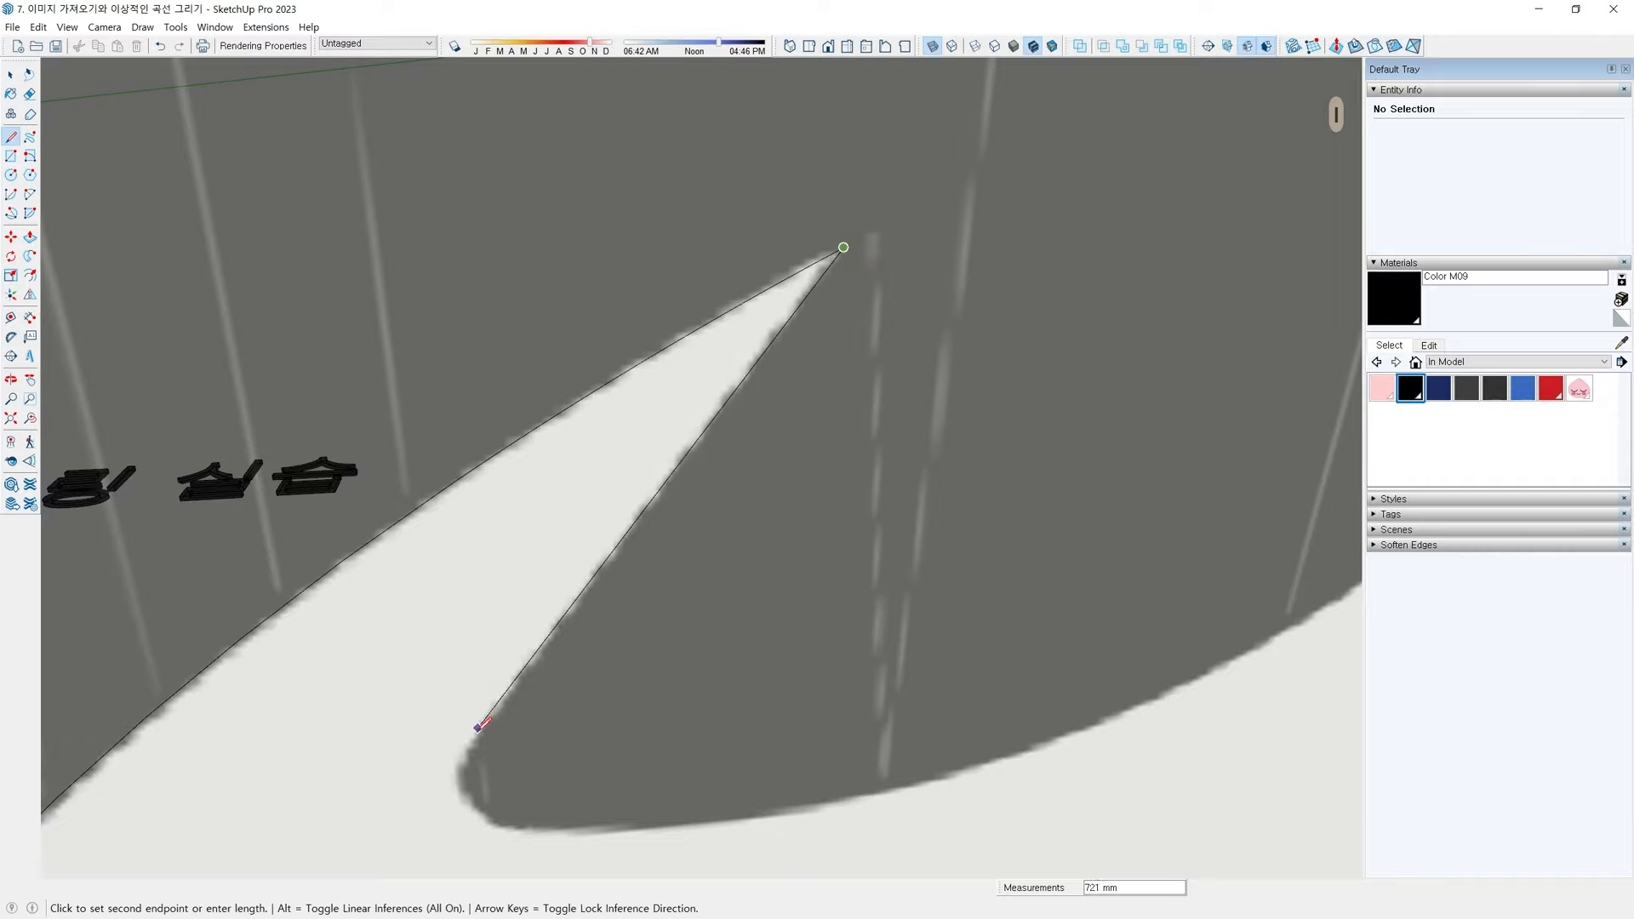
shift+middle_drag(478, 777, 524, 574)
scroll(524, 574, up, 1)
Round the pectoral fin's tip with a small arc tangent to the inner edge line
key(a)
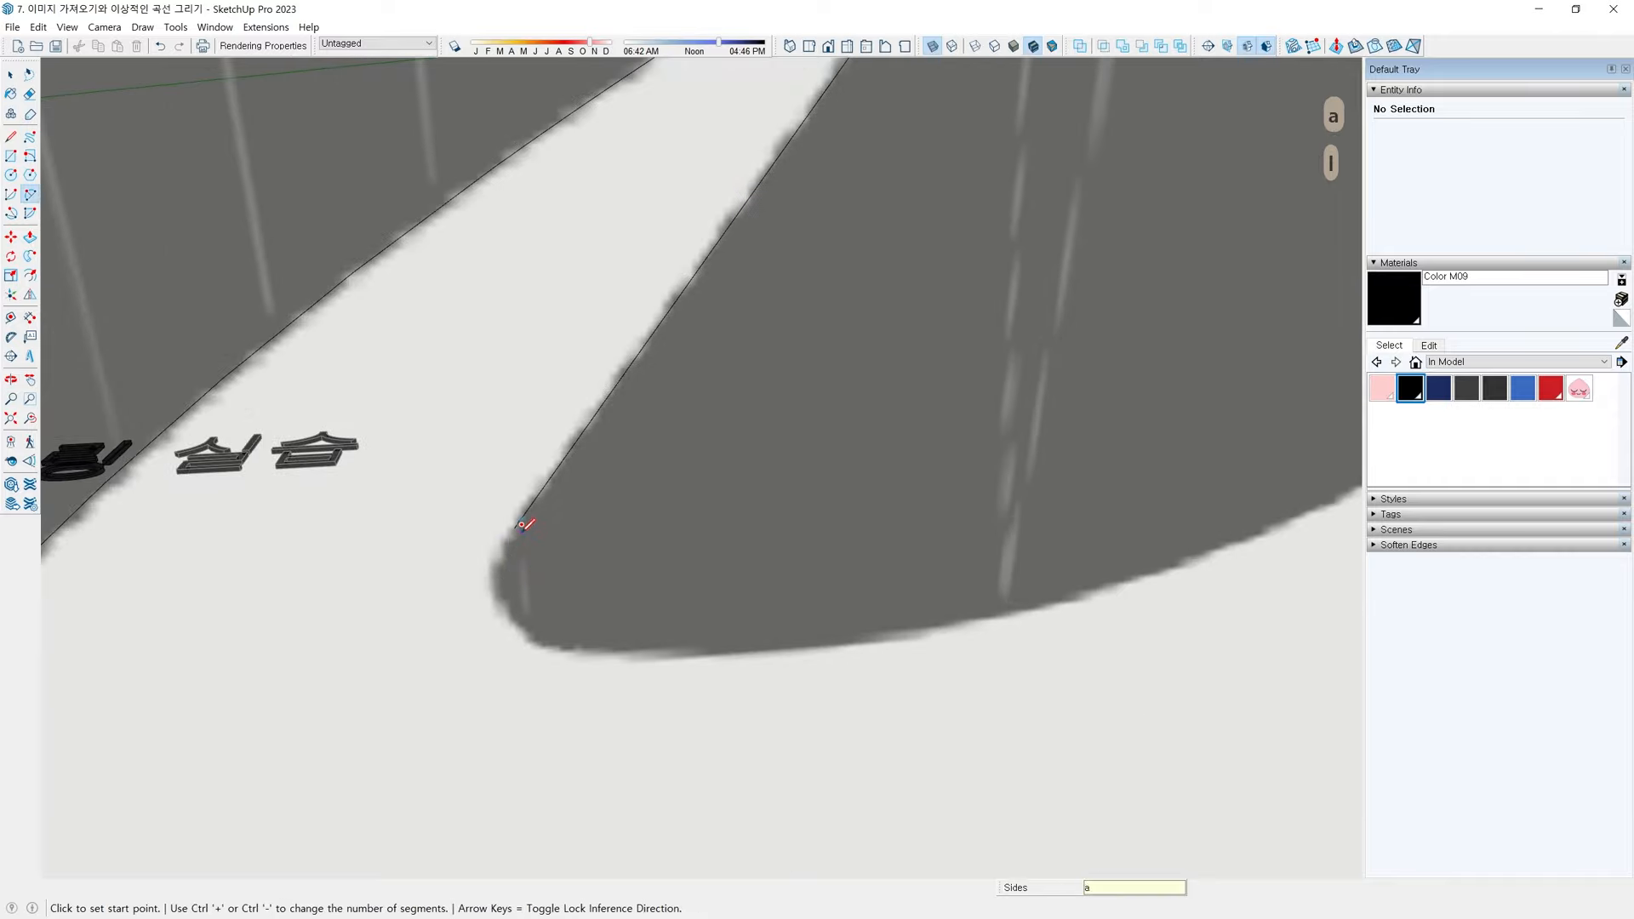
scroll(516, 519, up, 1)
click(514, 528)
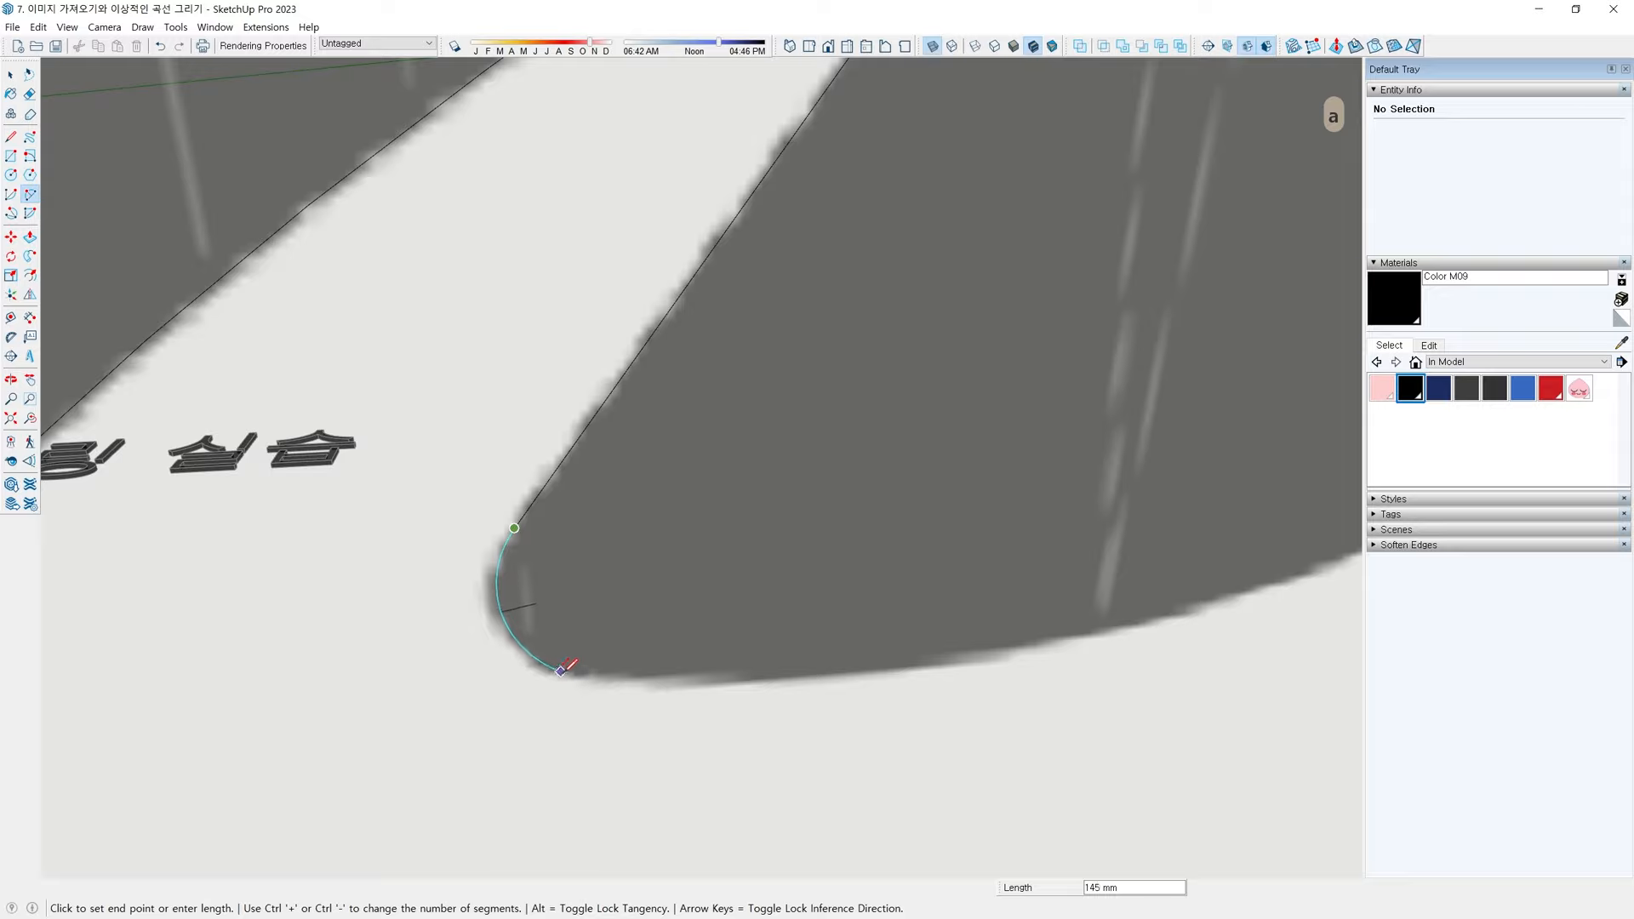
double_click(579, 679)
scroll(741, 656, down, 1)
Trace the pectoral fin's outer edge from the rounded tip to the chin corner with an arc bulging about 295 mm
click(605, 675)
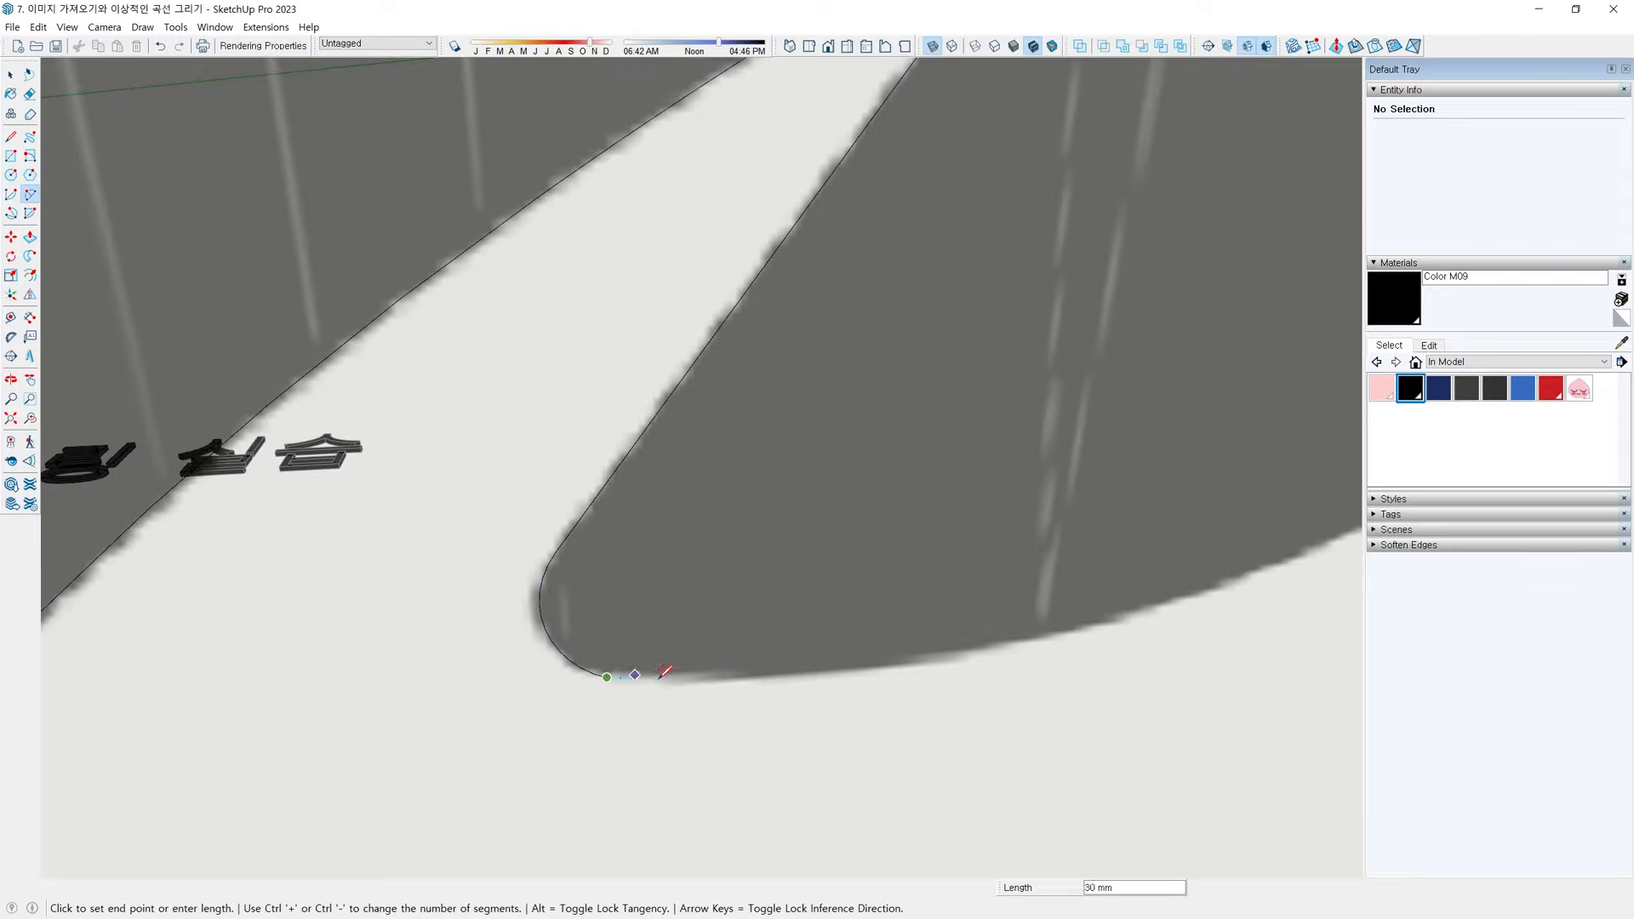
scroll(745, 660, down, 4)
shift+middle_drag(1105, 572, 757, 575)
scroll(756, 574, up, 1)
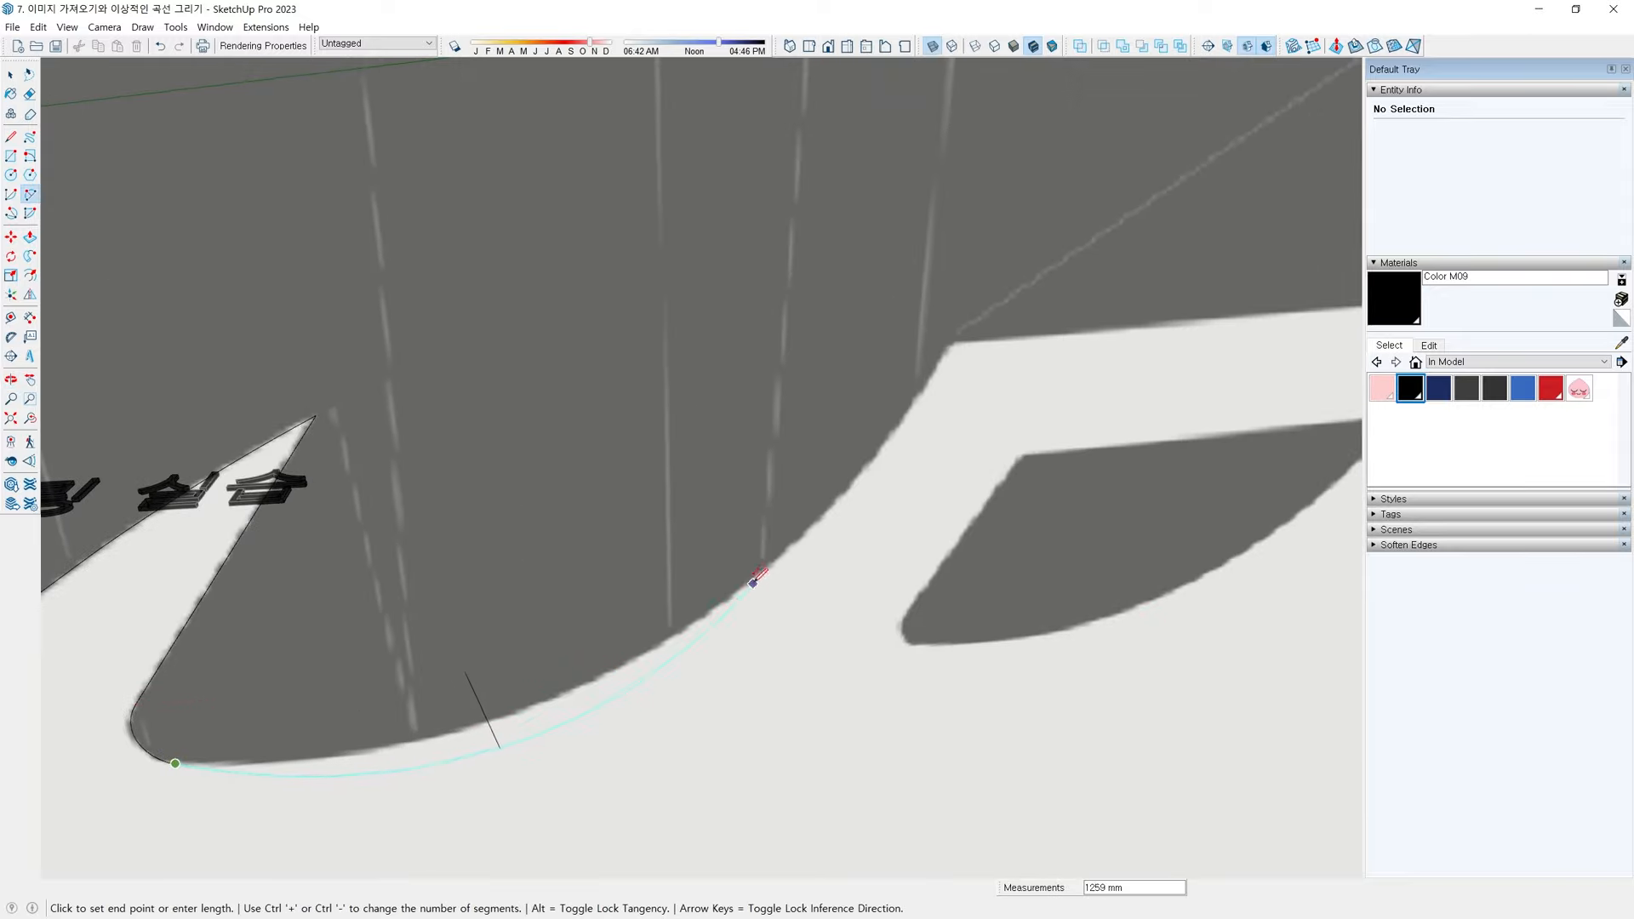
click(949, 344)
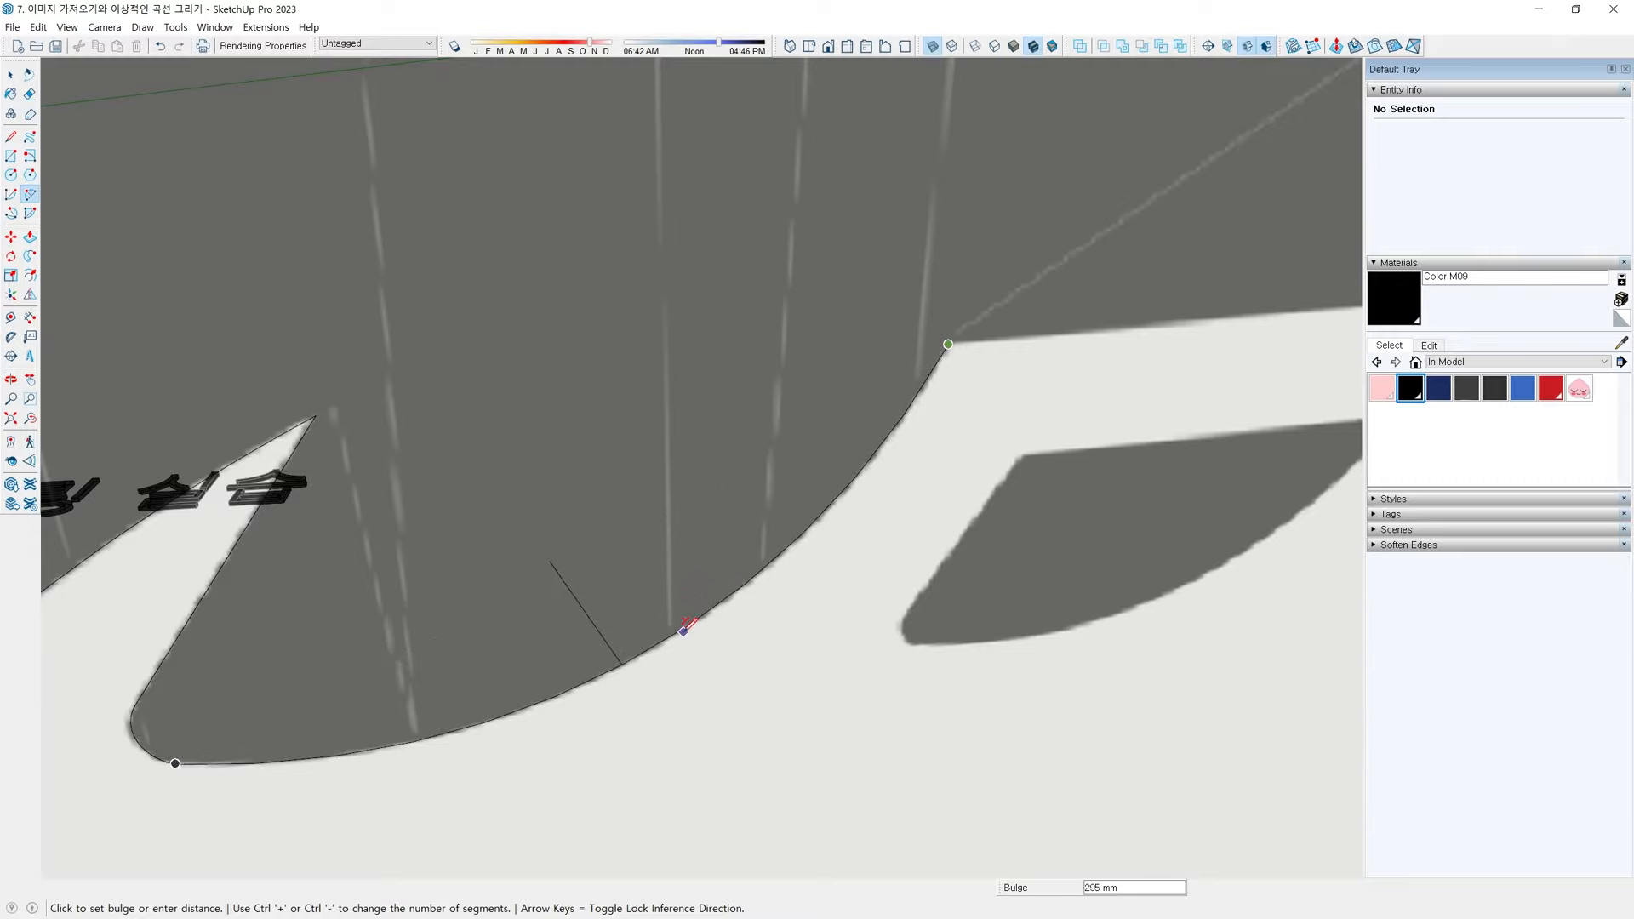
click(683, 633)
scroll(697, 638, down, 2)
Trace the chin's straight edge from the fin corner toward the mouth with a line about 1955 mm long
shift+middle_drag(937, 438, 782, 476)
scroll(782, 473, up, 1)
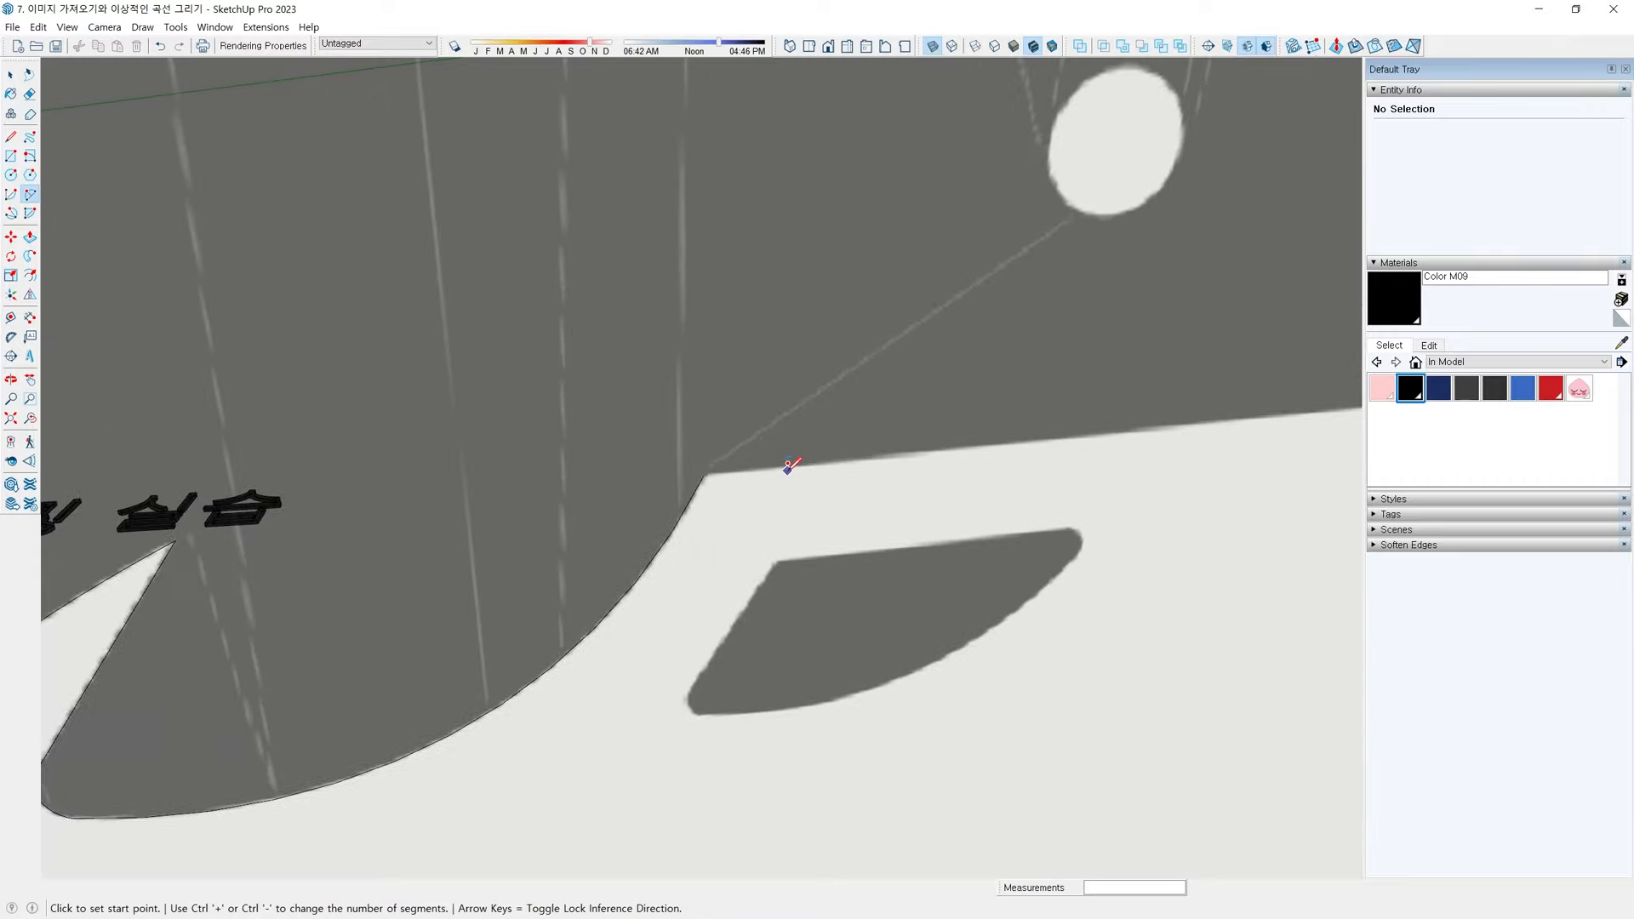
key(l)
click(705, 475)
scroll(1127, 471, down, 2)
shift+middle_drag(1127, 470, 451, 587)
scroll(735, 538, up, 3)
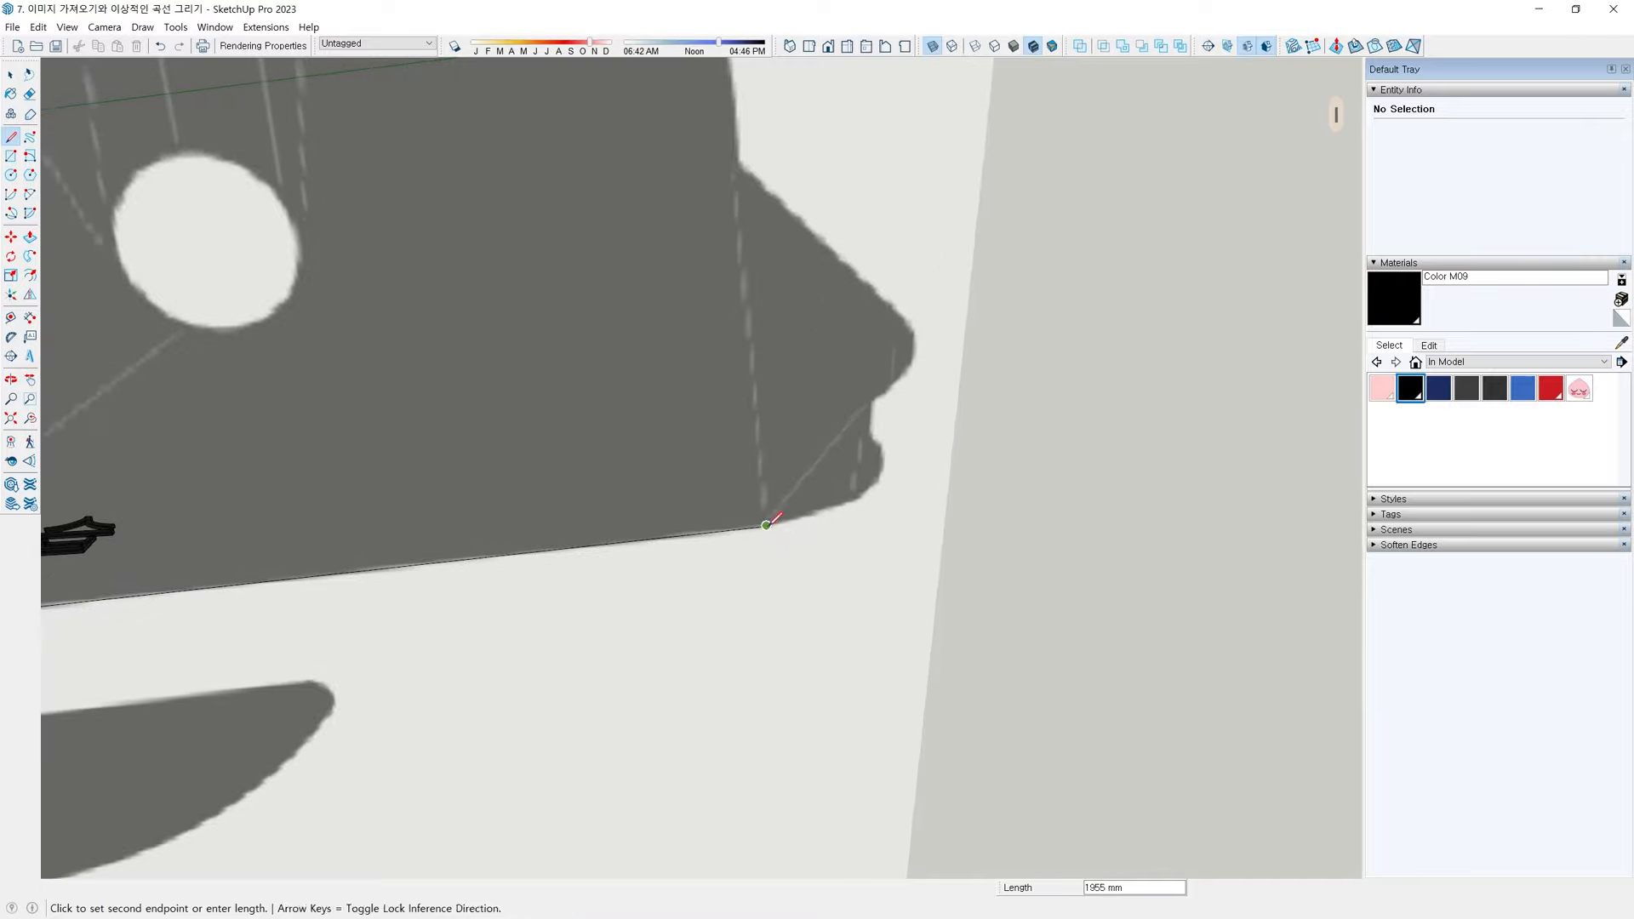
click(765, 525)
Continue the chin with a short line up to the start of the rounded lower lip and ready the 2 Point Arc tool
scroll(809, 514, up, 3)
click(873, 486)
key(a)
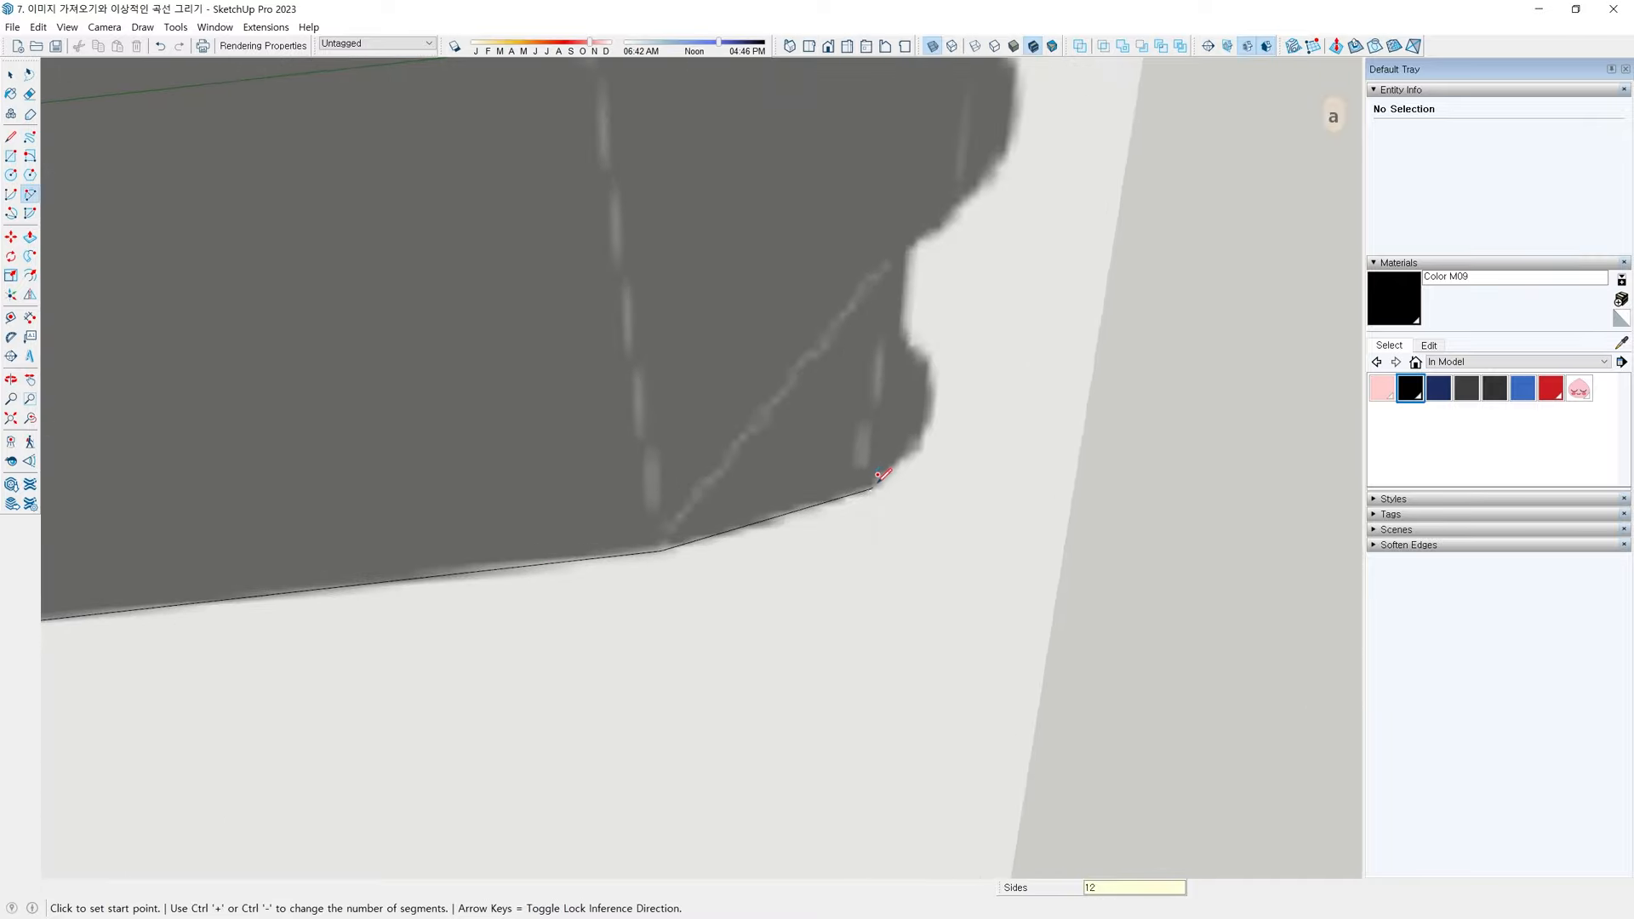
Round the lower lip with an arc spanning about 144 mm and trace the mouth's short straight edge with a line
scroll(873, 485, up, 1)
click(874, 486)
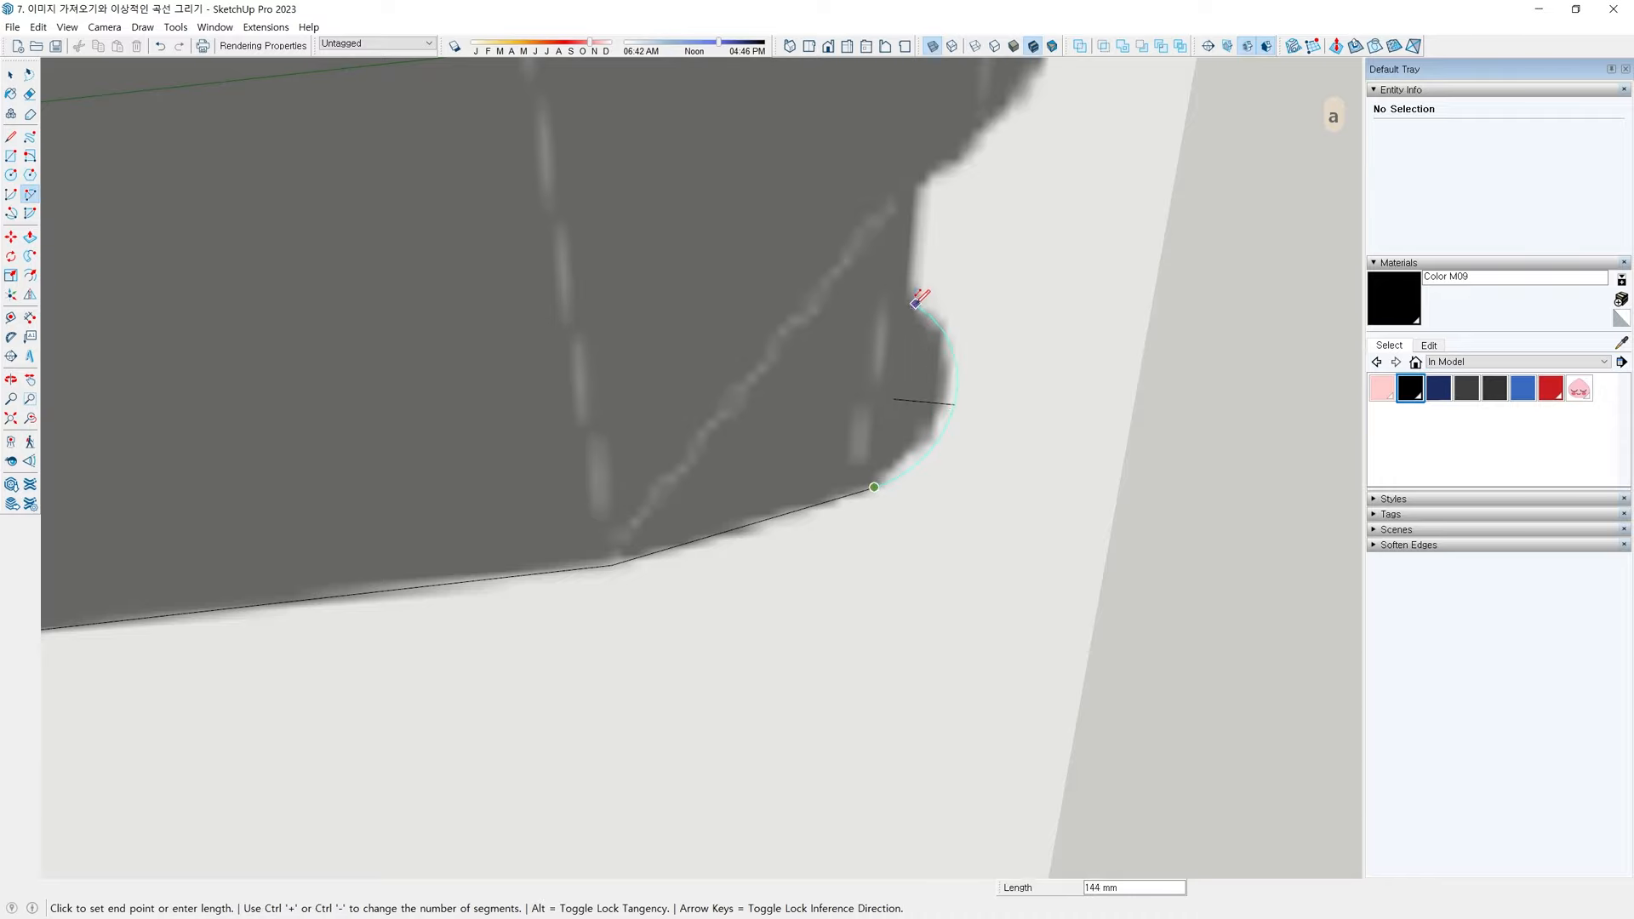
click(914, 299)
key(l)
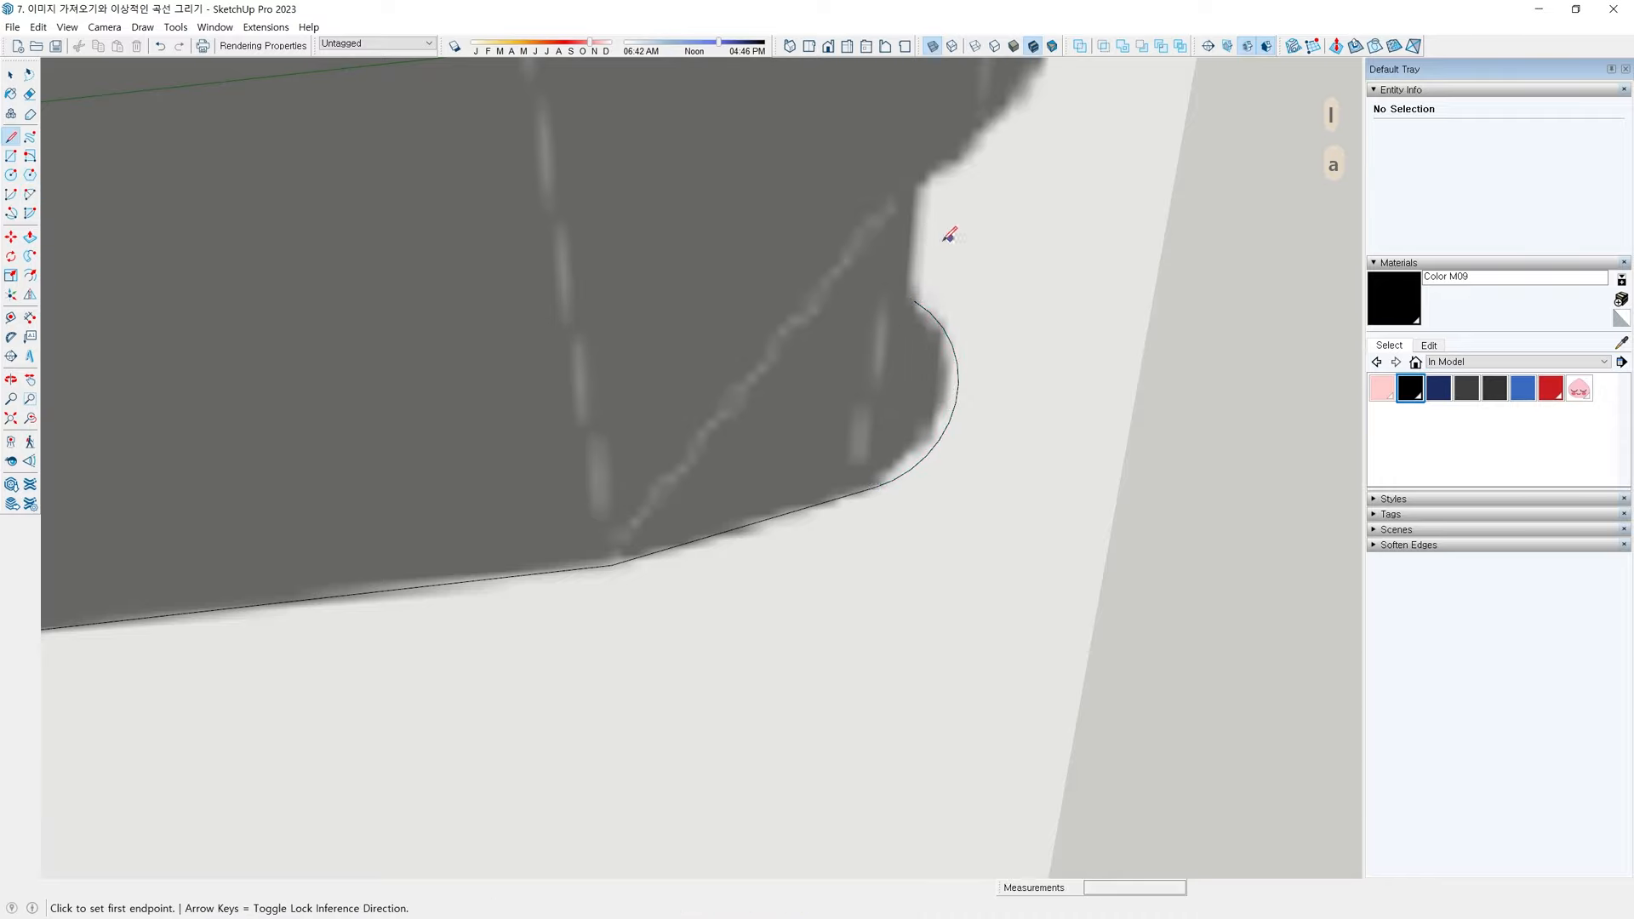
click(914, 299)
click(924, 180)
Trace the upper lip with an arc bulging about 26 mm and round the snout tip with a small tangent arc
shift+middle_drag(931, 167, 865, 407)
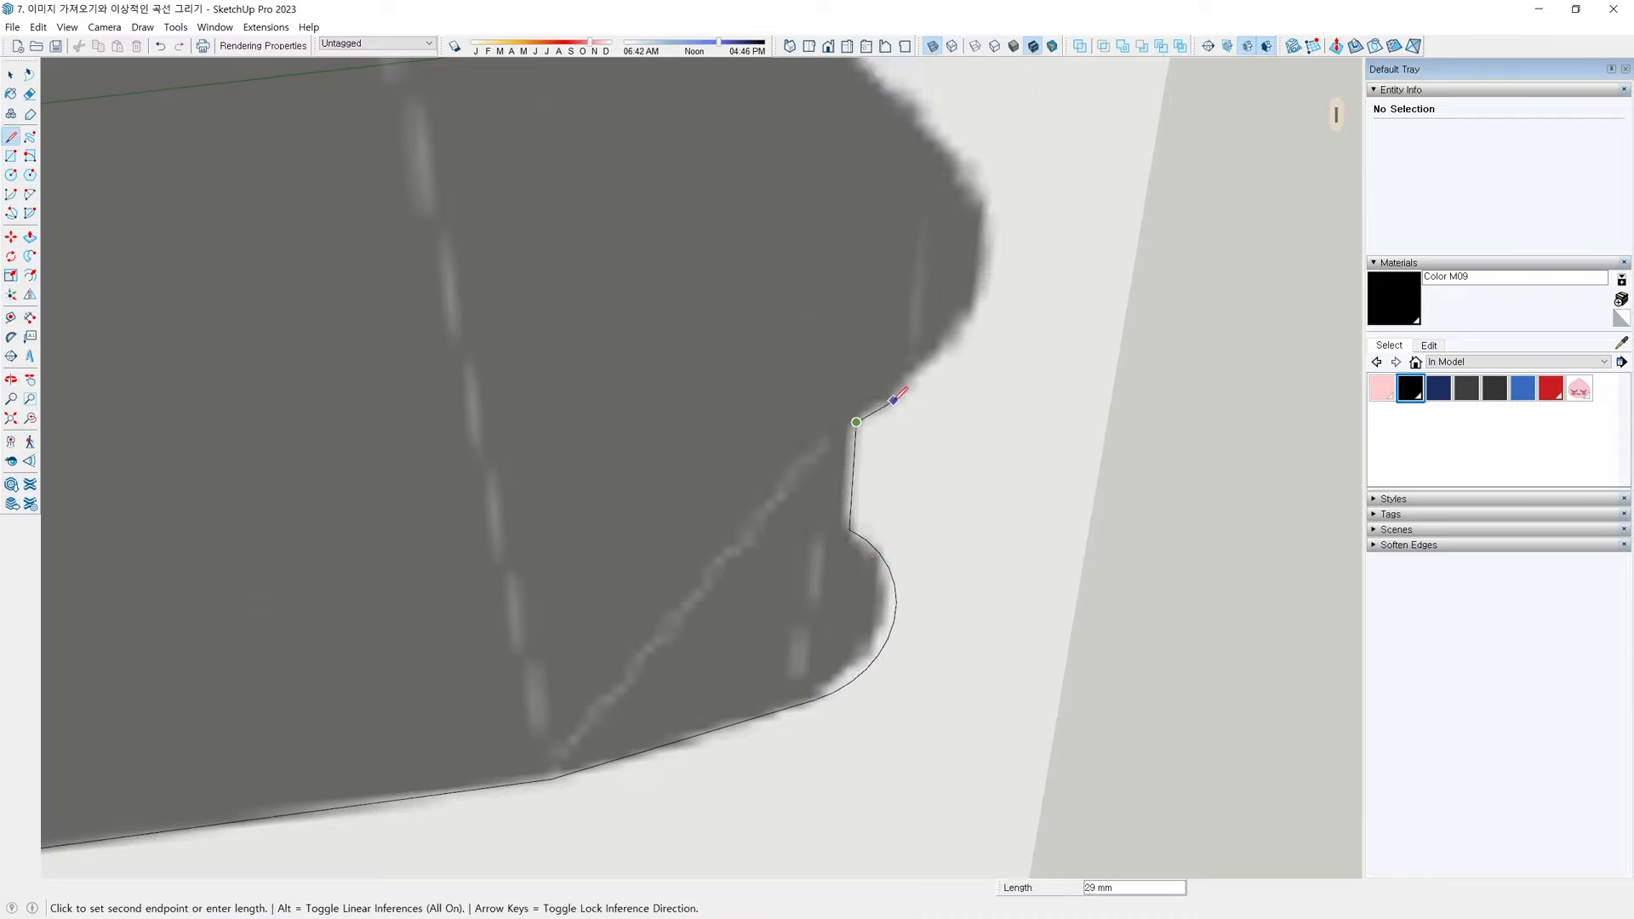
key(a)
scroll(858, 417, up, 1)
click(858, 420)
scroll(994, 284, down, 2)
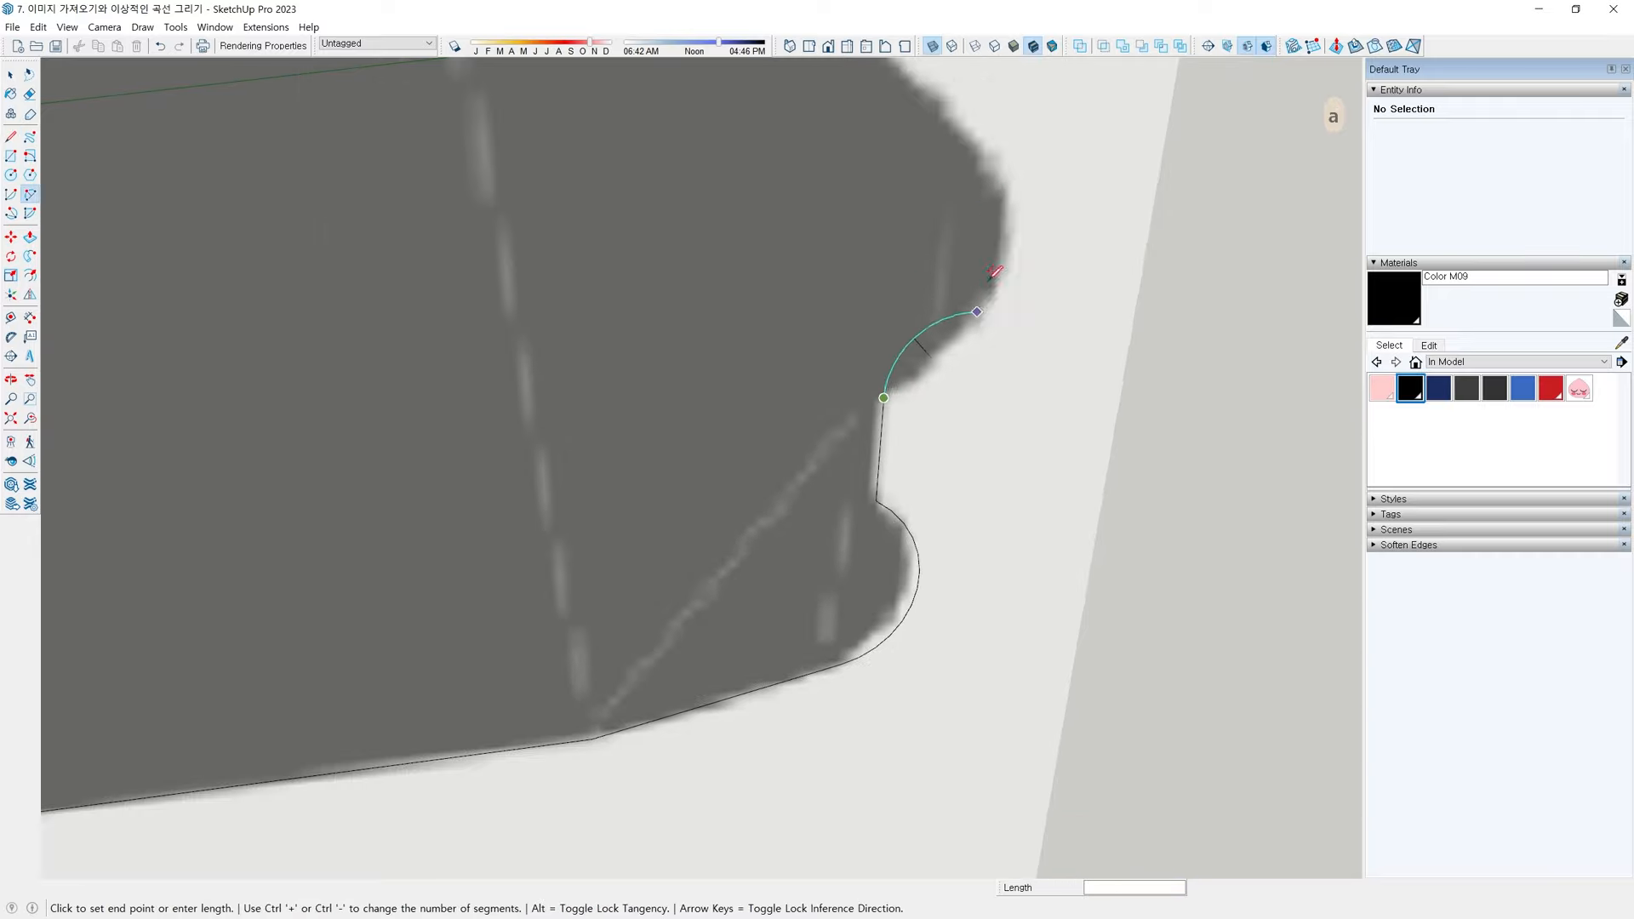
shift+middle_drag(947, 231, 951, 329)
click(992, 326)
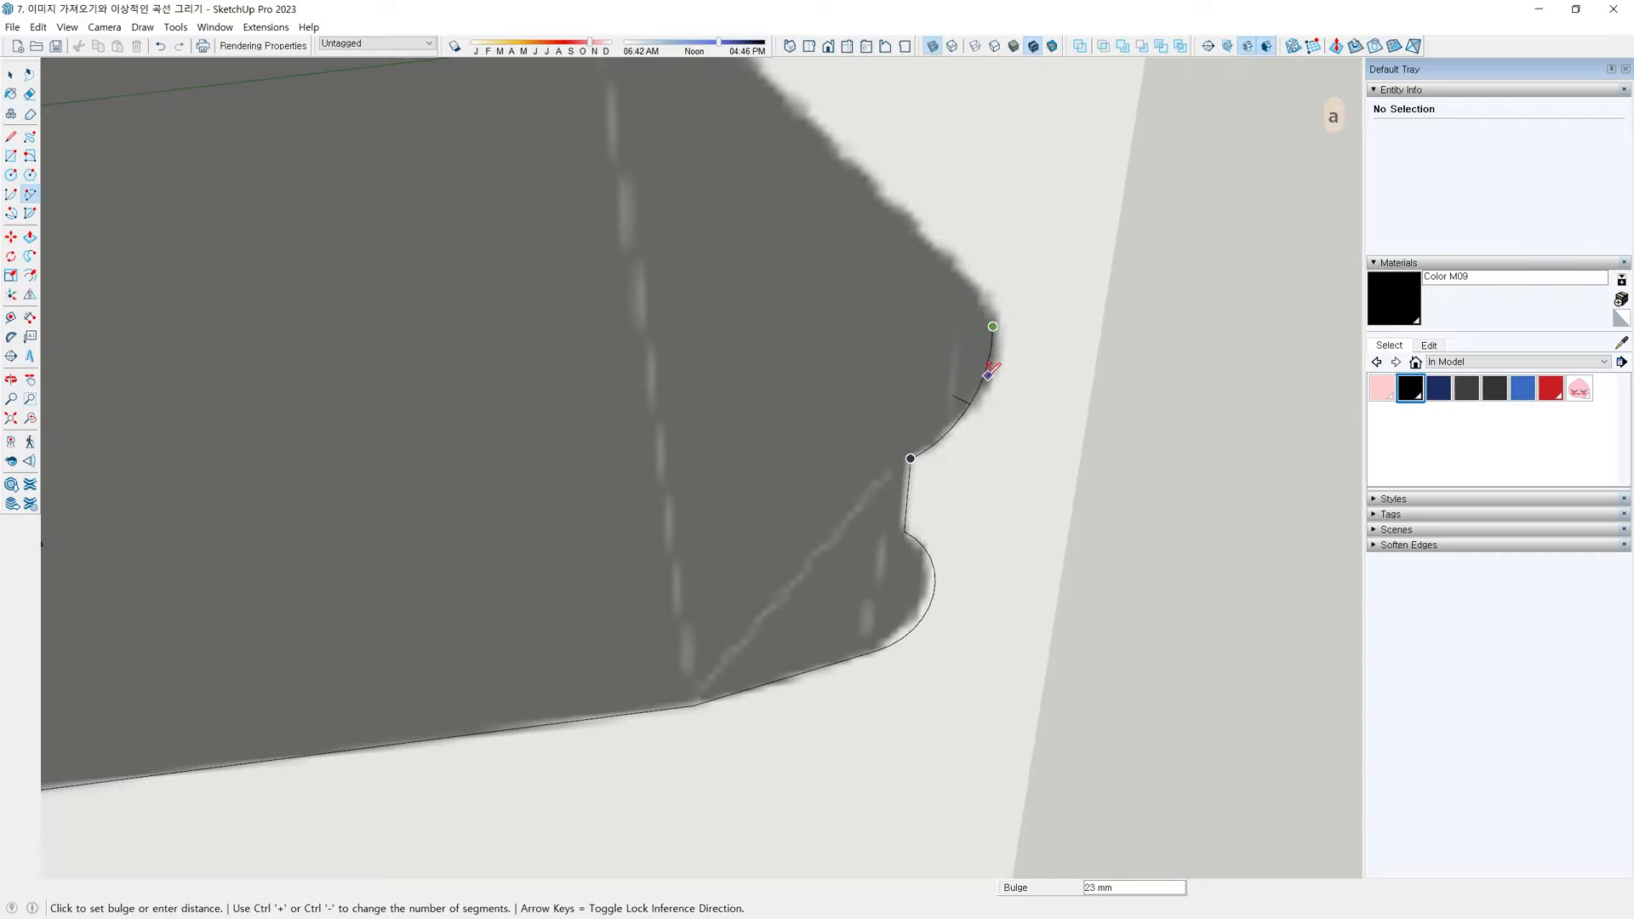
click(988, 375)
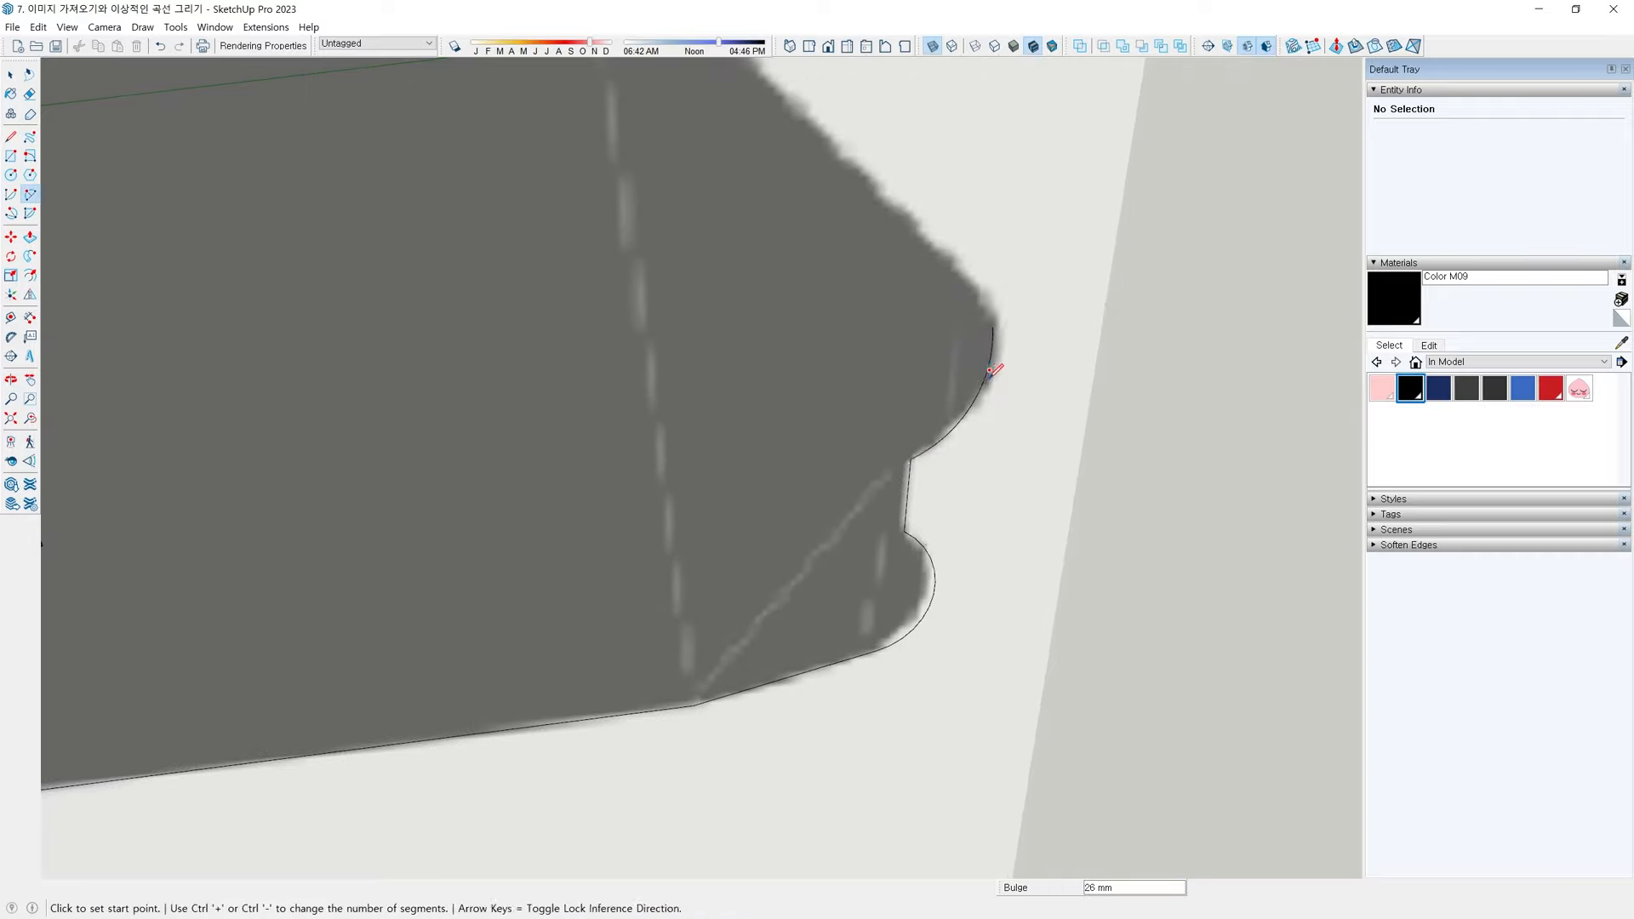
click(993, 326)
scroll(993, 326, up, 1)
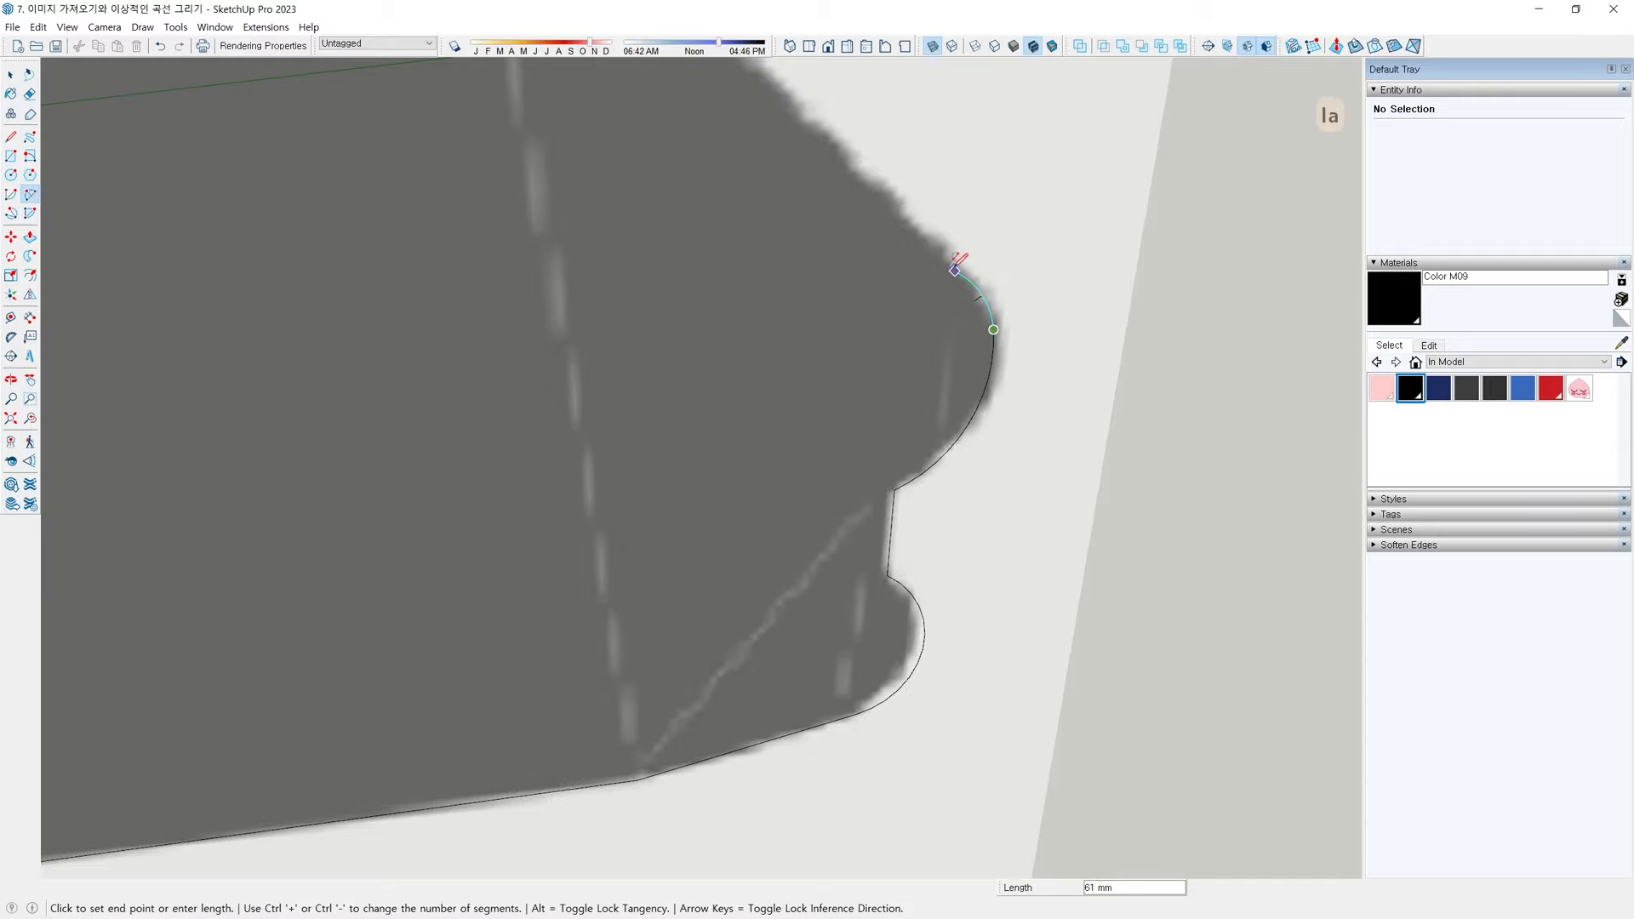
Trace the snout's sloping upper edge with a line from the rounded tip to the forehead corner, about 1533 mm long
key(l)
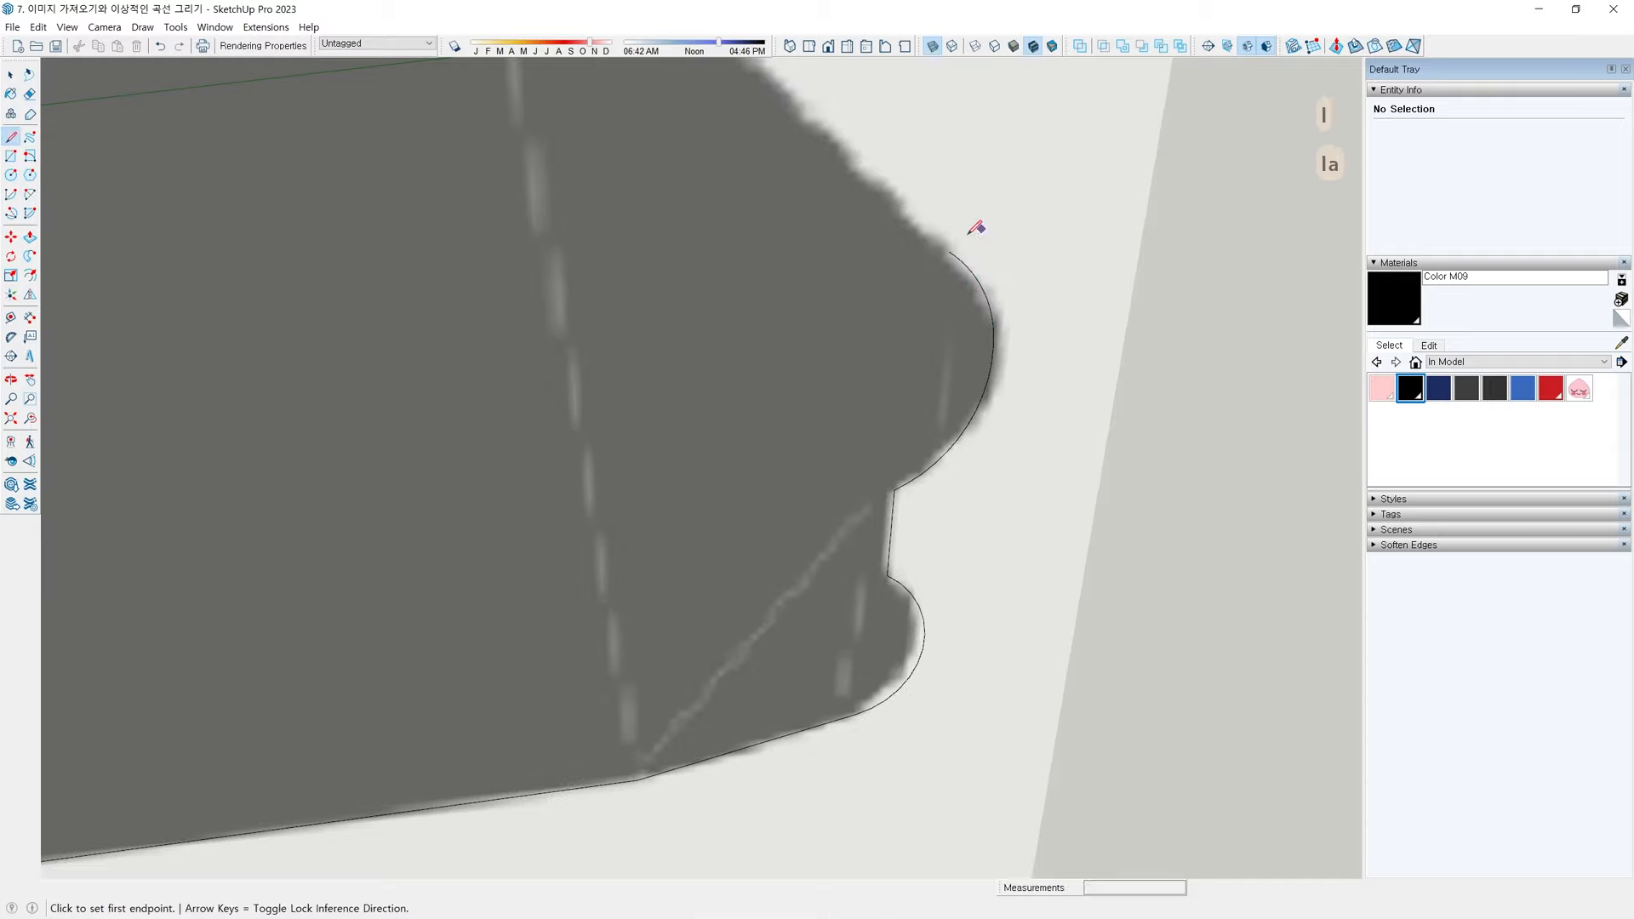
click(949, 249)
scroll(949, 249, down, 2)
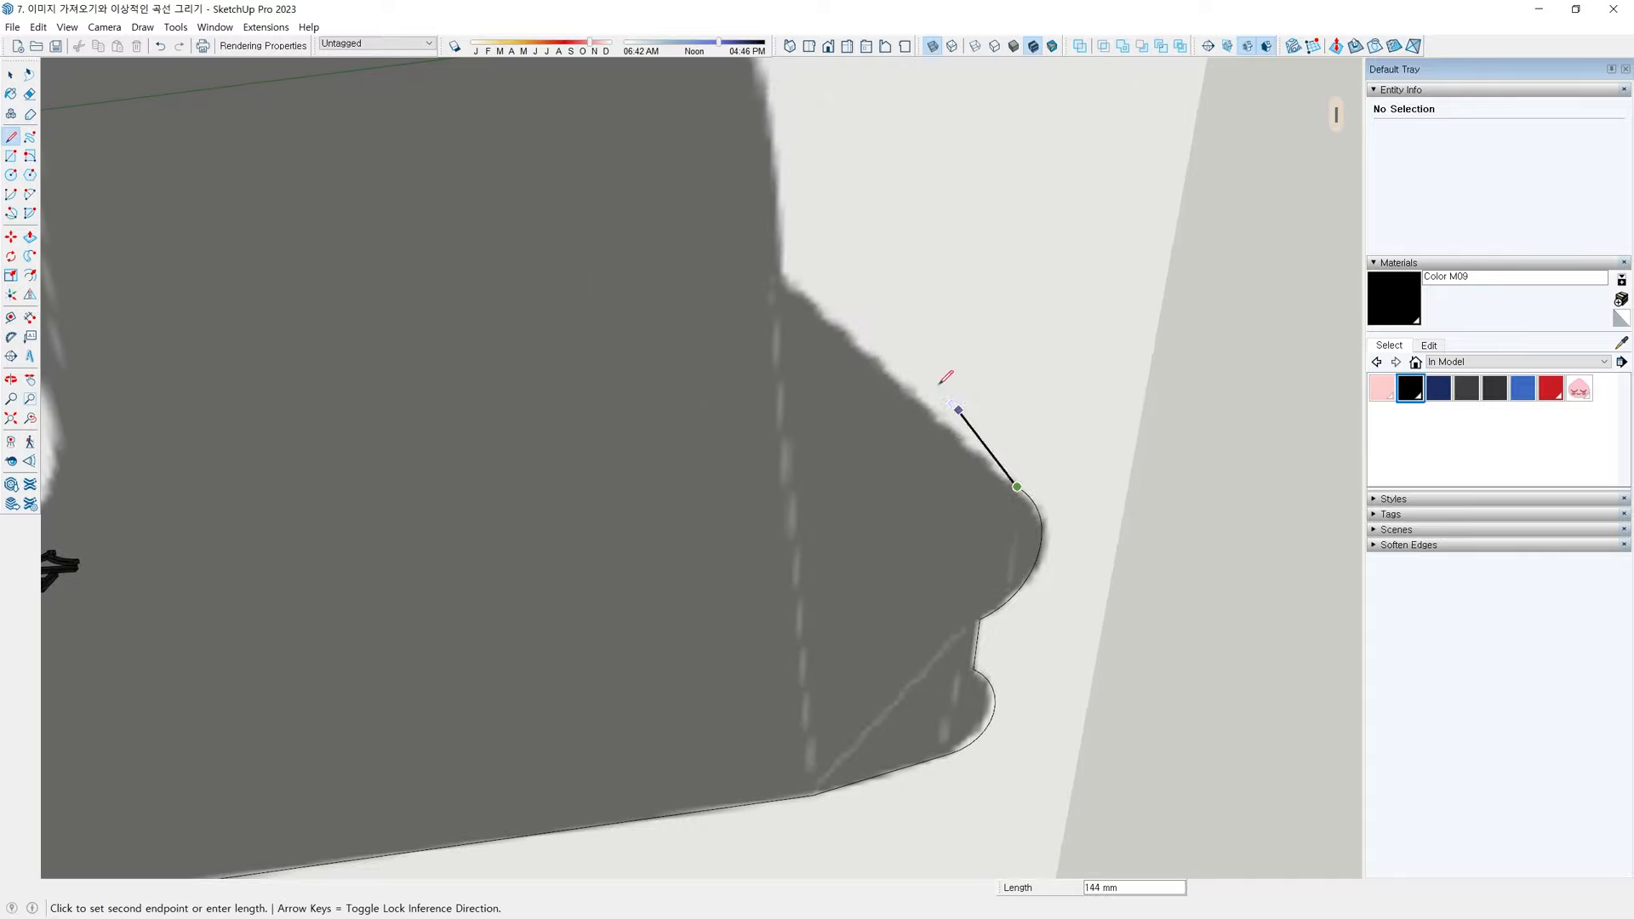
scroll(792, 280, up, 3)
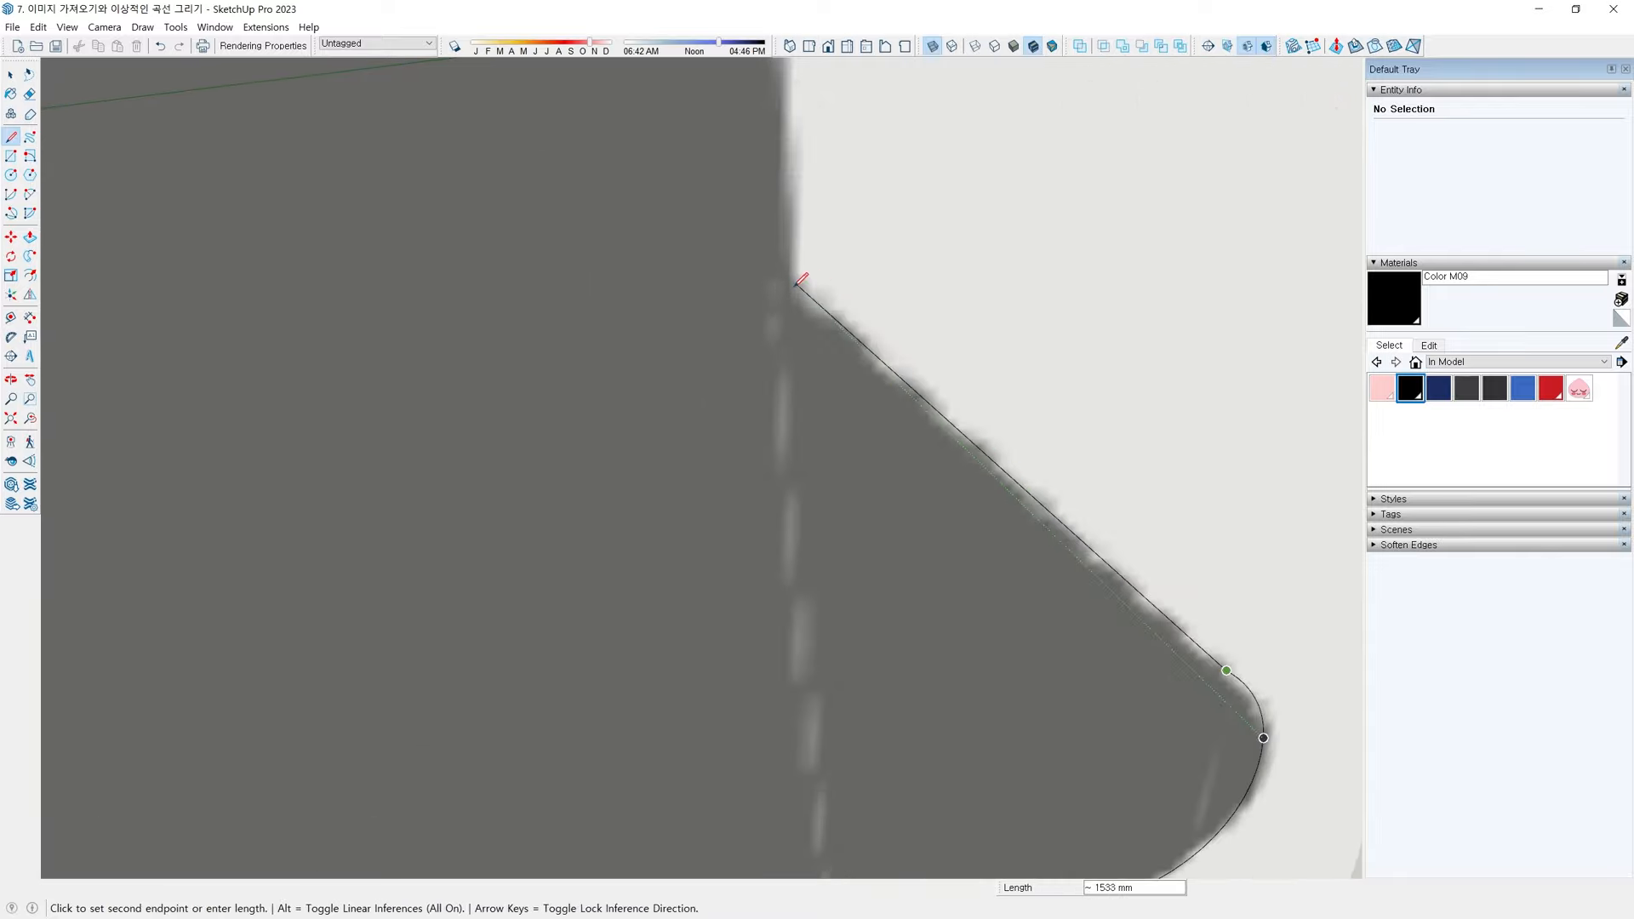
scroll(815, 281, down, 3)
Try to start the forehead arc from the corner, abandon it and delete the misplaced snout line
key(a)
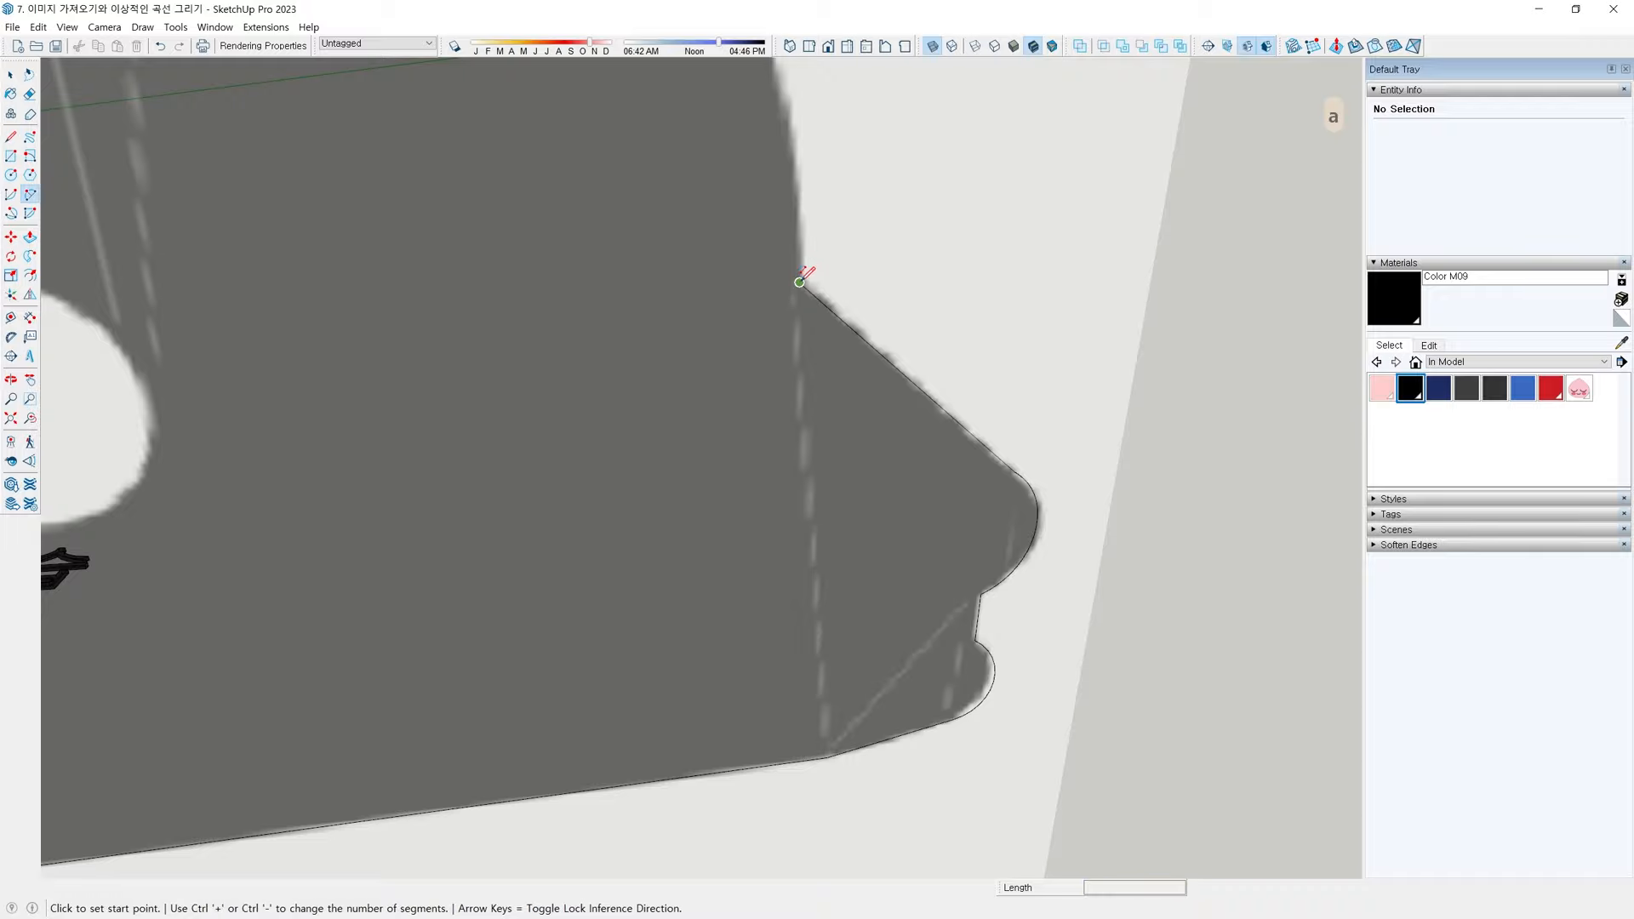
click(802, 272)
middle_drag(803, 272, 792, 434)
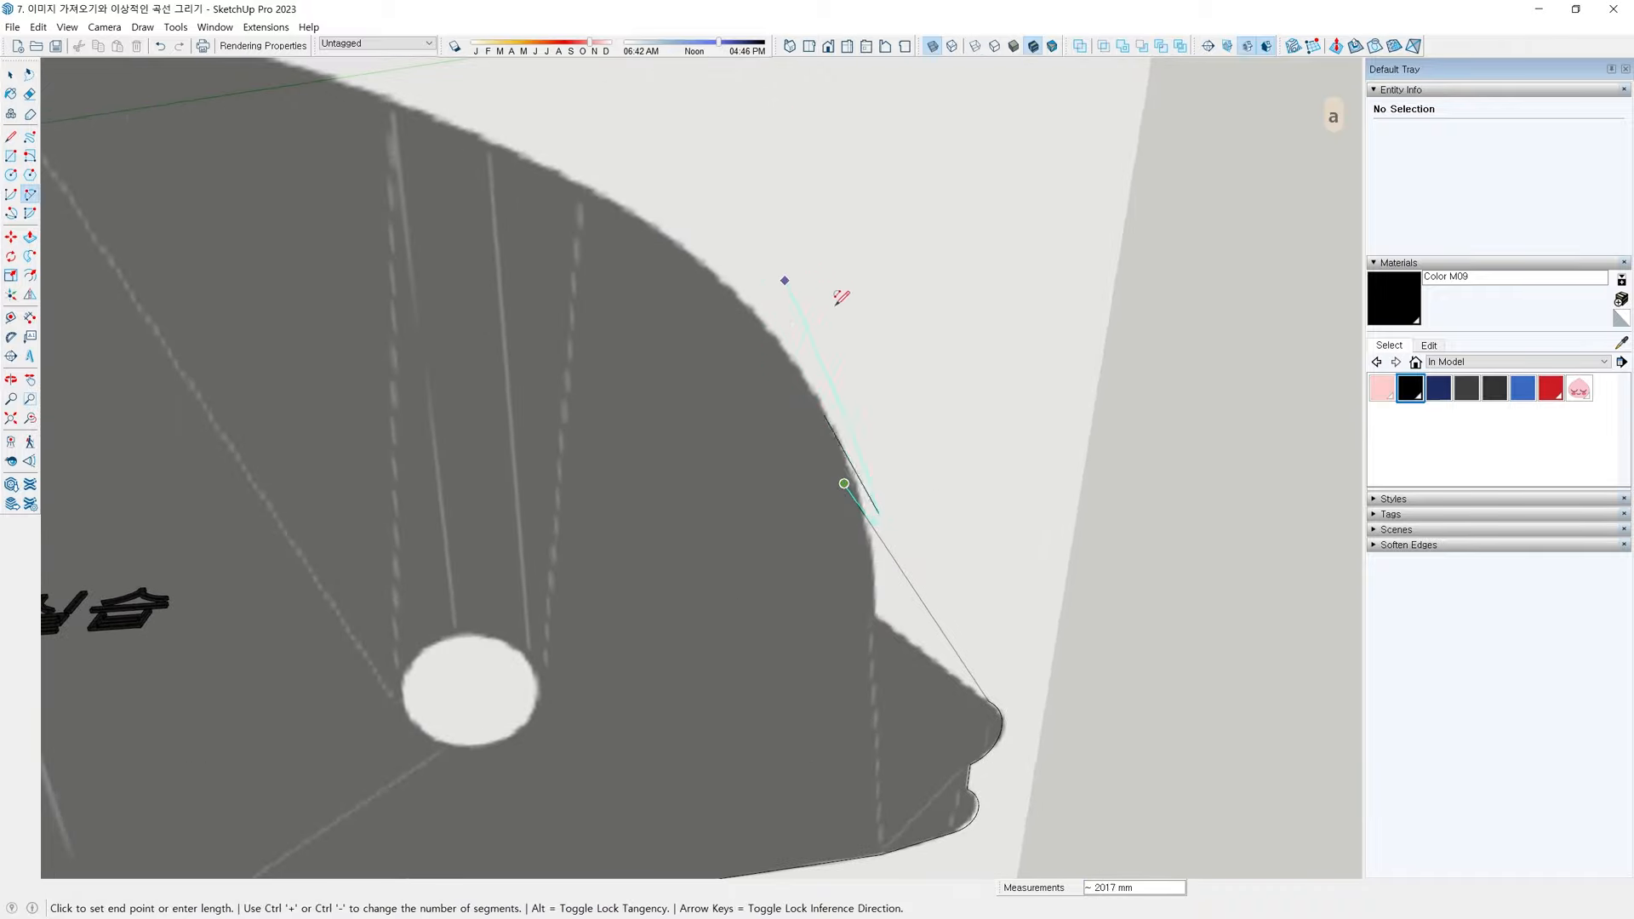
scroll(709, 270, up, 3)
middle_drag(703, 258, 958, 411)
key(space)
drag(931, 308, 931, 309)
key(Delete)
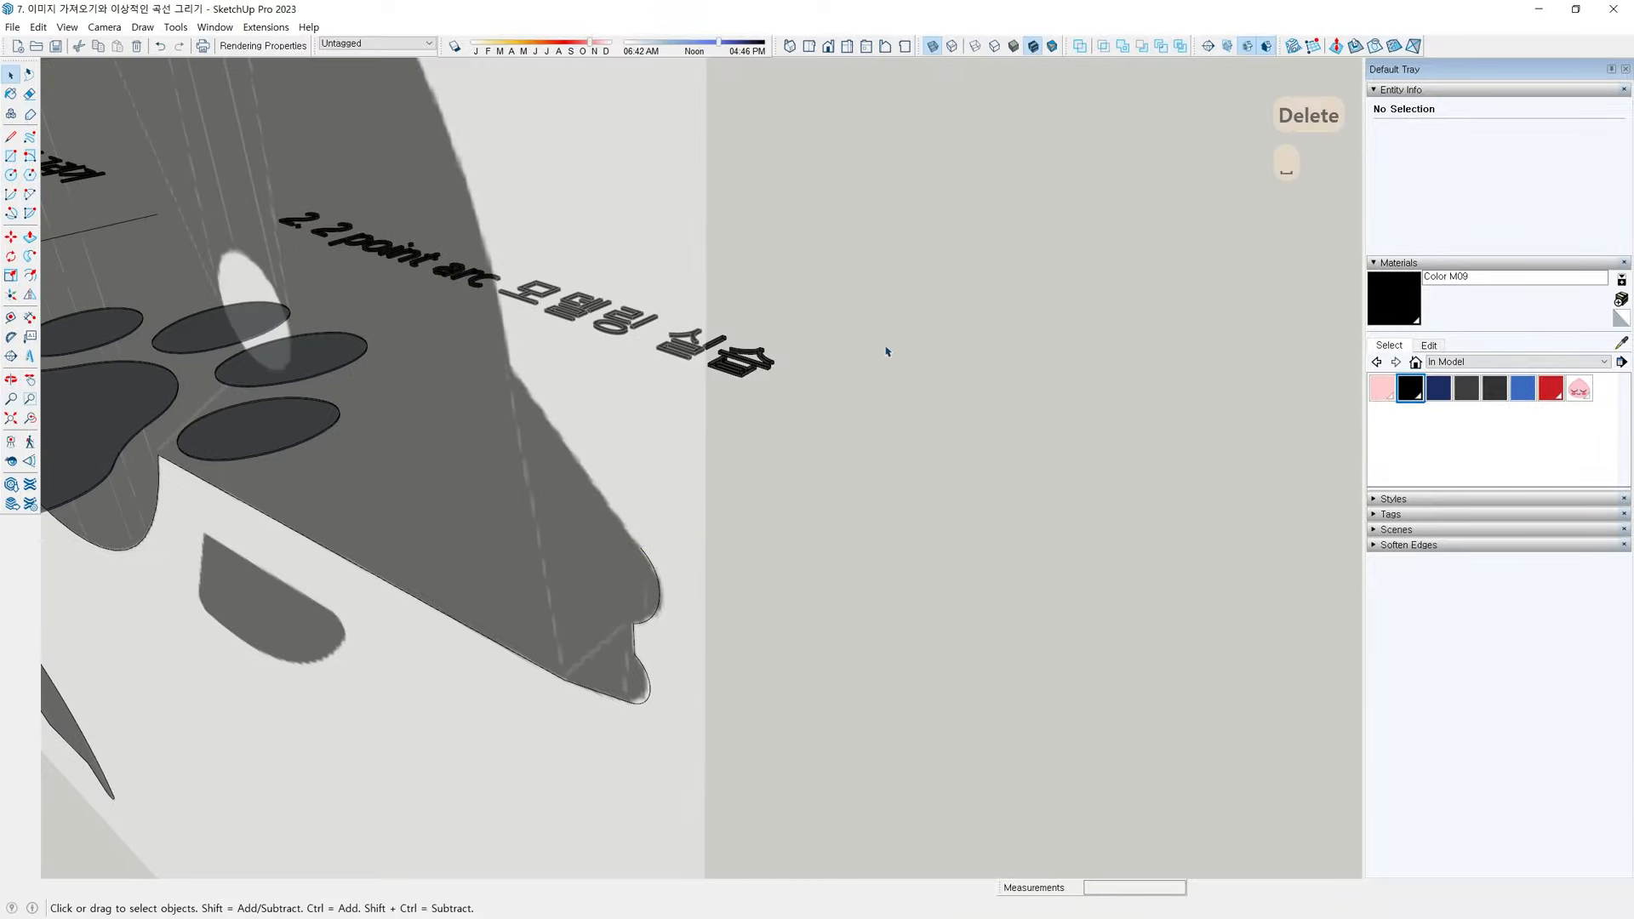
Redraw the snout's upper edge on the image with a line about 432 mm long up to the forehead corner
scroll(854, 463, up, 5)
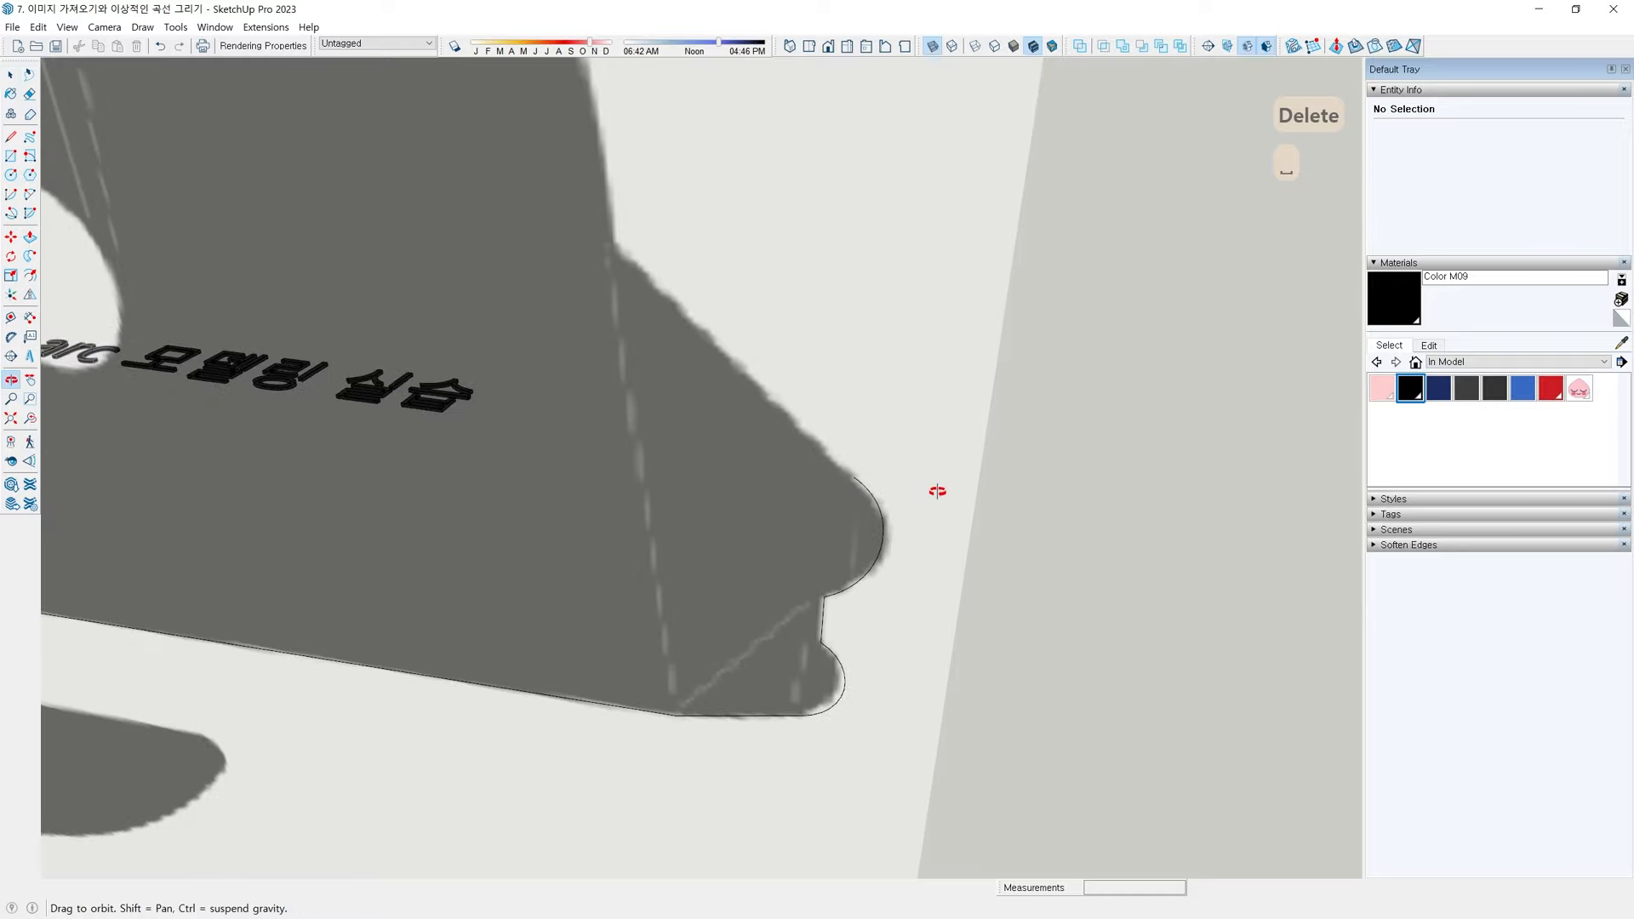
key(l)
scroll(854, 440, up, 1)
click(854, 486)
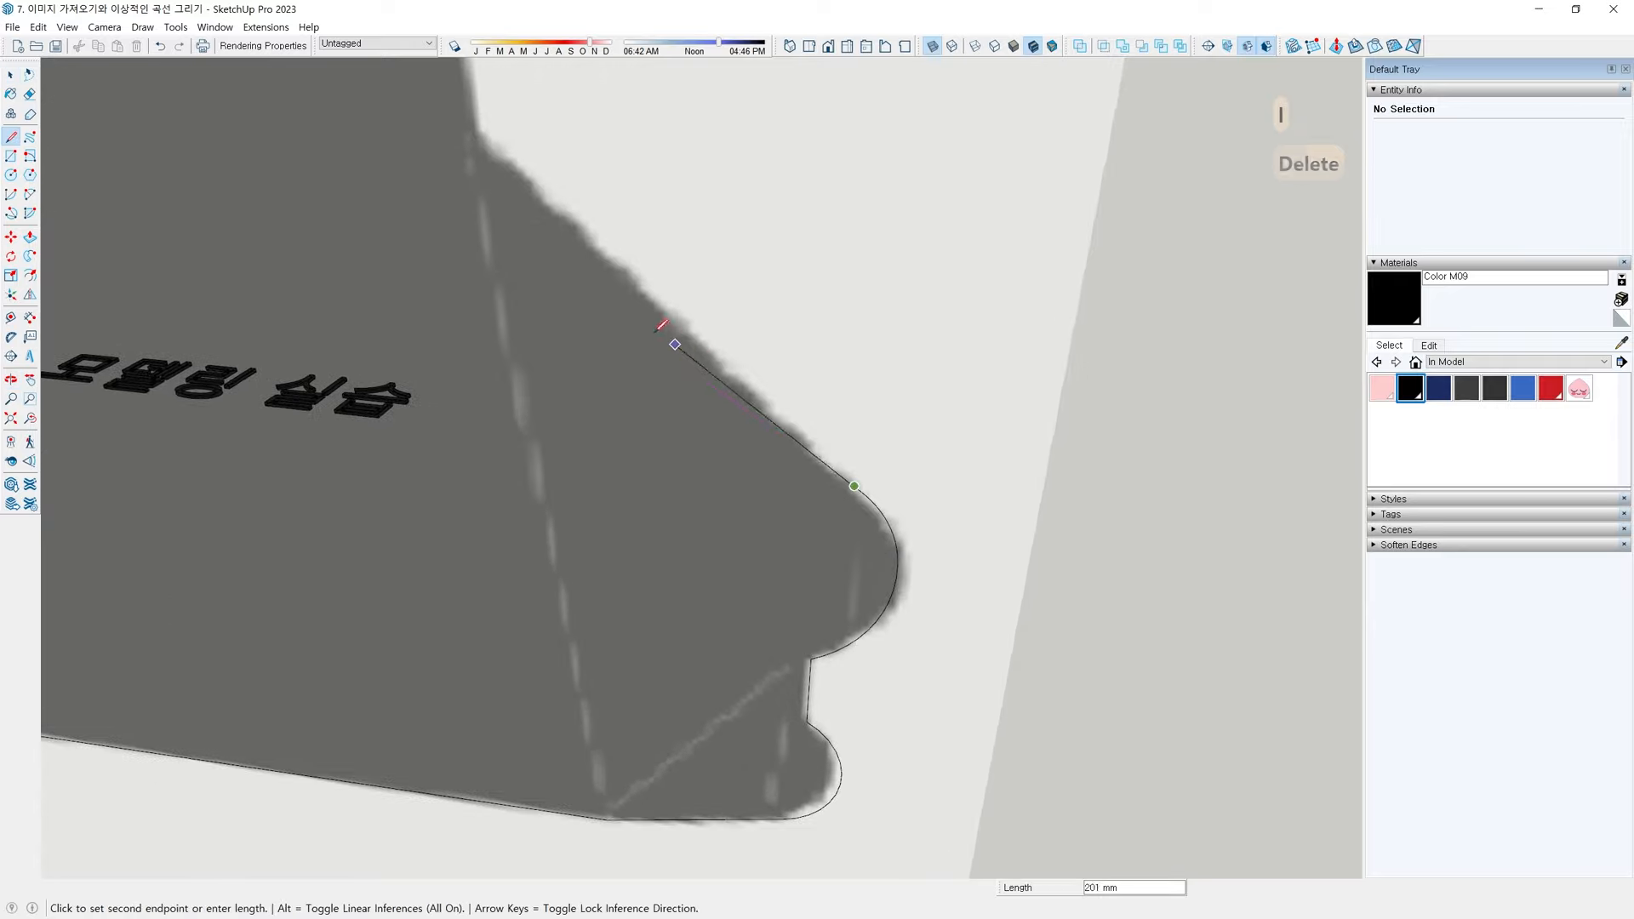
scroll(663, 334, down, 2)
shift+middle_drag(570, 220, 659, 376)
scroll(625, 361, up, 3)
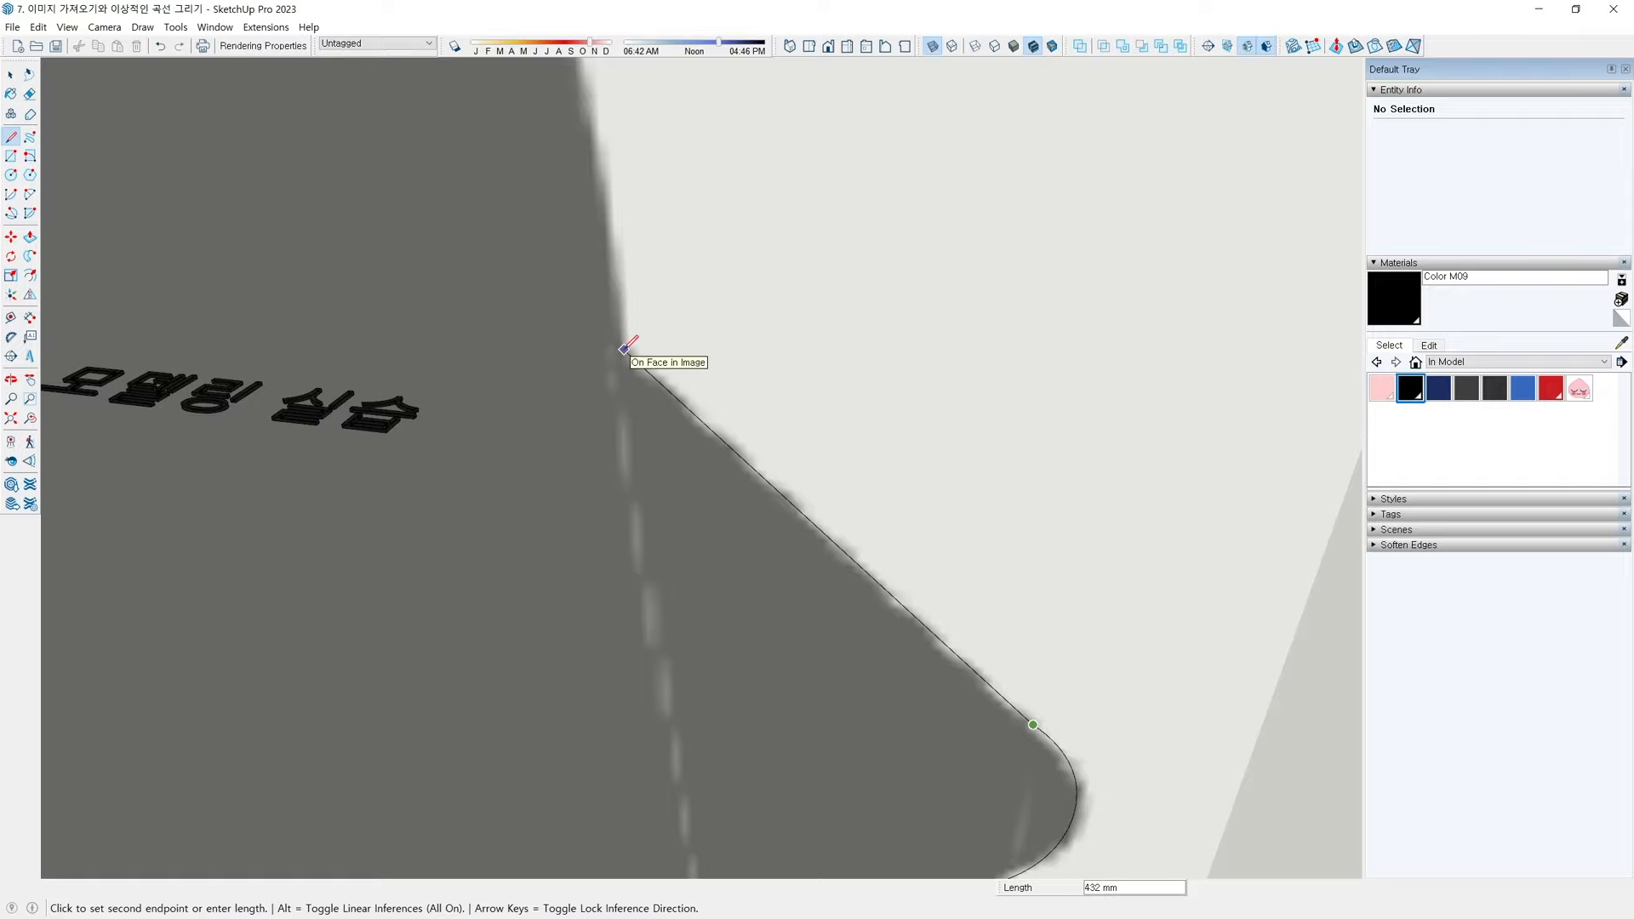
scroll(625, 344, down, 2)
click(678, 441)
key(Escape)
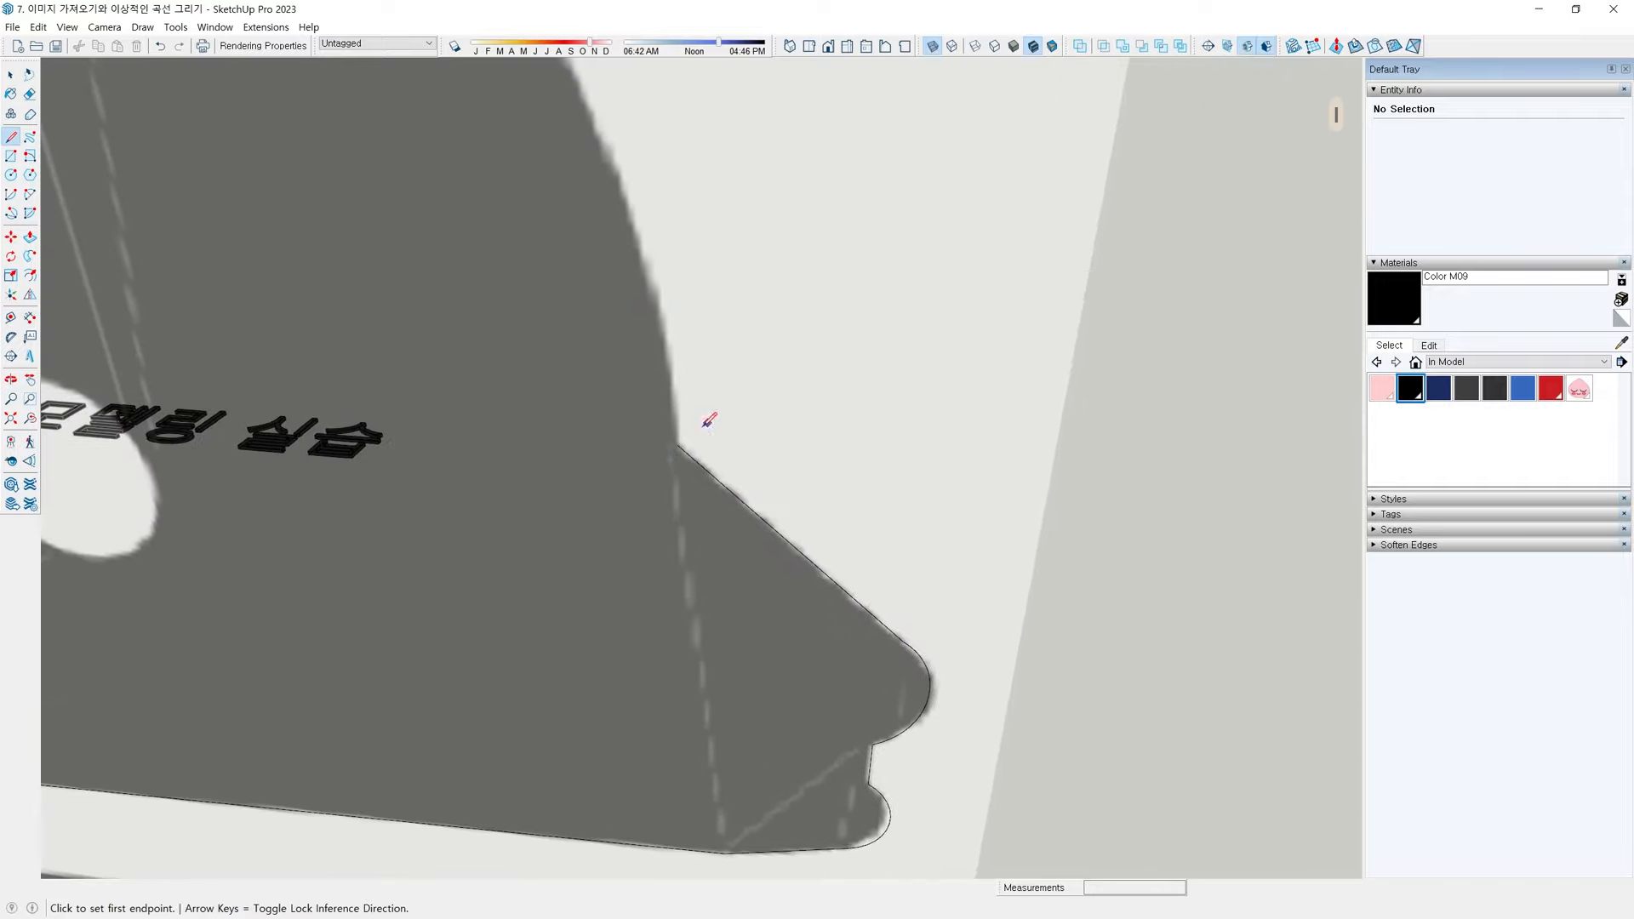
Trace the forehead from the snout corner upward with a 2 Point Arc bulging about 71 mm
key(a)
click(677, 442)
scroll(679, 430, up, 2)
scroll(678, 425, down, 3)
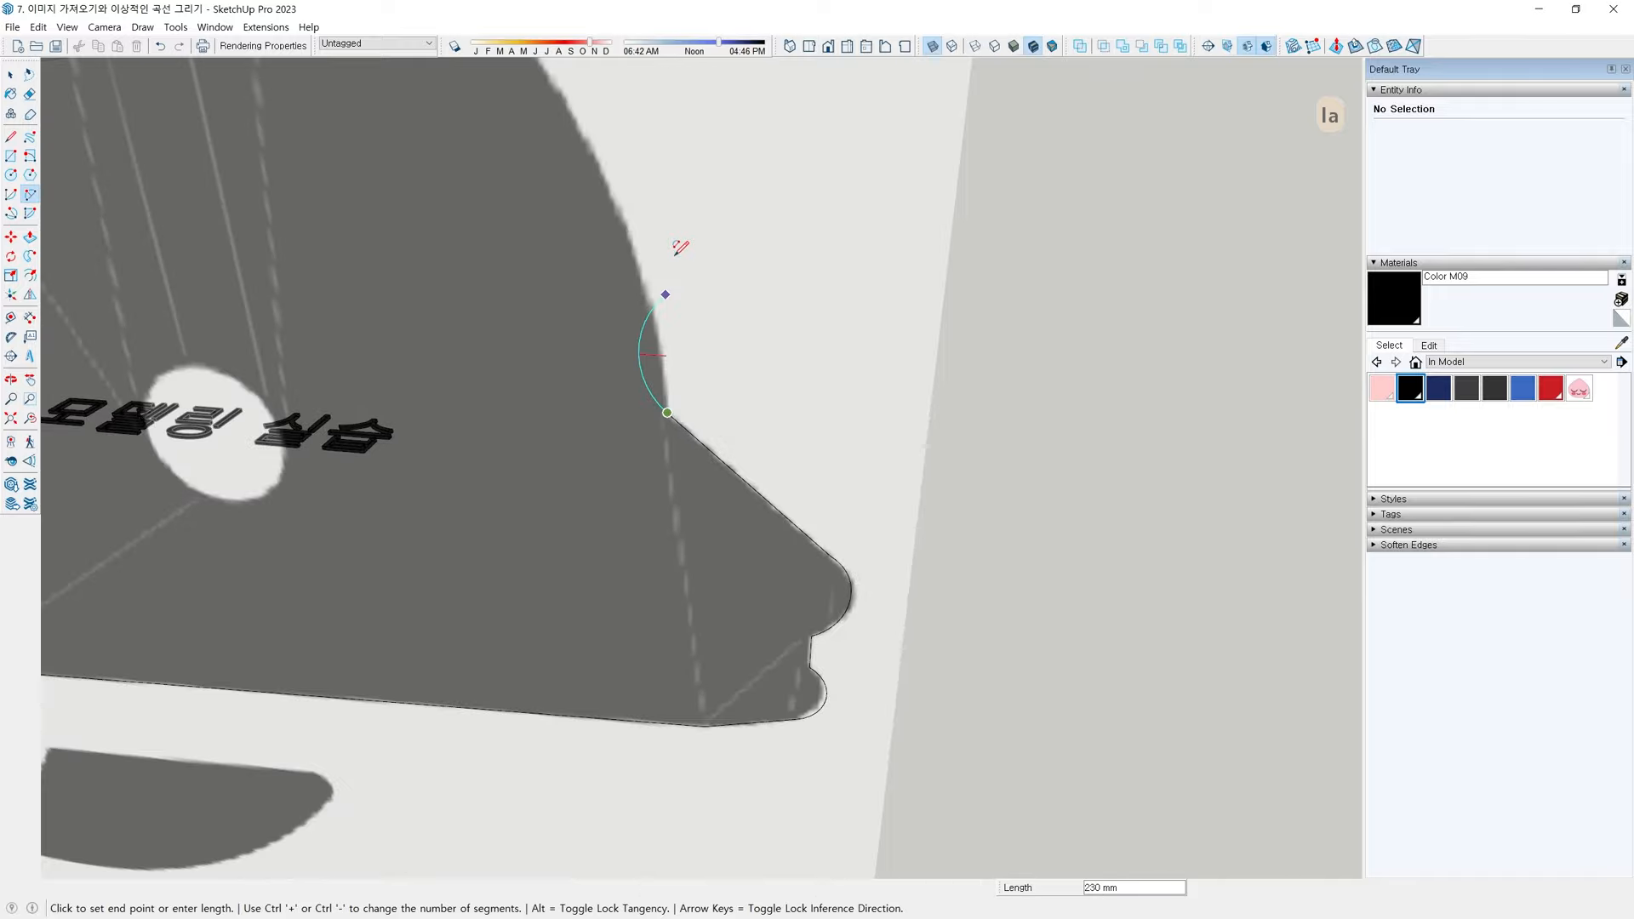
scroll(675, 252, up, 2)
click(626, 263)
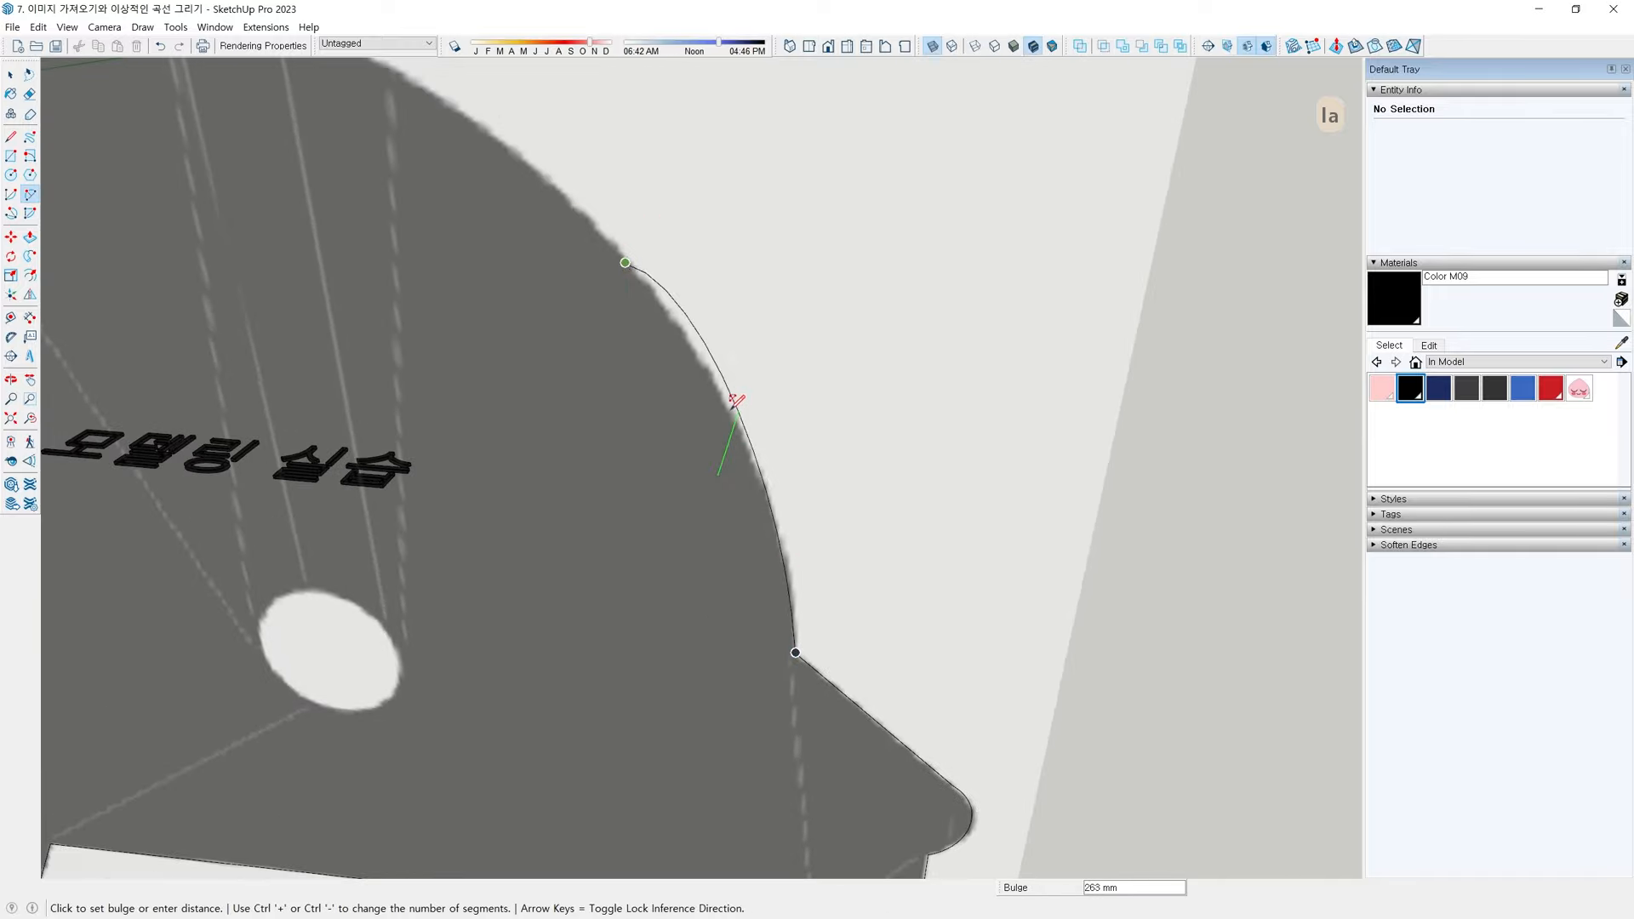
scroll(770, 464, up, 2)
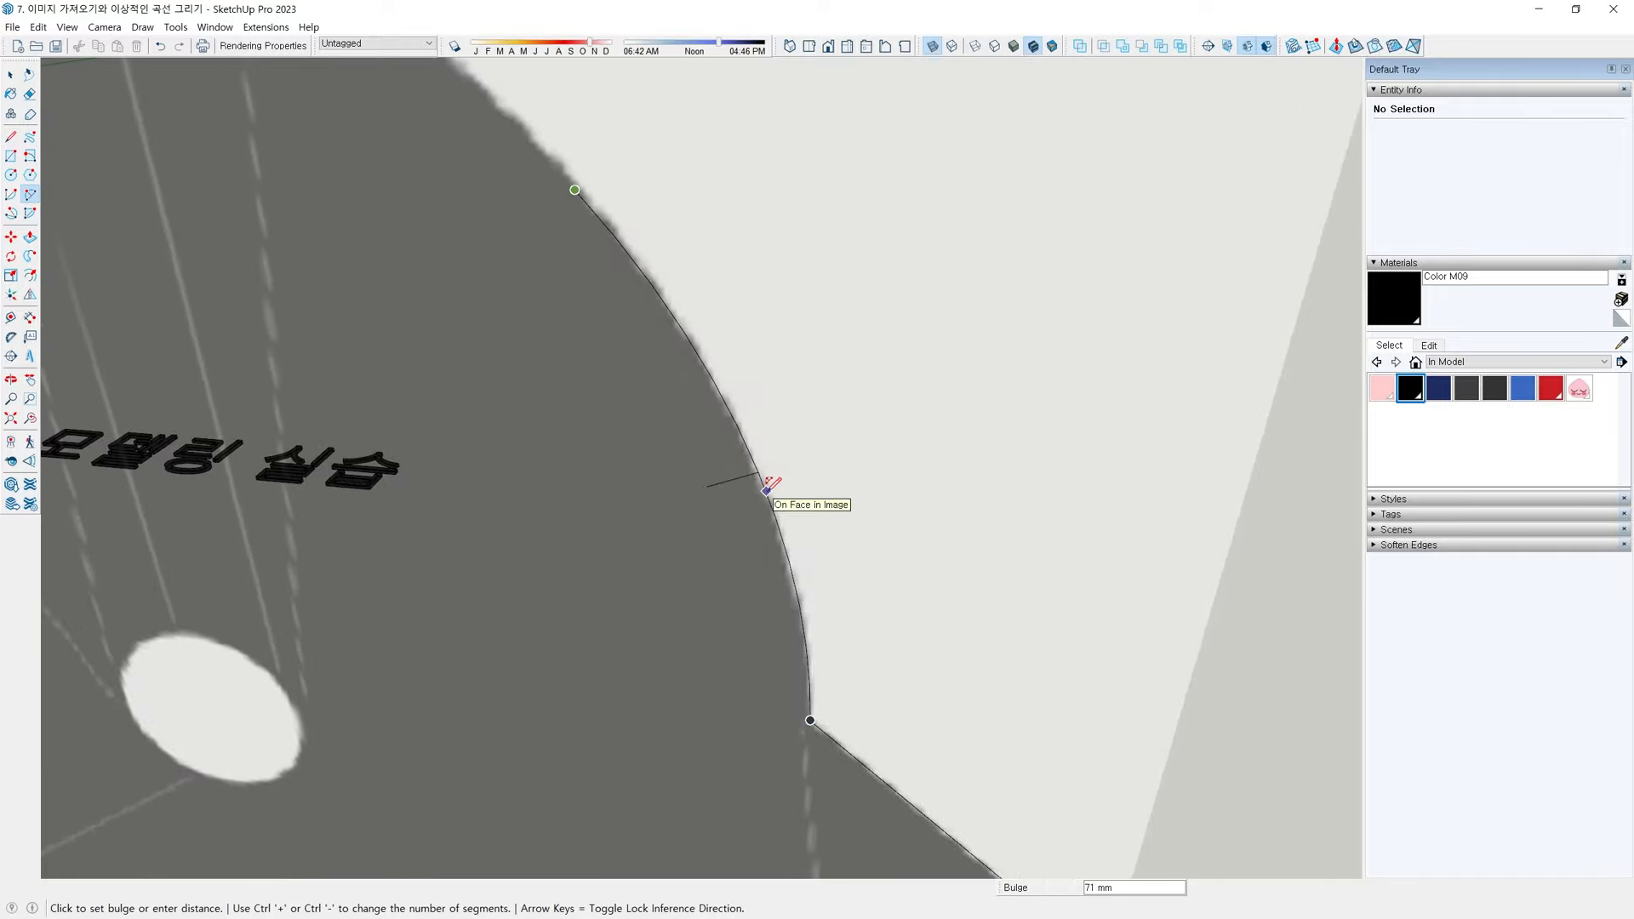
click(767, 488)
Continue the forehead curve with a tangent arc over the top of the head to the slanted guide line
scroll(675, 284, down, 3)
scroll(806, 591, up, 3)
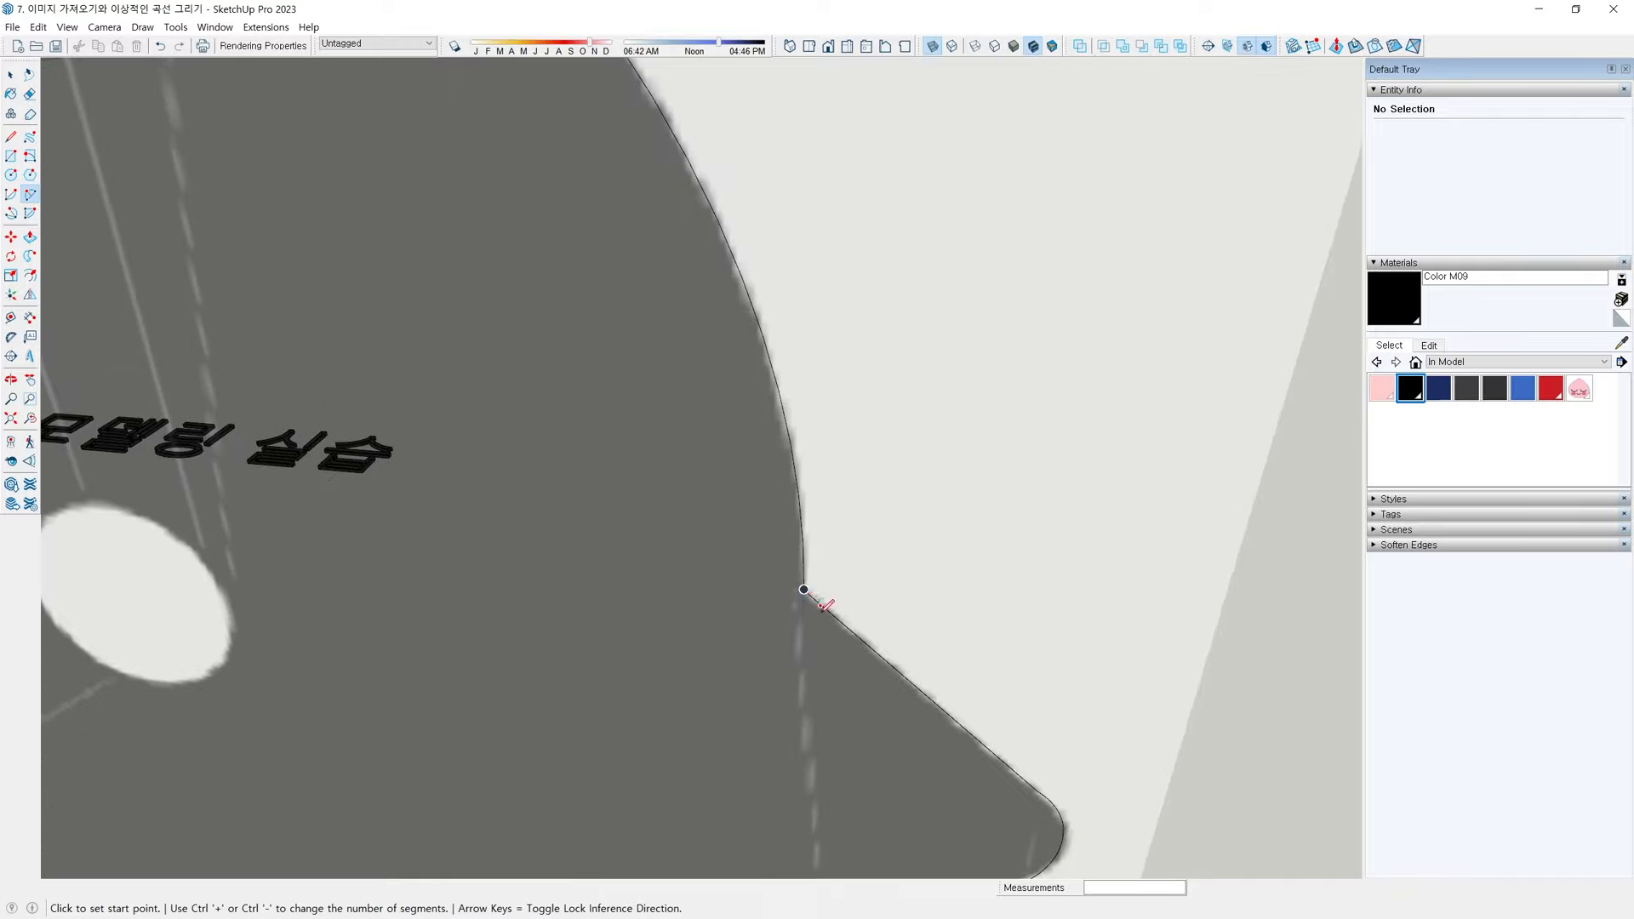
scroll(803, 590, down, 3)
scroll(678, 376, up, 3)
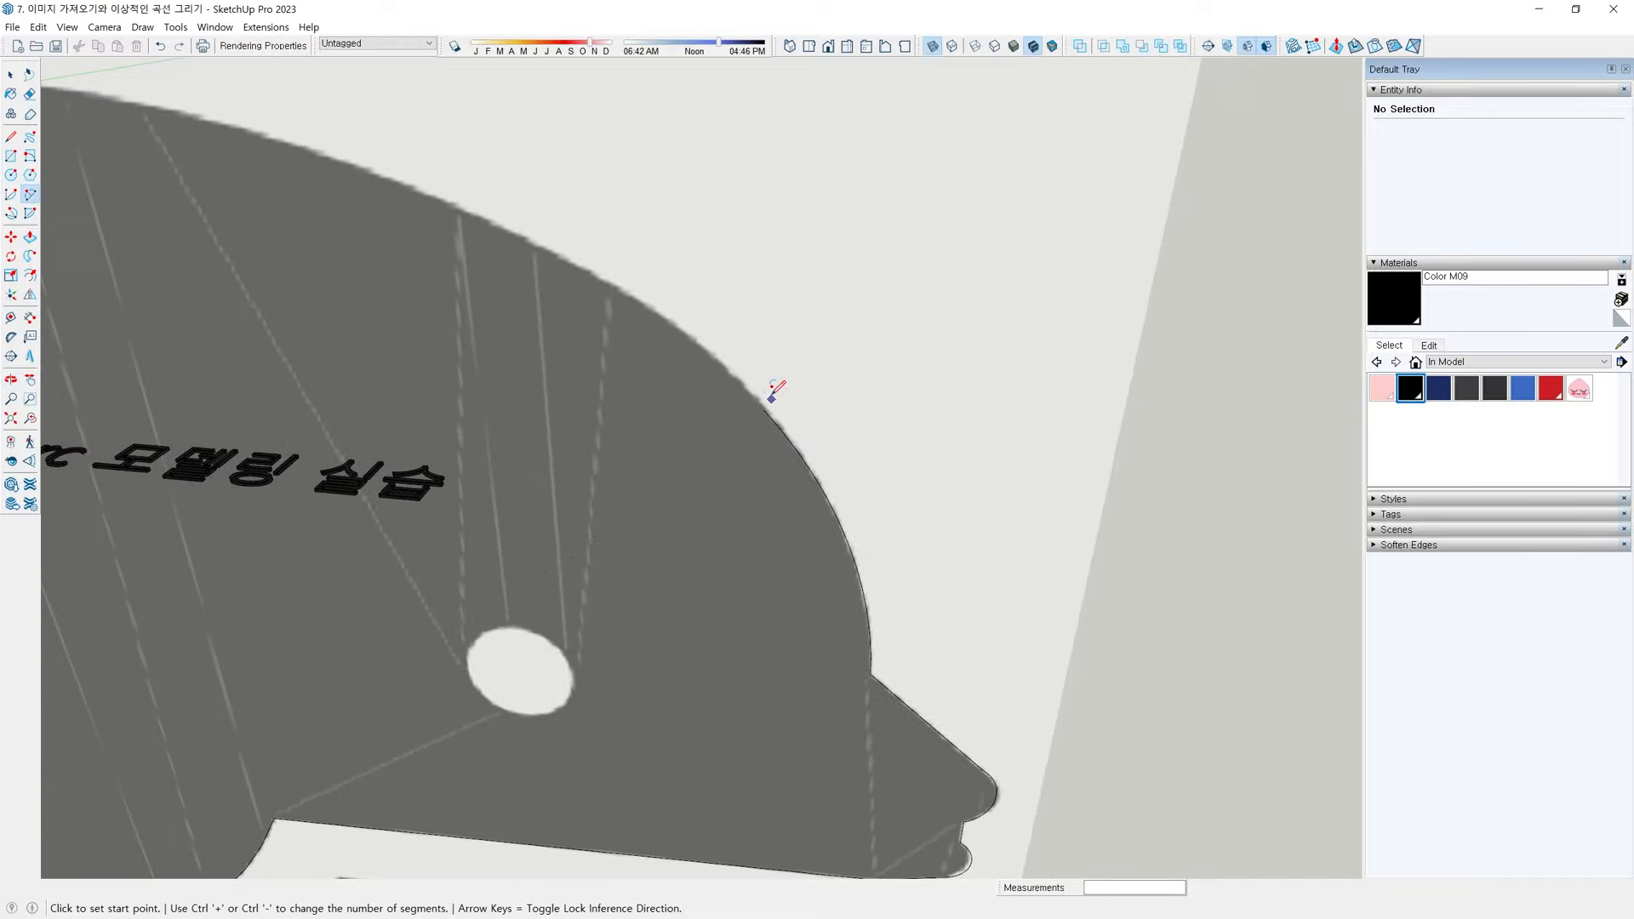
click(761, 418)
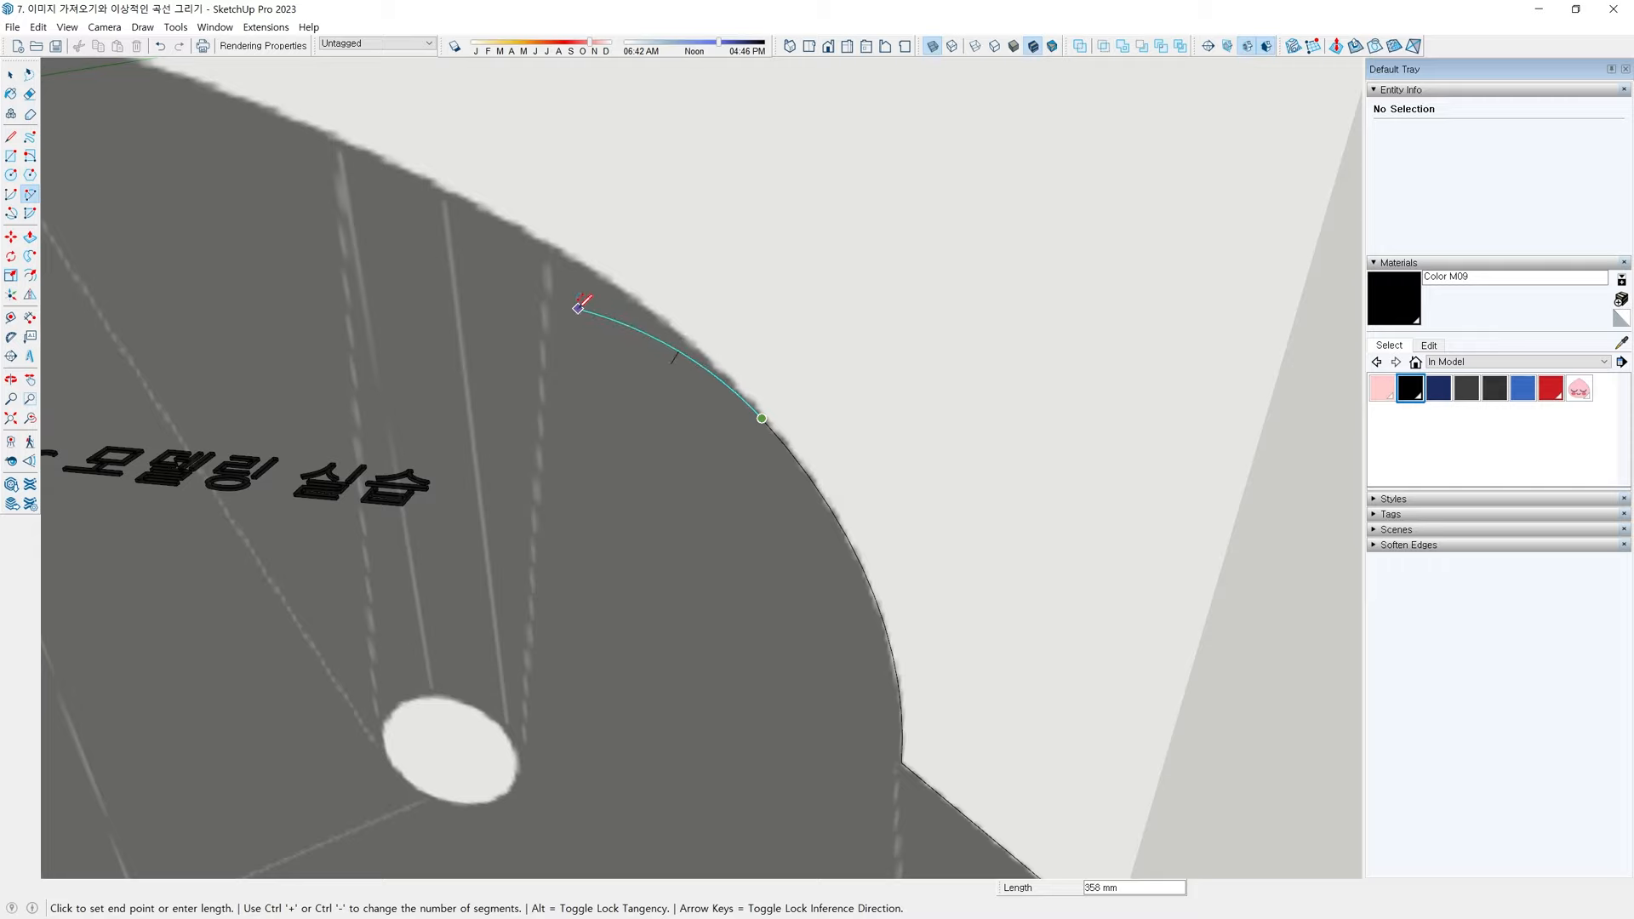
middle_drag(434, 160, 752, 264)
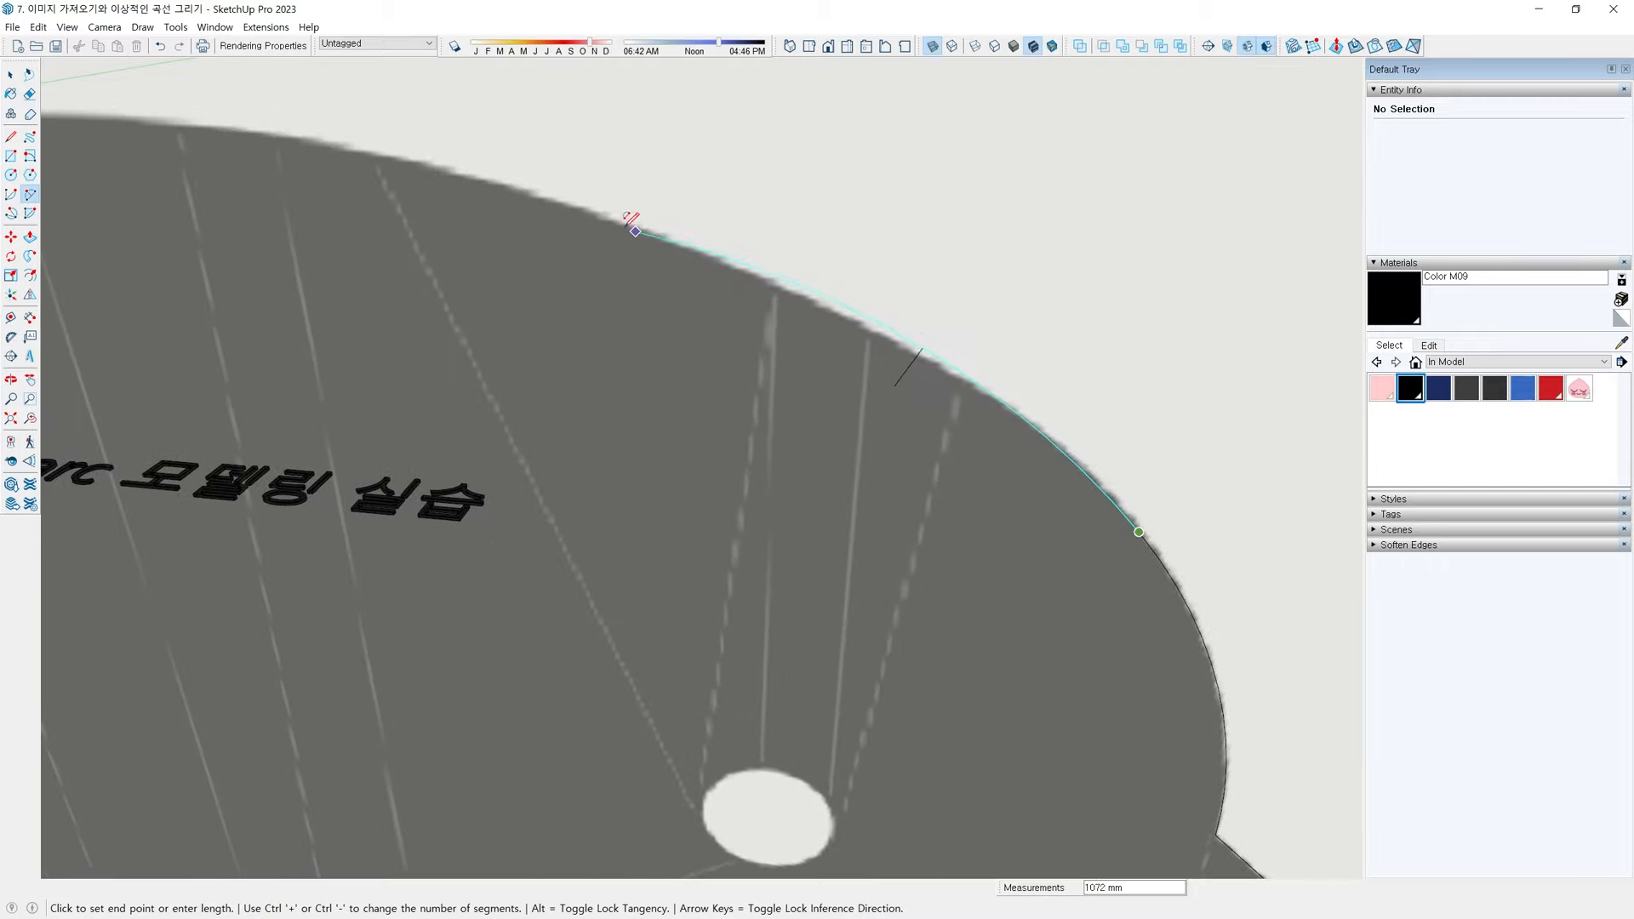
double_click(385, 151)
scroll(760, 272, down, 3)
scroll(508, 328, up, 4)
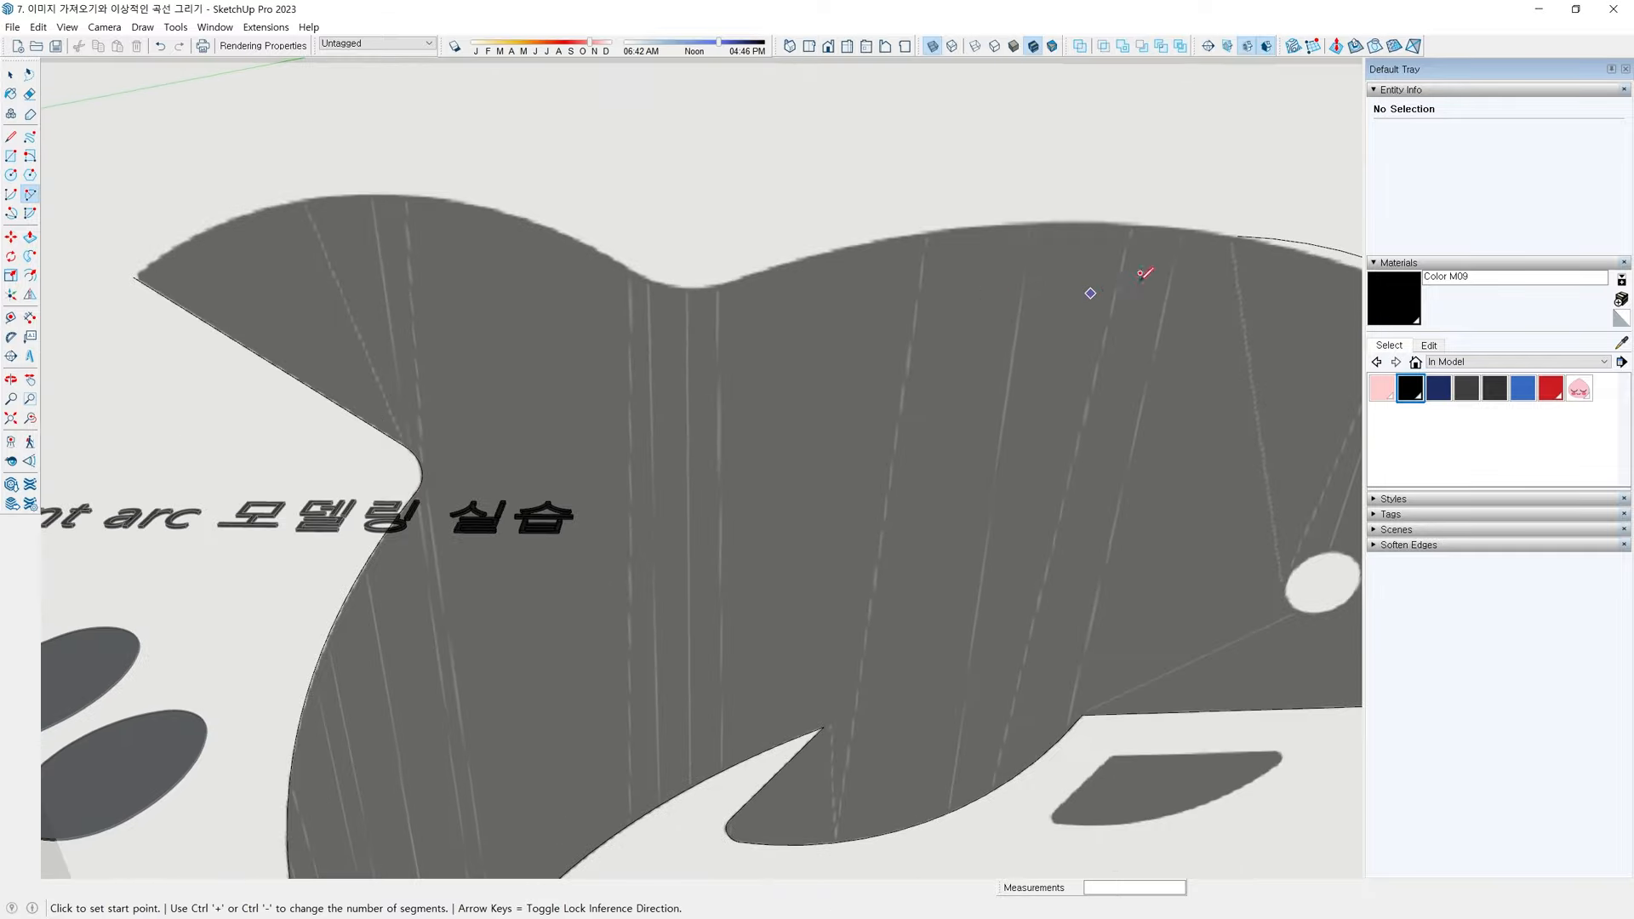
Trace the back from the top of the head to the hollow before the dorsal fin with an arc bulging about 126 mm
click(1236, 236)
scroll(772, 262, up, 3)
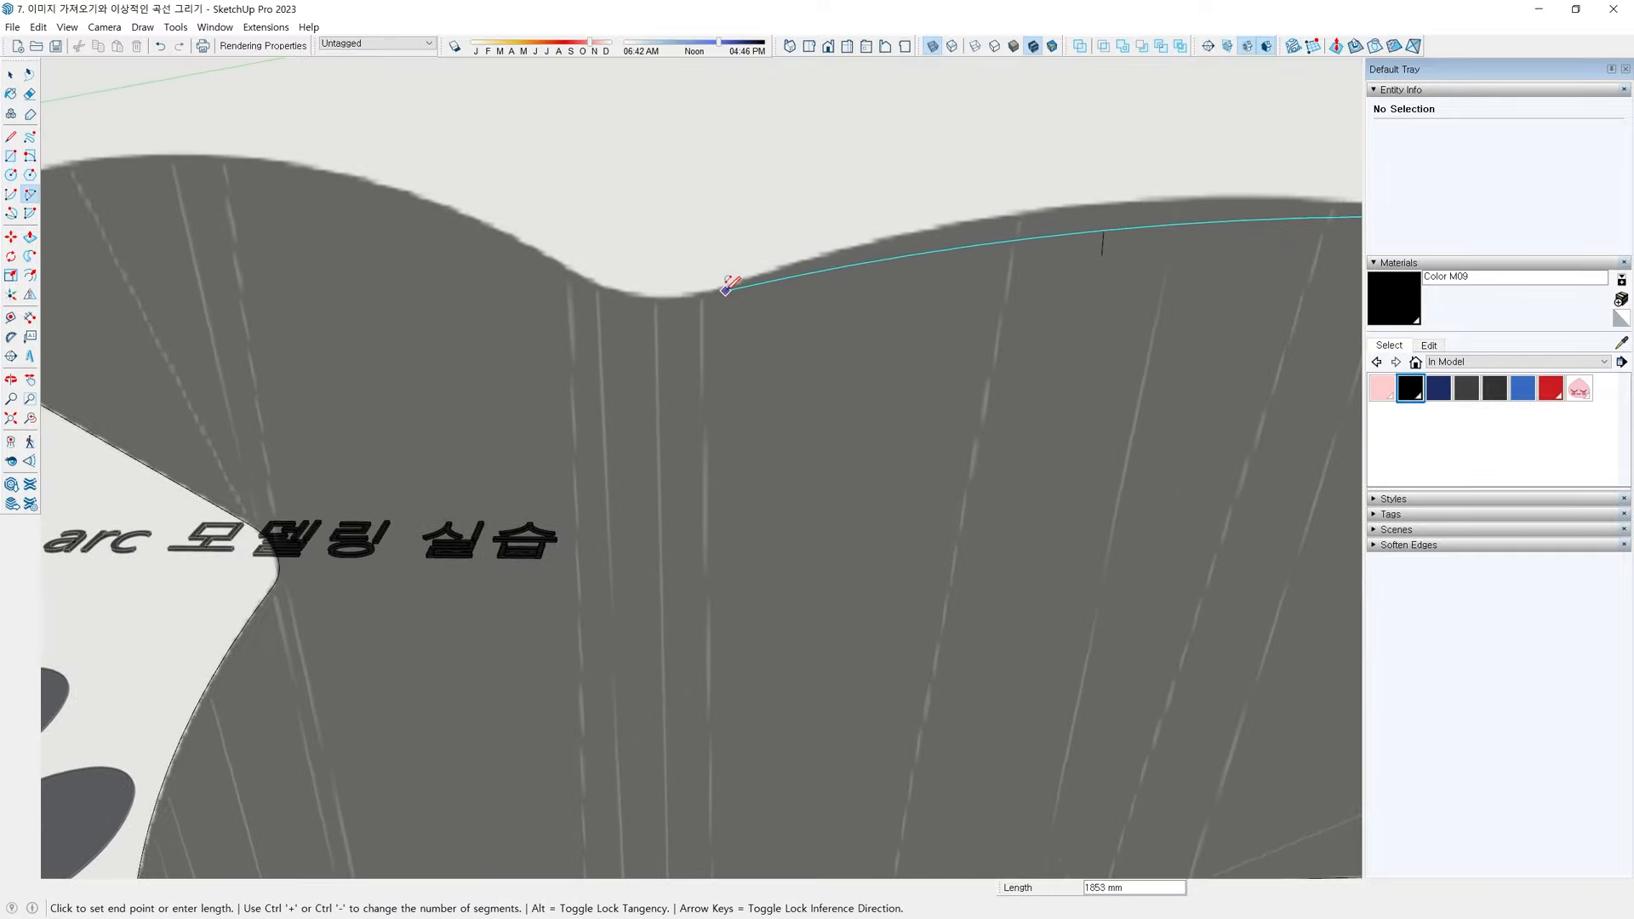
click(722, 288)
scroll(1123, 191, up, 3)
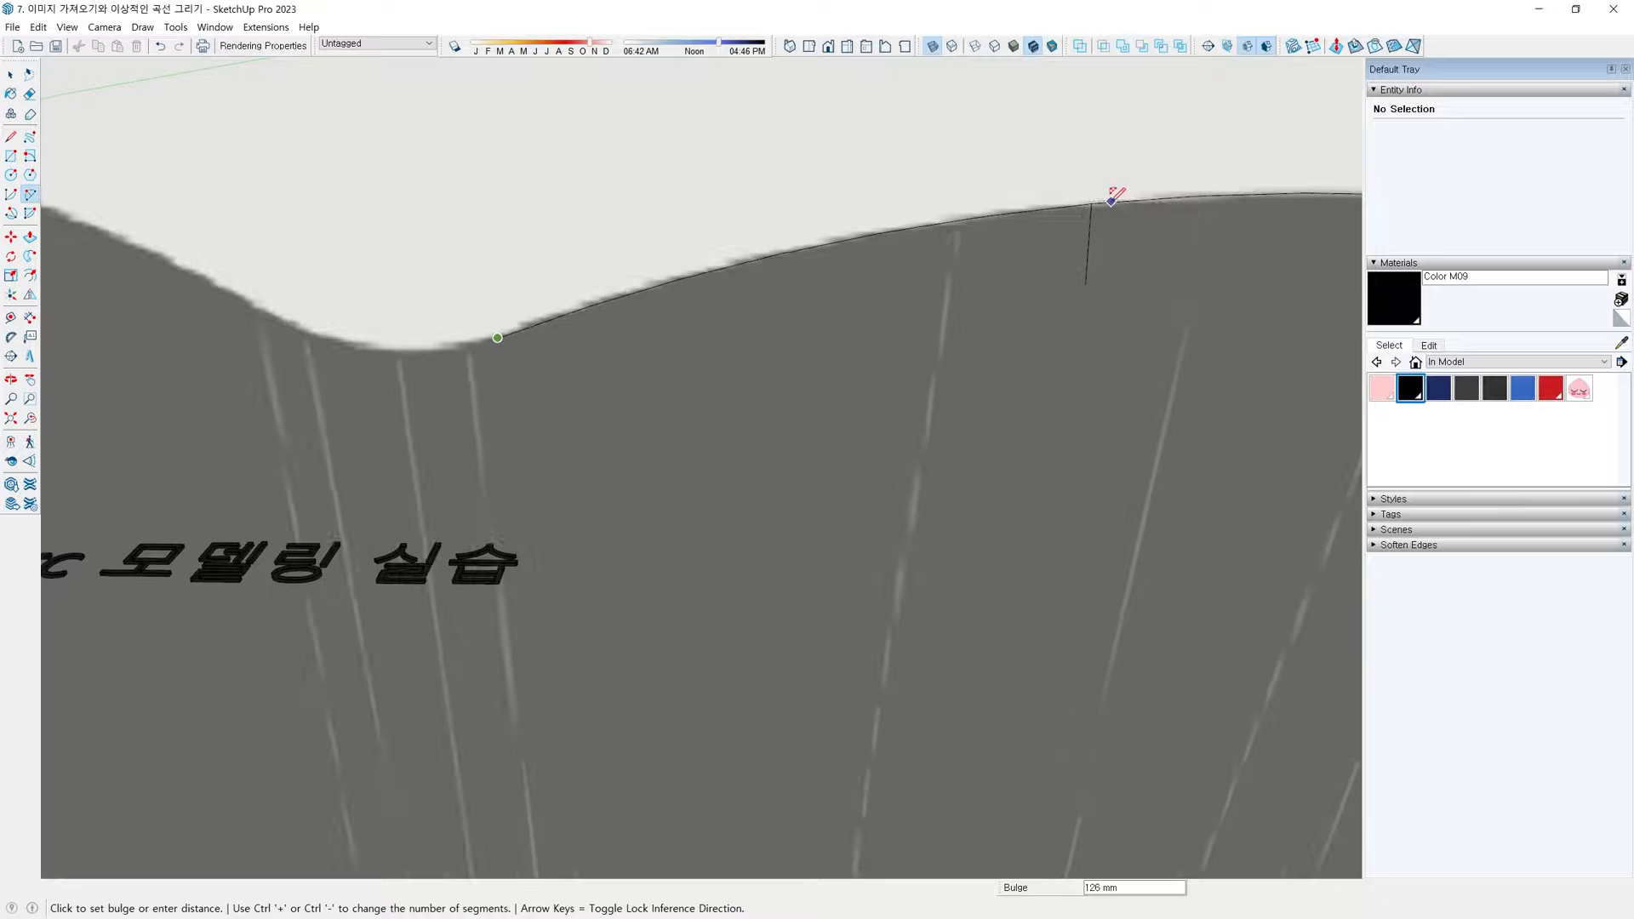
click(1113, 206)
Redraw the top-of-head arc closer to the image between the back and forehead arcs, and delete the outer arc
scroll(1109, 223, down, 4)
shift+middle_drag(1013, 332, 511, 257)
scroll(832, 276, up, 3)
click(715, 294)
scroll(1196, 499, down, 3)
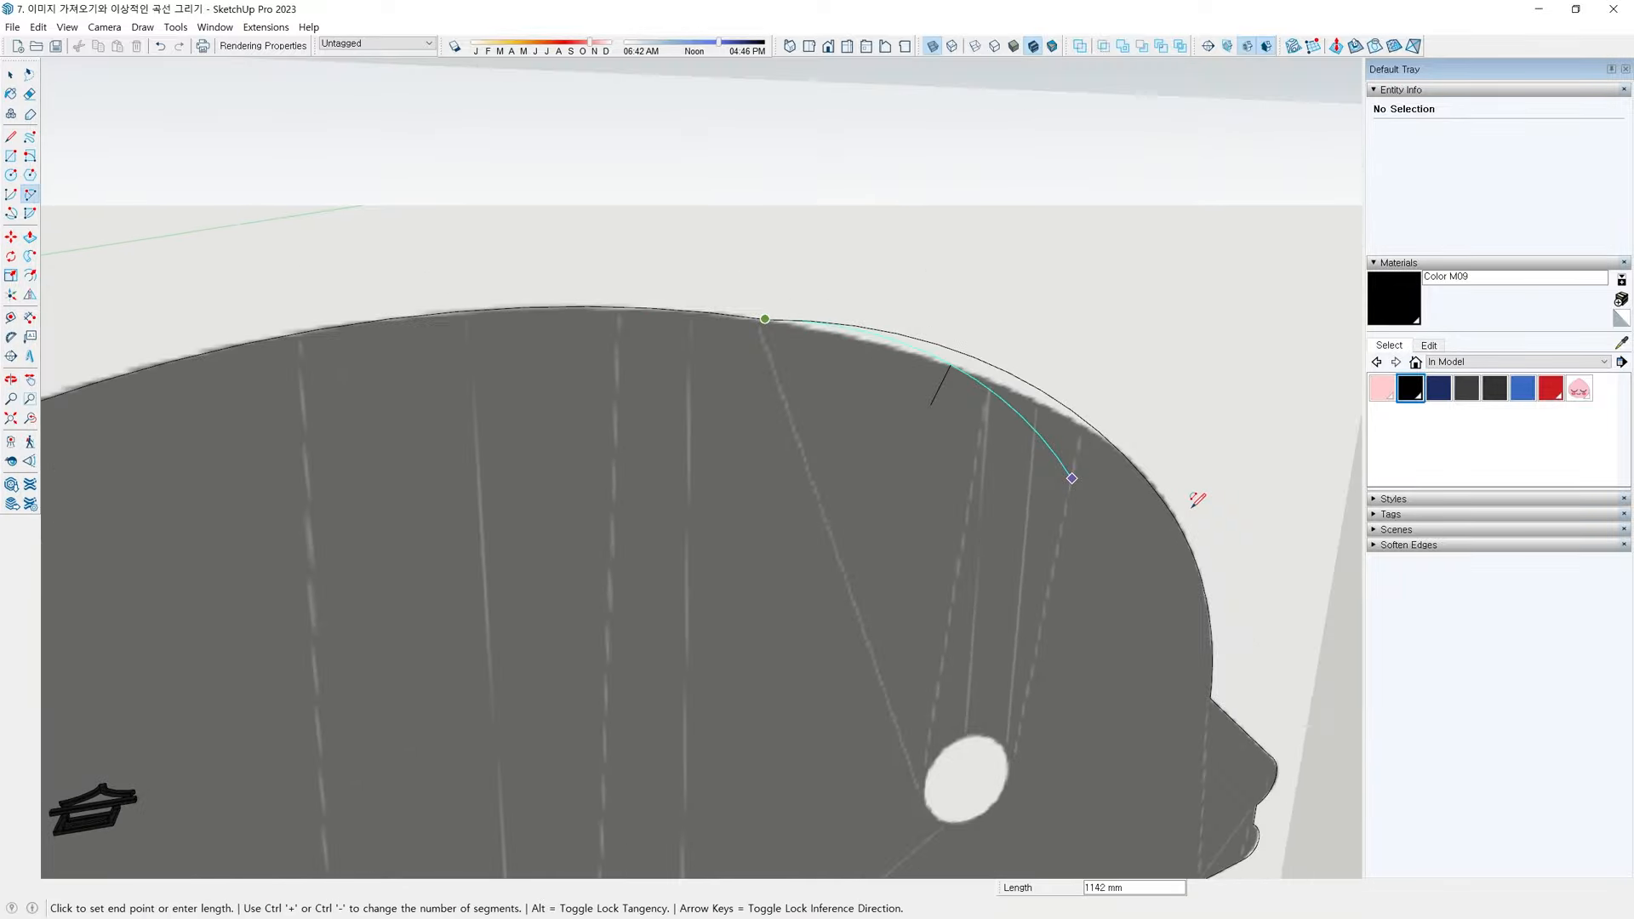
scroll(886, 426, up, 5)
click(867, 439)
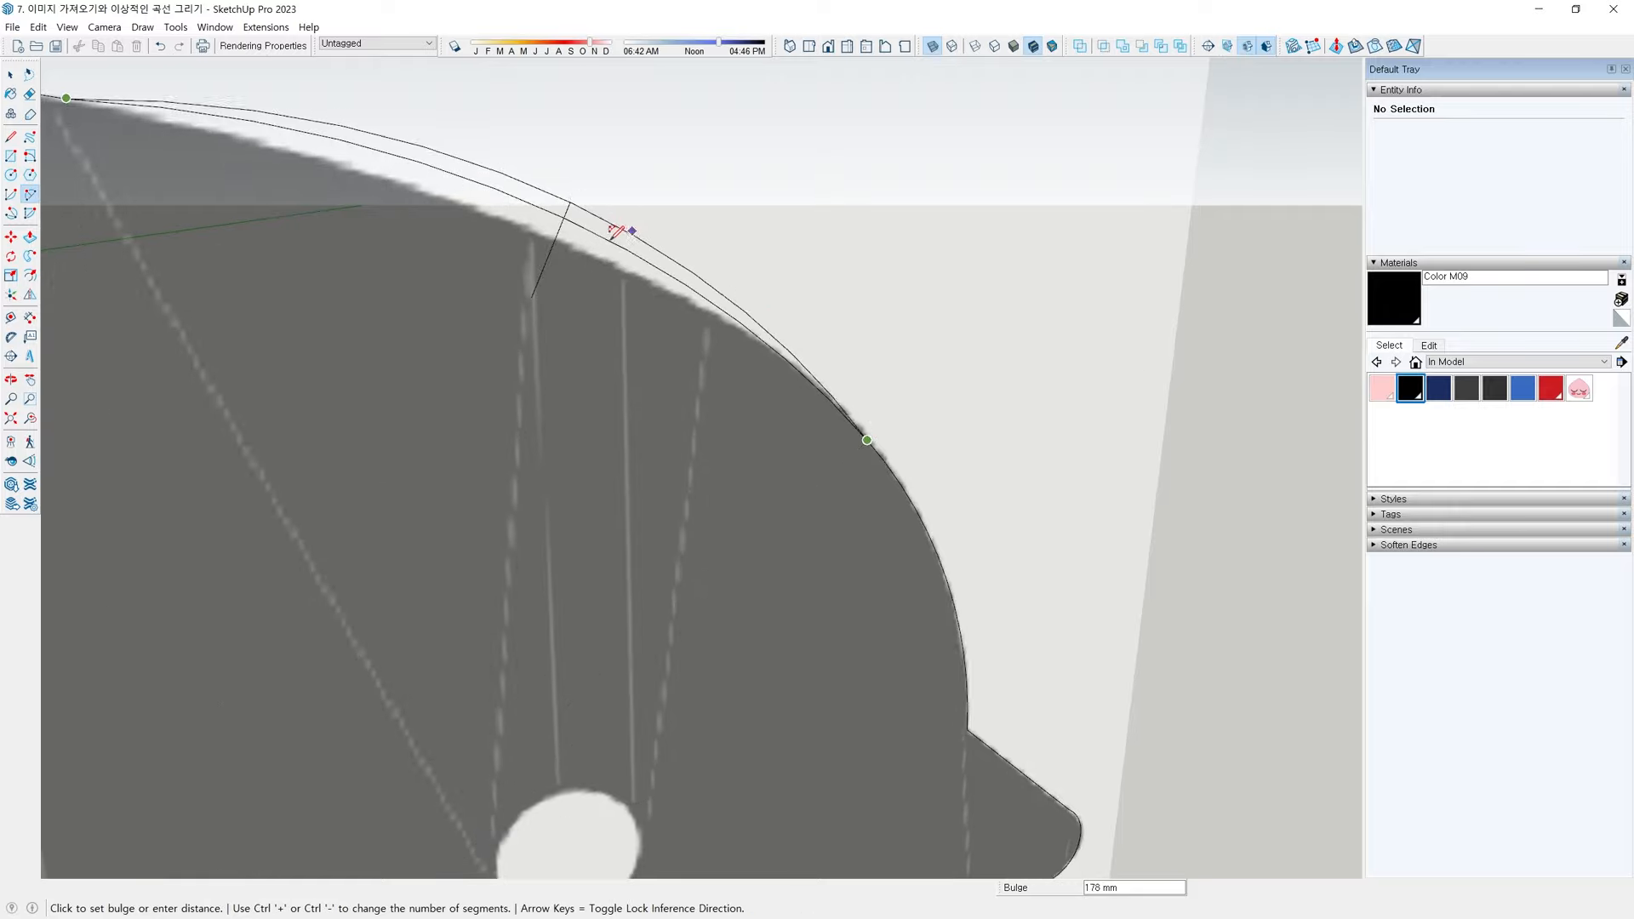
click(582, 242)
key(space)
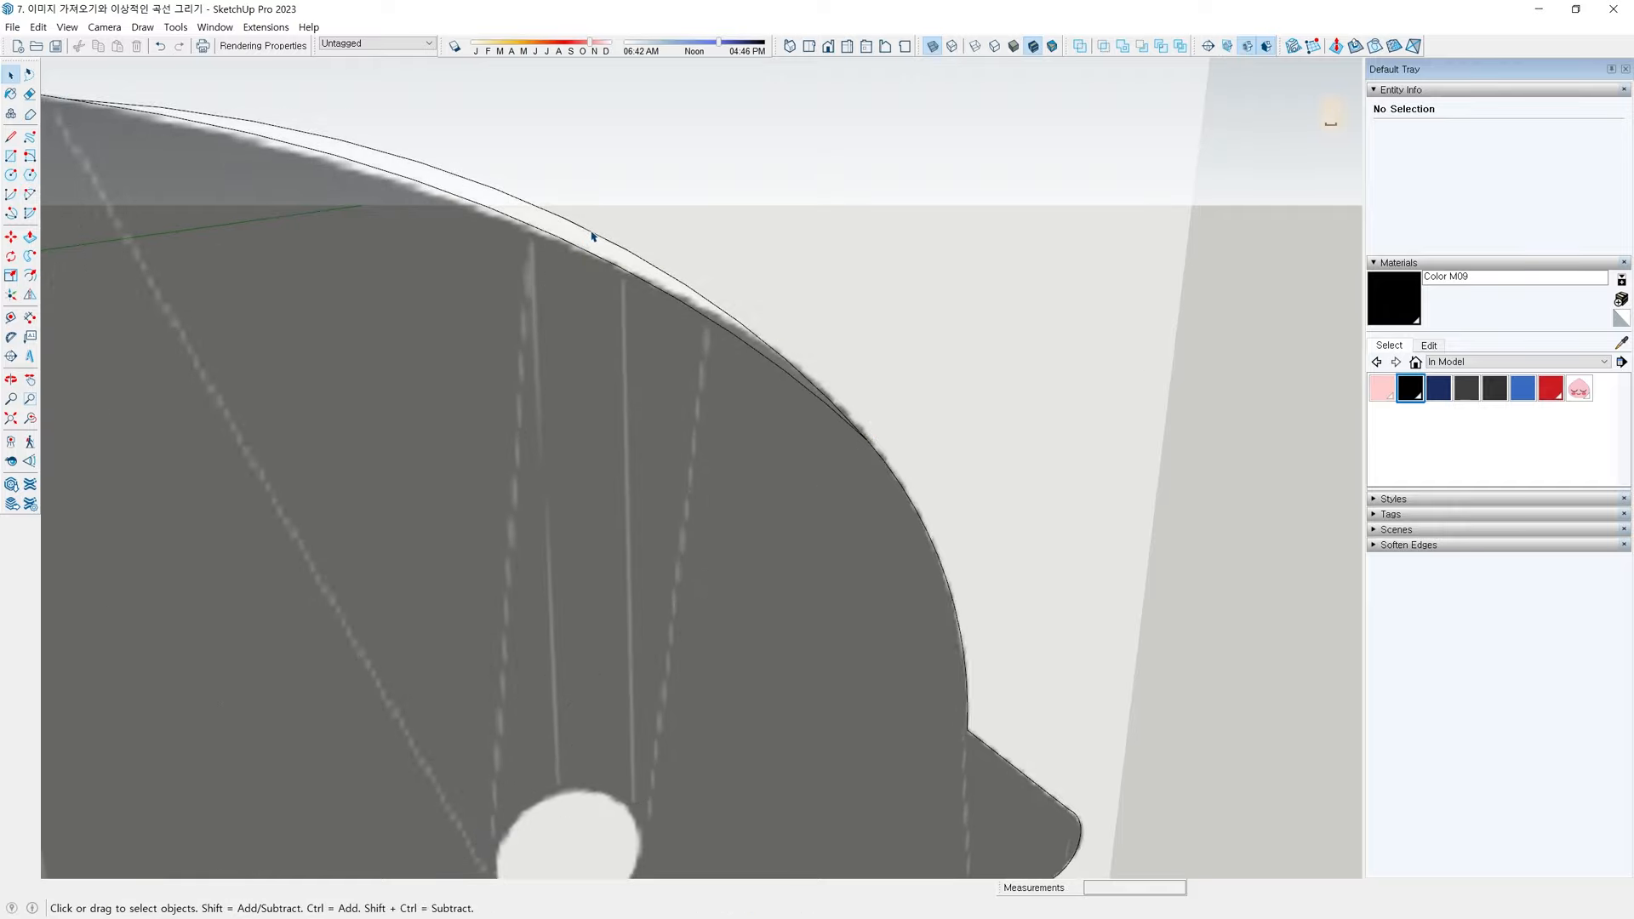
key(Delete)
Trace the hollow between the back and the dorsal fin with an arc tangent to the back curve
scroll(592, 236, down, 3)
scroll(463, 273, up, 5)
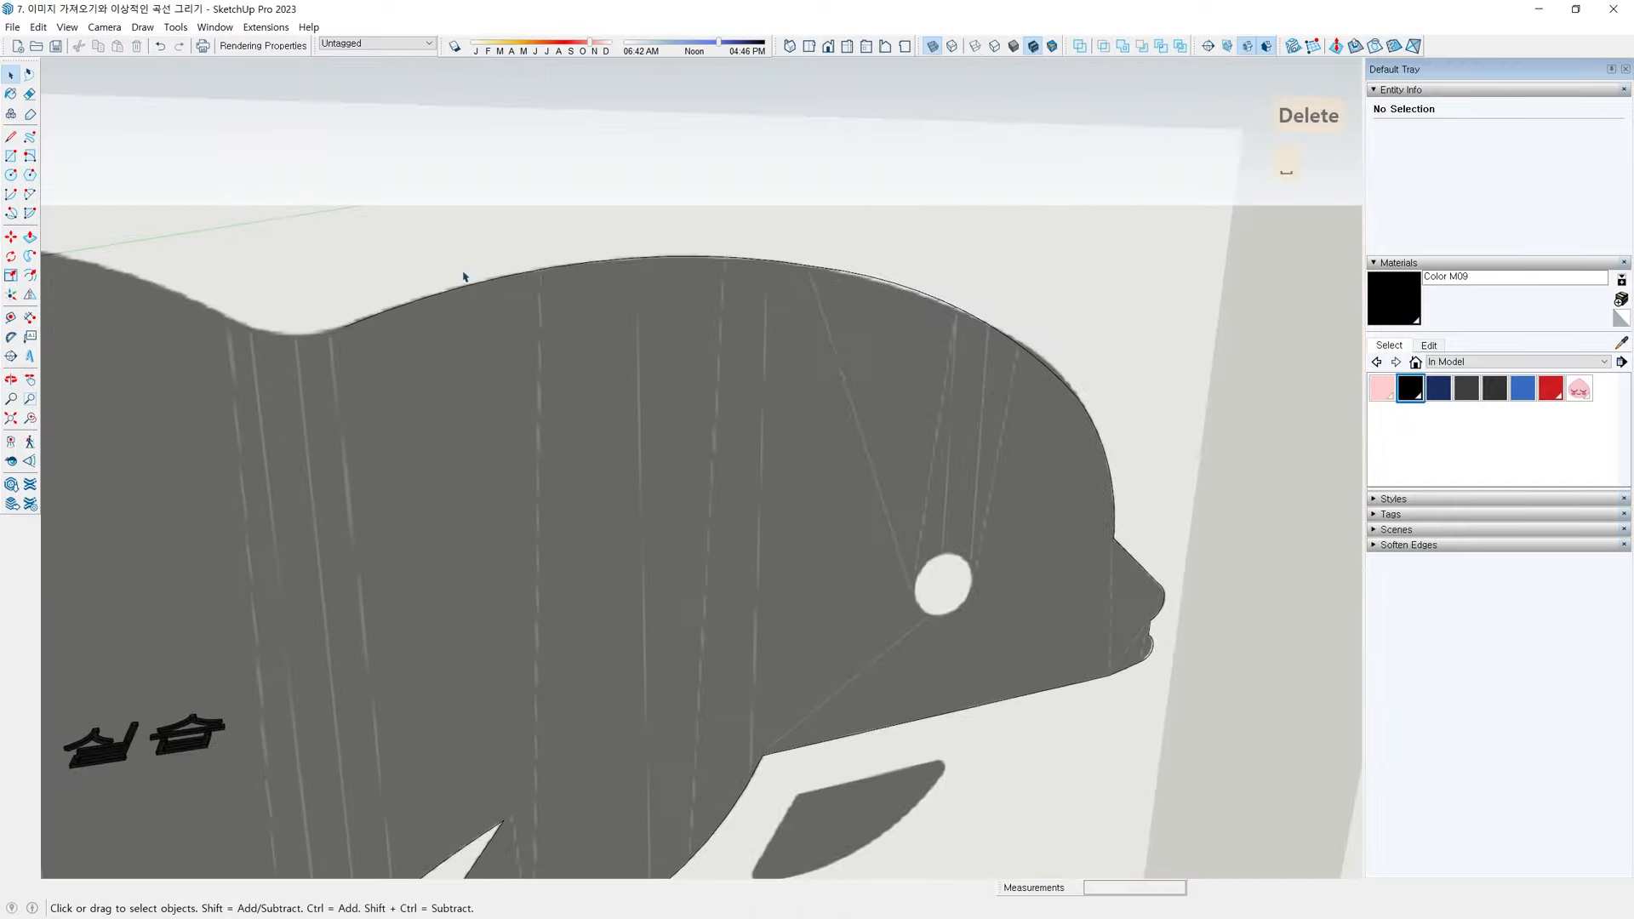
scroll(698, 306, up, 3)
key(a)
scroll(667, 325, up, 2)
click(737, 326)
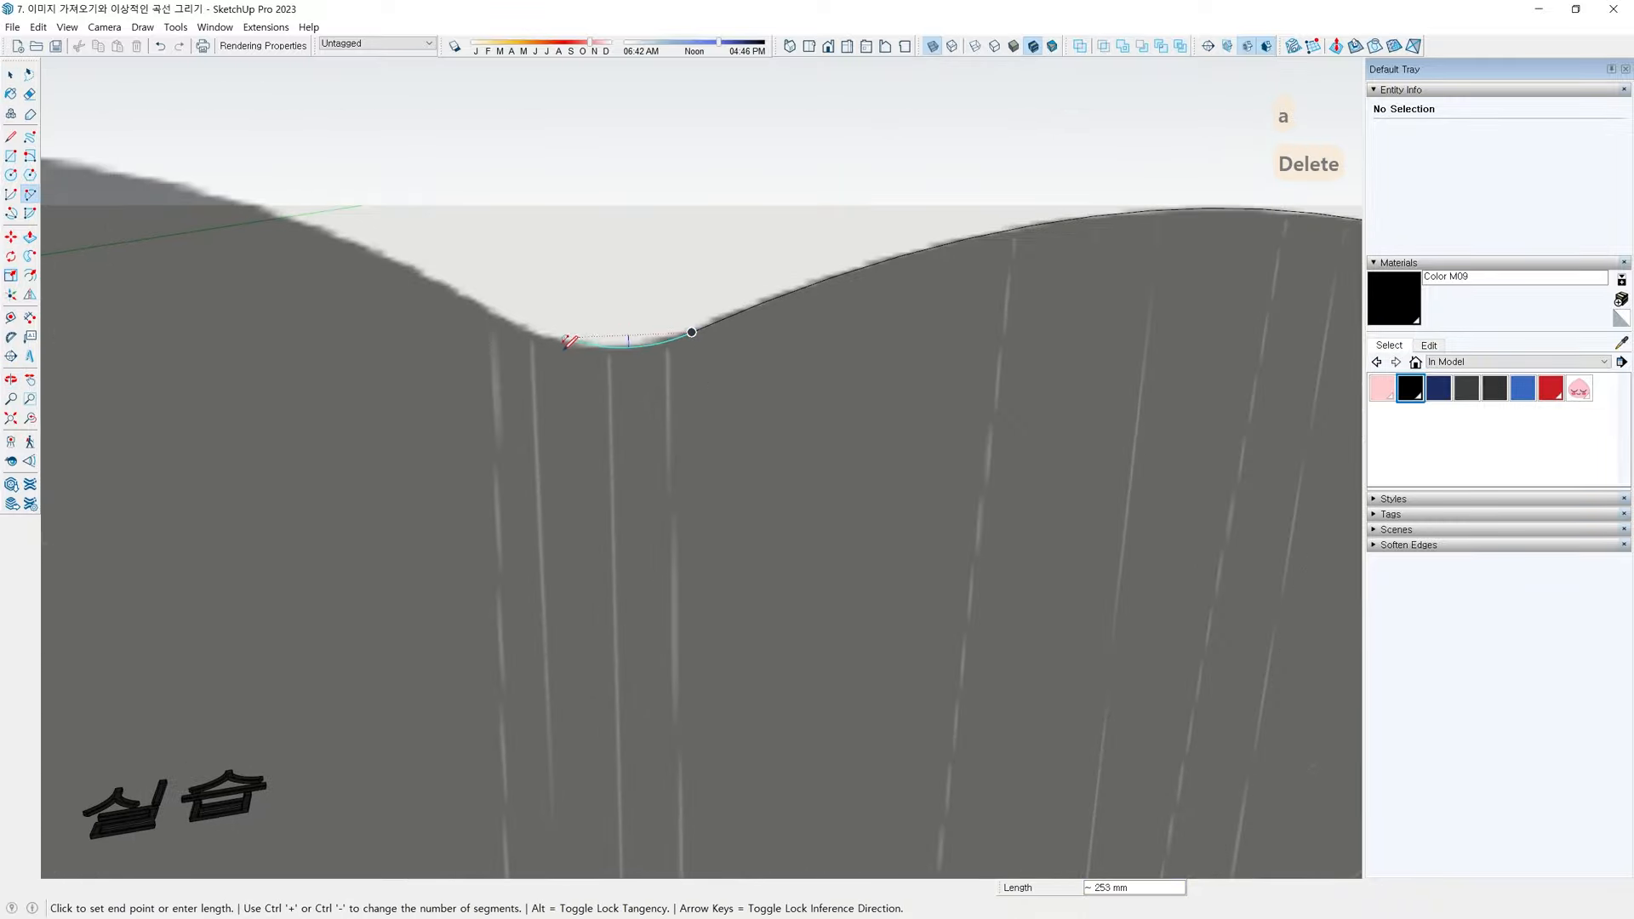
double_click(481, 308)
Trace the dorsal fin's upper edge from the hollow past its crest with a tangent arc spanning about 1158 mm
click(481, 308)
scroll(368, 256, down, 4)
shift+middle_drag(194, 175, 805, 304)
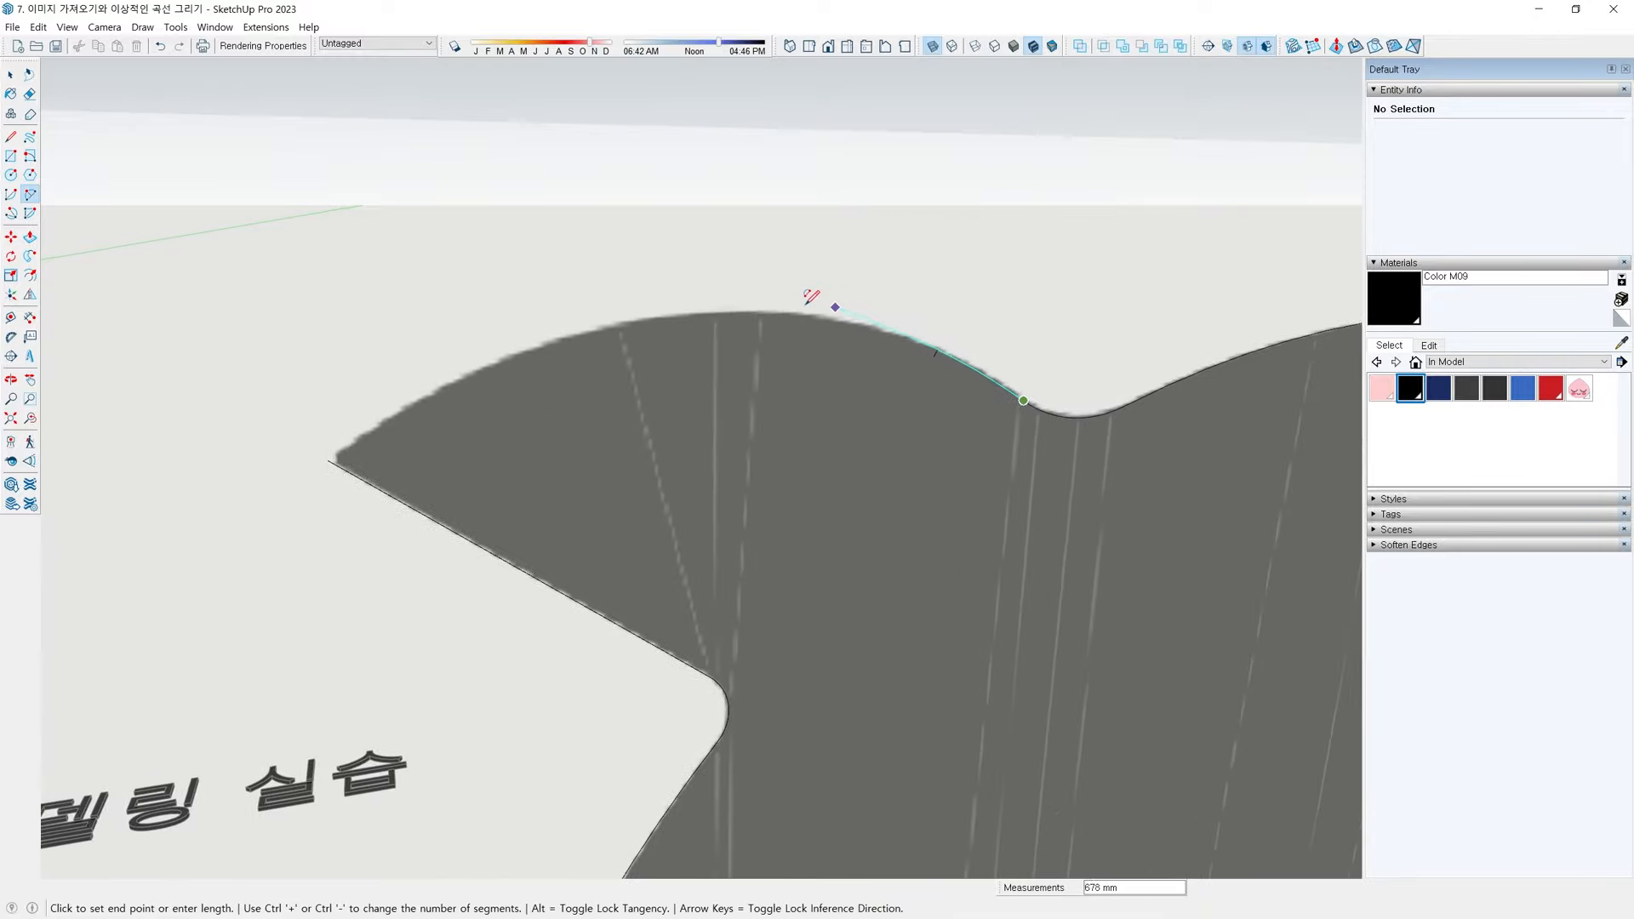
scroll(726, 295, up, 2)
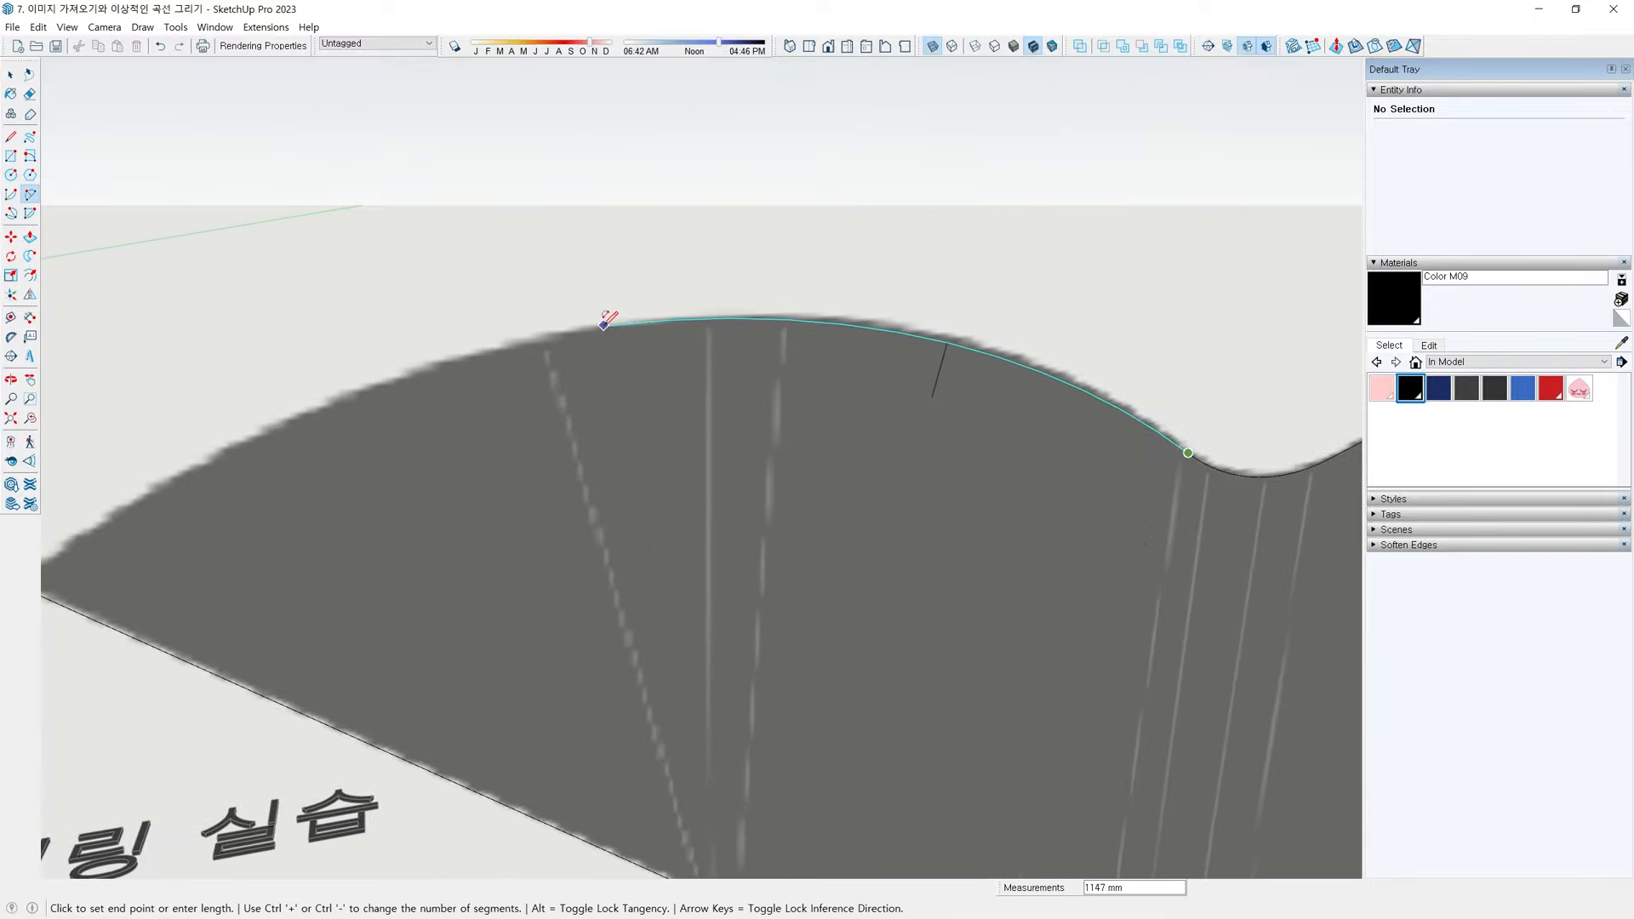
click(596, 324)
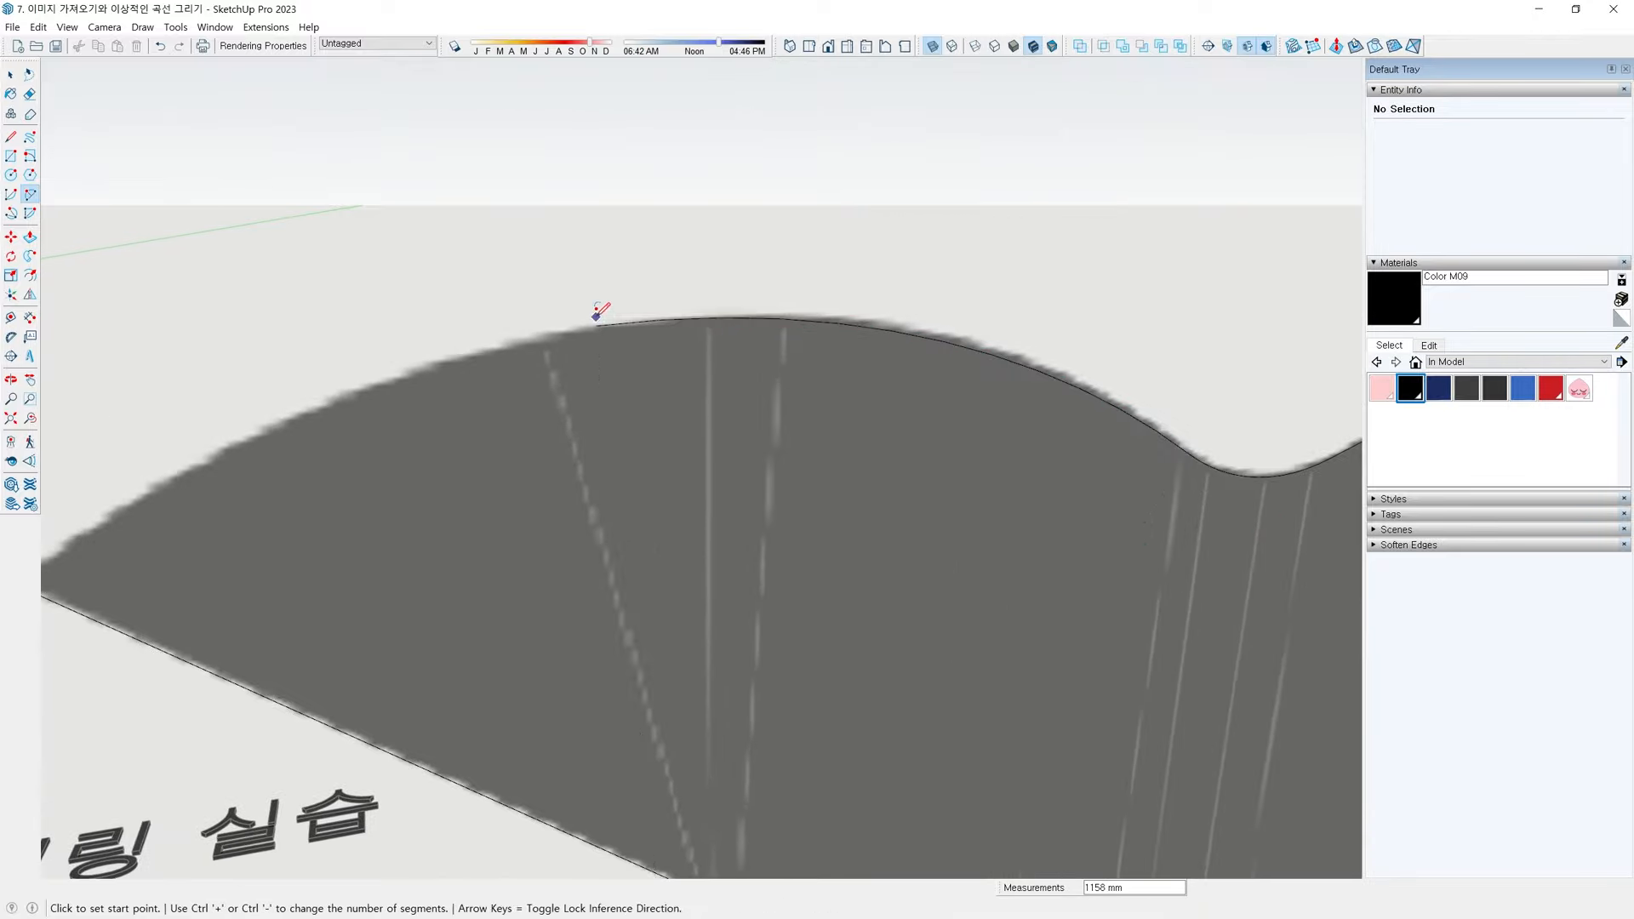
Close the dolphin's outline with an arc tangent to the dorsal fin's crest, ending at the fin's pointed tip
click(596, 325)
scroll(170, 509, down, 1)
shift+middle_drag(107, 513, 550, 388)
scroll(521, 391, up, 1)
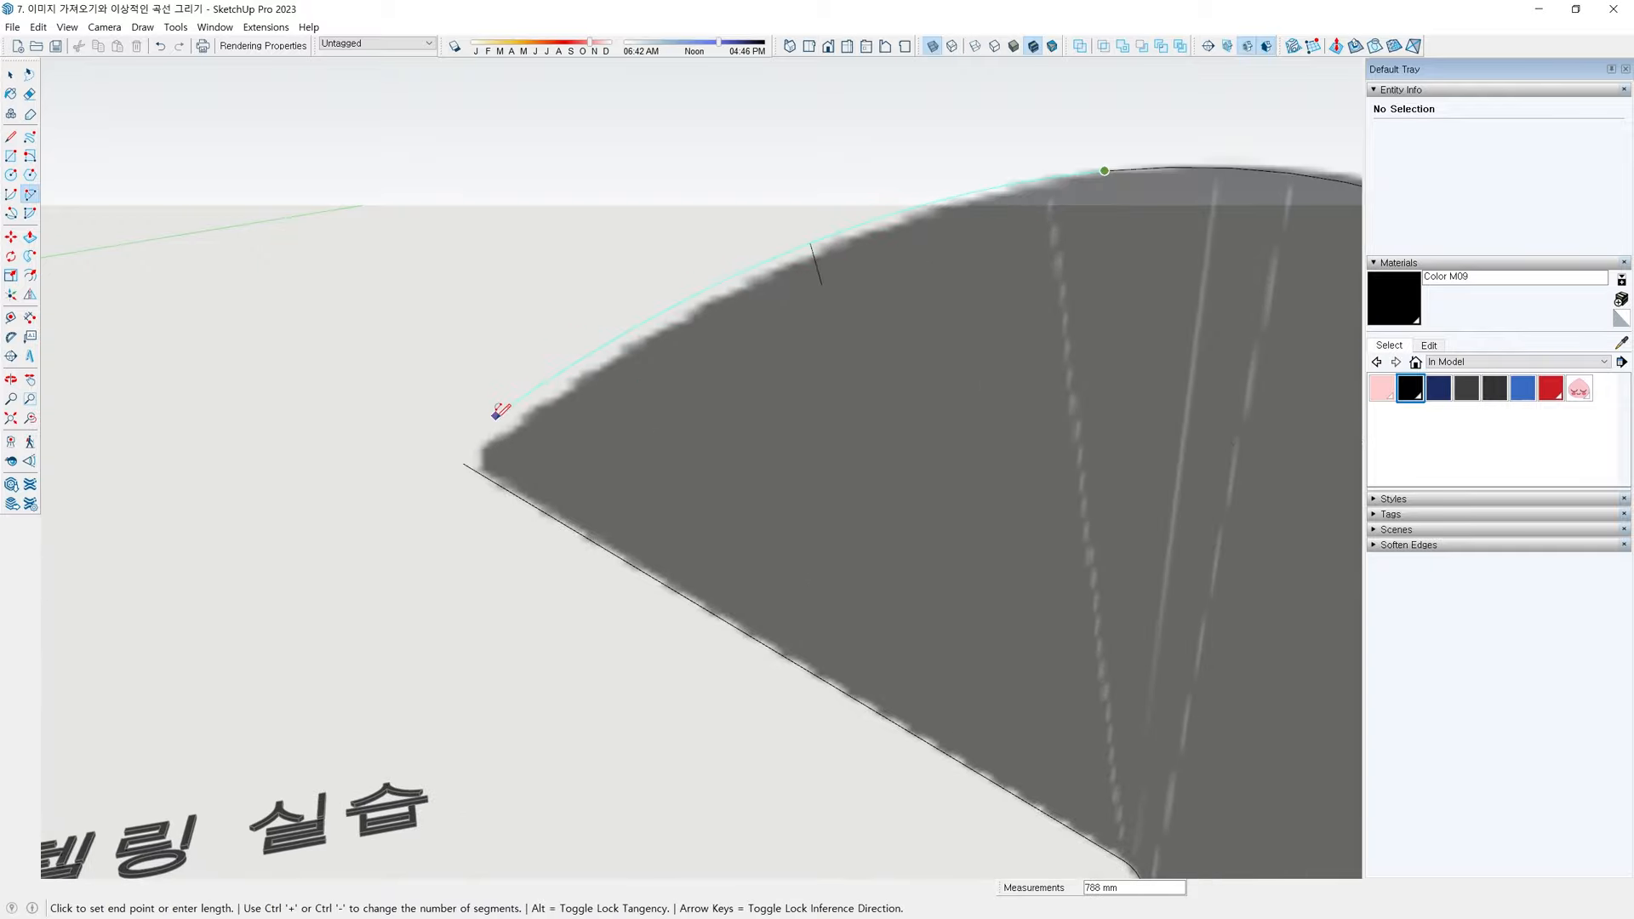
double_click(463, 463)
scroll(783, 488, down, 6)
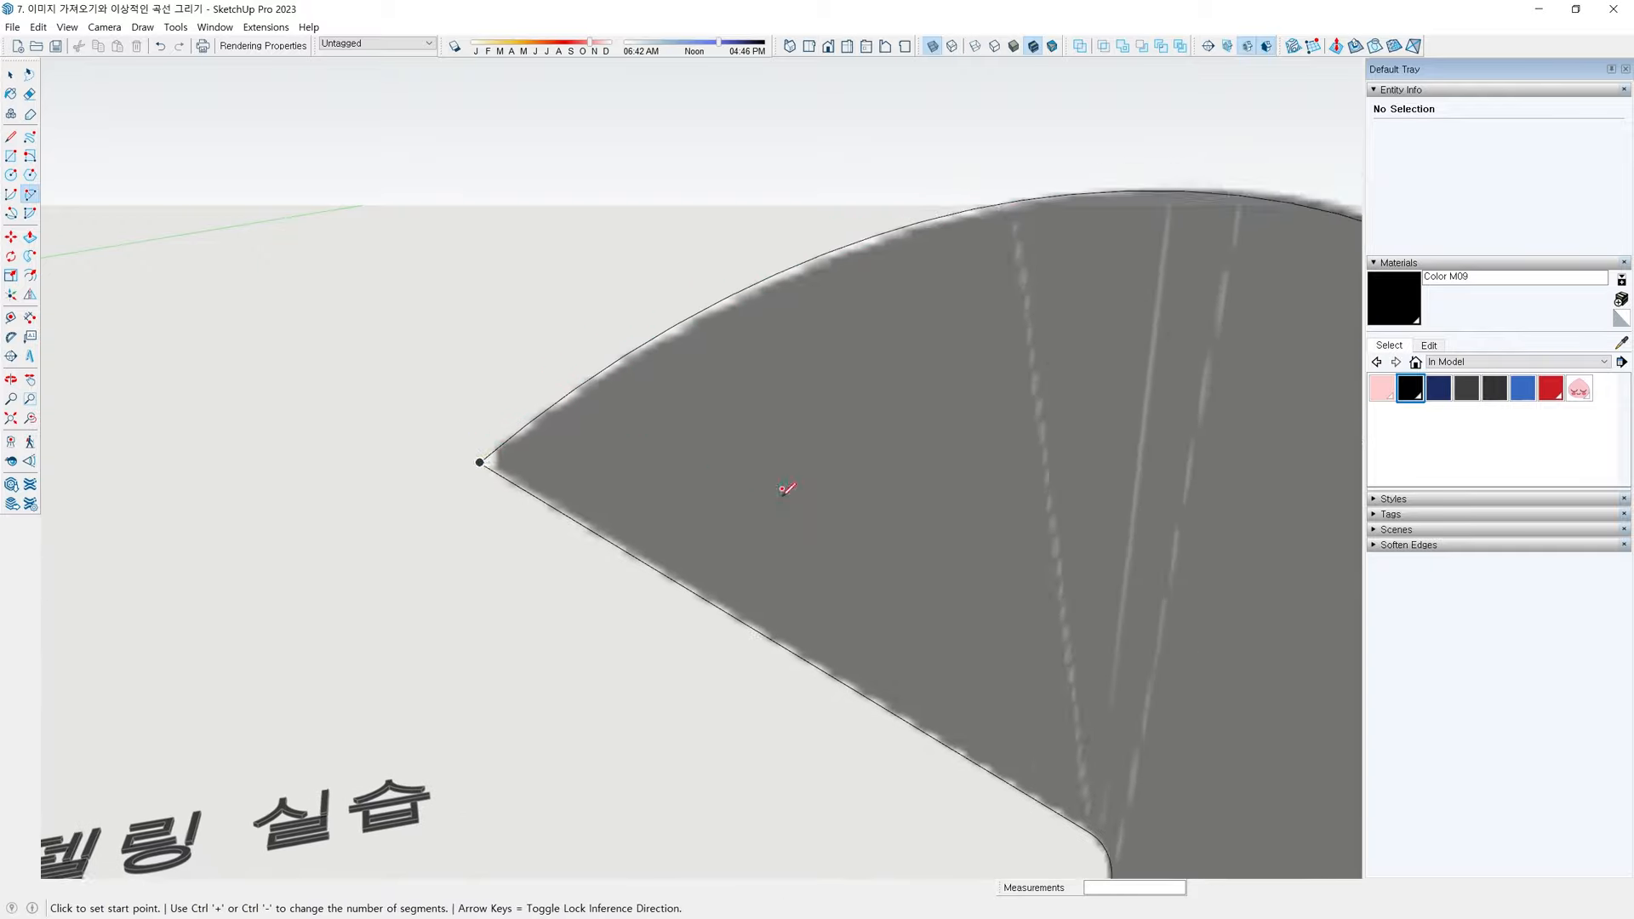
Draw a circle around the dolphin's eye and delete the face inside it to leave a hole
middle_drag(1058, 614, 919, 332)
key(space)
click(936, 444)
scroll(920, 332, up, 3)
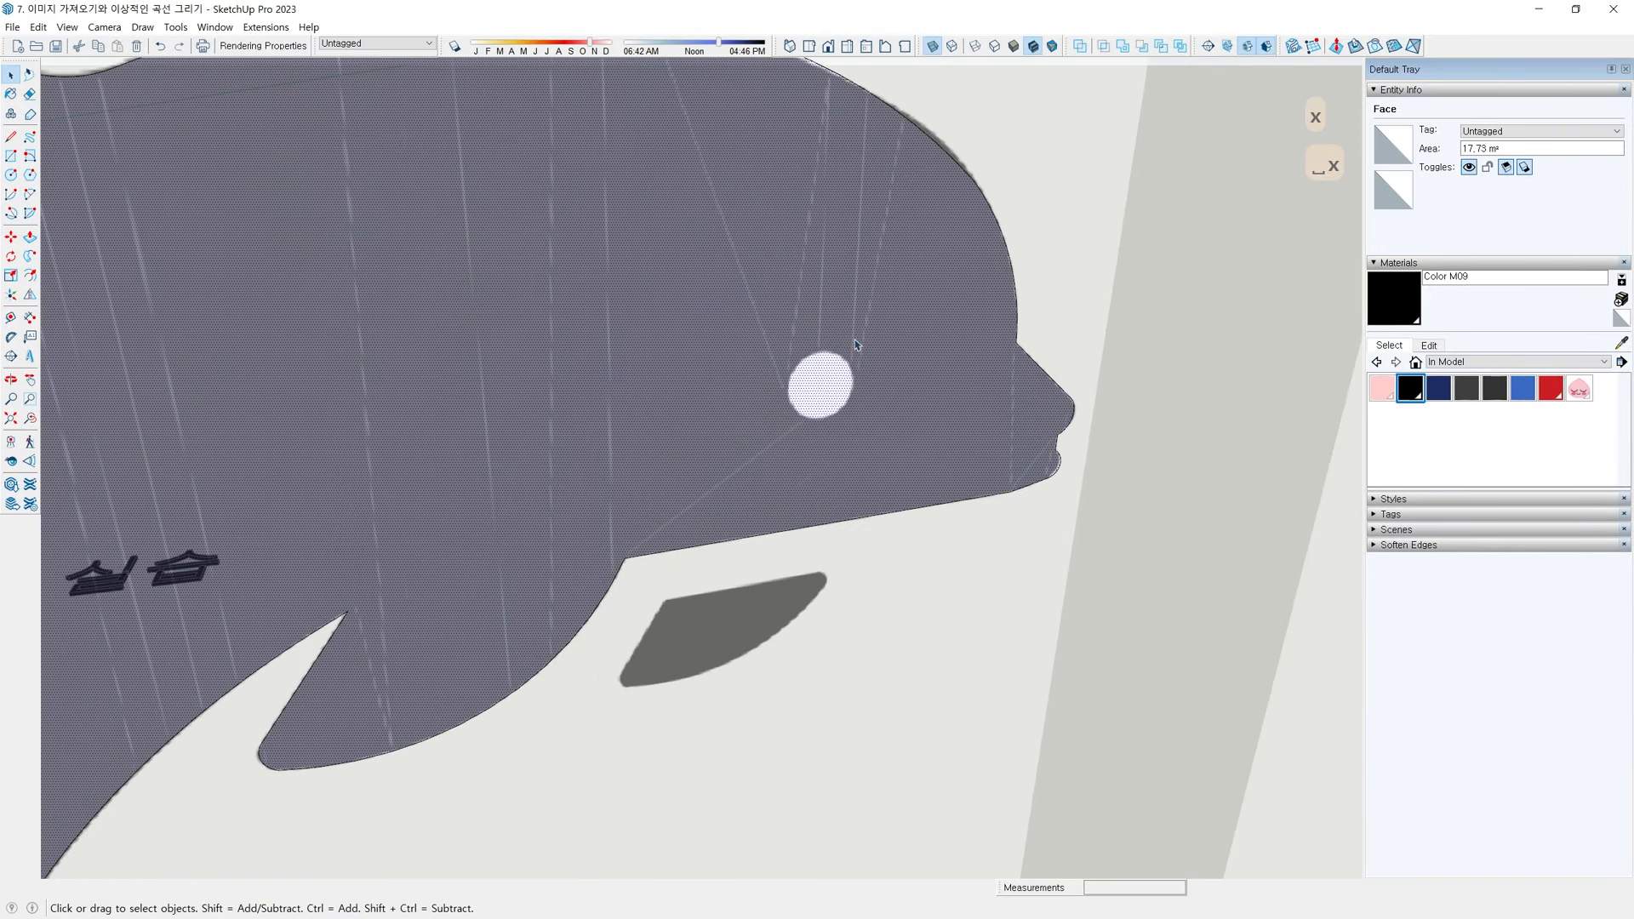
scroll(791, 366, up, 5)
key(c)
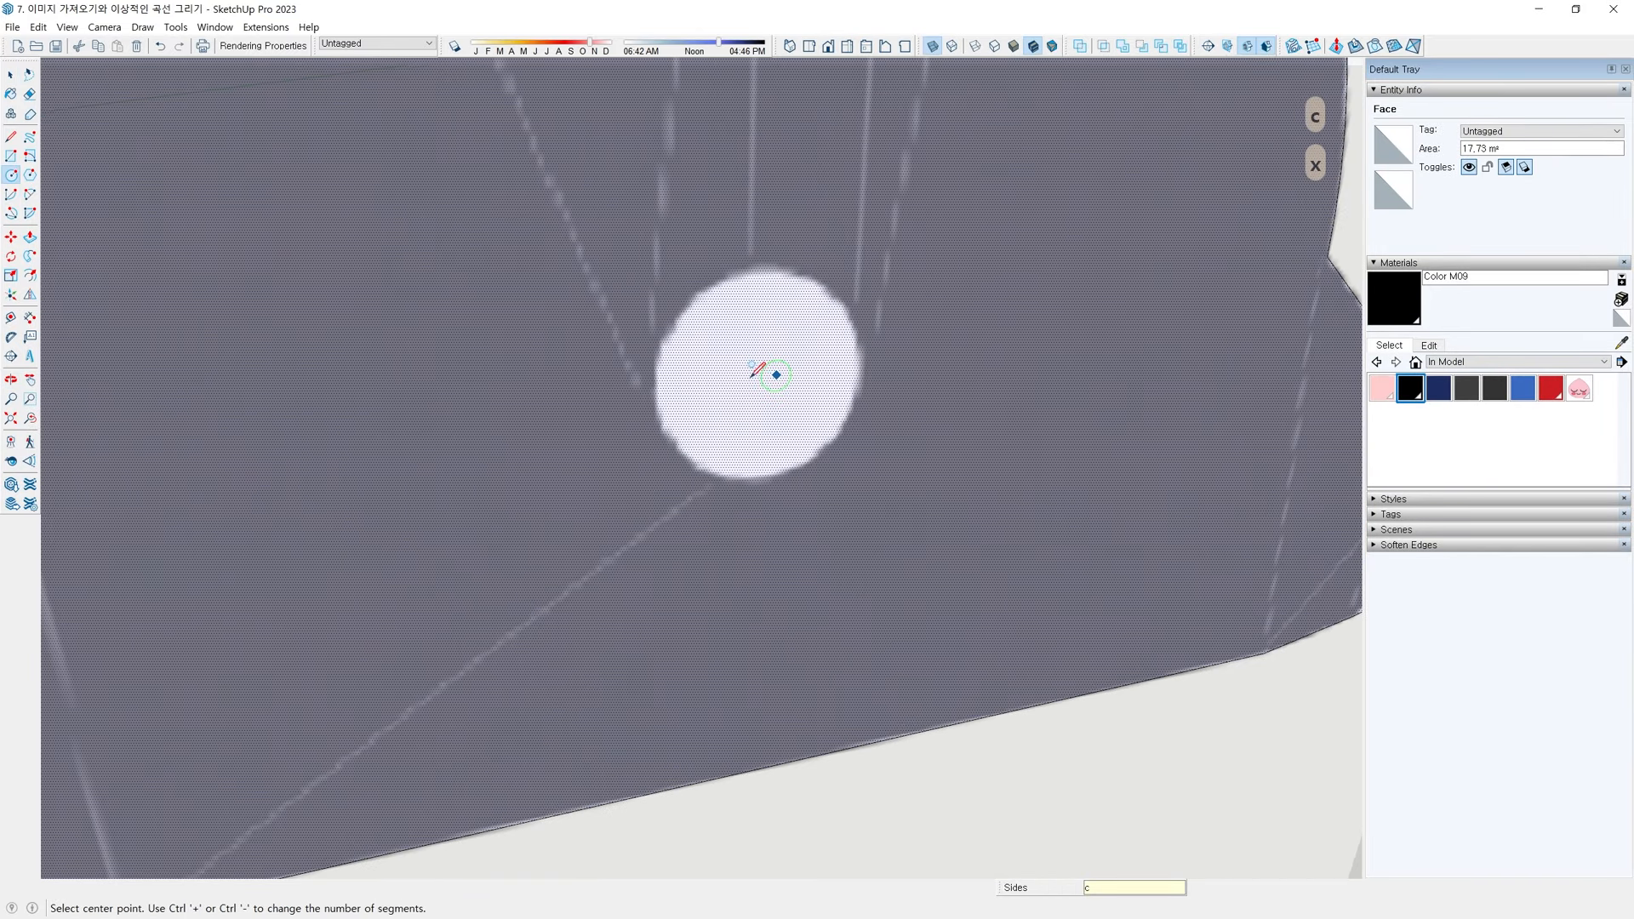
scroll(741, 366, up, 2)
click(730, 380)
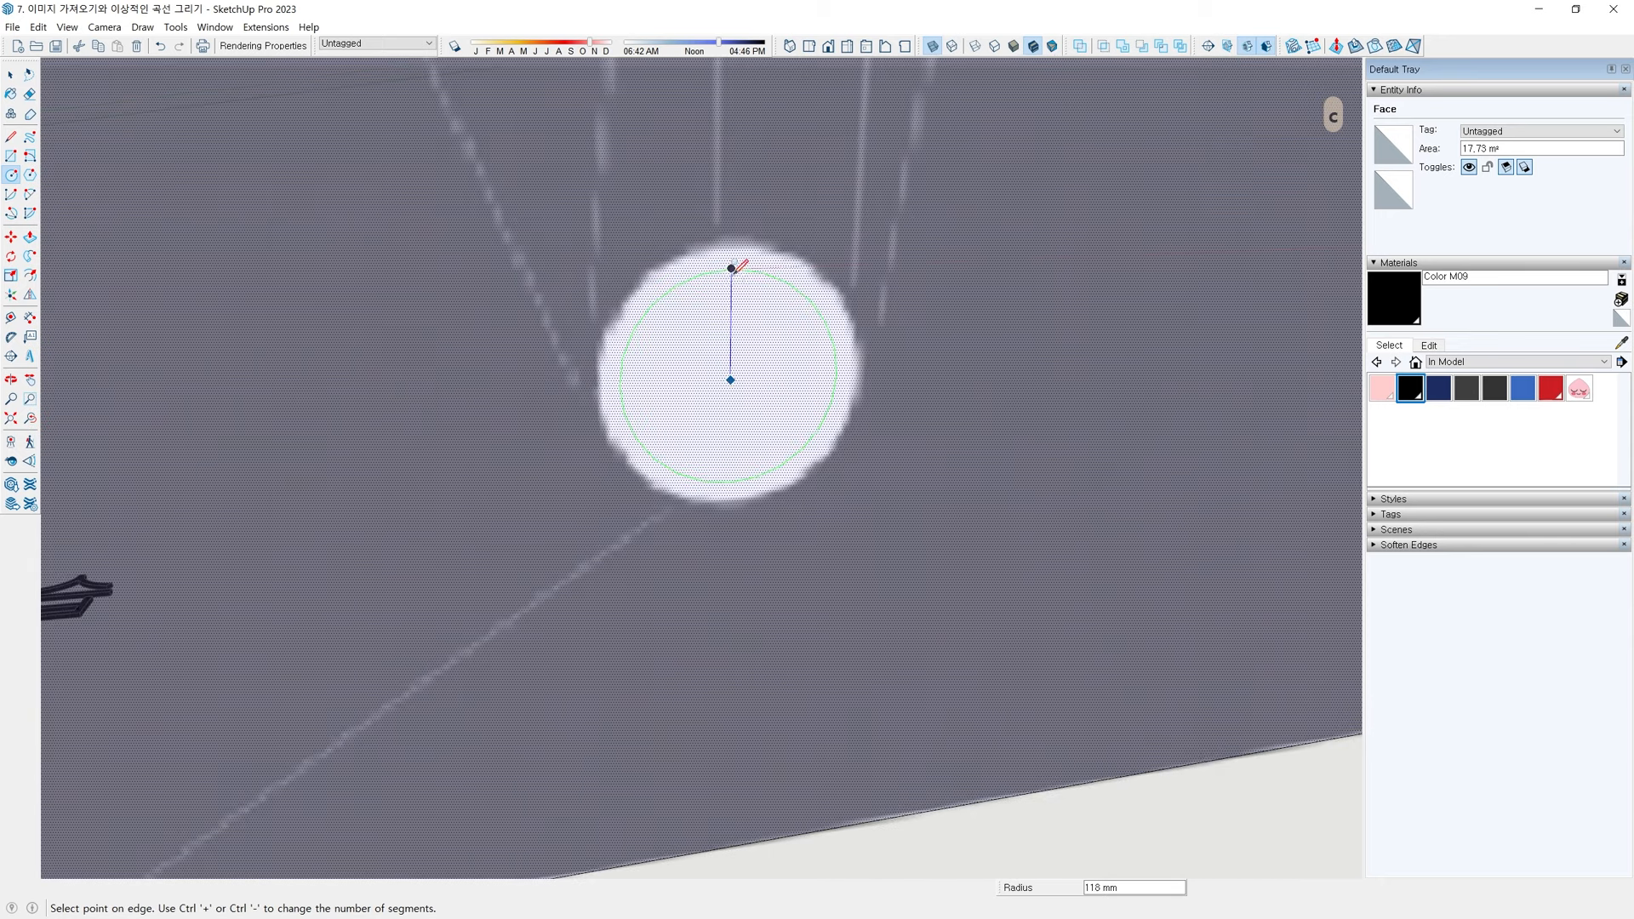
click(733, 247)
key(space)
click(739, 390)
scroll(741, 390, down, 2)
key(Delete)
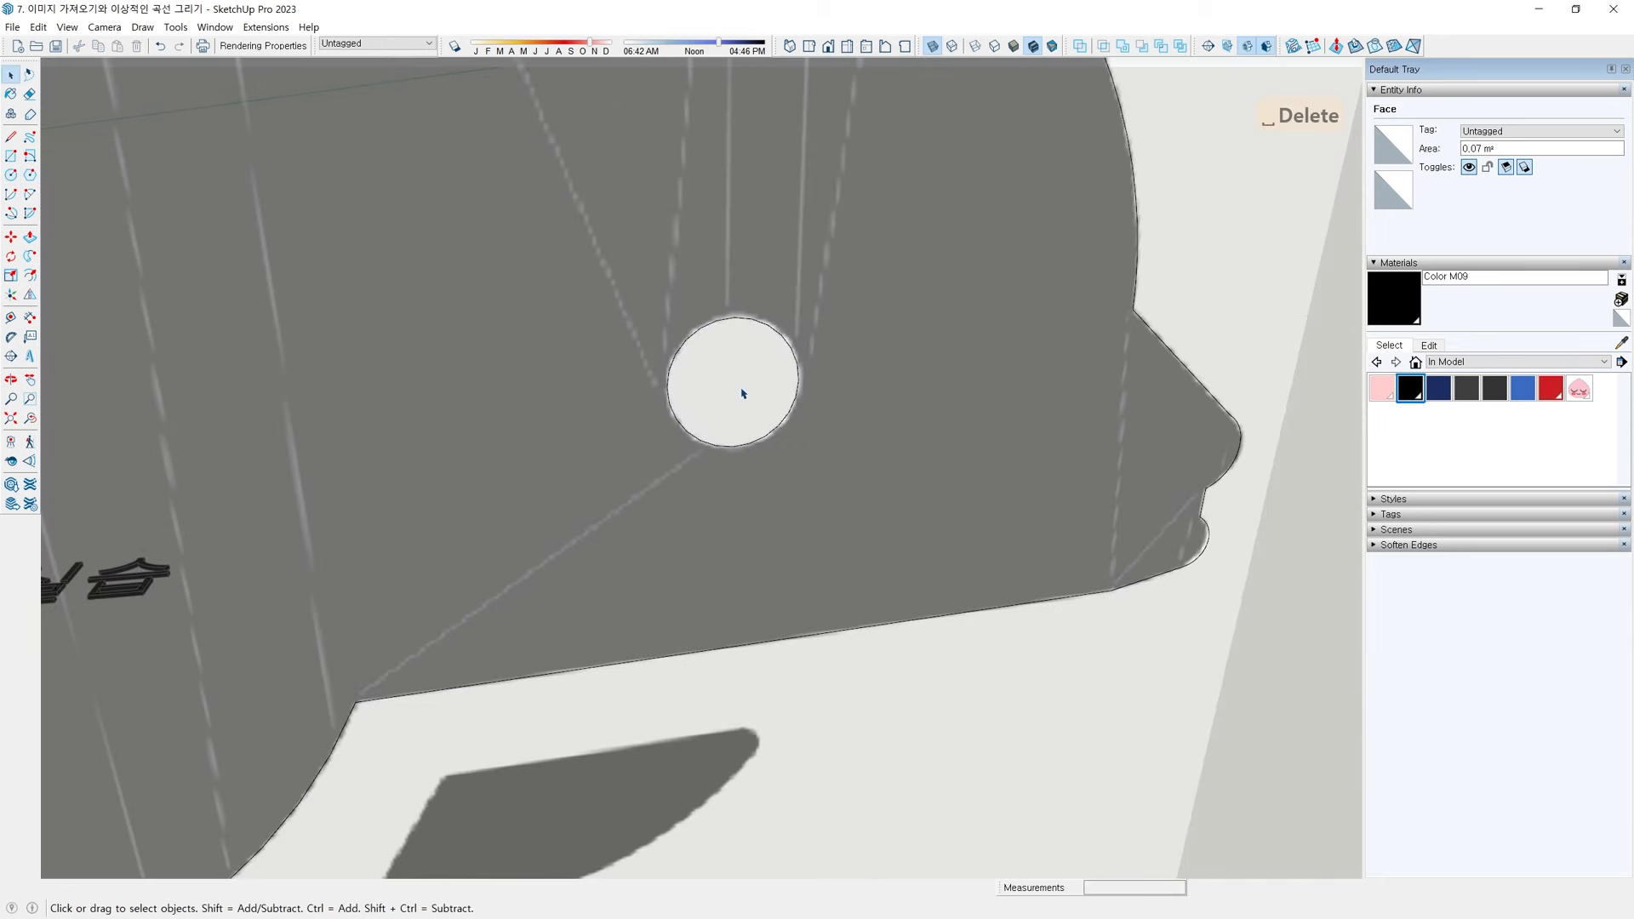
Trace the detached flipper's short slanted edge with a line and round its lower corner with a tangent arc about 86 mm long
scroll(739, 407, down, 3)
scroll(739, 423, down, 3)
scroll(876, 340, up, 5)
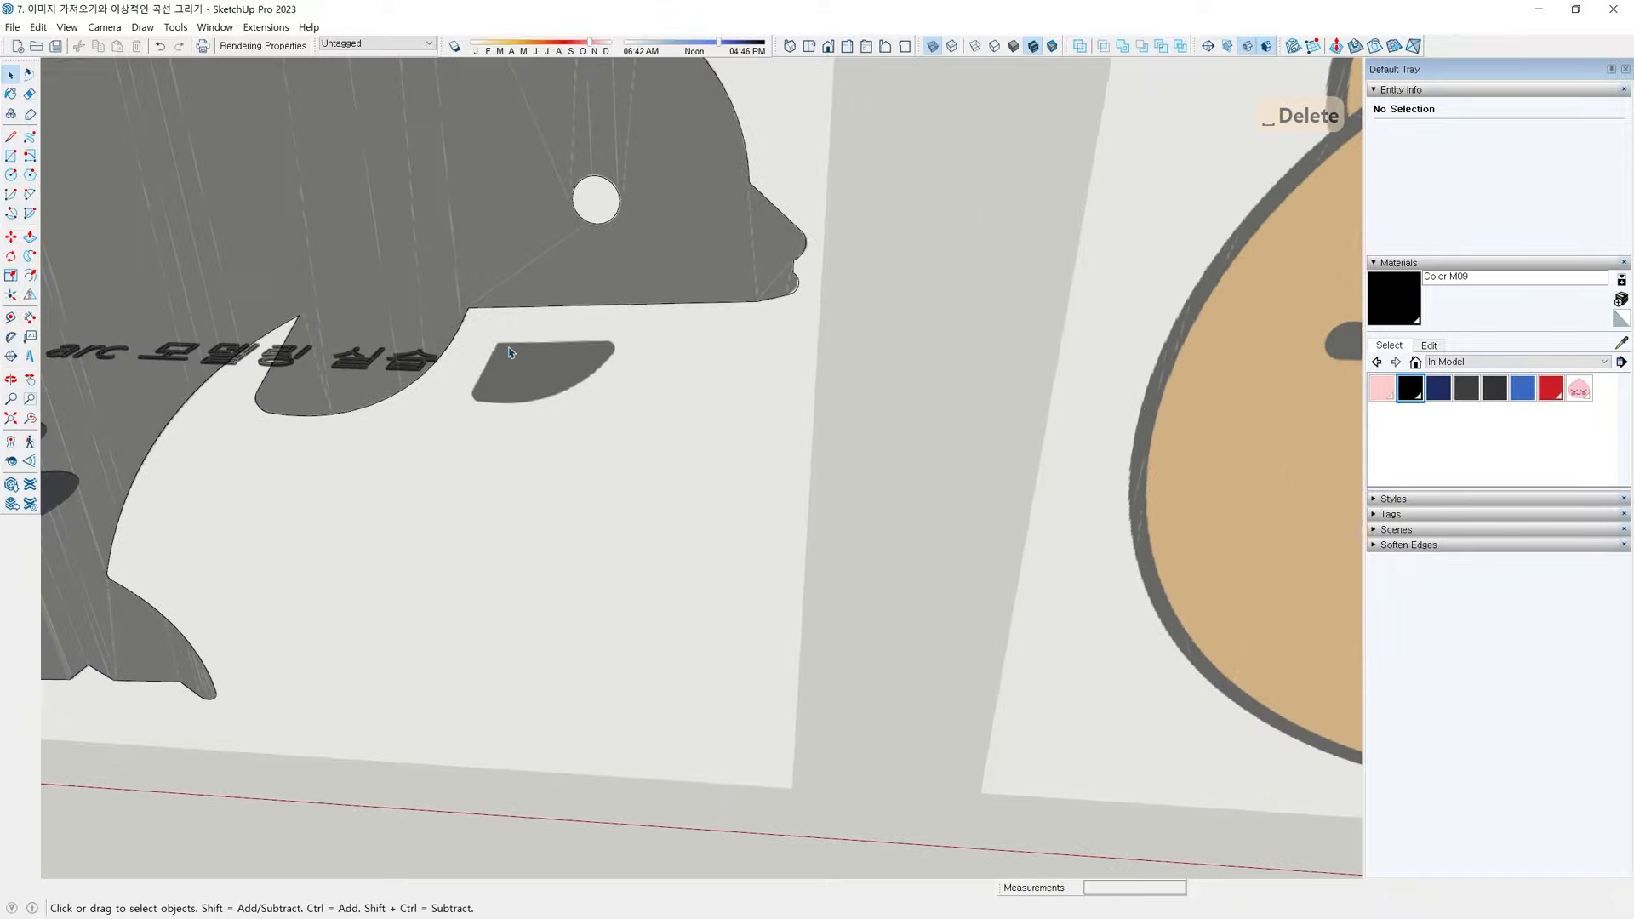
scroll(525, 347, up, 4)
key(l)
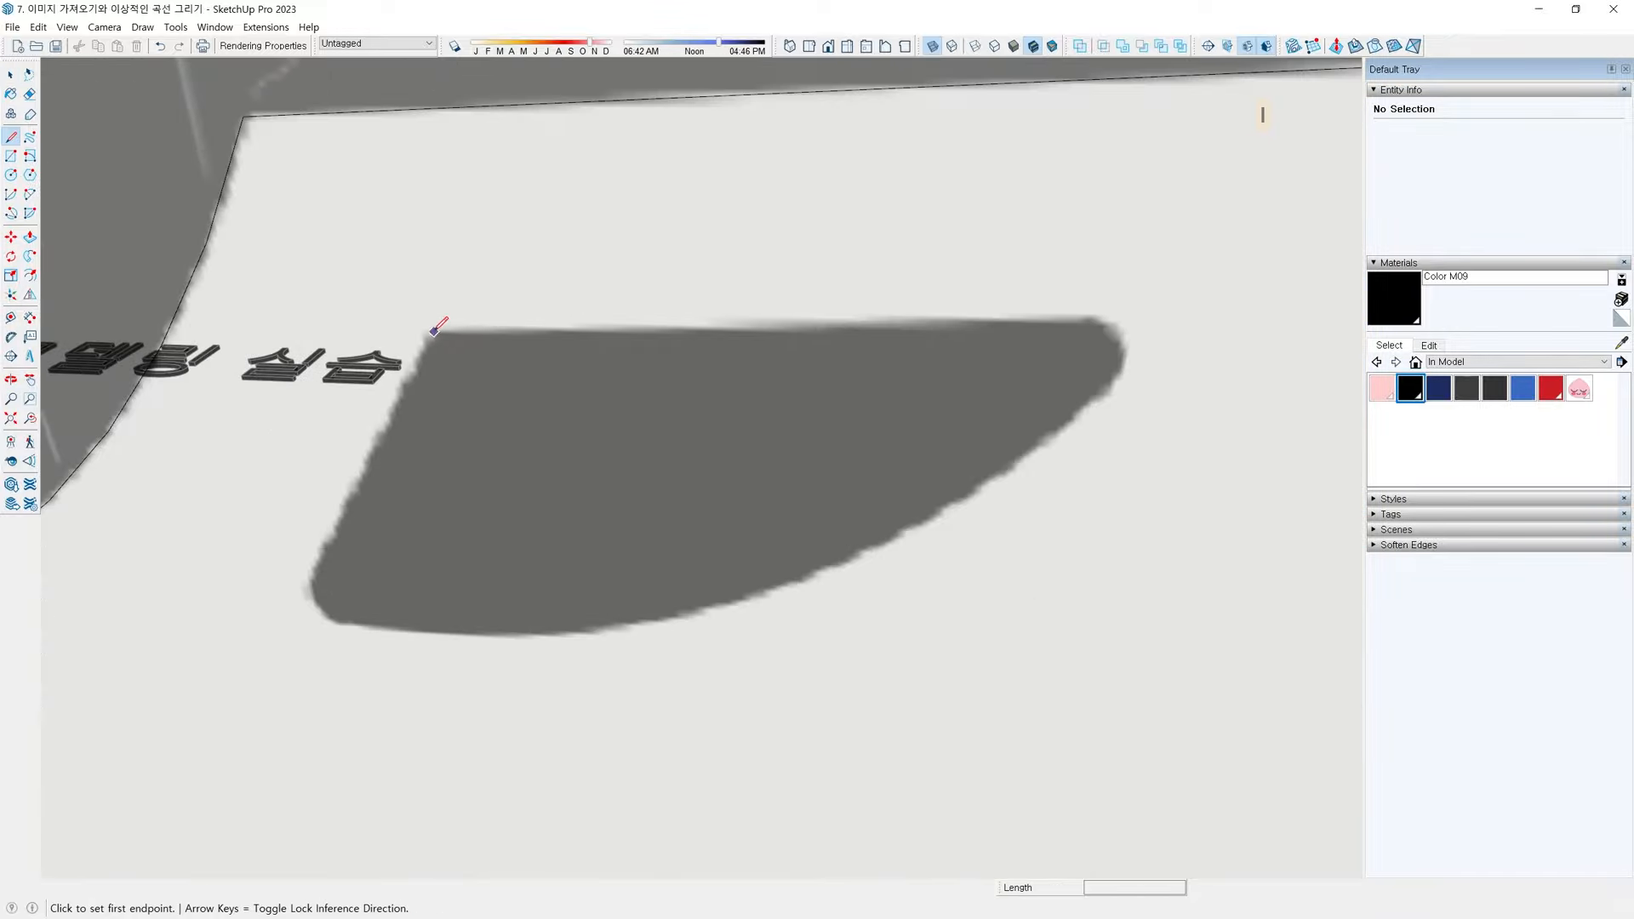
click(433, 330)
click(313, 575)
key(a)
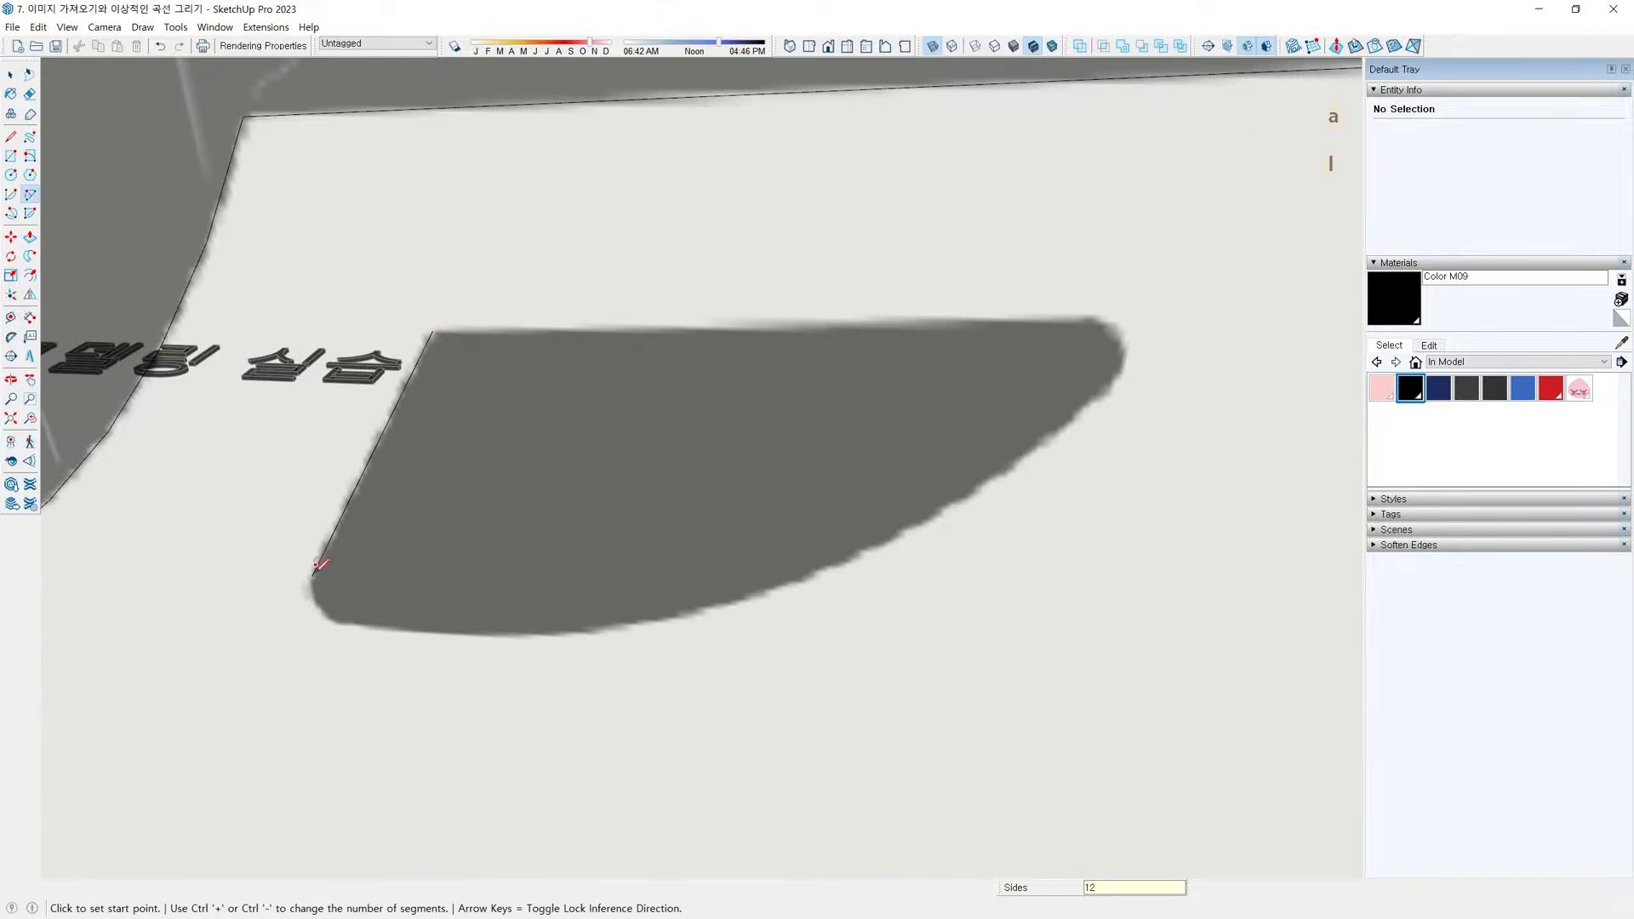
scroll(317, 570, up, 3)
click(316, 570)
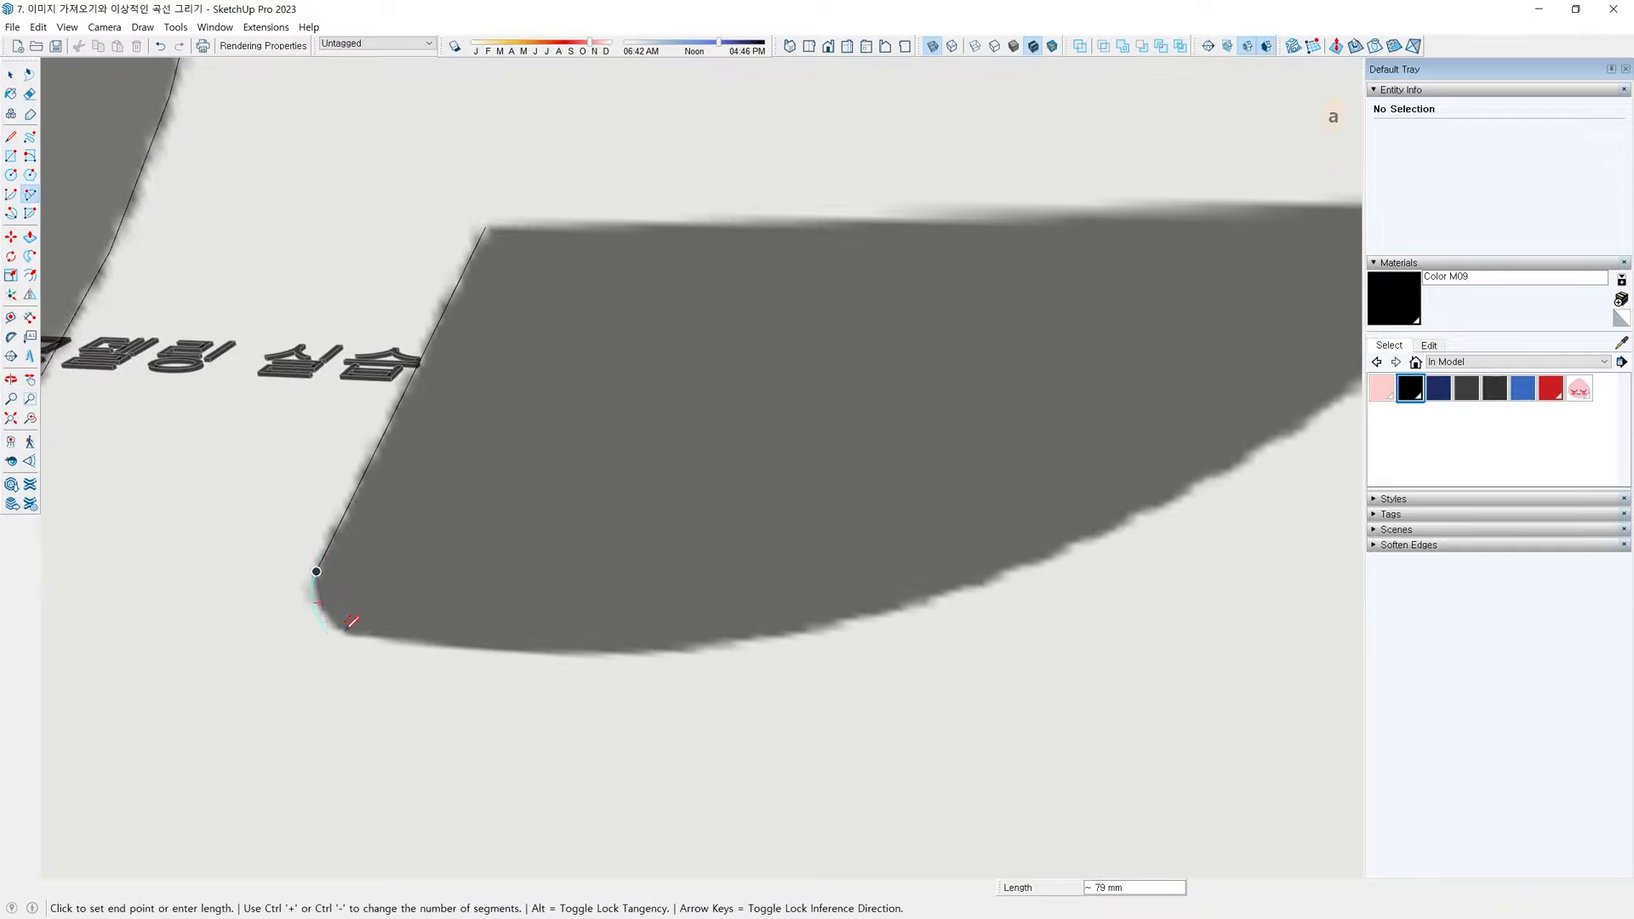
click(364, 628)
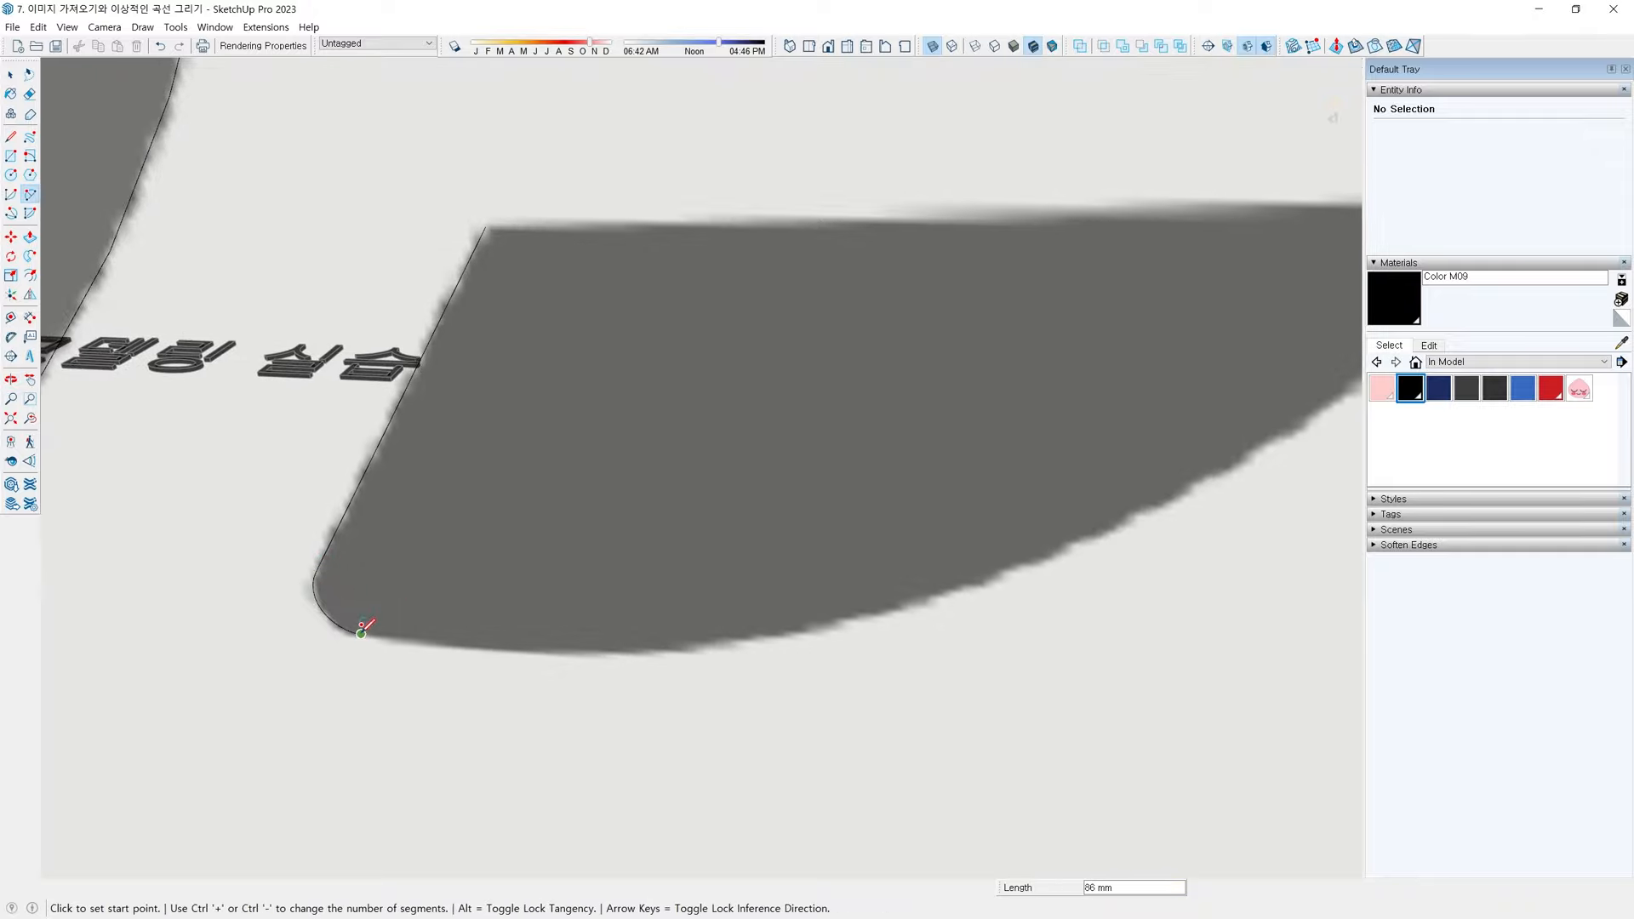
Trace the flipper's long curved lower edge with a tangent arc spanning about 1064 mm, and round its tip with another arc
click(364, 628)
scroll(365, 628, down, 3)
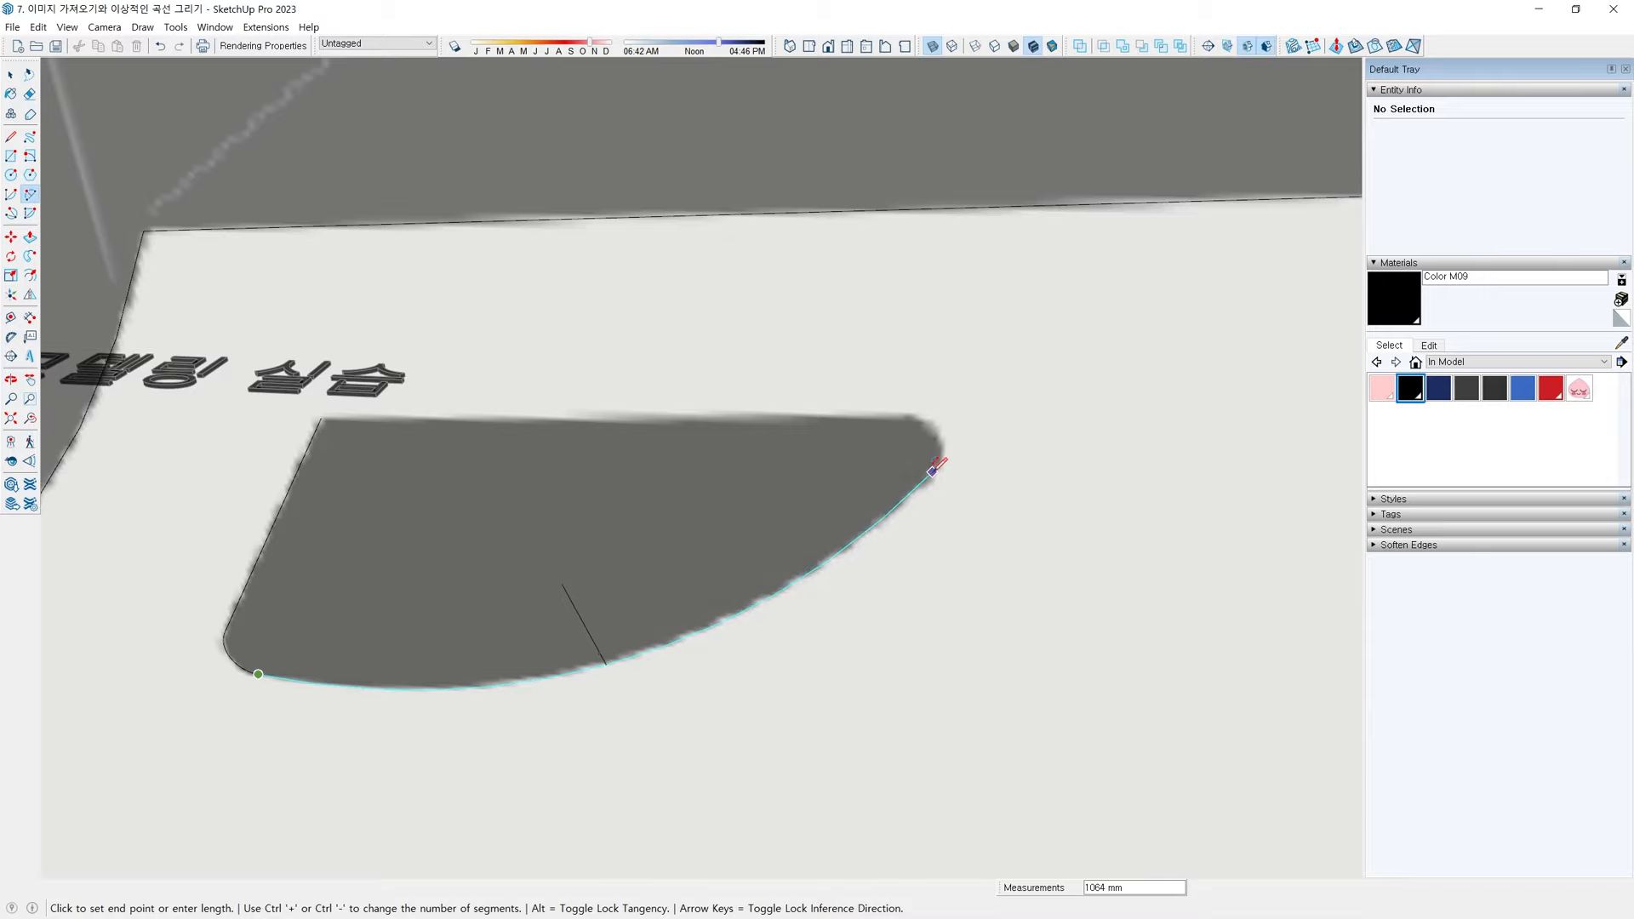
click(933, 470)
scroll(933, 471, up, 3)
click(934, 471)
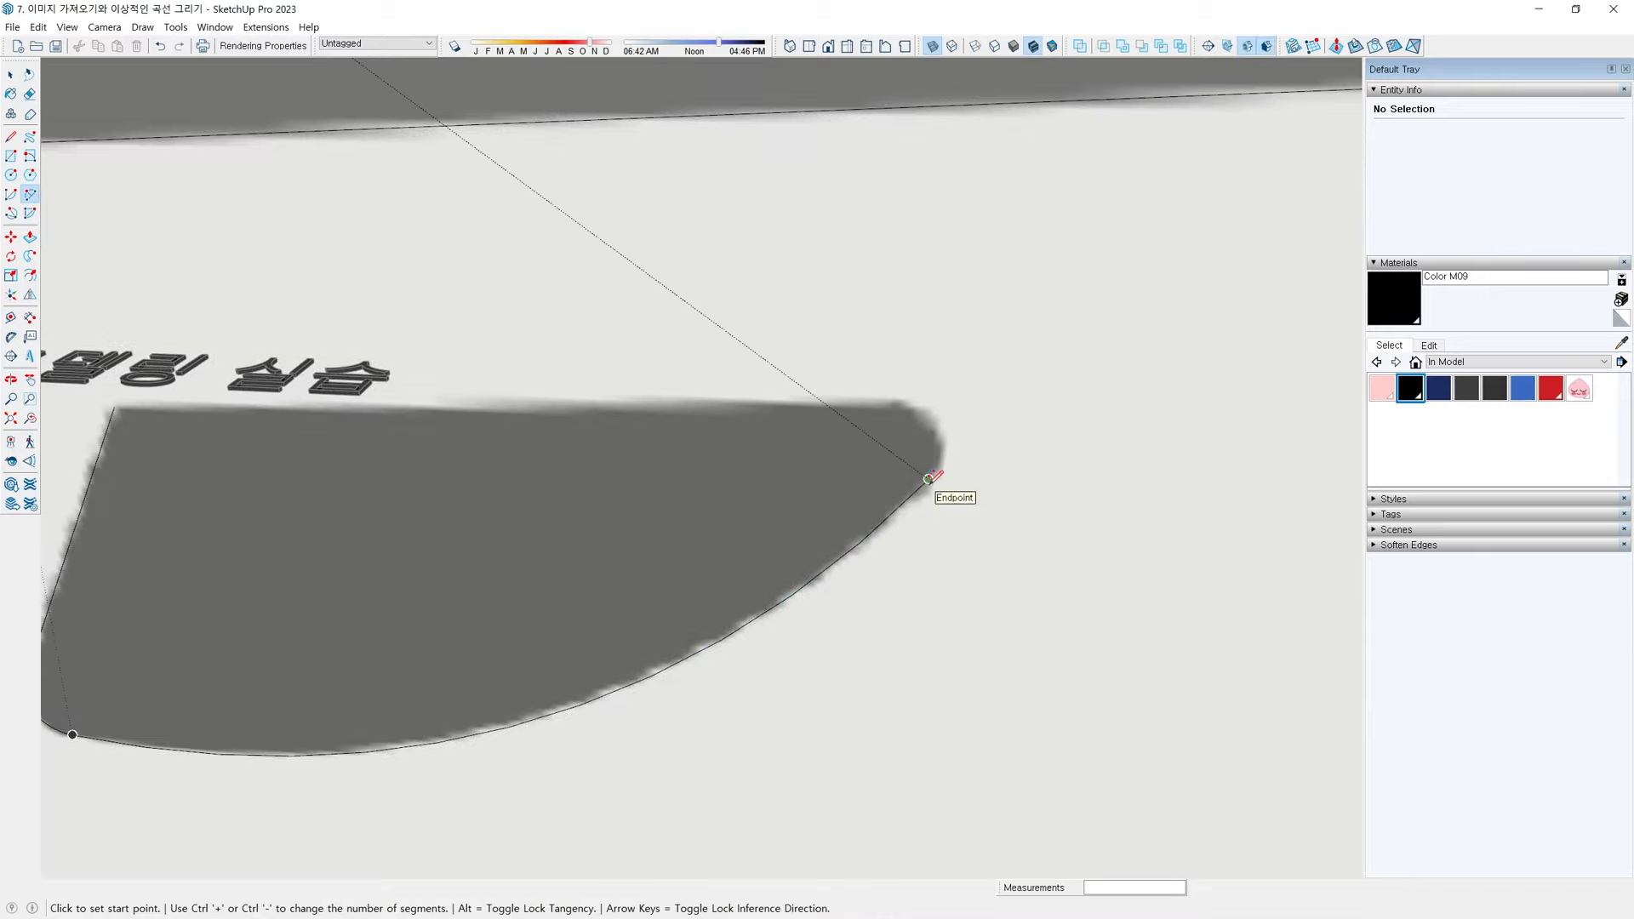
double_click(896, 402)
Close the flipper outline along its straight upper edge with a line about 764 mm long
key(l)
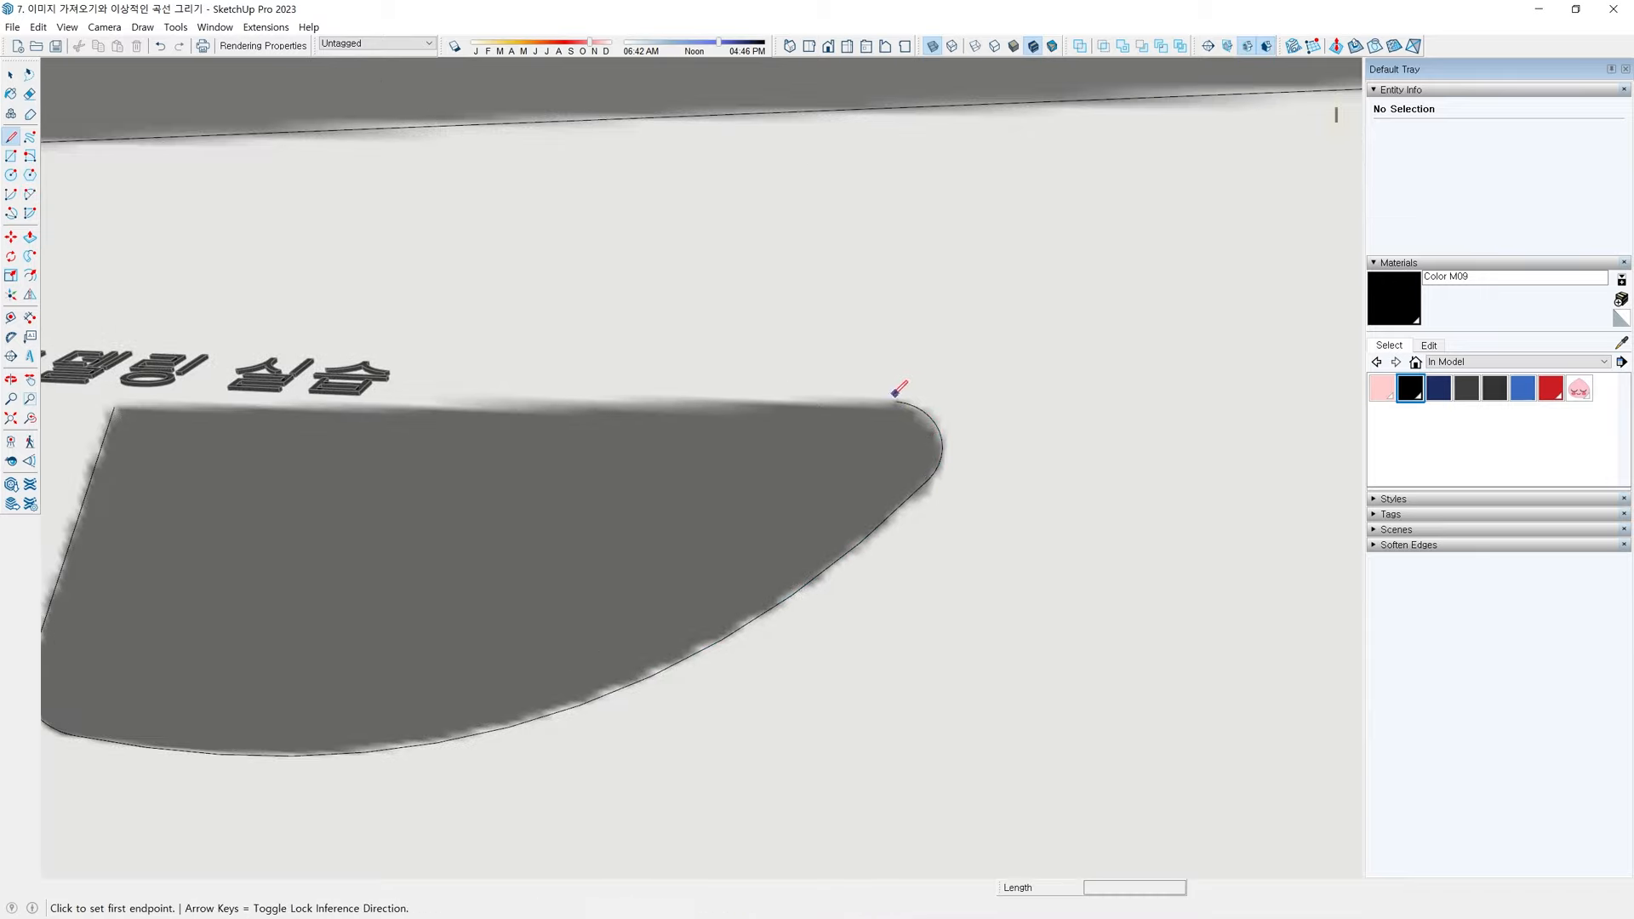
click(896, 401)
click(115, 408)
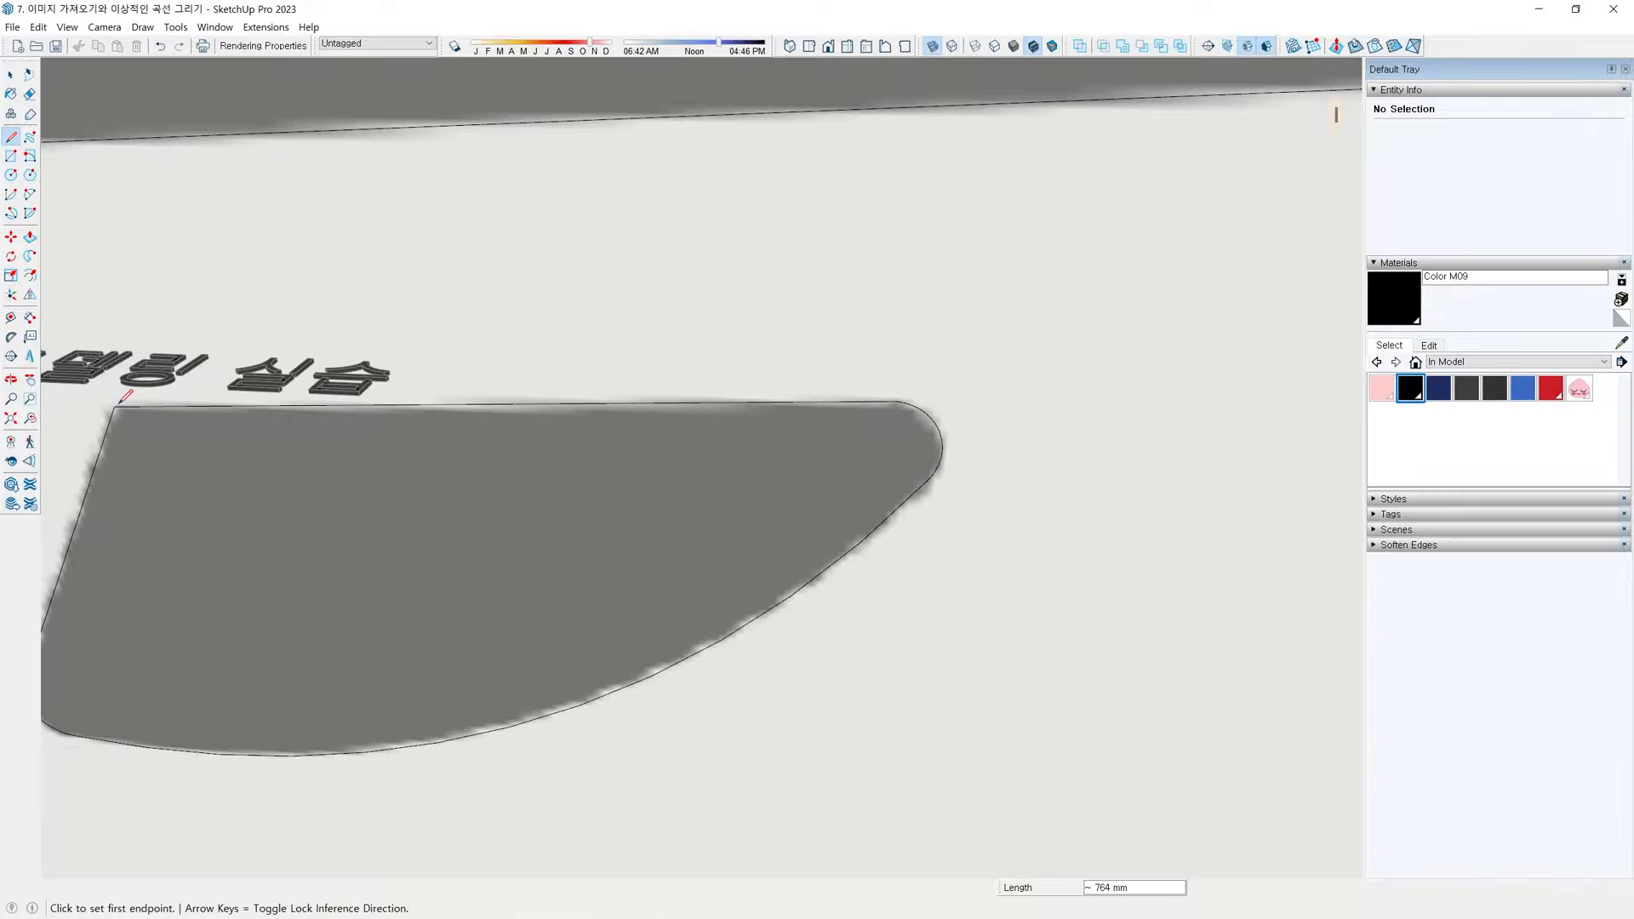
key(space)
Delete the dolphin's reference image and extrude the dolphin body and detached flipper with Push/Pull
scroll(377, 512, down, 10)
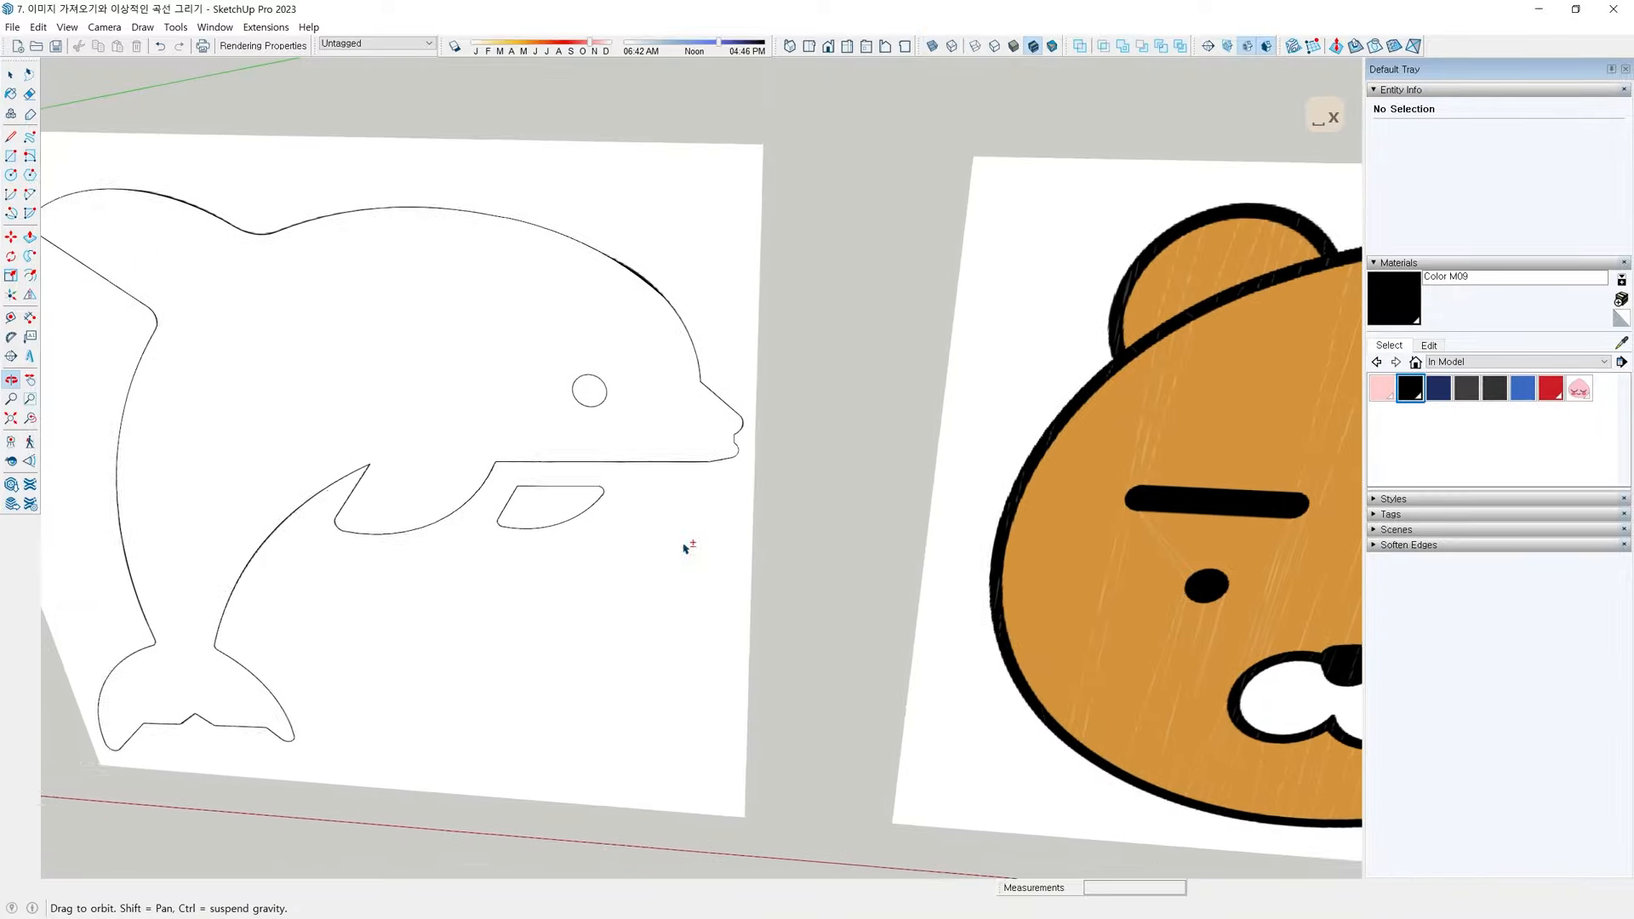
click(715, 583)
key(Delete)
middle_drag(726, 584, 893, 588)
scroll(733, 549, up, 2)
key(p)
click(725, 404)
click(732, 388)
Select the whole dolphin body and the detached flipper and paint them with the black Color M09 material
key(space)
triple_click(664, 433)
ctrl+double_click(688, 502)
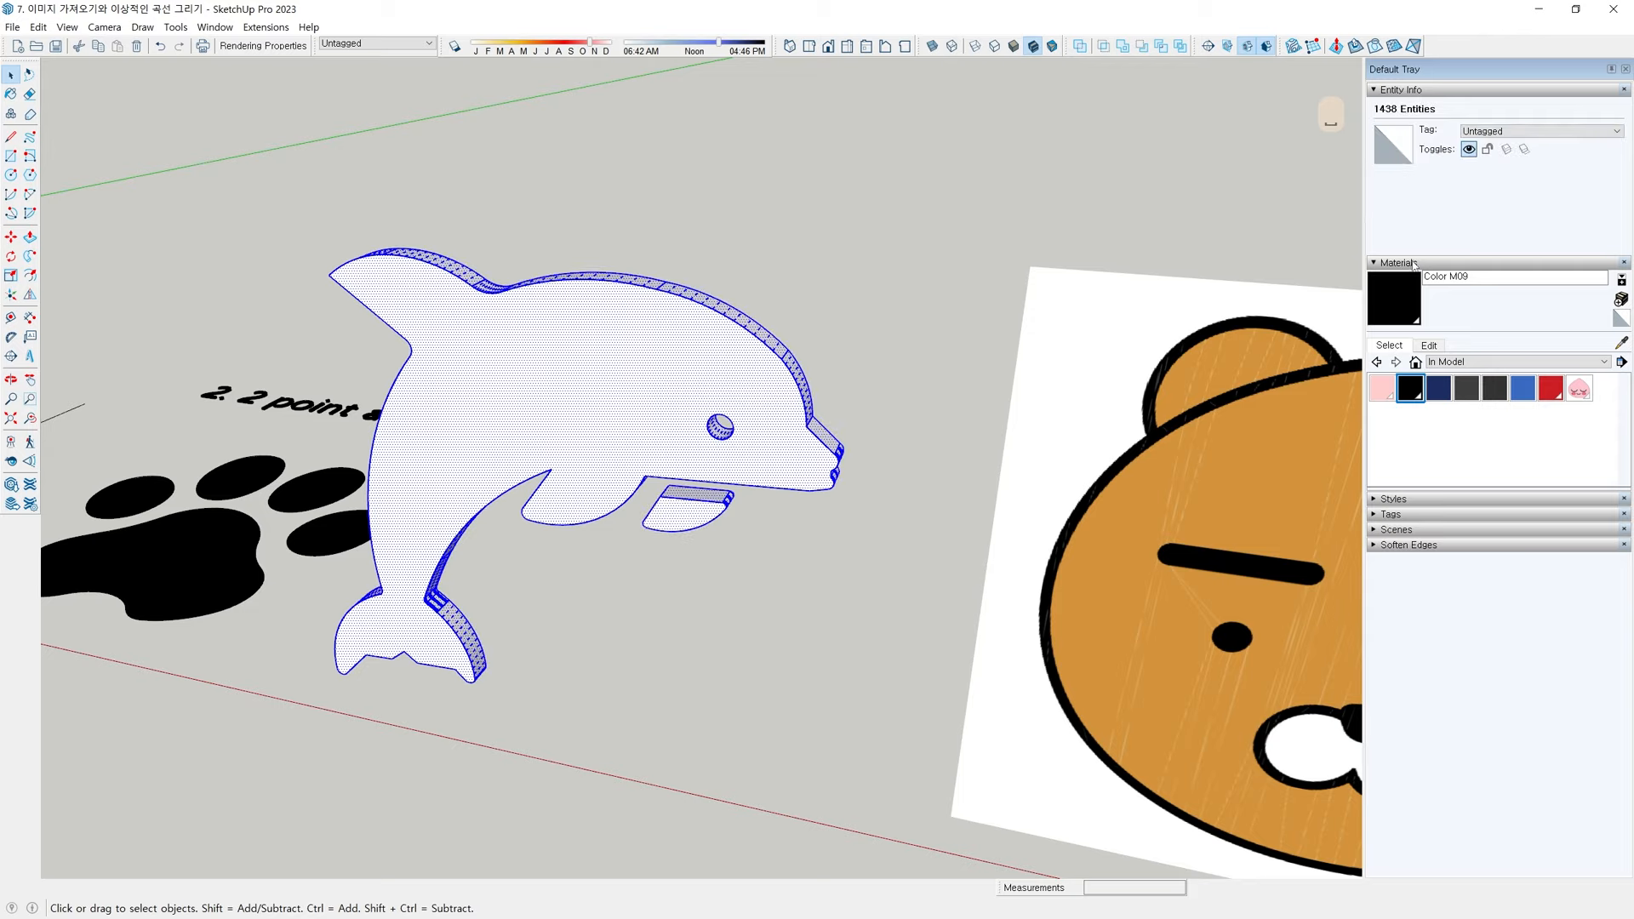
click(1382, 292)
click(708, 336)
key(space)
click(845, 270)
scroll(845, 269, down, 4)
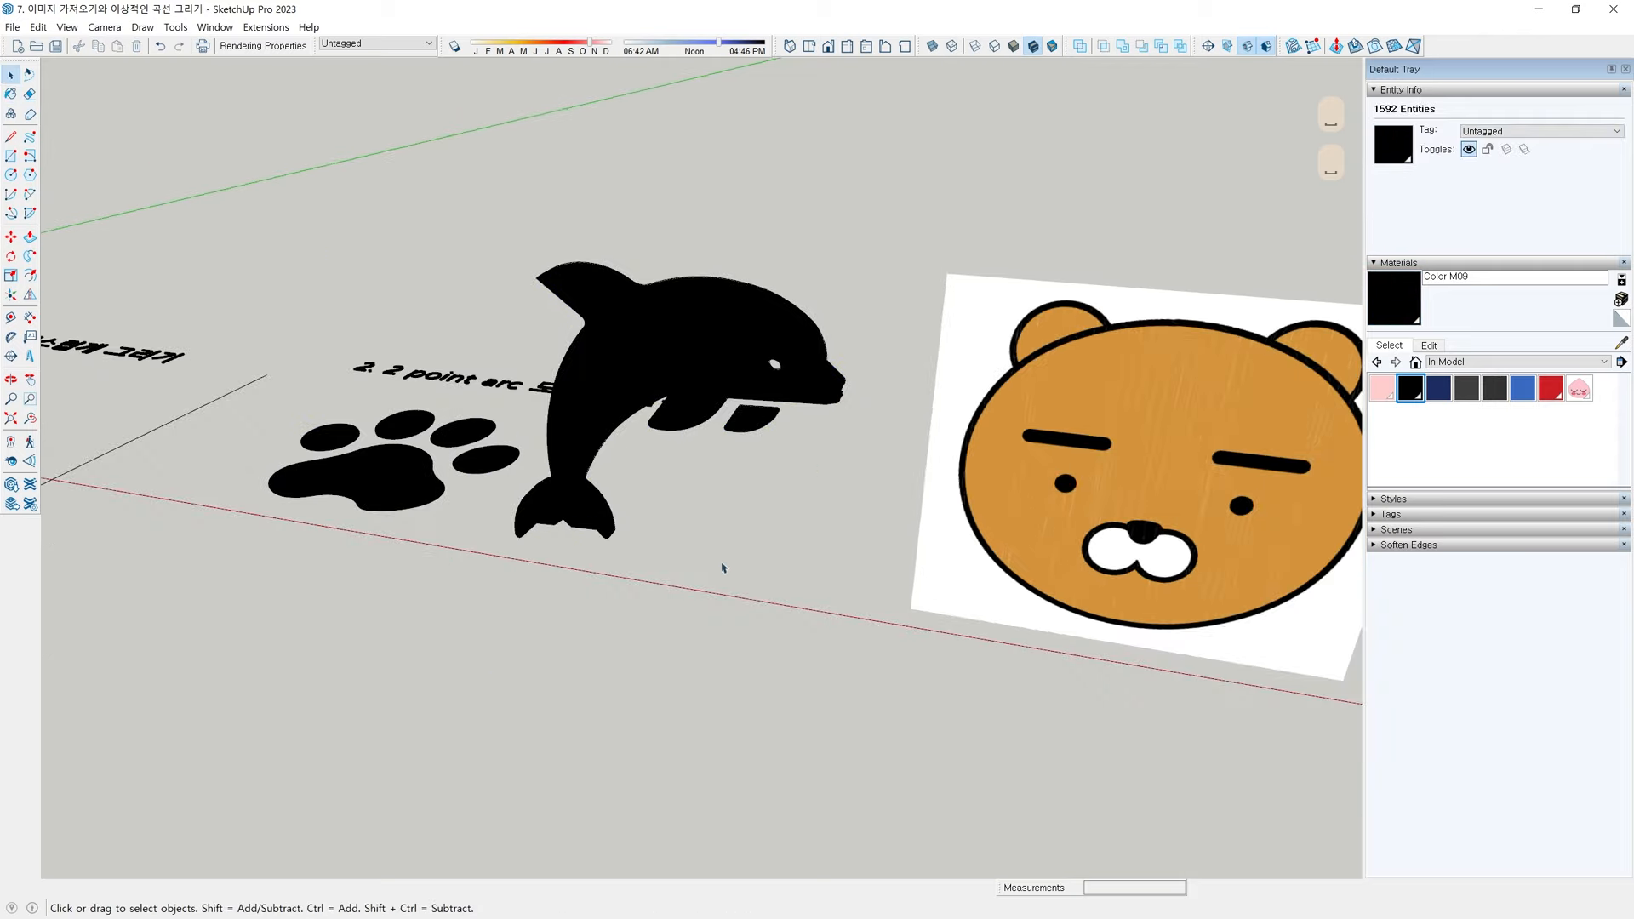
Group the dolphin body together with its detached flipper
mouse_move(723, 569)
middle_down()
mouse_move(748, 252)
mouse_move(1007, 351)
mouse_move(839, 576)
mouse_move(660, 606)
middle_up()
double_click(721, 377)
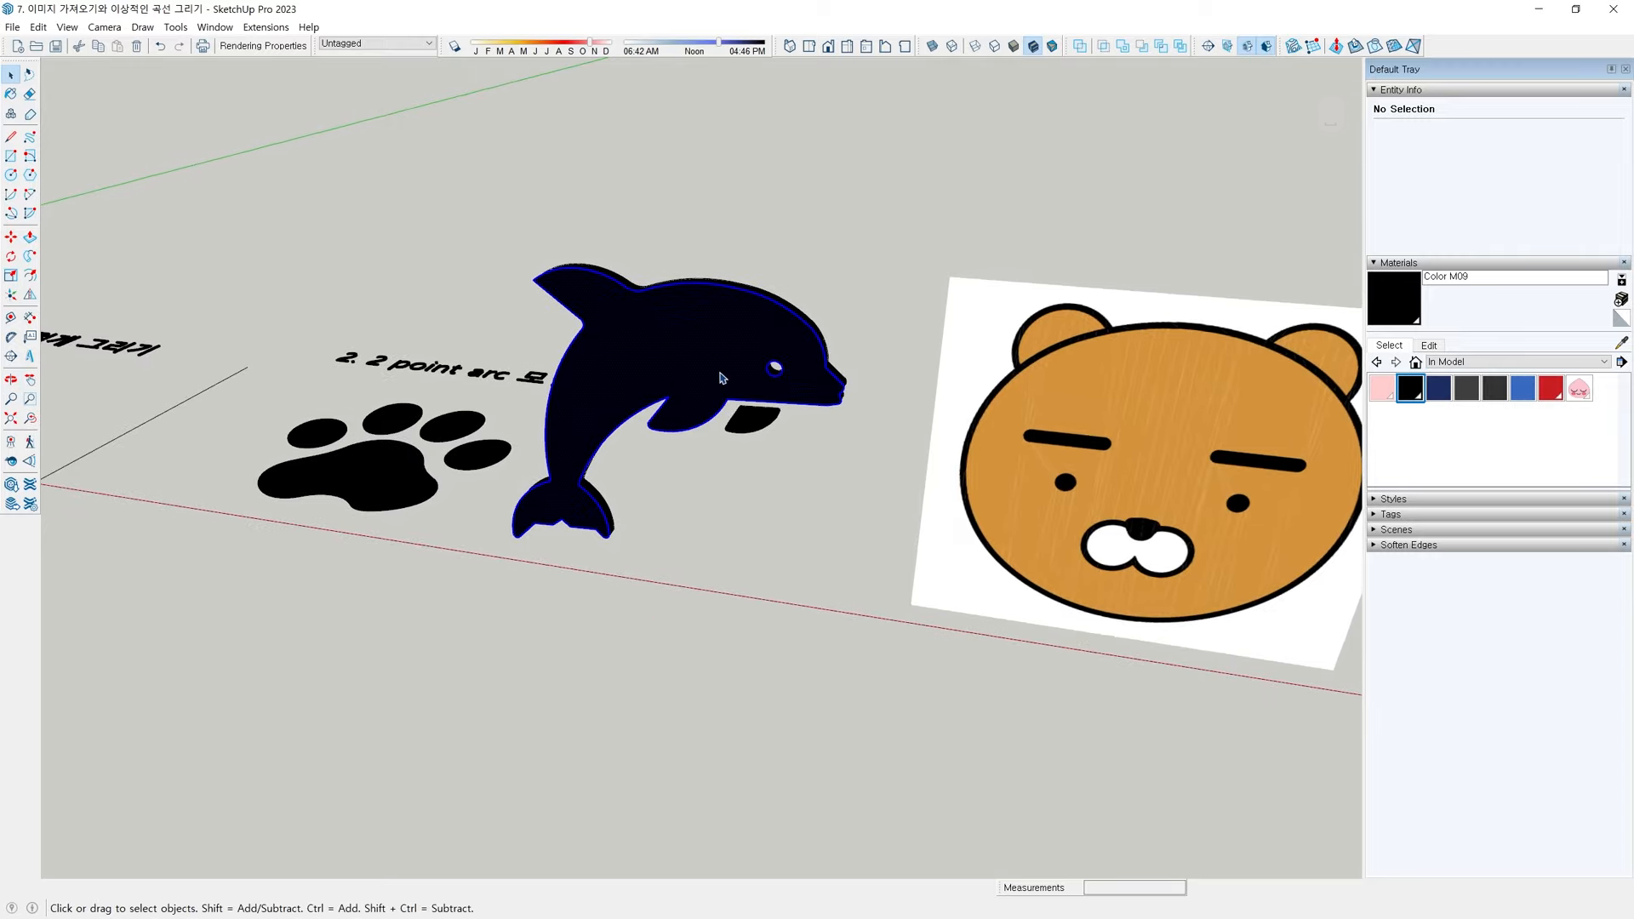
ctrl+triple_click(750, 419)
key(ctrl+g)
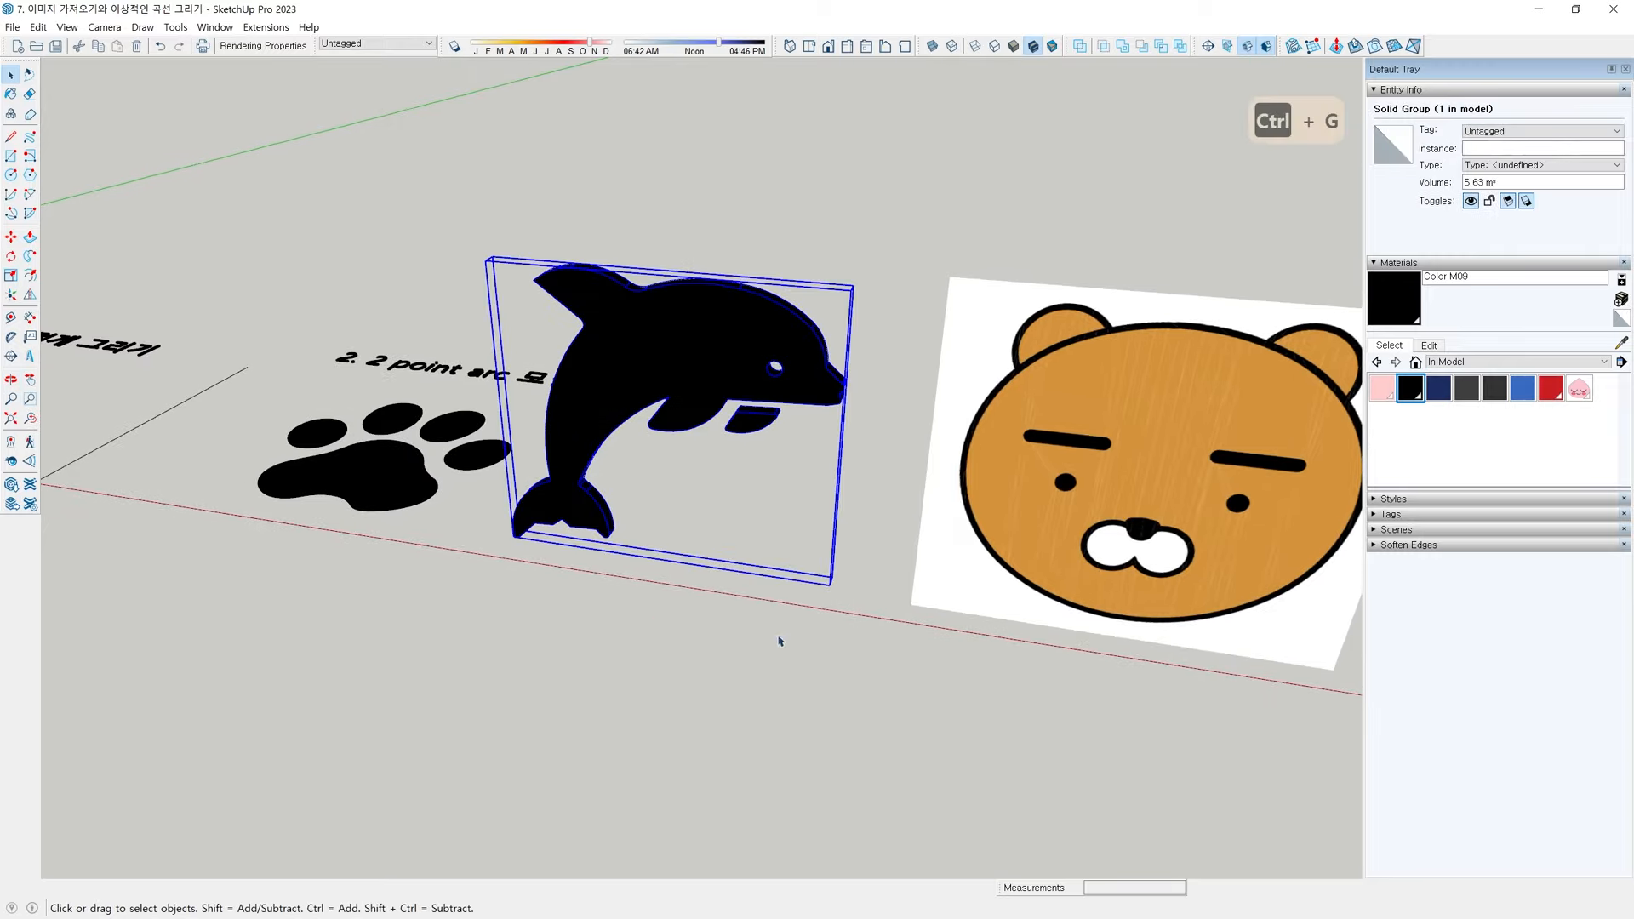
Trace the bear's head along the outline's inner edge with a 2 Point Arc from the top centre to the left ear's base
middle_drag(777, 642, 403, 349)
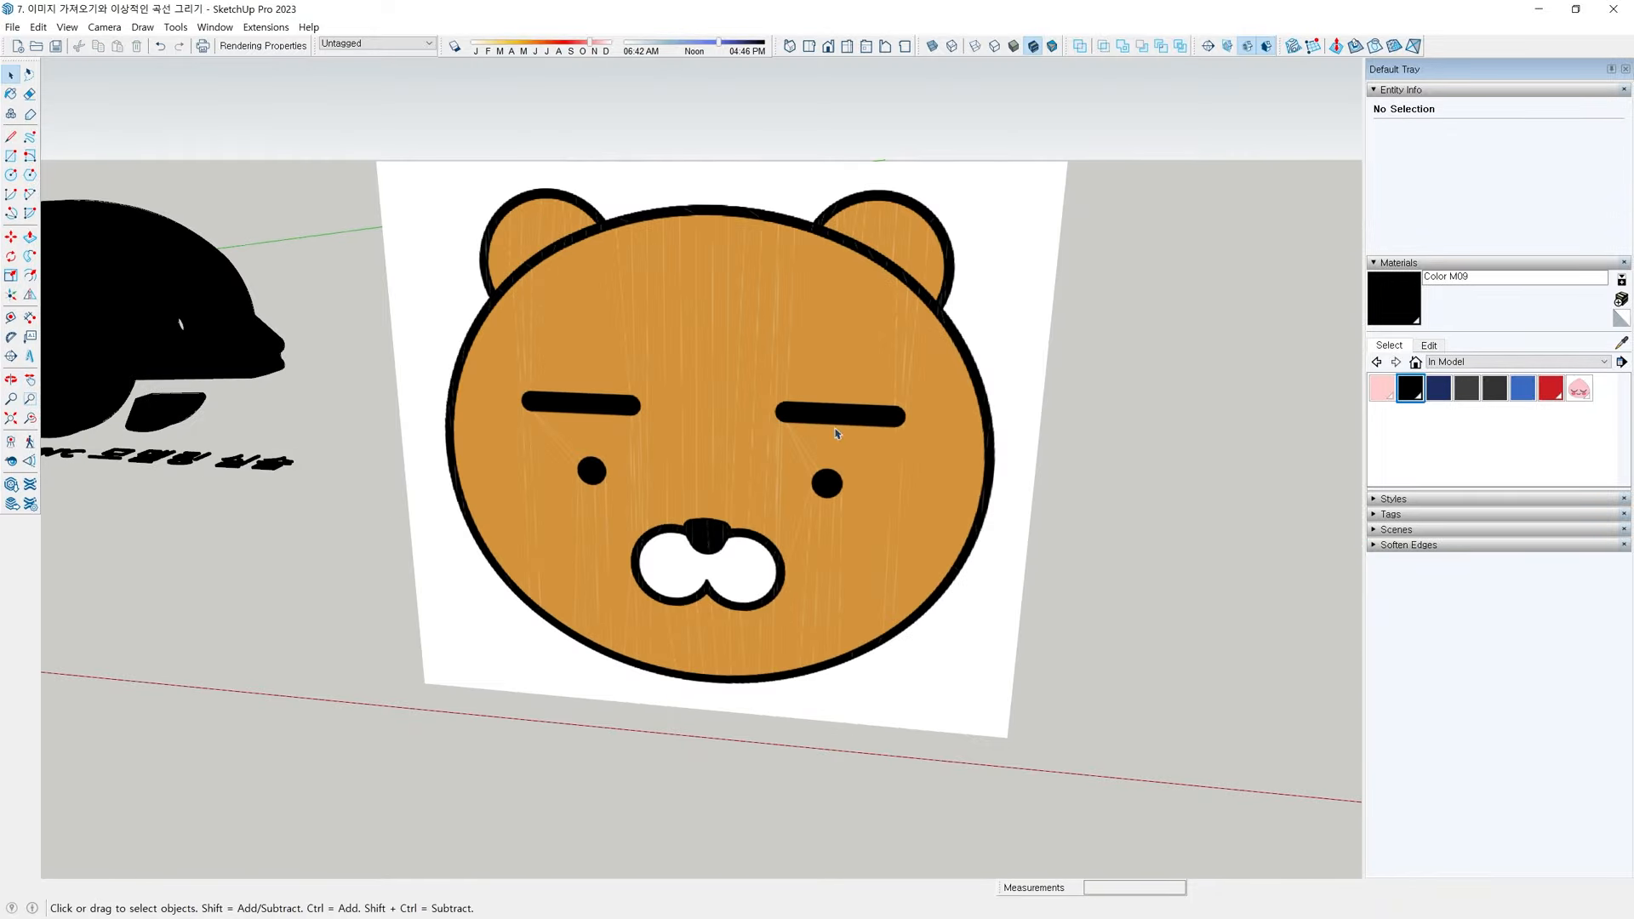
scroll(836, 434, up, 3)
middle_drag(860, 280, 774, 201)
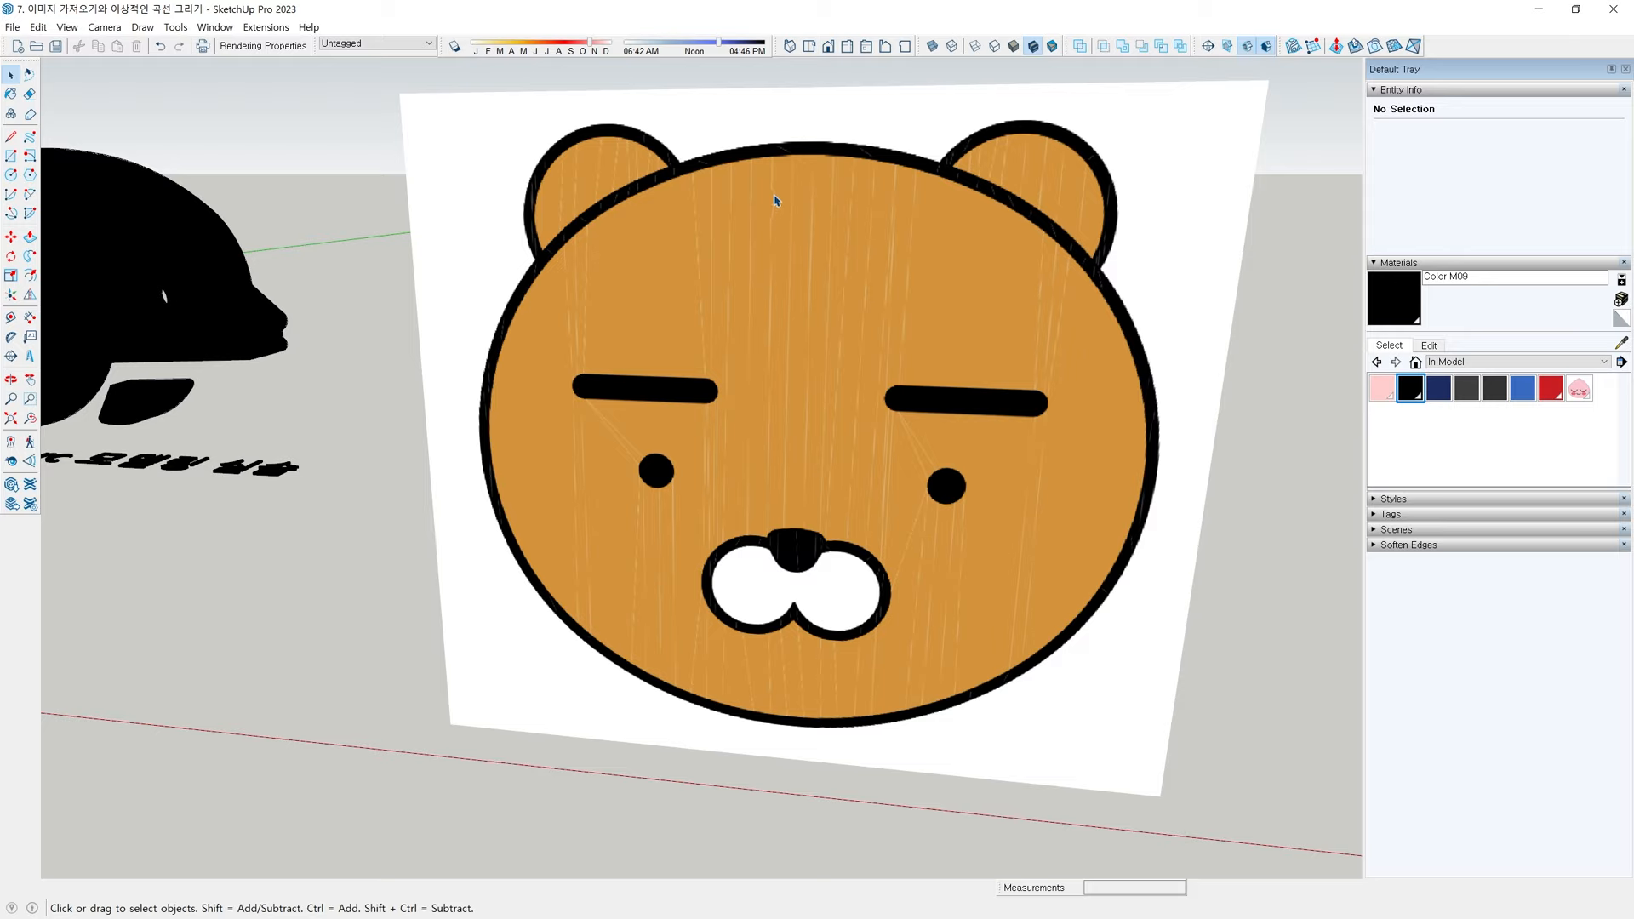
key(a)
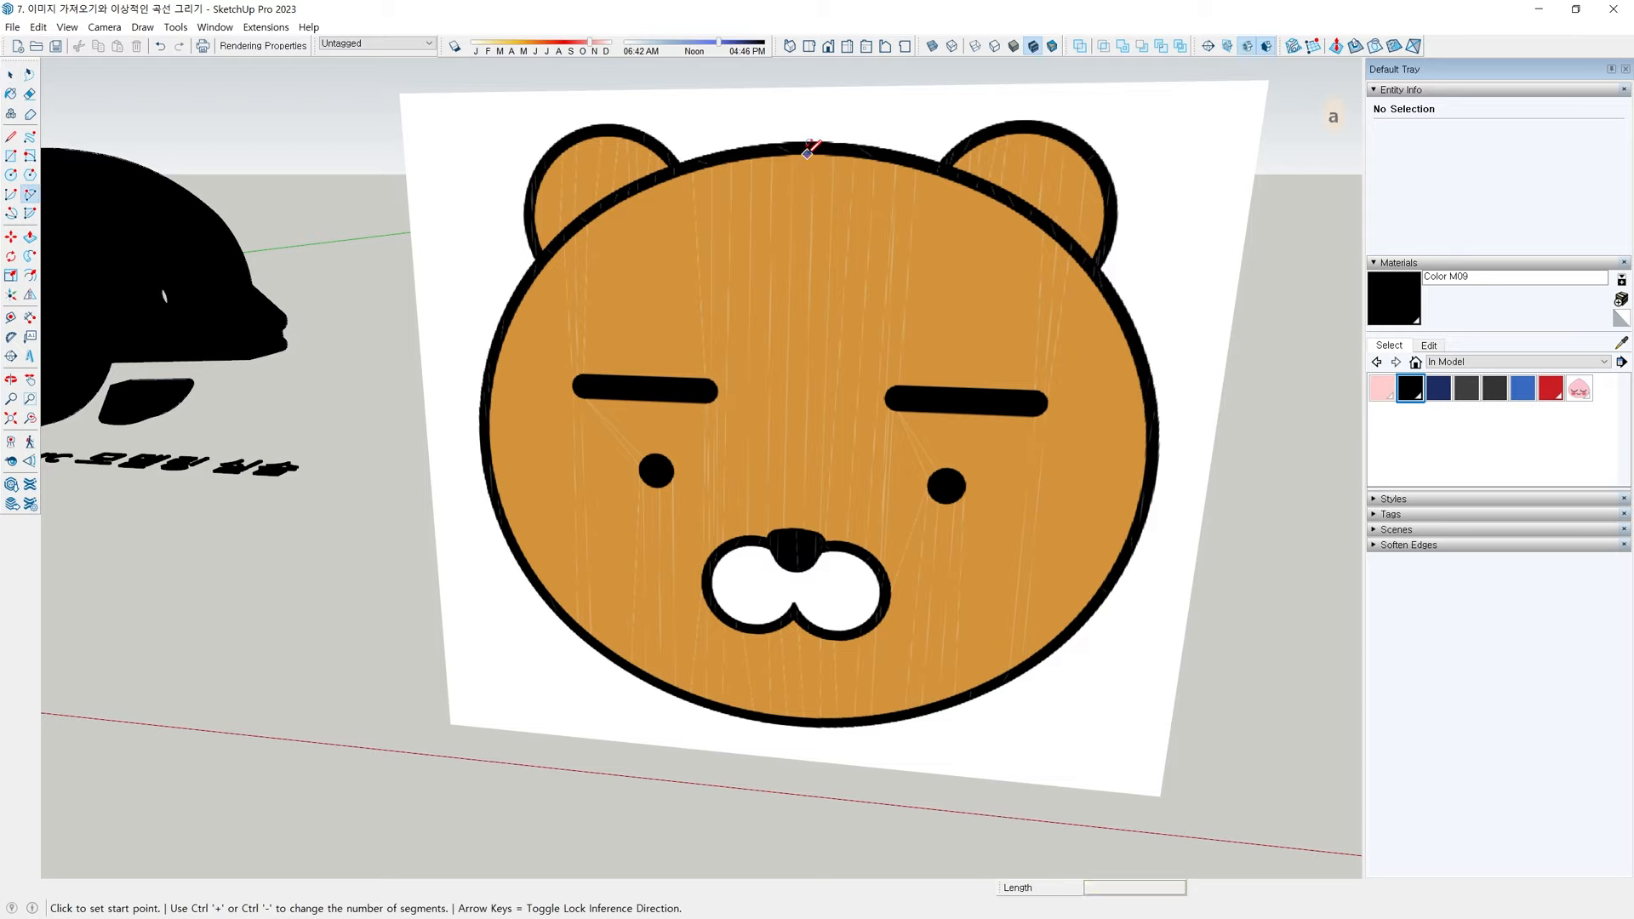
click(808, 149)
scroll(551, 256, up, 2)
click(530, 276)
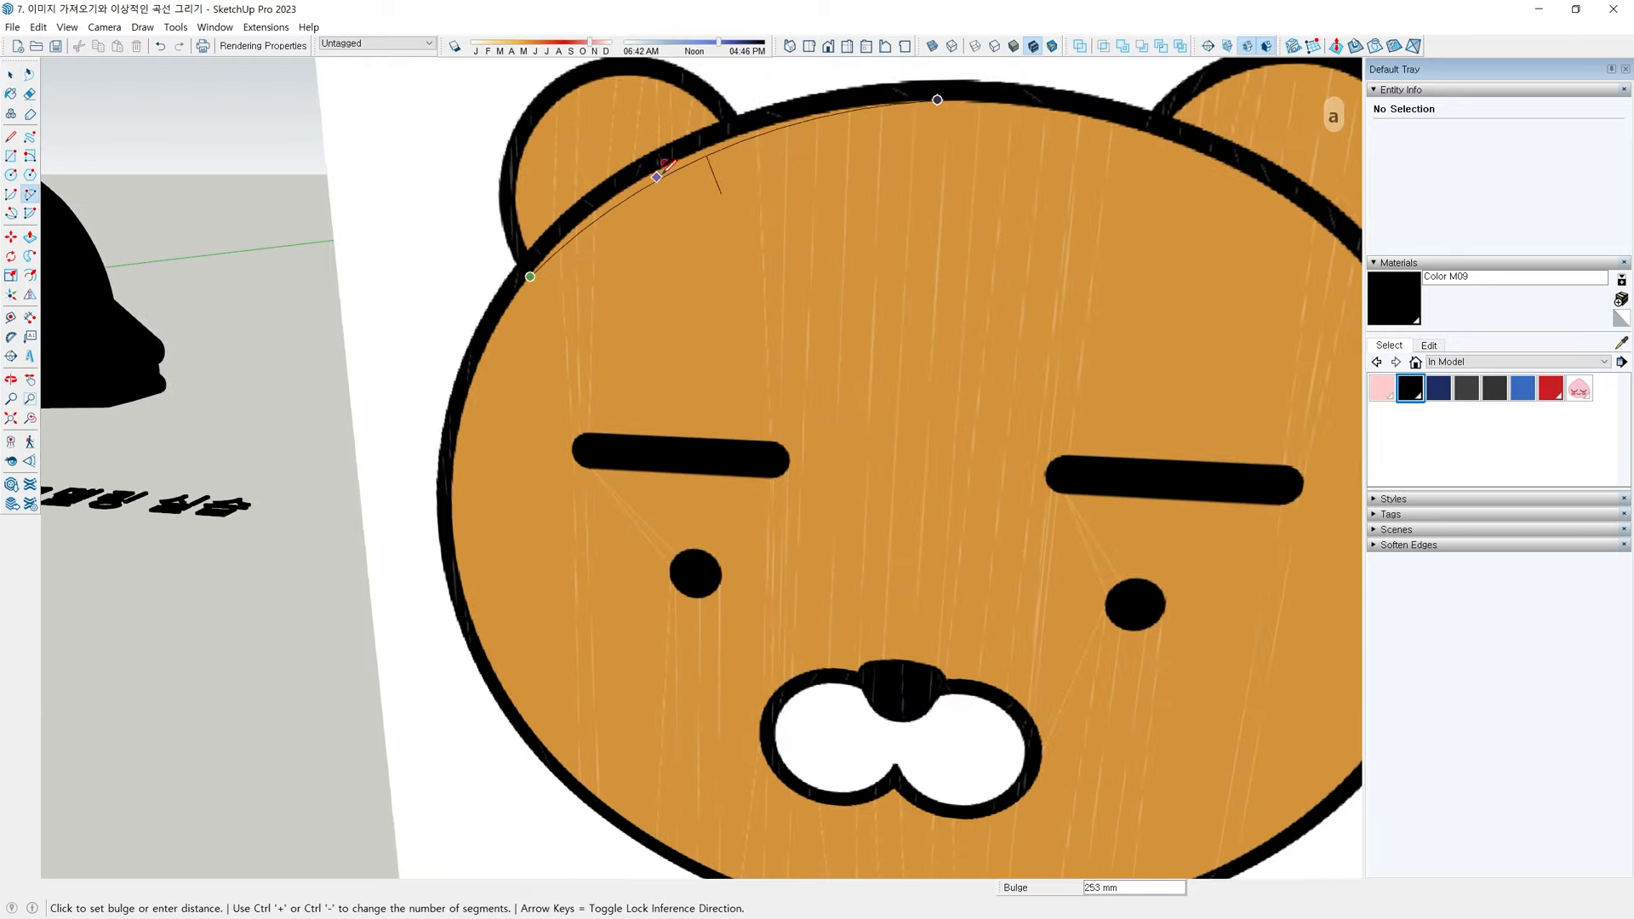
click(681, 156)
Turn on X-ray display and continue the bear's head outline down its left side with a tangent arc
key(x)
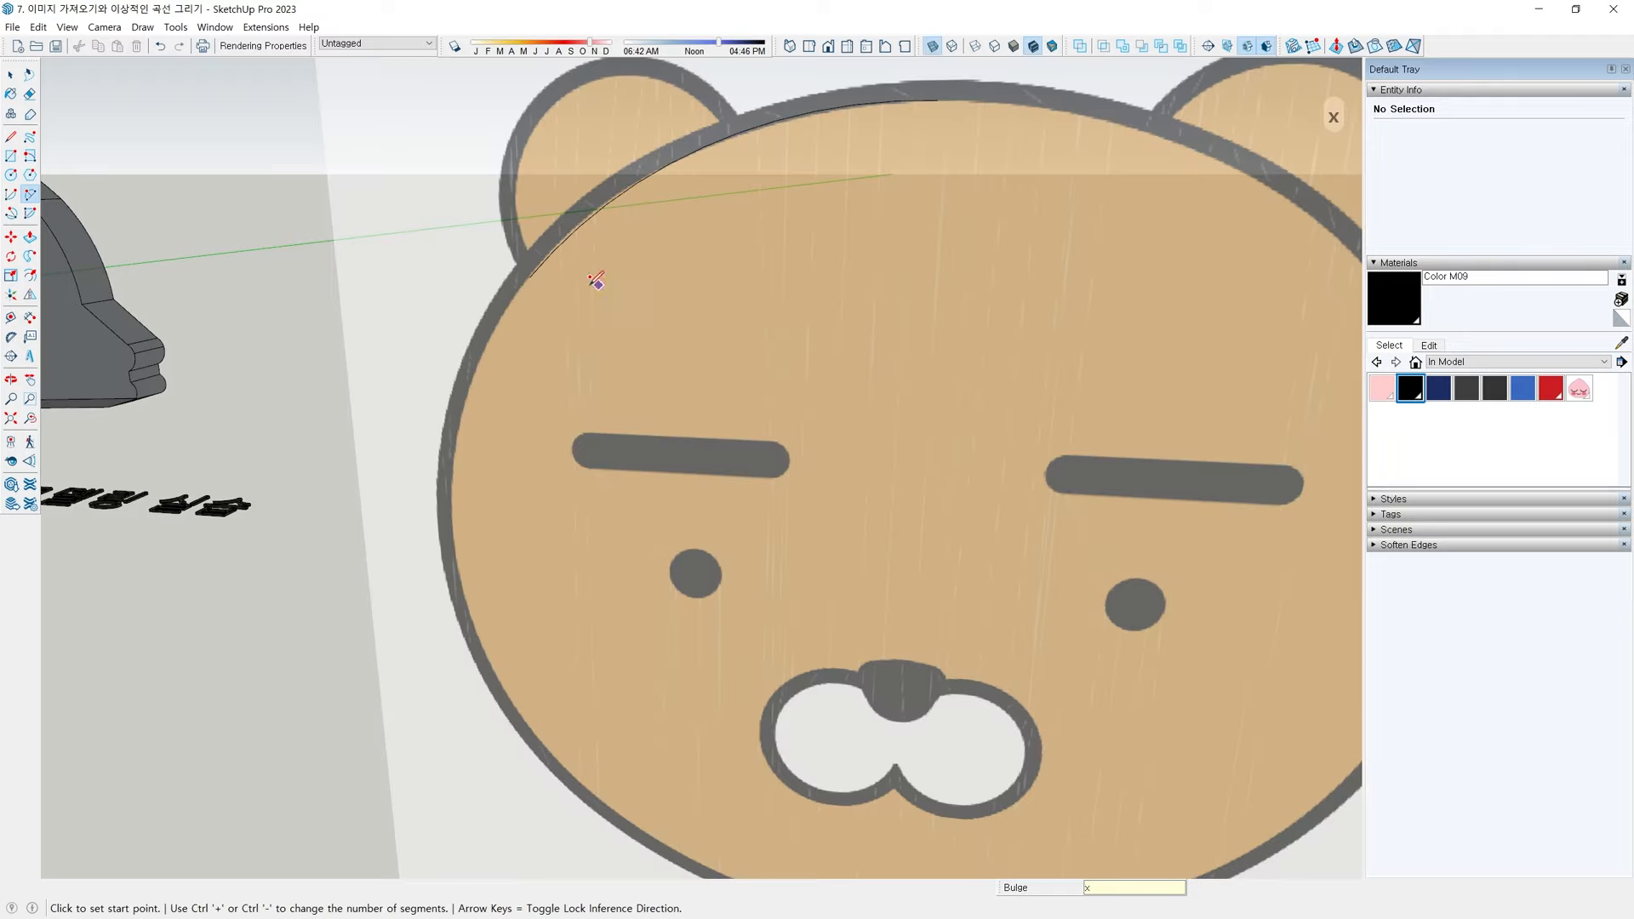
scroll(595, 274, up, 4)
click(591, 278)
scroll(492, 557, down, 2)
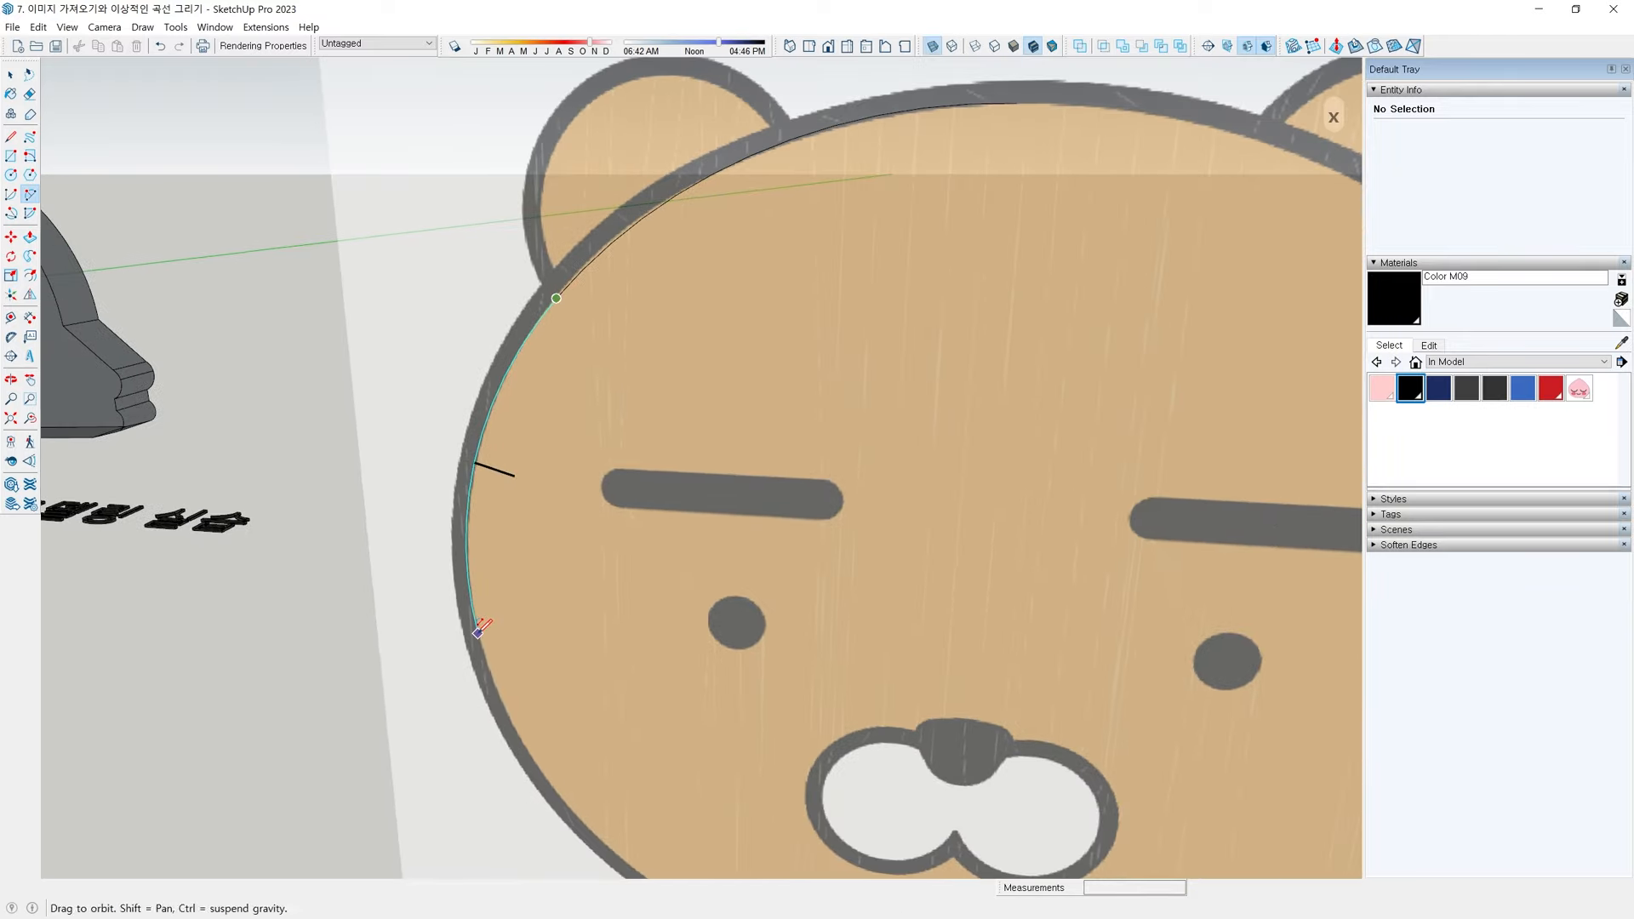
double_click(483, 643)
Trace the bear's lower left cheek with a tangent arc spanning about 2821 mm, and the chin with another tangent arc
click(487, 636)
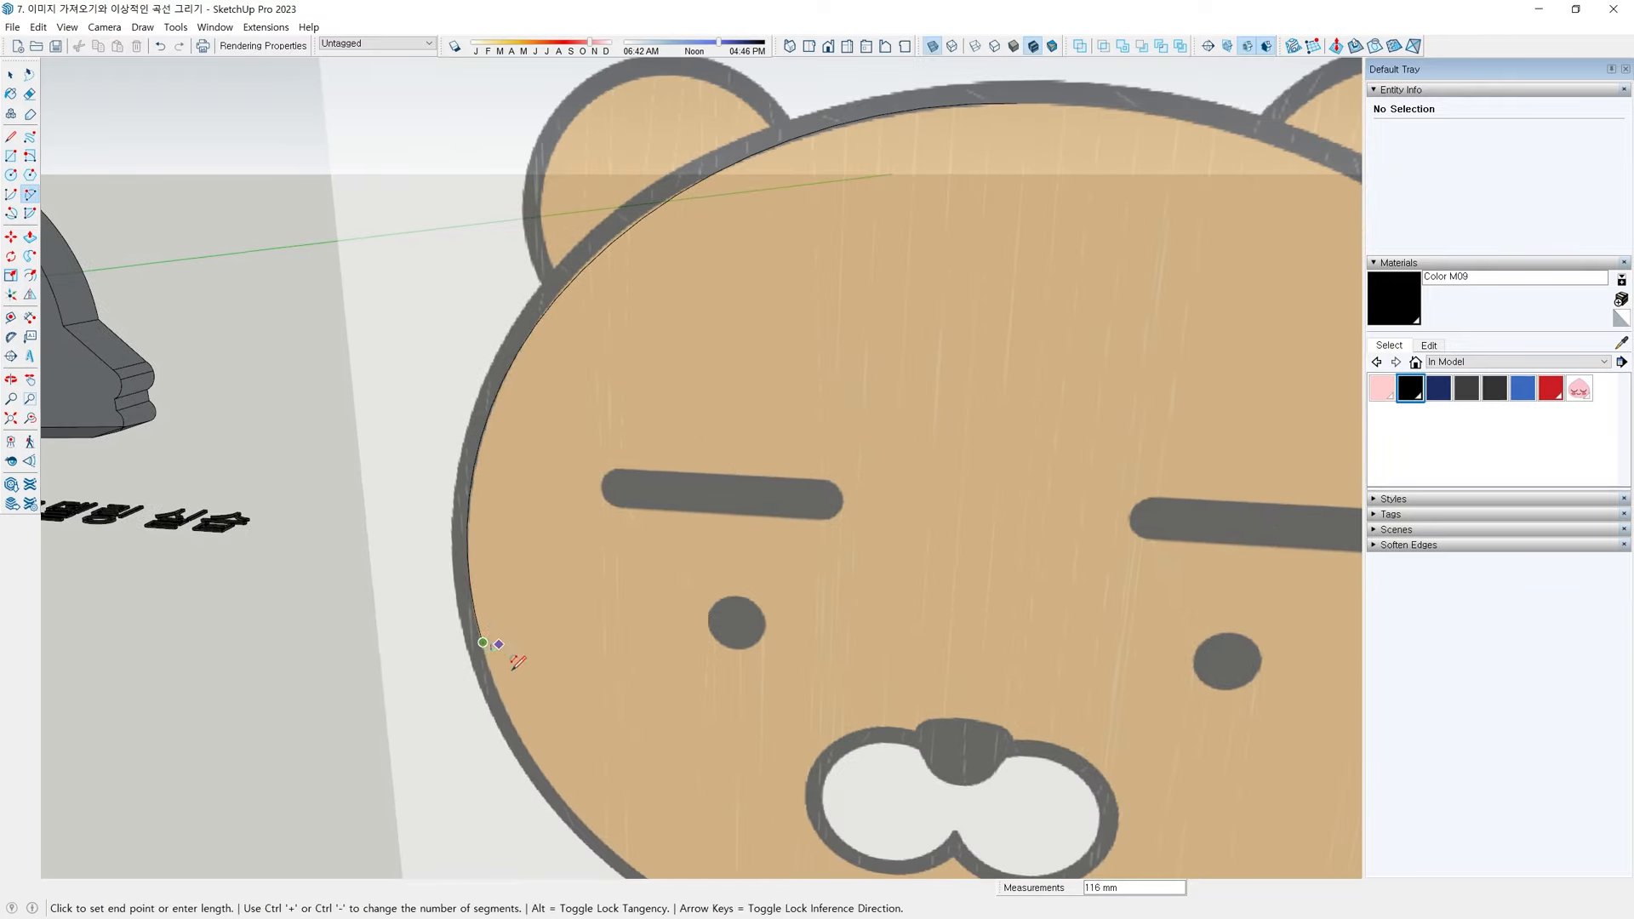
scroll(493, 644, down, 3)
double_click(521, 656)
click(521, 654)
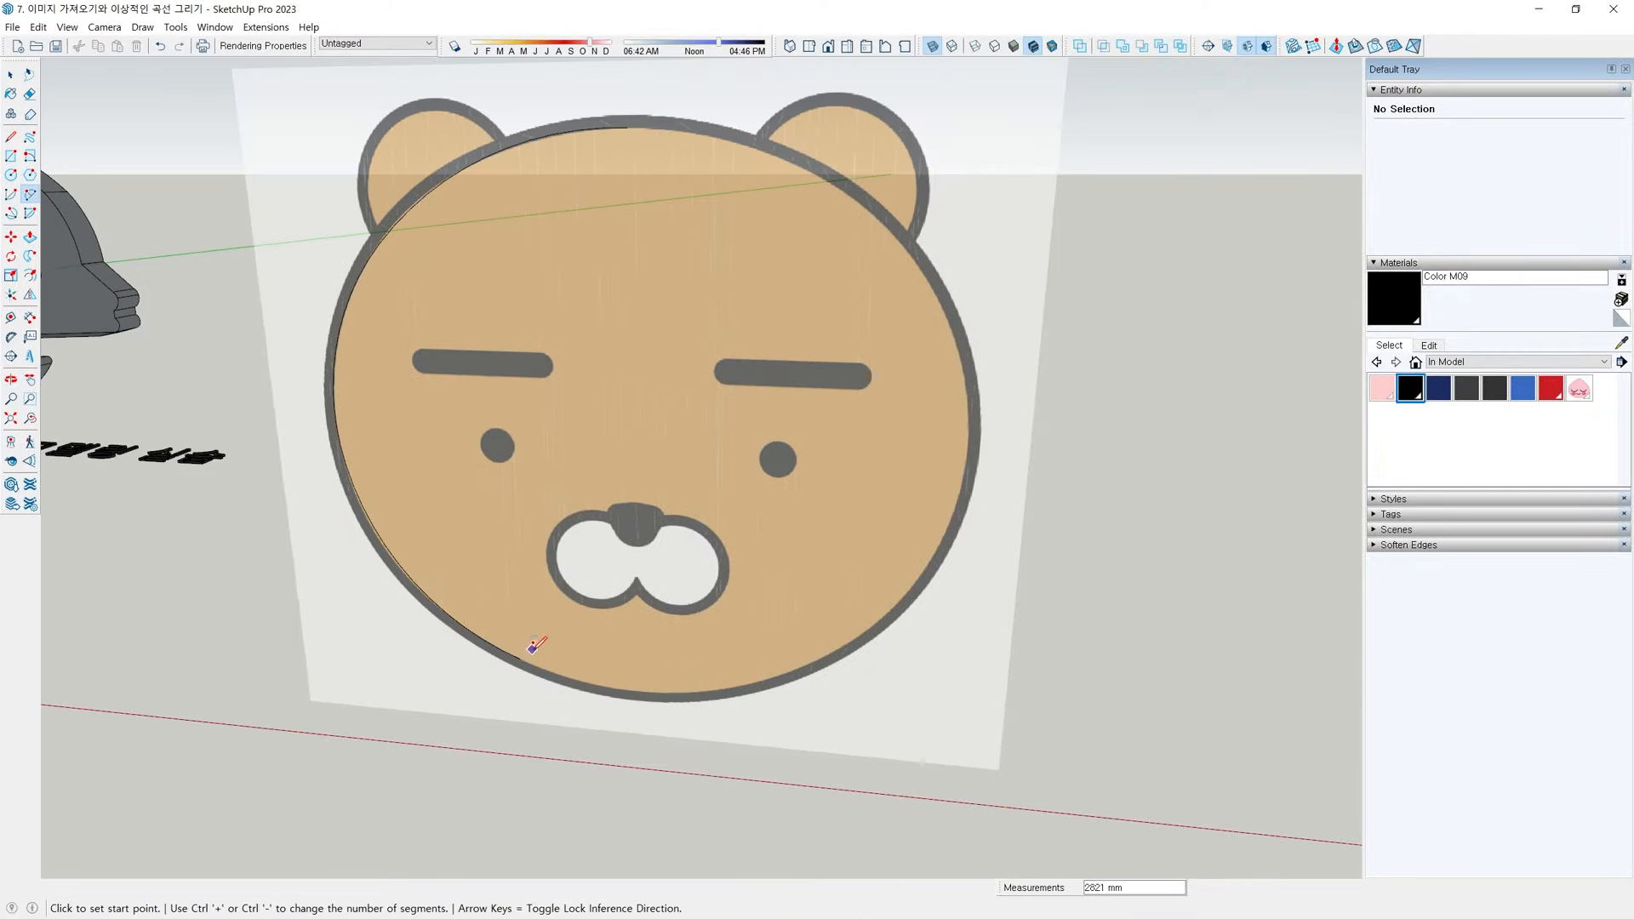
scroll(529, 636, up, 2)
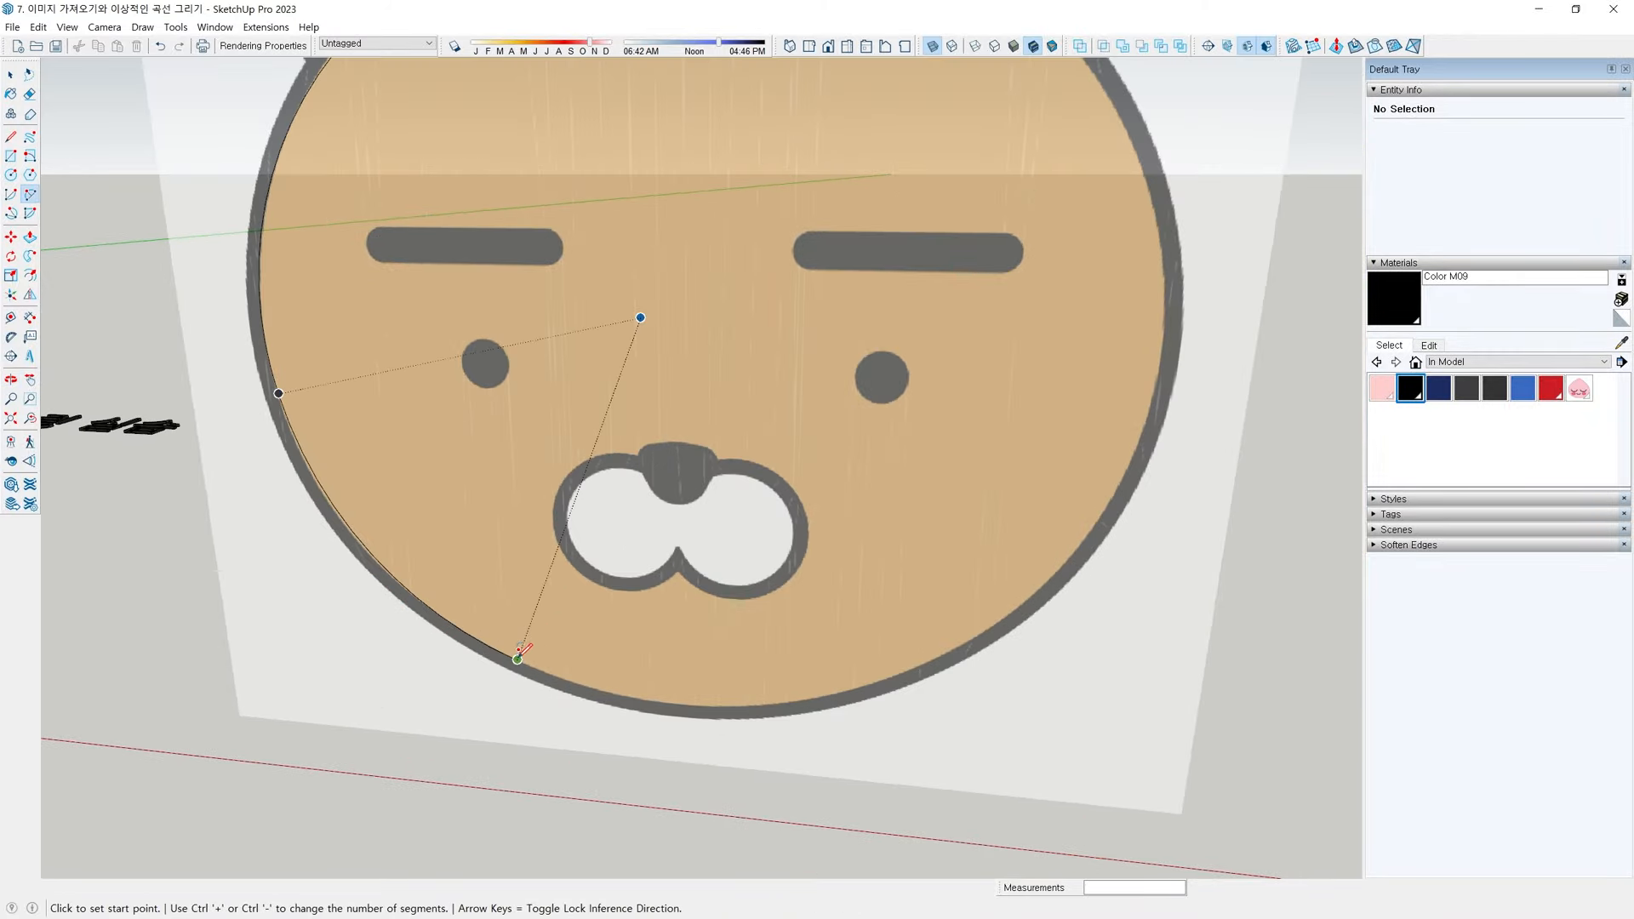
double_click(926, 661)
Trace the bear's right side from the chin up to the right ear with two tangent arcs spanning about 2390 mm and 2253 mm
click(933, 656)
shift+middle_drag(933, 656, 831, 790)
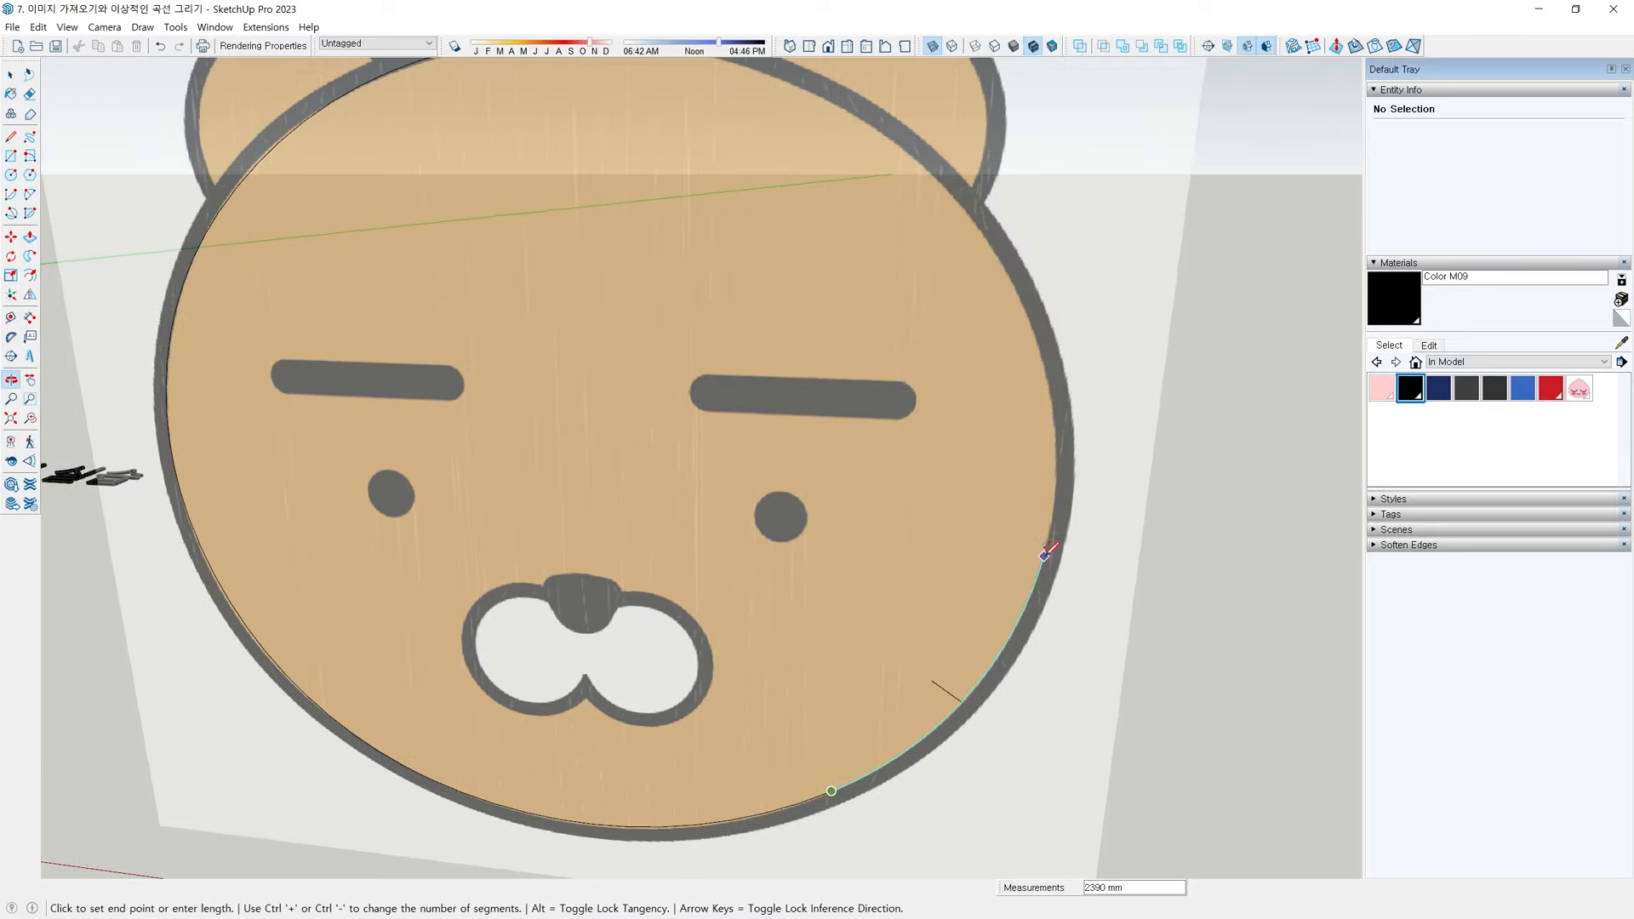
double_click(1045, 555)
click(1045, 555)
shift+middle_drag(987, 262, 958, 368)
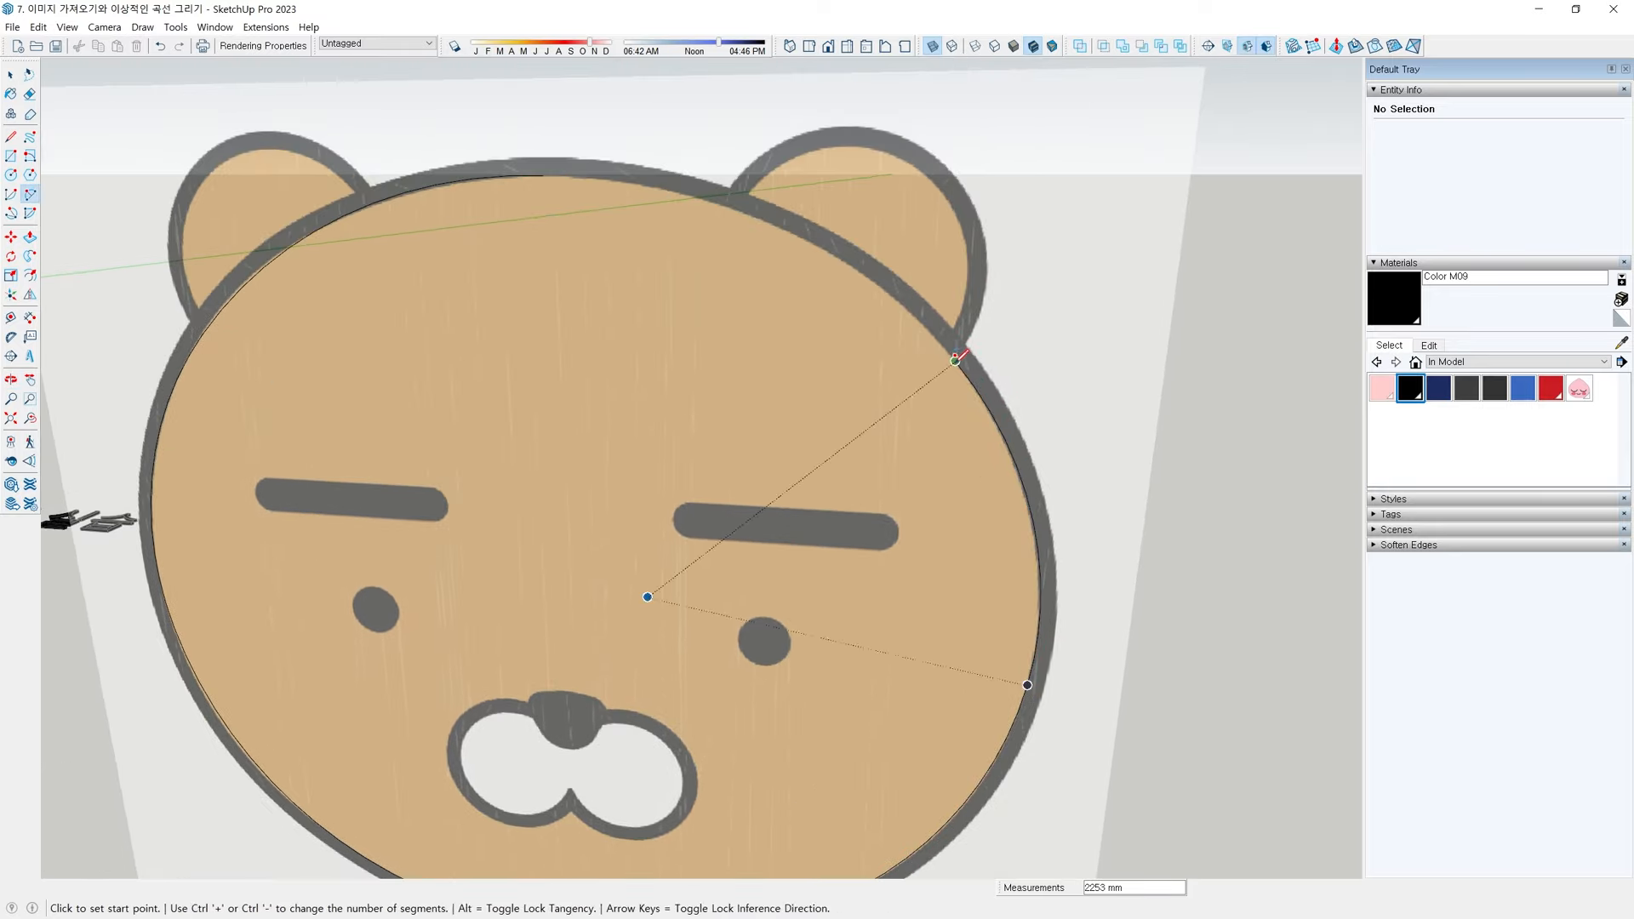
Close the bear's head outline from the right ear to the top with two tangent arcs spanning about 1921 mm and 1198 mm
shift+middle_drag(745, 230, 764, 268)
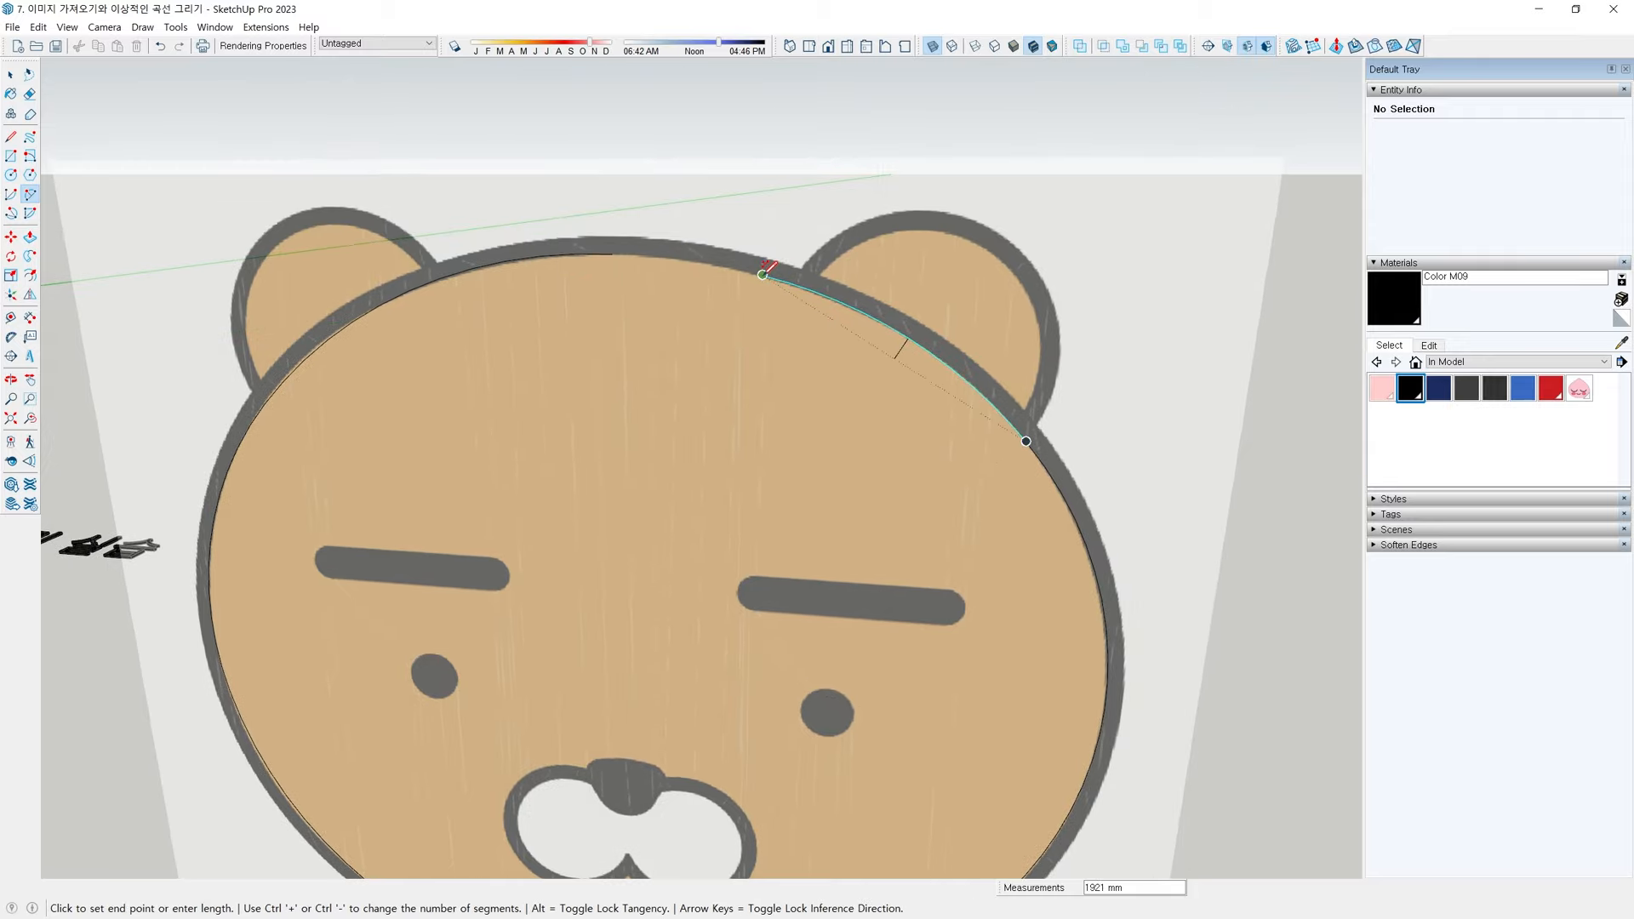
double_click(762, 274)
click(762, 274)
scroll(579, 251, up, 1)
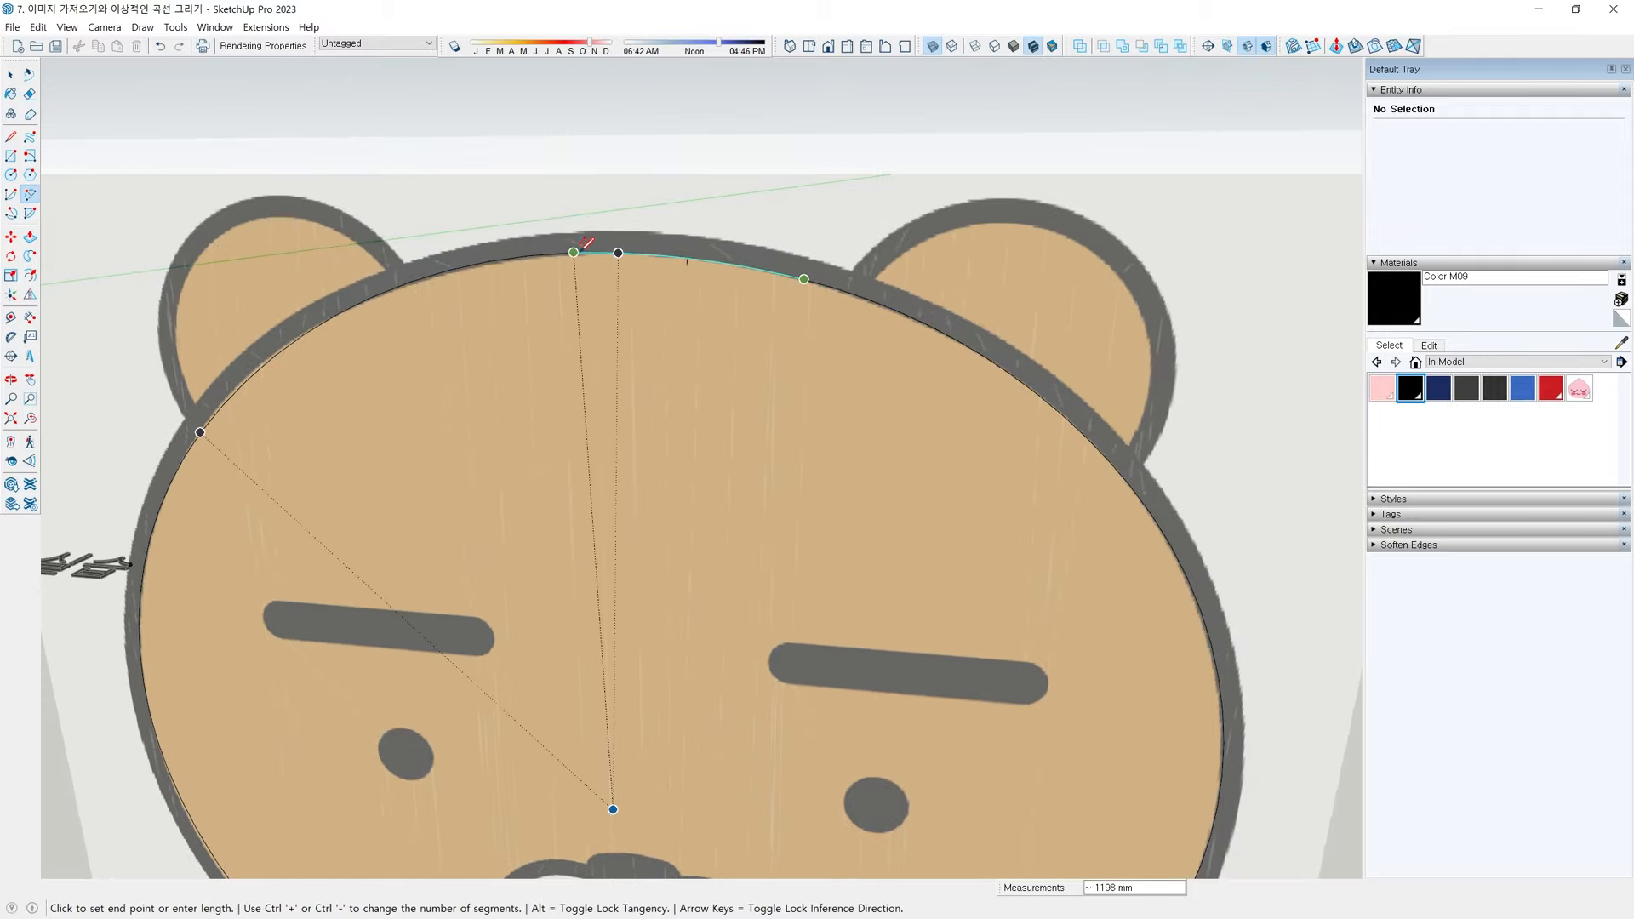
click(579, 252)
scroll(609, 292, down, 1)
key(space)
Select the area enclosed by the bear's head outline to check that it forms a face
scroll(659, 341, down, 3)
click(796, 439)
middle_drag(798, 441, 632, 331)
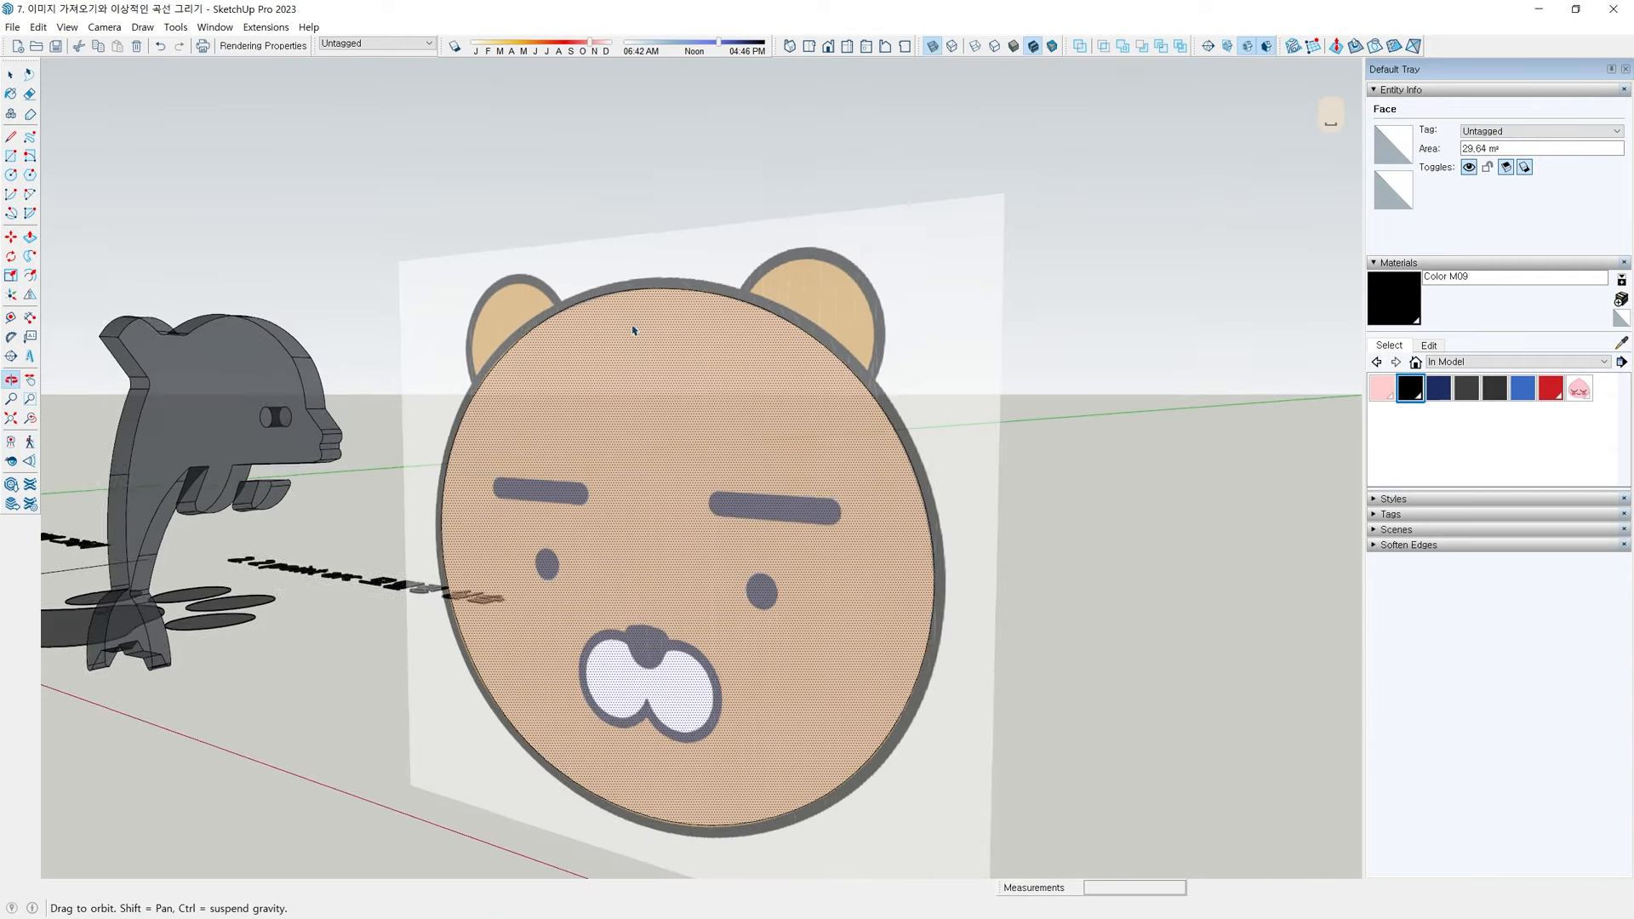
scroll(809, 337, up, 2)
scroll(804, 331, down, 1)
scroll(793, 341, up, 2)
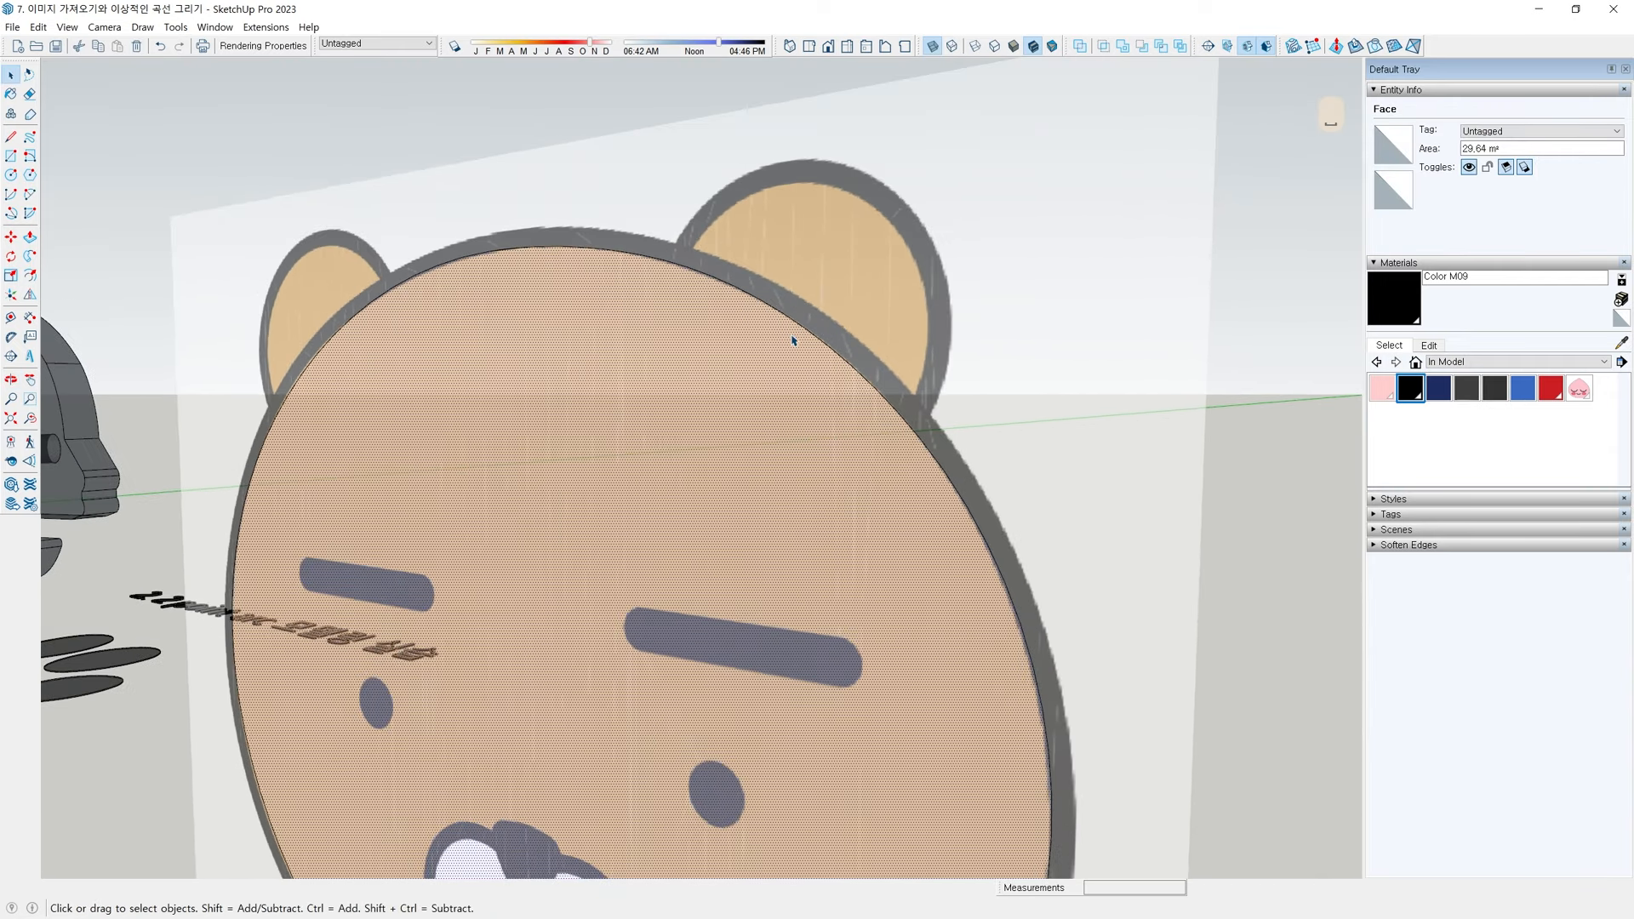
Offset the bear's head outline outward by about 119 mm to the border's outer edge and turn off X-ray display to inspect the faces
scroll(799, 341, up, 2)
key(f)
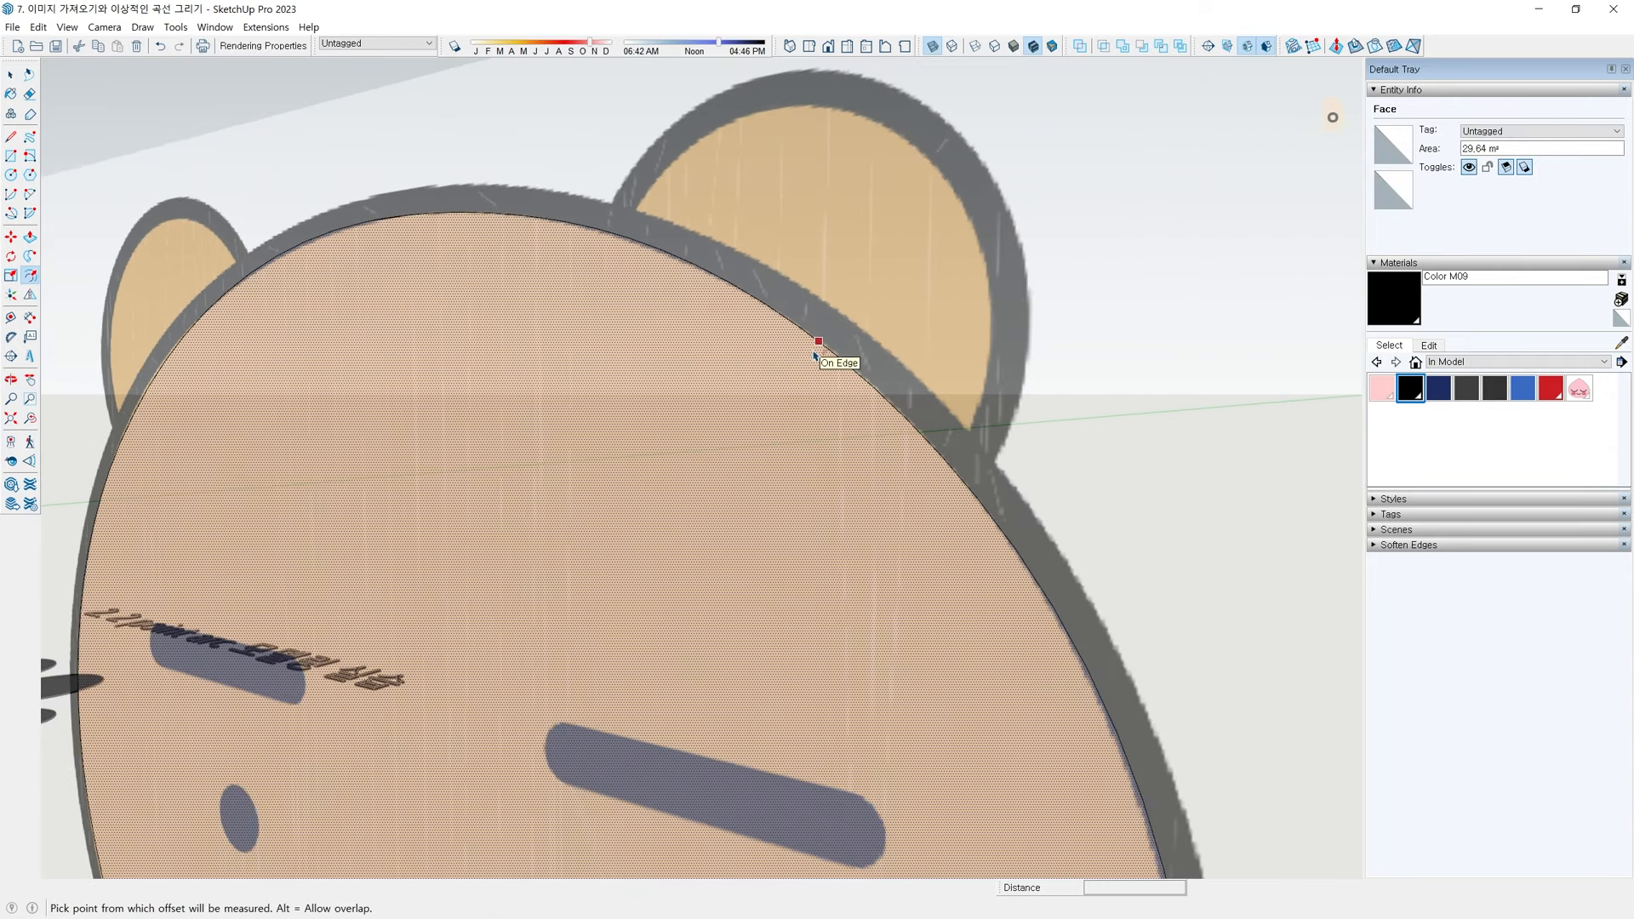
click(815, 353)
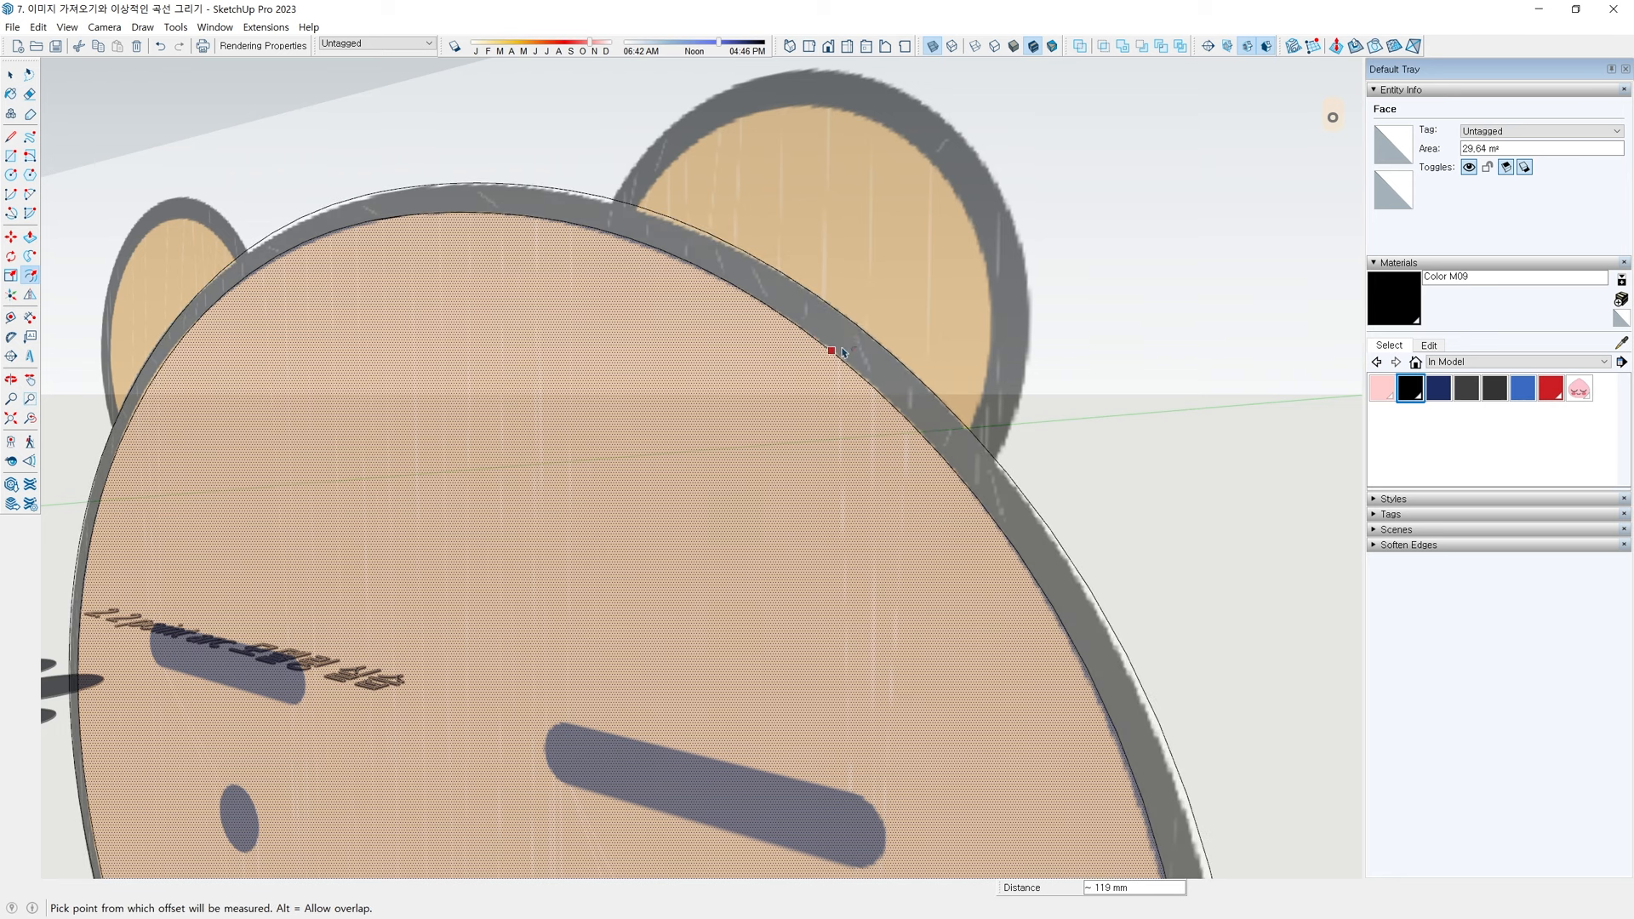
scroll(843, 352, down, 3)
key(space)
scroll(835, 417, down, 1)
key(x)
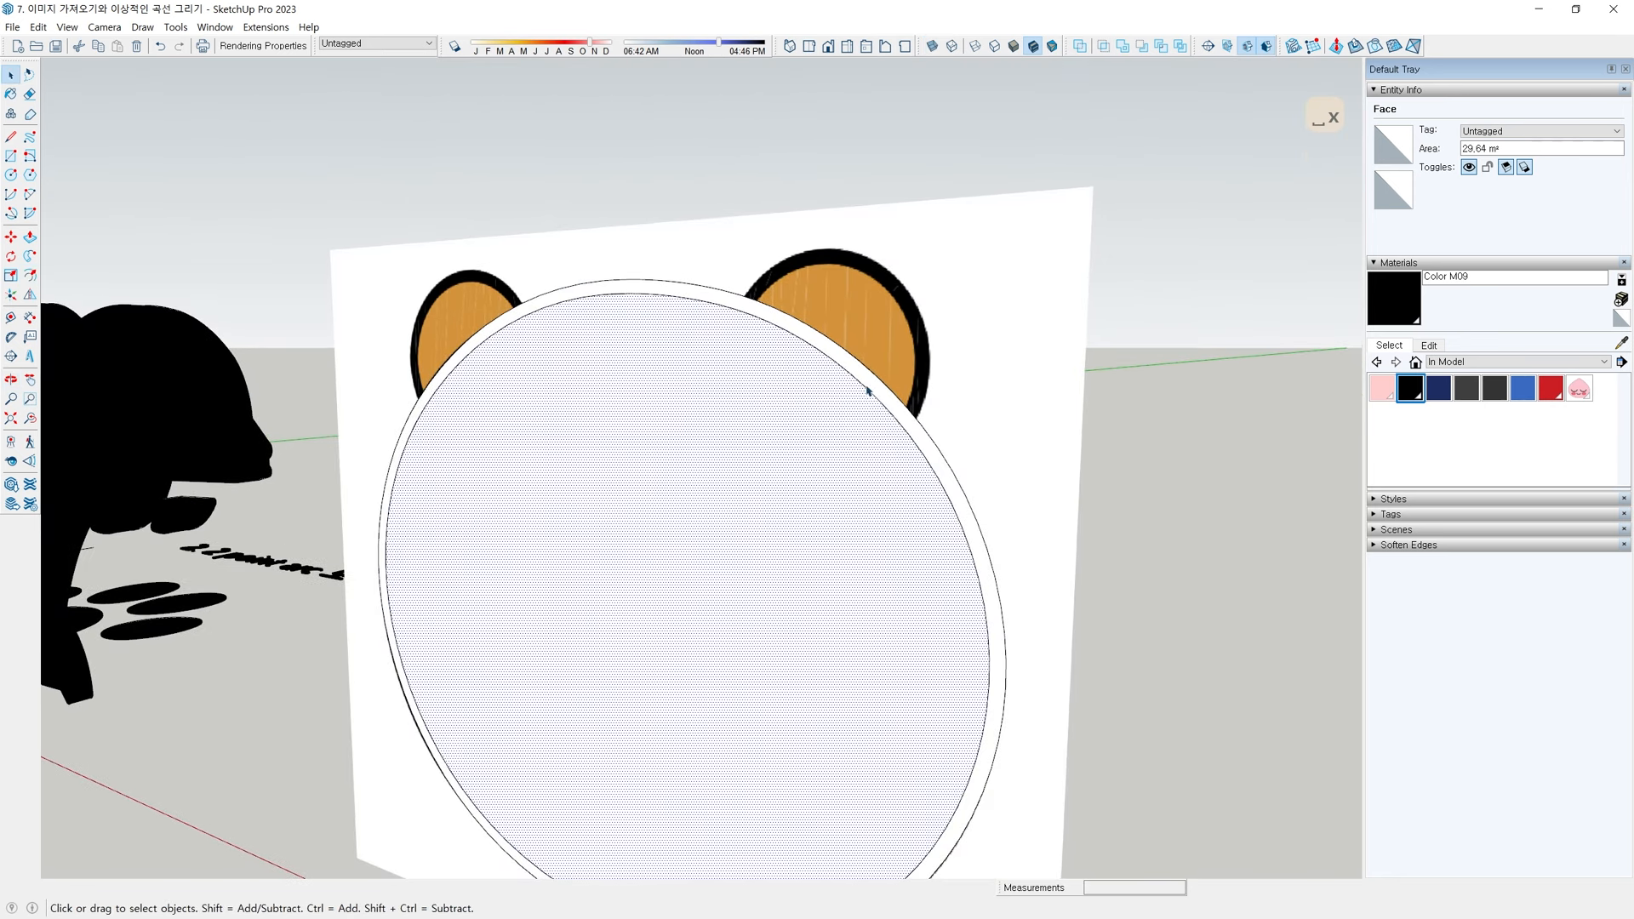
click(867, 386)
click(814, 445)
middle_drag(702, 415, 739, 451)
scroll(749, 348, up, 4)
key(Escape)
key(c)
scroll(689, 319, up, 1)
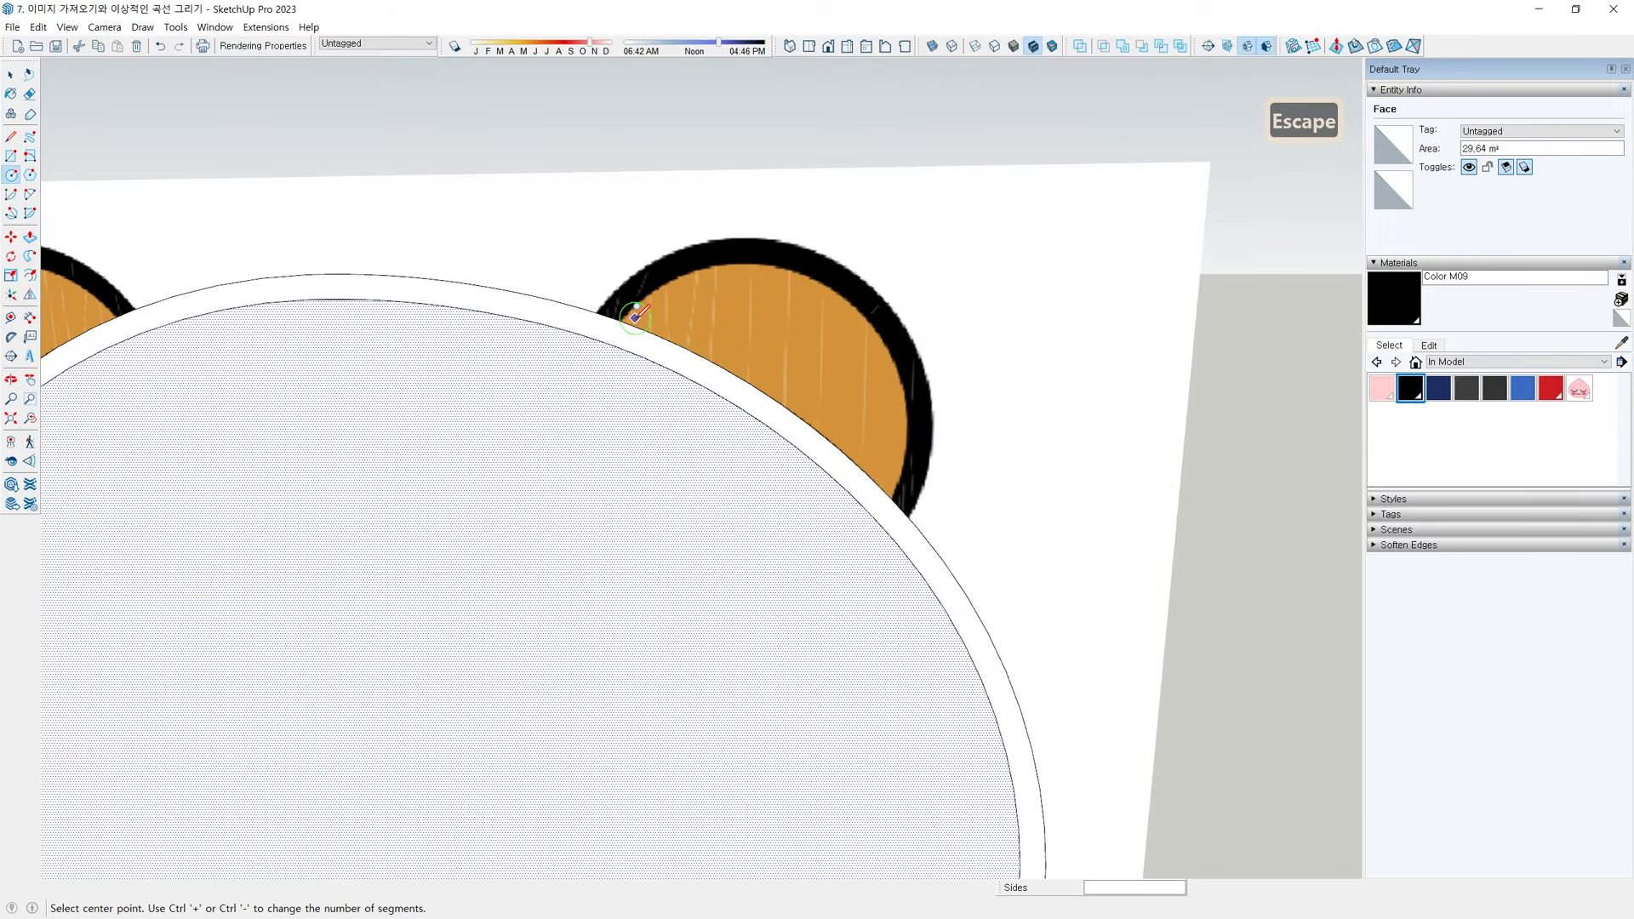
key(grave)
key(Escape)
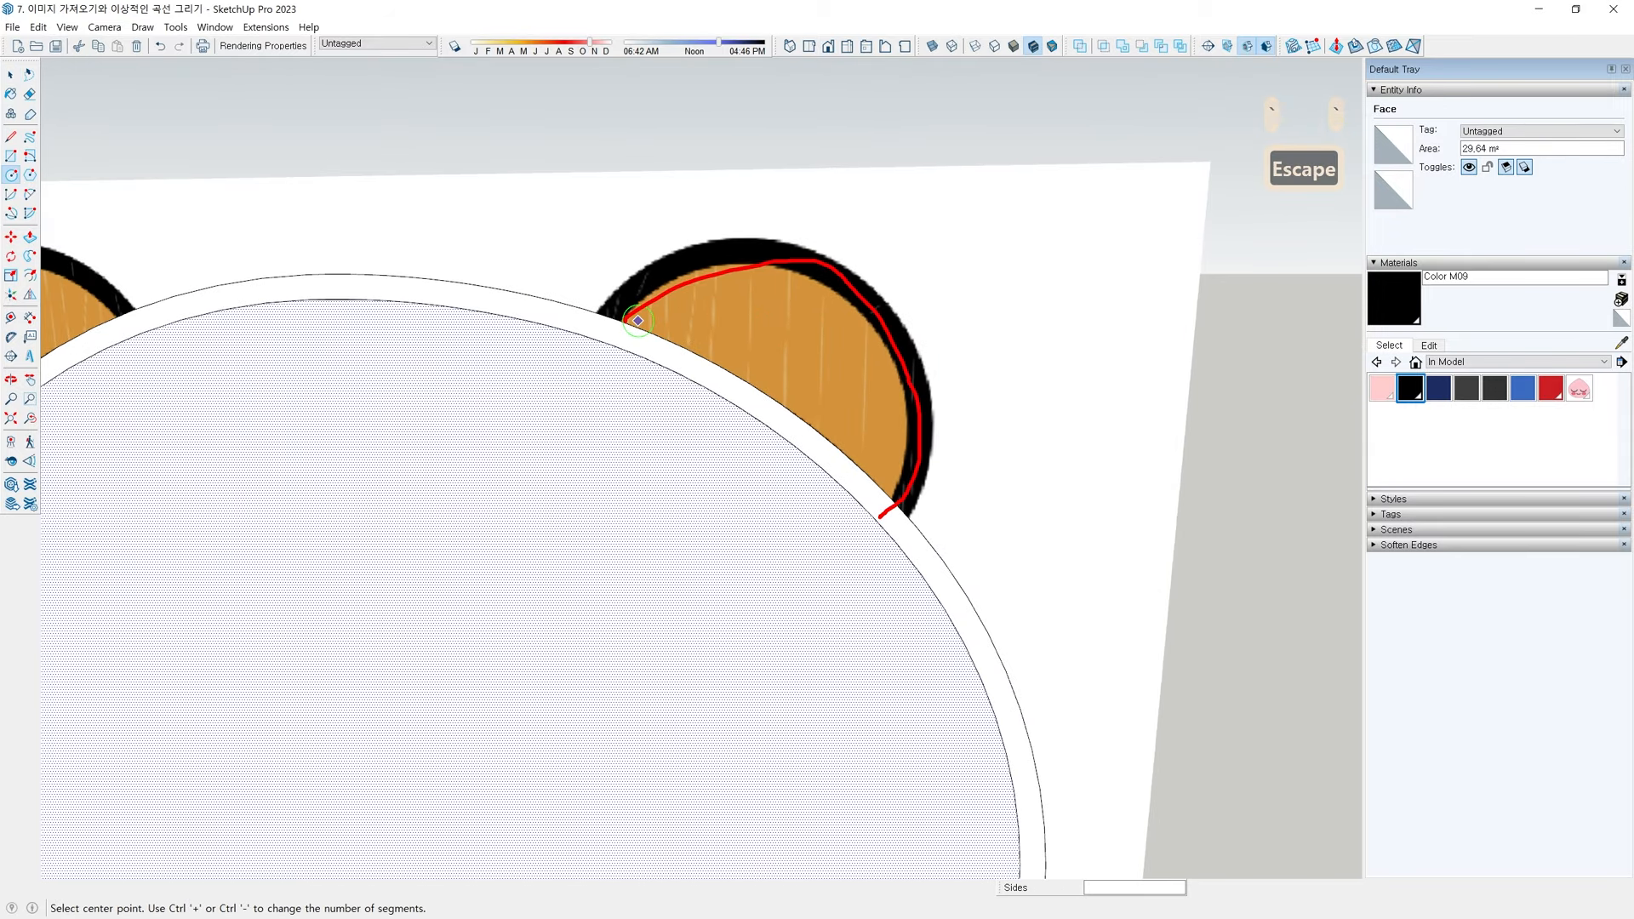
Trace the inner edge of the bear's right ear with a 2 Point Arc of about 762 mm radius, ending on the head's outer outline
scroll(659, 310, up, 2)
key(a)
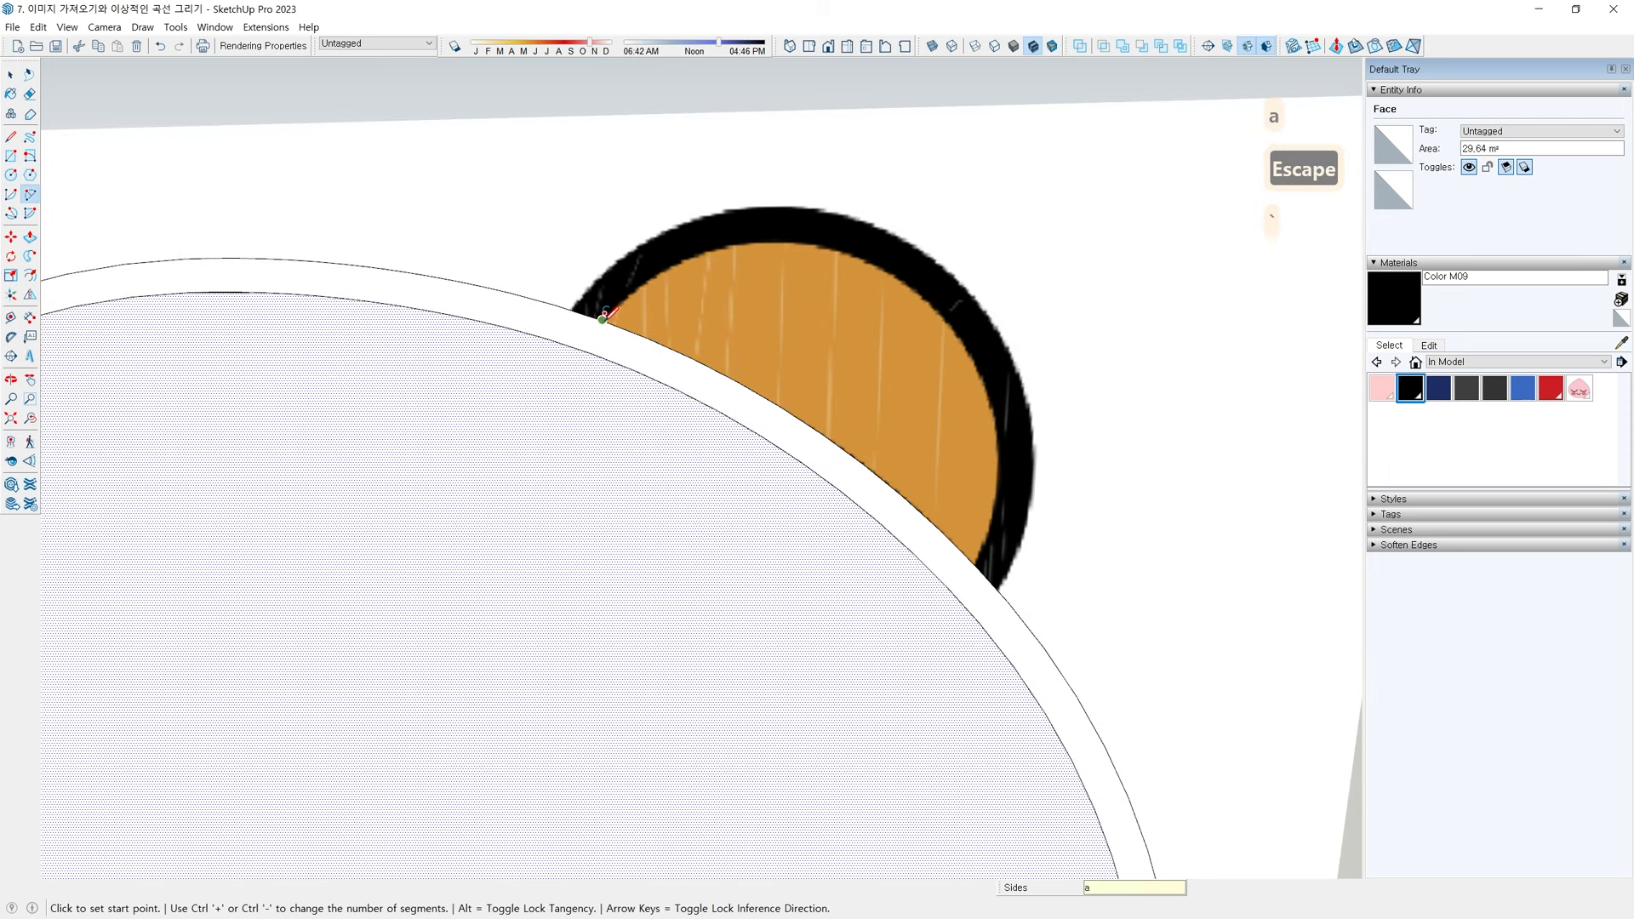
click(603, 318)
click(975, 562)
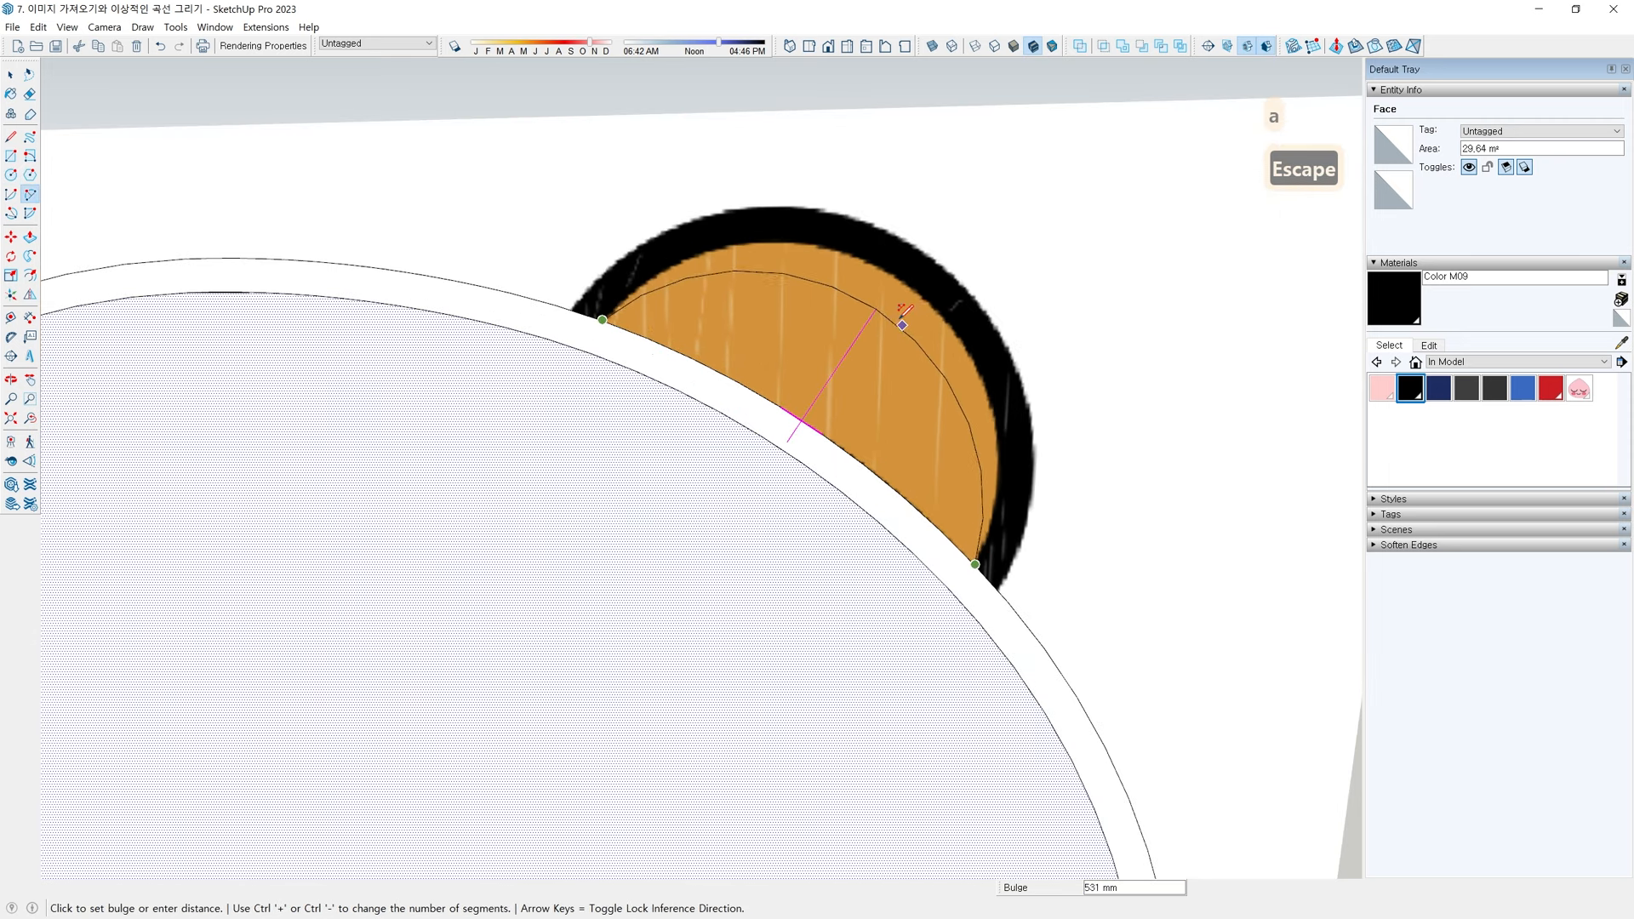
click(889, 271)
middle_drag(992, 321, 843, 348)
key(space)
Offset the right ear's inner arc outward by about 121 mm to form the ear's outer edge
scroll(861, 255, up, 1)
click(861, 255)
scroll(865, 266, down, 3)
key(f)
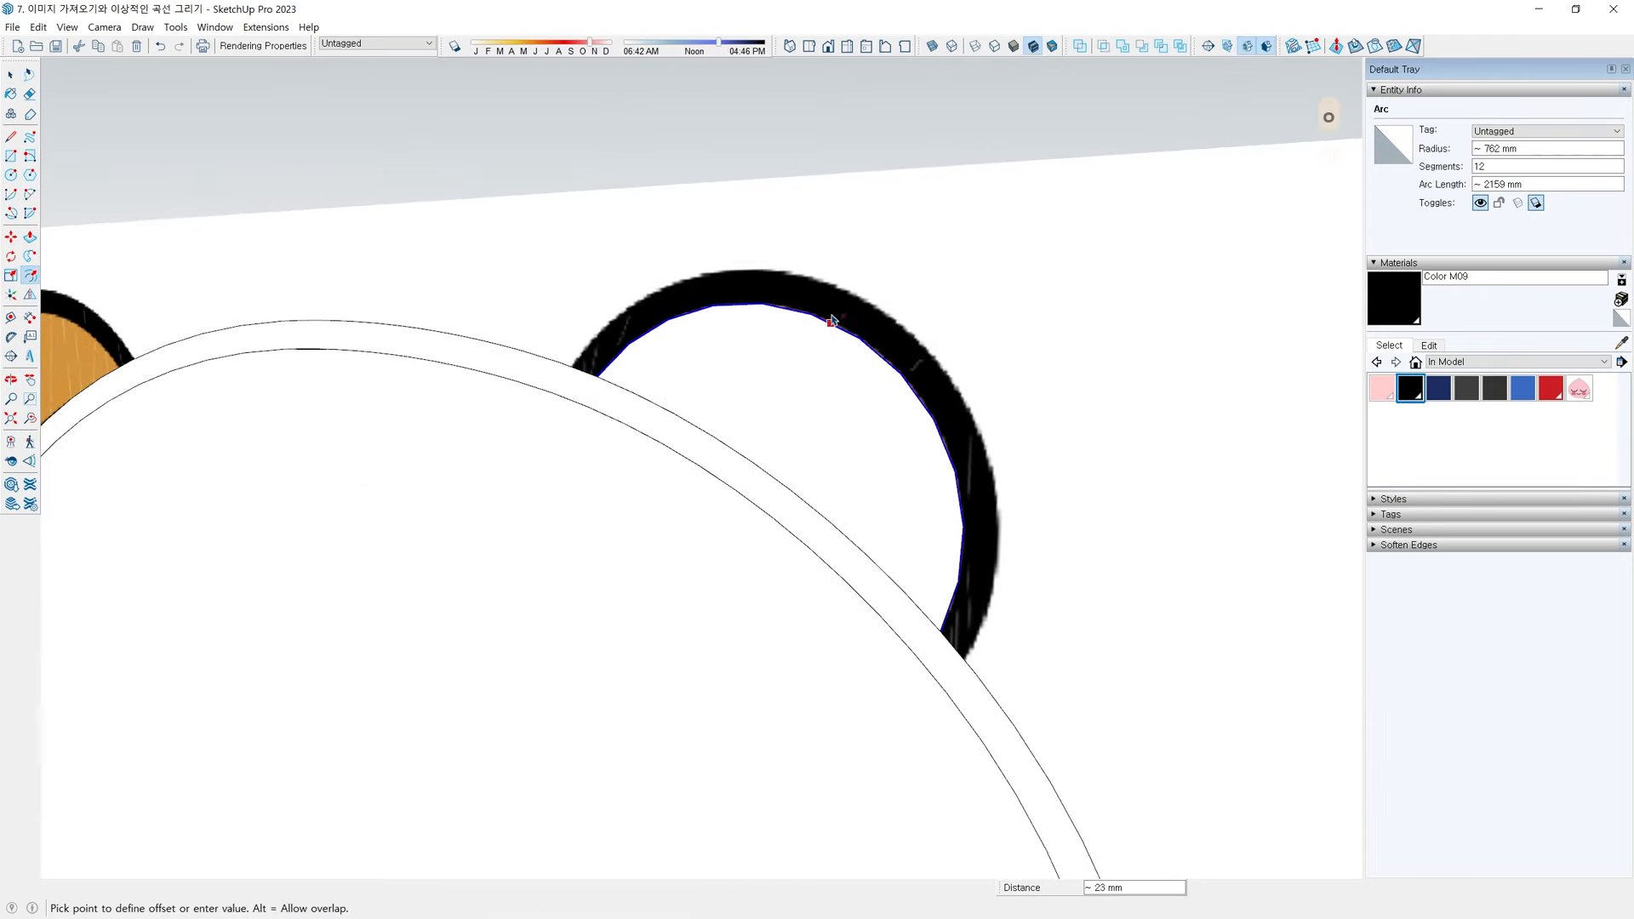
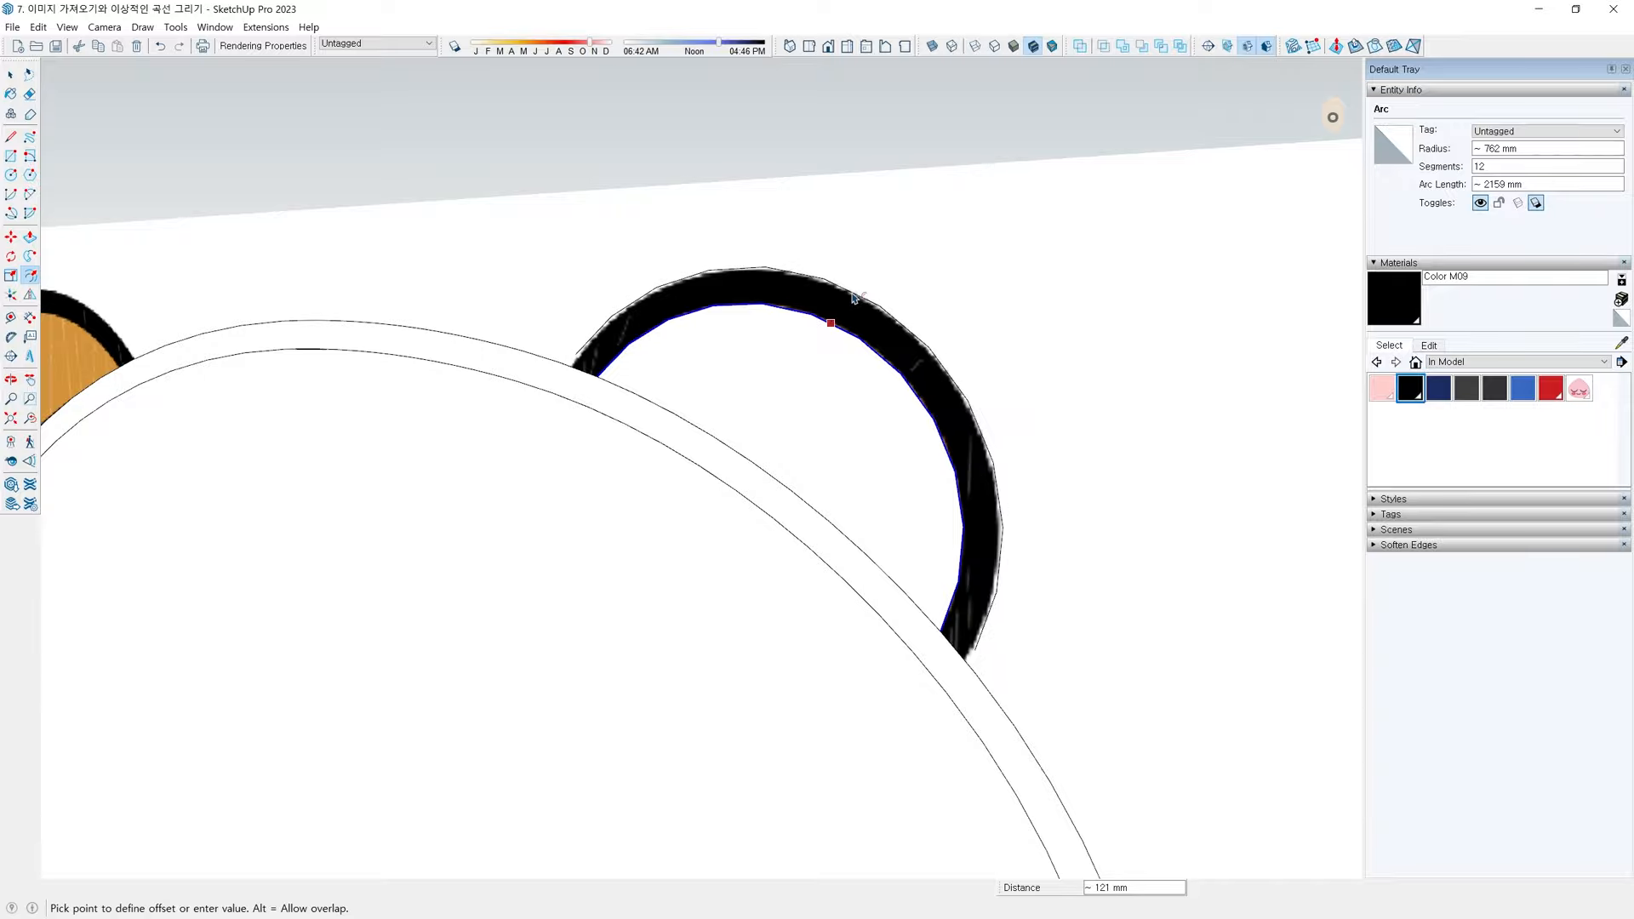
scroll(851, 300, down, 2)
middle_drag(854, 306, 838, 396)
key(space)
Turn on X-ray display and draw a line joining the lower end of the right ear's outer arc to the head outline
key(x)
scroll(672, 357, up, 1)
scroll(672, 357, up, 2)
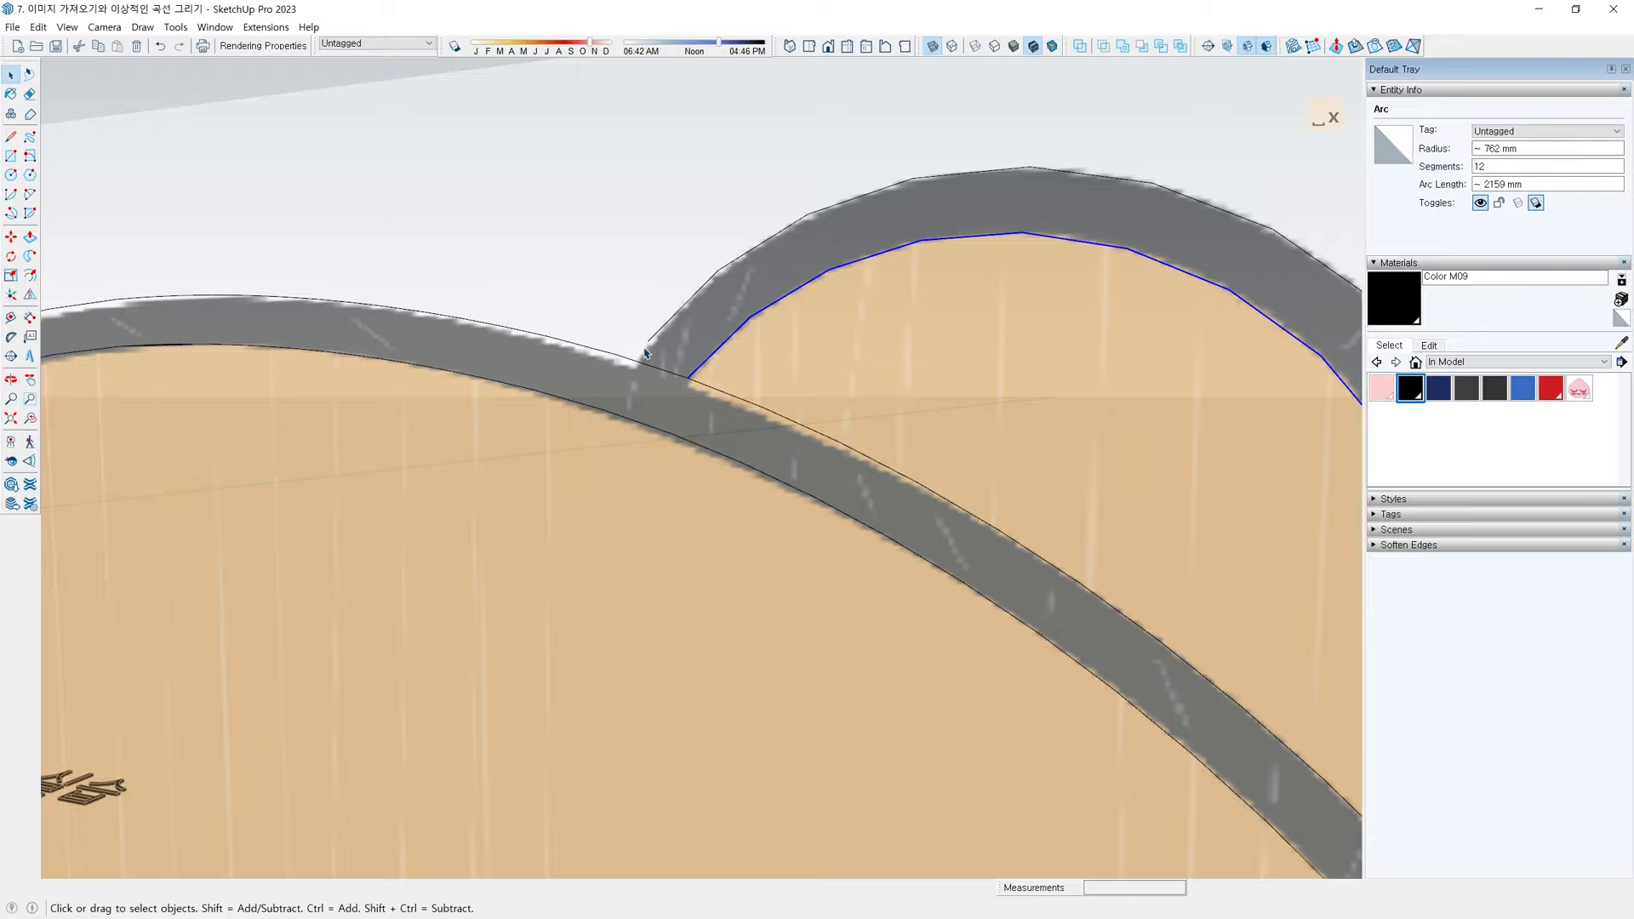
scroll(644, 350, down, 3)
shift+middle_drag(1030, 604, 863, 439)
scroll(863, 440, up, 4)
scroll(833, 426, up, 1)
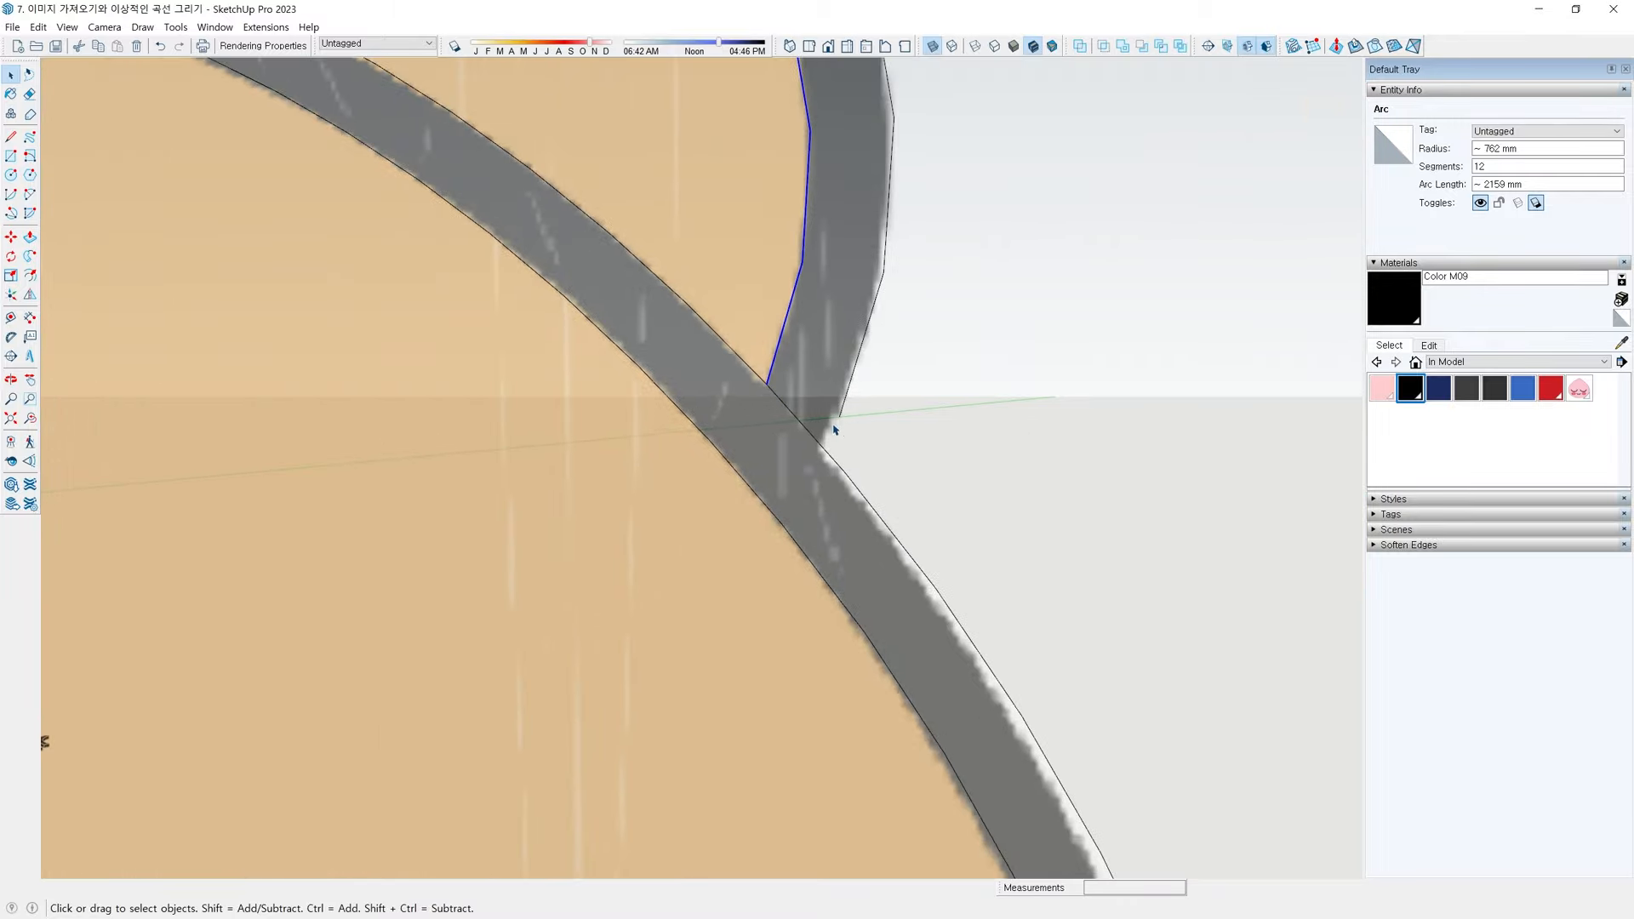
scroll(833, 425, up, 2)
scroll(853, 409, up, 1)
click(846, 406)
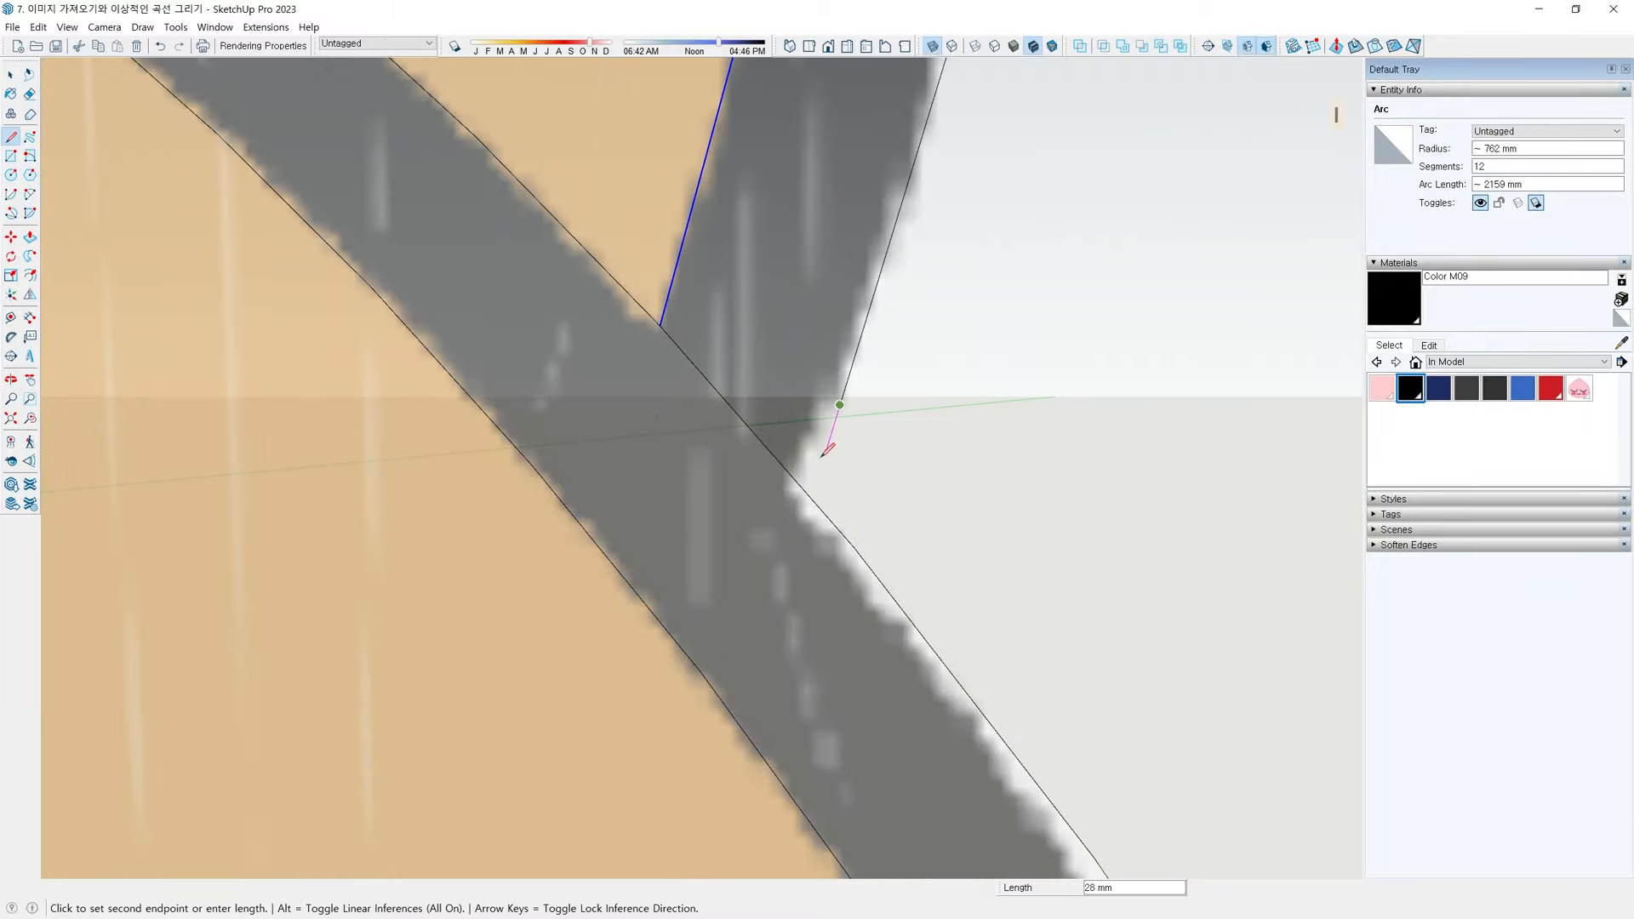
scroll(822, 451, up, 2)
click(803, 508)
scroll(761, 472, down, 1)
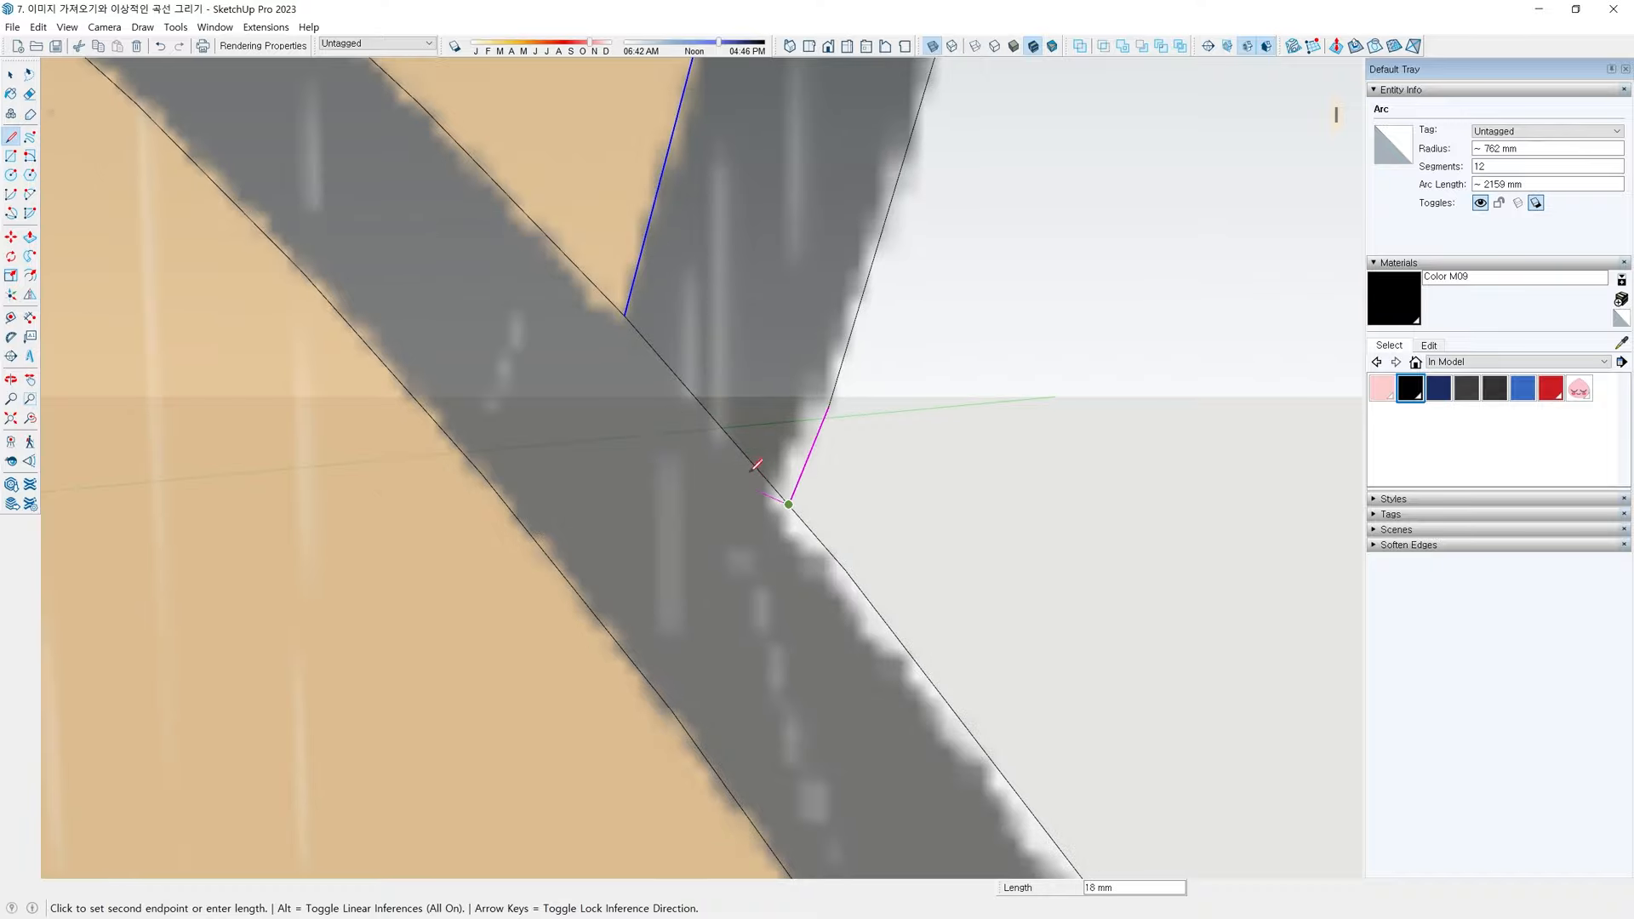
key(space)
Draw a line about 47 mm long joining the upper end of the right ear's outer arc to the head outline
scroll(605, 390, down, 6)
shift+middle_drag(502, 308, 881, 481)
scroll(1004, 562, up, 5)
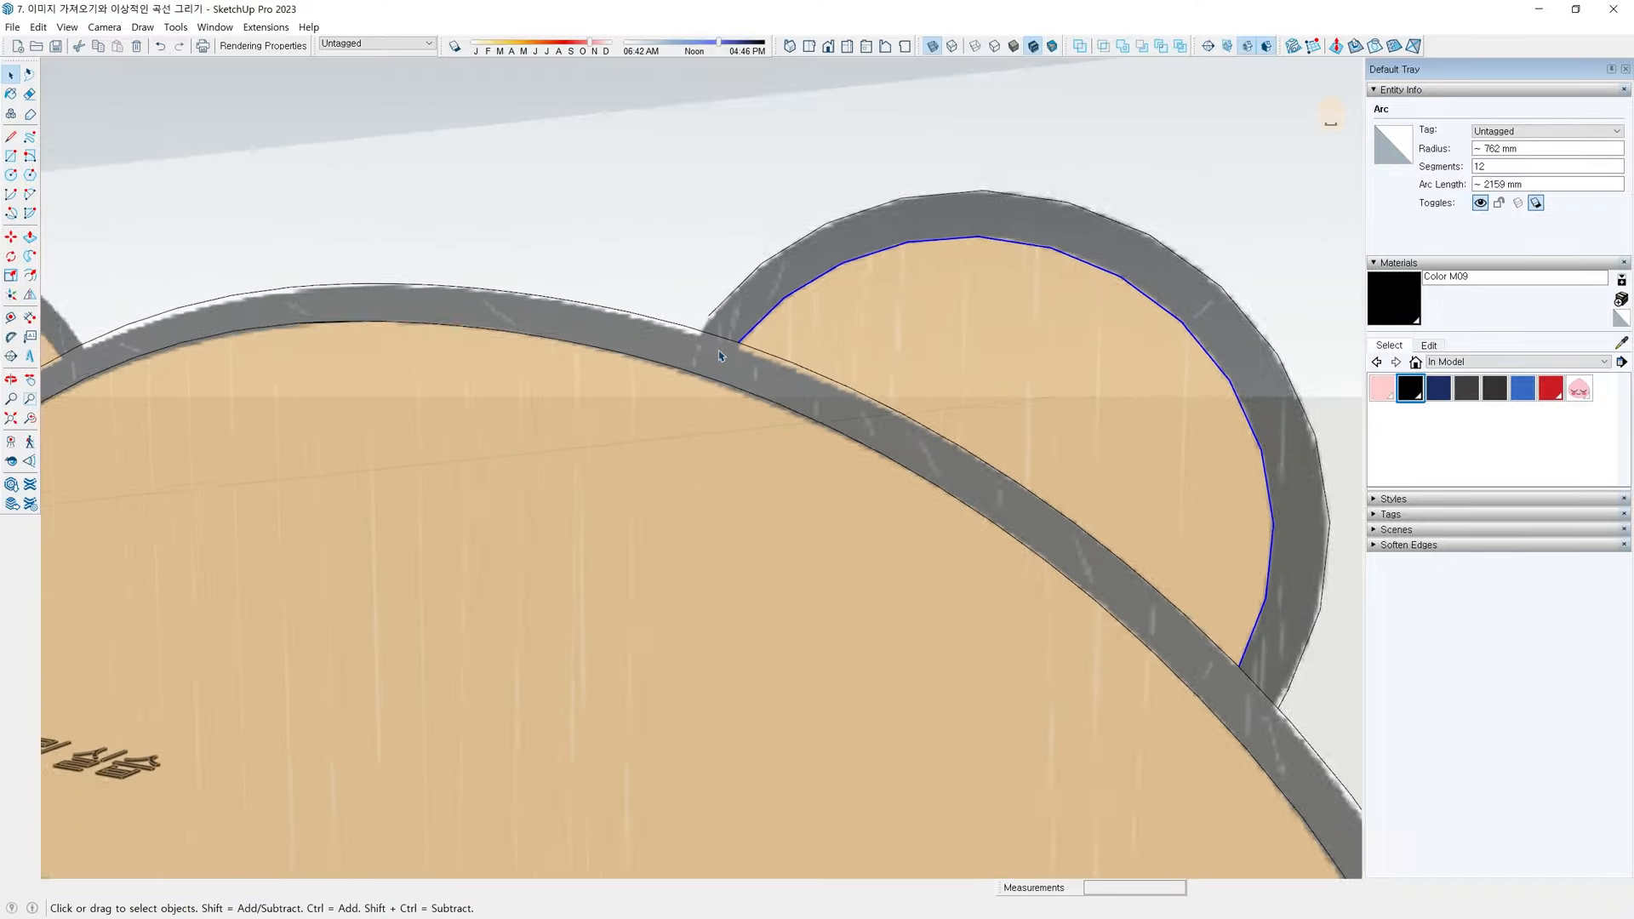
key(l)
click(703, 295)
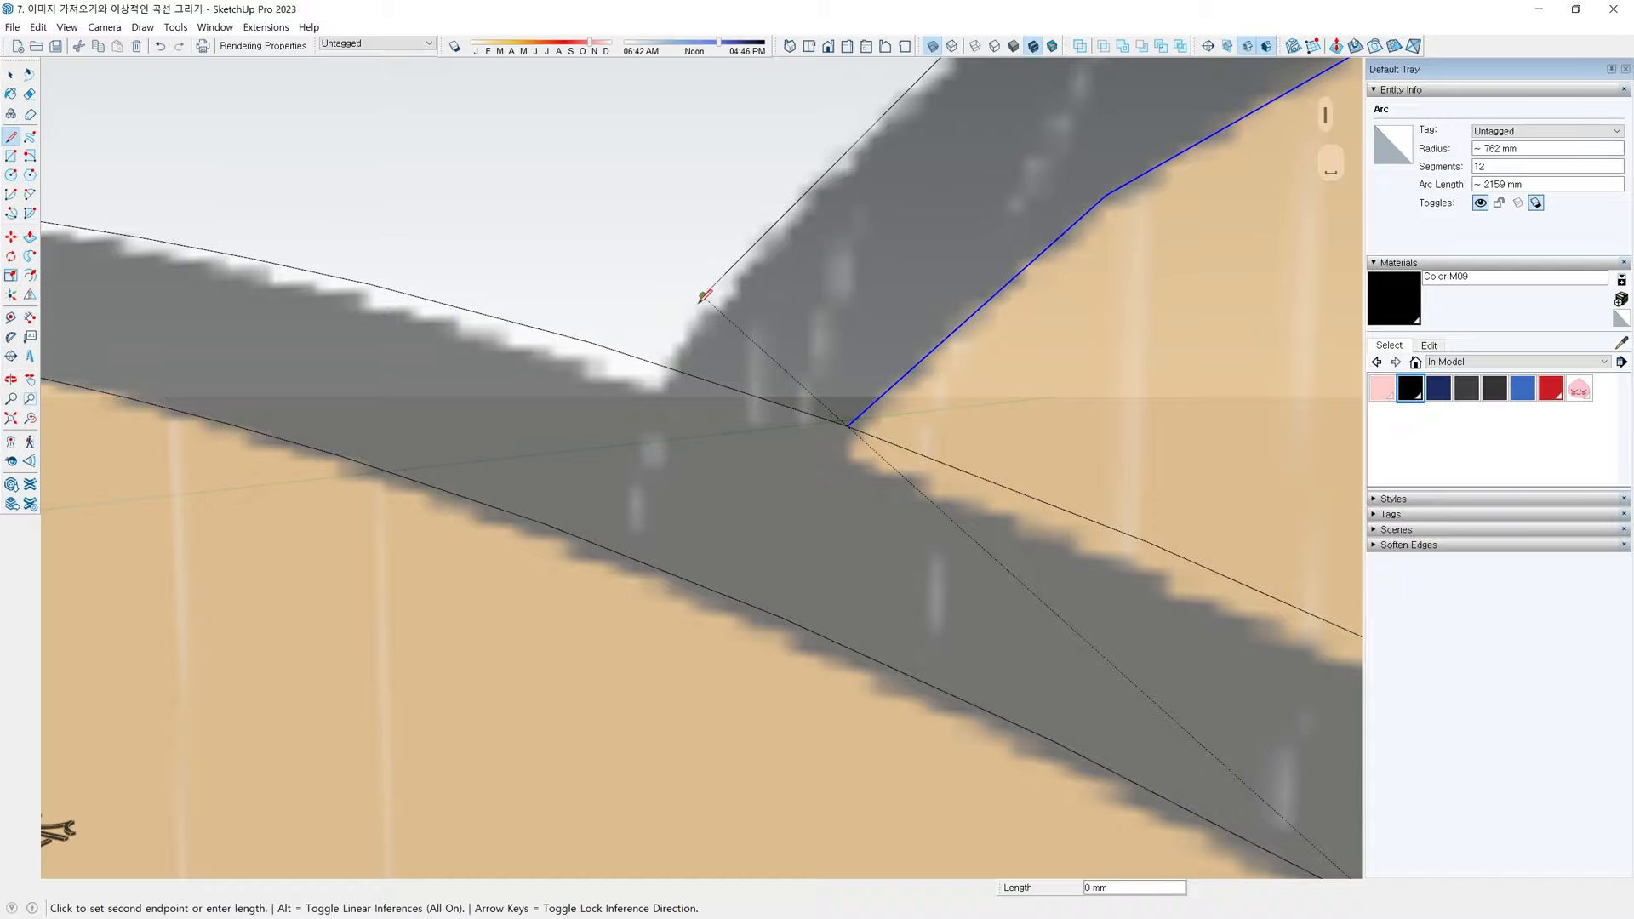
scroll(685, 340, up, 2)
click(656, 386)
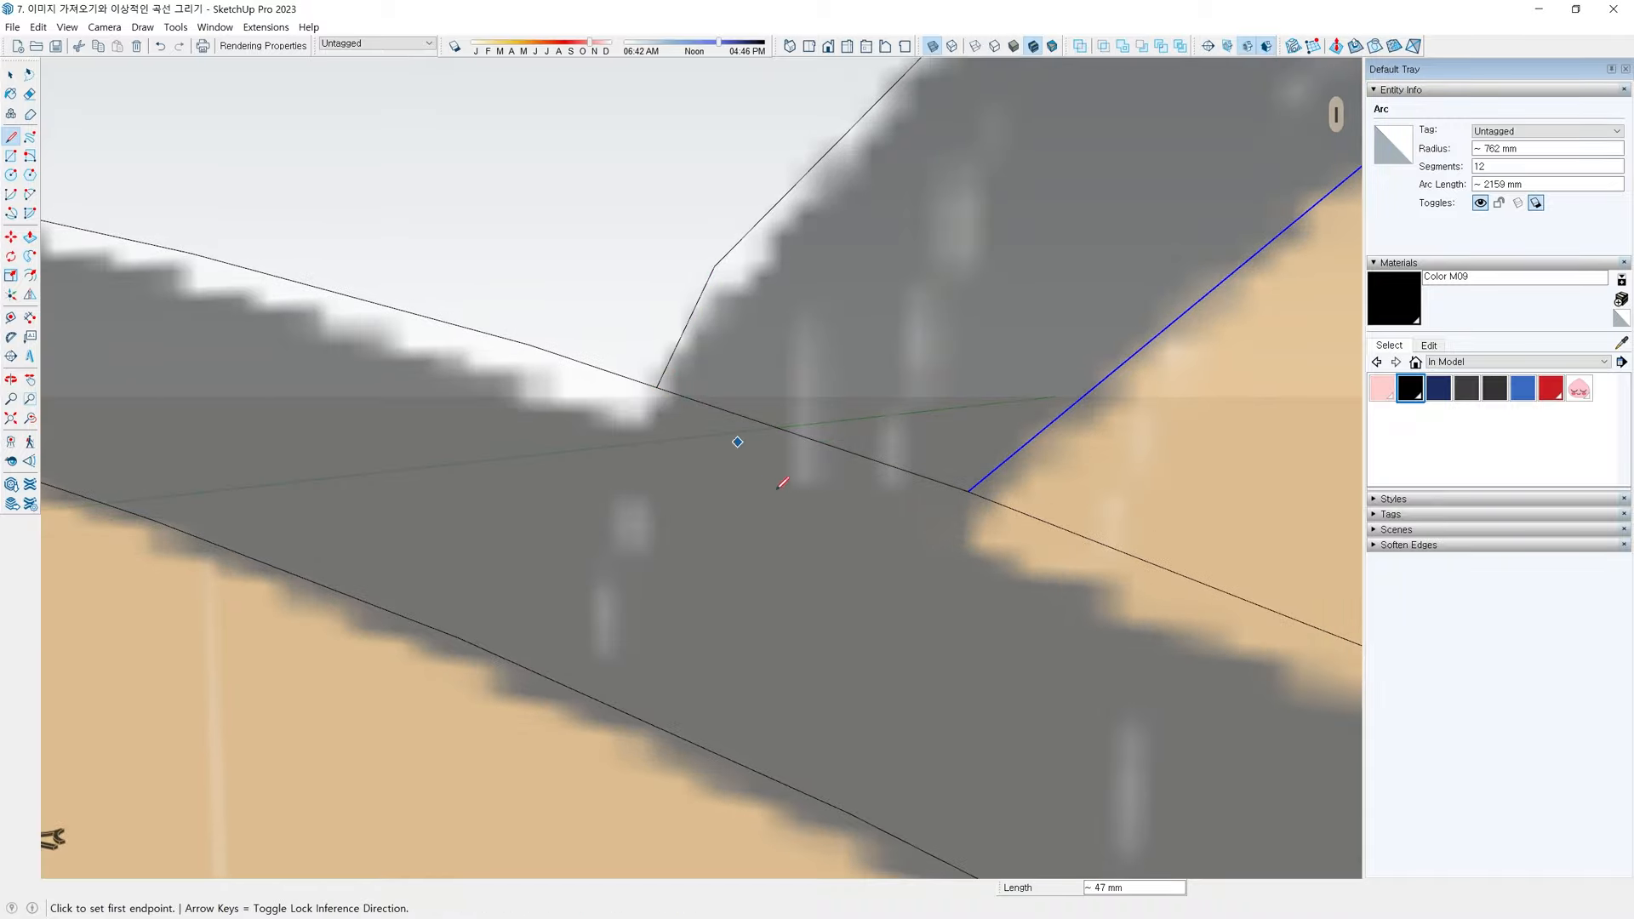
key(space)
Delete the two short edges separating the right ear's border band from the head's border band, at the ear's upper and lower ends
scroll(777, 437, down, 7)
scroll(919, 485, down, 2)
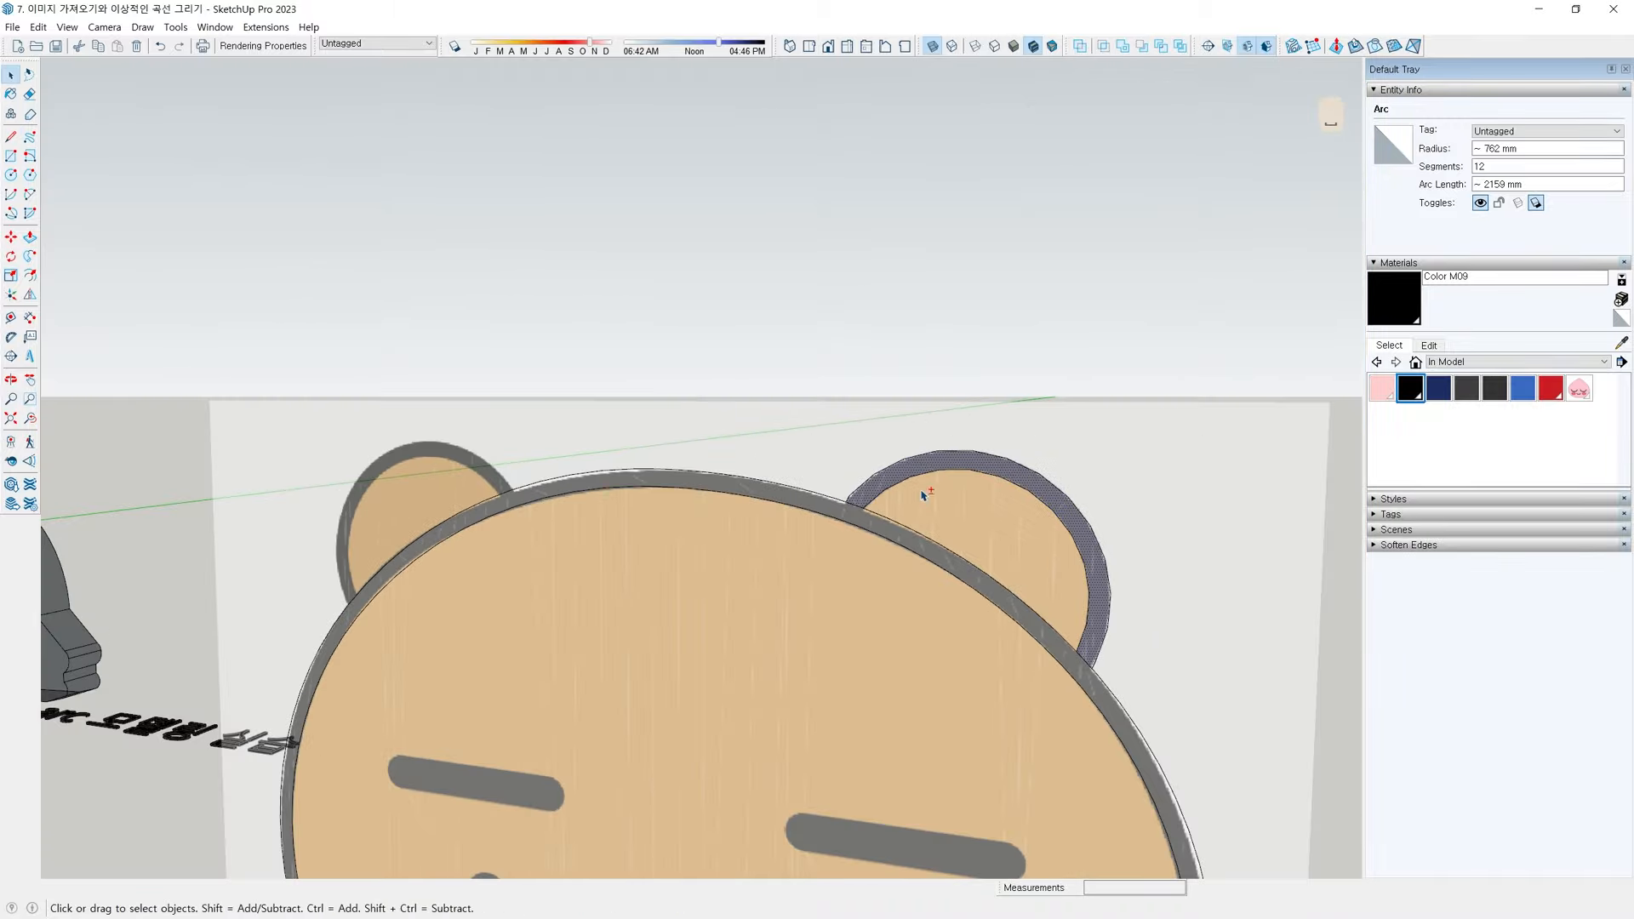
click(868, 485)
scroll(859, 485, up, 6)
scroll(851, 487, up, 4)
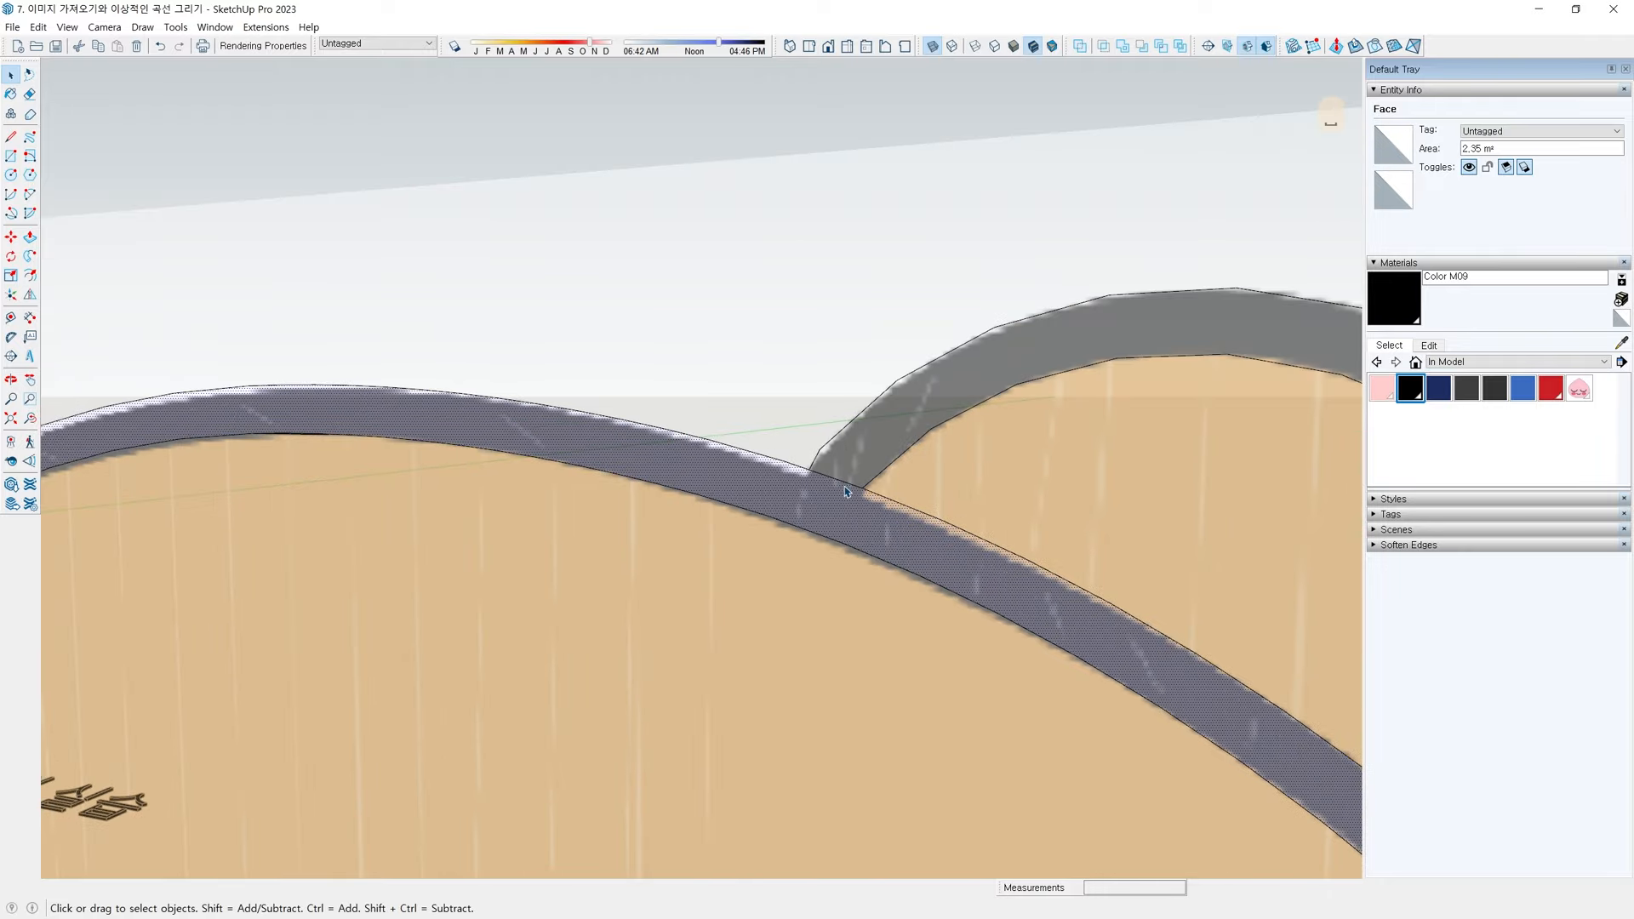
middle_drag(845, 483, 822, 526)
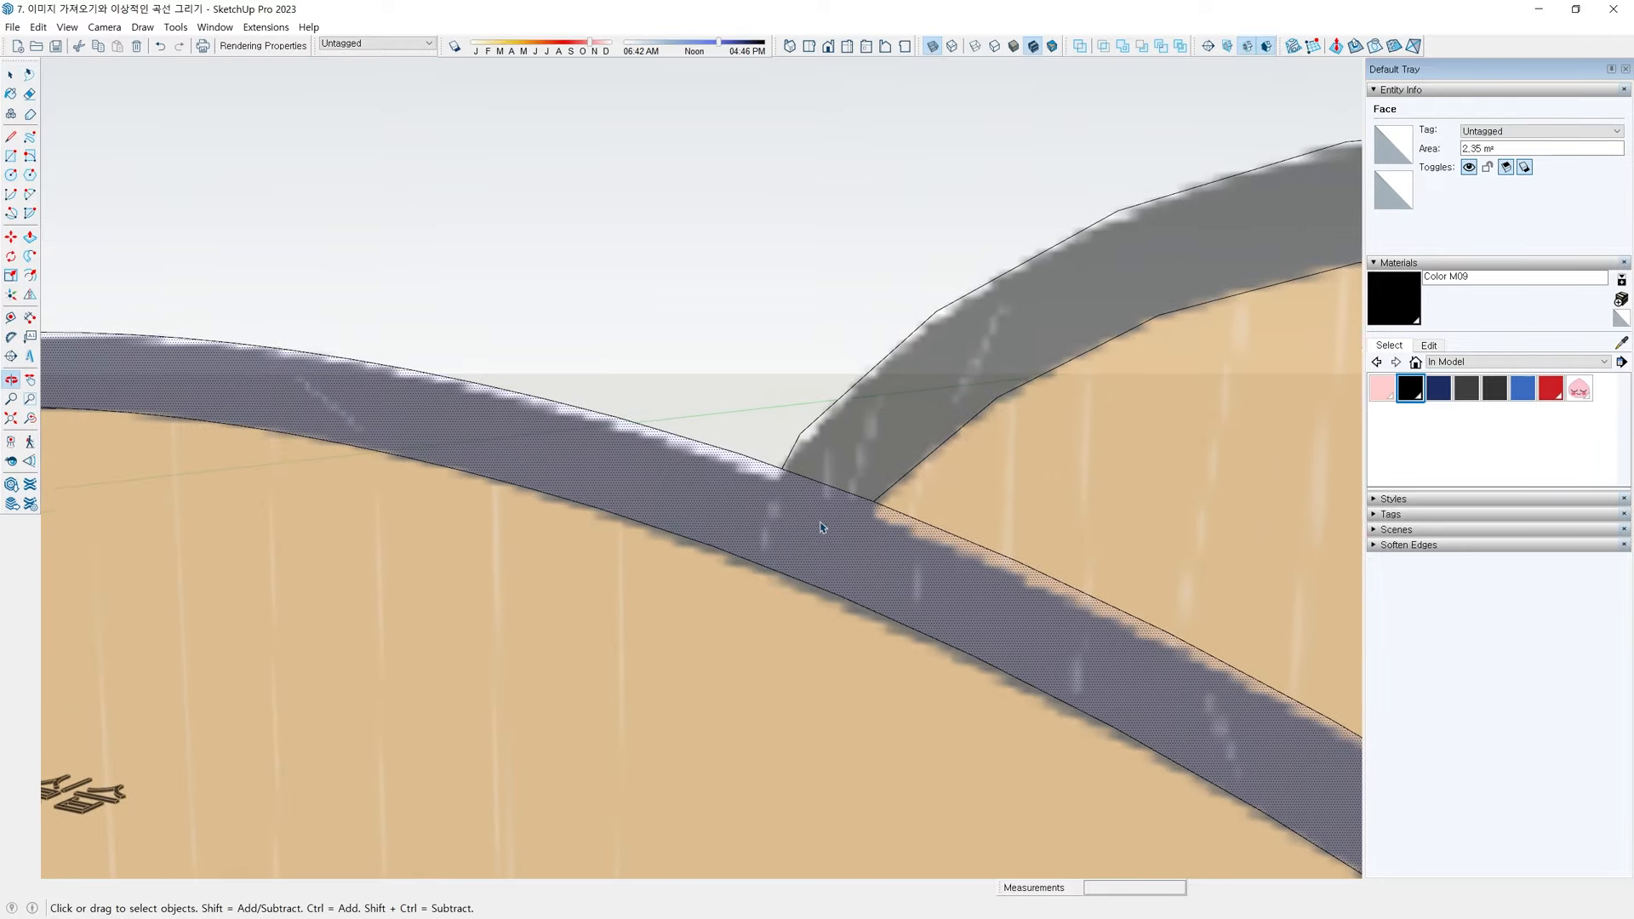
click(826, 489)
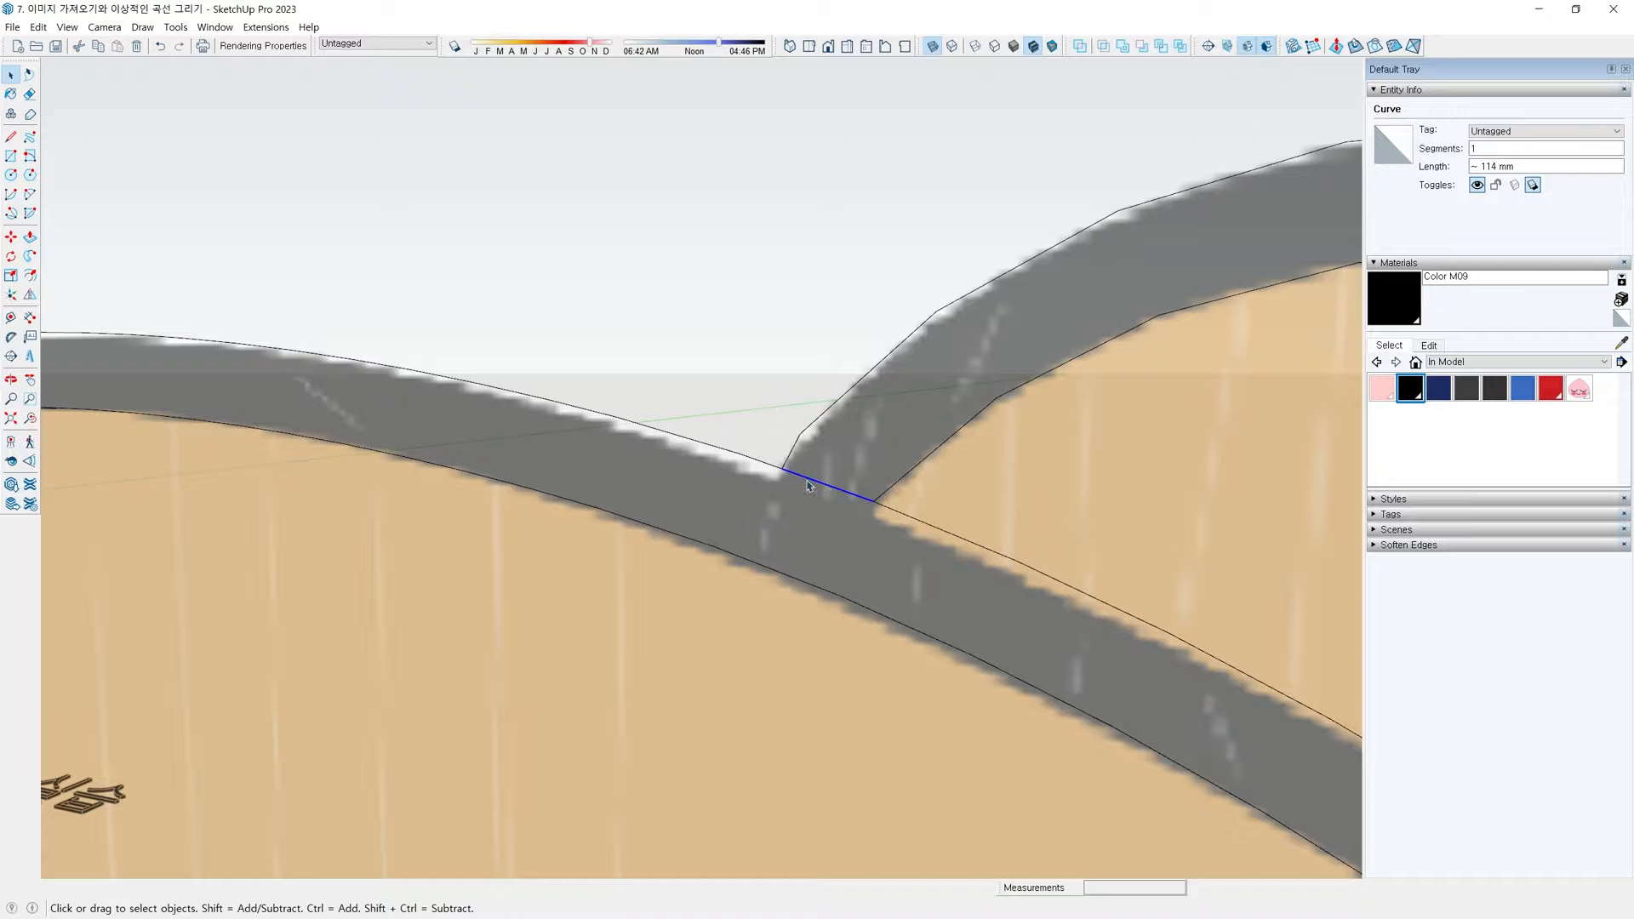
click(806, 491)
scroll(805, 491, down, 6)
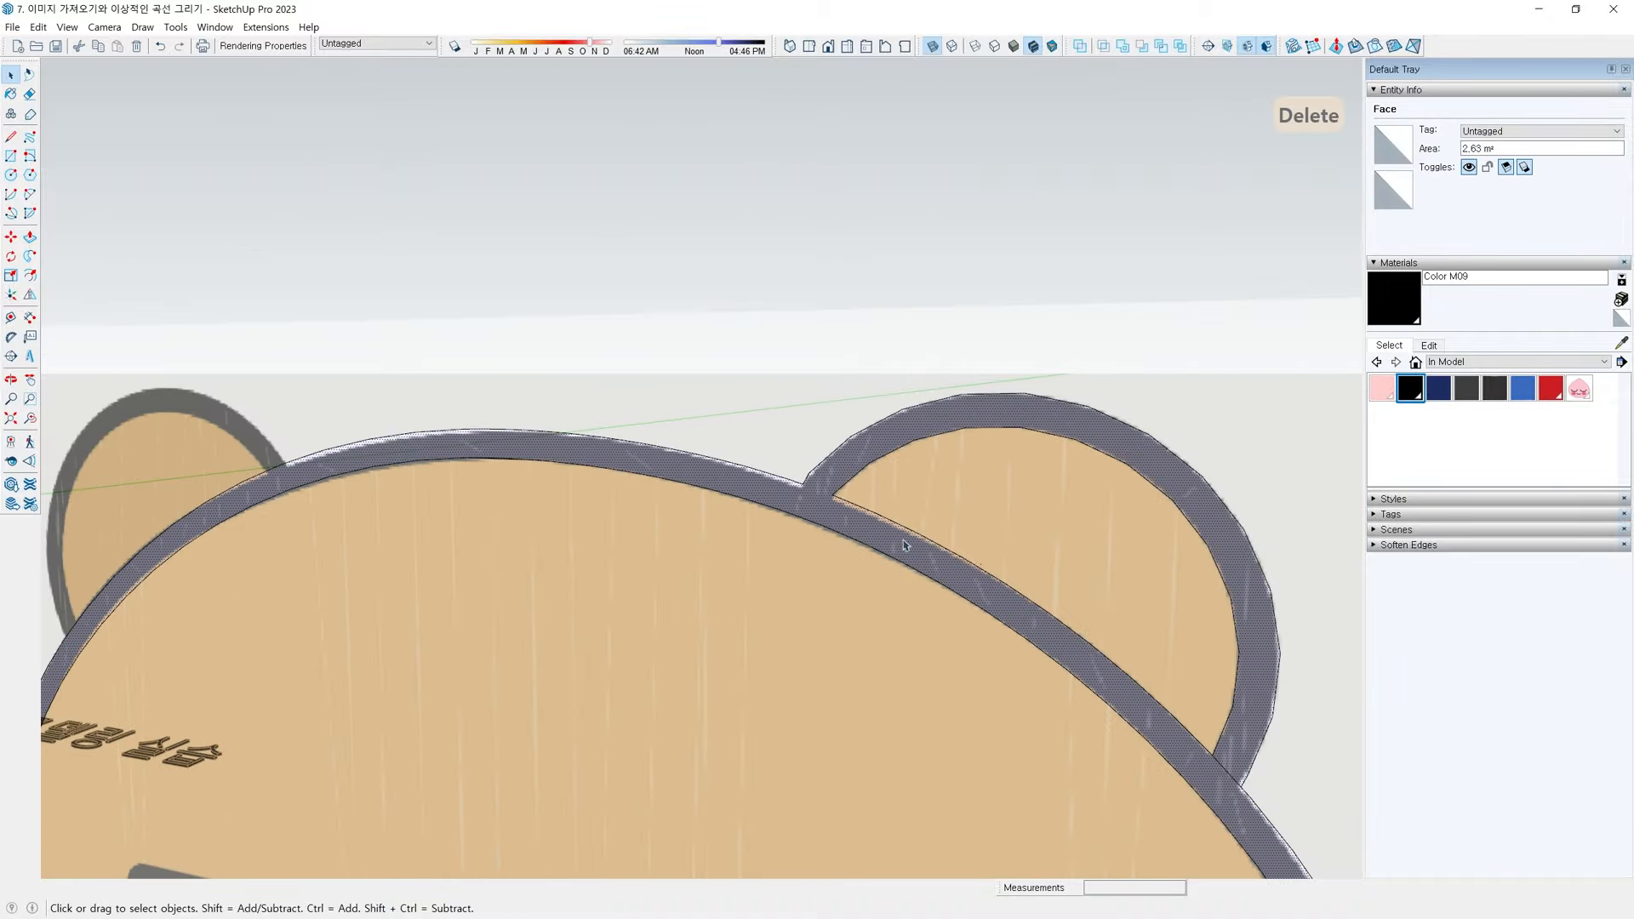
shift+middle_drag(1208, 704, 822, 514)
scroll(824, 514, up, 2)
key(Delete)
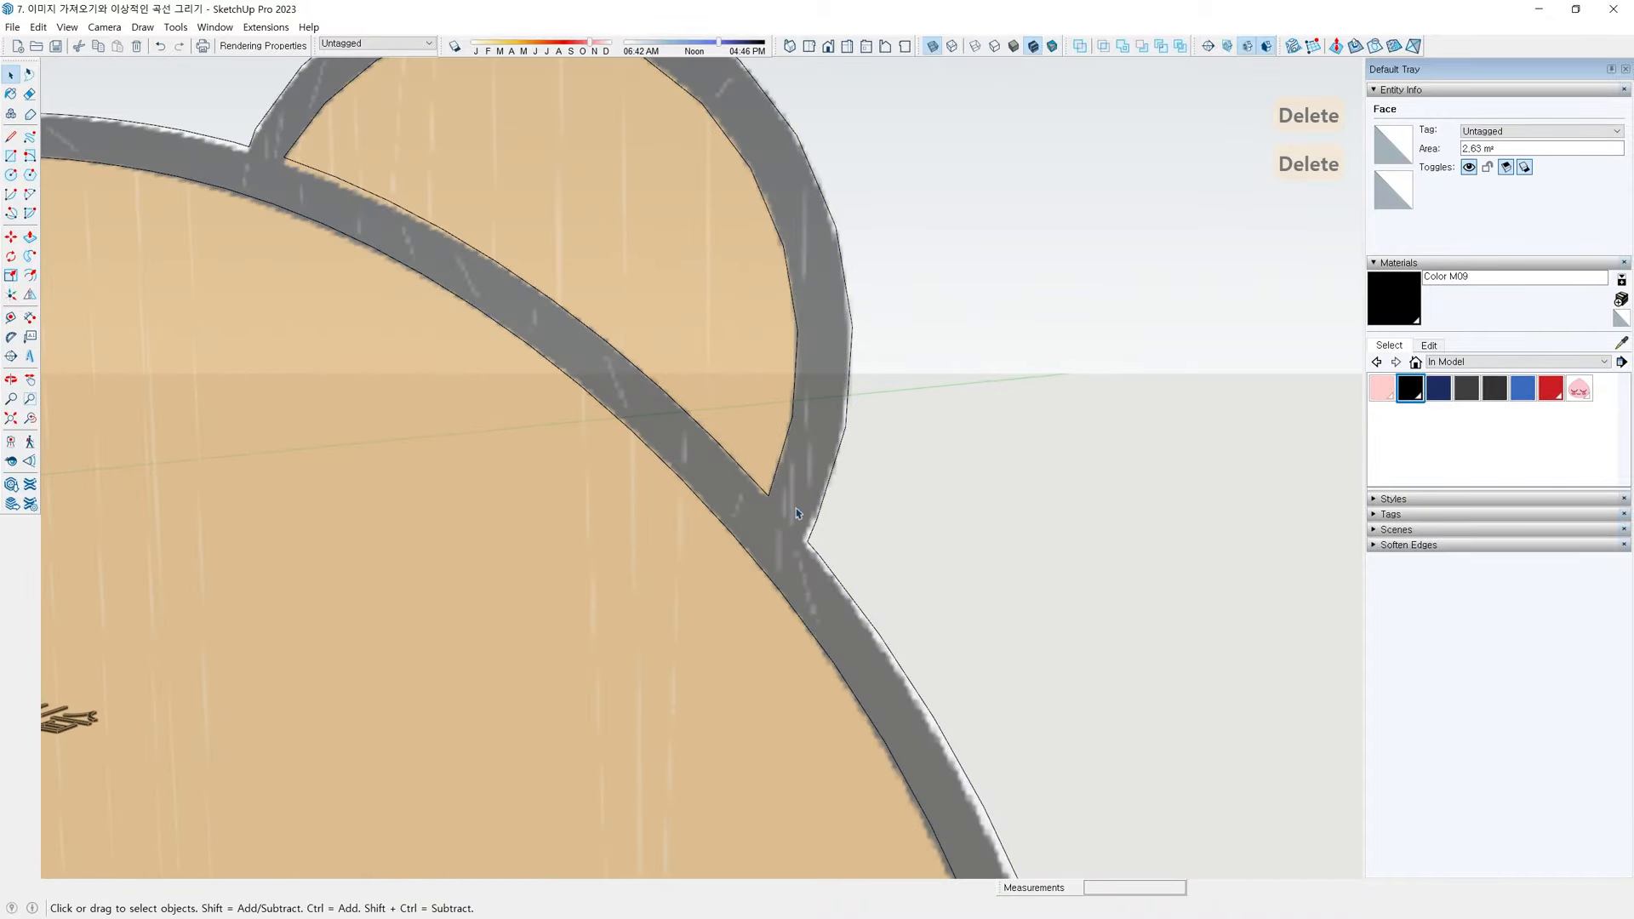
Select the faces around the right ear and head border to check that the two bands form one face
scroll(713, 404, down, 5)
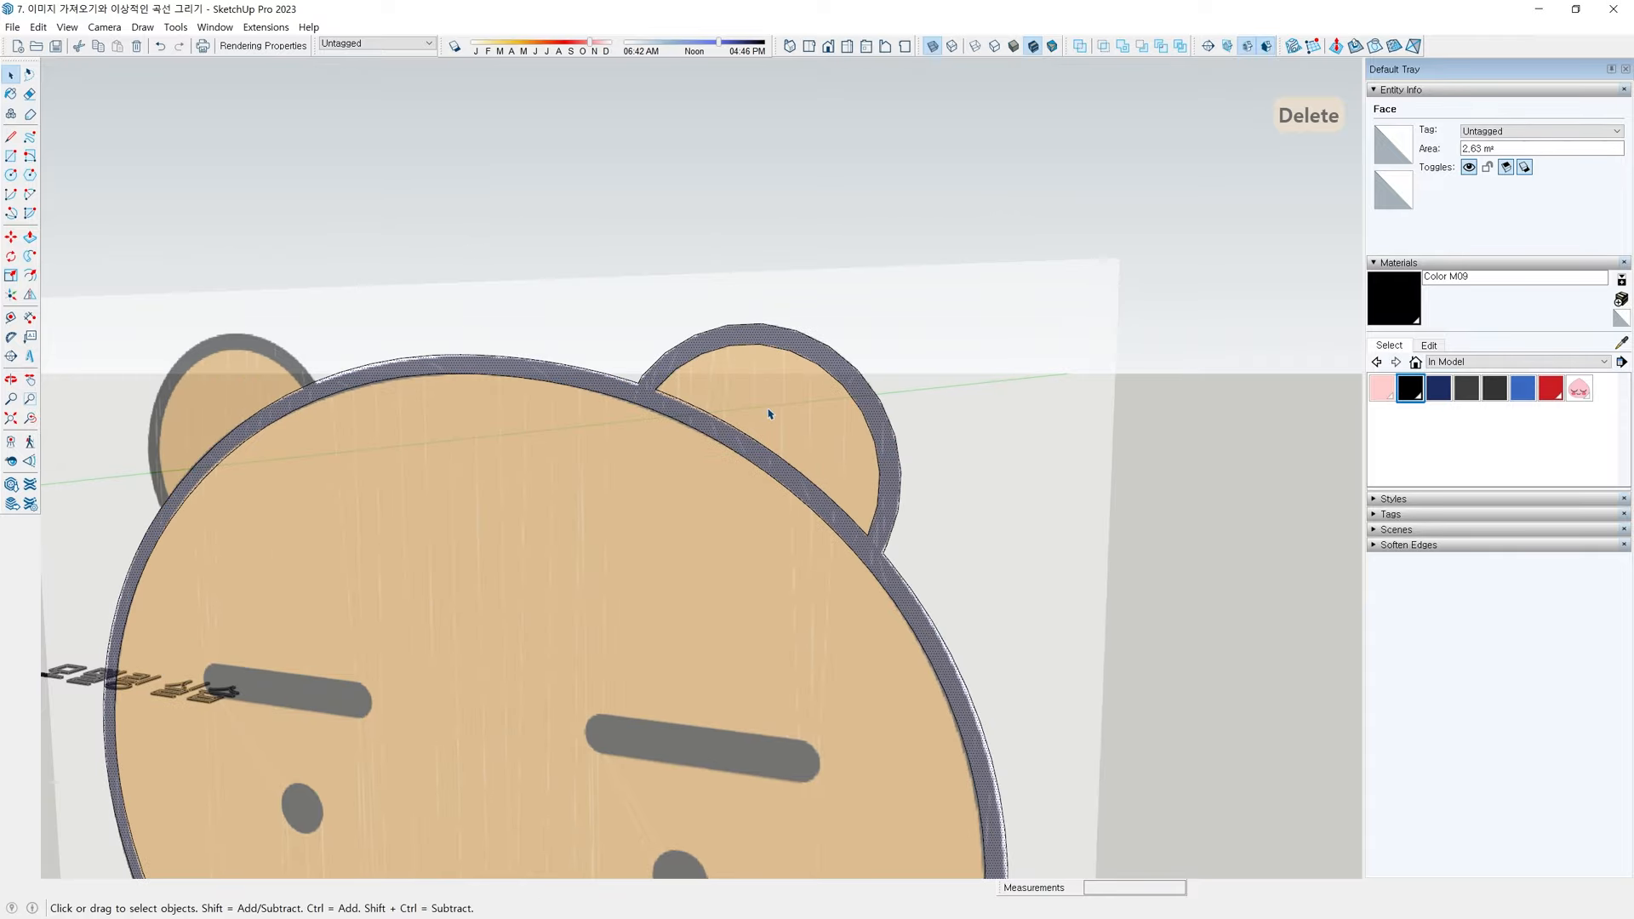
click(768, 415)
middle_drag(768, 415, 1140, 439)
click(698, 527)
click(792, 360)
scroll(792, 360, down, 3)
Trace the inner edge of the bear's left ear with a 2 Point Arc of about 751 mm radius, ending on the head's outer outline
scroll(807, 379, up, 4)
scroll(821, 421, up, 4)
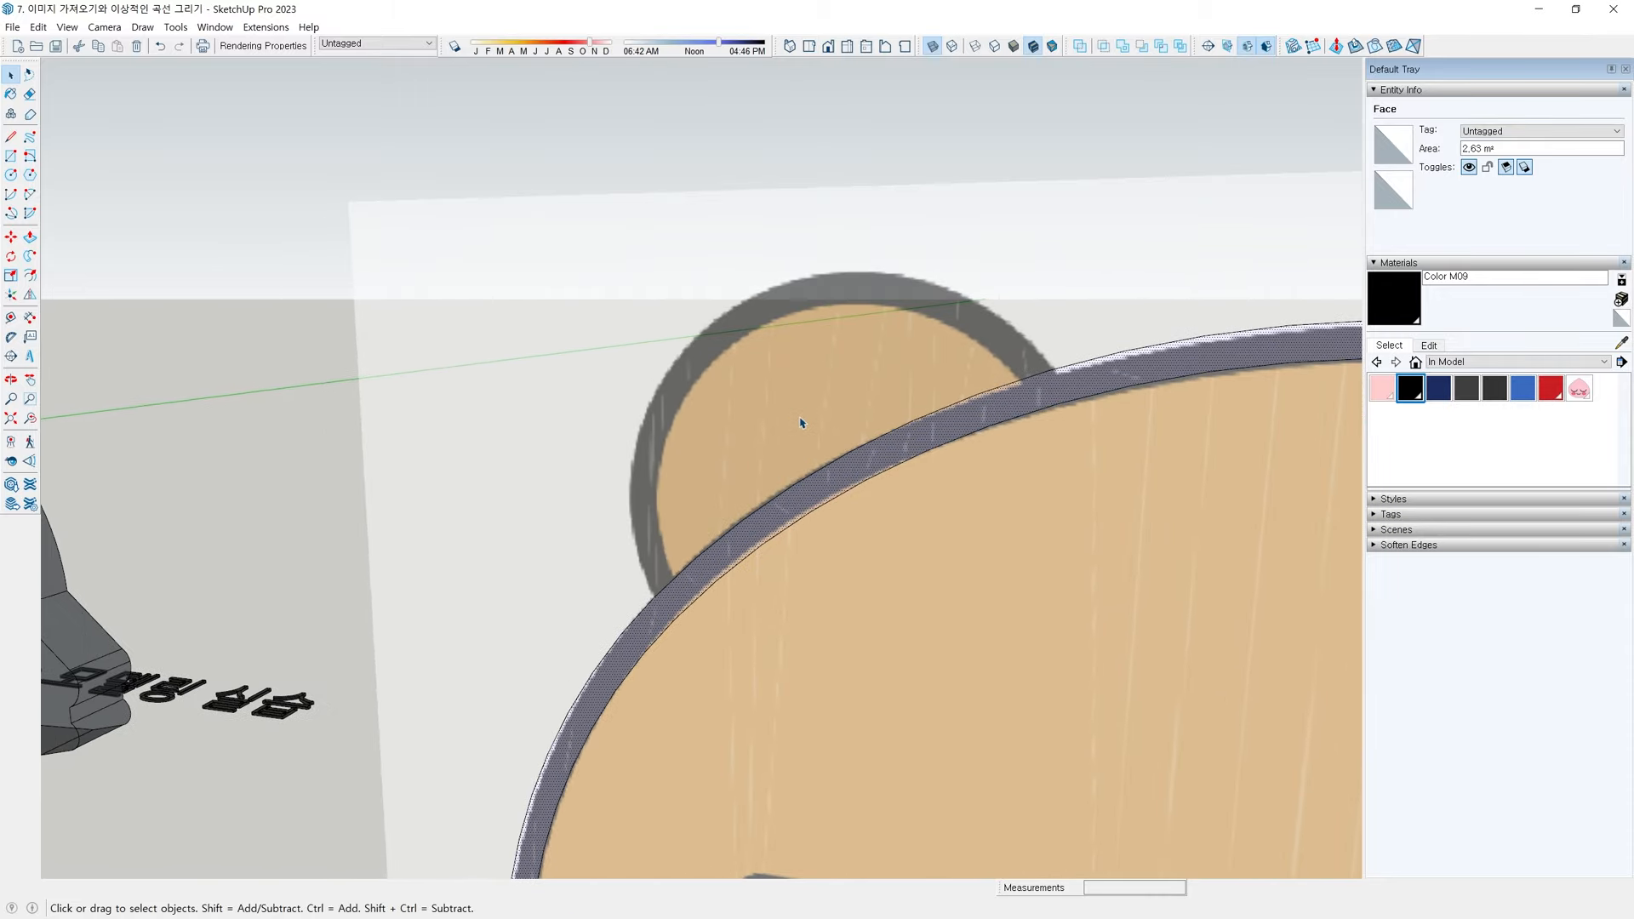
key(a)
click(676, 570)
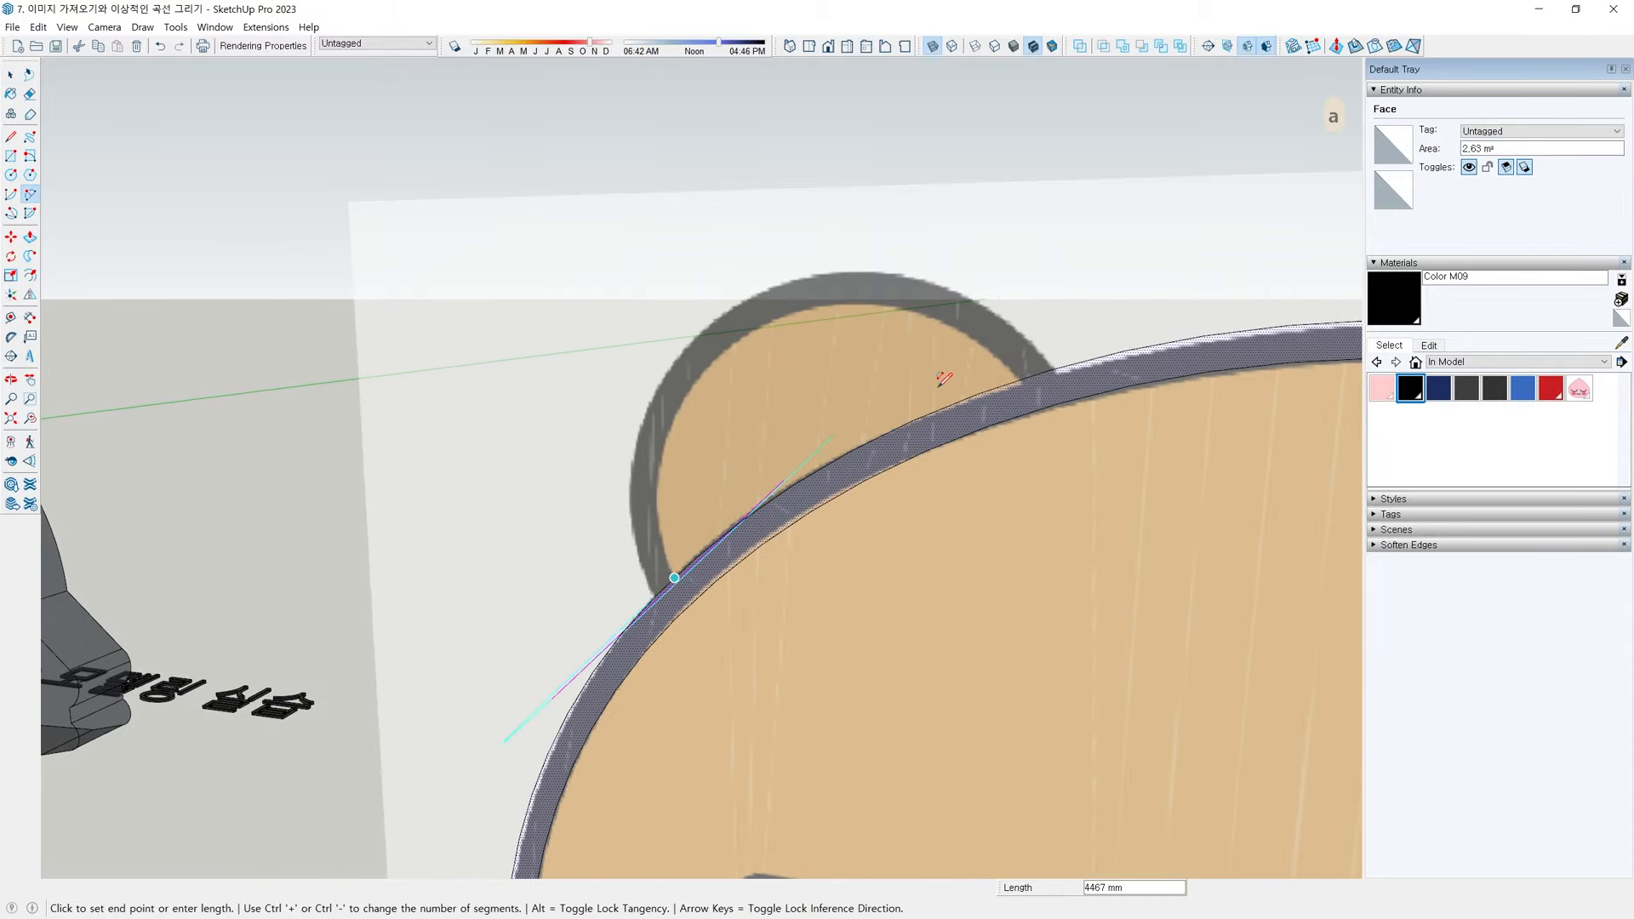
scroll(1021, 370, up, 2)
click(1022, 385)
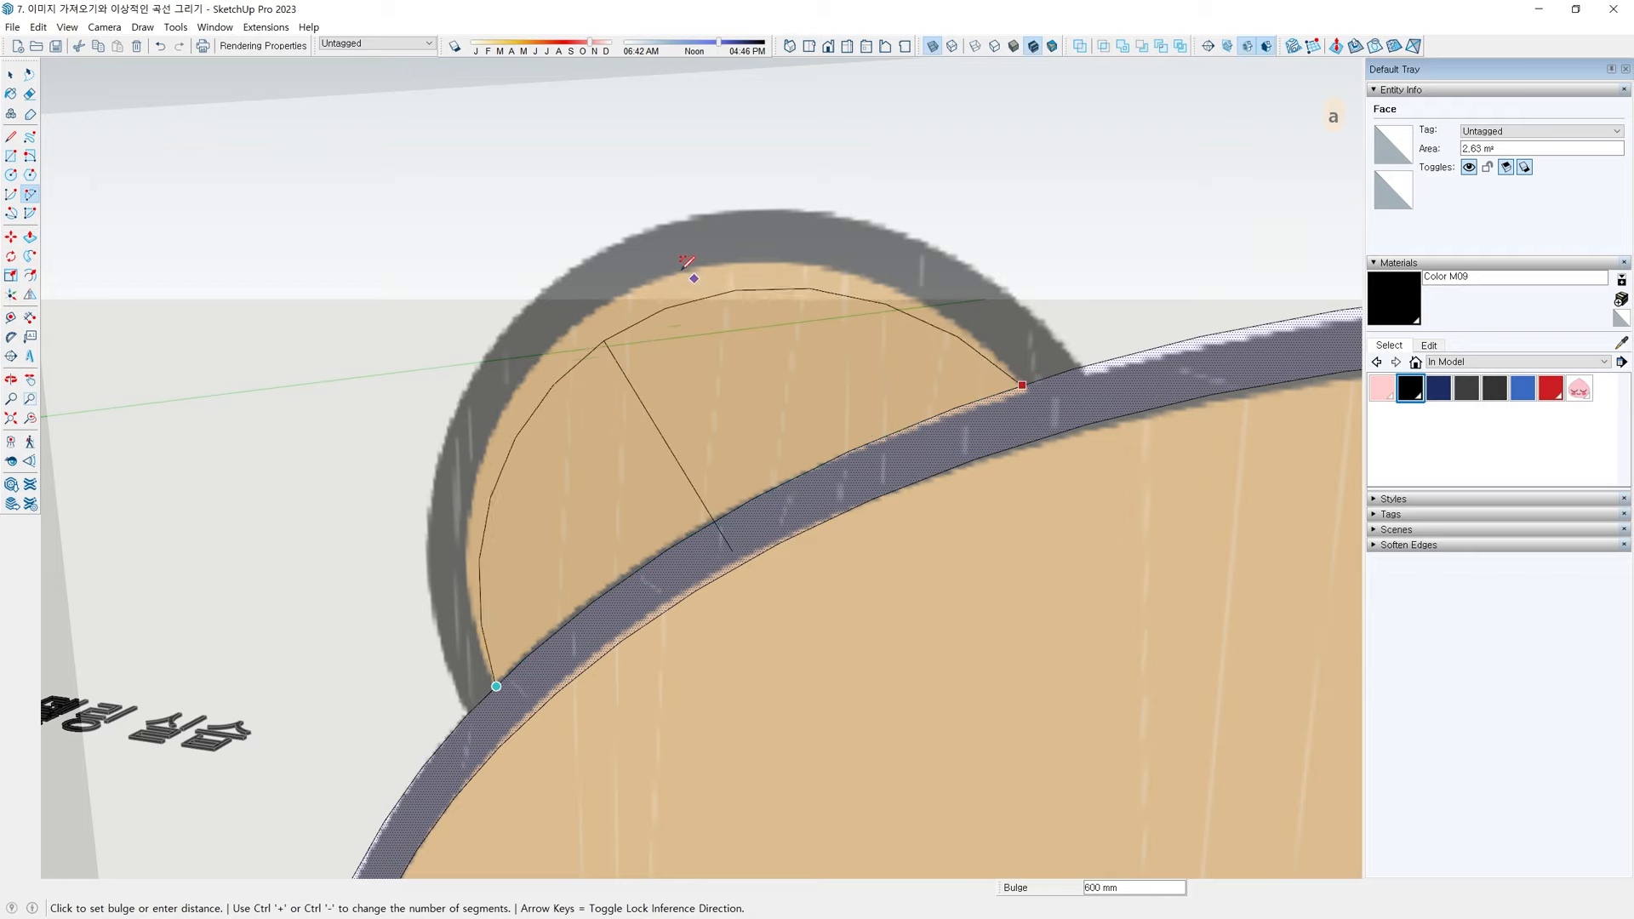
click(777, 276)
key(space)
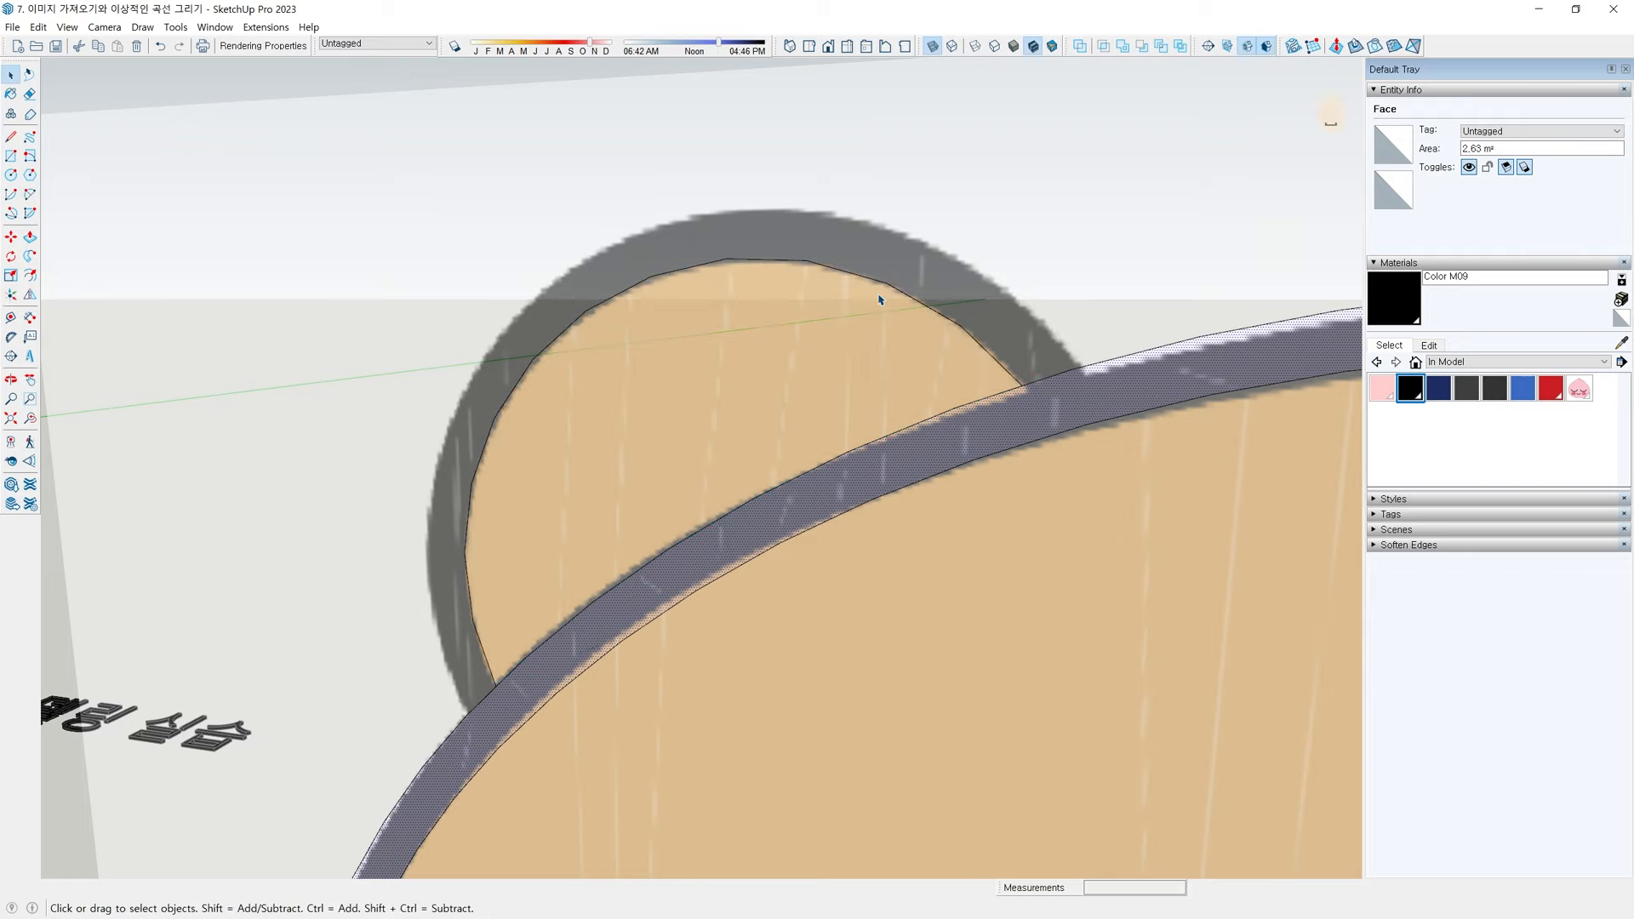
Offset the left ear's inner arc outward by about 107 mm to form the ear's outer edge
click(889, 299)
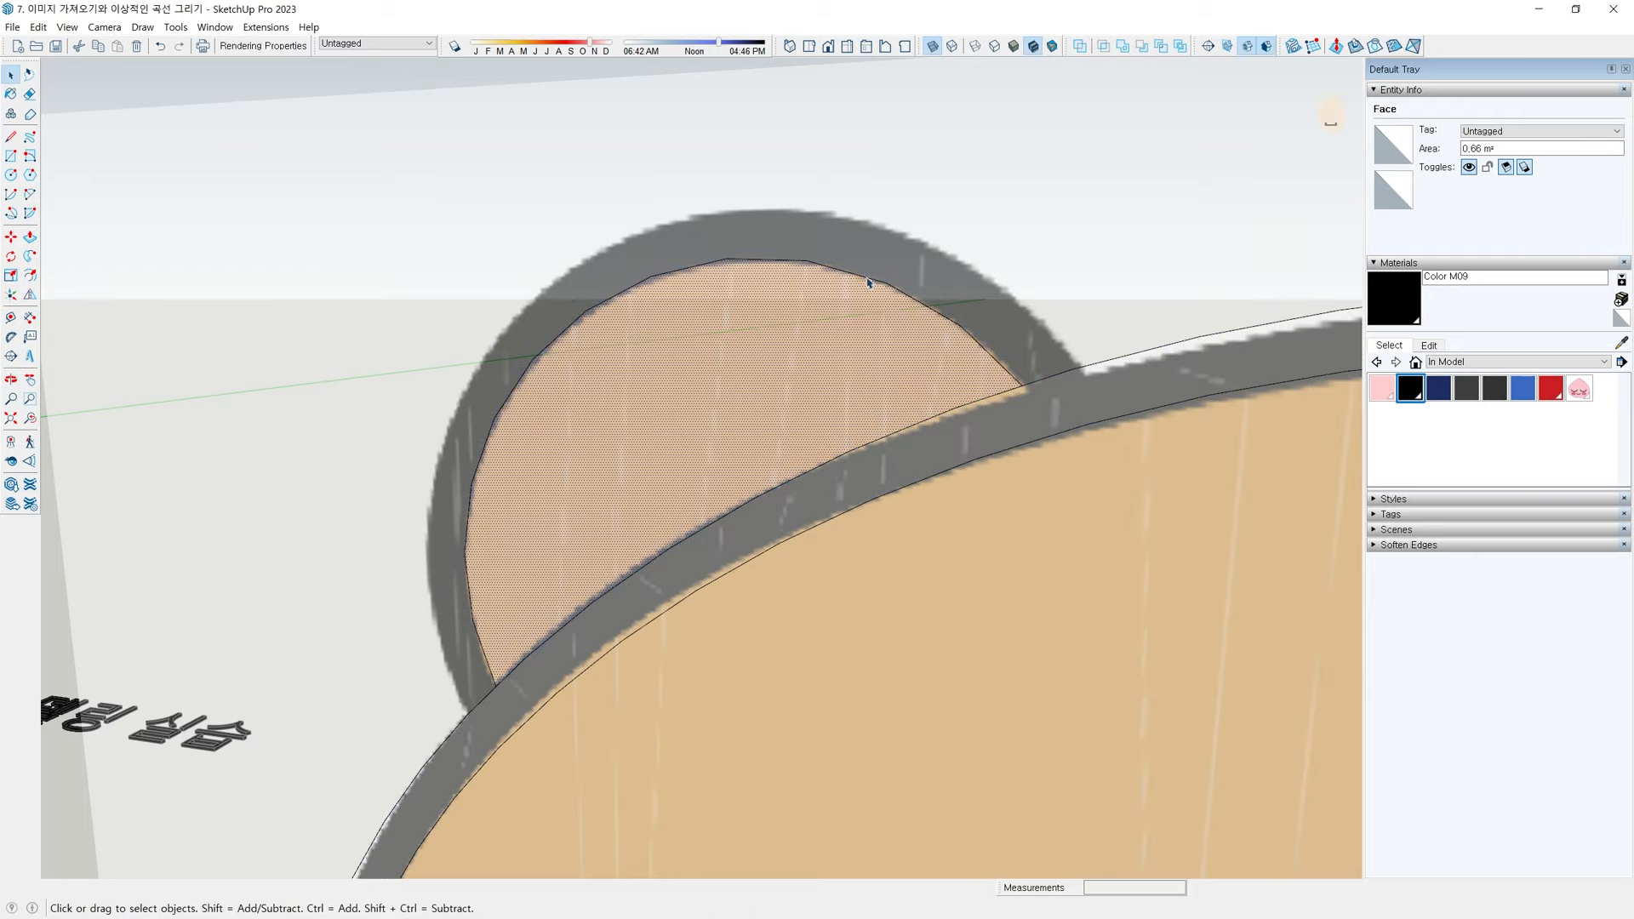
click(868, 281)
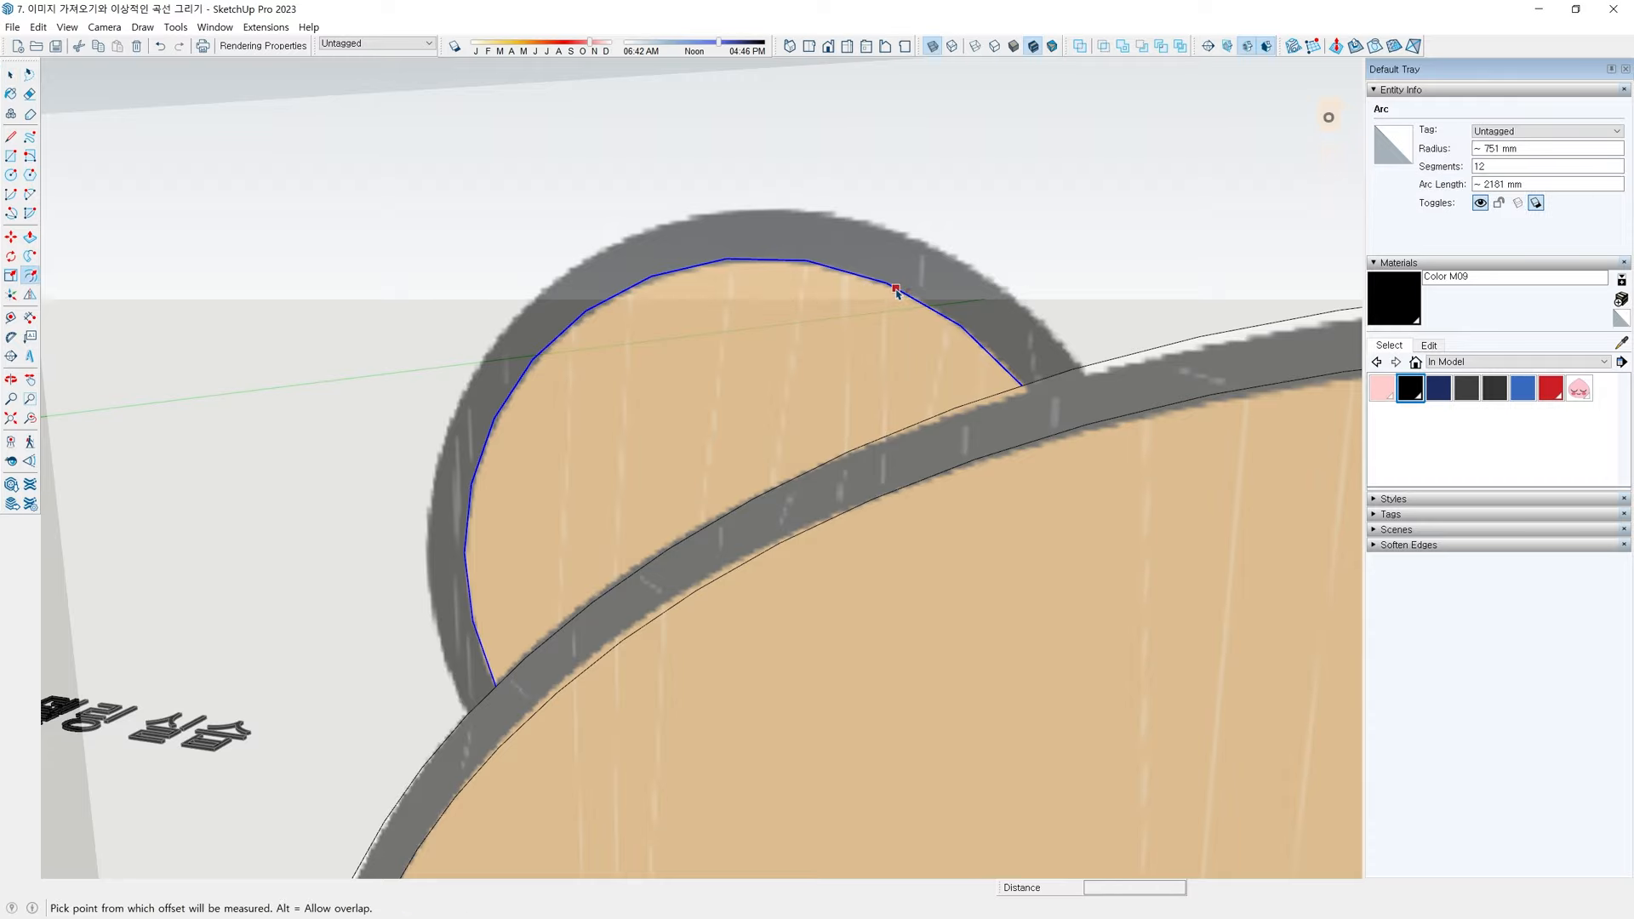
click(896, 290)
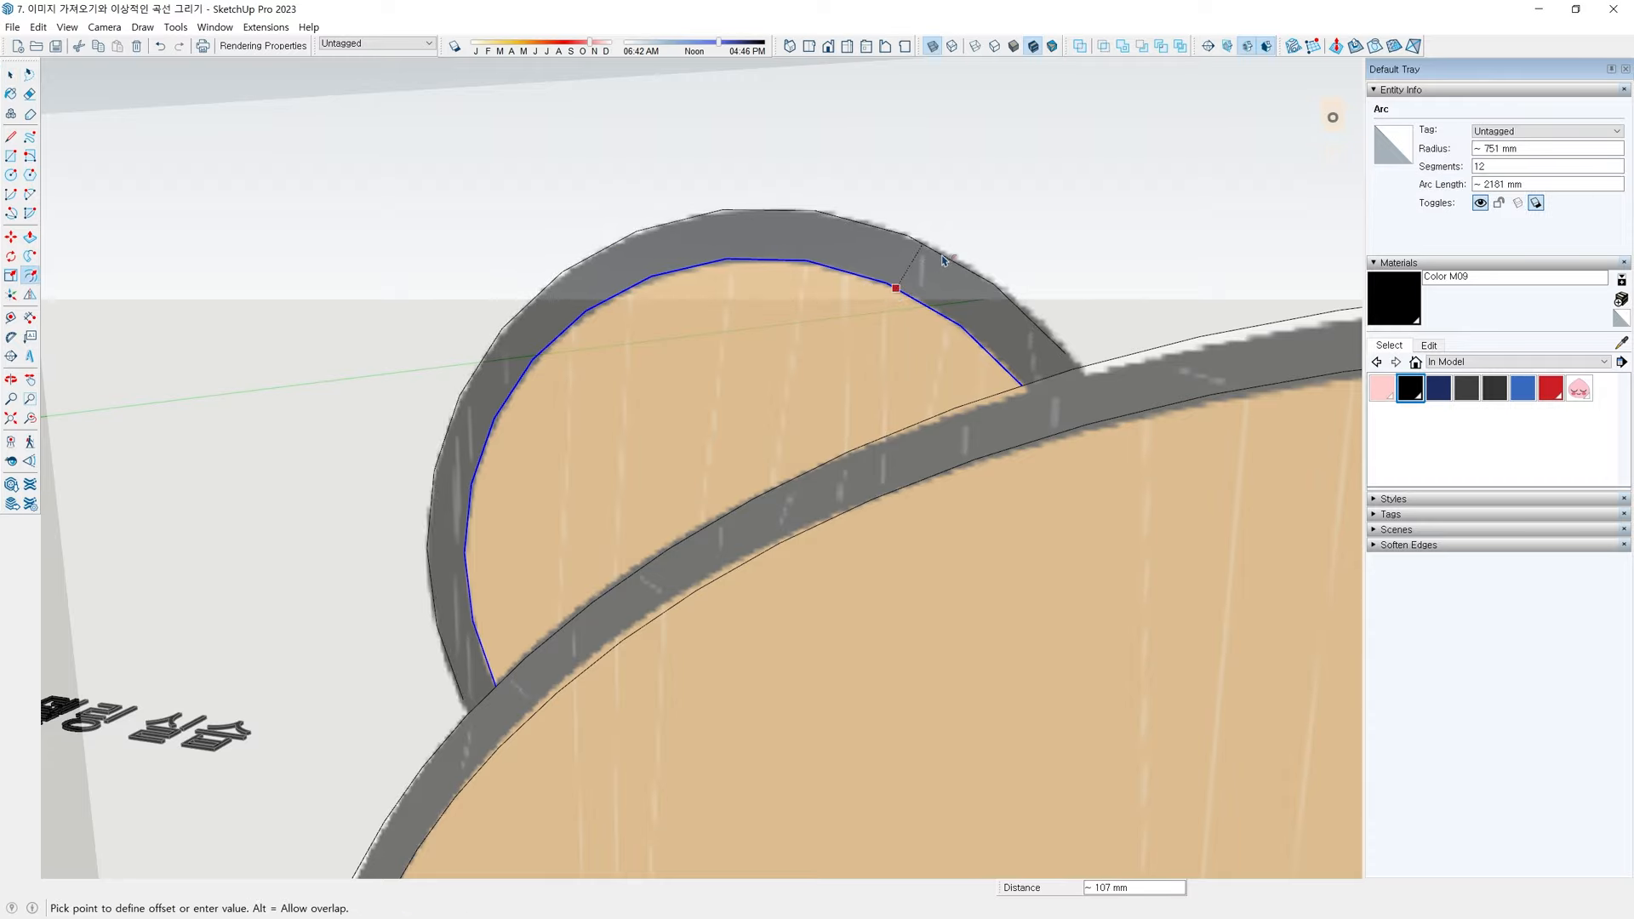
Draw a line joining the upper end of the left ear's outer arc to the head outline
key(l)
scroll(975, 319, up, 6)
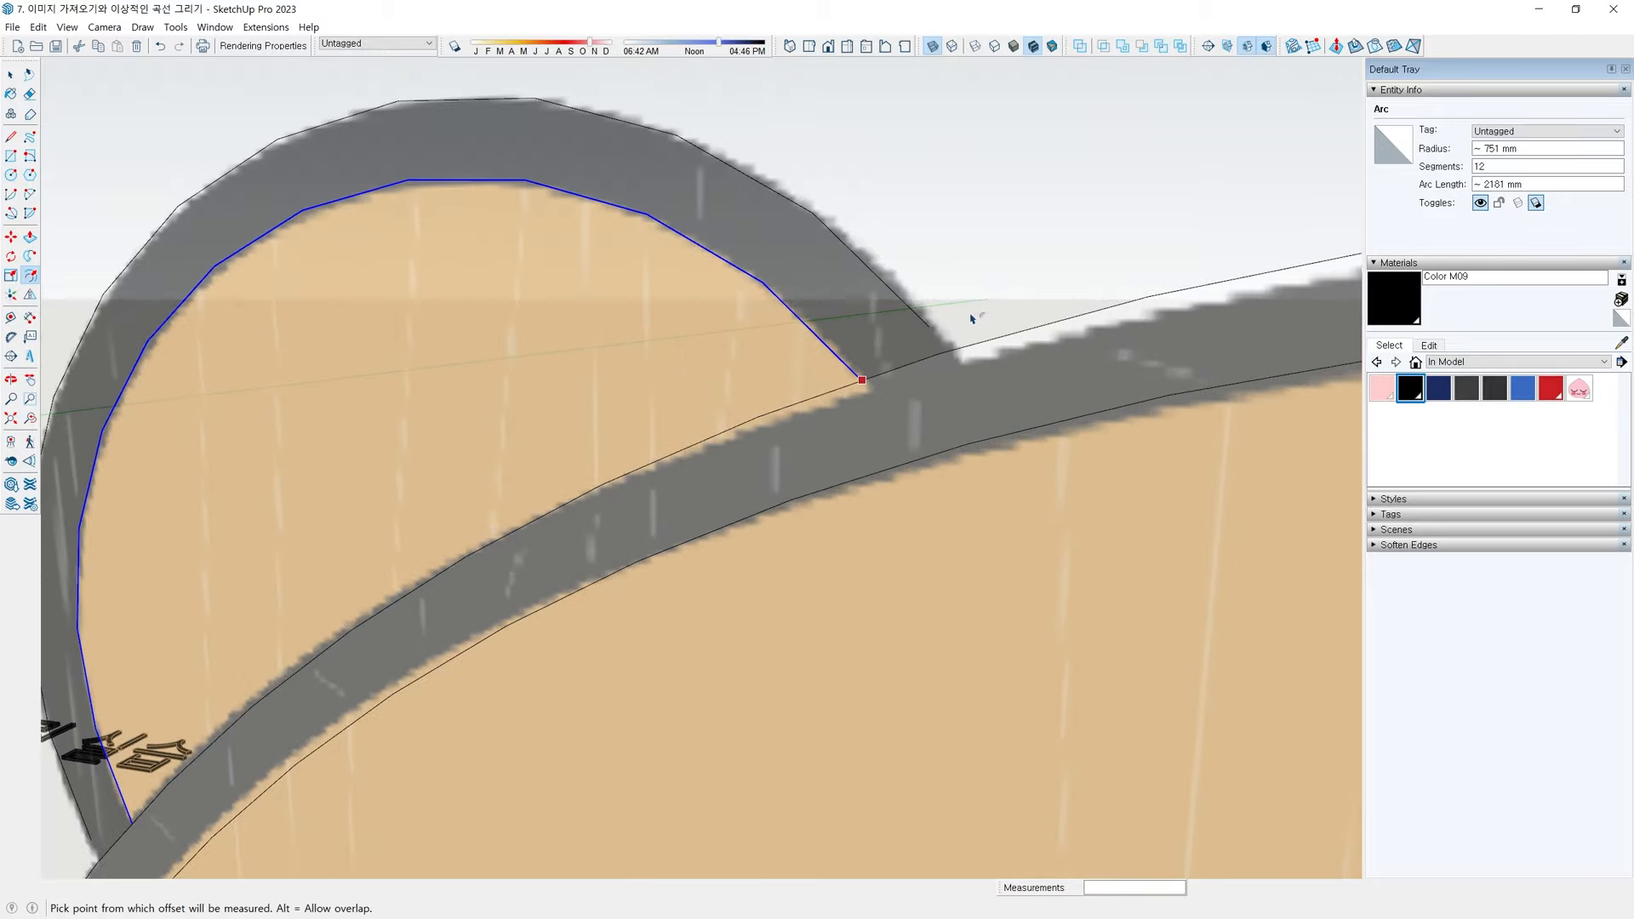
scroll(947, 333, up, 3)
click(852, 350)
scroll(916, 417, up, 2)
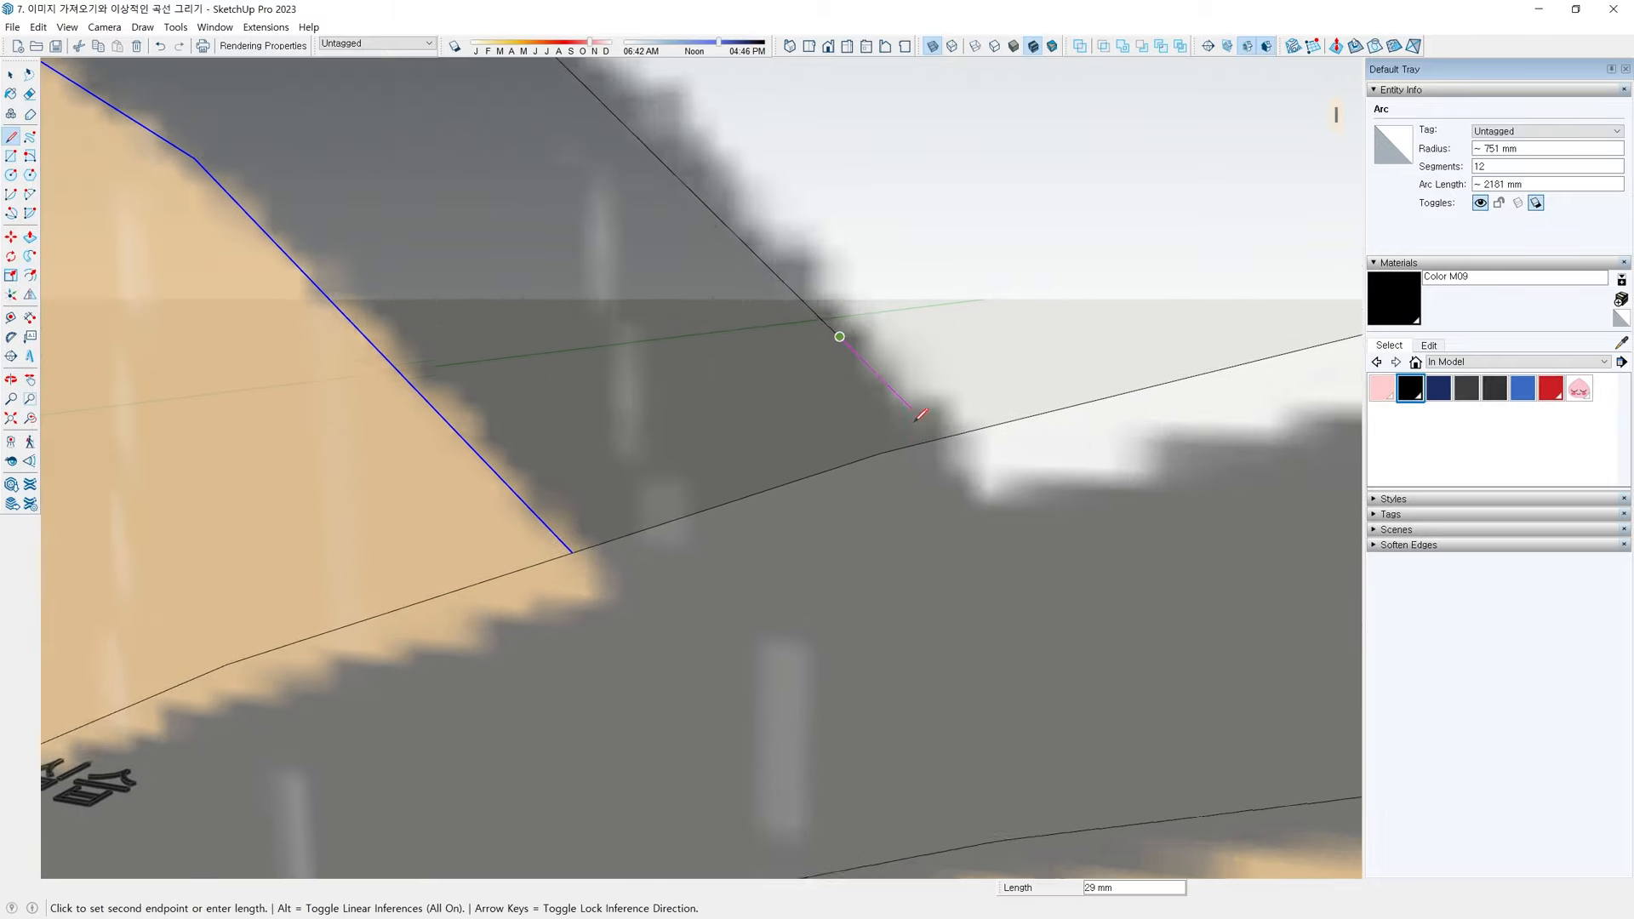
scroll(817, 545, down, 10)
key(space)
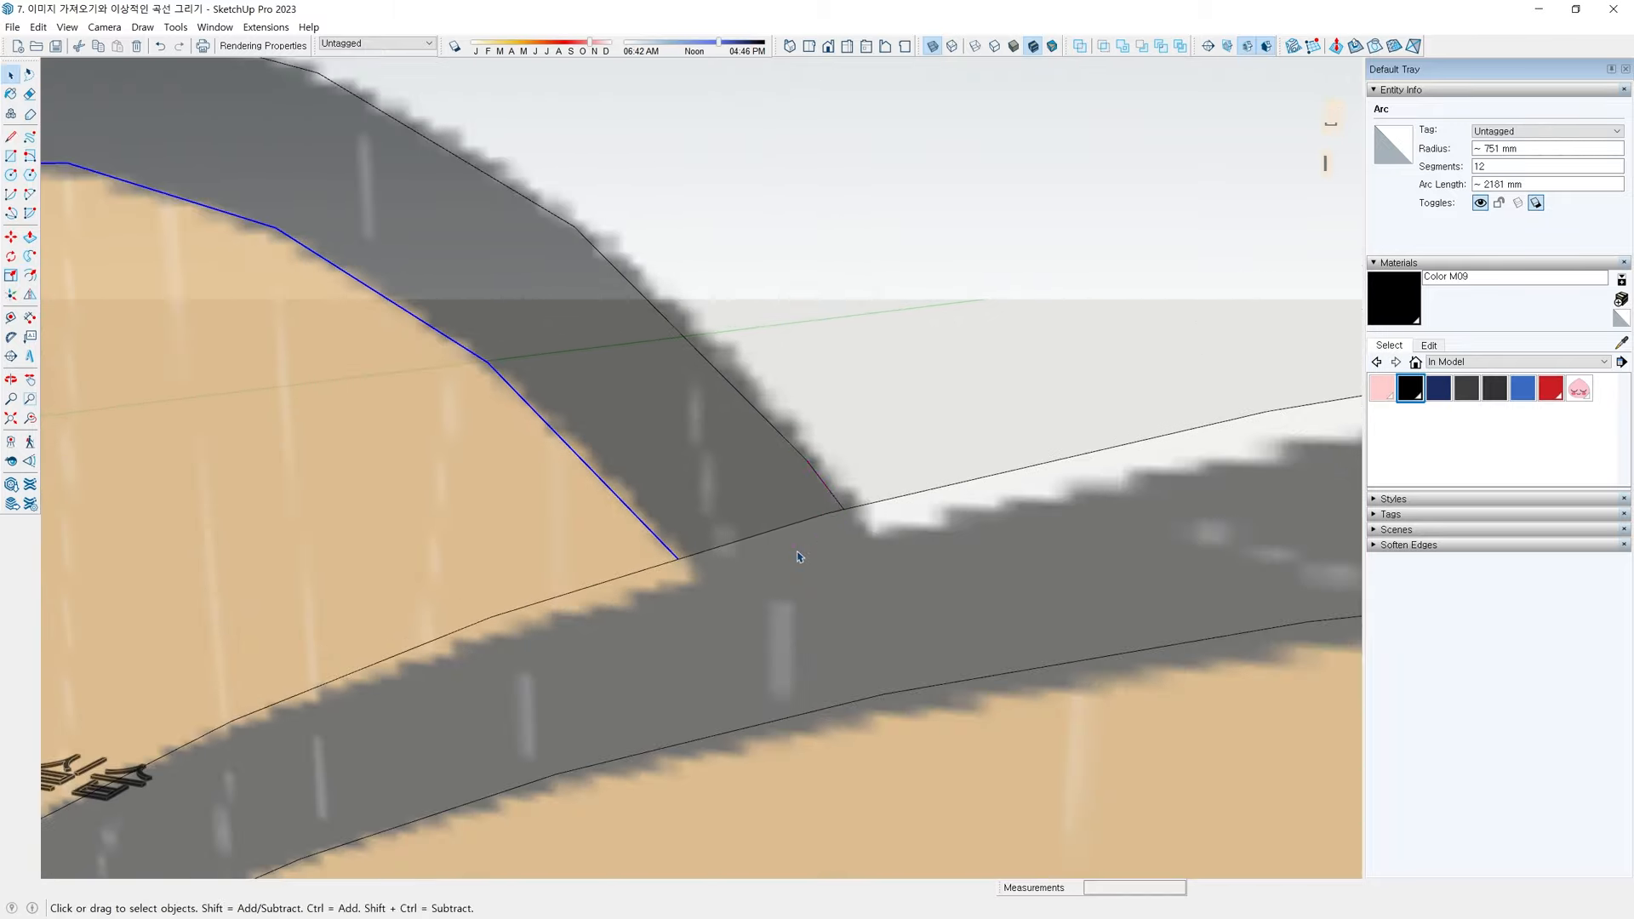
Draw a short line joining the lower end of the left ear's outer arc to the head outline
key(l)
shift+middle_drag(664, 664, 906, 432)
scroll(595, 533, up, 5)
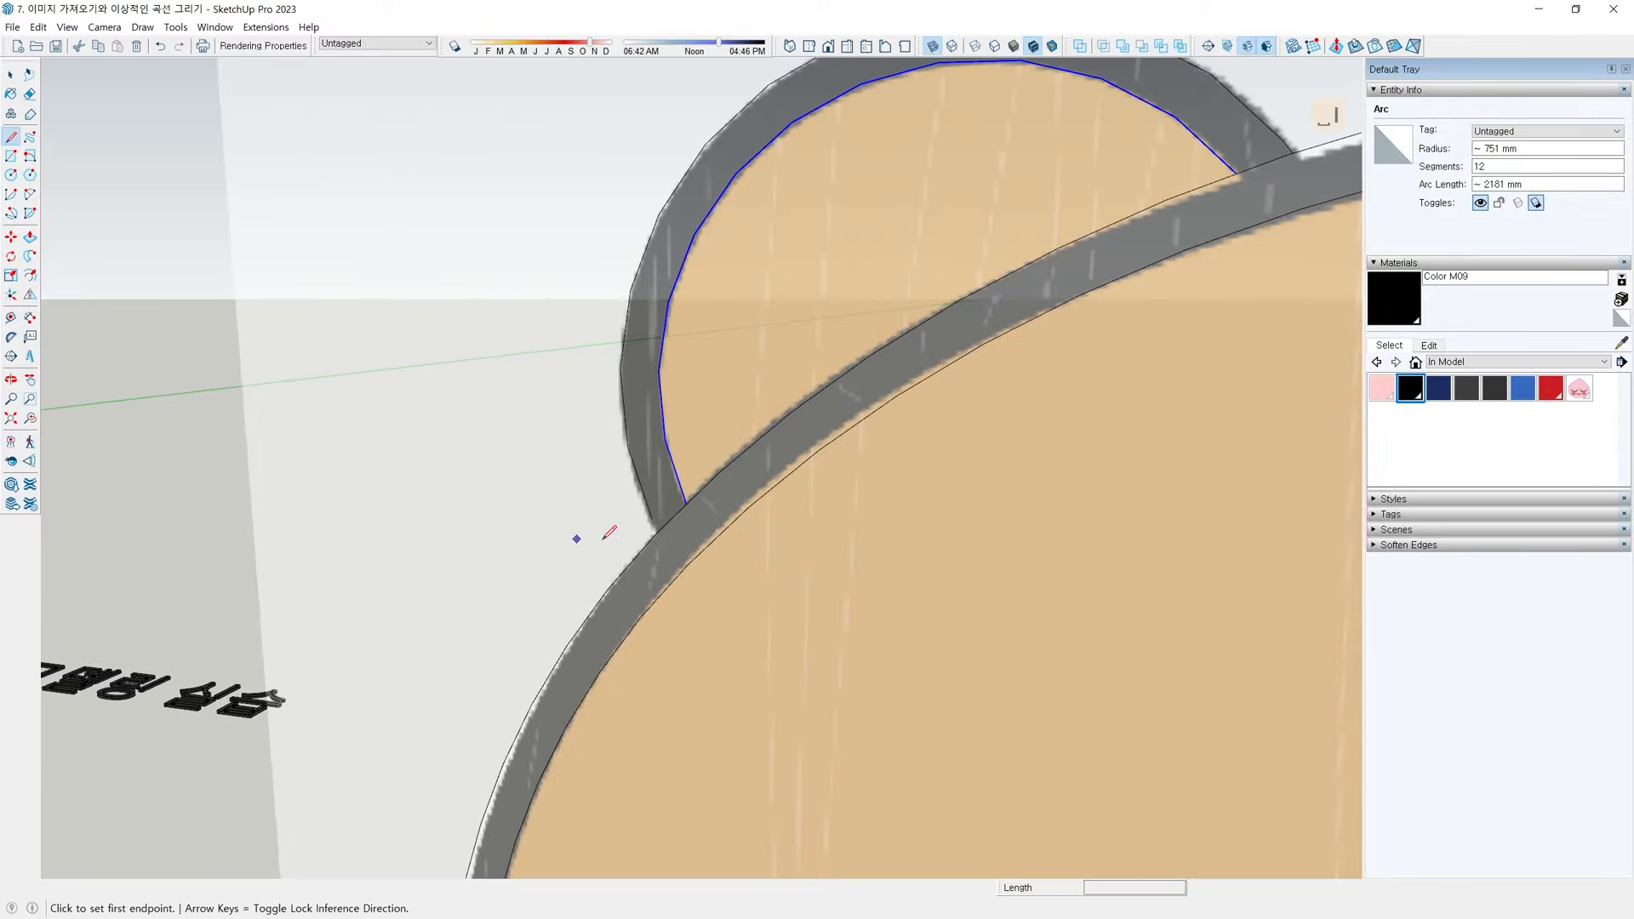
click(675, 488)
scroll(680, 502, up, 3)
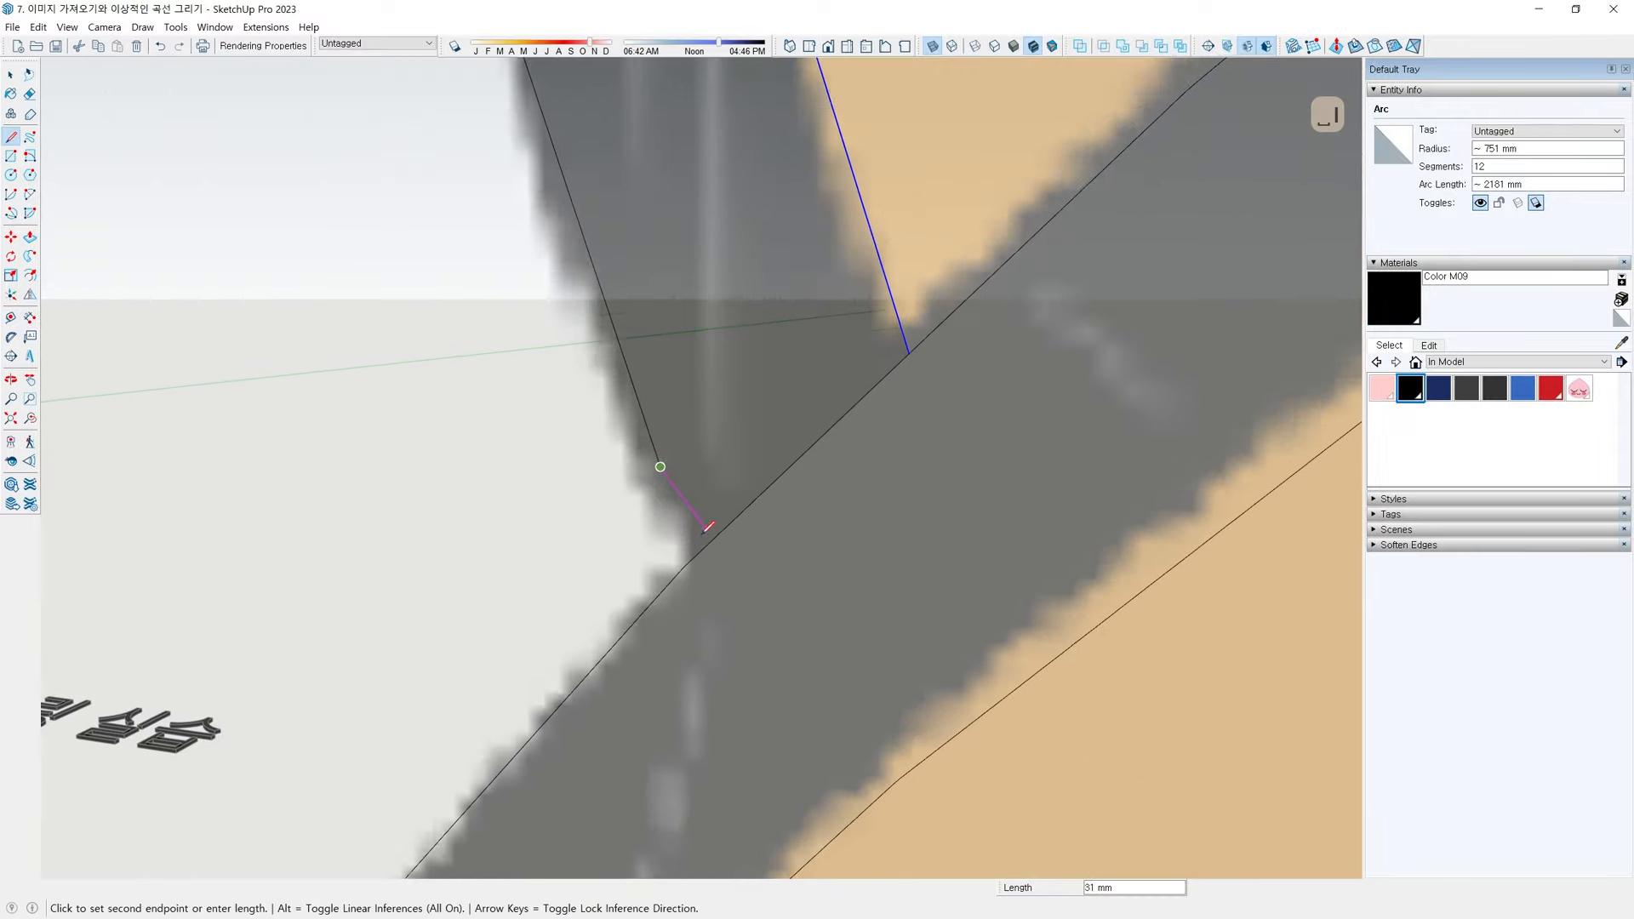
click(699, 554)
scroll(784, 477, down, 5)
key(space)
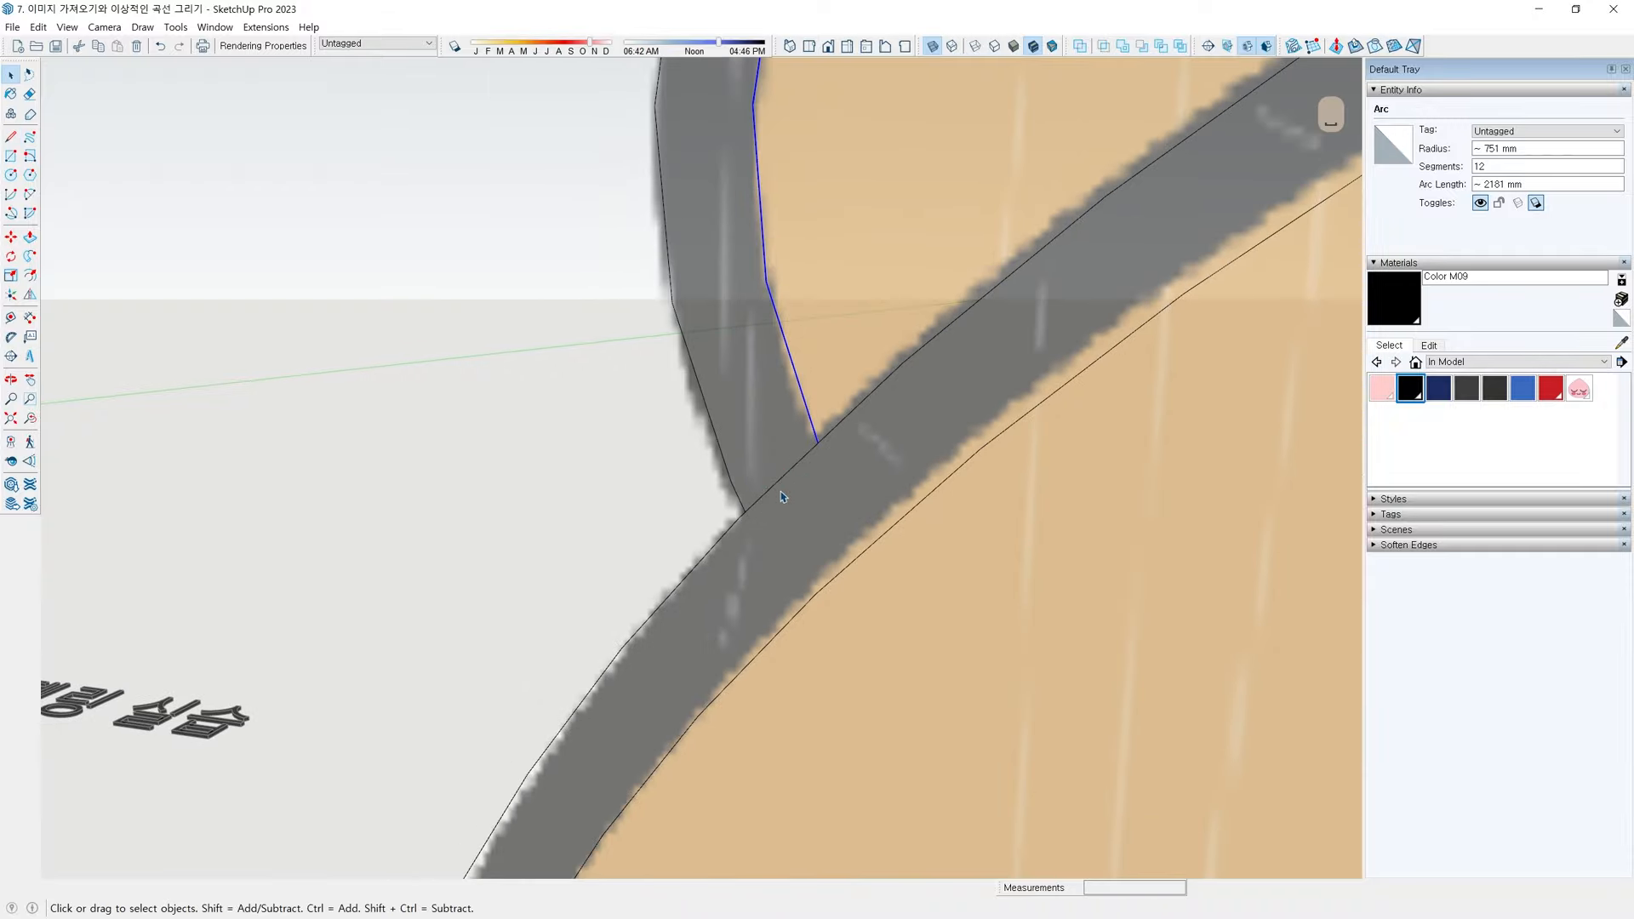
Erase the head outline edges between the left ear's band and the head border, and select the merged face
scroll(784, 468, up, 3)
key(e)
scroll(851, 466, down, 5)
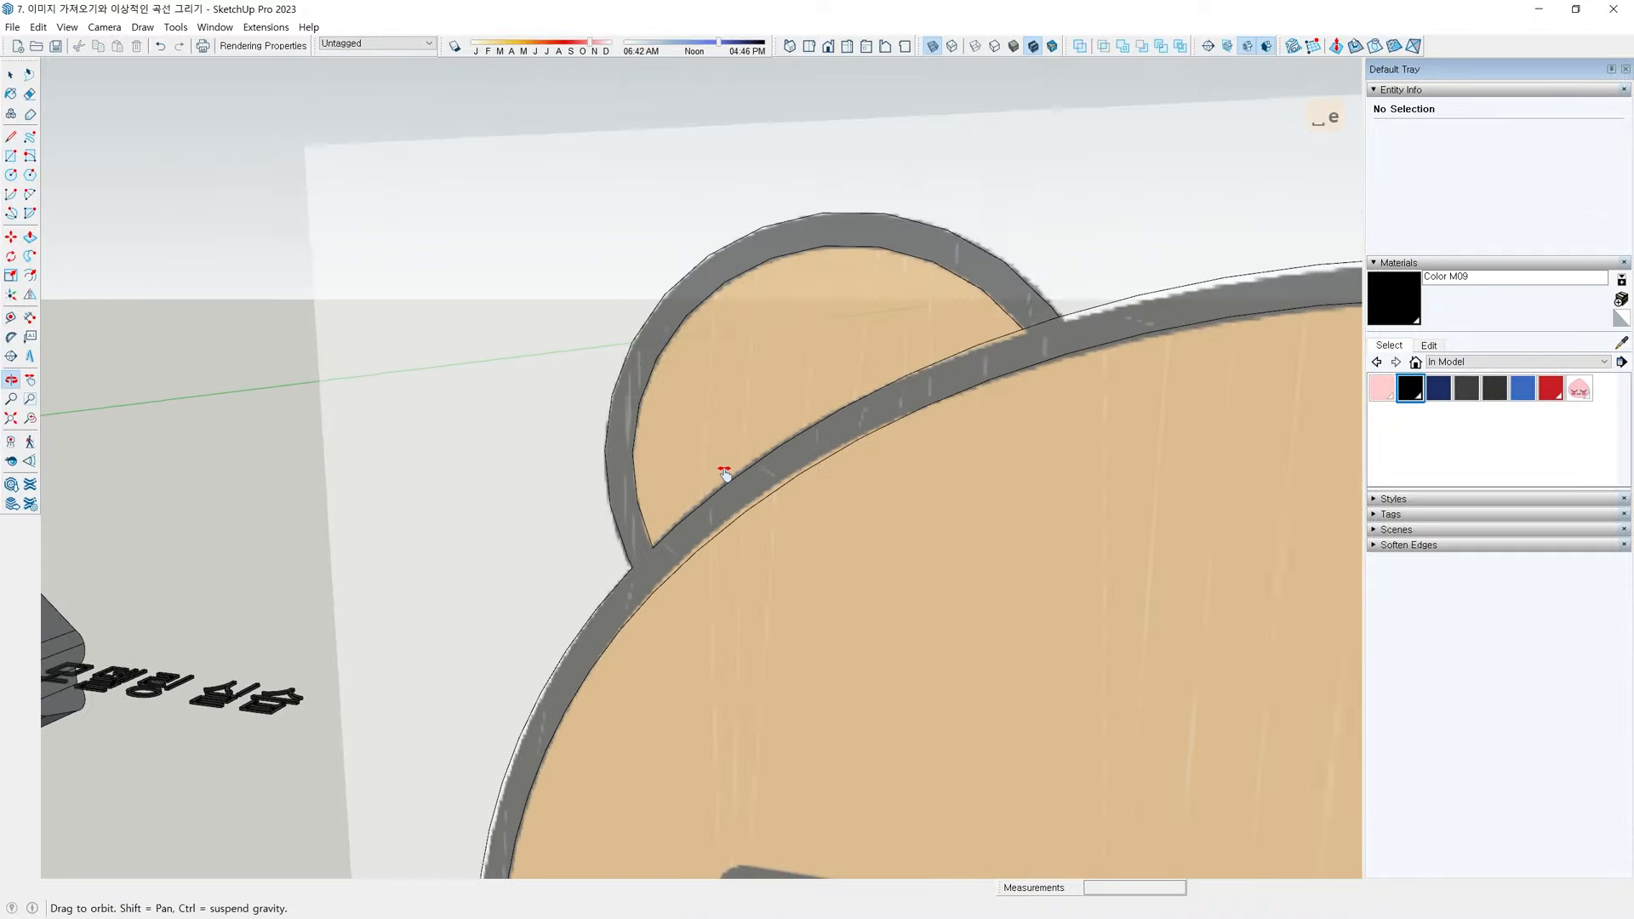
scroll(766, 459, up, 4)
click(737, 448)
key(space)
scroll(766, 468, down, 2)
click(770, 476)
scroll(770, 476, down, 3)
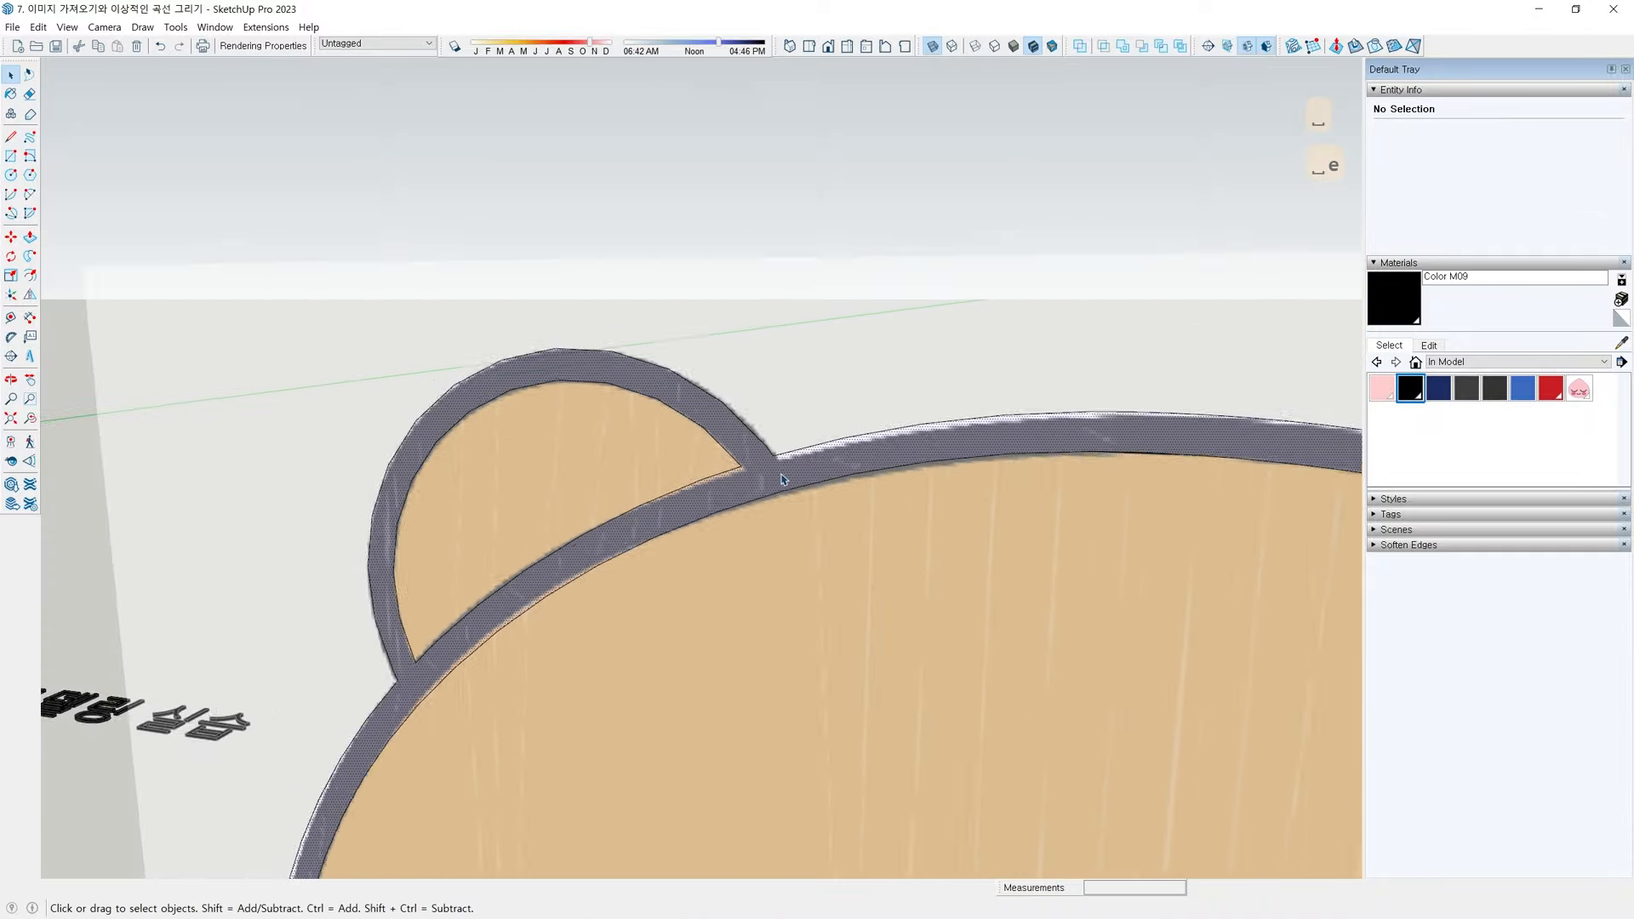
Turn off X-ray display and Push/Pull the combined head and ear border face by 100 mm
key(x)
middle_drag(894, 507, 734, 598)
scroll(734, 599, down, 3)
scroll(882, 507, down, 2)
middle_drag(882, 507, 738, 380)
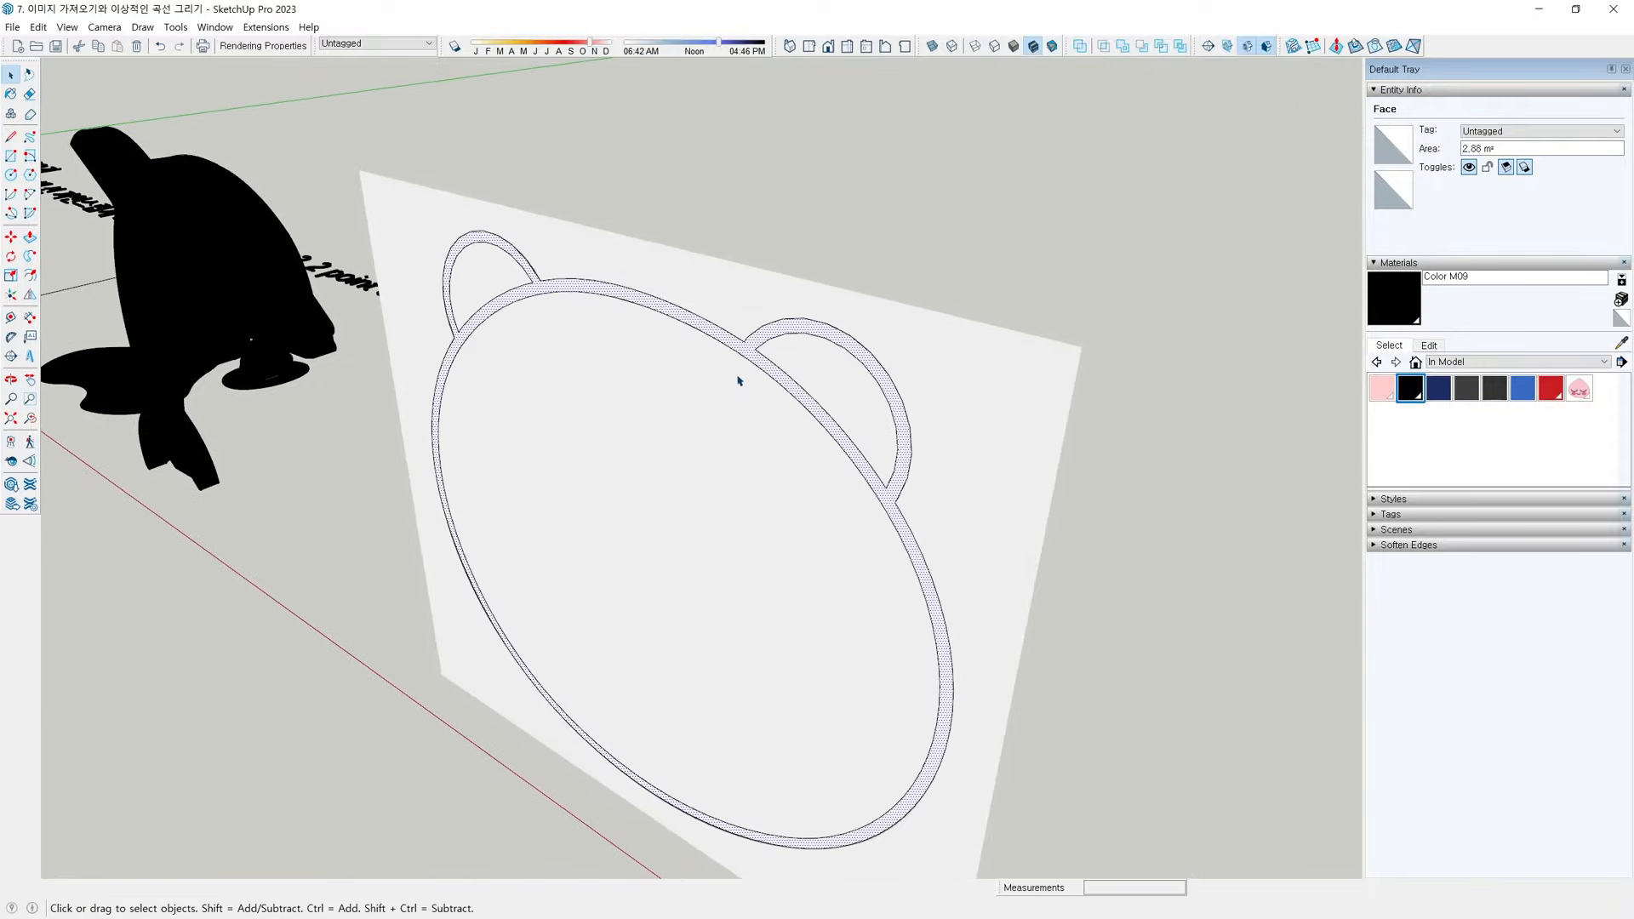
middle_drag(766, 466, 758, 409)
scroll(860, 346, down, 2)
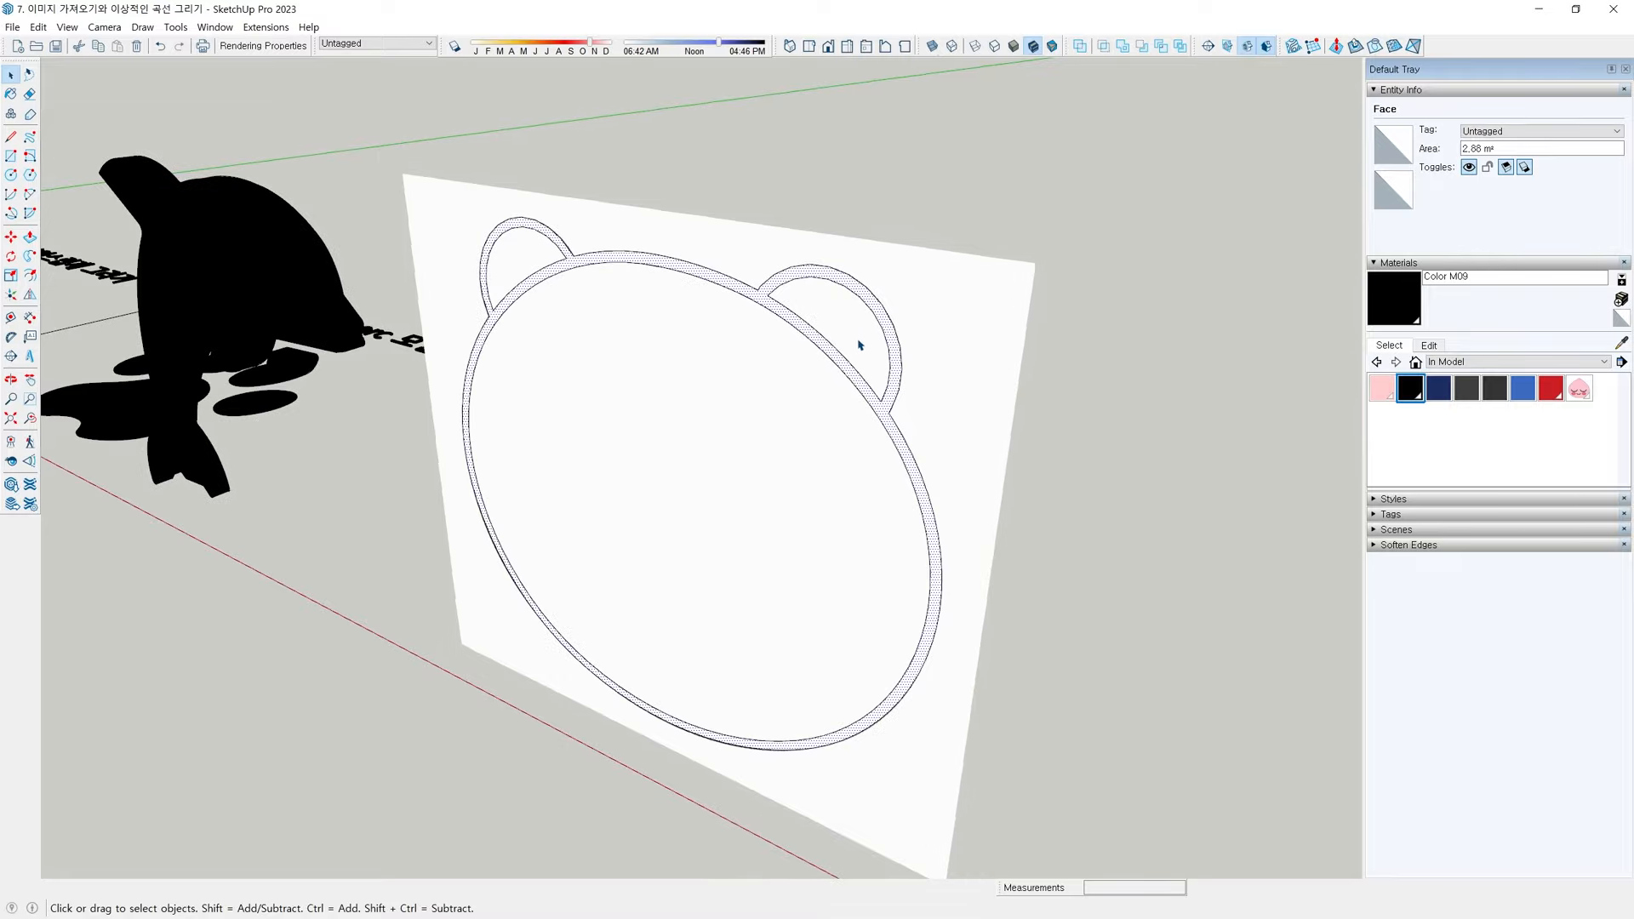
middle_drag(860, 346, 817, 346)
scroll(810, 393, up, 3)
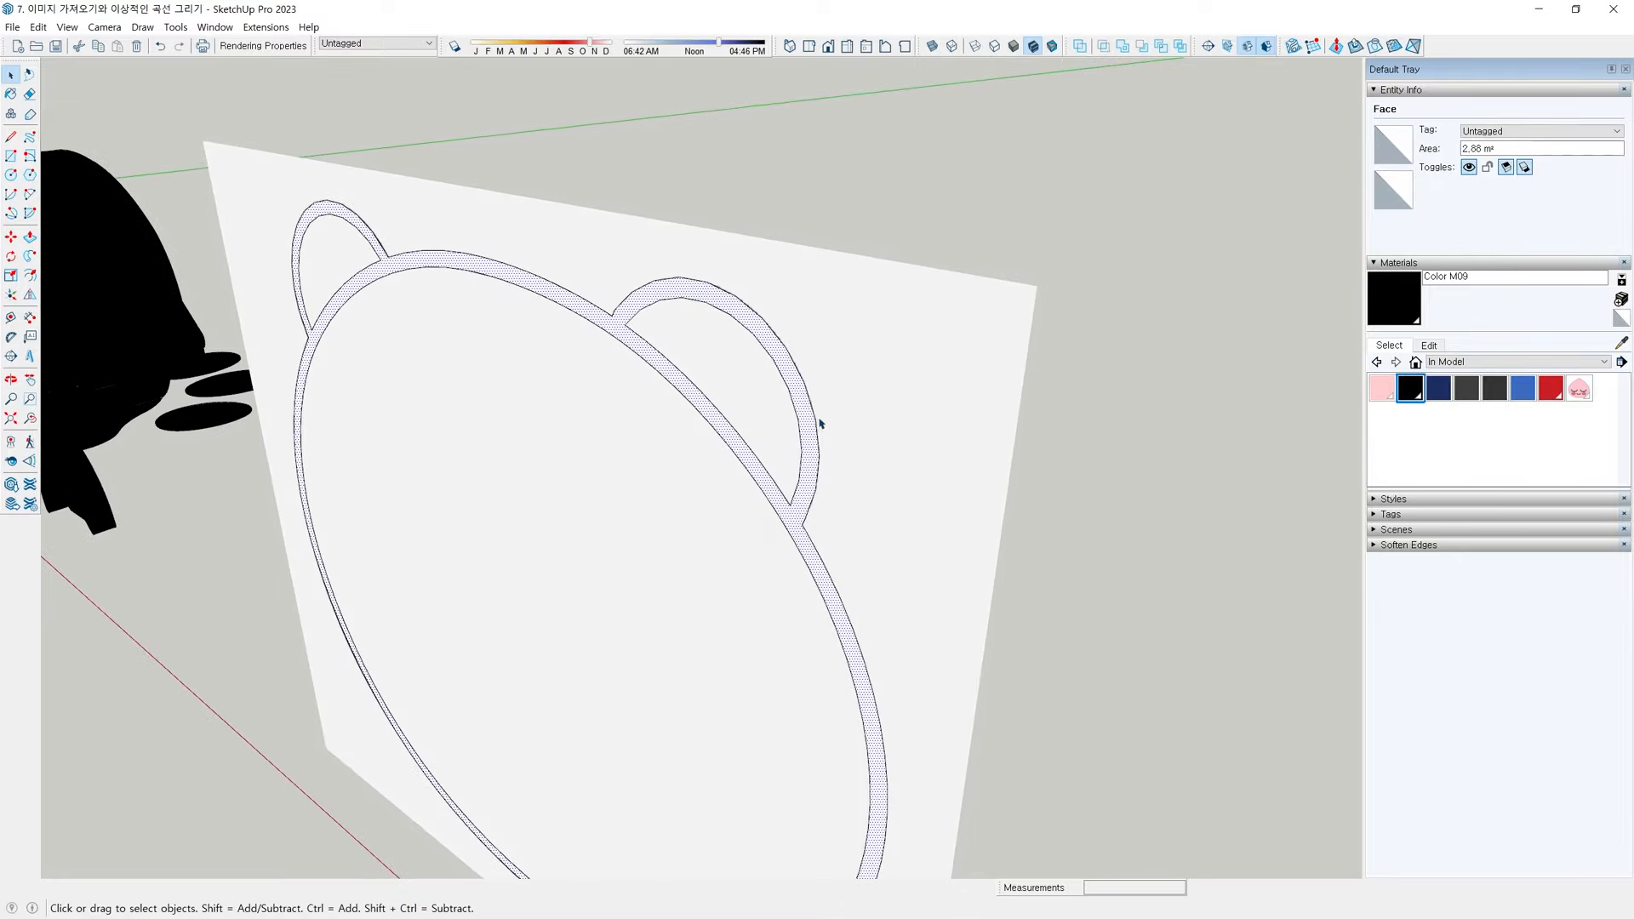
scroll(820, 423, up, 2)
key(p)
click(806, 481)
scroll(897, 241, down, 3)
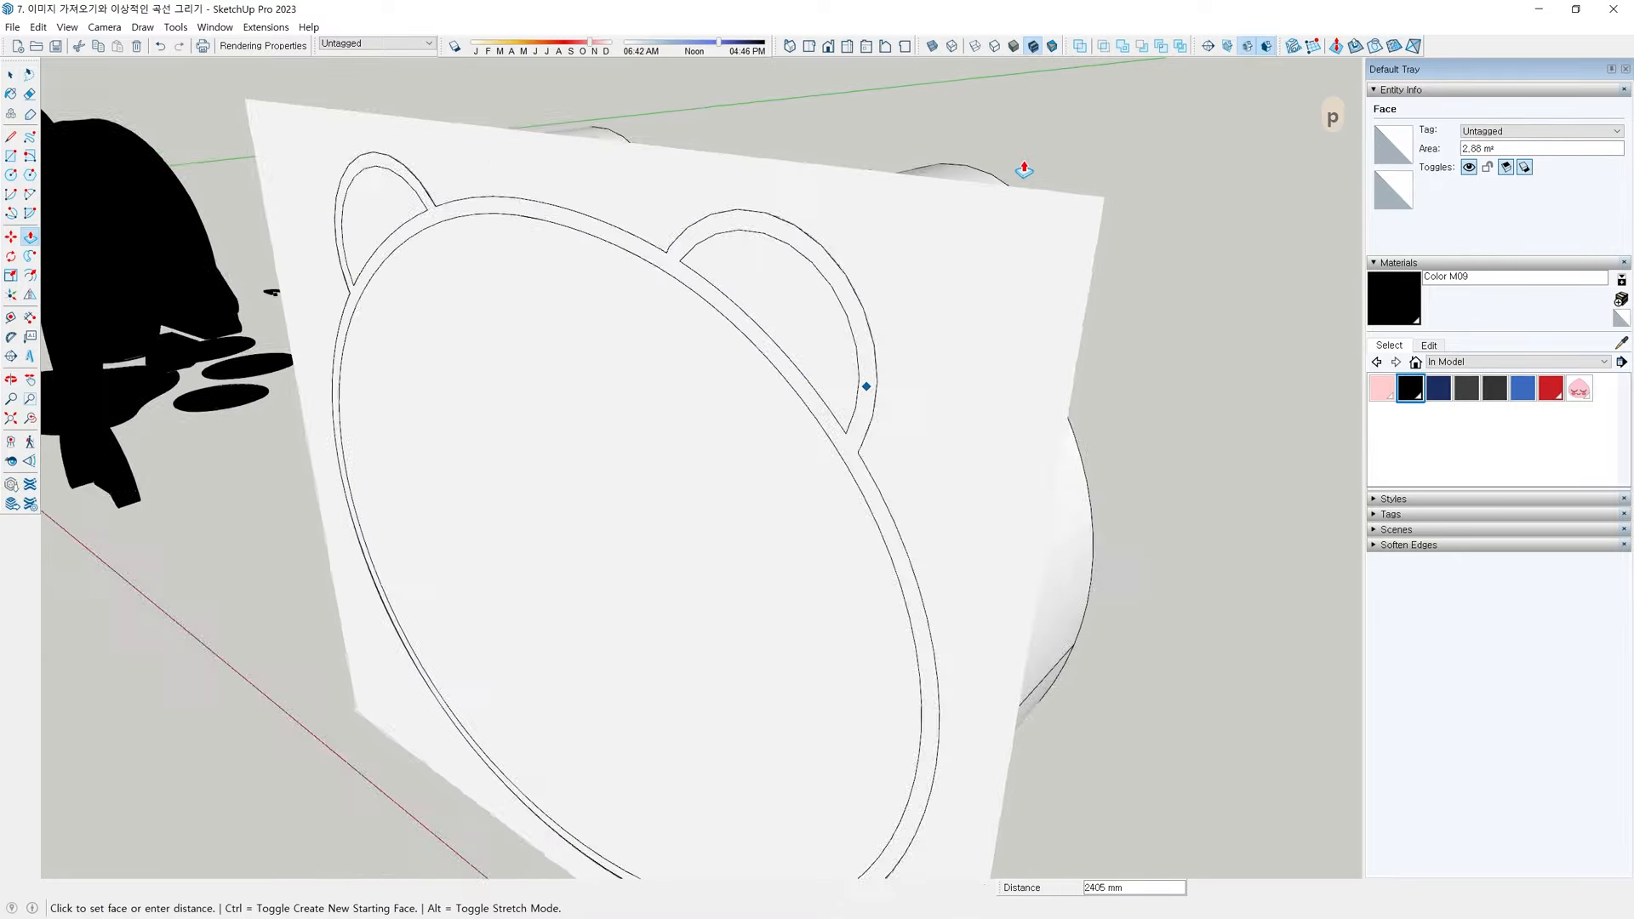
text(100)
key(Return)
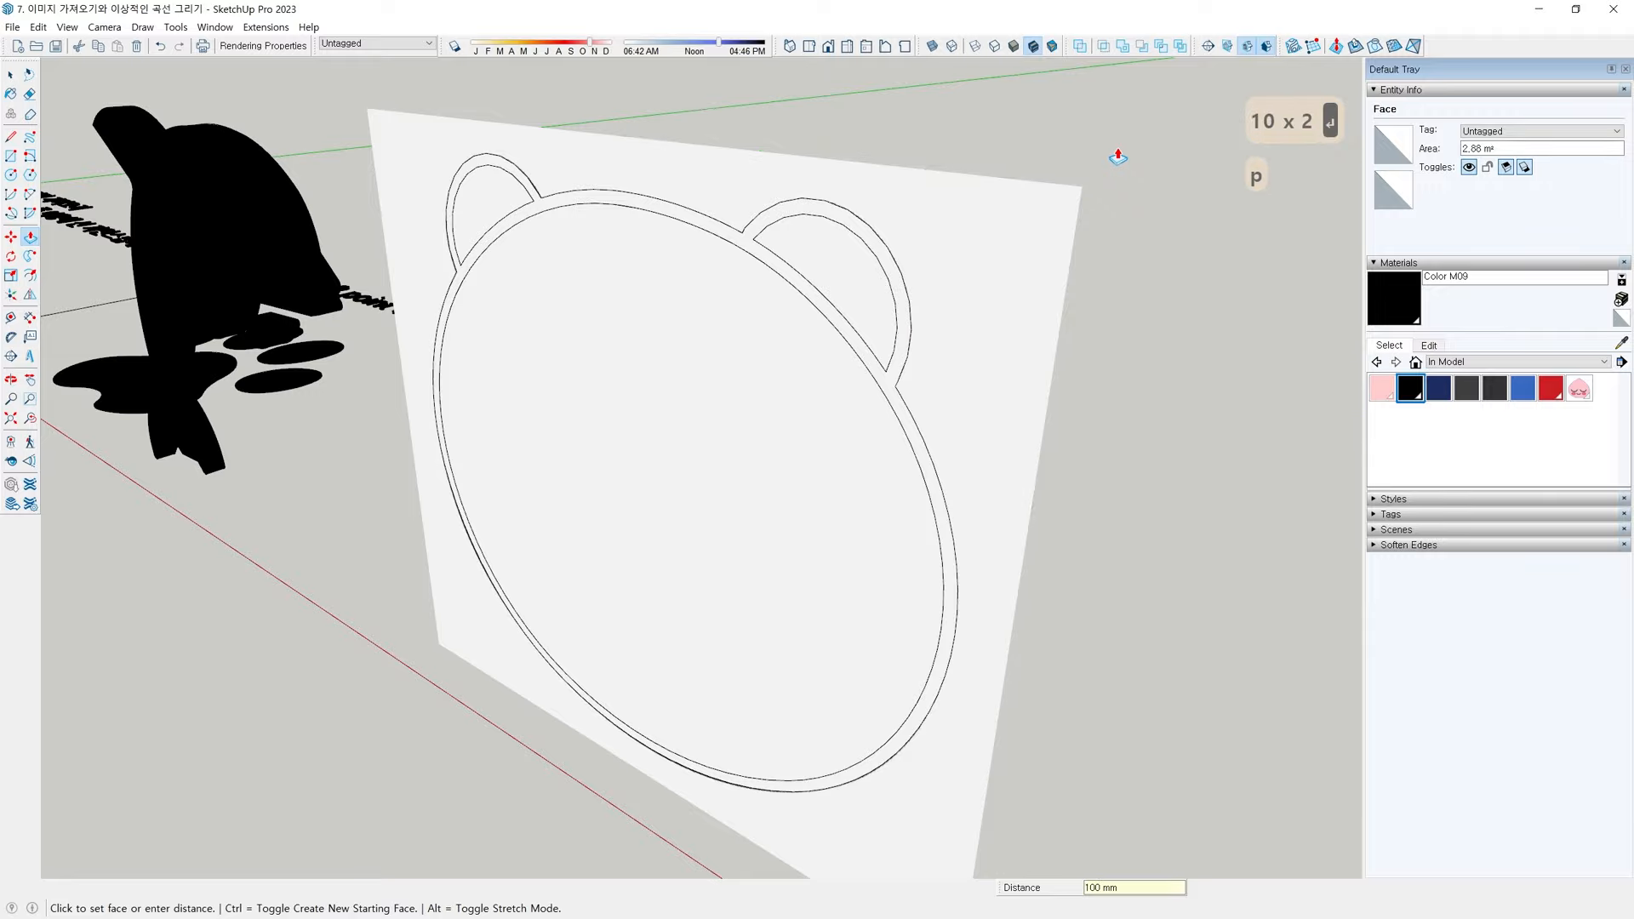
key(space)
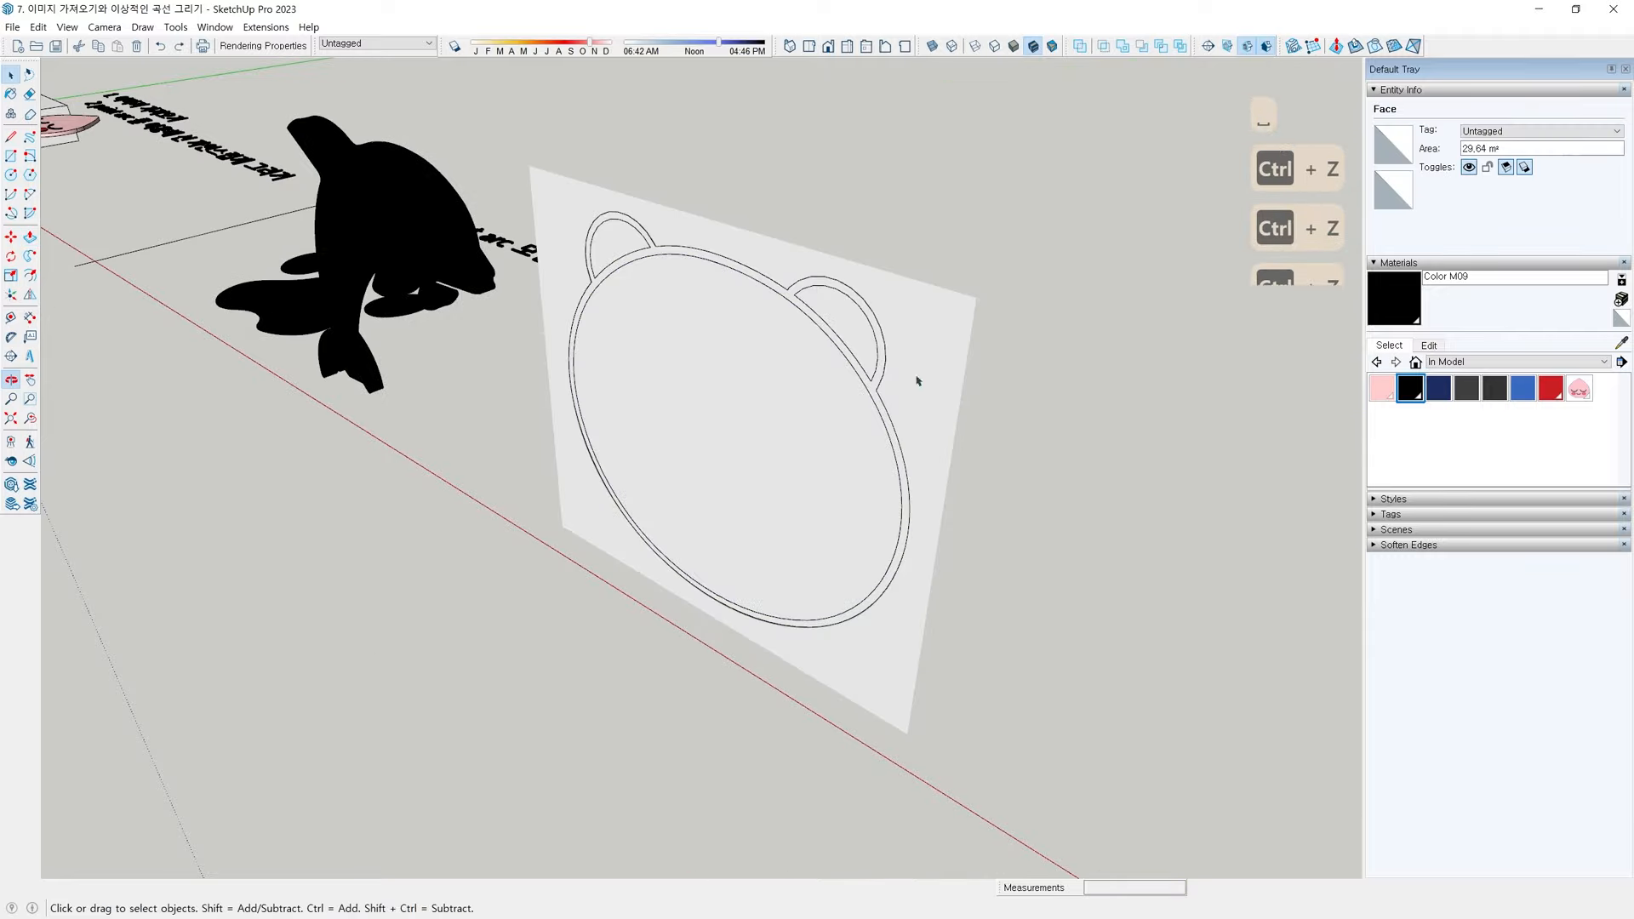
Push/Pull the right ear's inner face by 20 mm
scroll(919, 380, up, 2)
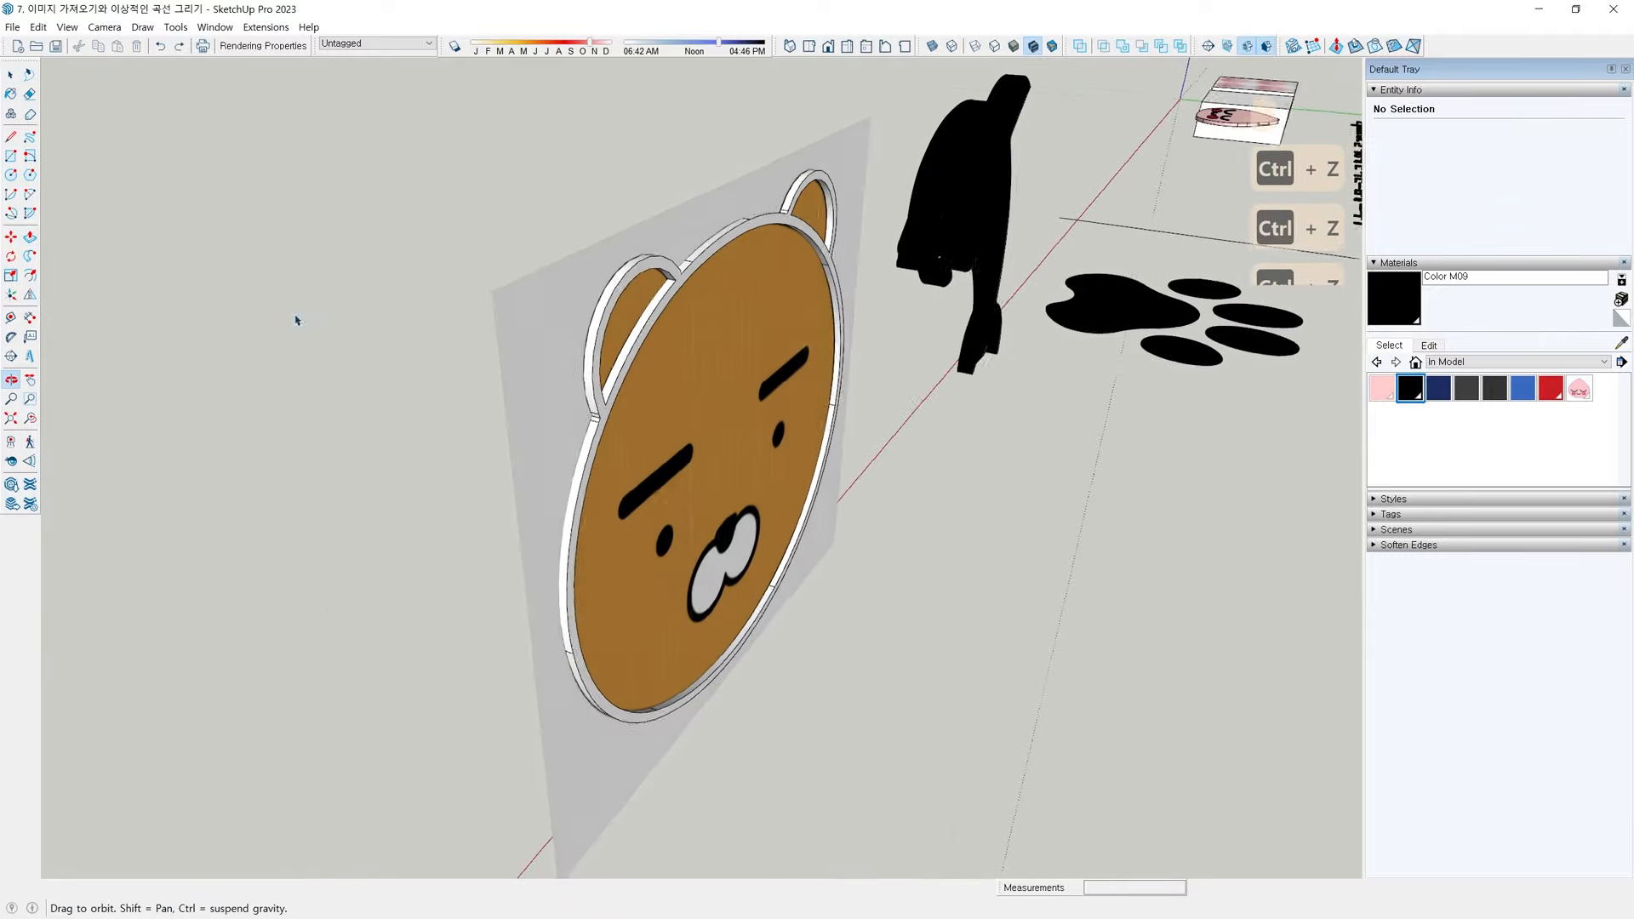
scroll(596, 315, up, 3)
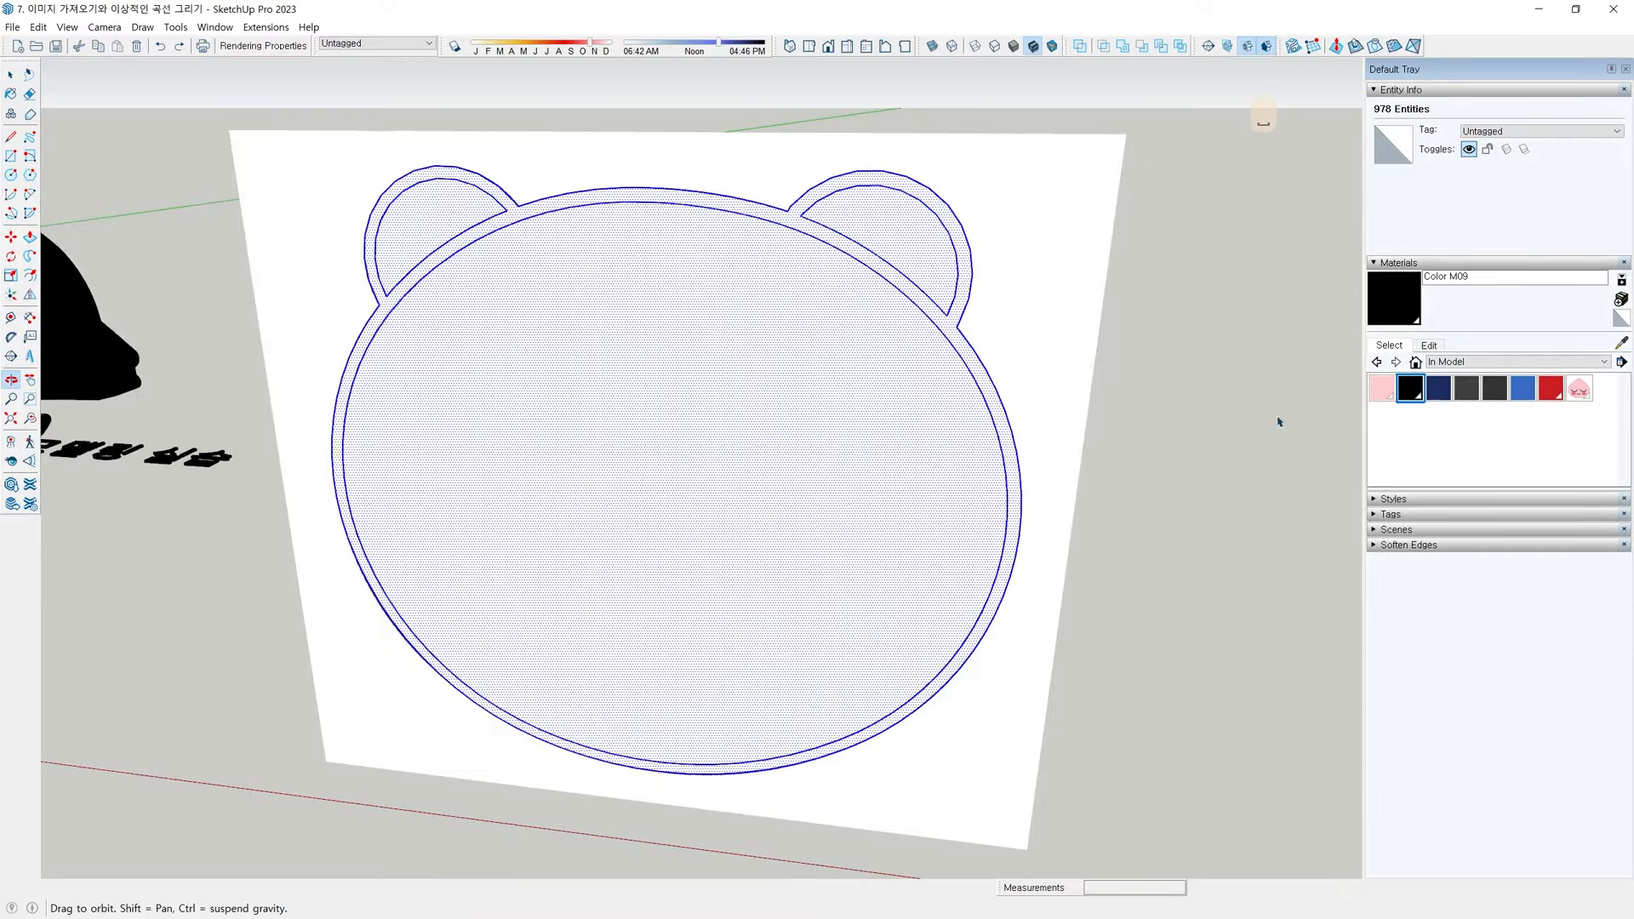
click(1247, 500)
middle_drag(1247, 500, 858, 400)
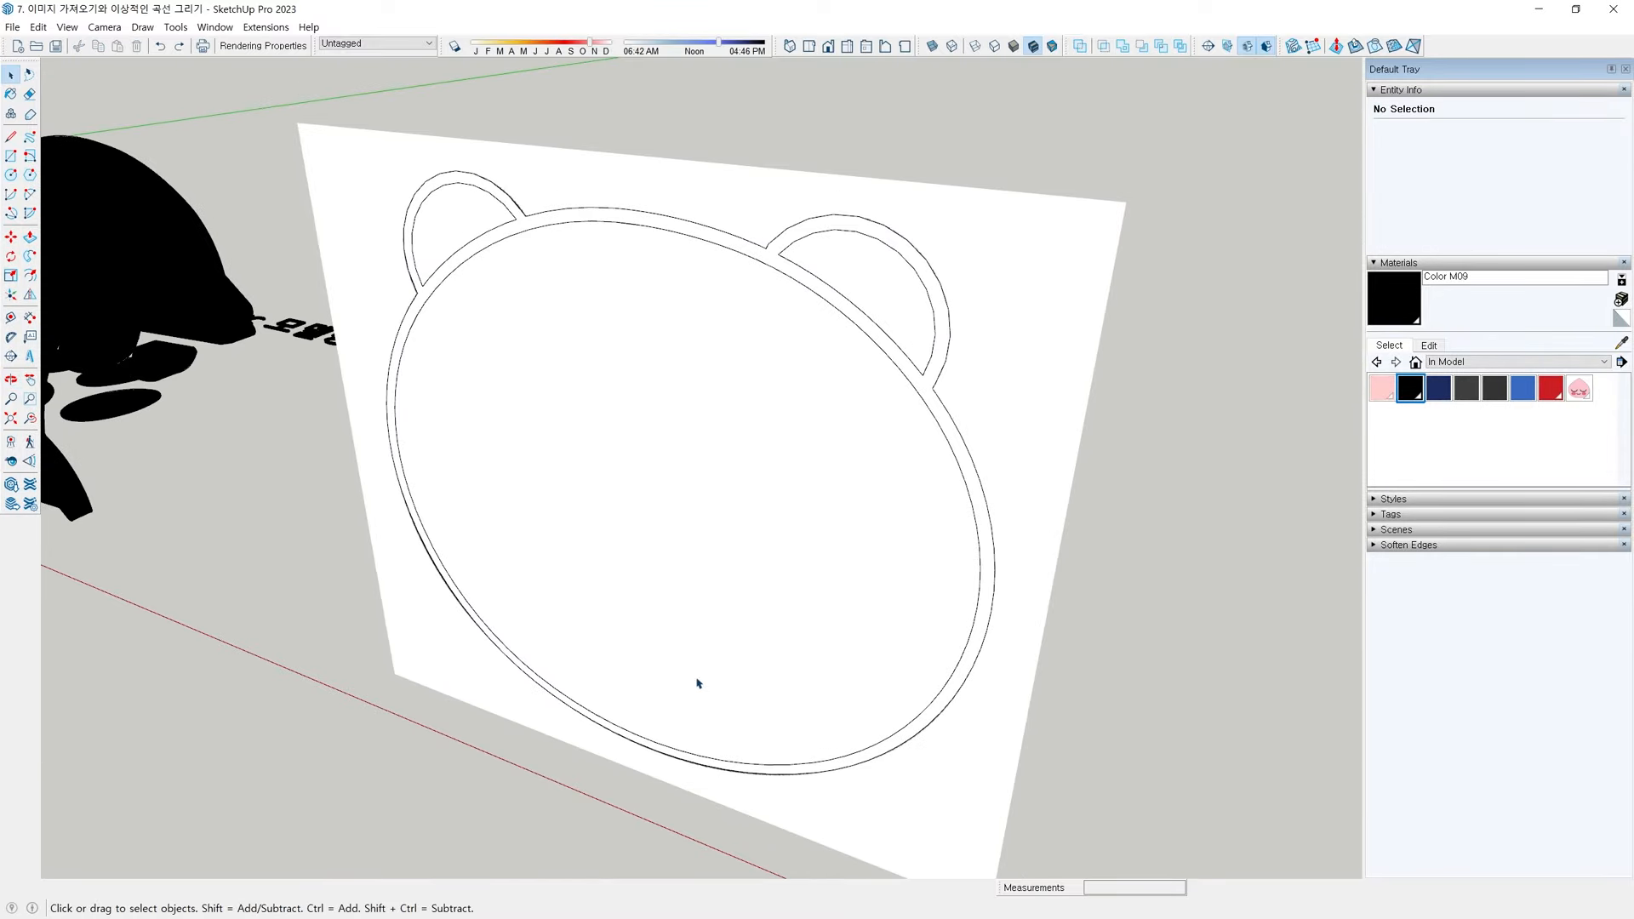
scroll(990, 363, up, 3)
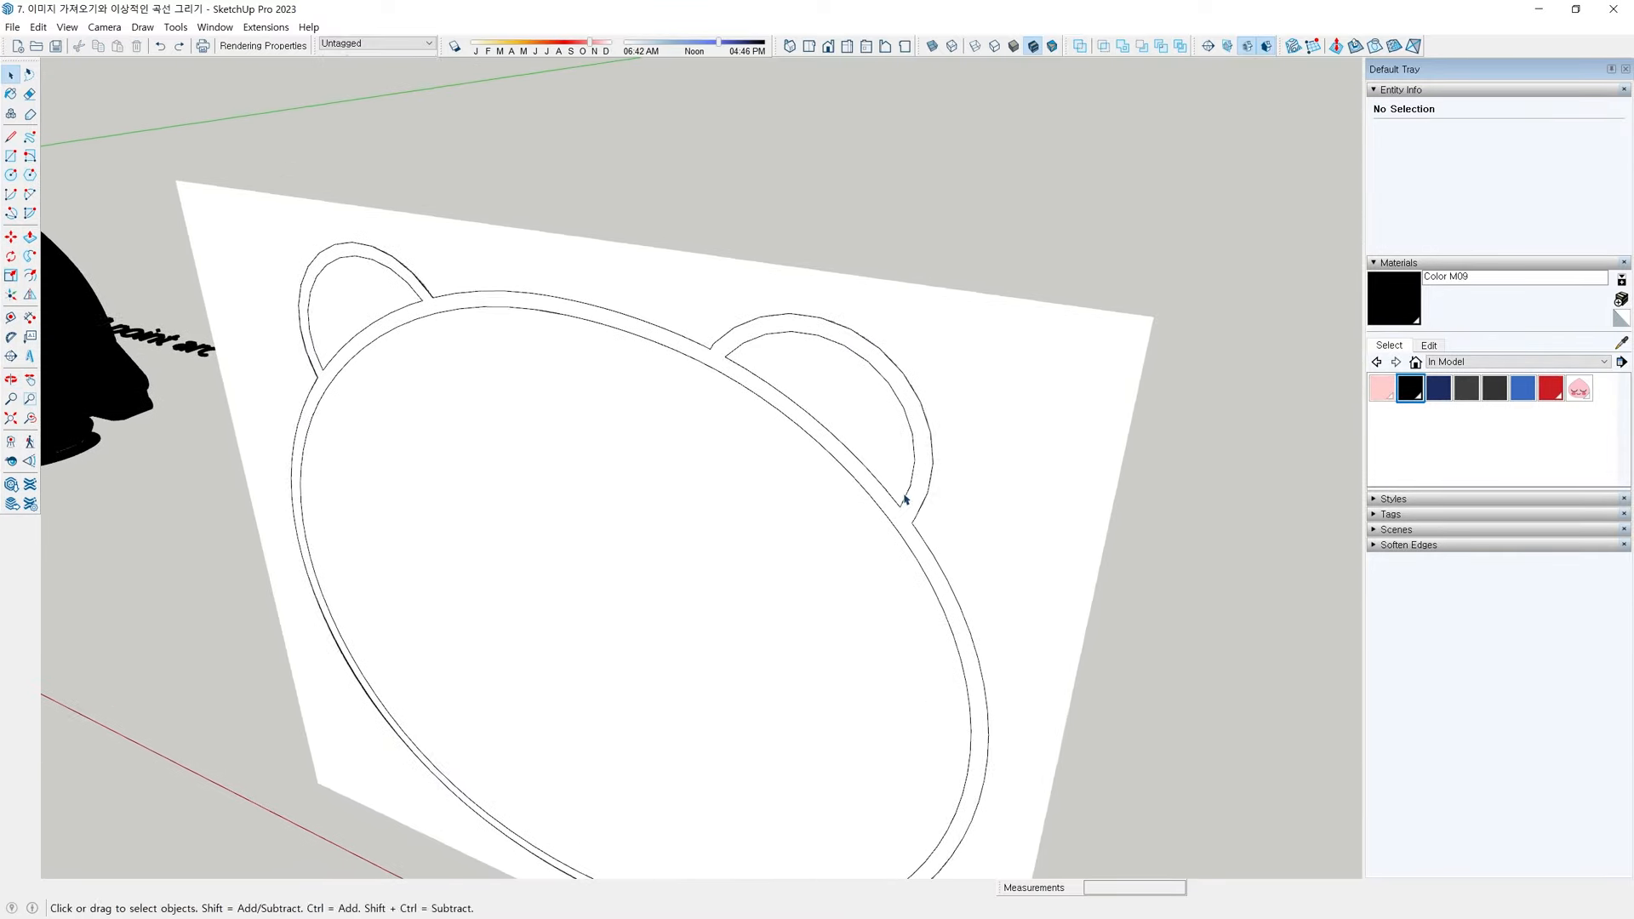
middle_drag(919, 521, 773, 373)
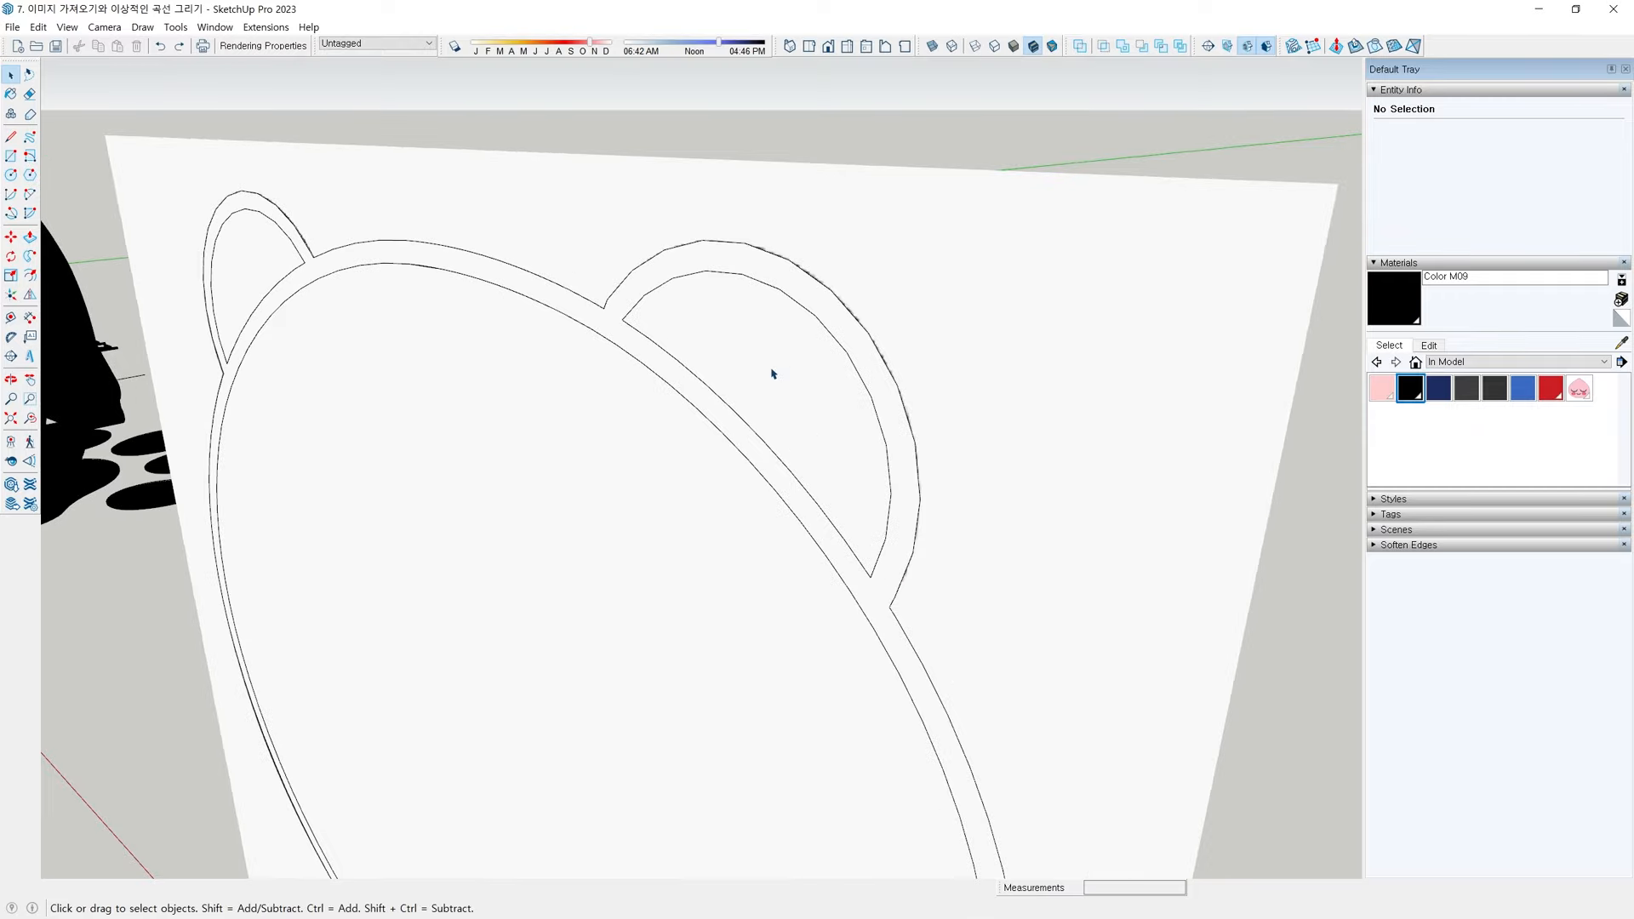
key(p)
click(736, 360)
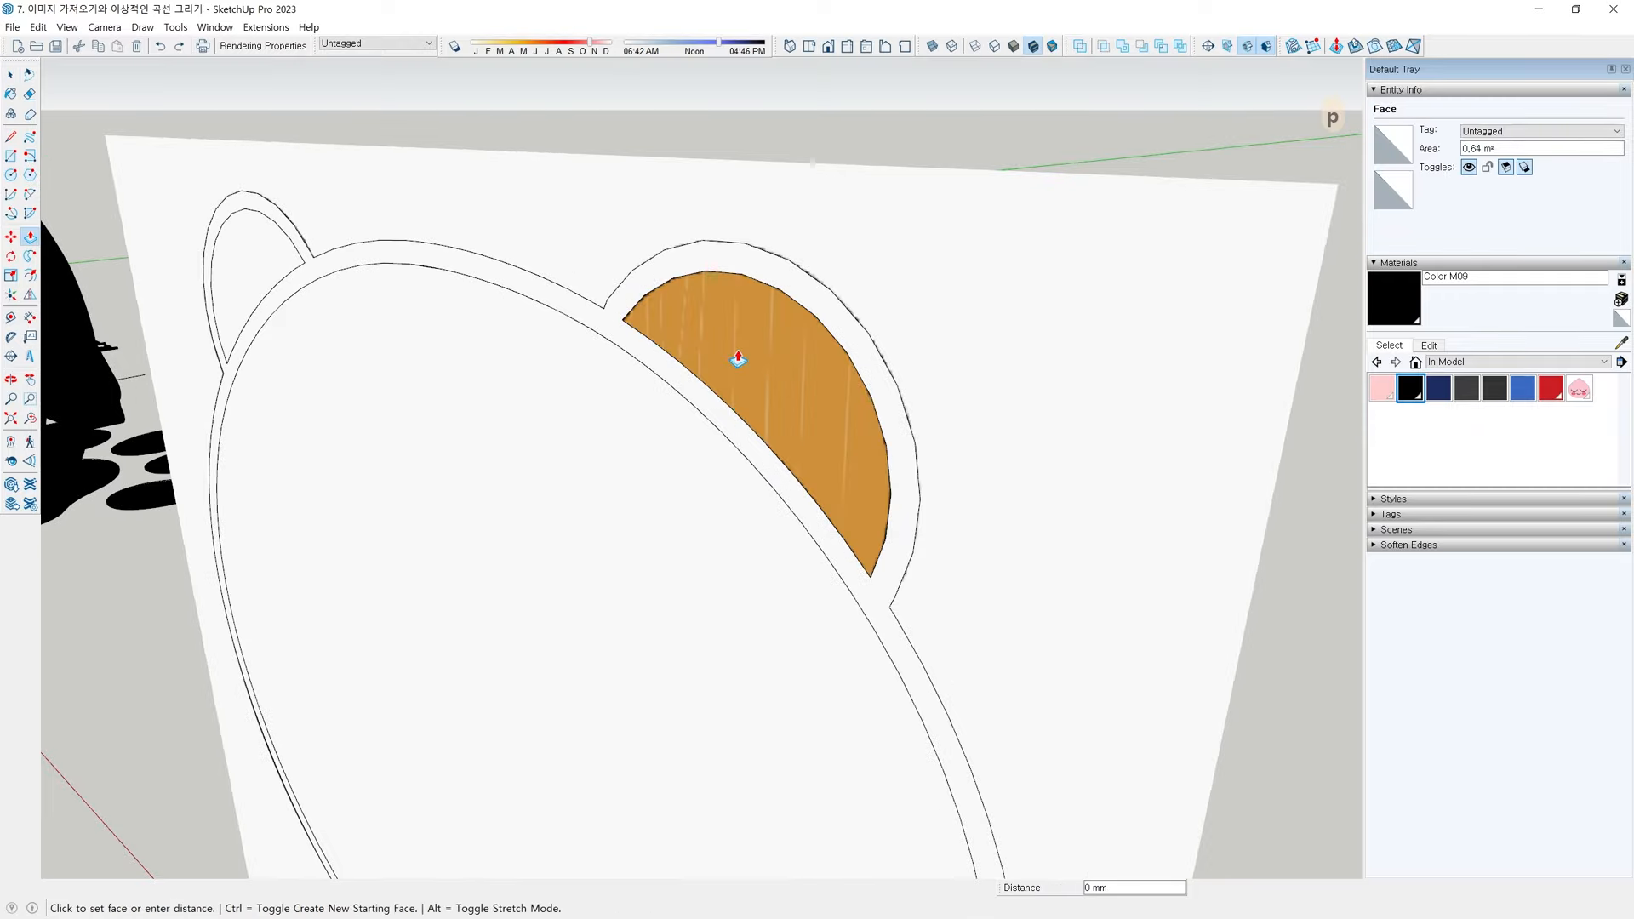
click(902, 154)
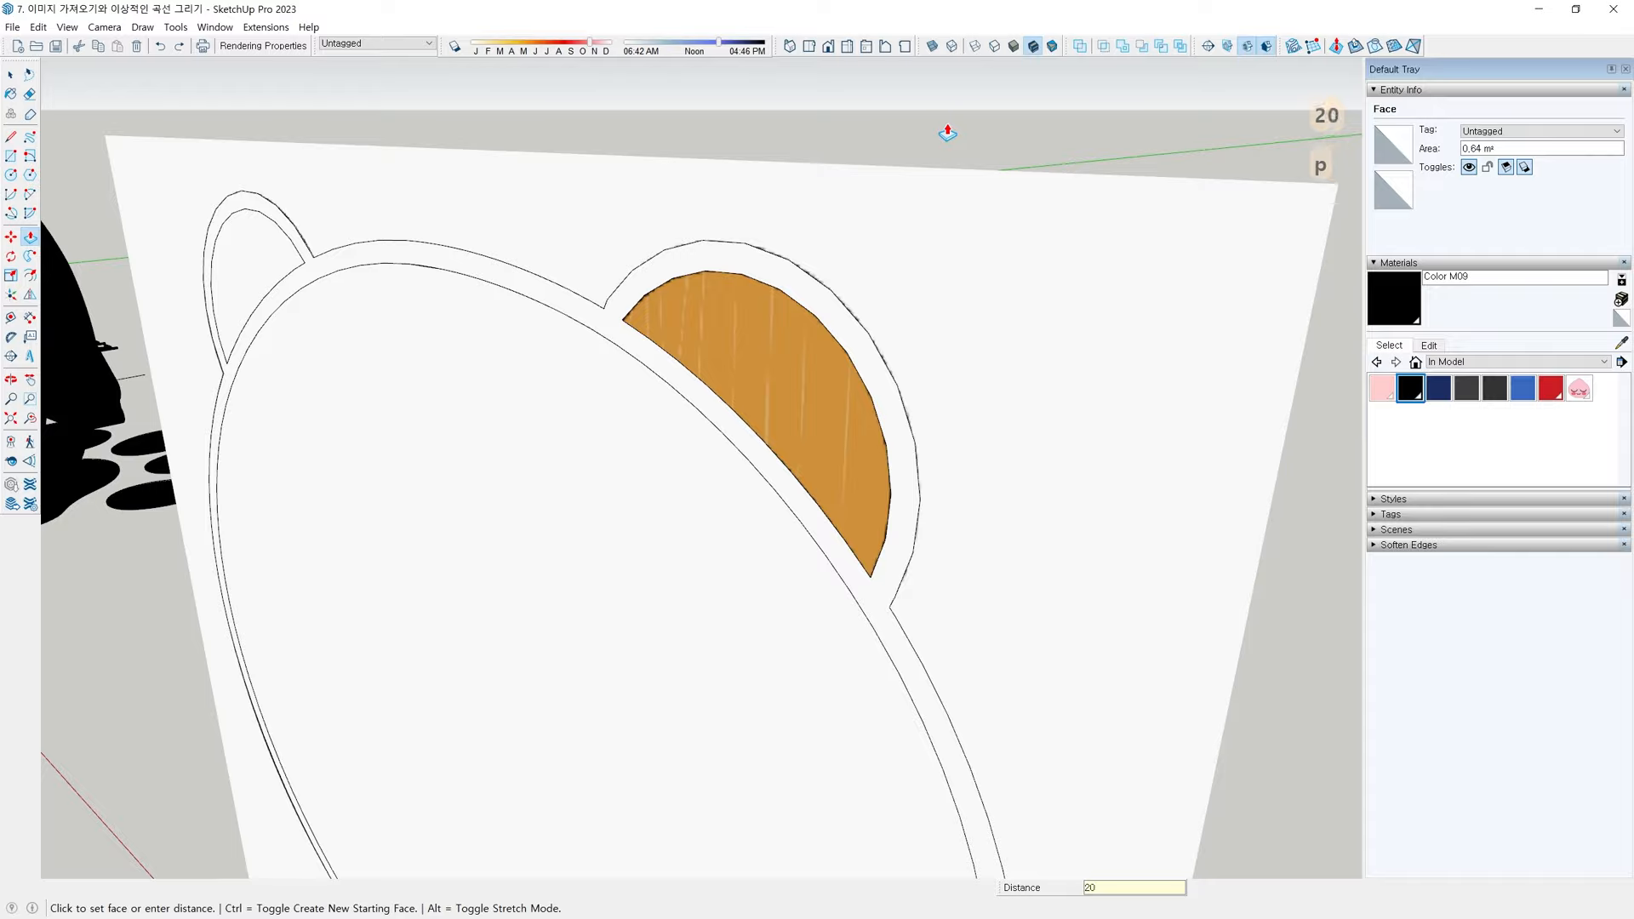
key(space)
Hide the reference image and Push/Pull the left ear's inner face and the head's inner face by the same 20 mm
middle_drag(1021, 207, 891, 410)
scroll(391, 368, down, 3)
scroll(700, 339, up, 4)
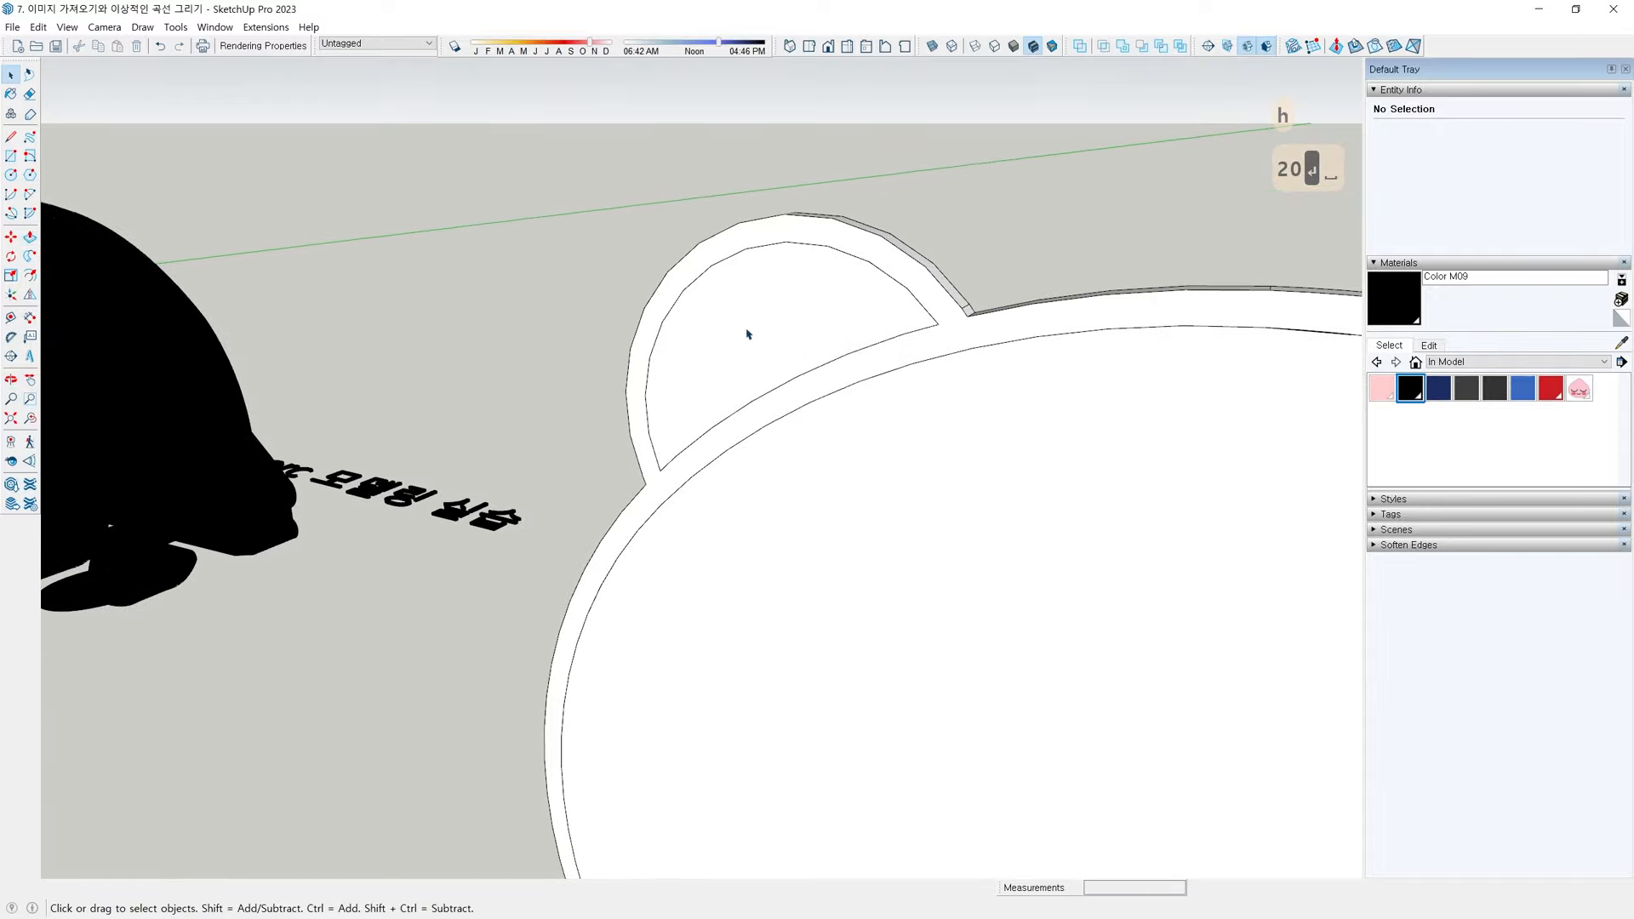
key(p)
scroll(732, 340, down, 5)
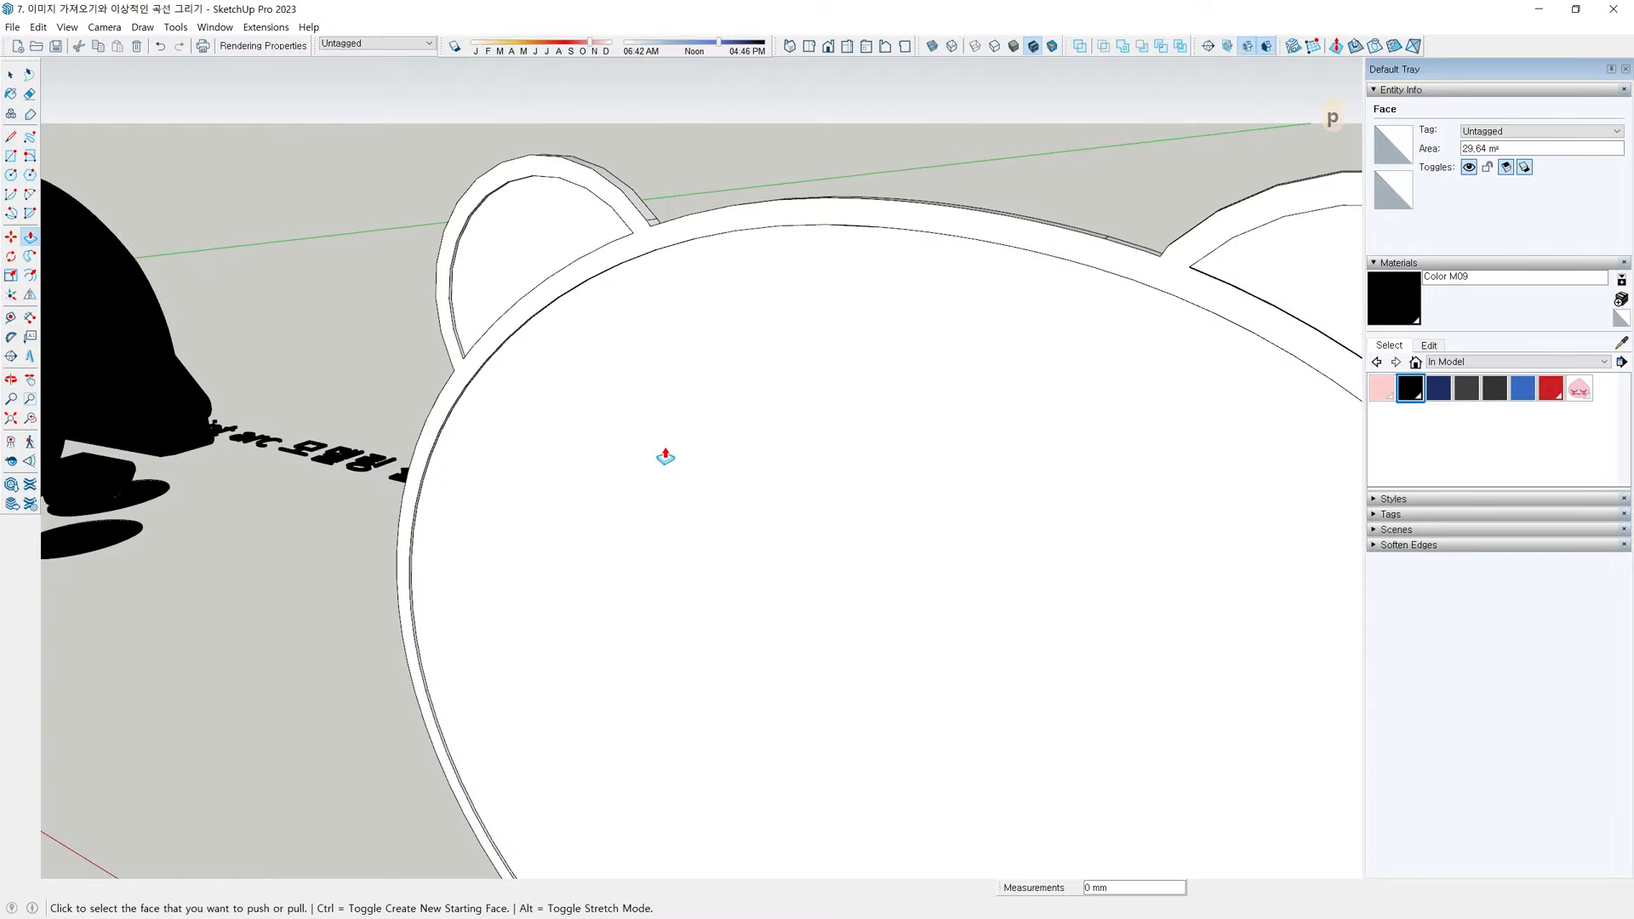
middle_drag(663, 456, 529, 362)
key(space)
Select all connected geometry of the bear's head and paint it black with Color M09
middle_drag(877, 409, 1139, 649)
scroll(988, 600, down, 3)
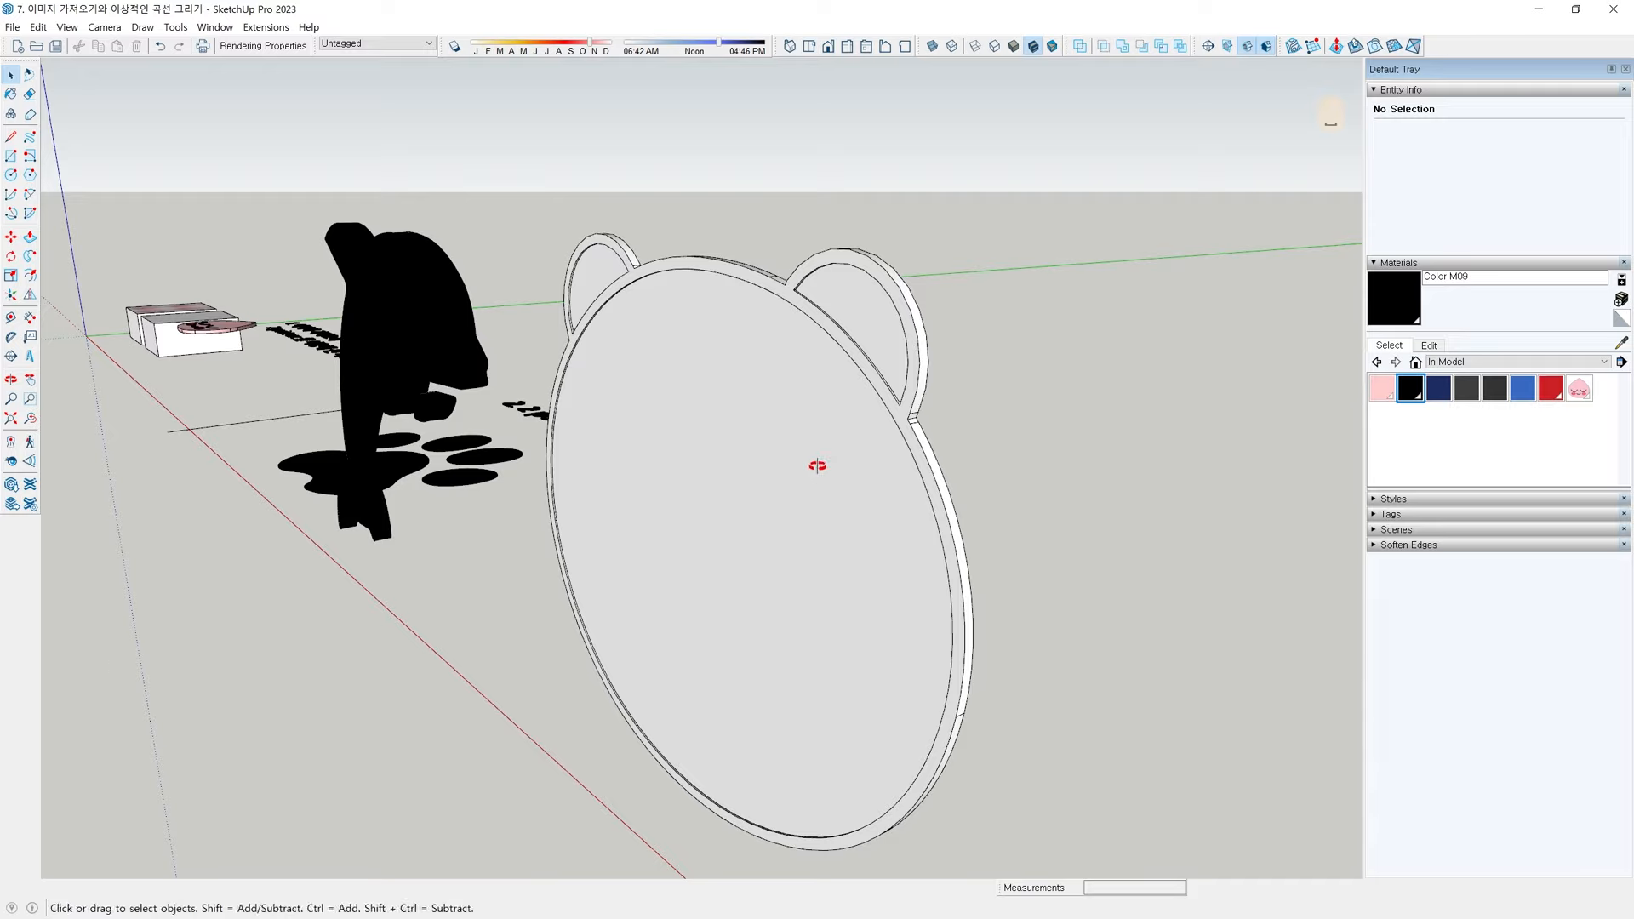
middle_drag(815, 465, 871, 502)
triple_click(943, 422)
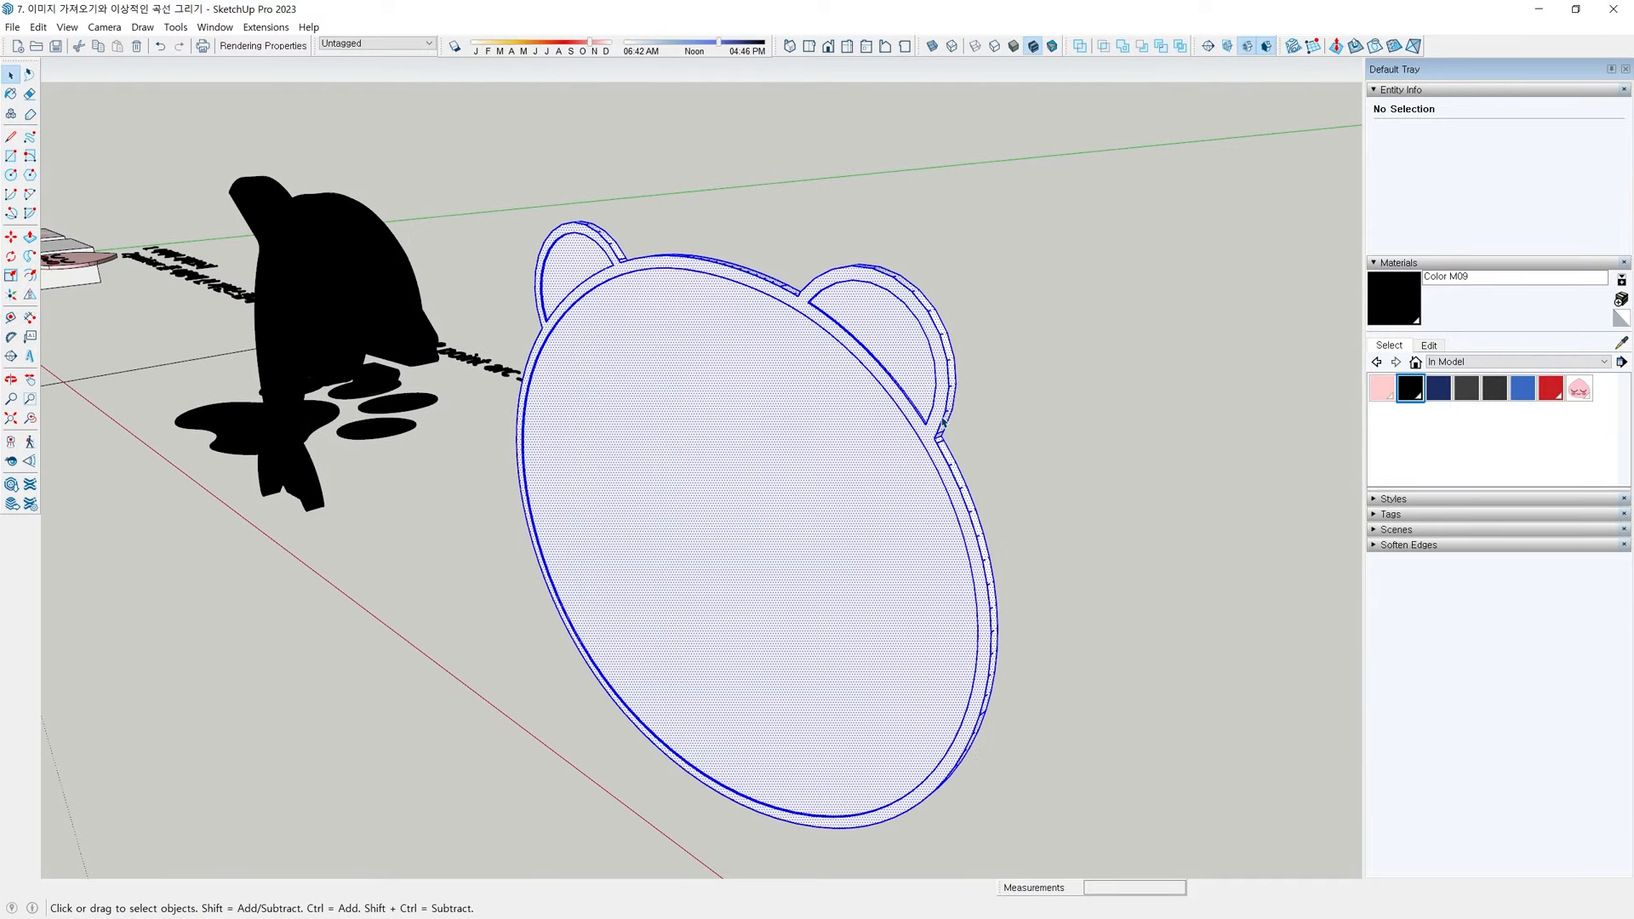
click(1395, 315)
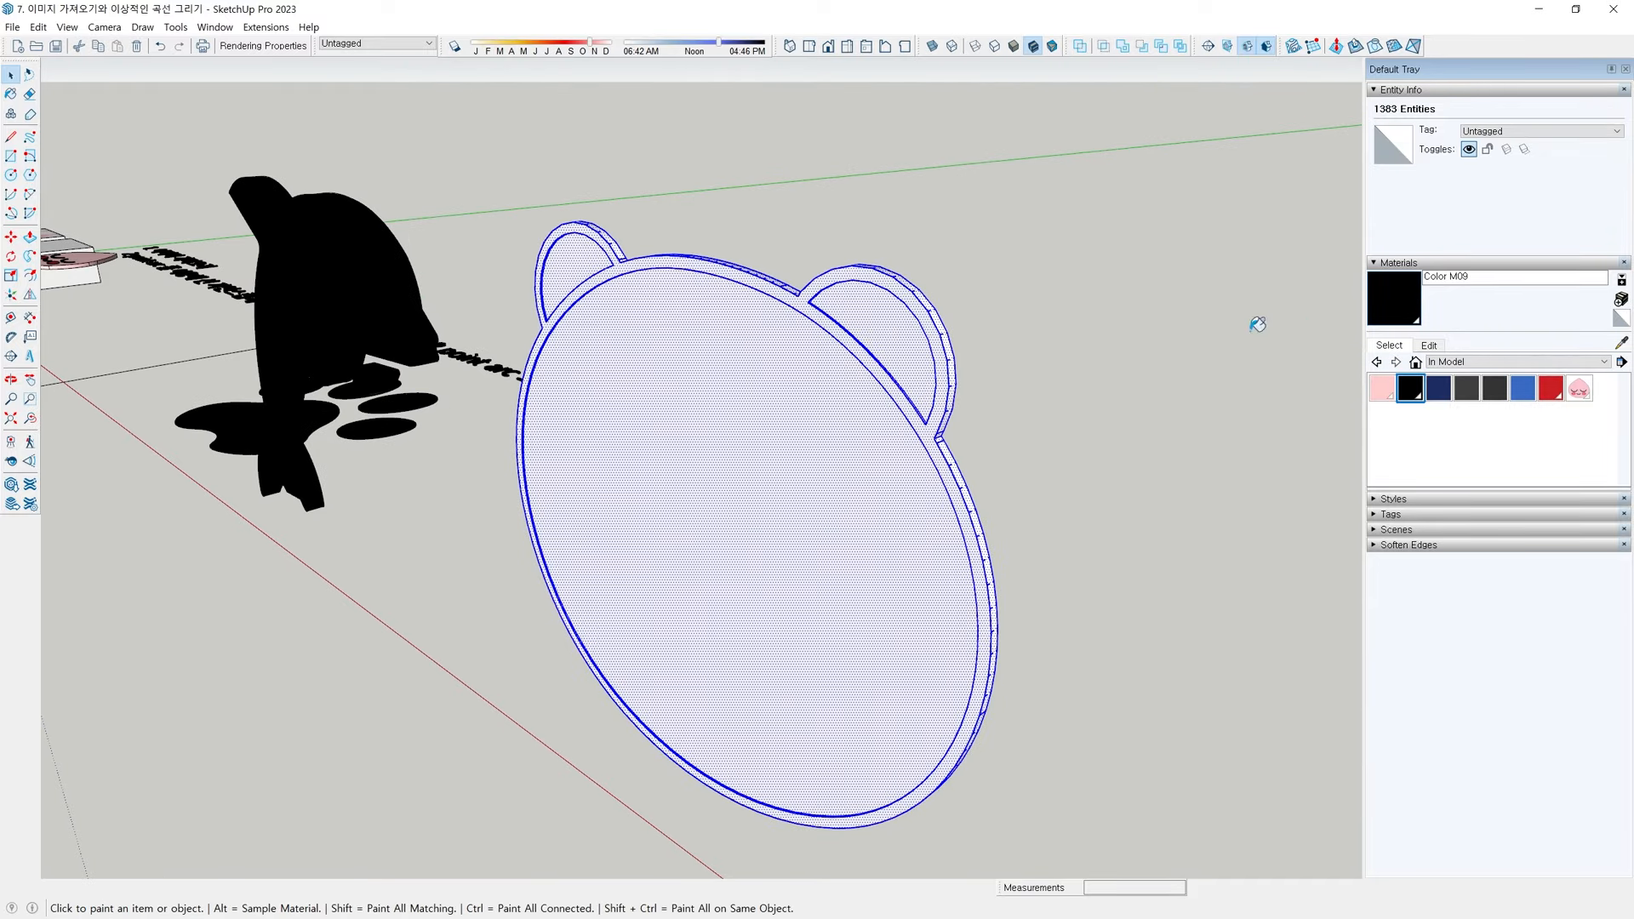
click(945, 311)
key(space)
click(1050, 354)
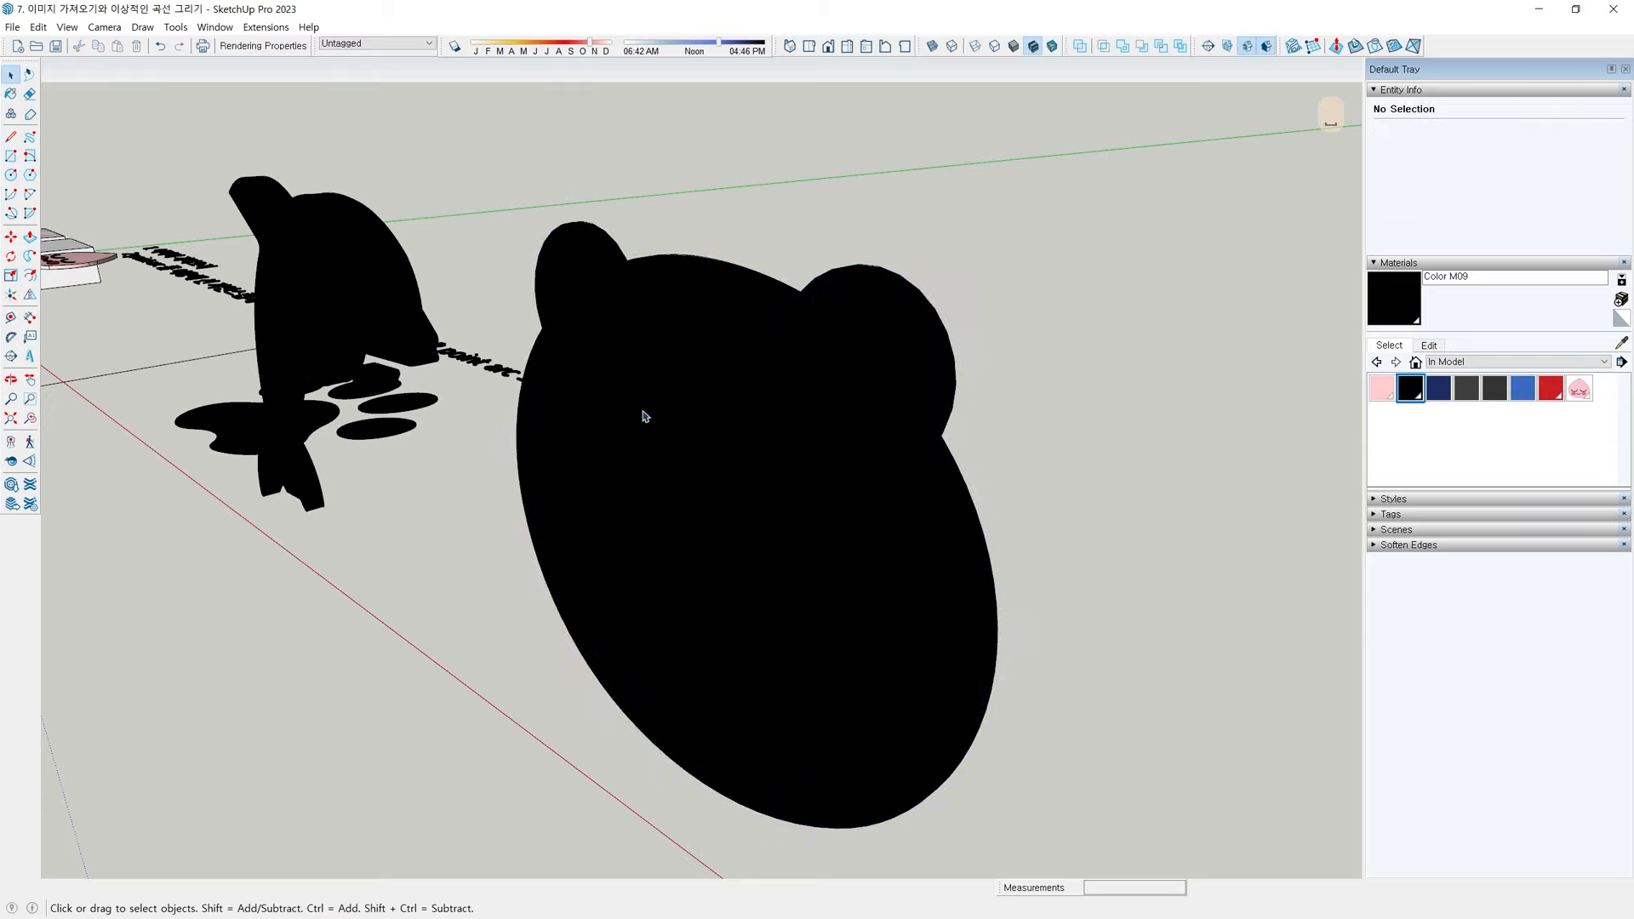
Paint the head's inner face and both ears' inner faces yellow with Color D04 from the Colors library
click(1438, 363)
click(1478, 451)
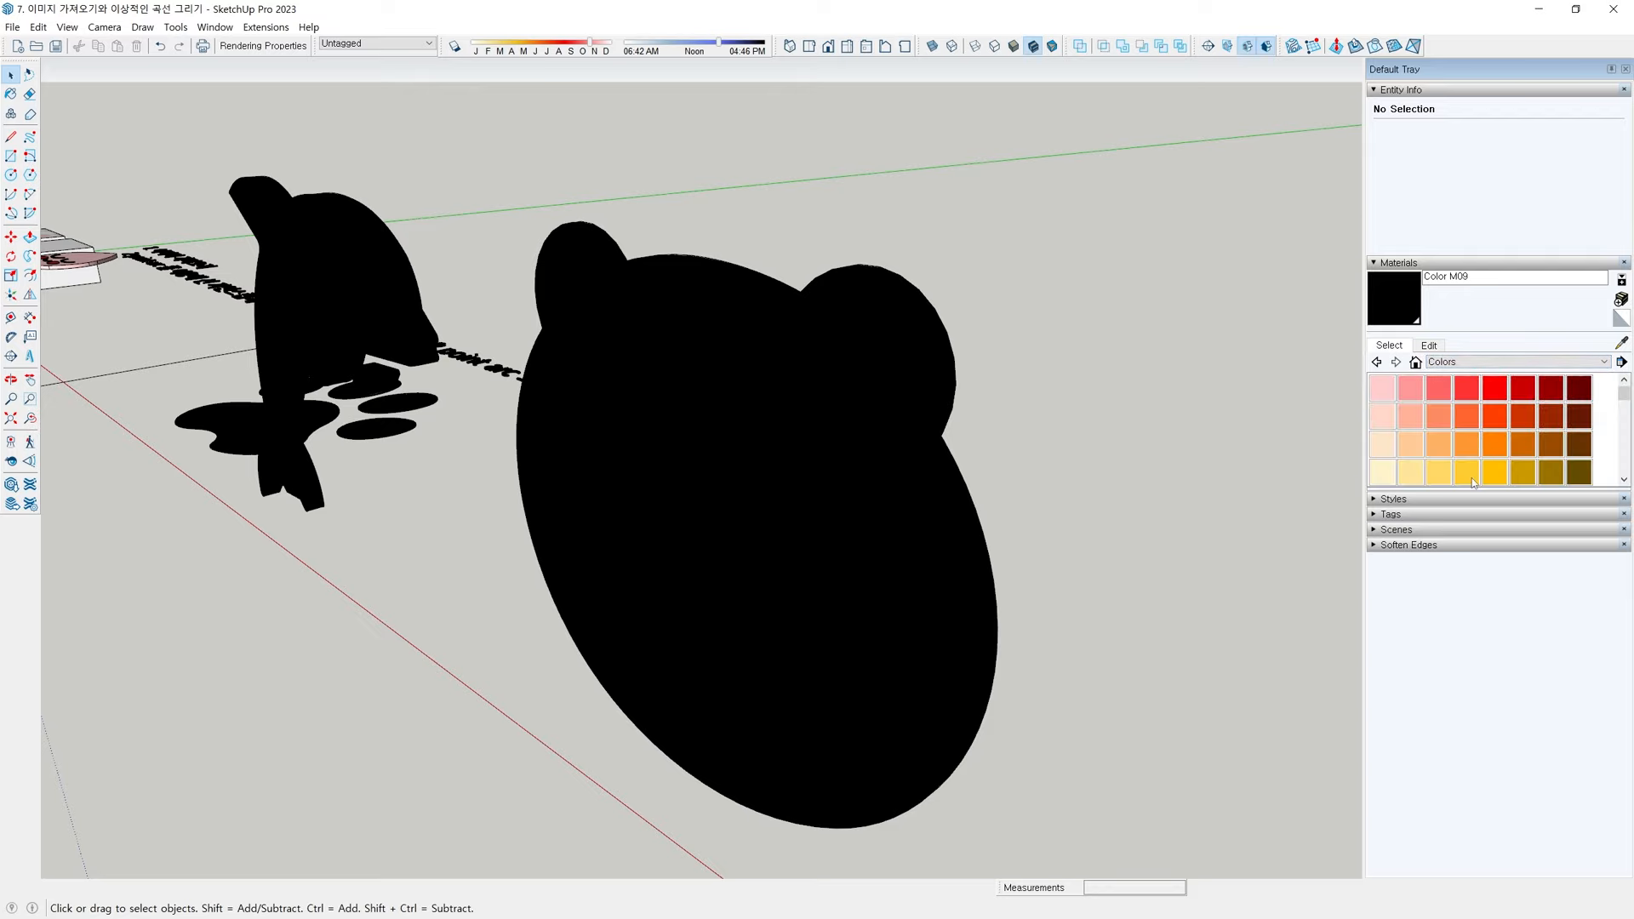
click(1473, 482)
scroll(1174, 486, up, 1)
click(770, 593)
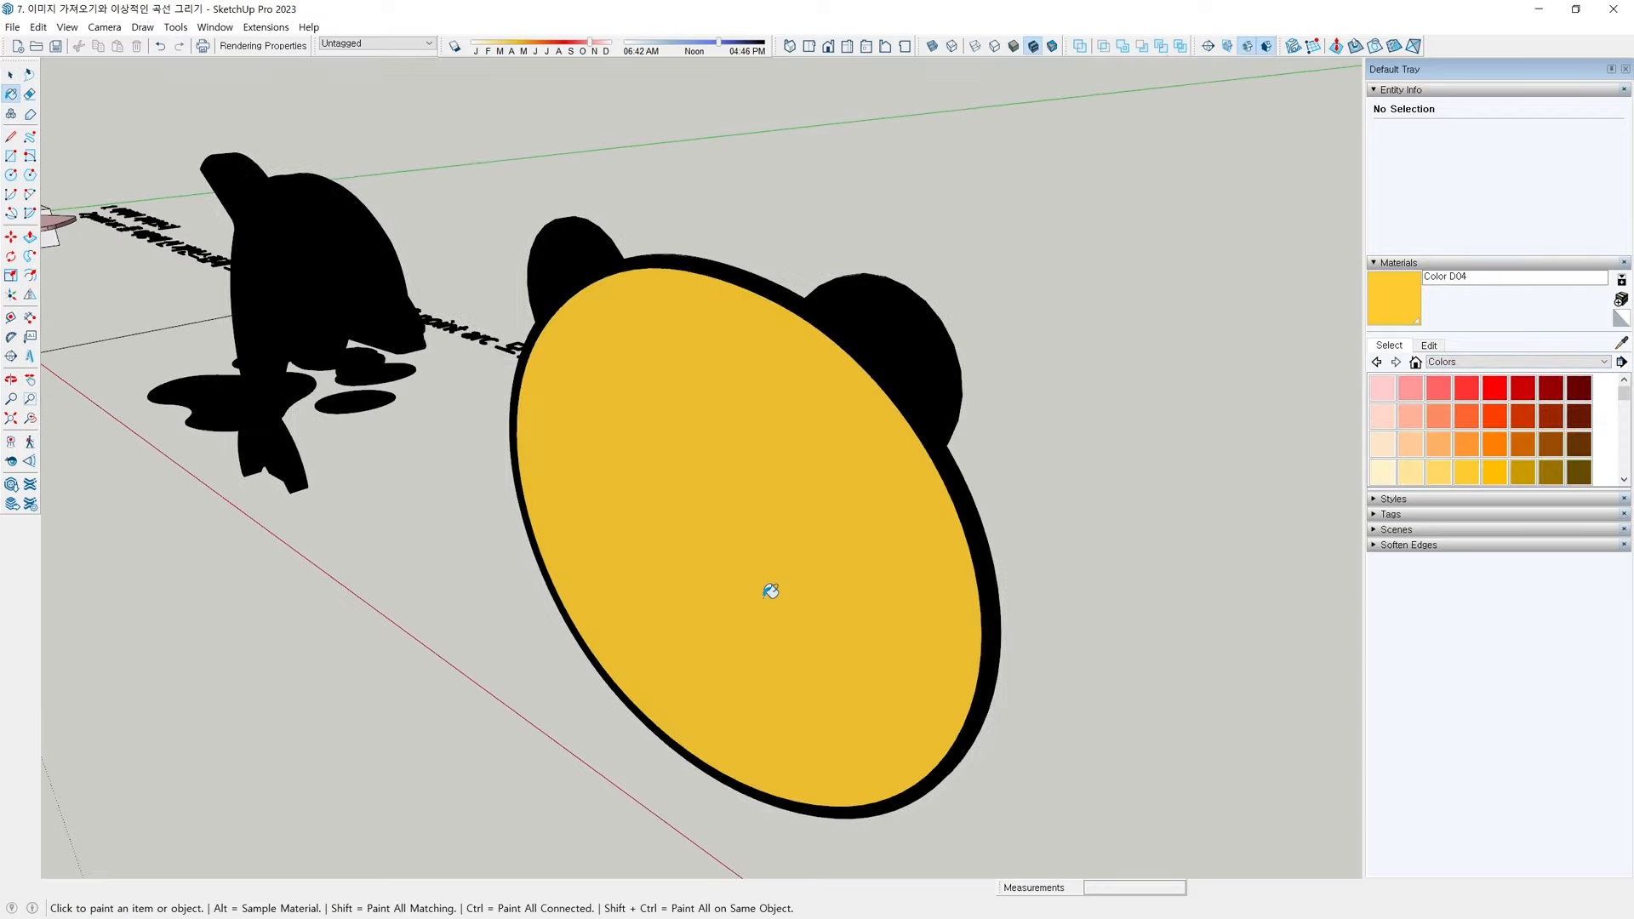
scroll(913, 349, up, 1)
click(926, 330)
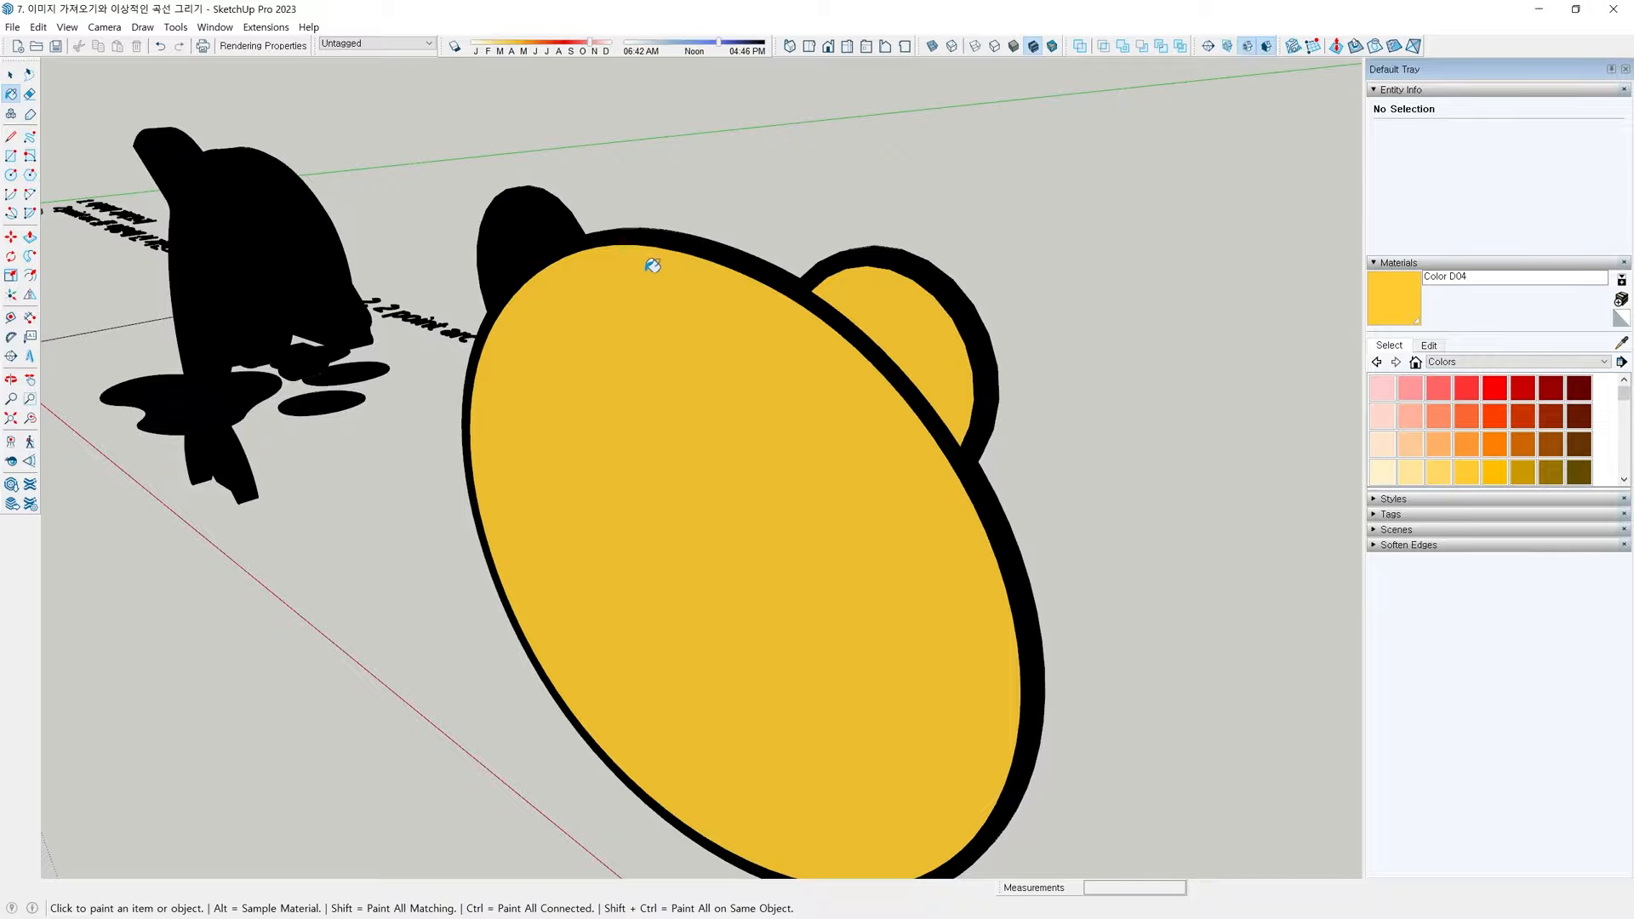
click(527, 220)
key(space)
Group the painted bear head and unhide the reference image
scroll(868, 161, down, 4)
mouse_move(853, 485)
middle_down()
mouse_move(627, 377)
mouse_move(598, 298)
mouse_move(868, 477)
mouse_move(904, 354)
mouse_move(933, 520)
middle_up()
double_click(904, 354)
key(ctrl+g)
click(1034, 544)
middle_drag(1035, 544, 954, 514)
key(h)
Trace the outer rounded end of the left eyebrow with a 2 Point Arc with a bulge of about 110 mm
scroll(860, 357, up, 6)
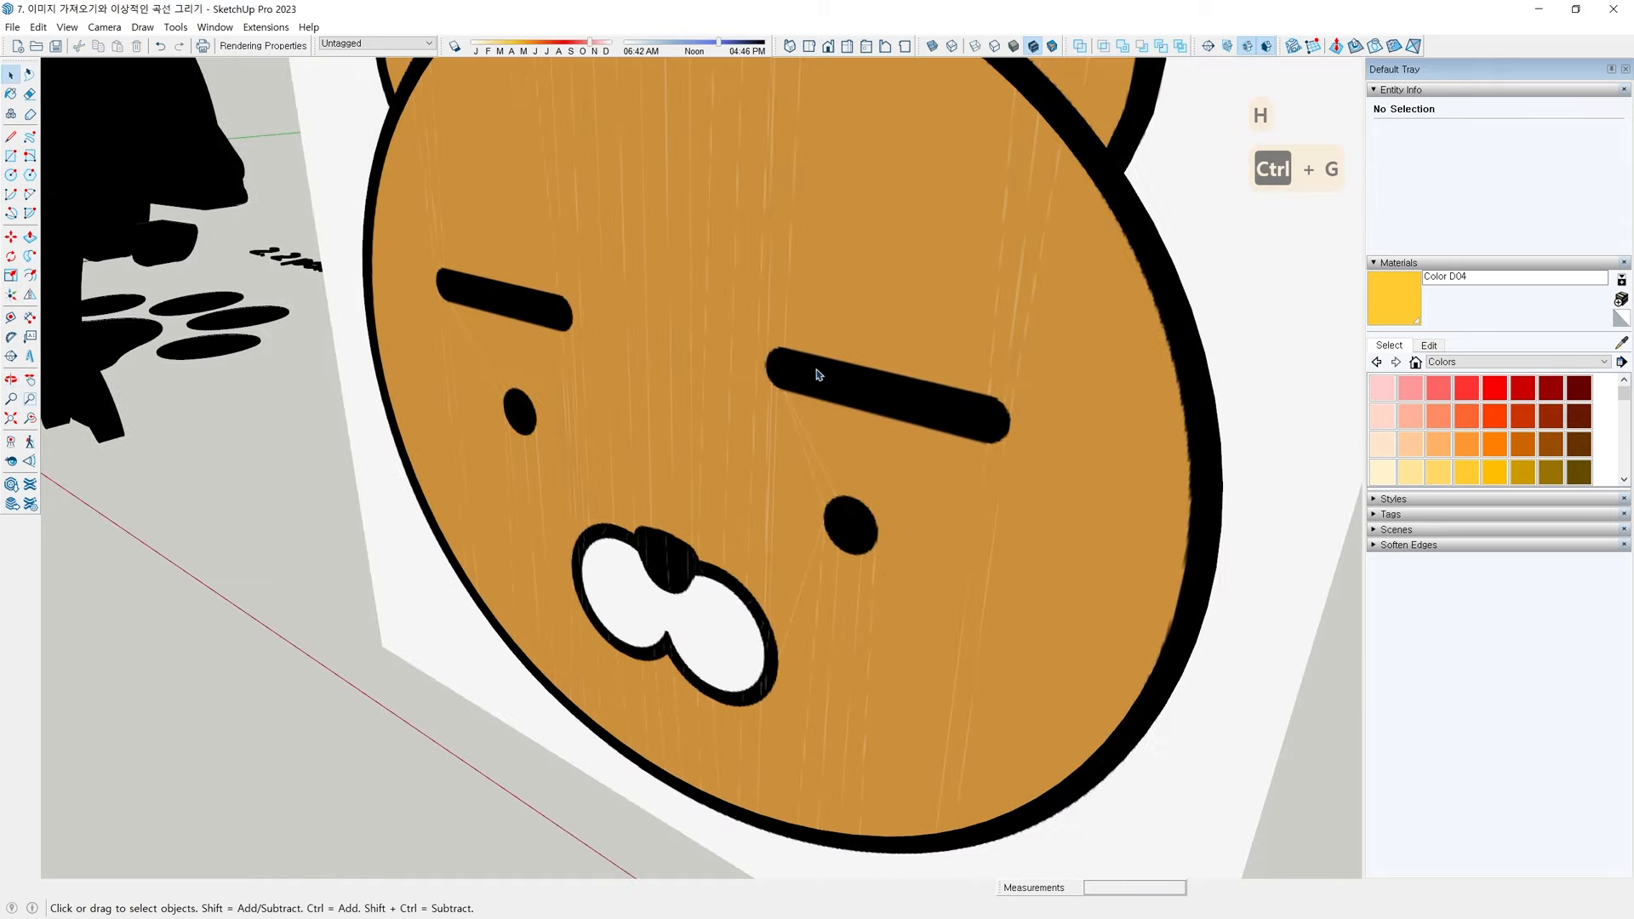
middle_drag(671, 388, 777, 401)
scroll(584, 347, up, 8)
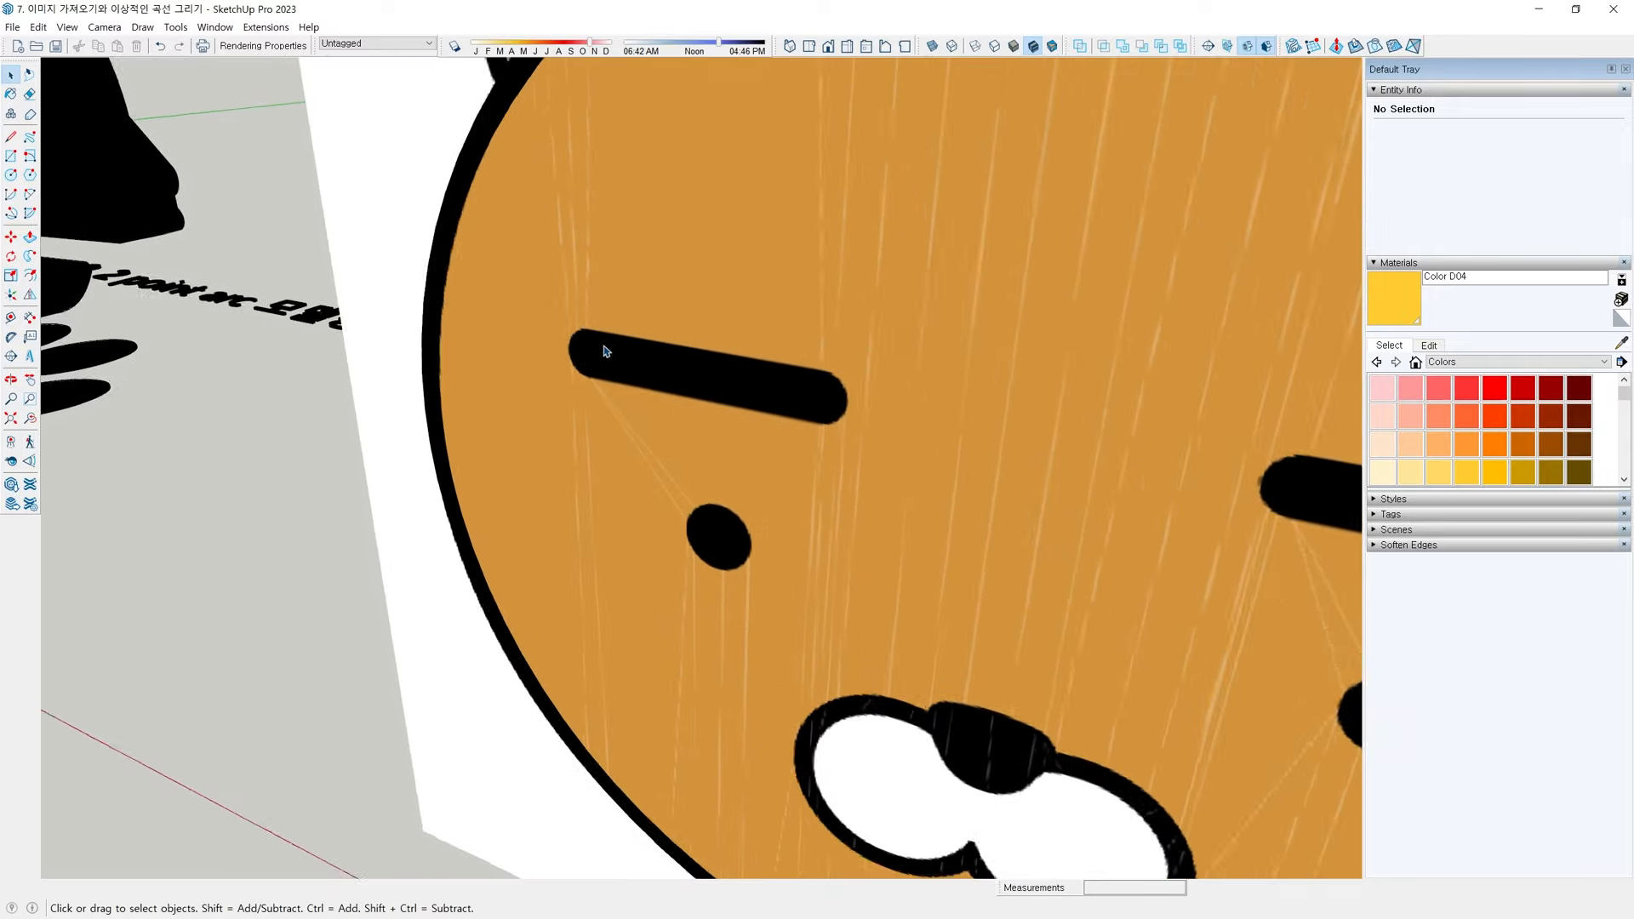
key(a)
scroll(615, 322, up, 2)
click(603, 315)
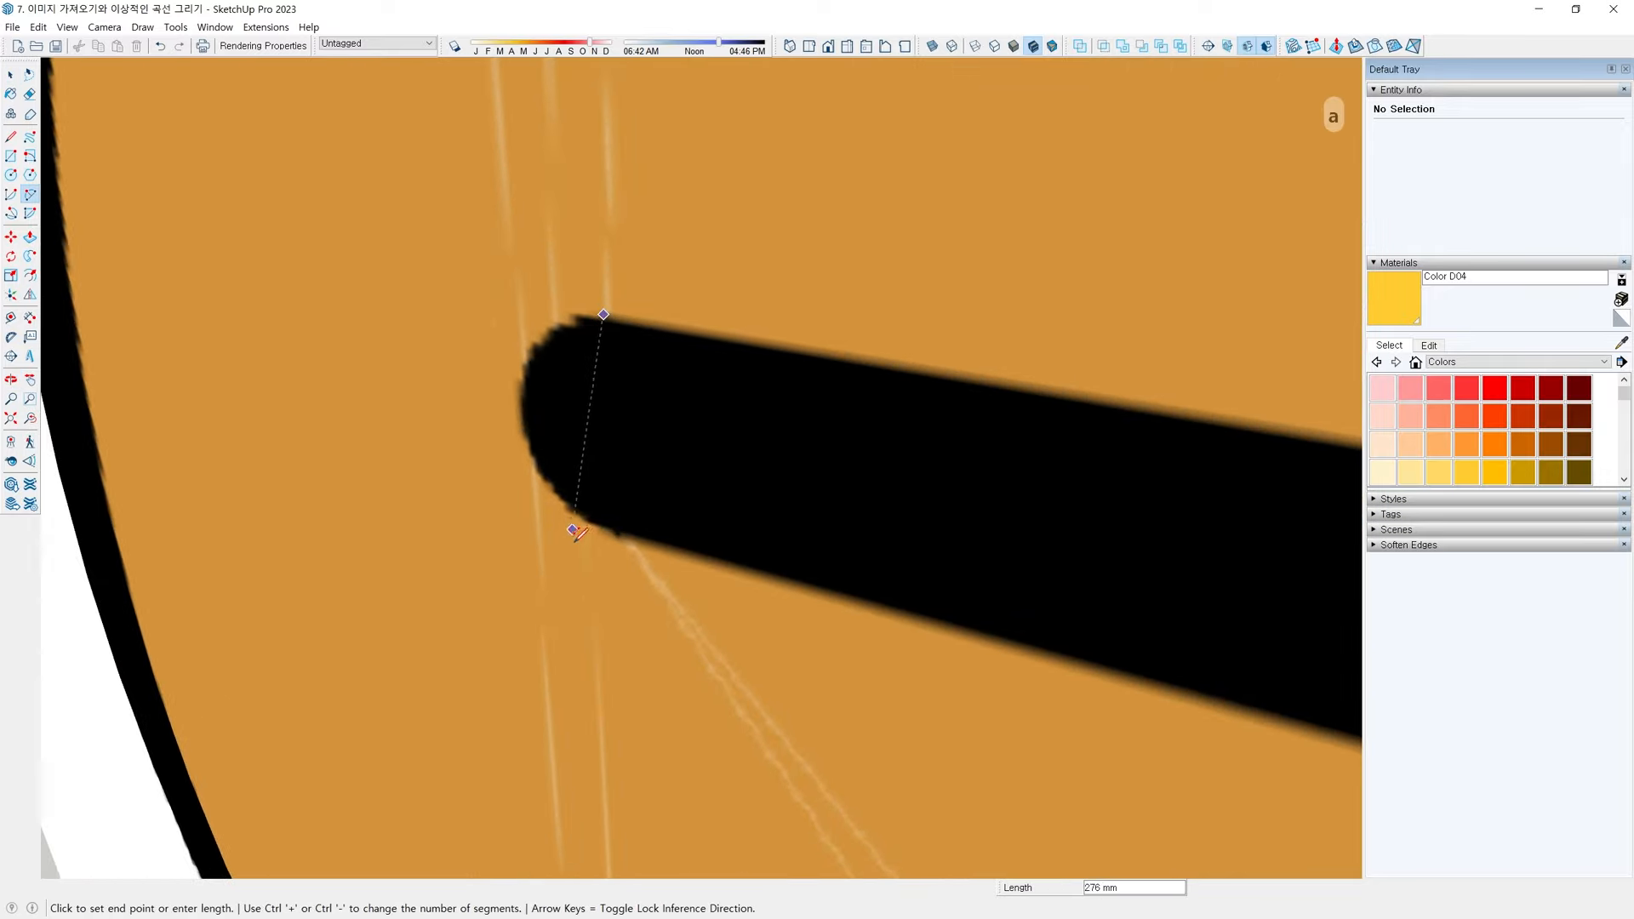
click(612, 528)
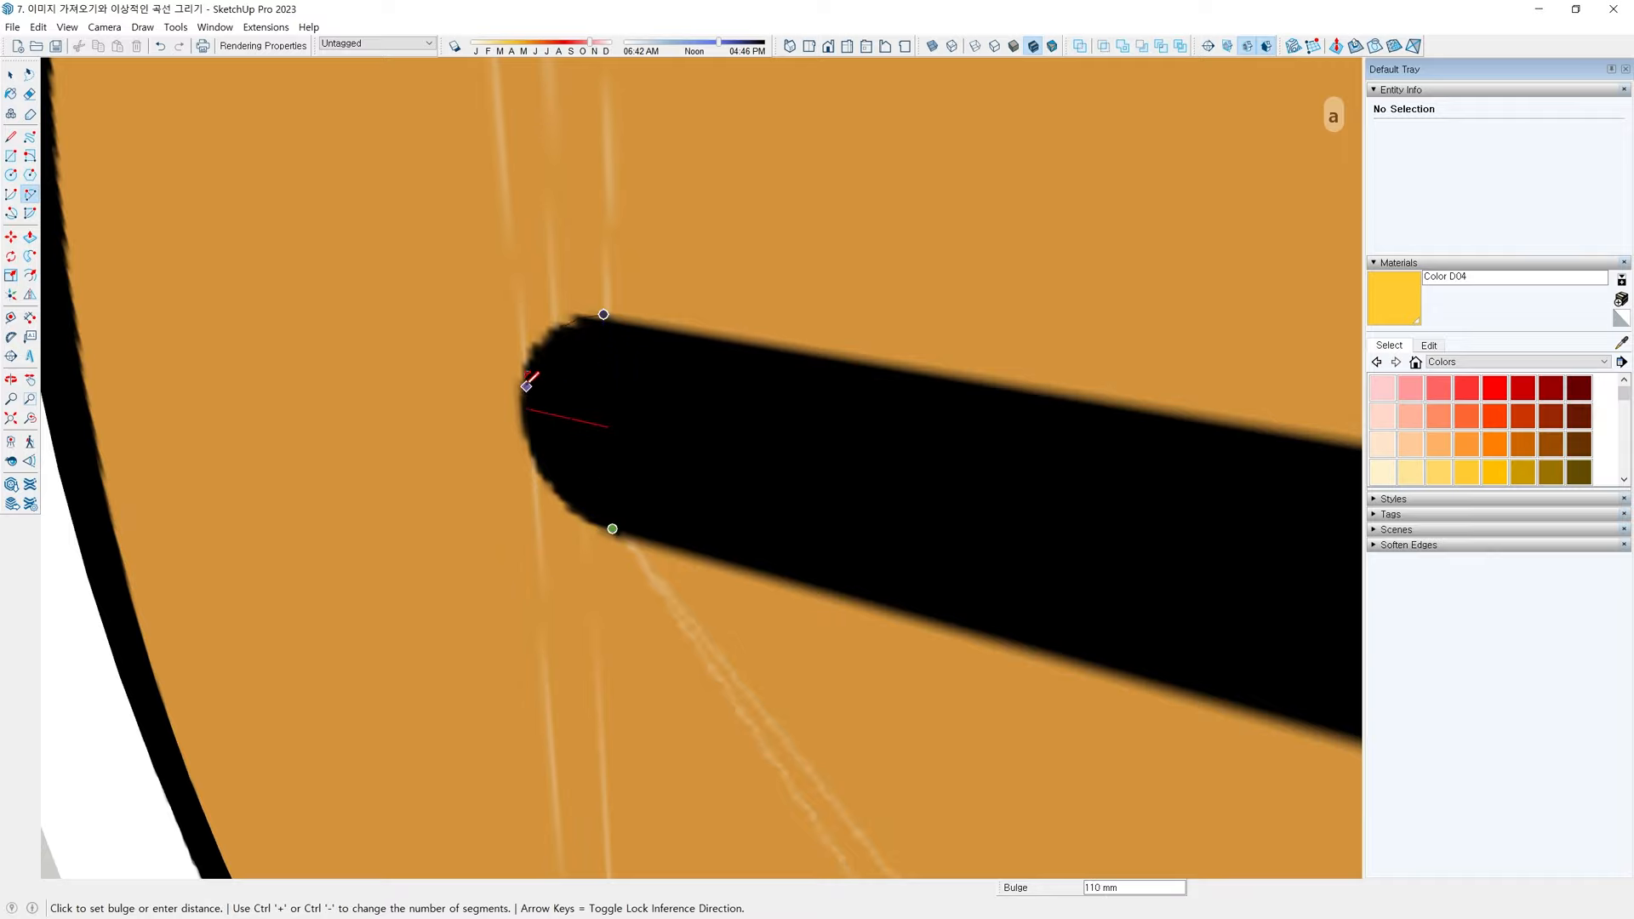
click(525, 398)
Turn on X-ray display and draw a line along the left eyebrow's upper edge, starting from the arc's upper end
key(x)
scroll(609, 365, down, 4)
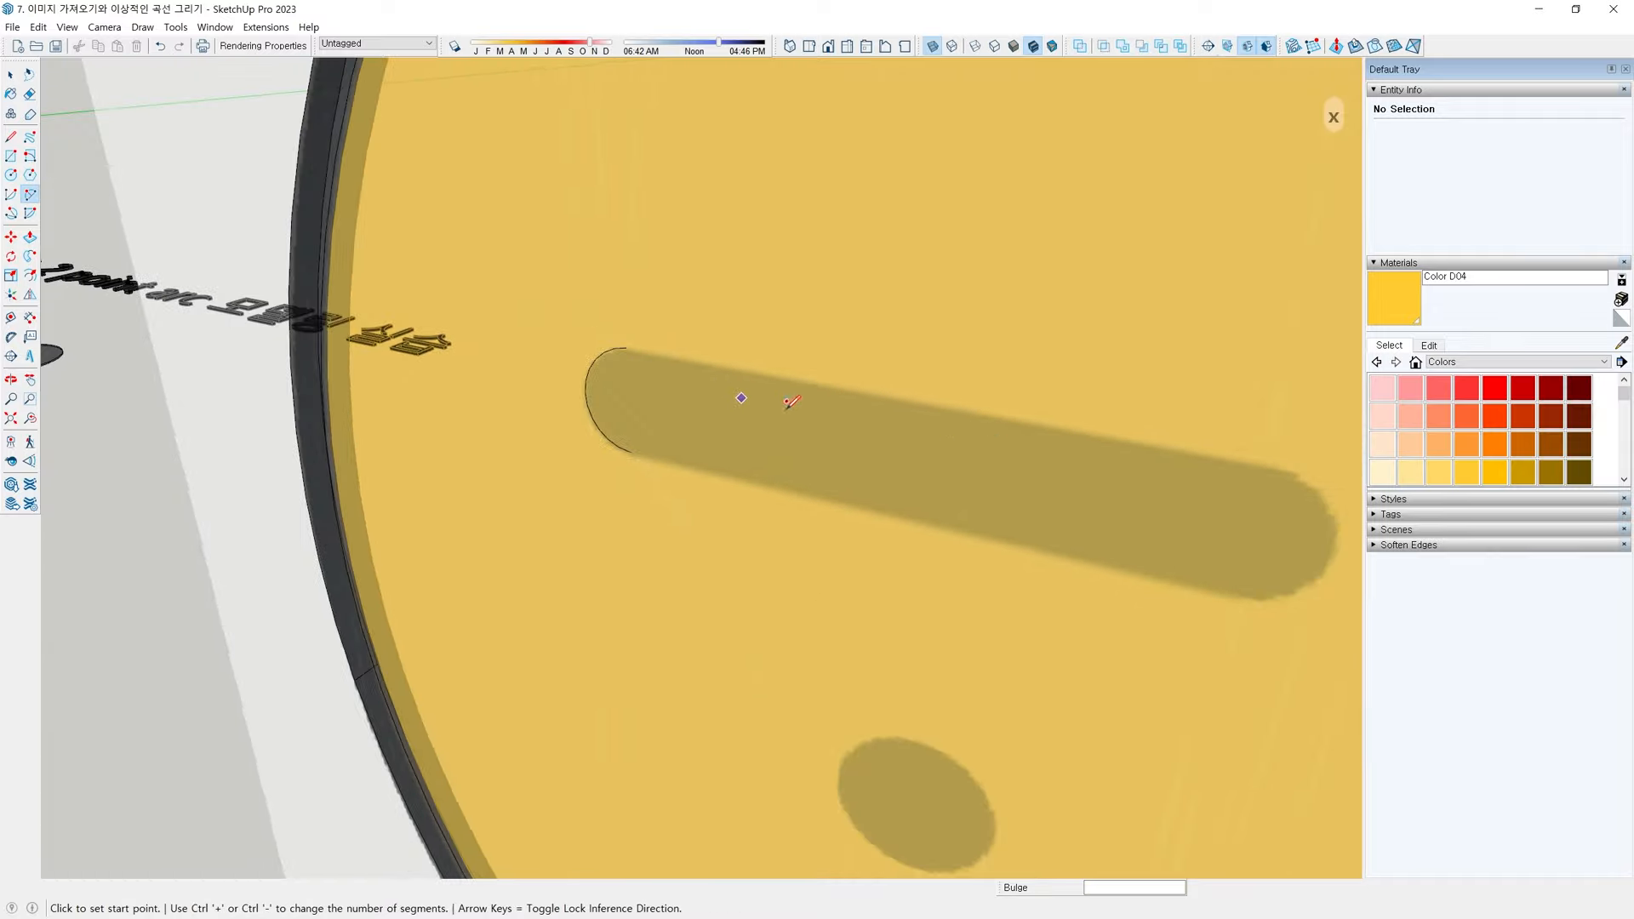
scroll(1182, 477, up, 2)
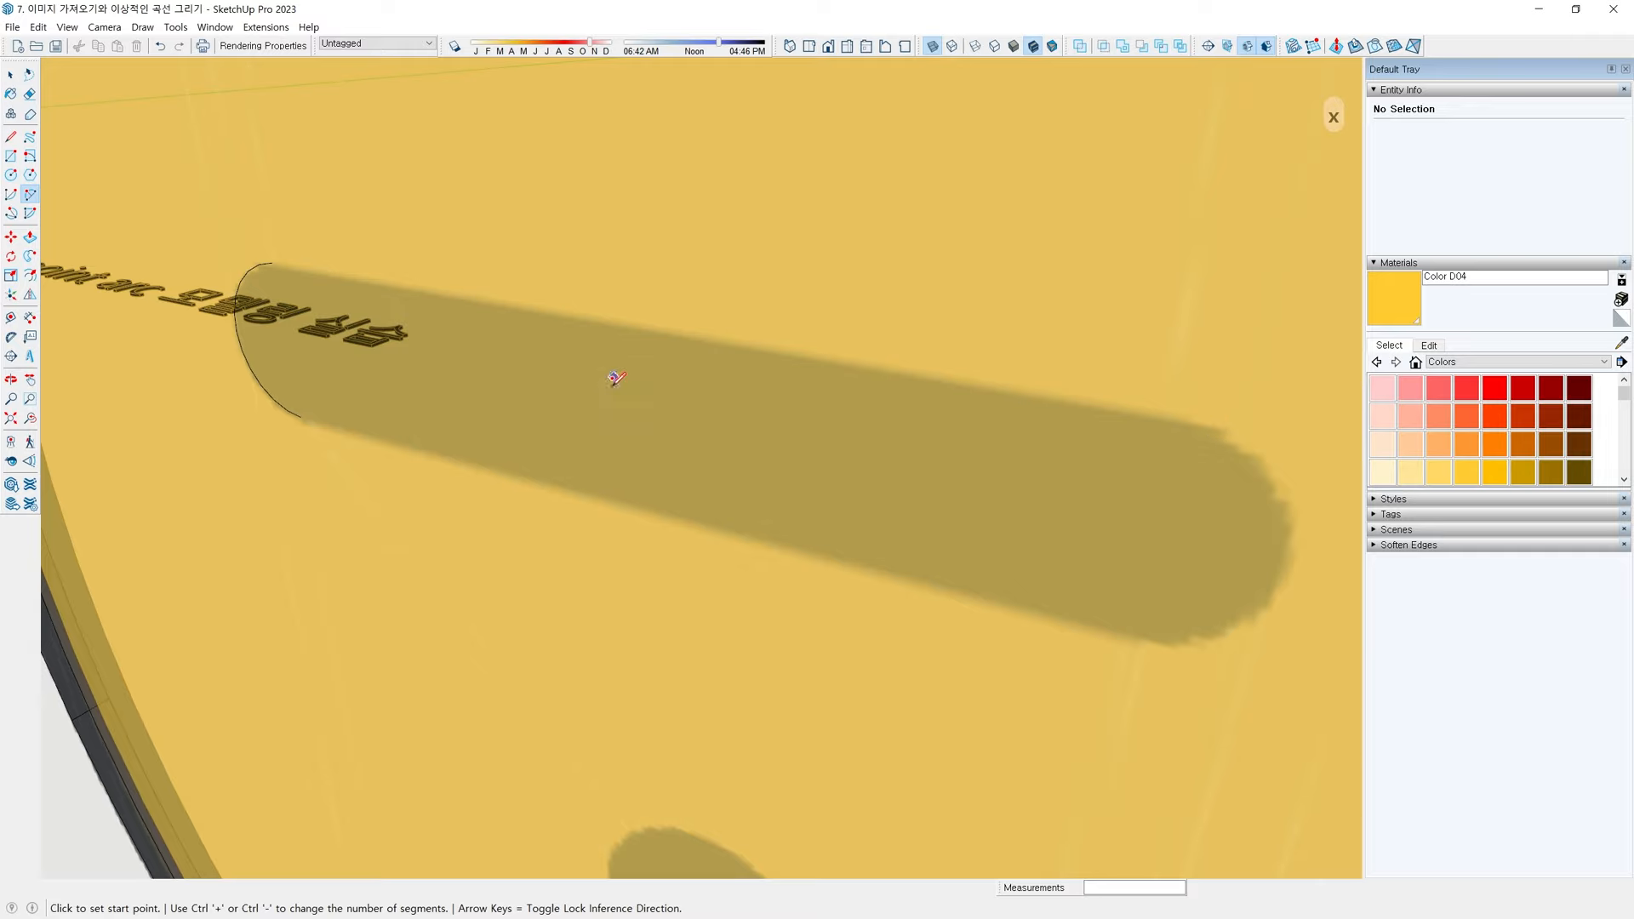
key(l)
click(272, 262)
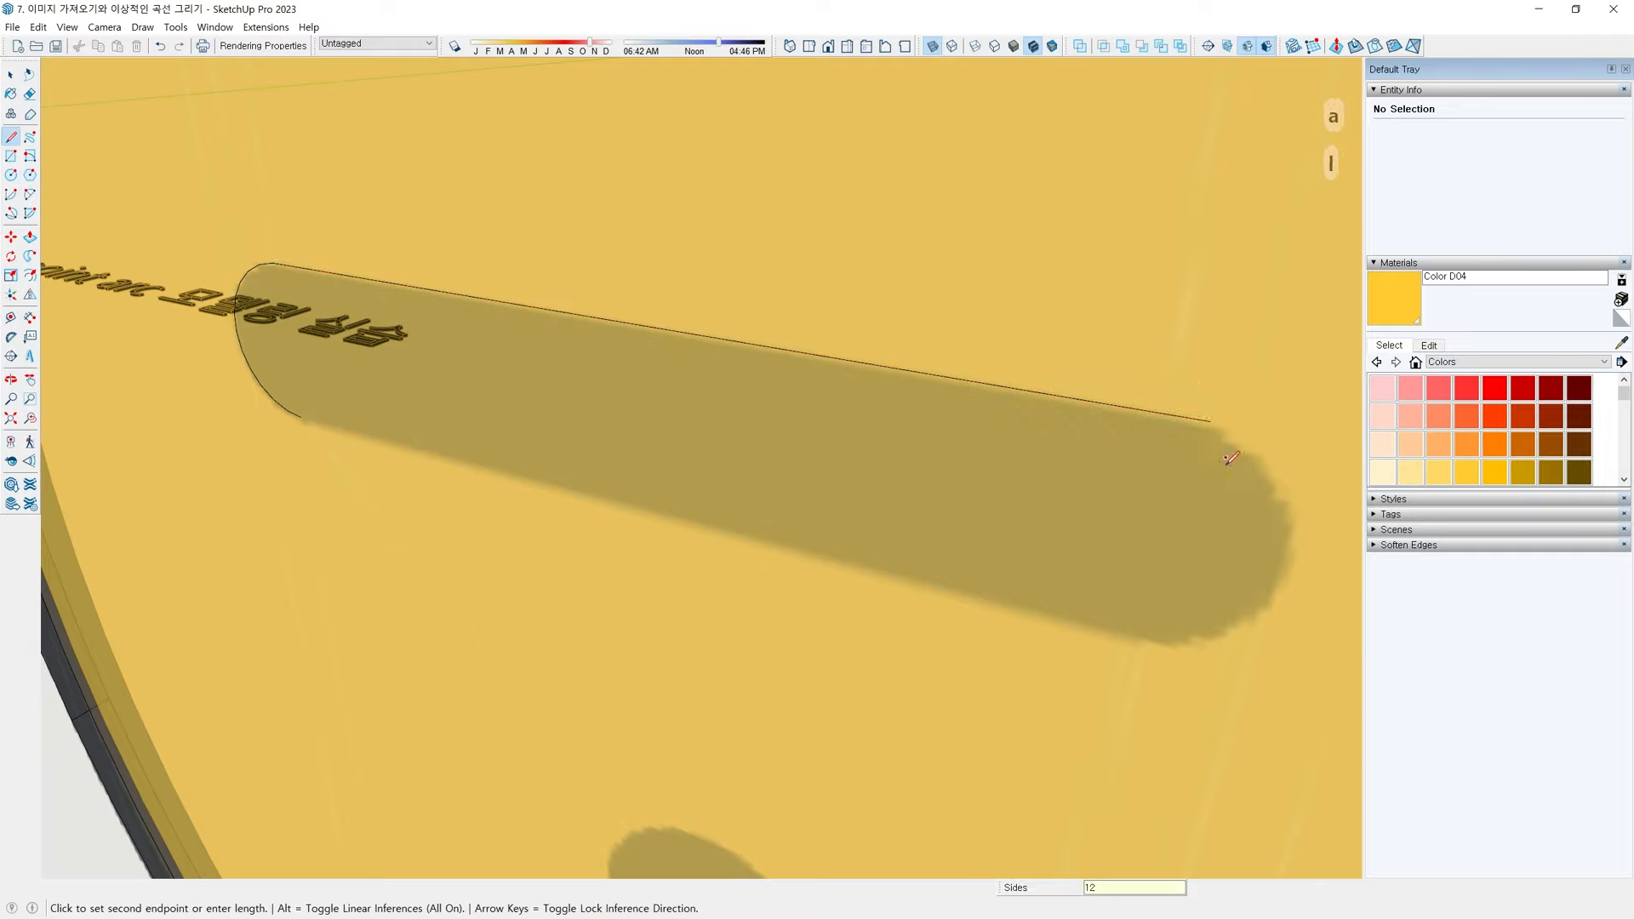
click(1210, 421)
middle_drag(1184, 526, 1152, 543)
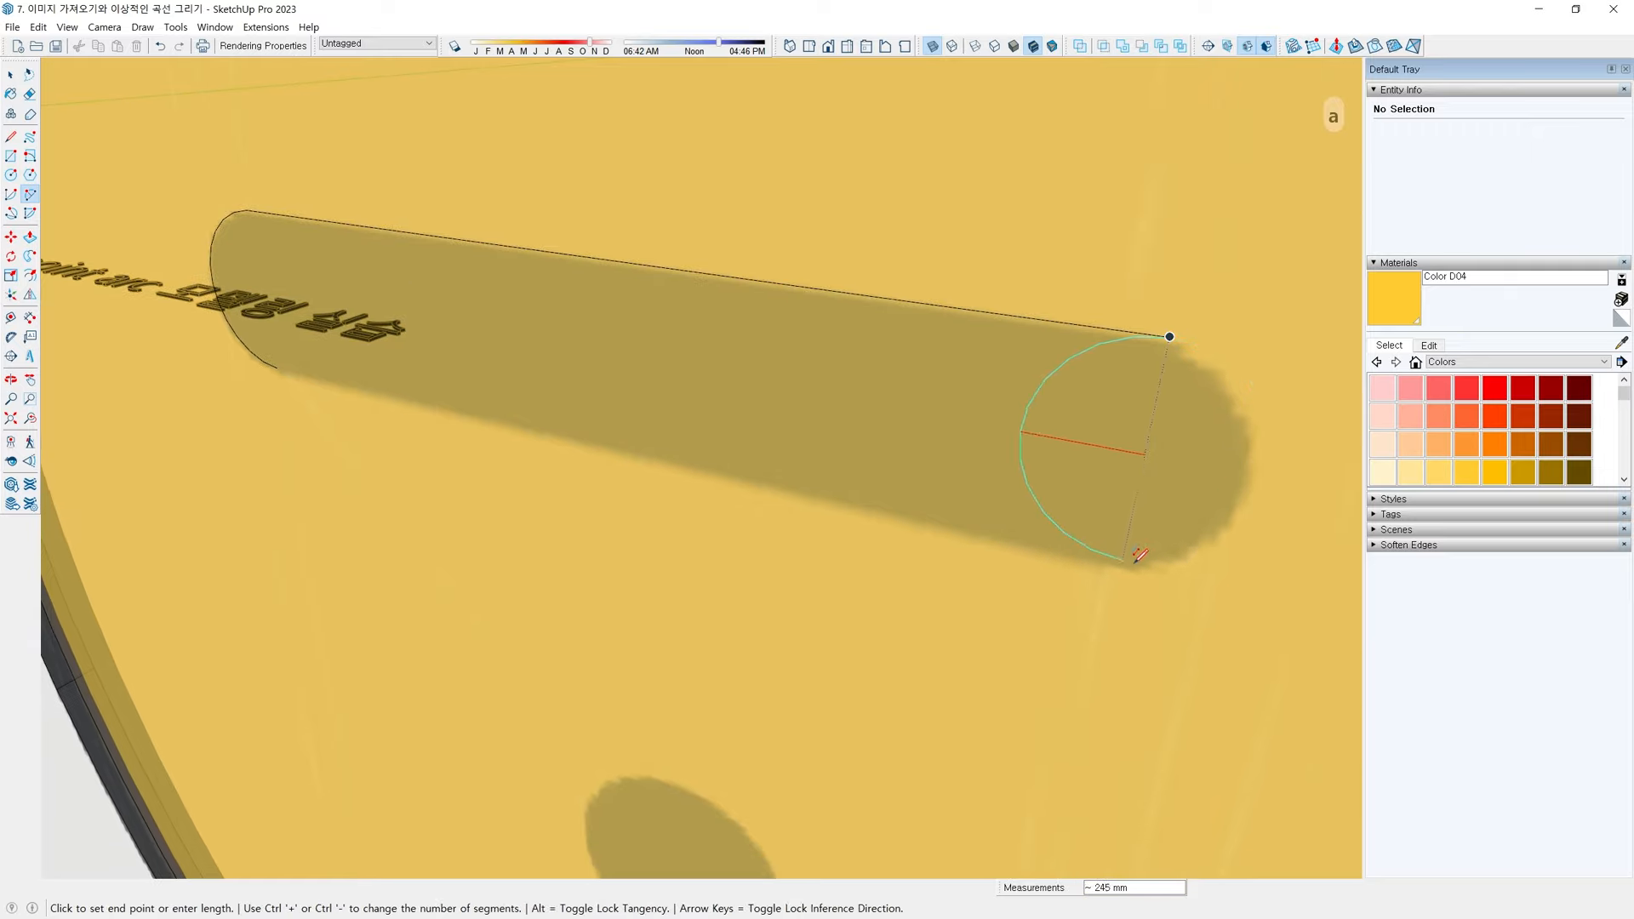
Close the left eyebrow outline with an arc around its inner rounded end and a line of about 1293 mm along its lower edge
click(1121, 566)
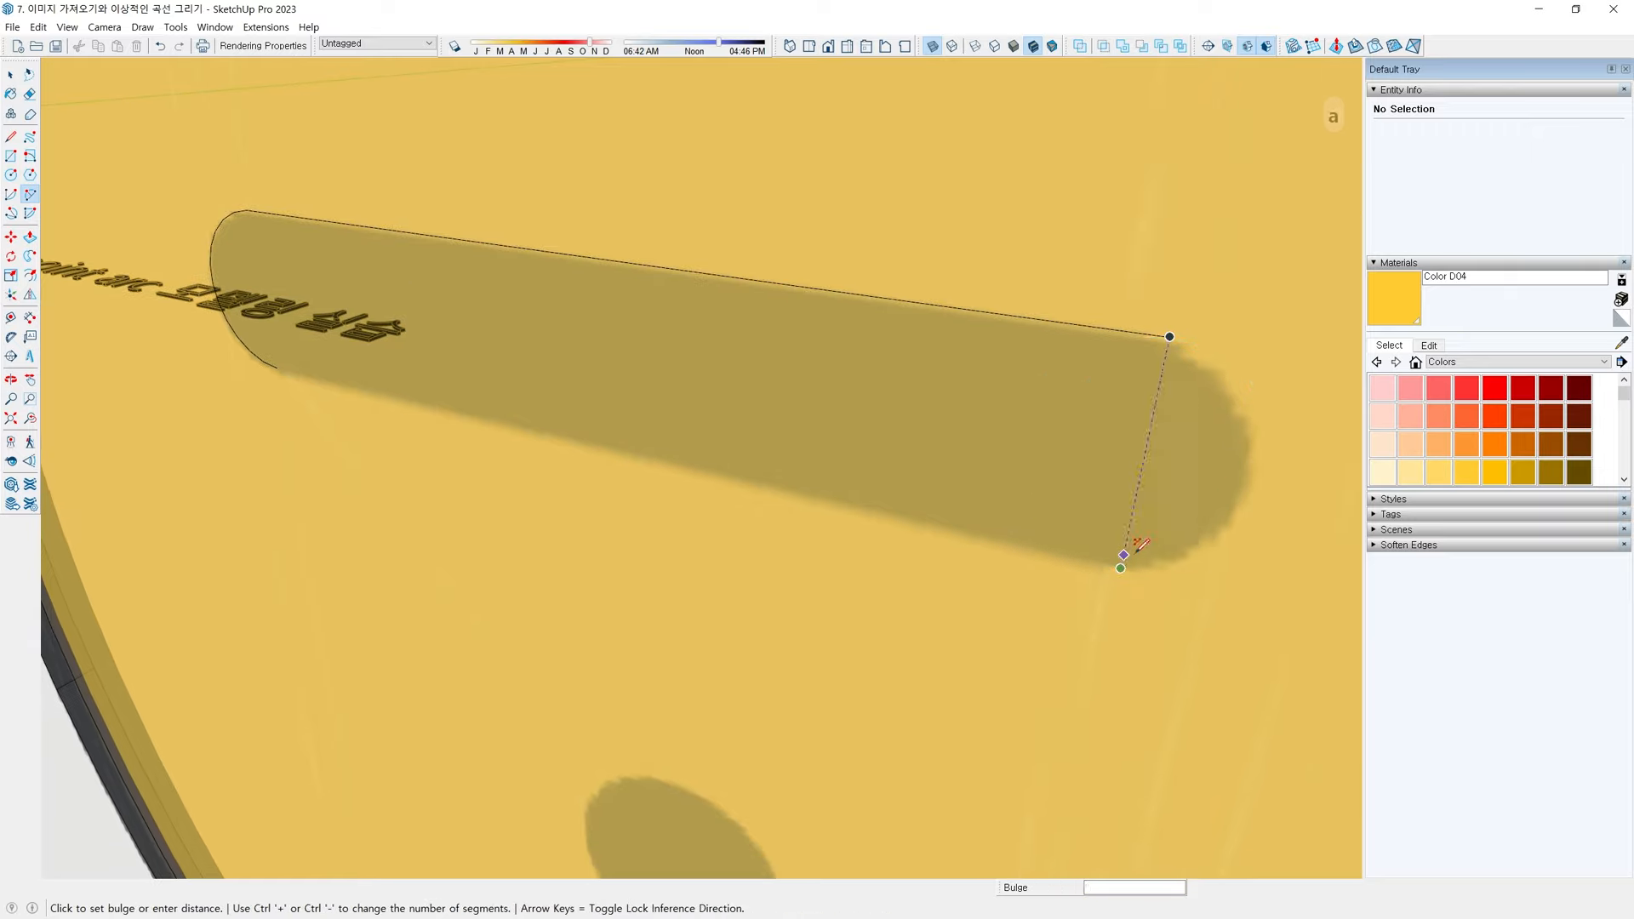
click(1253, 464)
key(l)
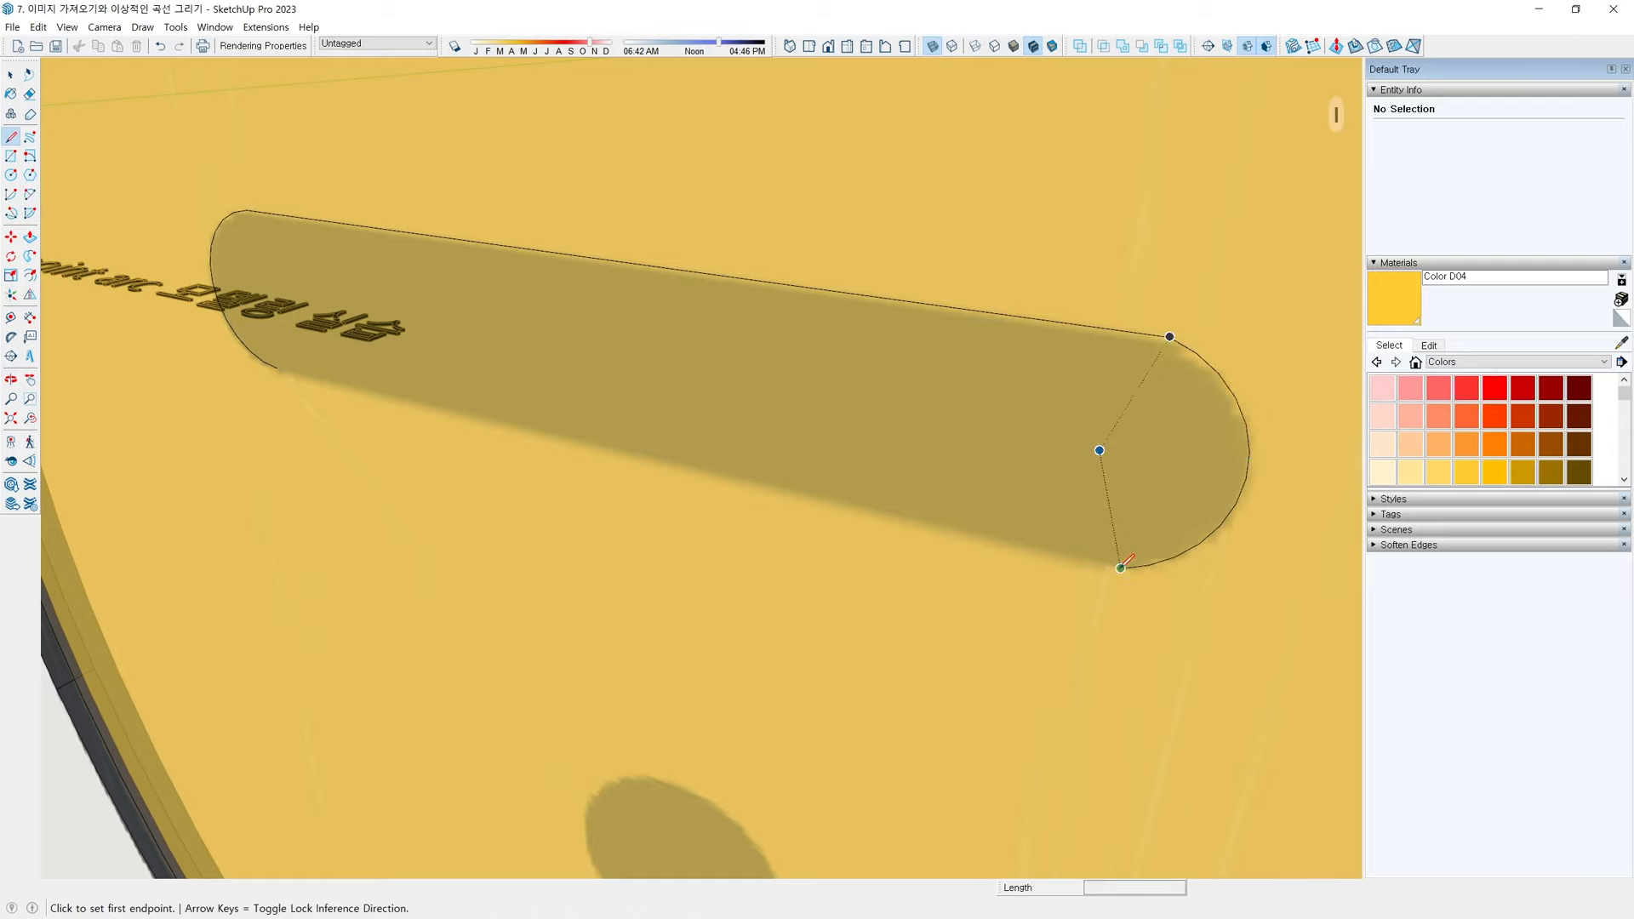
click(1121, 567)
click(278, 367)
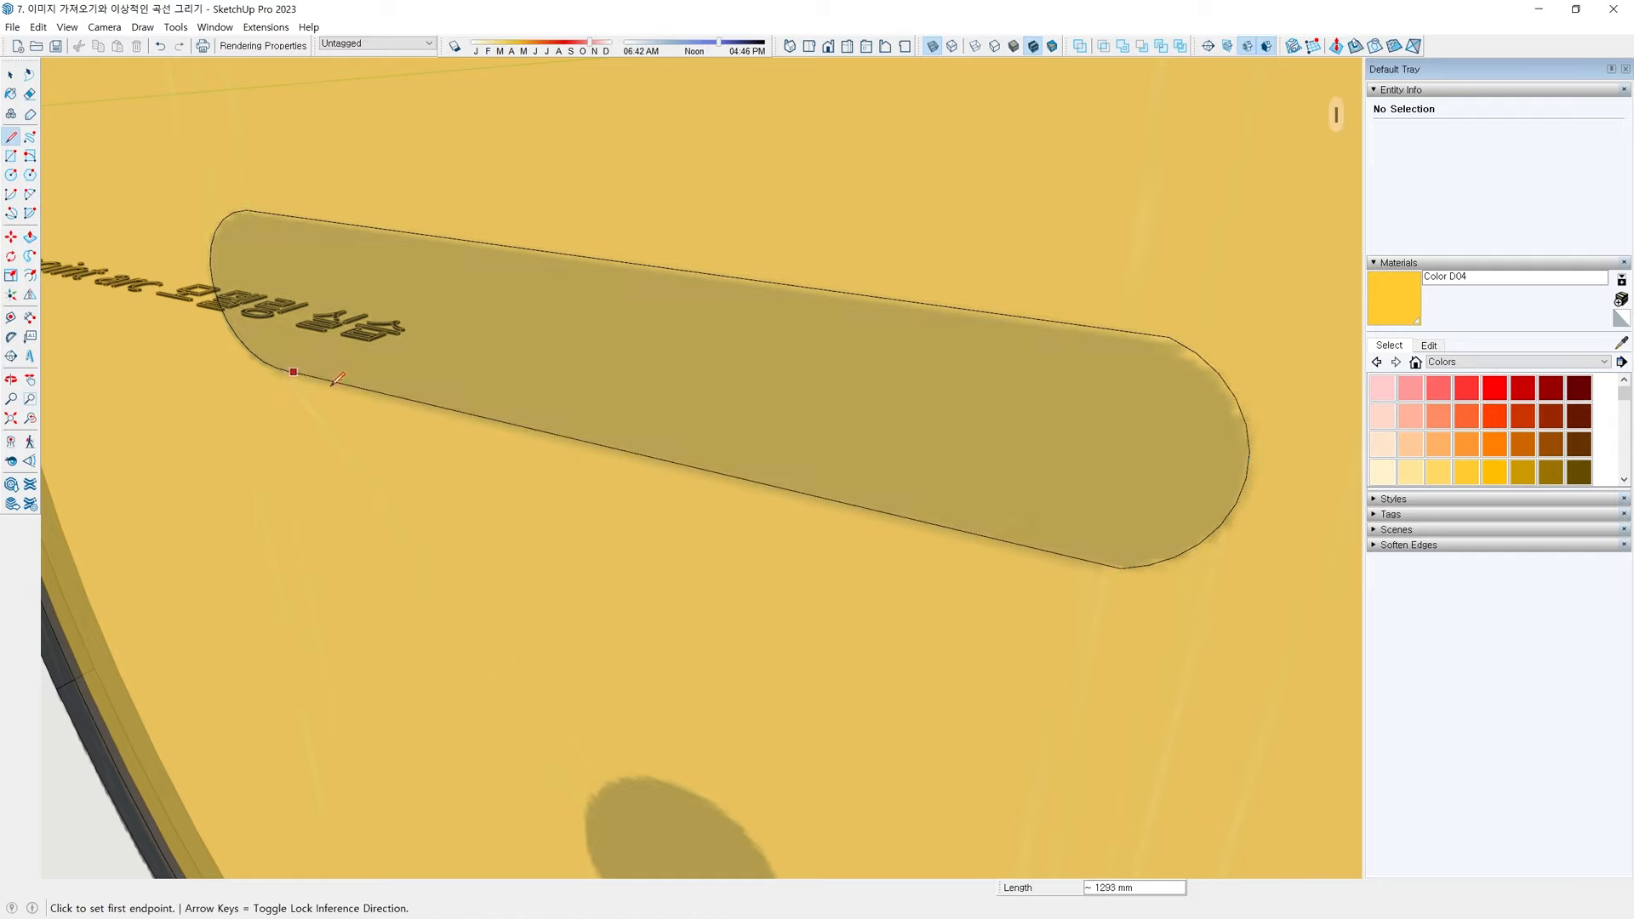
Copy the traced left eyebrow, face and outline together, onto the right eyebrow in the reference image
scroll(328, 371, down, 2)
key(space)
scroll(558, 386, down, 5)
click(661, 408)
middle_drag(661, 408, 1135, 383)
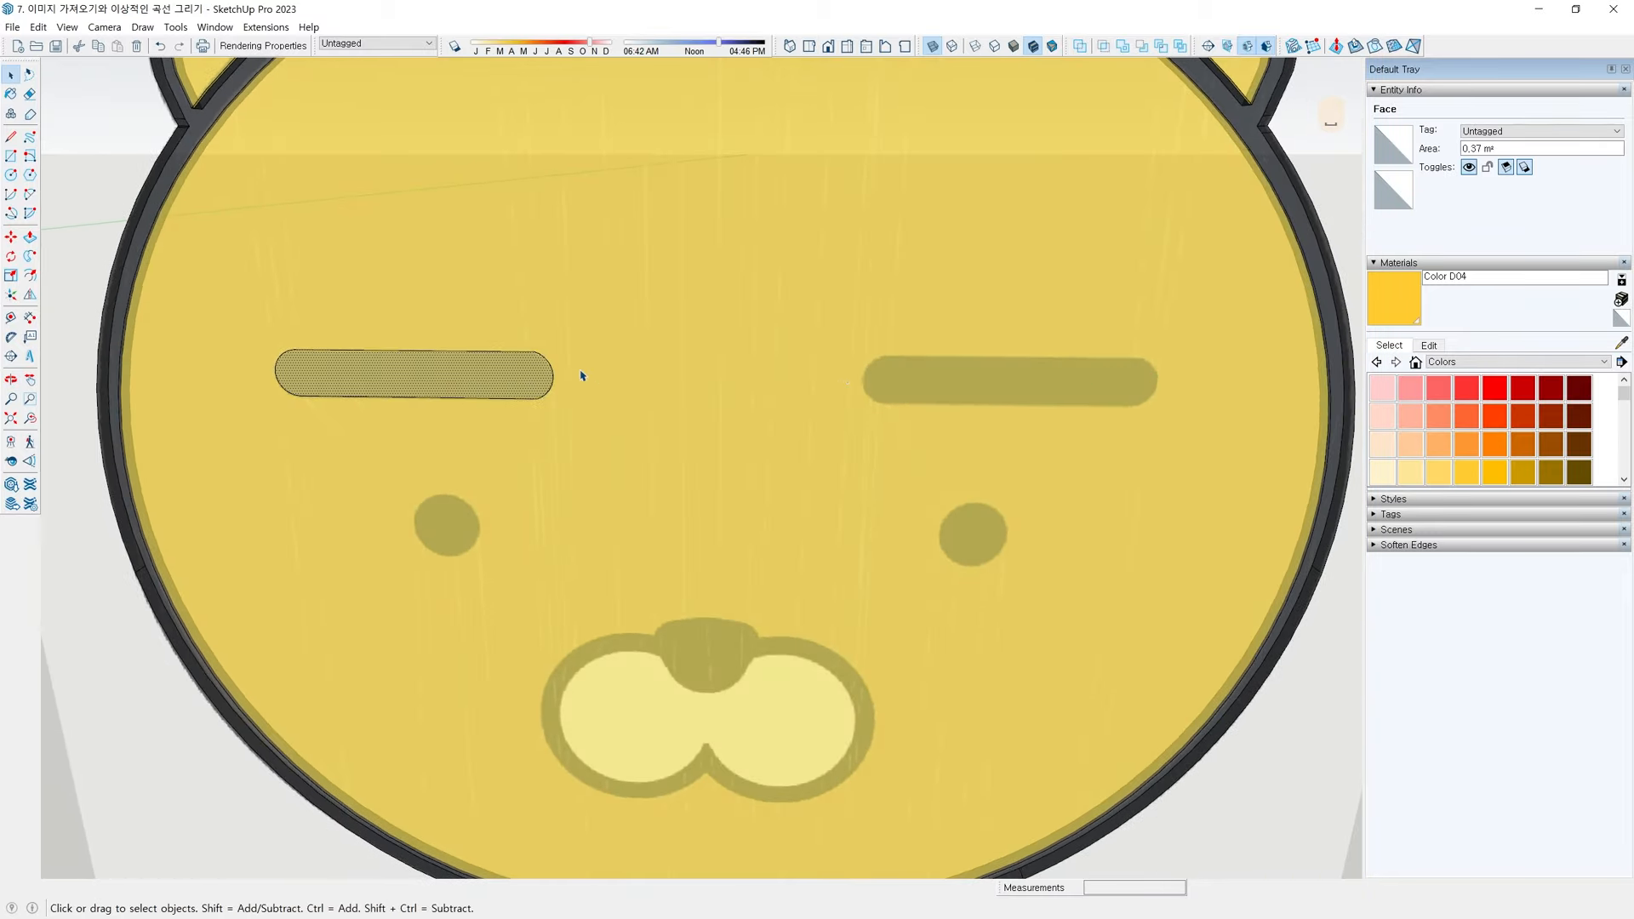
double_click(490, 383)
middle_drag(490, 384, 499, 448)
key(m)
key(ctrl)
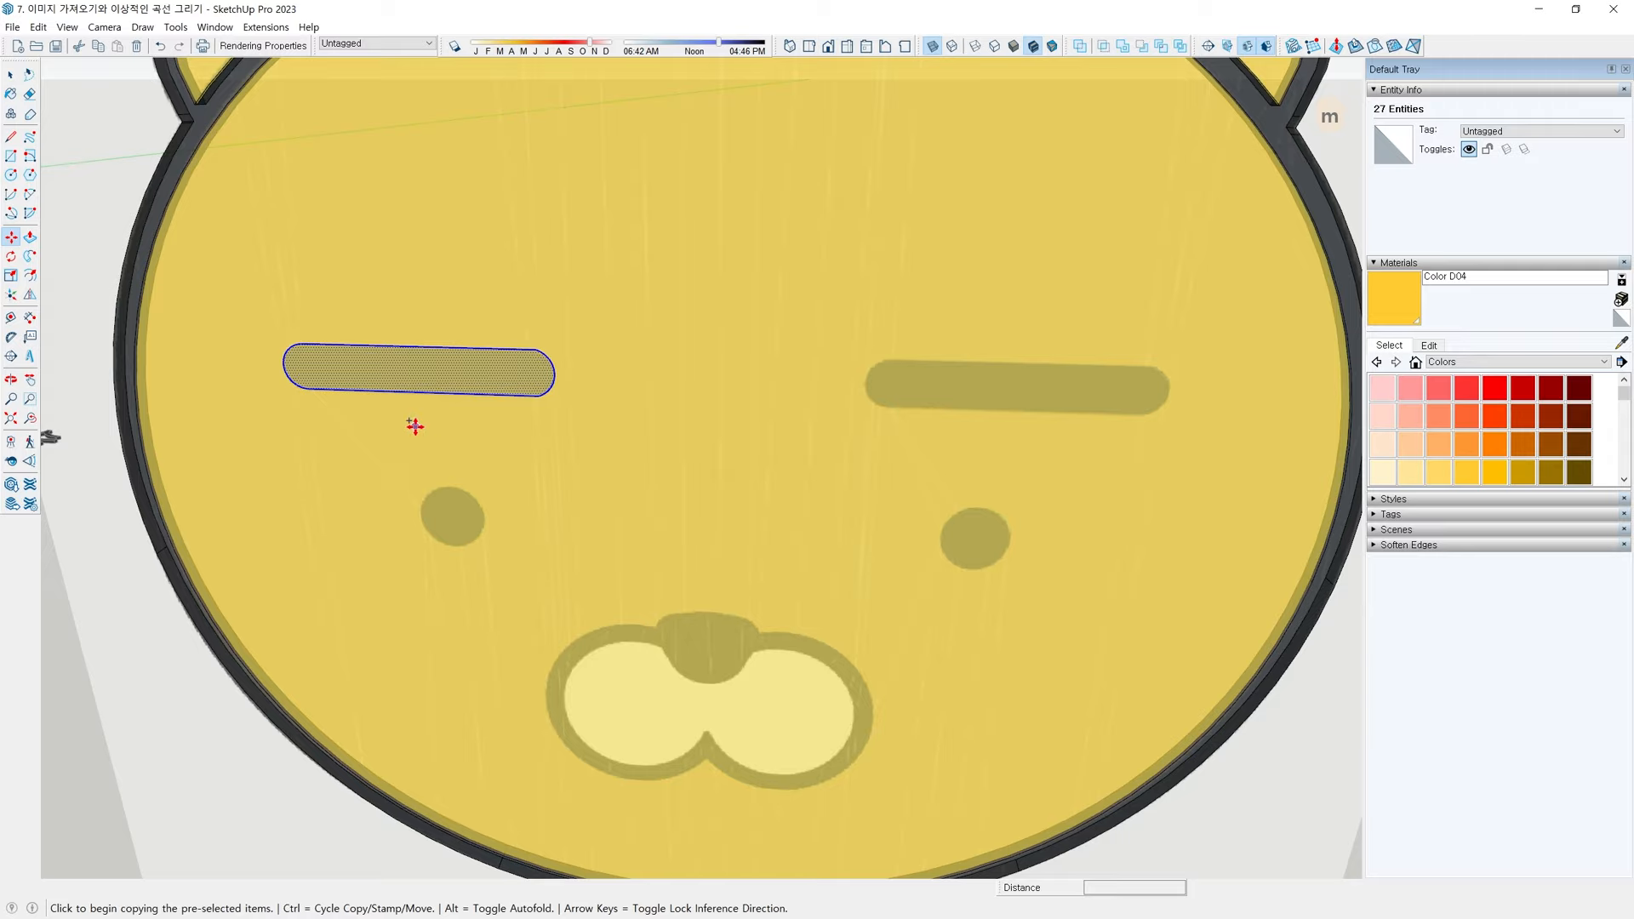
click(414, 425)
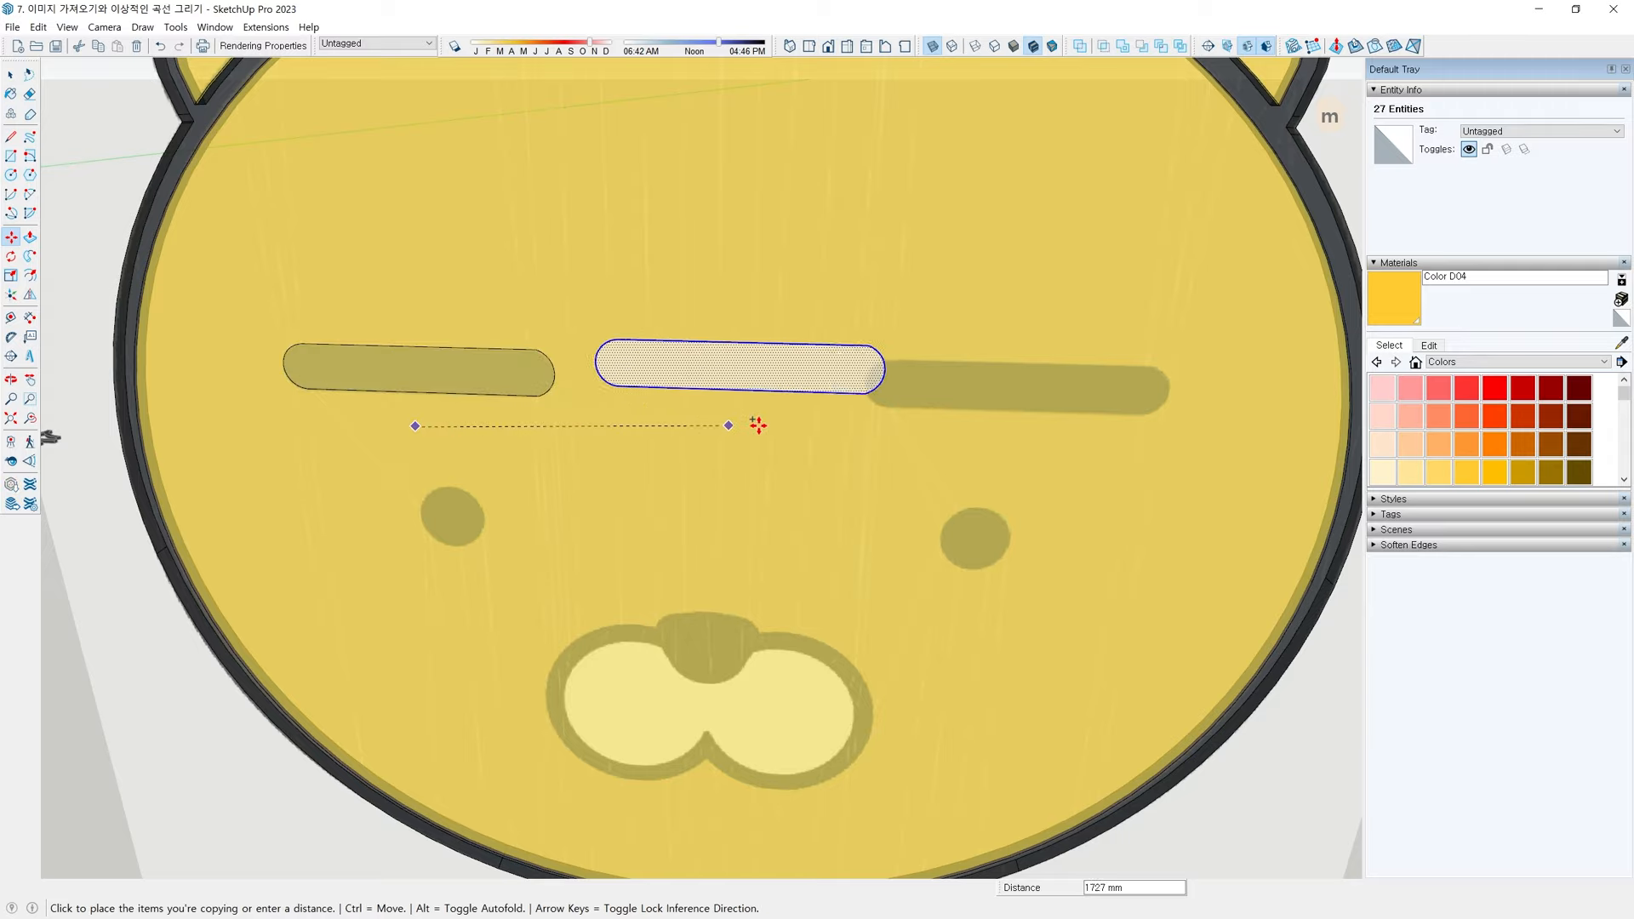
click(998, 447)
key(space)
Draw a circle over the left eye, matching its centre and outer edge in the reference image
middle_drag(572, 582, 651, 502)
scroll(631, 423, up, 4)
middle_drag(549, 437, 529, 492)
scroll(530, 492, up, 3)
key(c)
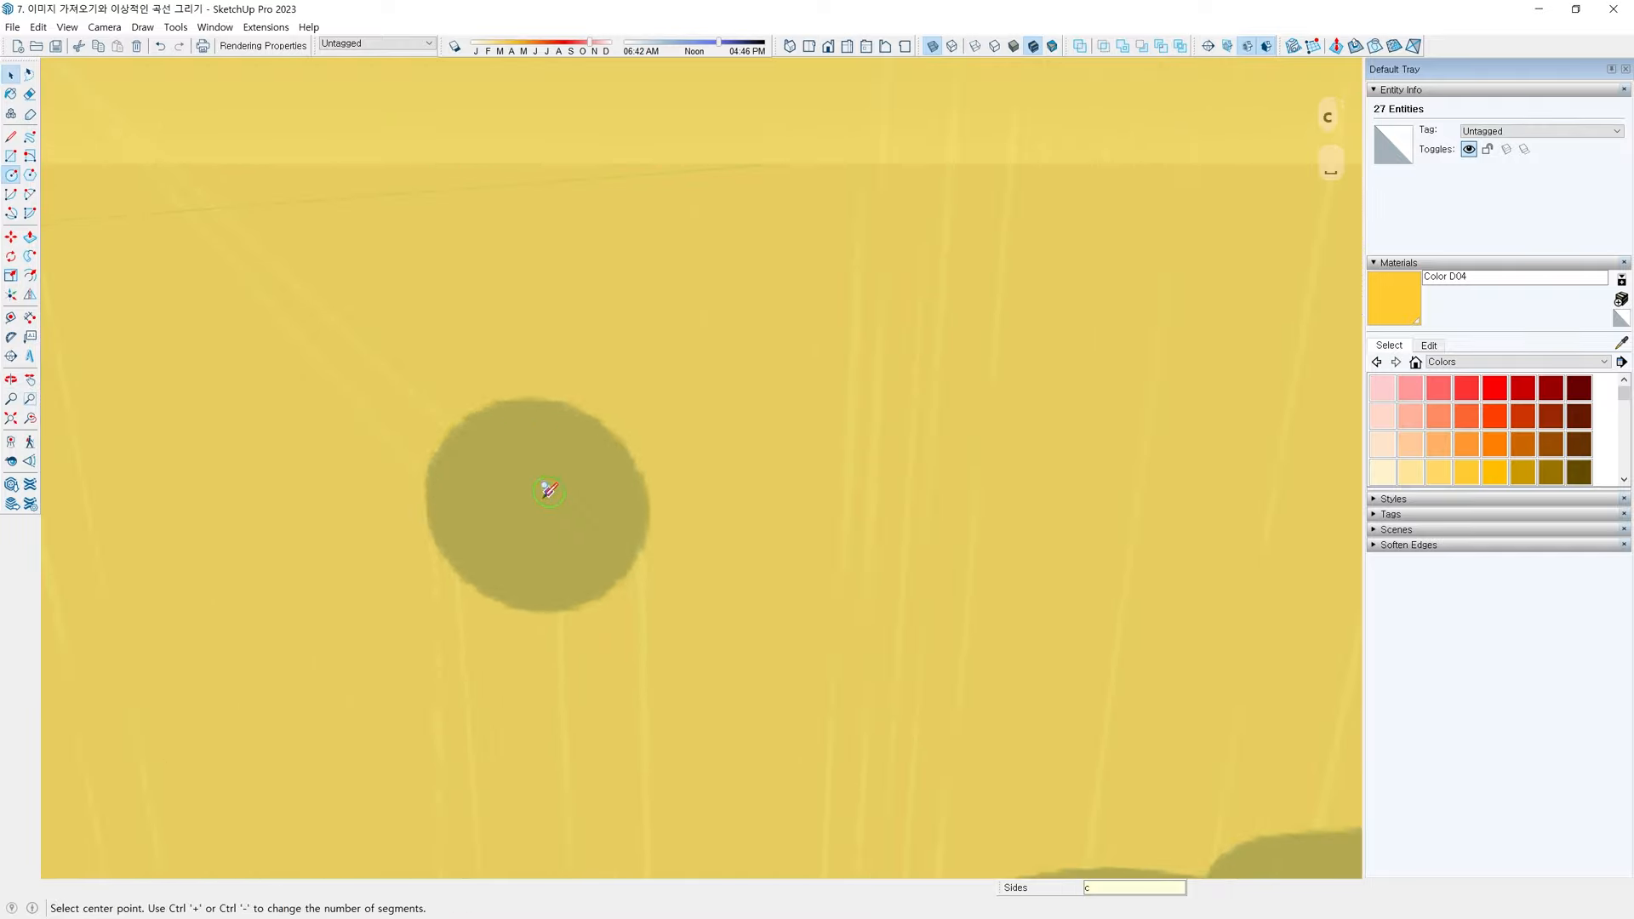
scroll(531, 503, up, 2)
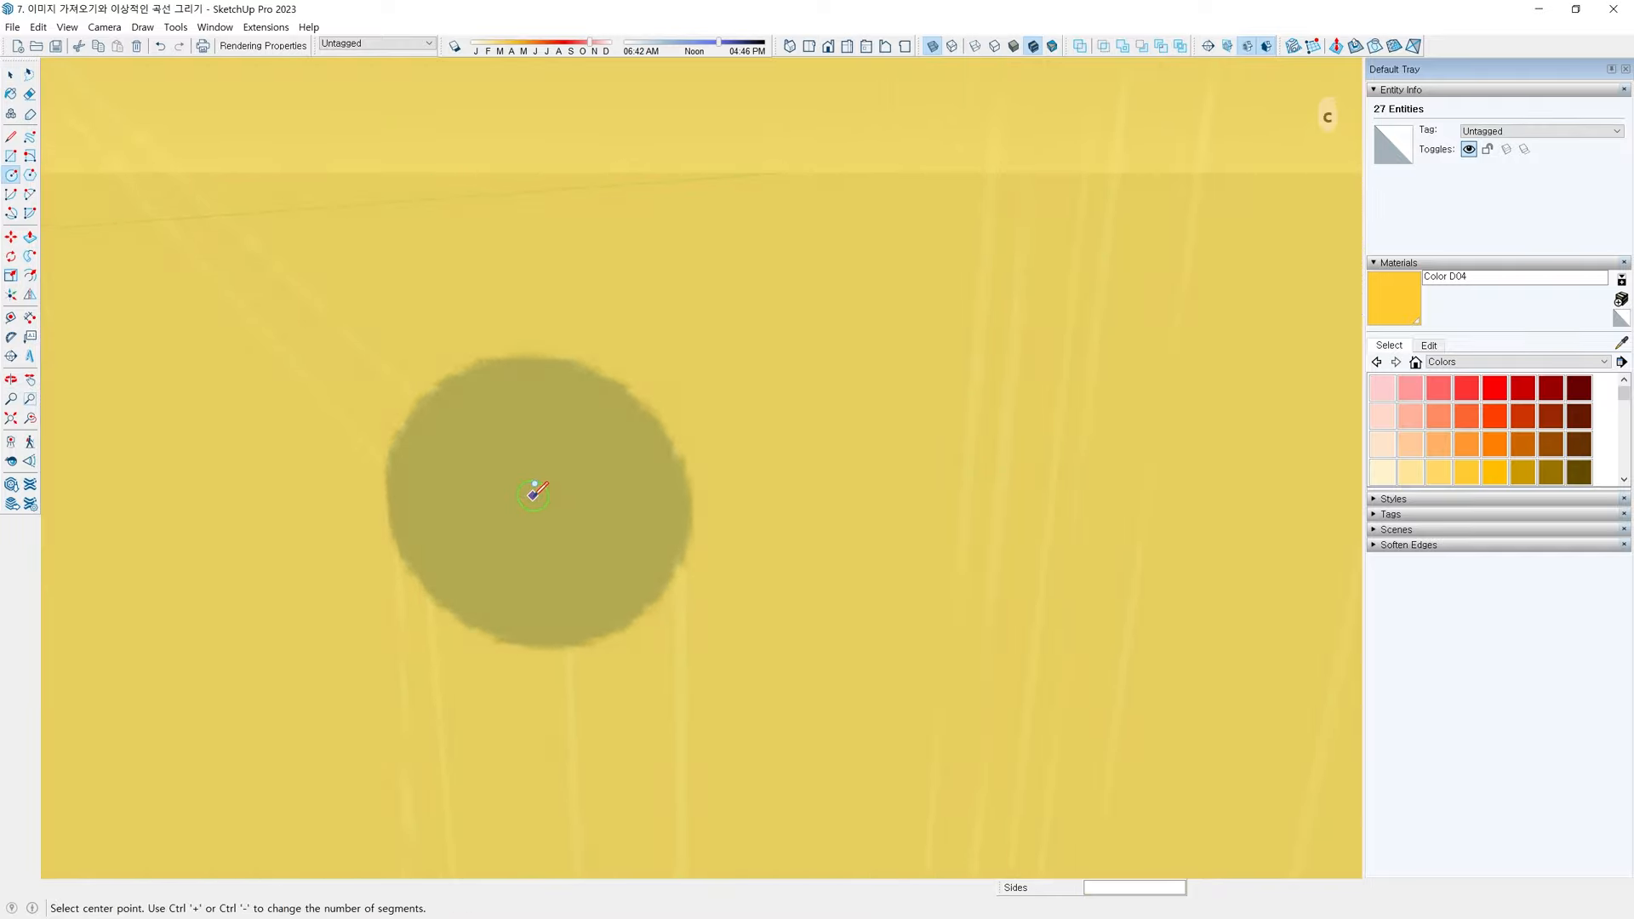
click(534, 497)
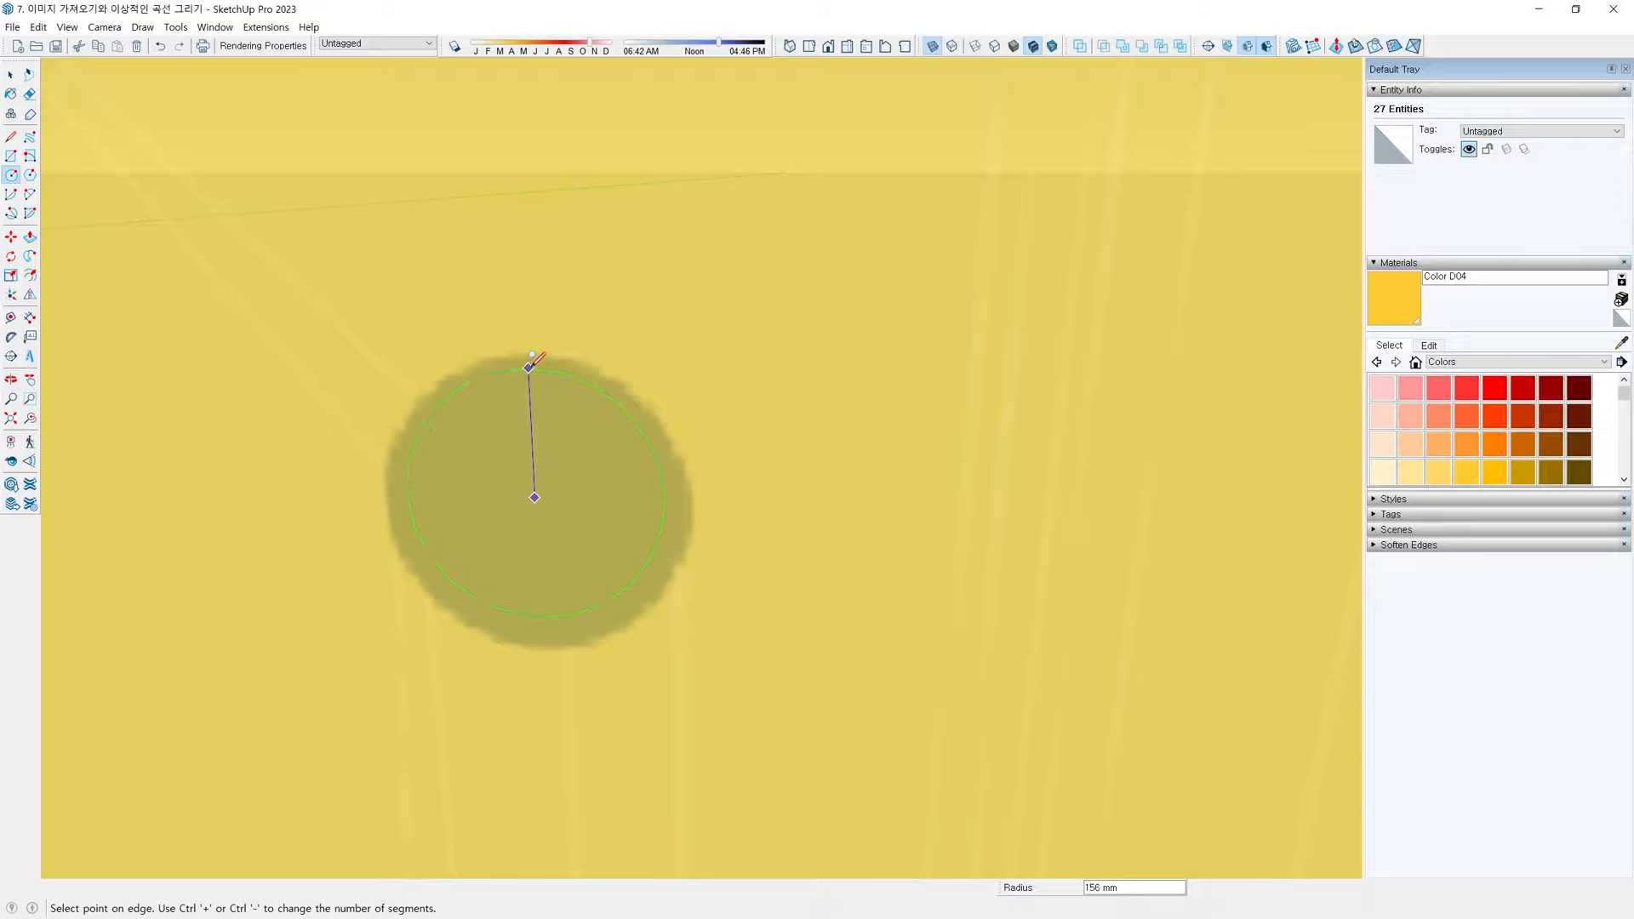
click(529, 343)
scroll(582, 403, down, 2)
key(space)
Copy the left eye's circle about 2909 mm along the red axis onto the right eye in the reference image
double_click(570, 453)
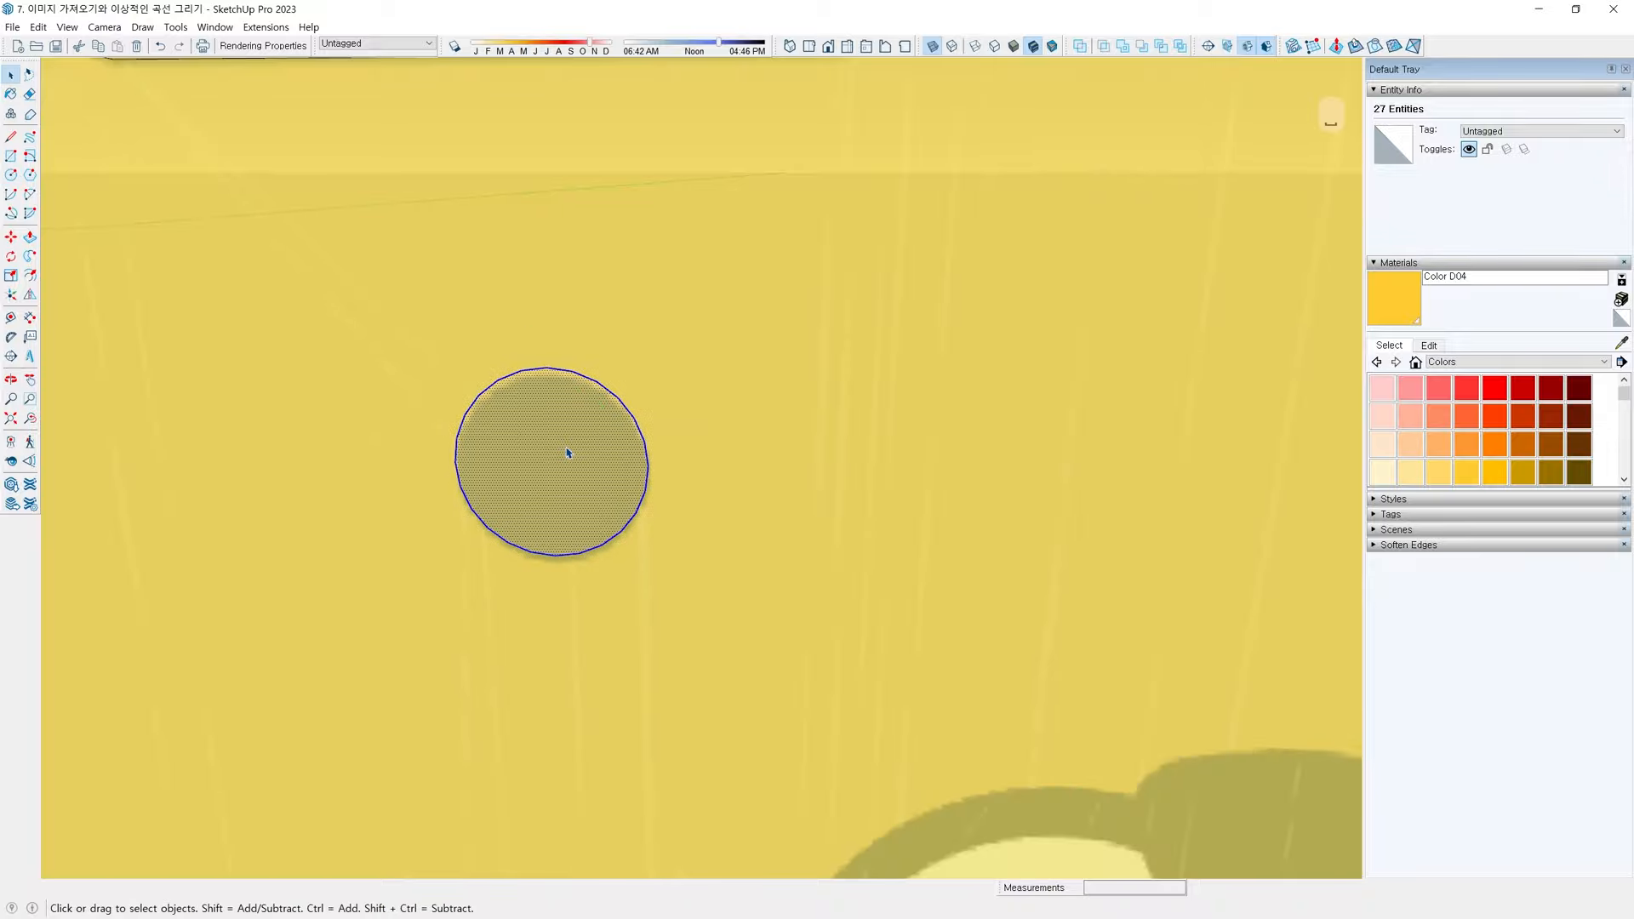
scroll(570, 453, down, 4)
middle_drag(764, 523, 656, 565)
key(m)
key(ctrl)
click(501, 395)
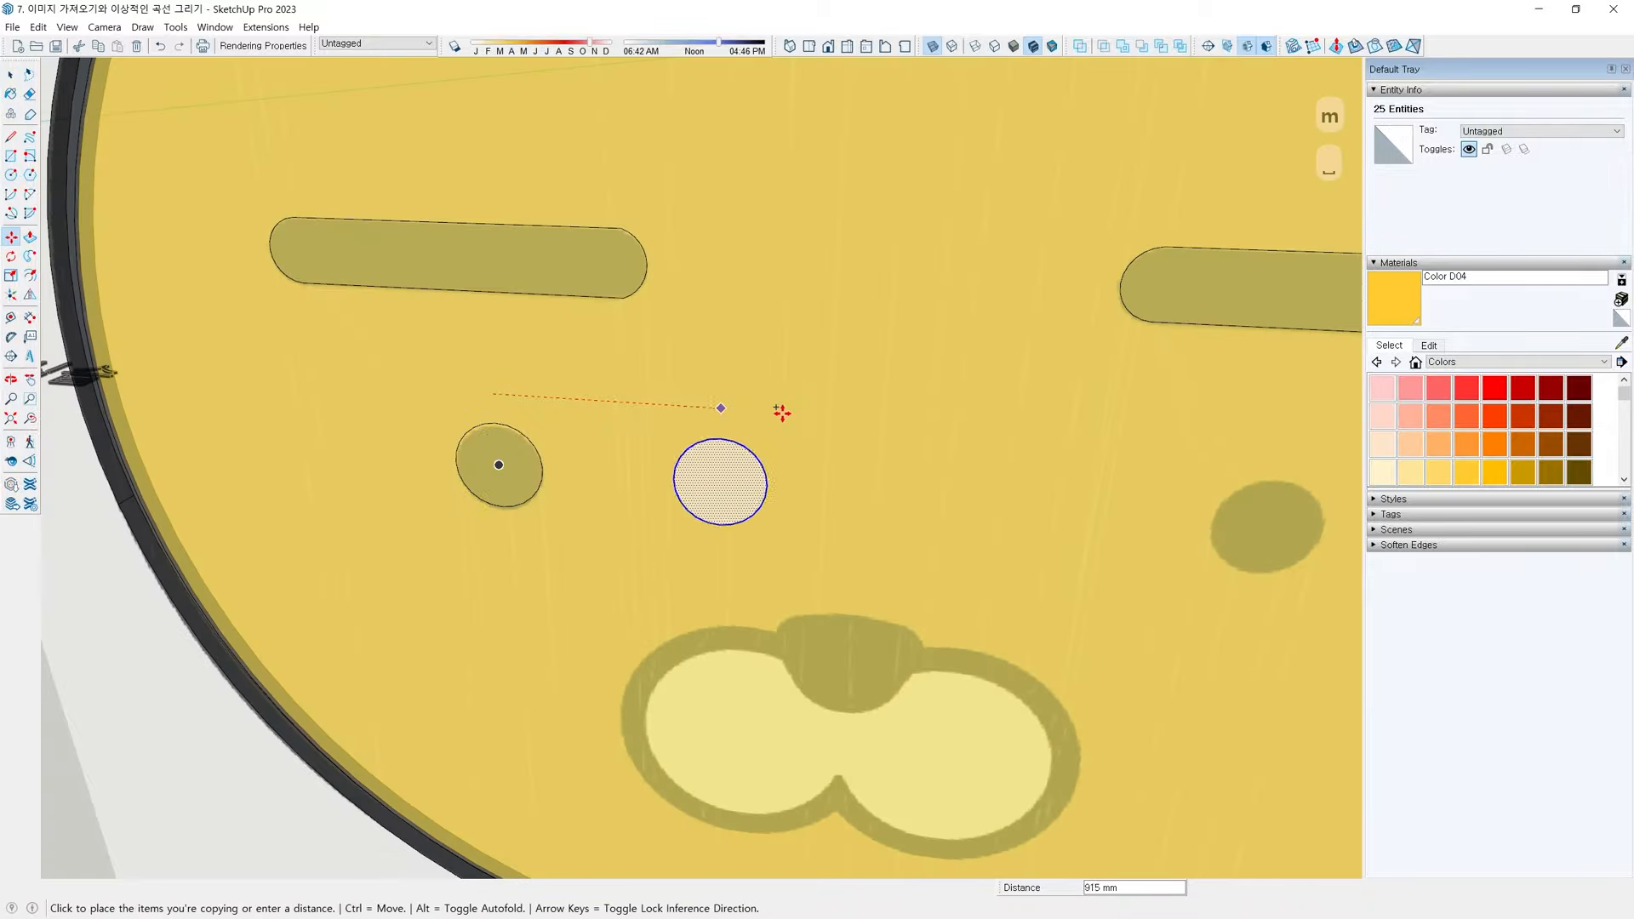
shift+middle_drag(1096, 431, 765, 430)
click(932, 441)
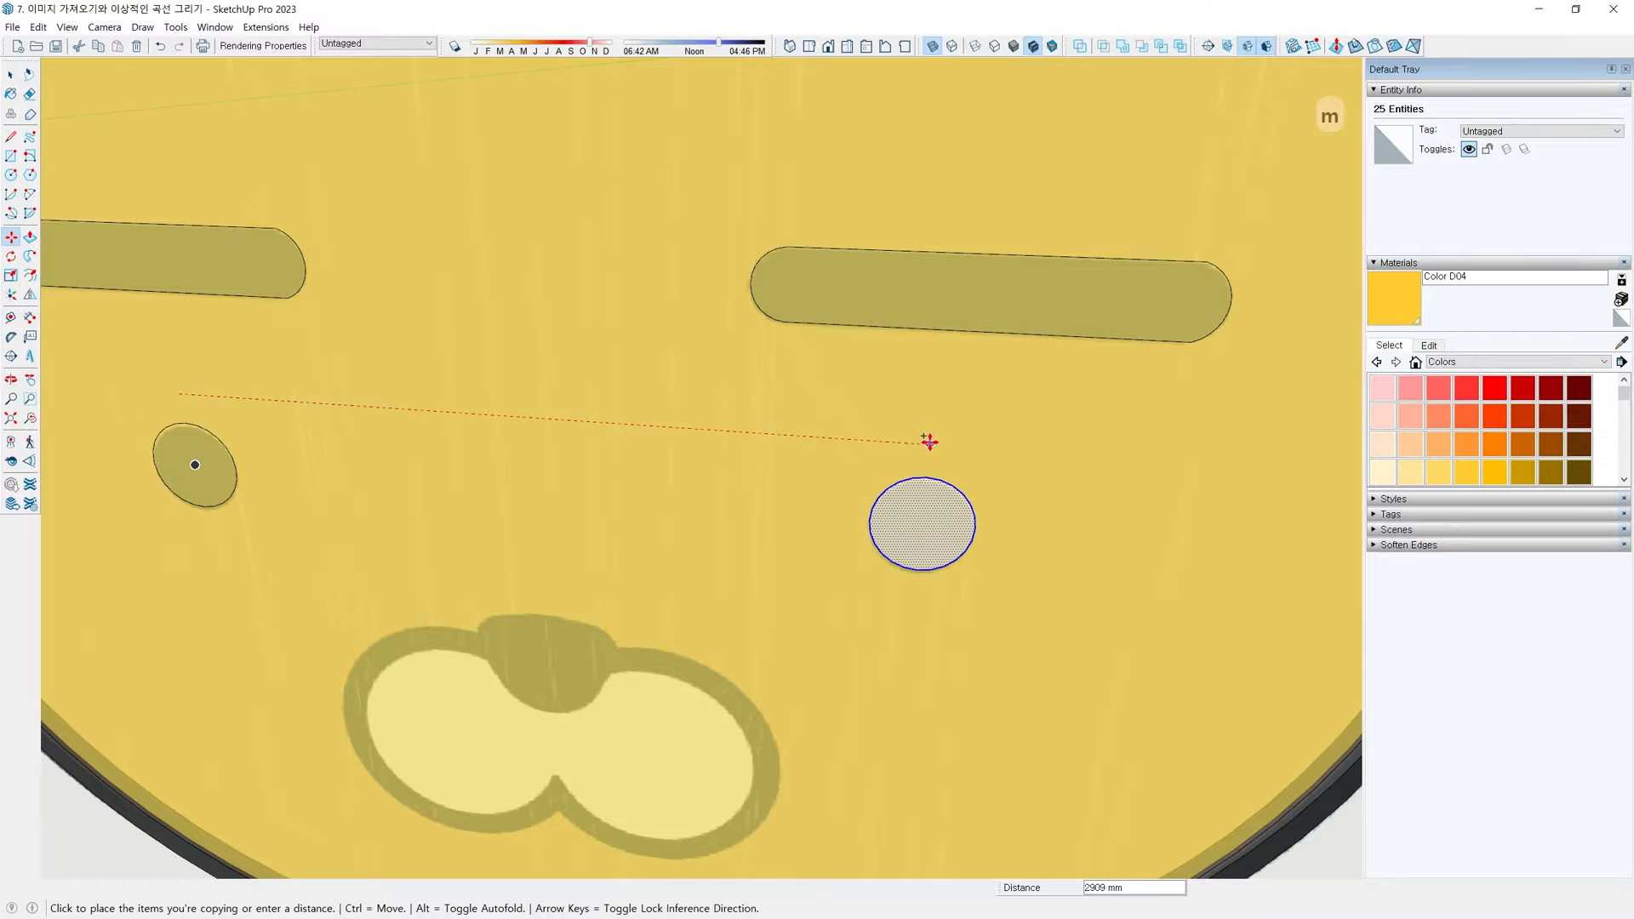
key(space)
Hide the reference image and turn off X-ray display
scroll(813, 500, down, 4)
middle_drag(766, 431, 573, 379)
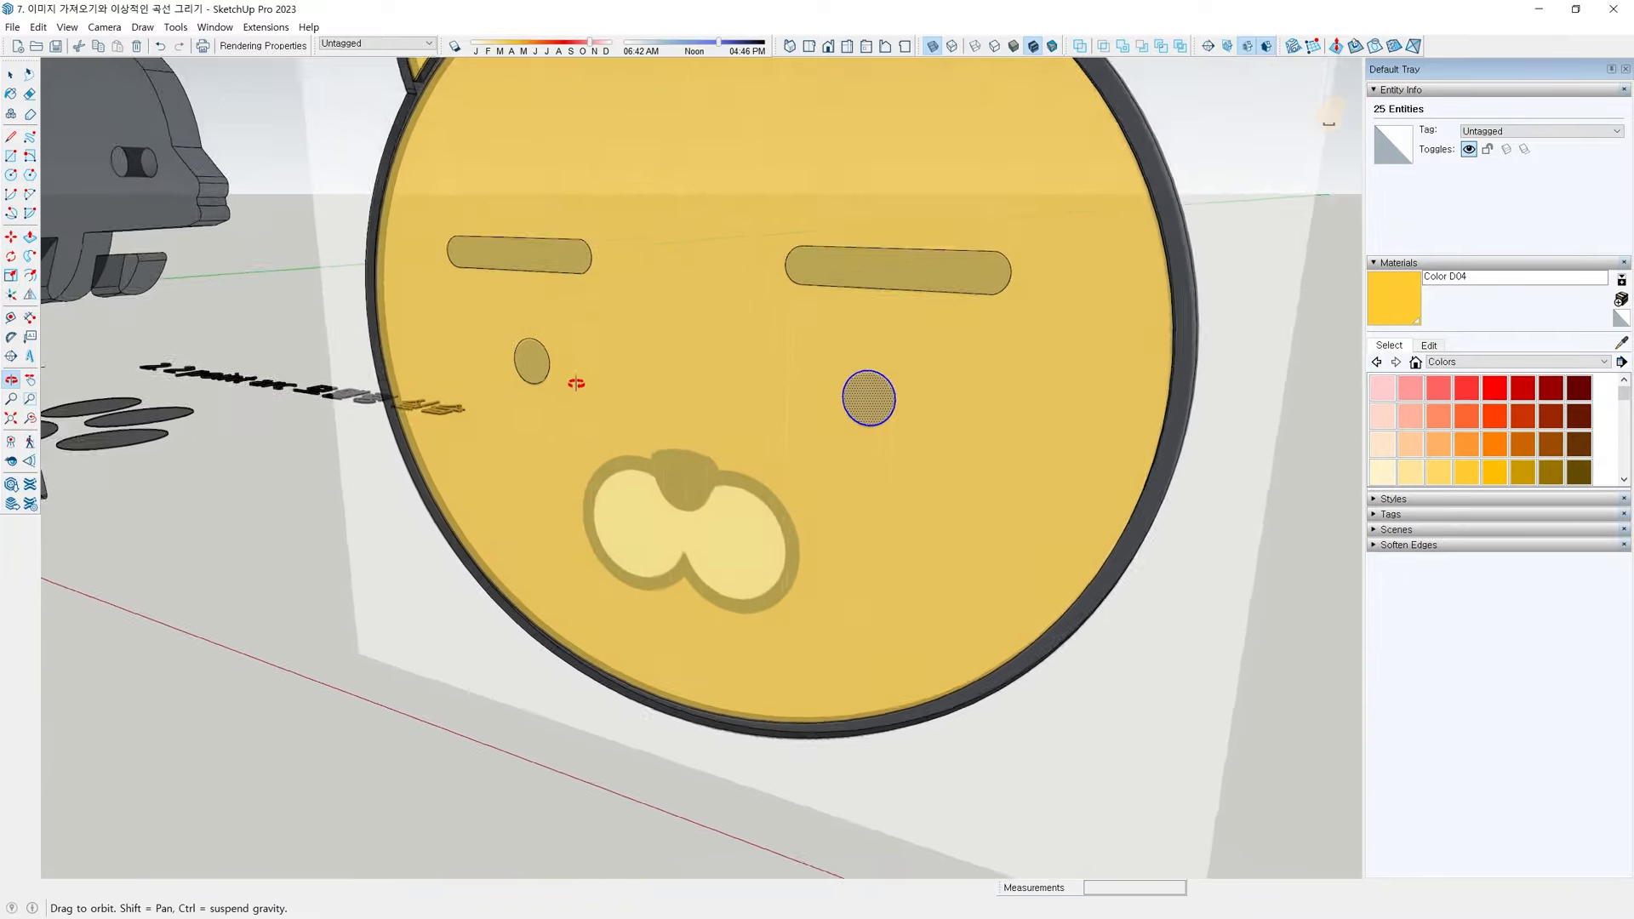
scroll(569, 280, up, 3)
scroll(568, 280, up, 2)
middle_drag(543, 247, 973, 400)
scroll(721, 364, down, 3)
click(1084, 292)
middle_drag(1083, 292, 1063, 357)
key(h)
key(x)
Paint both eyebrow faces and both eye faces black with Color M09
scroll(1539, 409, down, 1)
scroll(1537, 409, down, 4)
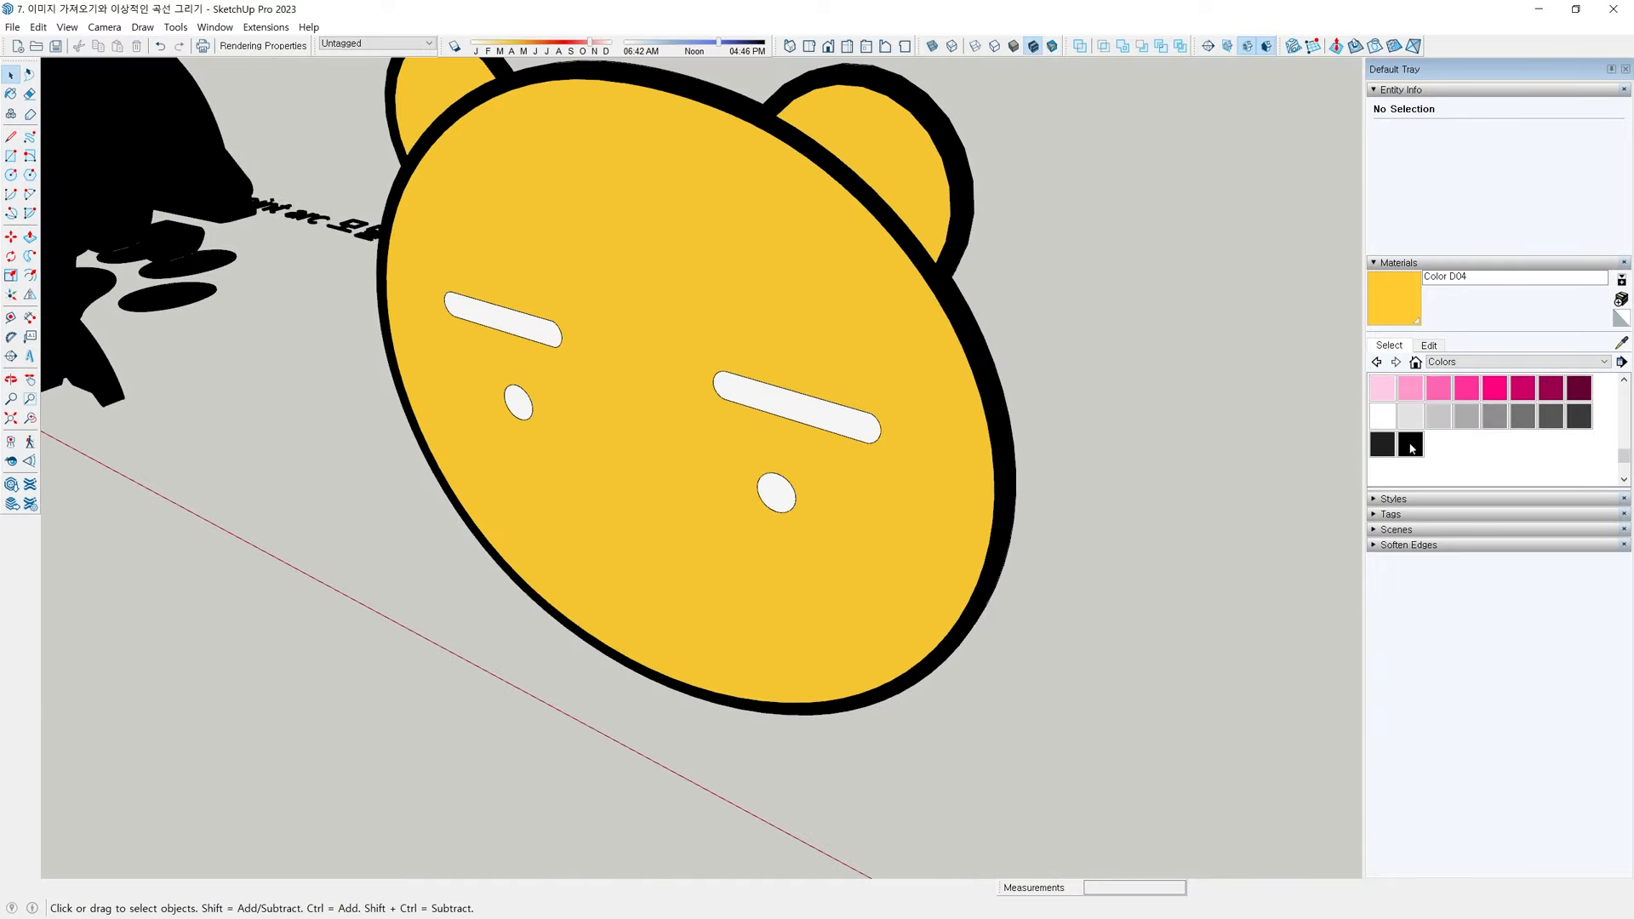
click(1409, 444)
scroll(821, 412, up, 1)
click(797, 395)
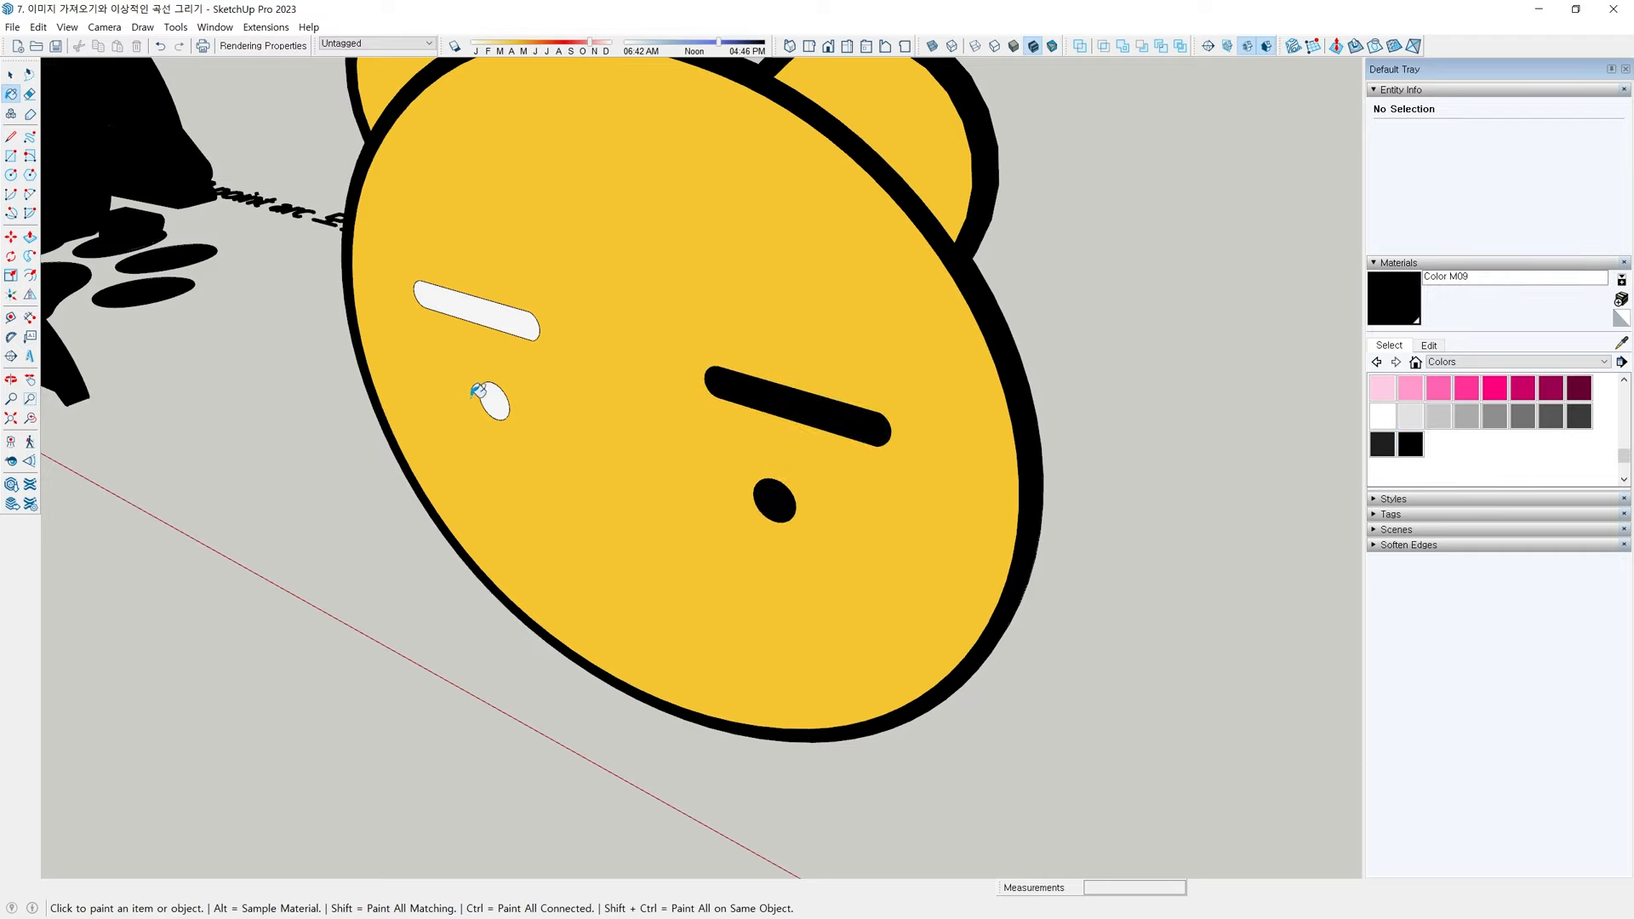
click(505, 328)
Push/Pull both eyebrow faces 20 mm out from the bear's face
scroll(529, 320, up, 4)
key(p)
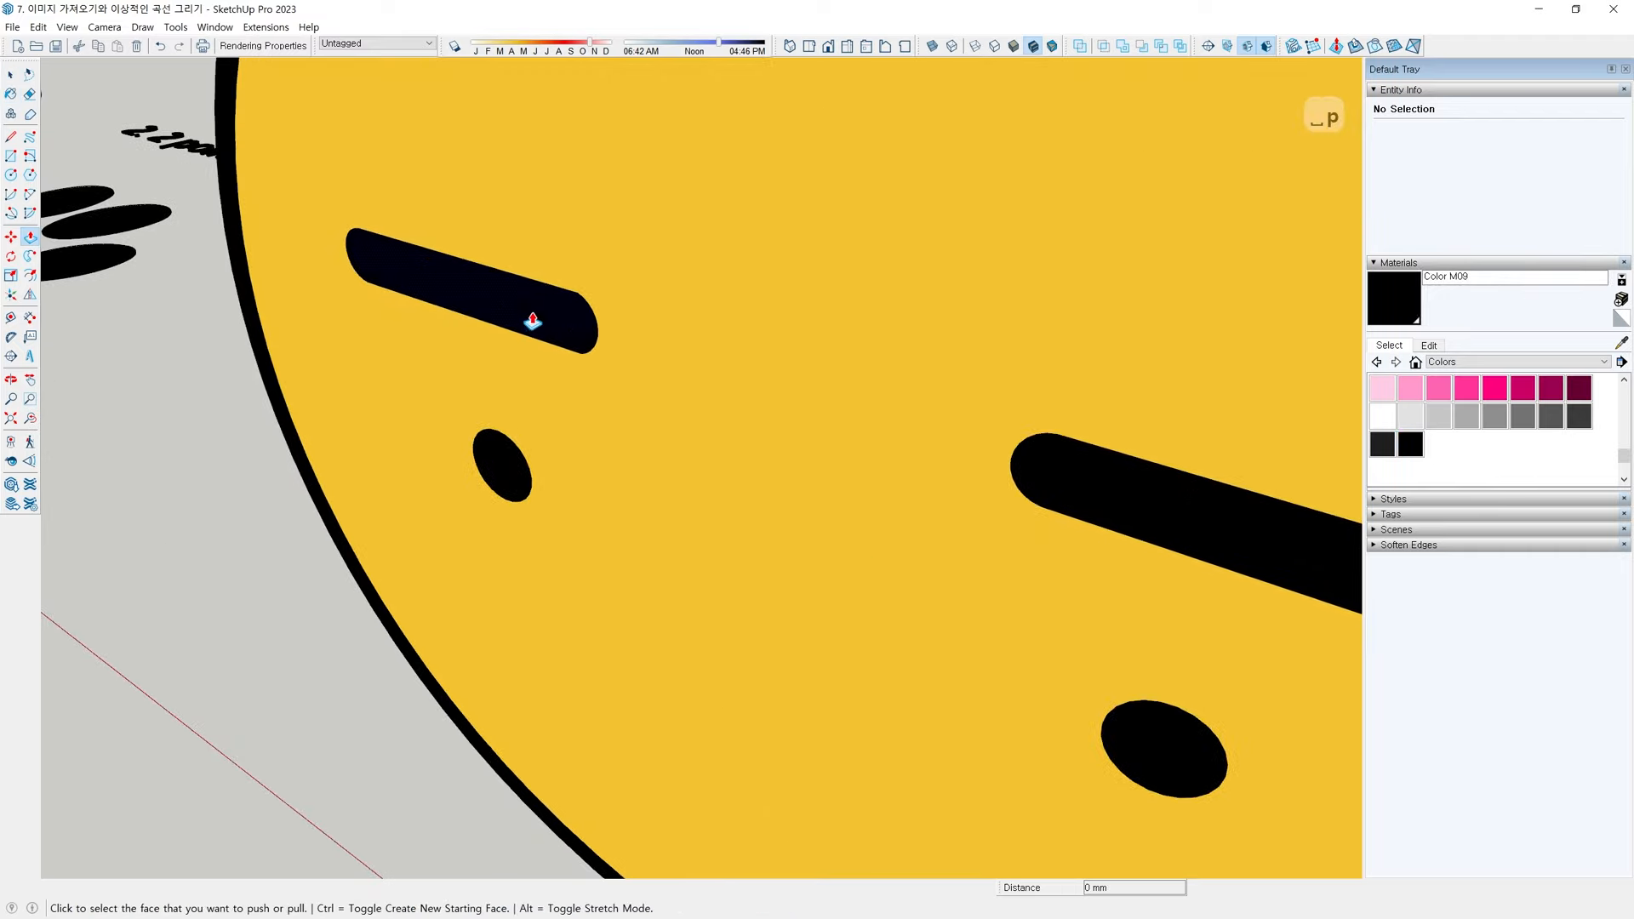
click(529, 321)
click(601, 243)
scroll(604, 245, down, 2)
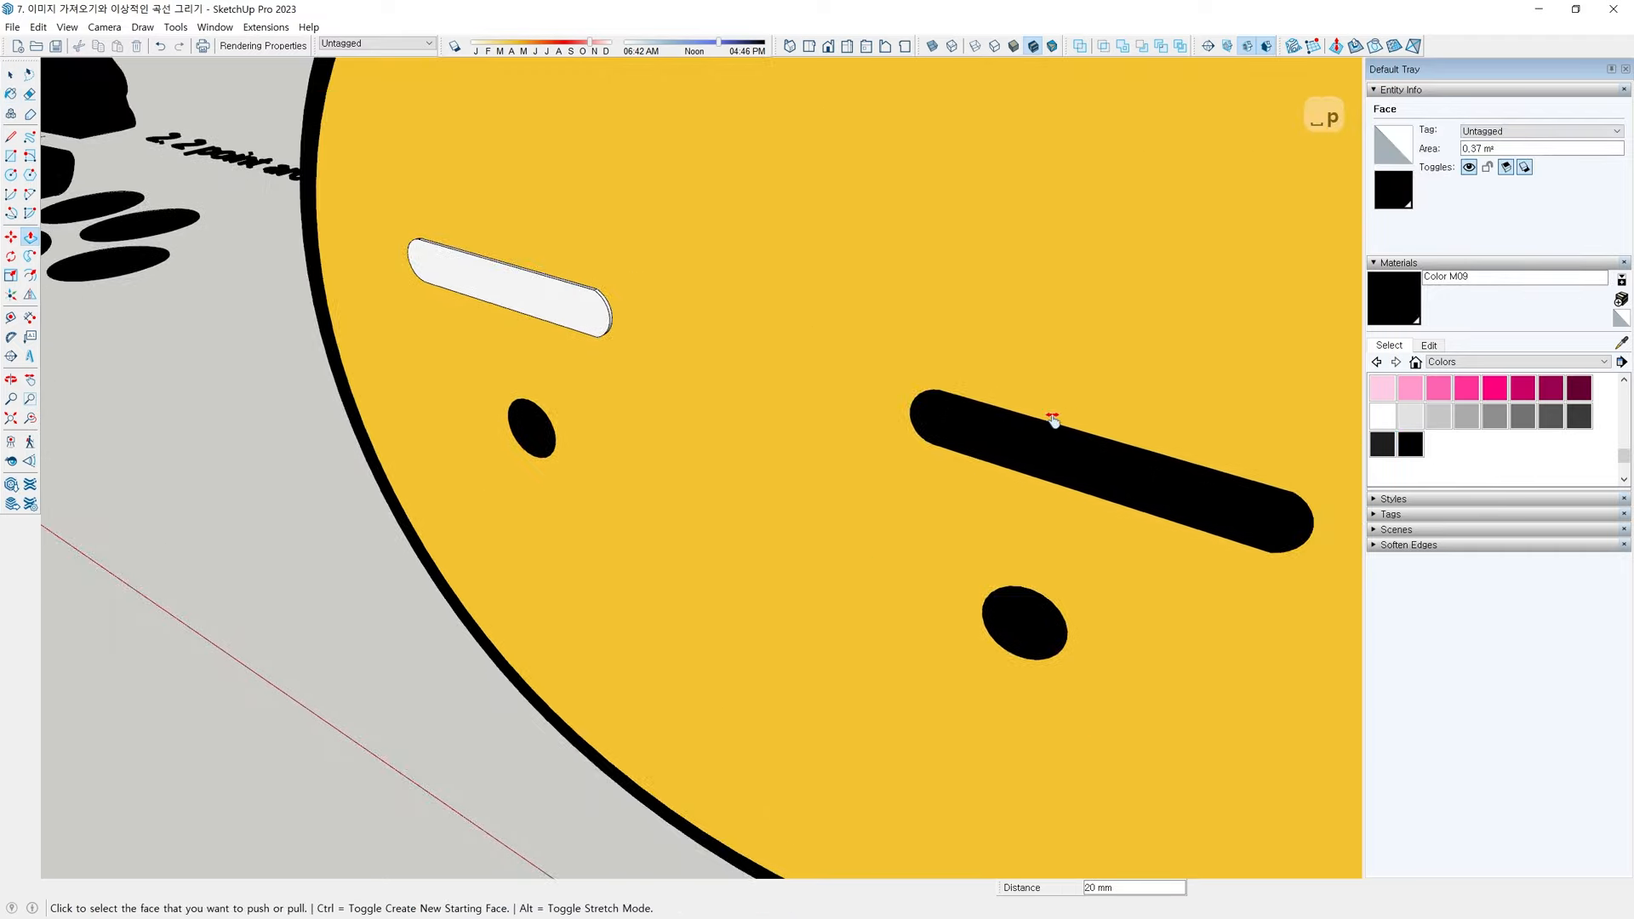
shift+middle_drag(1053, 419, 905, 432)
click(905, 445)
click(907, 393)
click(434, 434)
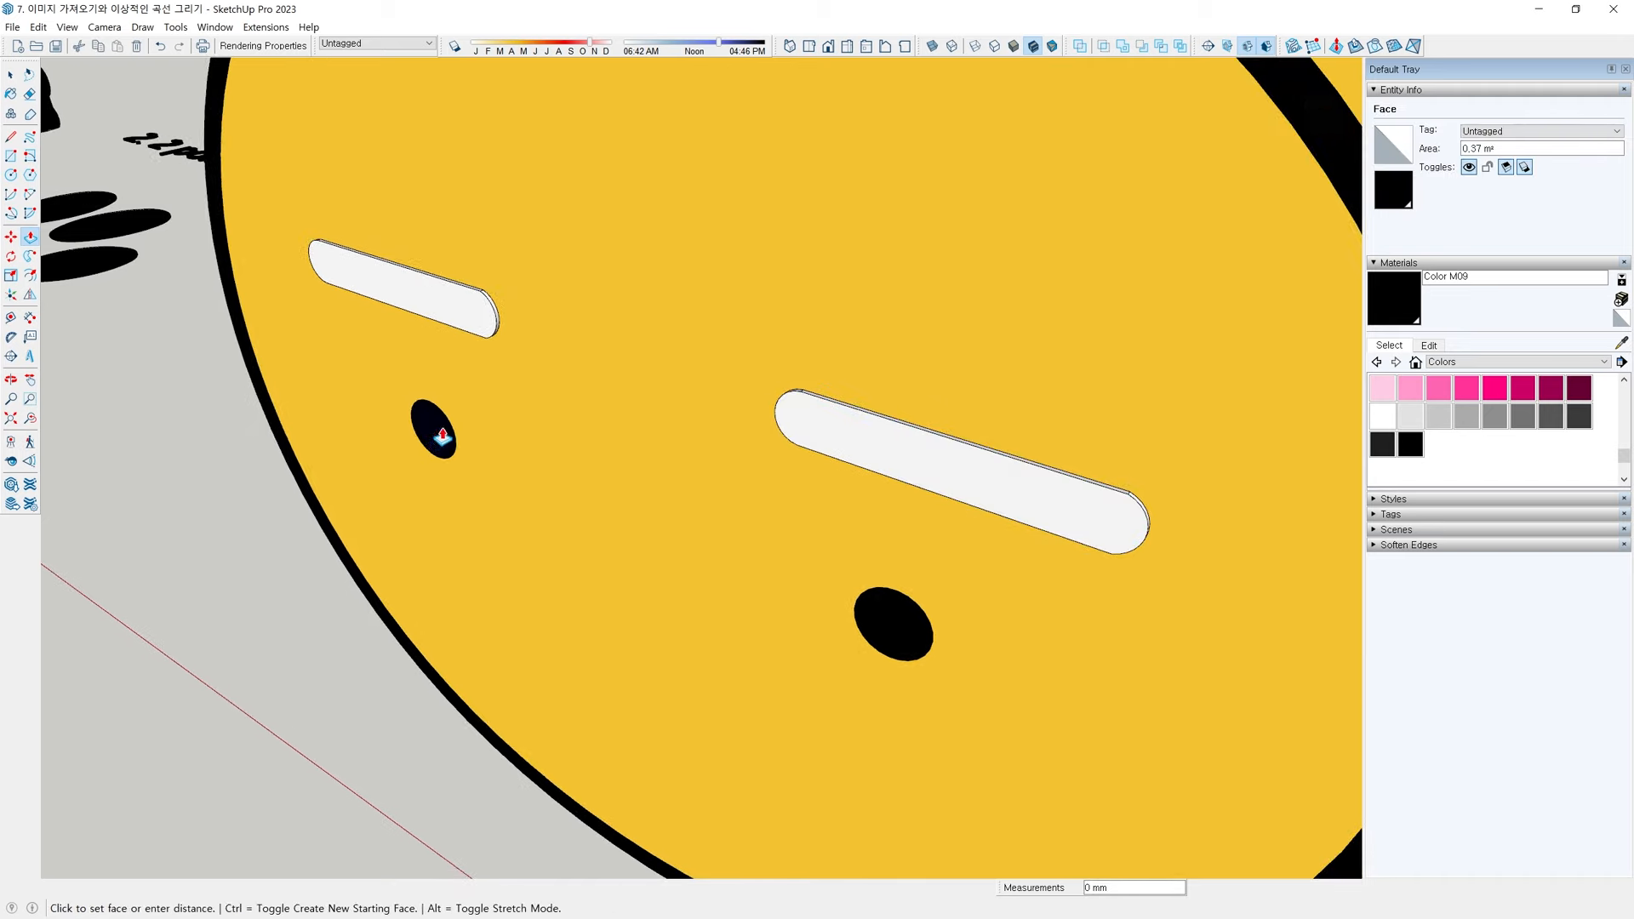
click(642, 494)
key(ctrl+z)
Push/Pull both eye circles 20 mm out from the bear's face
click(437, 437)
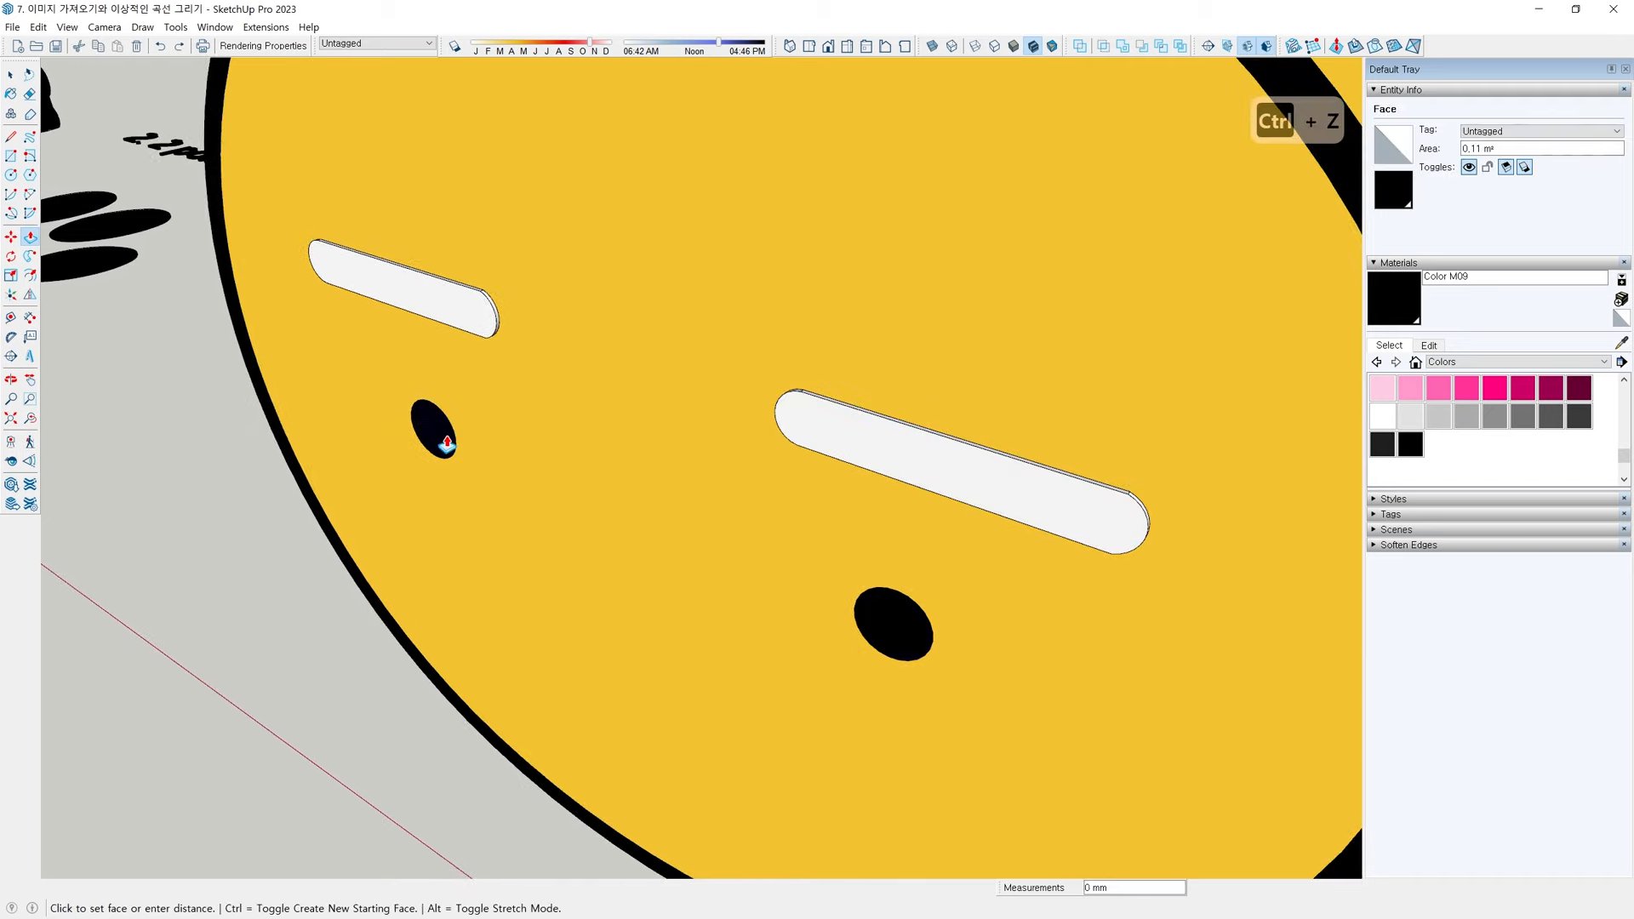
click(503, 365)
click(885, 626)
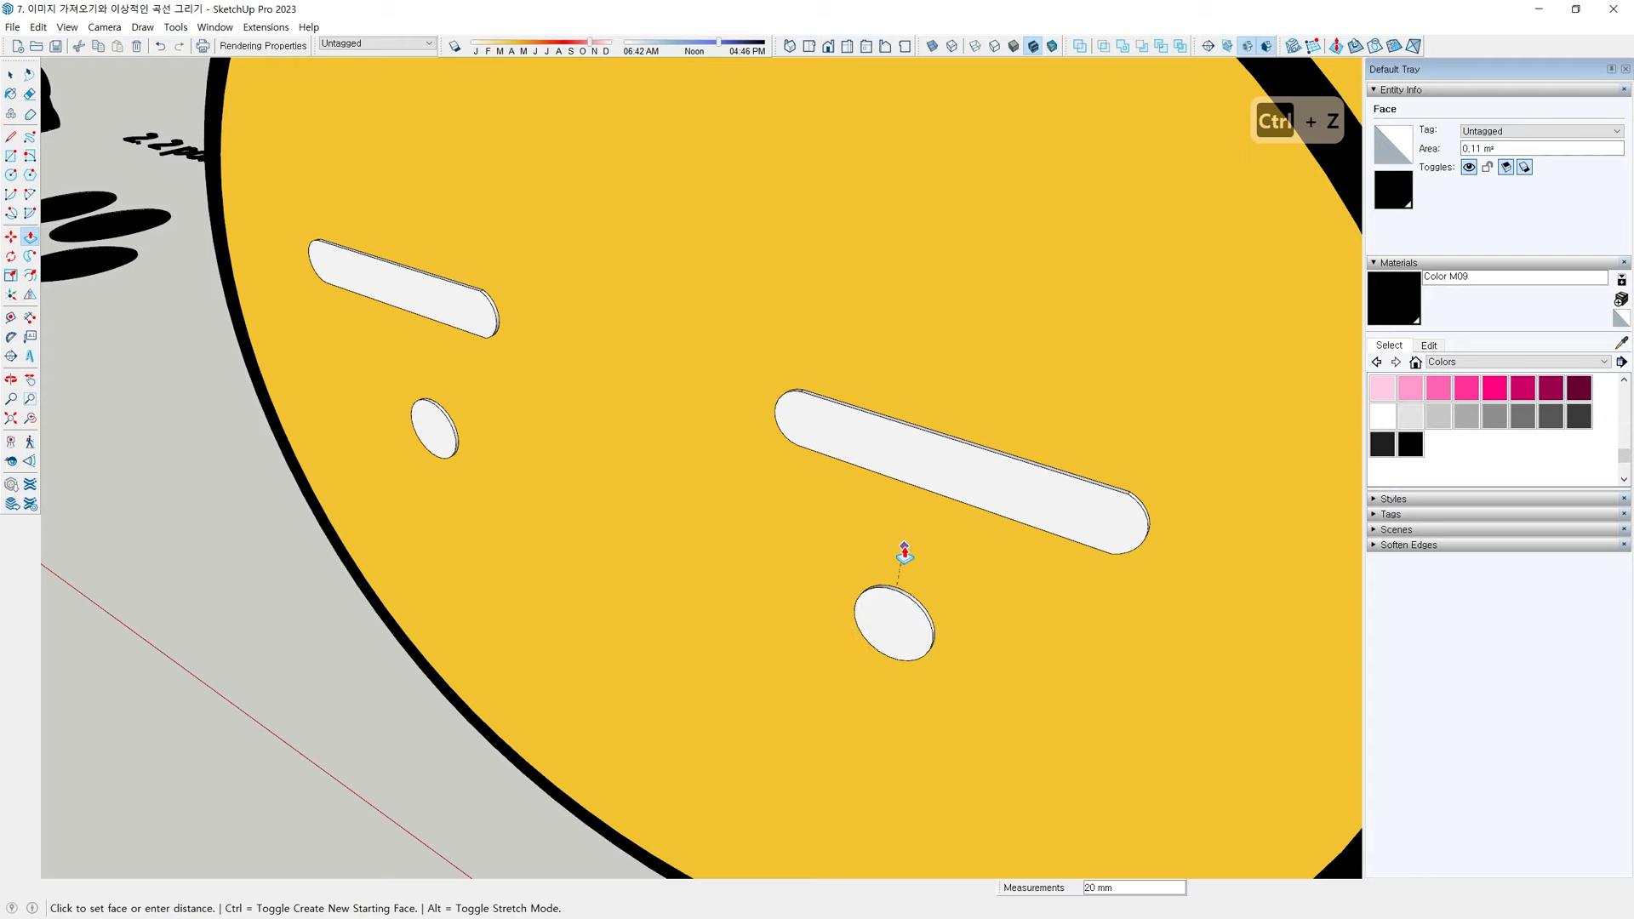
click(881, 544)
key(space)
Select both extruded eyebrows and both extruded eyes and paint all their faces with Color M09
middle_drag(881, 545, 852, 506)
key(space)
double_click(857, 468)
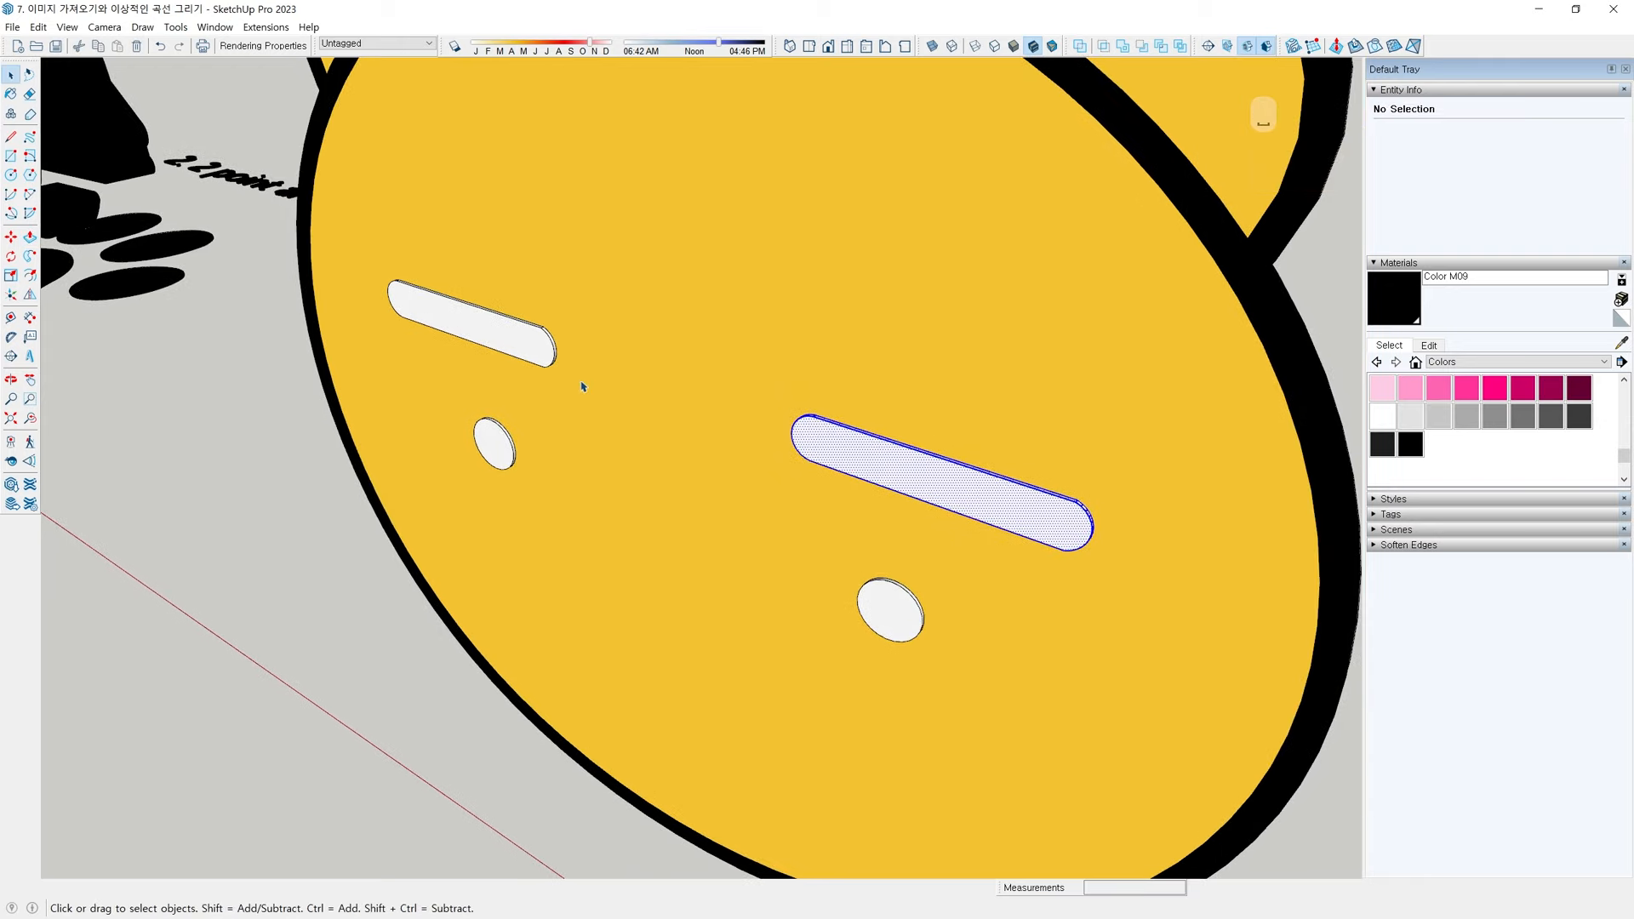
ctrl+double_click(535, 346)
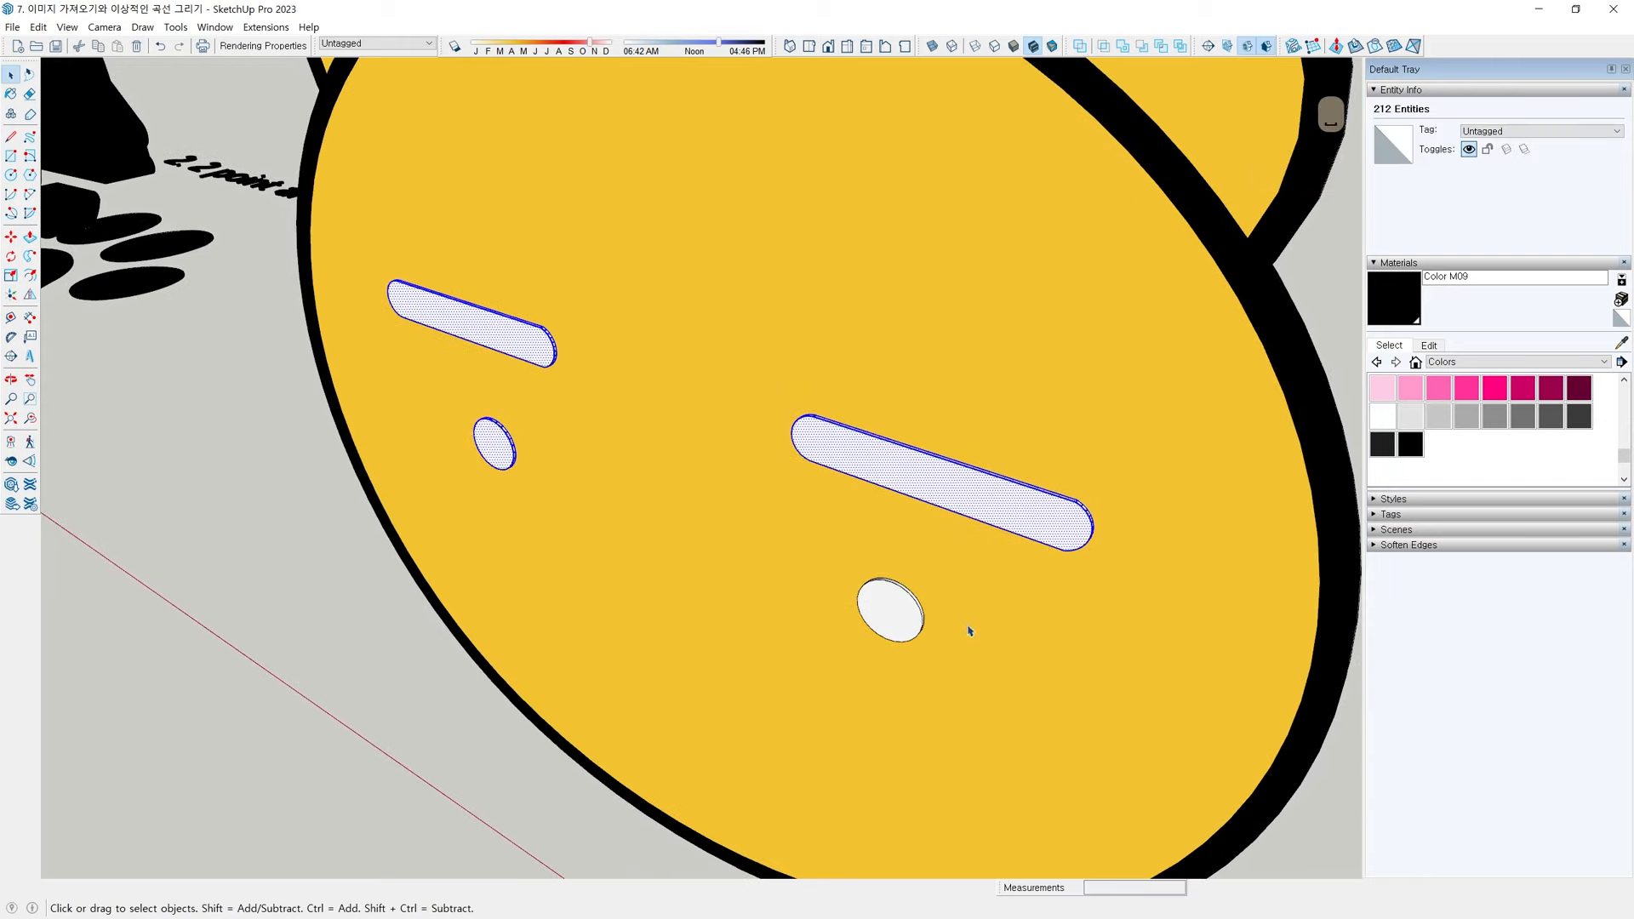
ctrl+double_click(898, 617)
click(1387, 322)
click(1055, 468)
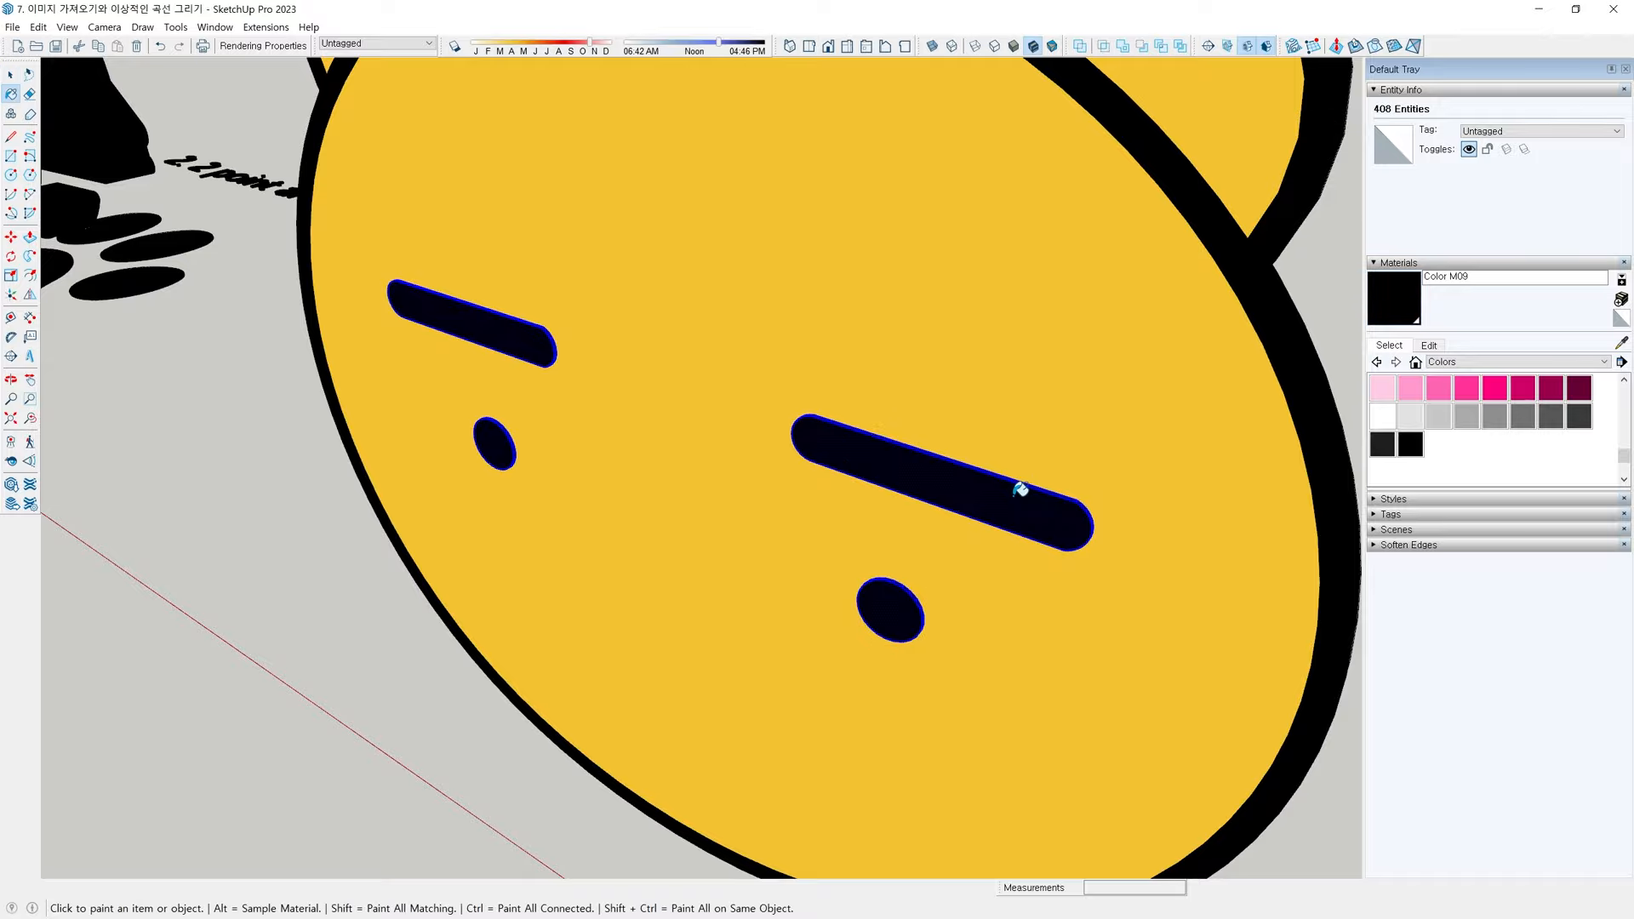
key(space)
Group the two eyebrows and the two eyes together
scroll(961, 545, down, 5)
click(1000, 487)
scroll(1002, 489, down, 3)
middle_drag(817, 640, 850, 569)
scroll(762, 400, up, 1)
drag(578, 358, 948, 528)
key(ctrl+g)
Unhide the reference image and ready the 2 Point Arc tool at the muzzle outline
click(1026, 583)
middle_drag(1031, 589, 817, 529)
scroll(758, 549, up, 3)
scroll(819, 550, down, 2)
key(h)
scroll(750, 546, up, 3)
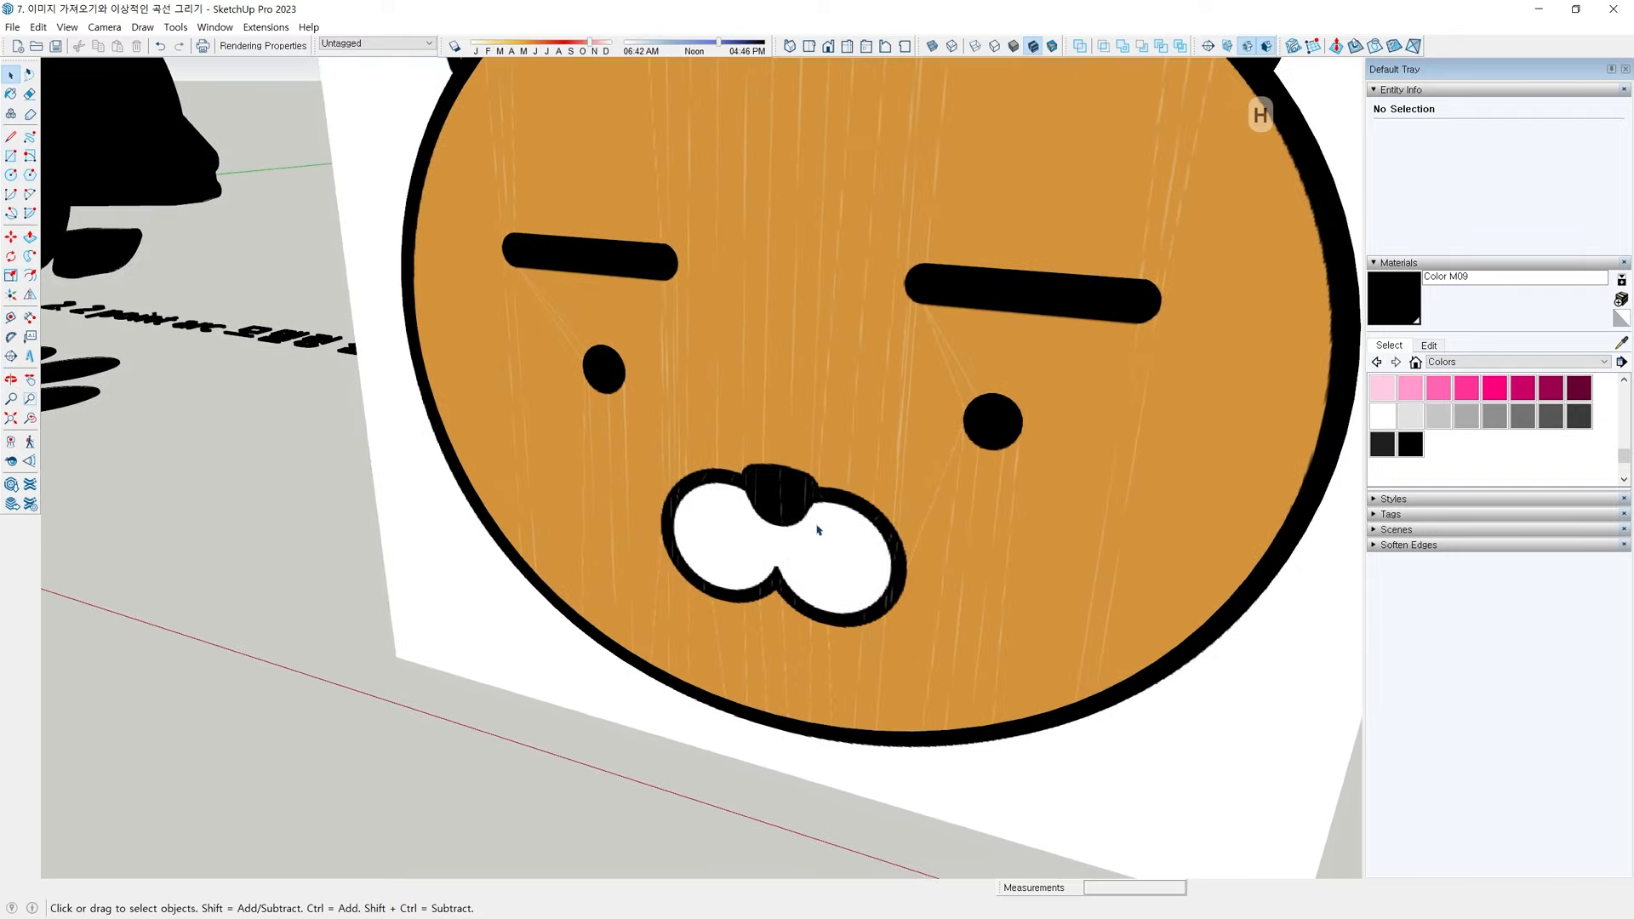
scroll(706, 474, up, 5)
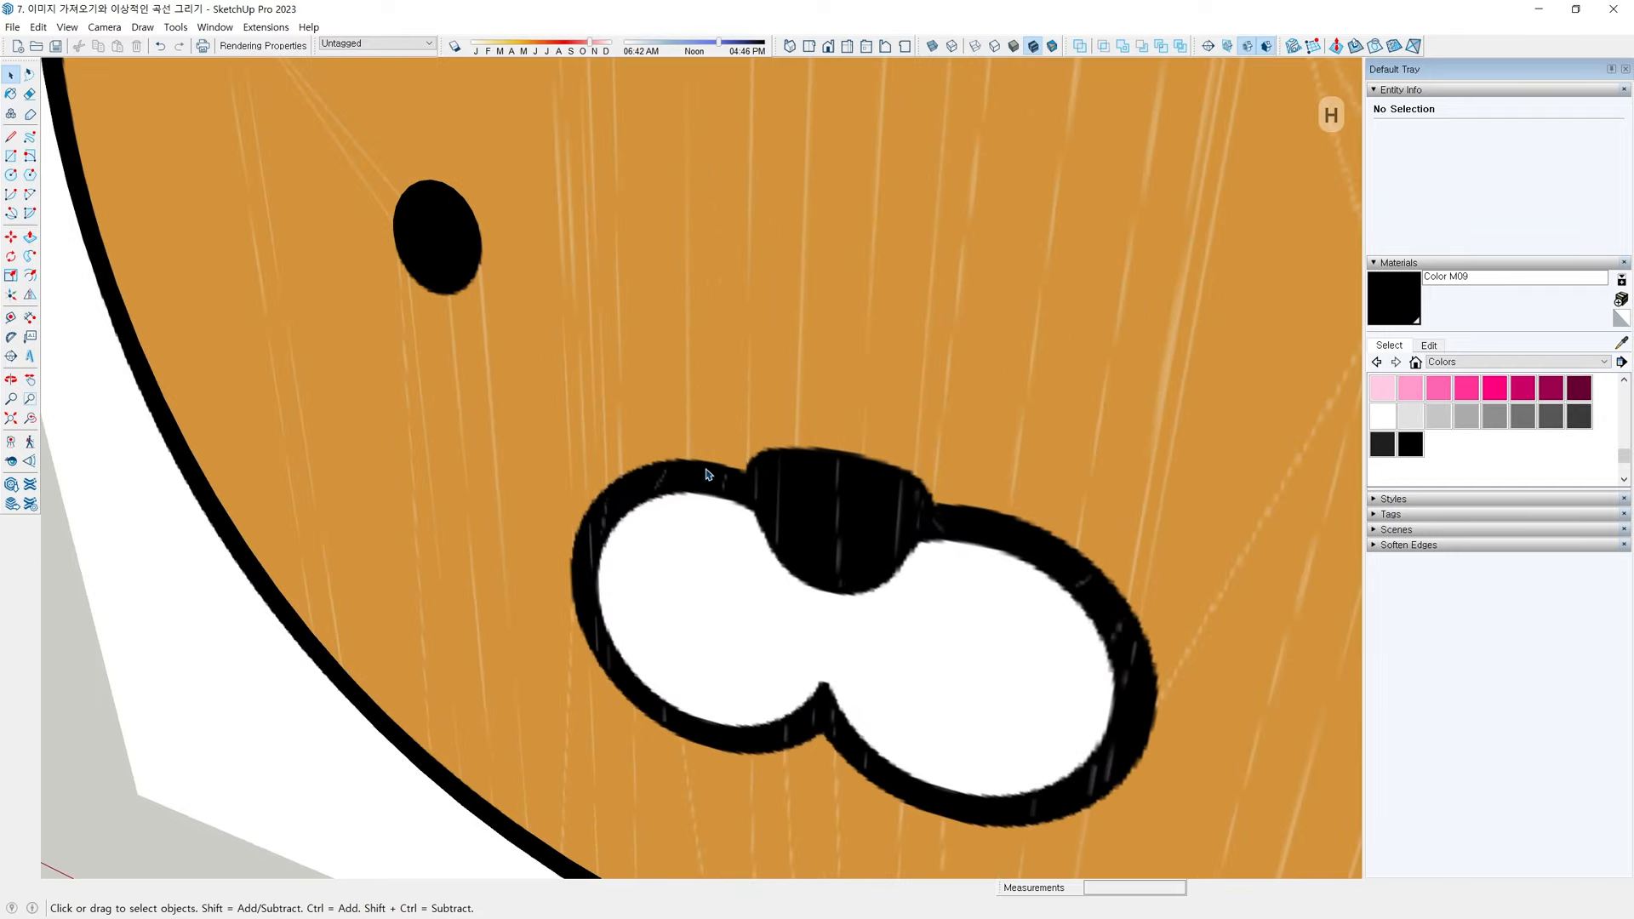
middle_drag(761, 701, 834, 407)
scroll(808, 520, up, 1)
key(a)
scroll(930, 303, up, 5)
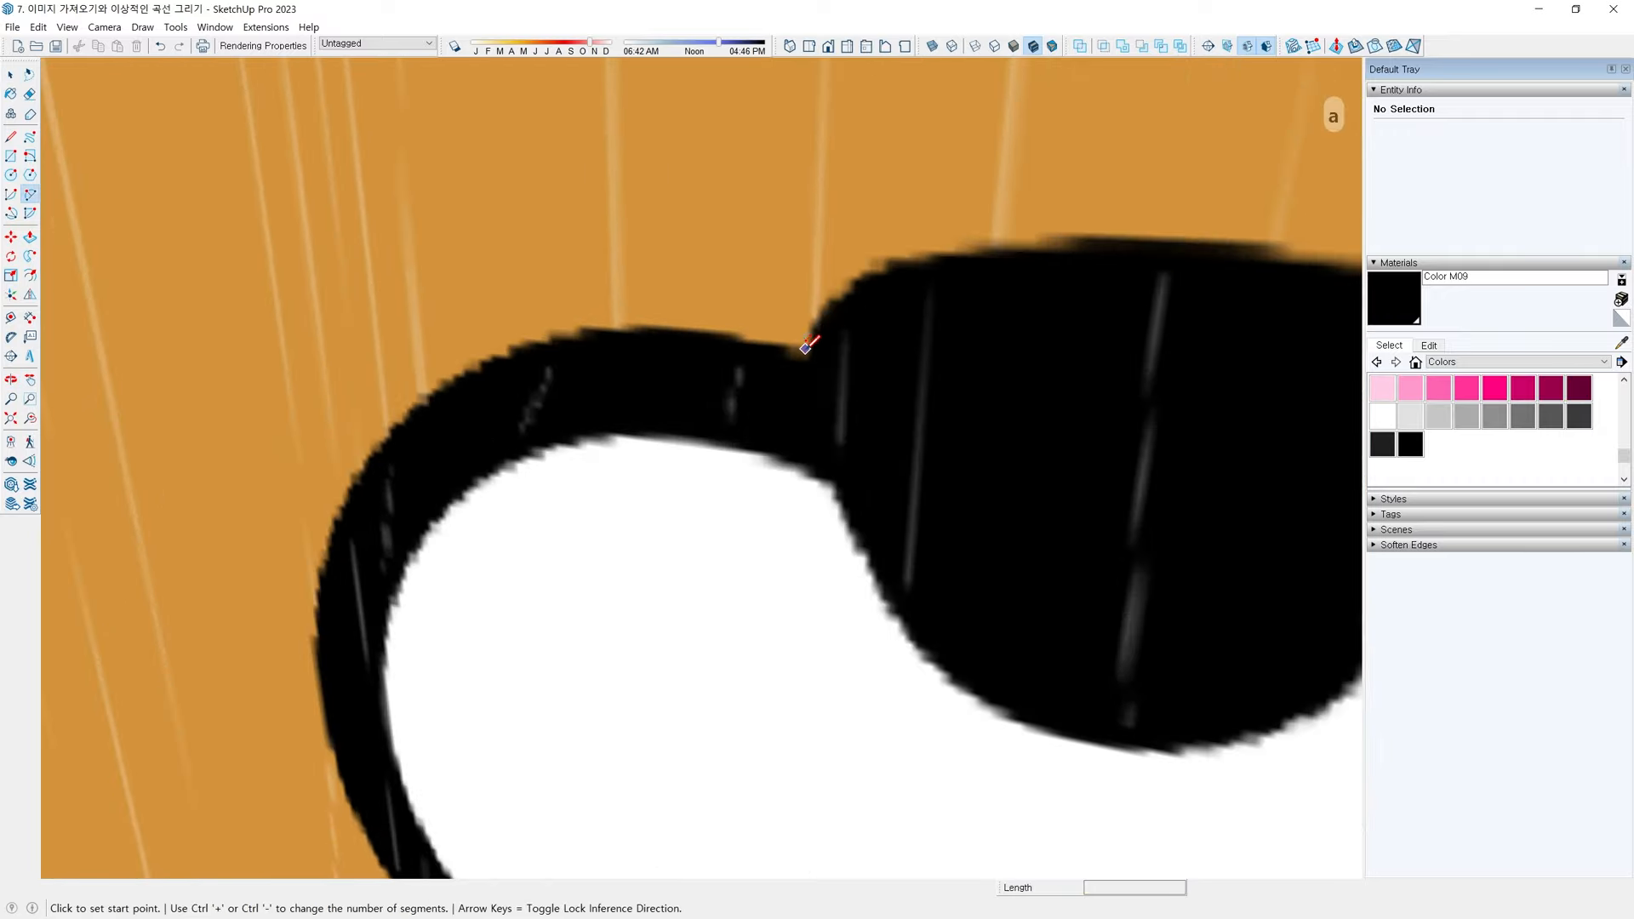
click(804, 348)
scroll(825, 308, up, 2)
key(Escape)
scroll(485, 395, down, 2)
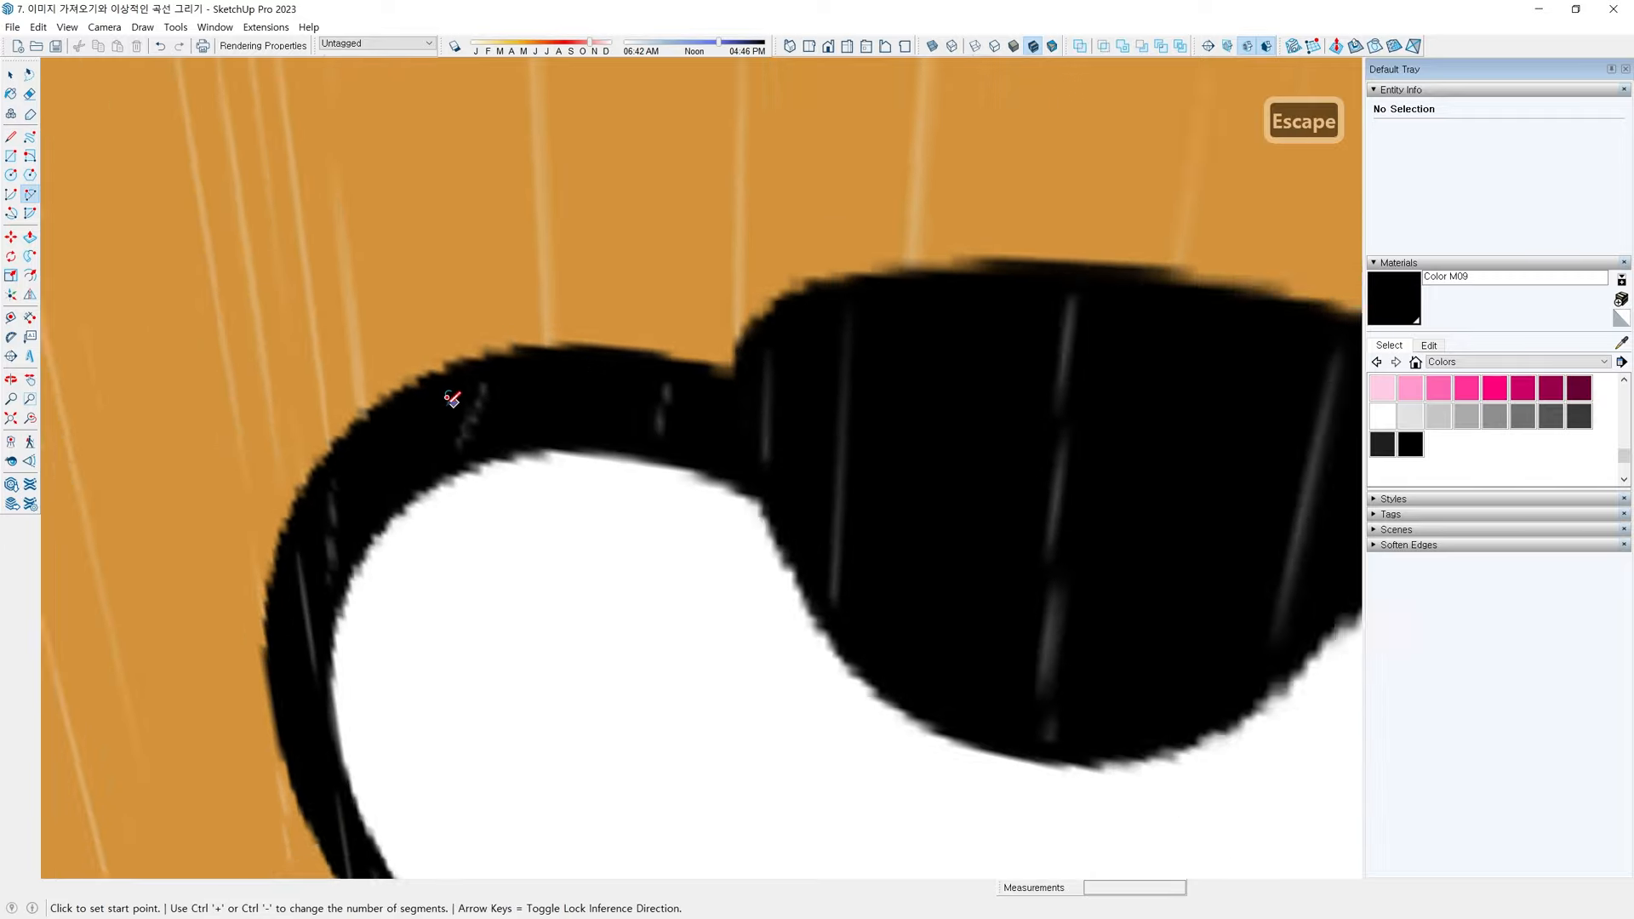
Trace the upper outer side of the muzzle's left lobe with a 2 Point Arc with a bulge of about 93 mm
shift+middle_drag(452, 399, 796, 250)
click(716, 220)
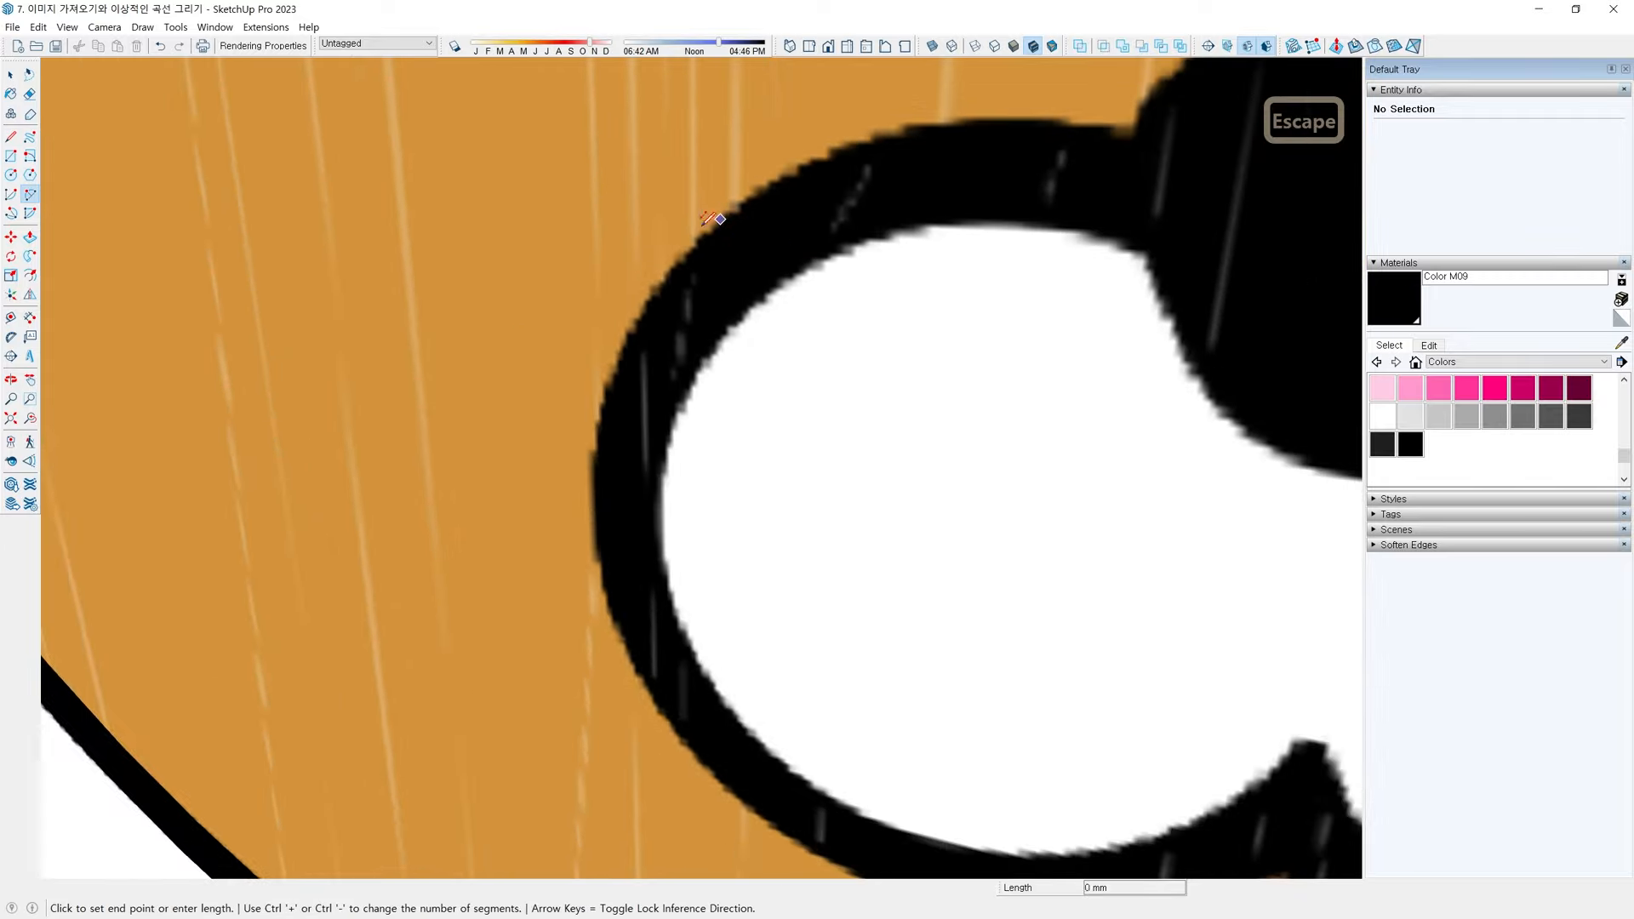
click(602, 588)
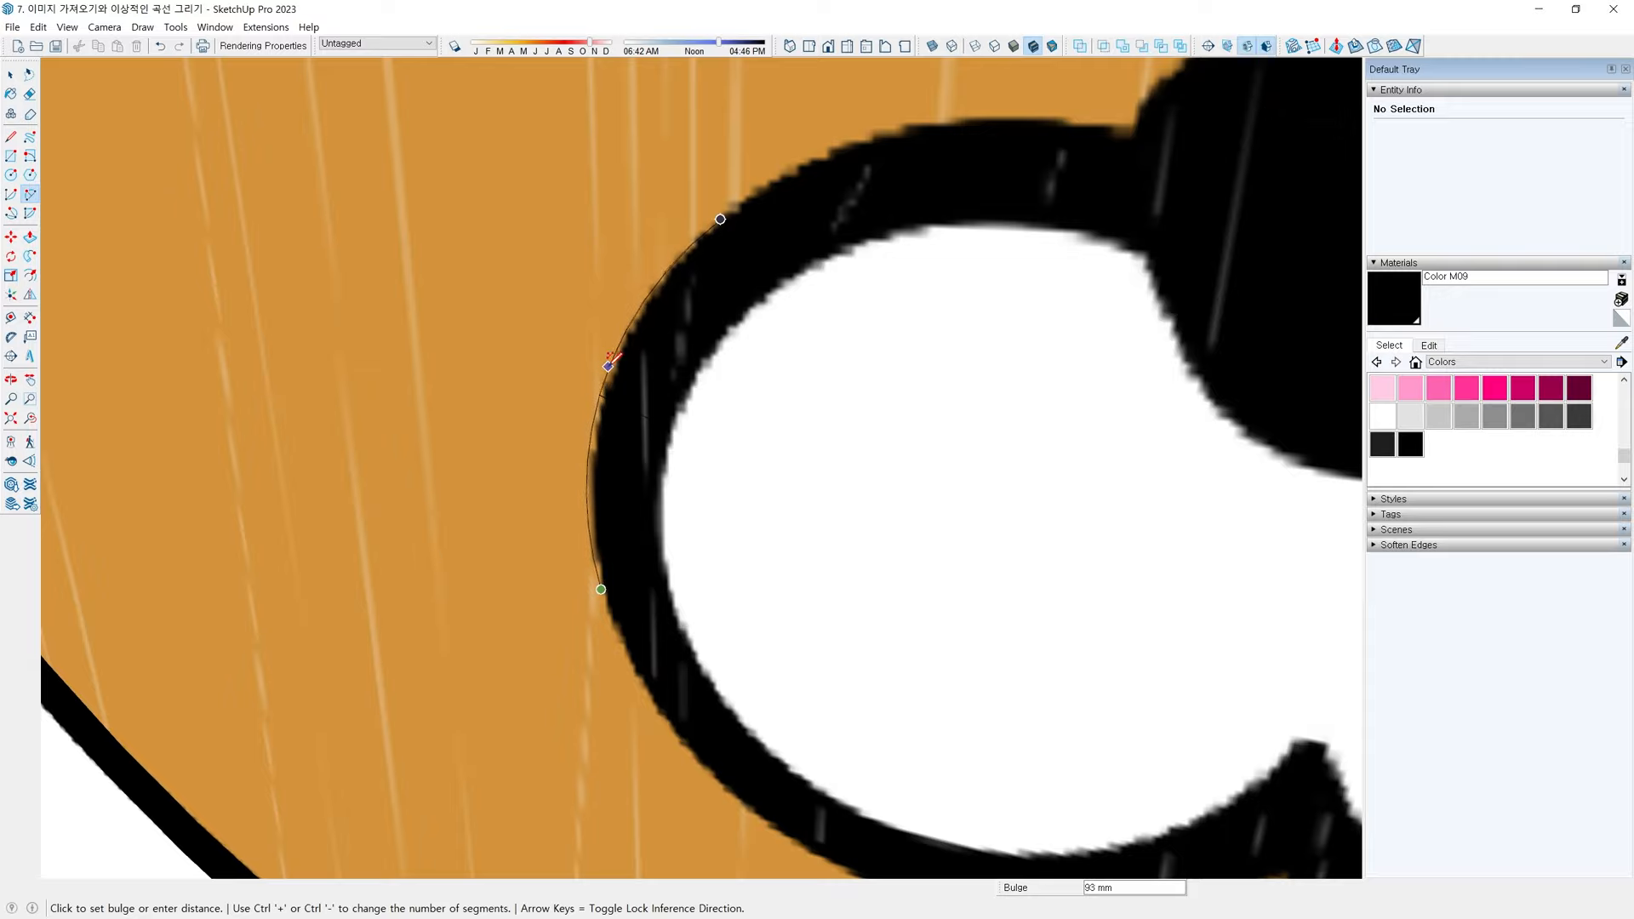
click(616, 366)
Turn on X-ray display and continue the left lobe's outline with a tangent arc to the muzzle's outer bottom notch
key(x)
middle_drag(649, 540, 576, 452)
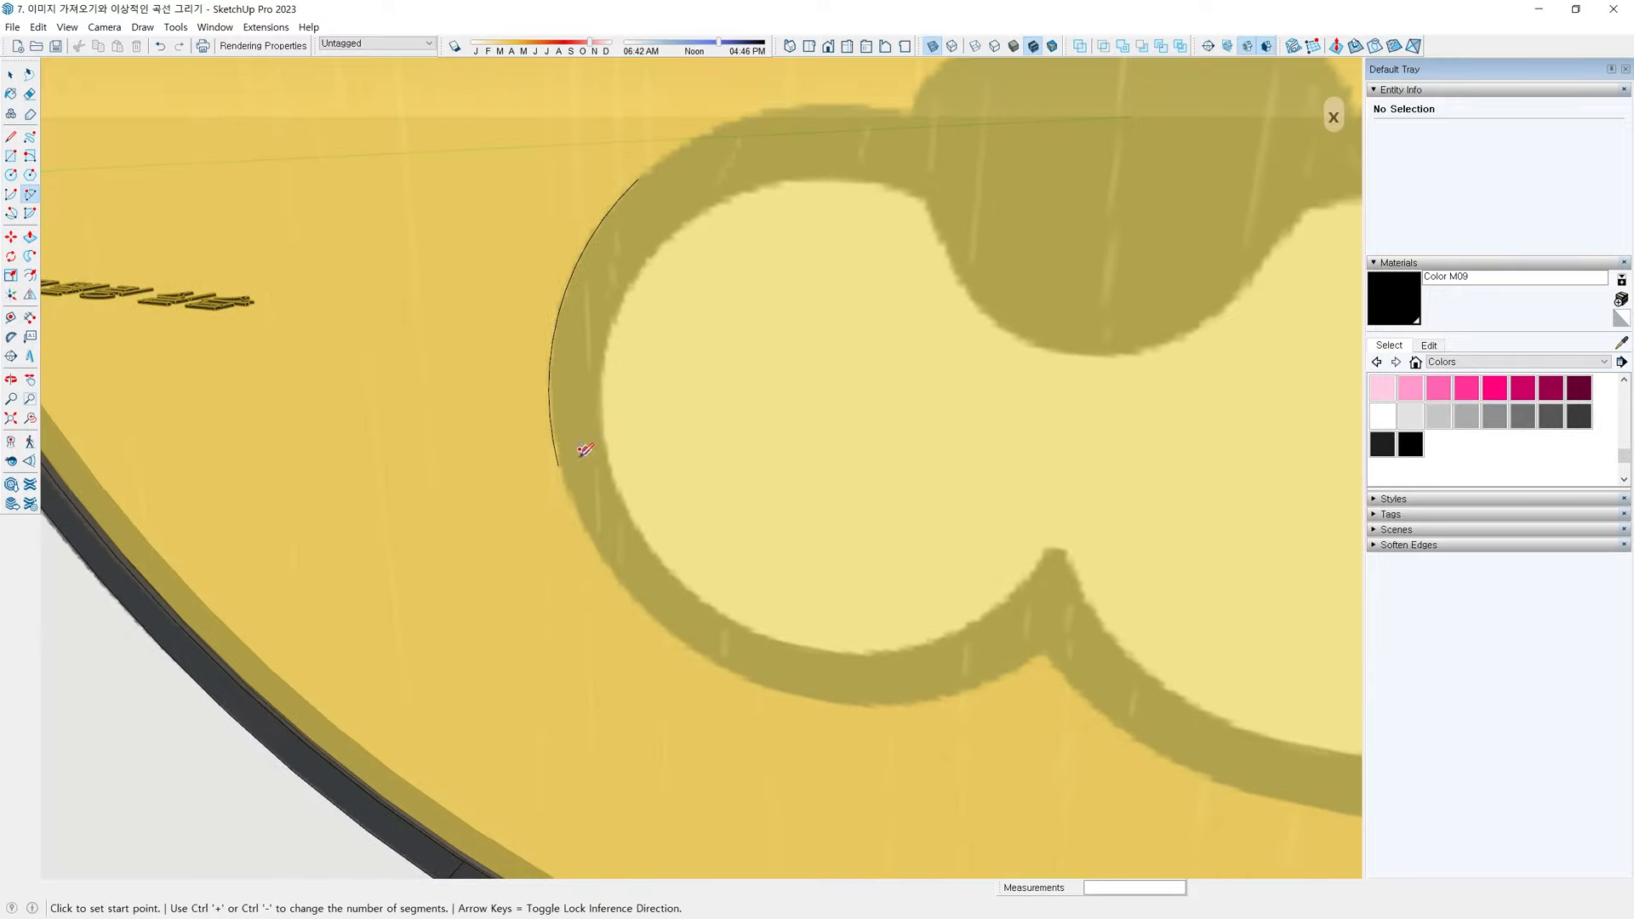
click(558, 464)
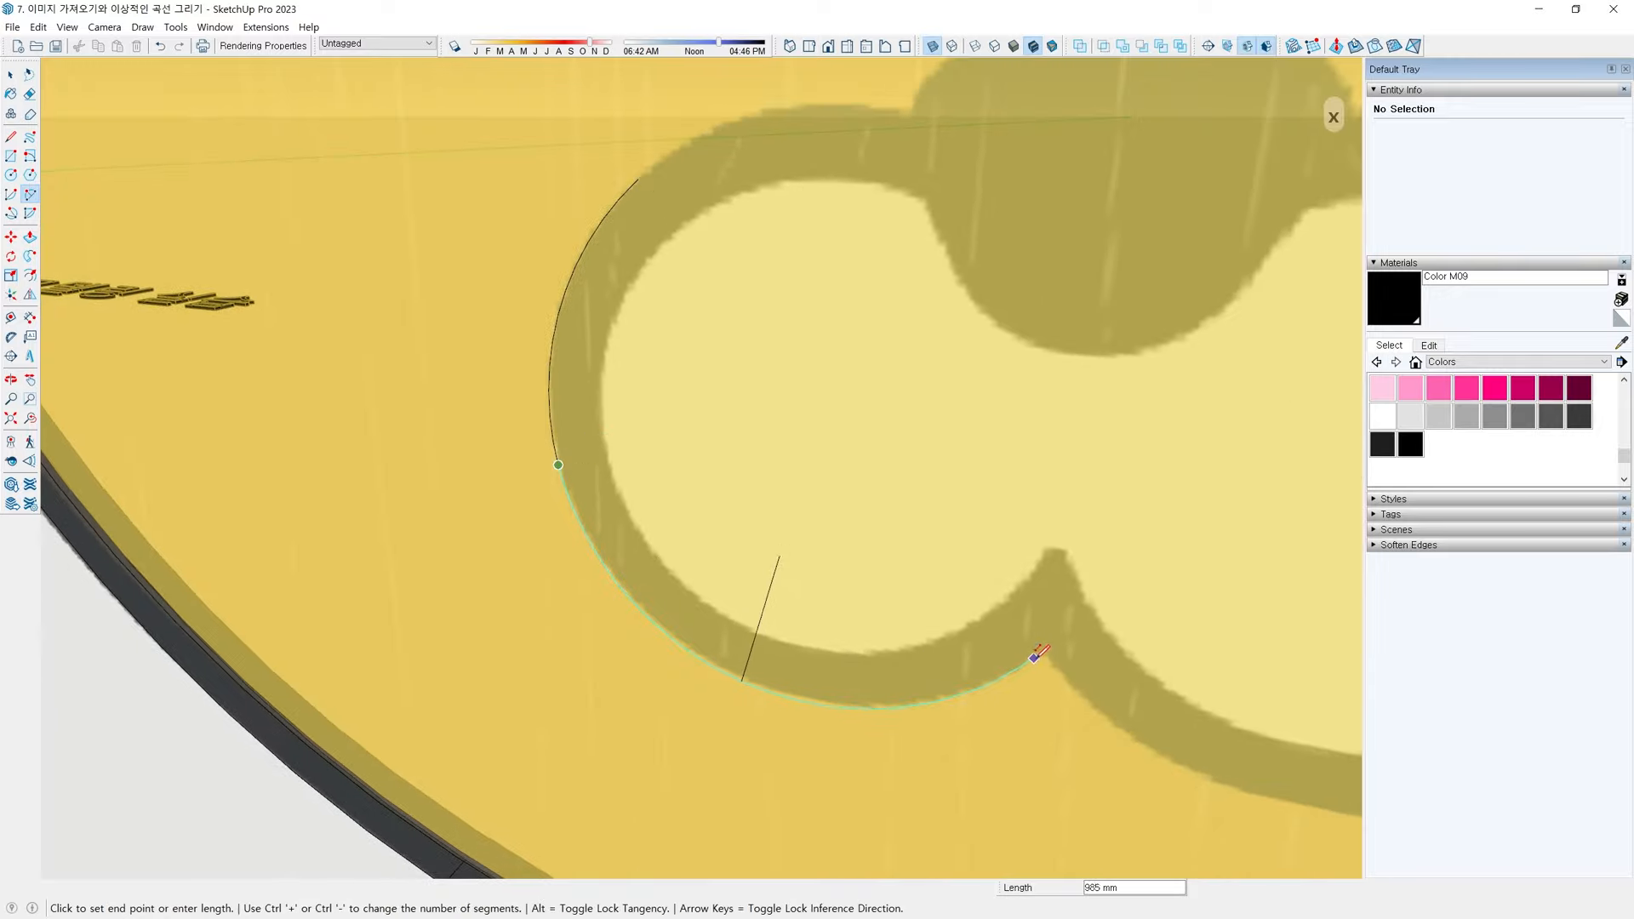
double_click(1045, 649)
Trace the lower outer edge of the muzzle's right lobe with a 2 Point Arc starting from the bottom notch
click(1045, 649)
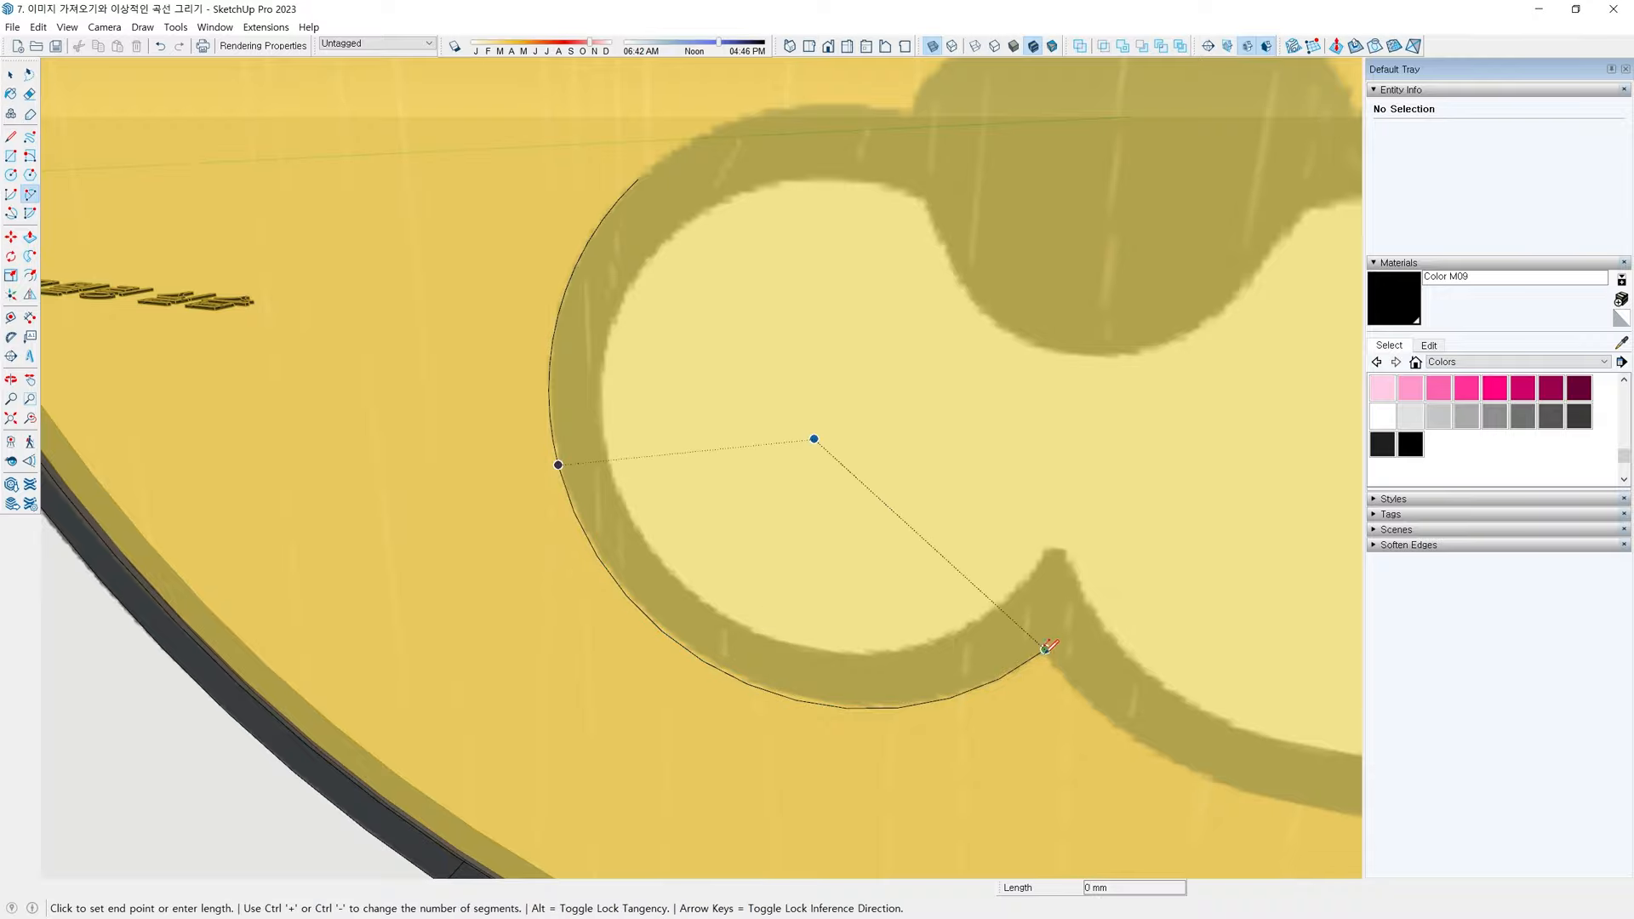
scroll(1225, 753, down, 3)
shift+middle_drag(1301, 817, 803, 649)
scroll(941, 548, up, 1)
scroll(945, 544, up, 2)
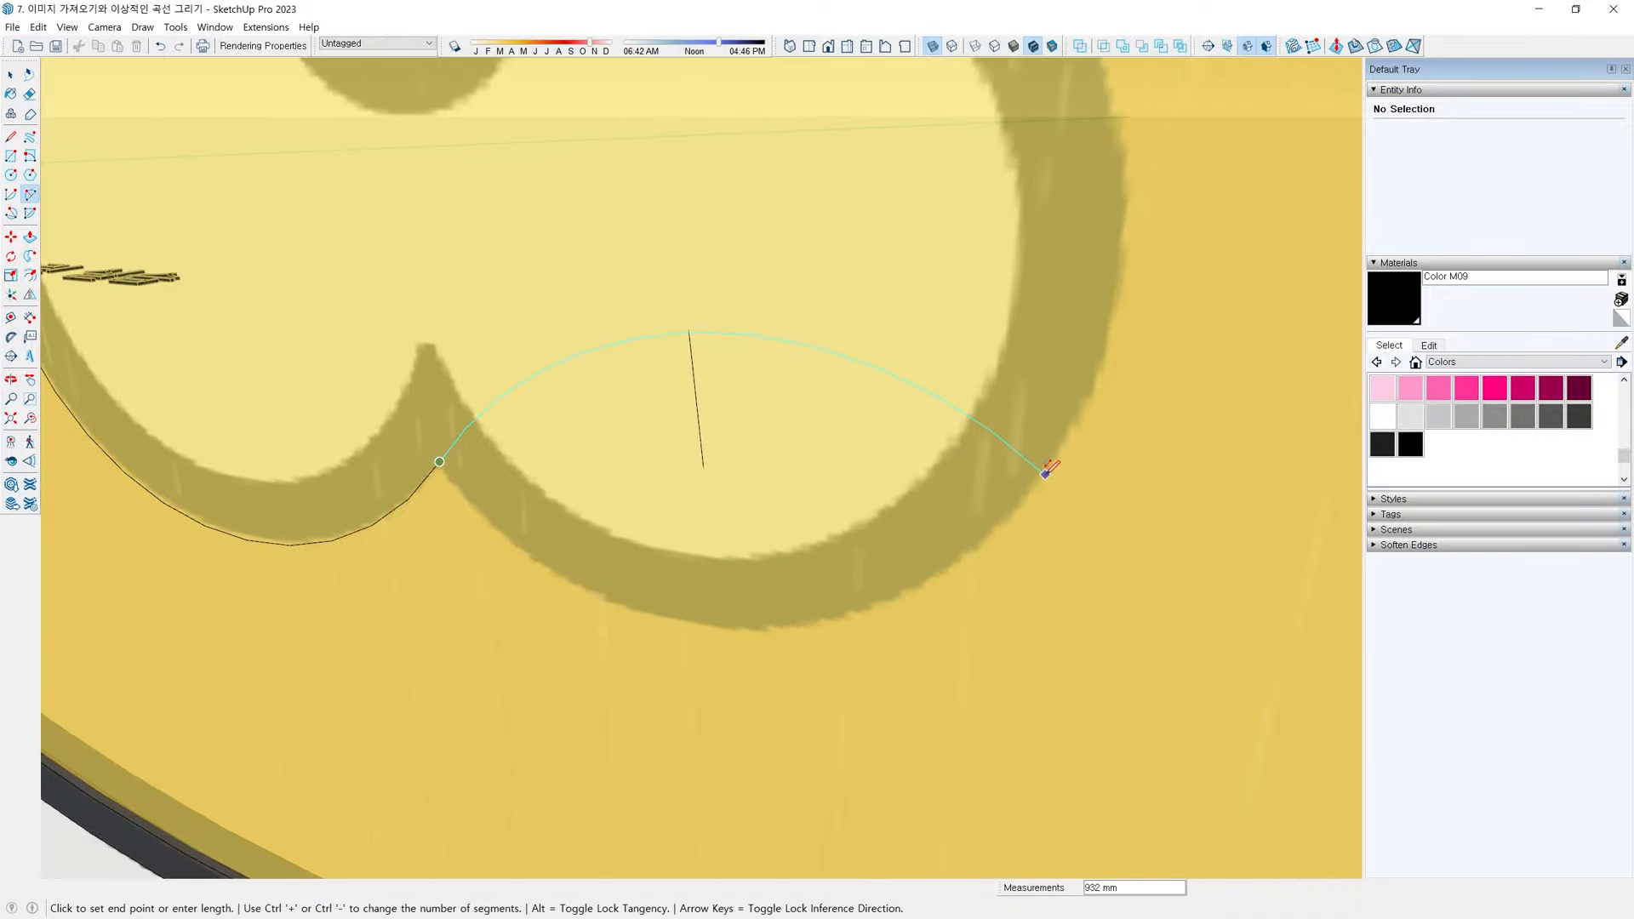
click(1045, 472)
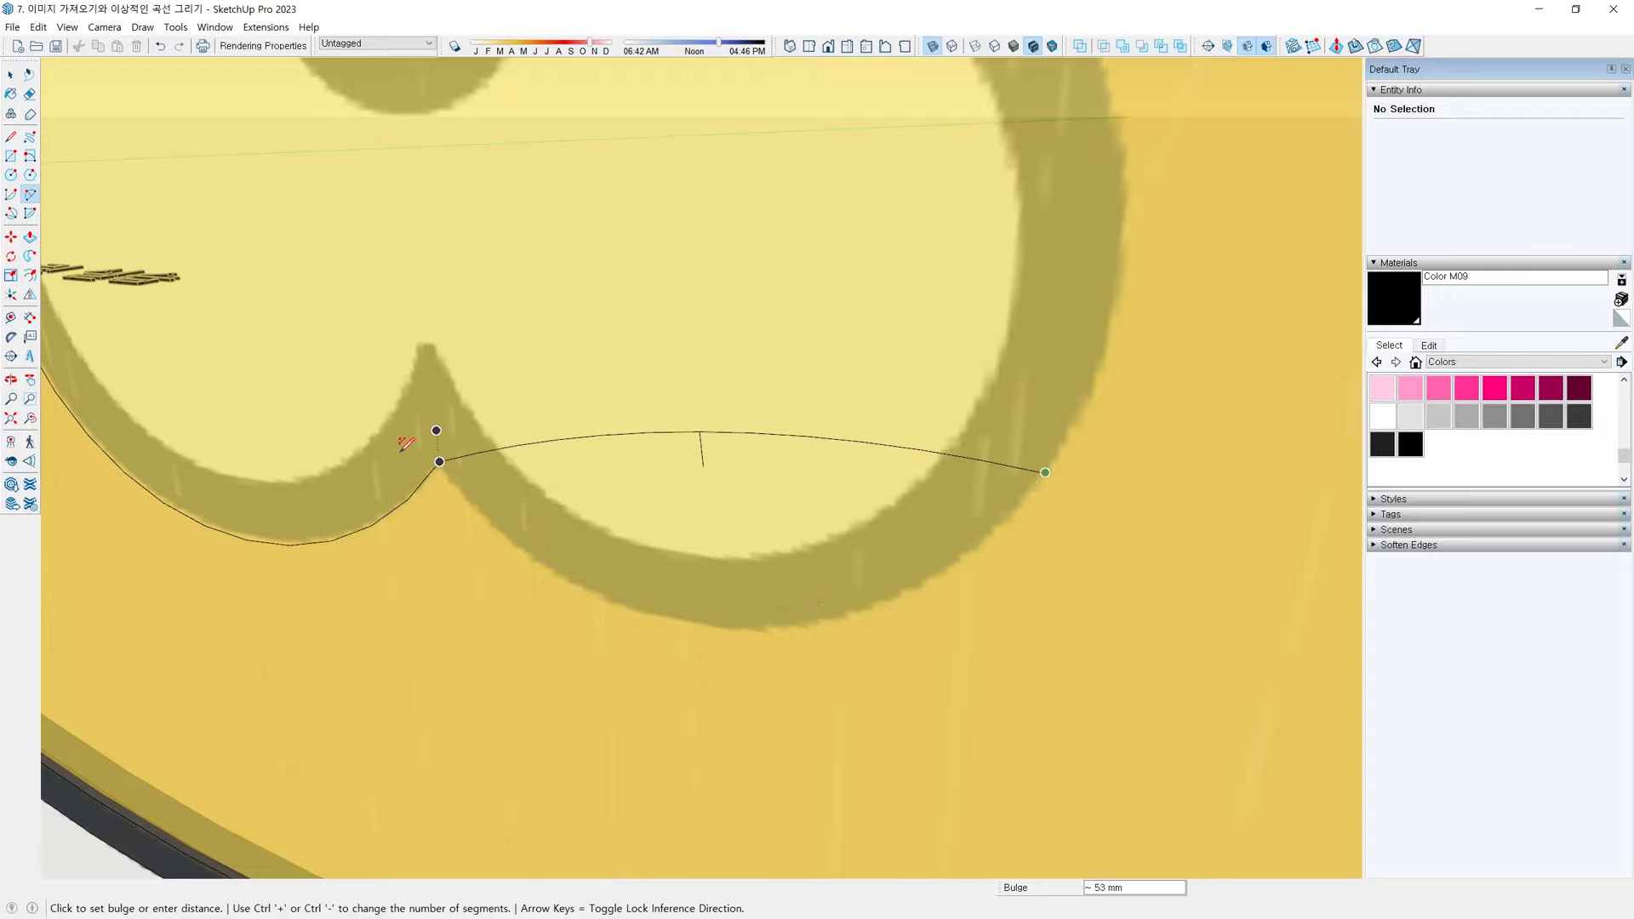
click(743, 625)
scroll(876, 581, down, 3)
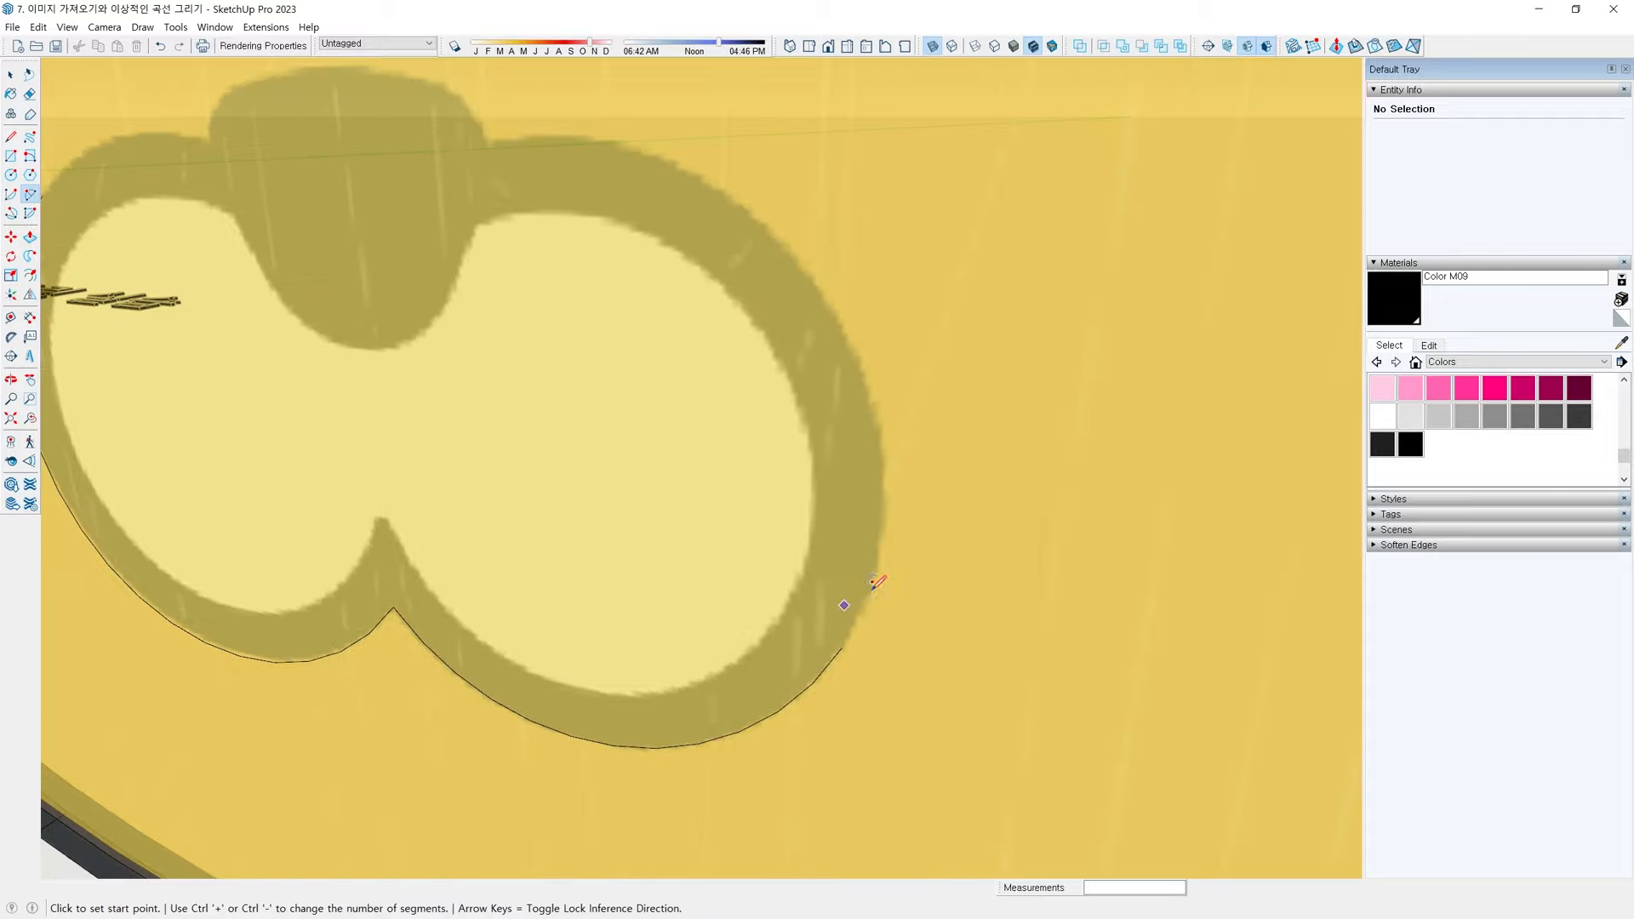
Trace the outer side and top of the muzzle's right lobe with two consecutive 2 Point Arcs ending at the nose's right corner
click(842, 647)
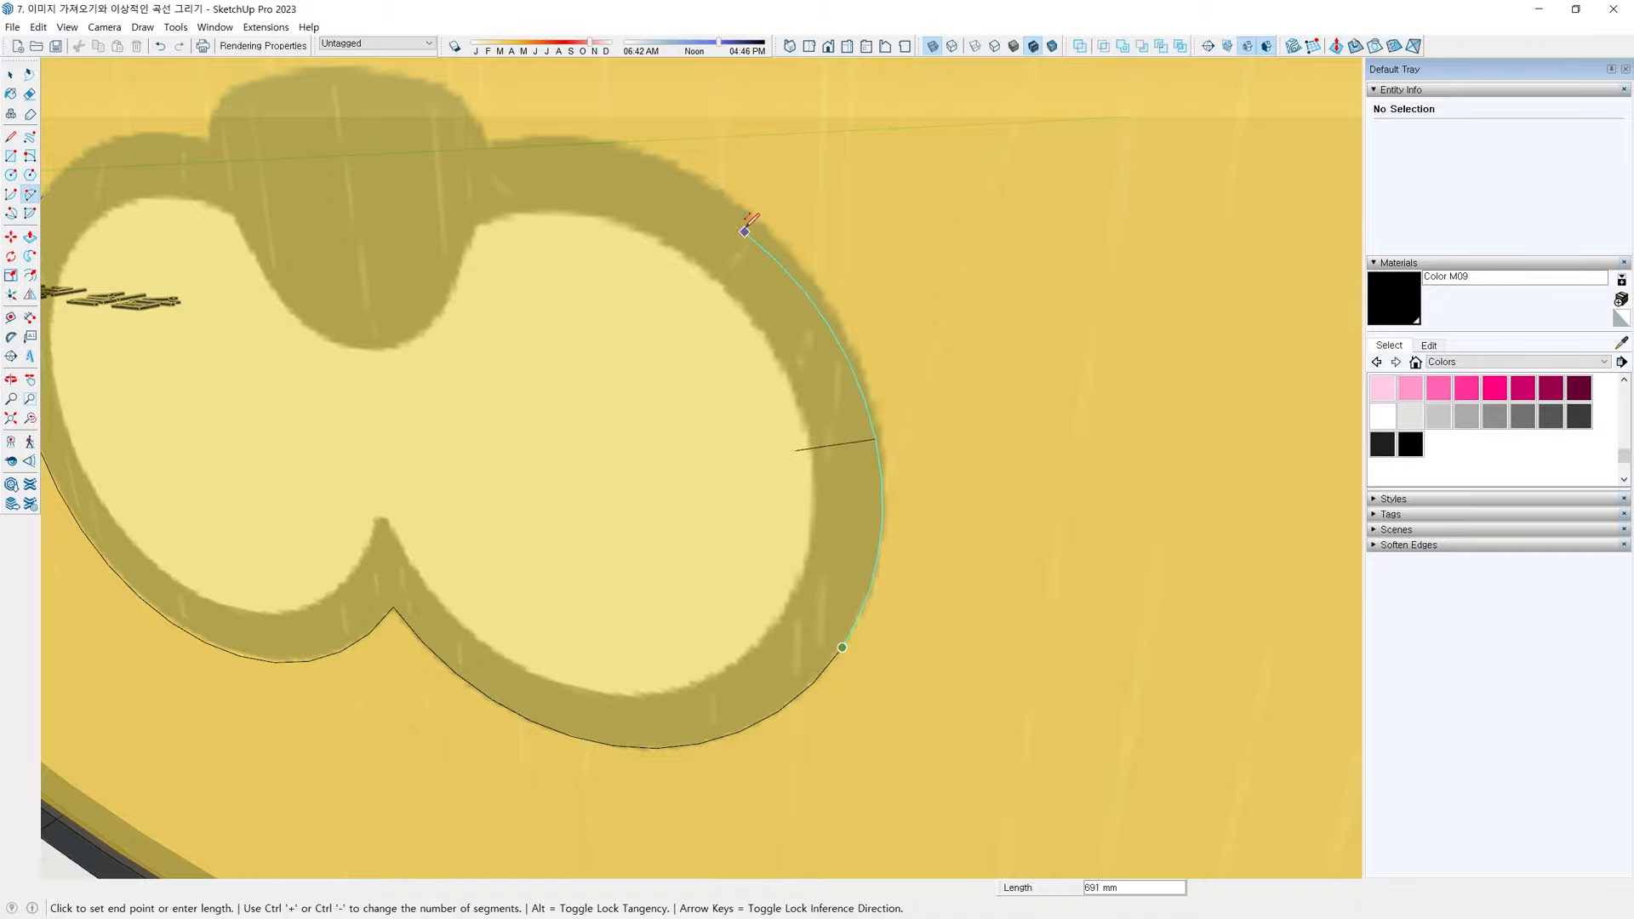
double_click(729, 194)
shift+middle_drag(695, 269, 927, 464)
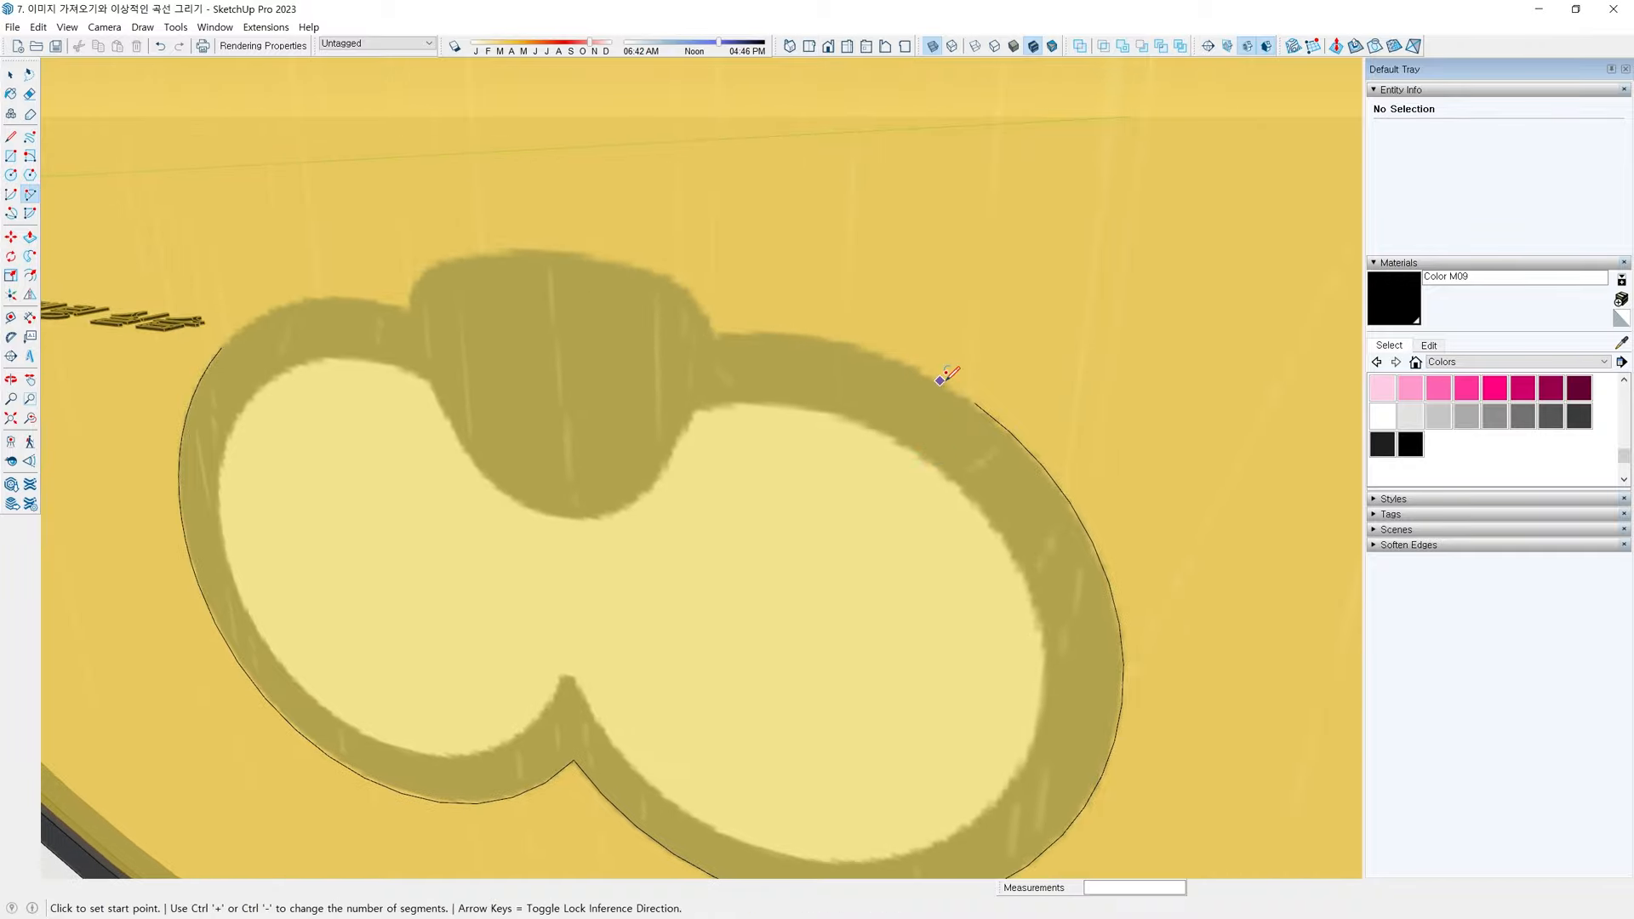
click(974, 402)
scroll(732, 258, up, 2)
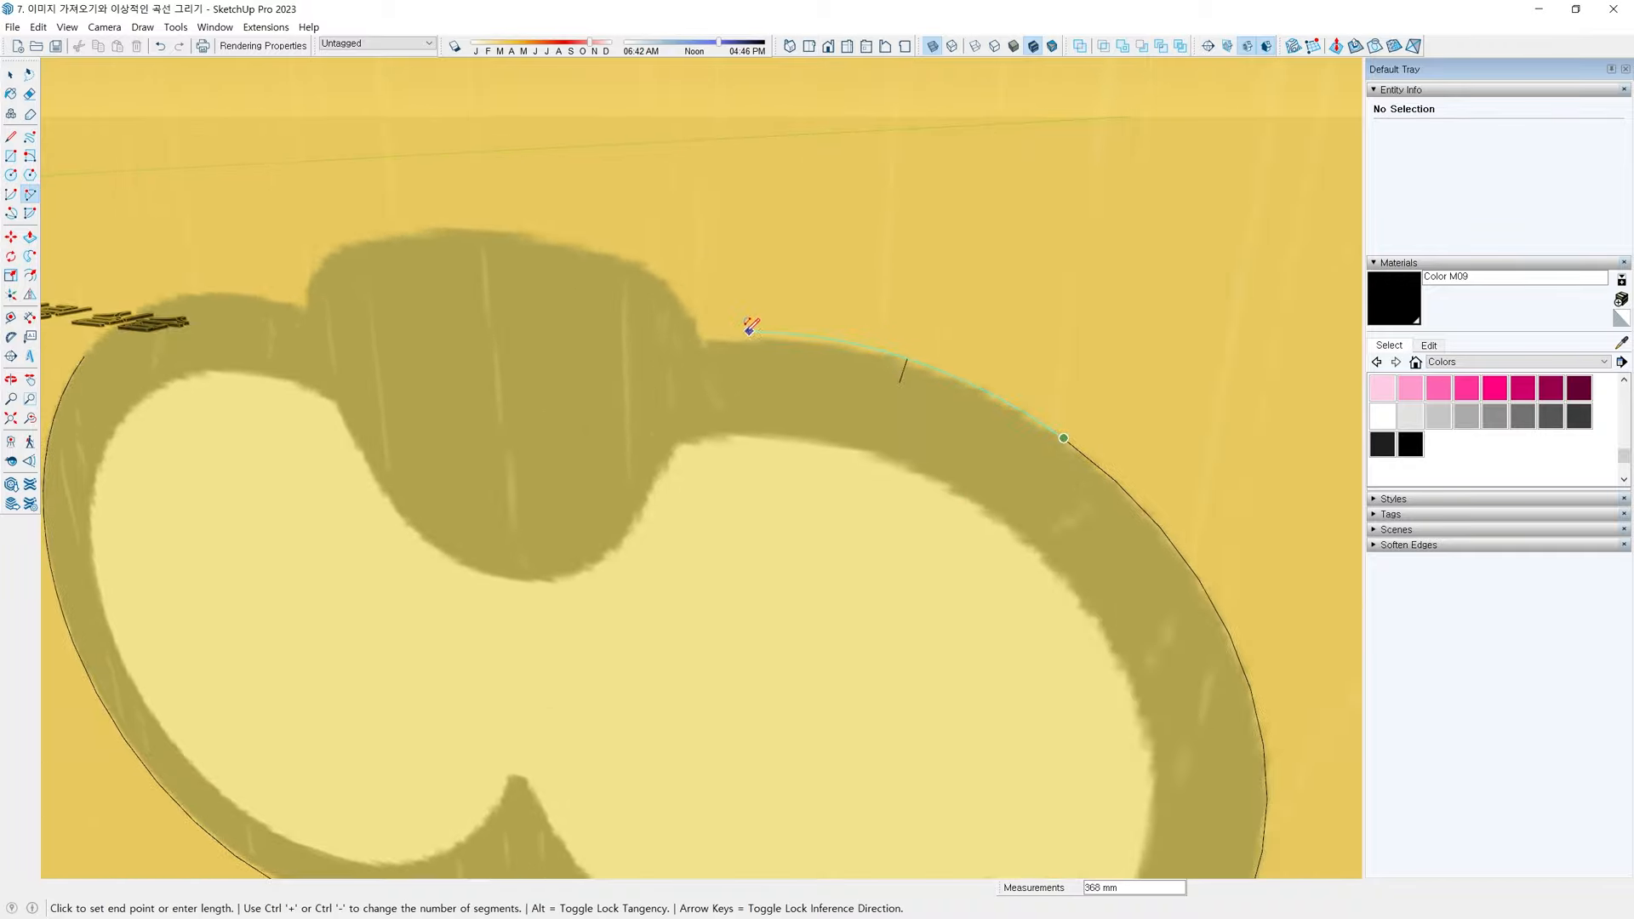
scroll(702, 344, down, 1)
click(702, 343)
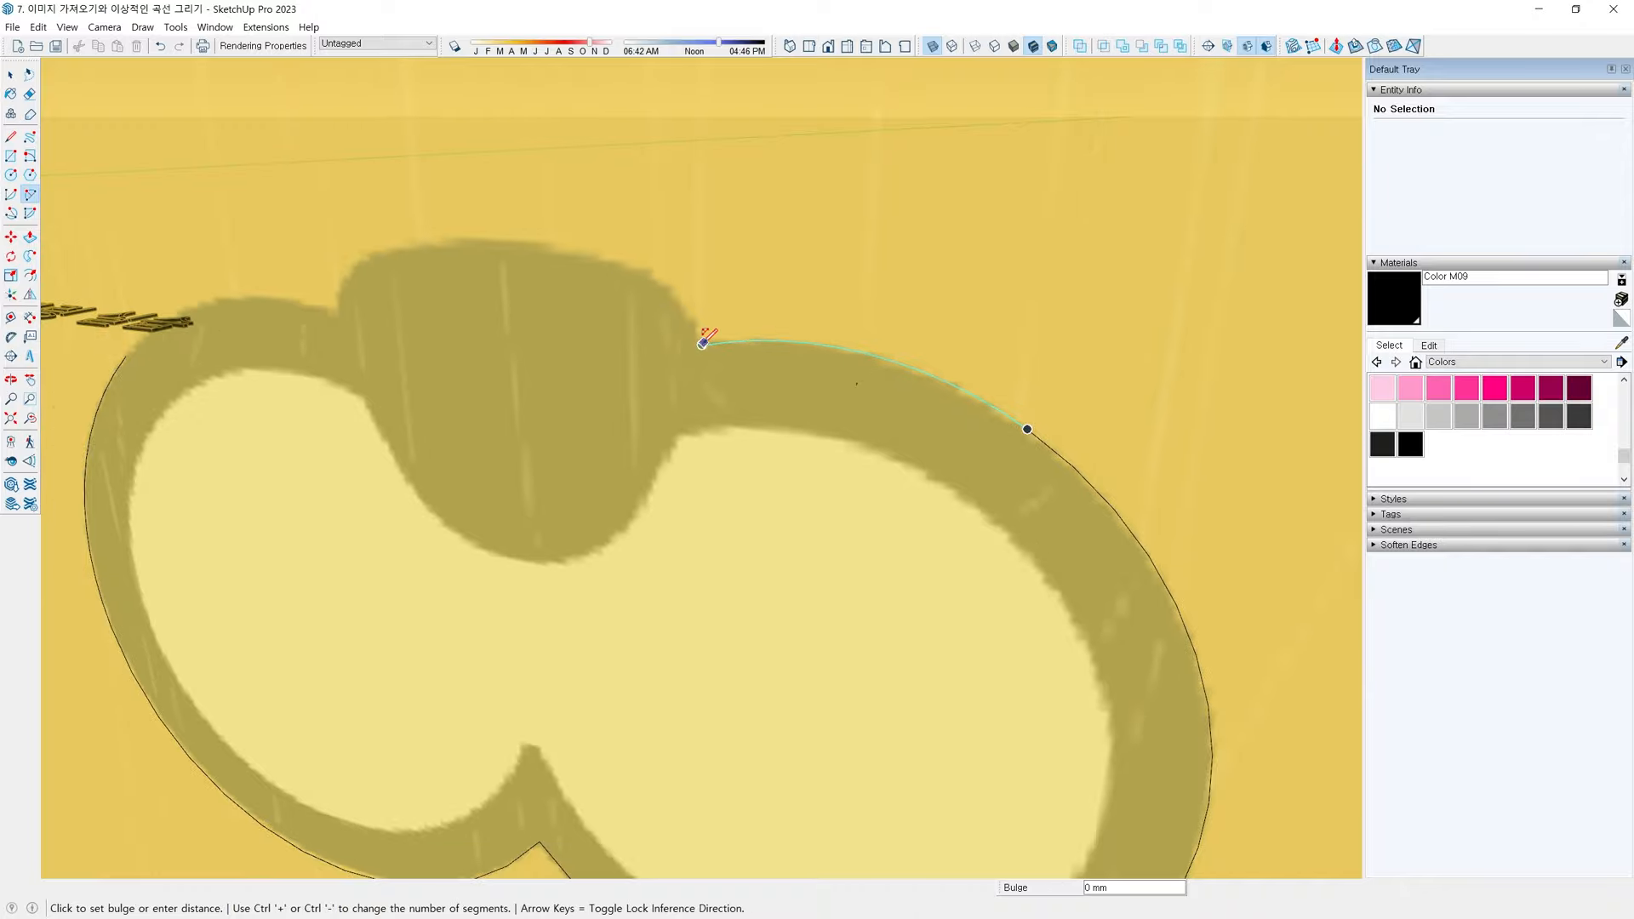
click(809, 327)
scroll(885, 368, up, 5)
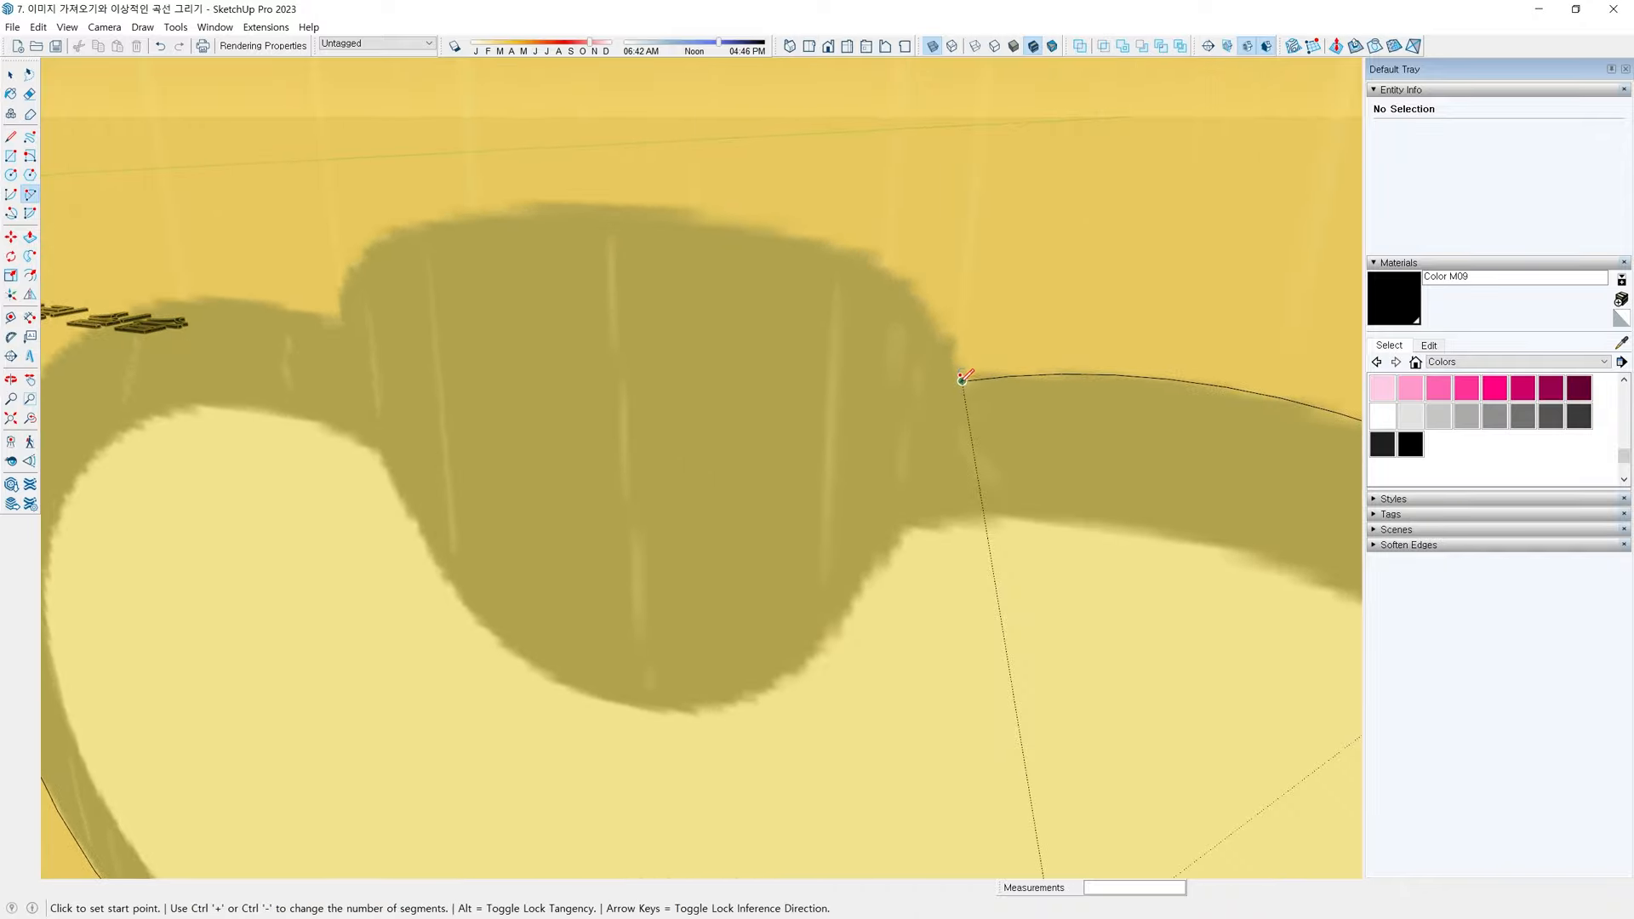
Trace the nose's rounded upper right shoulder with a 2 Point Arc with a bulge of about 18 mm
click(963, 380)
click(859, 257)
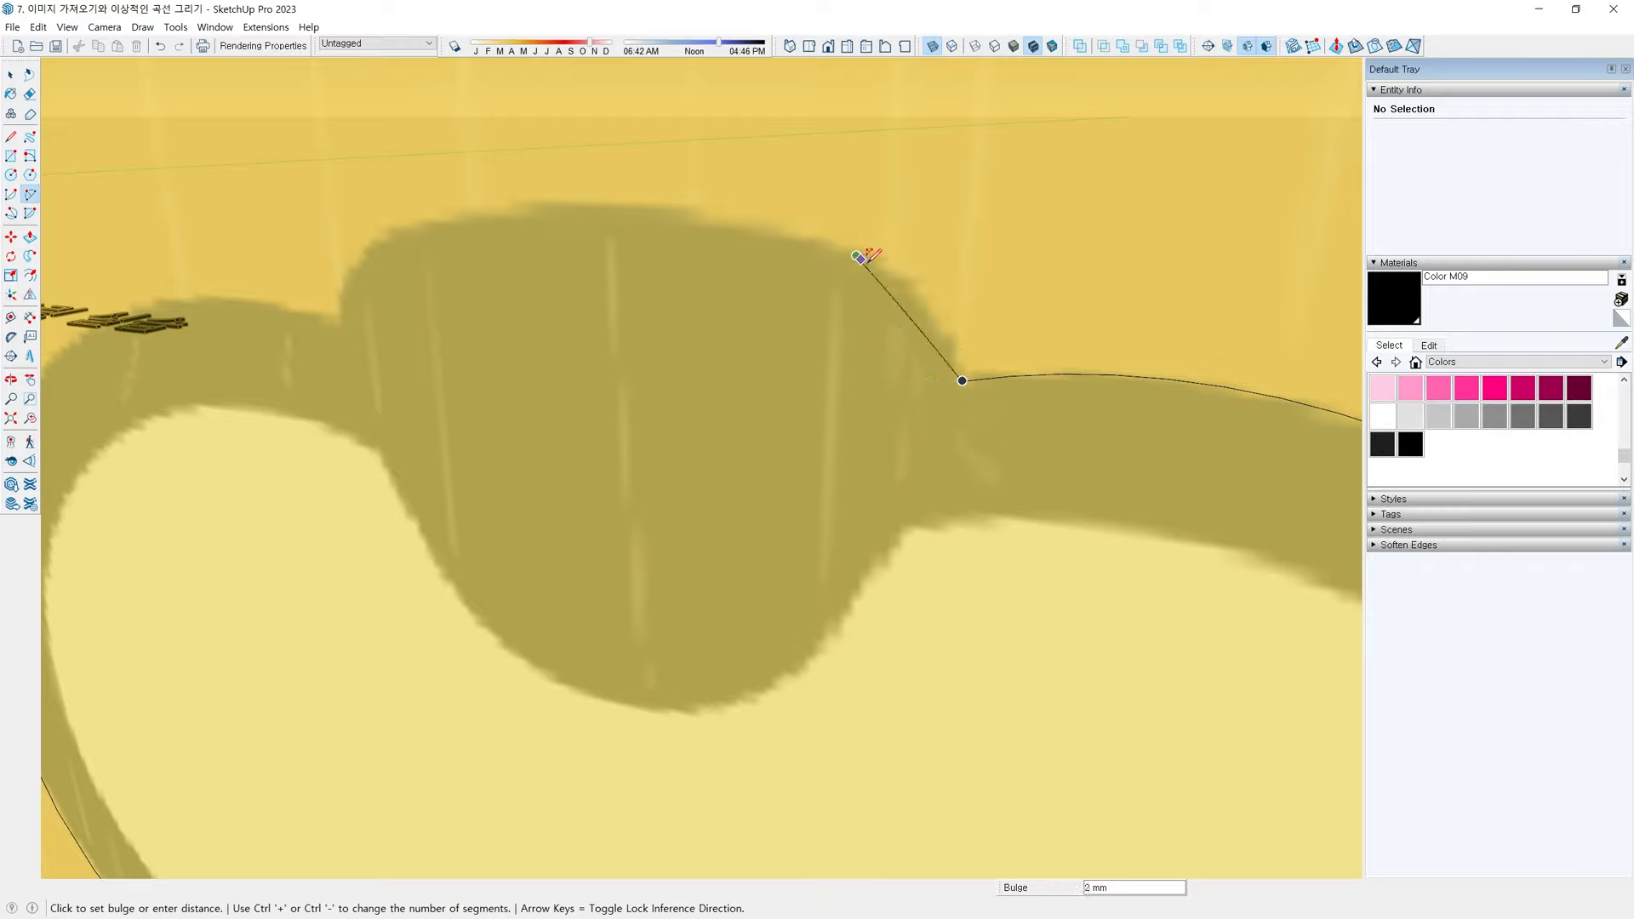
scroll(941, 302, up, 2)
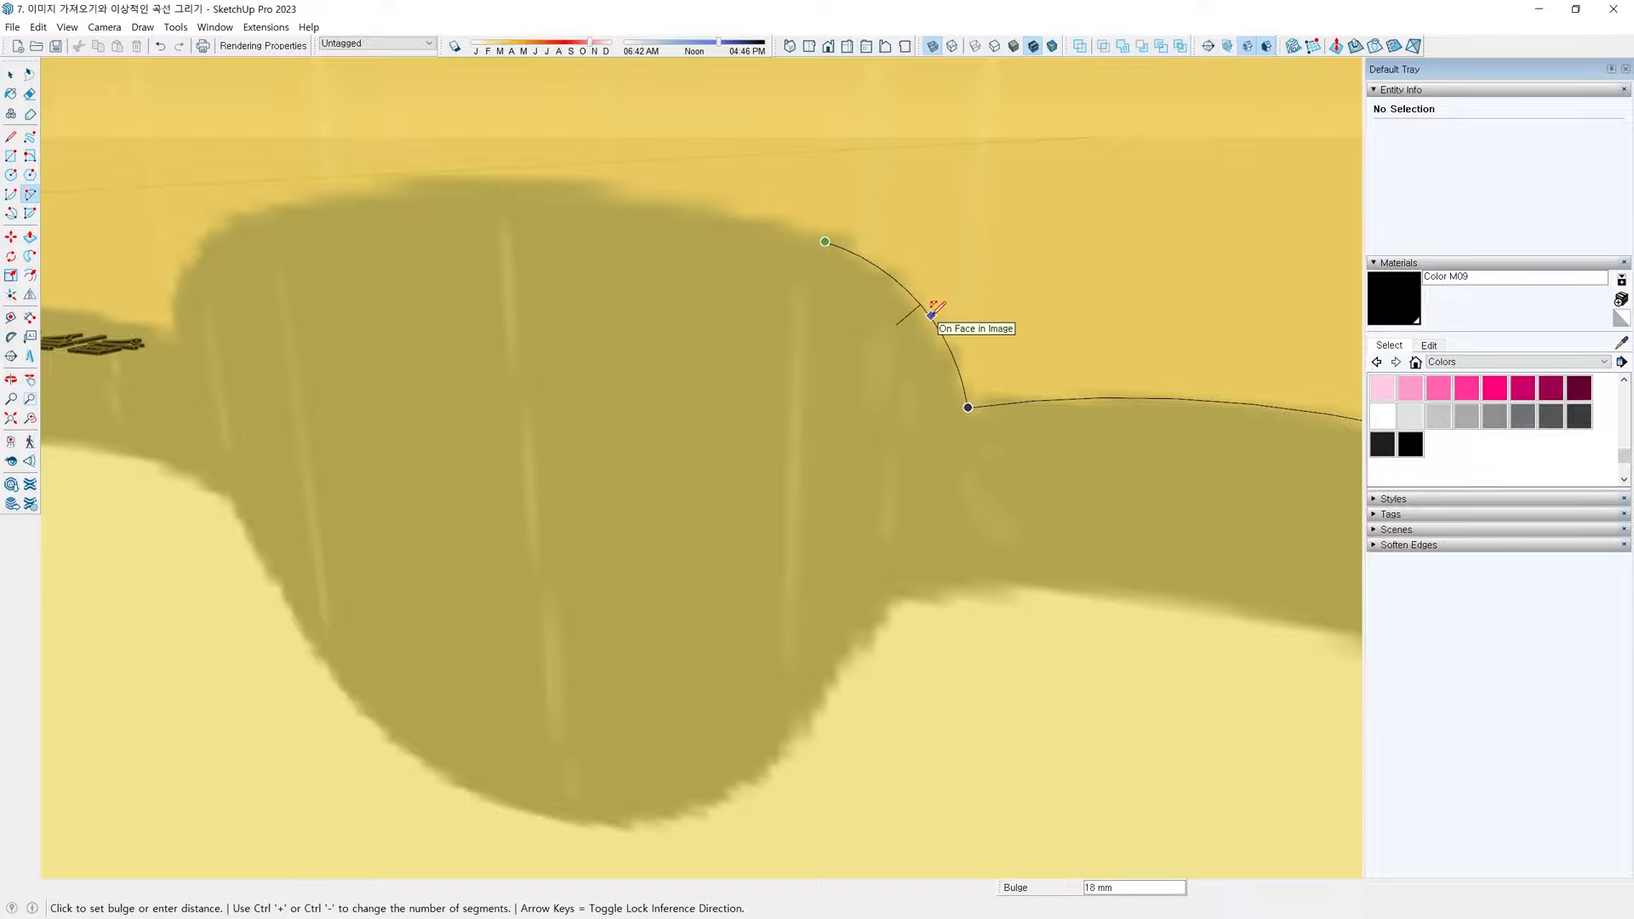
scroll(932, 315, down, 3)
middle_drag(919, 329, 972, 478)
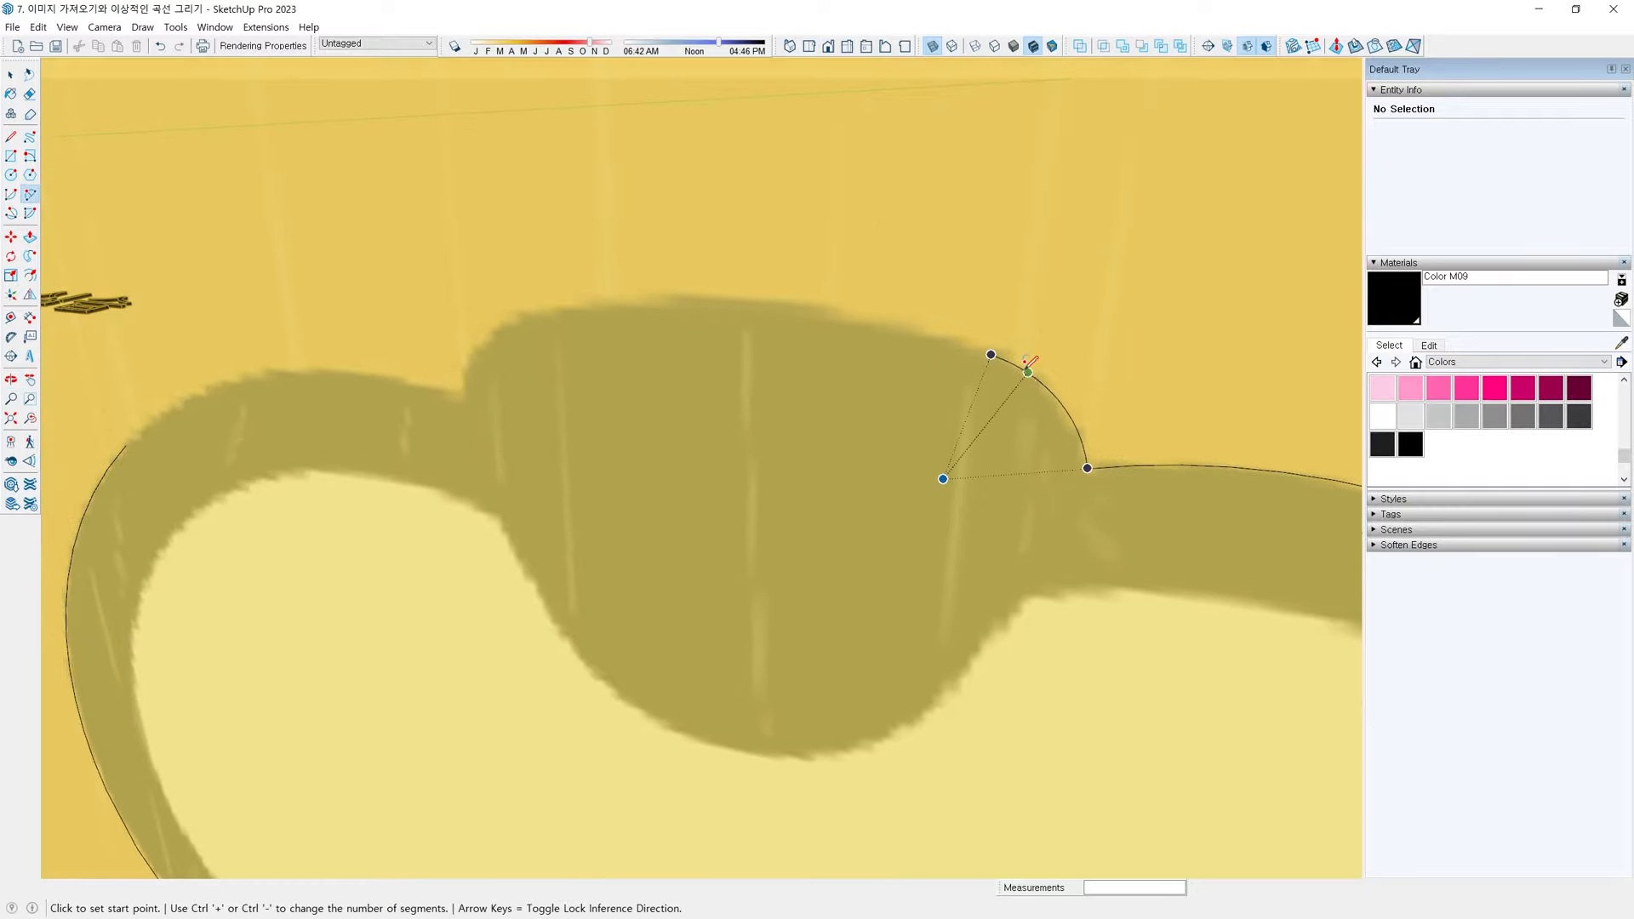
Continue the outline with tangent arcs along the nose's top edge and around its upper left shoulder to the left lobe
click(992, 353)
shift+middle_drag(671, 302, 925, 343)
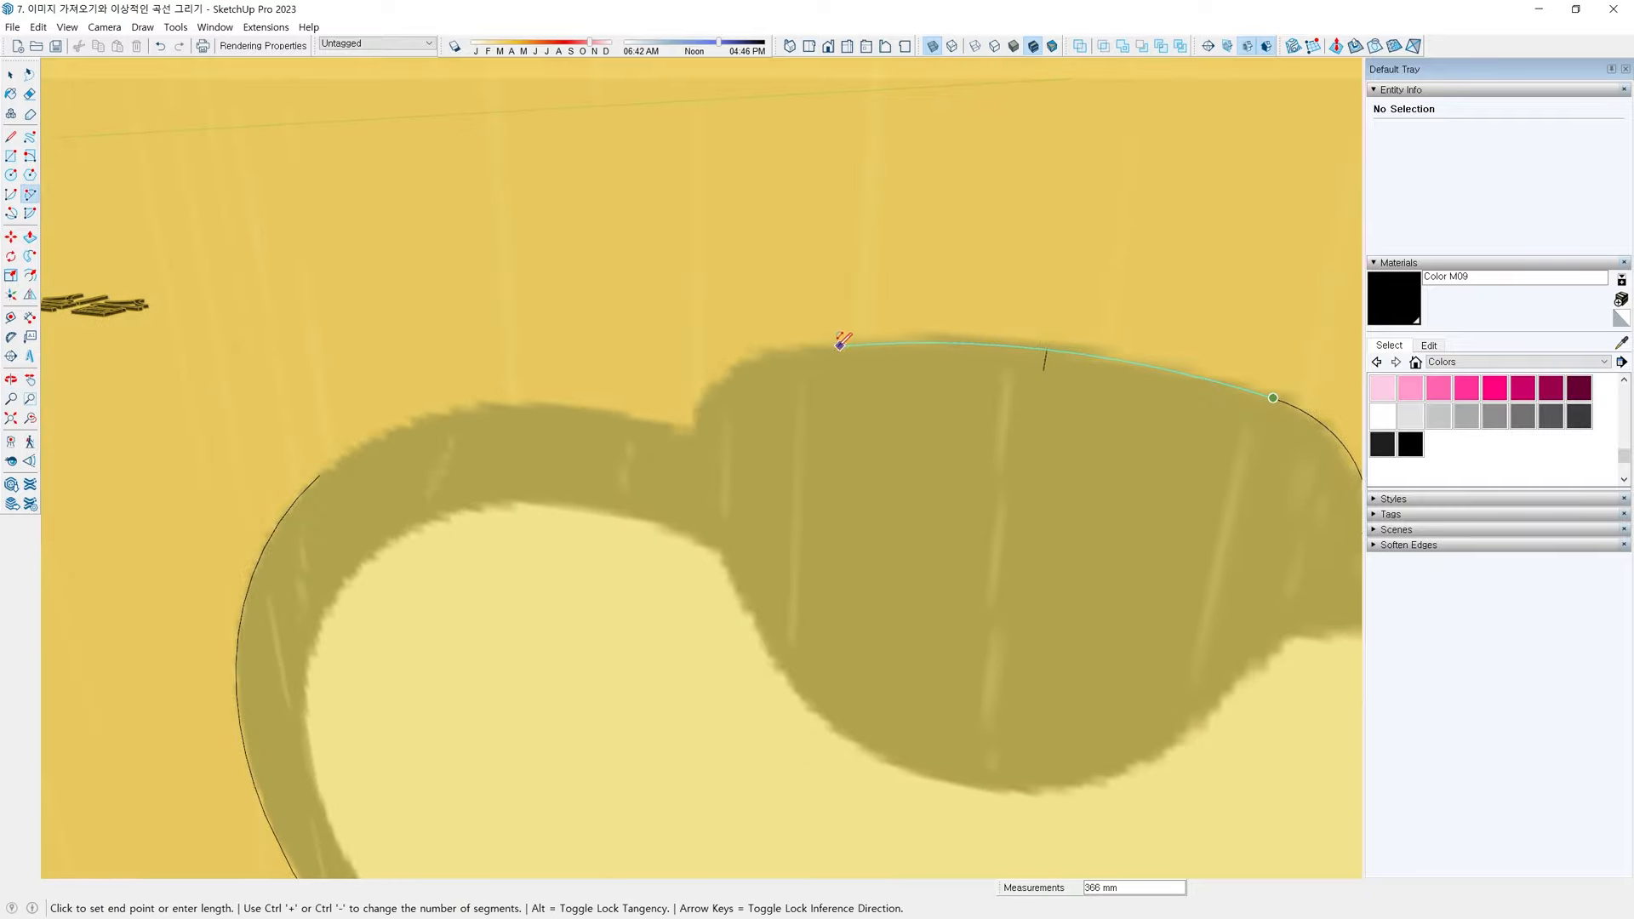
double_click(773, 353)
scroll(776, 353, up, 2)
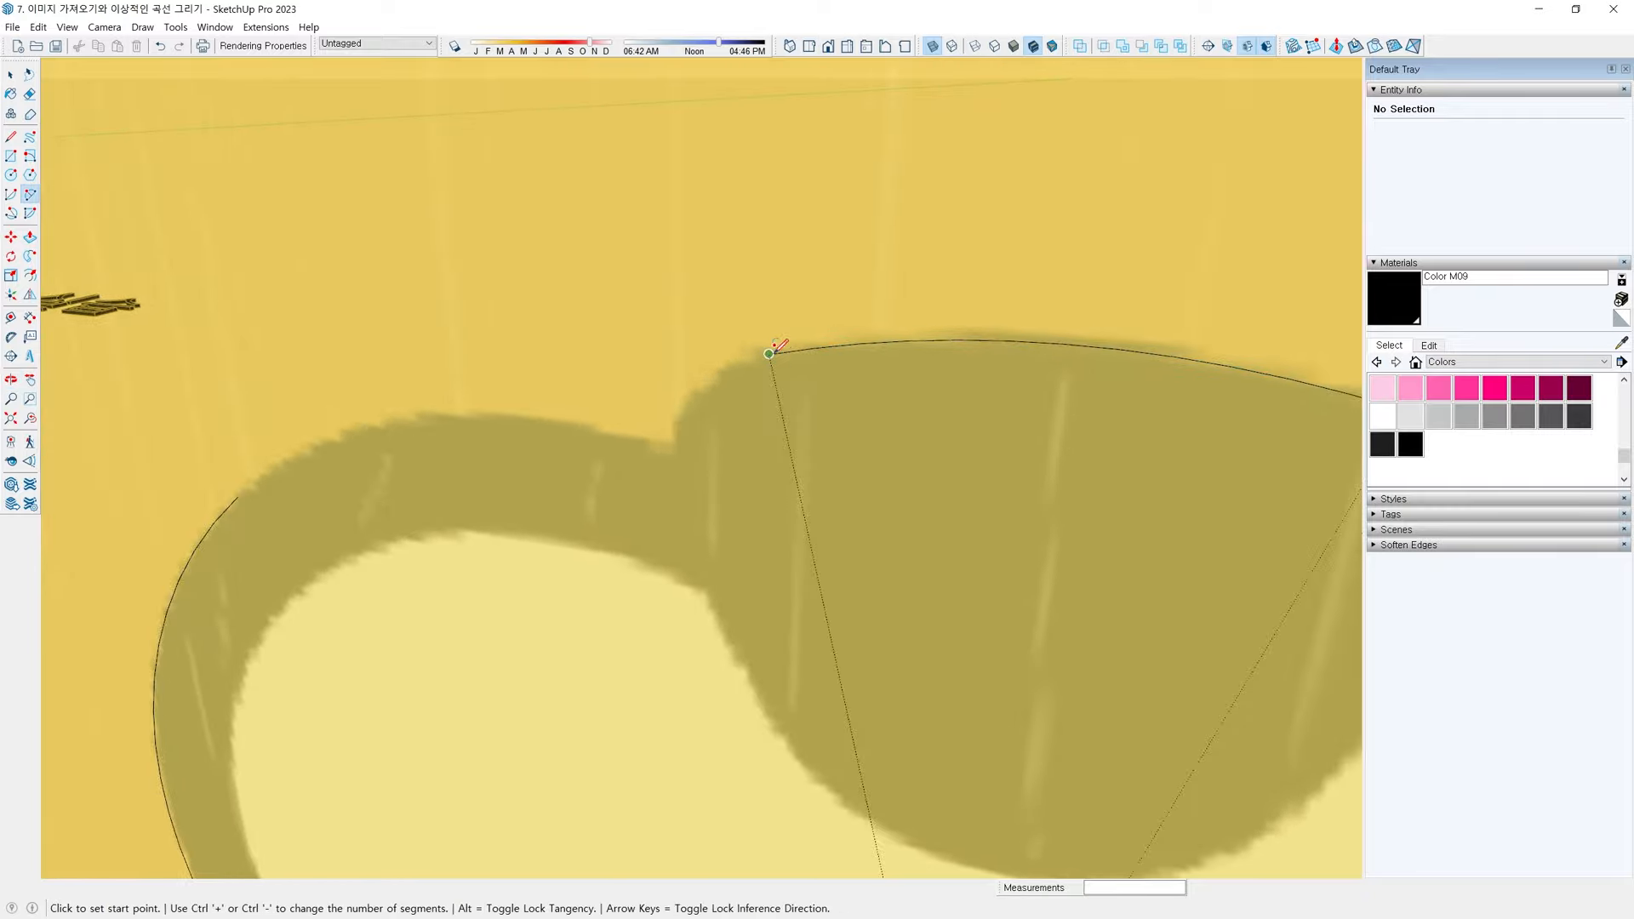
click(772, 352)
scroll(685, 428, up, 3)
scroll(676, 447, up, 5)
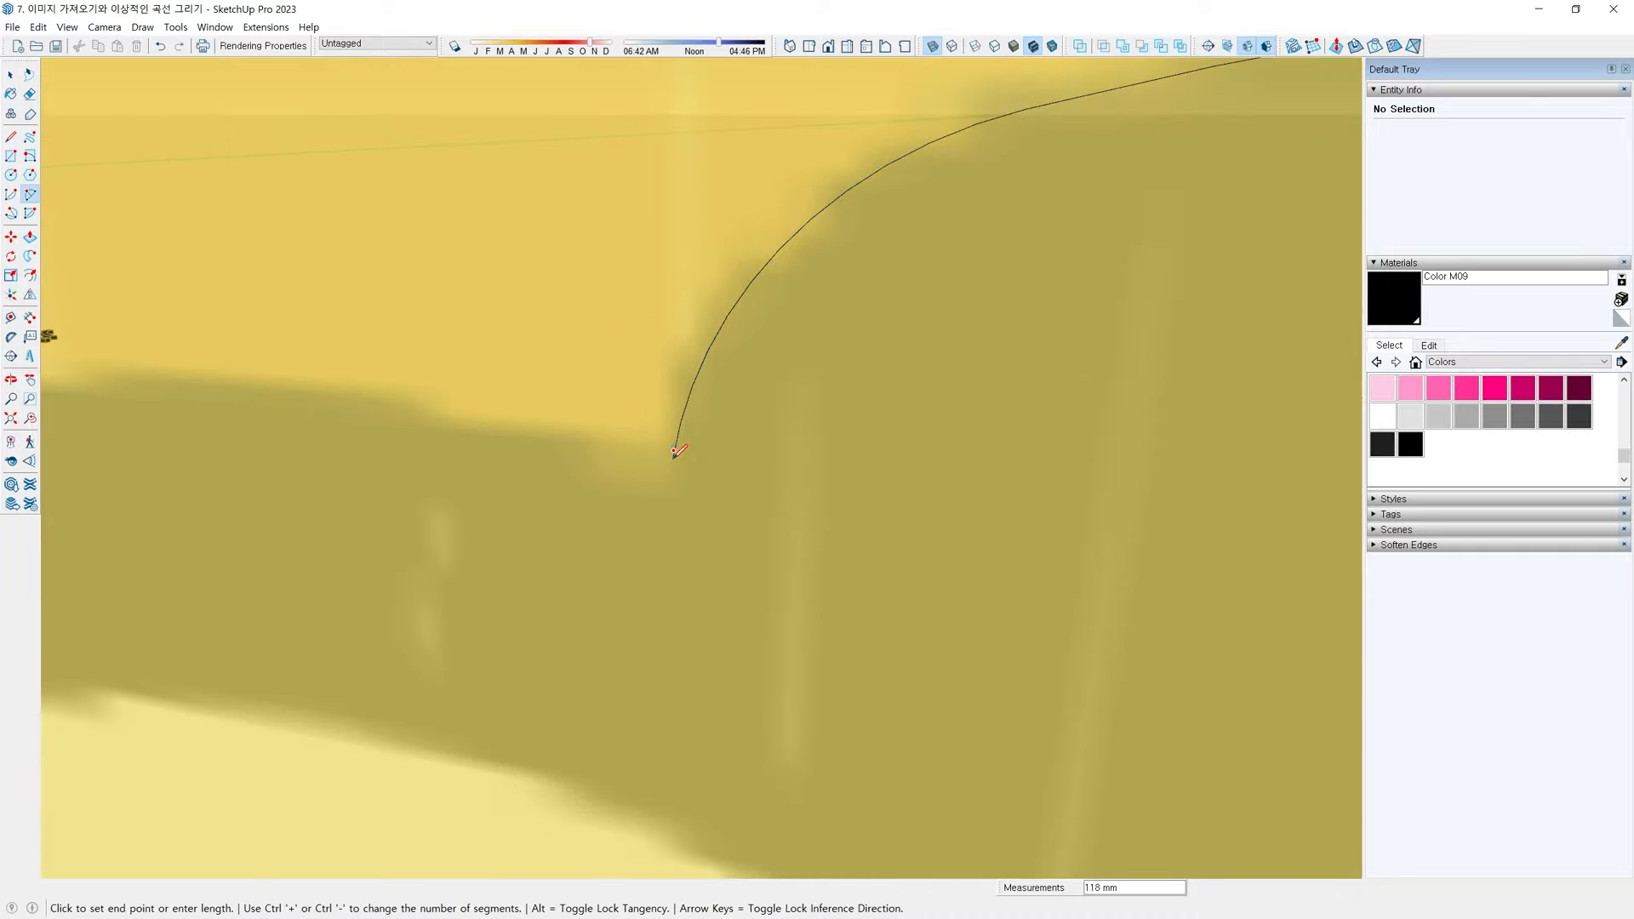
scroll(671, 459, down, 5)
Close the muzzle outline along the left lobe's top with an arc tangent to the existing curve, with a bulge of about 58 mm
shift+middle_drag(609, 514, 868, 514)
click(924, 467)
shift+middle_drag(354, 595, 568, 464)
click(427, 464)
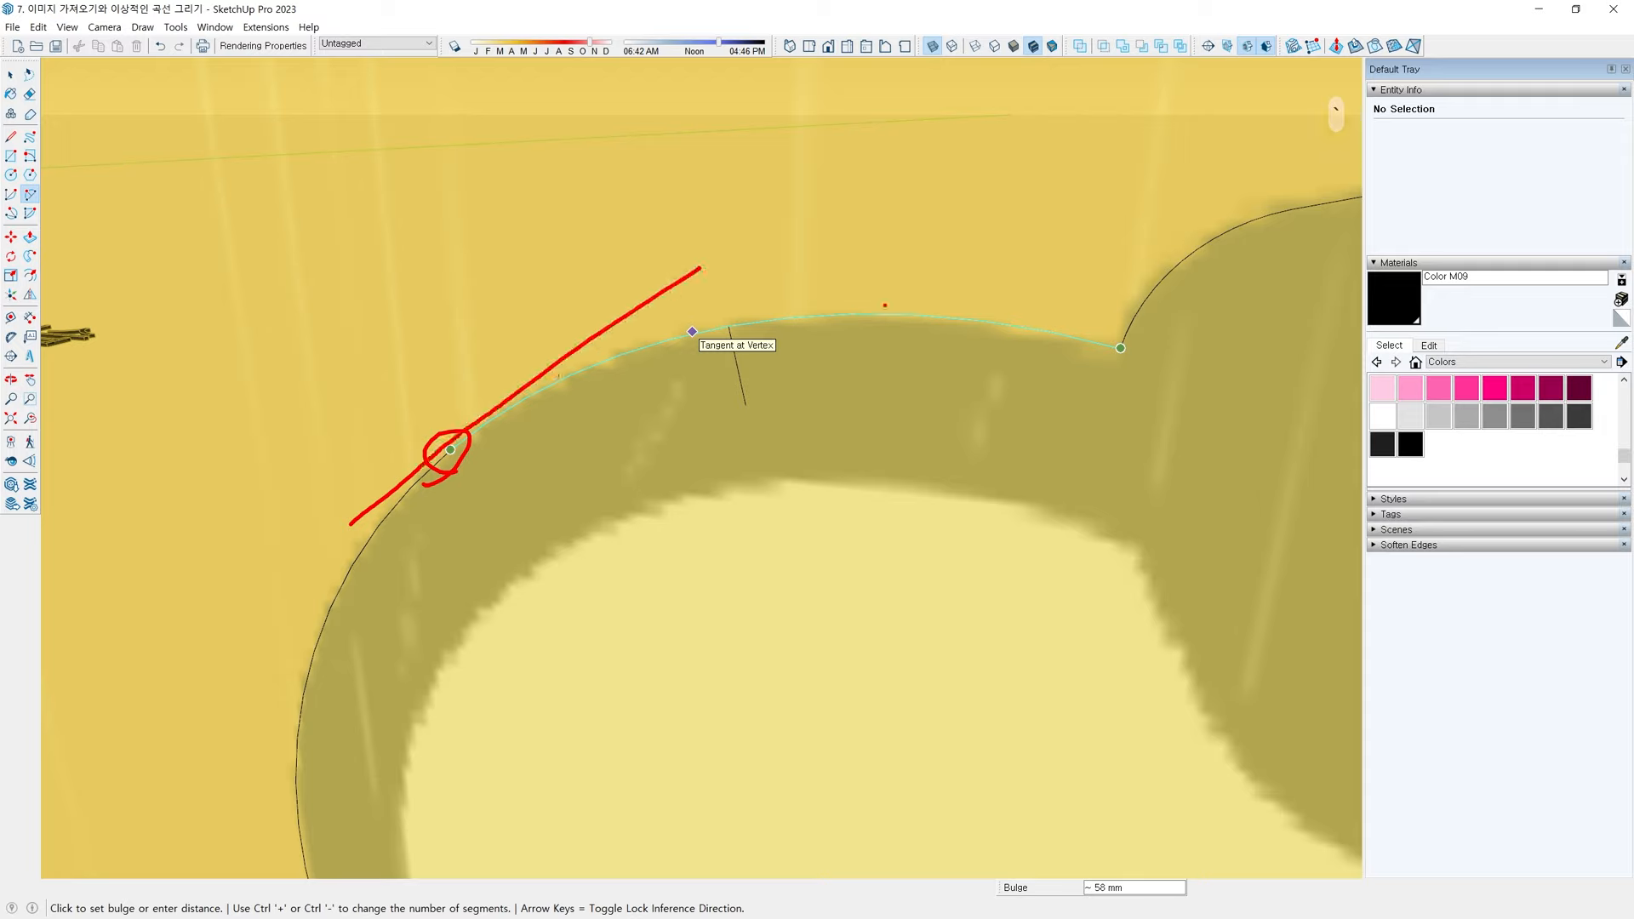
key(Escape)
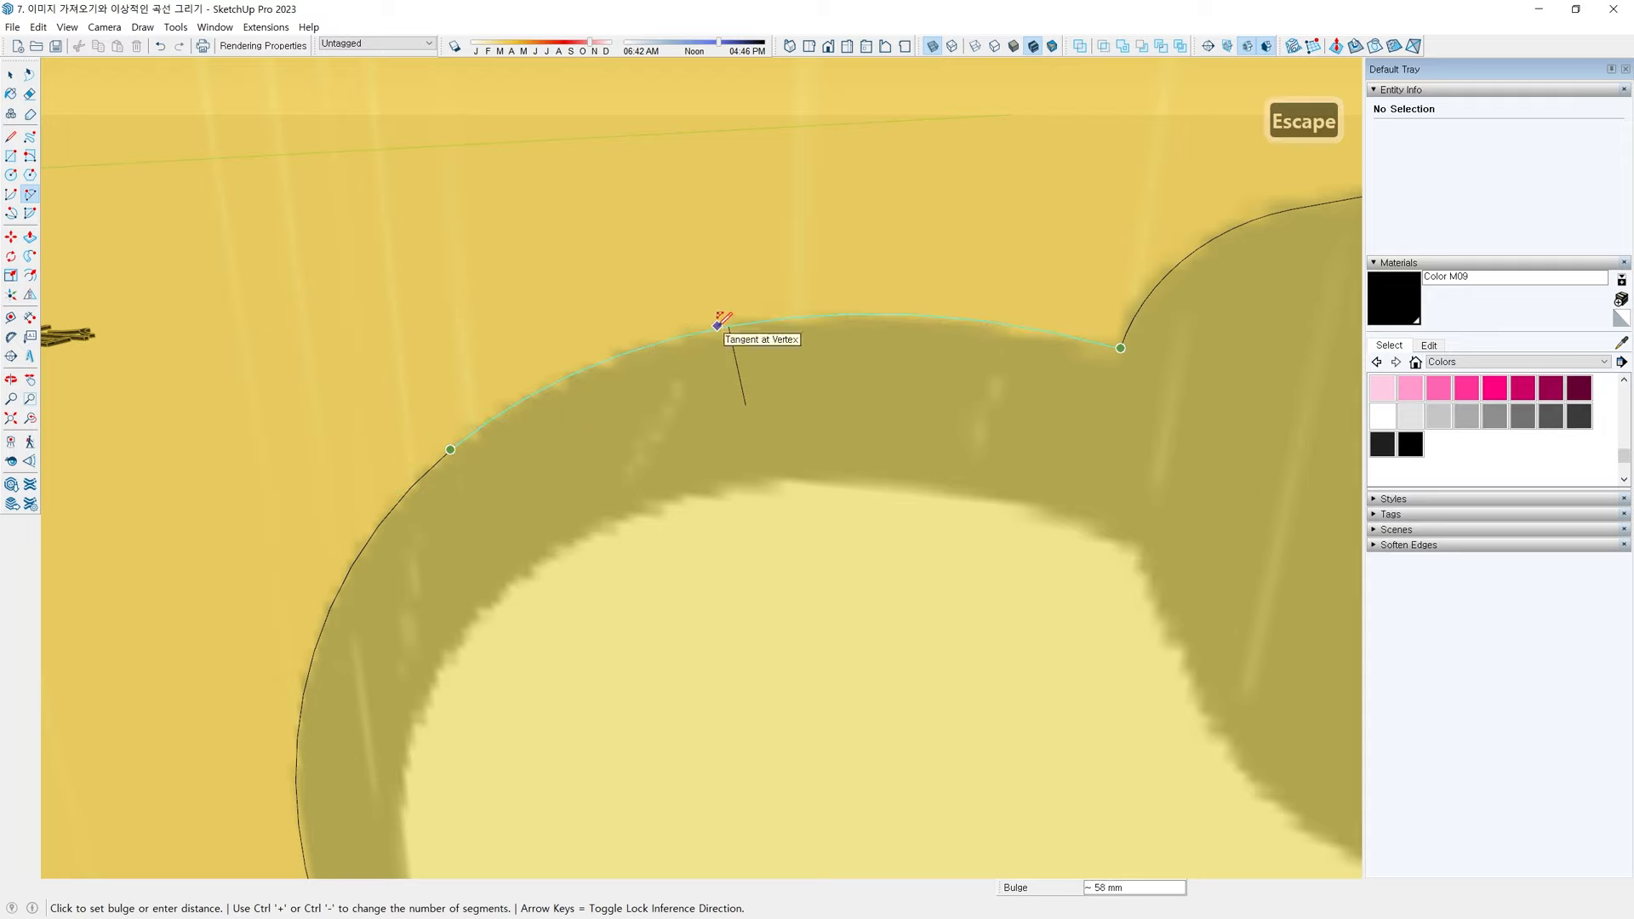
scroll(719, 322, down, 6)
key(space)
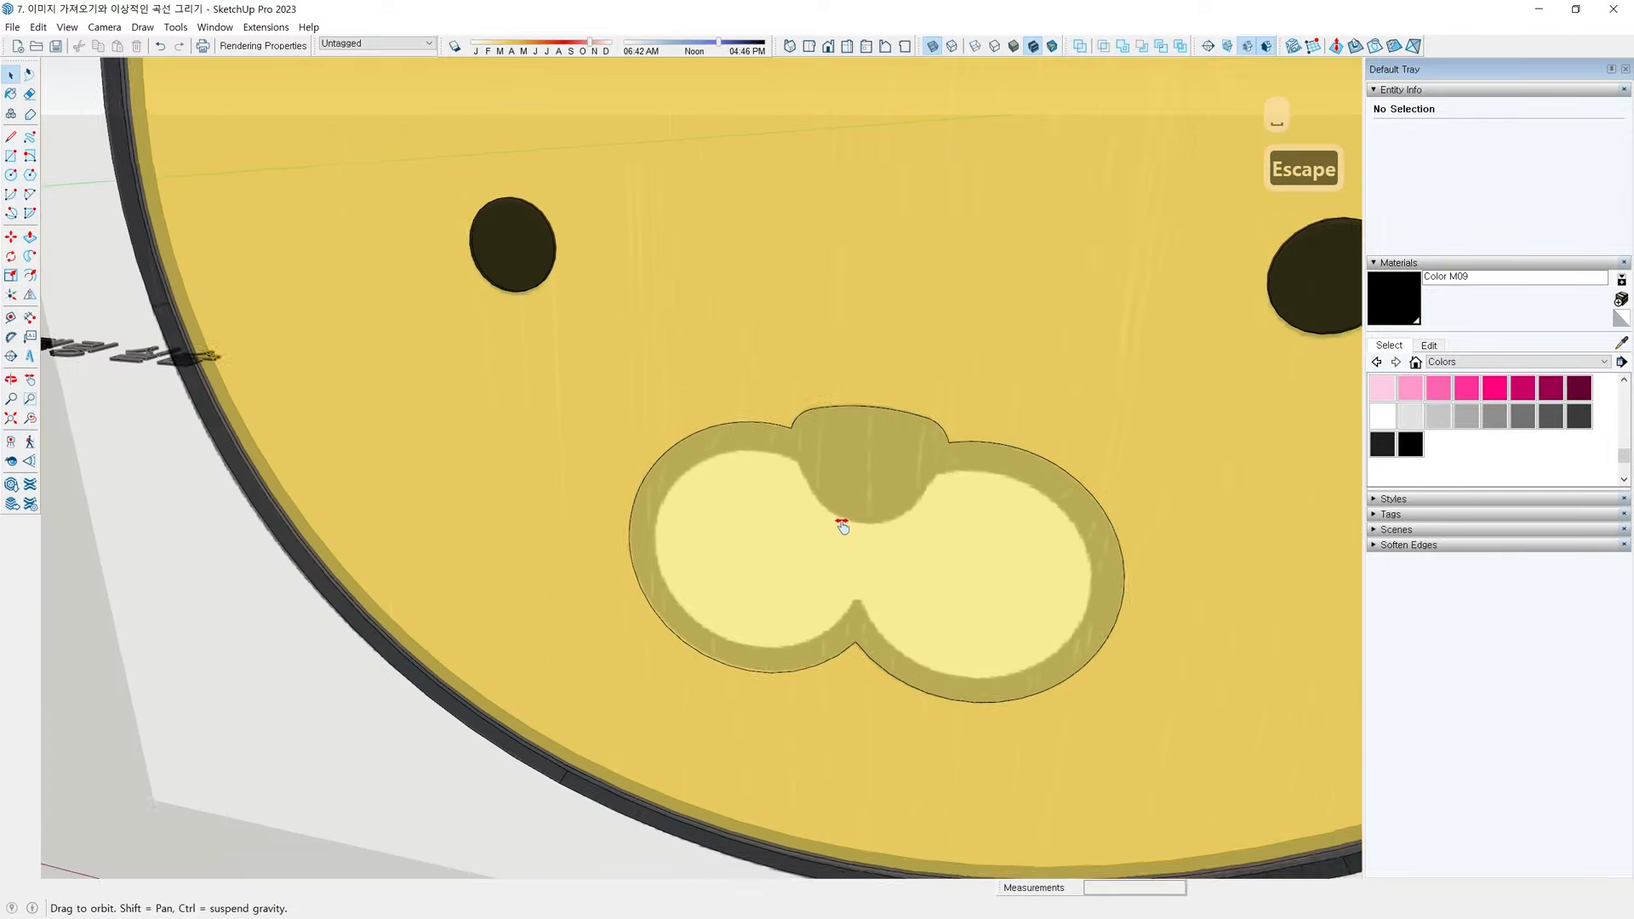
shift+middle_drag(842, 524, 702, 390)
middle_drag(702, 389, 839, 394)
scroll(839, 394, up, 2)
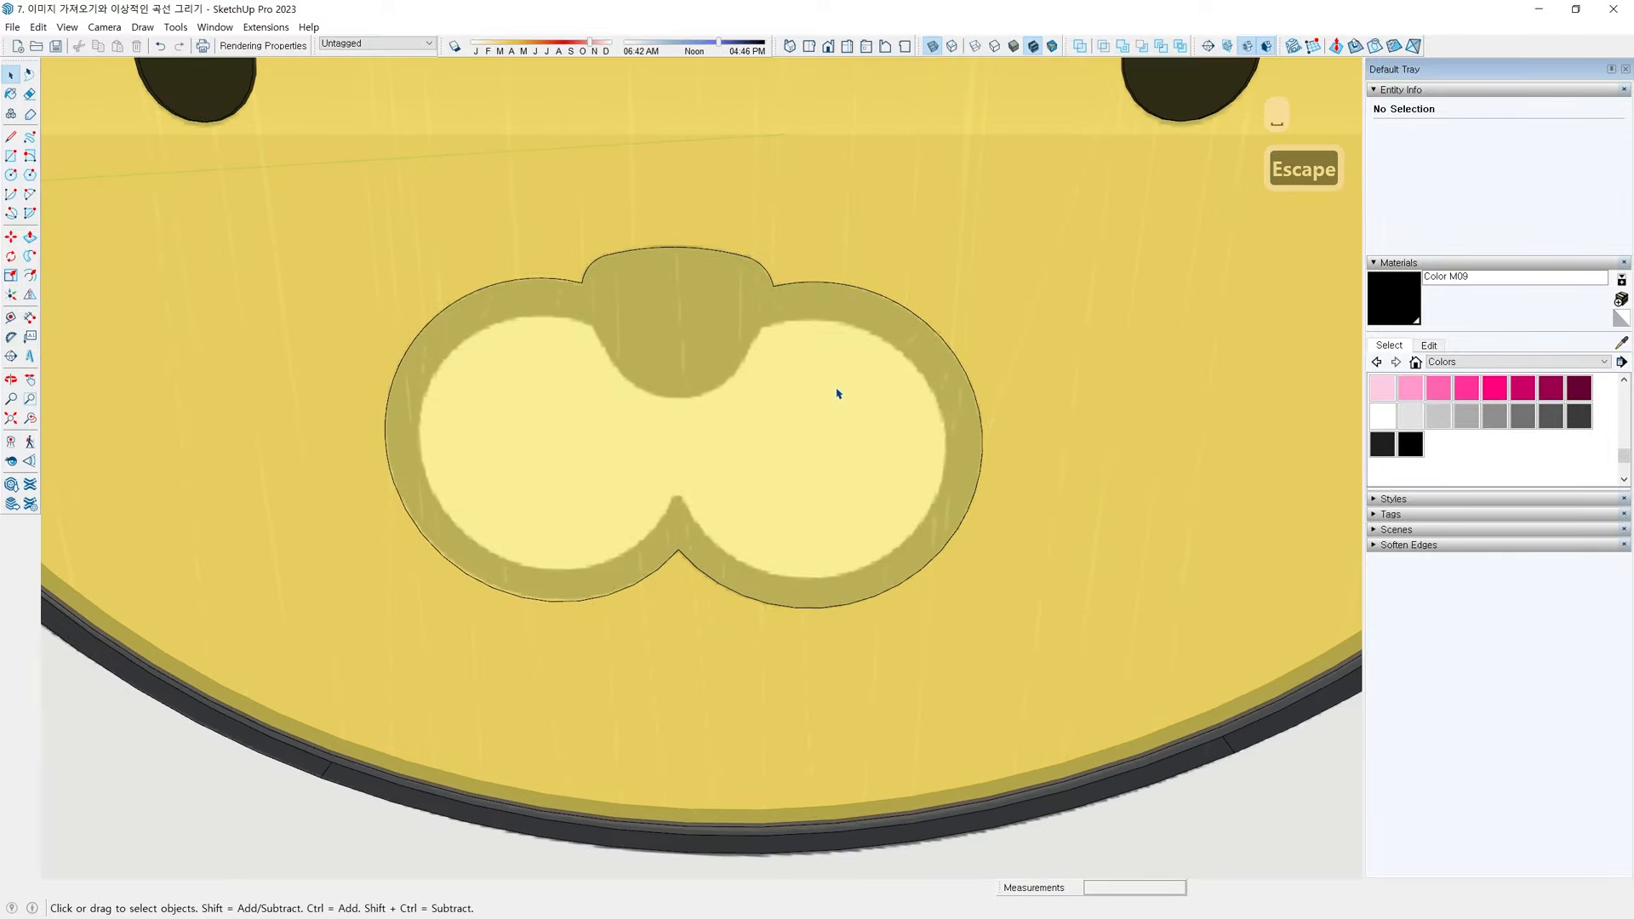
Offset the whole muzzle outline inward by about 112 mm to match the inner edge in the reference image
triple_click(830, 287)
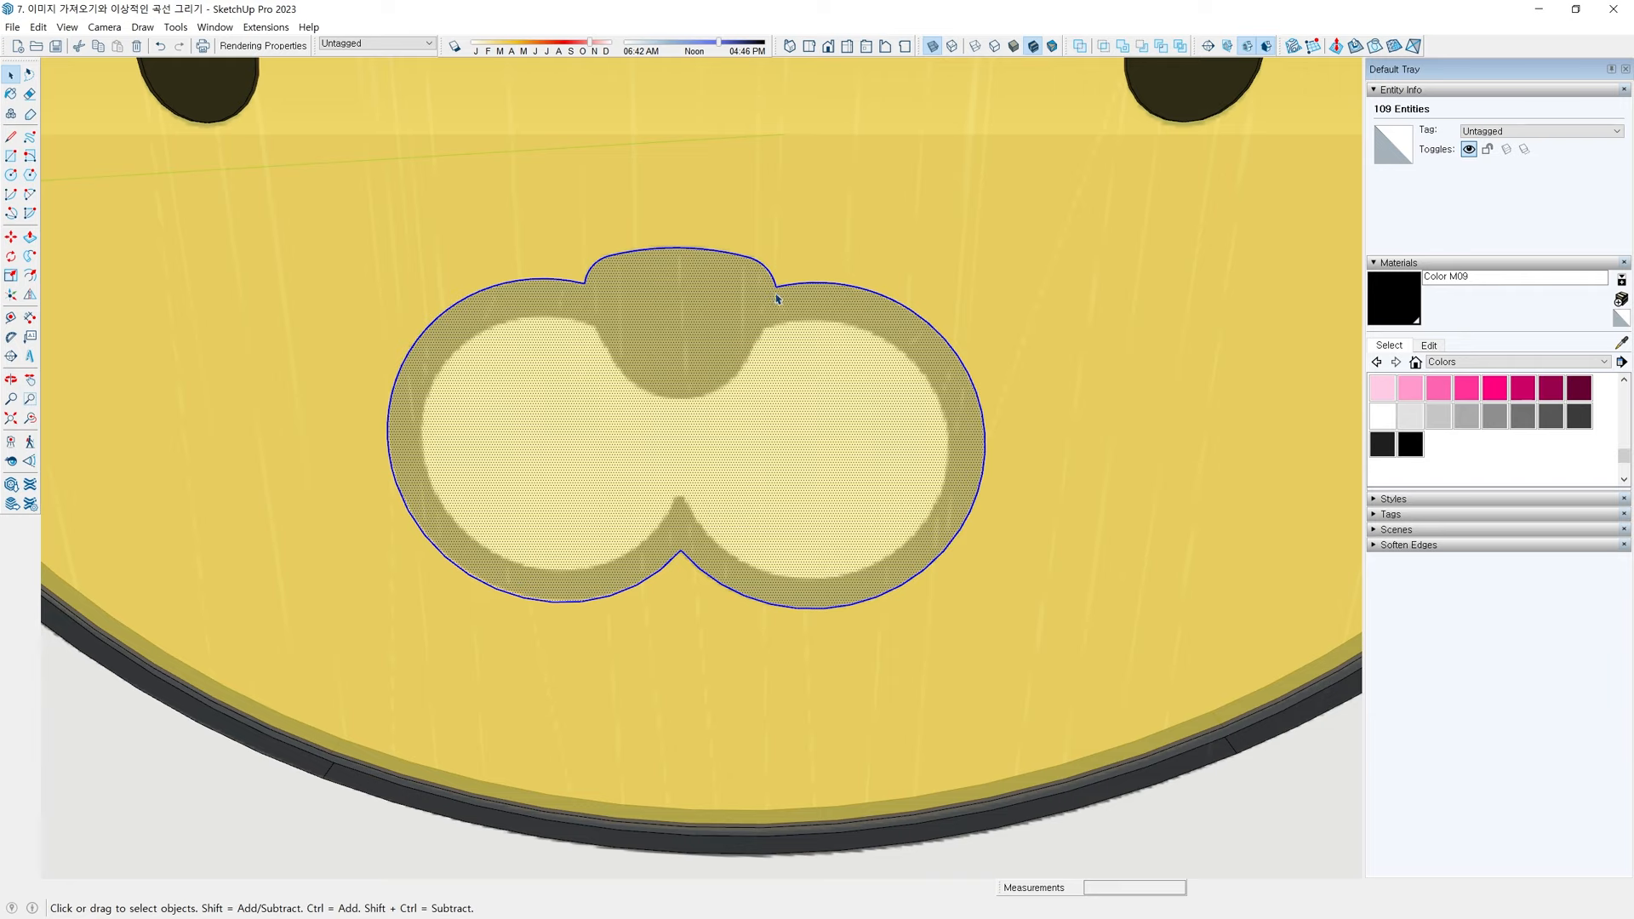
key(f)
click(854, 290)
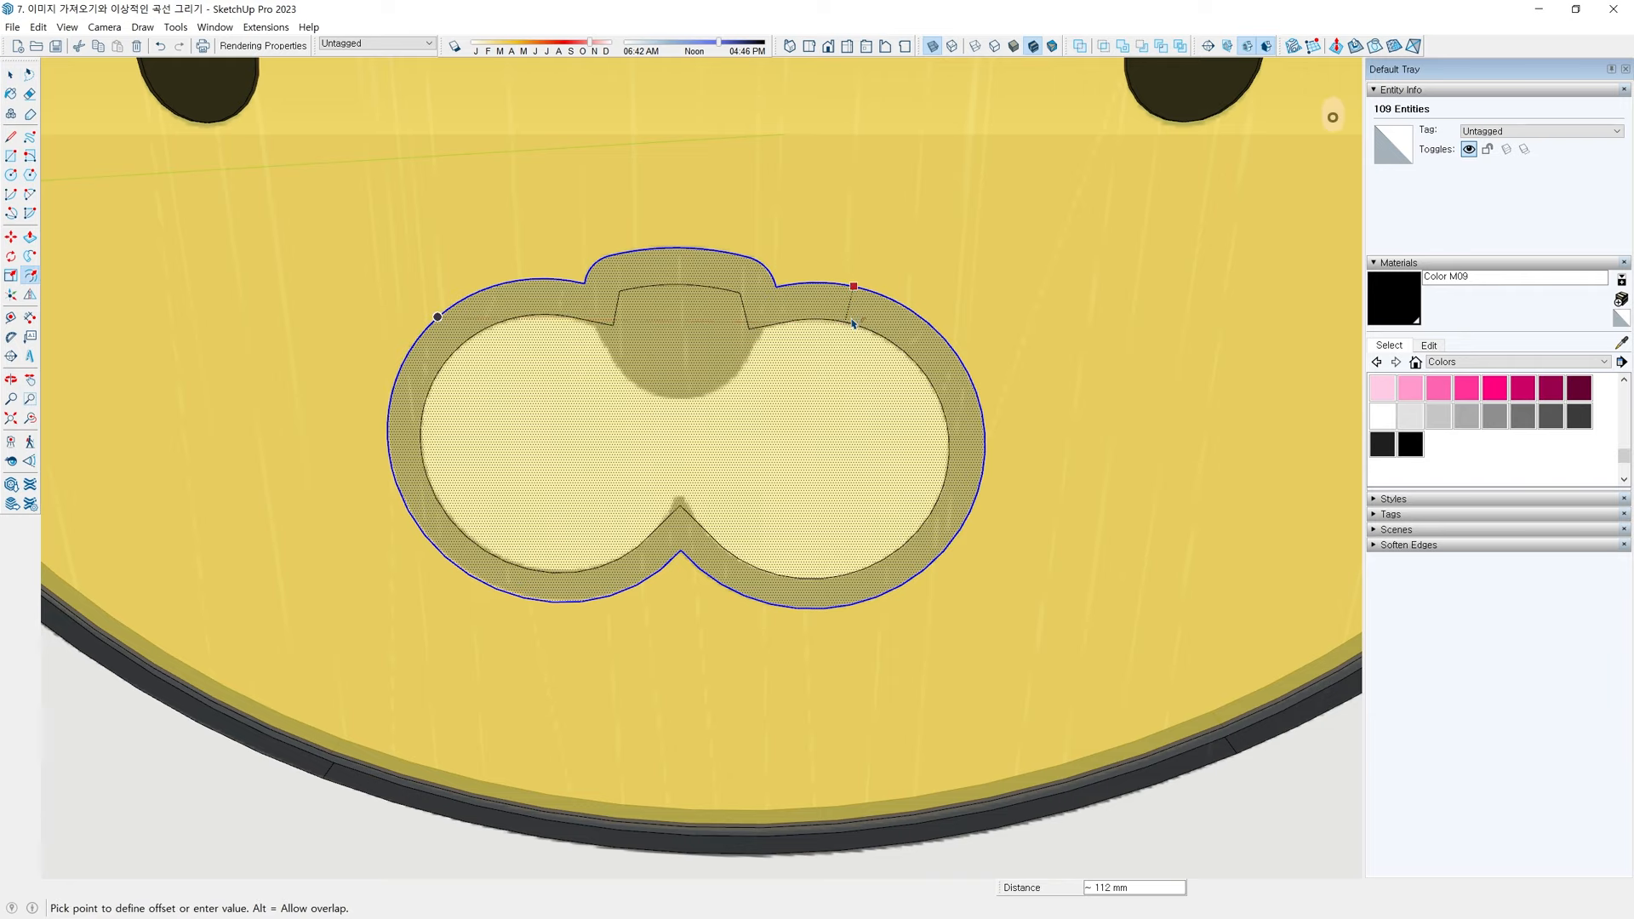
click(852, 326)
middle_drag(828, 409, 686, 503)
key(space)
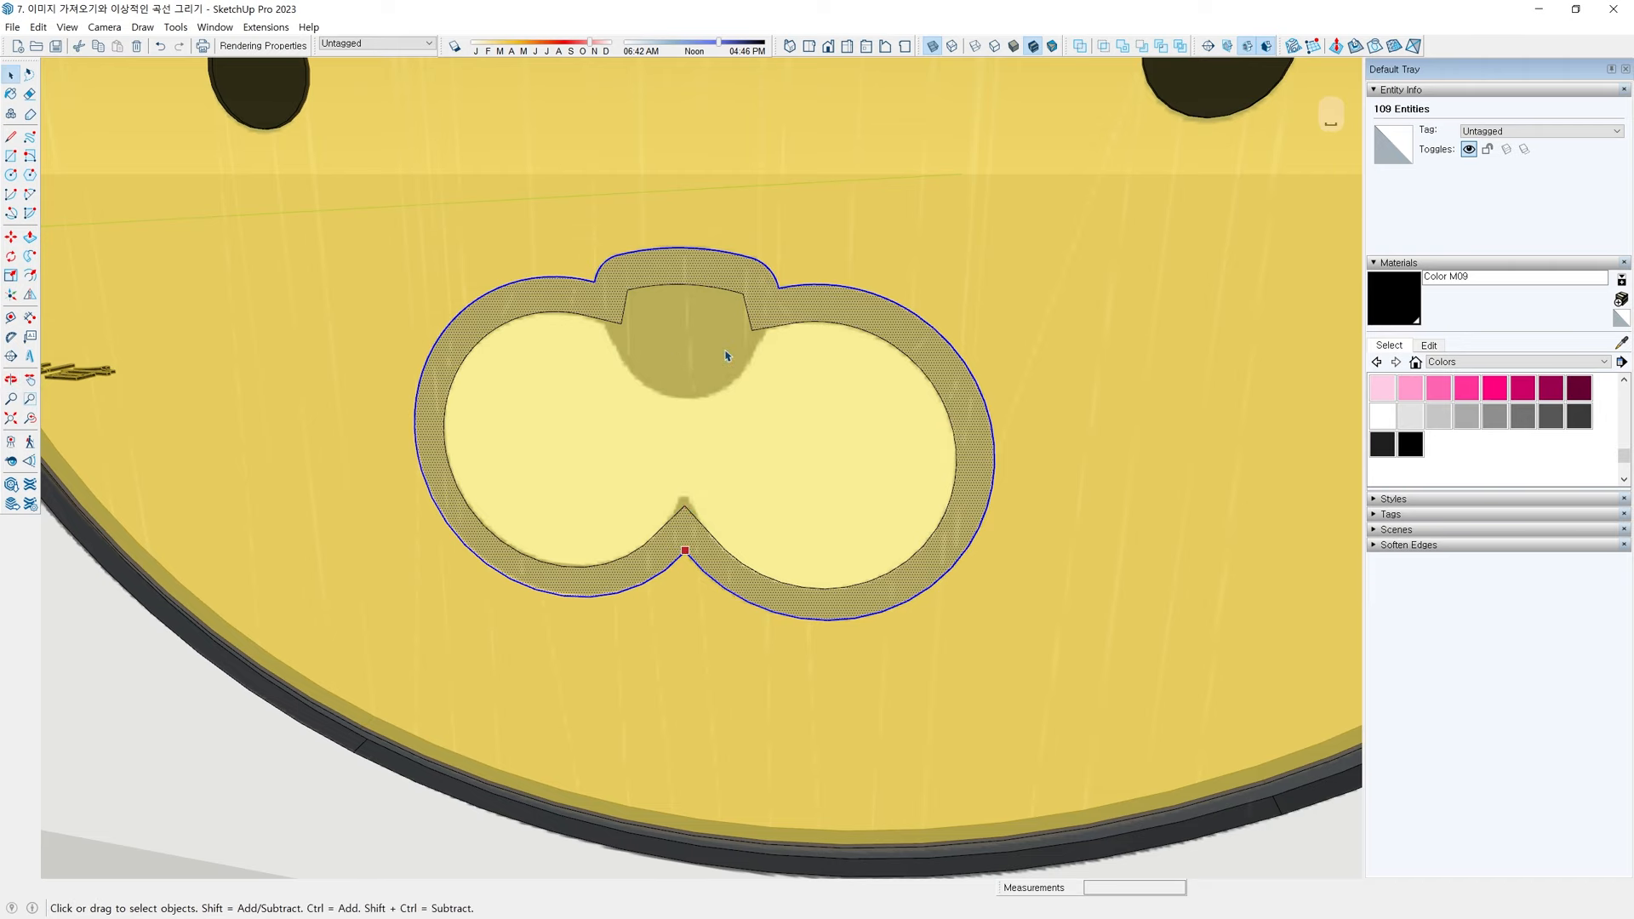
Draw a line from the inner muzzle outline down the nose's lower left side
scroll(605, 320, up, 2)
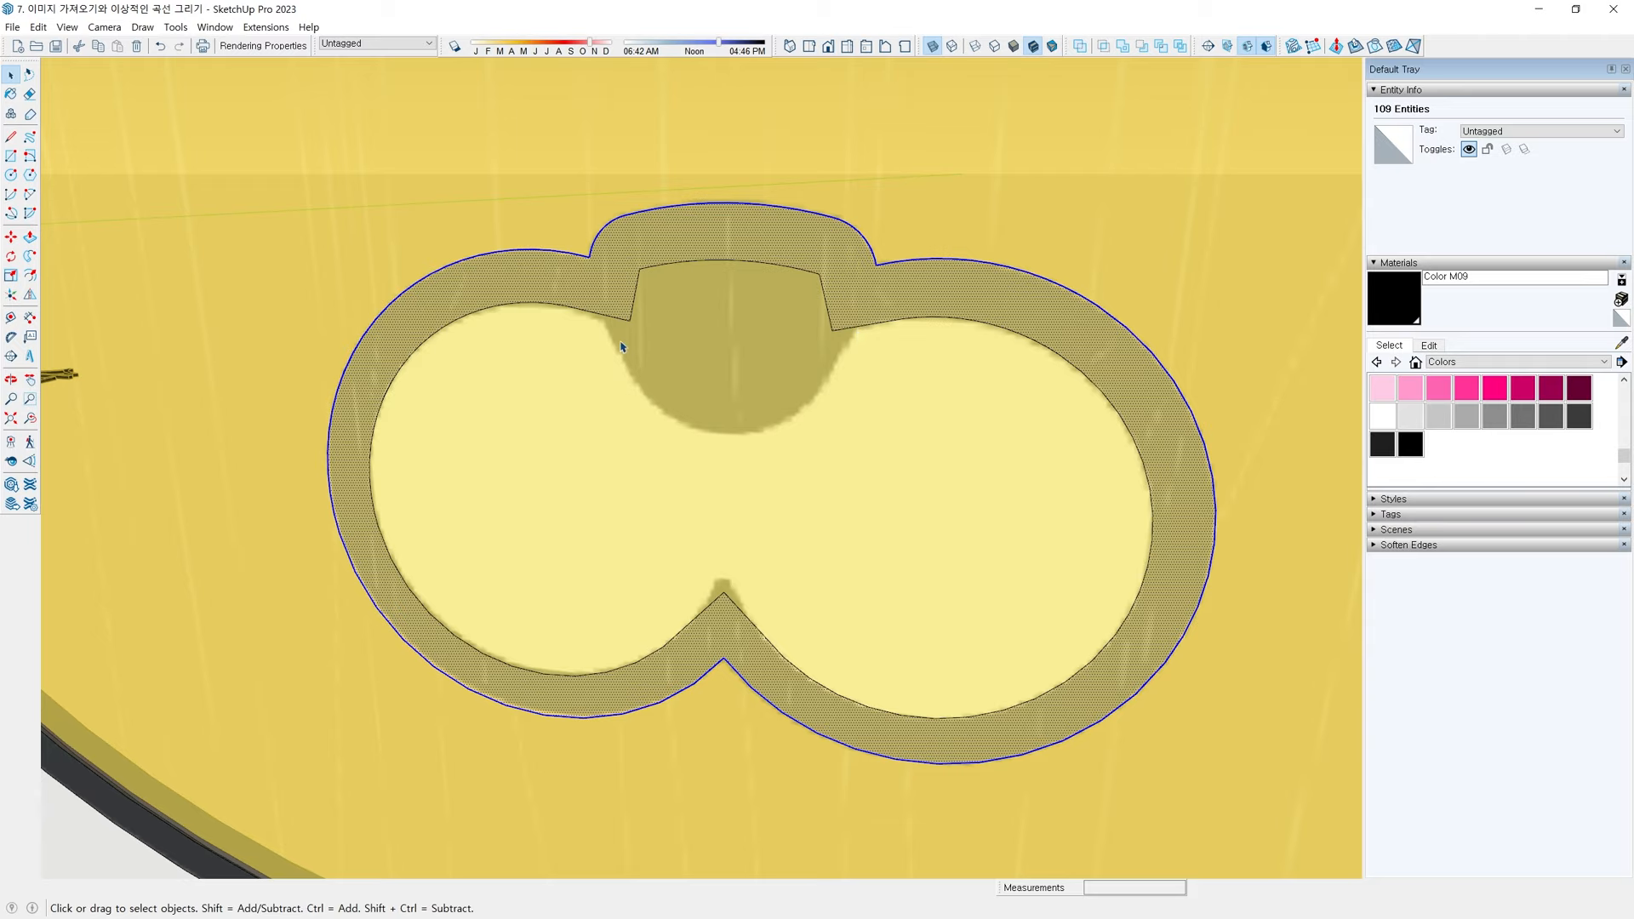
scroll(622, 345, up, 6)
key(l)
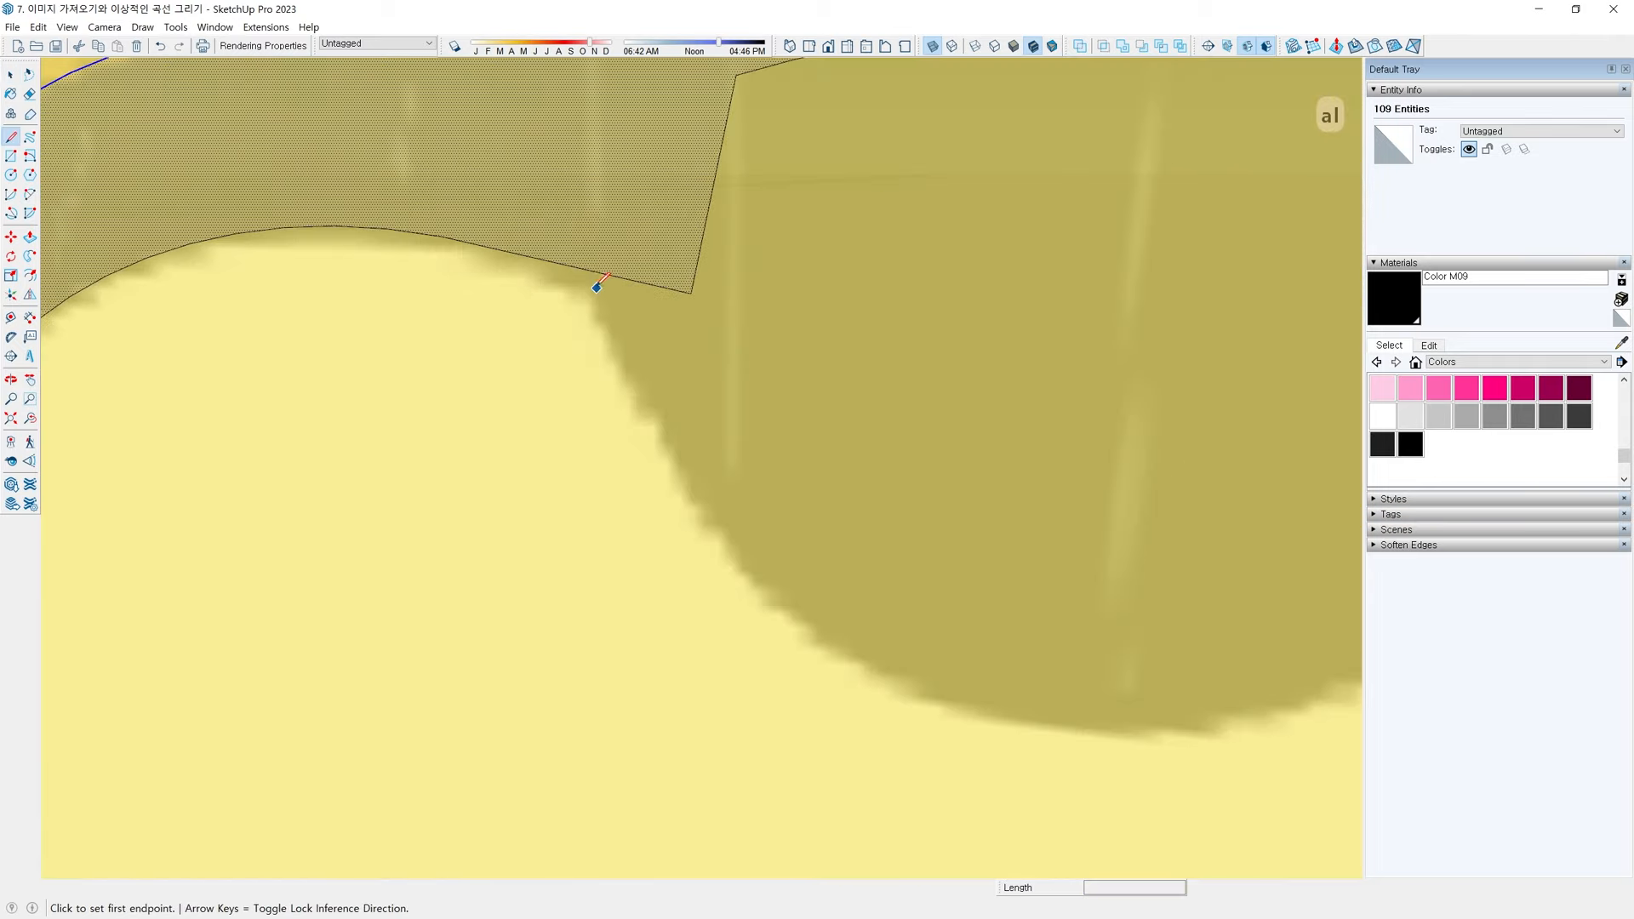
click(575, 265)
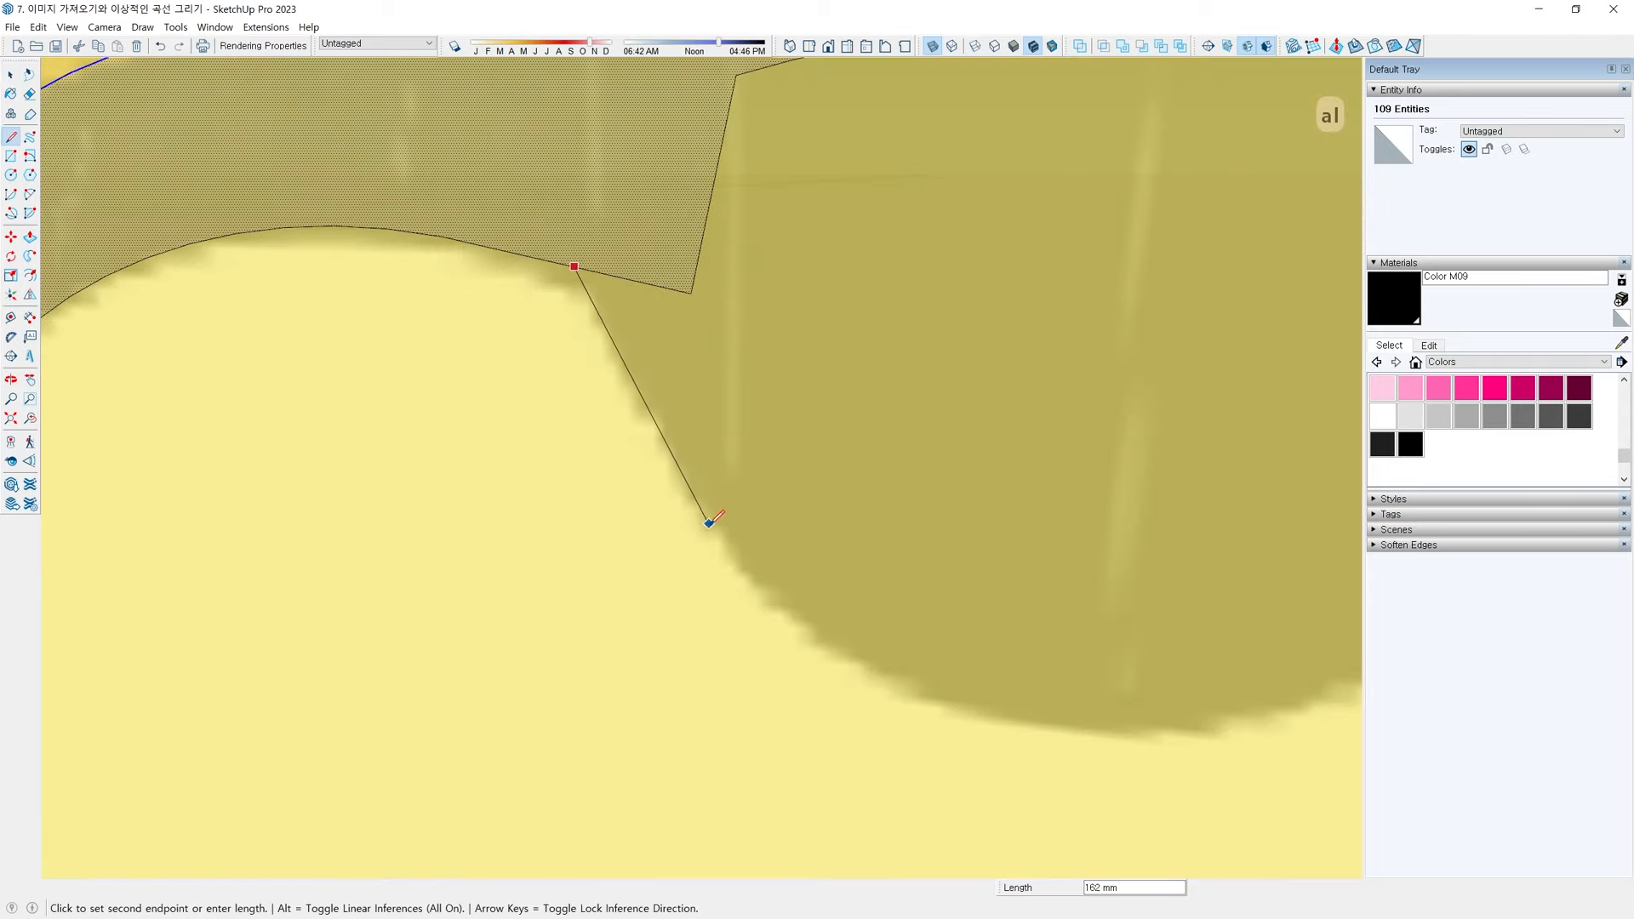
click(719, 538)
Trace the nose's rounded bottom with a tangent arc from the left line's end to the nose's lower right side
key(a)
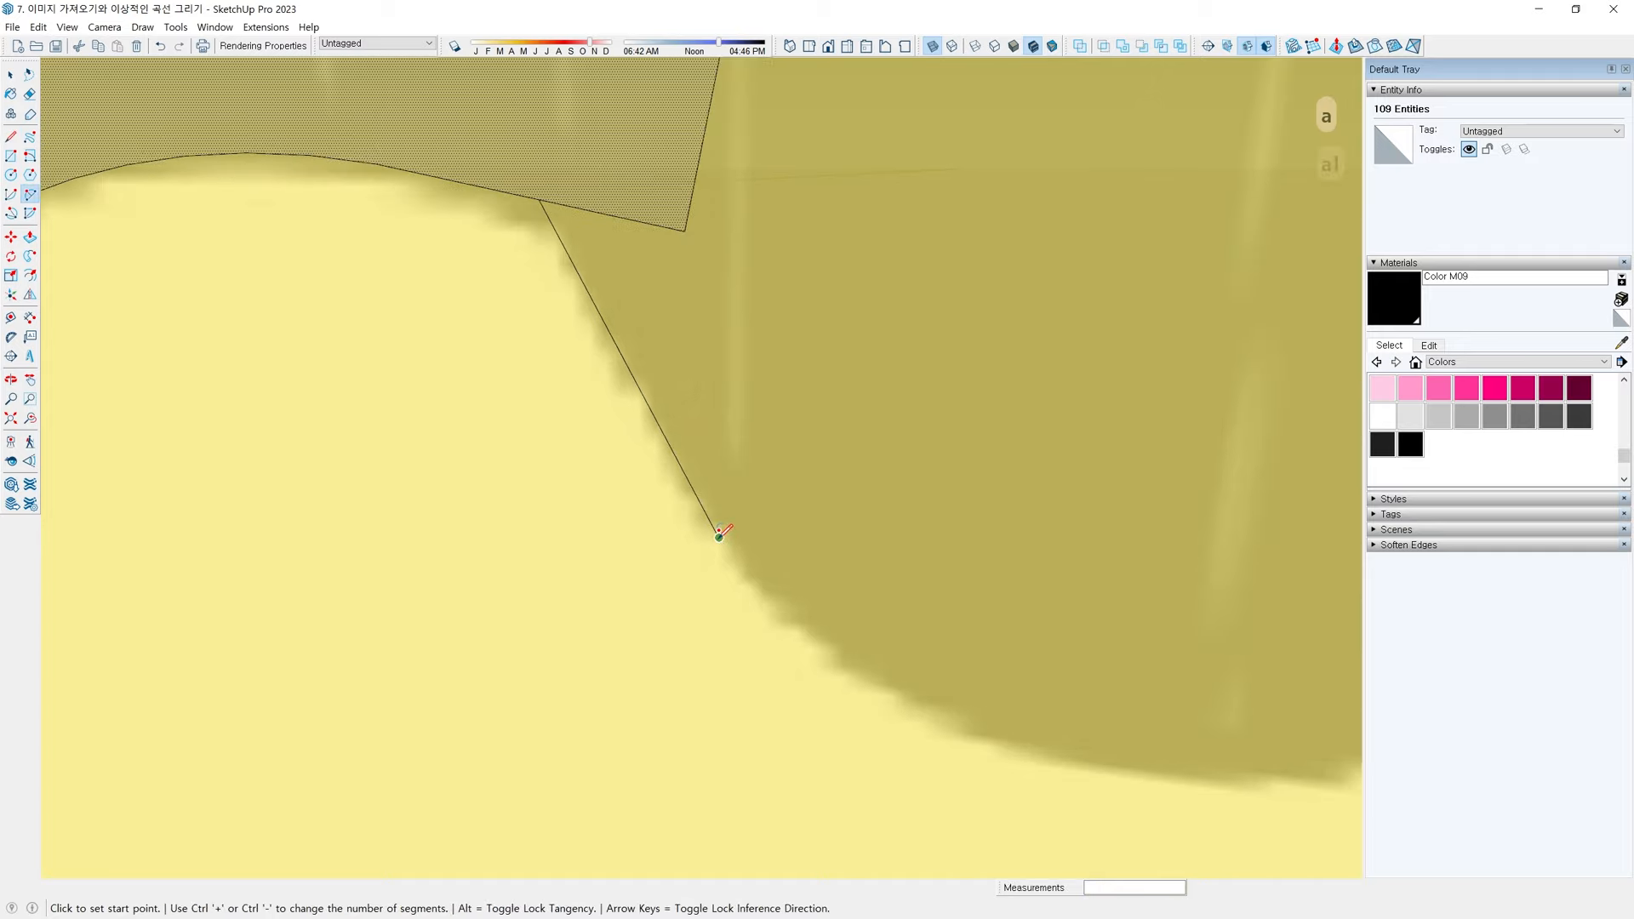
click(718, 536)
mouse_move(770, 584)
middle_down()
mouse_move(784, 646)
mouse_move(1109, 522)
middle_up()
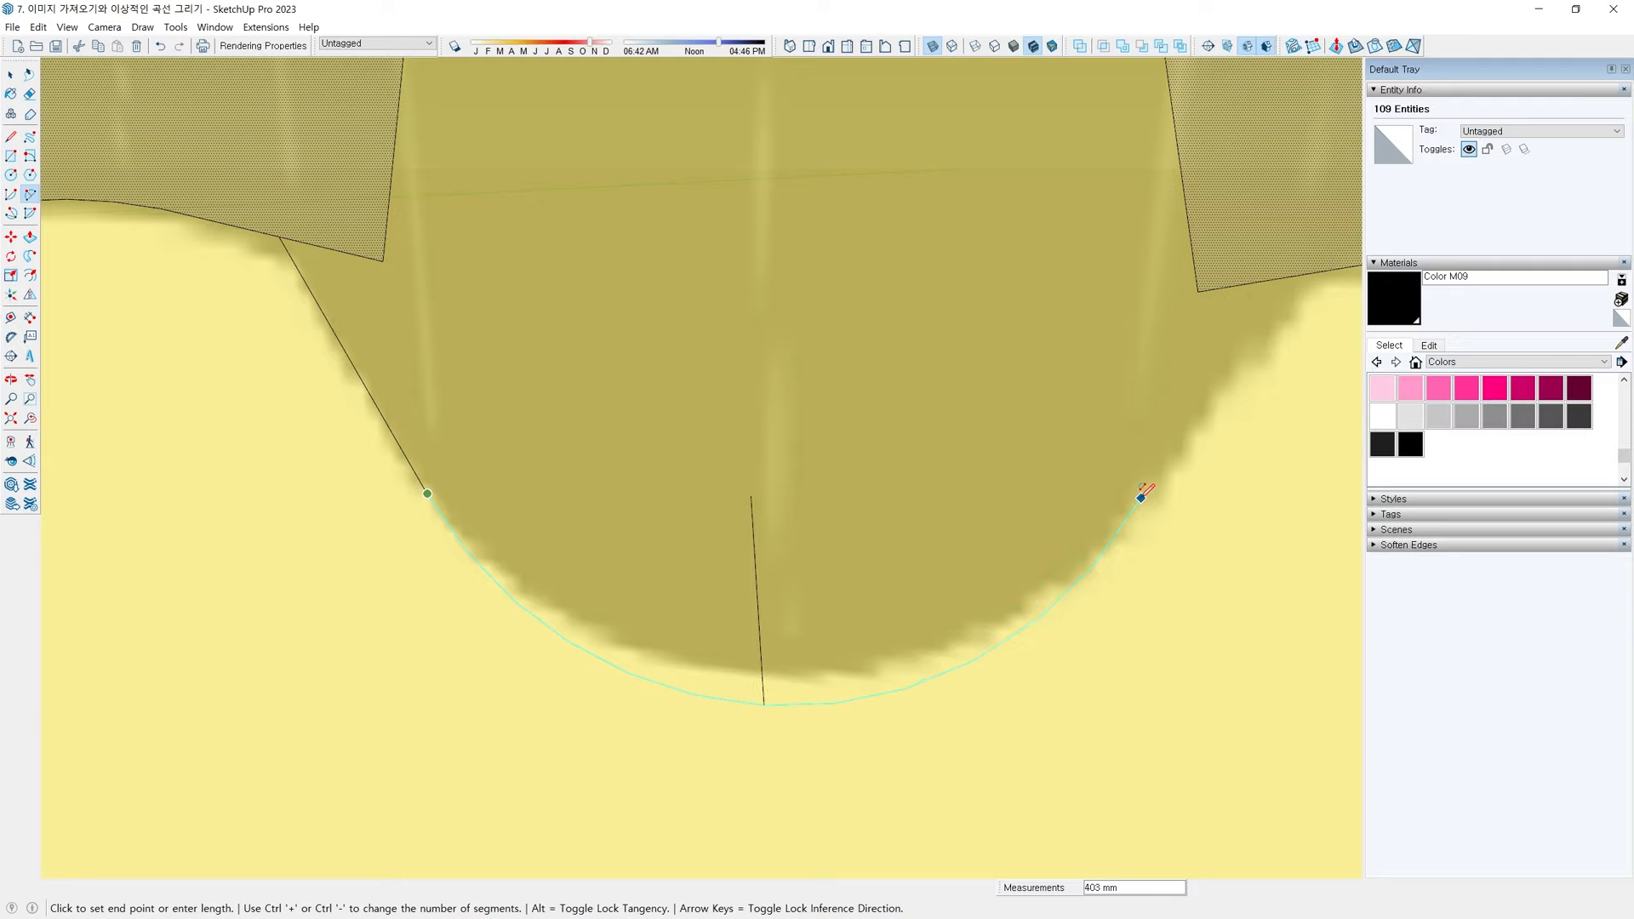
click(1144, 492)
scroll(1153, 510, down, 3)
Draw a line about 131 mm long from the nose's bottom arc up to the inner outline of the right lobe
key(l)
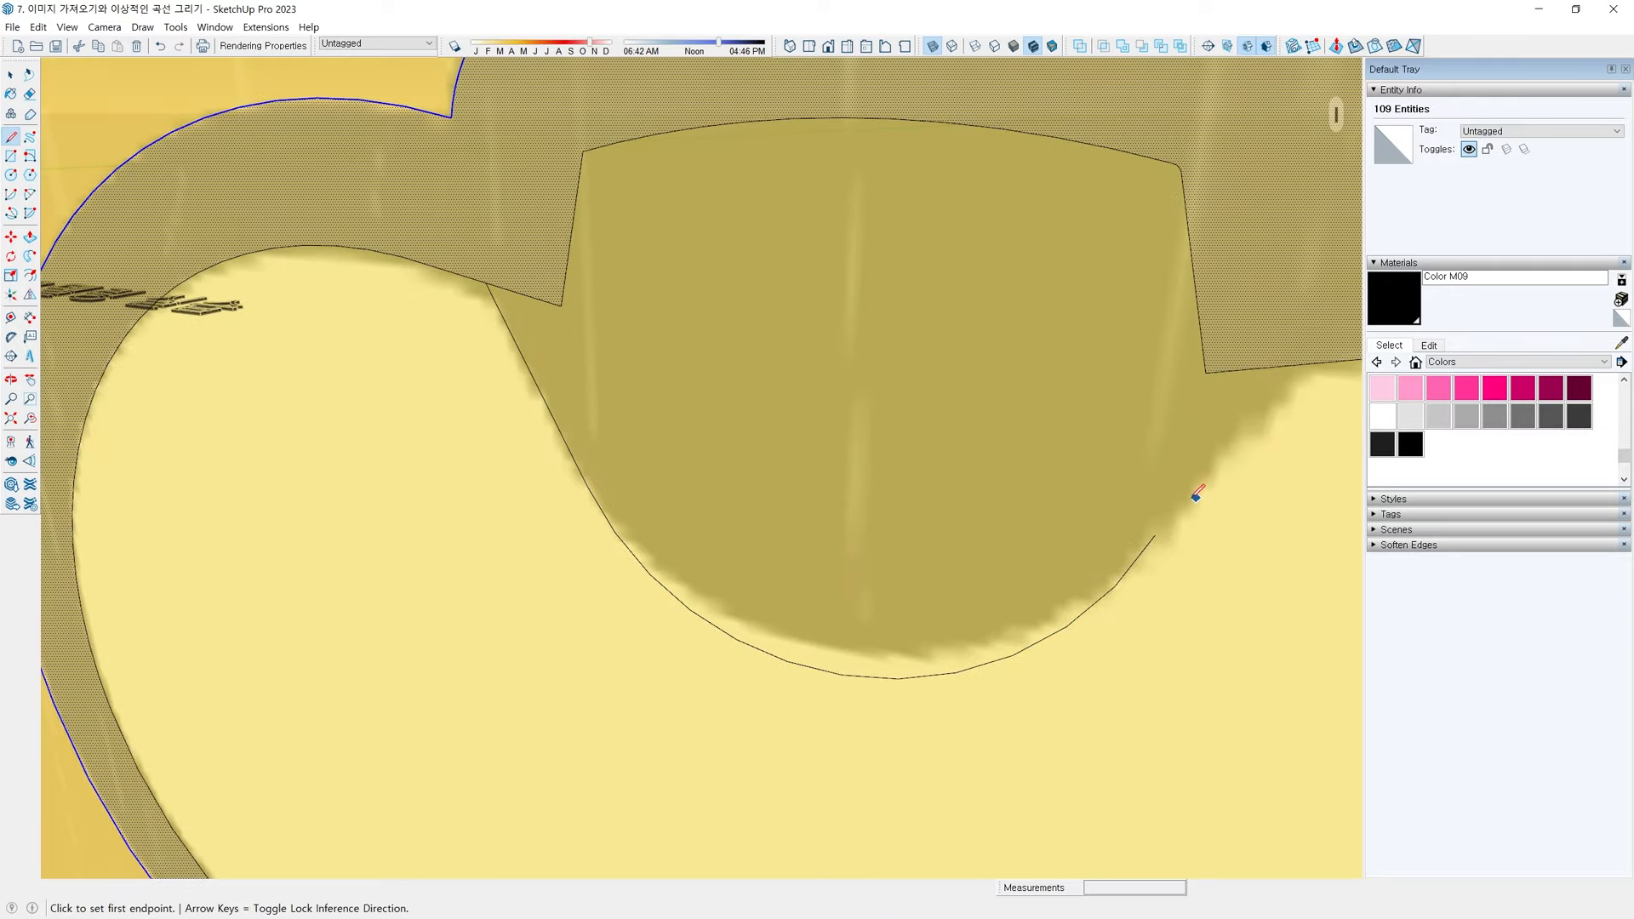
click(1155, 534)
middle_drag(1142, 482, 1069, 413)
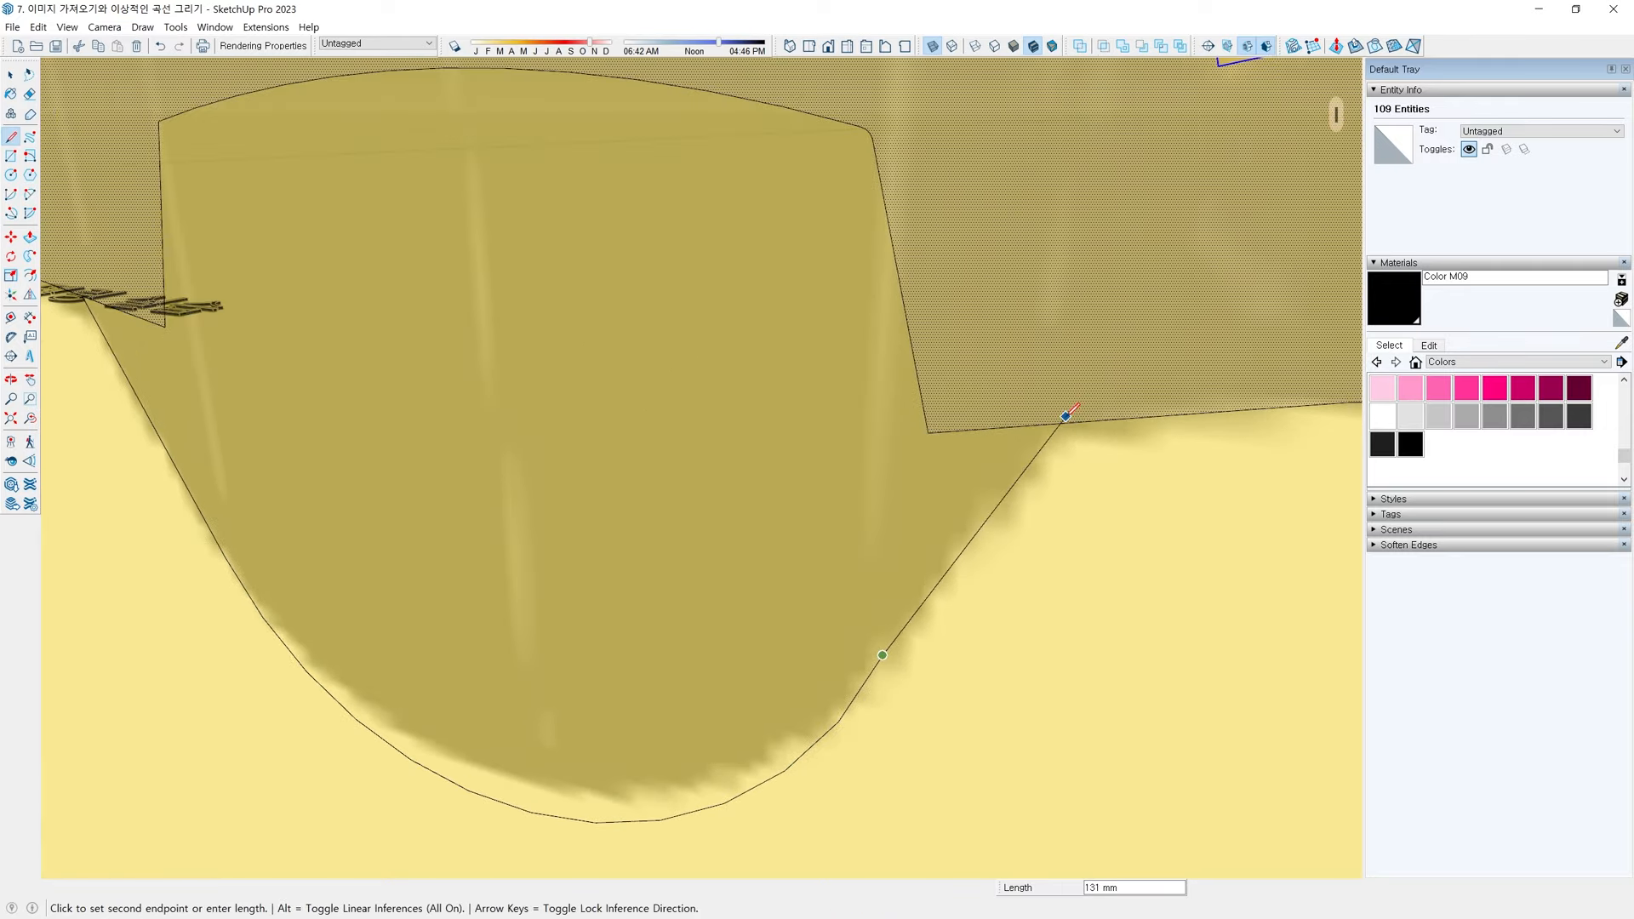
click(1064, 420)
scroll(1063, 420, down, 3)
Erase the leftover offset edges inside the nose so the nose and muzzle ring form one face
key(e)
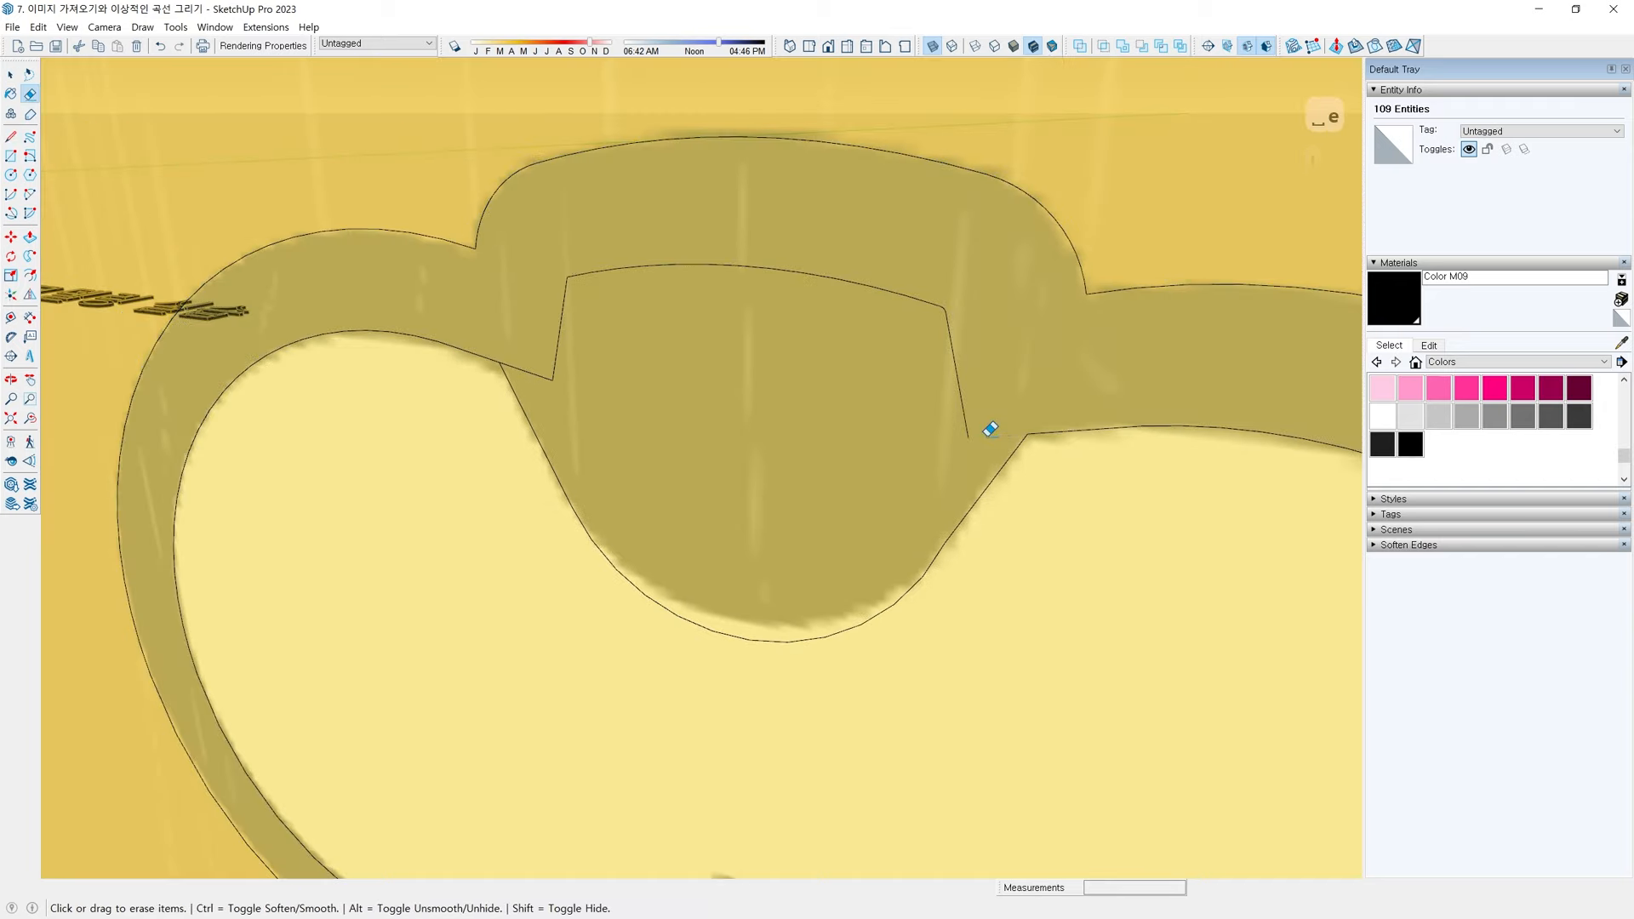
click(967, 417)
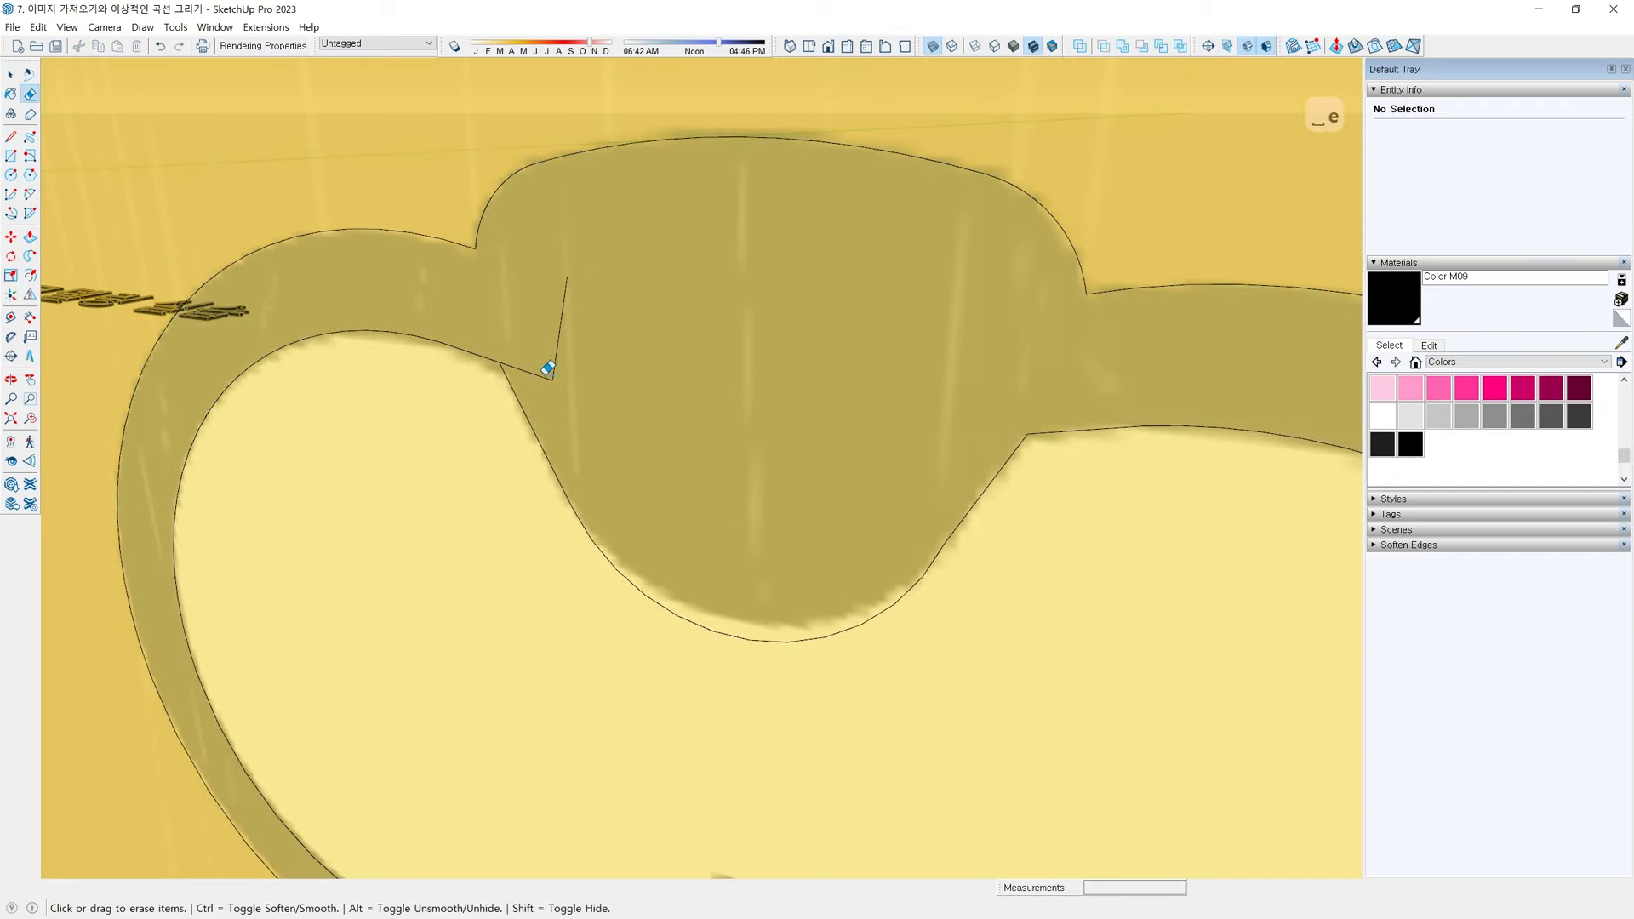
key(Delete)
scroll(703, 412, down, 5)
key(space)
Turn off X-ray display and delete the face inside the muzzle's inner outline
click(703, 423)
middle_drag(704, 422, 797, 531)
key(x)
scroll(802, 579, down, 3)
middle_drag(802, 588, 897, 503)
scroll(737, 470, down, 2)
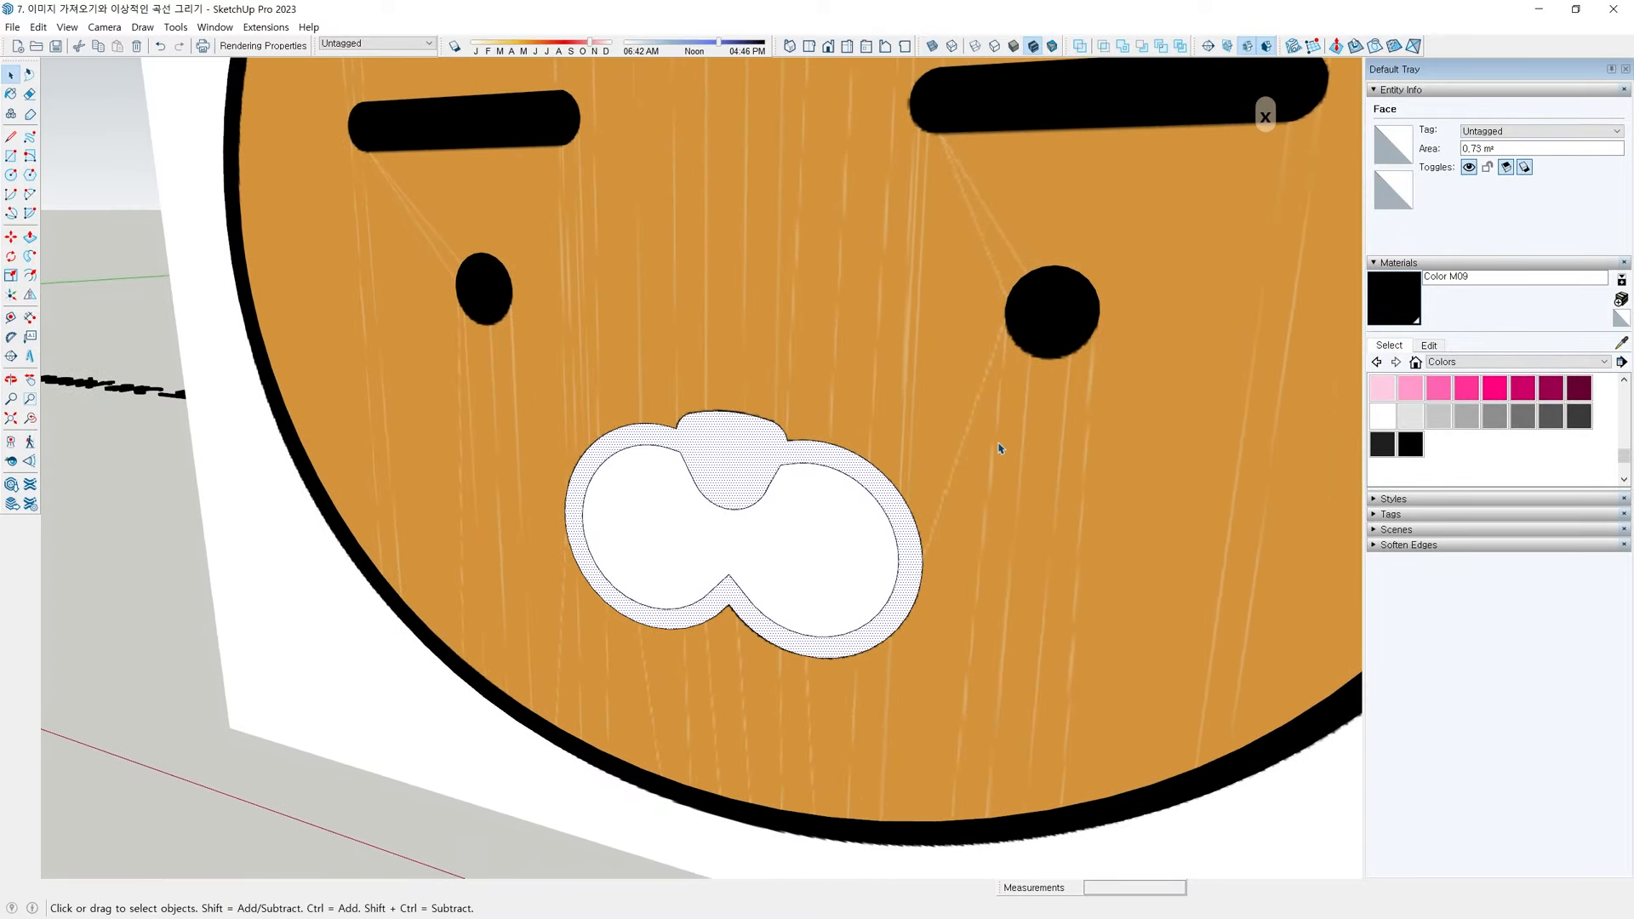
middle_drag(1000, 448, 777, 529)
click(779, 532)
scroll(833, 536, up, 3)
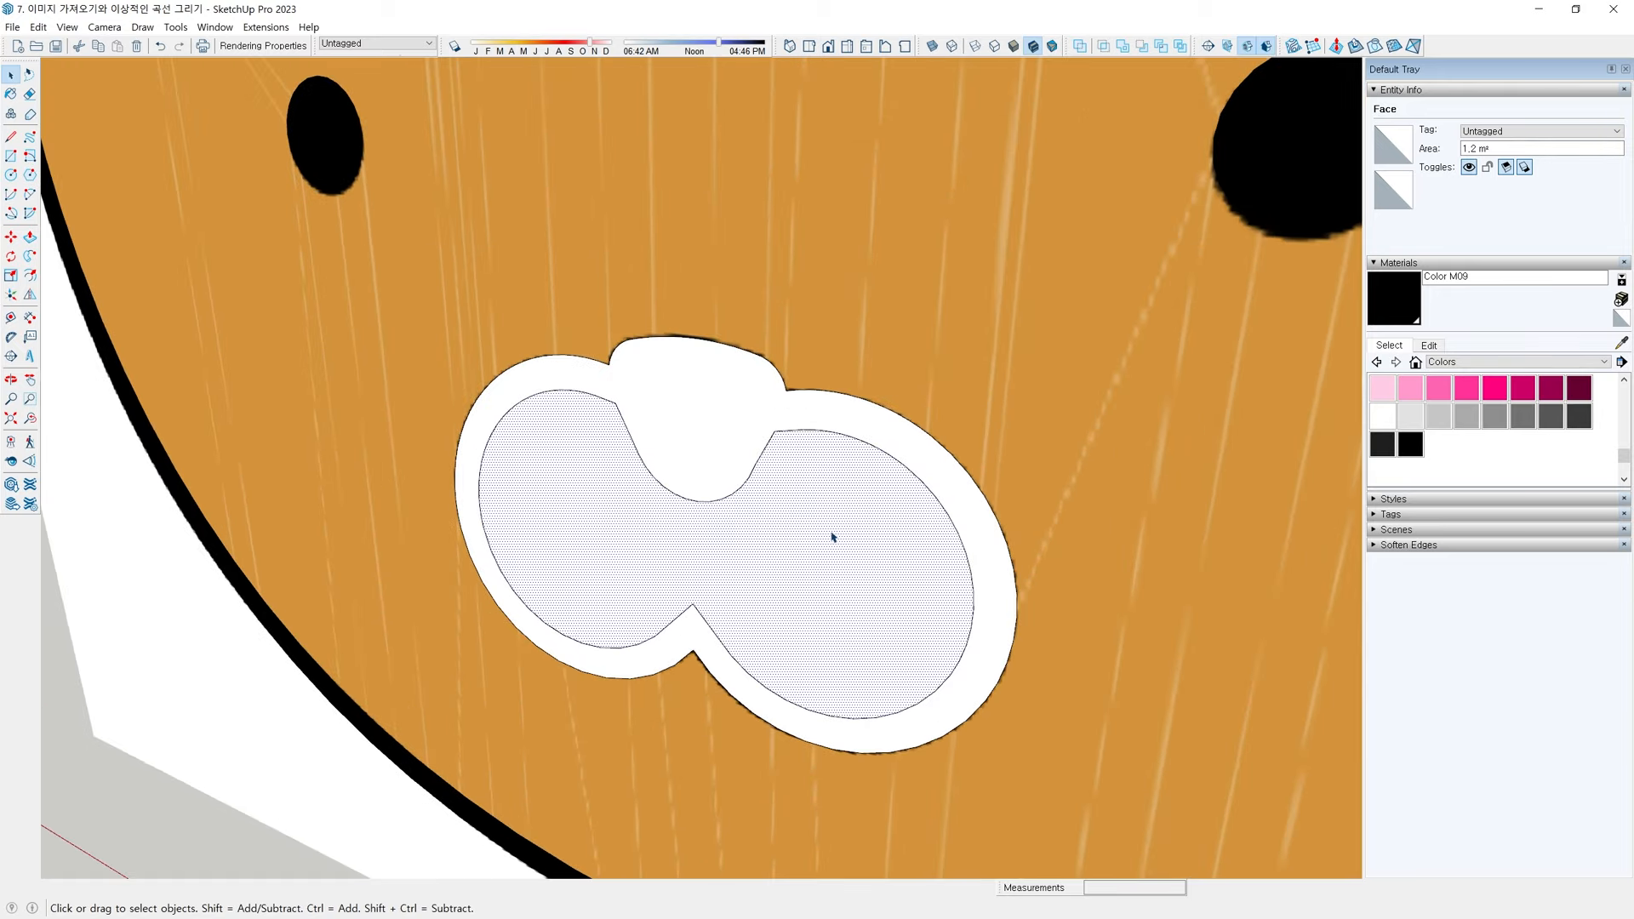
key(Delete)
Push/Pull the muzzle and nose face outward by 20 mm
scroll(832, 572, down, 3)
key(p)
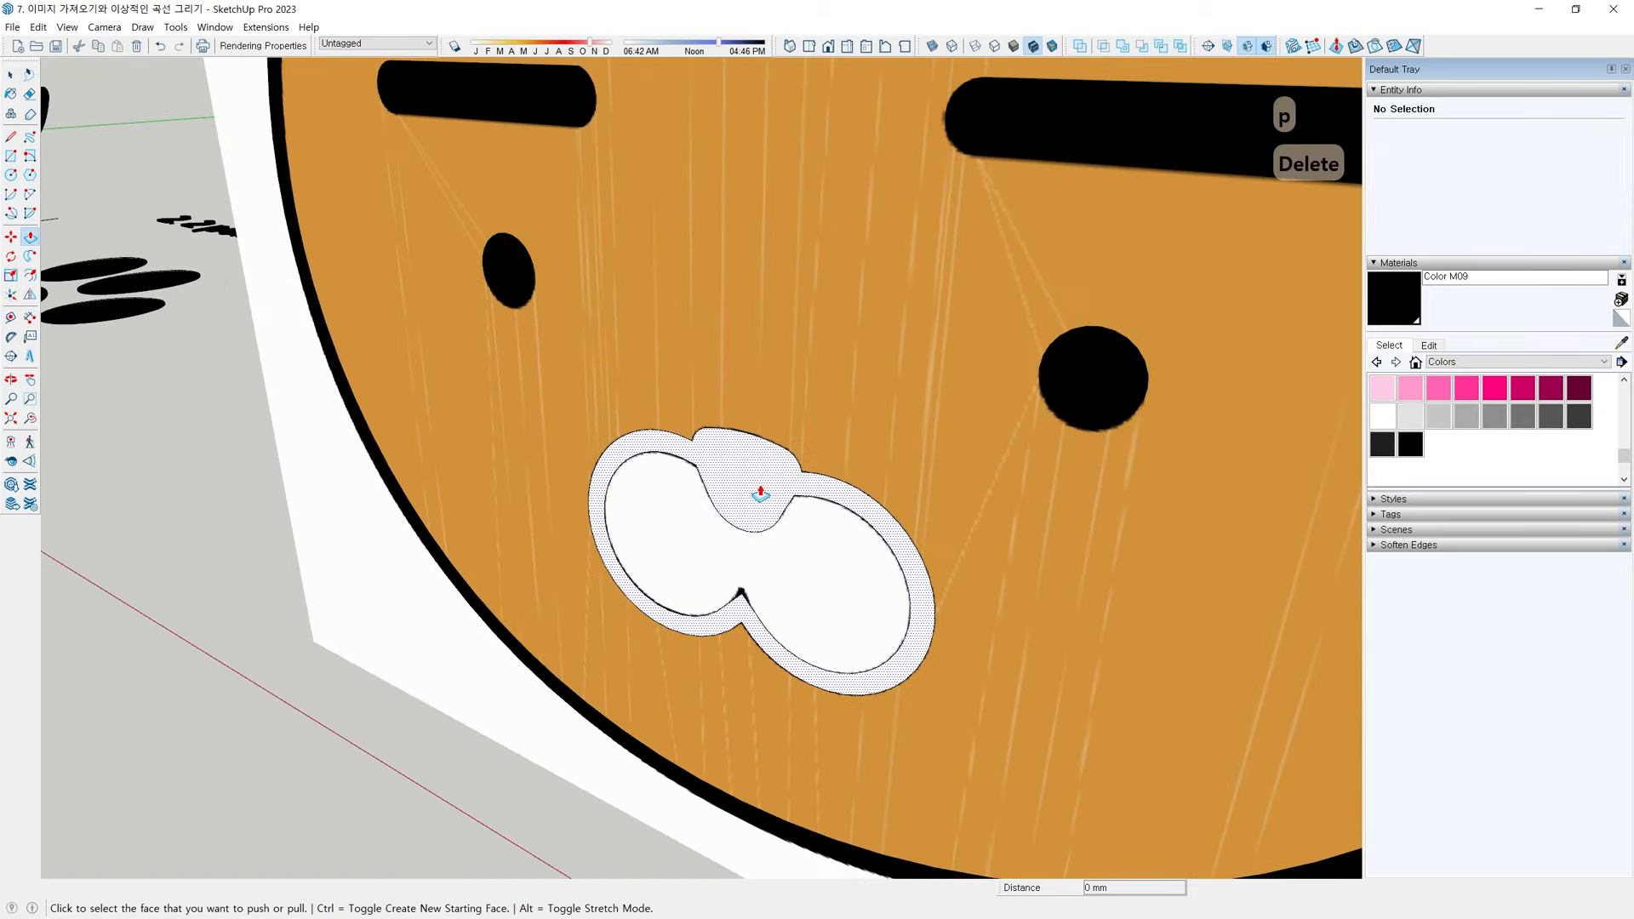
click(760, 494)
middle_drag(854, 448, 788, 610)
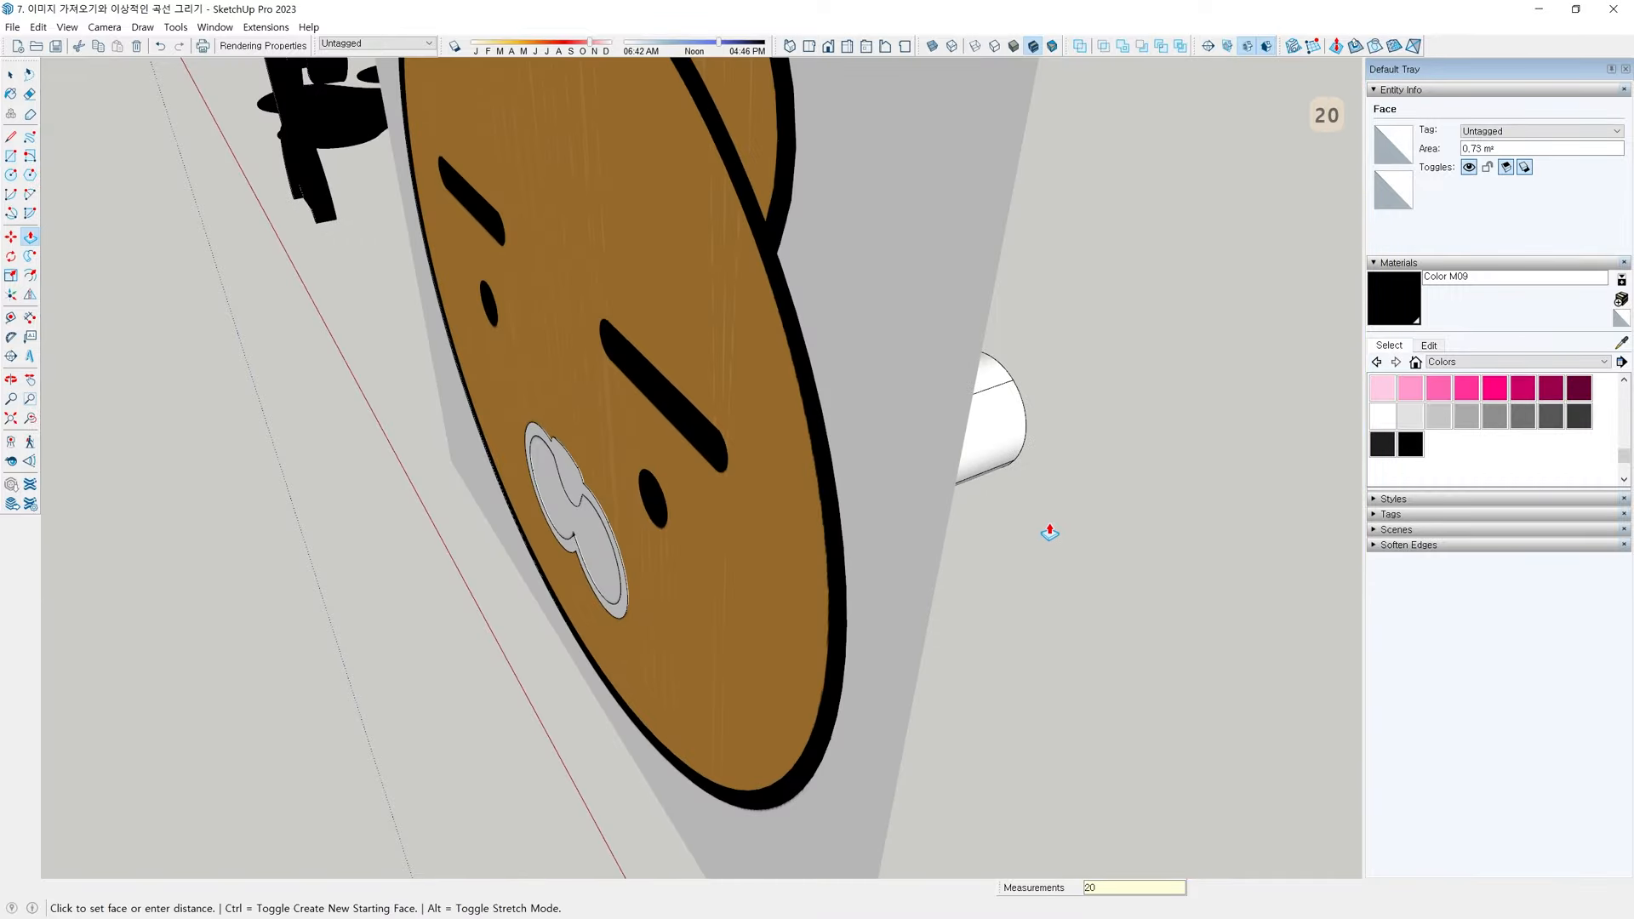
key(Return)
Select the reference image behind the bear's face and hide it
key(space)
click(894, 502)
middle_drag(825, 493, 1069, 439)
key(h)
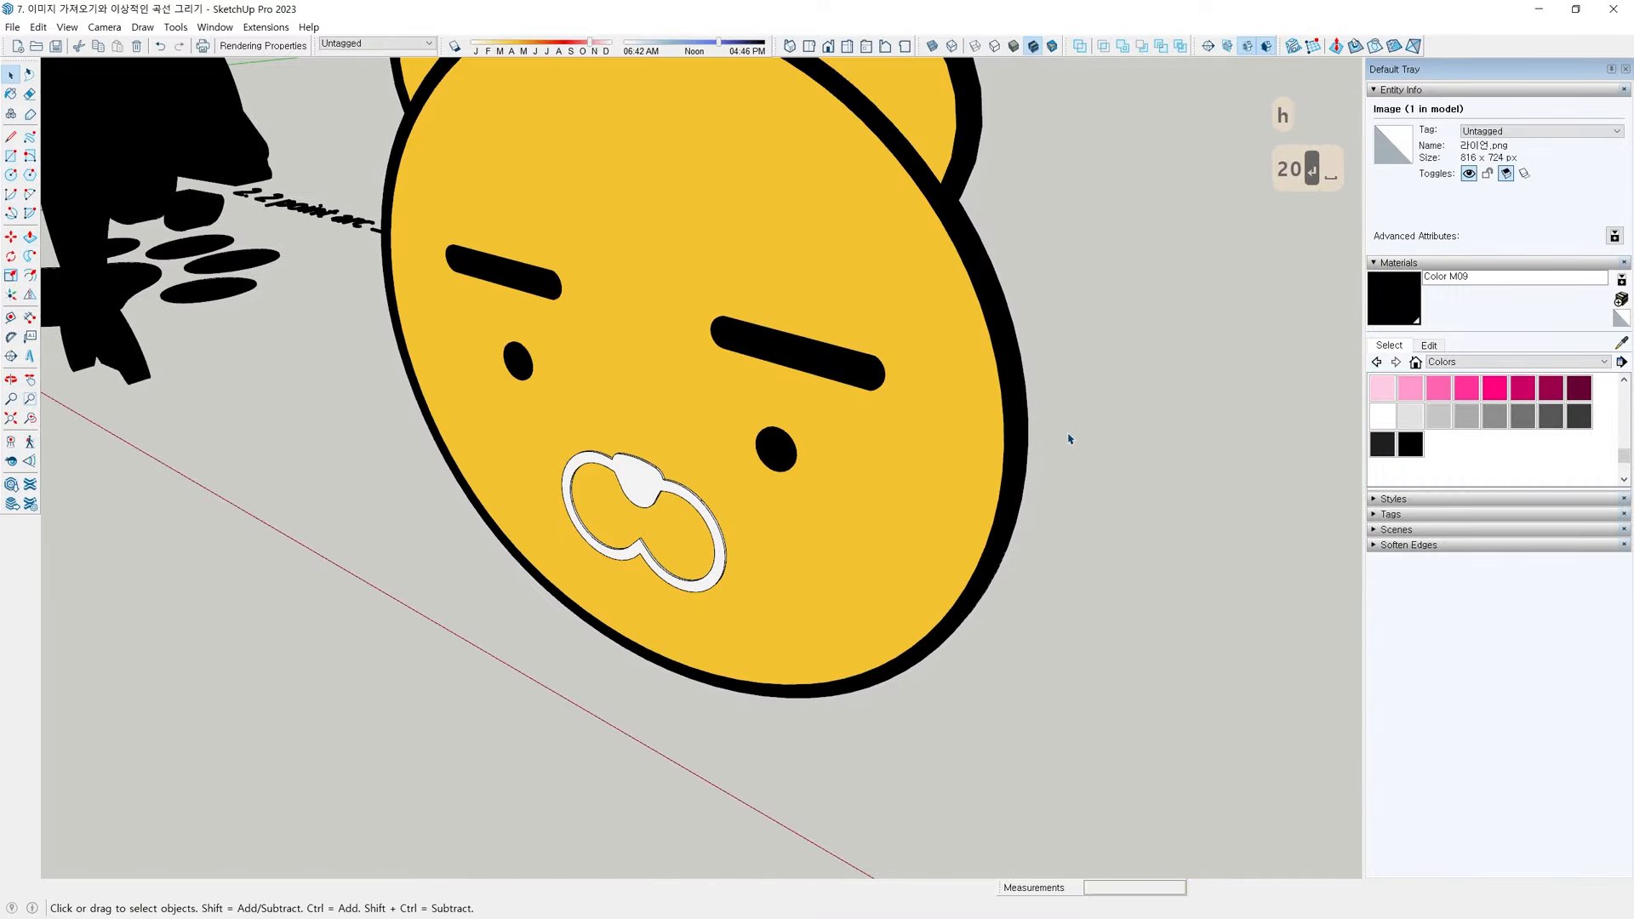
Paint the entire extruded muzzle and nose black with Color M09 and clear the selection
scroll(729, 426, up, 4)
triple_click(740, 438)
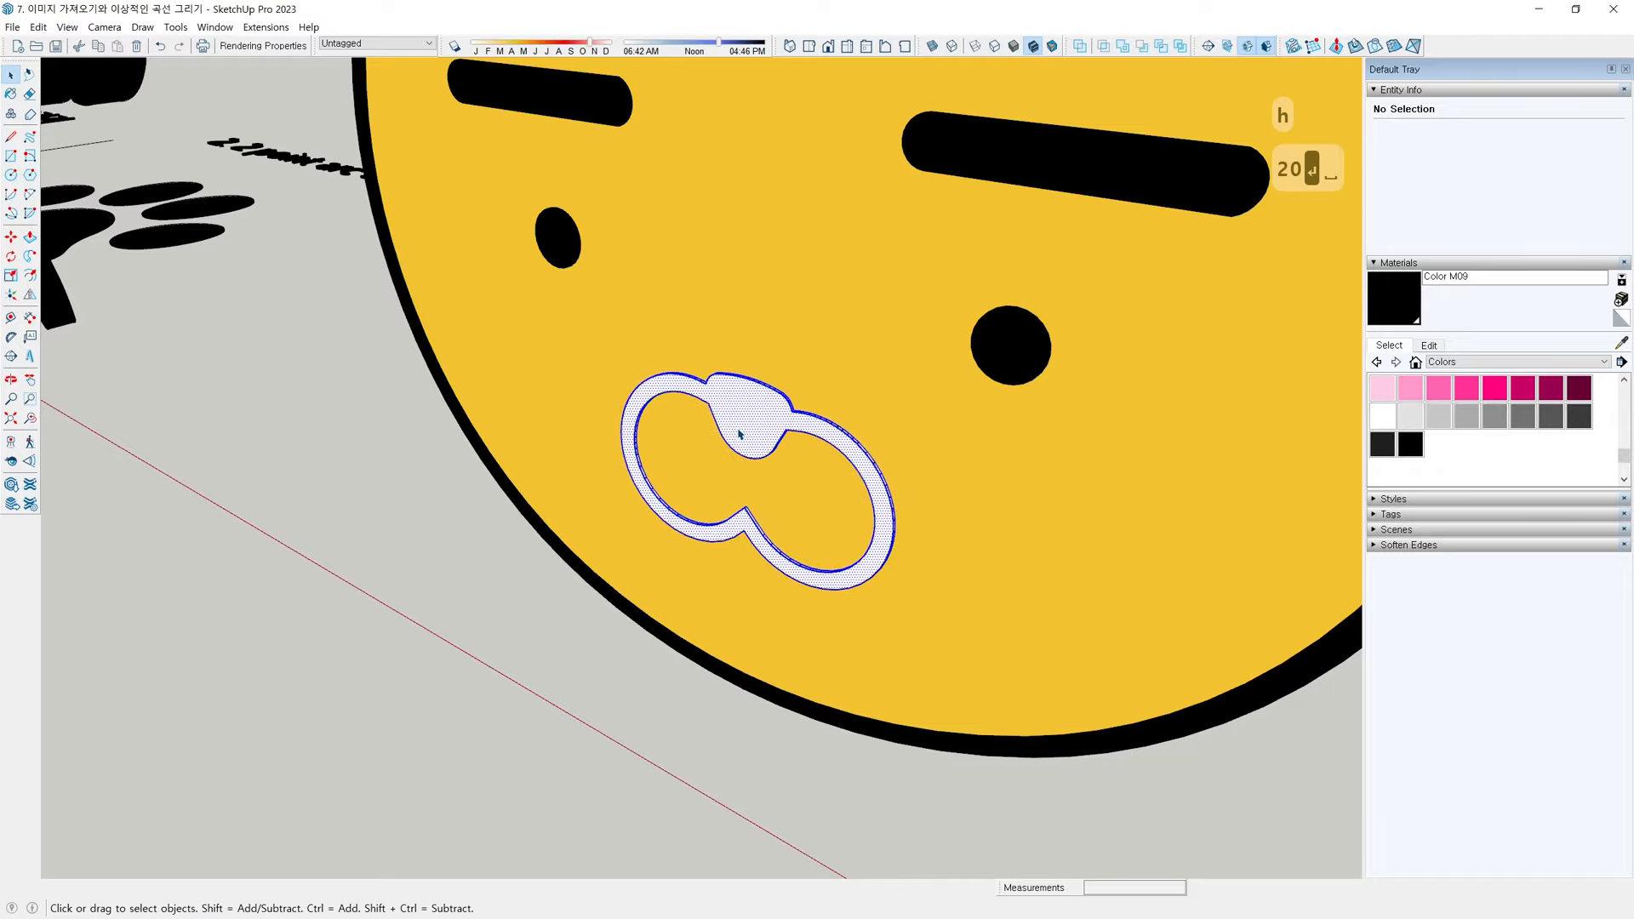
click(1413, 320)
click(756, 419)
key(space)
scroll(752, 422, down, 3)
middle_drag(791, 667, 903, 585)
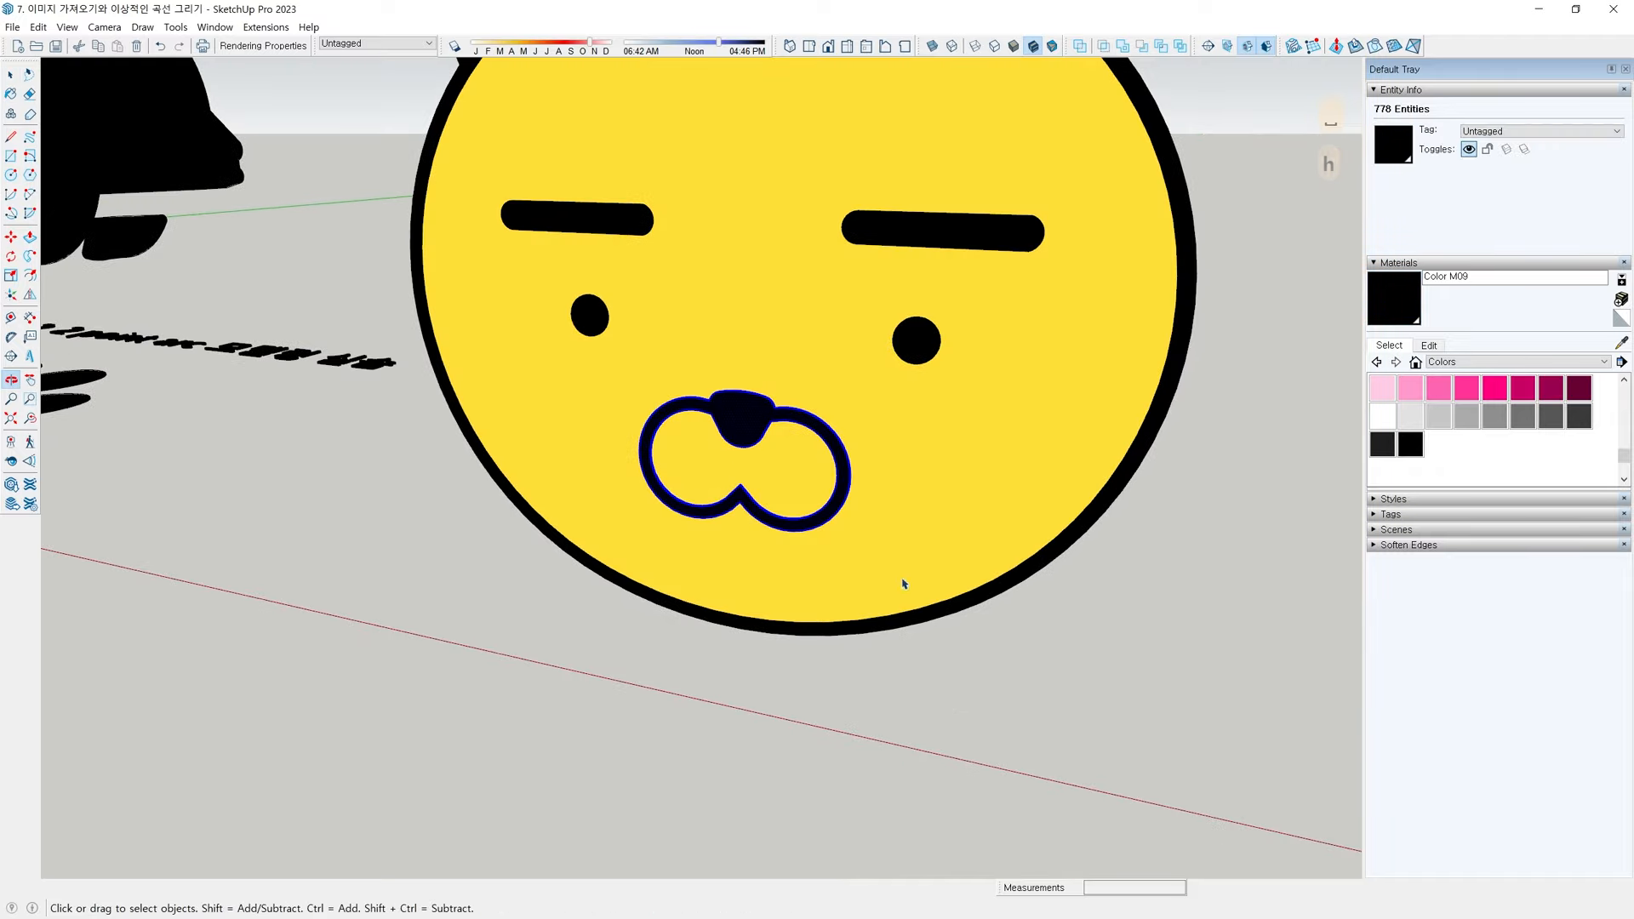
click(956, 704)
key(shift+h)
middle_drag(770, 609, 827, 554)
scroll(722, 489, up, 2)
middle_drag(659, 480, 721, 462)
scroll(689, 451, up, 1)
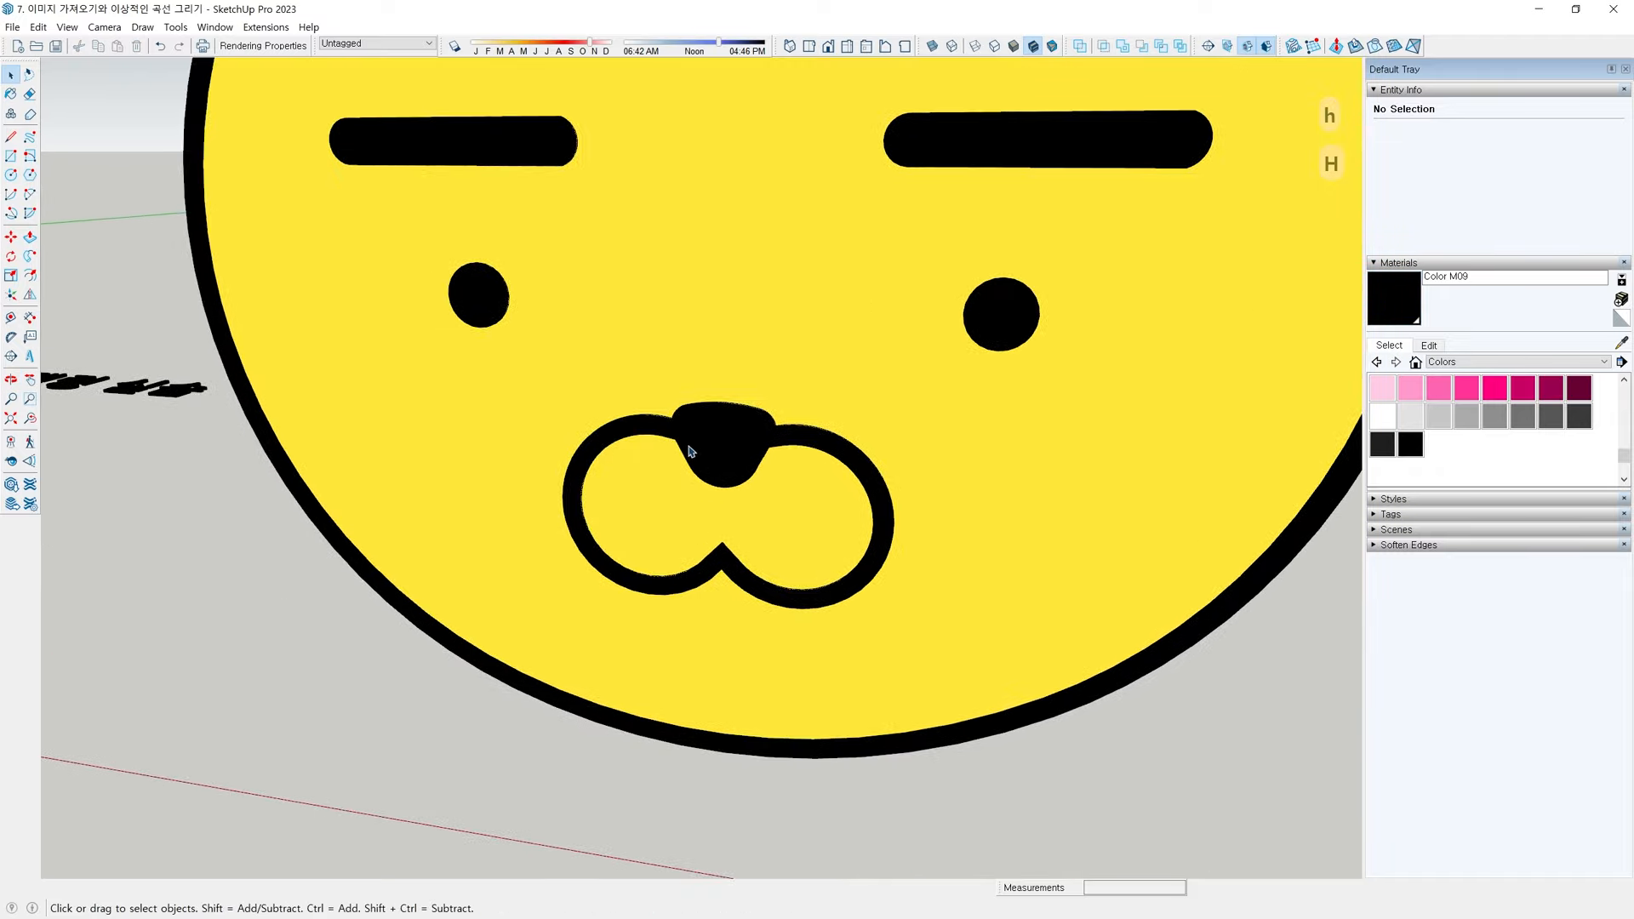
Unhide the reference image behind the bear's face
middle_drag(720, 560, 703, 441)
key(shift+h)
scroll(703, 441, up, 4)
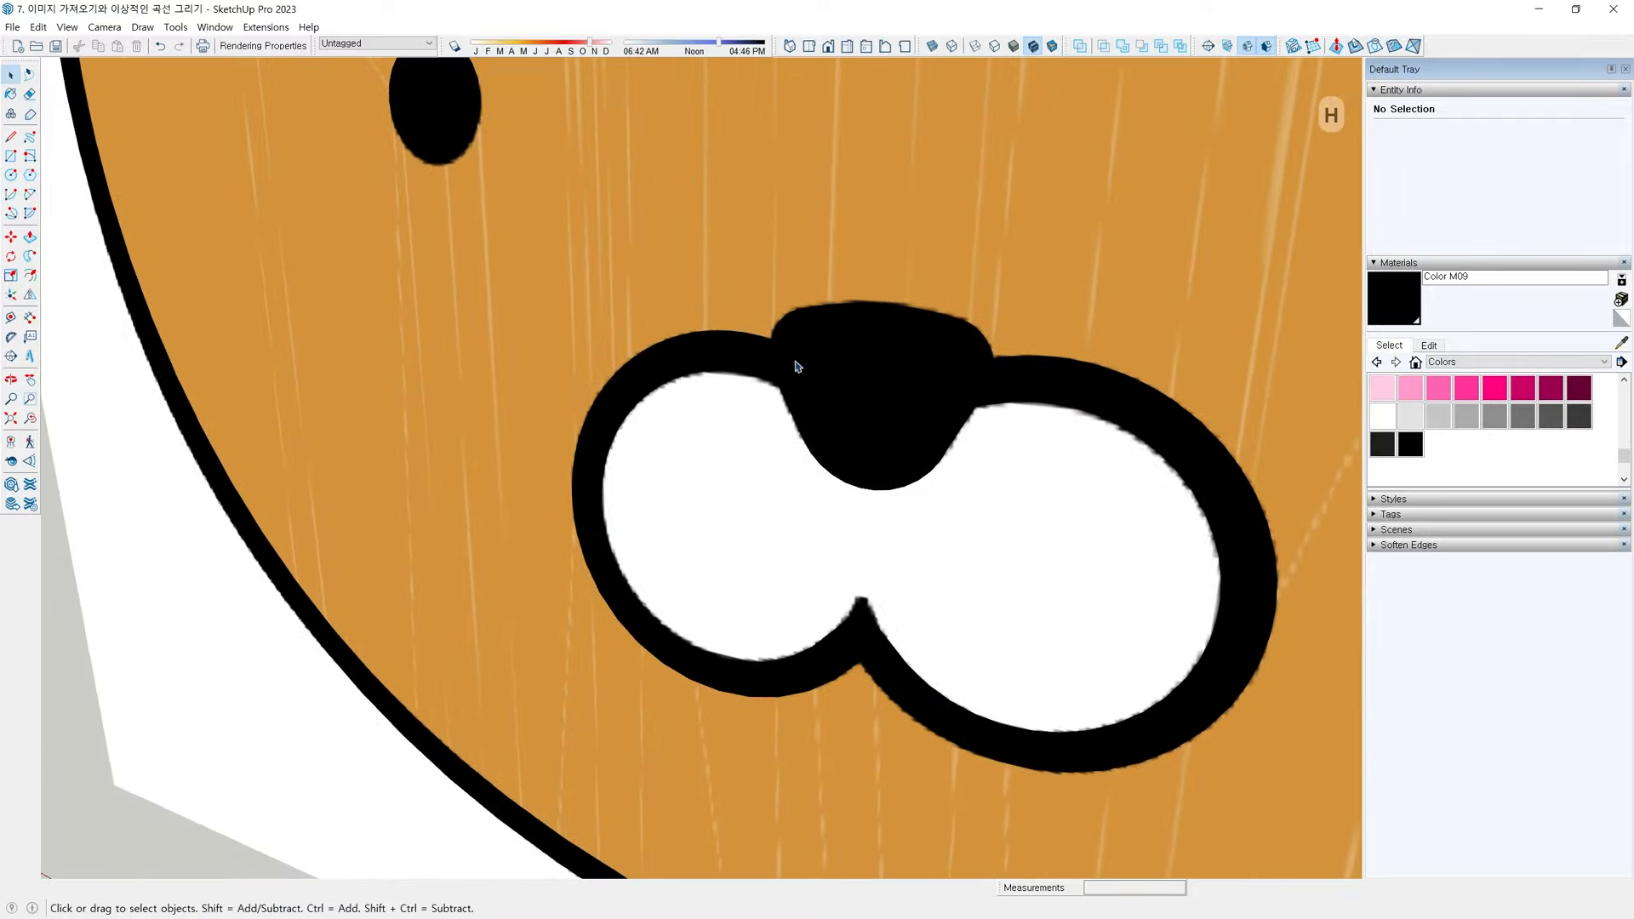
scroll(765, 596, down, 1)
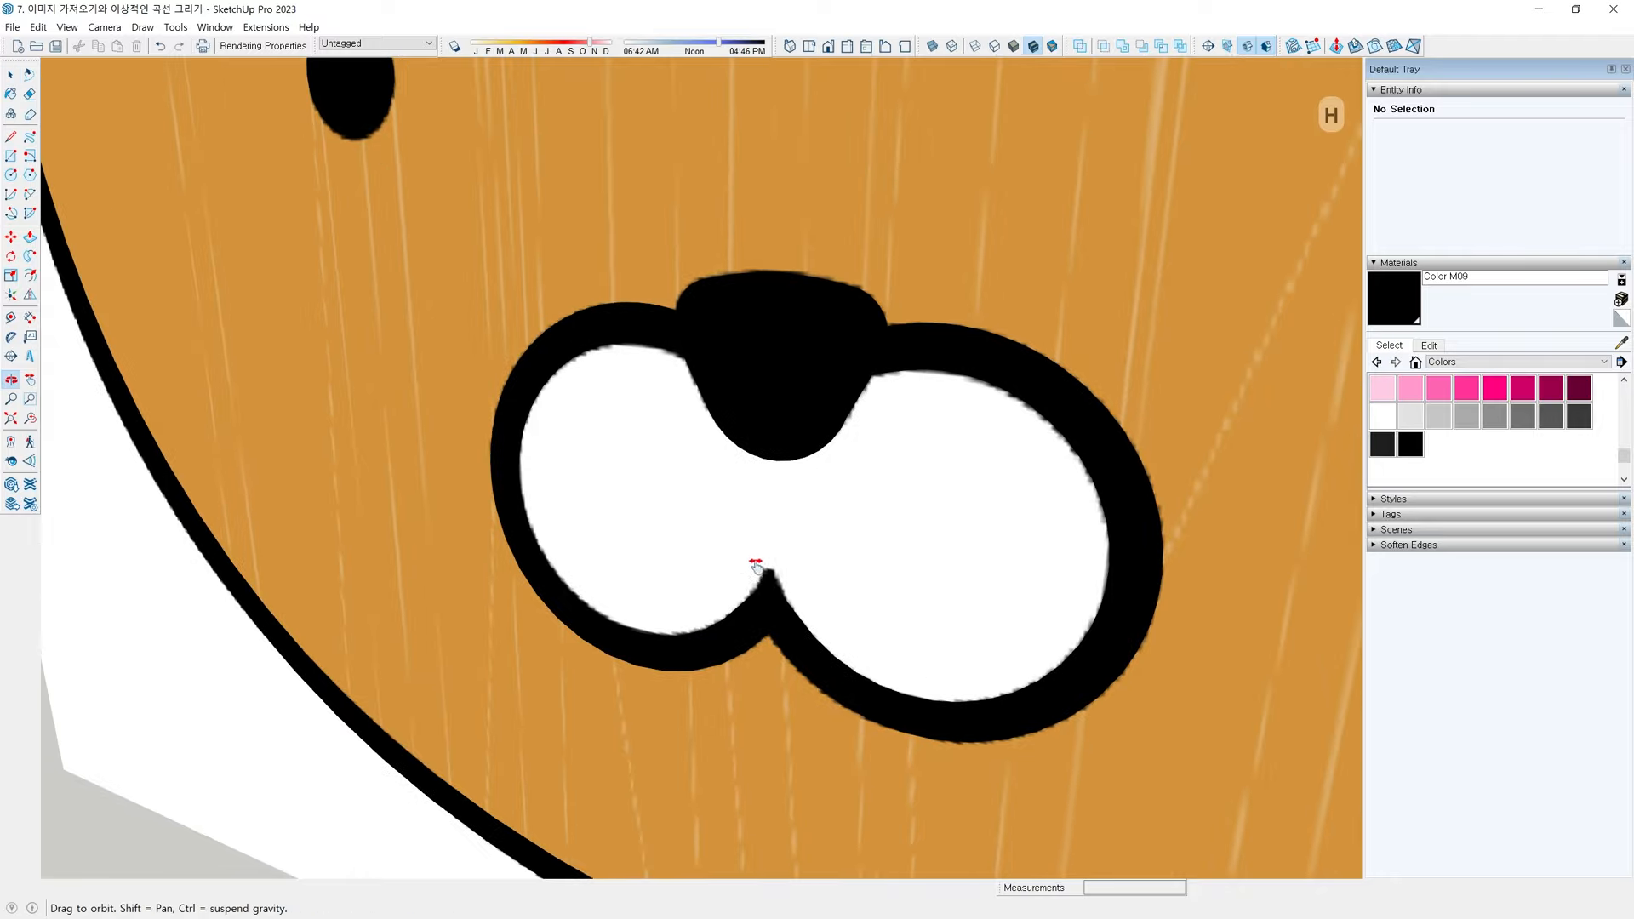
scroll(667, 411, down, 4)
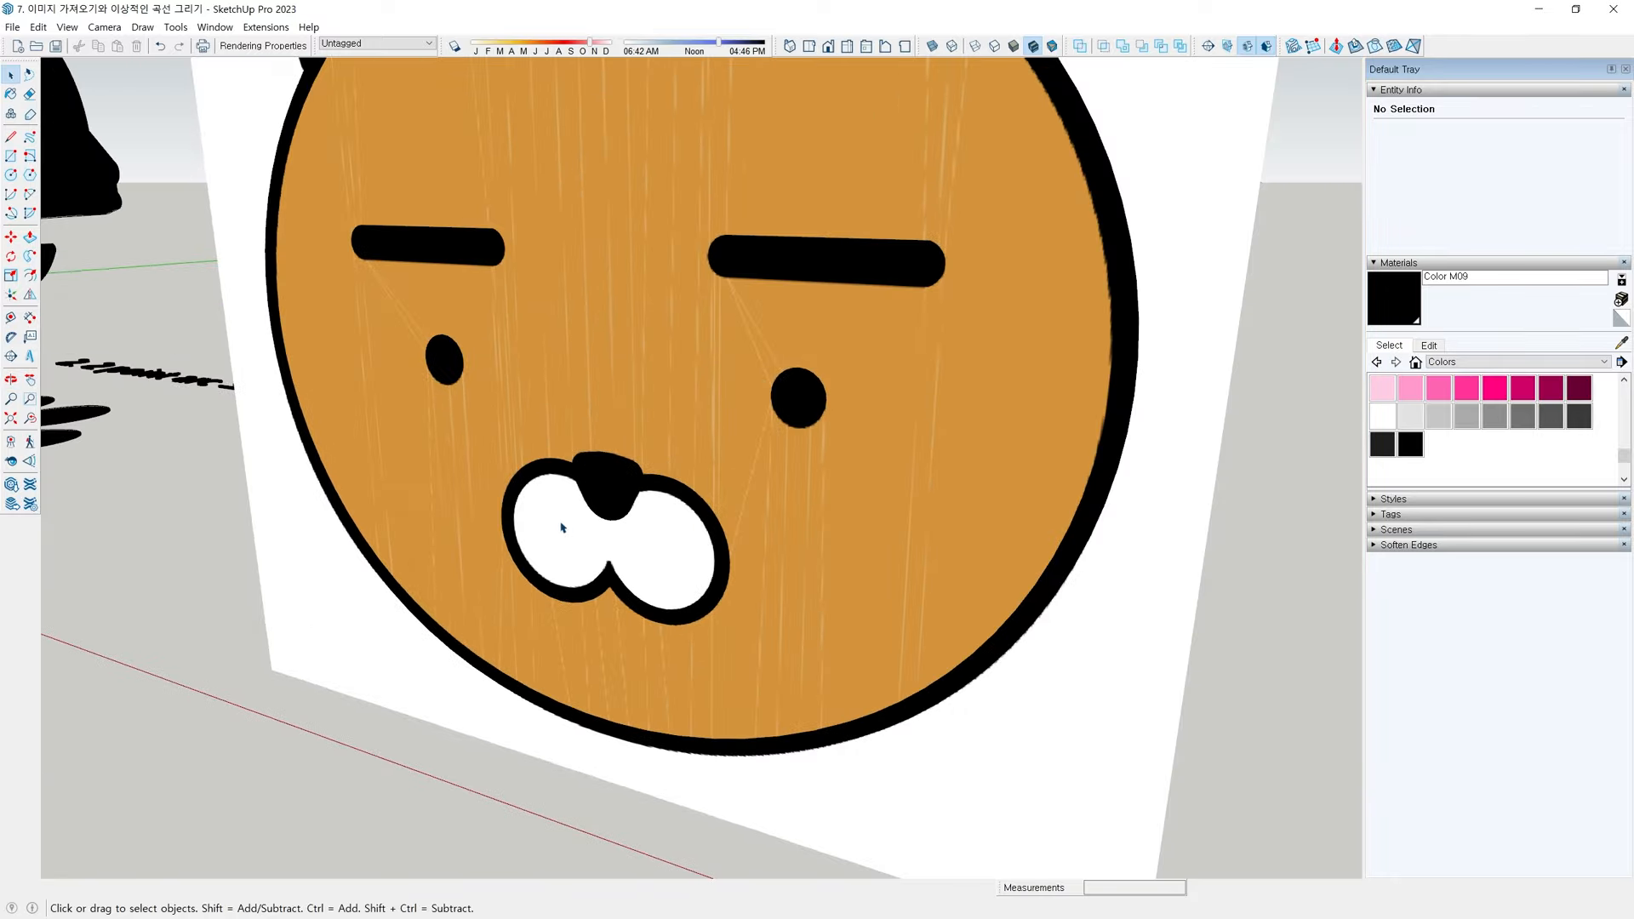
scroll(596, 511, up, 6)
Trace the muzzle's left lobe with 2 Point Arcs inside its black outline, from the nose around to the lower notch
key(a)
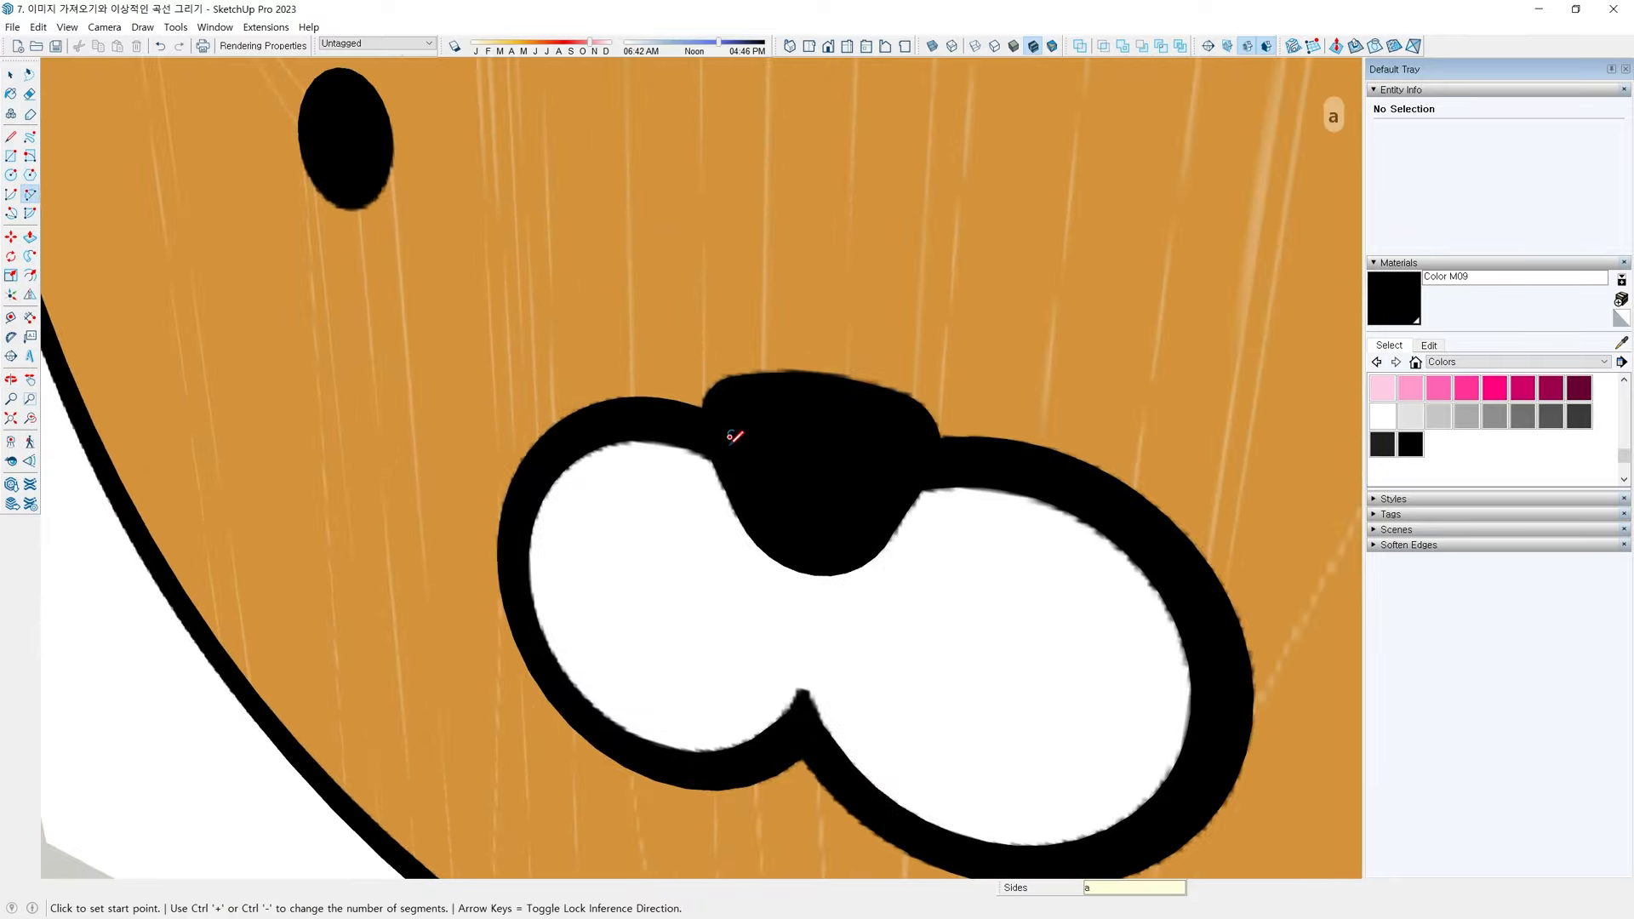
click(729, 443)
click(539, 462)
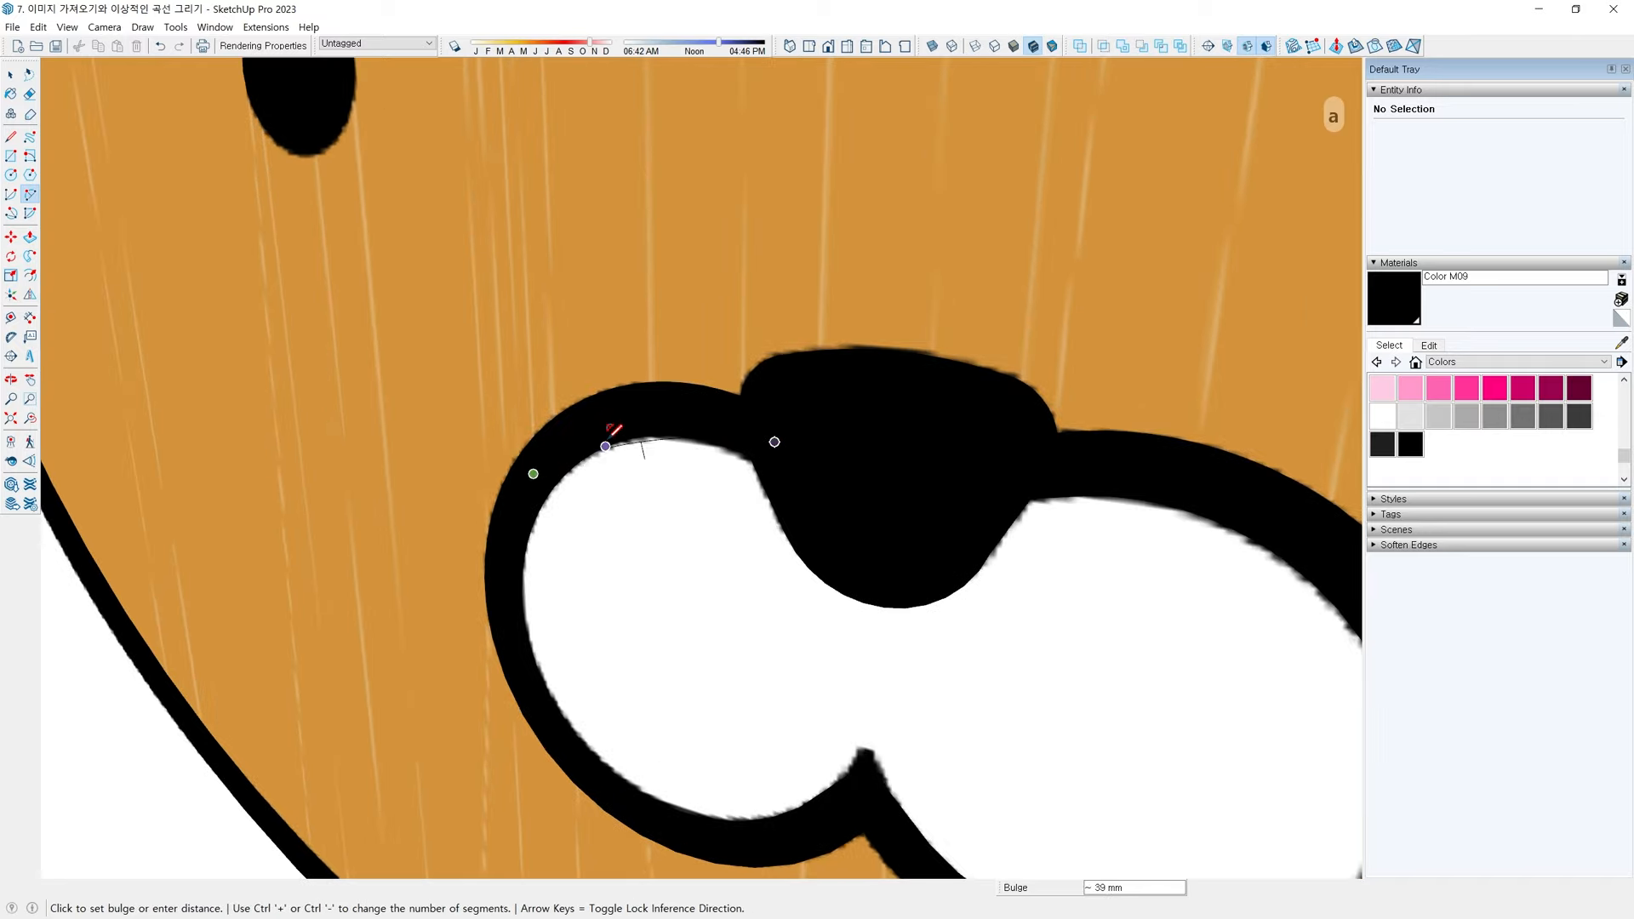
click(652, 406)
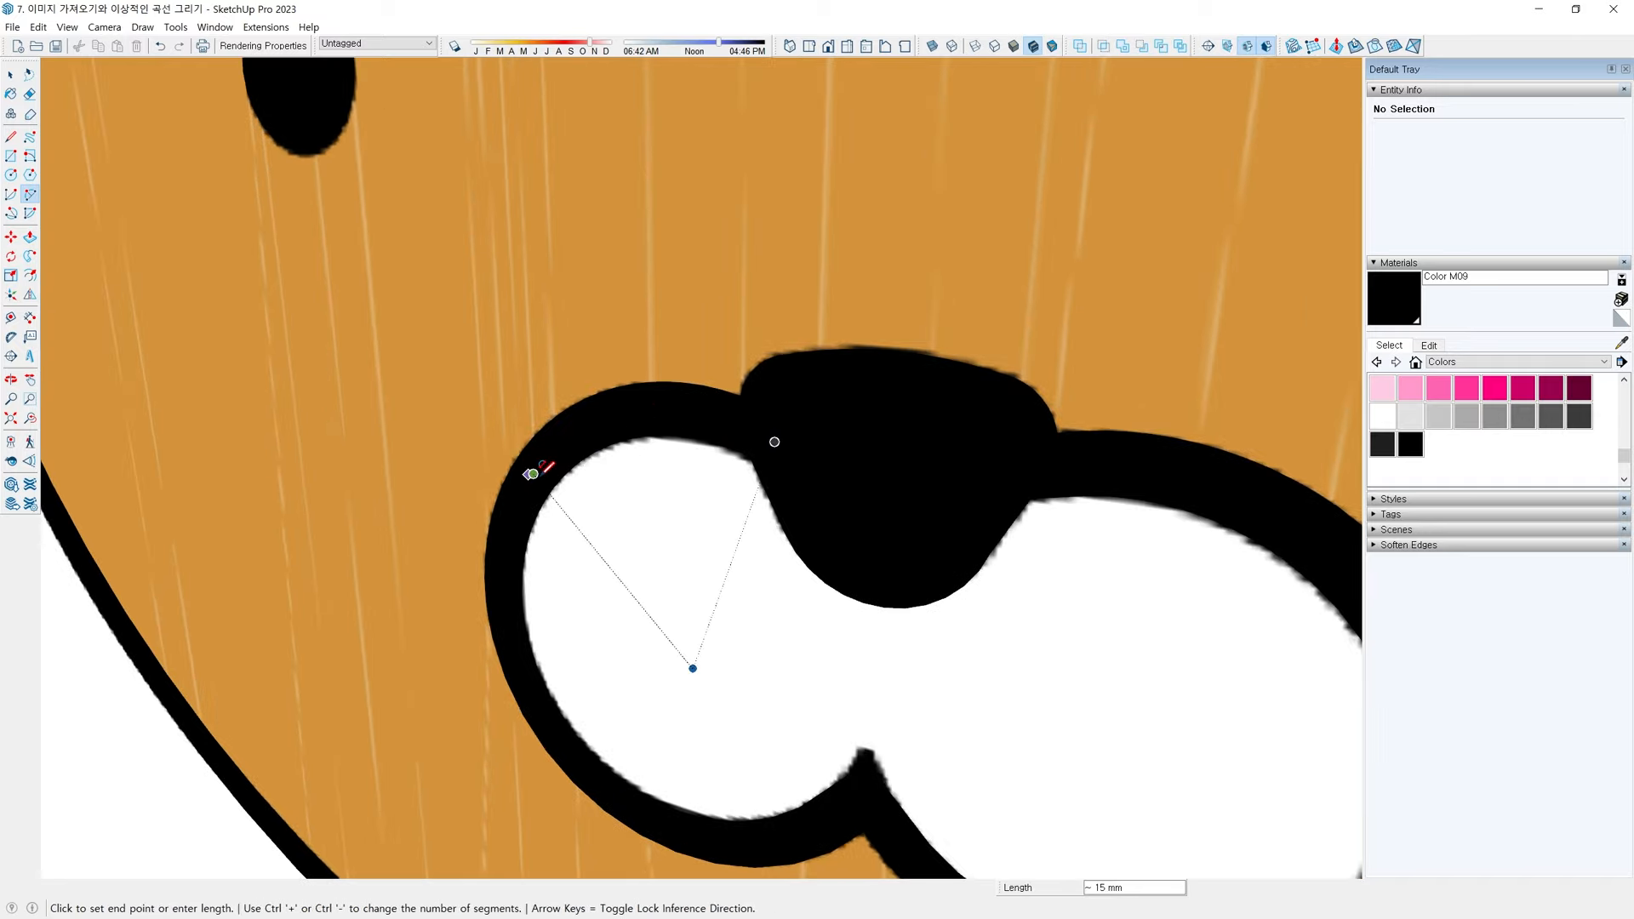
key(Escape)
click(533, 472)
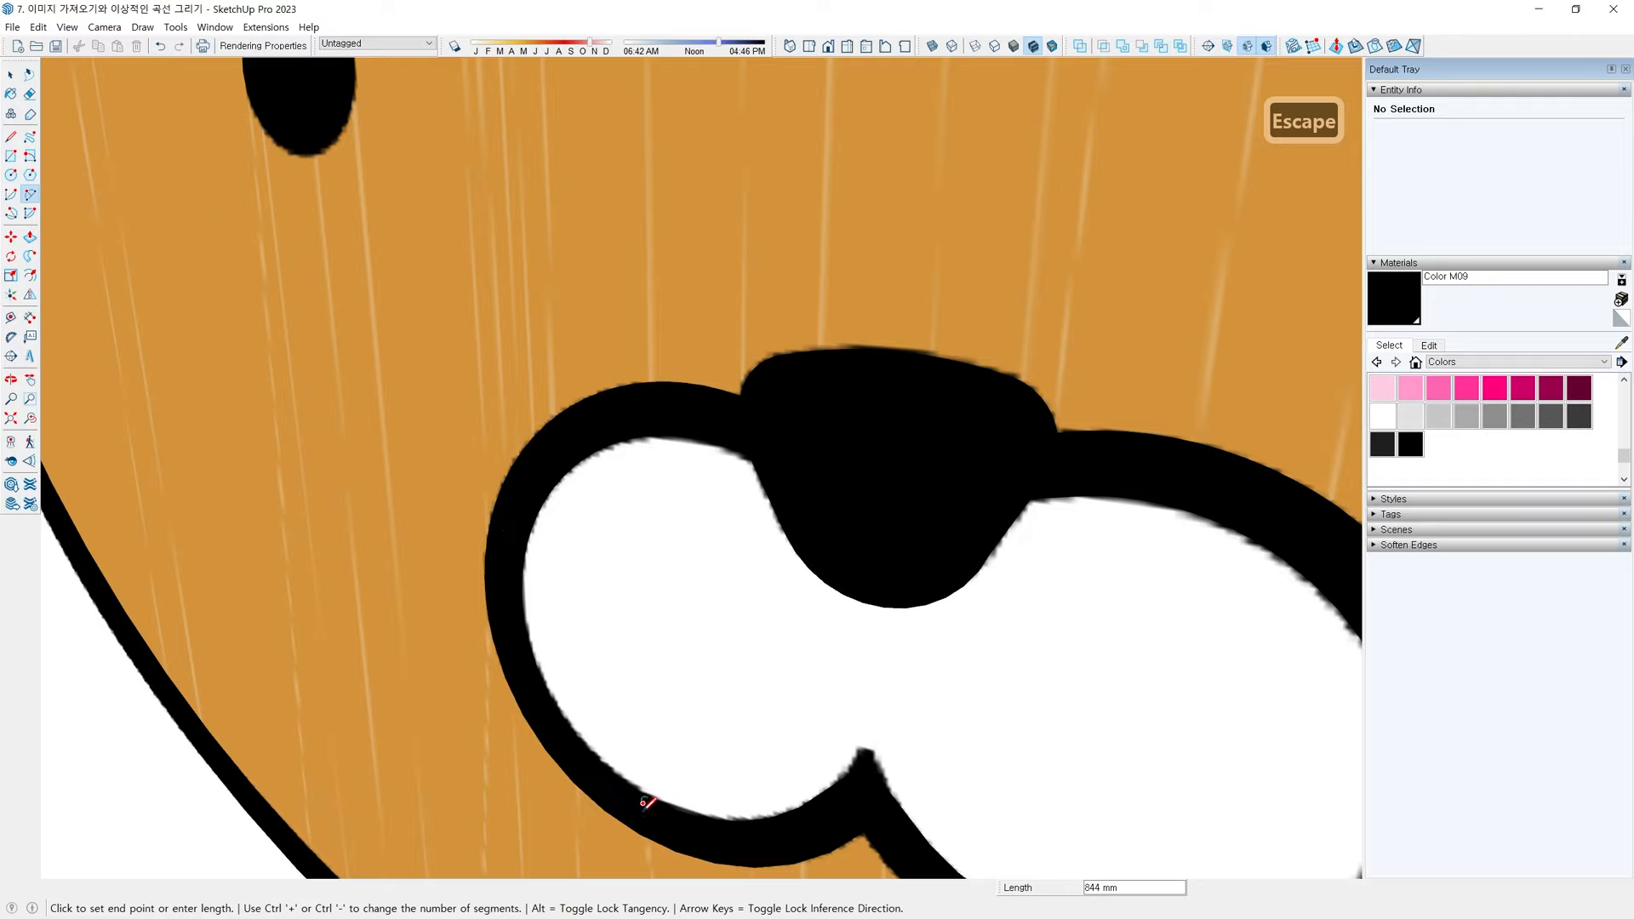
key(Escape)
click(642, 810)
double_click(858, 800)
click(858, 801)
Trace the right lobe with 2 Point Arcs inside its black outline and close the shape behind the nose, using X-ray display
middle_drag(943, 848, 621, 519)
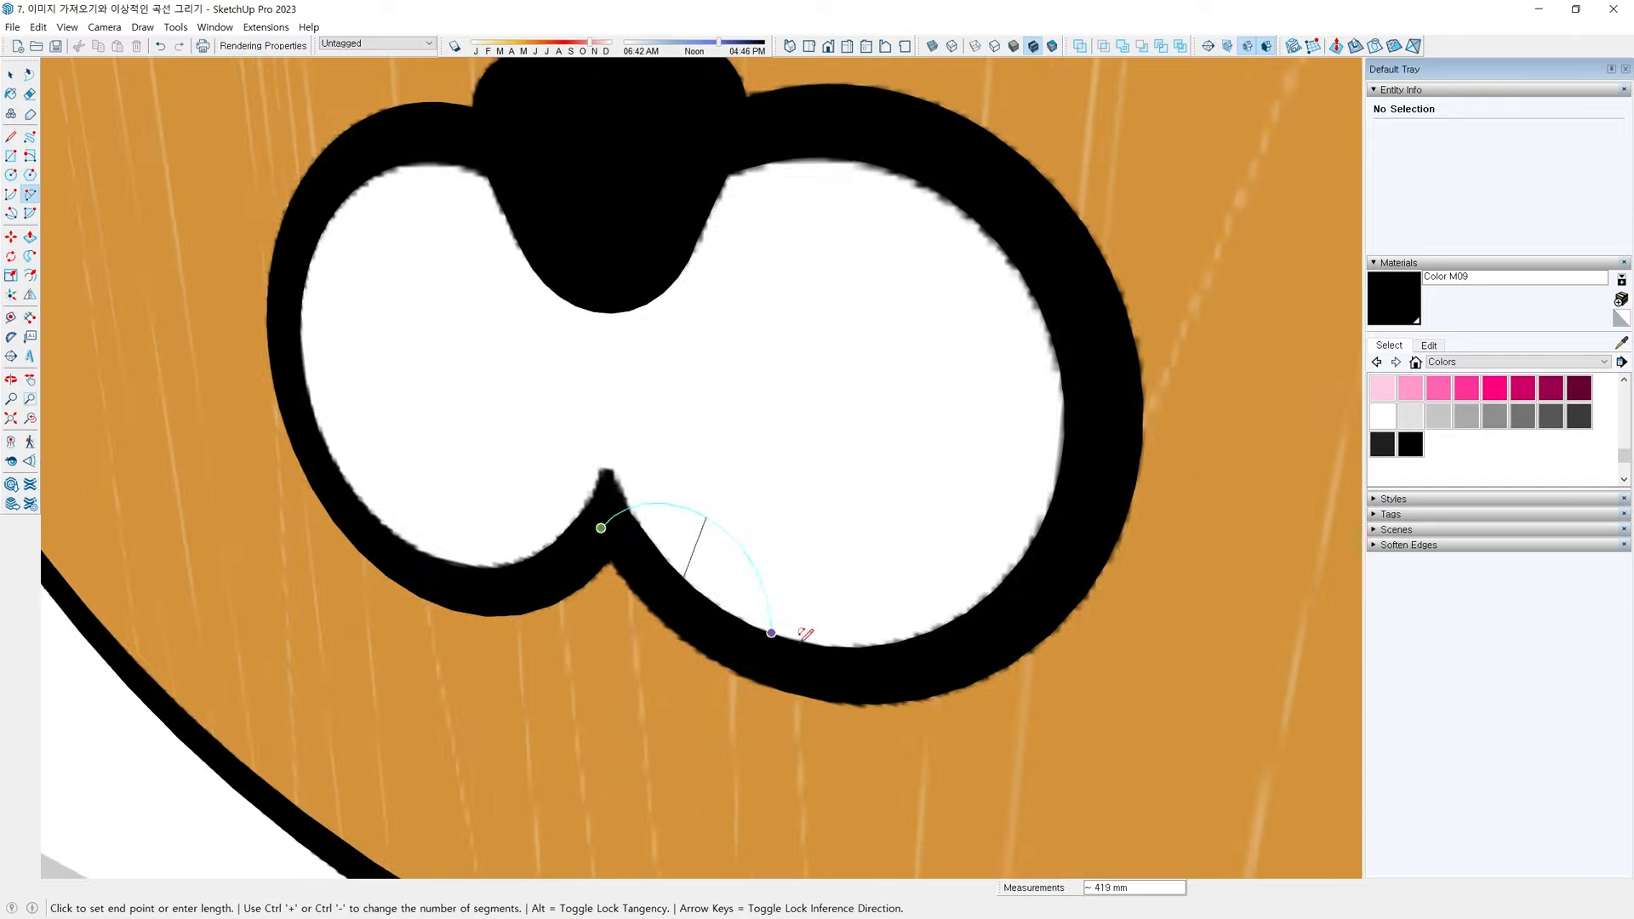
click(1091, 507)
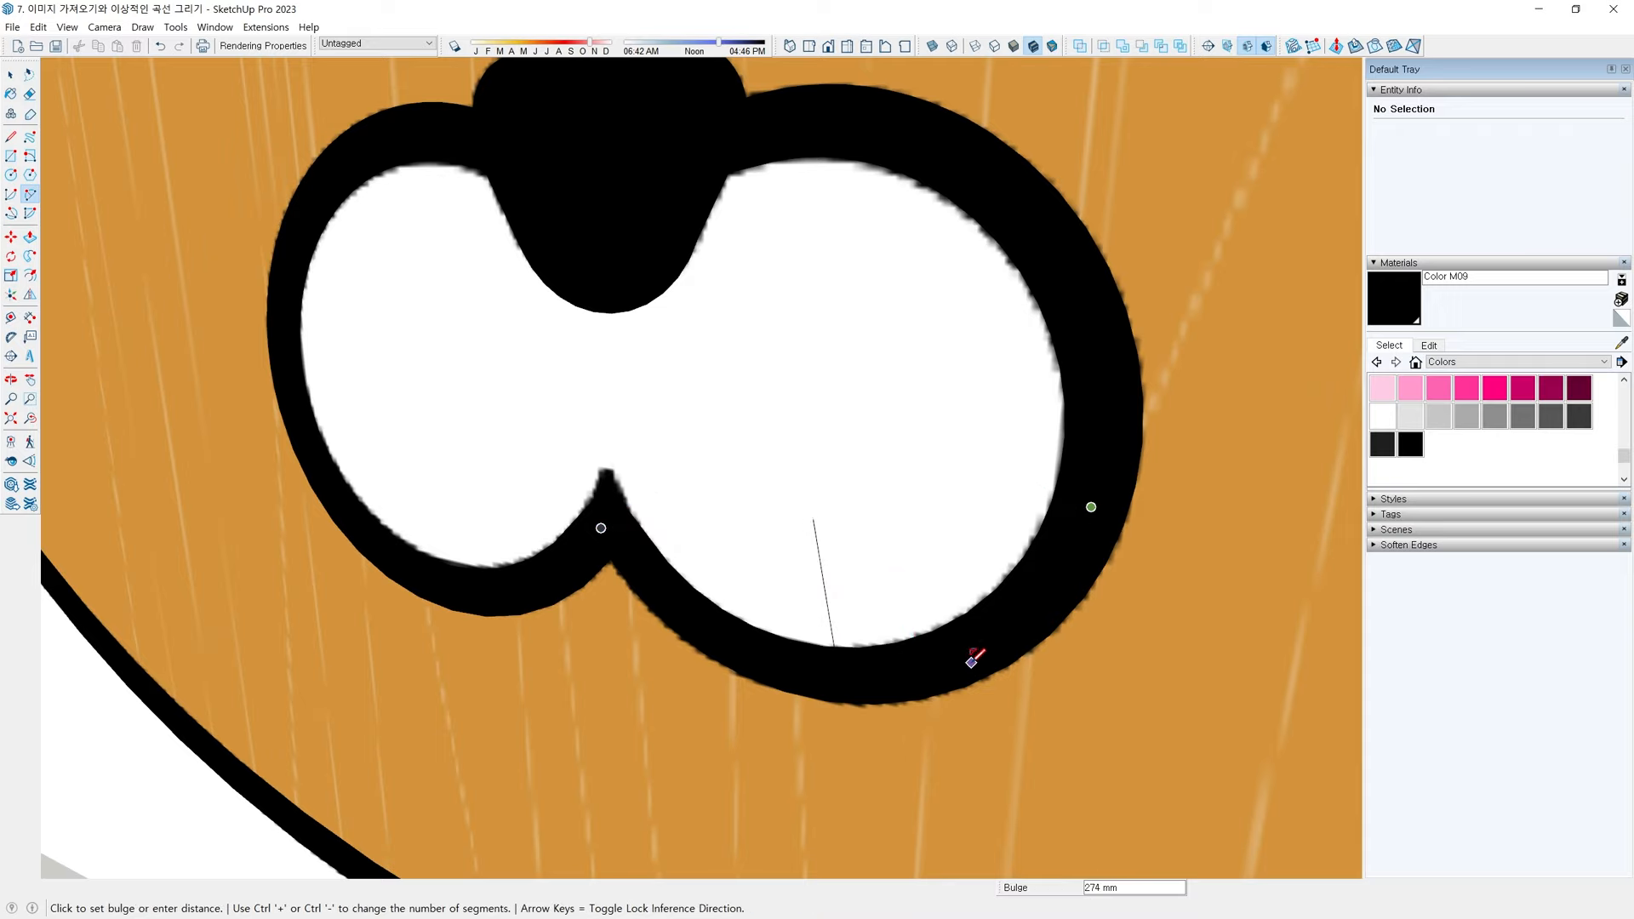
click(974, 657)
key(x)
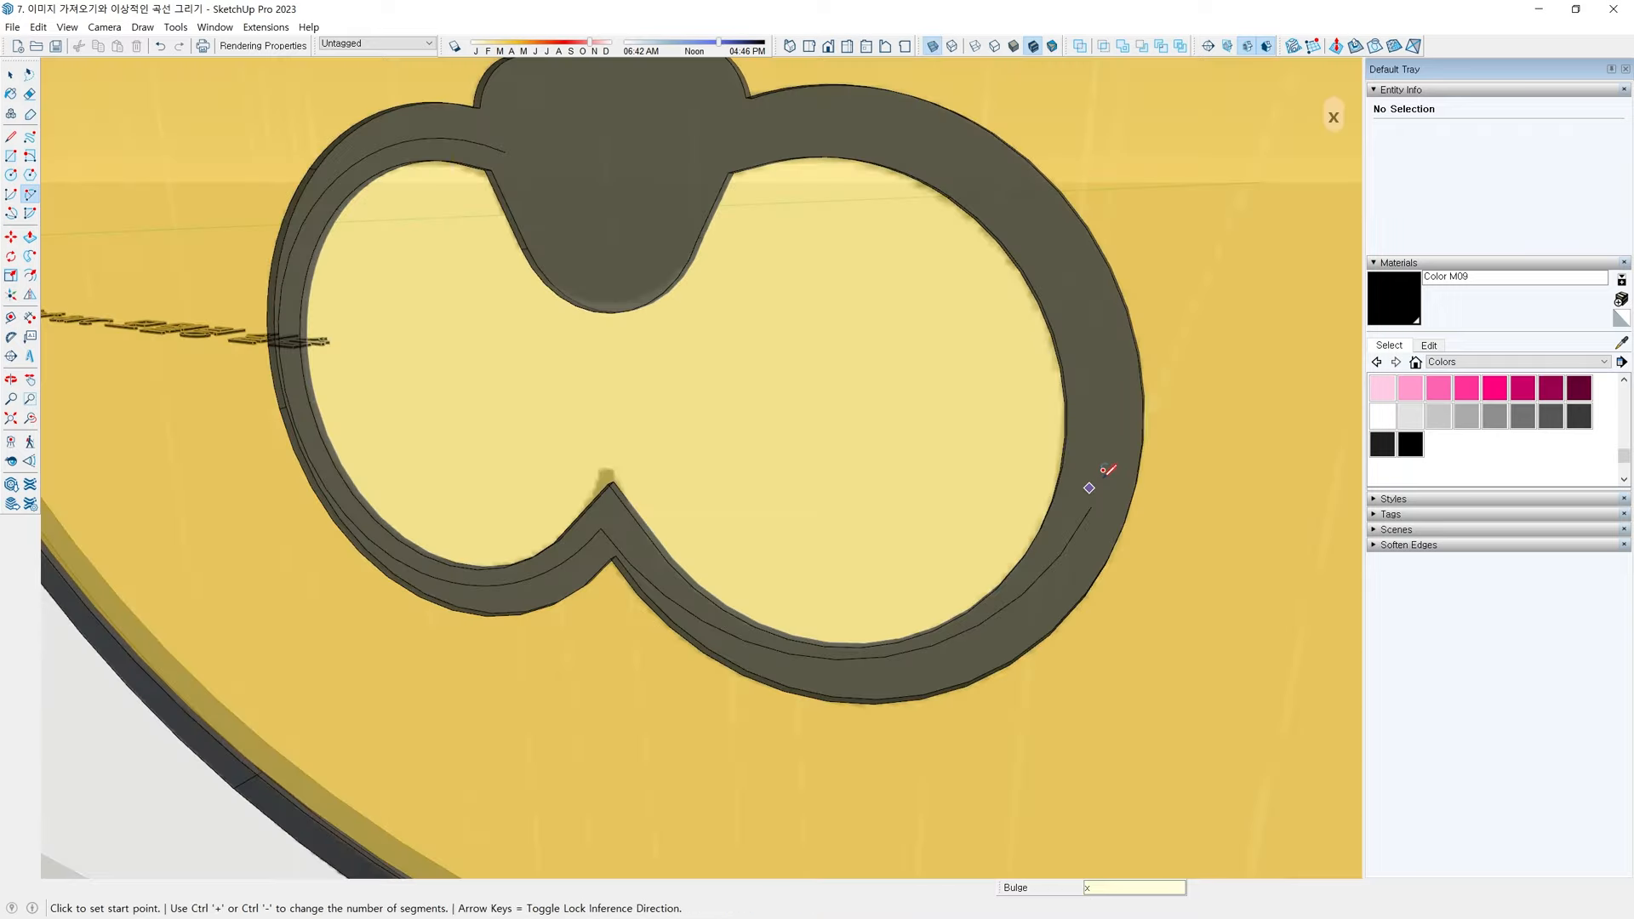
scroll(1093, 491, up, 1)
click(1094, 493)
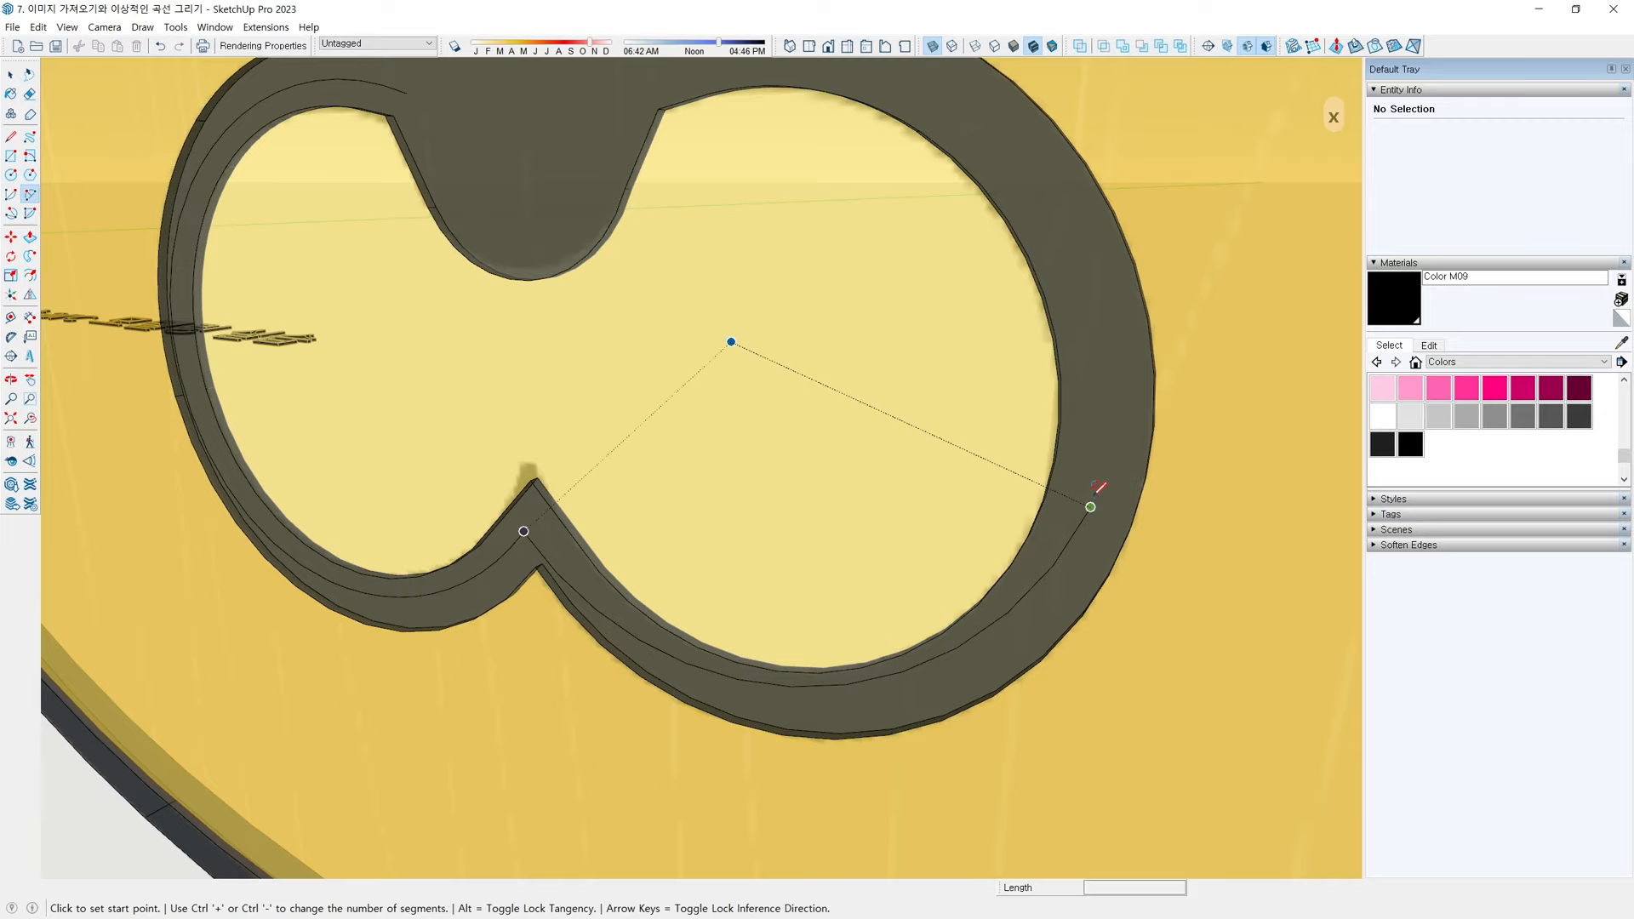
scroll(1063, 426, down, 1)
scroll(961, 247, down, 1)
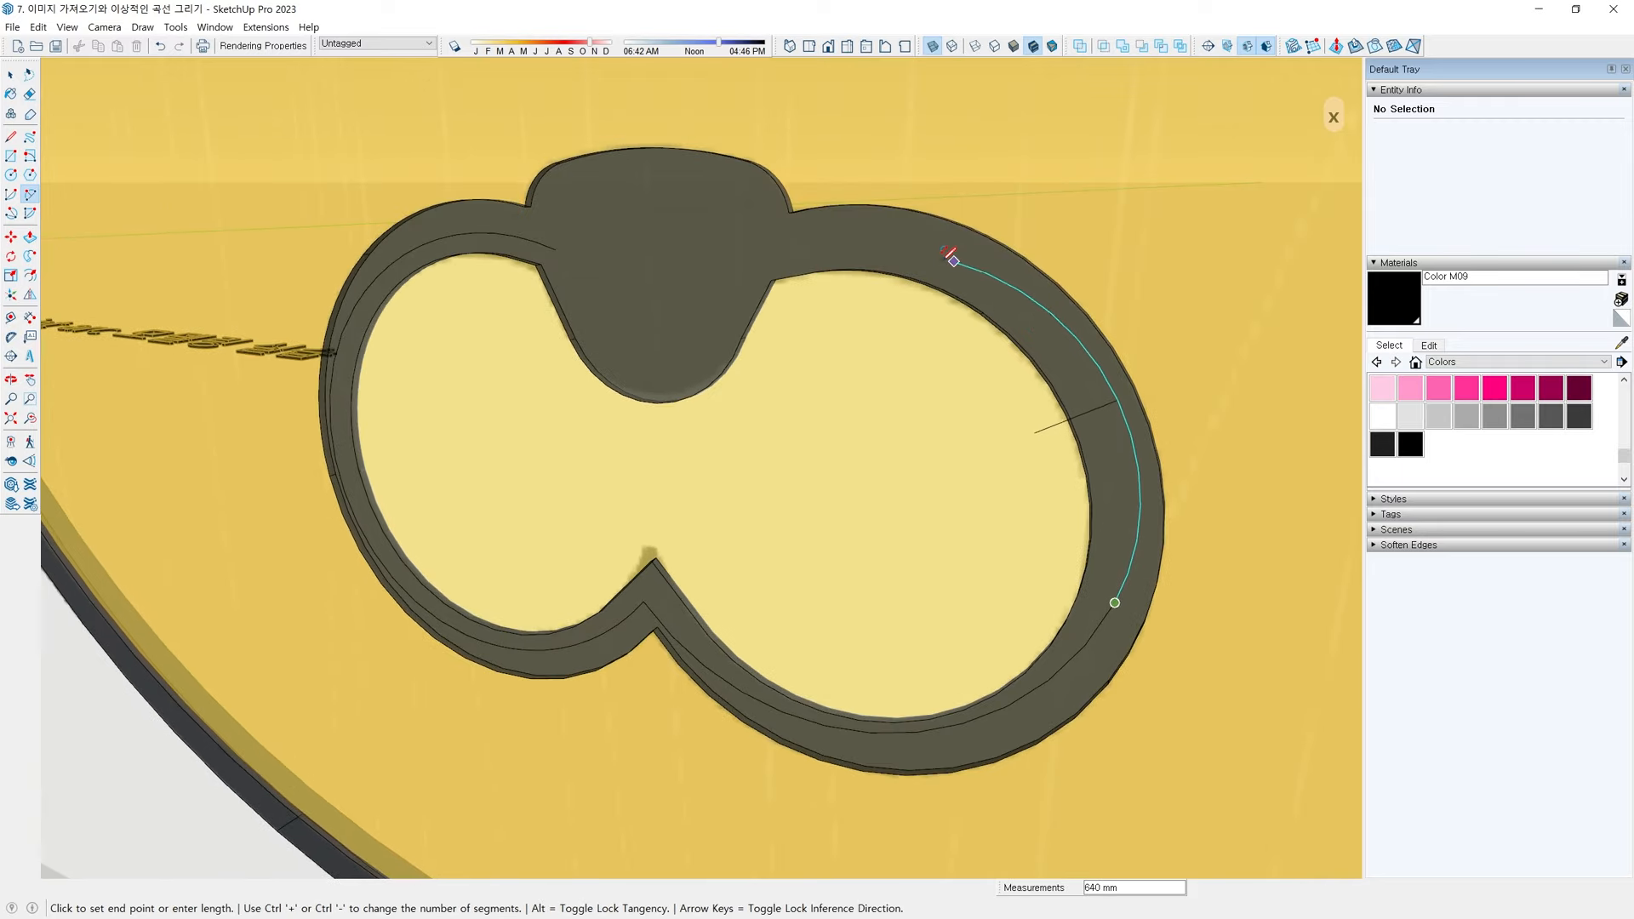
double_click(822, 248)
click(822, 247)
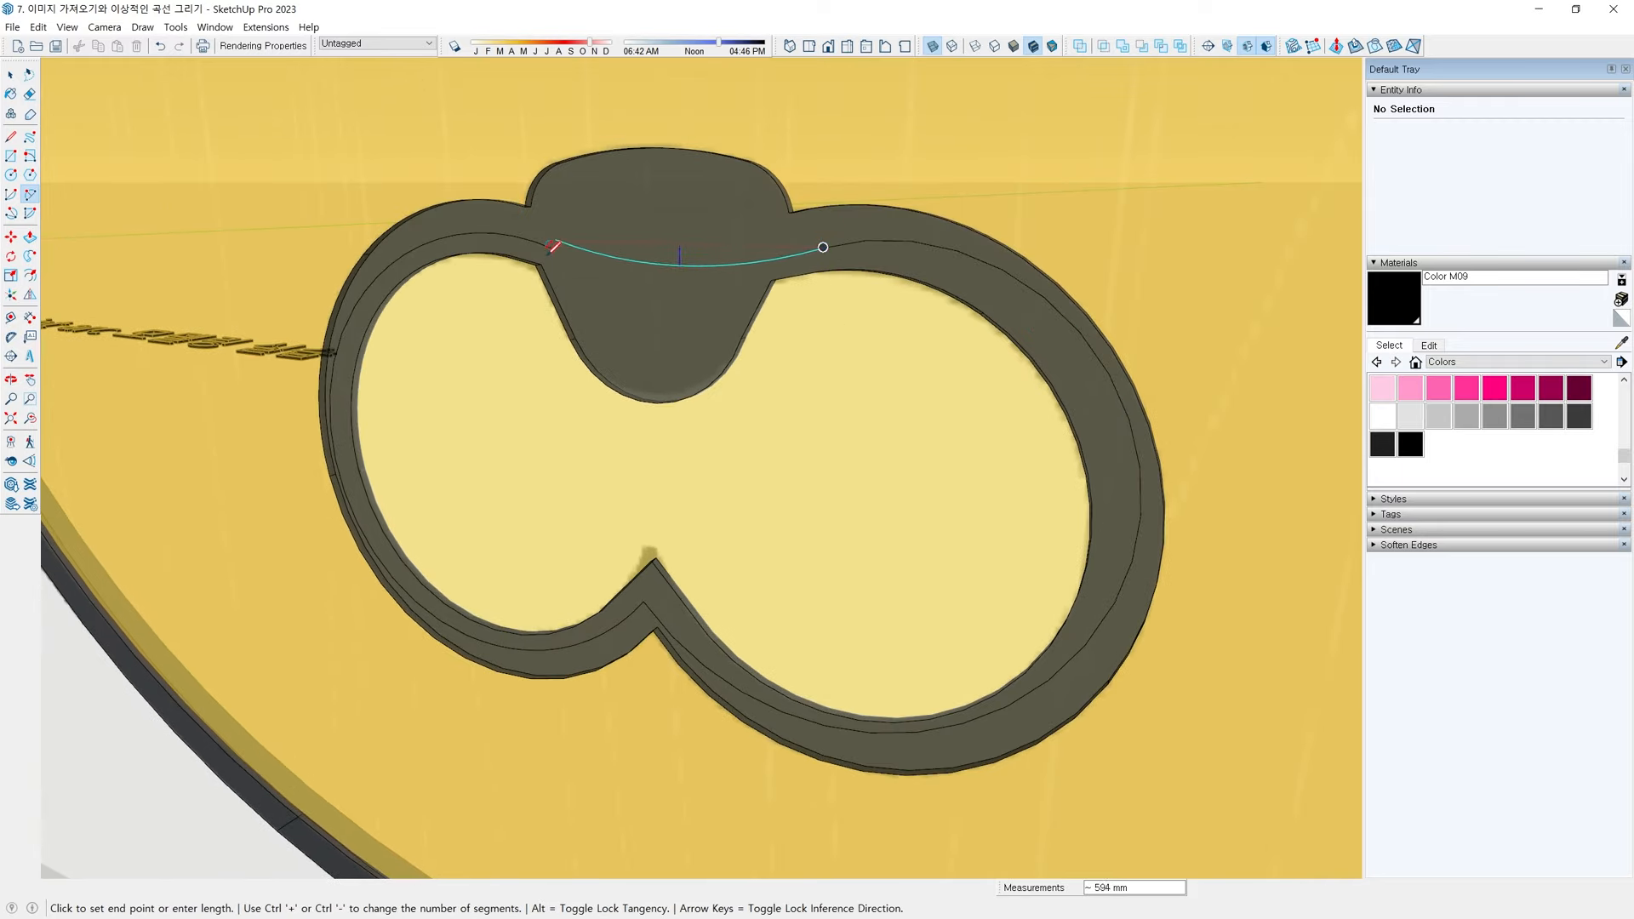
double_click(556, 249)
Turn off X-ray display and hide the bear's reference image
key(space)
scroll(707, 281, down, 3)
middle_drag(709, 287, 791, 403)
key(x)
scroll(765, 362, down, 1)
click(769, 368)
scroll(788, 408, up, 1)
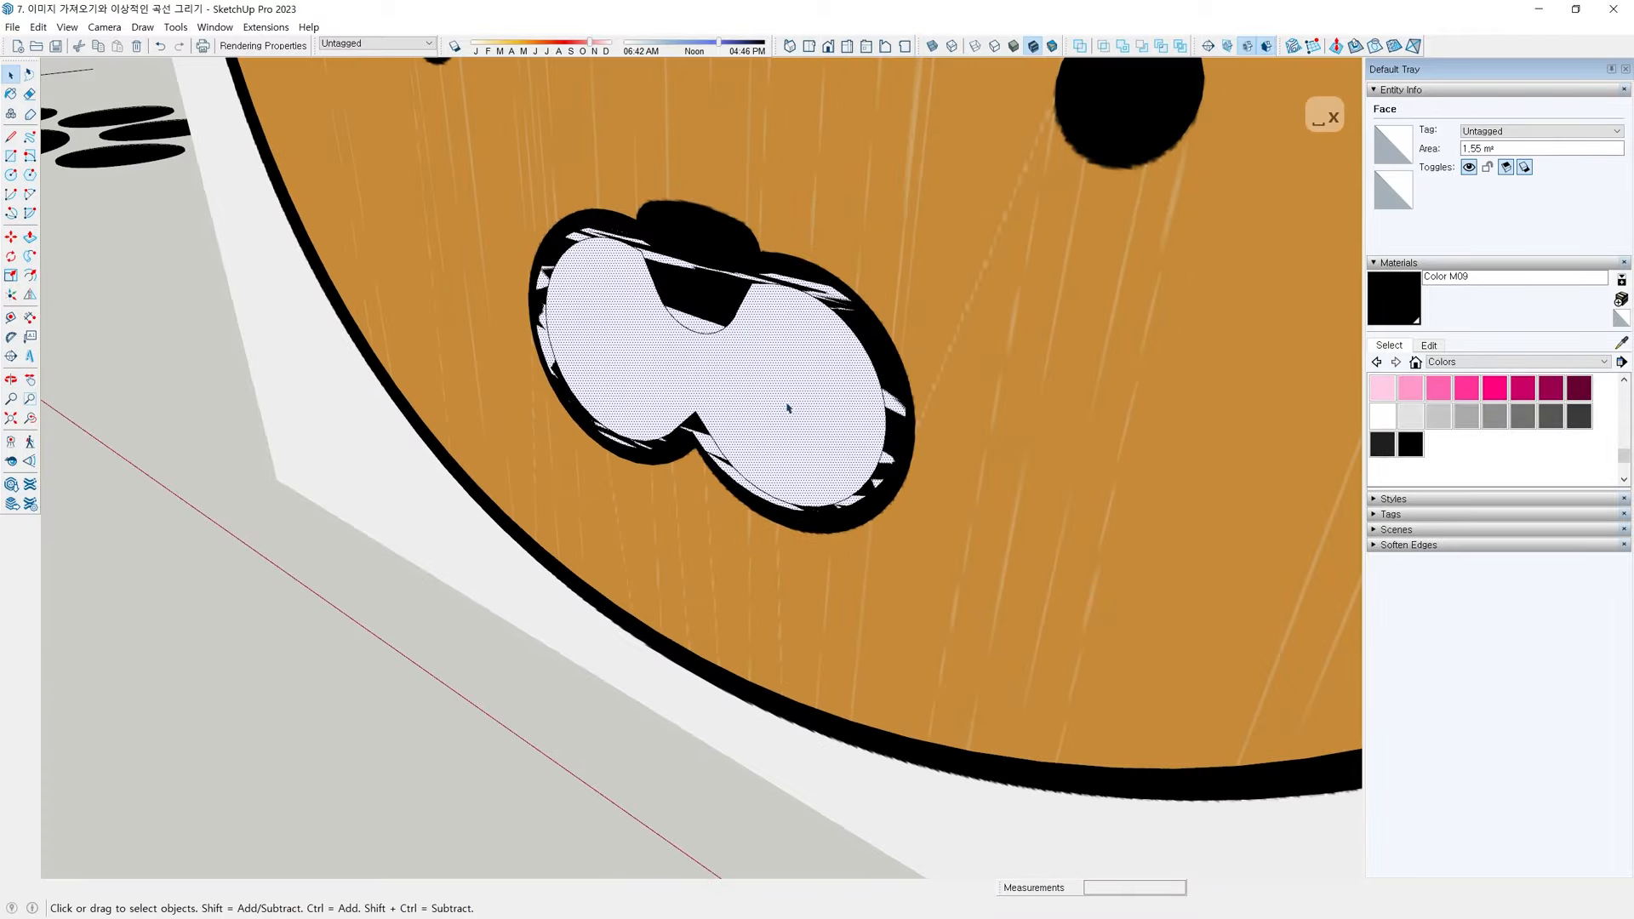
scroll(788, 410, down, 2)
scroll(823, 435, down, 3)
click(908, 630)
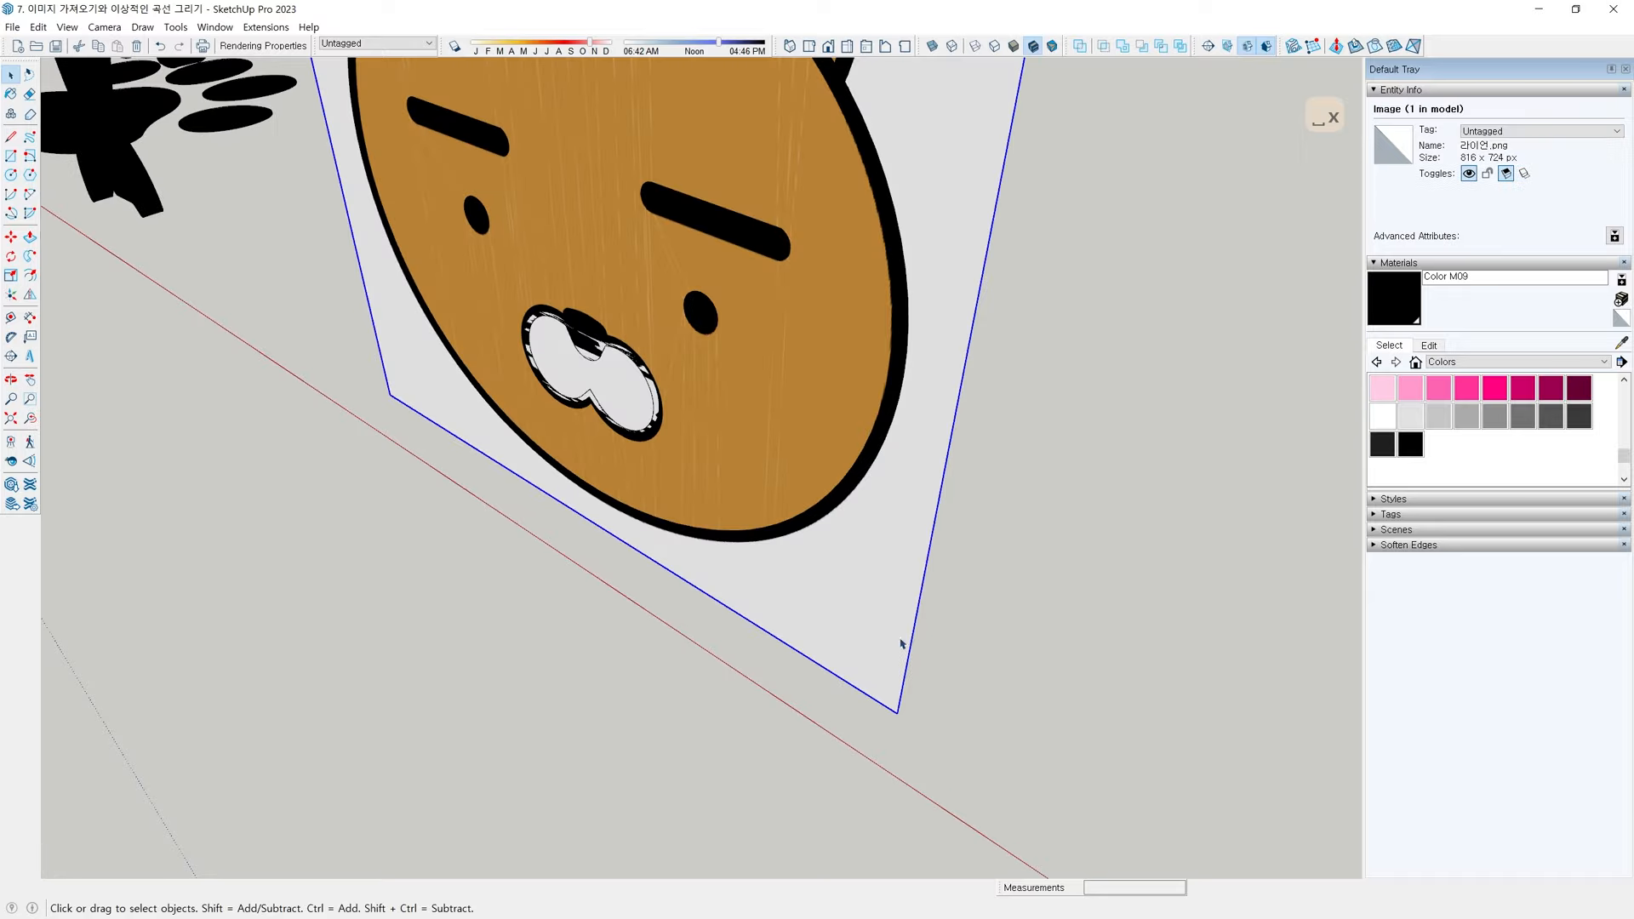
scroll(668, 477, up, 2)
key(h)
Push/Pull the white muzzle face by 10 mm
scroll(624, 415, up, 3)
middle_drag(624, 416, 511, 464)
key(p)
click(617, 401)
scroll(616, 401, down, 2)
text(0)
key(Return)
Select the whole extruded white muzzle solid and make it a group
key(space)
scroll(698, 420, up, 5)
triple_click(836, 392)
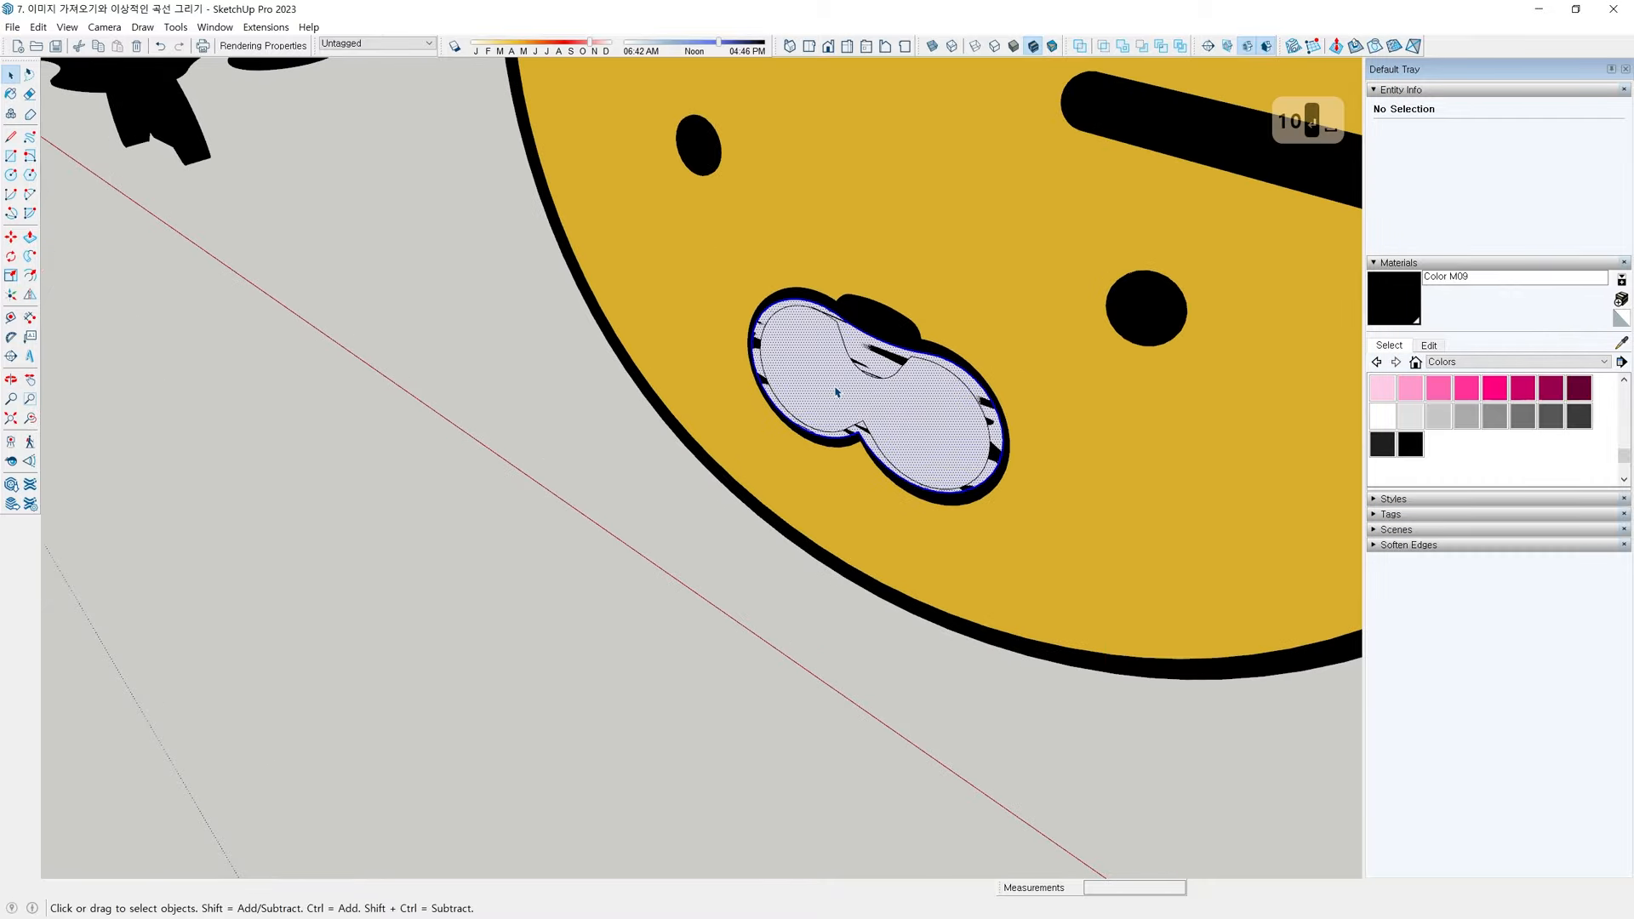
scroll(837, 392, down, 2)
key(ctrl+g)
Move the white muzzle group 10 mm along the green axis, back behind the black outline and nose
middle_drag(836, 392, 766, 528)
key(m)
click(555, 781)
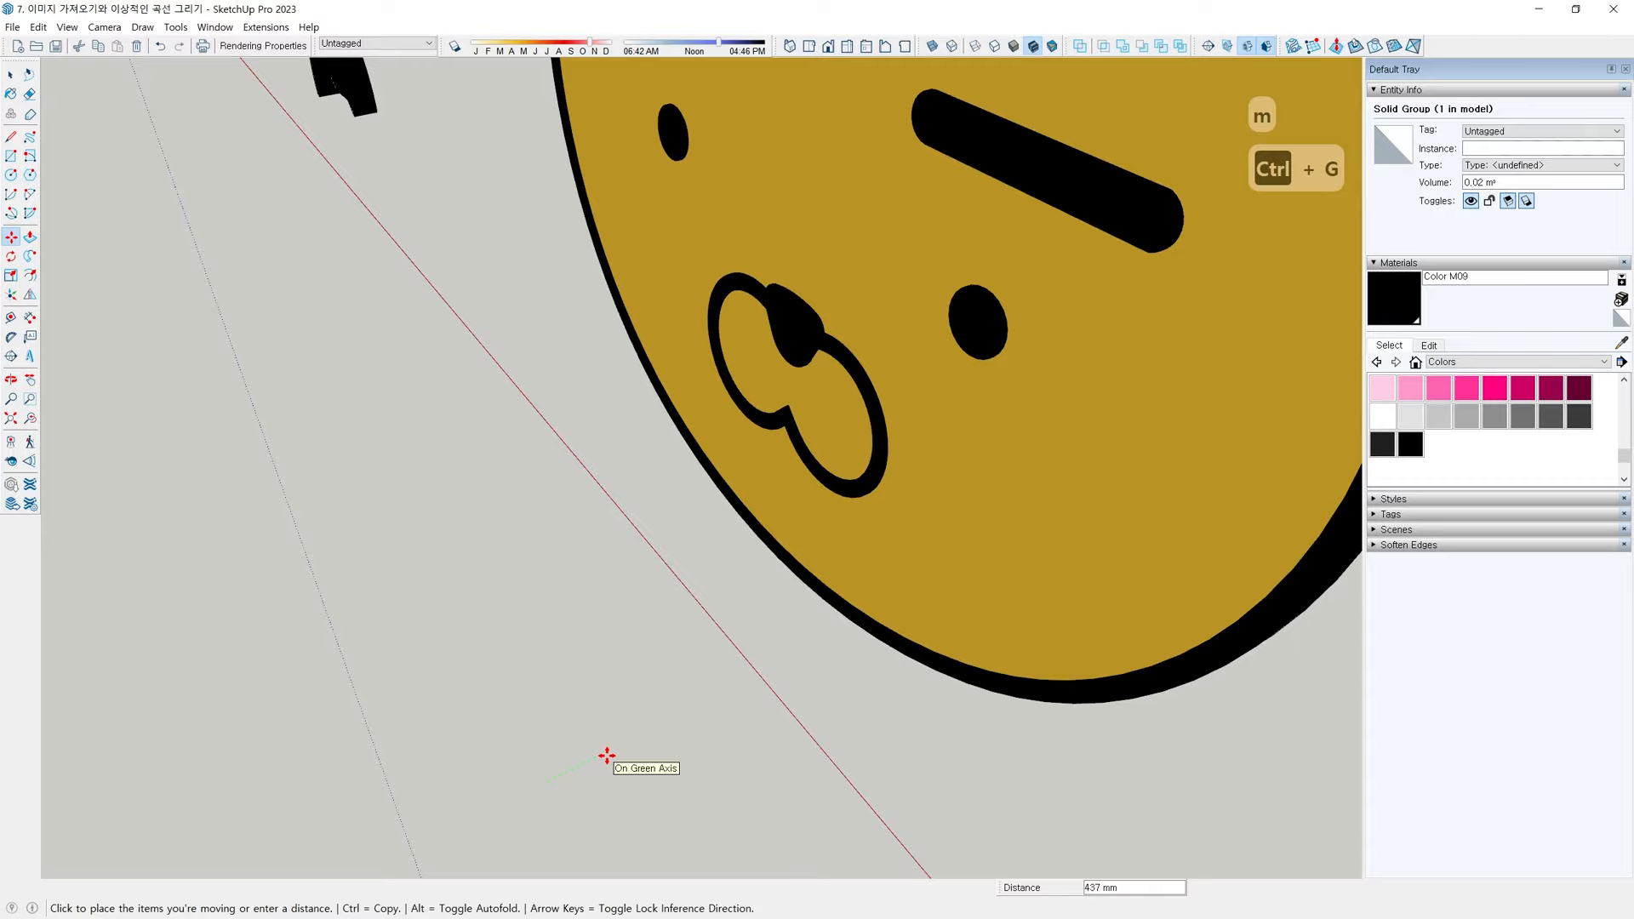
text(10)
key(Return)
key(space)
Examine the white muzzle and the whole bear face from several angles
middle_drag(606, 755, 766, 425)
scroll(774, 380, up, 5)
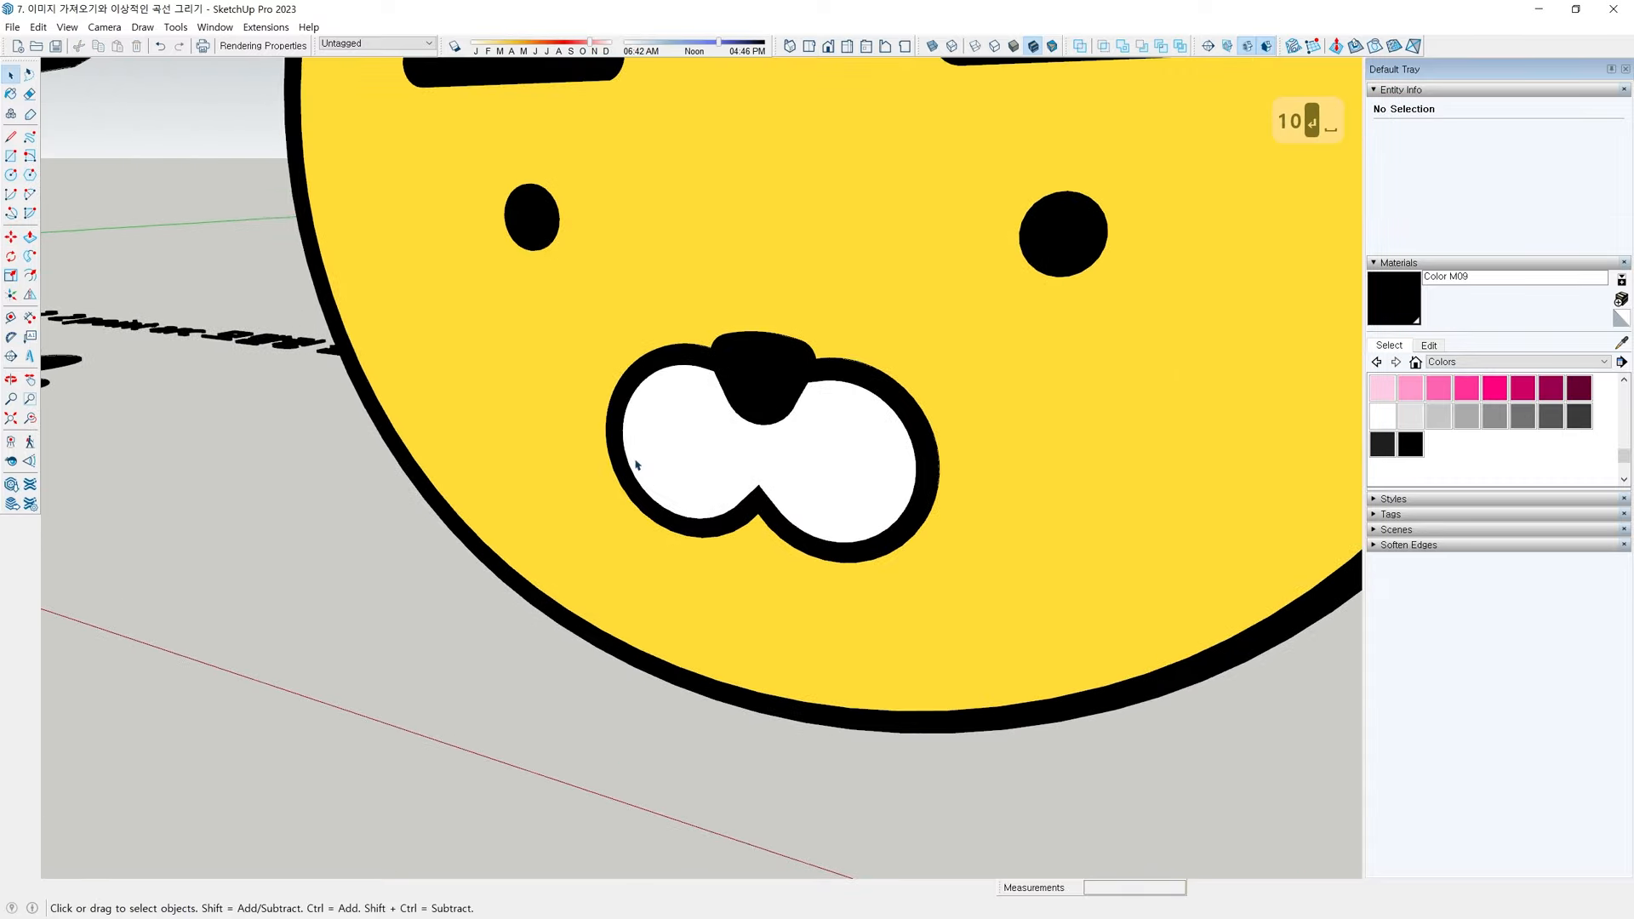
scroll(799, 422, up, 2)
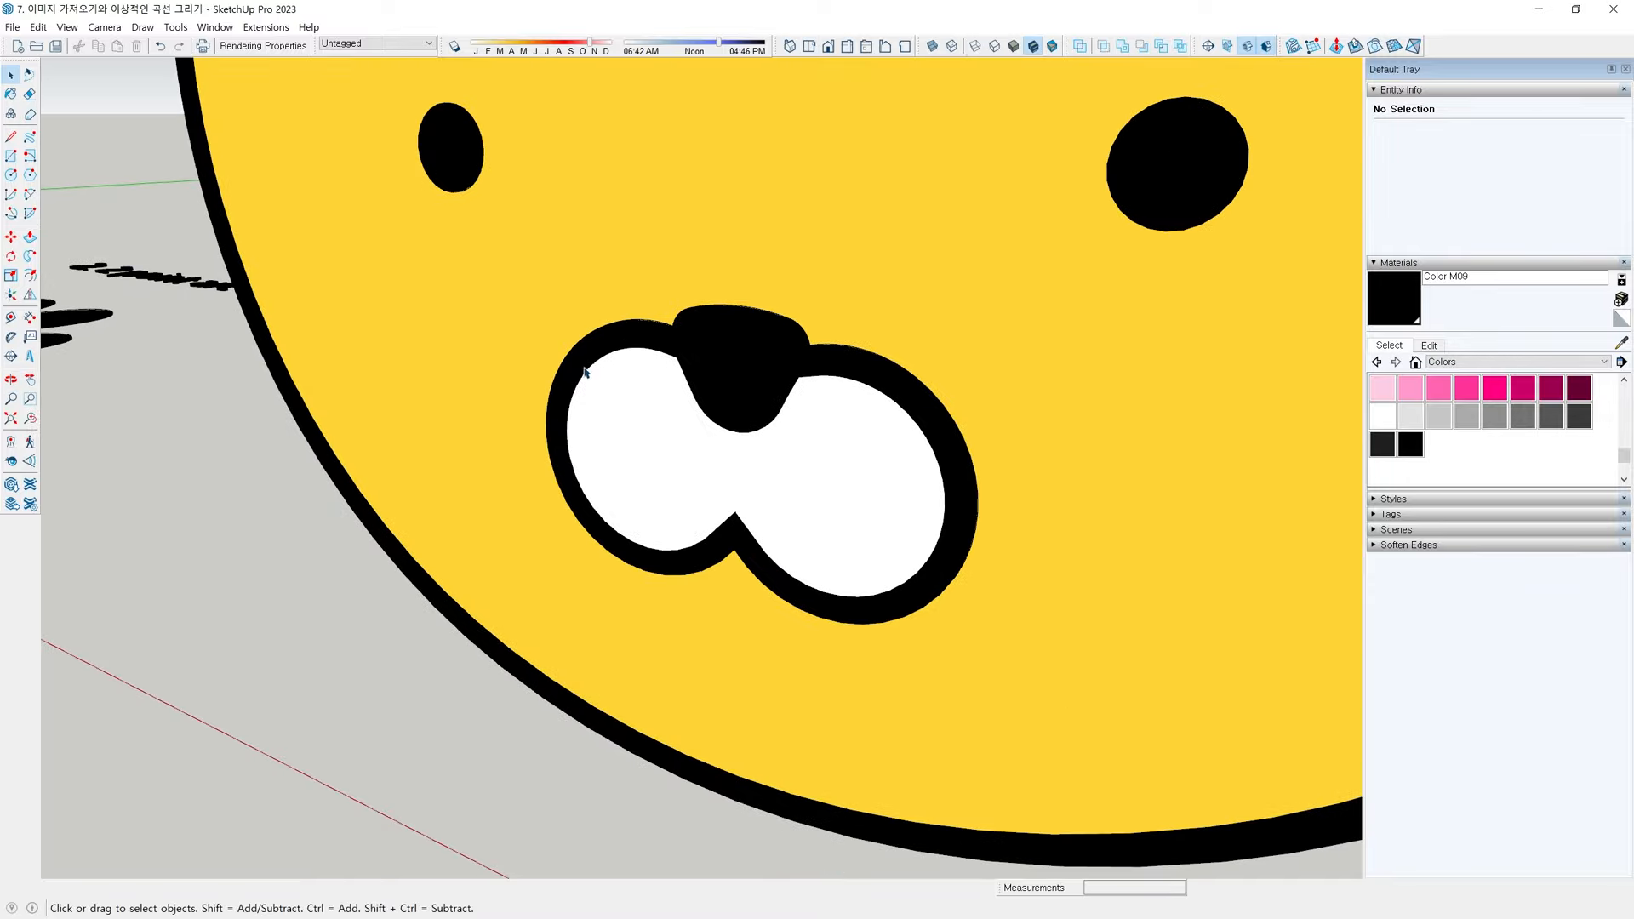
middle_drag(854, 390, 805, 421)
middle_drag(736, 501, 1292, 463)
scroll(984, 452, down, 4)
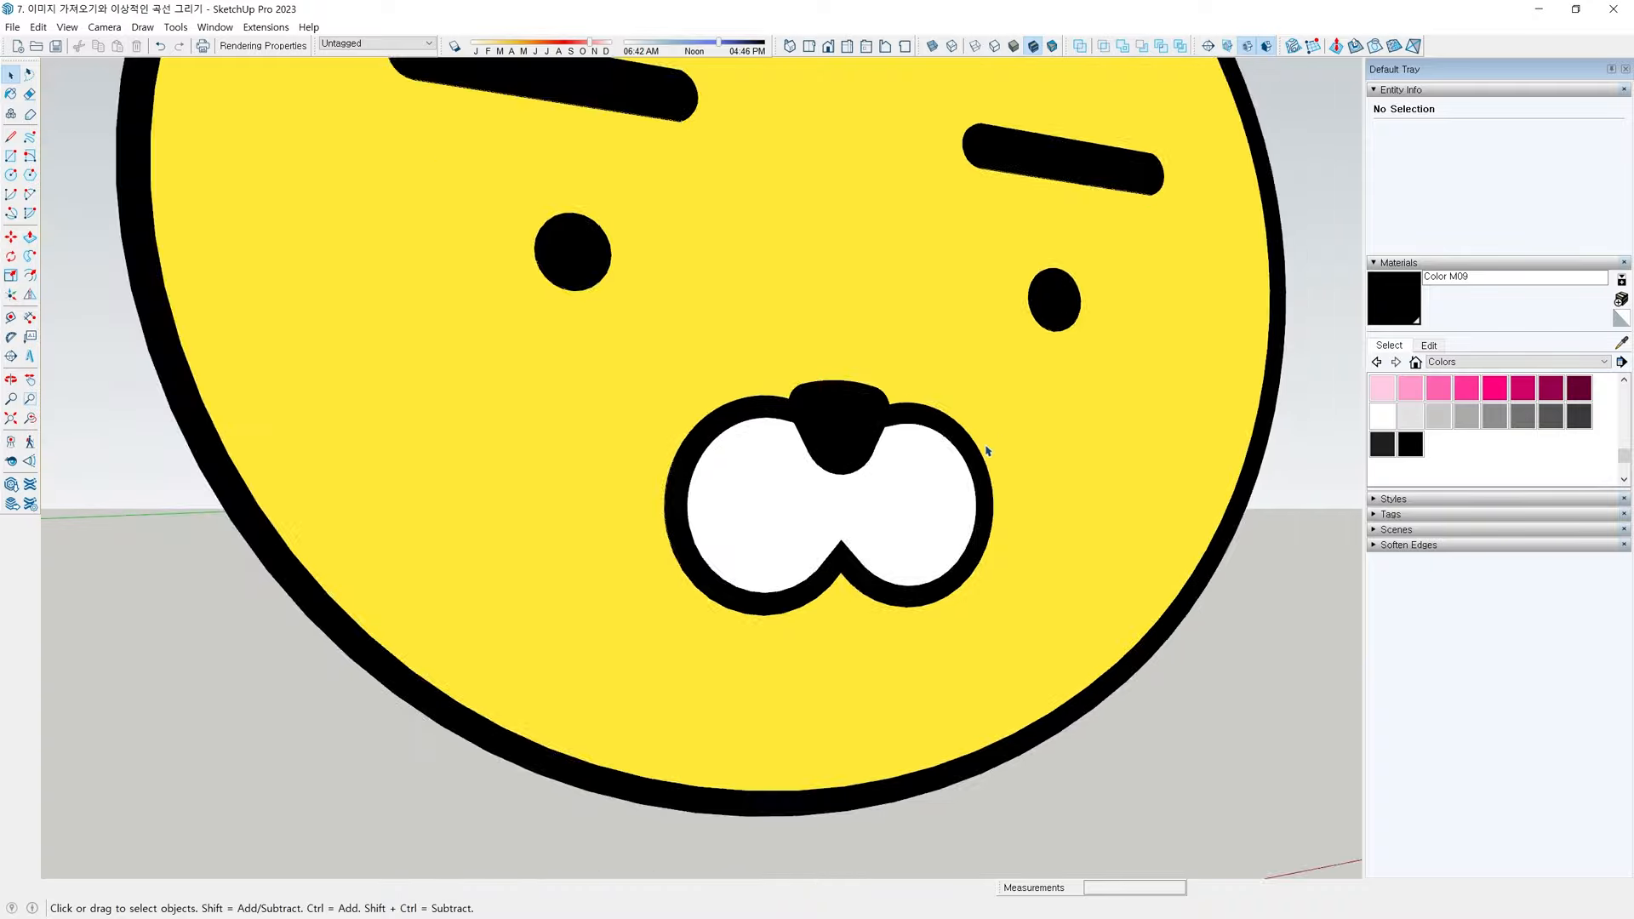
shift+middle_drag(1328, 573, 1229, 573)
scroll(1029, 544, down, 3)
middle_drag(1028, 545, 788, 478)
scroll(809, 496, up, 5)
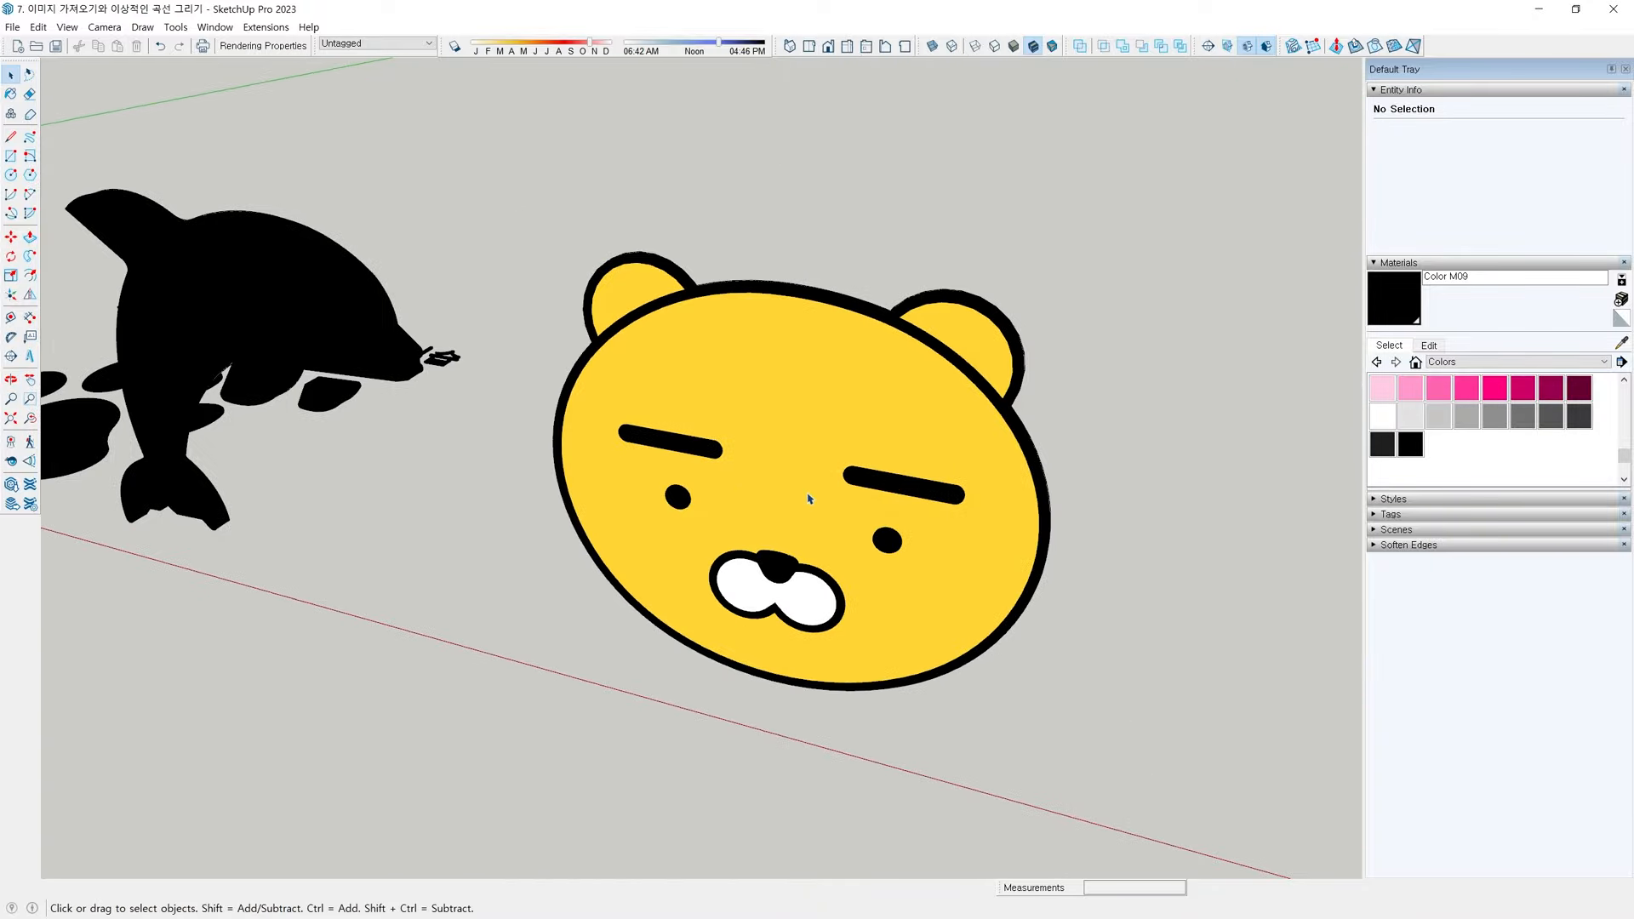
Open the bear head group, paint the face and both inner ears with Color D05, and close the group
double_click(841, 418)
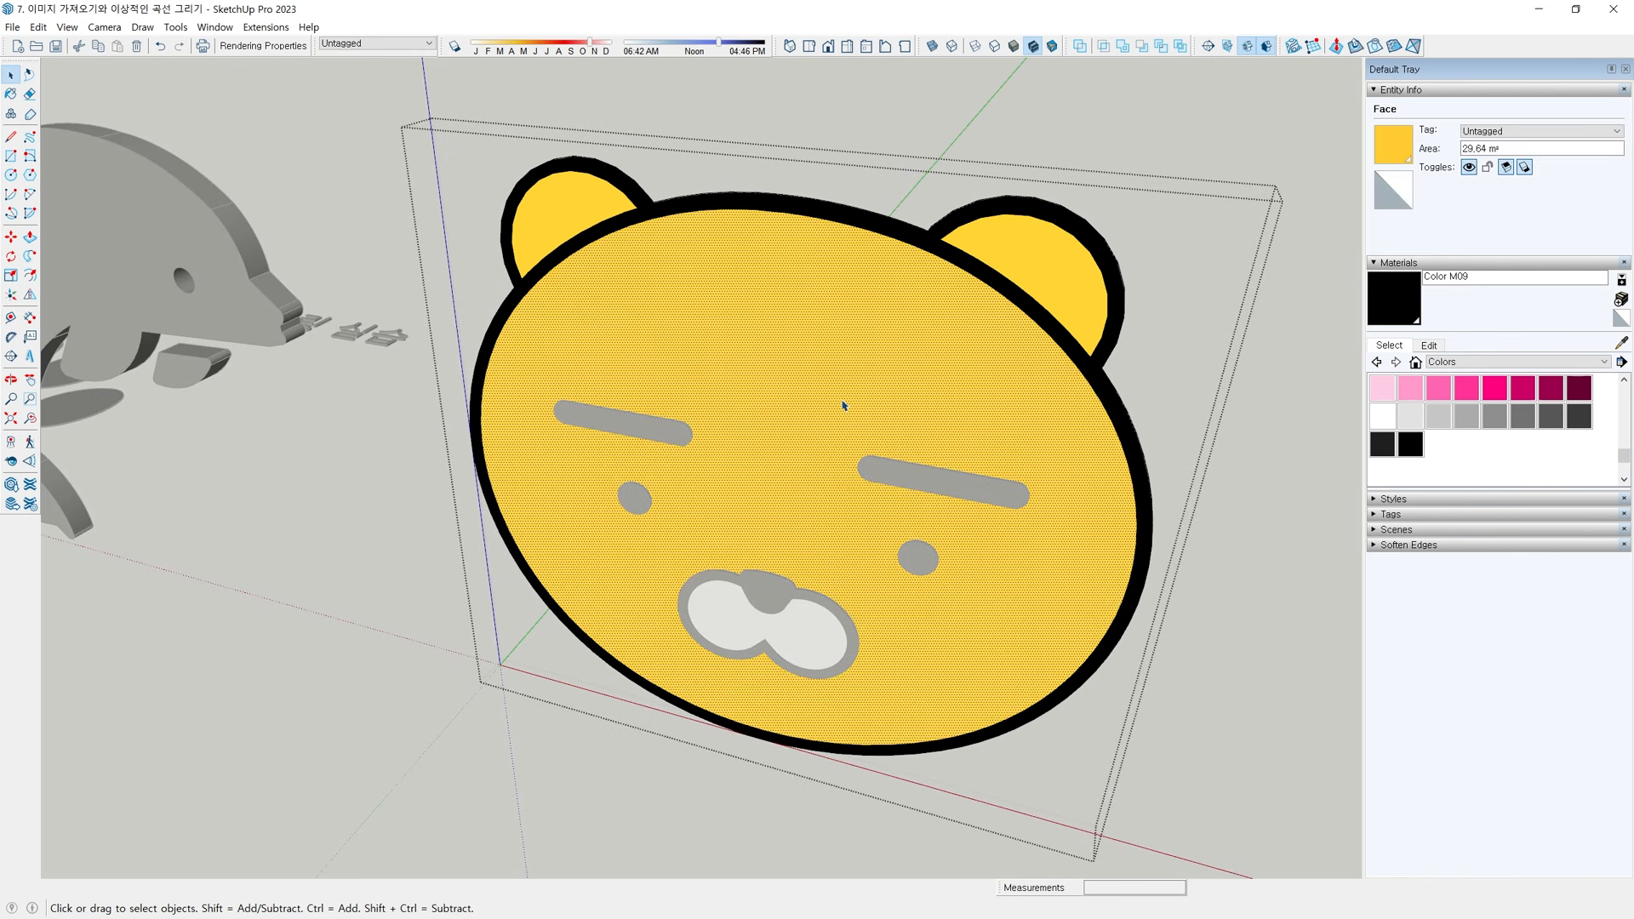
click(1476, 362)
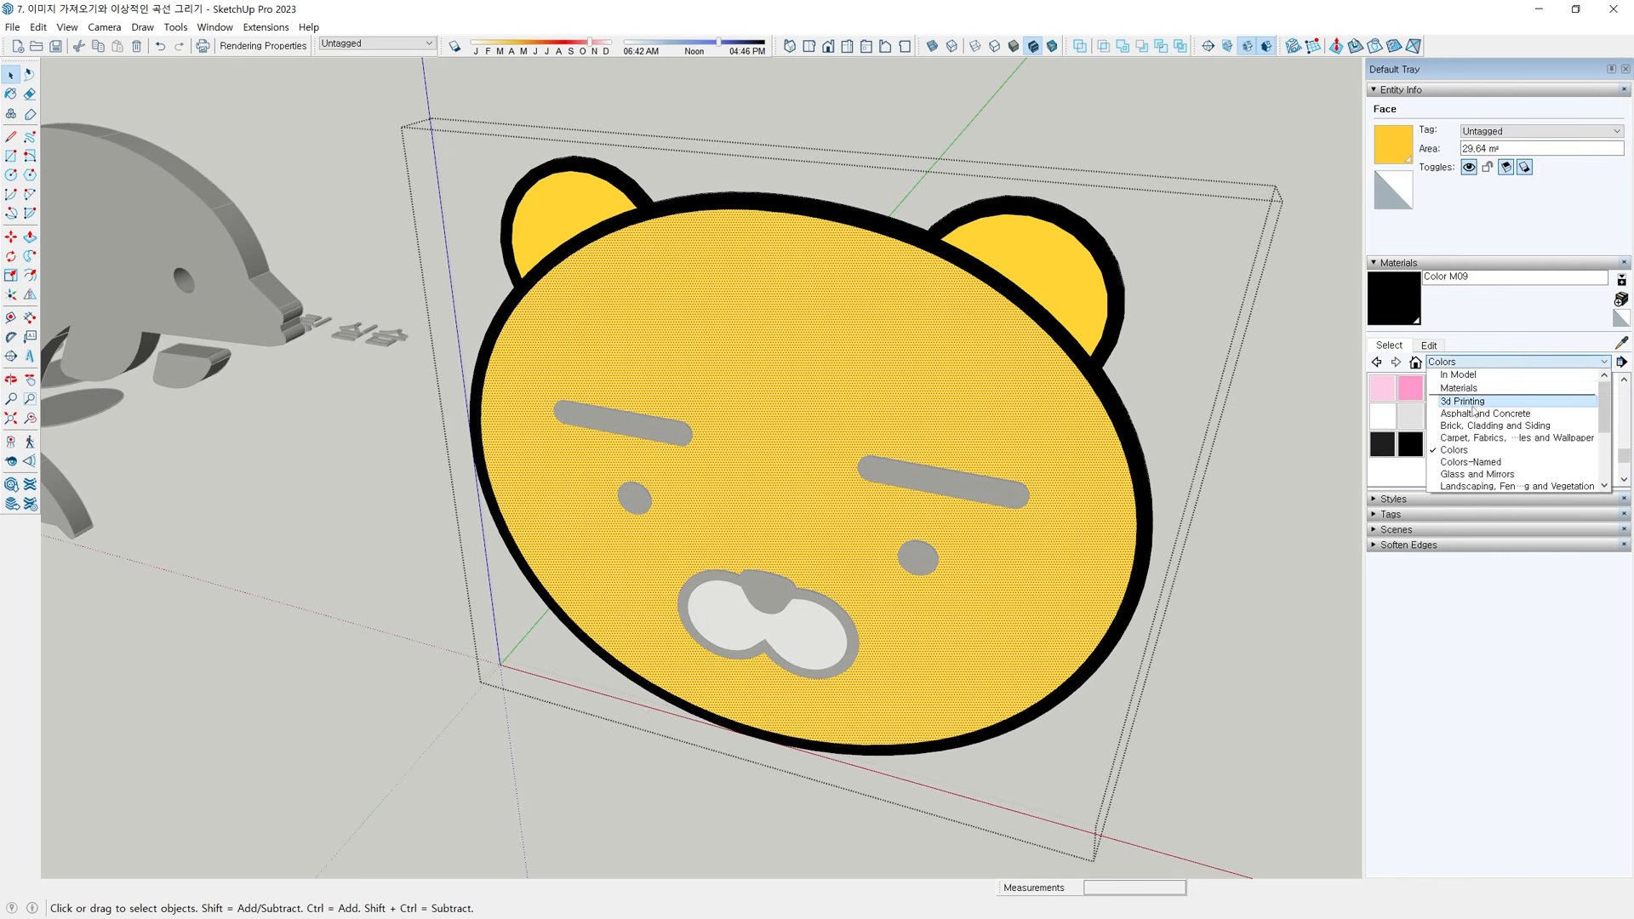
click(1476, 441)
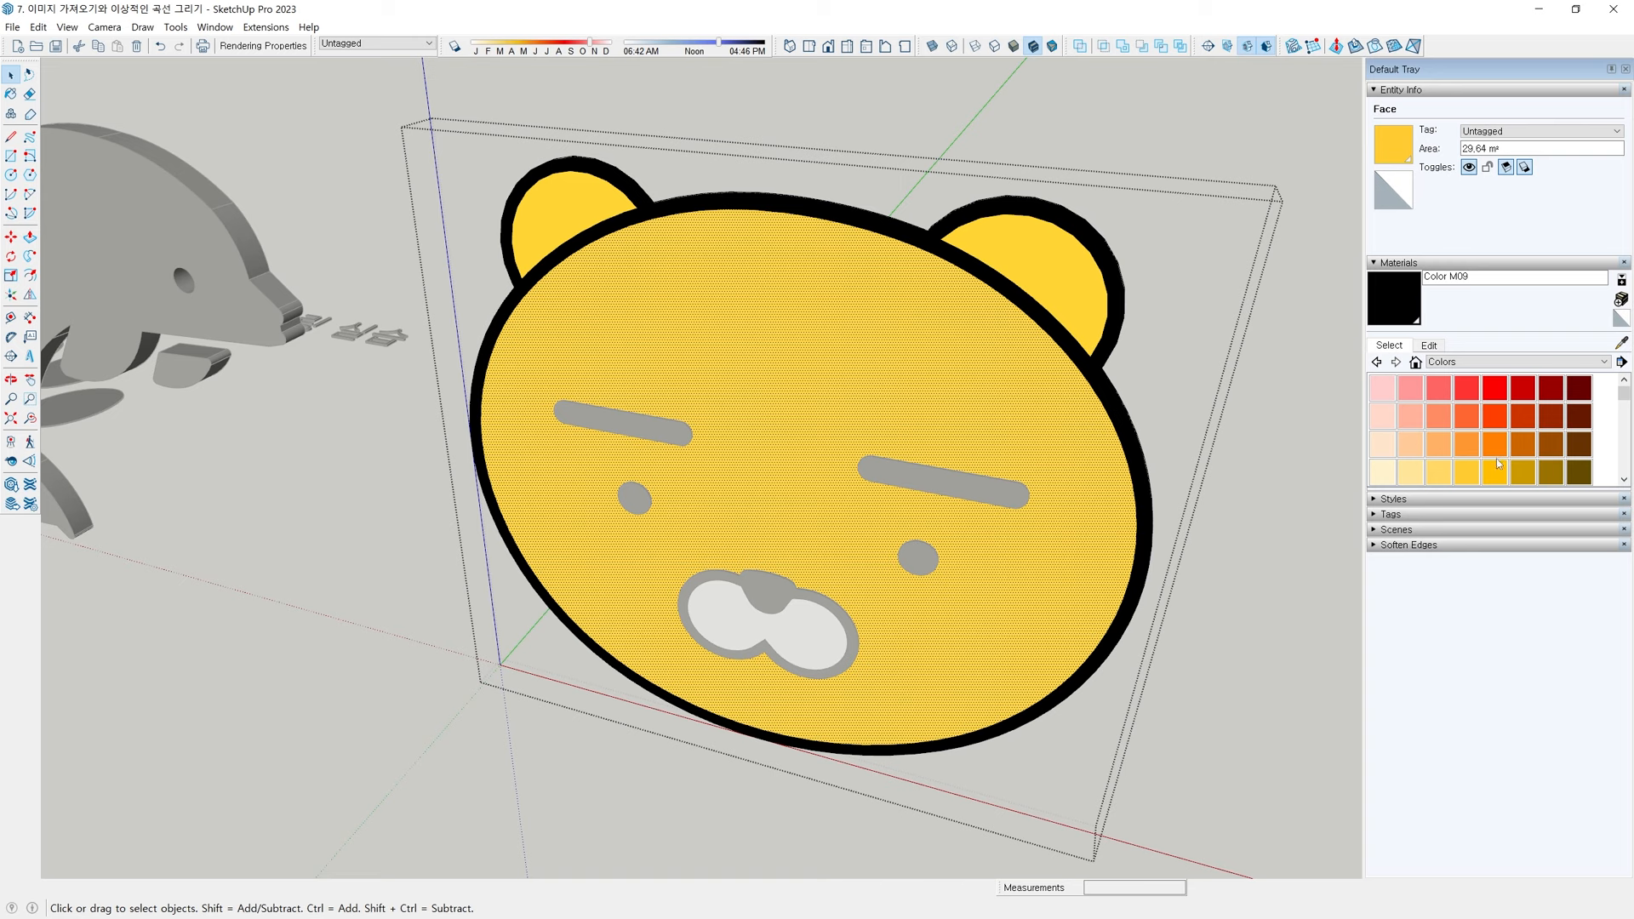
click(1495, 472)
click(985, 358)
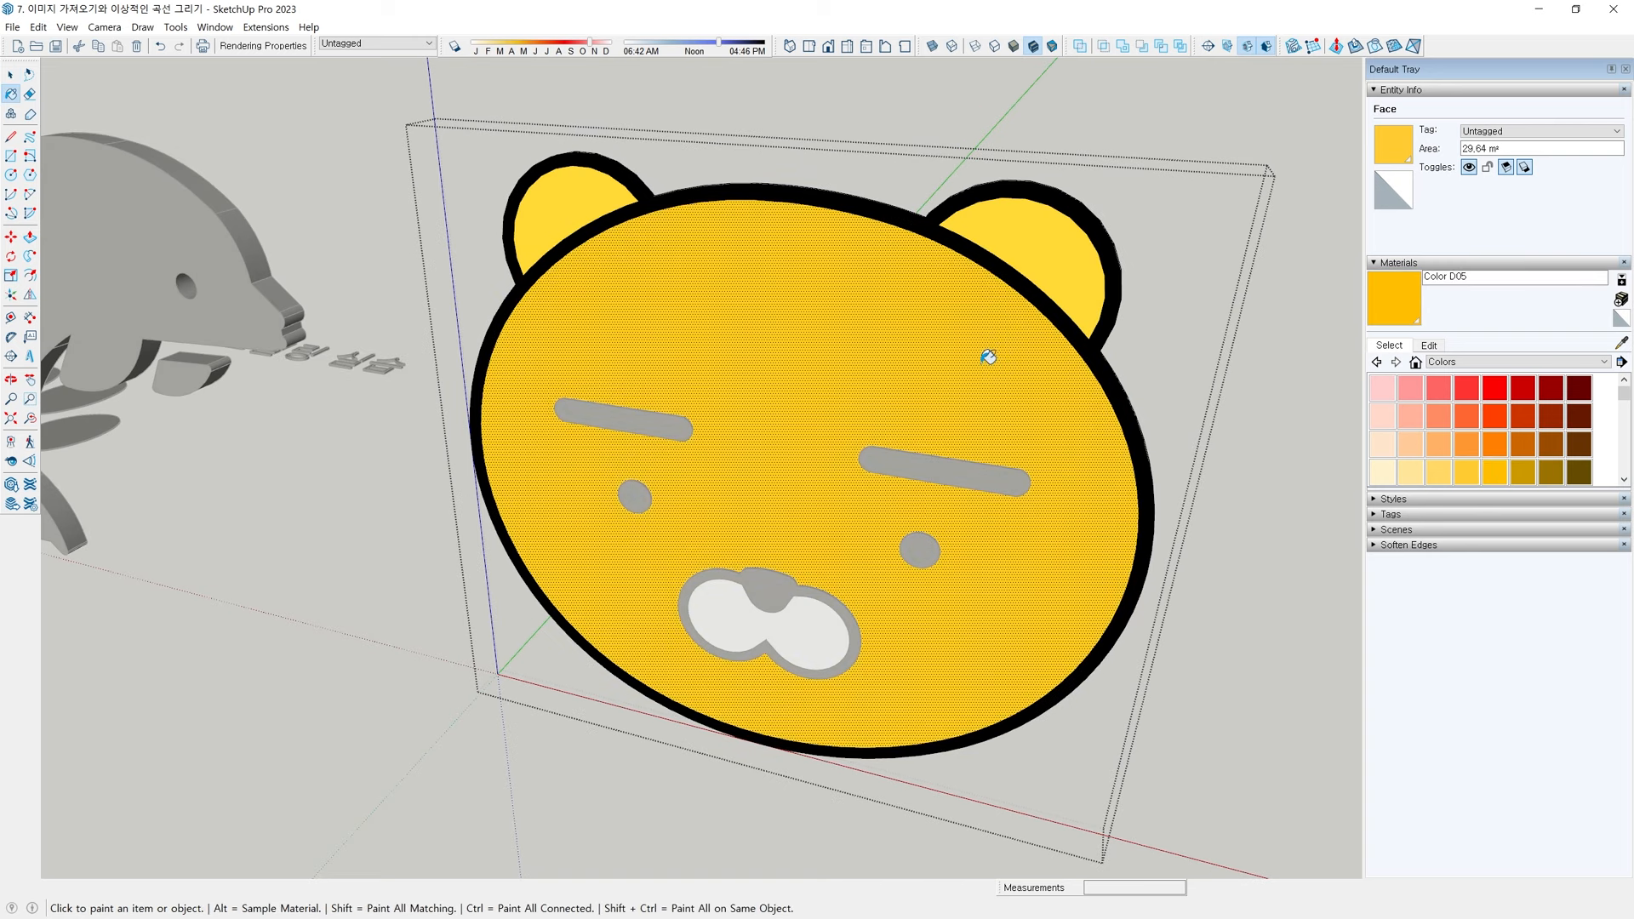
click(1038, 248)
click(556, 205)
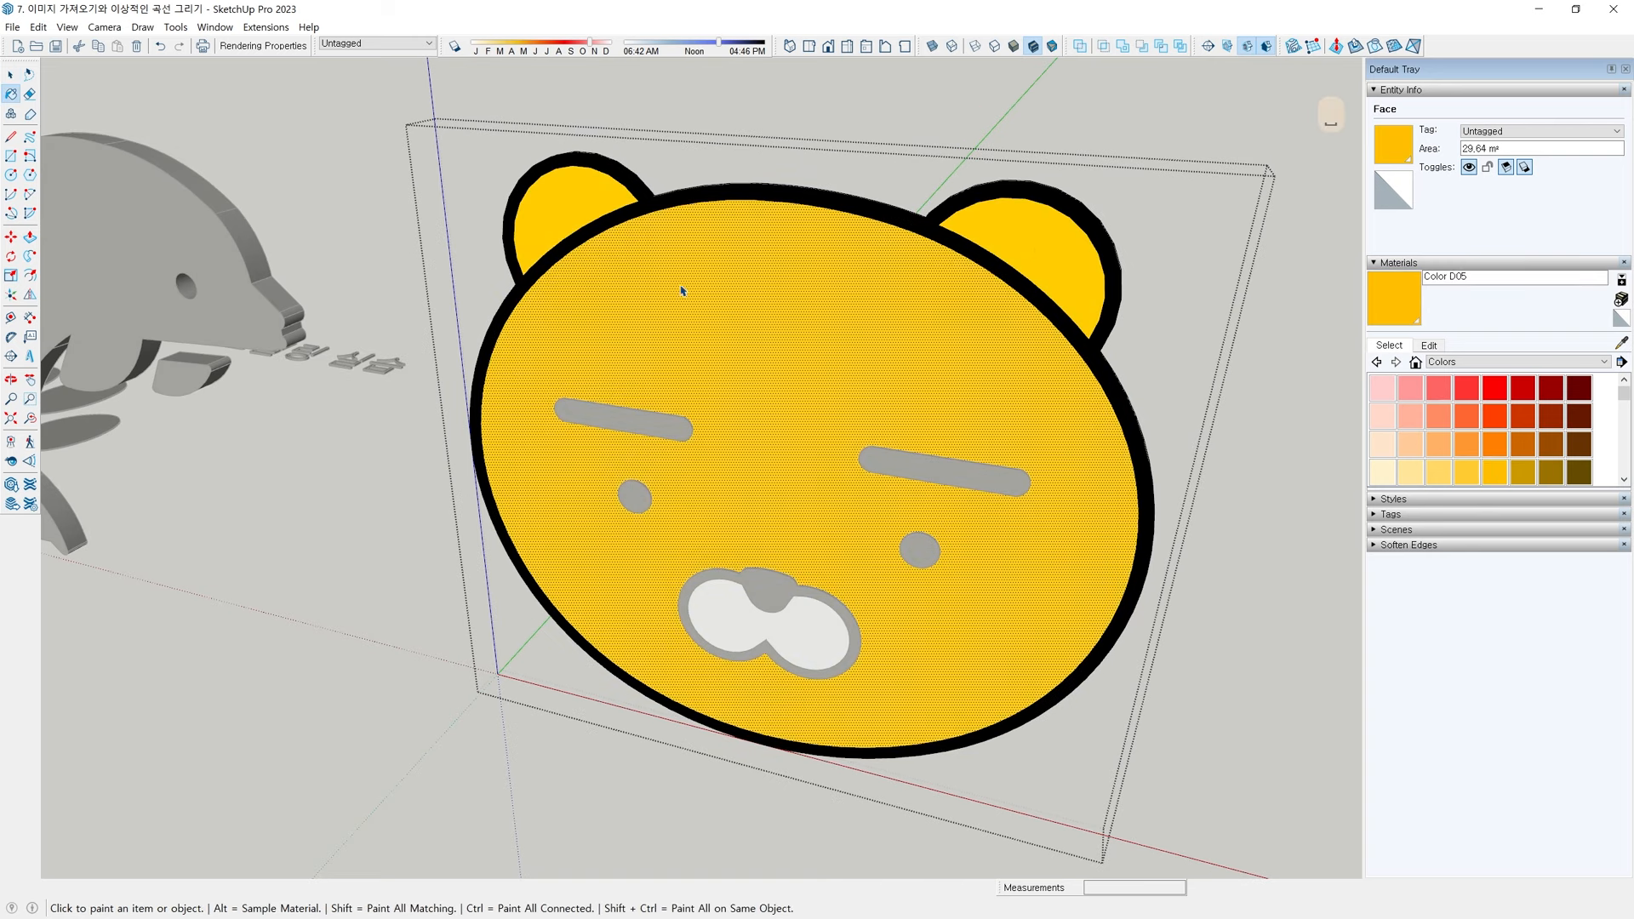
key(space)
click(1226, 714)
scroll(1225, 715, down, 2)
mouse_move(1141, 693)
middle_down()
mouse_move(1010, 660)
mouse_move(609, 500)
mouse_move(813, 522)
mouse_move(692, 587)
middle_up()
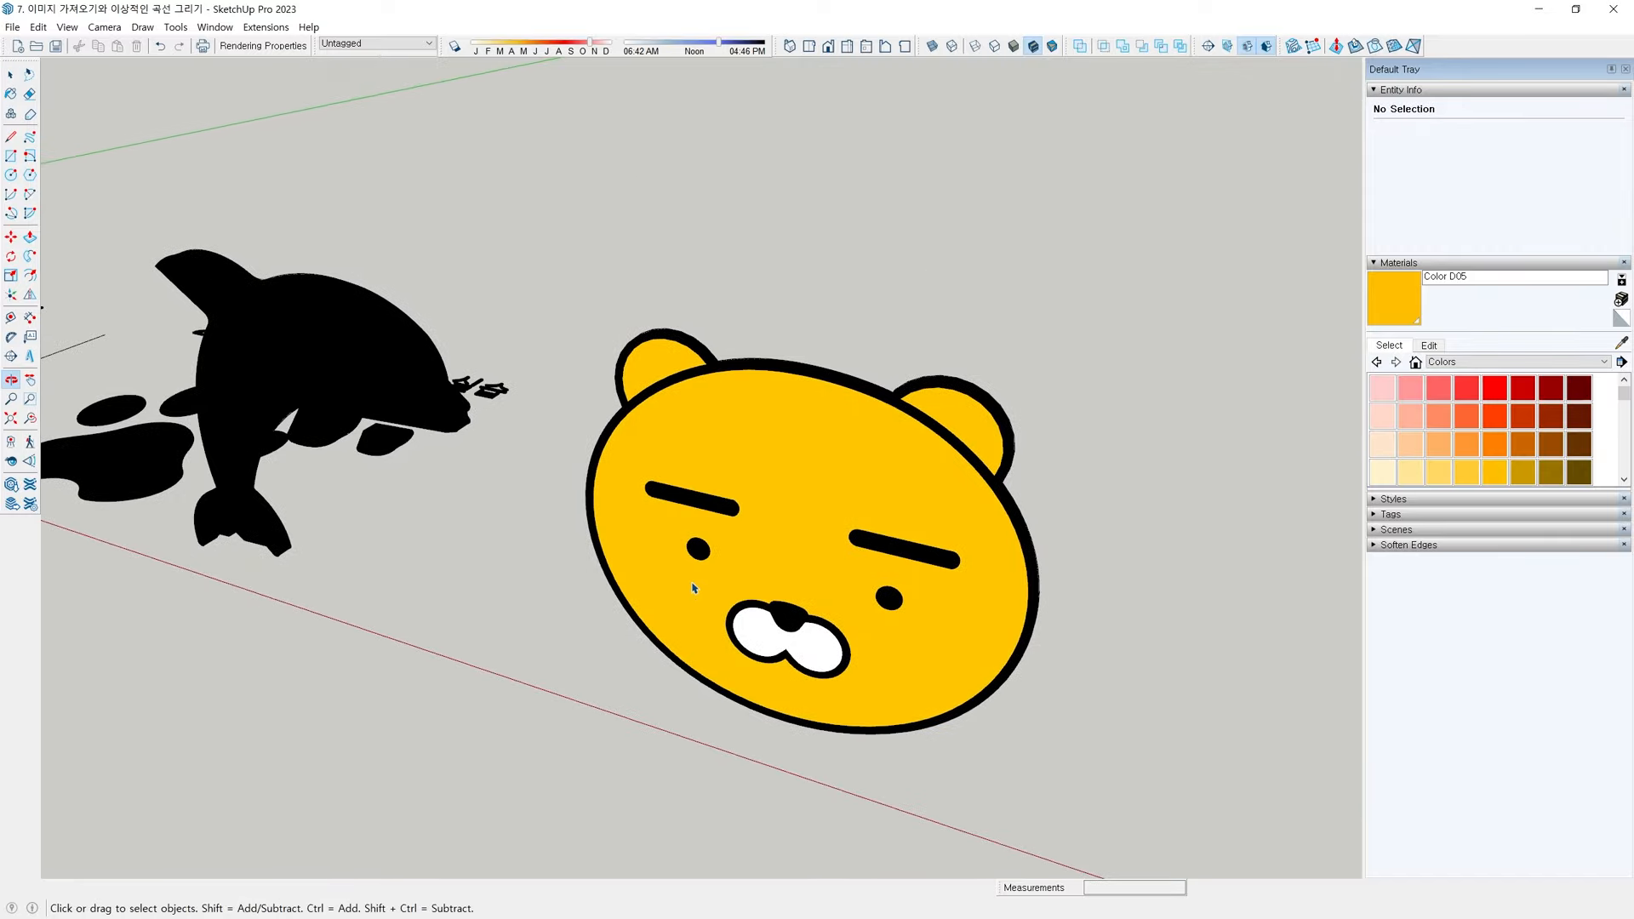
Examine the imported-image examples and the paw, dolphin and bear models from several angles
scroll(683, 581, down, 4)
scroll(683, 580, down, 2)
middle_drag(615, 538, 694, 650)
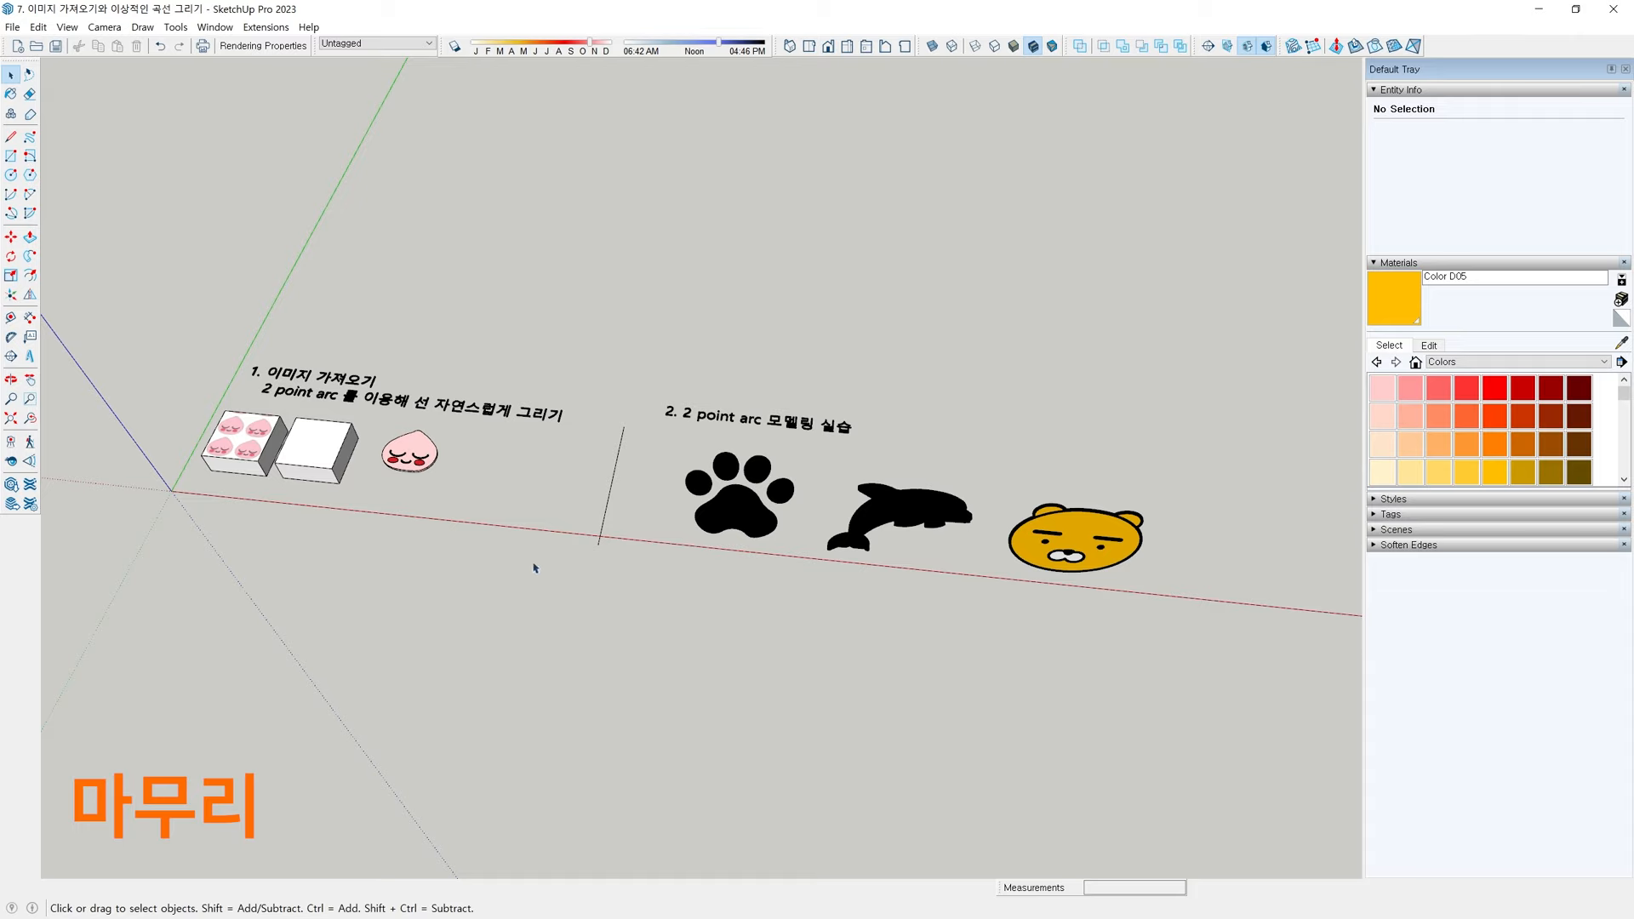
middle_drag(536, 567, 280, 557)
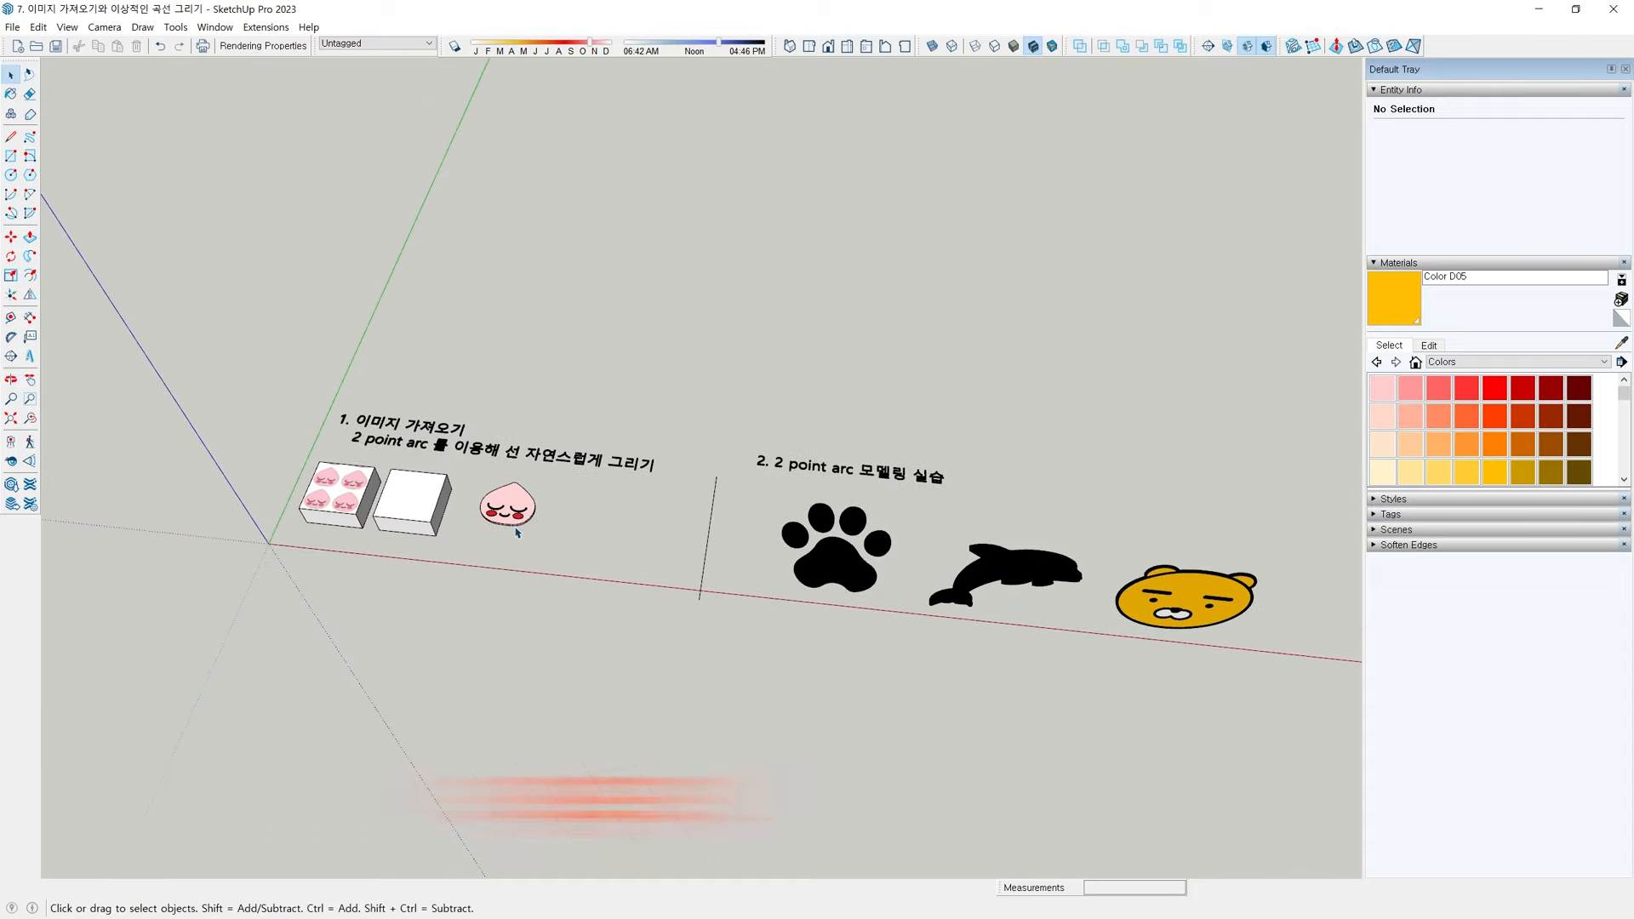
middle_drag(460, 505, 536, 515)
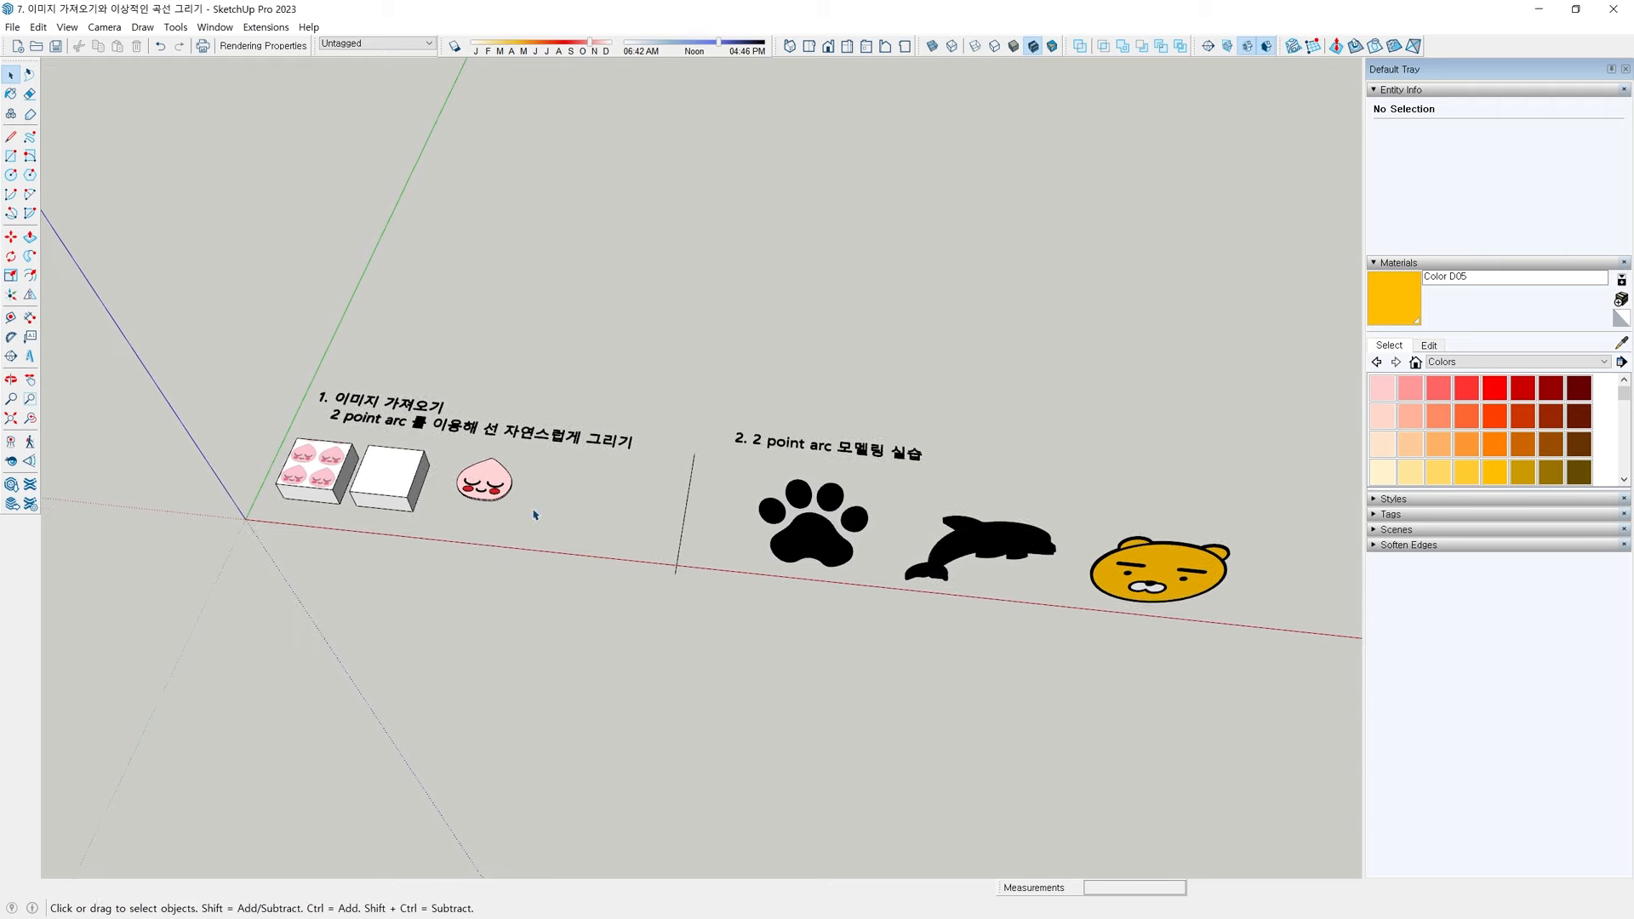
middle_drag(640, 593, 828, 589)
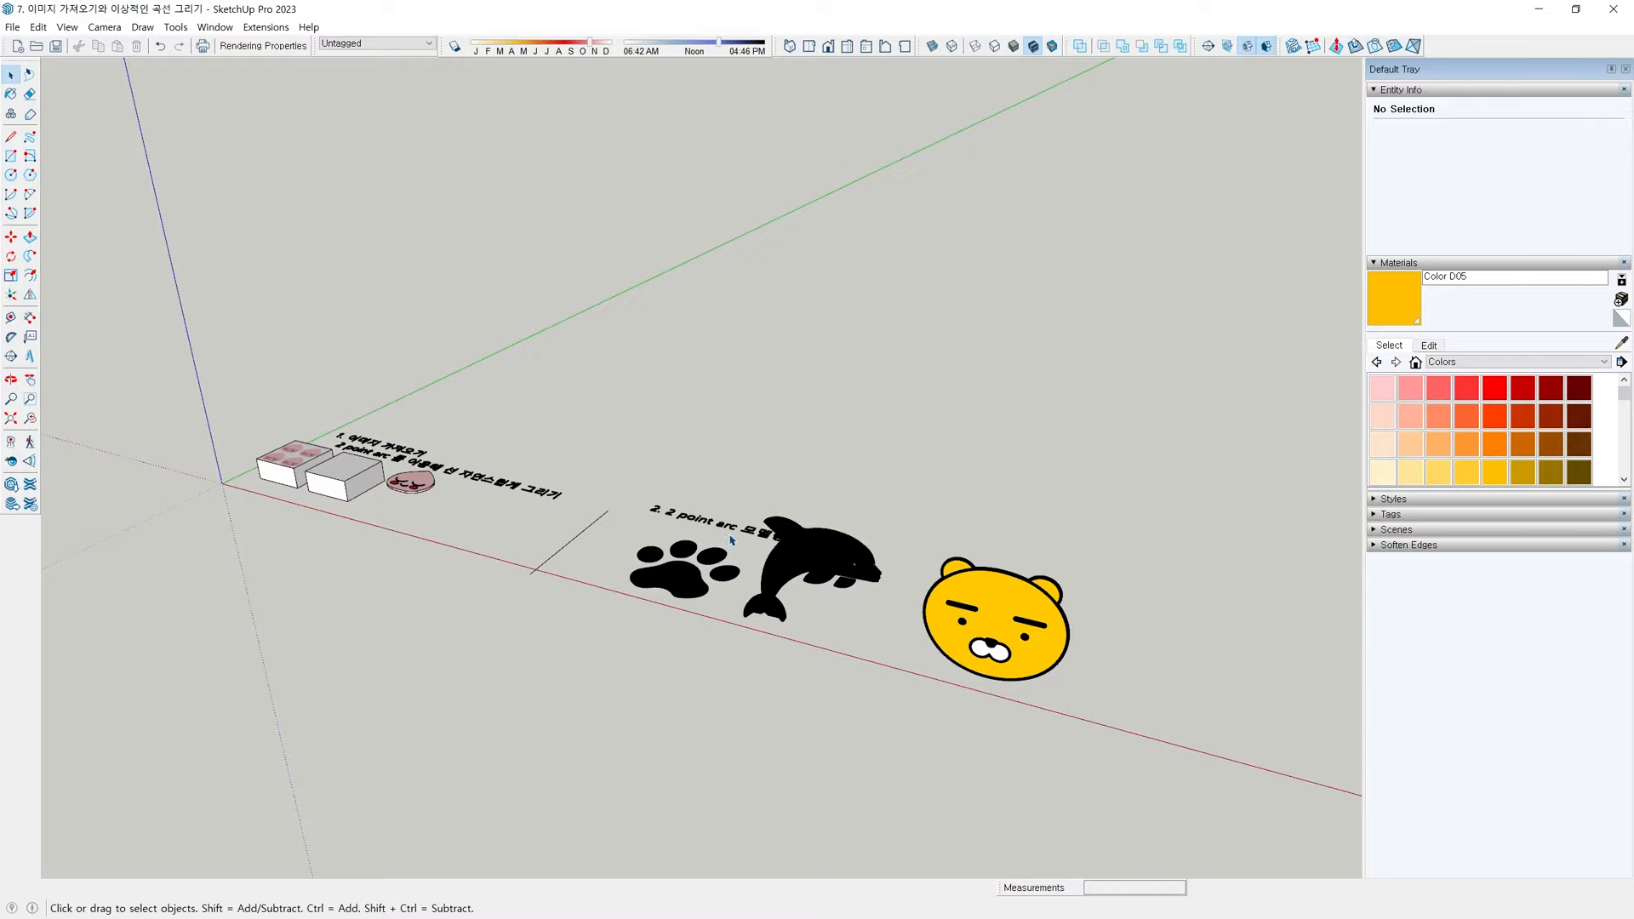
scroll(730, 540, up, 3)
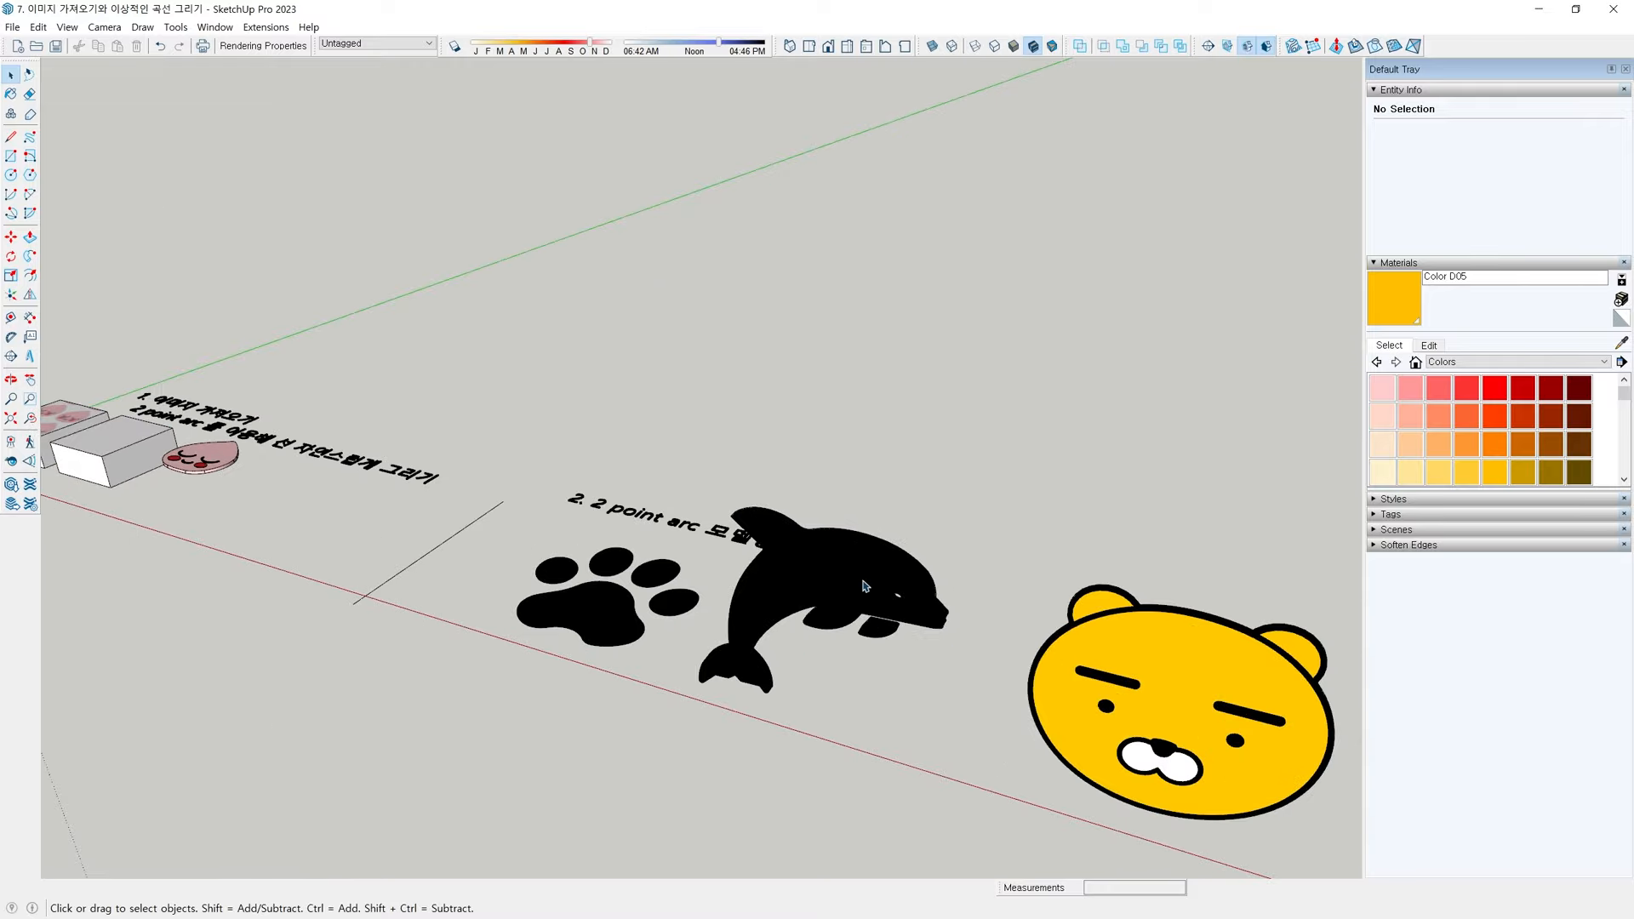
middle_drag(866, 585, 866, 419)
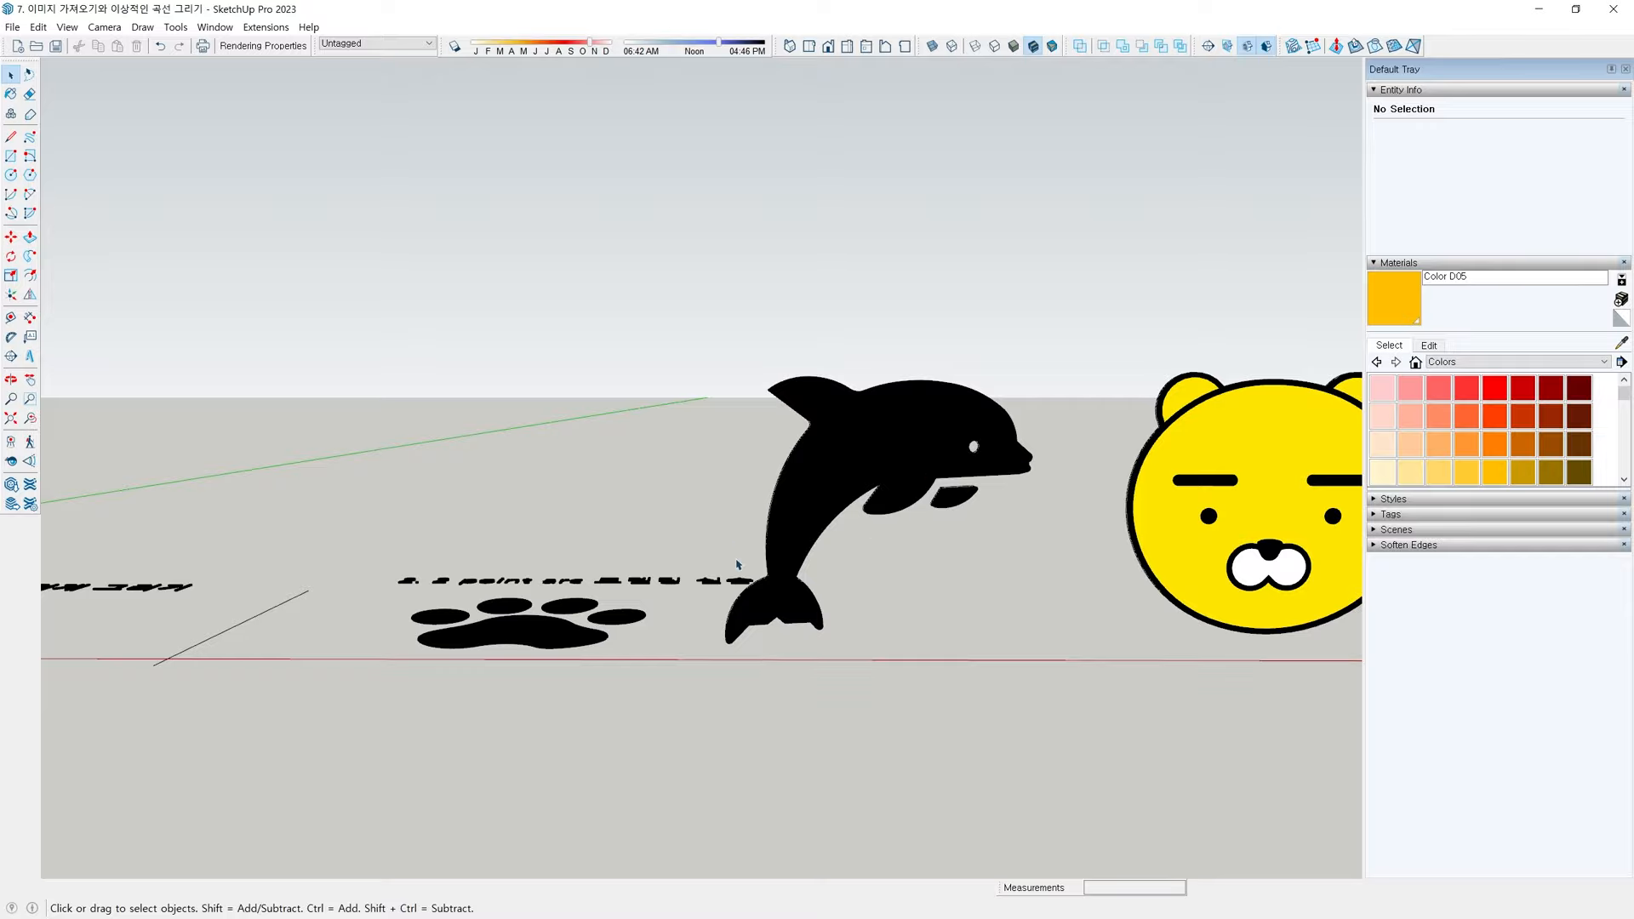
scroll(736, 564, down, 3)
middle_drag(737, 564, 911, 525)
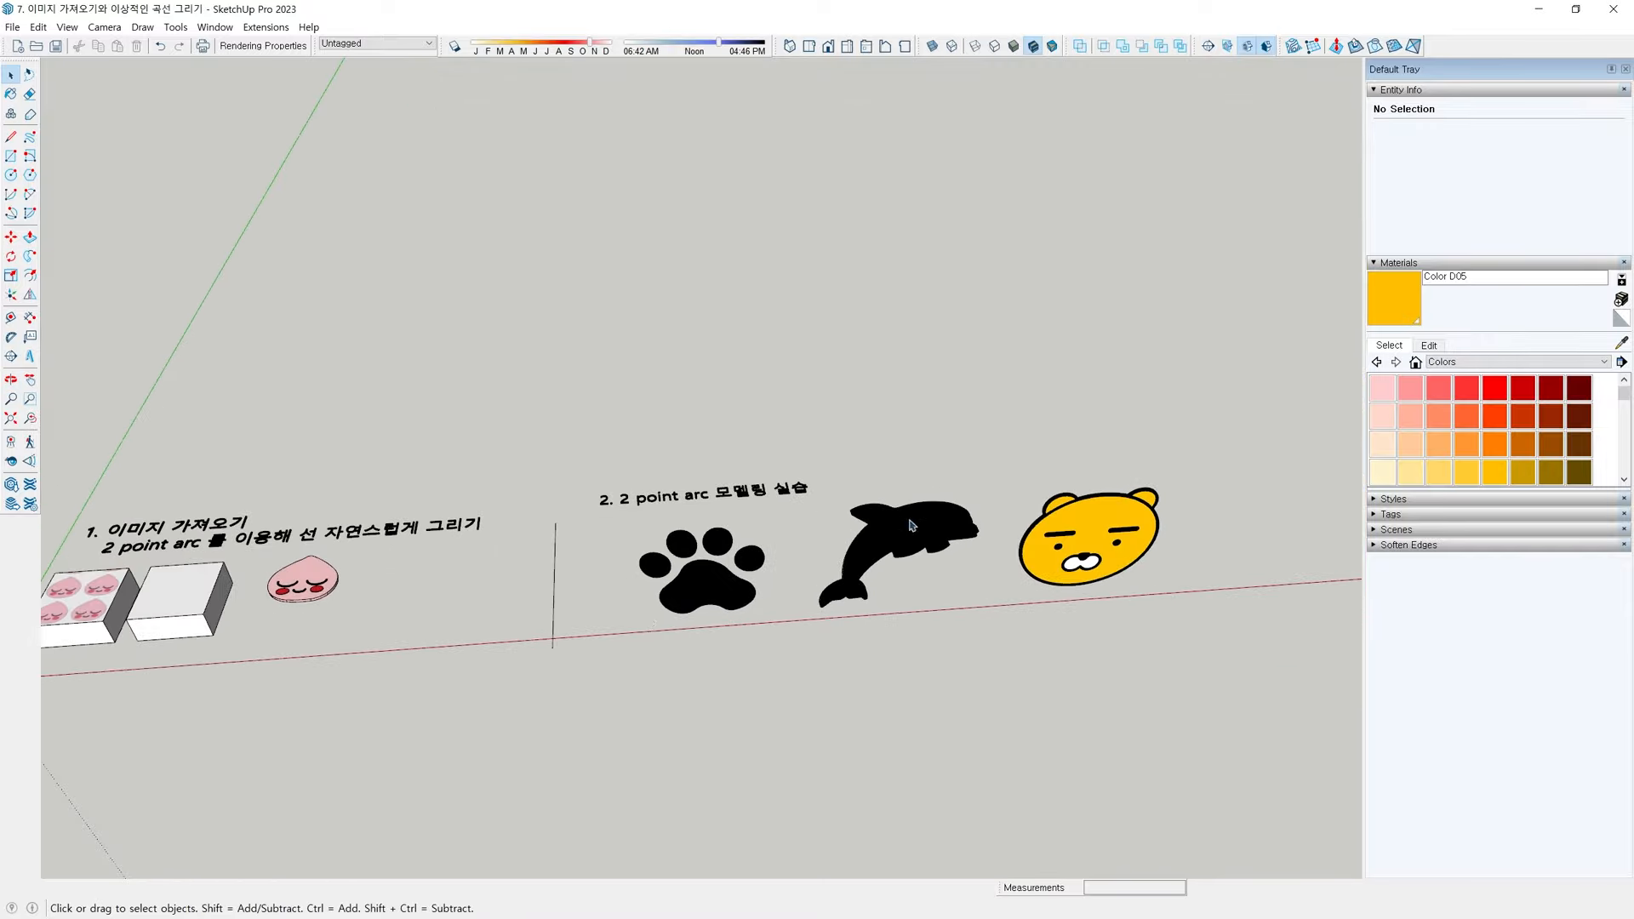
middle_drag(799, 596, 740, 667)
middle_drag(675, 607, 709, 530)
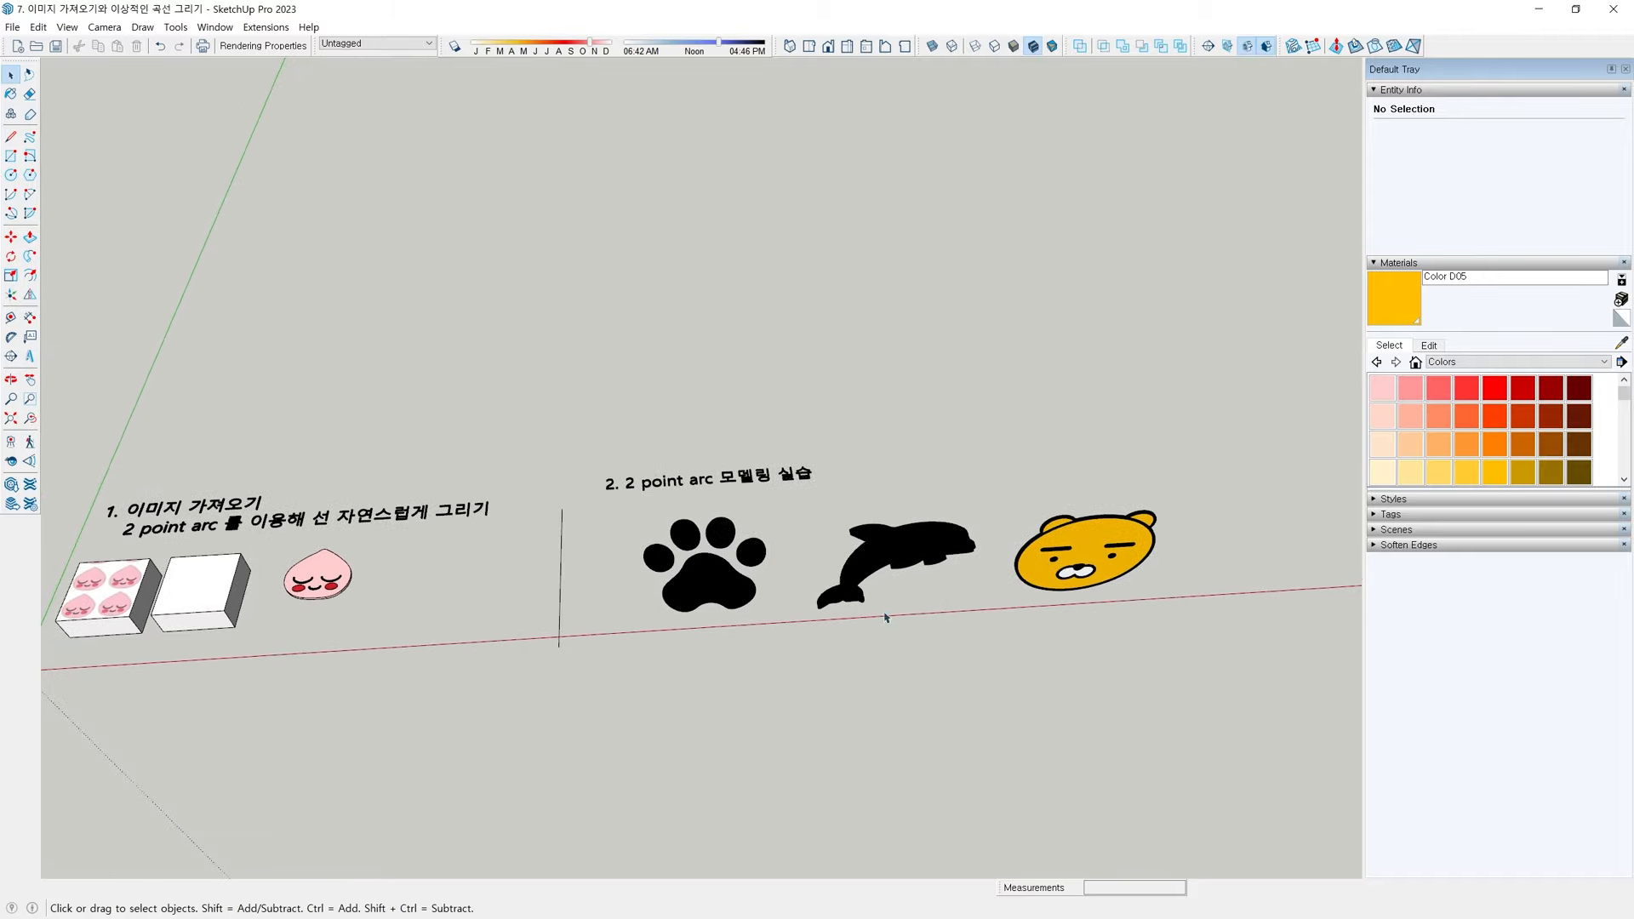
middle_drag(813, 616, 849, 485)
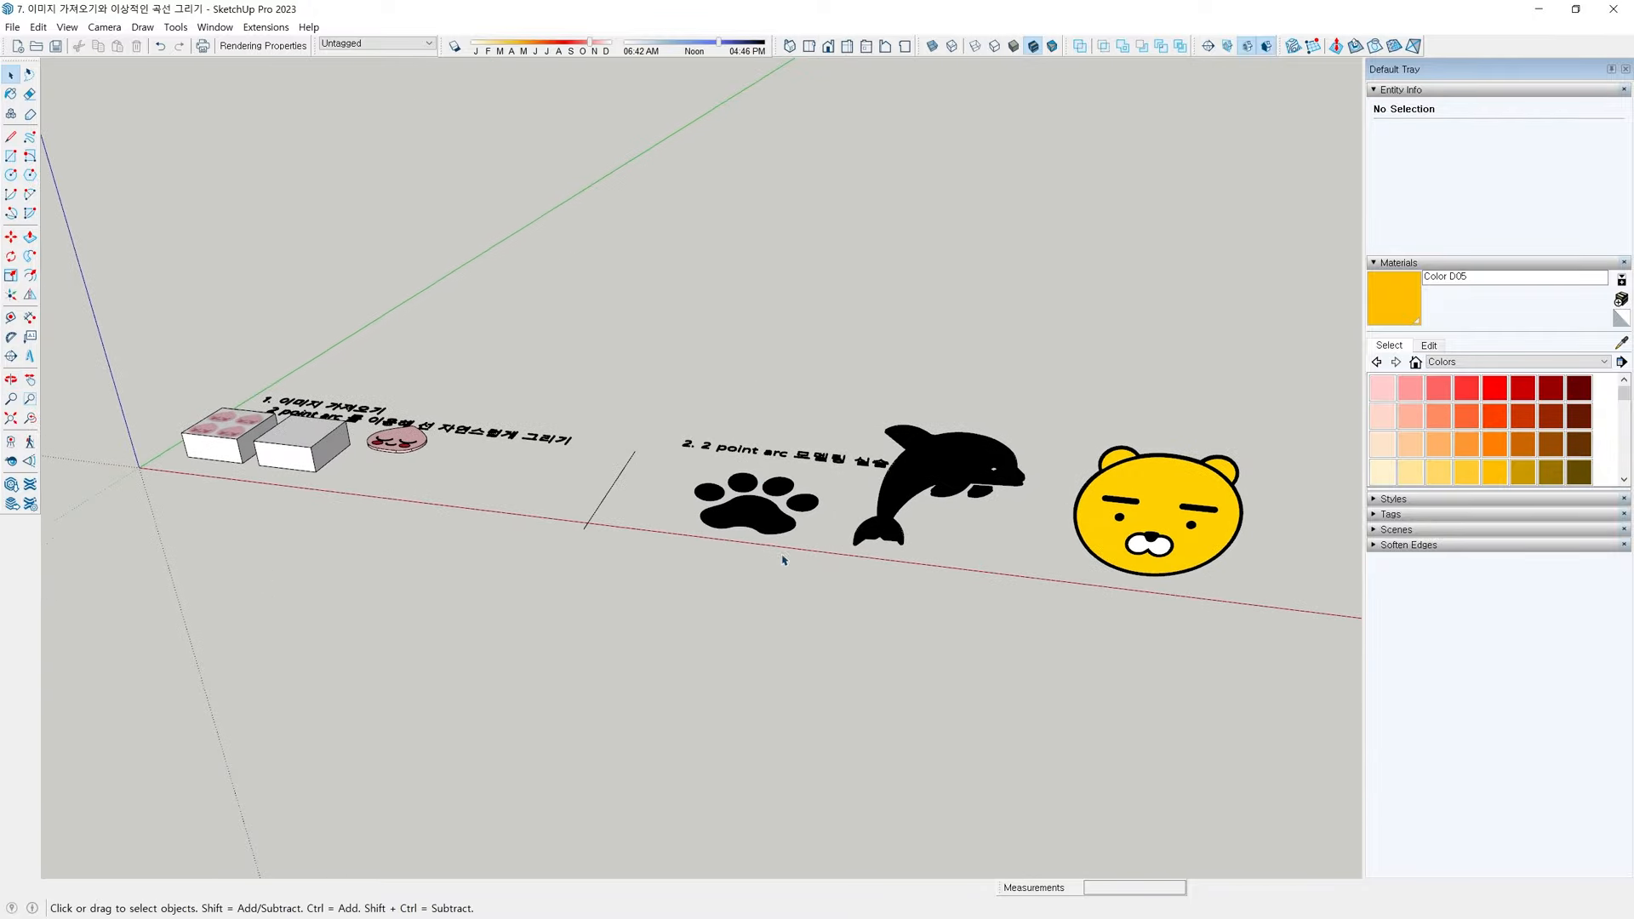
middle_drag(784, 560, 723, 606)
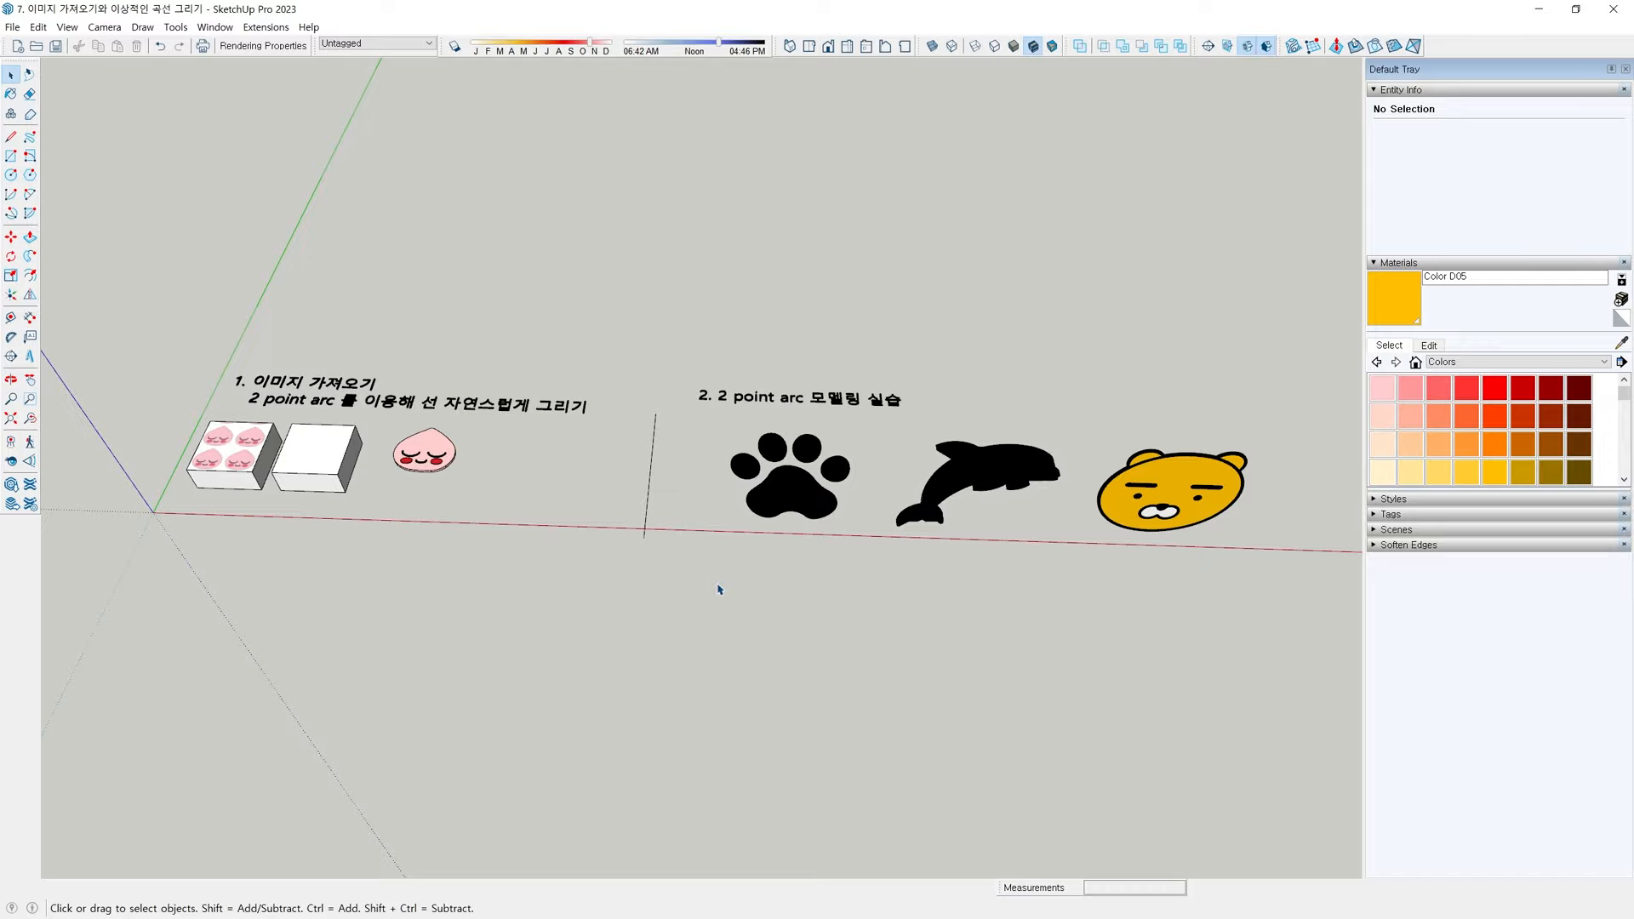
Open the Soften Edges settings and view the full row of models
click(1412, 547)
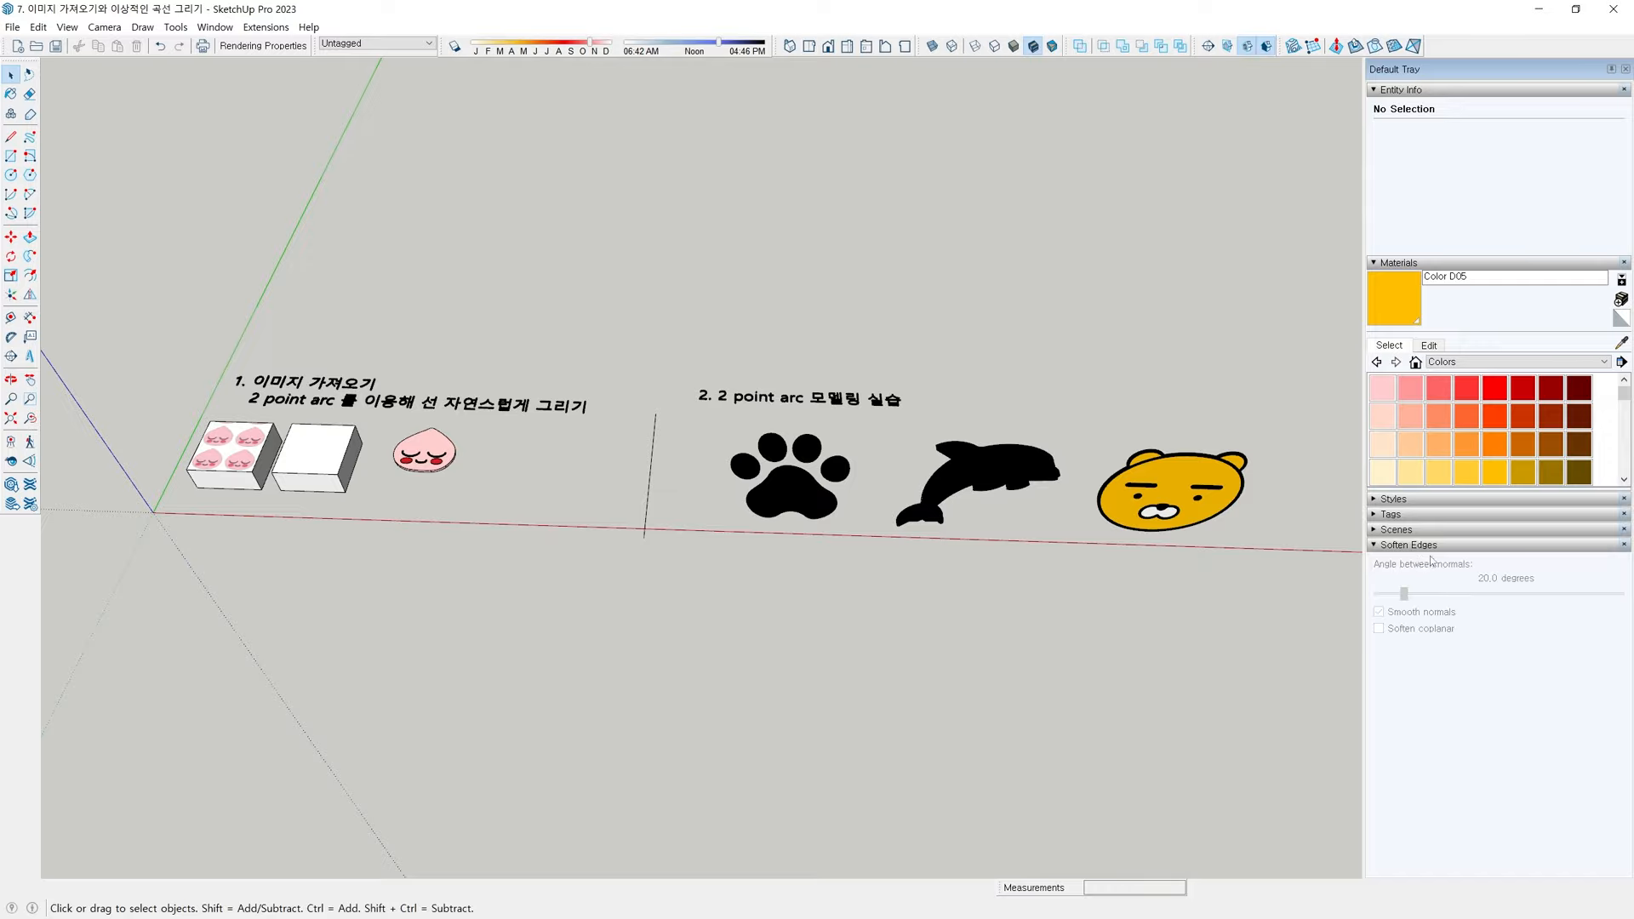
middle_drag(1327, 615, 842, 681)
middle_drag(787, 587, 809, 562)
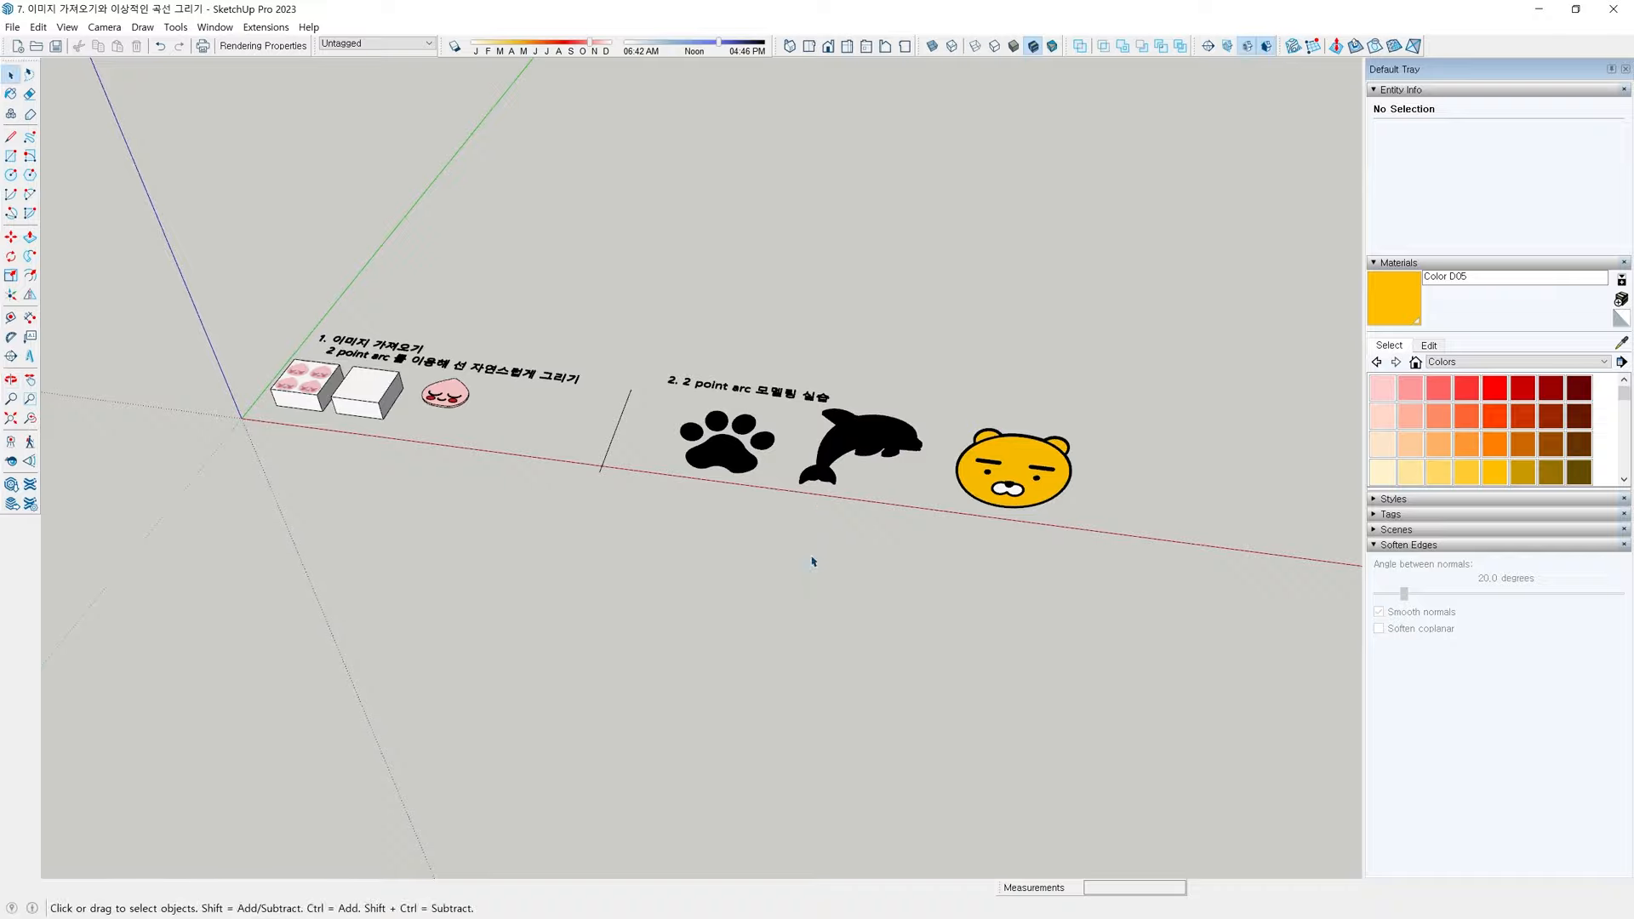